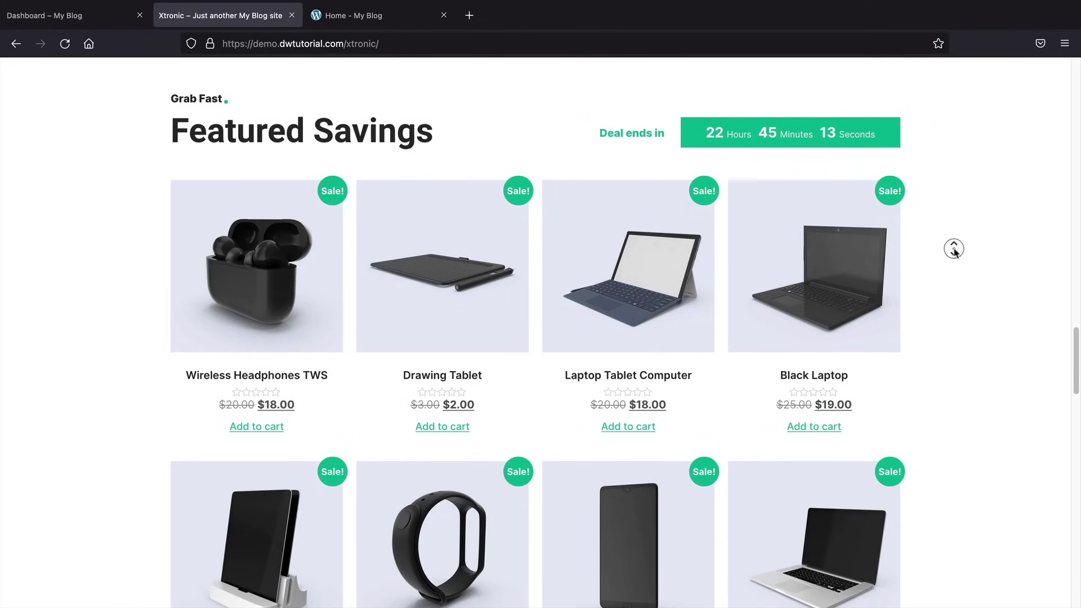
pyautogui.scroll(-7, 953, 264)
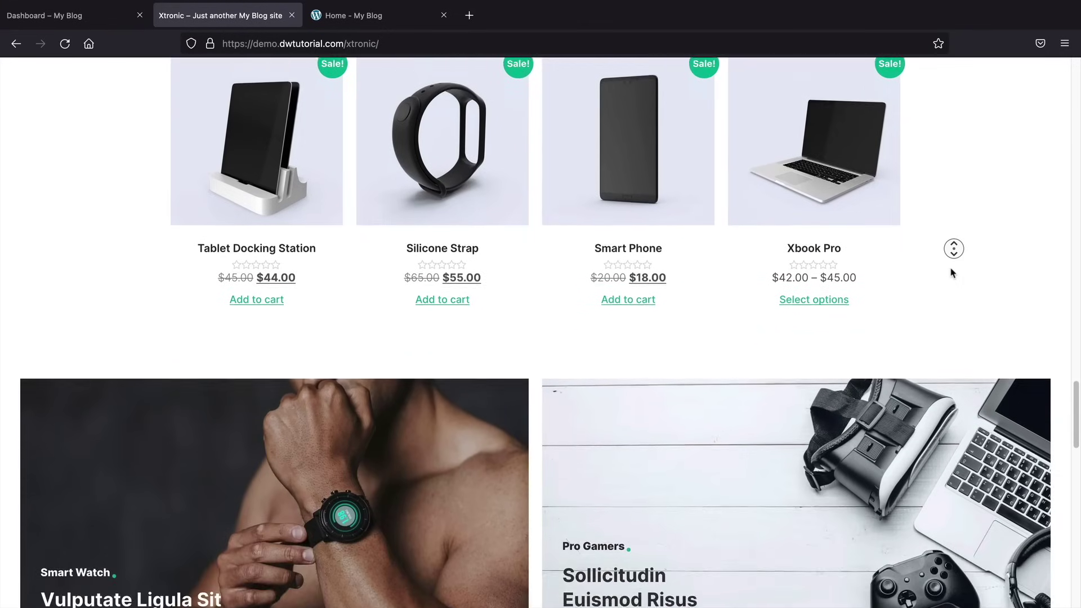
pyautogui.scroll(-3, 952, 273)
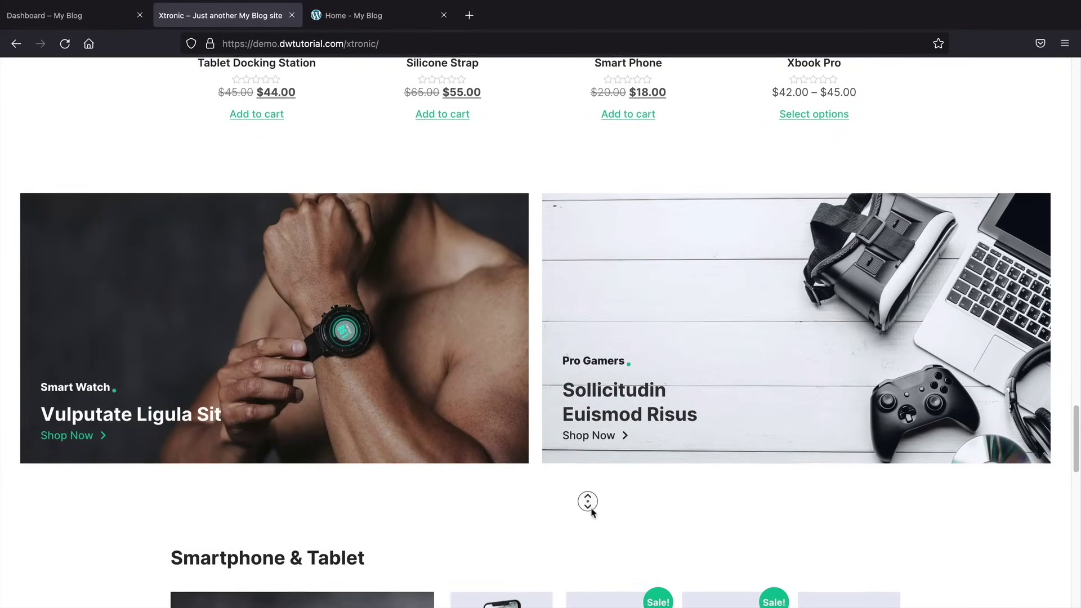
pyautogui.scroll(-3, 589, 505)
pyautogui.scroll(-5, 595, 517)
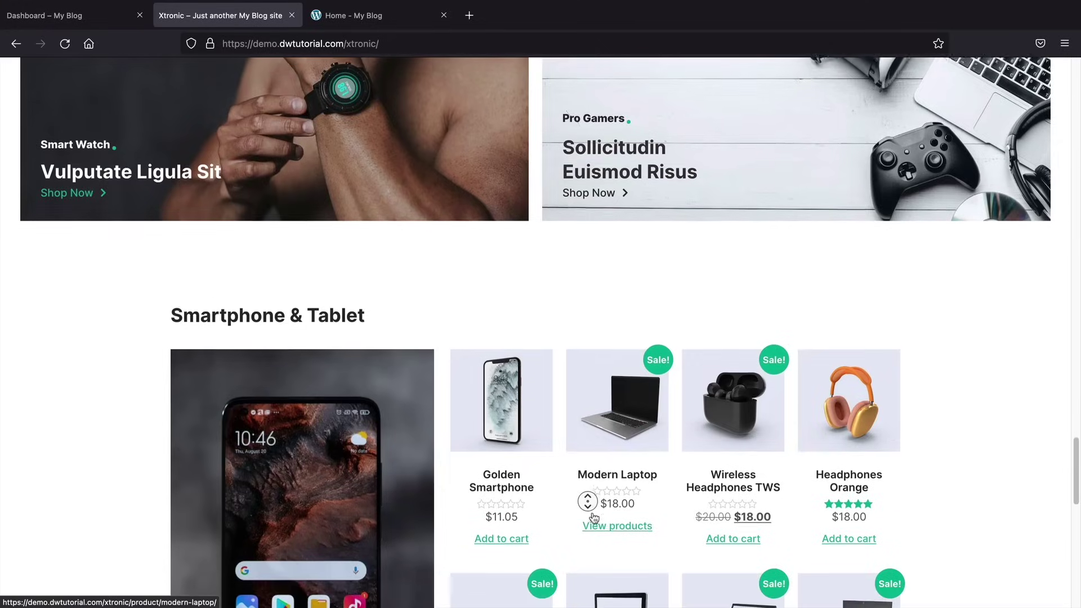
pyautogui.scroll(-1, 593, 515)
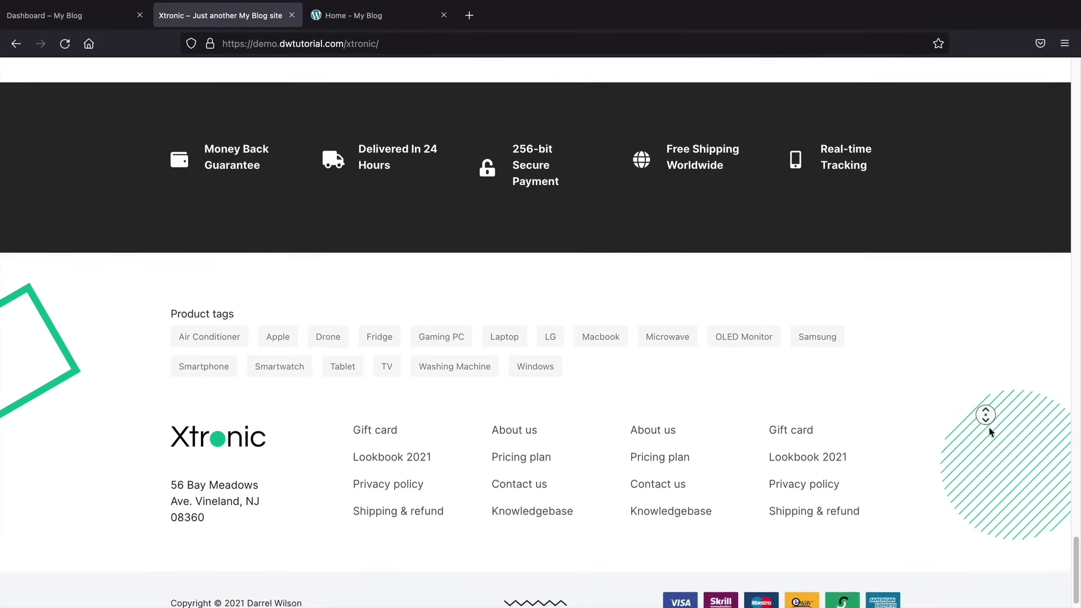
pyautogui.middleClick(989, 428)
pyautogui.moveTo(1076, 568); pyautogui.dragTo(1062, 73)
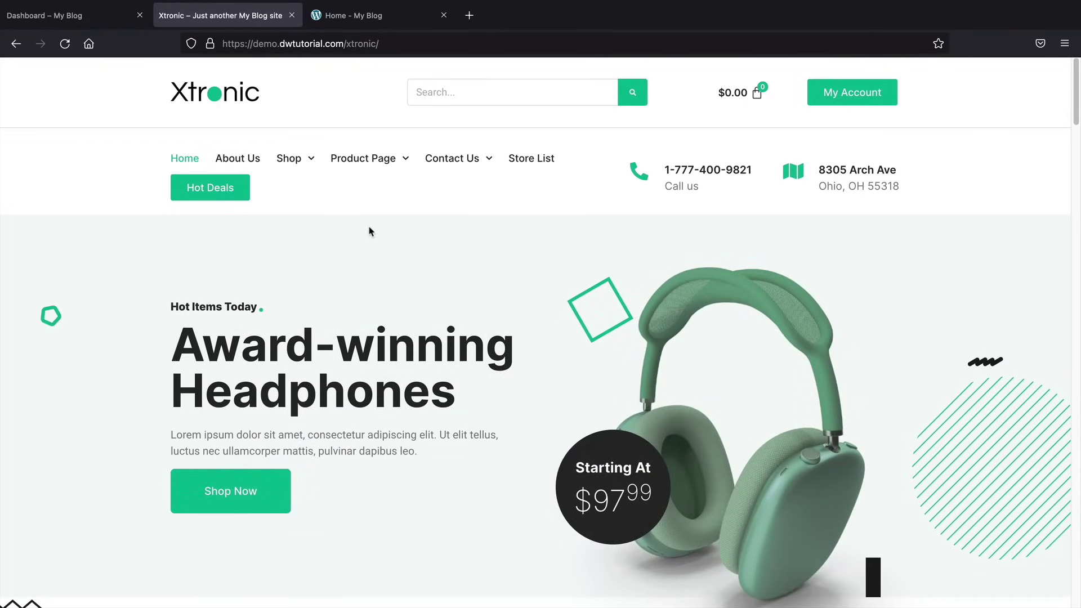
# Open Shop Page 1 from the Shop menu, autoscroll its product grid, and return to the top
pyautogui.moveTo(306, 161)
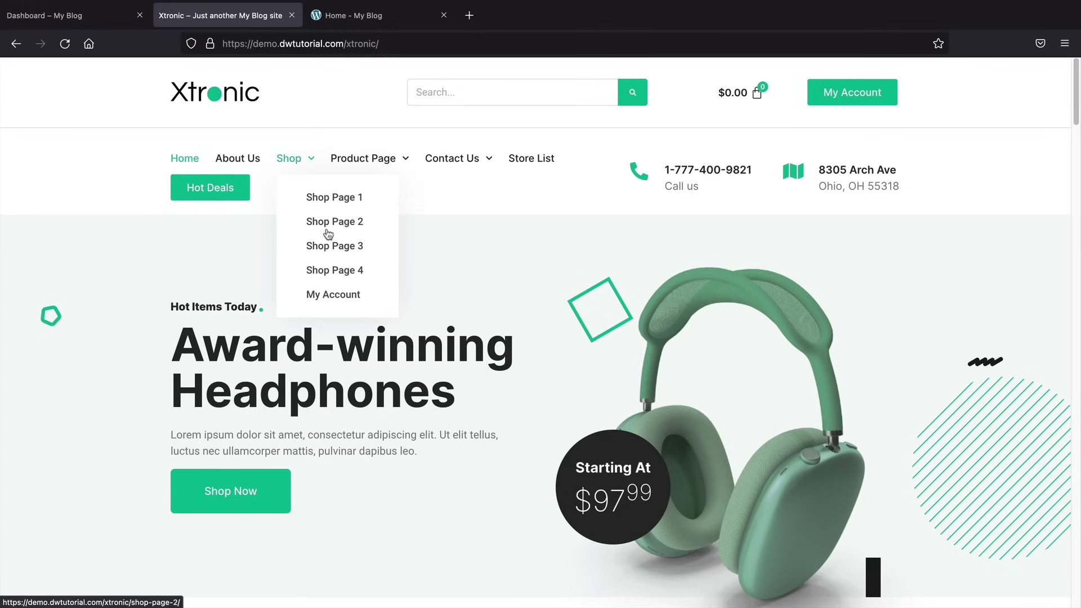
pyautogui.moveTo(355, 163)
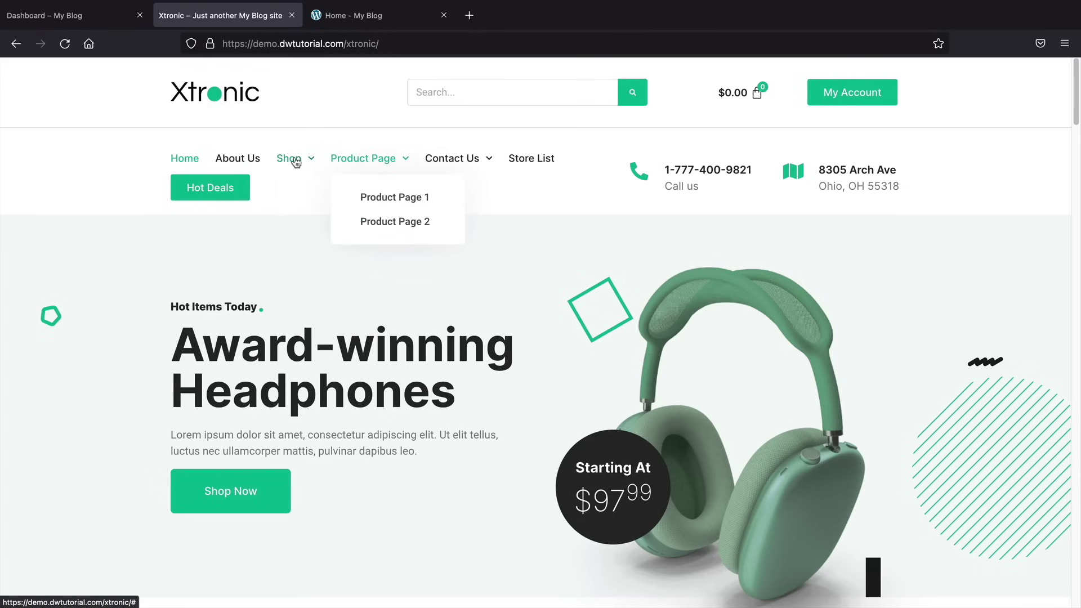
pyautogui.click(314, 198)
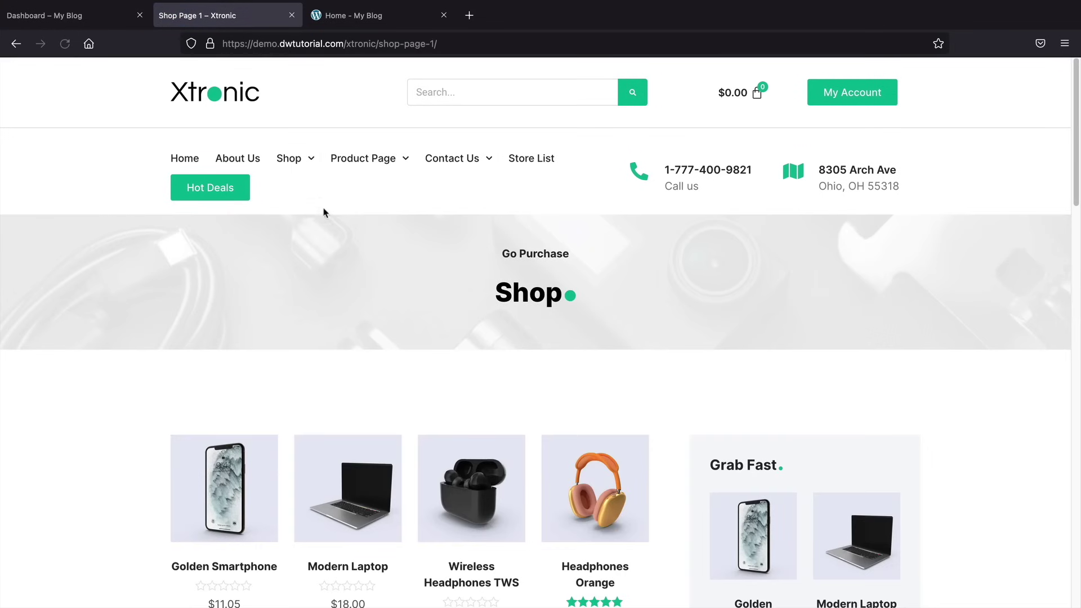
pyautogui.middleClick(750, 338)
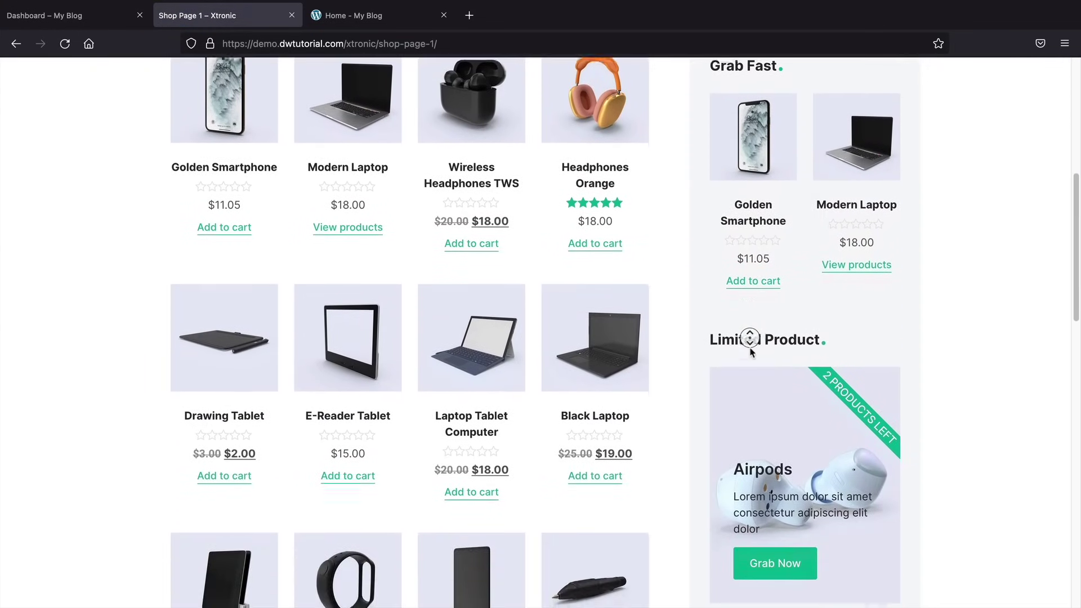
pyautogui.click(776, 313)
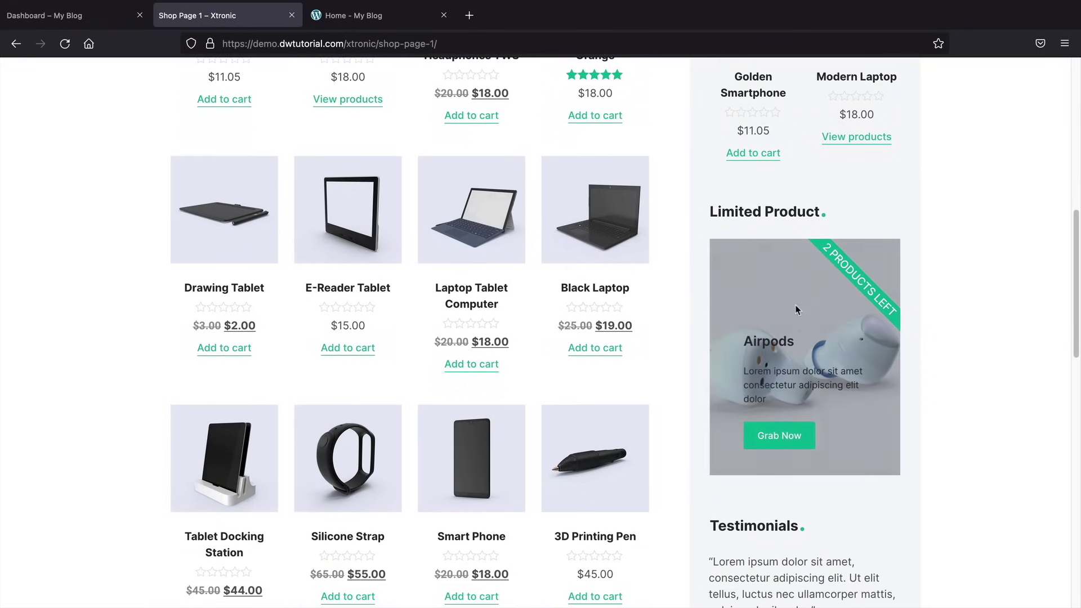
pyautogui.middleClick(974, 351)
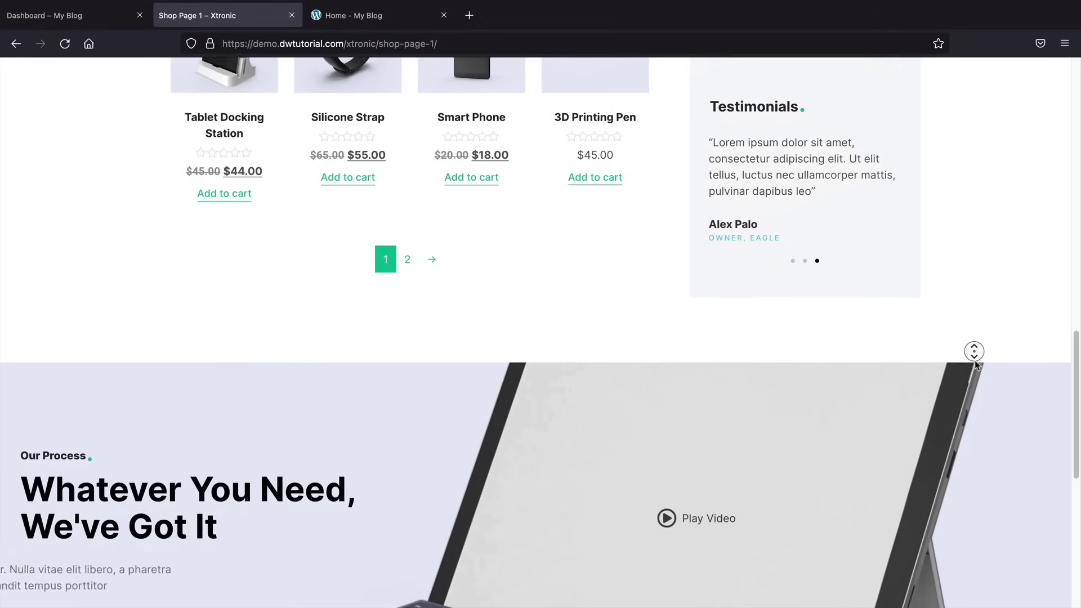
pyautogui.middleClick(976, 368)
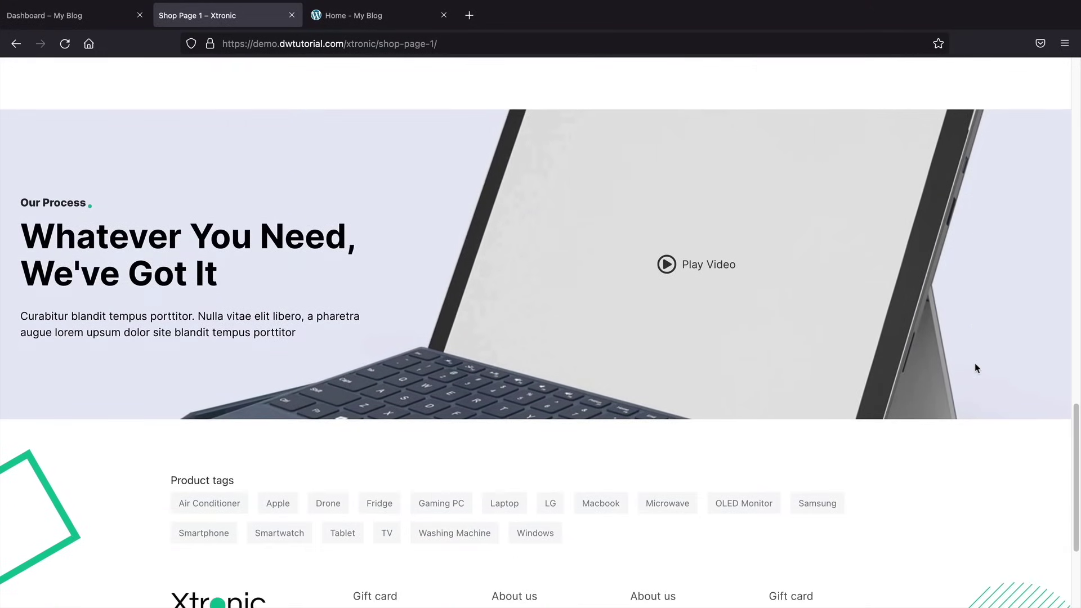
pyautogui.moveTo(1073, 469); pyautogui.dragTo(1072, 122)
# Open Shop Page 2 and autoscroll through its Featured Savings products and deal countdown
pyautogui.moveTo(288, 169)
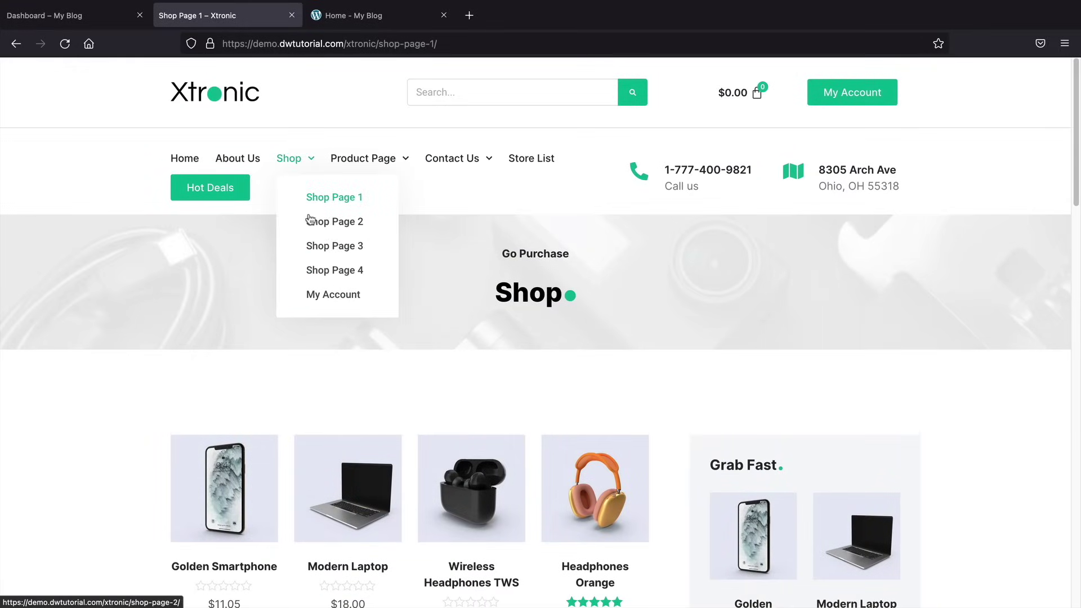
pyautogui.click(314, 222)
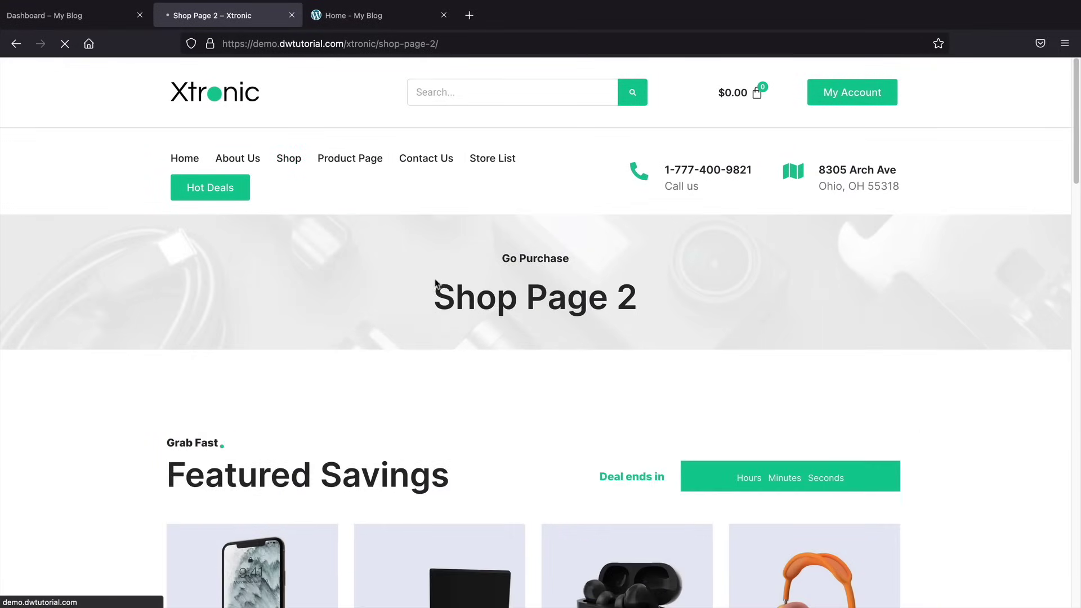
pyautogui.middleClick(462, 304)
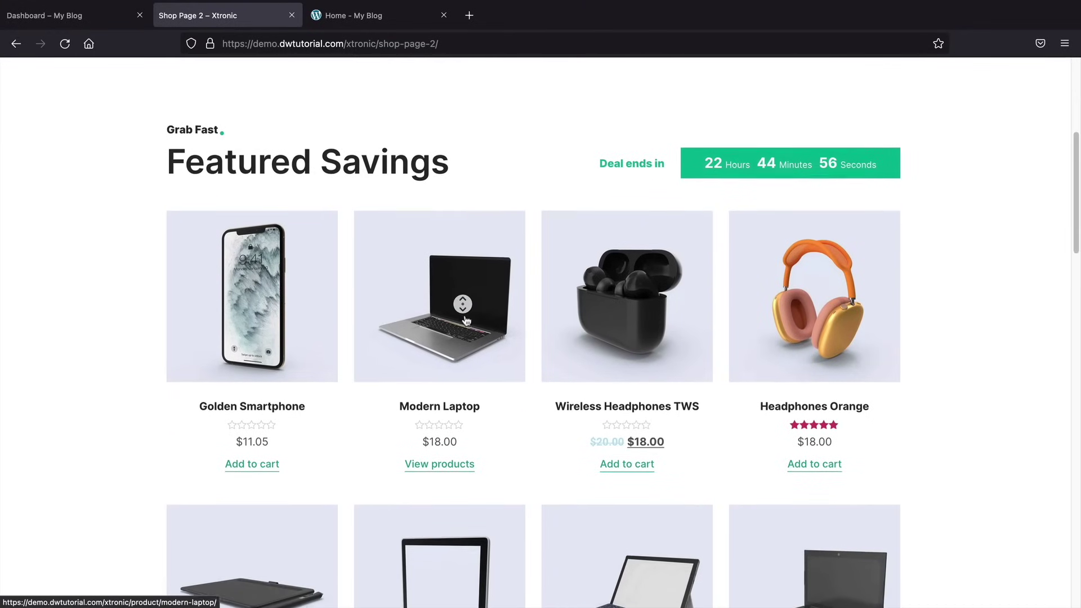
pyautogui.click(466, 321)
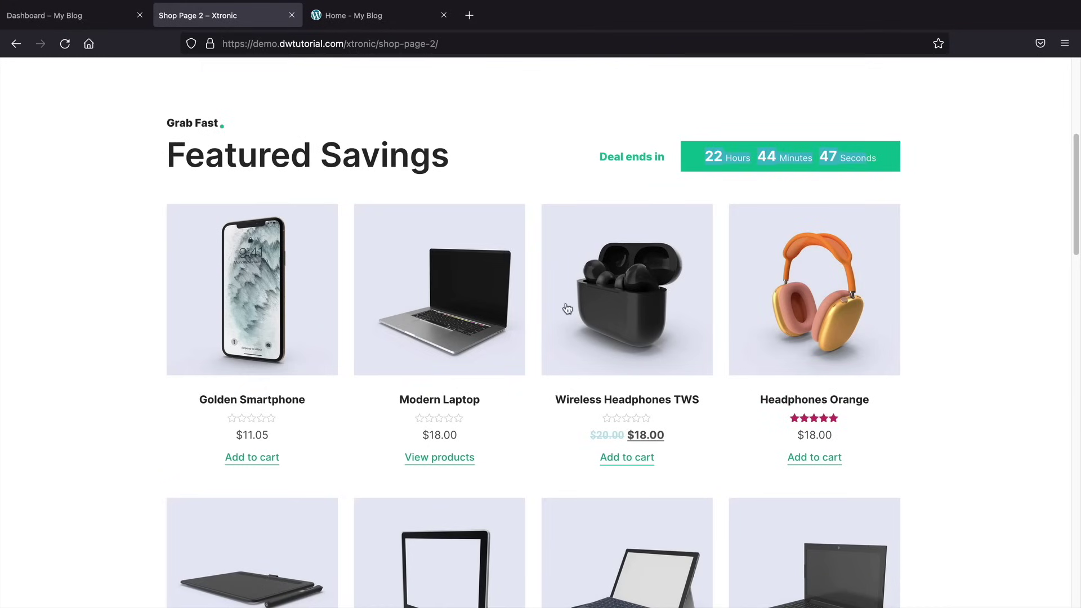
# Open Product Page 1 from the Product Page menu
pyautogui.scroll(5, 335, 321)
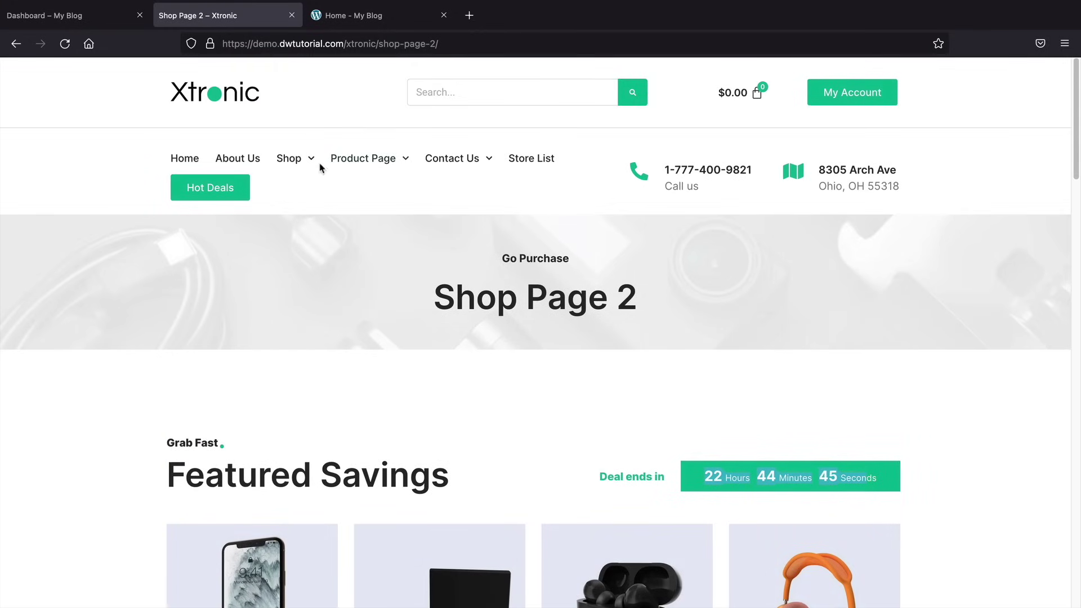
pyautogui.moveTo(356, 165)
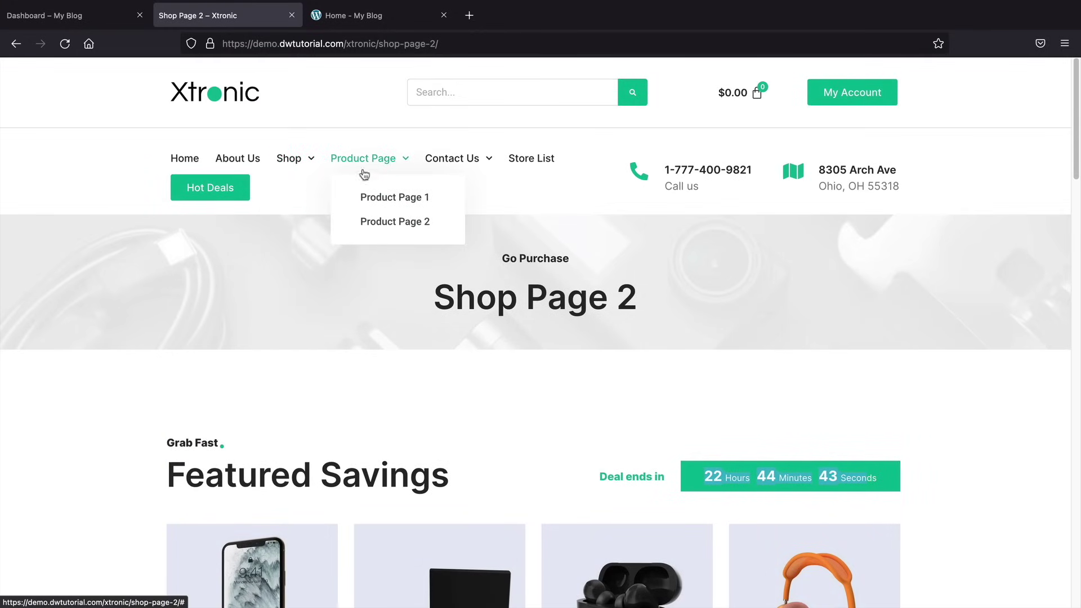
pyautogui.click(383, 205)
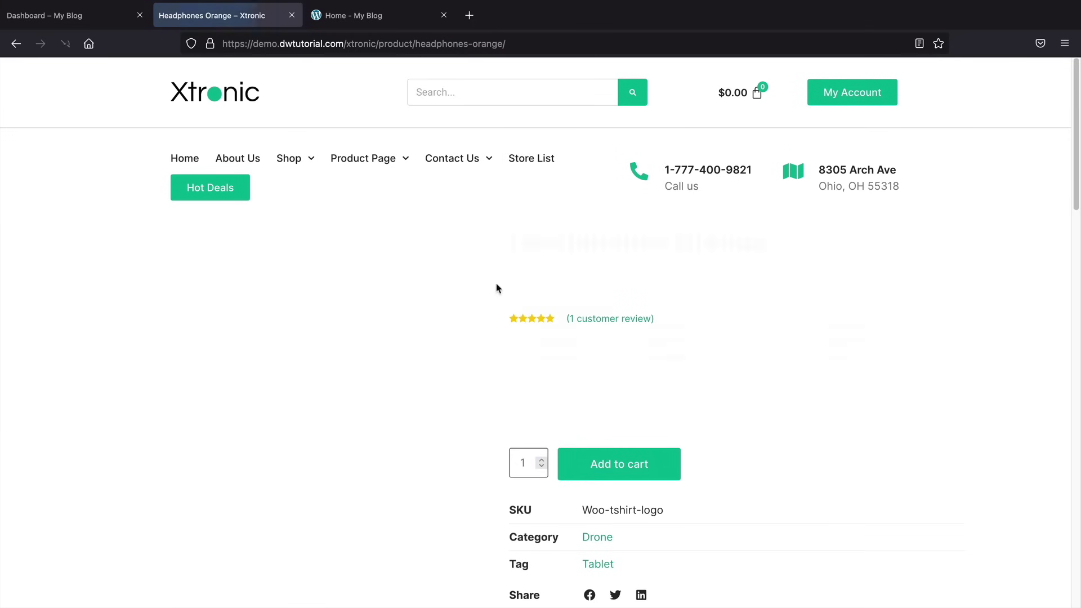
# Browse the Headphones Orange product's Vendor Info, Reviews, Additional Information, Shipping and Description tabs
pyautogui.scroll(-3, 765, 357)
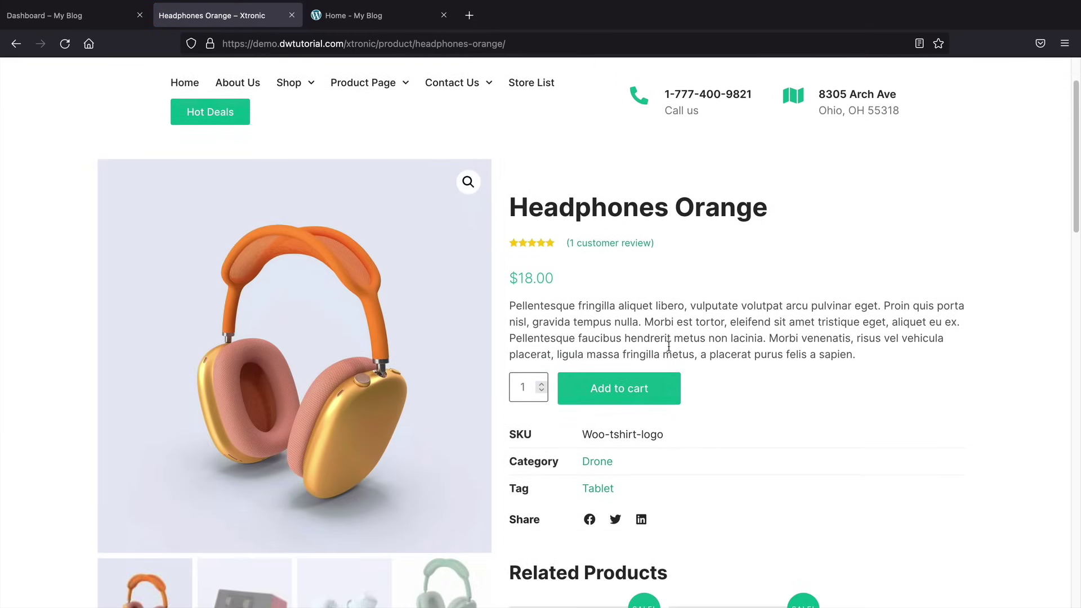
pyautogui.scroll(-4, 702, 349)
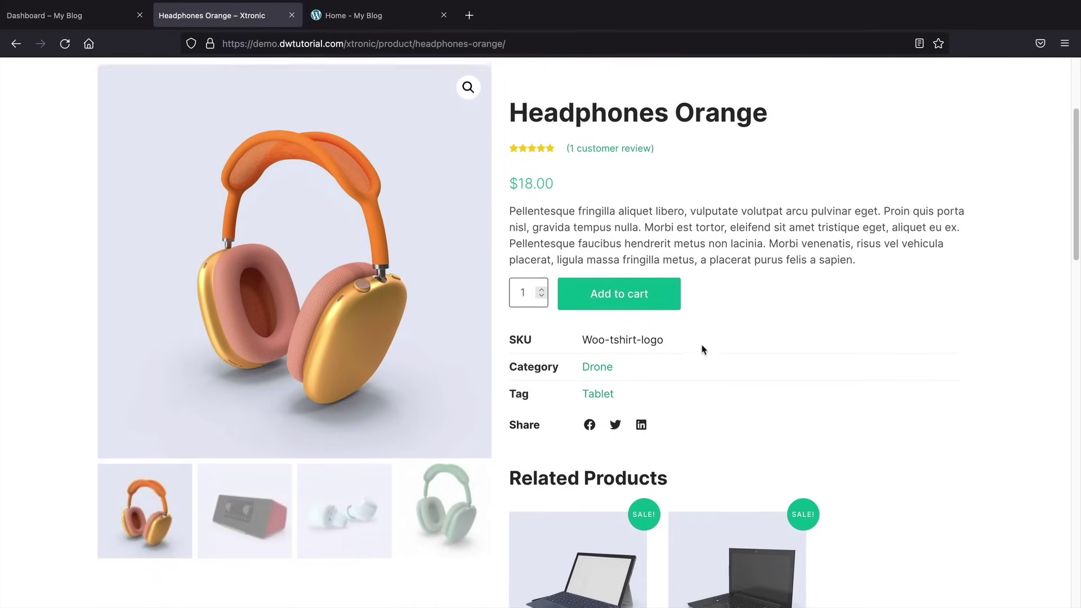
pyautogui.scroll(-2, 610, 372)
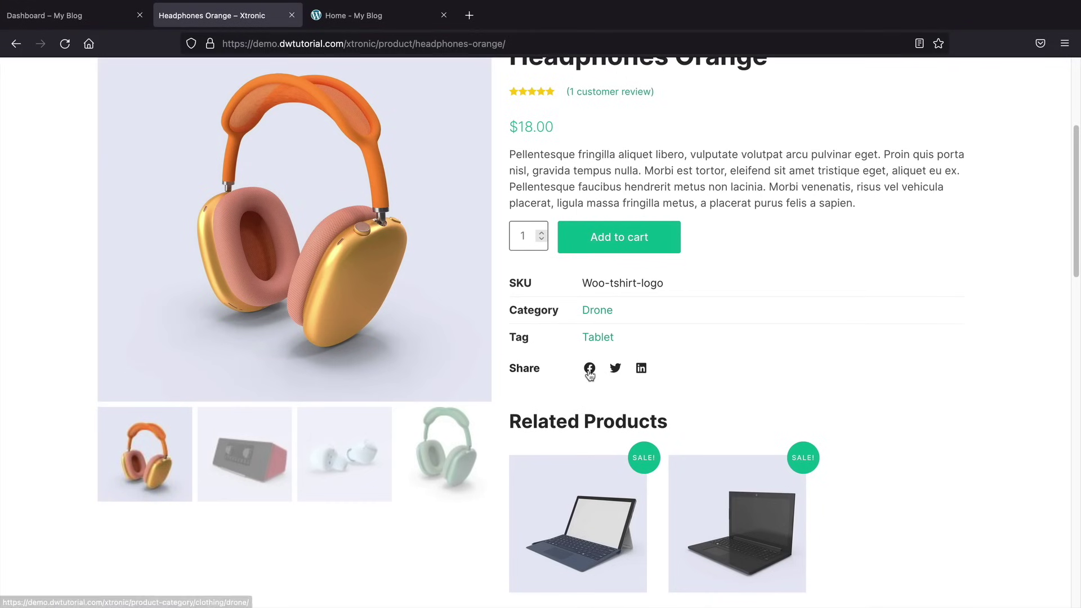
pyautogui.scroll(-6, 643, 375)
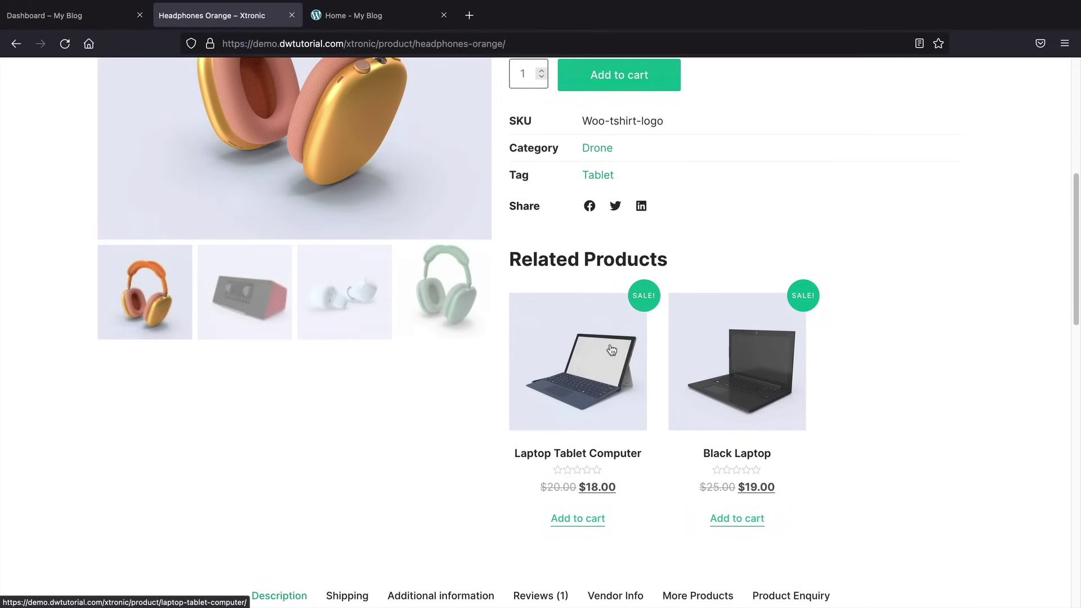
pyautogui.scroll(-15, 646, 369)
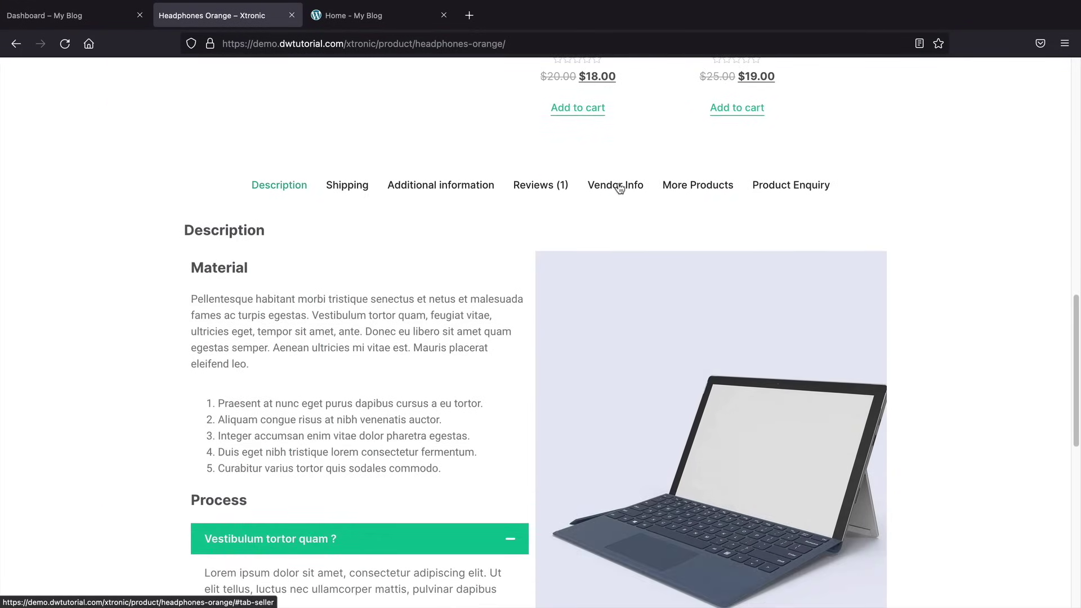
pyautogui.click(624, 192)
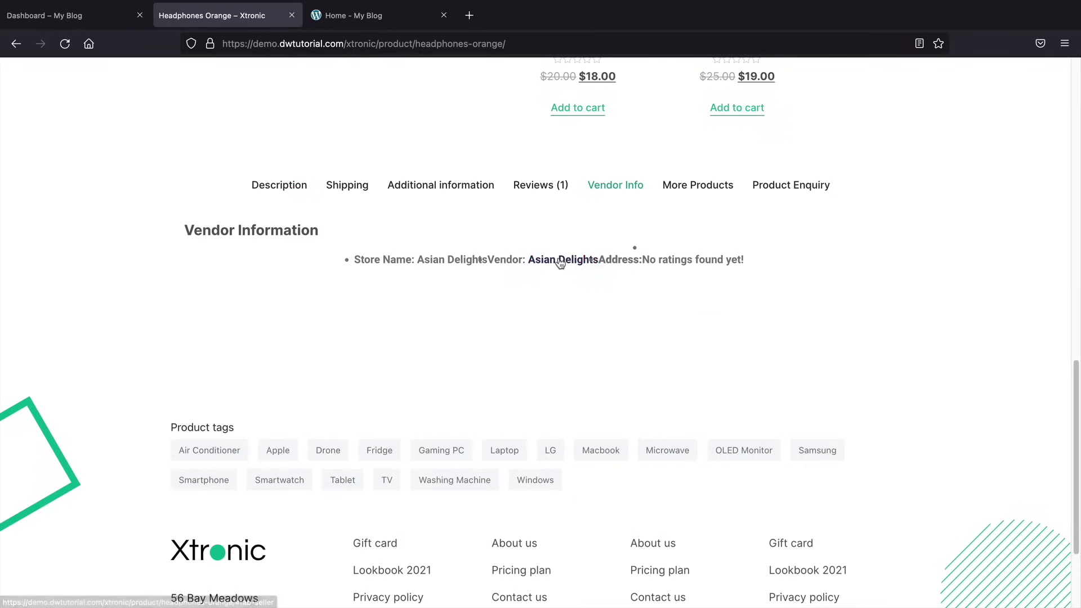
pyautogui.click(541, 189)
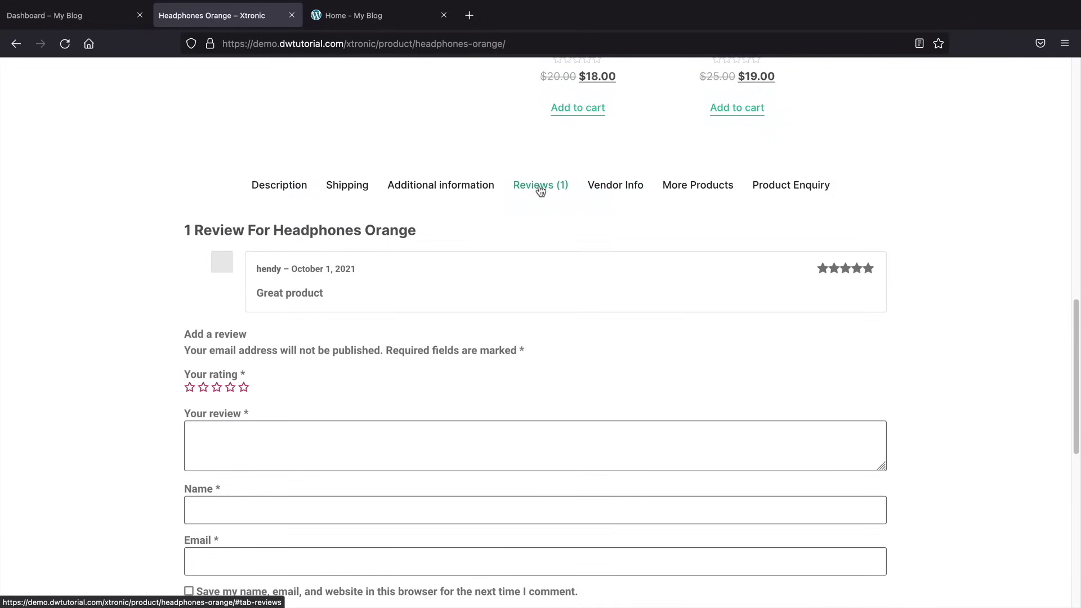
pyautogui.click(418, 187)
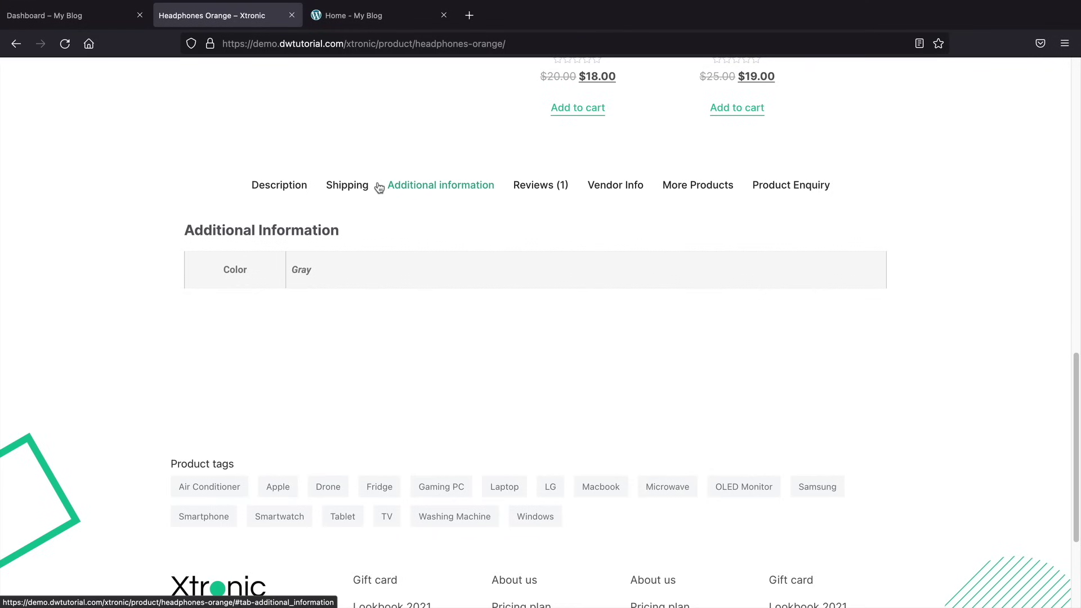
pyautogui.click(350, 190)
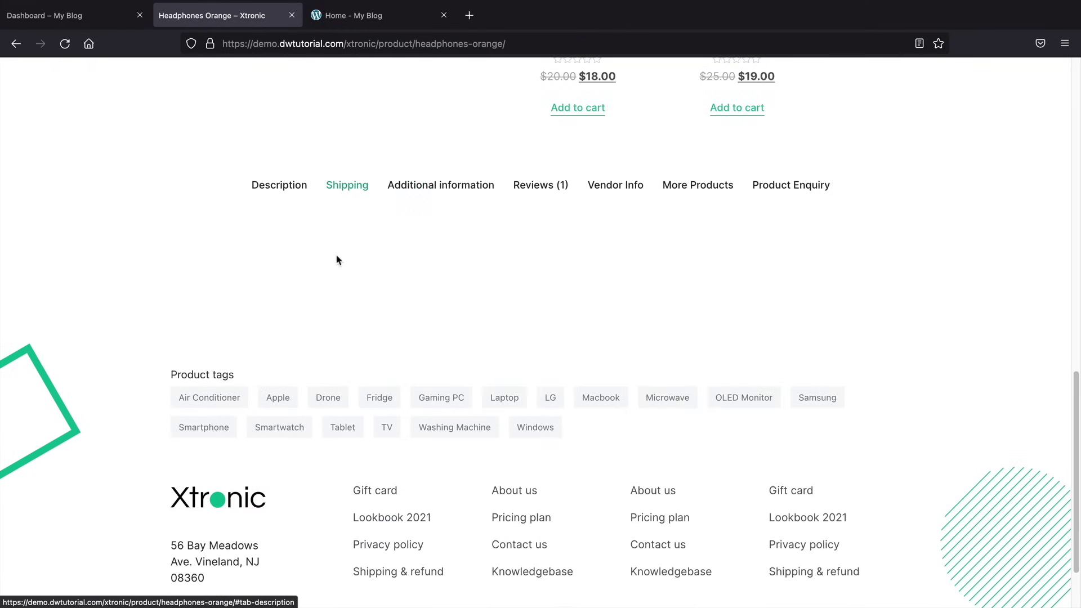
pyautogui.click(287, 187)
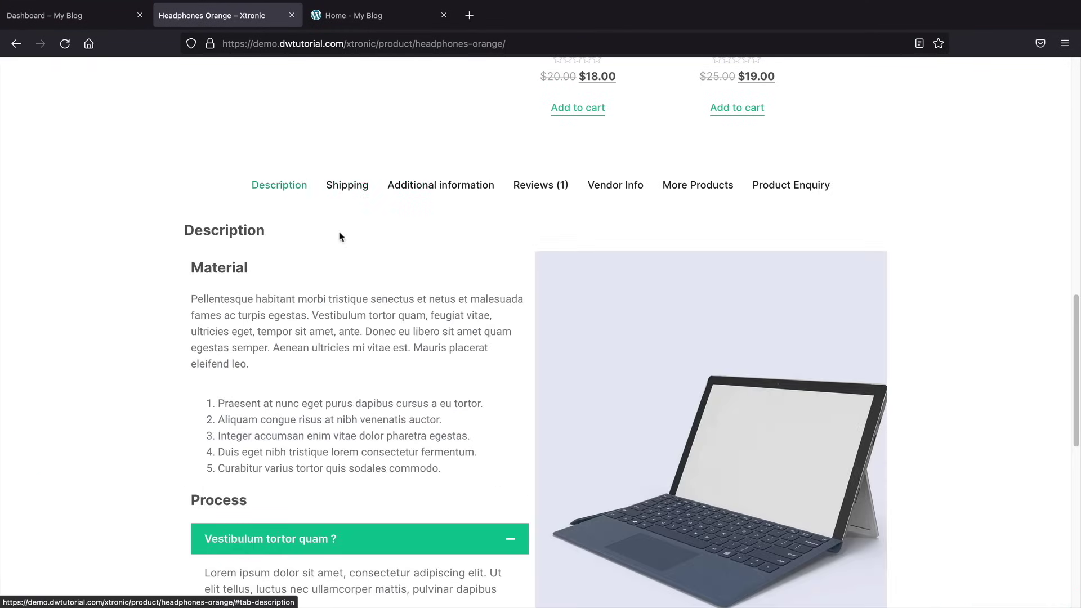
# Go to the Store List of vendor stores from the top navigation
pyautogui.scroll(1, 697, 363)
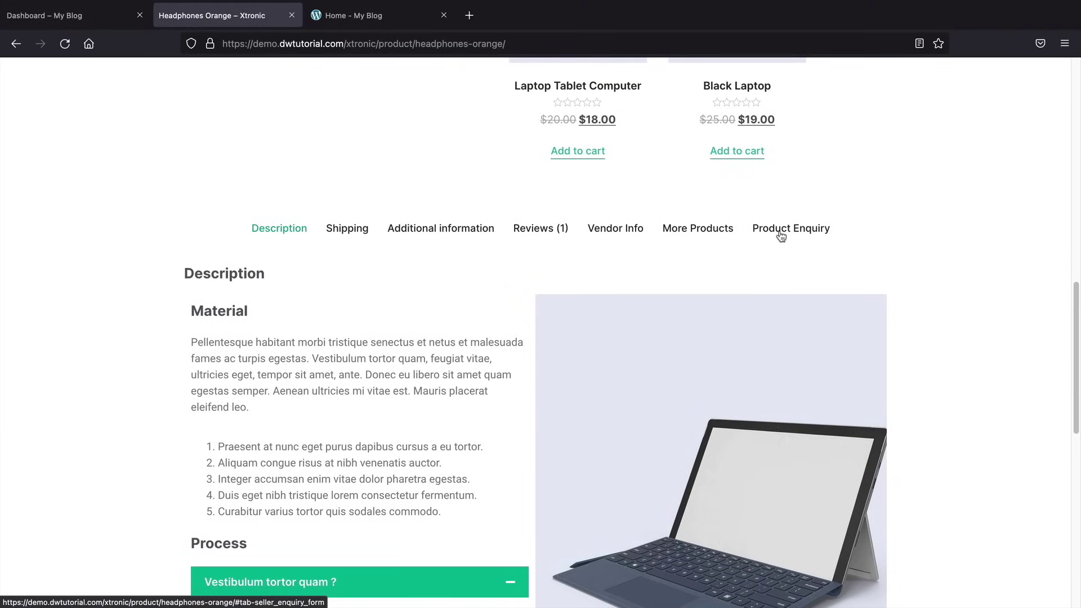
pyautogui.scroll(10, 577, 349)
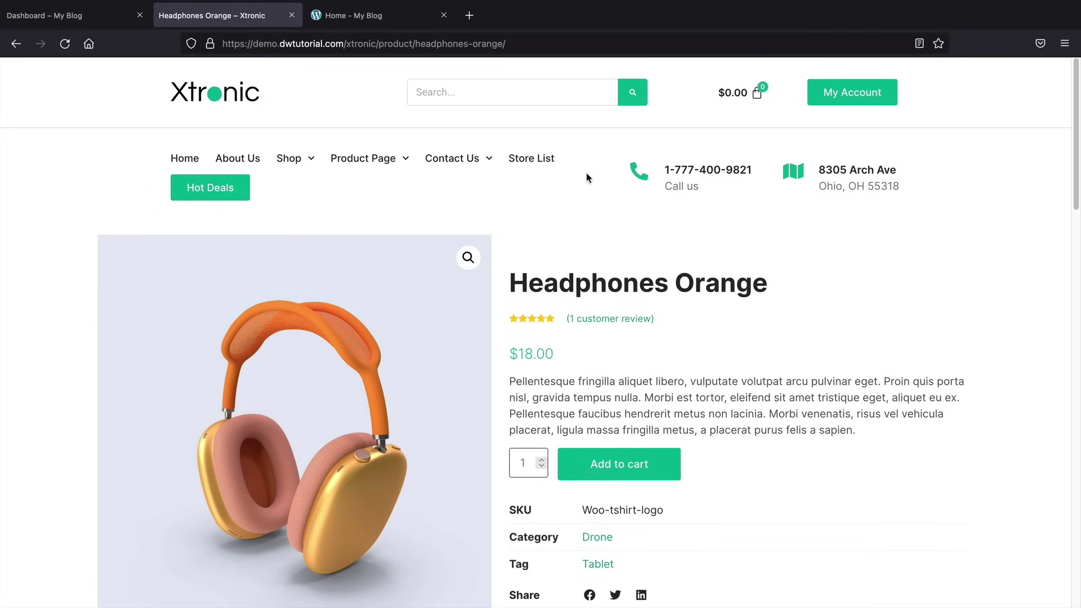
pyautogui.click(528, 165)
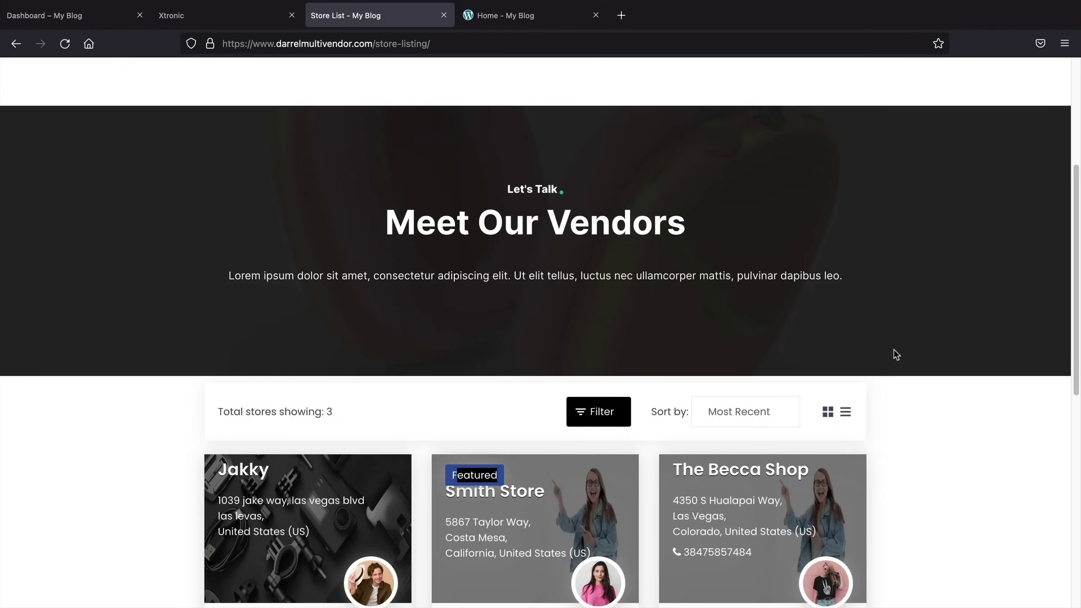
# Scroll the Meet Our Vendors list and open The Becca Shop's storefront
pyautogui.middleClick(894, 350)
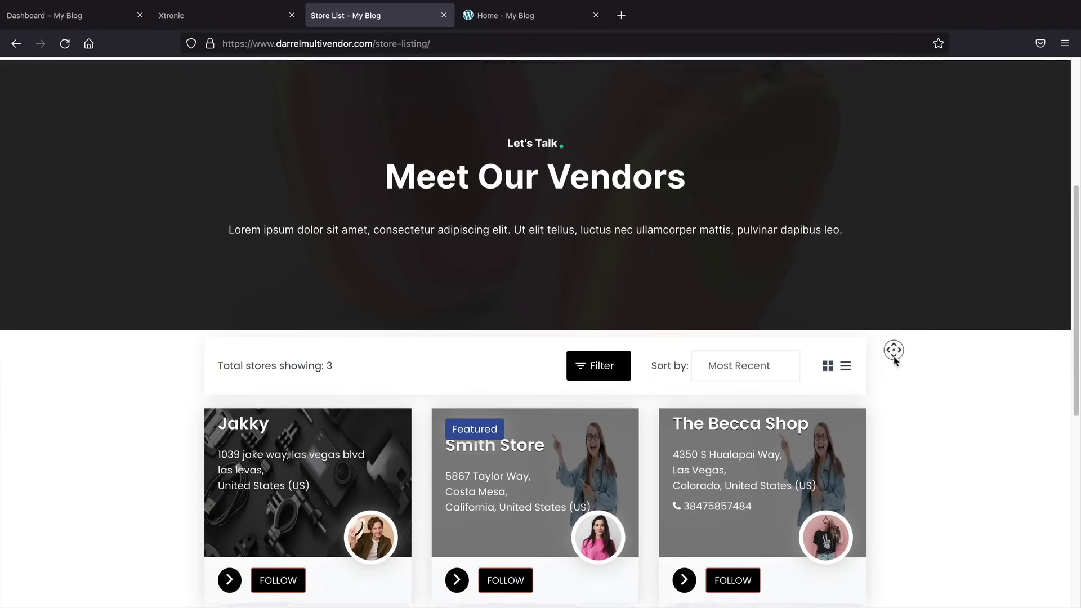
pyautogui.click(896, 366)
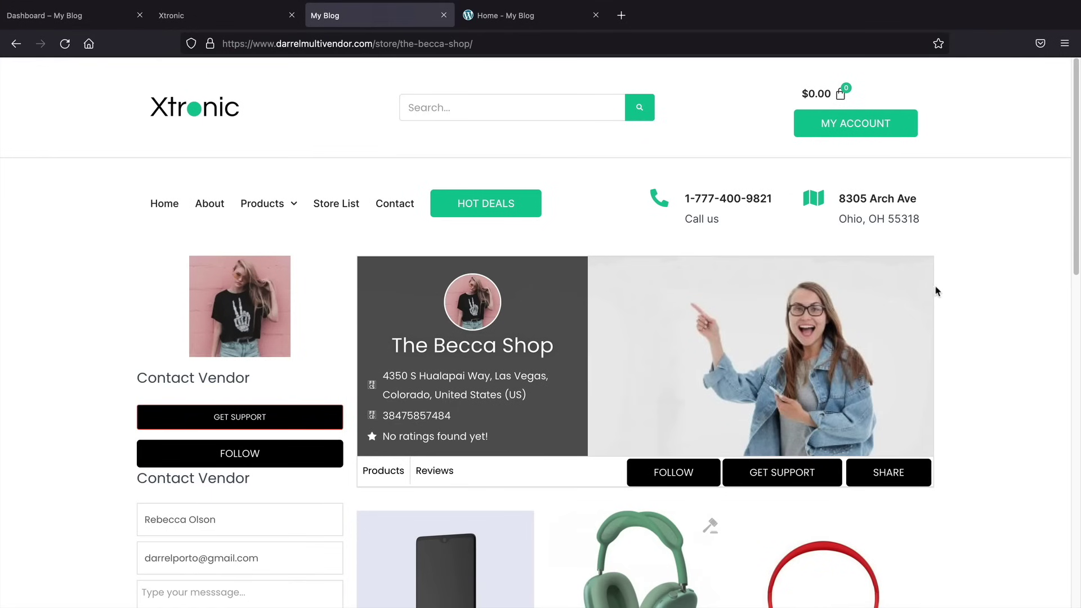
# Autoscroll through The Becca Shop's products, then switch to the 'Dashboard – My Blog' tab with Ctrl+1
pyautogui.scroll(-3, 969, 314)
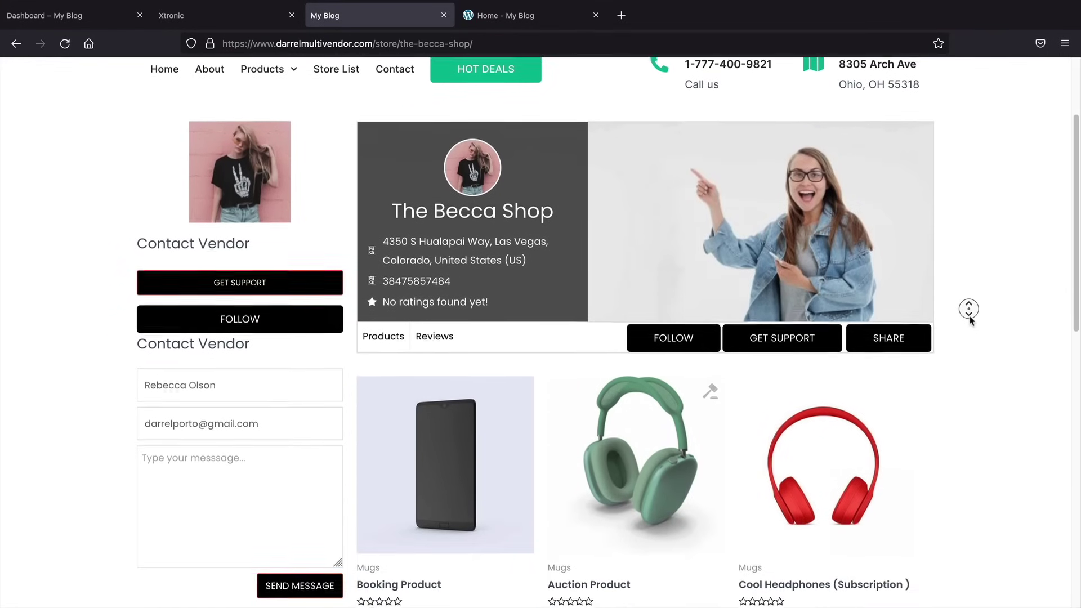
pyautogui.middleClick(969, 315)
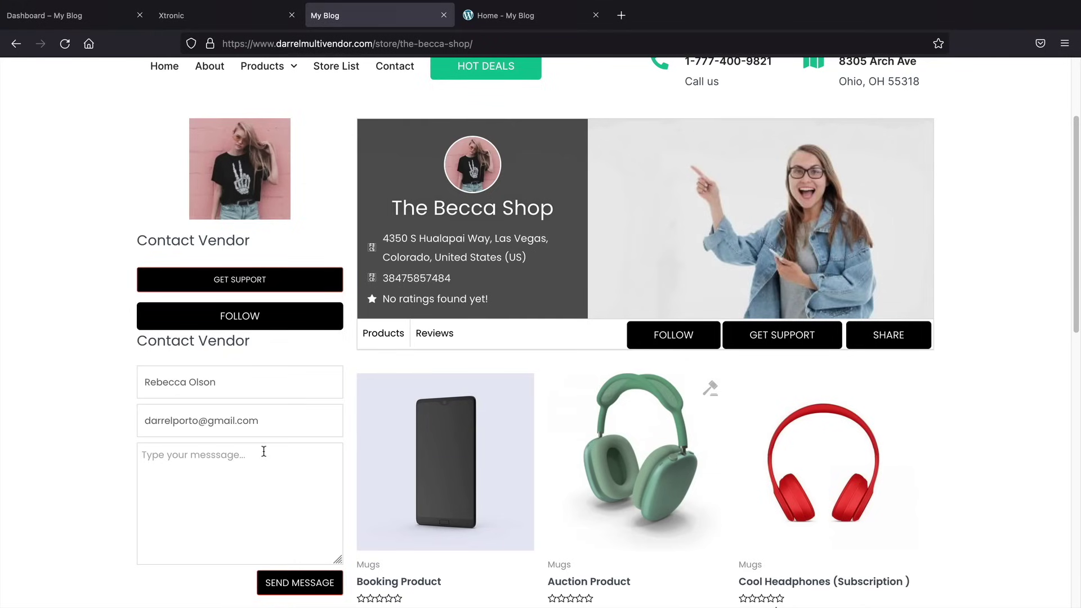
pyautogui.middleClick(970, 425)
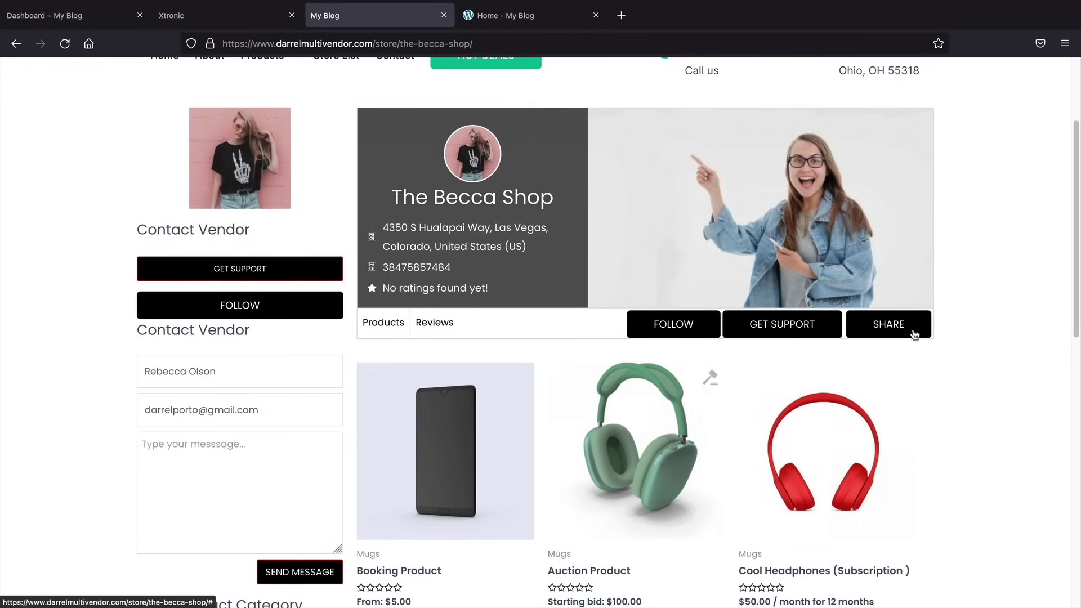
pyautogui.middleClick(953, 353)
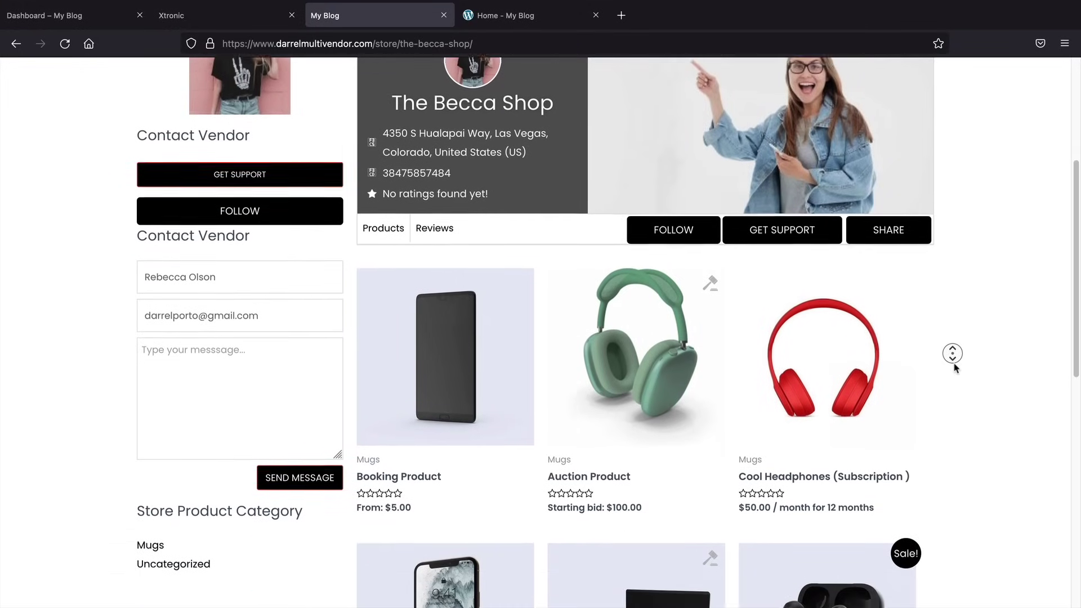
pyautogui.middleClick(956, 369)
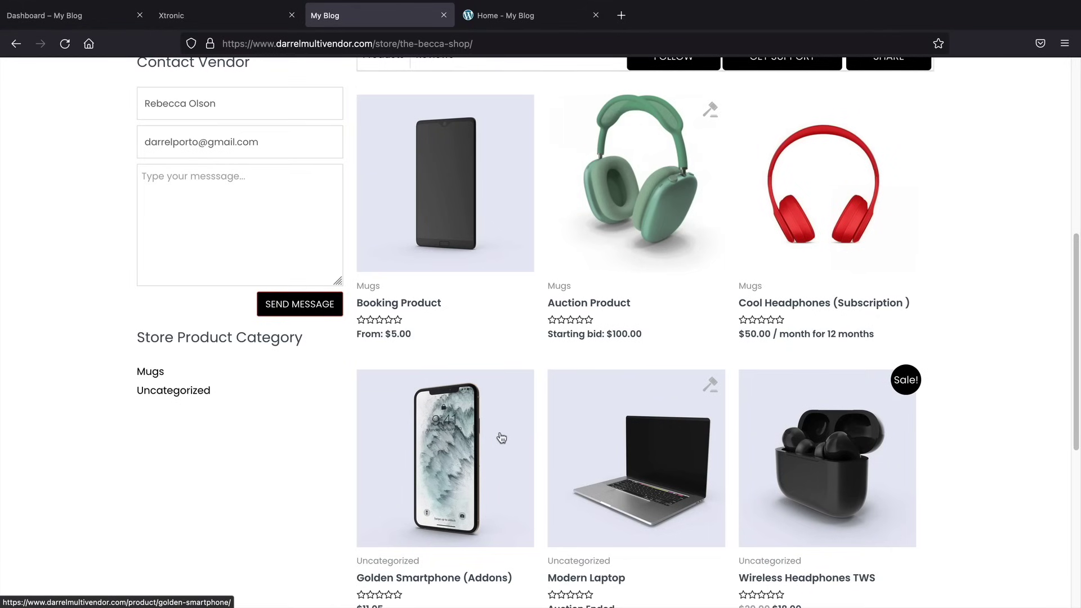
pyautogui.scroll(-1, 502, 438)
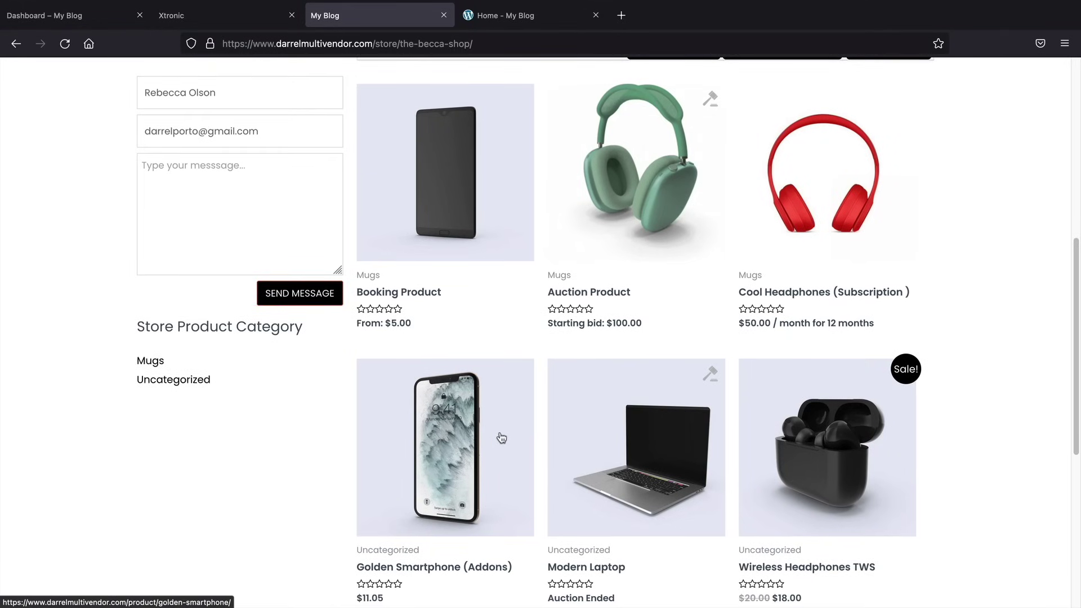
pyautogui.hotkey('ctrl', '1')
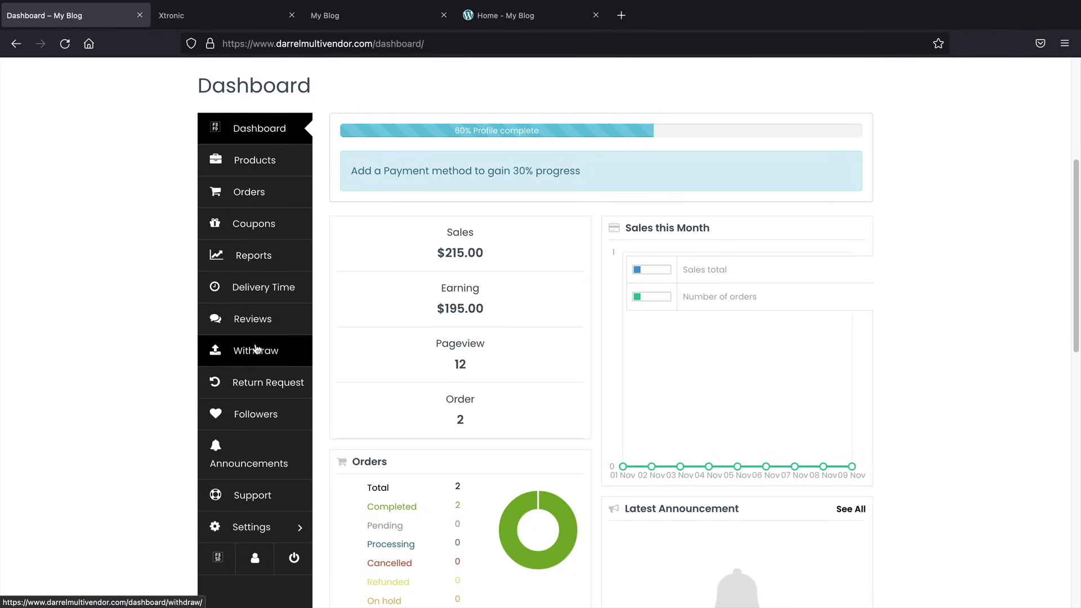
# Open the vendor Products list and scroll through its six products
pyautogui.click(273, 163)
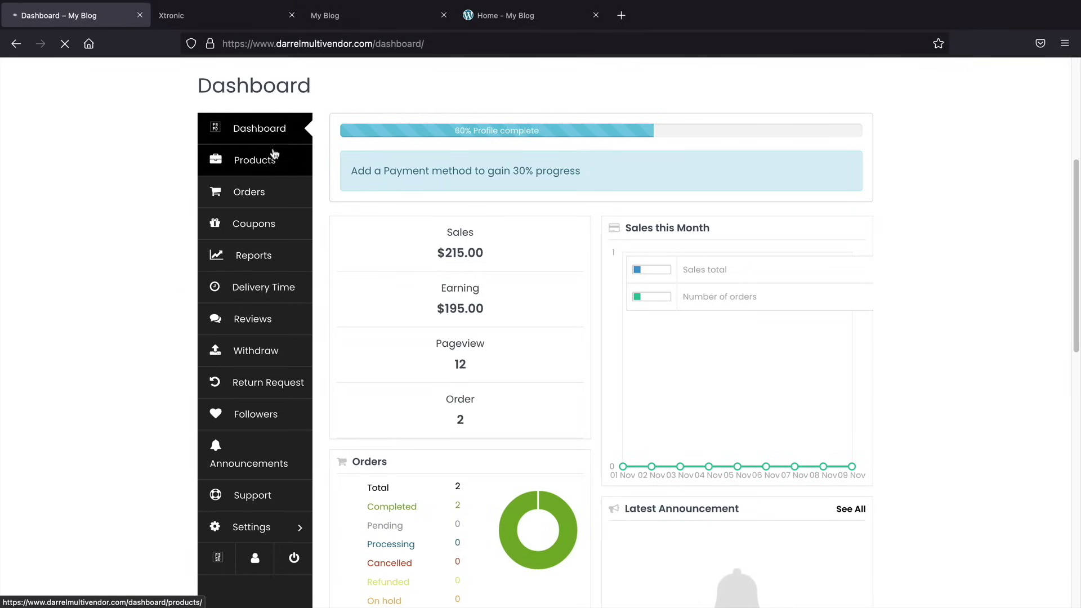
pyautogui.scroll(-3, 923, 387)
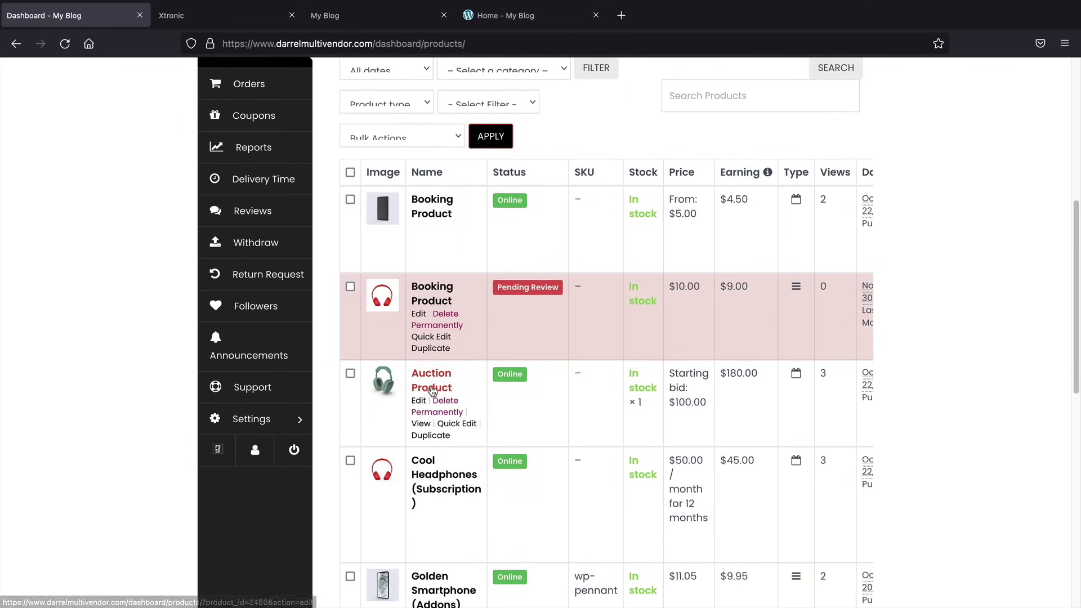
pyautogui.scroll(-1, 437, 393)
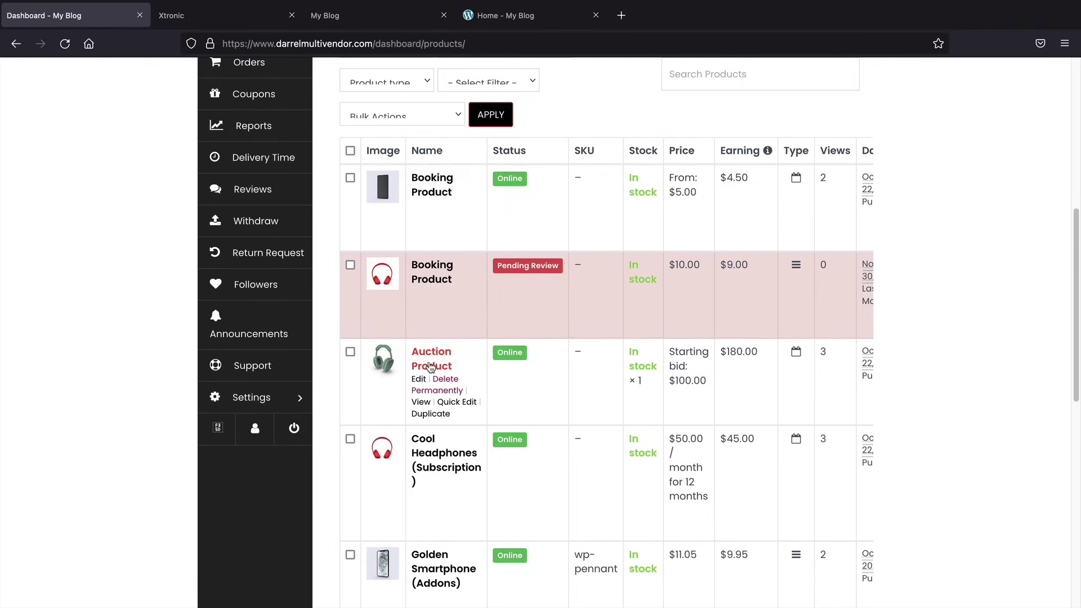
pyautogui.scroll(-1, 444, 335)
pyautogui.scroll(-2, 443, 335)
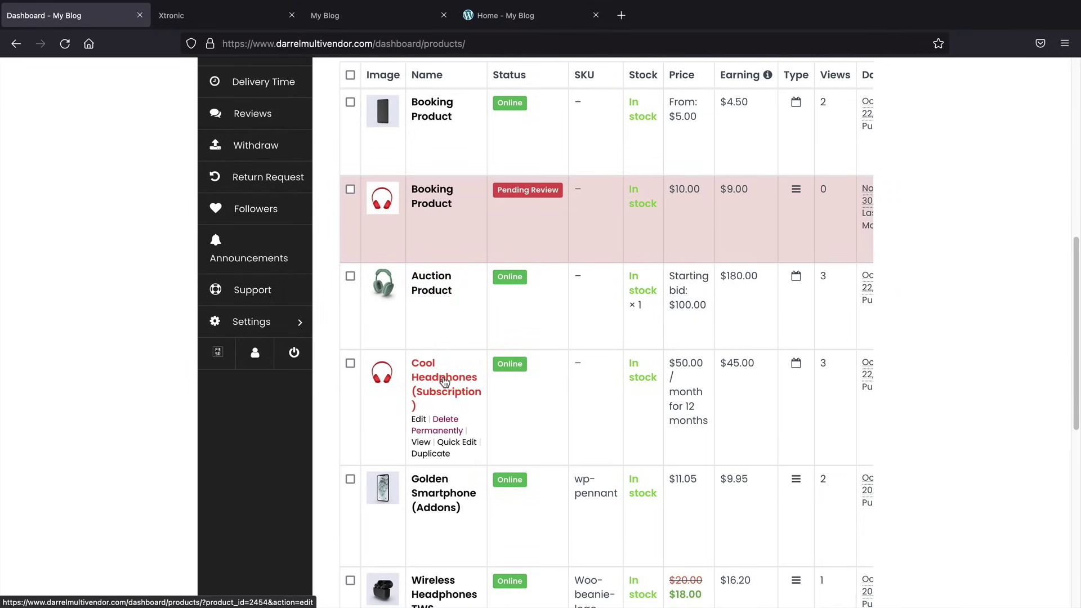
pyautogui.scroll(-3, 445, 381)
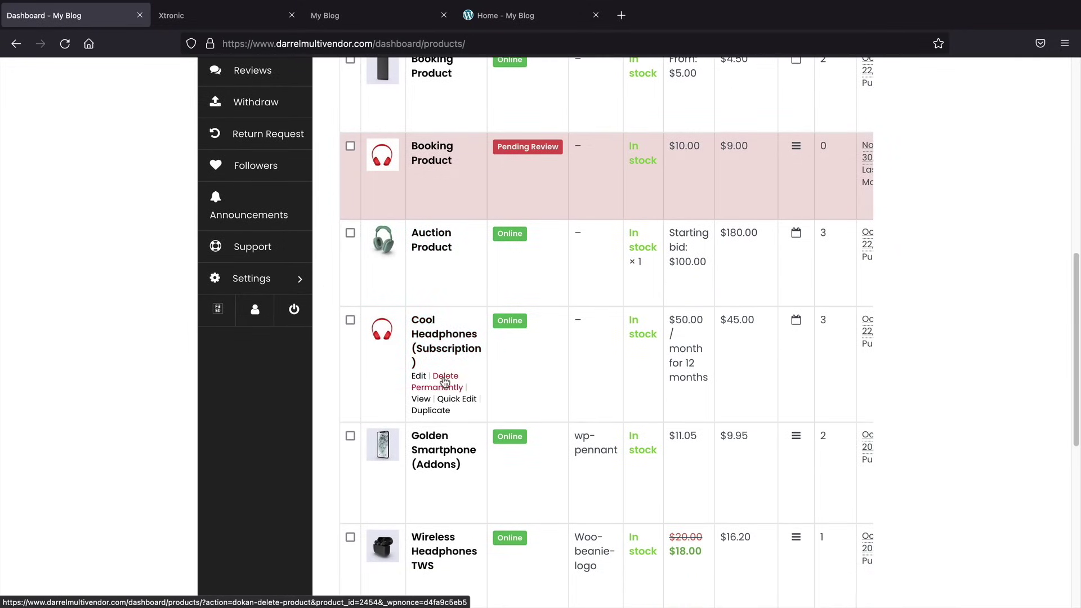
pyautogui.scroll(-2, 445, 382)
# Scroll back to the top and open the Add New Product form
pyautogui.scroll(4, 445, 381)
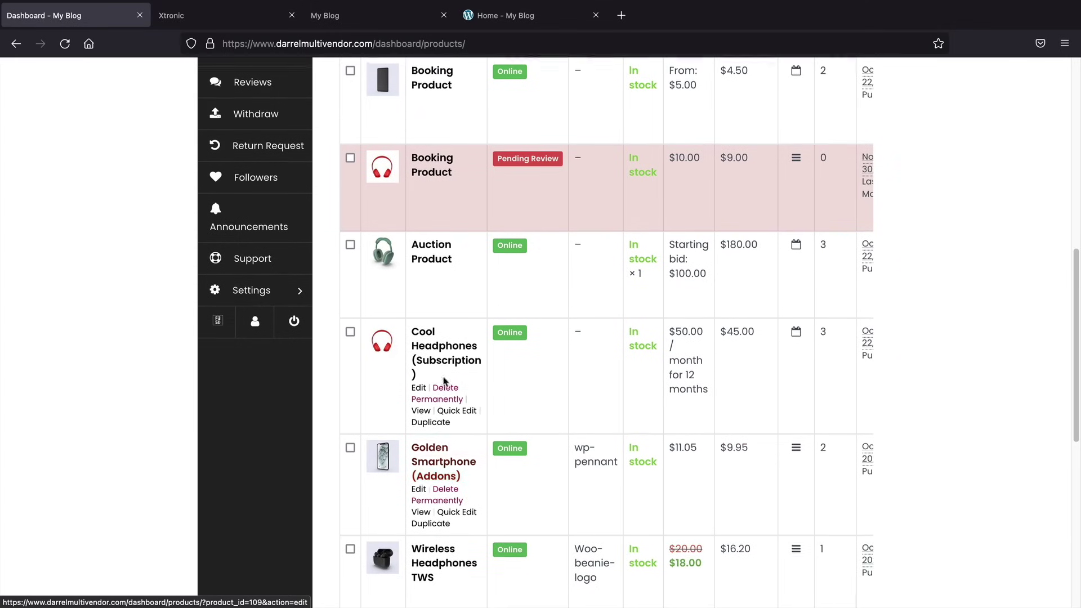
pyautogui.scroll(1, 444, 381)
pyautogui.scroll(2, 445, 382)
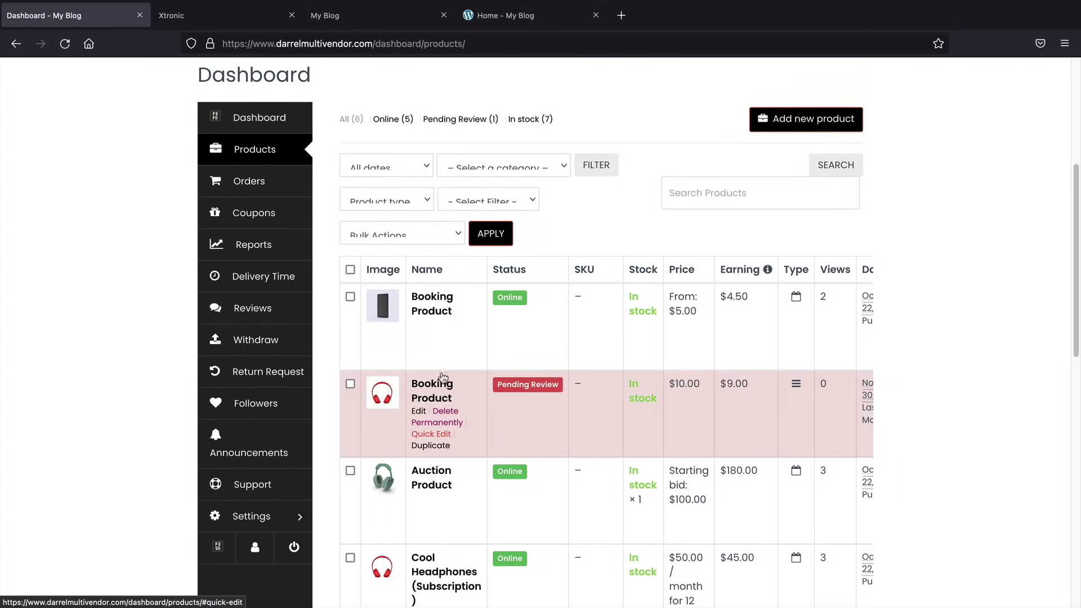
pyautogui.click(821, 124)
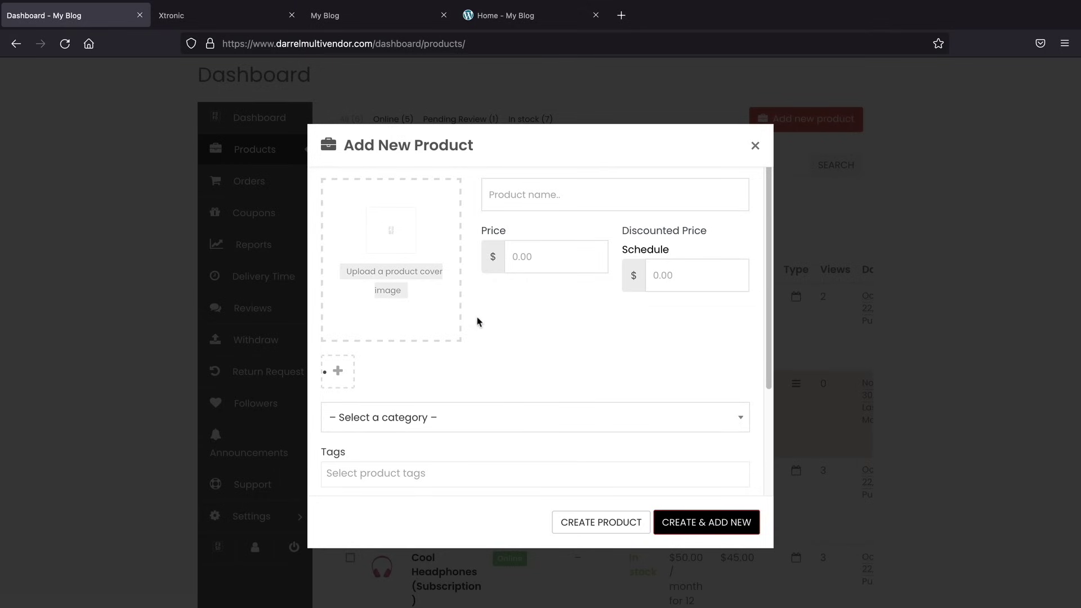
# Scroll through the Add New Product form and close it without saving
pyautogui.scroll(-4, 512, 334)
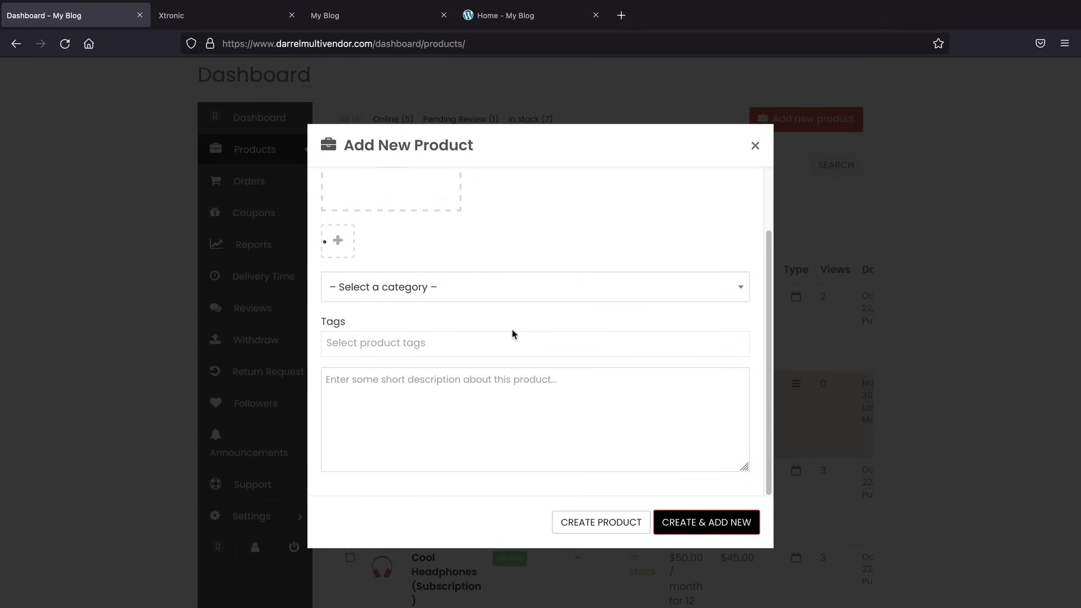
pyautogui.scroll(2, 512, 334)
pyautogui.scroll(1, 531, 353)
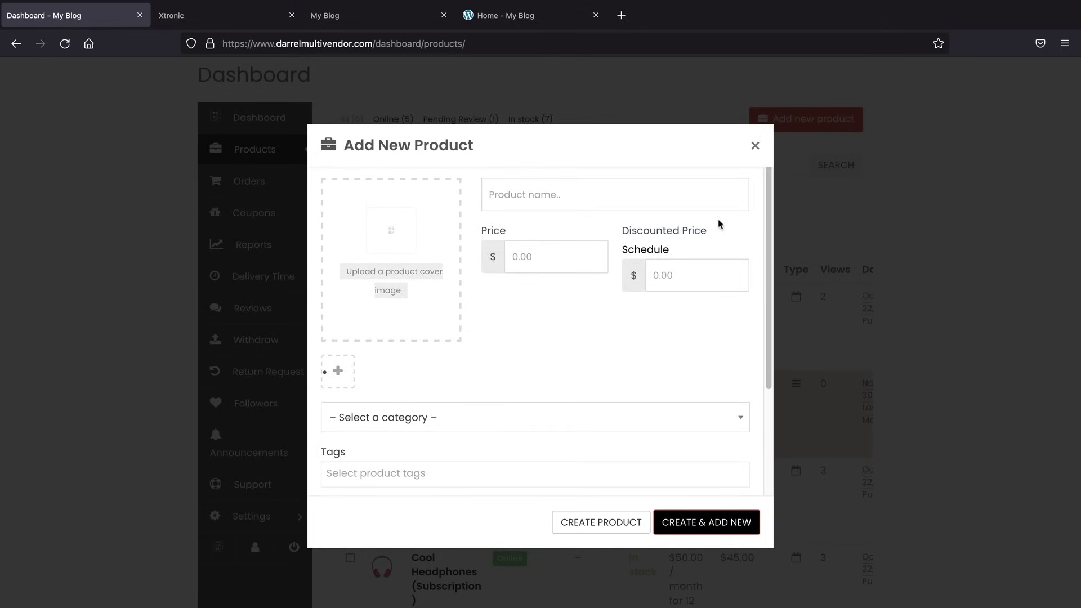
pyautogui.click(150, 431)
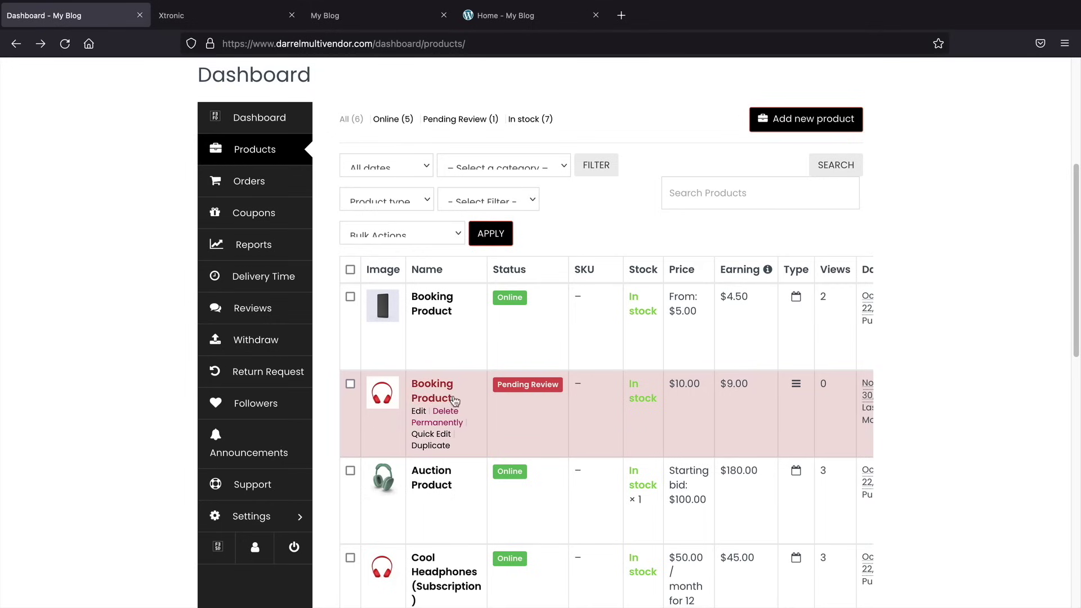
# Highlight the Booking Product's Pending Review status, then return to the dashboard overview
pyautogui.moveTo(508, 388); pyautogui.dragTo(559, 386)
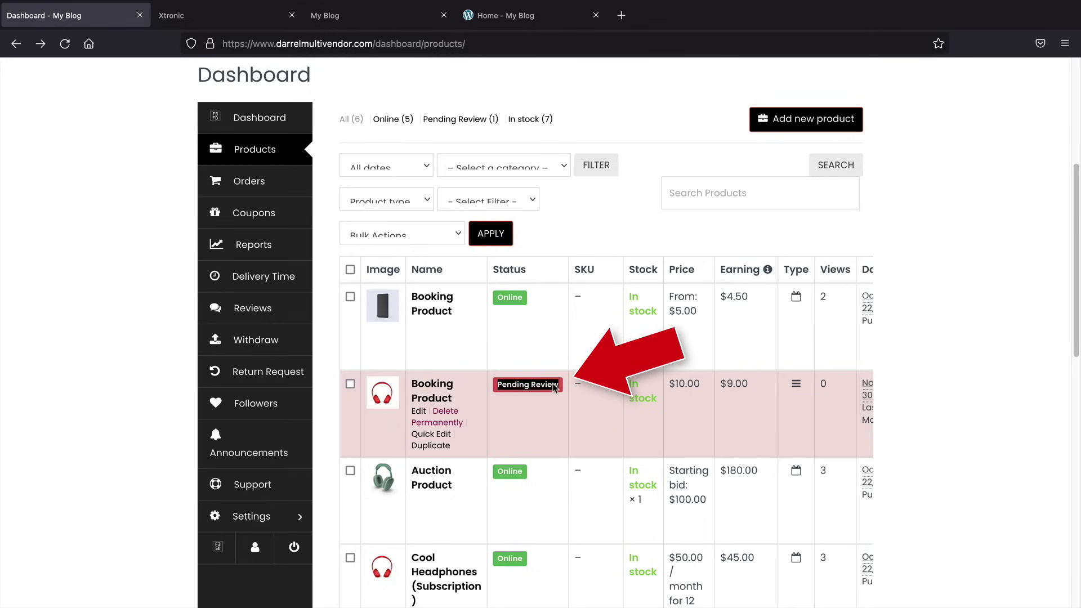
pyautogui.click(338, 374)
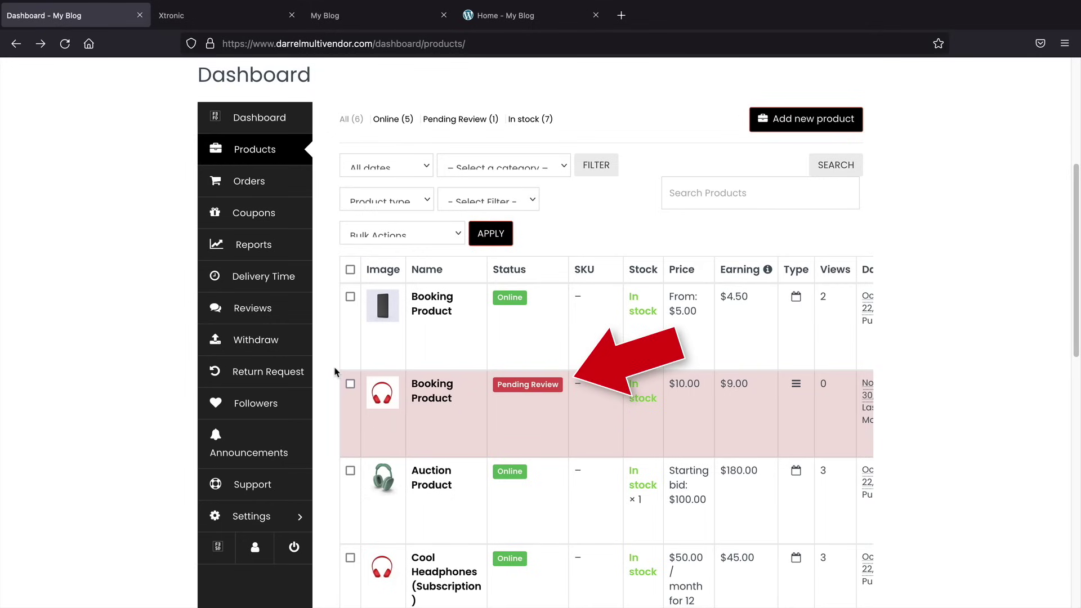
pyautogui.scroll(-1, 340, 373)
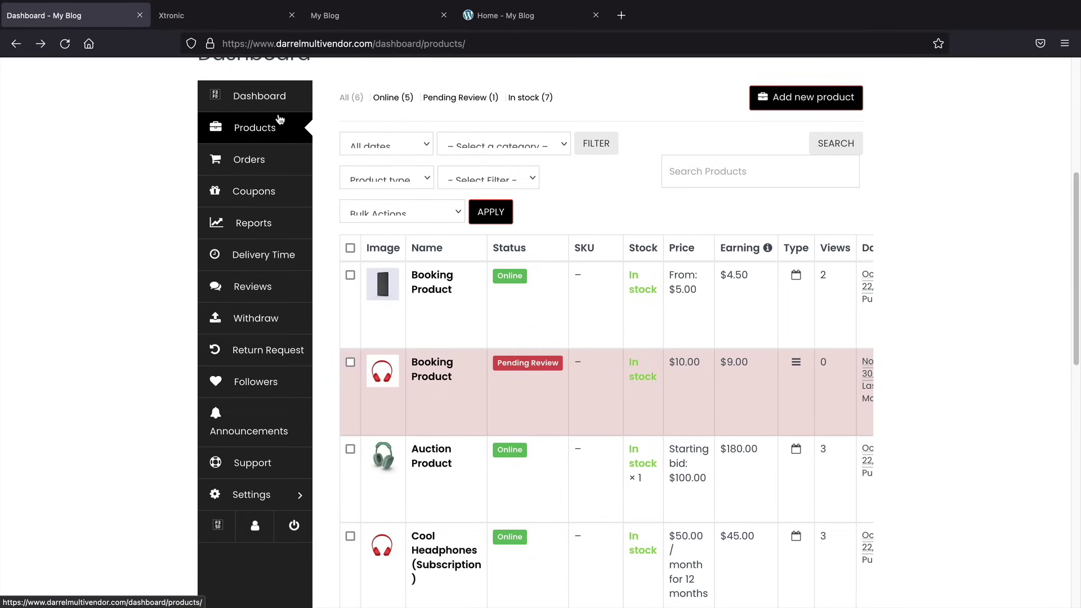
pyautogui.click(276, 102)
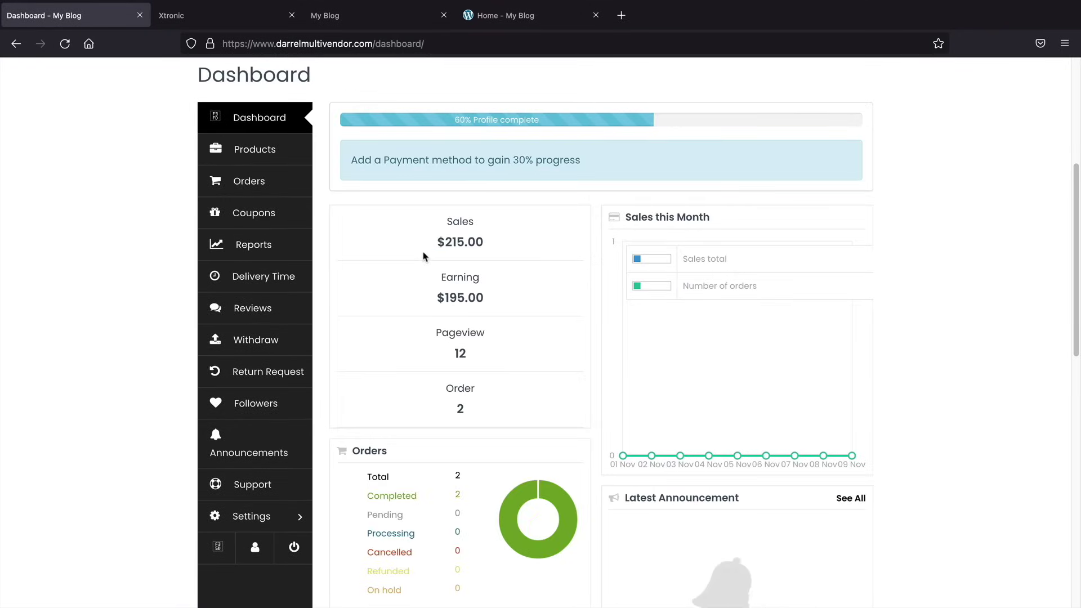
# Highlight the $215.00 Sales total and scroll through the overview's reviews, announcements and products widgets
pyautogui.moveTo(442, 241); pyautogui.dragTo(492, 259)
pyautogui.scroll(-1, 490, 245)
pyautogui.moveTo(440, 199); pyautogui.dragTo(495, 203)
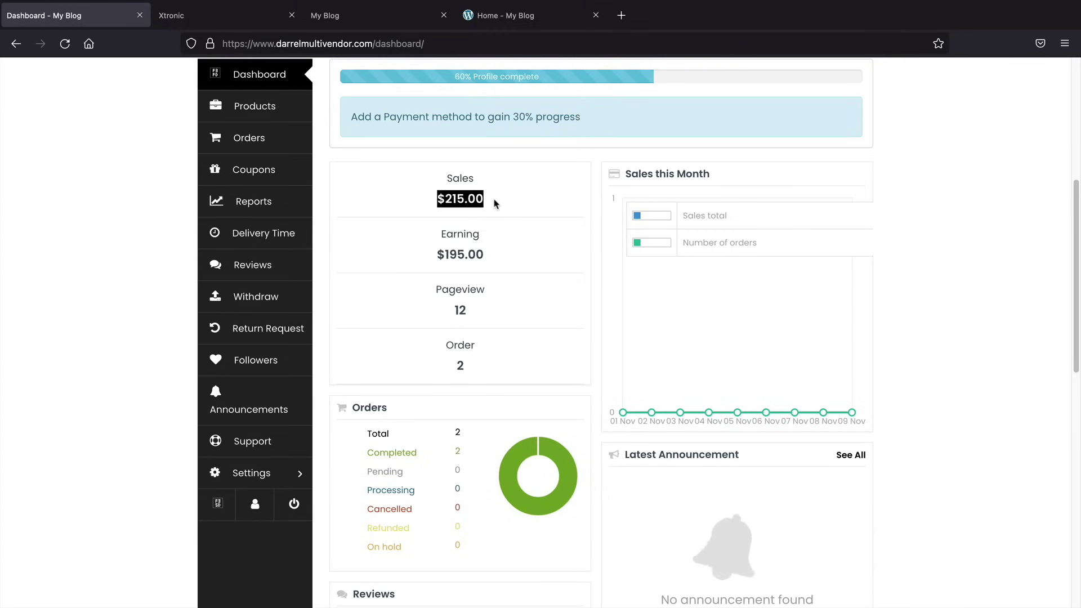
pyautogui.scroll(-2, 506, 231)
pyautogui.scroll(-2, 505, 231)
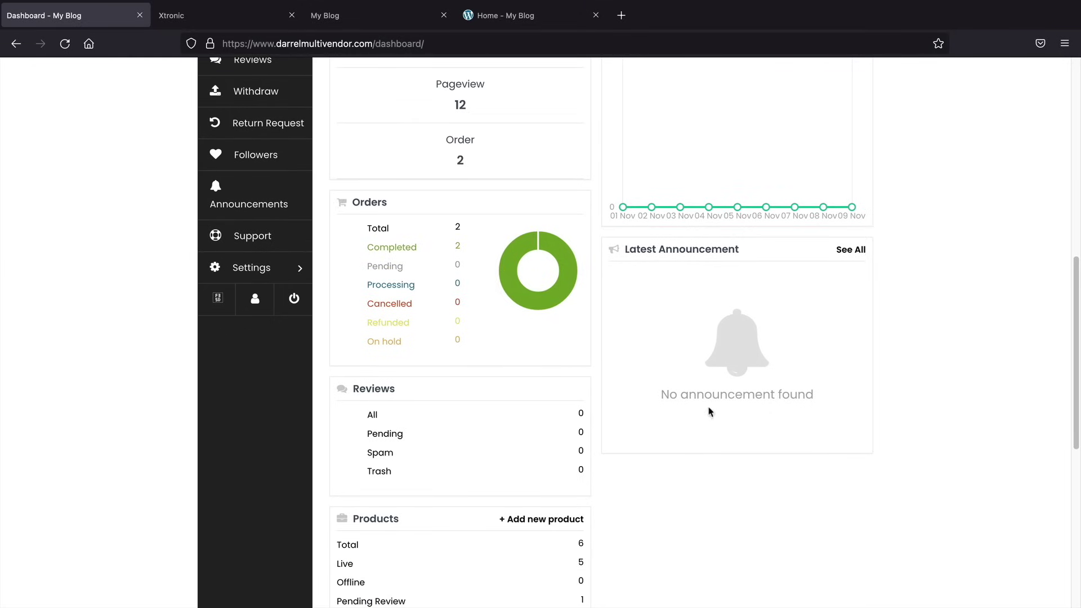
pyautogui.scroll(3, 495, 373)
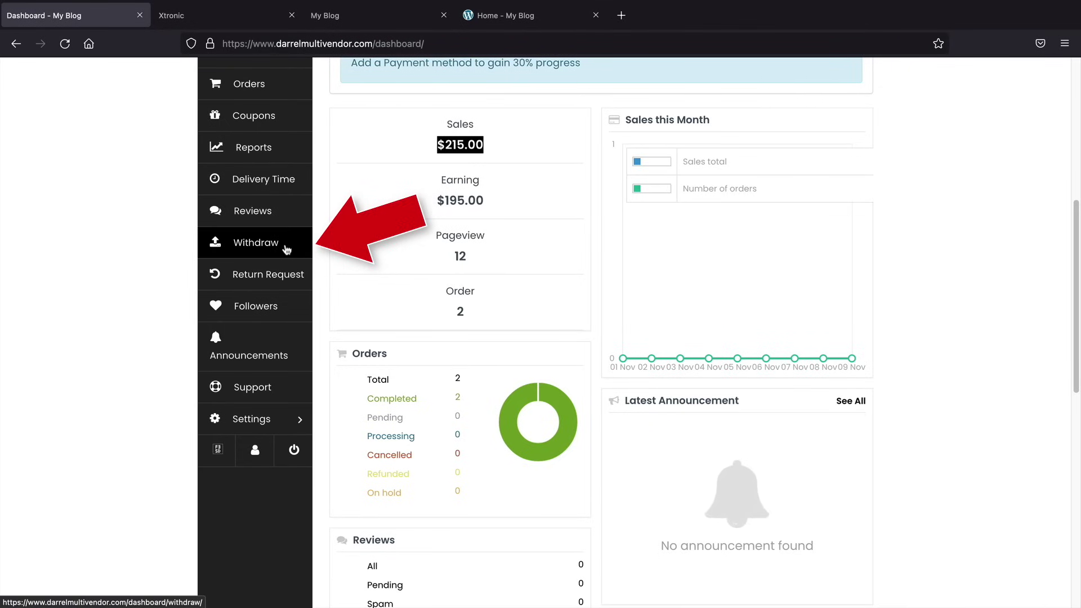
# On the Withdraw page, cancel the pending $50.00 withdraw request
pyautogui.click(277, 254)
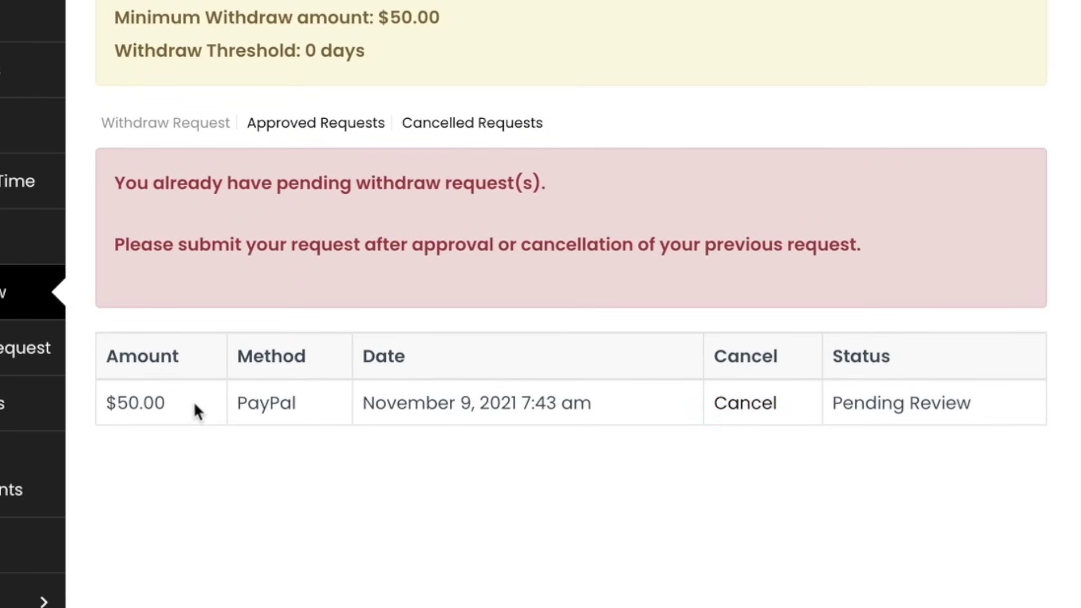
pyautogui.moveTo(195, 404); pyautogui.dragTo(102, 409)
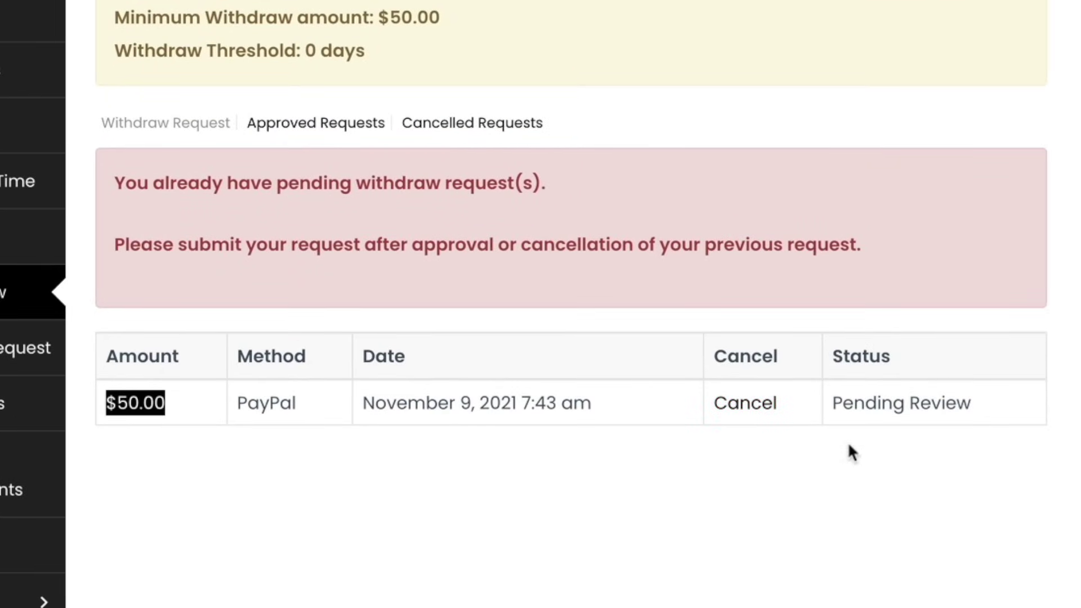
pyautogui.moveTo(834, 404); pyautogui.dragTo(973, 405)
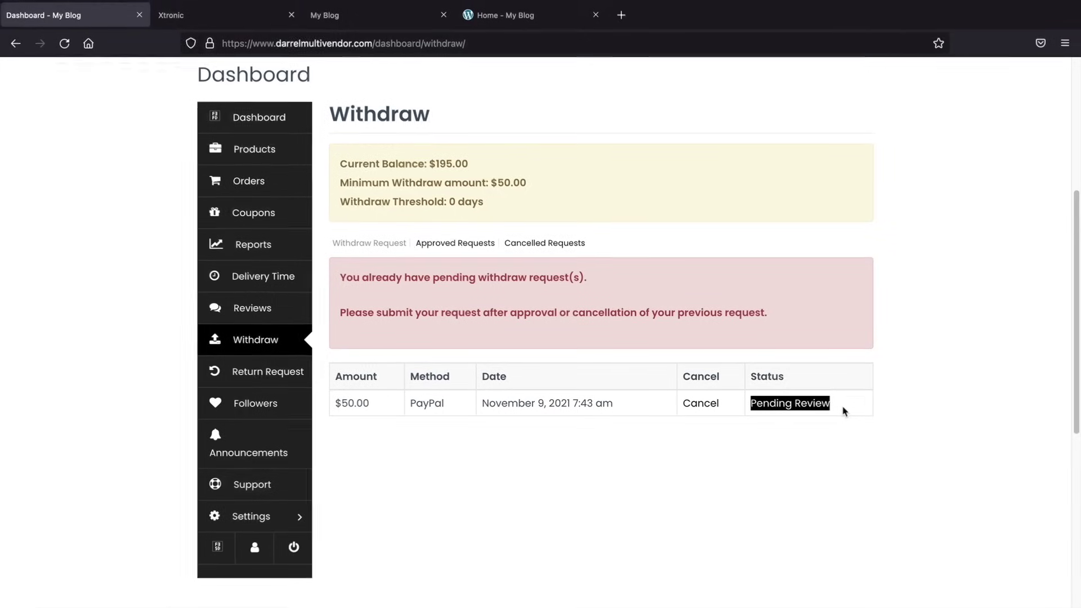
pyautogui.click(987, 450)
pyautogui.click(700, 405)
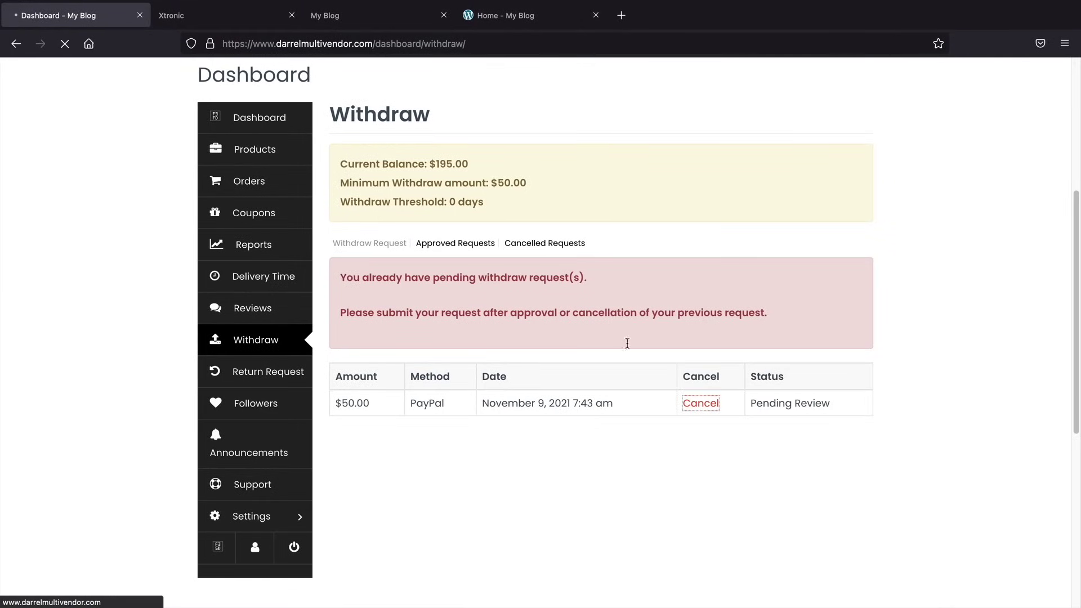
# Submit a new $150 withdraw request with PayPal as the payment method
pyautogui.scroll(-5, 665, 416)
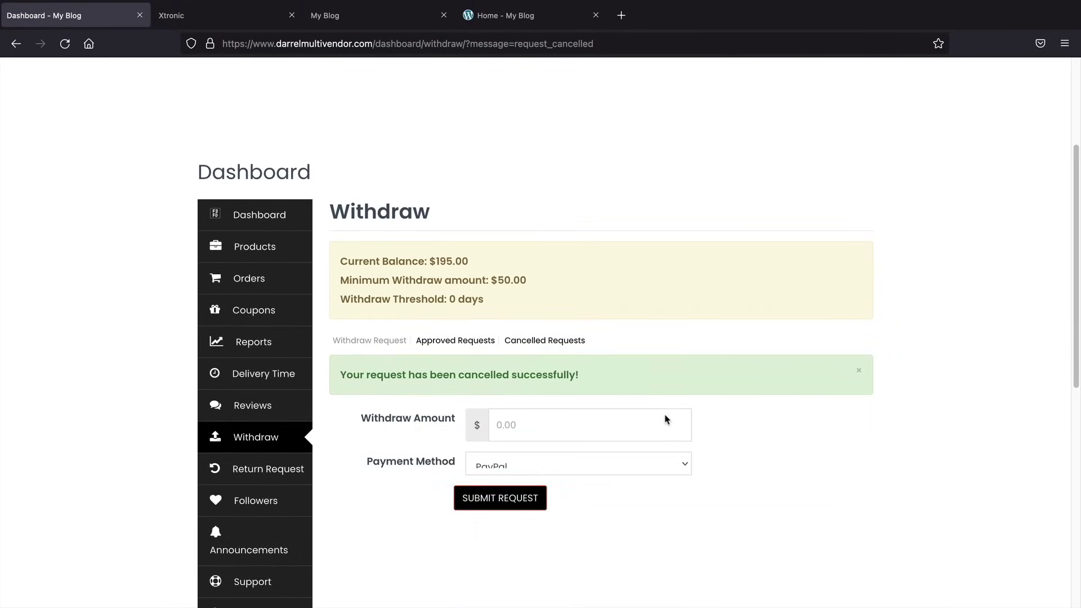
pyautogui.click(612, 302)
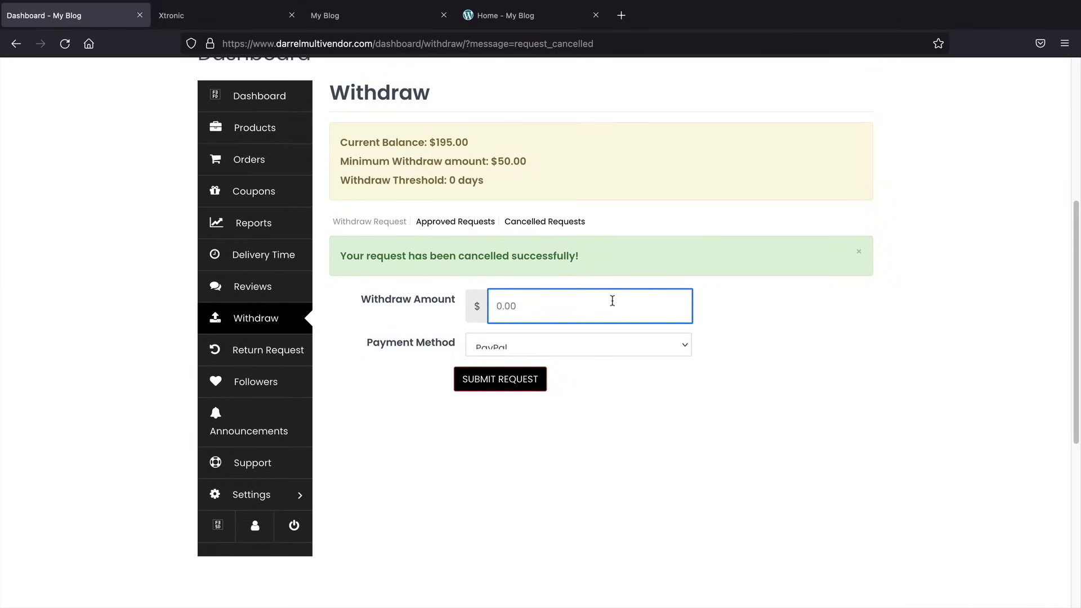
pyautogui.write('150')
pyautogui.click(586, 344)
pyautogui.click(580, 344)
pyautogui.click(501, 382)
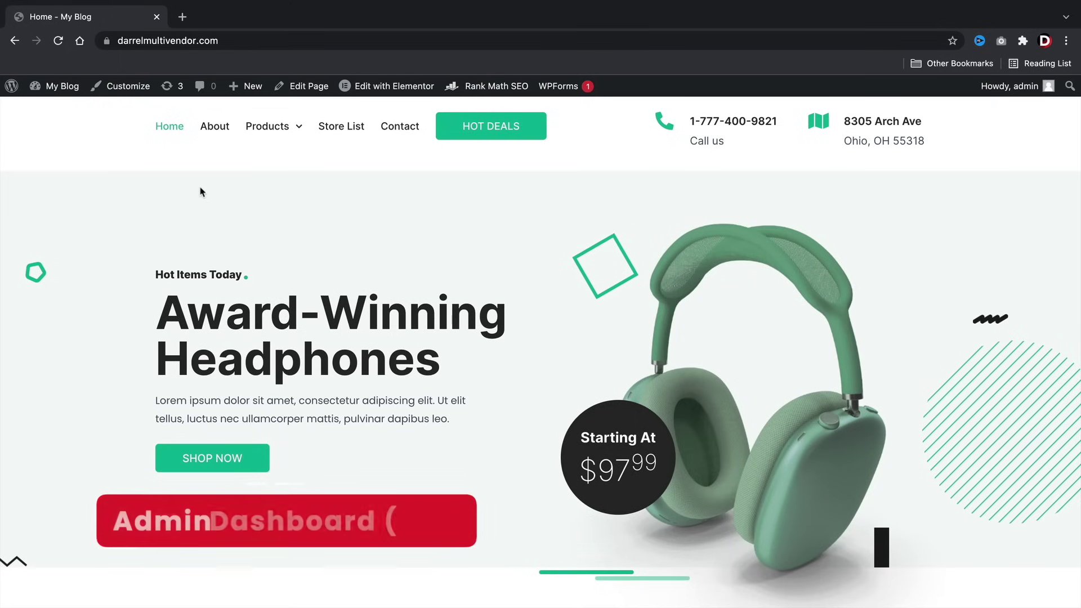
# In WordPress admin, open Dokan Withdraw and approve The Becca Shop's $150.00 request
pyautogui.moveTo(53, 89)
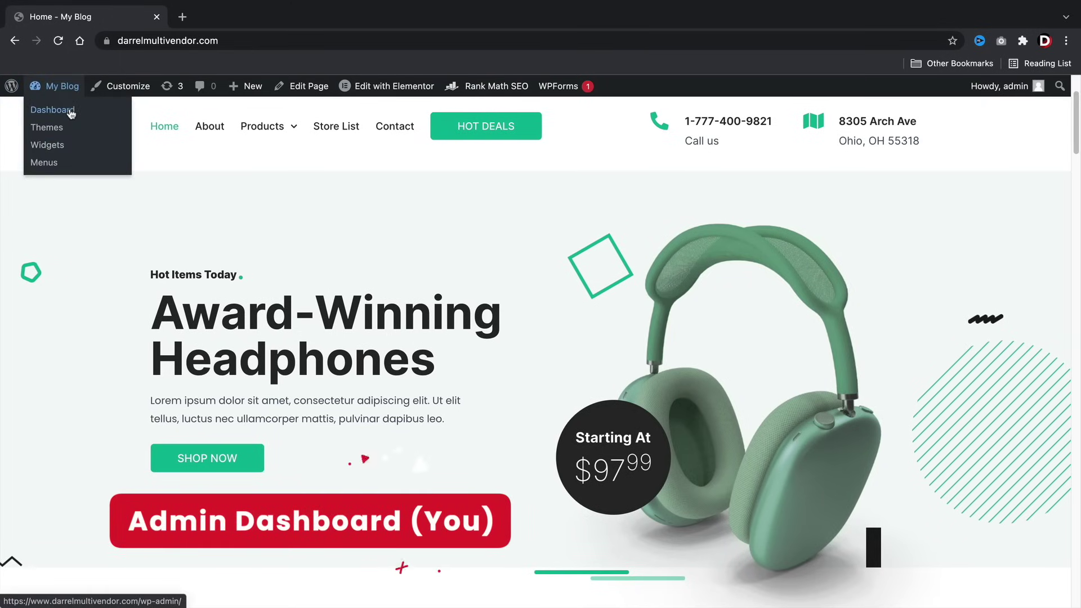
pyautogui.click(71, 112)
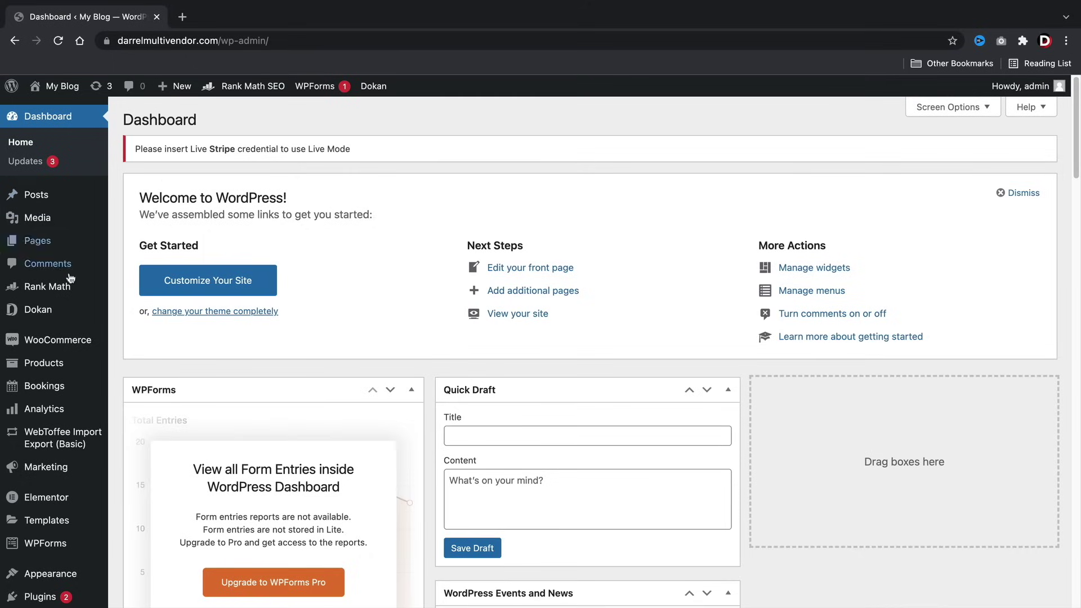
pyautogui.moveTo(41, 311)
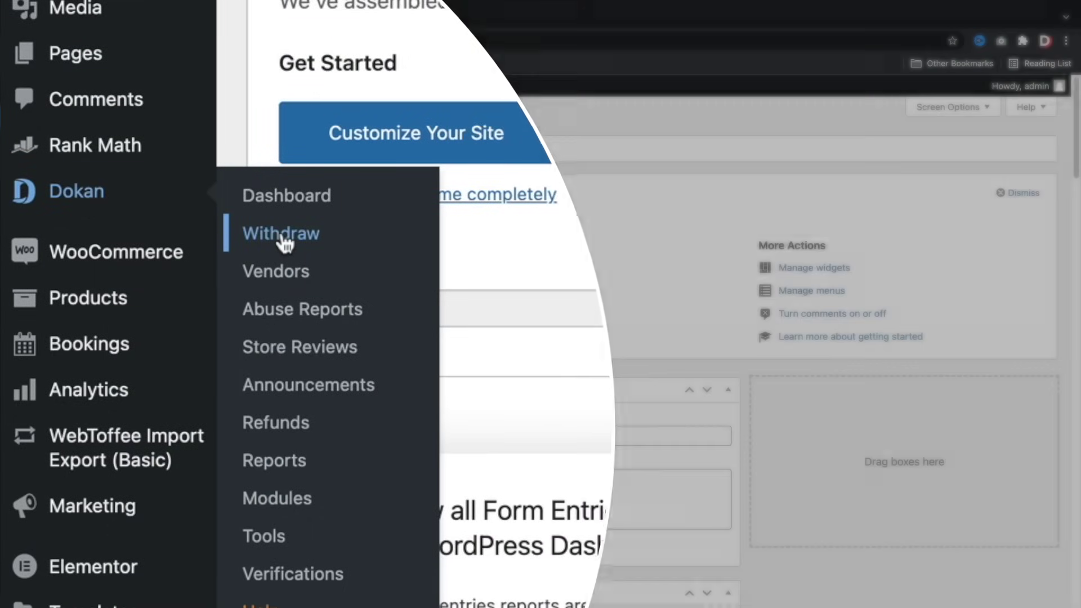
pyautogui.click(281, 237)
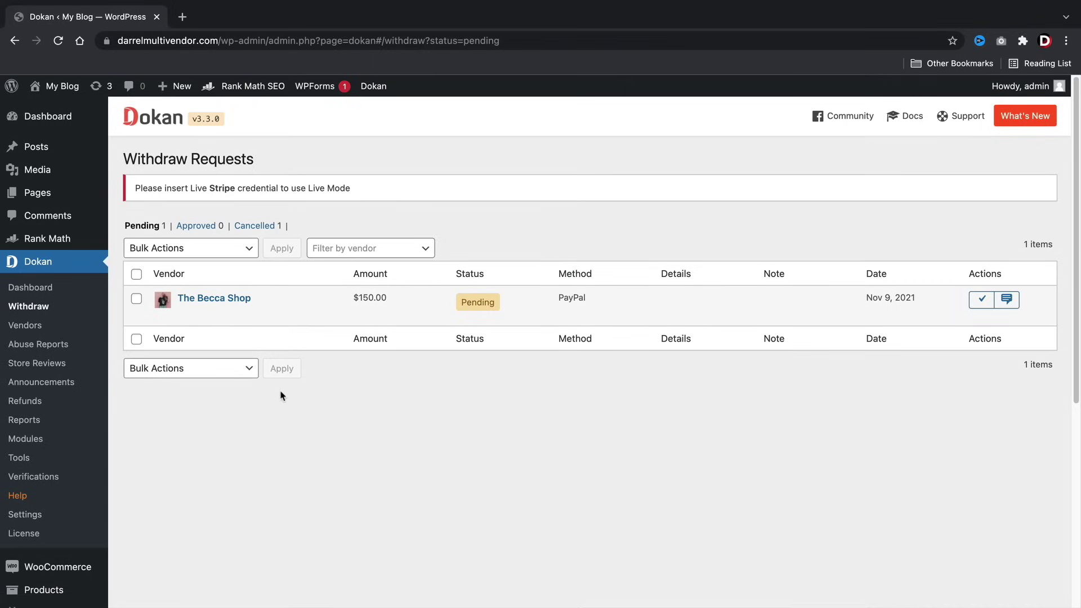
pyautogui.moveTo(353, 299); pyautogui.dragTo(389, 300)
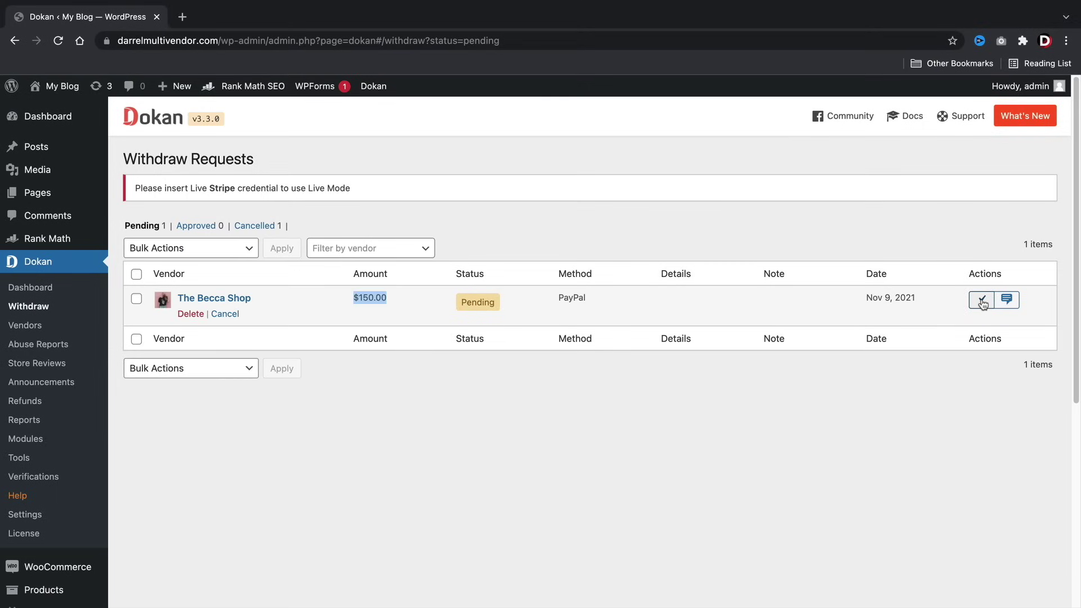
pyautogui.click(983, 302)
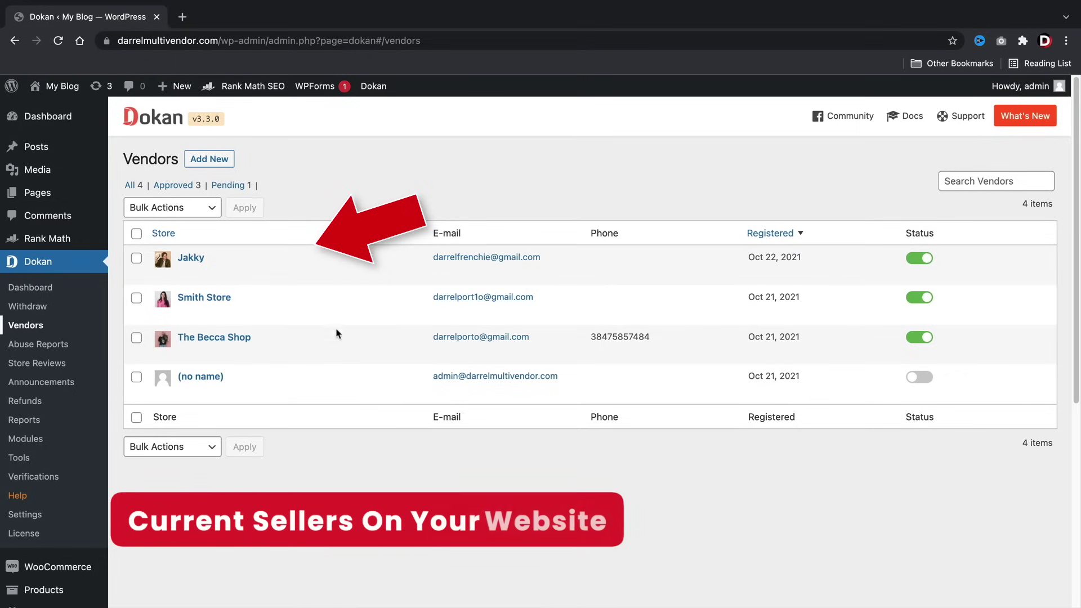
# Disable vendor Jakky, then list The Becca Shop's products
pyautogui.moveTo(282, 304)
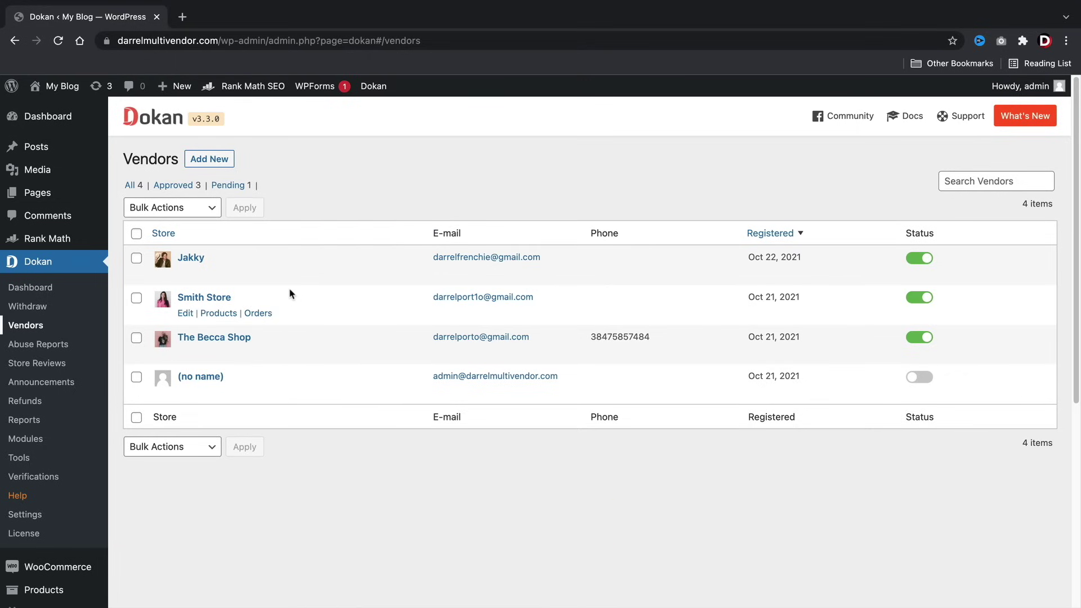
pyautogui.click(915, 260)
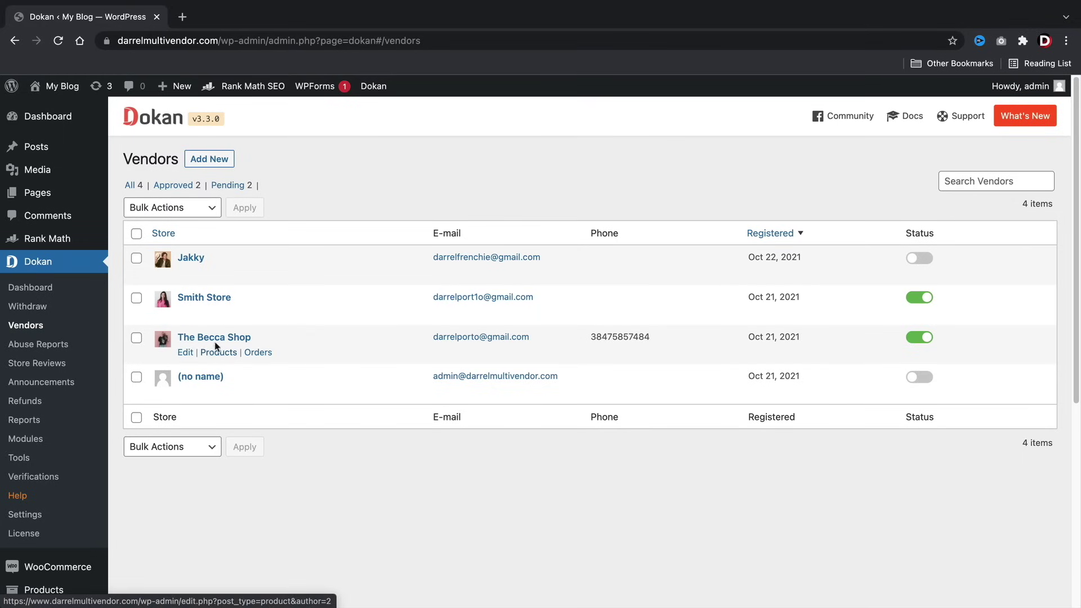
pyautogui.click(217, 352)
# Quick-edit the Wireless Headphones TWS product in The Becca Shop's product list
pyautogui.scroll(-3, 589, 341)
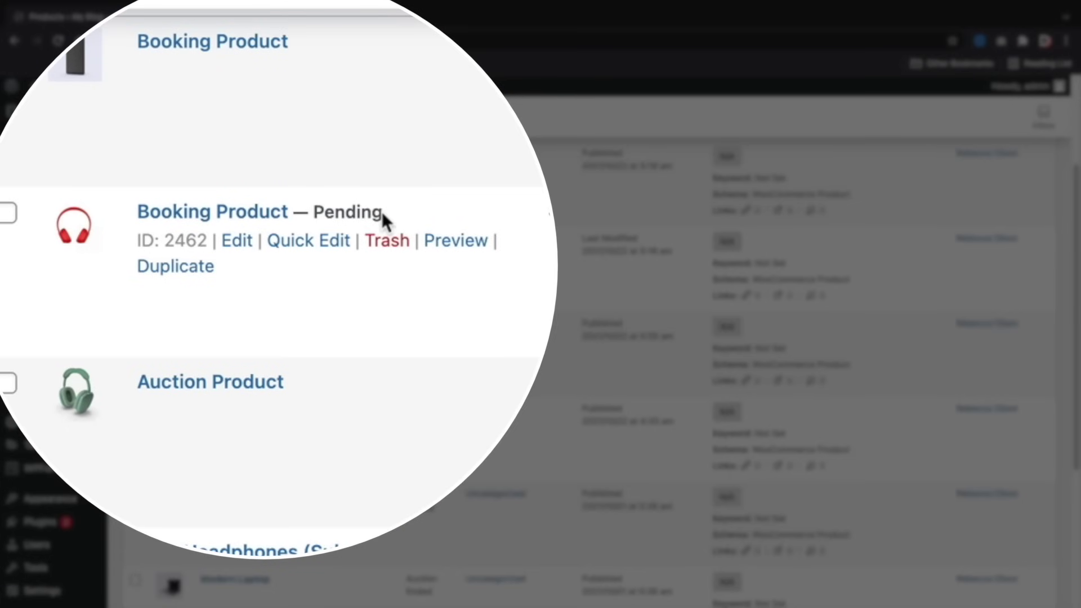
pyautogui.scroll(-1, 325, 243)
pyautogui.scroll(-4, 324, 243)
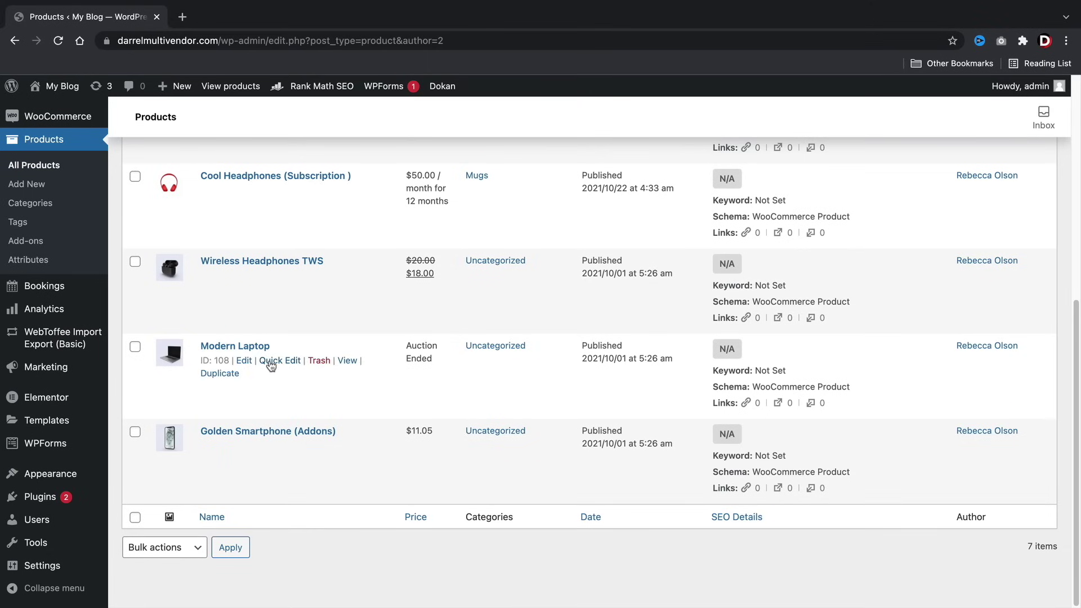
pyautogui.scroll(1, 271, 366)
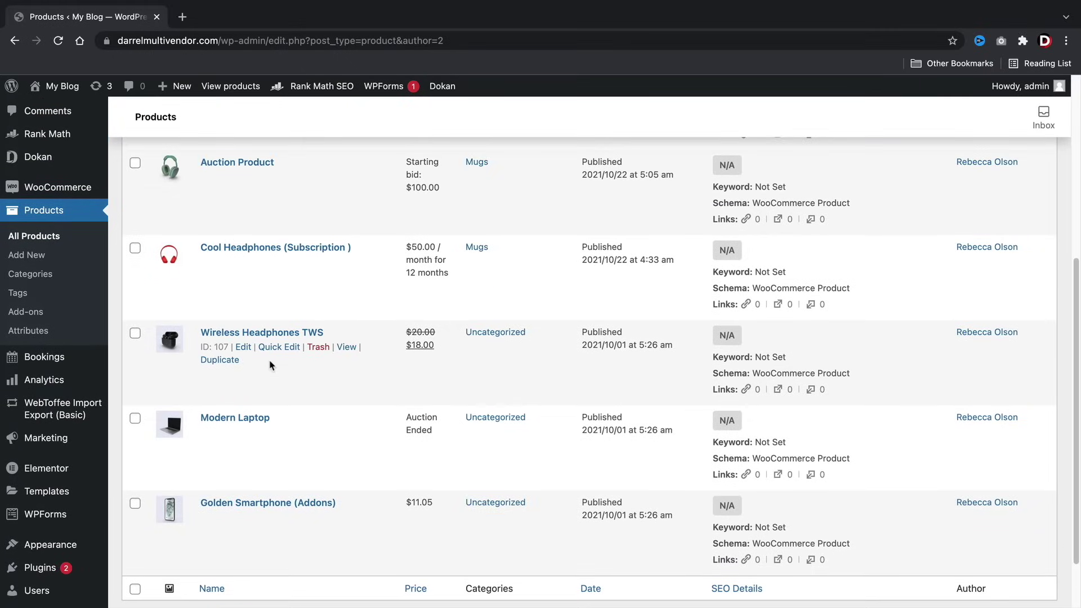
pyautogui.click(279, 347)
# Open Cool Headphones (Subscription) in the full product editor
pyautogui.scroll(-5, 411, 419)
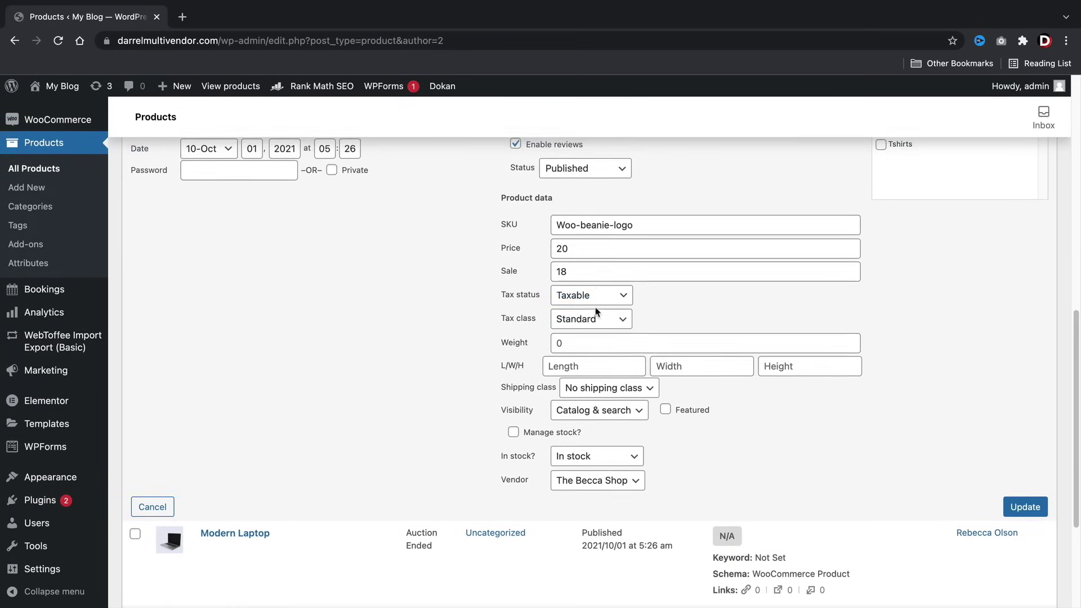
pyautogui.scroll(4, 572, 314)
pyautogui.click(269, 265)
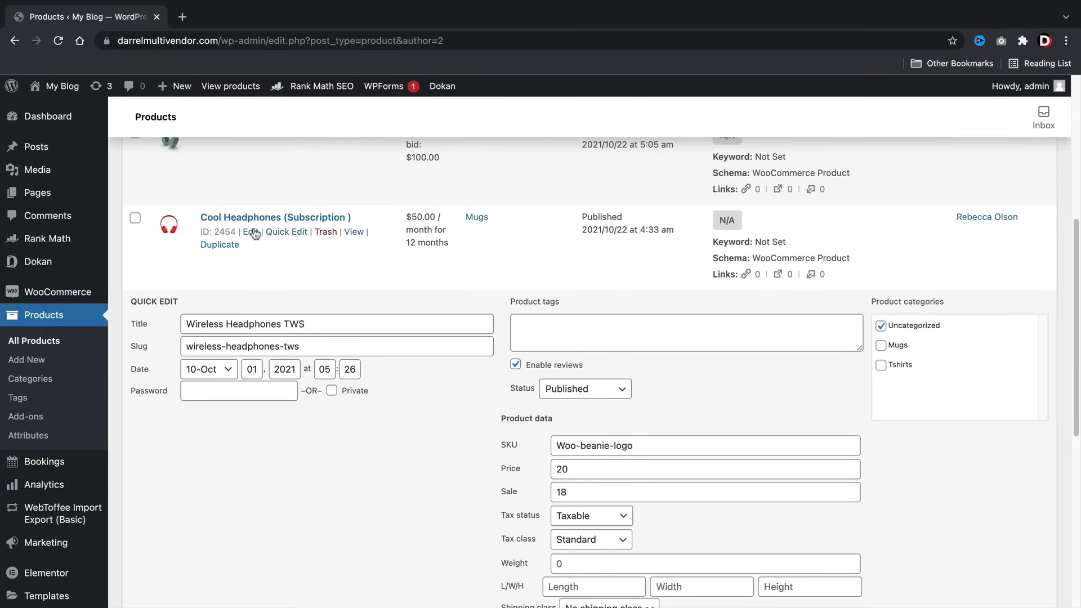
pyautogui.click(251, 232)
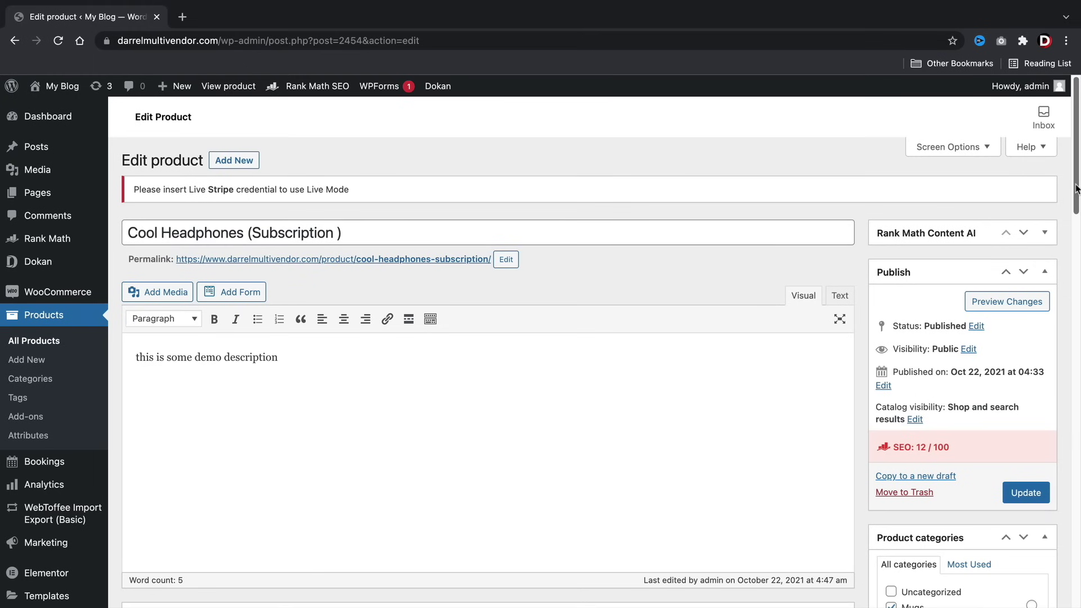
# Delete 'Now On Sale' from the Cool Headphones product short description
pyautogui.scroll(-5, 1065, 293)
pyautogui.scroll(-8, 1065, 293)
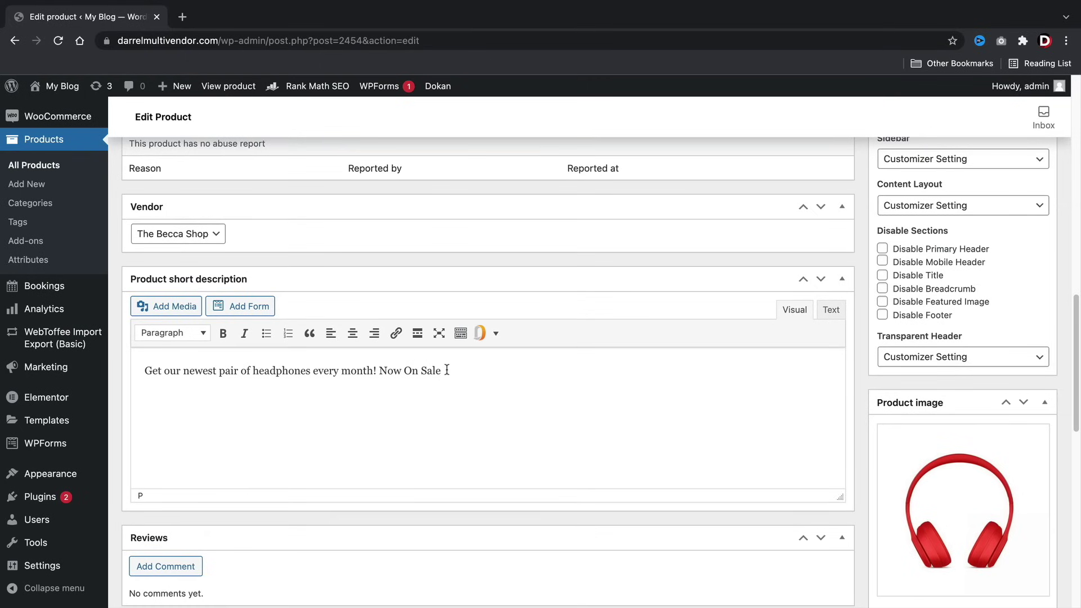
pyautogui.moveTo(379, 371); pyautogui.dragTo(492, 378)
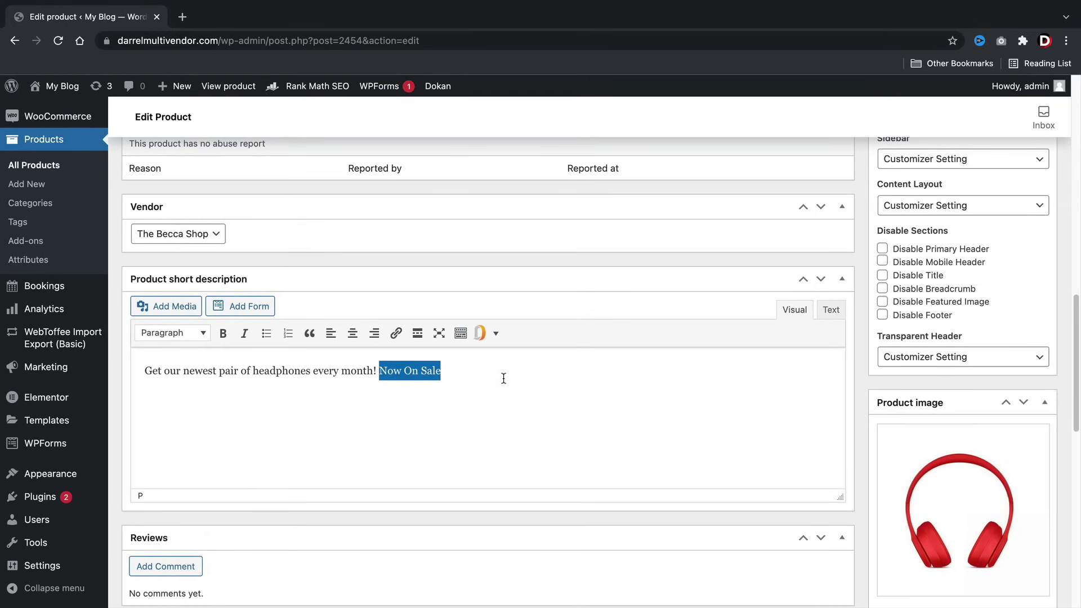
pyautogui.press('BackSpace')
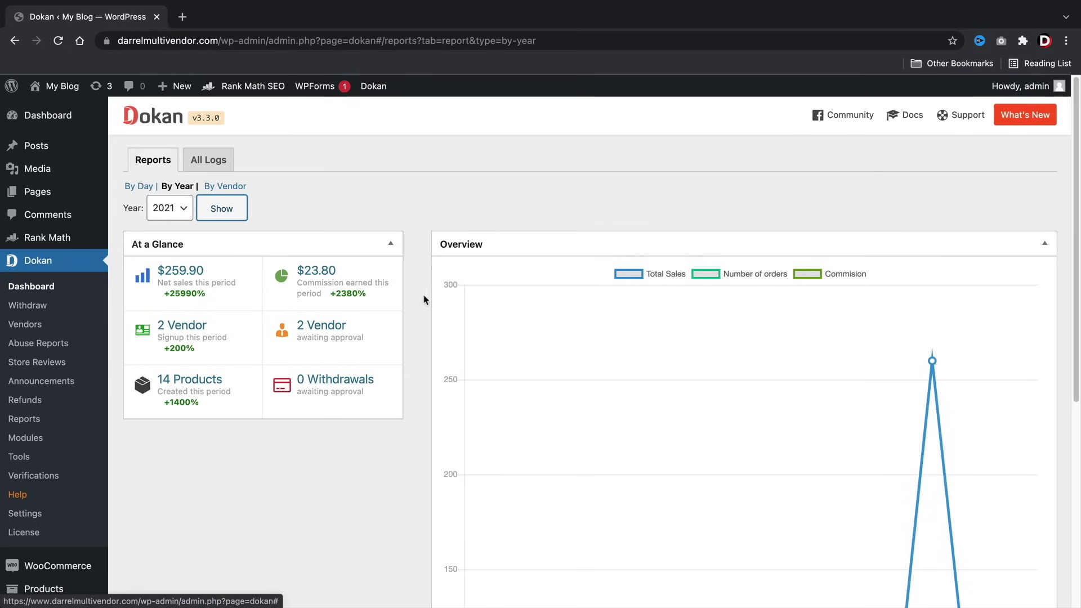
# Scroll through the Dokan Reports chart and back to the top
pyautogui.scroll(-6, 426, 299)
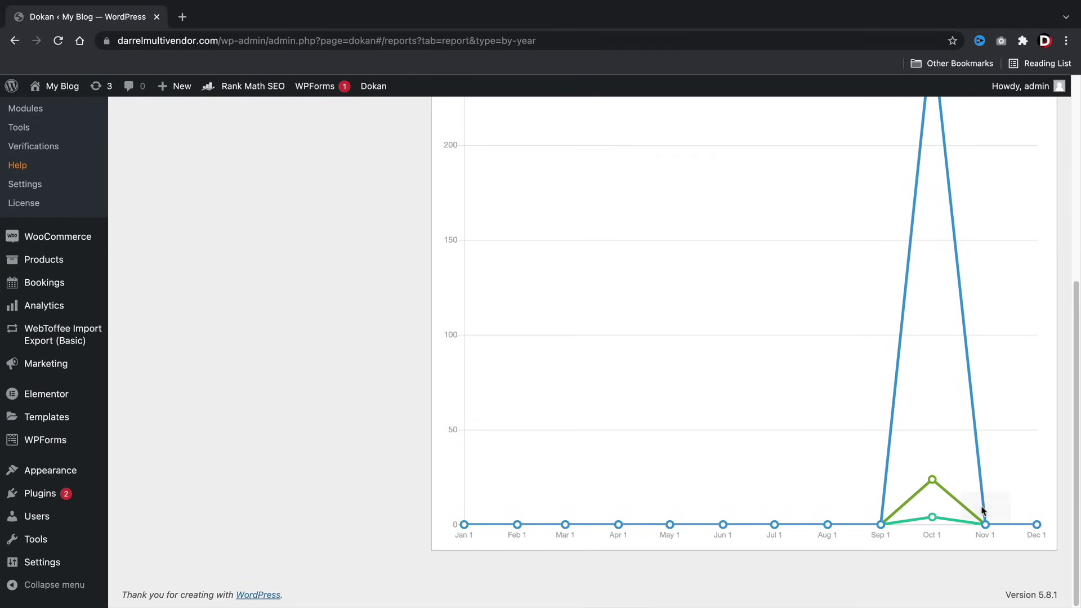
pyautogui.scroll(6, 967, 492)
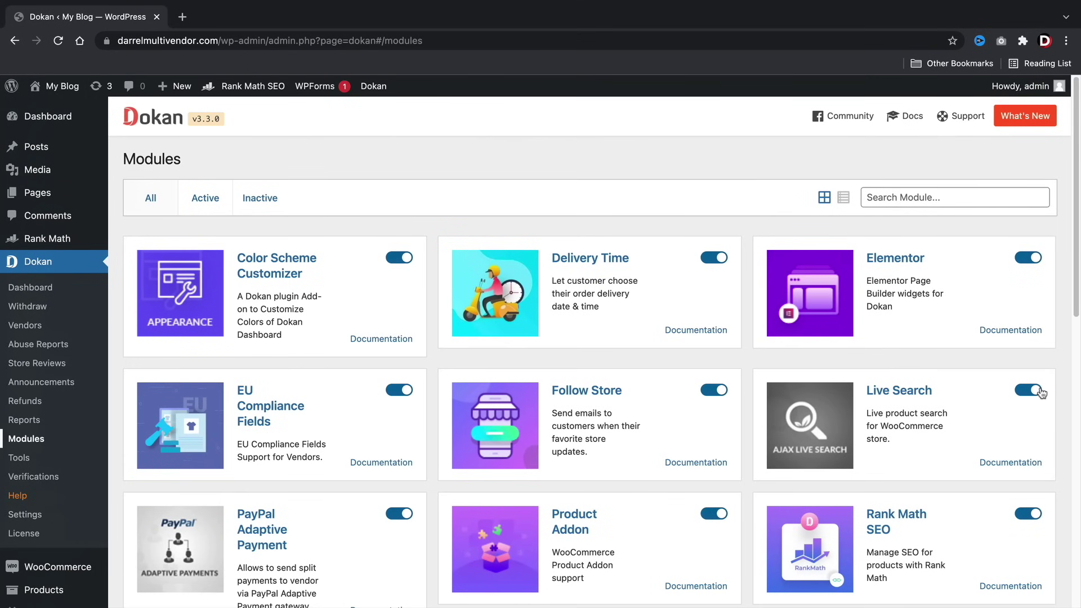
pyautogui.scroll(-3, 1041, 393)
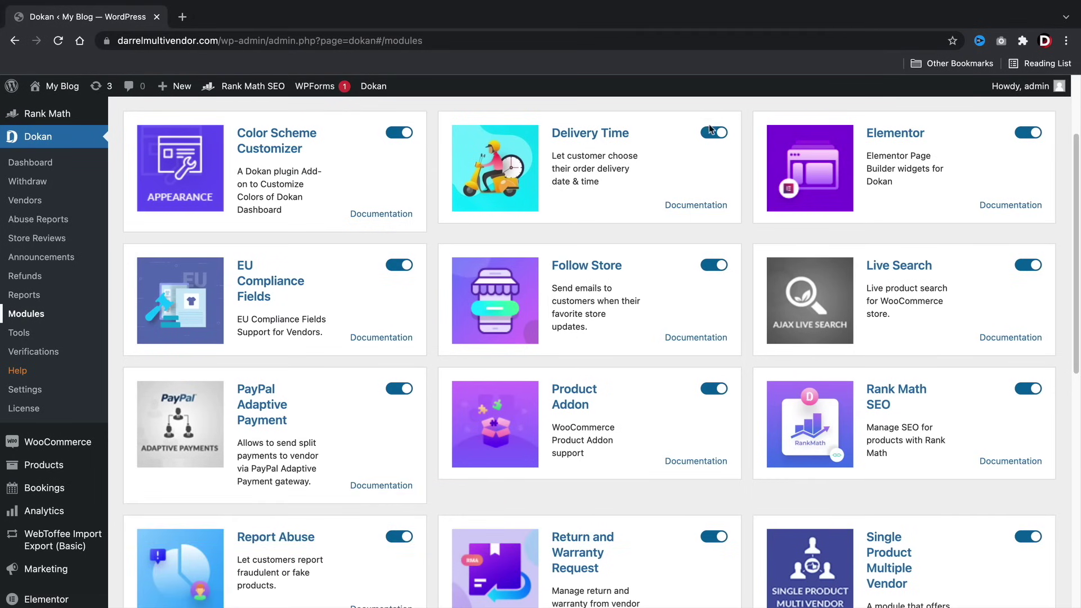
# Scroll down the enabled Dokan modules list to Wirecard and back up
pyautogui.scroll(-3, 737, 267)
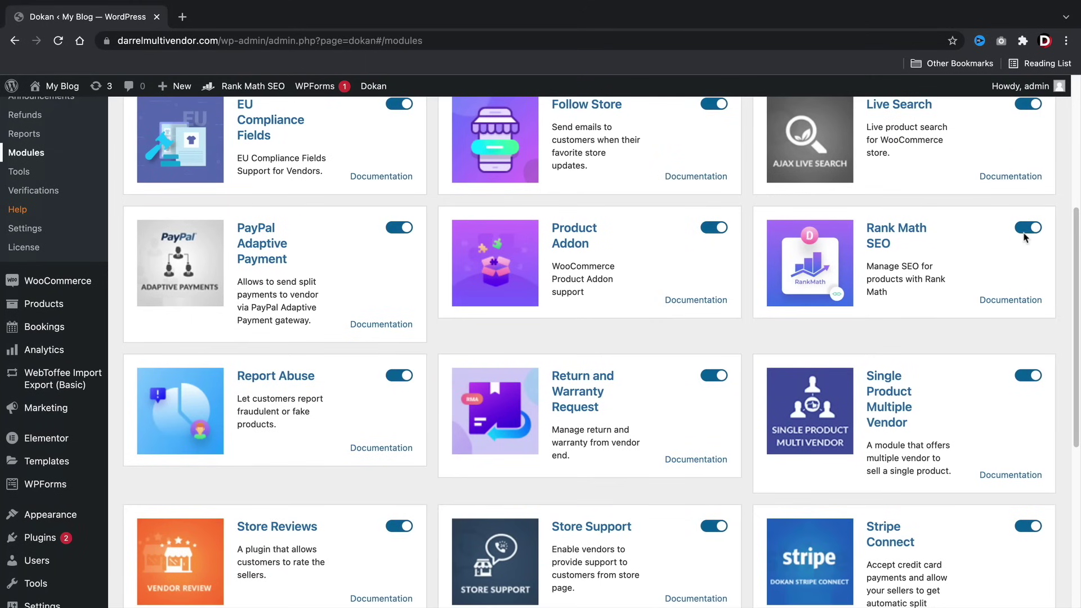
pyautogui.scroll(-1, 680, 335)
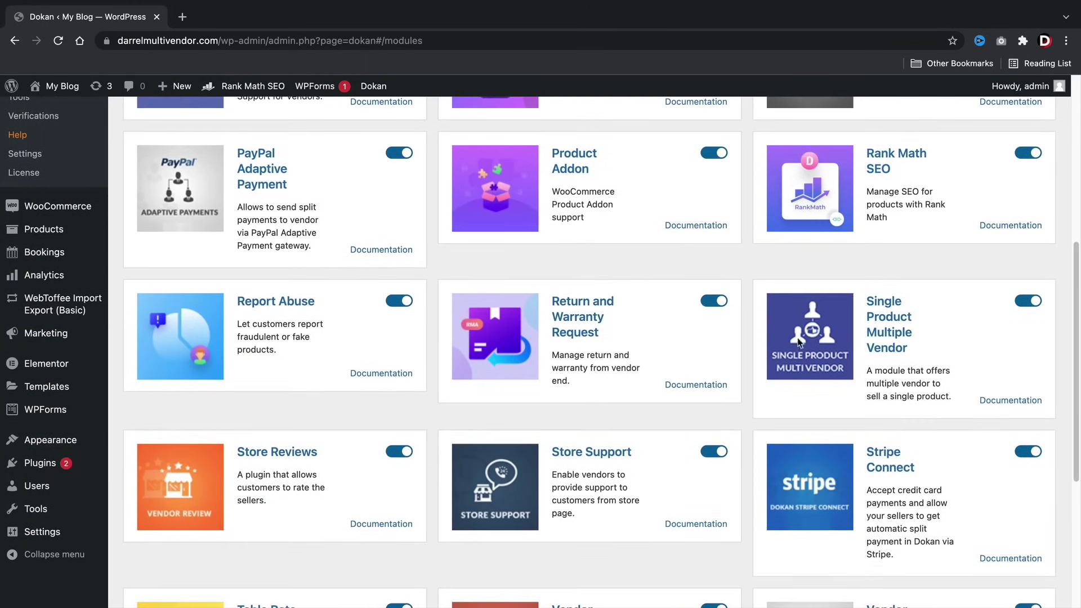
pyautogui.scroll(-4, 615, 397)
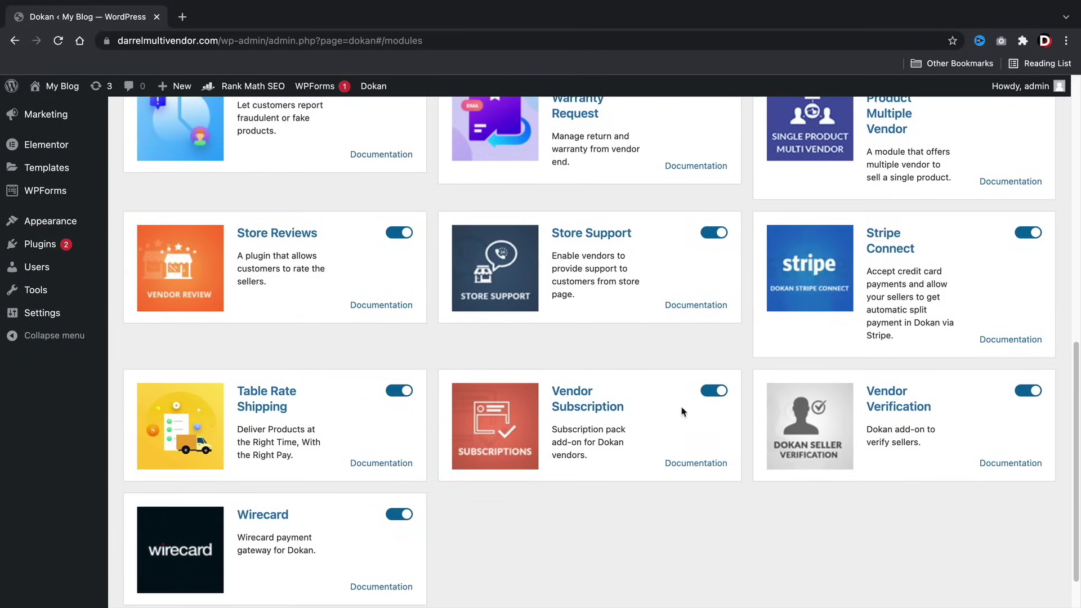
pyautogui.scroll(12, 687, 258)
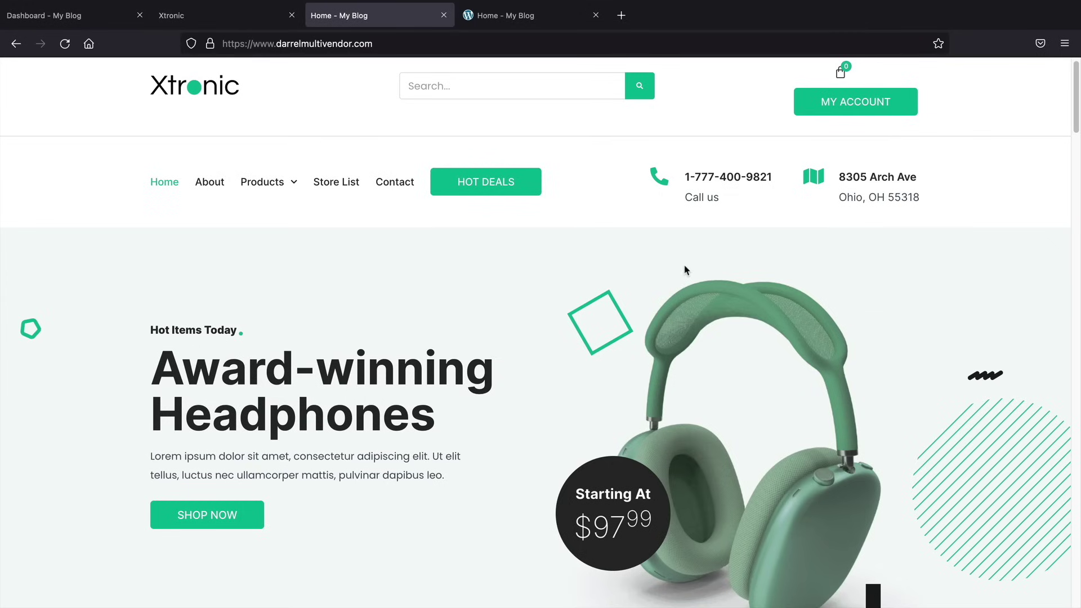
# Switch to the multivendortutorial.com storefront, view its footer, then return to the top
pyautogui.click(516, 26)
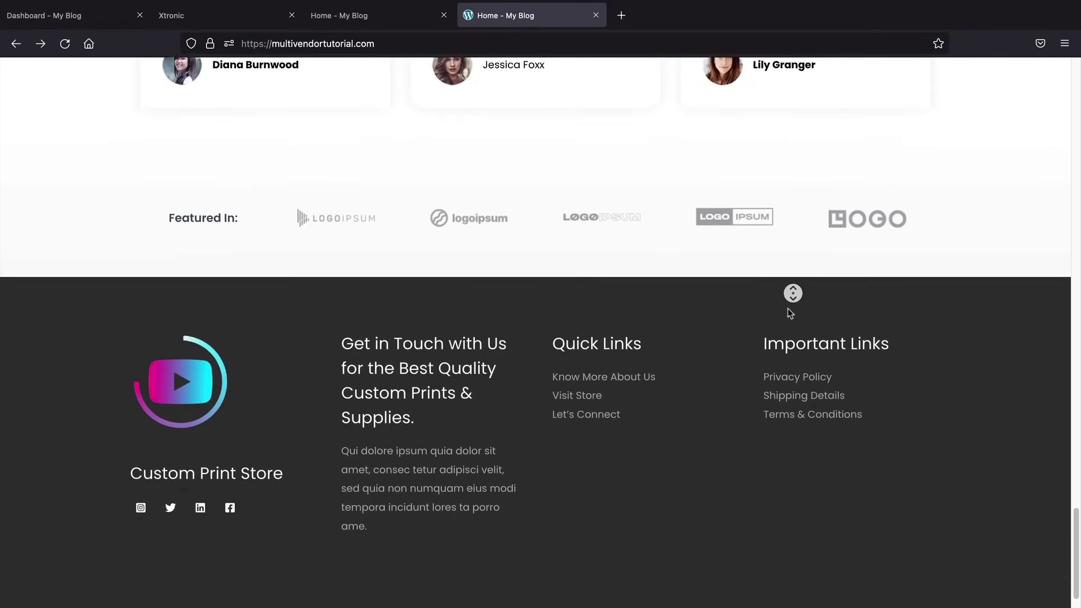
pyautogui.middleClick(788, 309)
pyautogui.moveTo(1063, 559); pyautogui.dragTo(1048, 91)
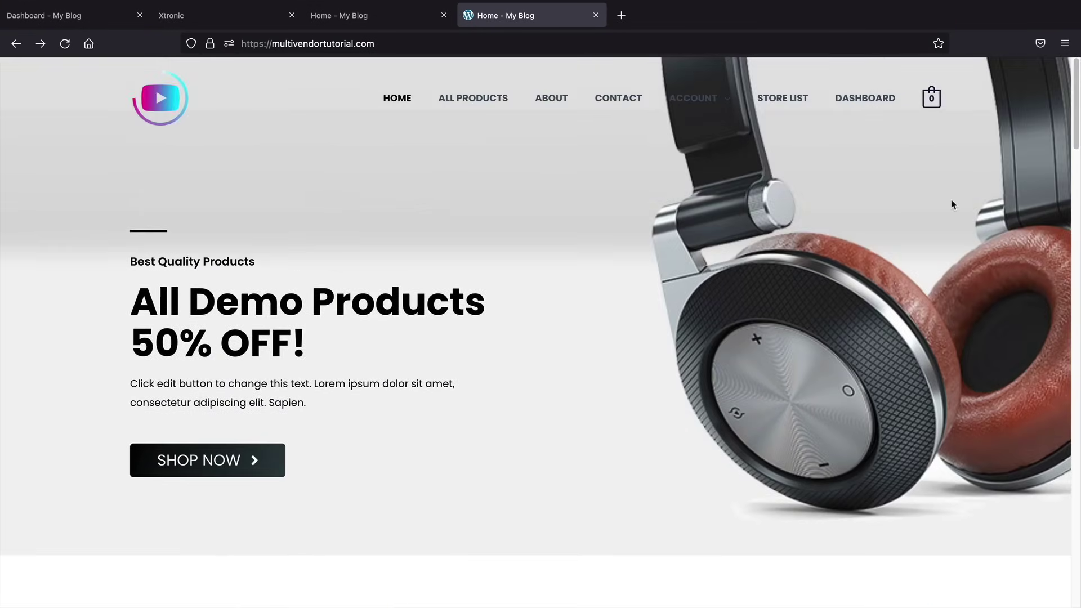
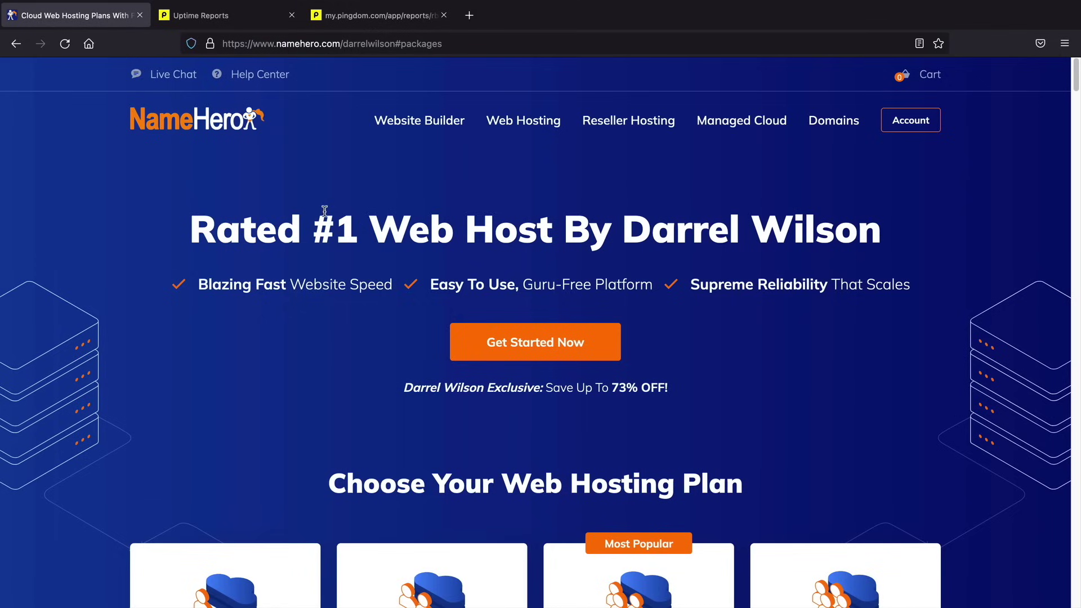
# Jump to the hosting plans and compare the four cloud plans, Starter Cloud $2.42/mo through Business Cloud $9.58/mo
pyautogui.click(557, 344)
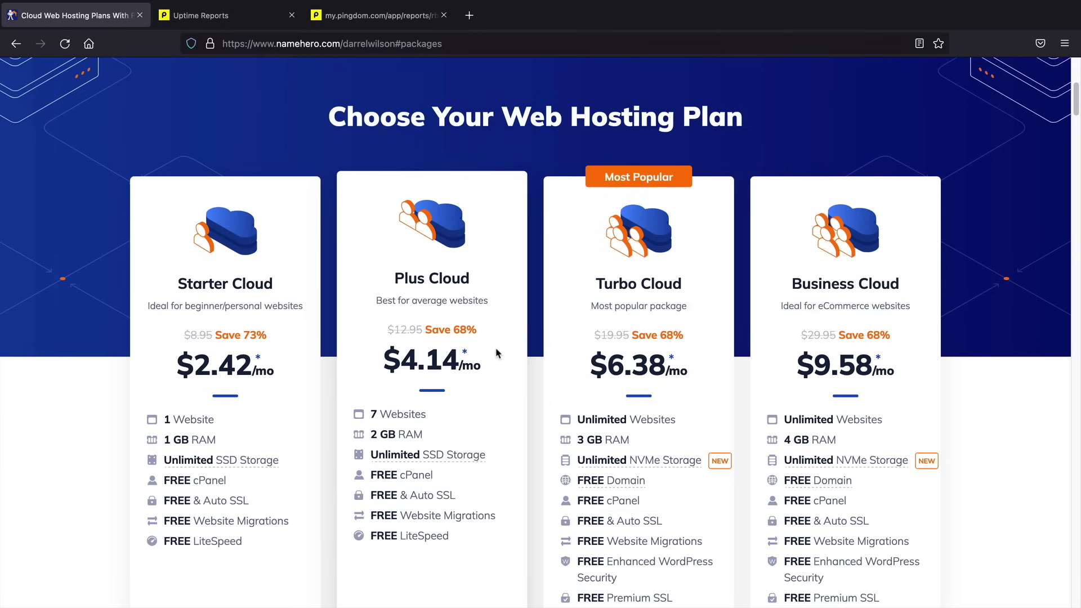
pyautogui.scroll(-2, 496, 353)
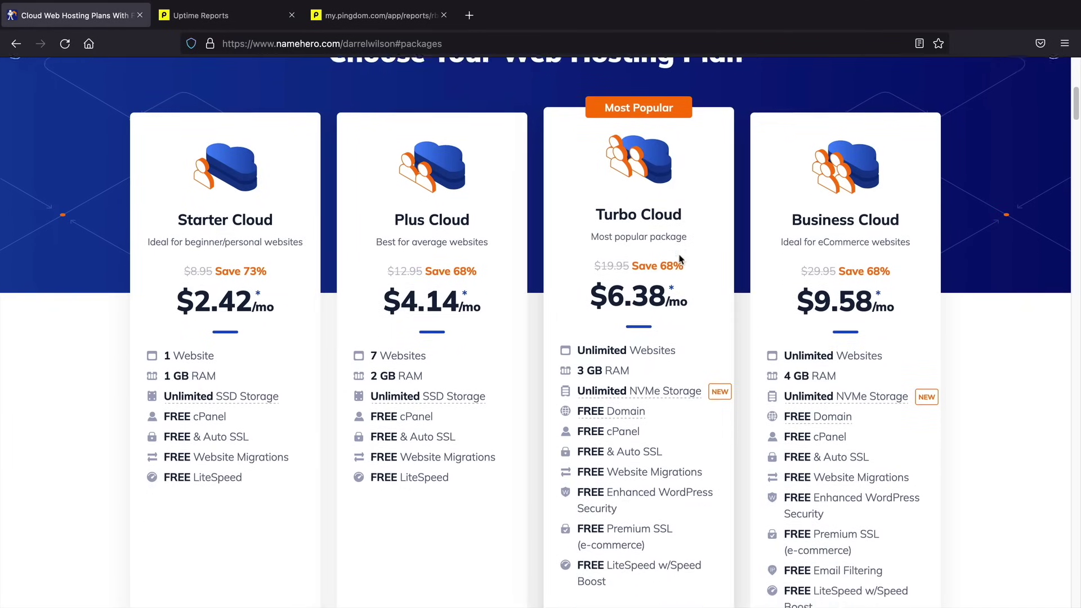
pyautogui.moveTo(689, 356); pyautogui.dragTo(580, 349)
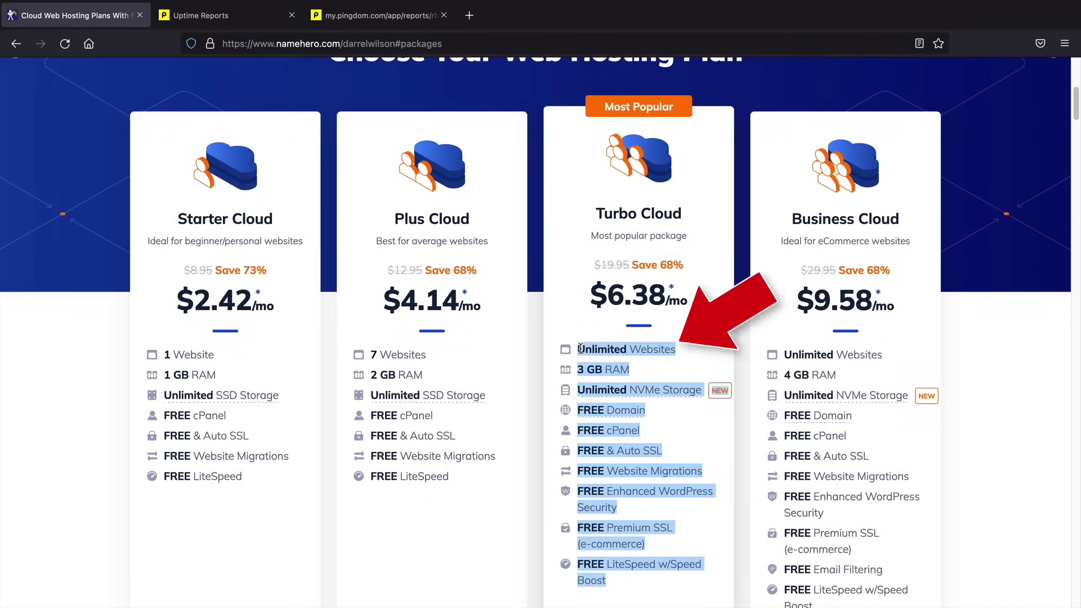
pyautogui.click(673, 396)
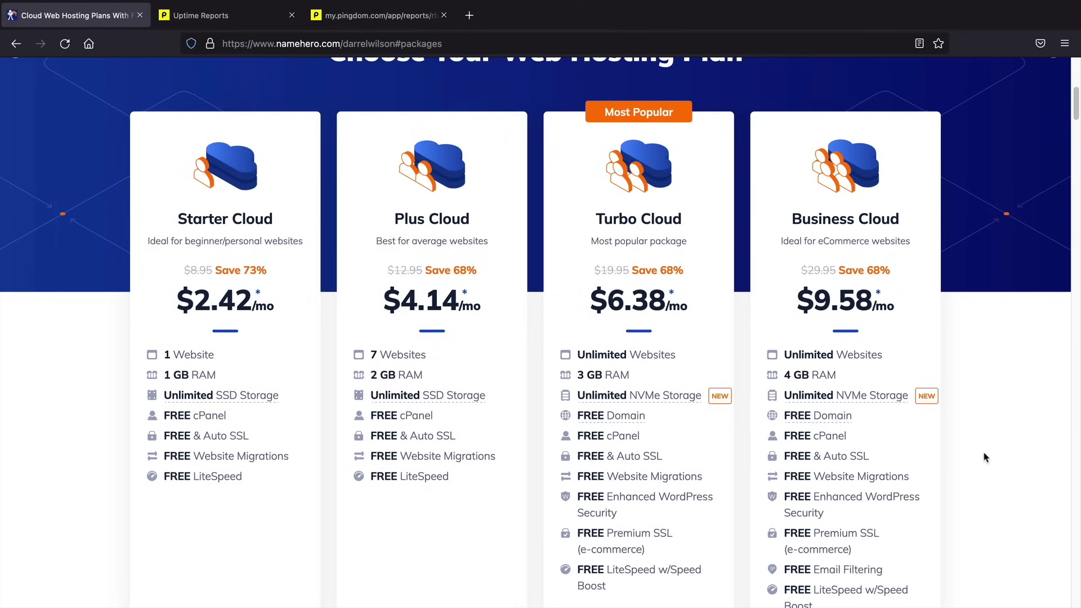
pyautogui.scroll(-3, 983, 456)
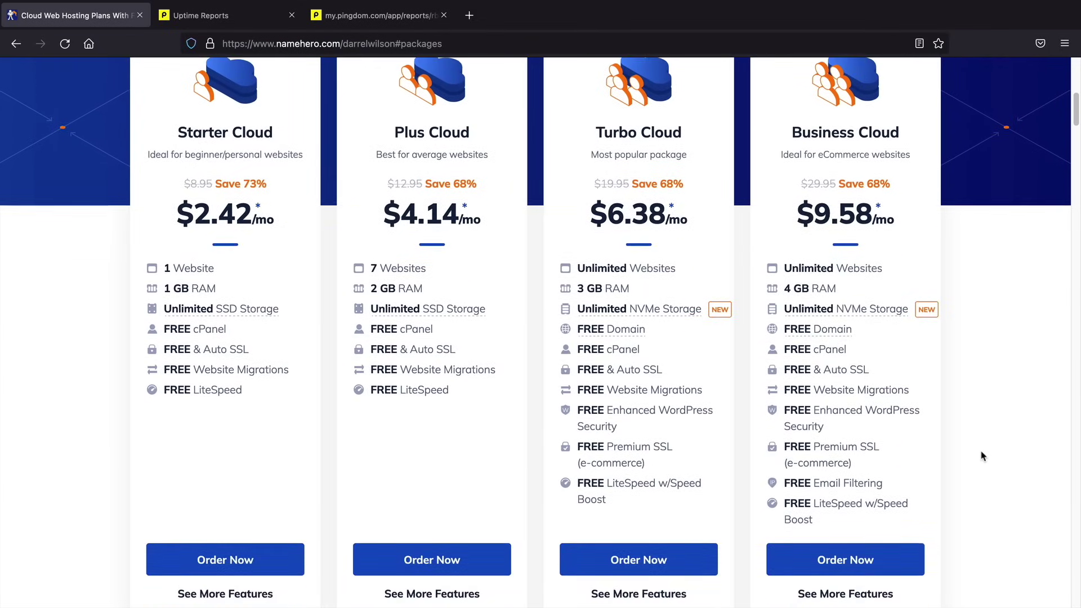
pyautogui.scroll(-2, 983, 456)
# Order Plus Cloud with the free domain elementorecommercetutorialz.com after confirming it is available
pyautogui.click(437, 491)
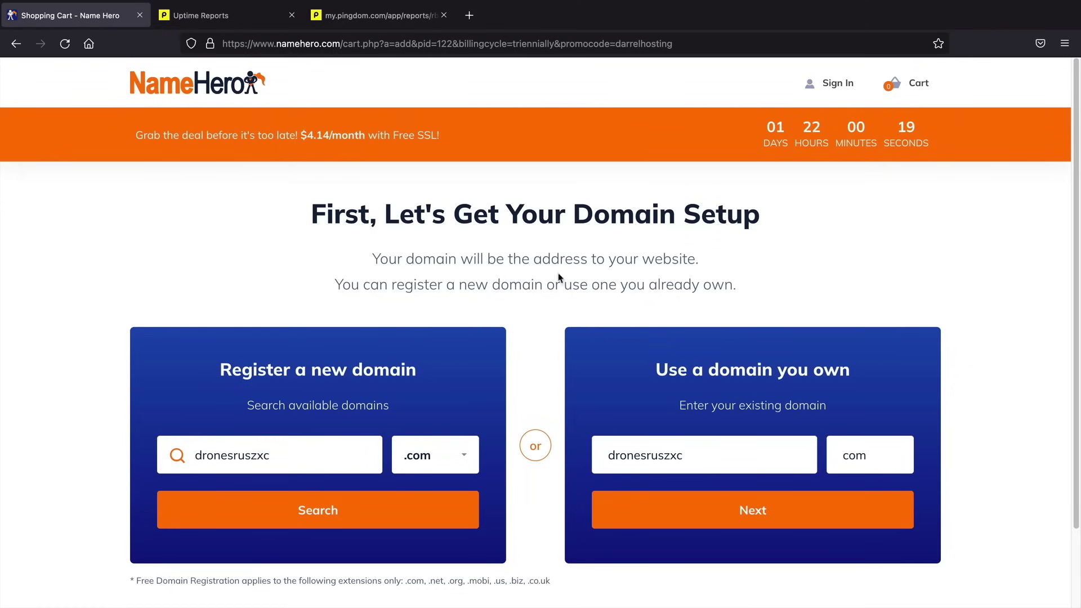
pyautogui.scroll(-3, 546, 298)
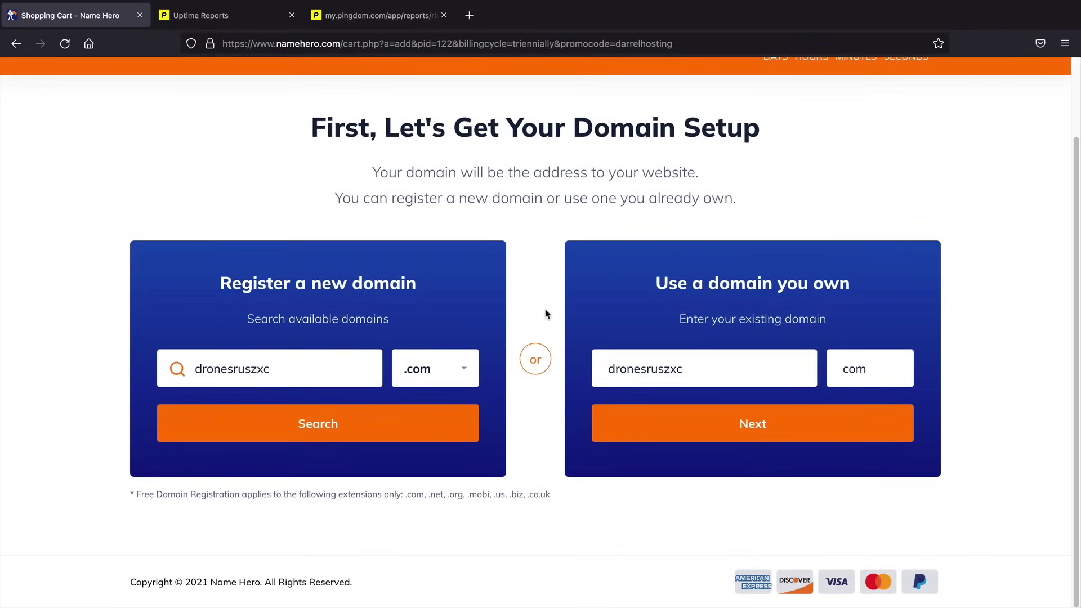
pyautogui.moveTo(338, 360); pyautogui.dragTo(86, 370)
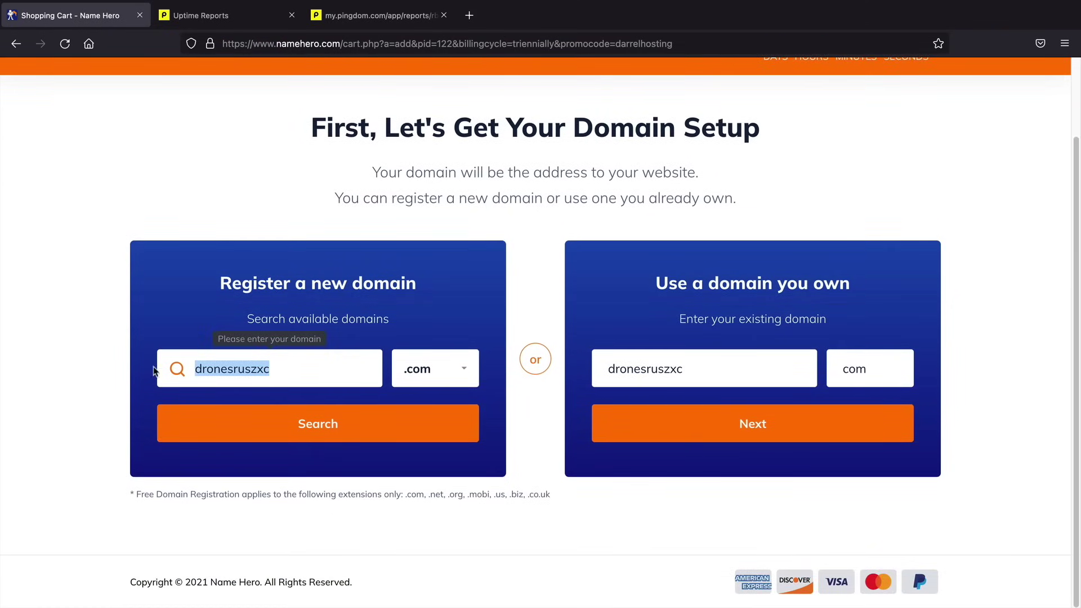
pyautogui.press('BackSpace')
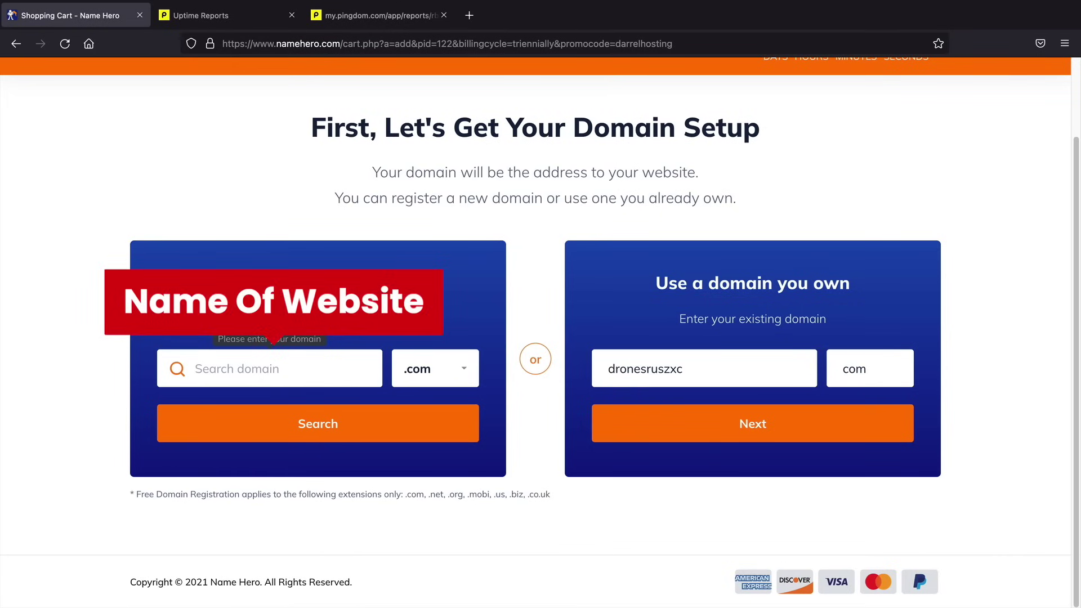
pyautogui.write('elementorec')
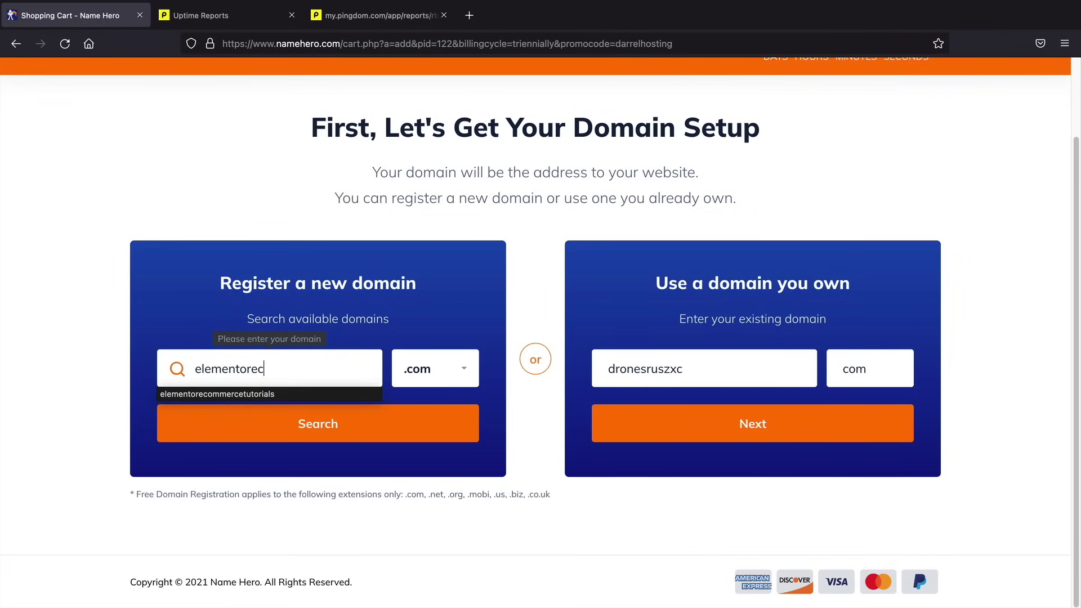
pyautogui.write('ommercetutorialz')
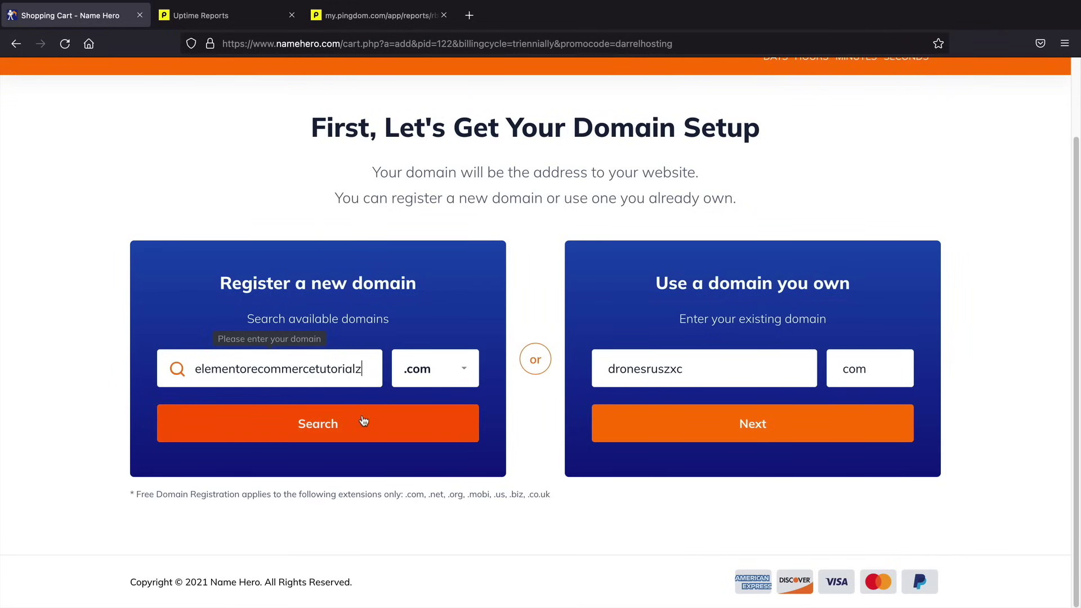
pyautogui.click(362, 418)
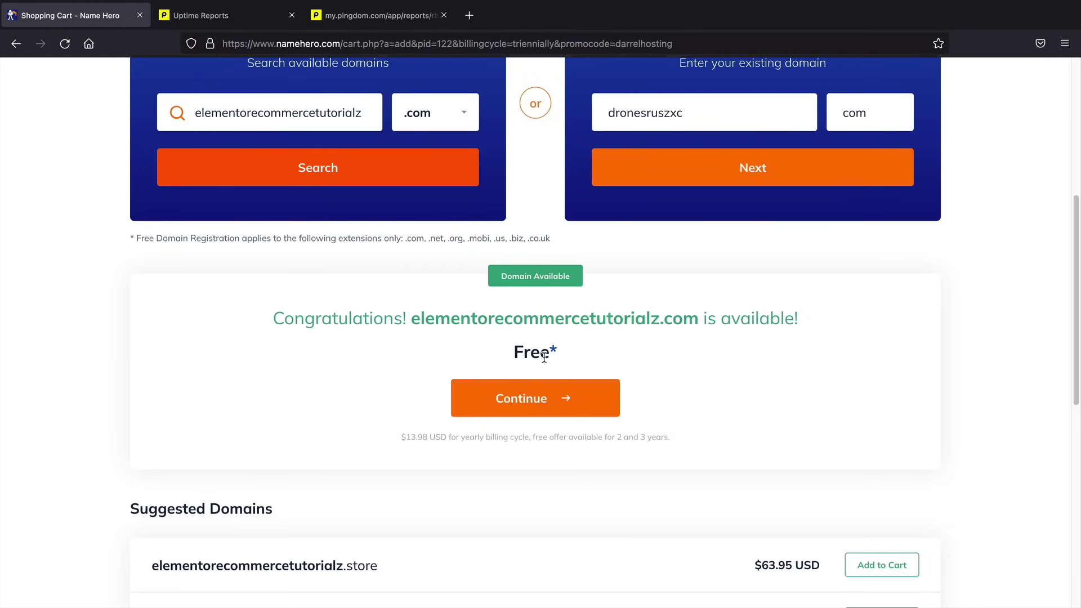
pyautogui.click(541, 405)
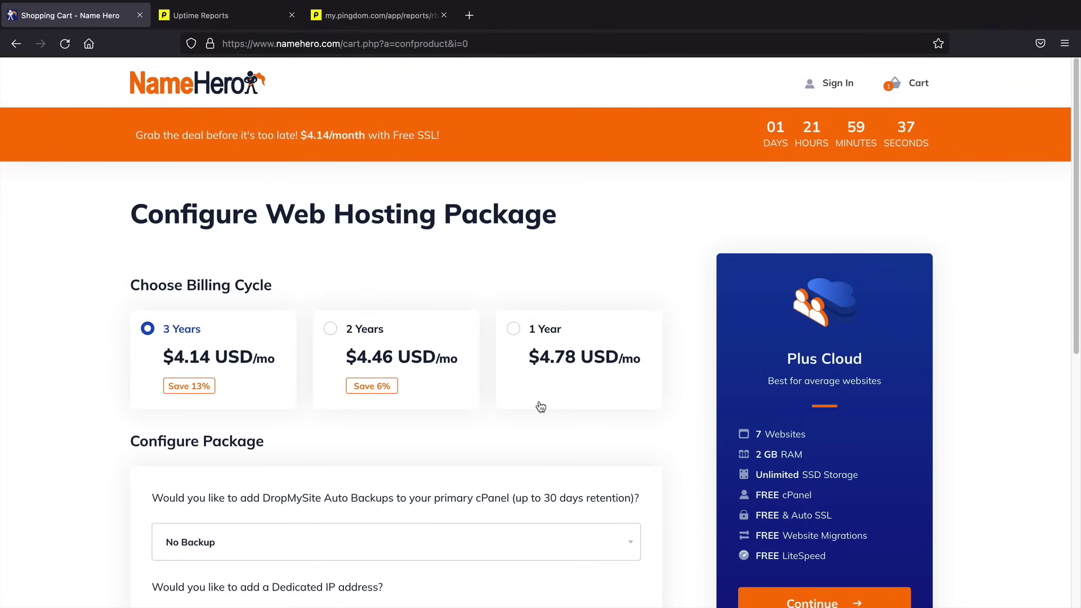
# Choose the 1 Year billing cycle for Plus Cloud and confirm the package options
pyautogui.click(568, 335)
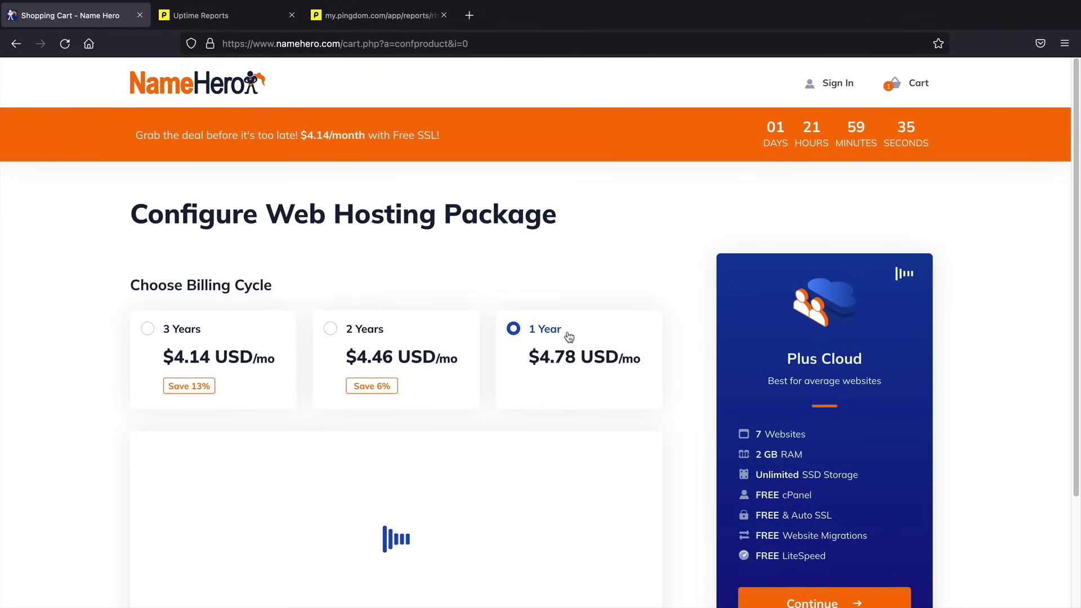
pyautogui.middleClick(683, 331)
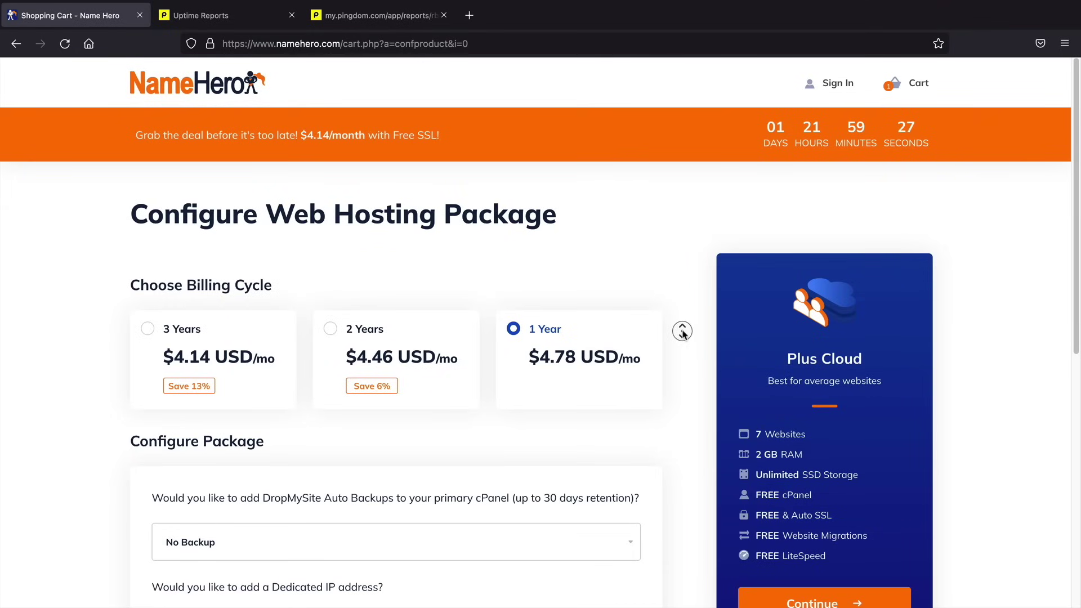
pyautogui.moveTo(684, 341)
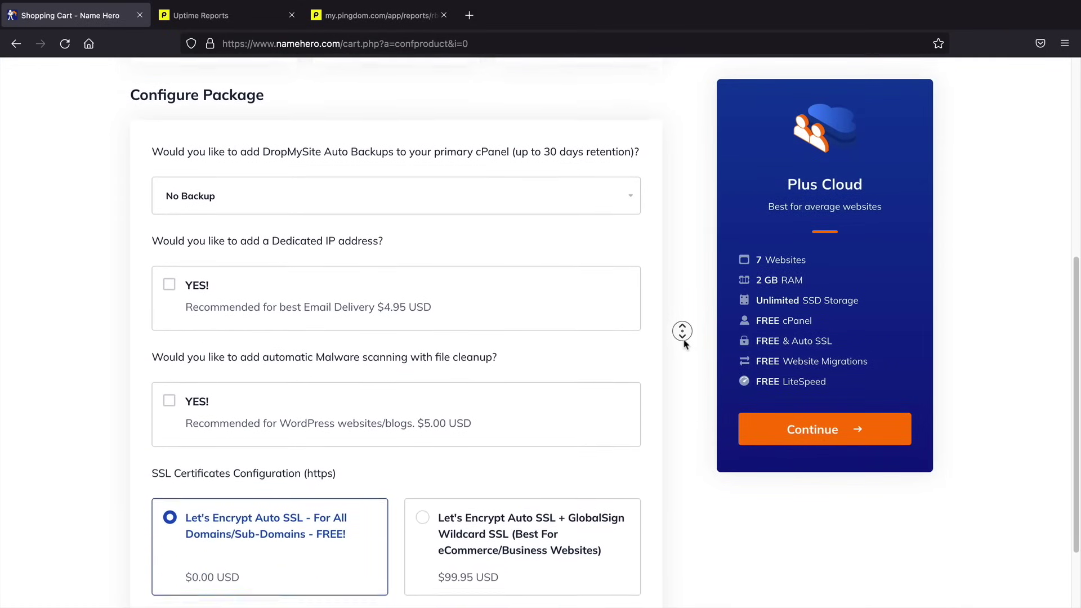
pyautogui.middleClick(683, 340)
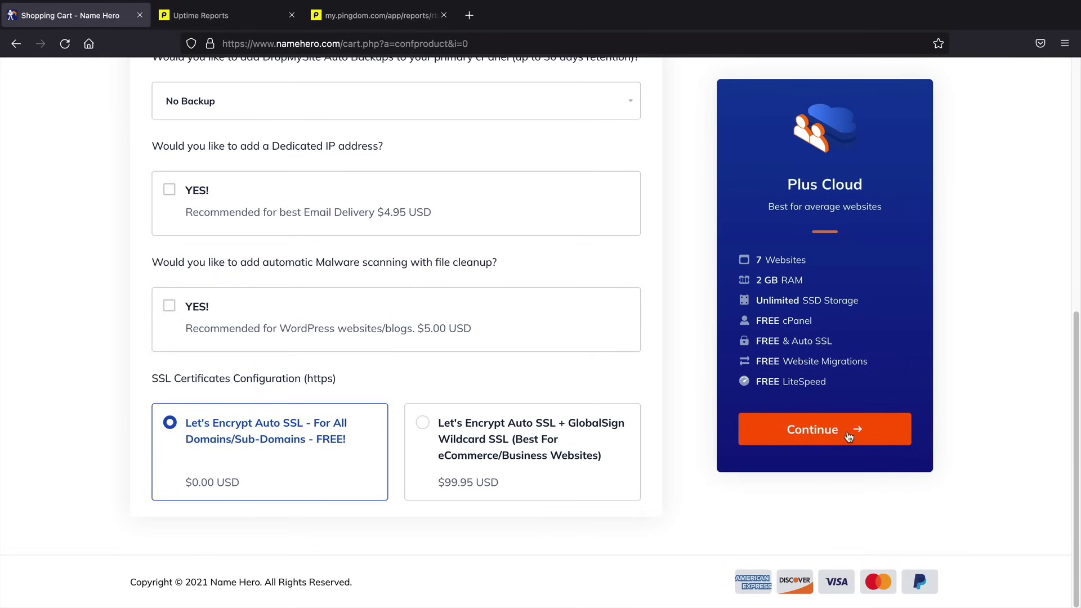
pyautogui.click(848, 437)
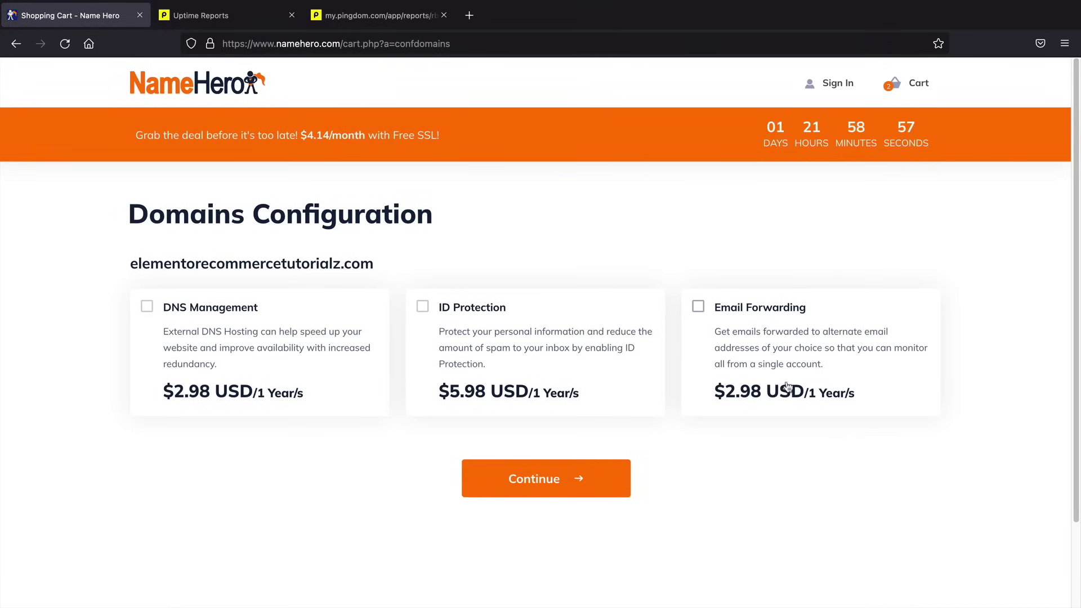
# Add ID Protection to elementorecommercetutorialz.com and continue to checkout ($77.37 USD due)
pyautogui.click(422, 310)
pyautogui.click(540, 485)
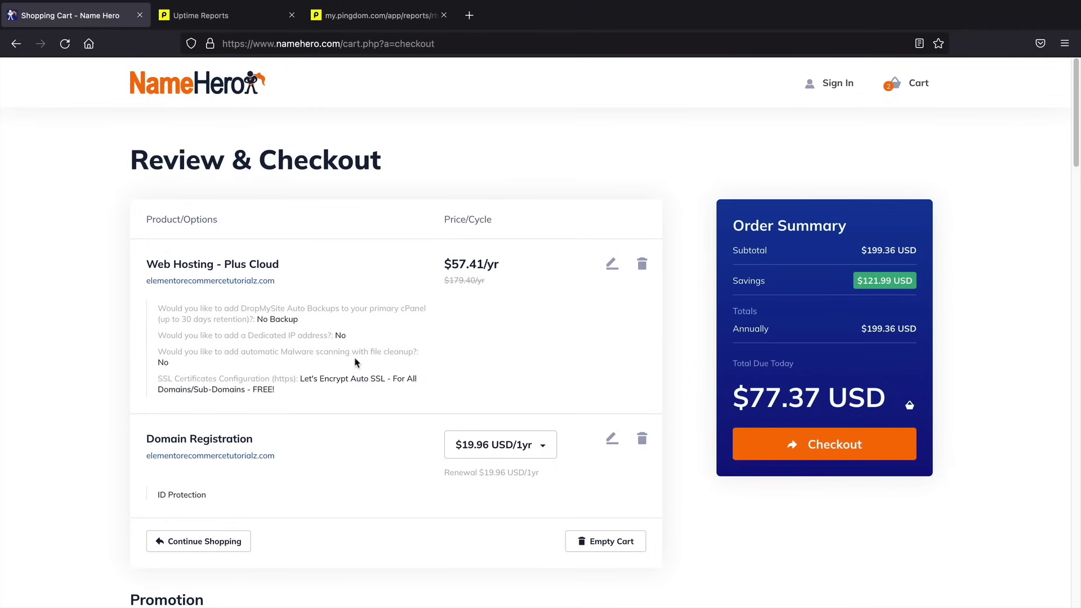
pyautogui.scroll(-3, 284, 309)
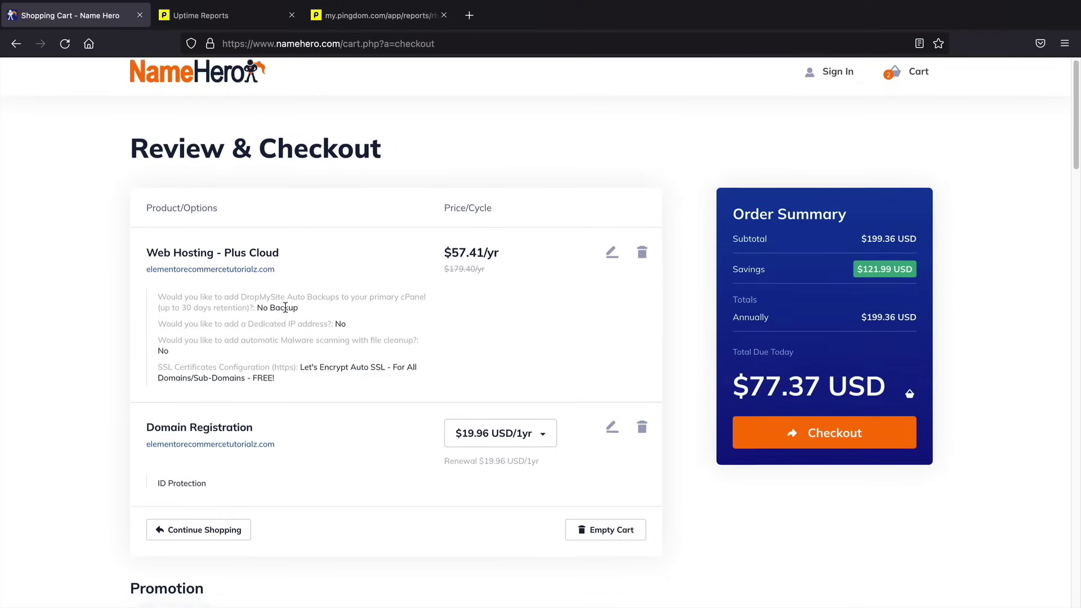
pyautogui.scroll(-5, 271, 330)
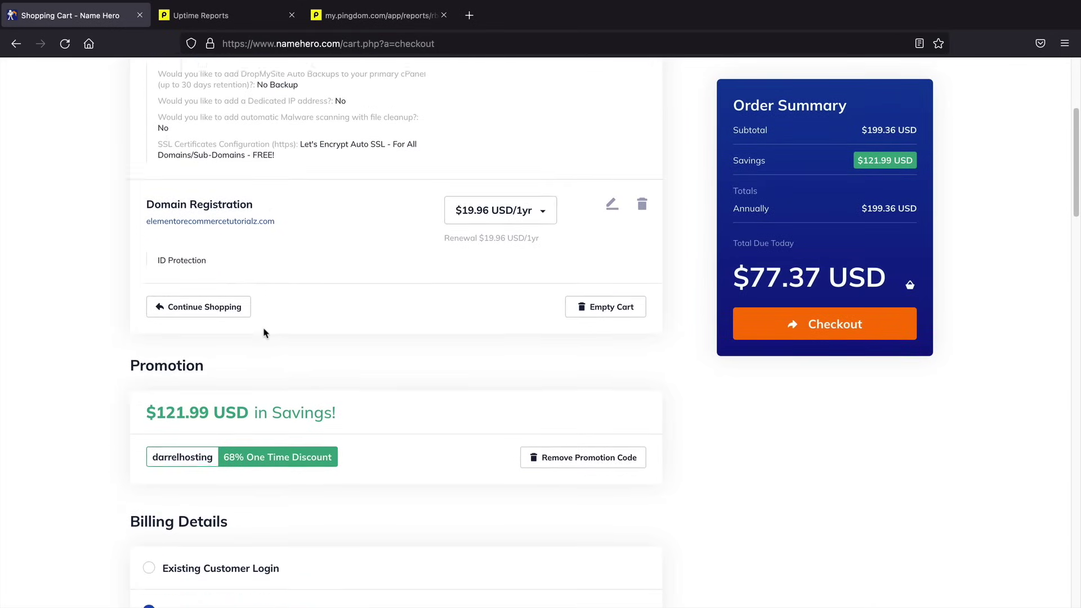
pyautogui.moveTo(360, 362); pyautogui.dragTo(113, 365)
pyautogui.click(113, 365)
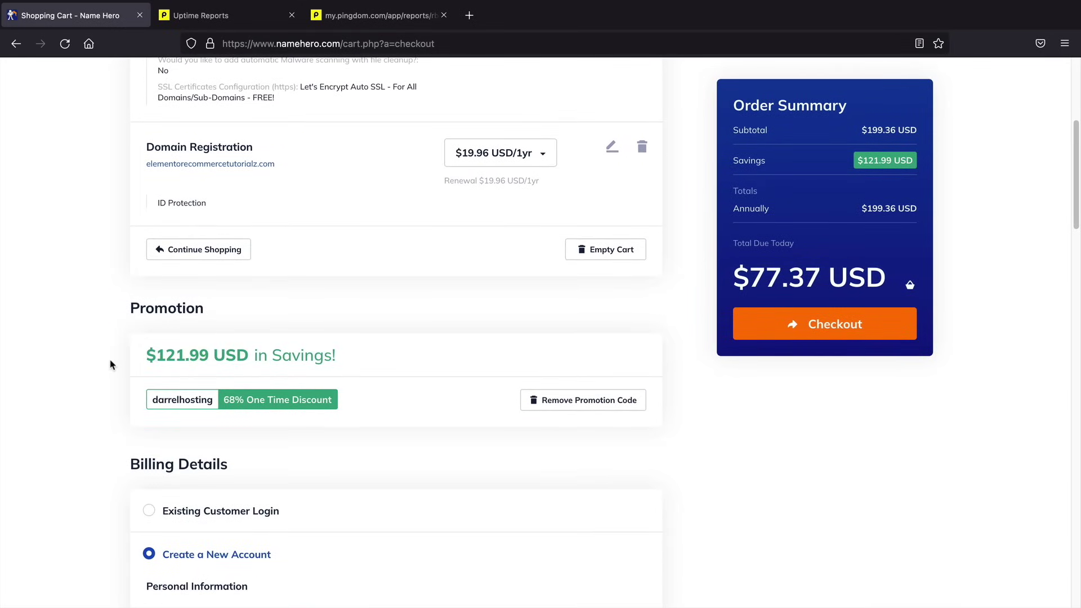
pyautogui.scroll(-3, 211, 375)
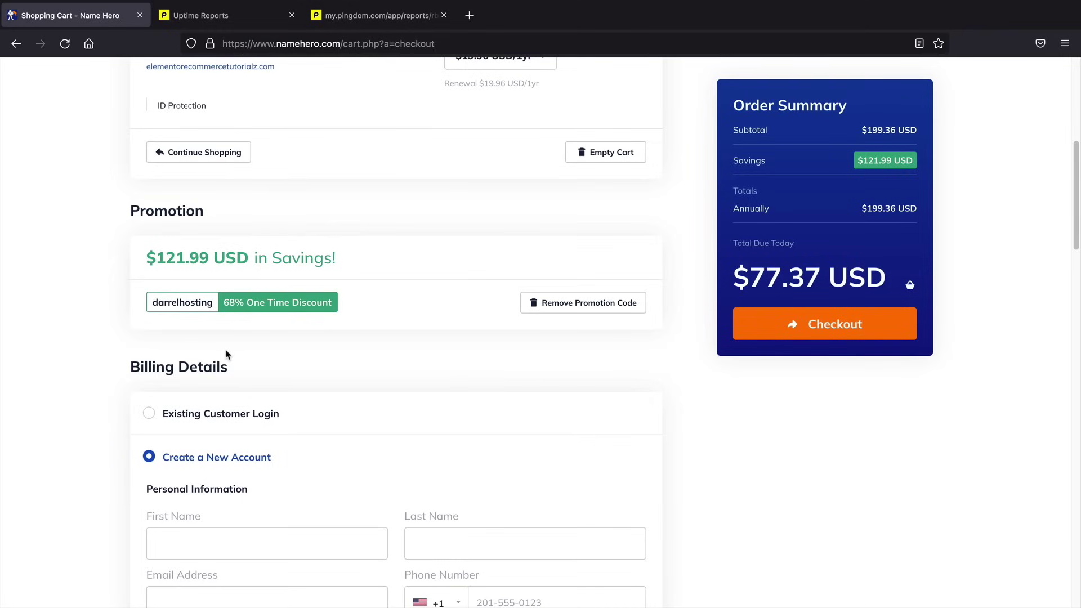
pyautogui.middleClick(703, 353)
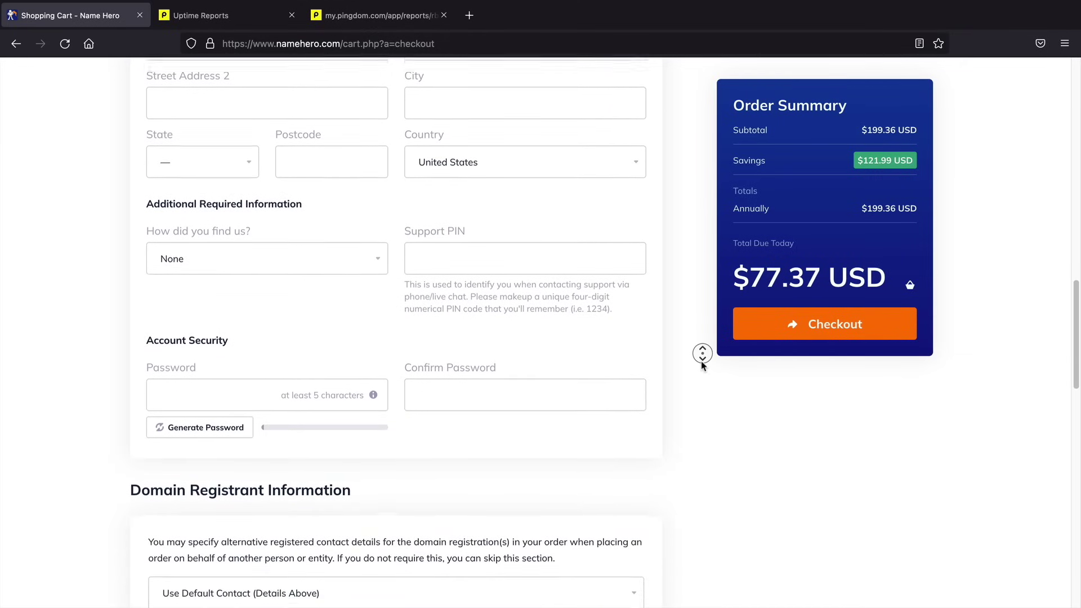
pyautogui.middleClick(703, 366)
pyautogui.click(529, 228)
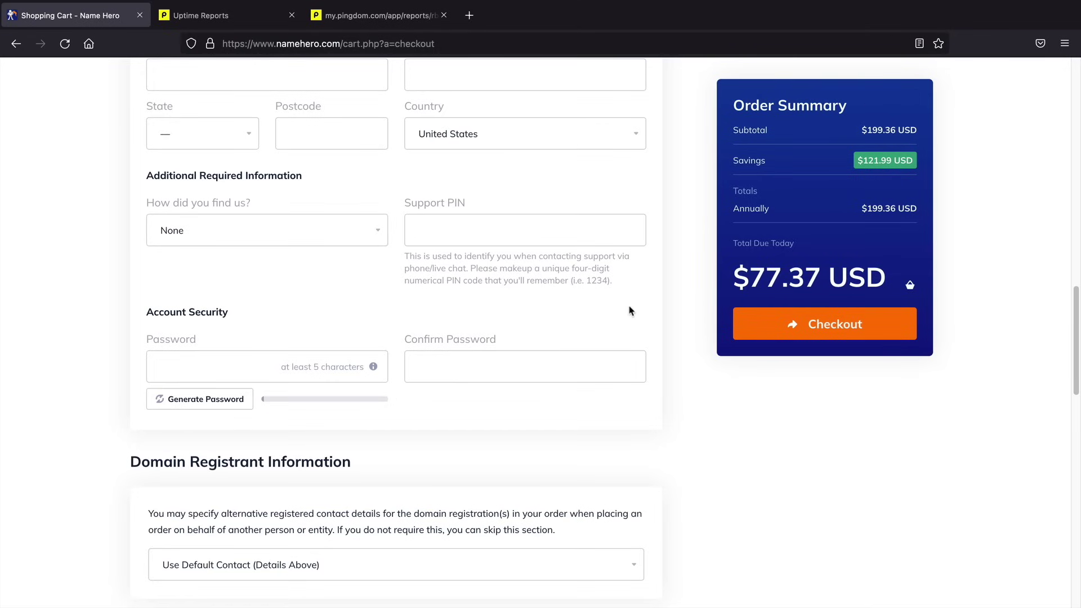
pyautogui.middleClick(681, 301)
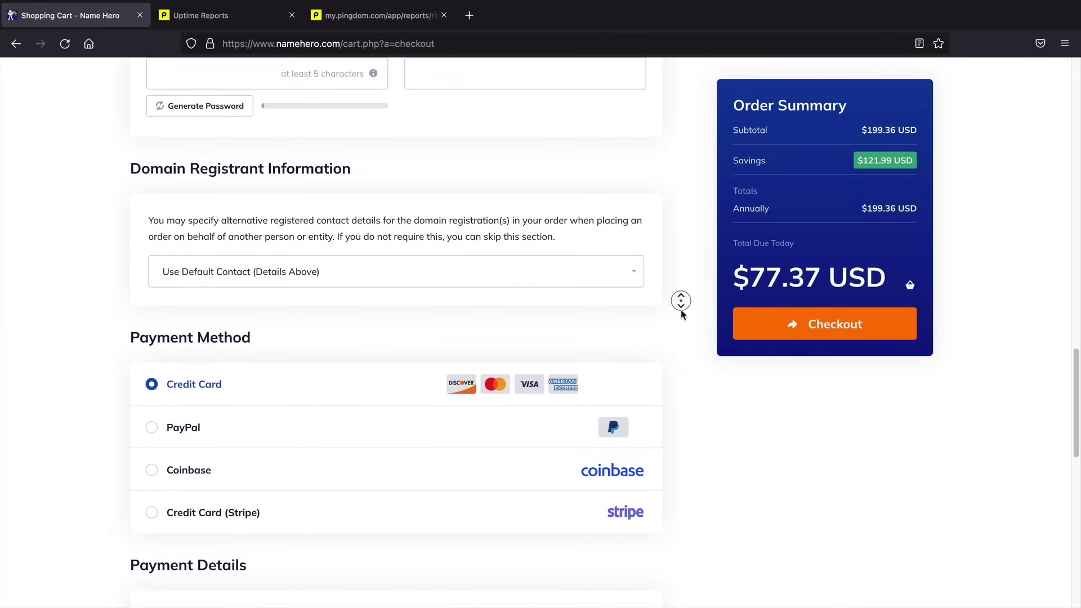
# Go to the bottom of the checkout page and agree to the Terms of Service
pyautogui.click(682, 314)
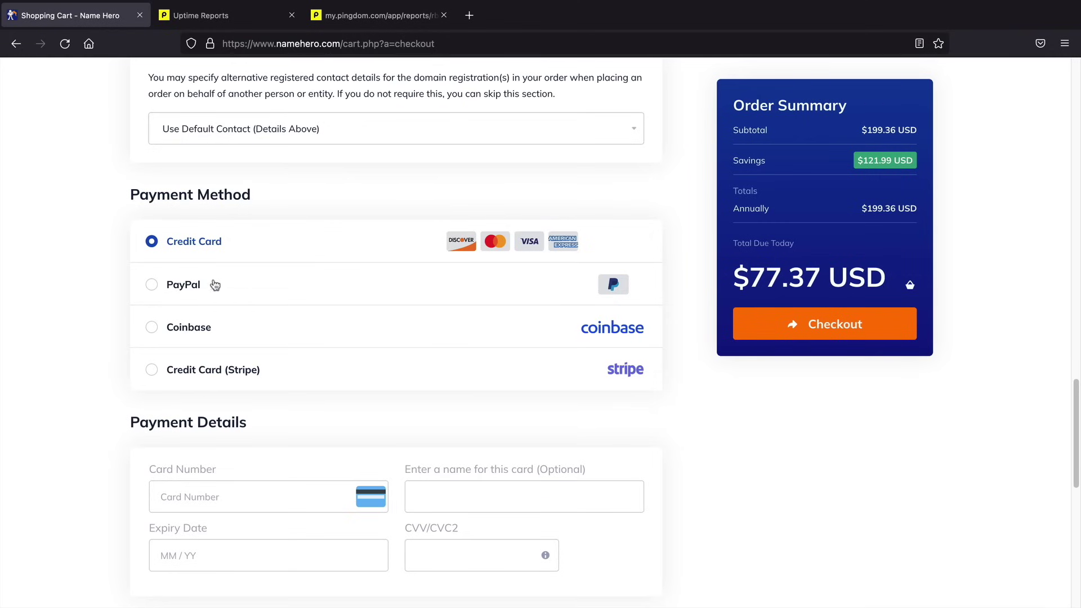
pyautogui.middleClick(688, 442)
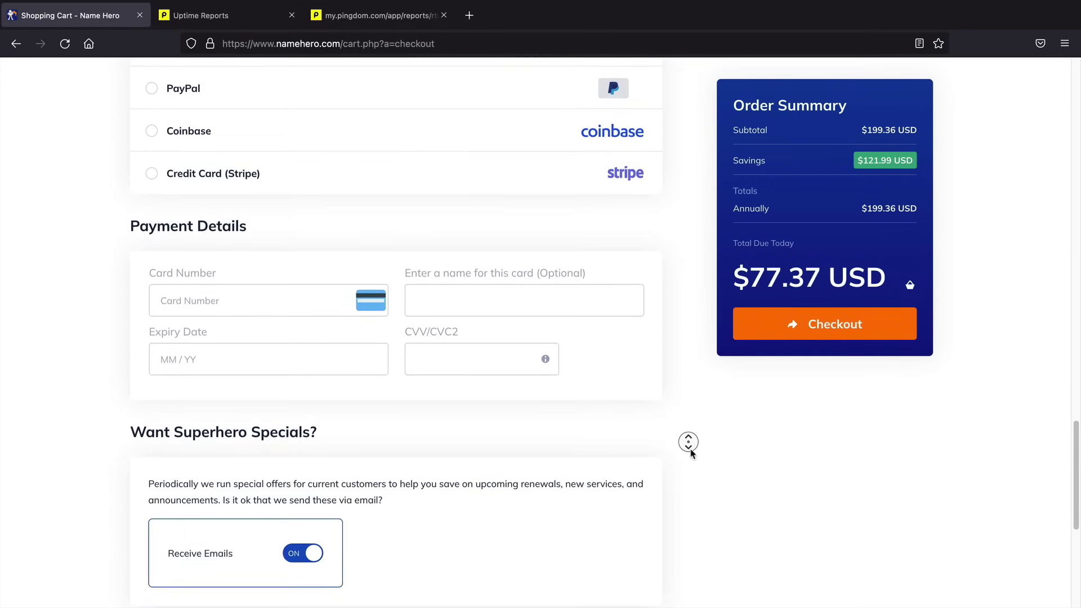
pyautogui.middleClick(692, 454)
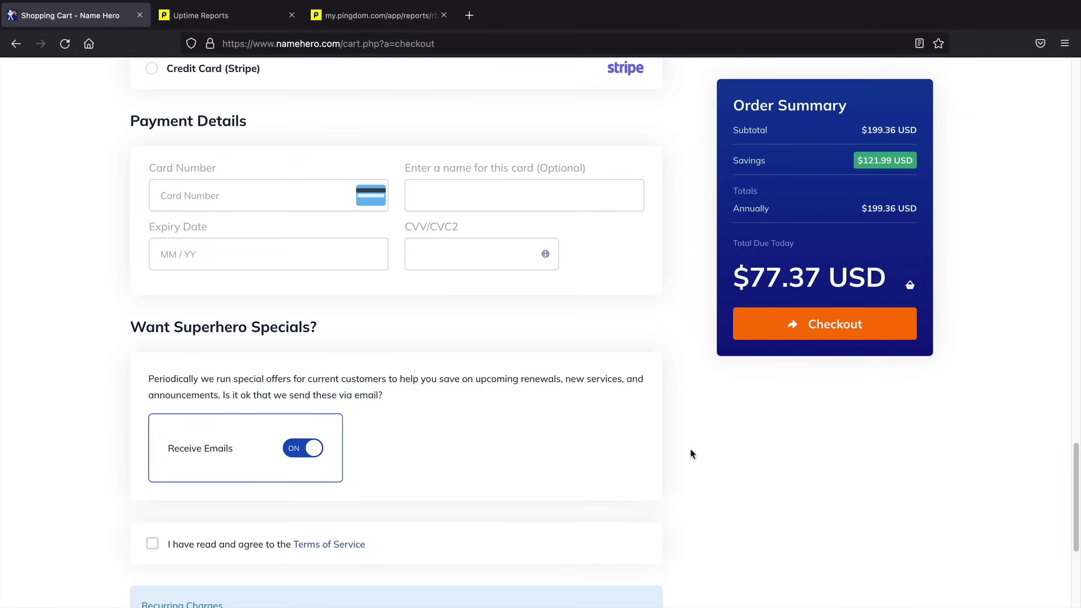
pyautogui.scroll(-3, 693, 455)
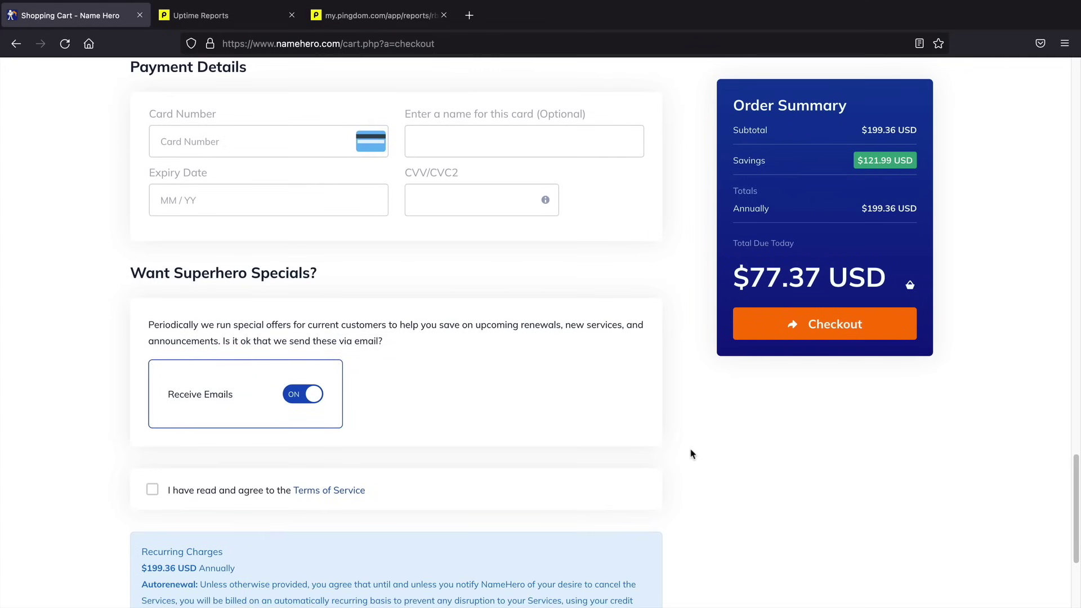
pyautogui.scroll(-1, 692, 454)
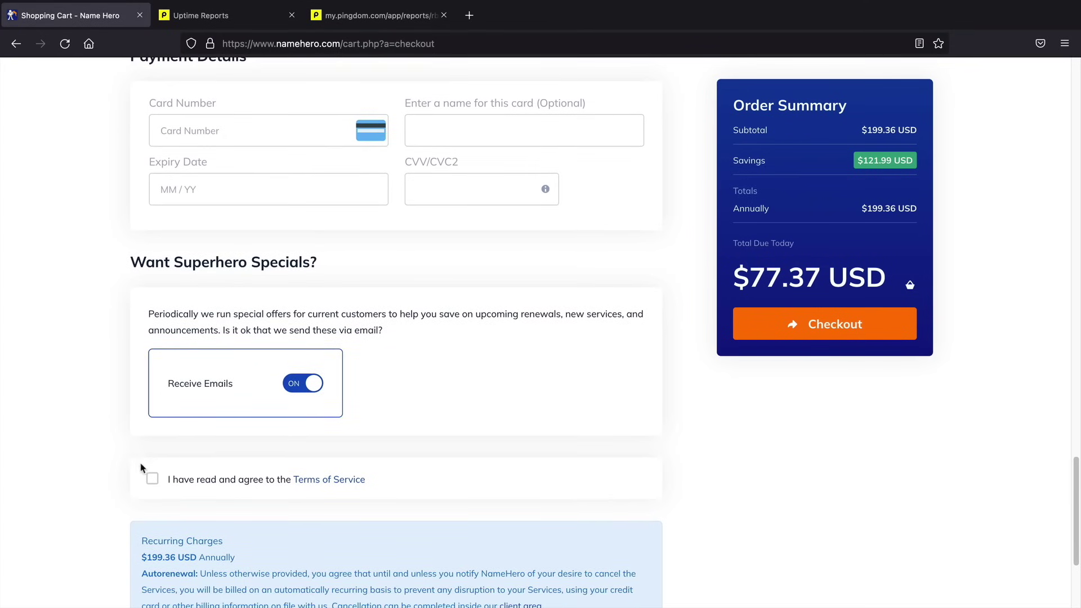
pyautogui.click(152, 478)
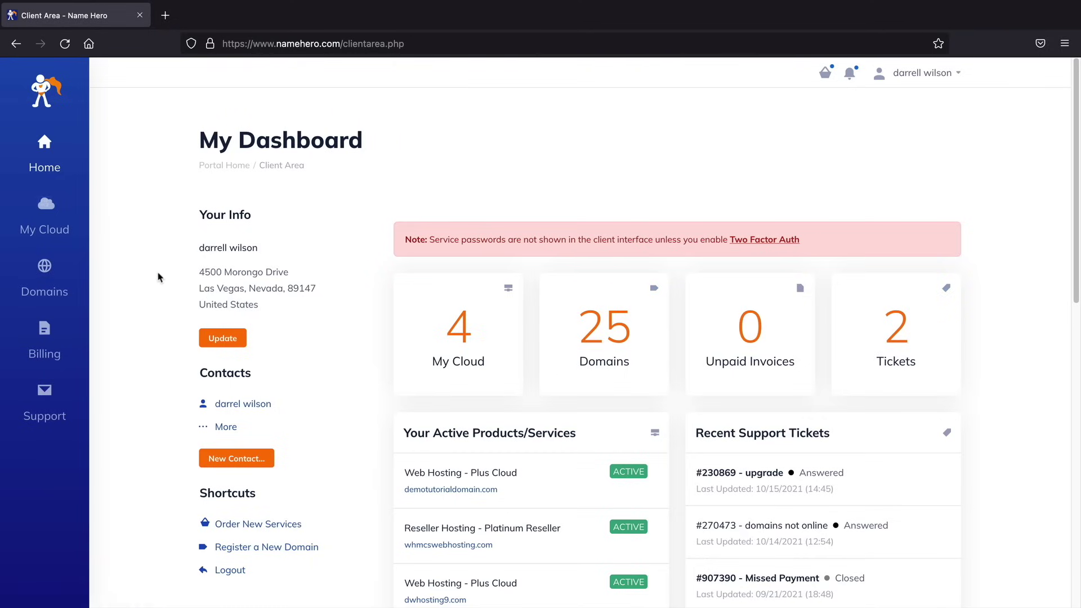
pyautogui.click(51, 214)
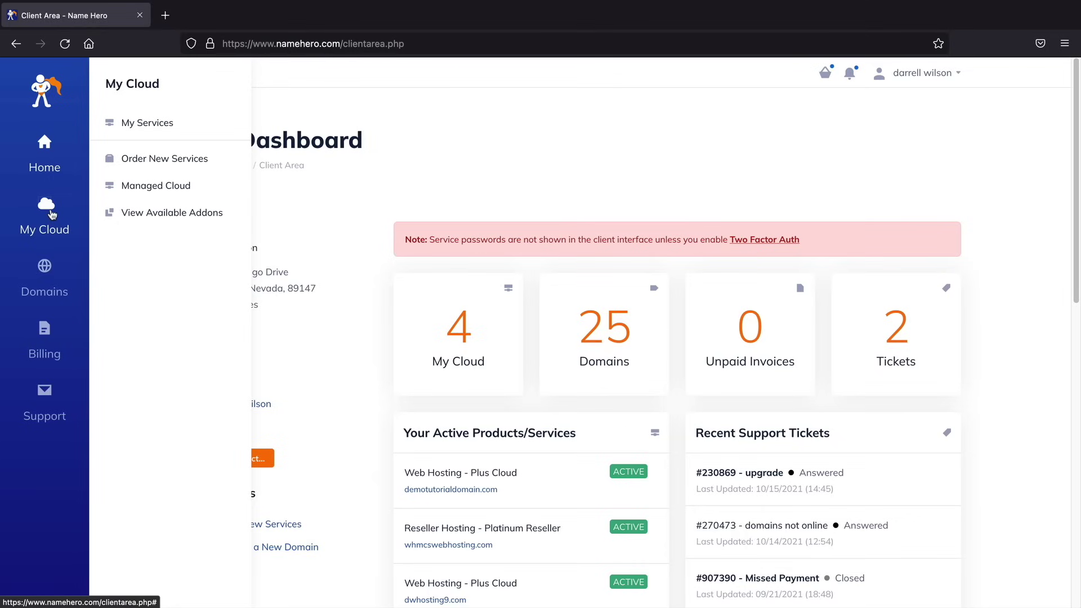
pyautogui.click(44, 277)
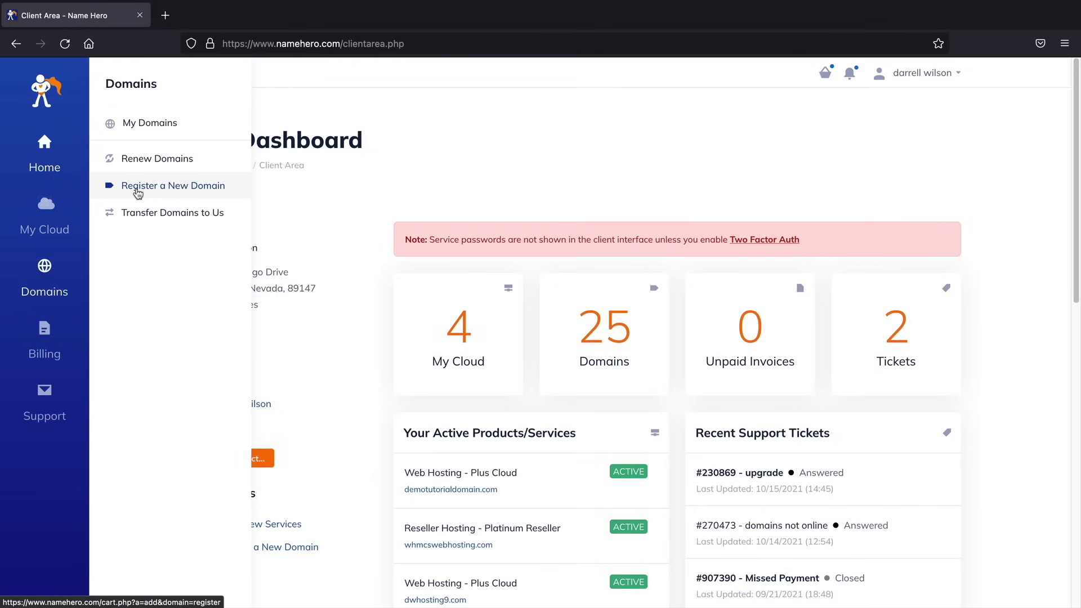
pyautogui.click(42, 345)
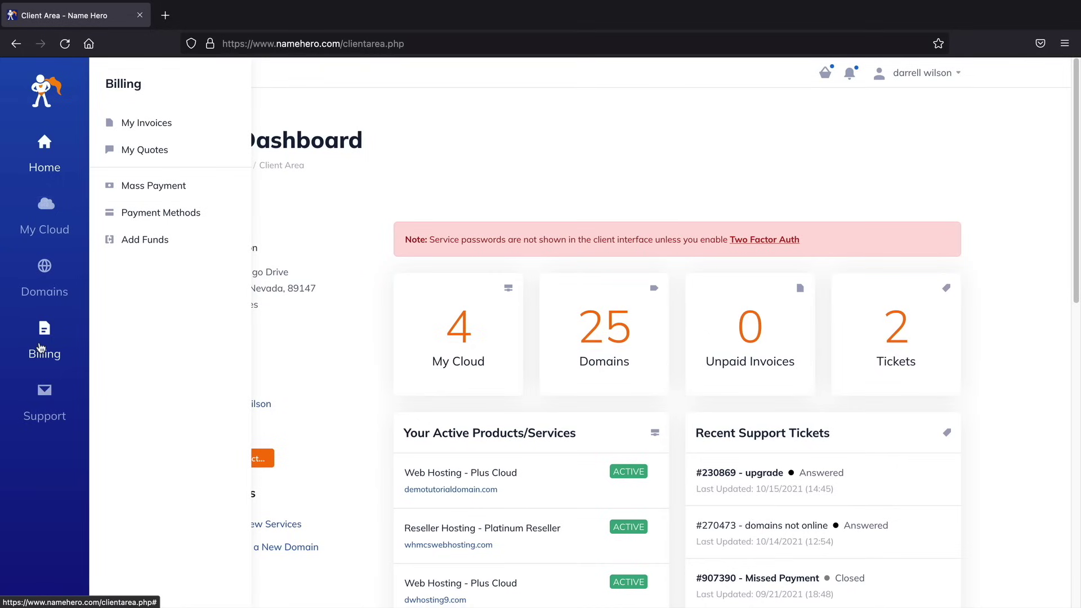
pyautogui.click(51, 409)
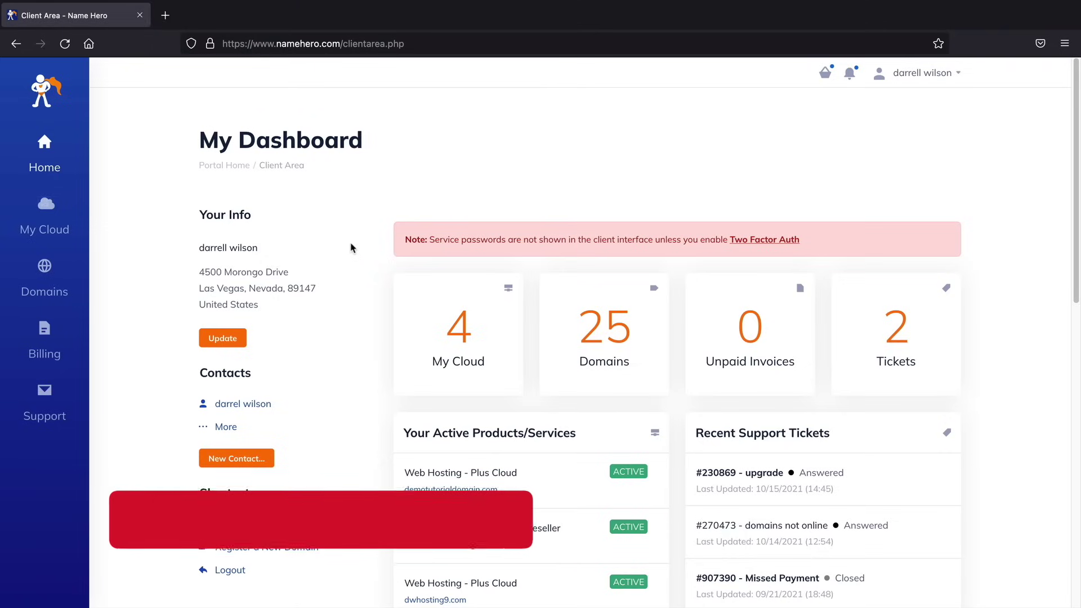
pyautogui.click(463, 356)
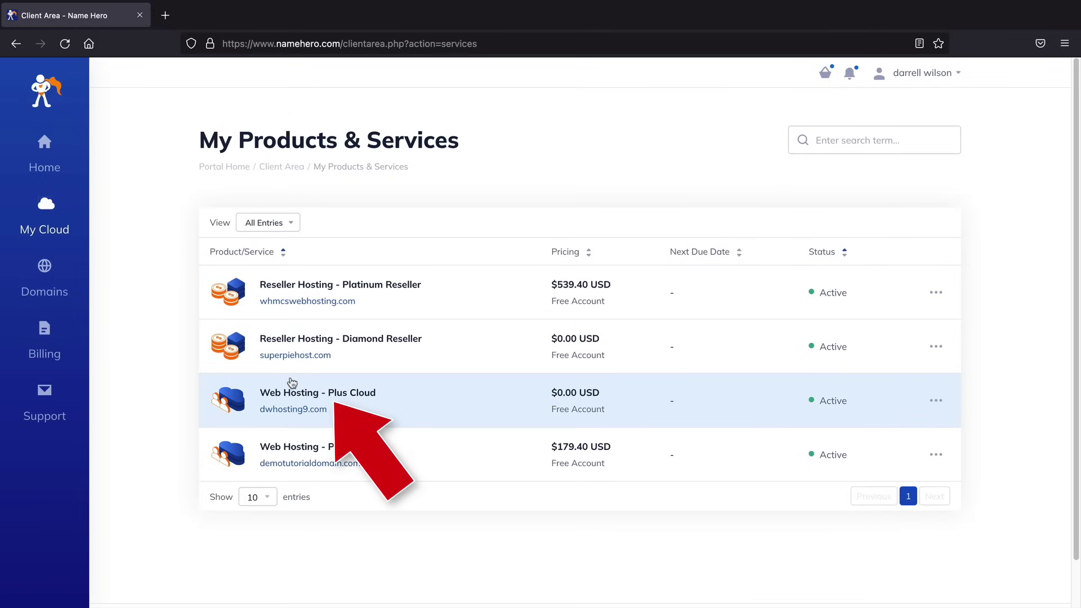
# Open the Web Hosting - Plus Cloud (dwhosting9.com) service and log in to its cPanel
pyautogui.click(271, 402)
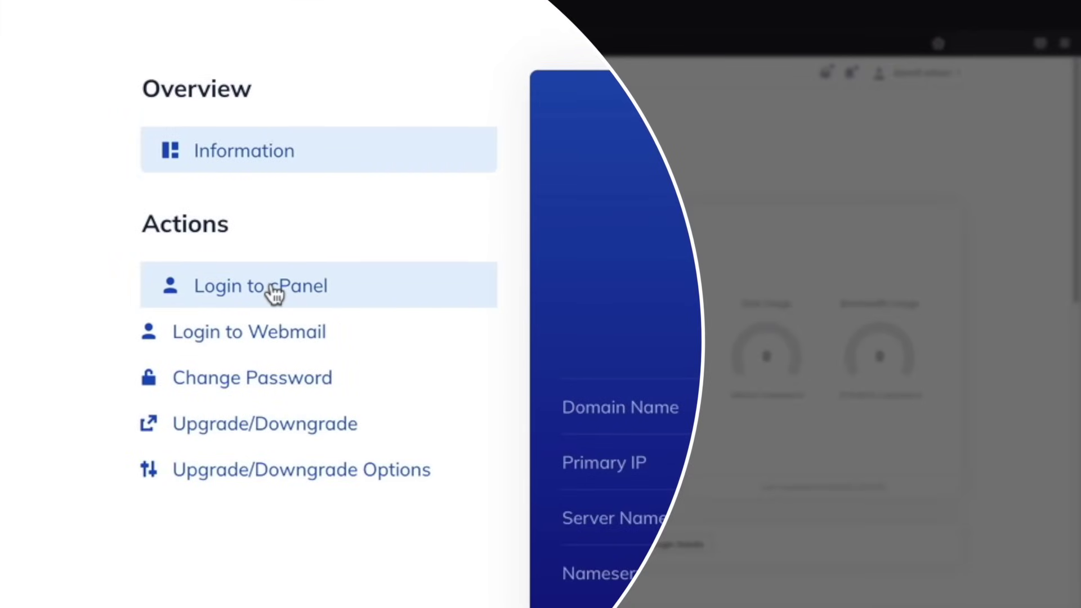
pyautogui.click(274, 291)
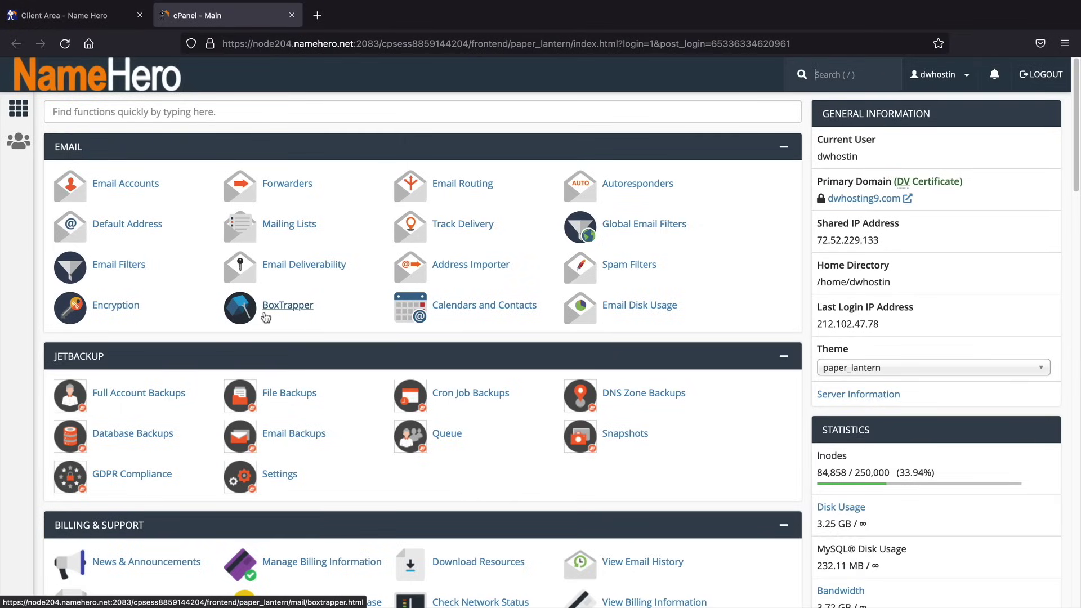
# Search cPanel for 'wordpress' and open WordPress Manager by Softaculous
pyautogui.click(207, 113)
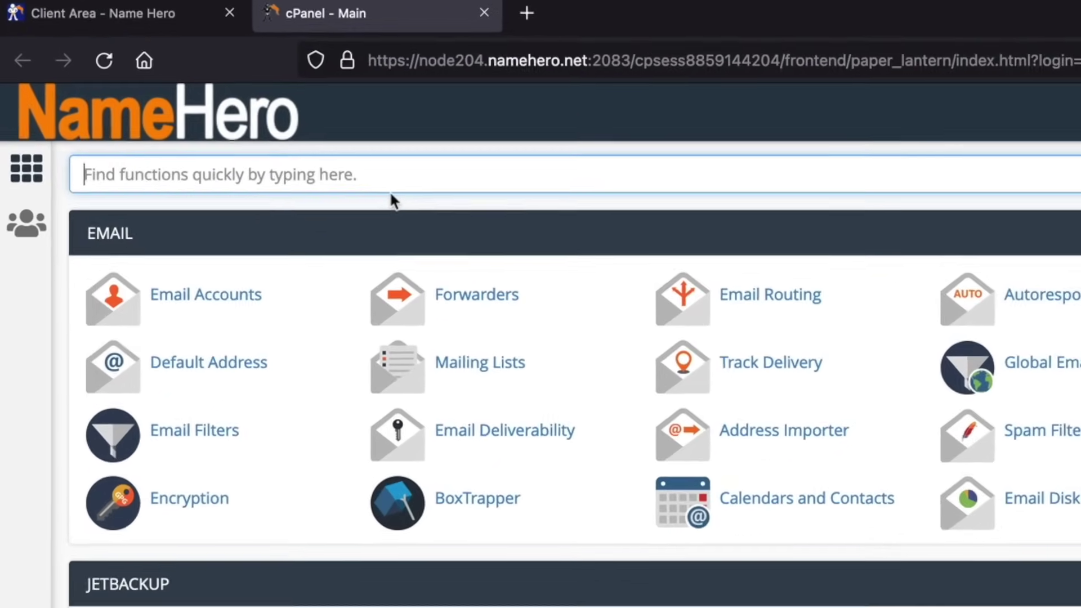
pyautogui.write('wordpress')
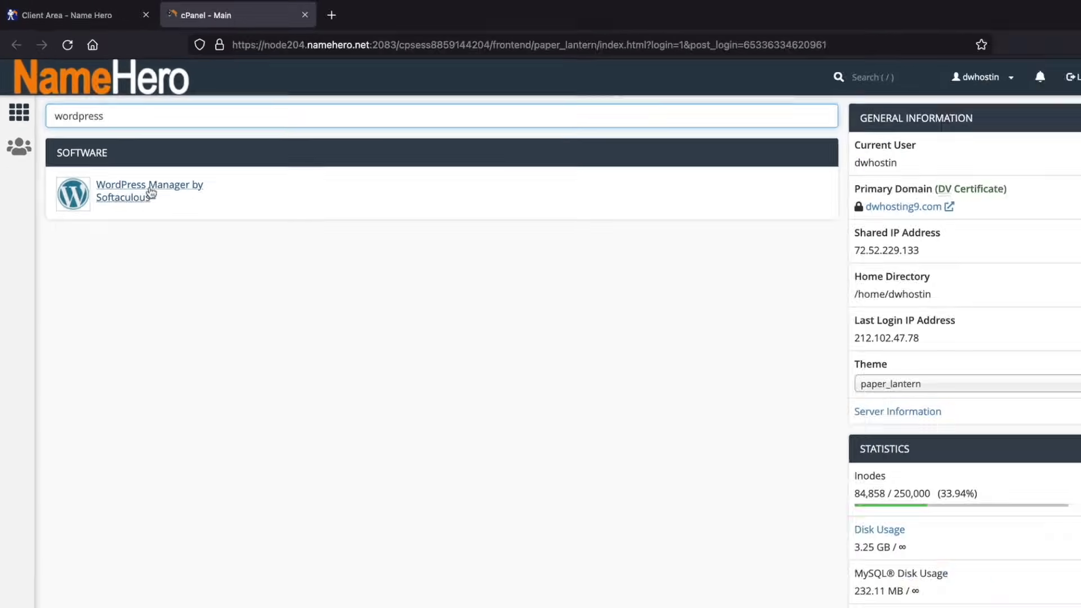
pyautogui.click(151, 193)
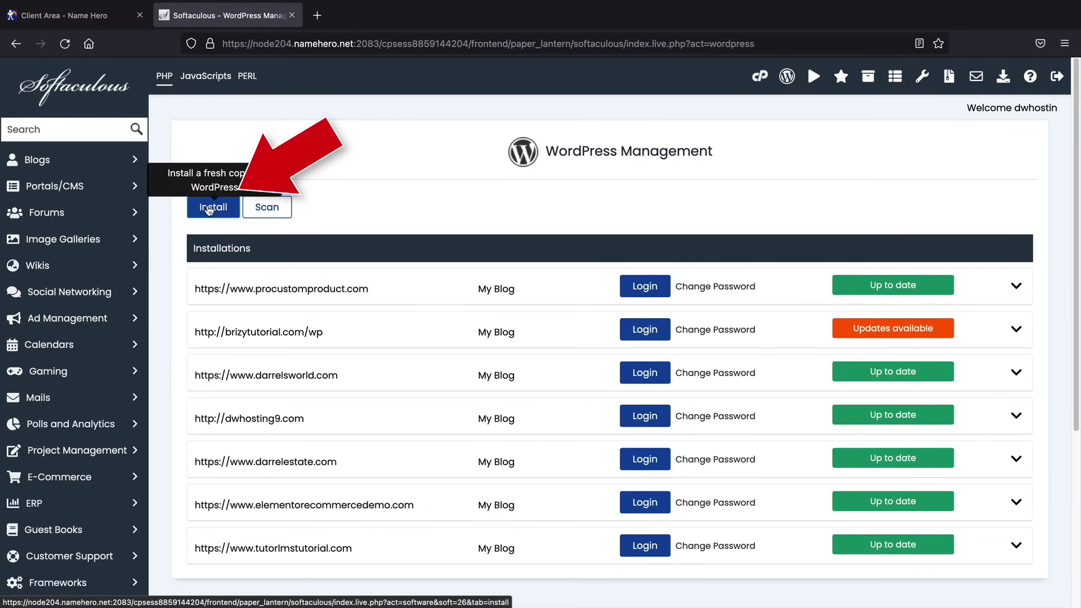
pyautogui.click(209, 210)
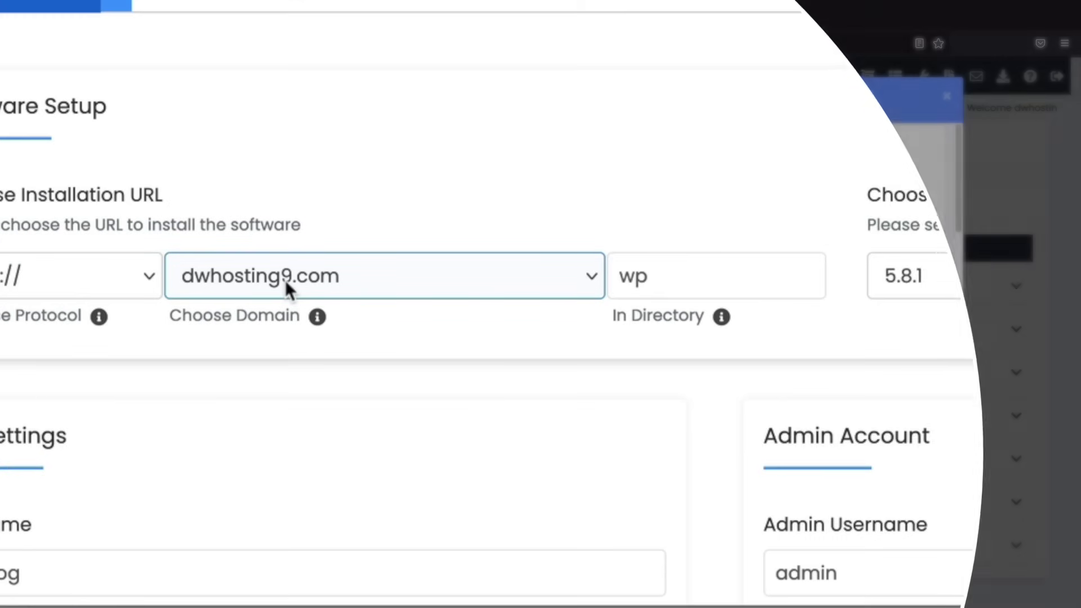
pyautogui.click(285, 280)
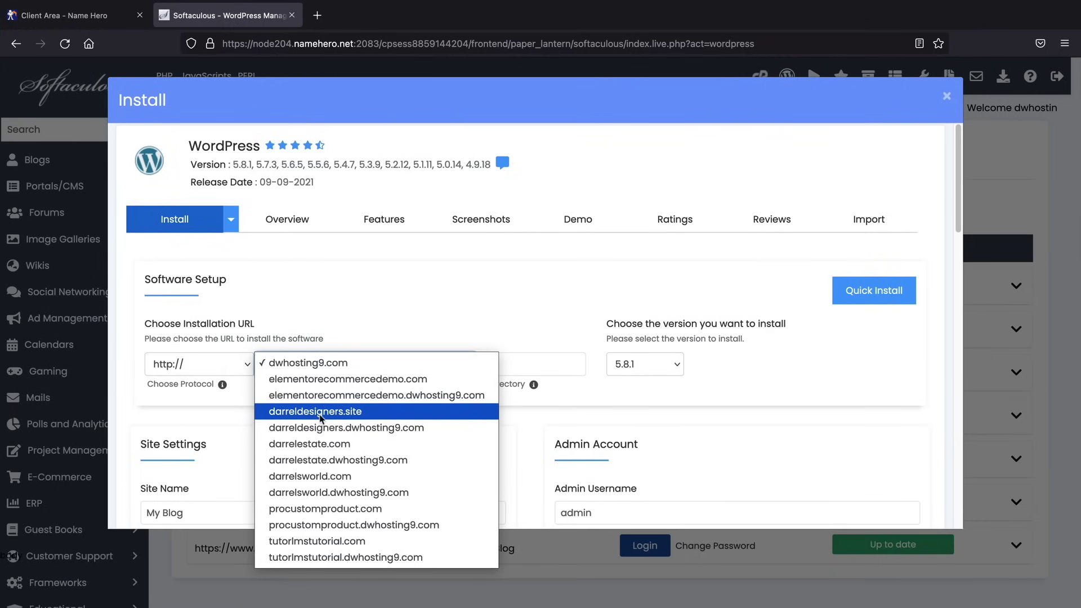
pyautogui.click(320, 417)
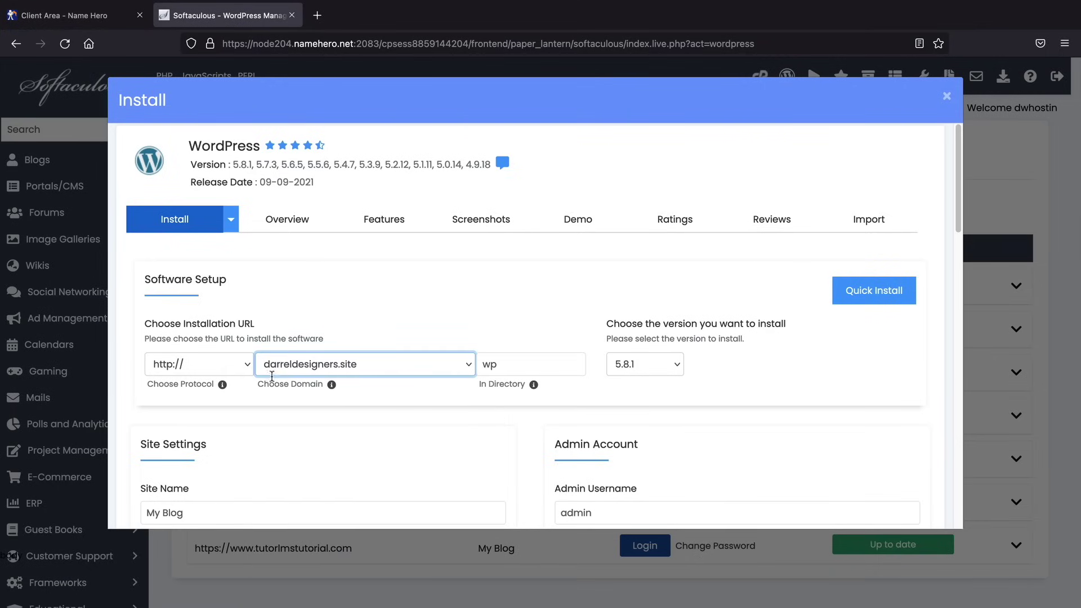
pyautogui.click(240, 370)
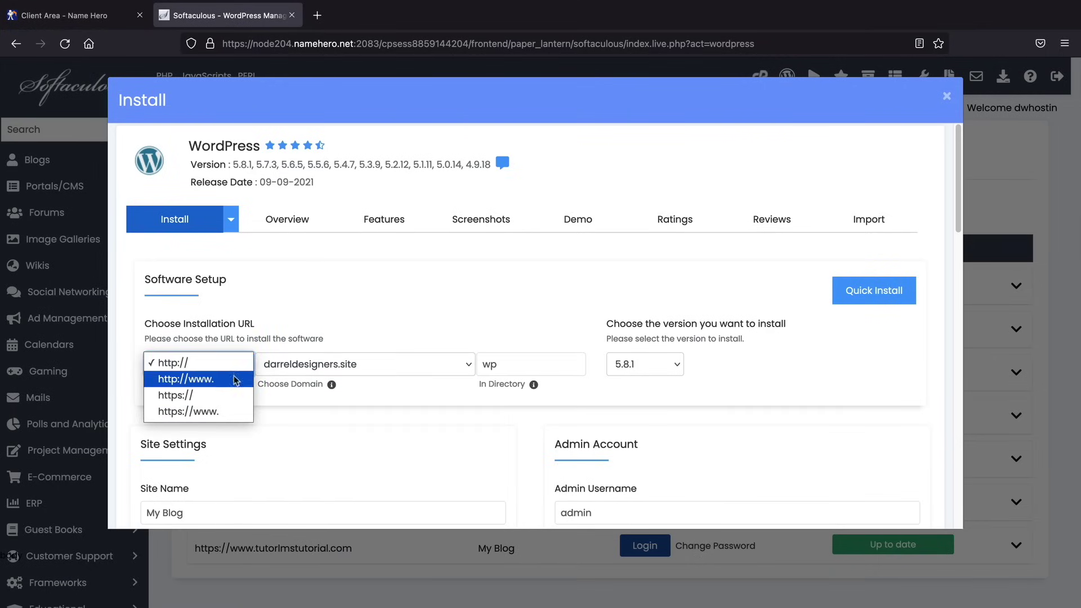
pyautogui.click(219, 414)
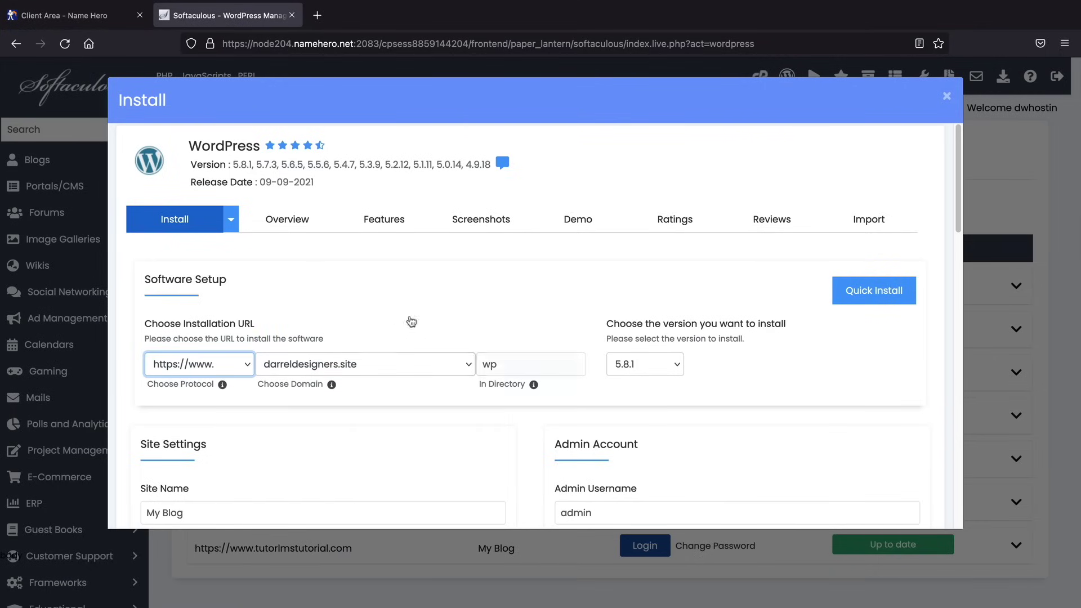
# Clear the default 'wp' install directory so WordPress installs at the site root
pyautogui.click(501, 363)
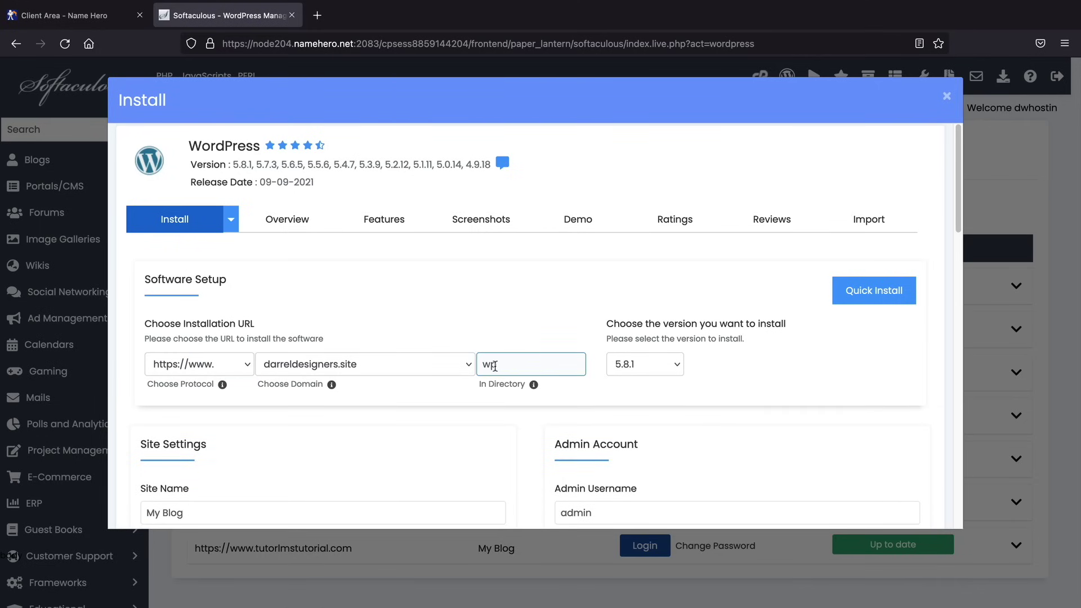
pyautogui.doubleClick(511, 367)
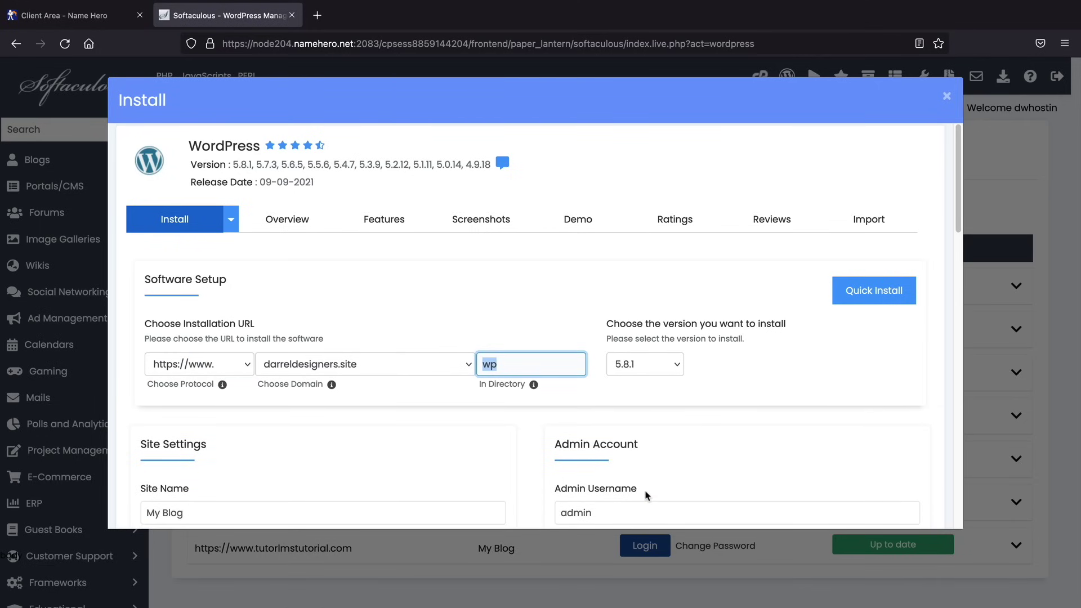
pyautogui.press('BackSpace')
pyautogui.press('super+alt+i')
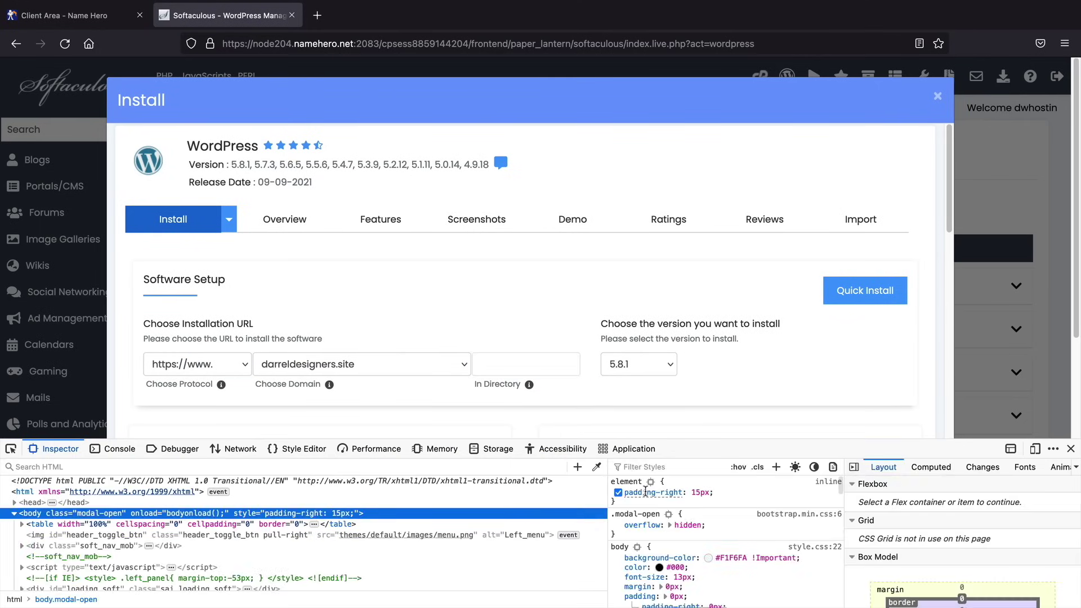
pyautogui.click(1071, 448)
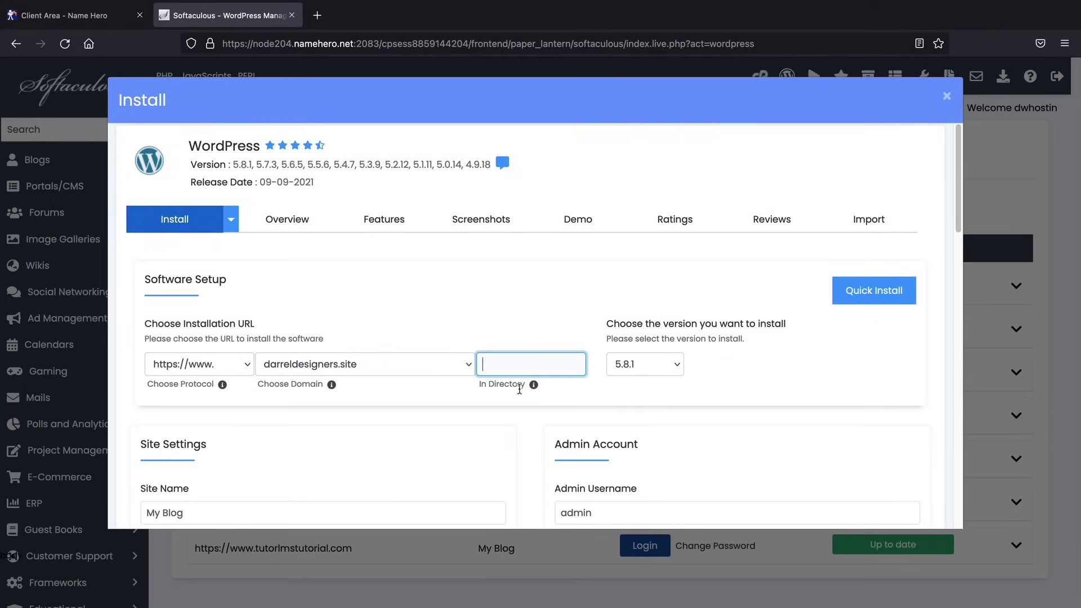
pyautogui.scroll(-3, 514, 370)
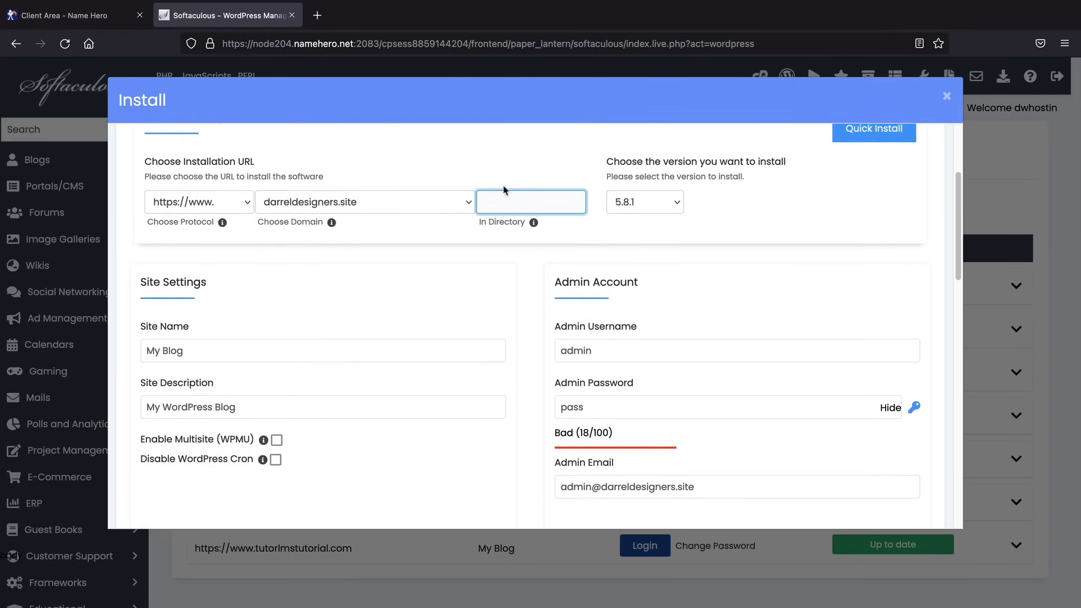
# Enter a new admin password (rated Good, 42/100) and replace the Admin Email with the owner's address
pyautogui.scroll(-1, 565, 396)
pyautogui.doubleClick(566, 286)
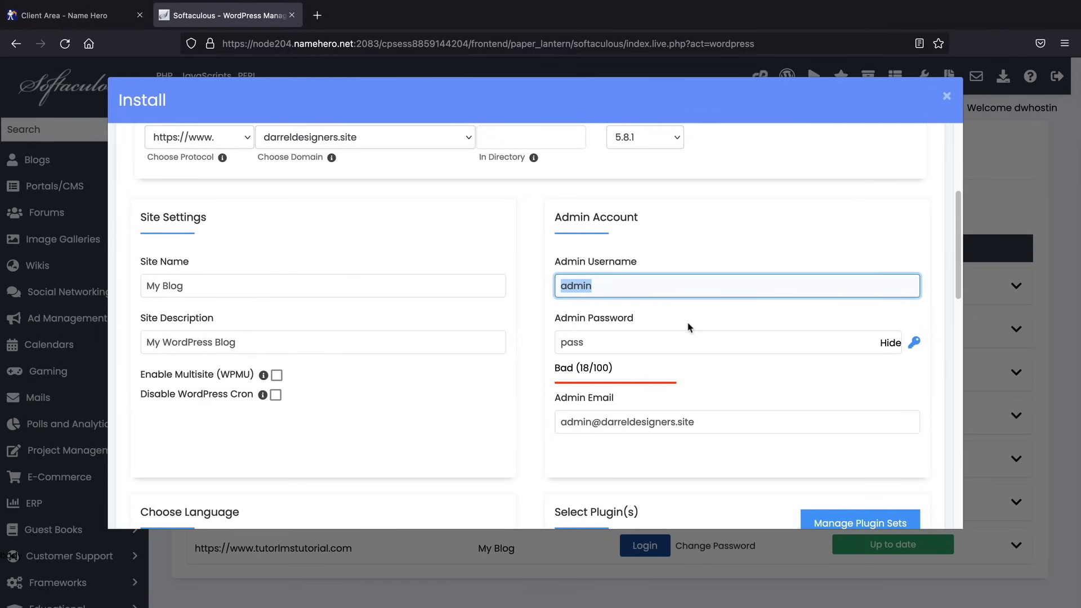
pyautogui.press('Tab')
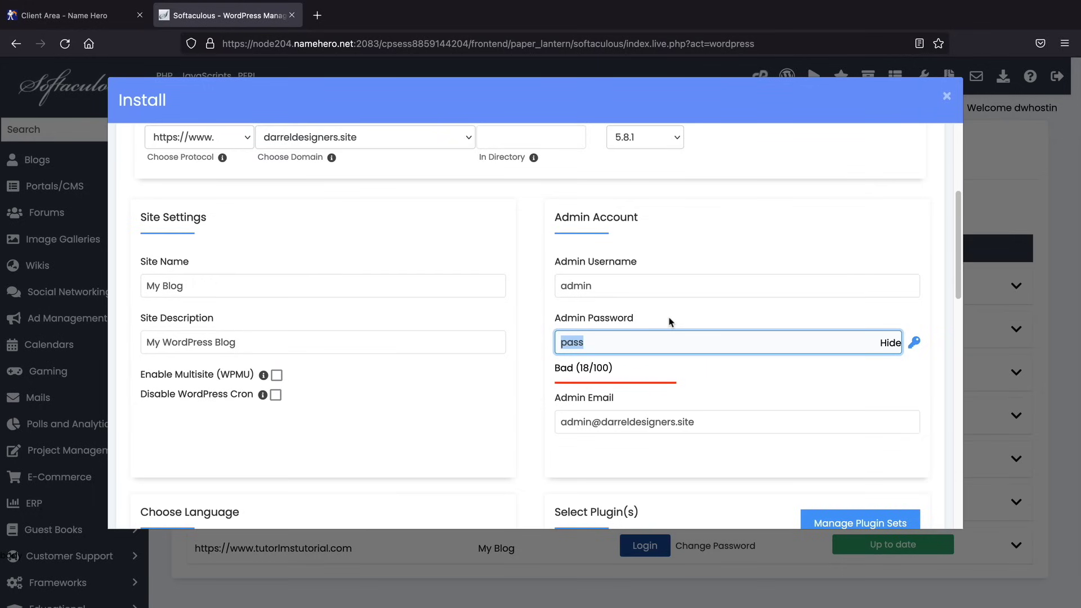
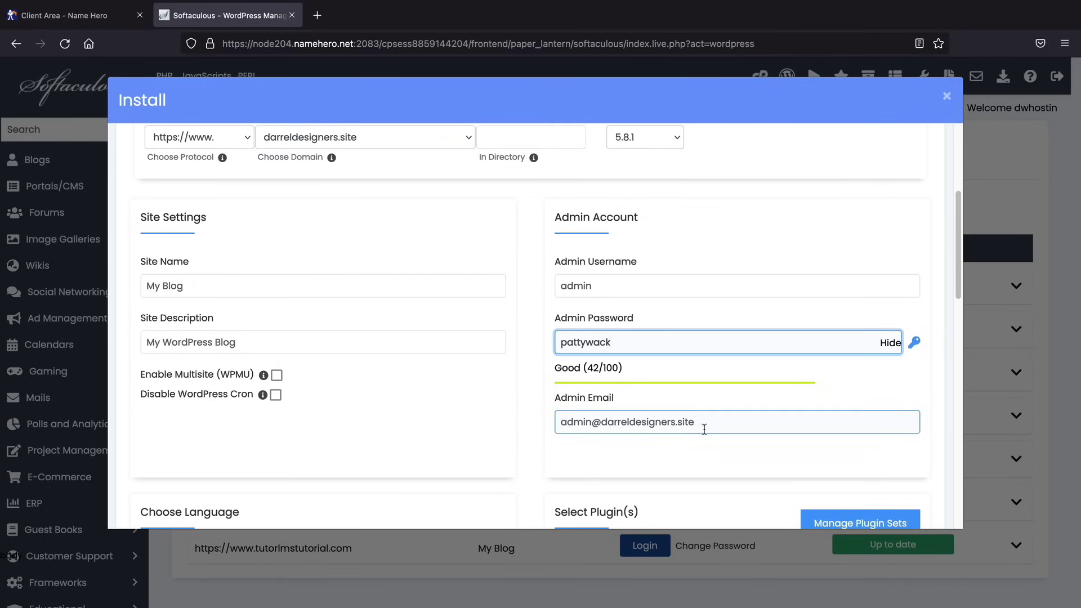
pyautogui.moveTo(712, 424); pyautogui.dragTo(542, 422)
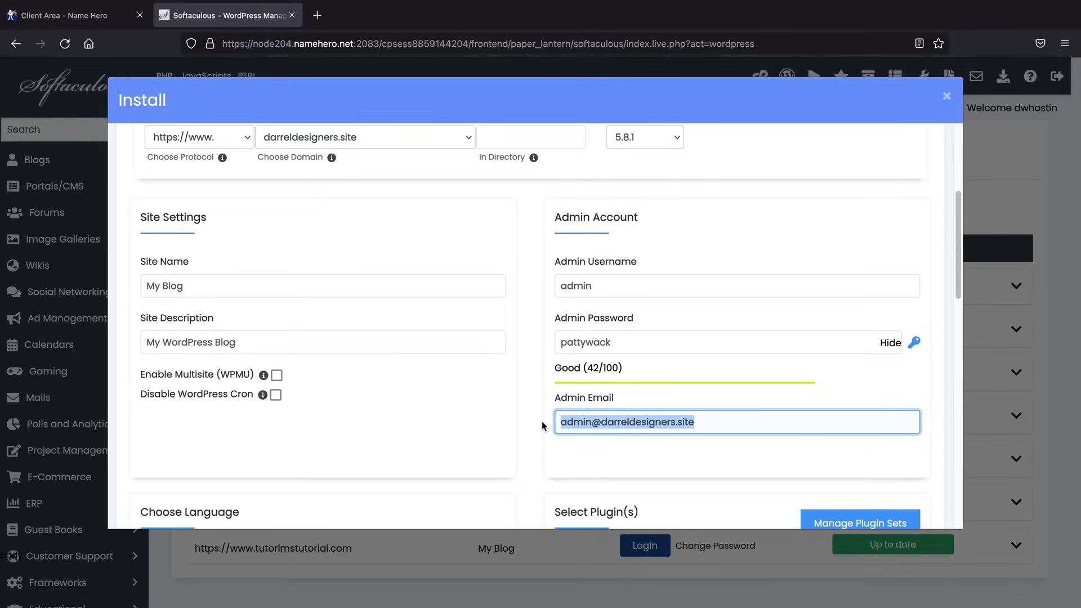
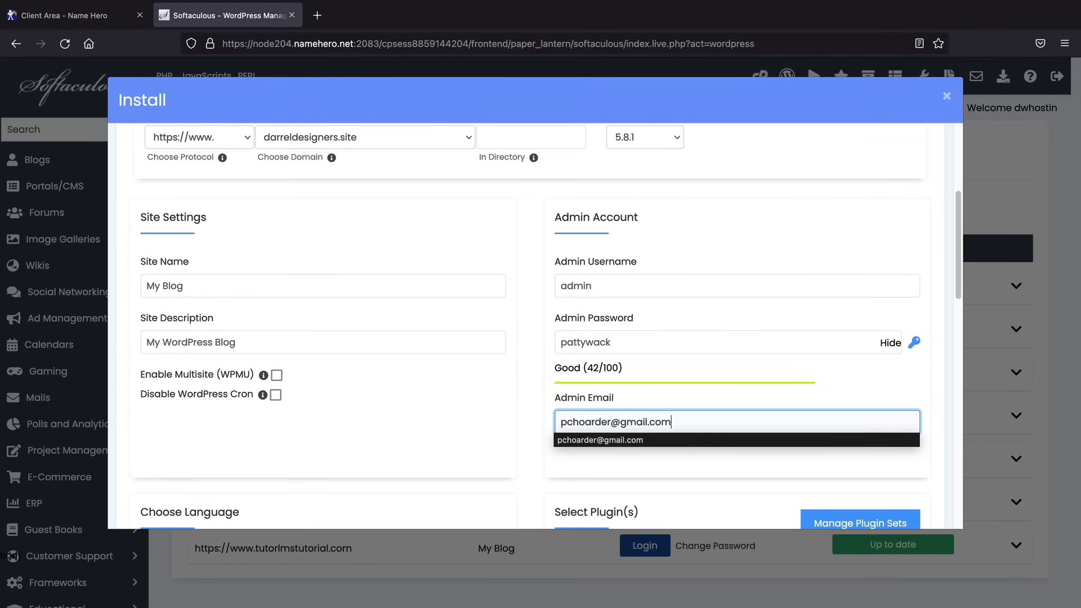
pyautogui.click(535, 430)
pyautogui.middleClick(537, 427)
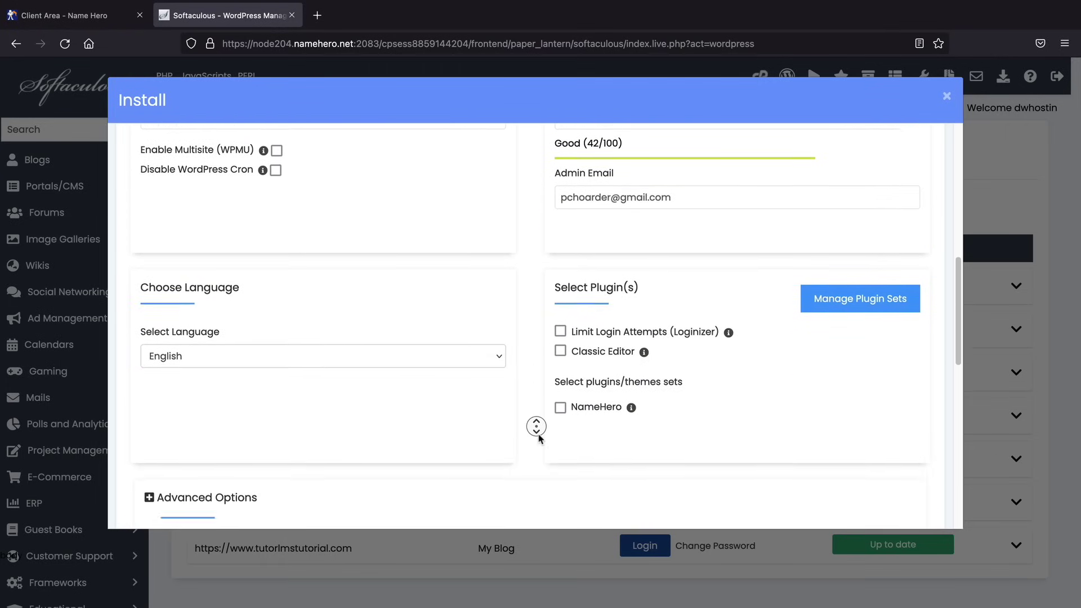
# Keep English as the language, install WordPress, and open the new site's /wp-admin/ dashboard
pyautogui.click(539, 439)
pyautogui.click(491, 324)
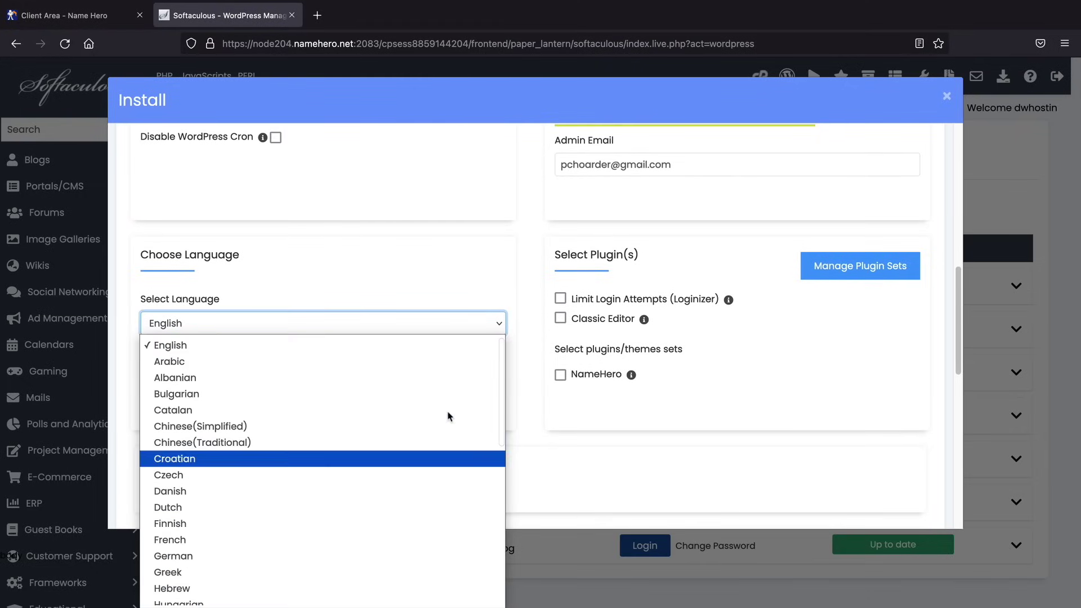
pyautogui.click(494, 331)
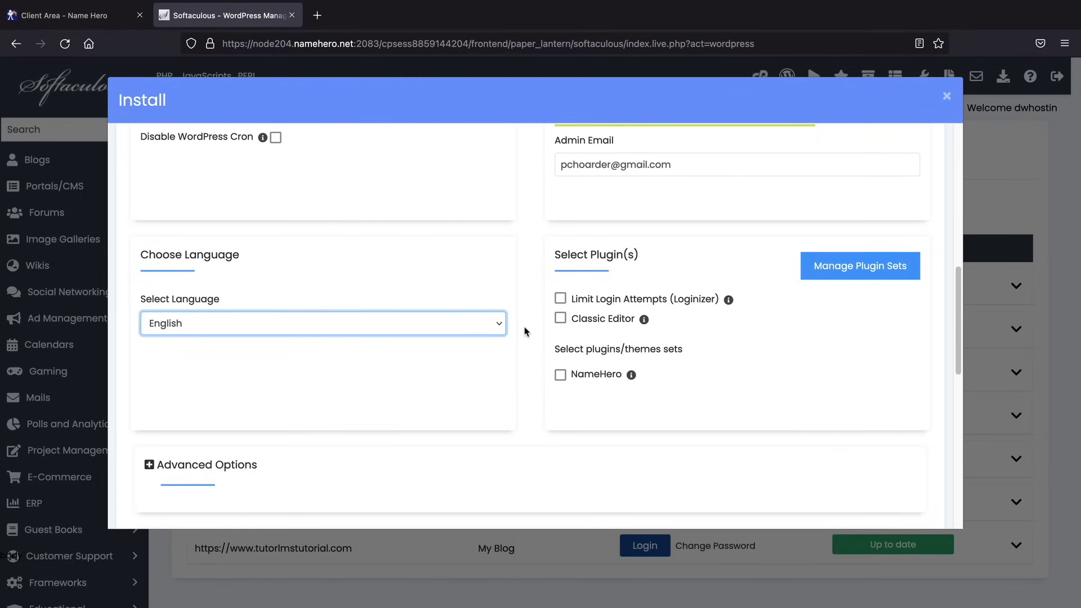
pyautogui.click(530, 332)
pyautogui.middleClick(530, 343)
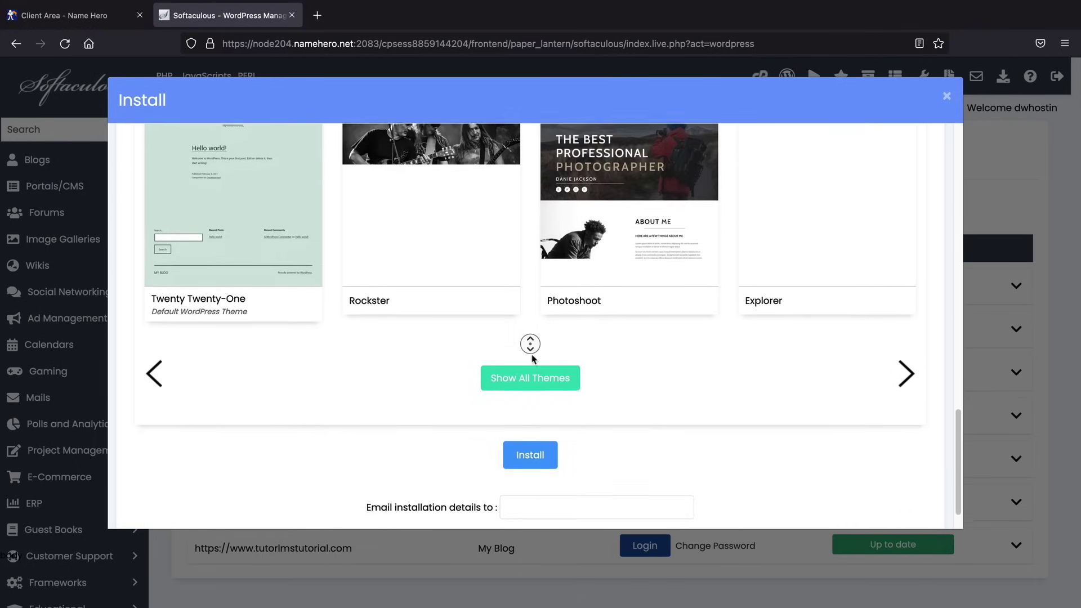
pyautogui.middleClick(533, 358)
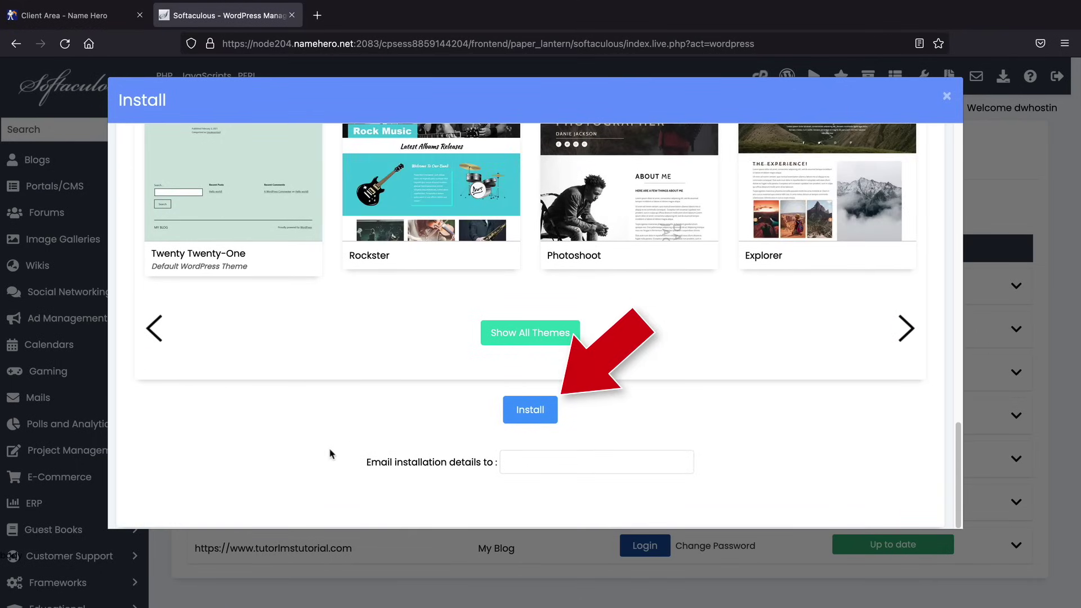
pyautogui.click(526, 410)
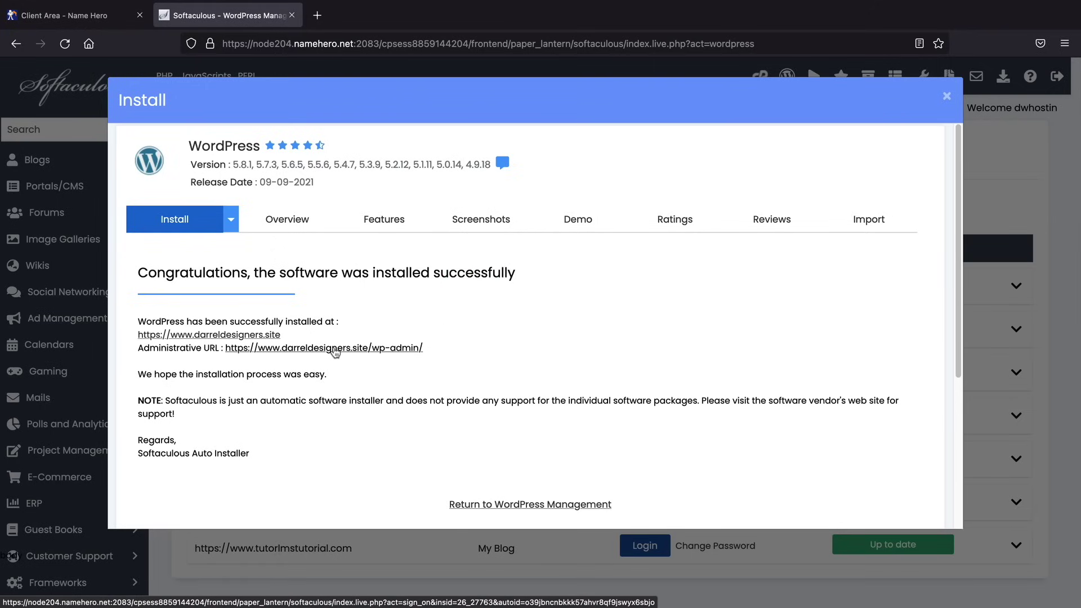
pyautogui.click(335, 349)
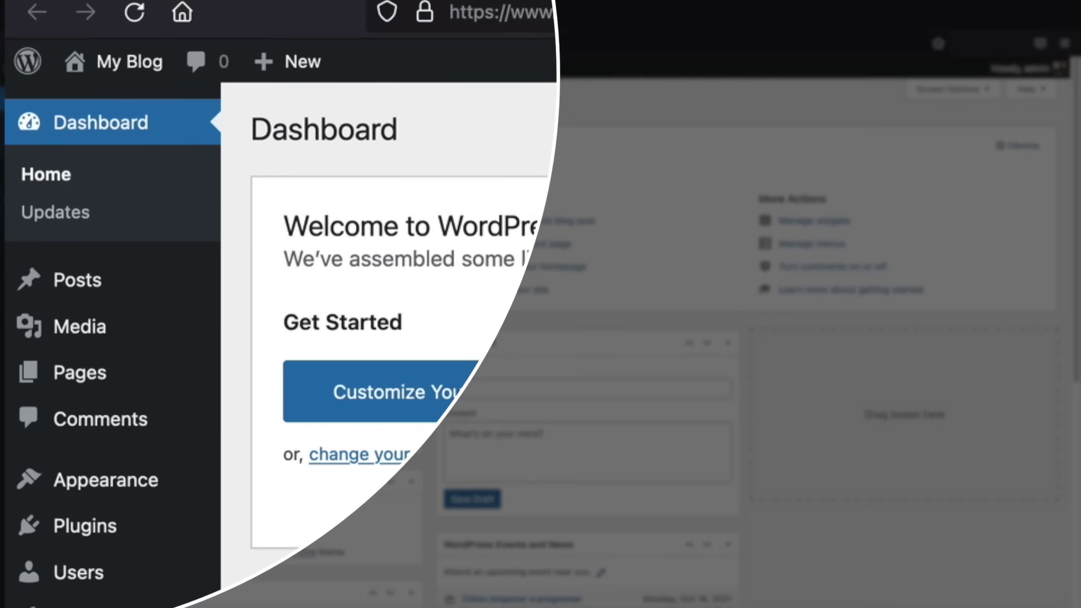
pyautogui.moveTo(121, 66)
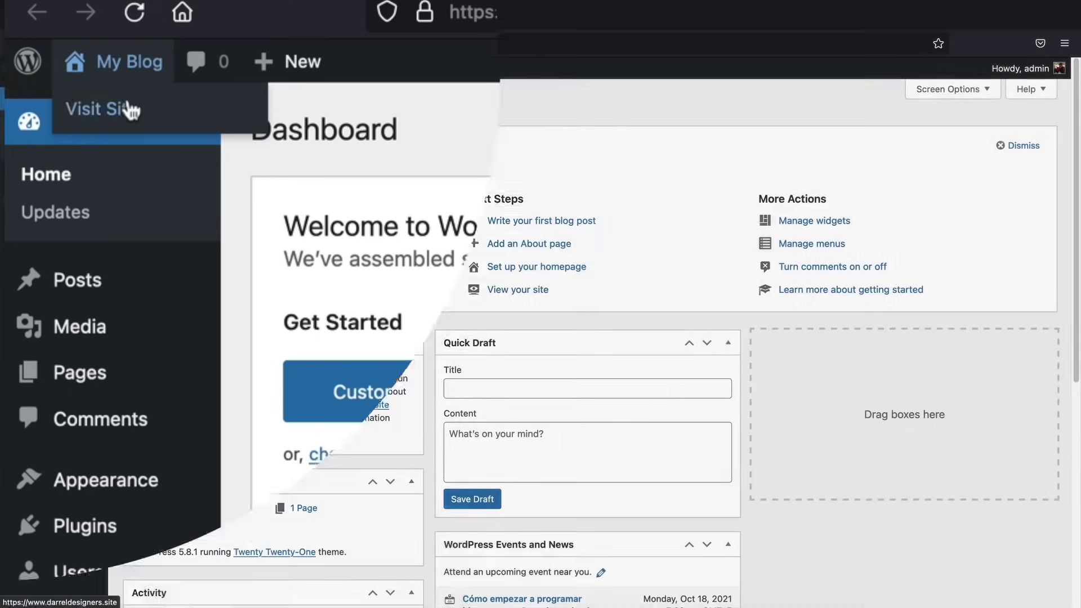
pyautogui.click(57, 94)
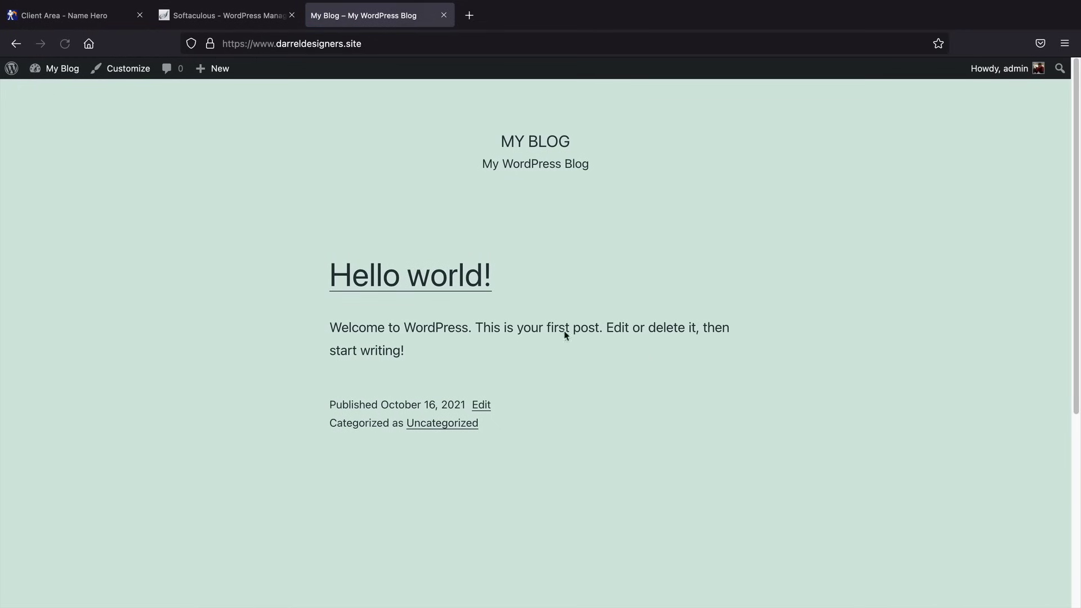
pyautogui.middleClick(730, 455)
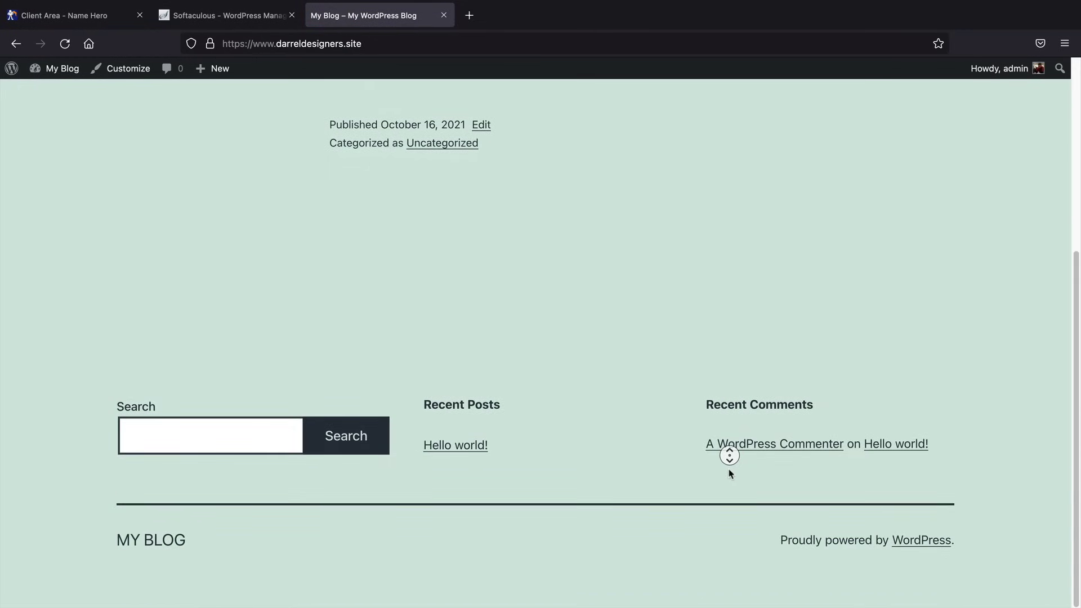
pyautogui.scroll(2, 724, 445)
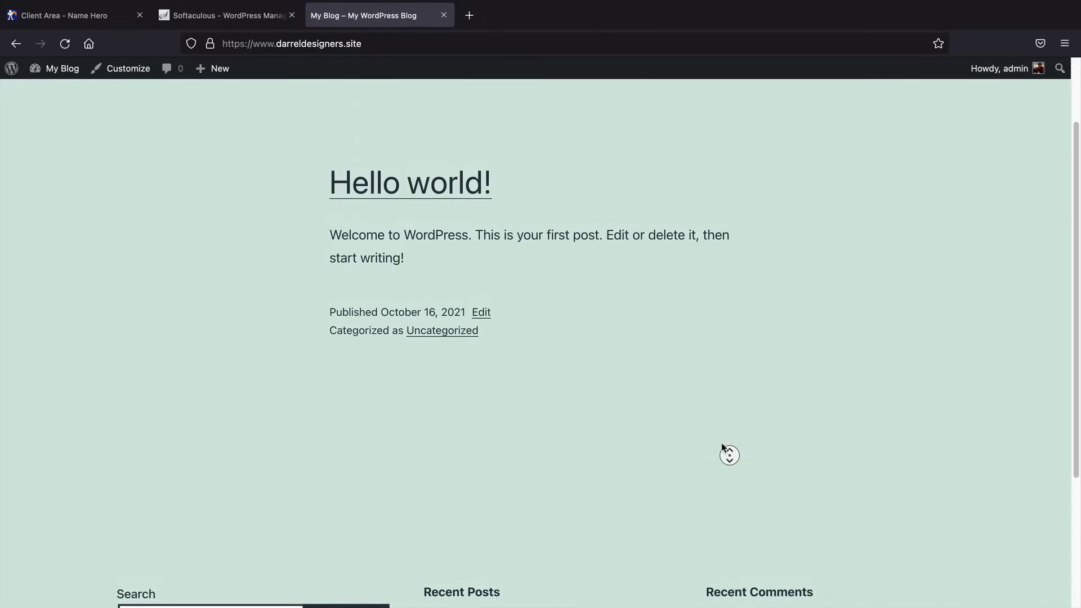
pyautogui.middleClick(722, 444)
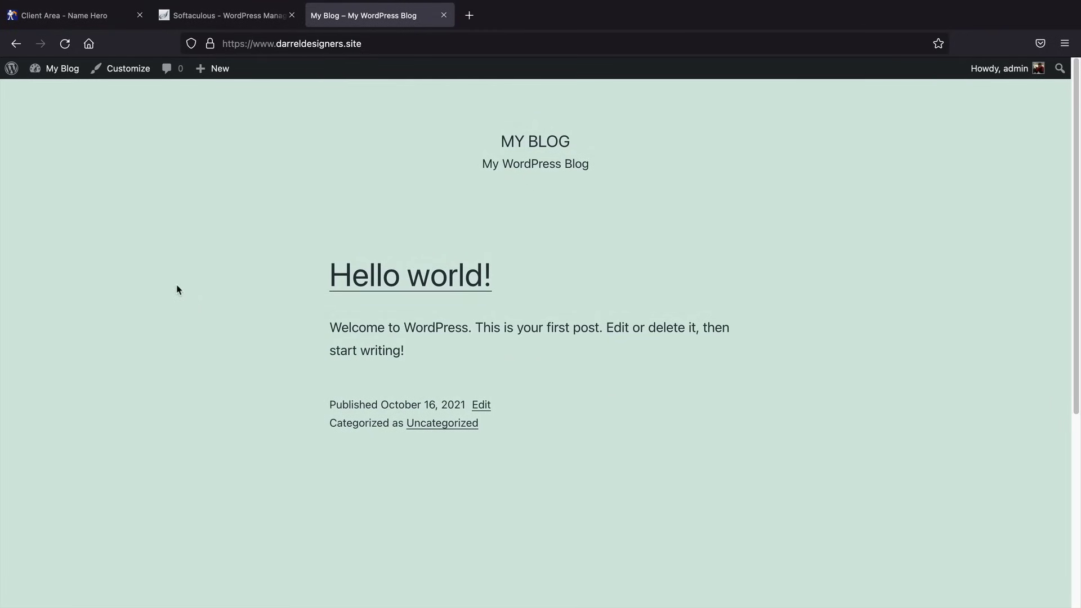
pyautogui.moveTo(64, 70)
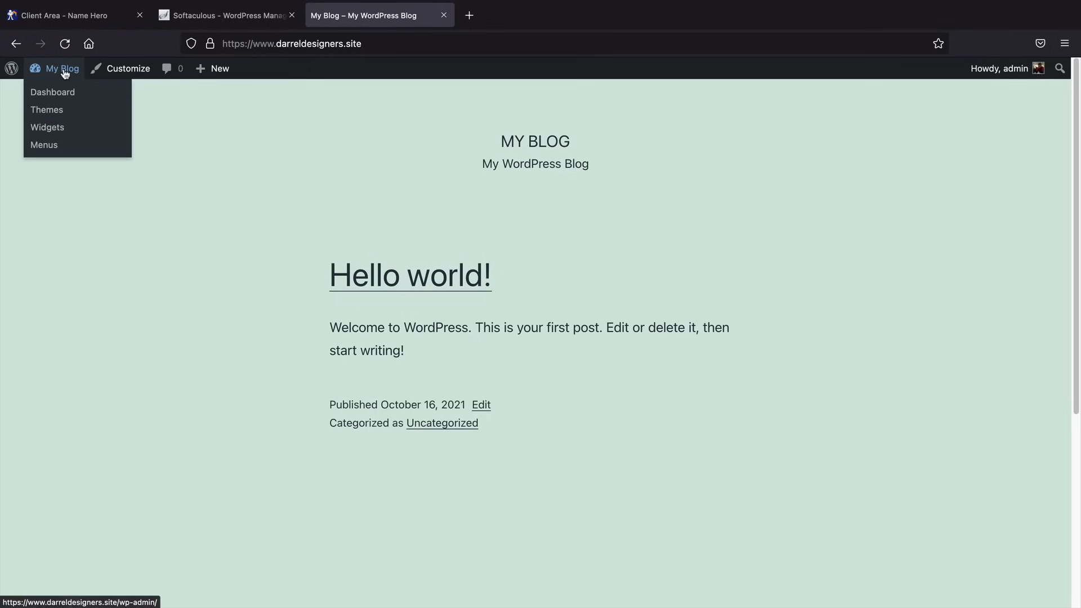
pyautogui.click(64, 97)
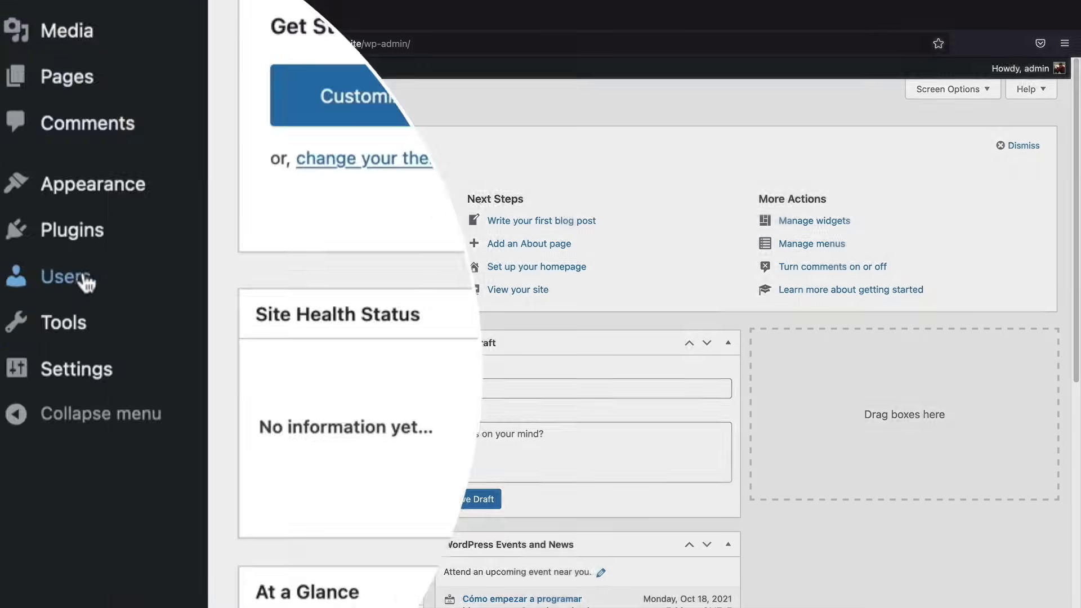
# On the user profile, try the Sunrise, Coffee and Ocean colour schemes, then settle on Midnight
pyautogui.moveTo(13, 327)
pyautogui.click(249, 369)
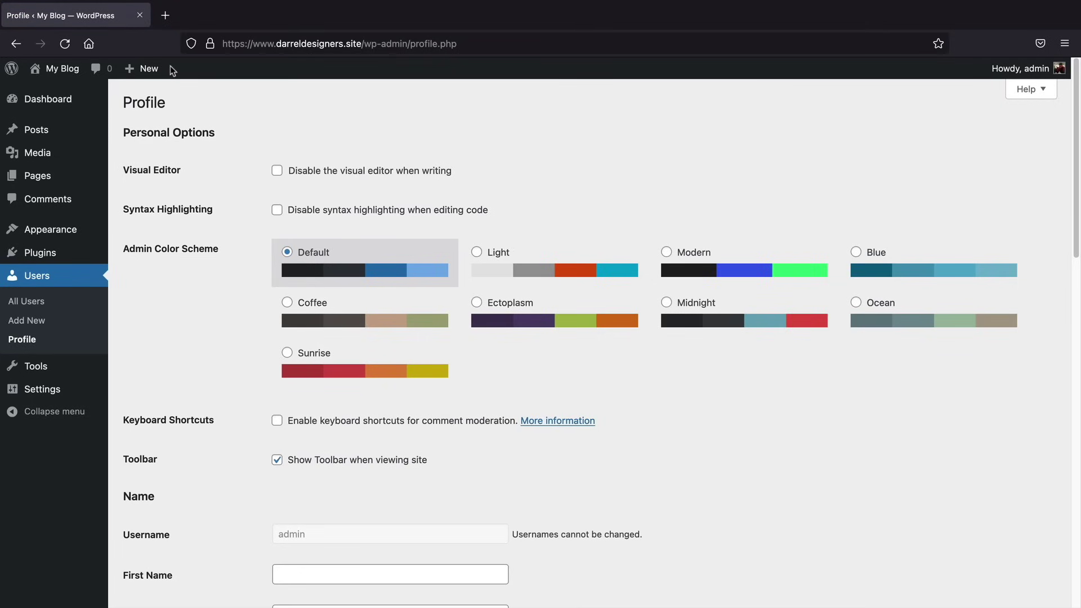
pyautogui.click(682, 316)
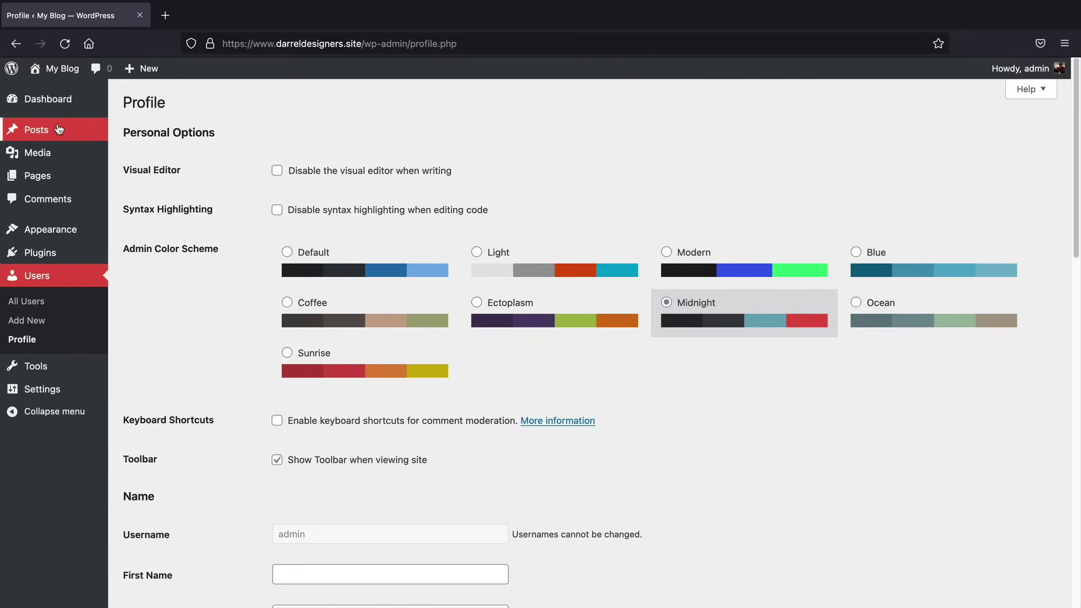
pyautogui.click(309, 363)
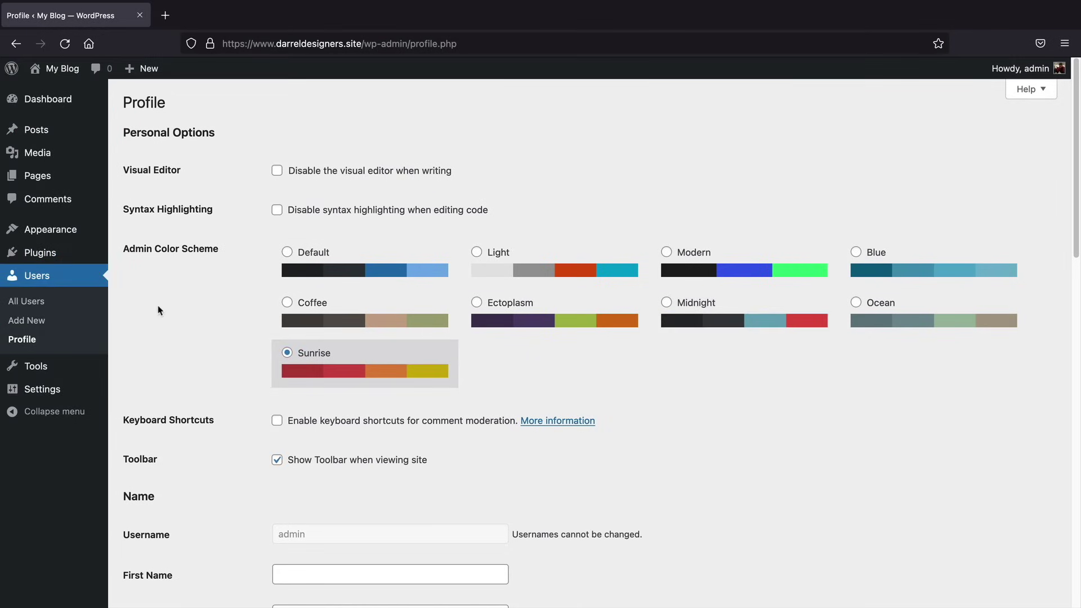
pyautogui.click(334, 318)
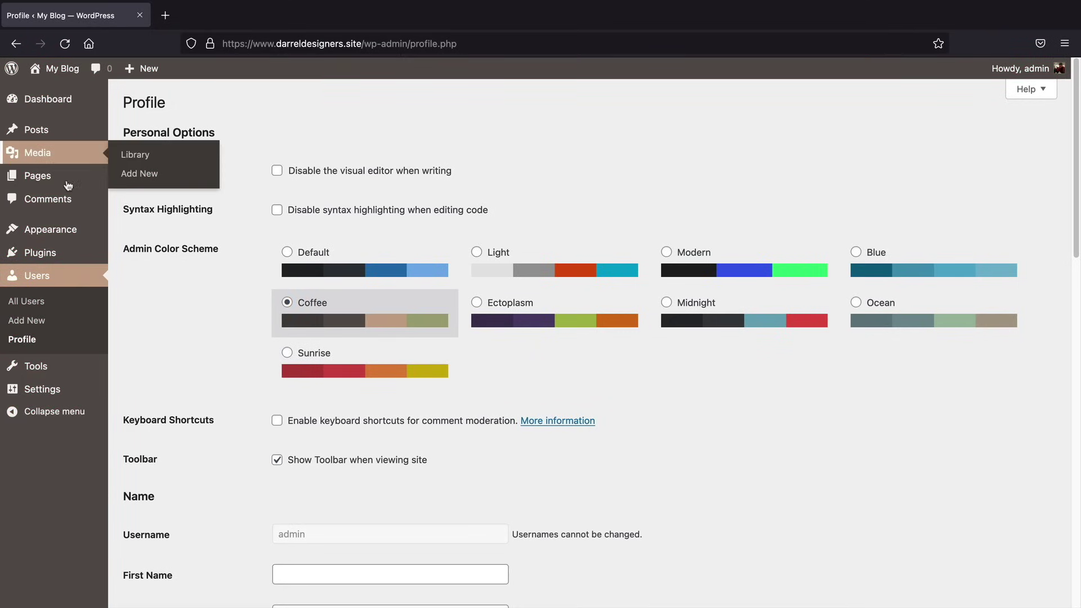
pyautogui.click(856, 325)
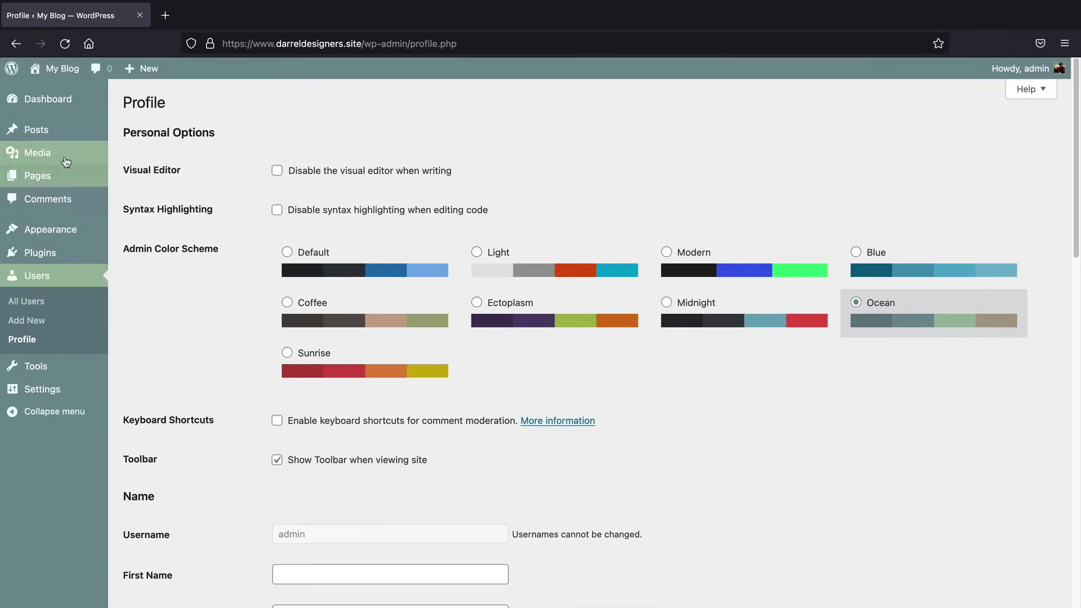
pyautogui.click(676, 312)
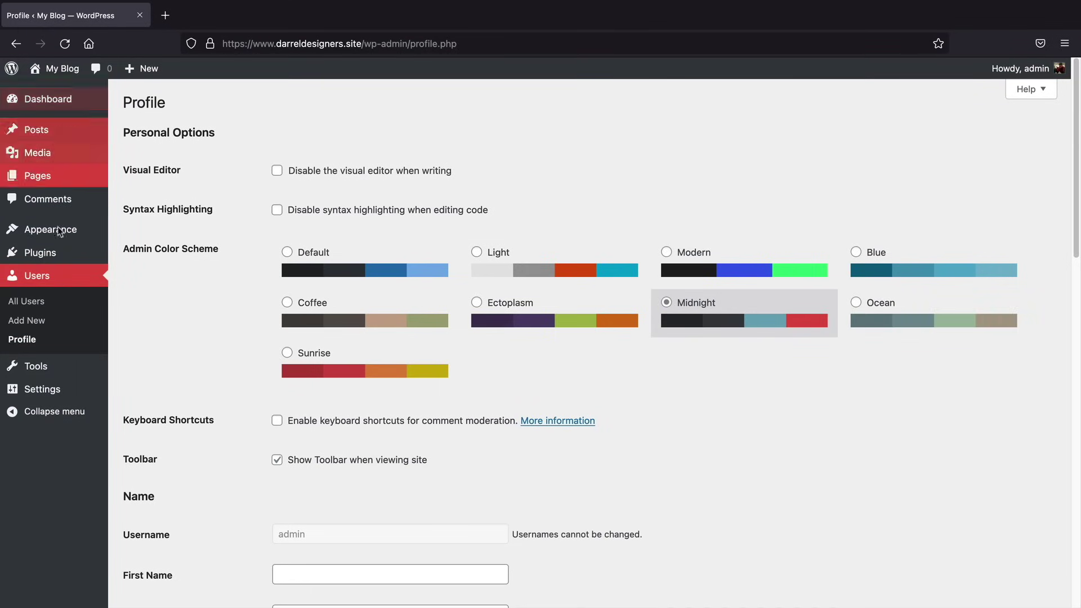
pyautogui.middleClick(727, 459)
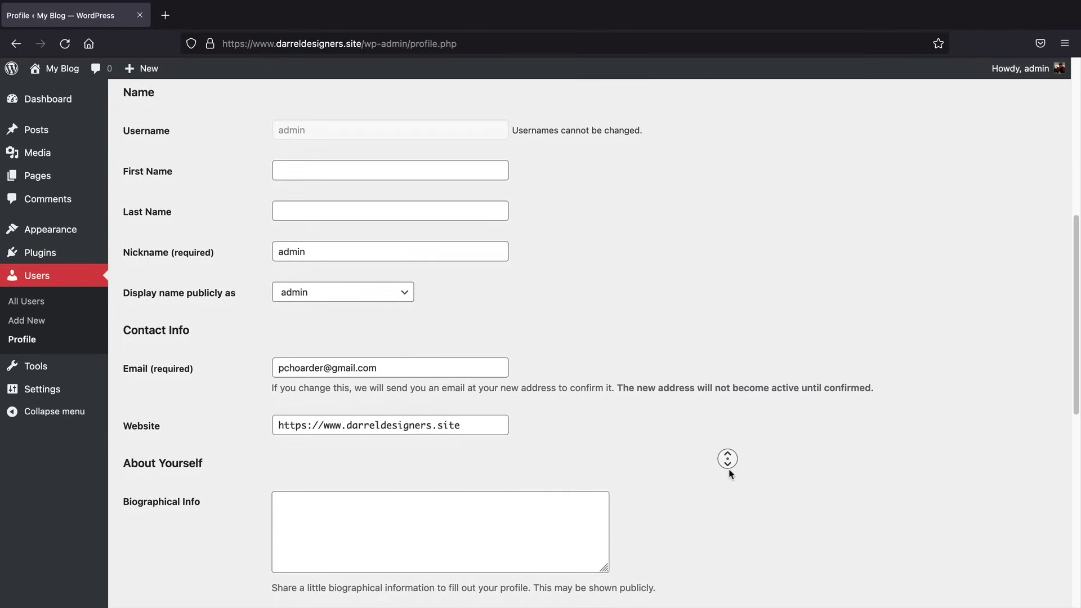
# Select the account e-mail, then generate a suggested new password and cancel it
pyautogui.click(728, 473)
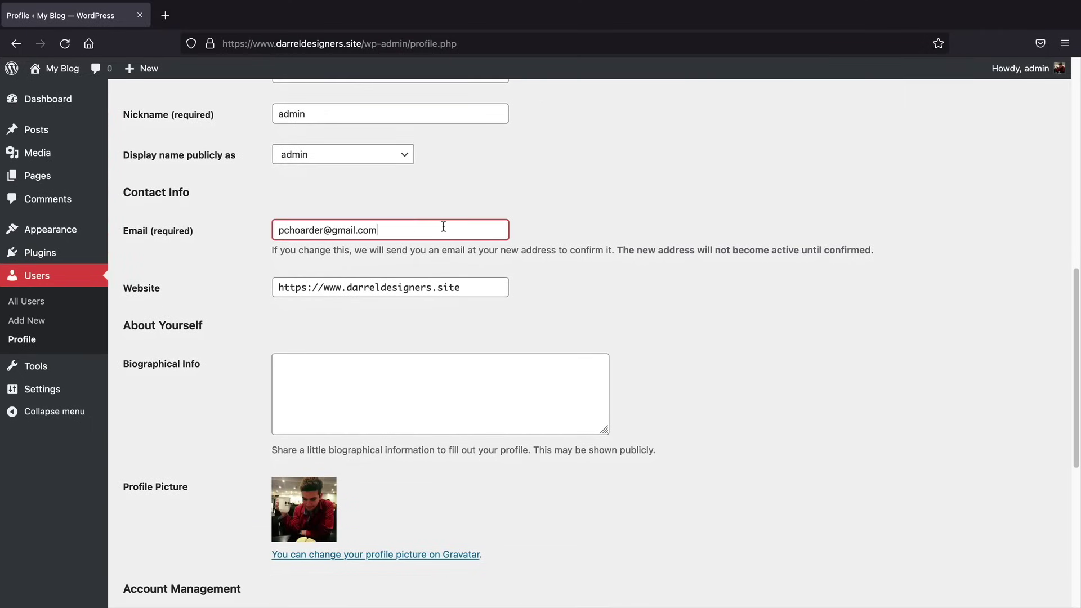
pyautogui.moveTo(445, 226); pyautogui.dragTo(275, 226)
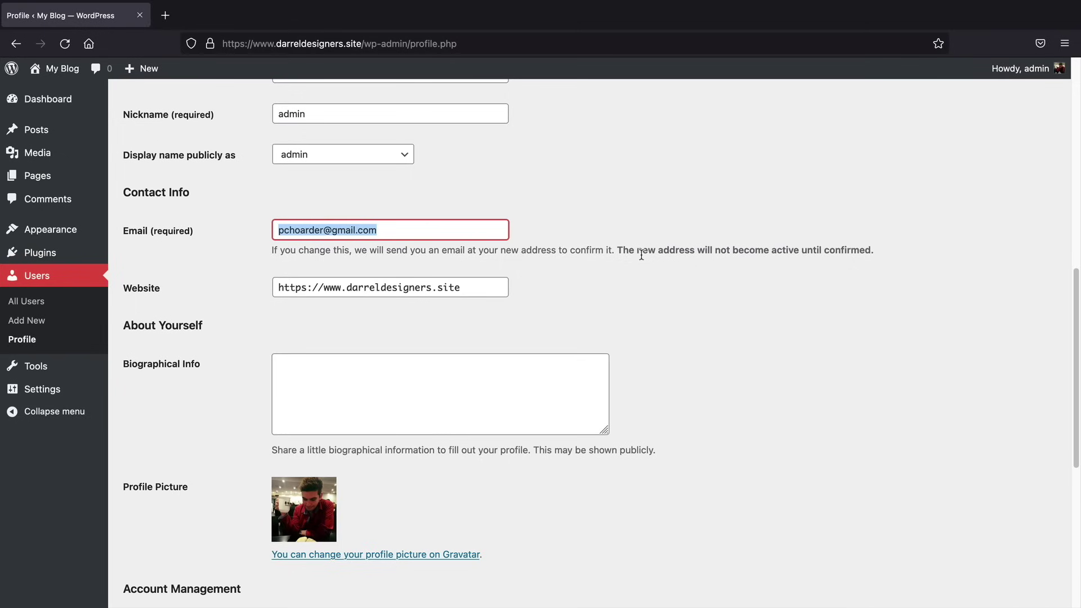
pyautogui.middleClick(659, 403)
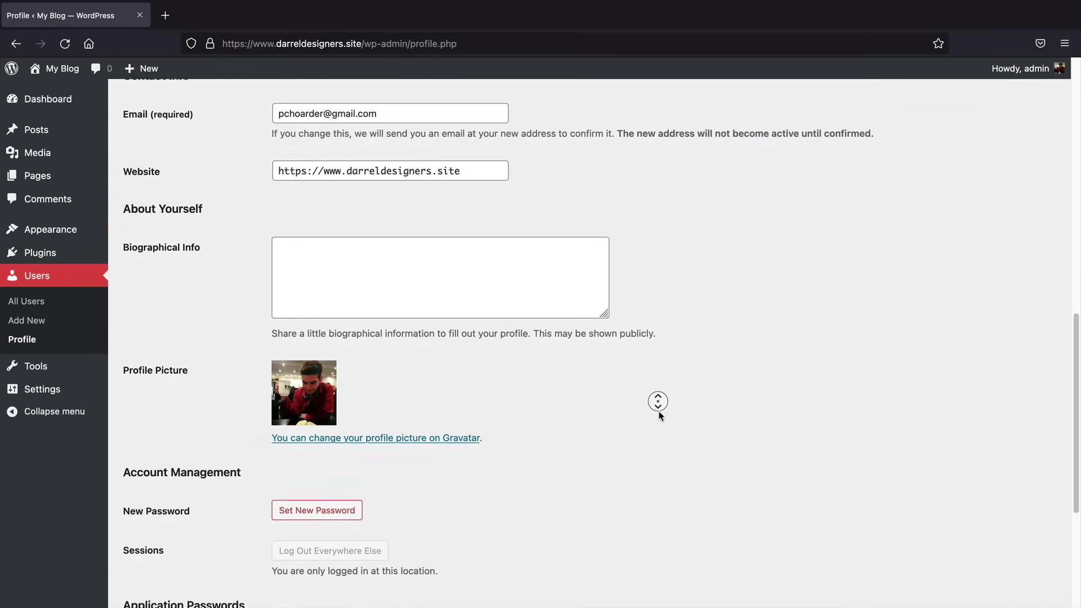
pyautogui.middleClick(660, 415)
pyautogui.click(330, 345)
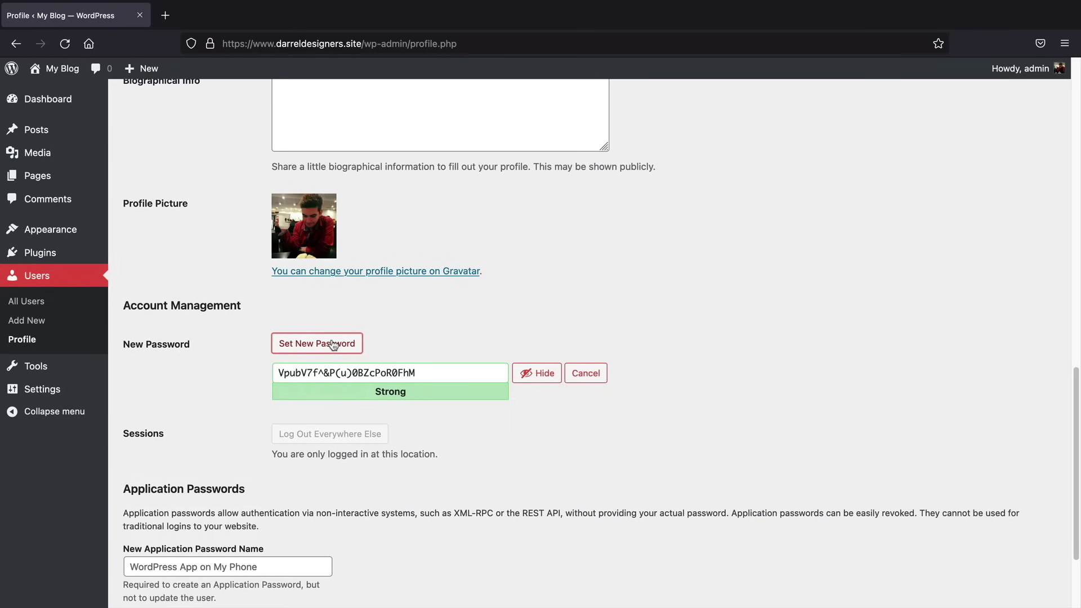
pyautogui.click(585, 374)
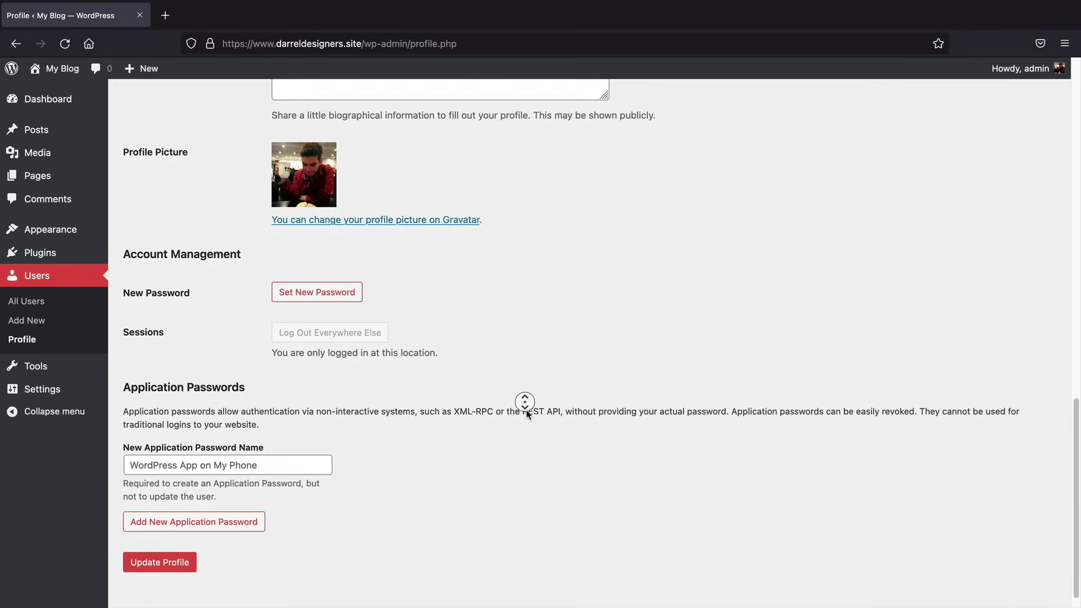
# Save the profile with Update Profile, keeping the Midnight scheme
pyautogui.middleClick(527, 411)
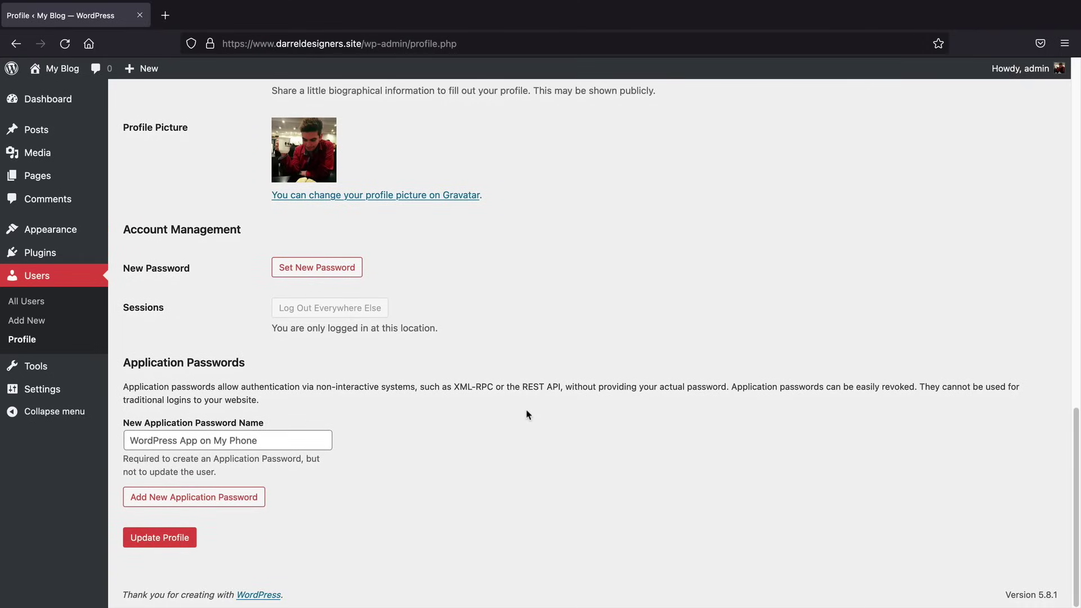
pyautogui.click(160, 538)
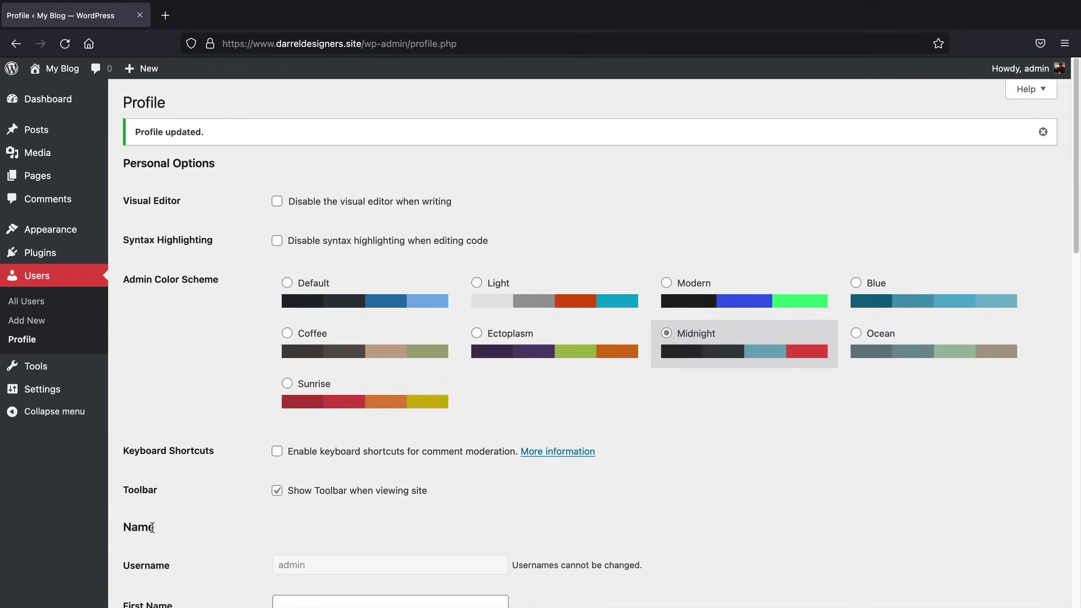
pyautogui.moveTo(100, 395)
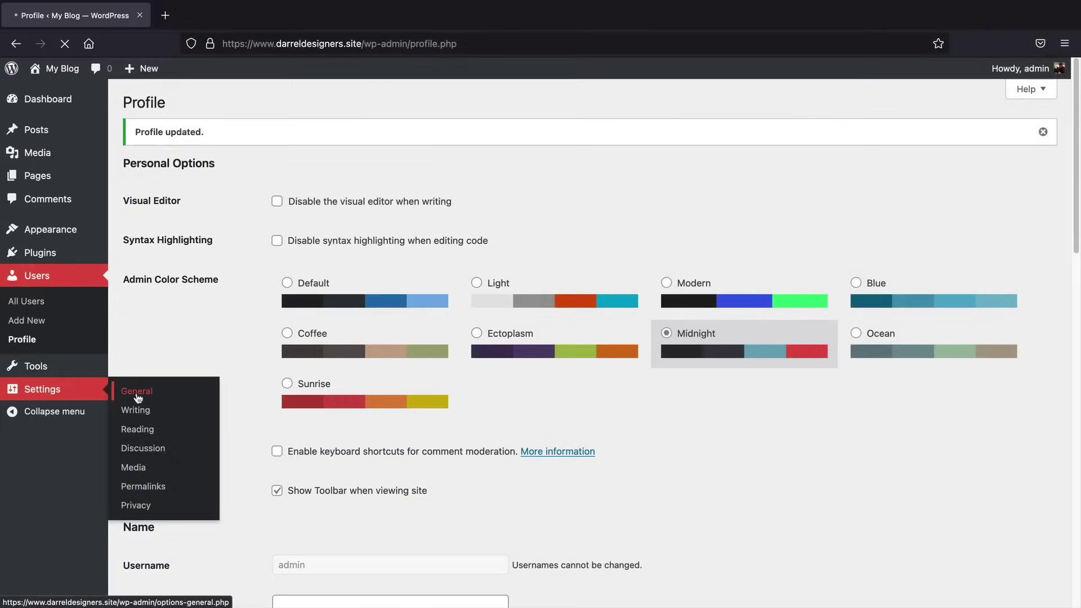
# Open Settings > General and select the administration e-mail address
pyautogui.click(272, 299)
pyautogui.moveTo(408, 338); pyautogui.dragTo(279, 337)
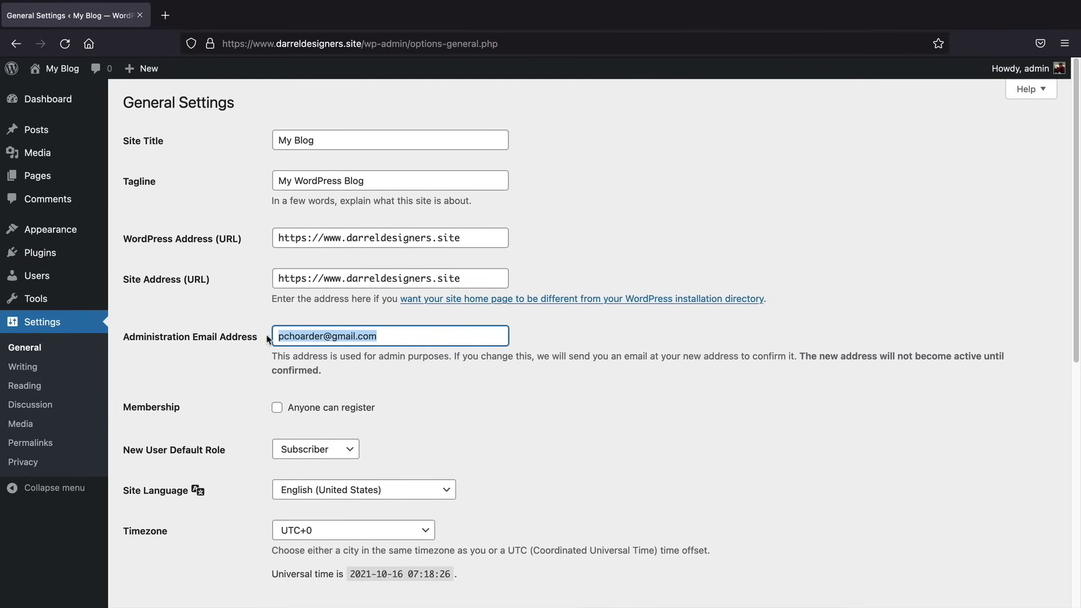
pyautogui.click(500, 379)
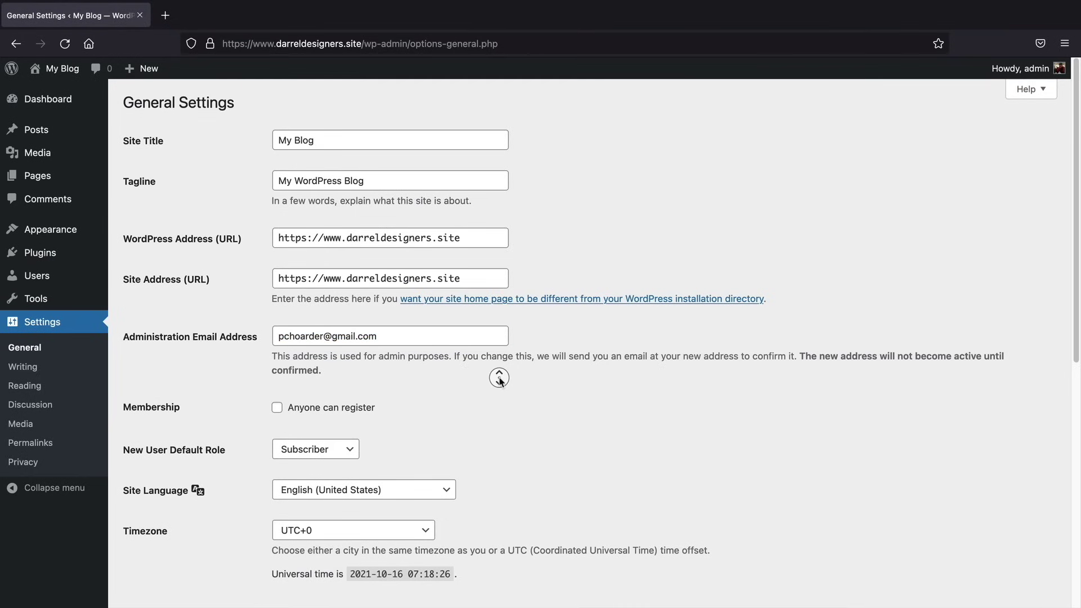
pyautogui.middleClick(460, 383)
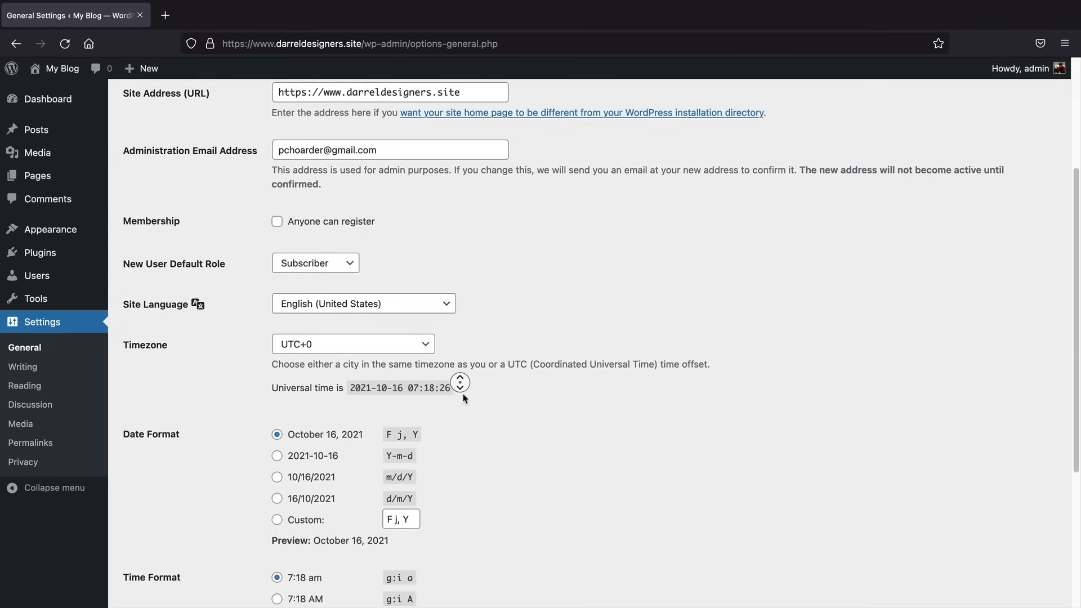
pyautogui.middleClick(460, 384)
# Review the site language list, keep English (United States), and save the general settings
pyautogui.click(395, 236)
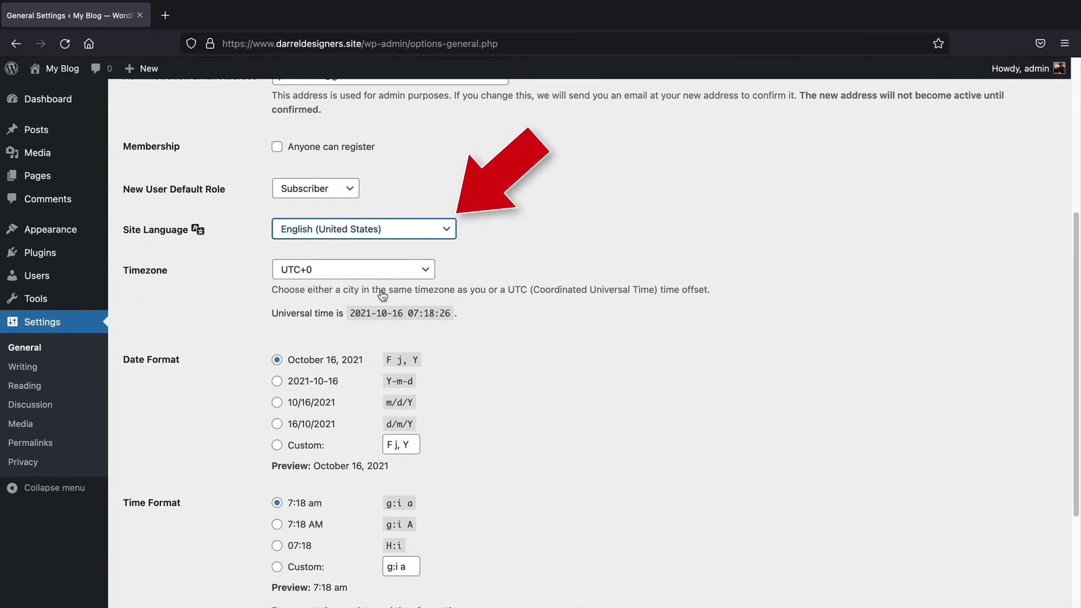
pyautogui.click(374, 232)
pyautogui.scroll(-10, 370, 453)
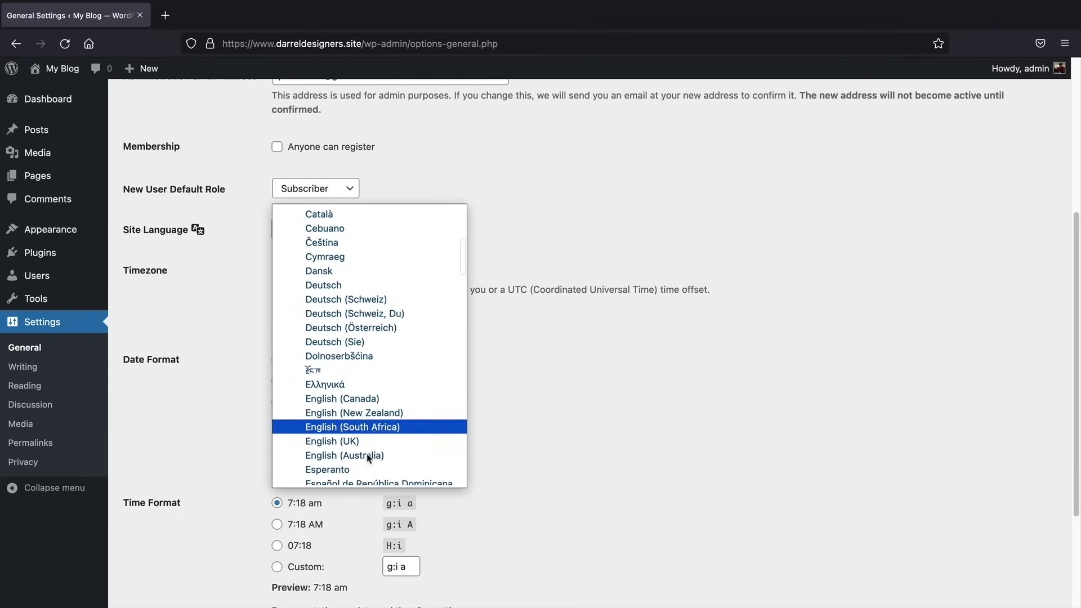
pyautogui.scroll(8, 370, 451)
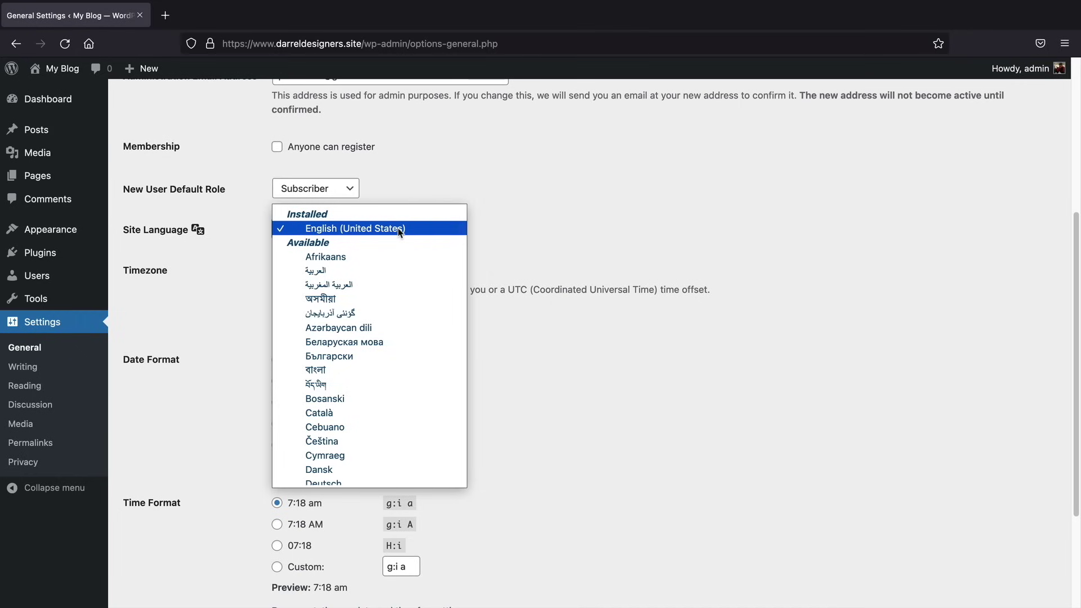
pyautogui.click(252, 267)
pyautogui.middleClick(253, 262)
pyautogui.middleClick(256, 282)
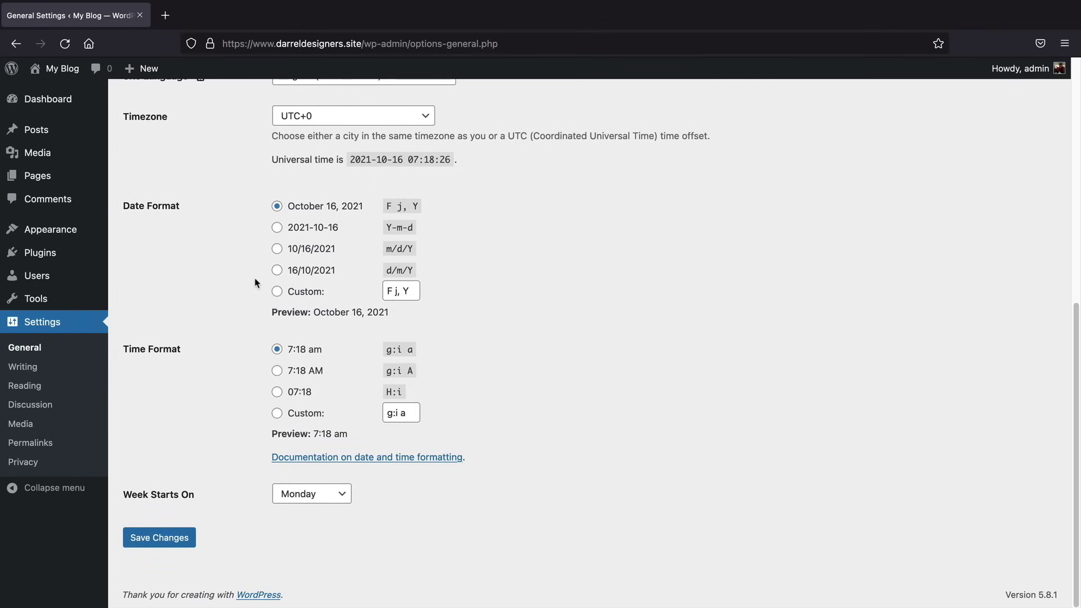
pyautogui.click(165, 539)
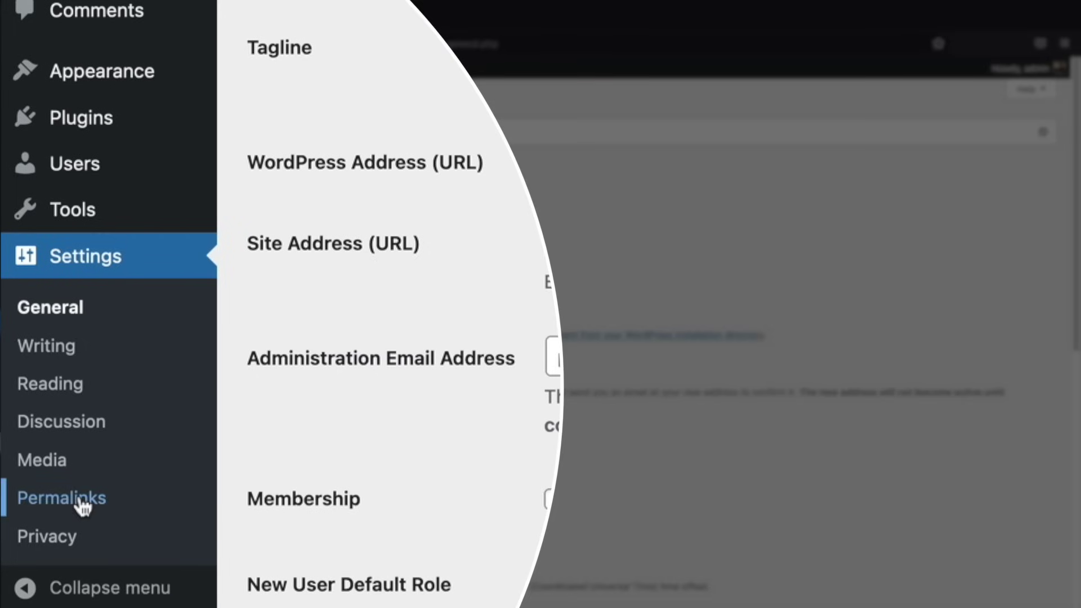
# Choose the Post name permalink structure (/%postname%/) instead of date-based URLs
pyautogui.click(83, 506)
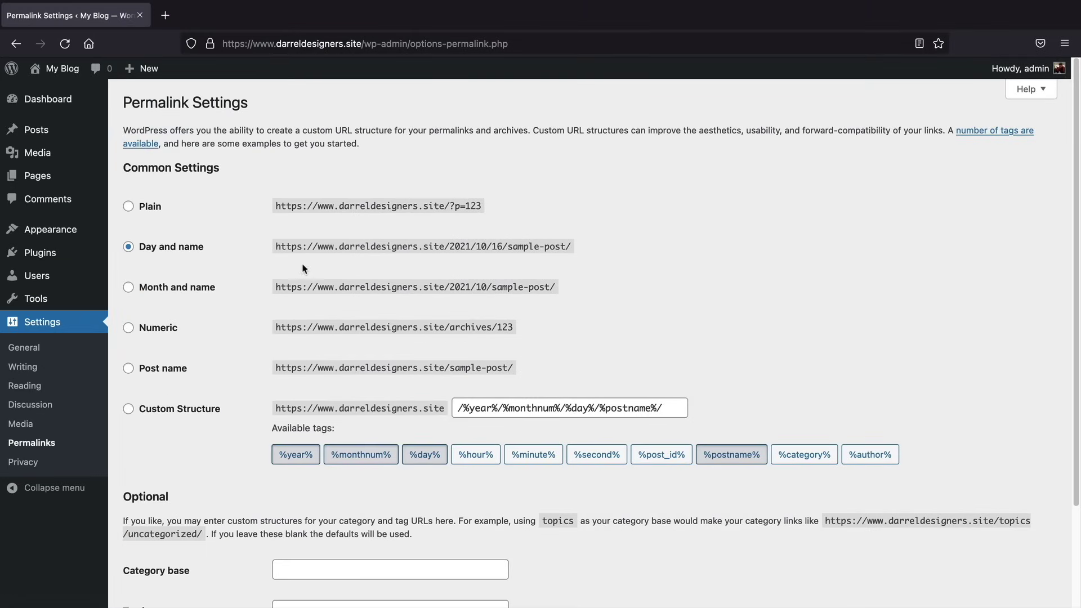
pyautogui.click(129, 369)
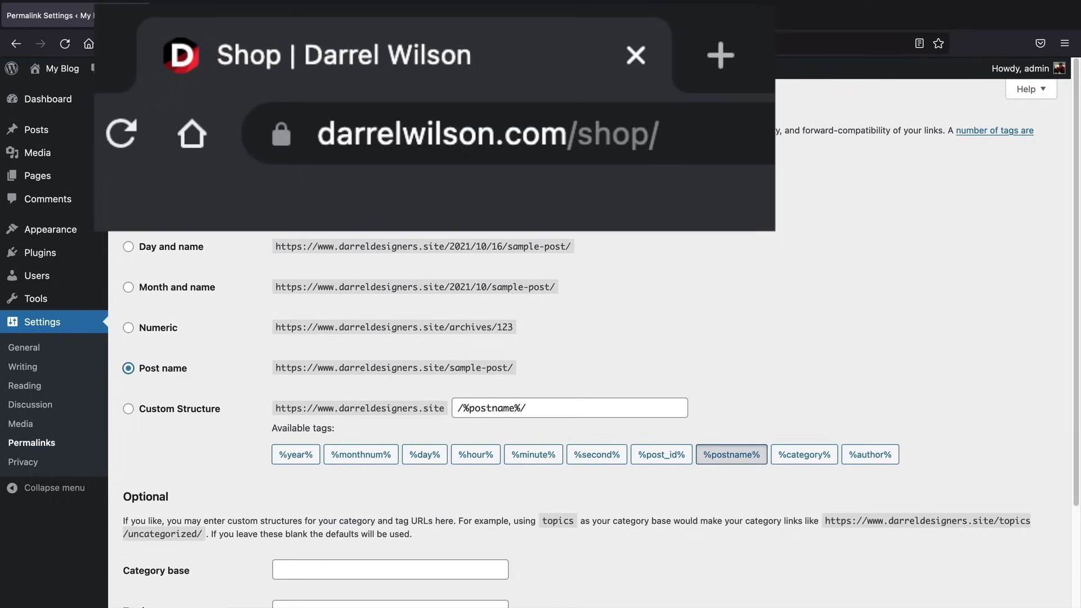
pyautogui.moveTo(421, 285); pyautogui.dragTo(561, 288)
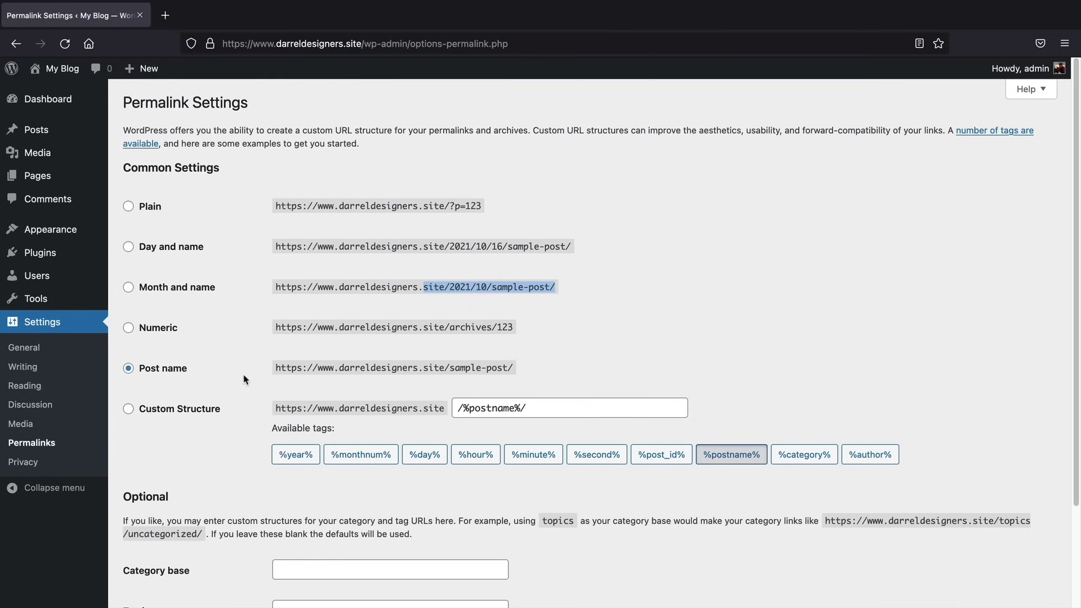
pyautogui.click(288, 366)
# Save the Post name permalinks and return to the Dashboard
pyautogui.middleClick(268, 363)
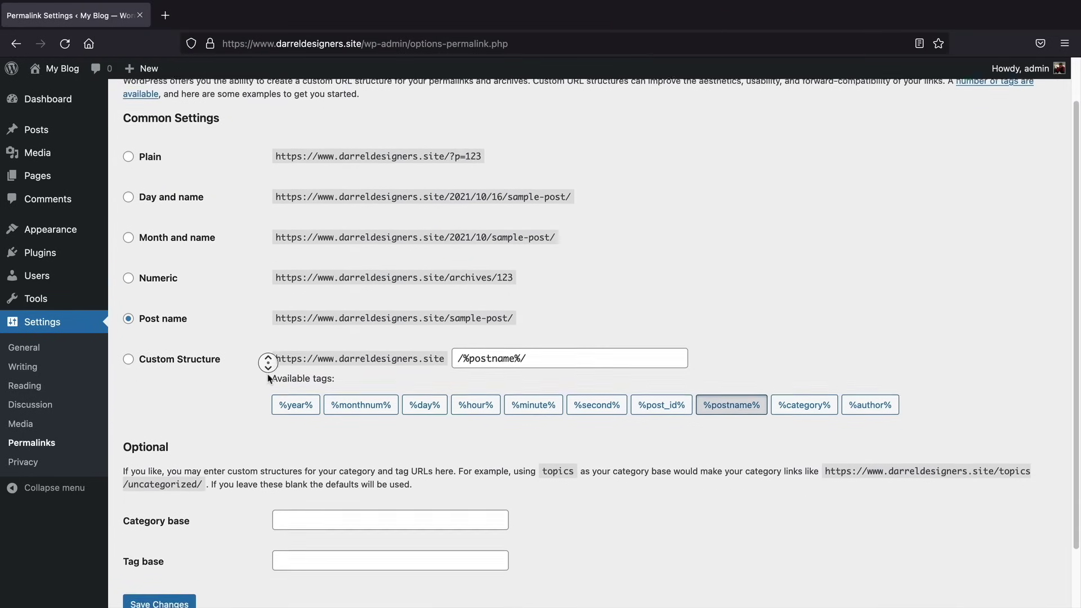
pyautogui.middleClick(247, 392)
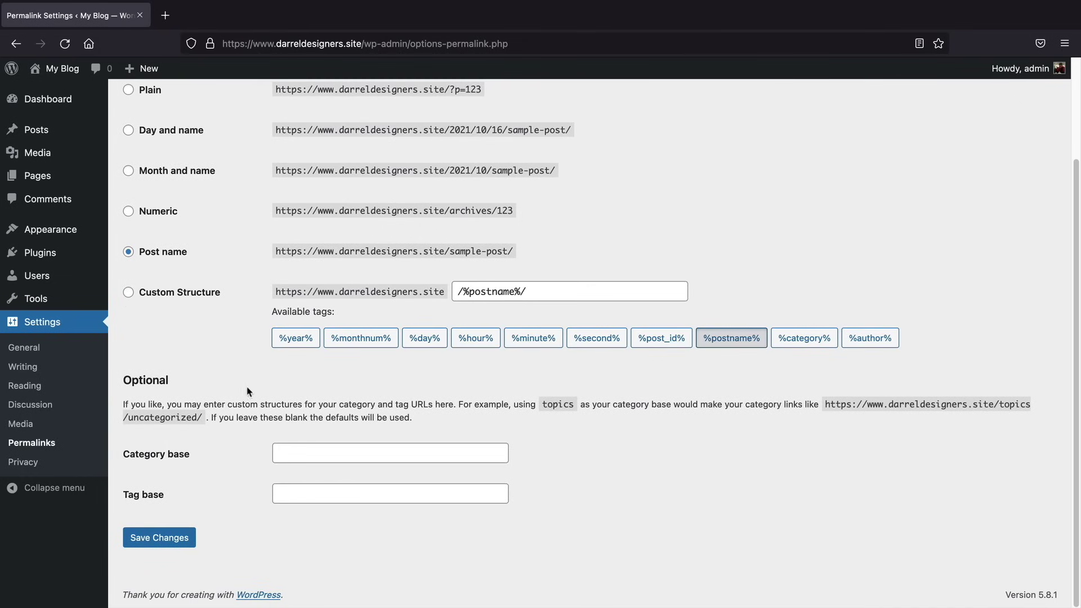
pyautogui.click(167, 538)
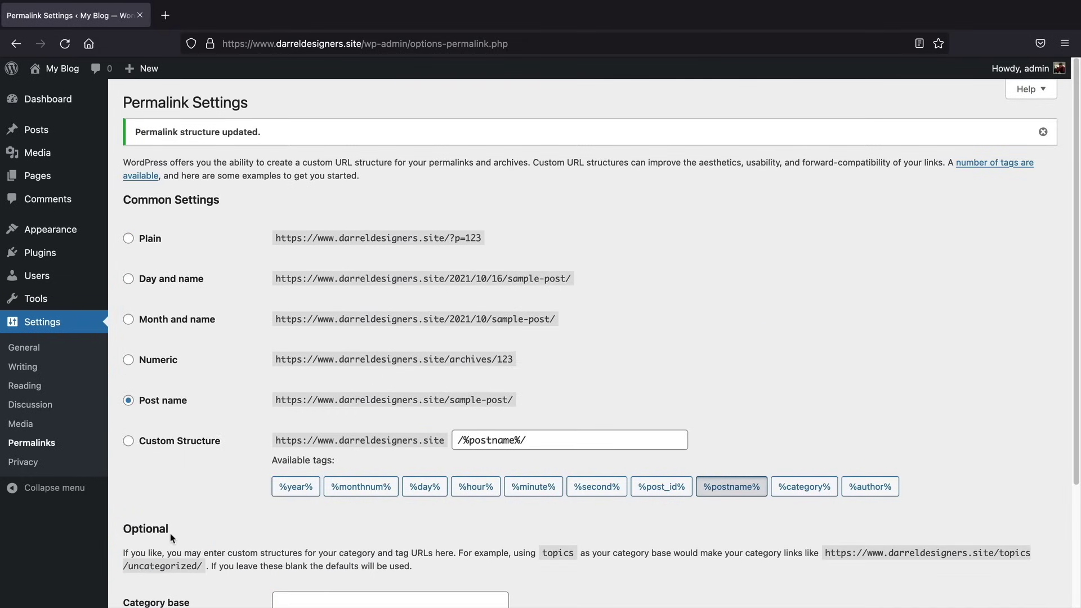
pyautogui.click(48, 100)
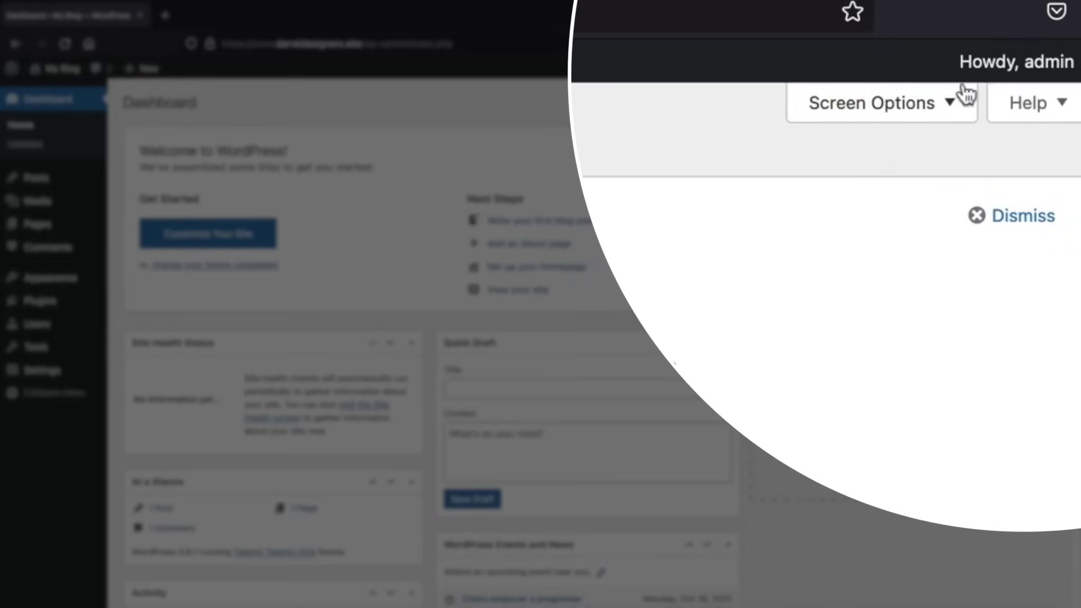
# Log out from the Howdy menu and load the site's /wp-admin/ login address
pyautogui.moveTo(1008, 69)
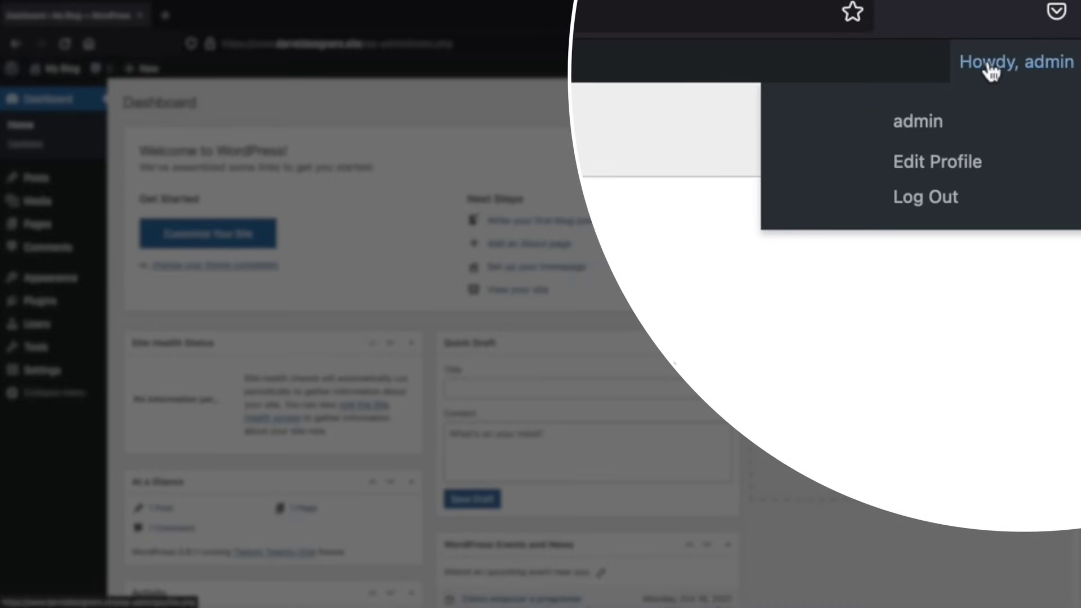
pyautogui.click(925, 203)
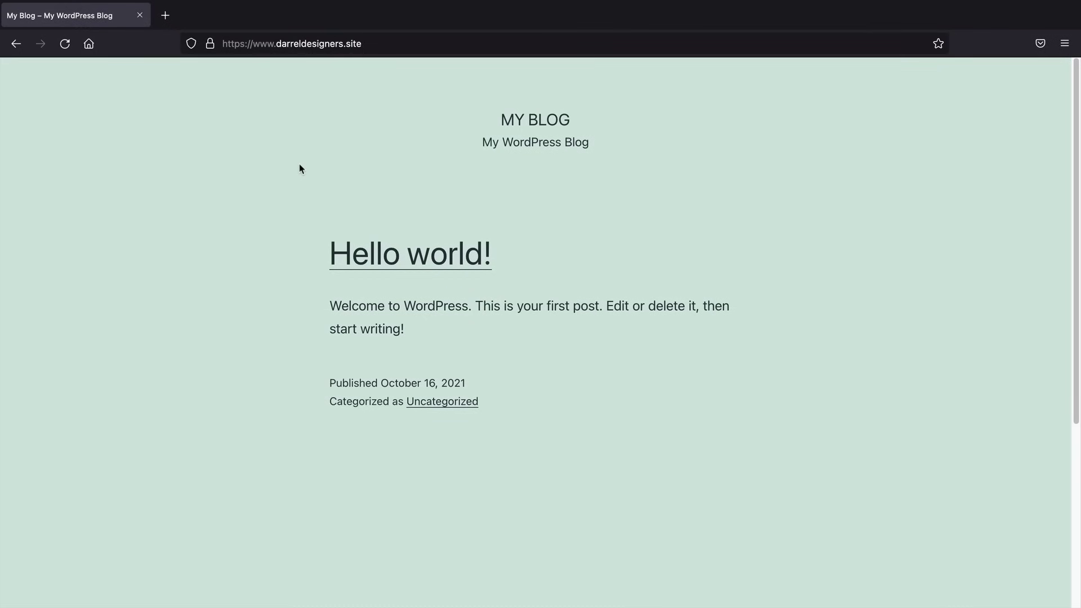
pyautogui.click(415, 43)
pyautogui.click(413, 39)
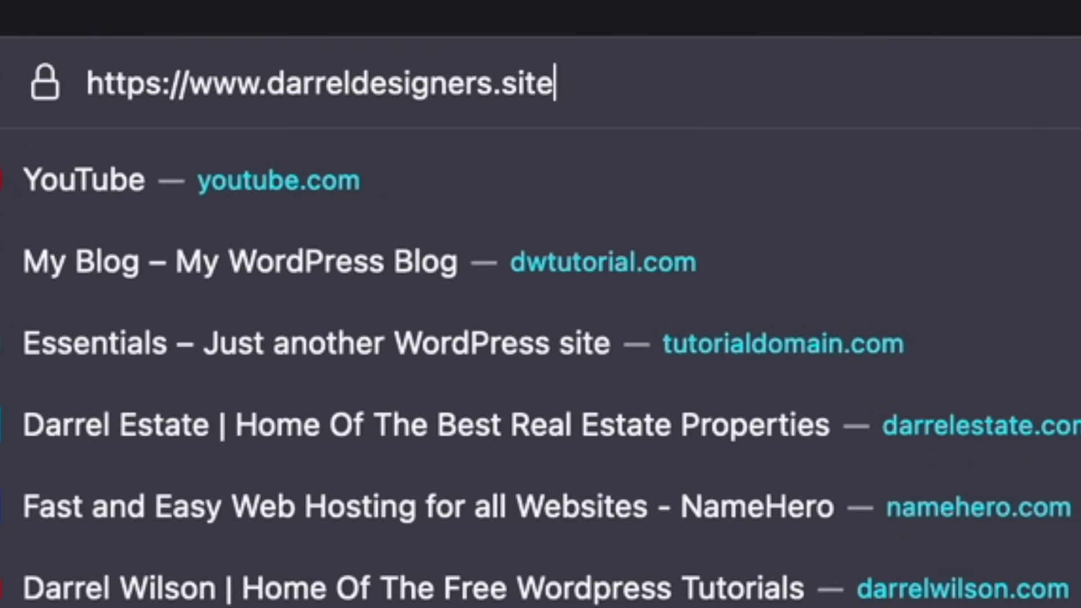
pyautogui.write('/wp')
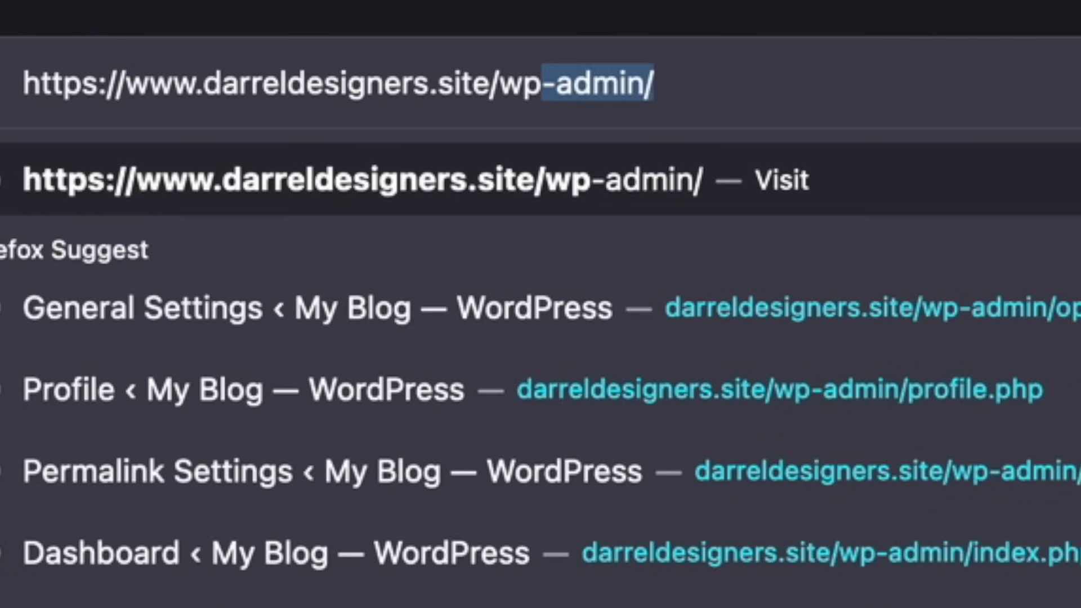
pyautogui.write('-admin/')
pyautogui.press('Return')
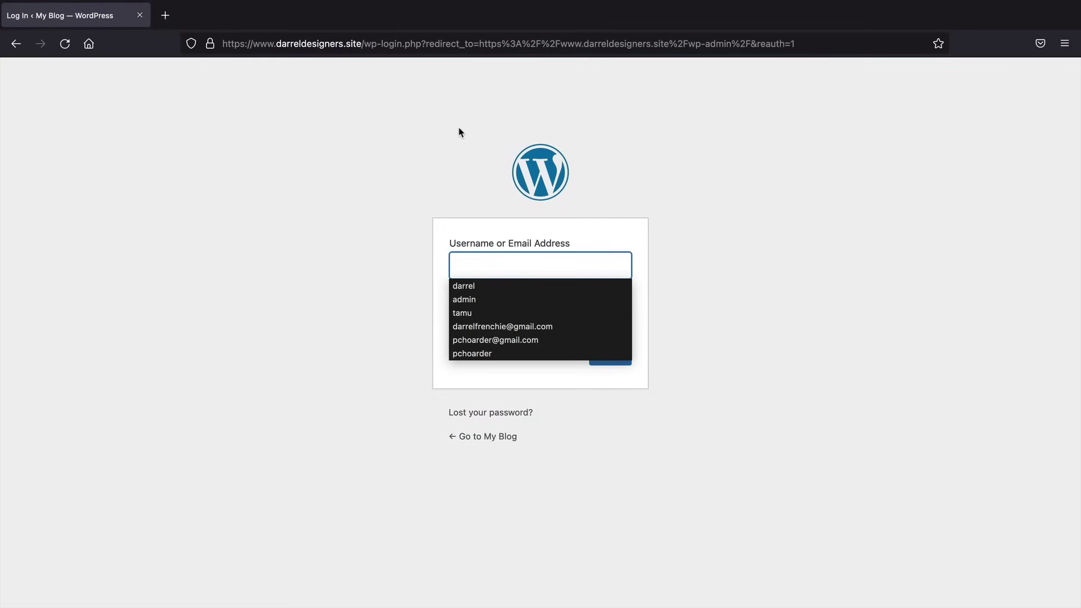
# Sign in with the administrator username and password, with Remember Me ticked
pyautogui.click(461, 132)
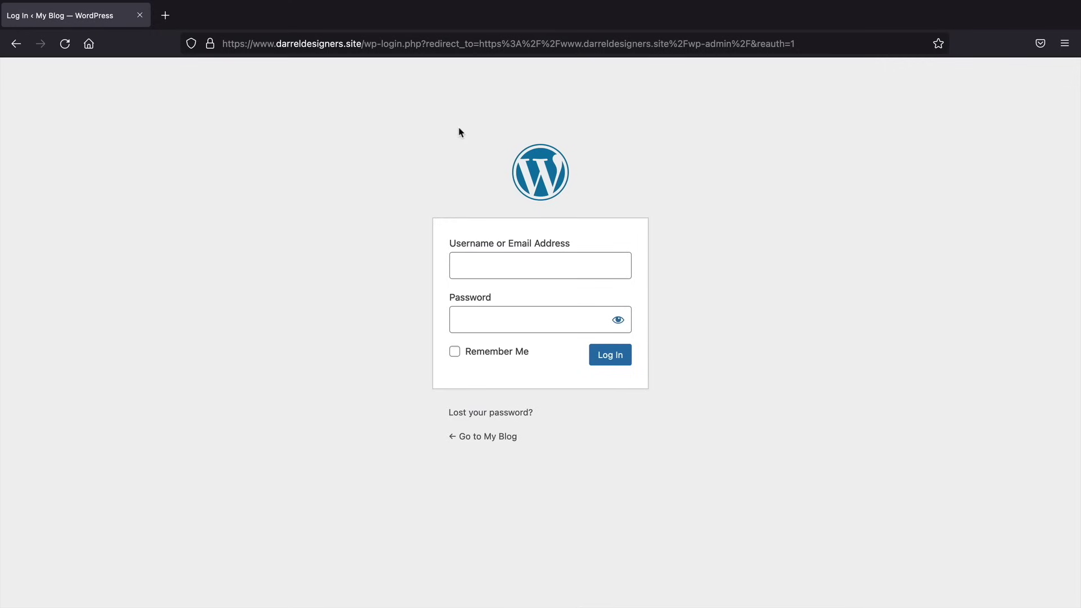
pyautogui.click(461, 273)
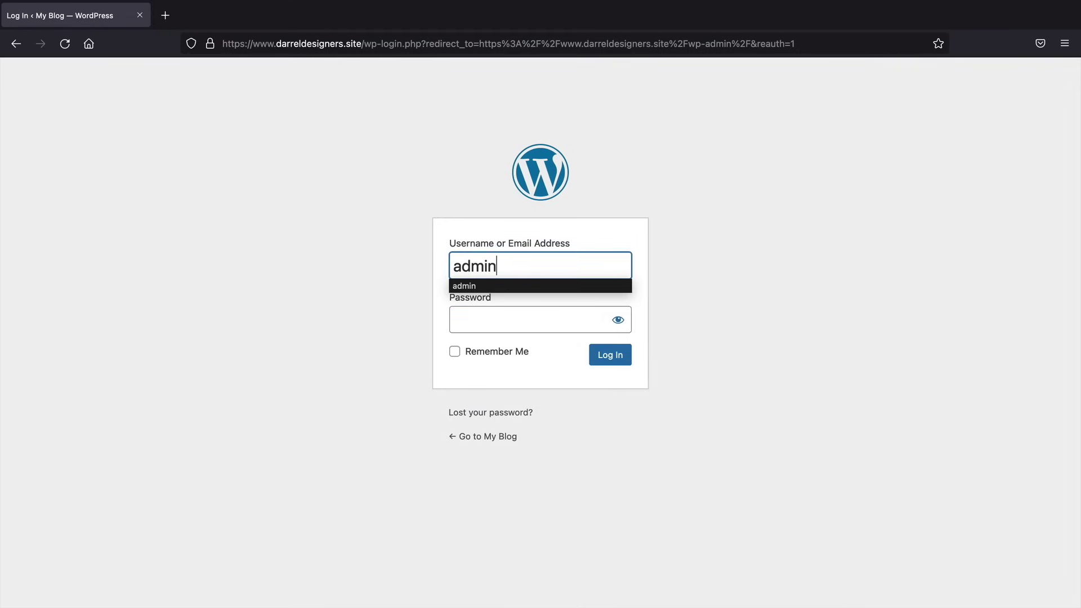
pyautogui.press('Tab')
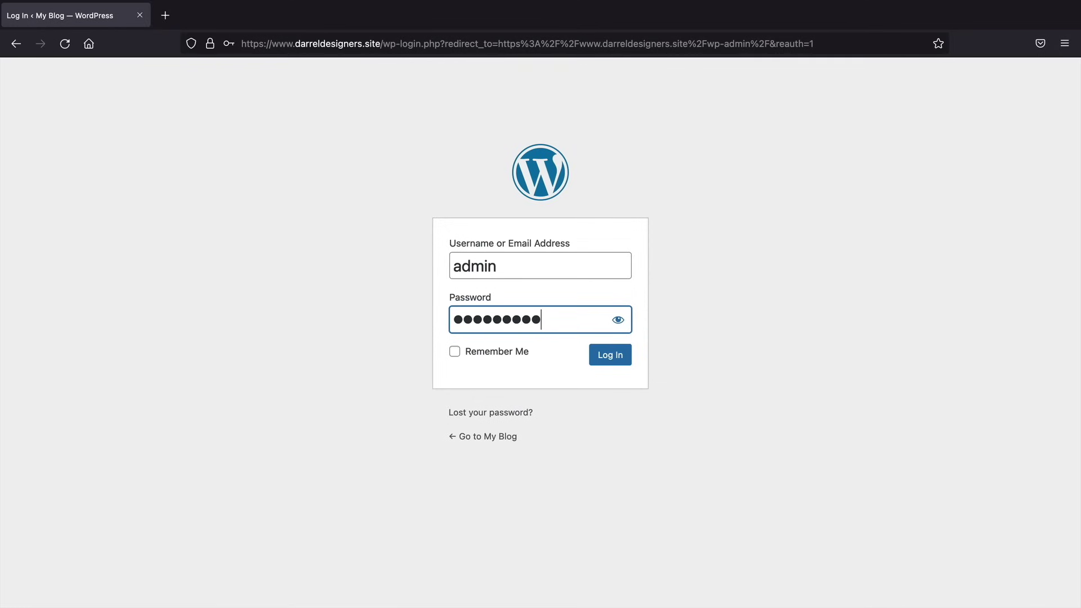
pyautogui.click(617, 320)
pyautogui.click(498, 352)
pyautogui.click(612, 359)
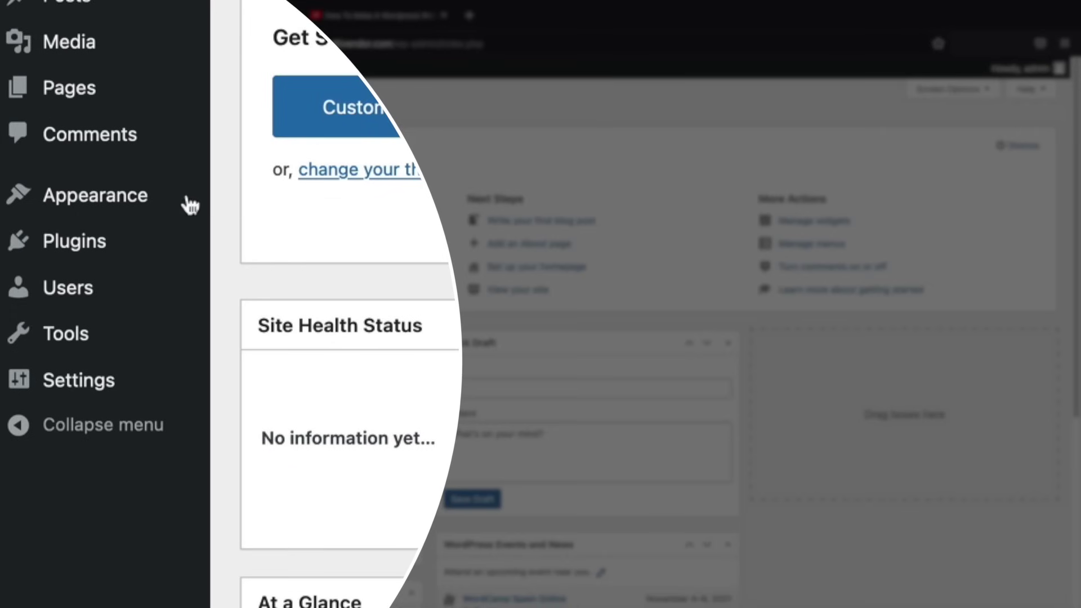
# Go to Appearance > Themes > Add New and browse the Popular themes grid
pyautogui.moveTo(117, 213)
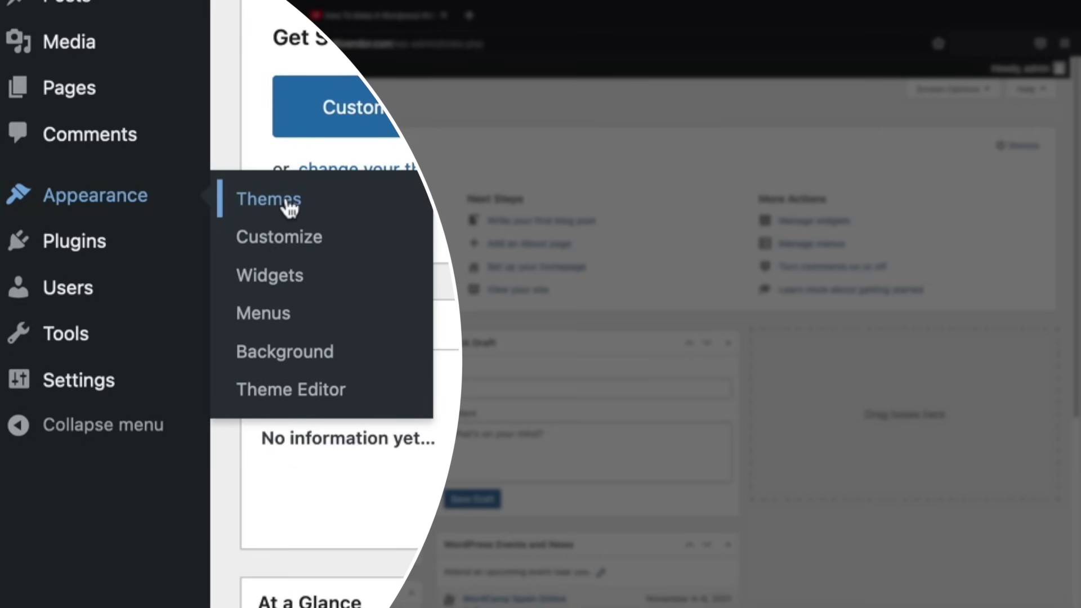
pyautogui.click(285, 203)
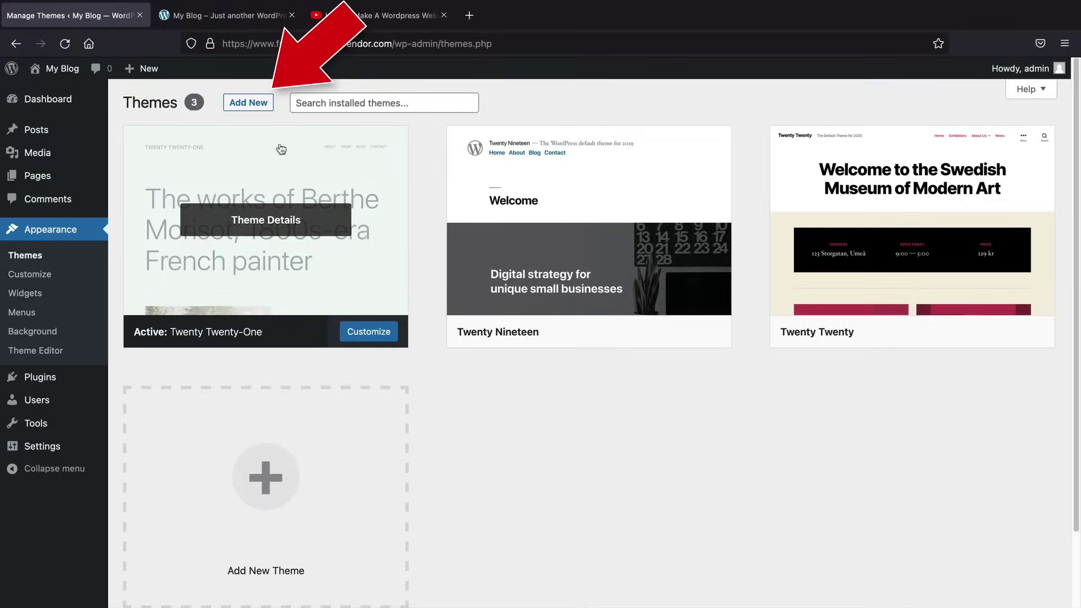
pyautogui.click(248, 102)
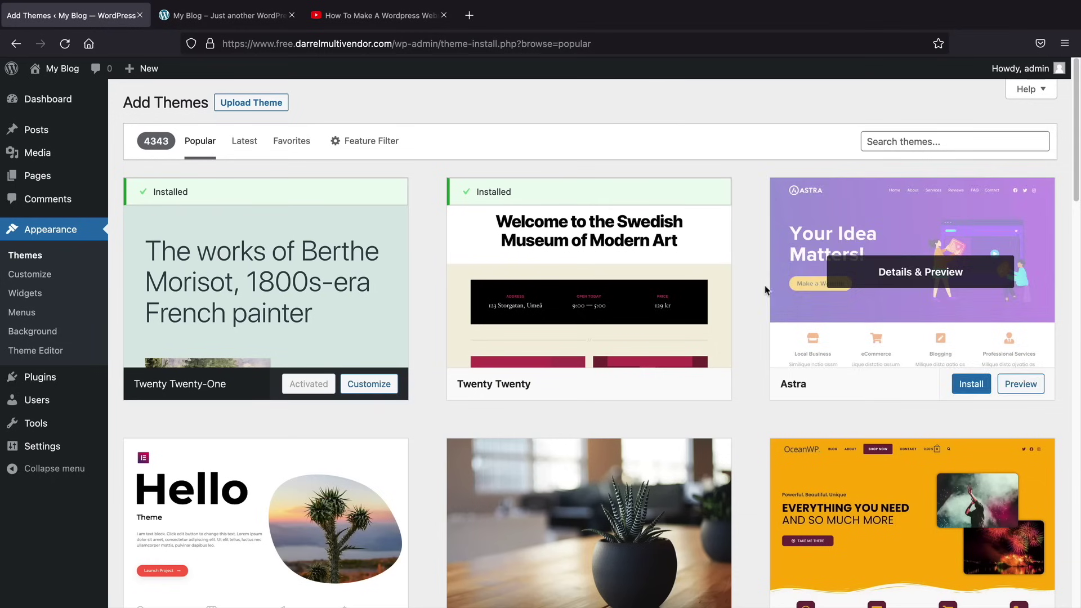
pyautogui.middleClick(750, 287)
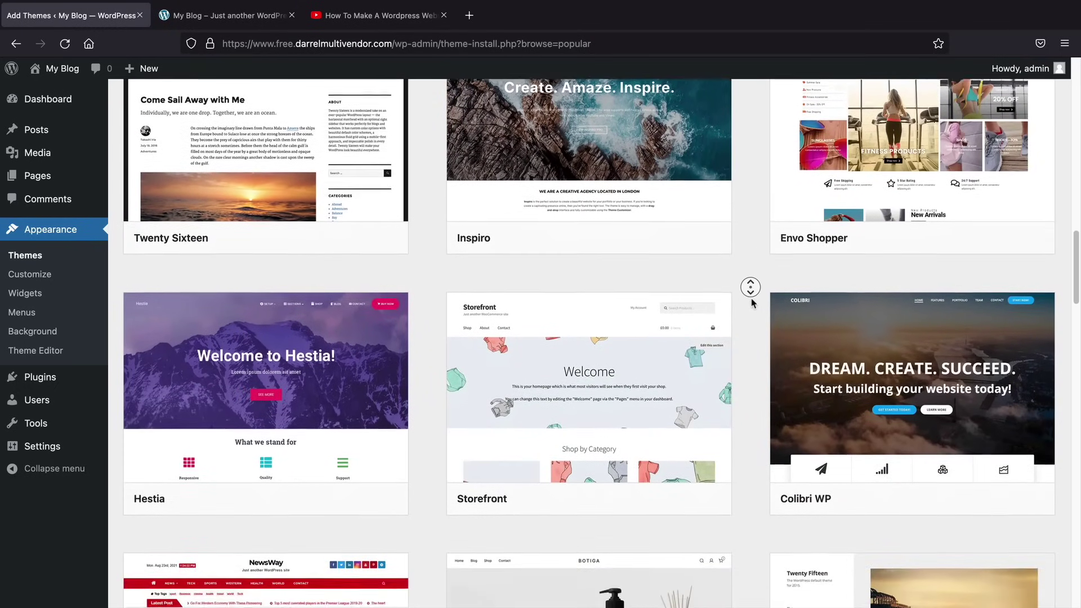
pyautogui.middleClick(751, 300)
pyautogui.middleClick(1064, 364)
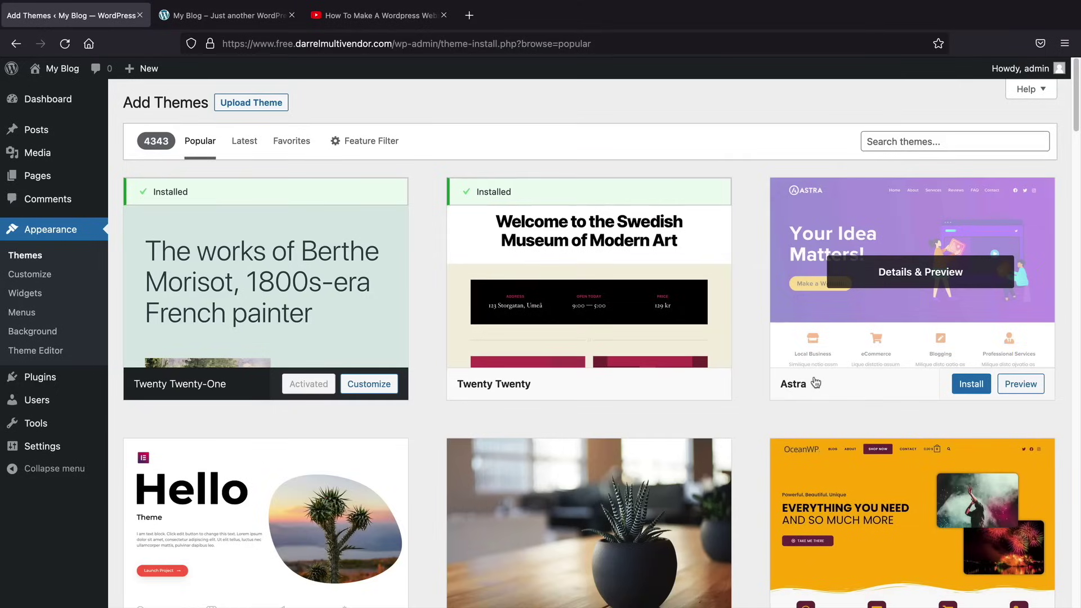
# Search themes for 'astra', then install and activate Astra from its preview
pyautogui.click(924, 141)
pyautogui.write('ast')
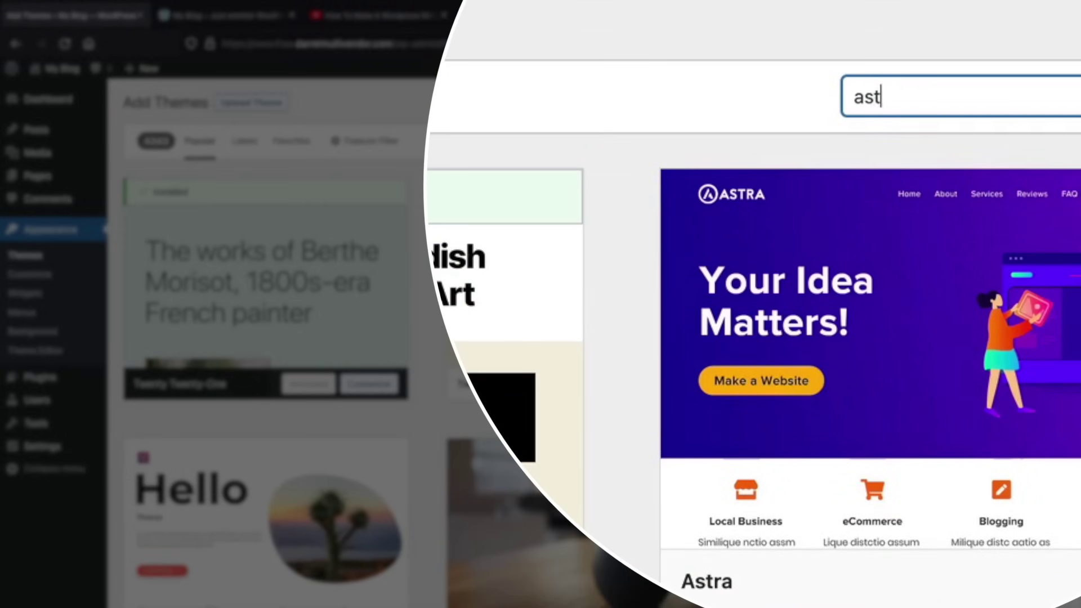
pyautogui.write('ra')
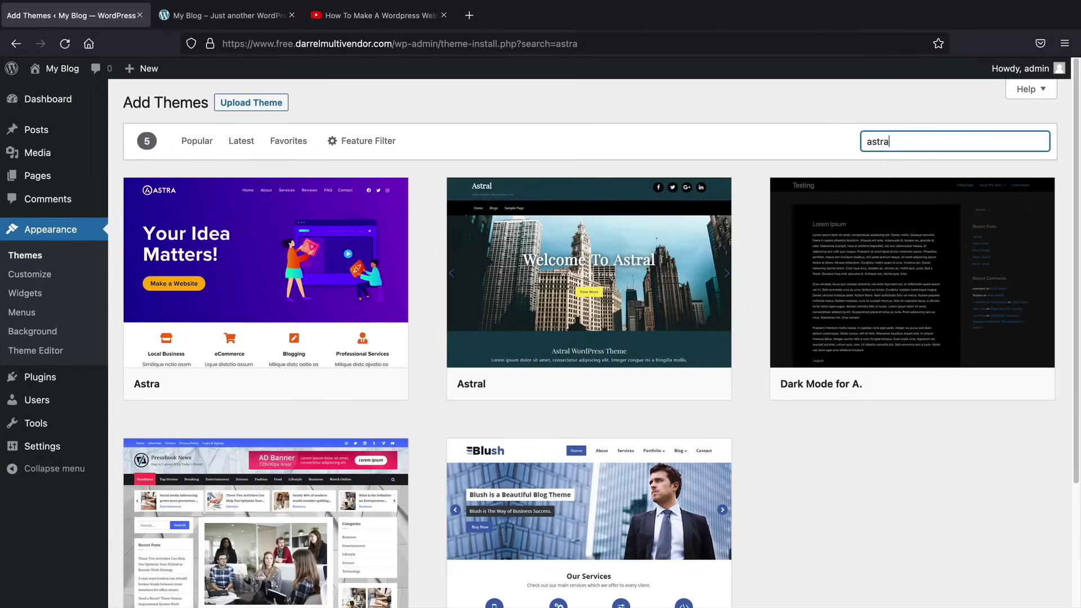
pyautogui.moveTo(269, 325)
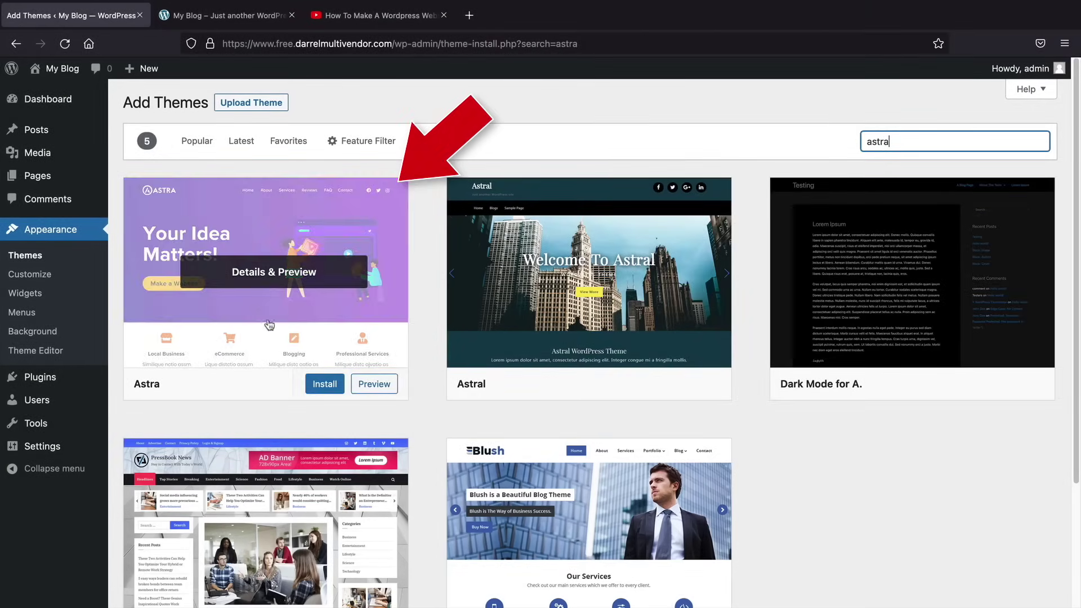
pyautogui.click(274, 279)
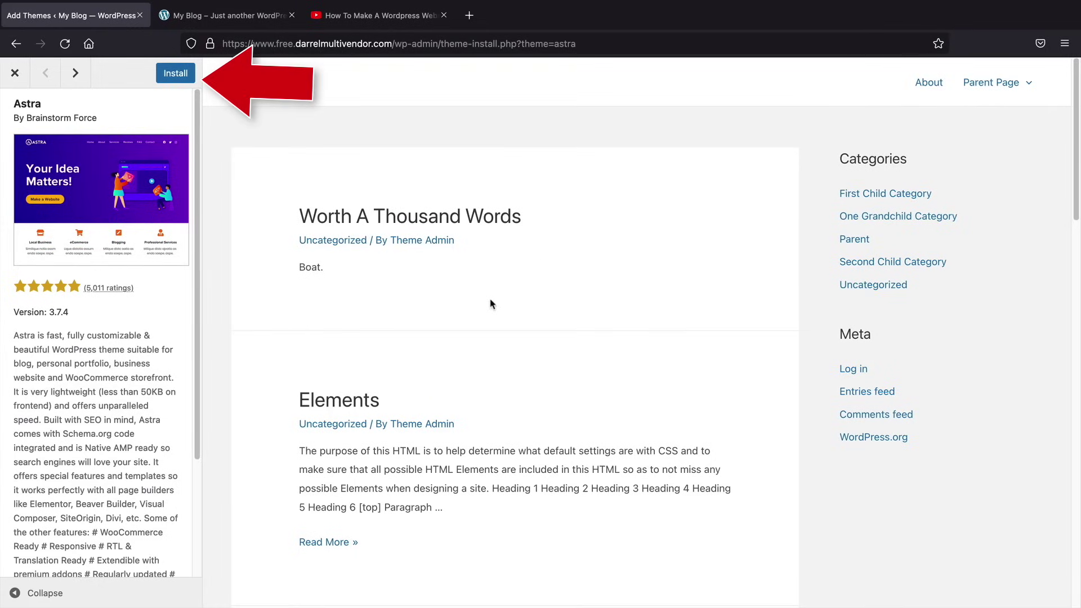
pyautogui.click(175, 74)
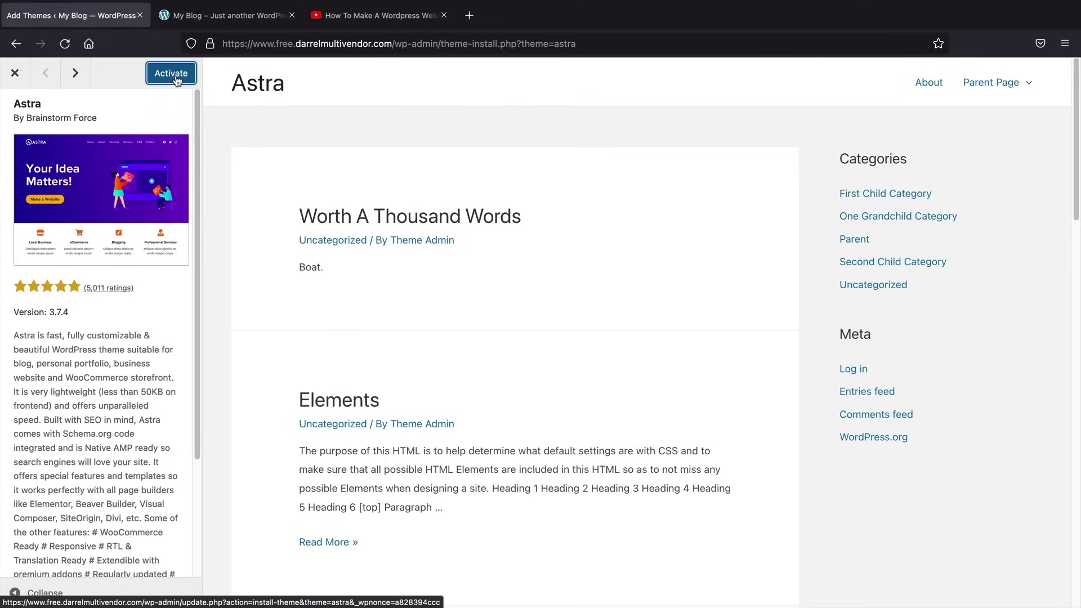
pyautogui.click(175, 74)
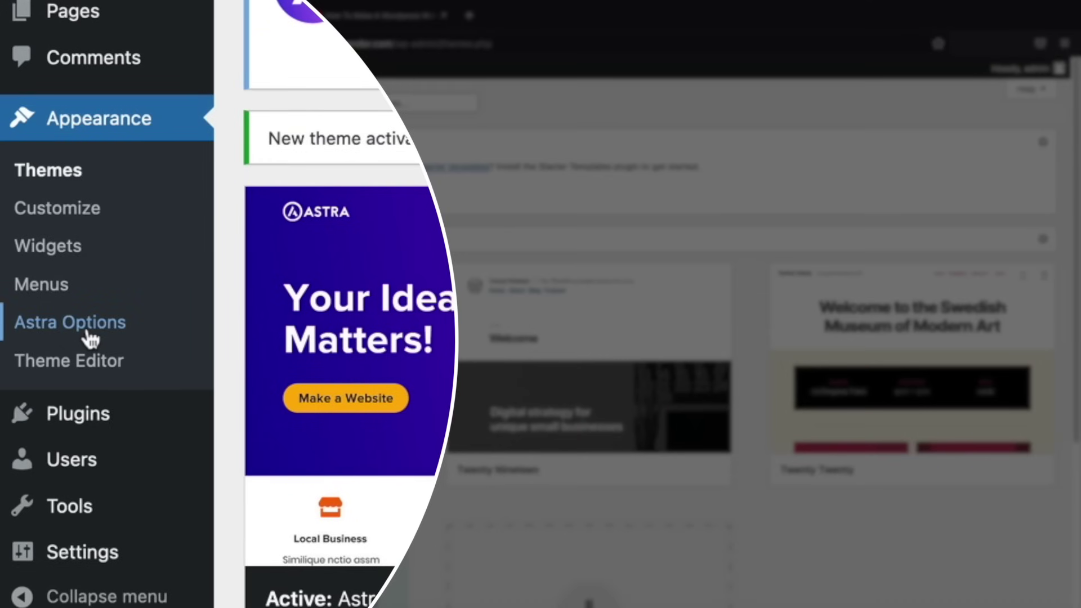
# From Astra options, install the Starter Templates plugin and choose Elementor as the page builder
pyautogui.click(90, 338)
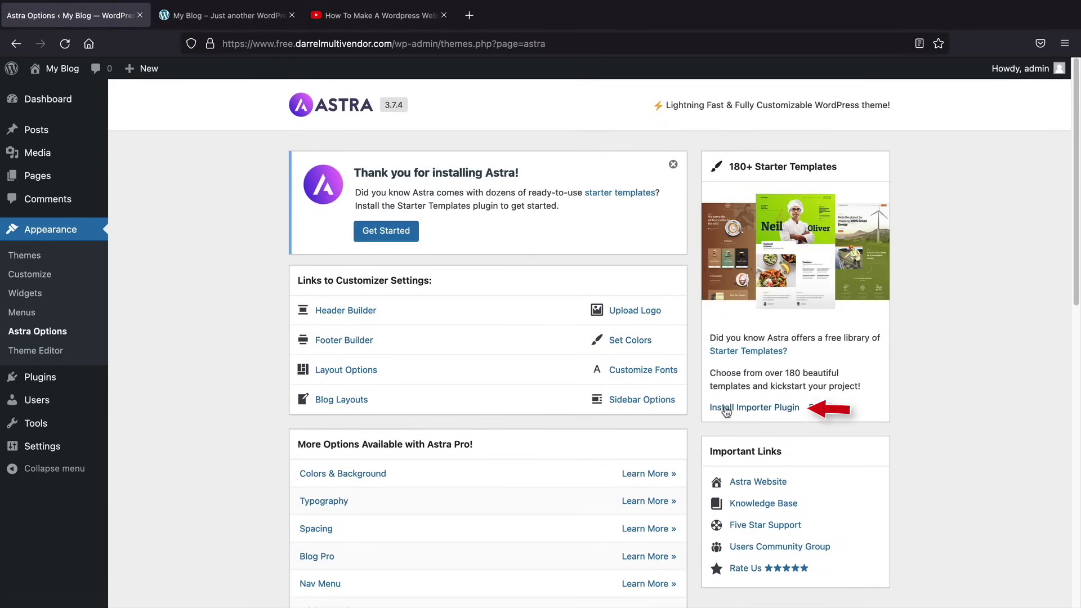
pyautogui.click(727, 410)
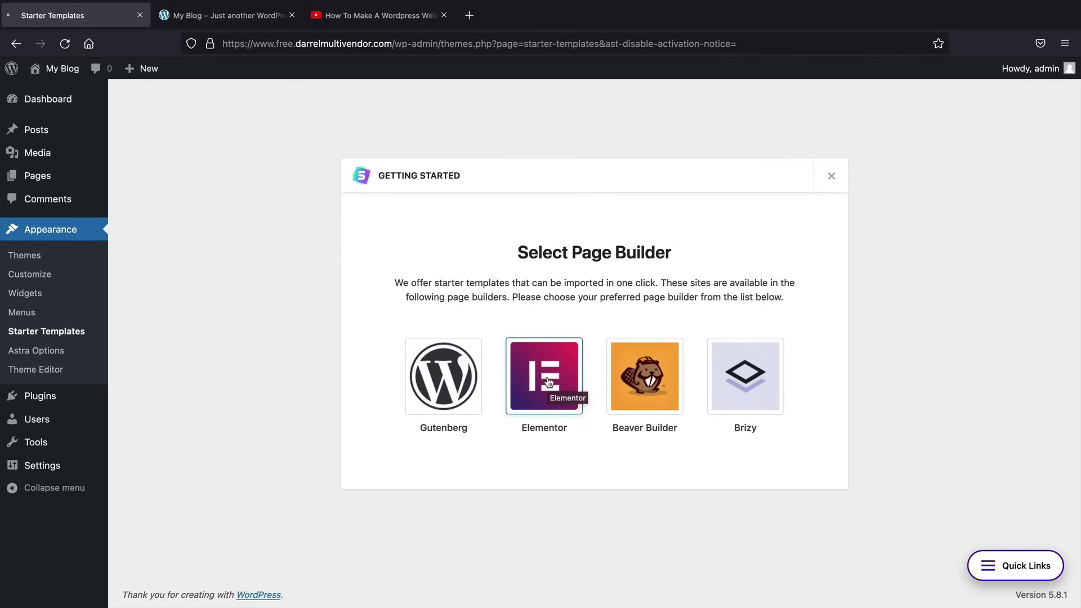
pyautogui.click(549, 383)
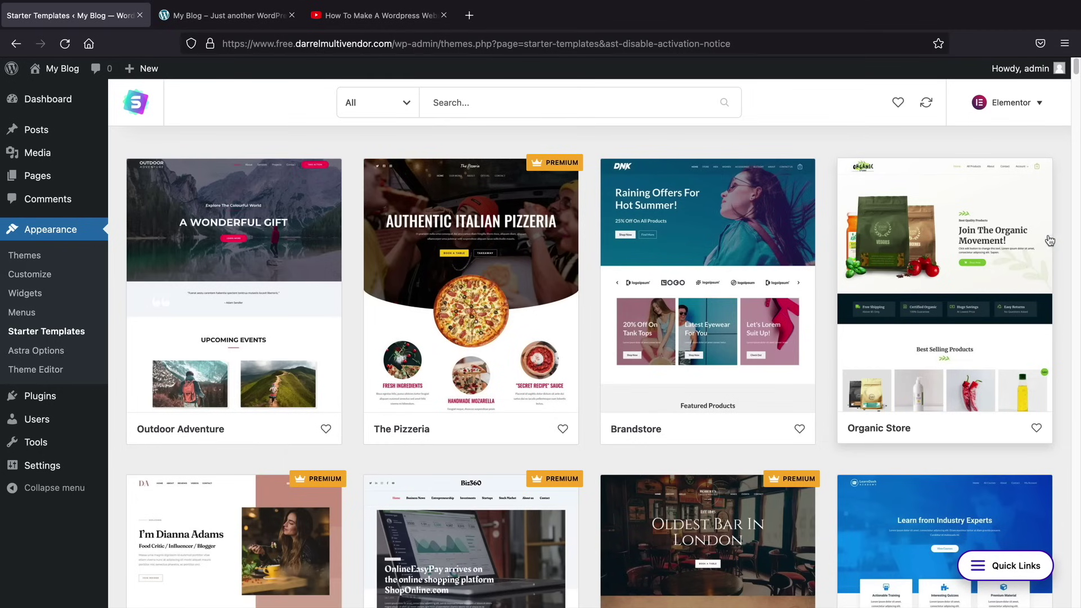
# Filter the templates to free eCommerce designs, browse them, and switch to the My Blog tab
pyautogui.click(407, 105)
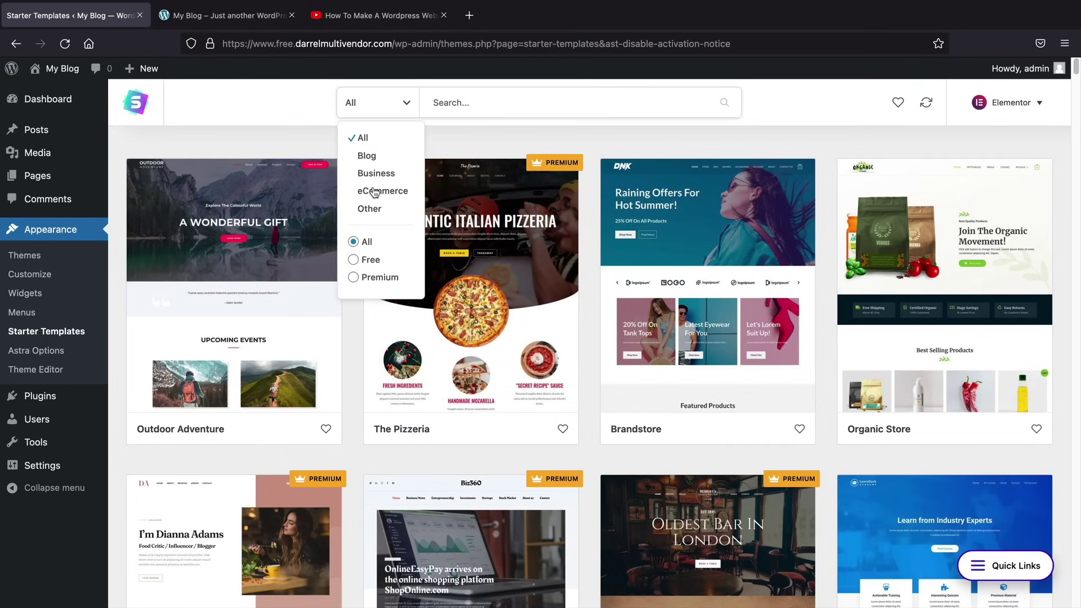
pyautogui.click(375, 192)
pyautogui.click(406, 105)
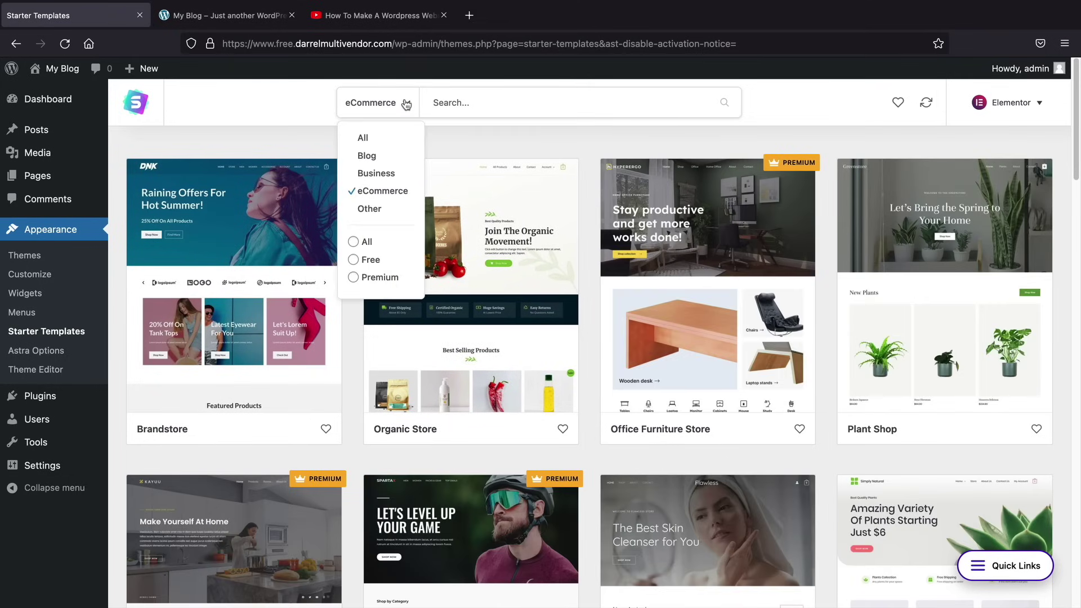
pyautogui.click(353, 260)
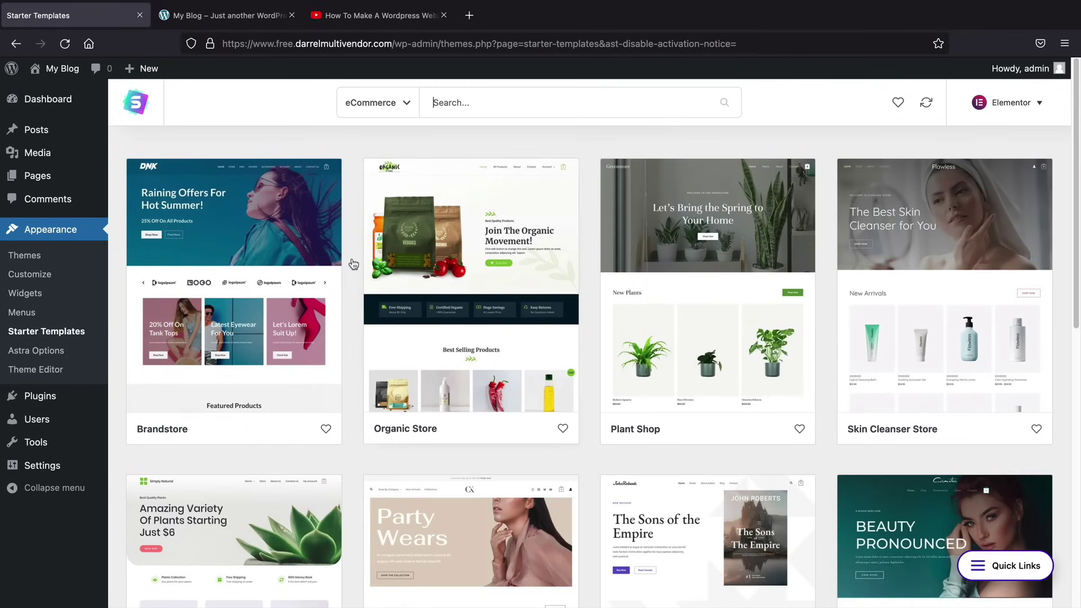
pyautogui.scroll(-2, 1058, 268)
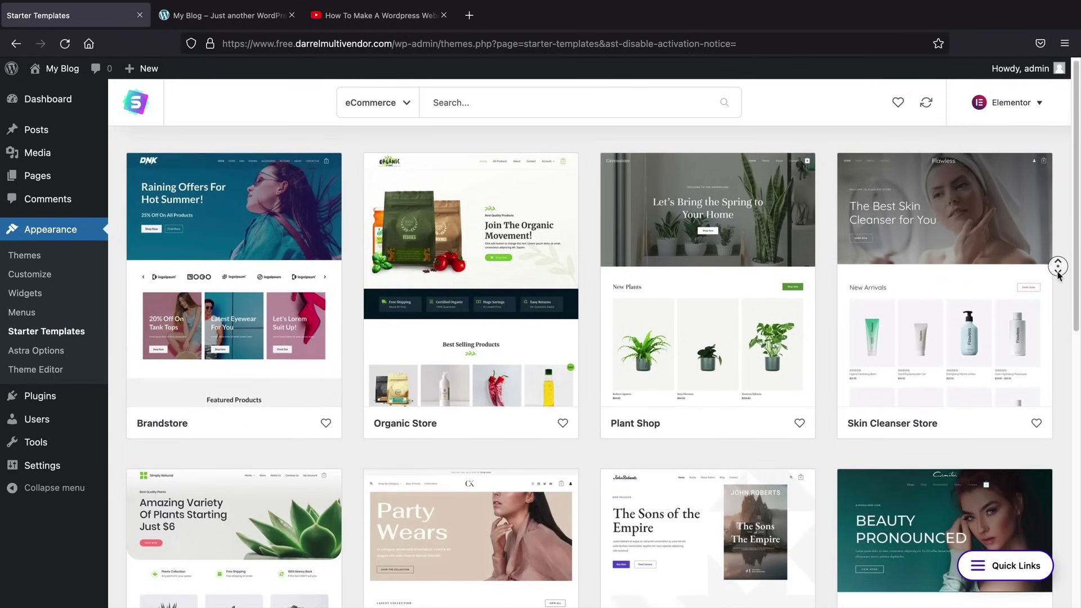
pyautogui.scroll(-4, 1058, 282)
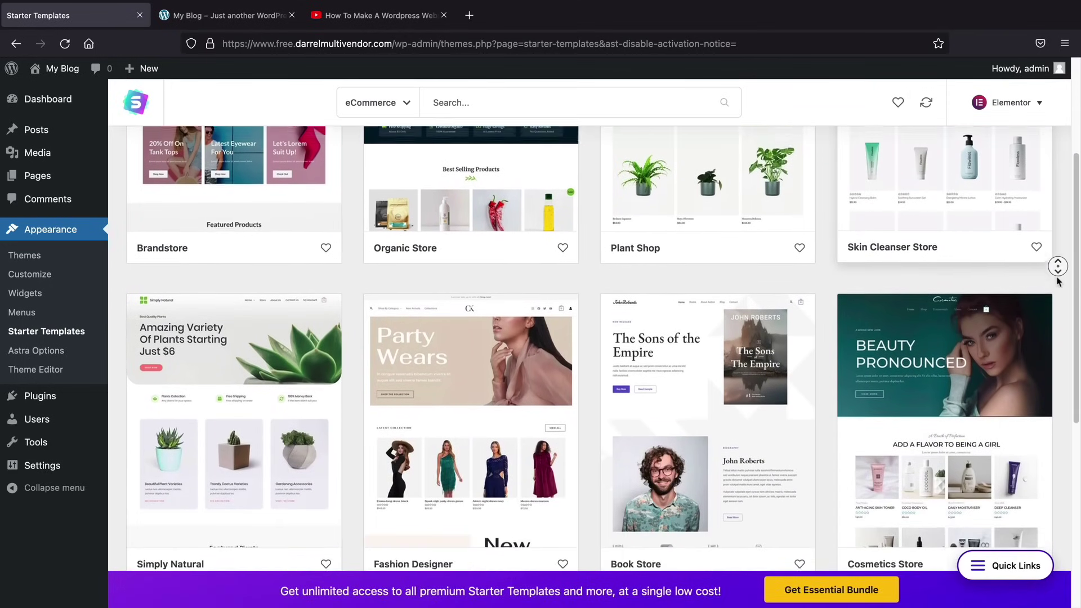
pyautogui.scroll(-1, 1058, 282)
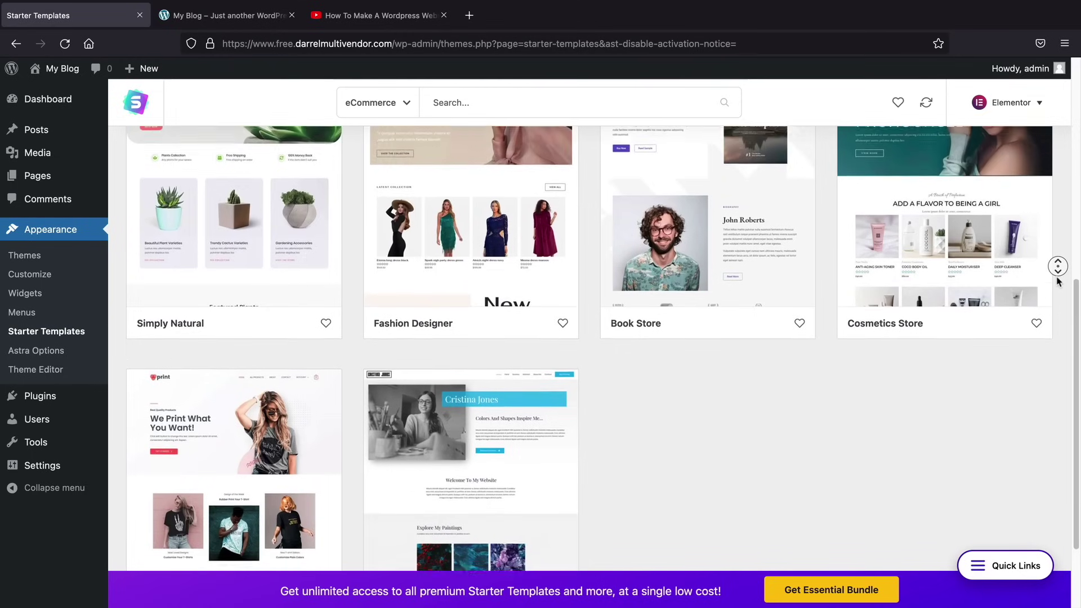
pyautogui.scroll(7, 1066, 295)
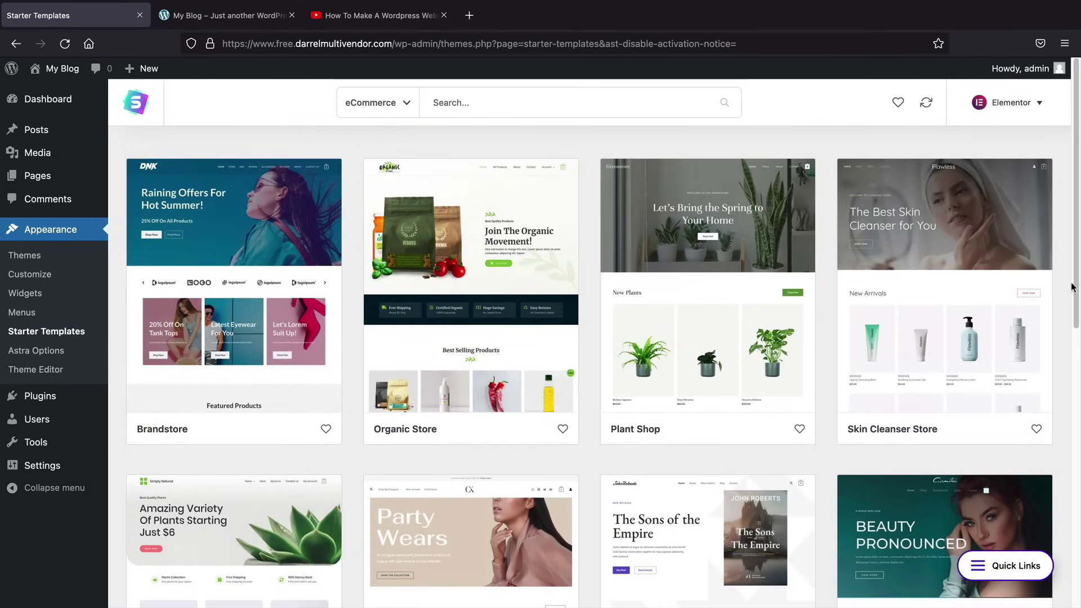
pyautogui.click(208, 21)
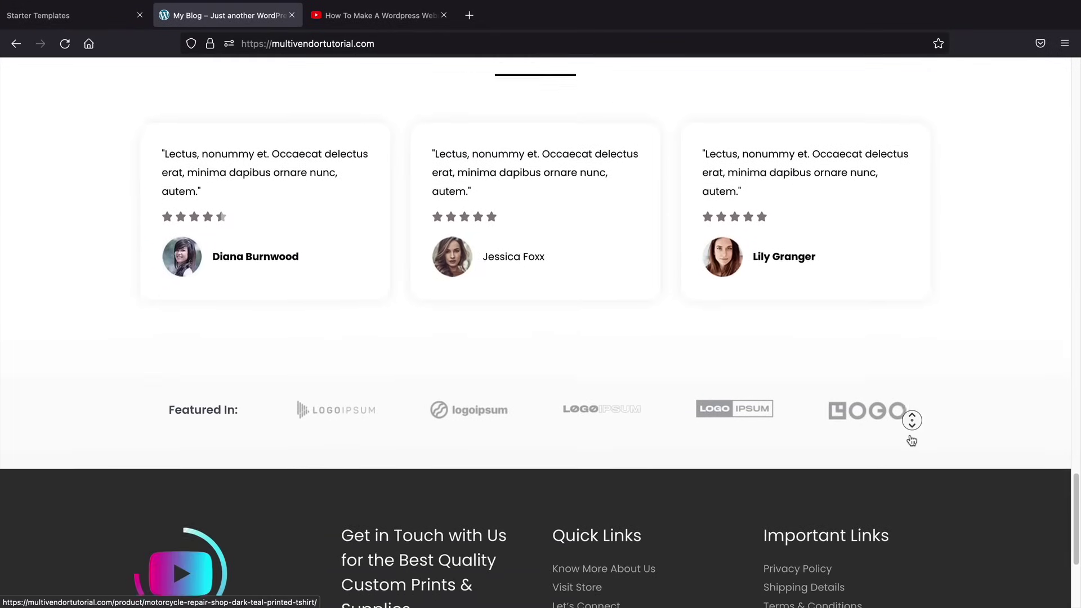
# Look over the storefront to its footer, jump back to the top, and return to Starter Templates
pyautogui.click(918, 443)
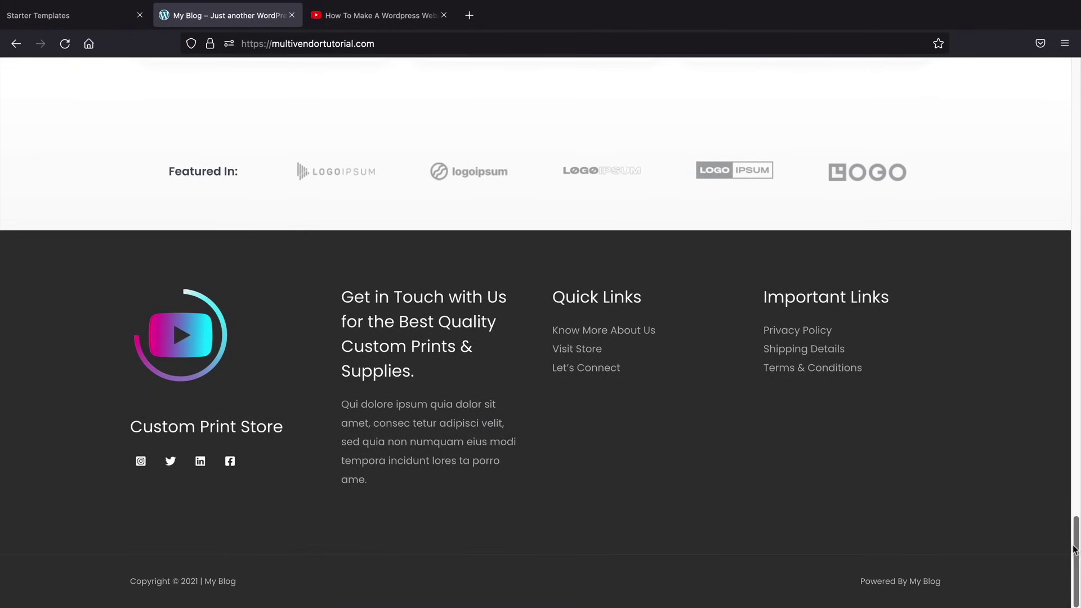
pyautogui.press('Home')
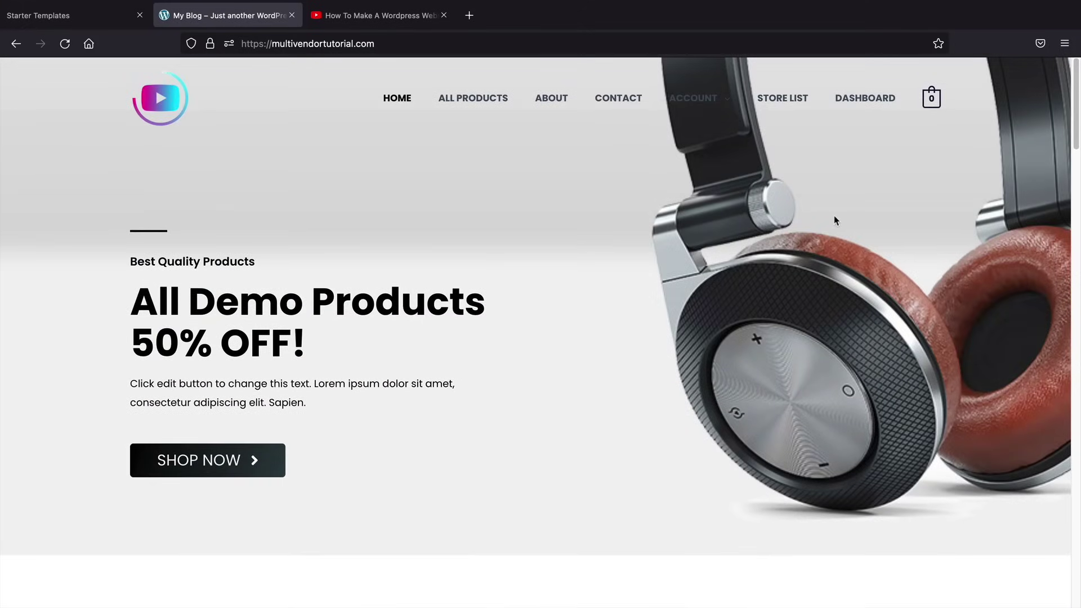
pyautogui.click(114, 17)
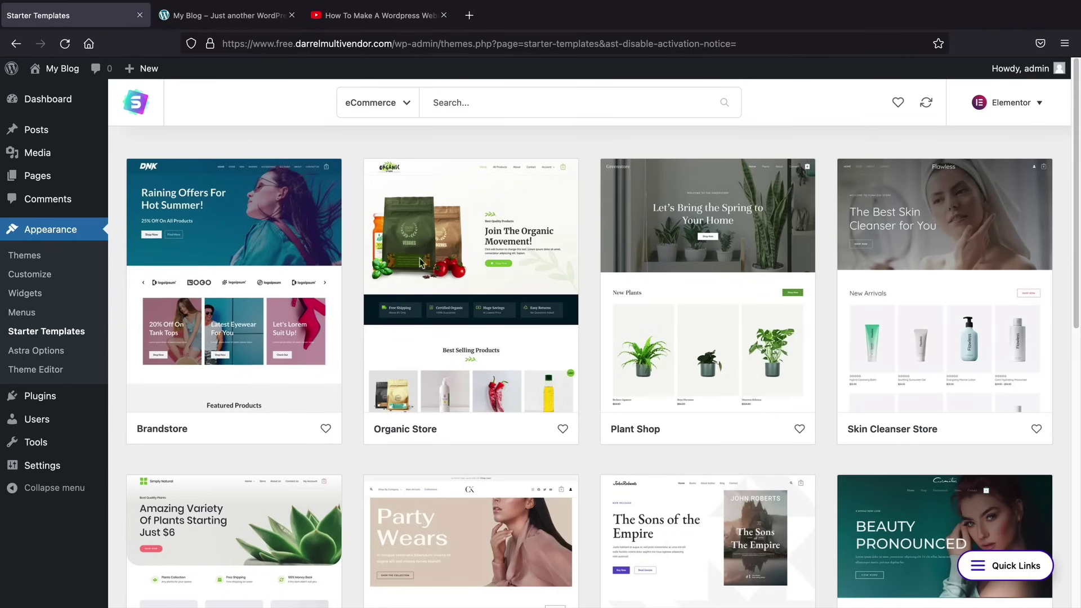
# Switch the filter to premium eCommerce templates and scroll through them
pyautogui.click(401, 105)
pyautogui.click(359, 280)
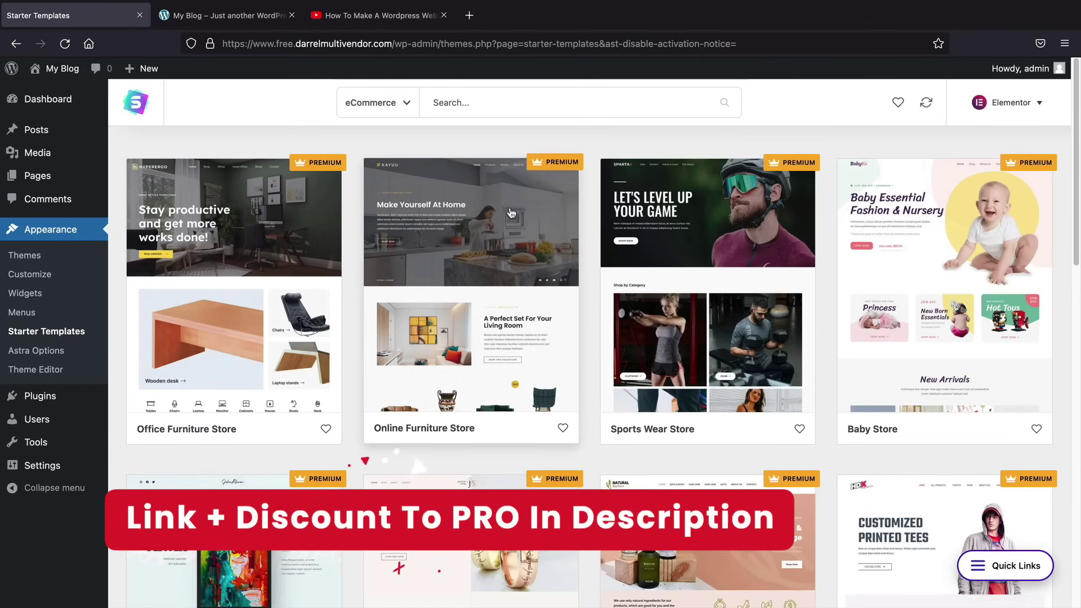
pyautogui.scroll(-2, 633, 367)
pyautogui.scroll(-12, 632, 367)
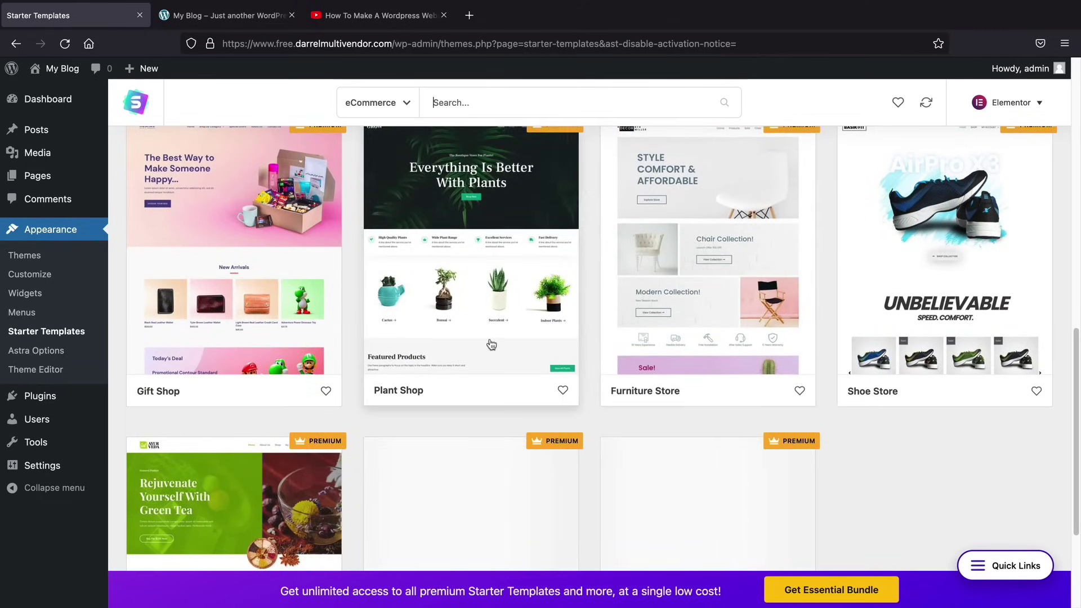
pyautogui.scroll(-3, 488, 354)
pyautogui.scroll(12, 594, 387)
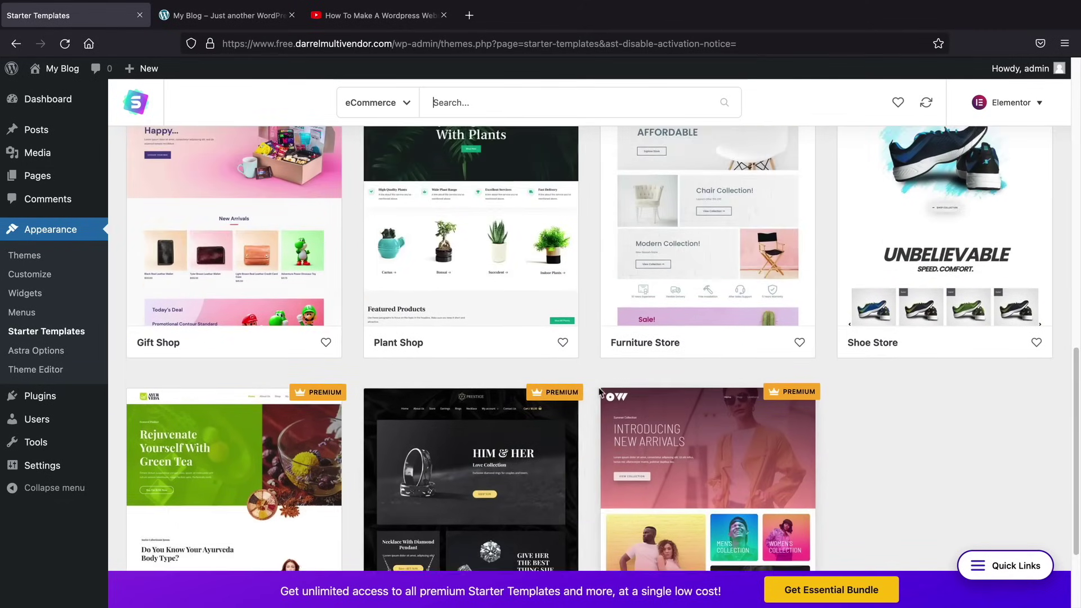
pyautogui.scroll(3, 599, 387)
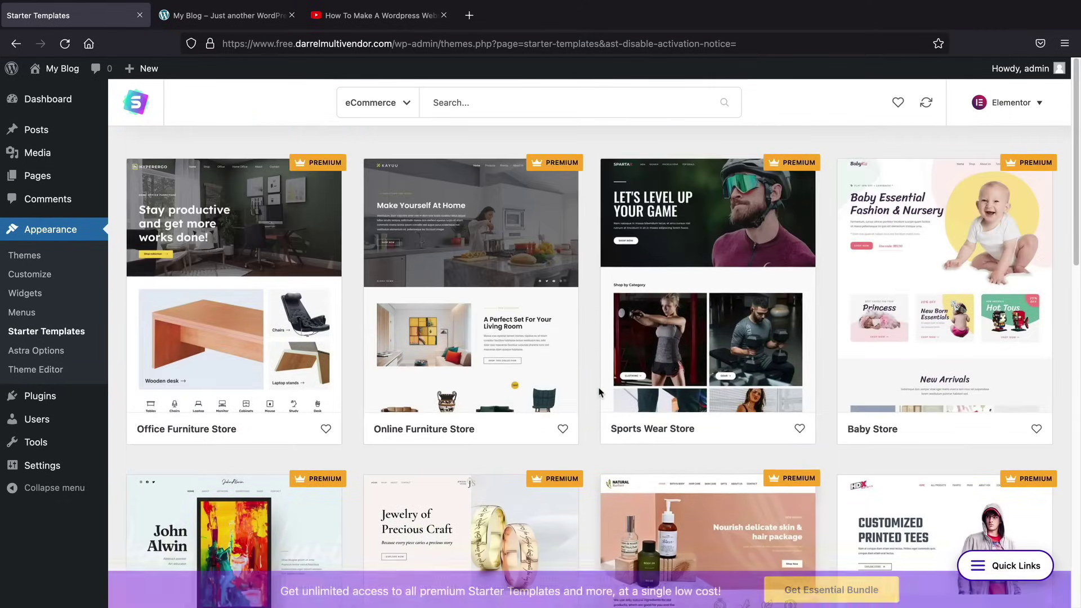
# Return to free templates and open the Custom Printing template details
pyautogui.click(403, 103)
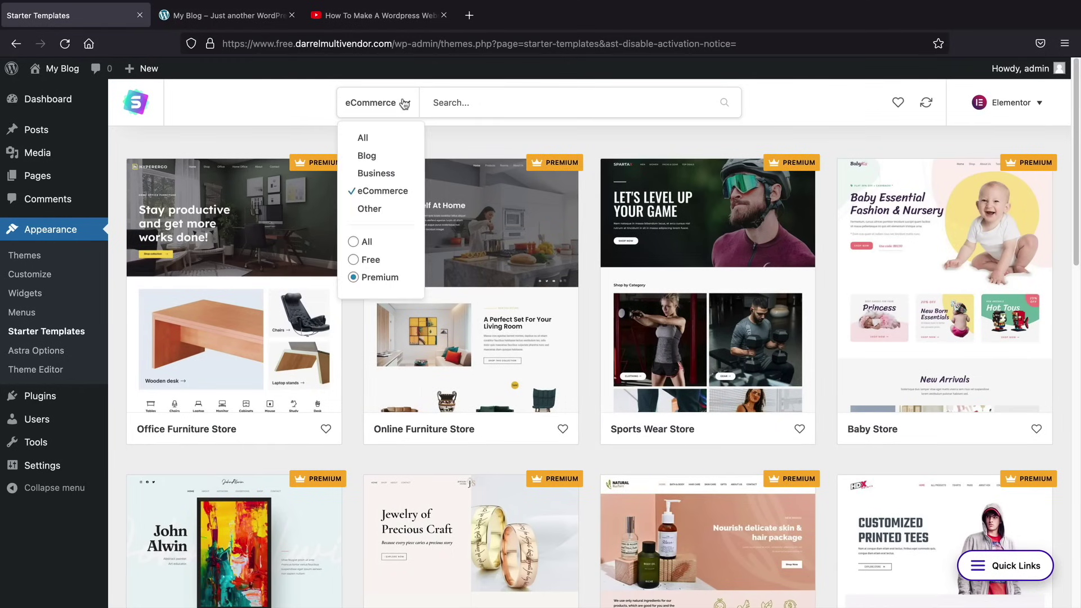
pyautogui.click(352, 262)
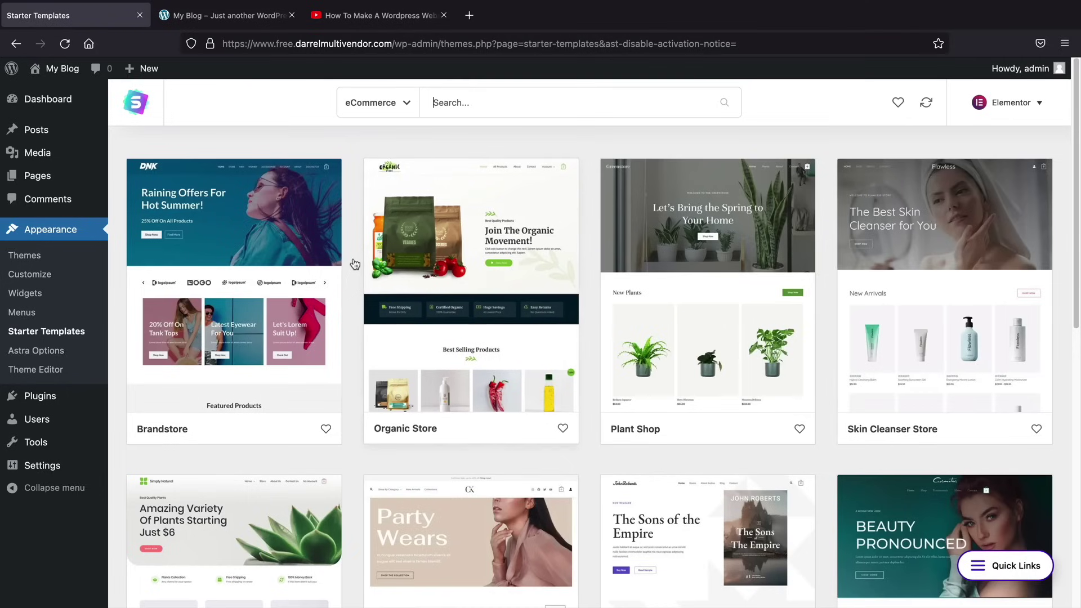
pyautogui.scroll(-8, 344, 304)
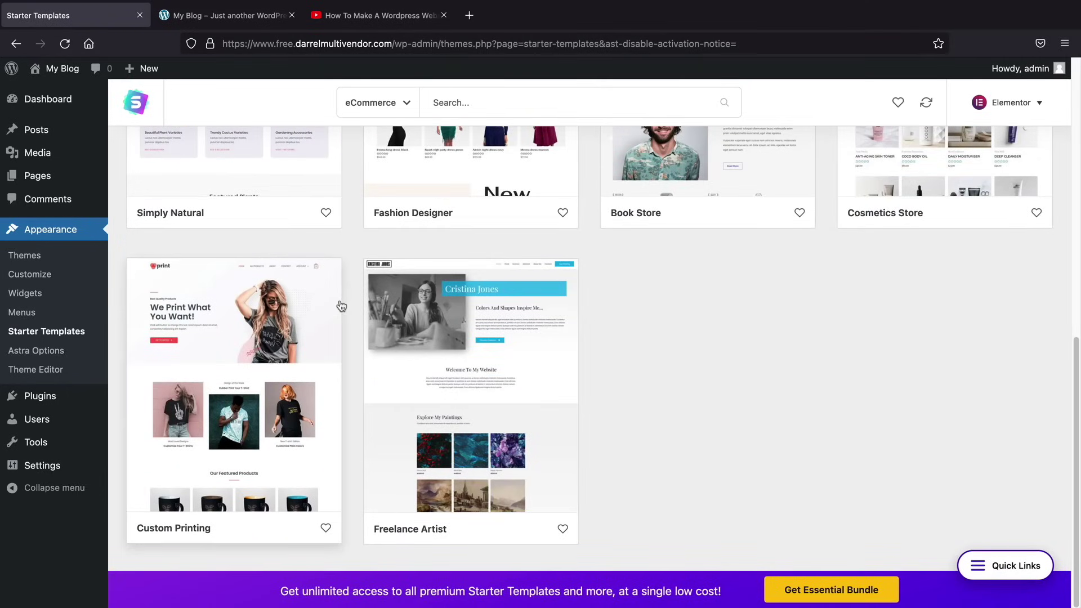
pyautogui.click(204, 416)
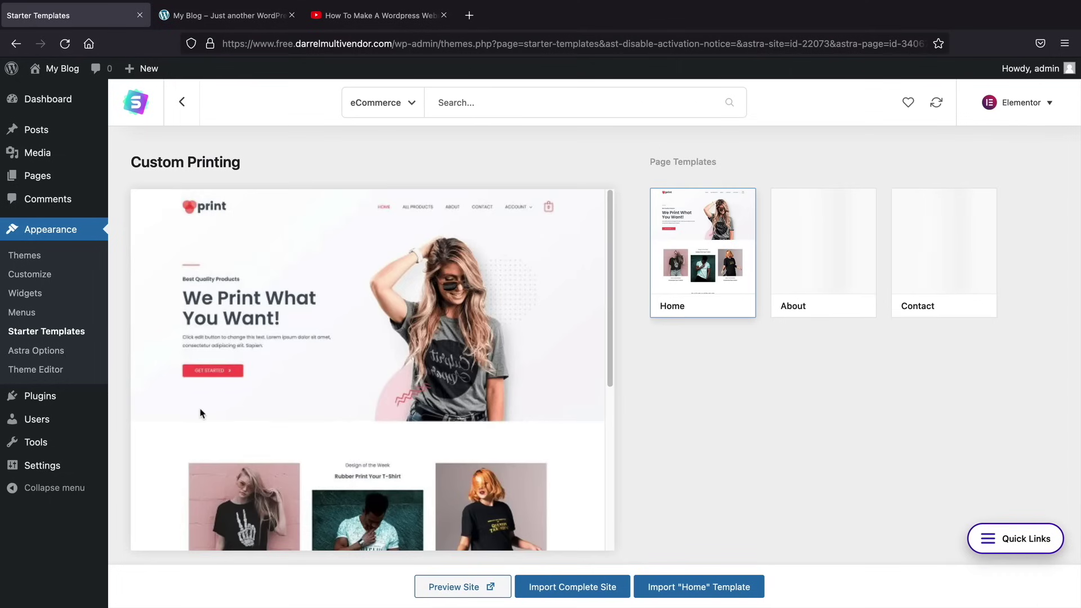
# Import the complete Custom Printing site as an Intermediate WordPress user, skip the details step, and view the result
pyautogui.scroll(-2, 321, 402)
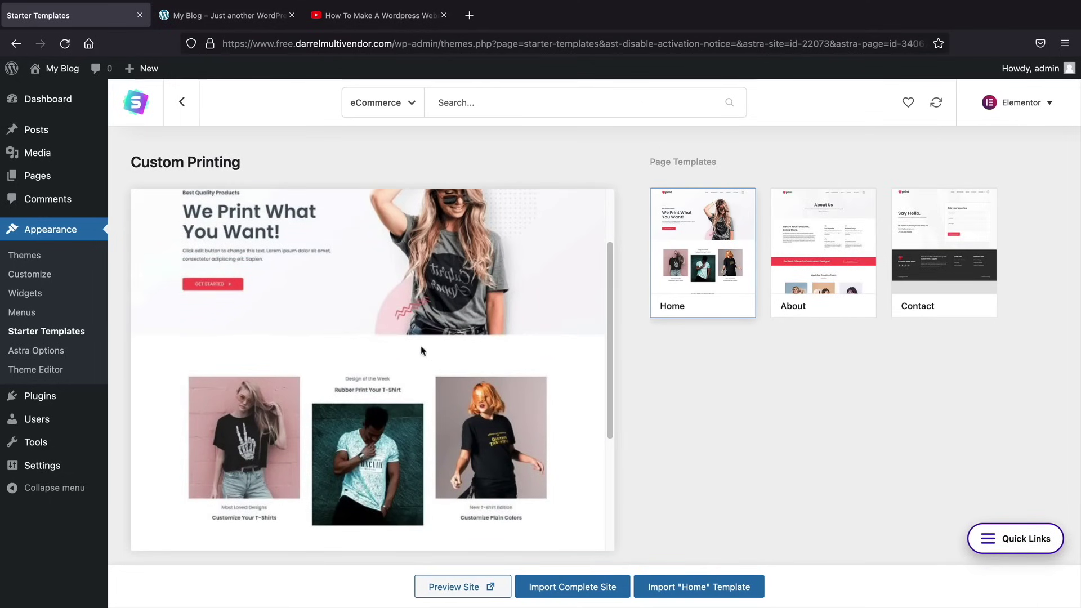
pyautogui.click(575, 595)
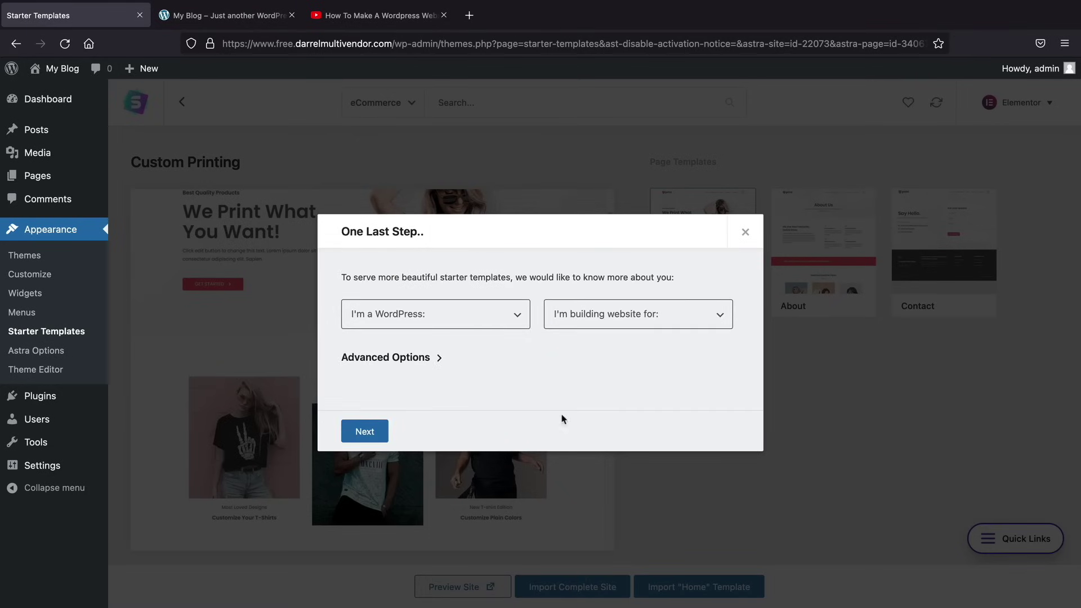
pyautogui.click(440, 322)
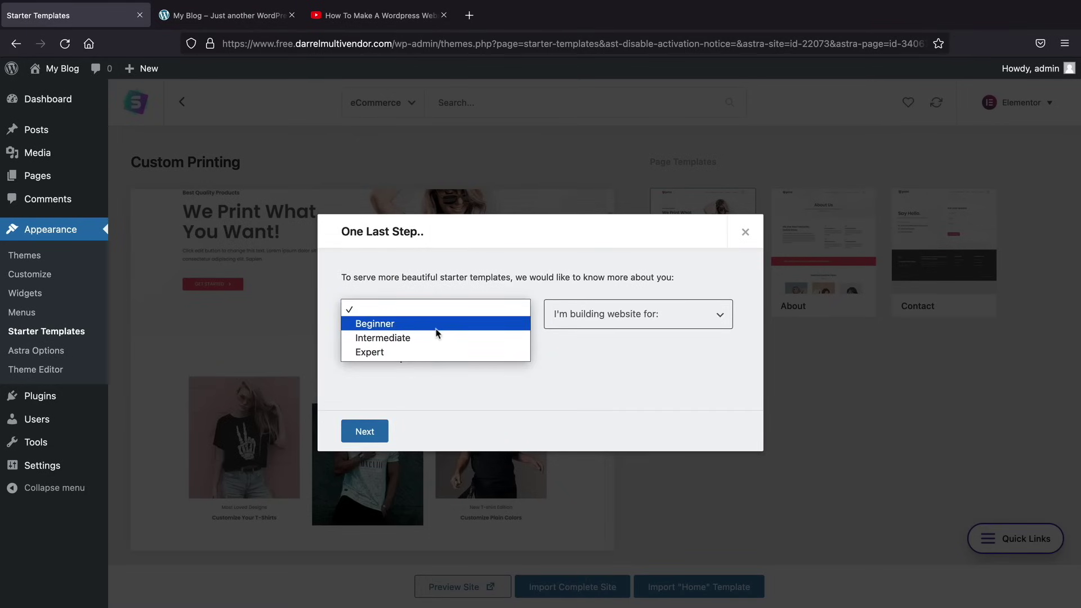
pyautogui.click(439, 339)
pyautogui.click(599, 315)
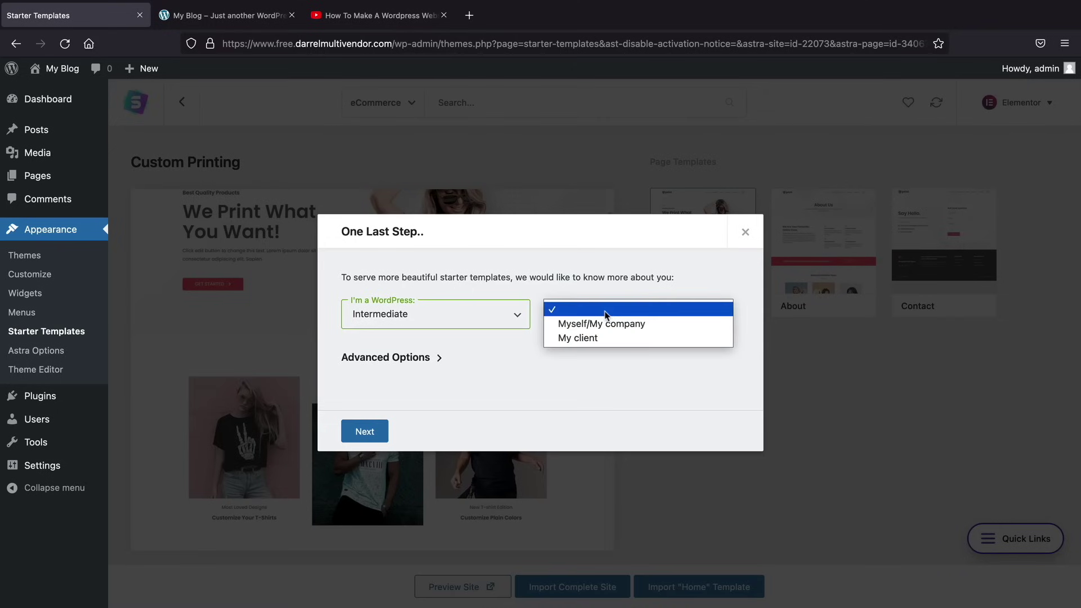
pyautogui.click(386, 426)
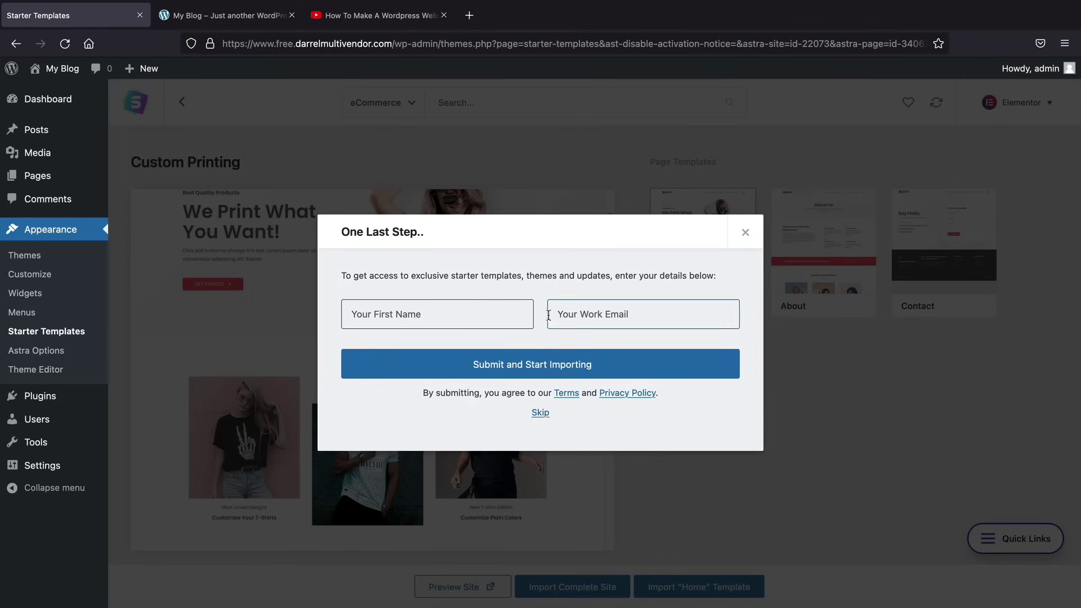
pyautogui.click(540, 413)
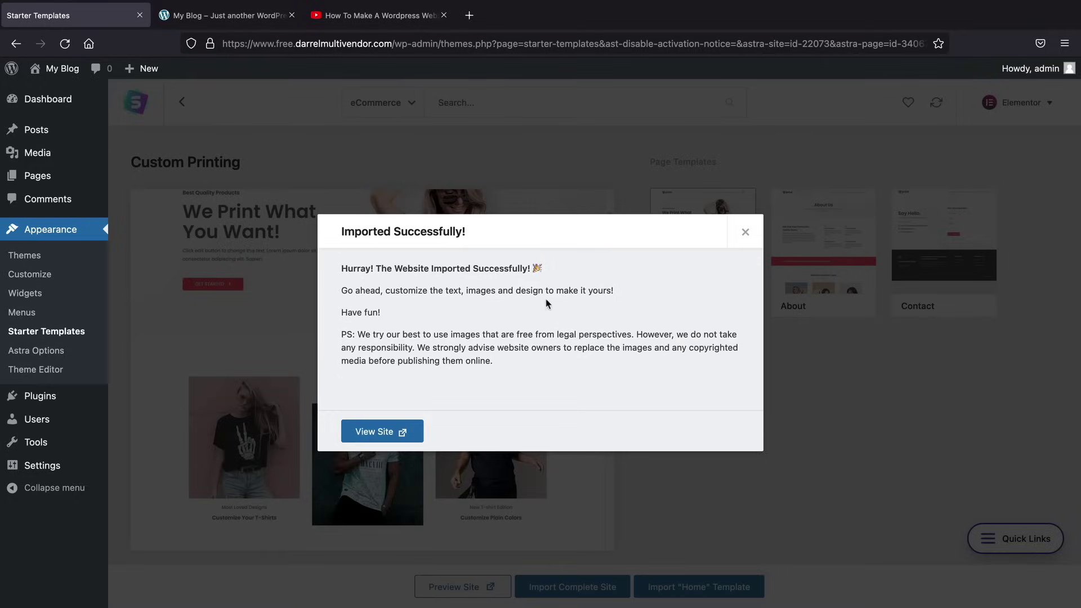
pyautogui.click(384, 433)
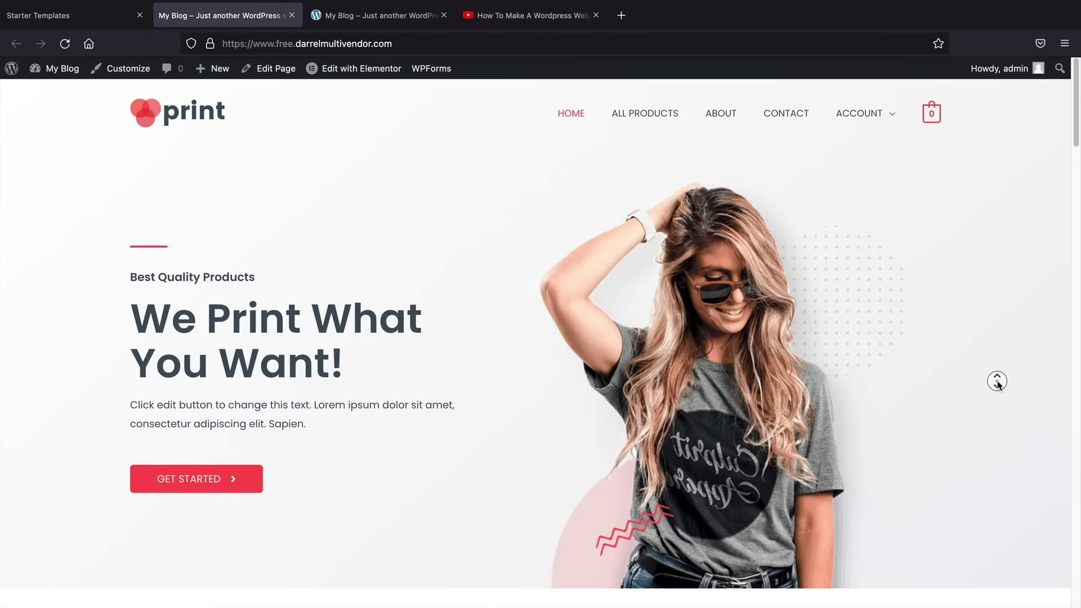
# Scroll down through the newly imported front page and return to the top
pyautogui.scroll(-7, 997, 383)
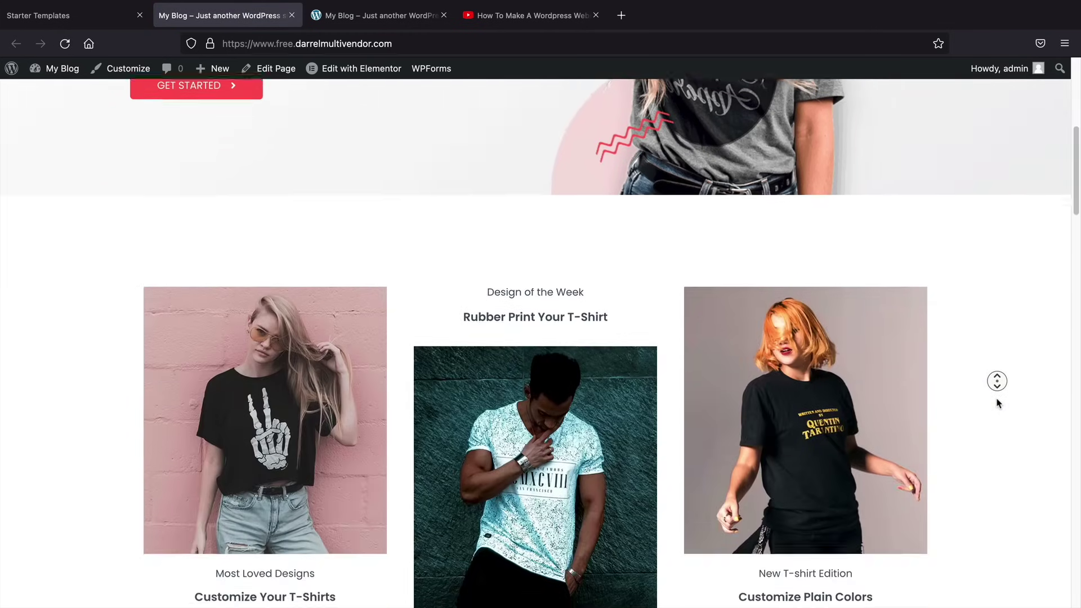
pyautogui.scroll(-10, 998, 383)
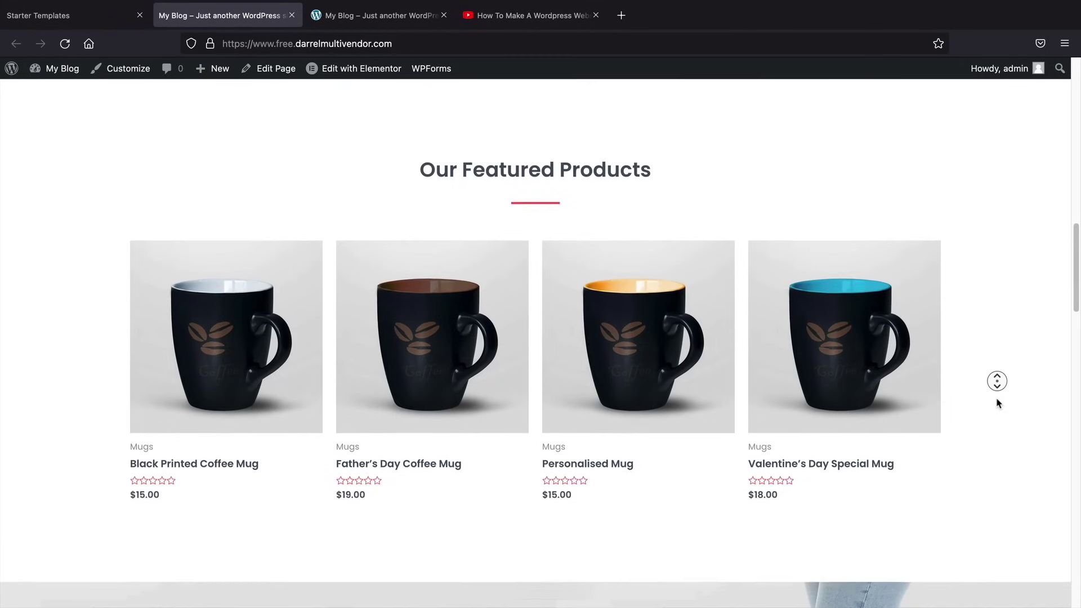
pyautogui.scroll(-10, 997, 383)
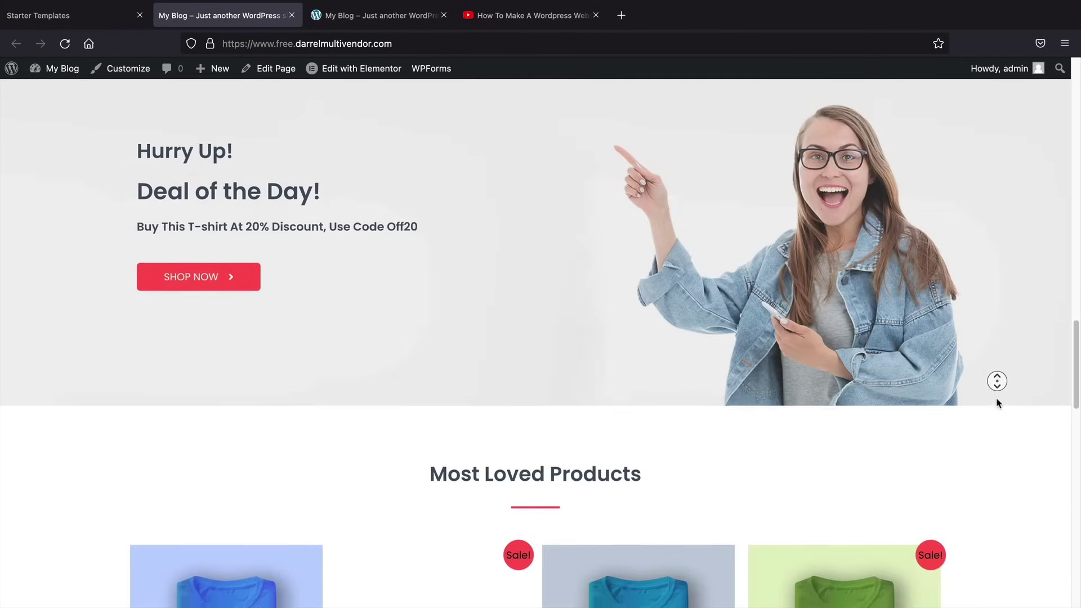
pyautogui.scroll(-10, 997, 383)
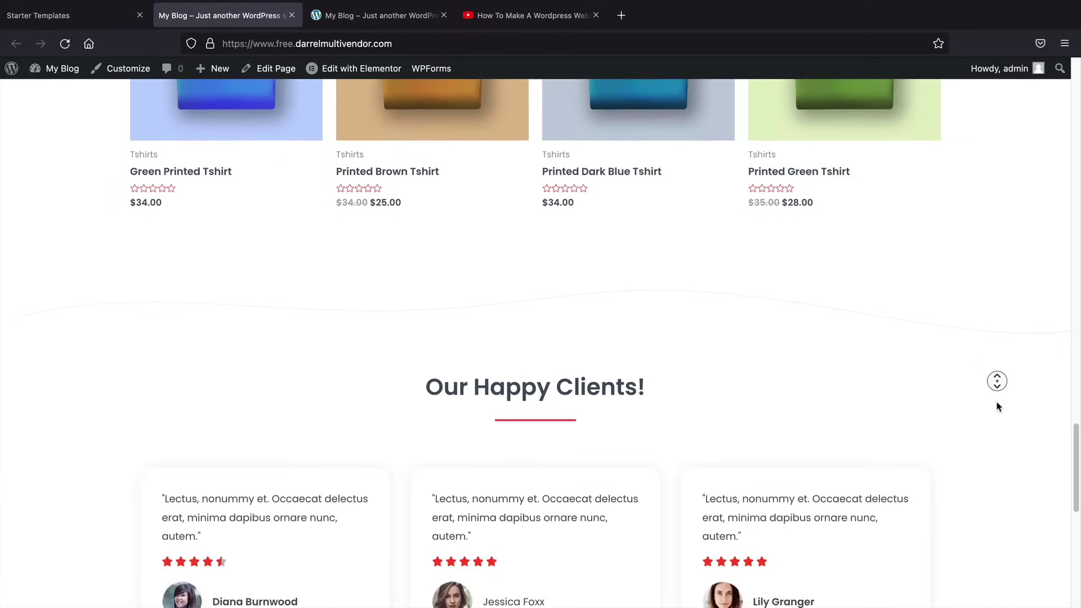
pyautogui.scroll(-10, 997, 383)
pyautogui.moveTo(1076, 521); pyautogui.dragTo(1074, 97)
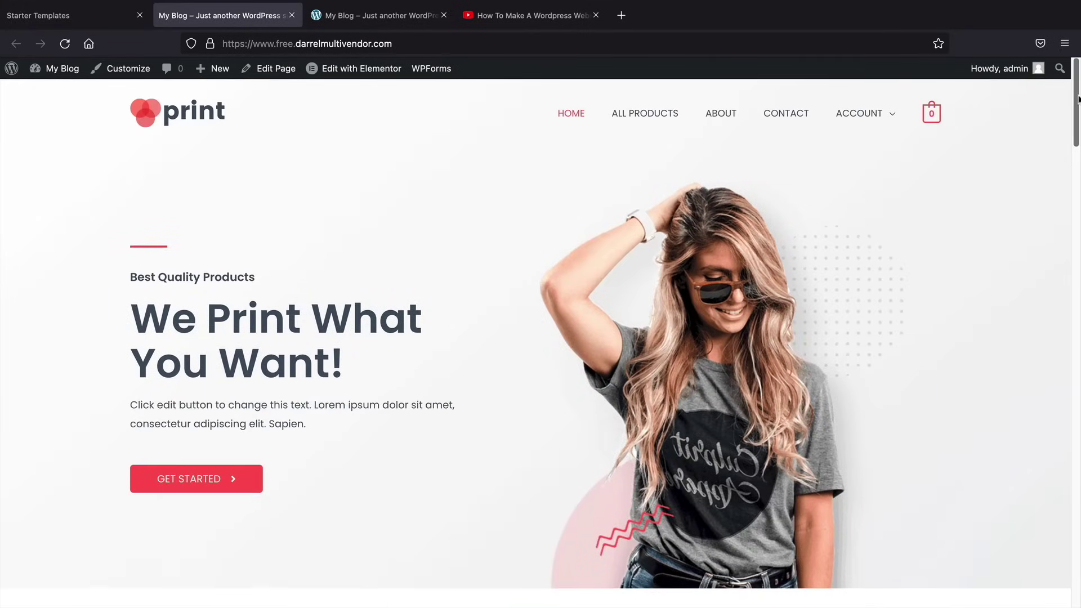
# Visit About and the shop's 11 mug and T-shirt products, then return HOME
pyautogui.click(721, 114)
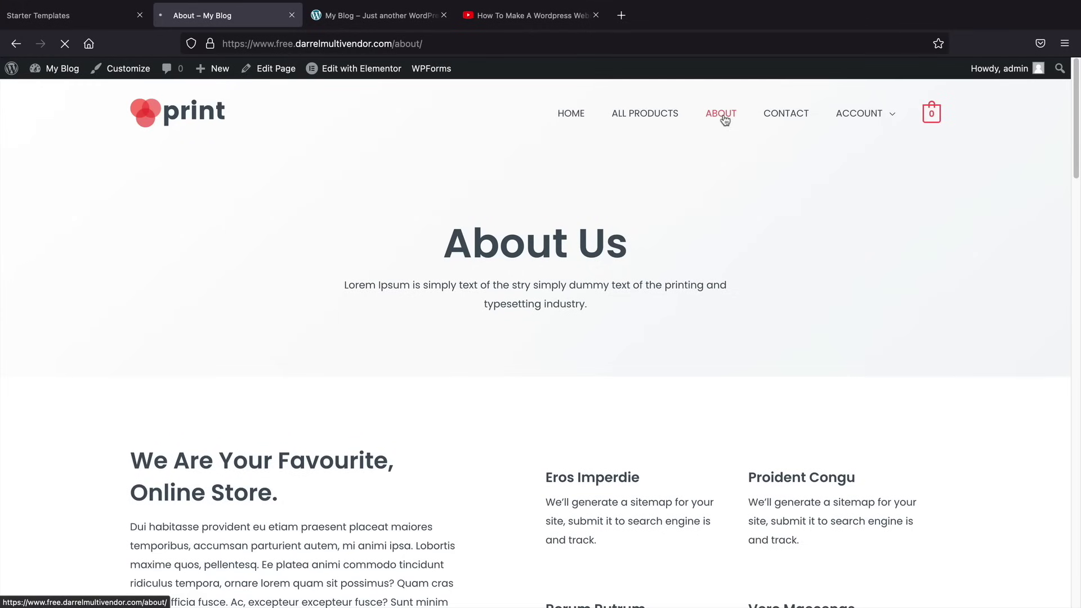
pyautogui.click(653, 125)
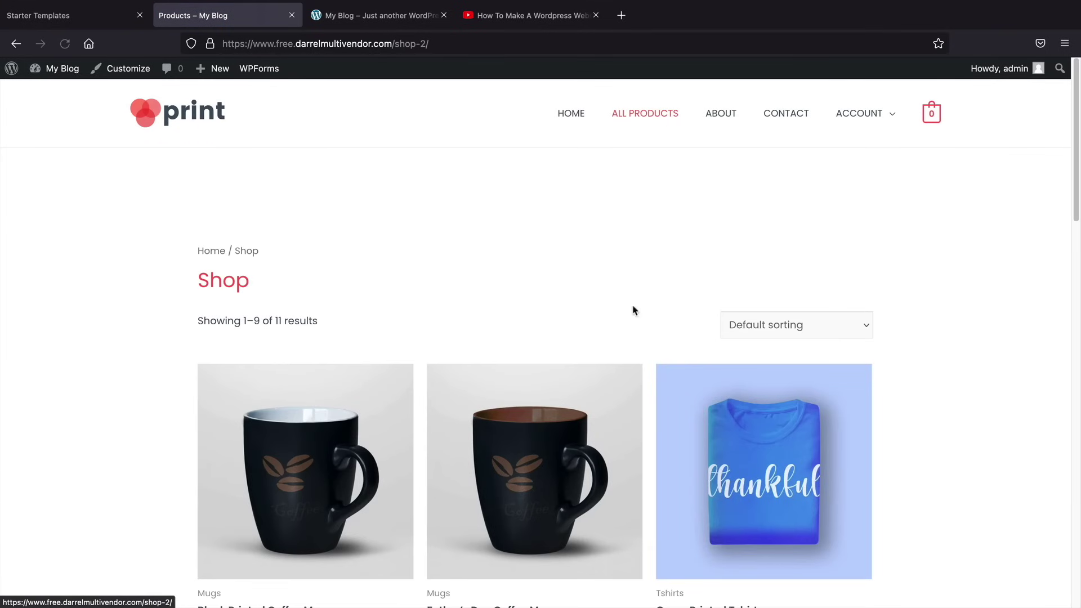
pyautogui.scroll(-3, 876, 353)
pyautogui.scroll(-2, 877, 352)
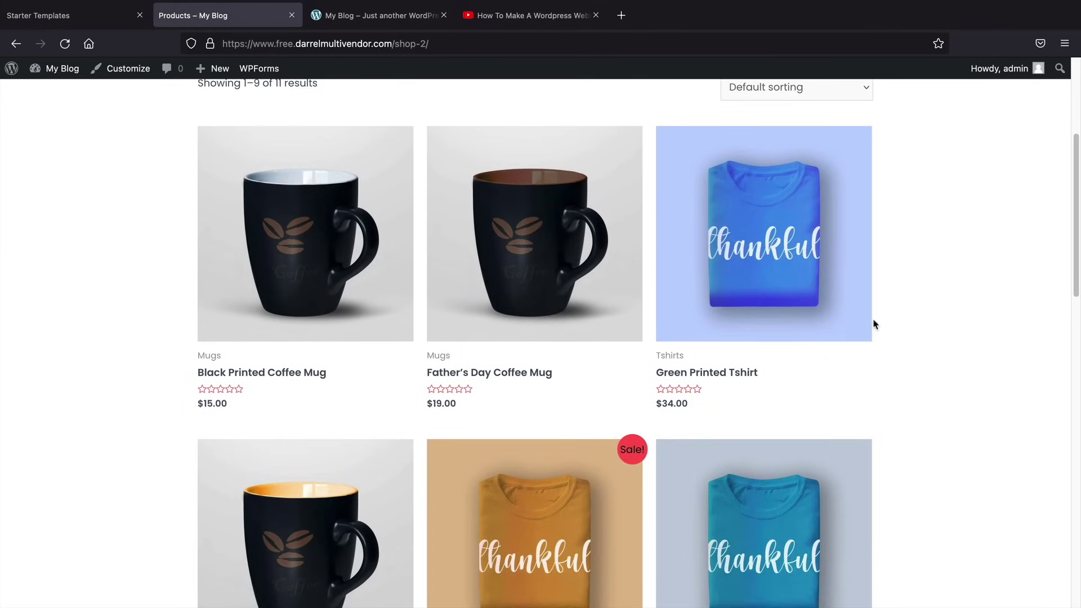
pyautogui.scroll(-3, 376, 319)
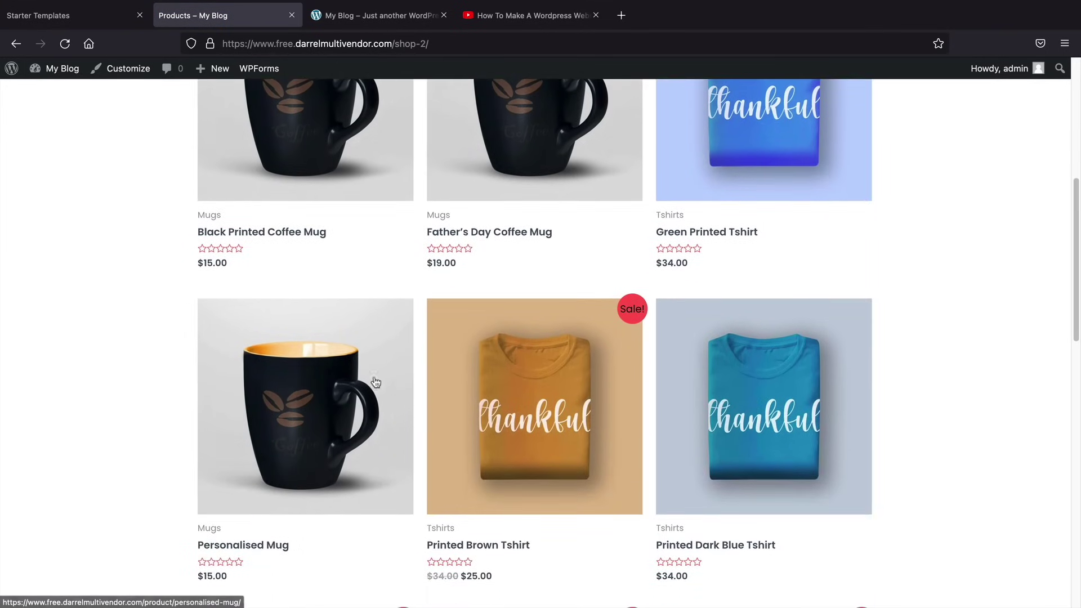
pyautogui.scroll(-2, 726, 382)
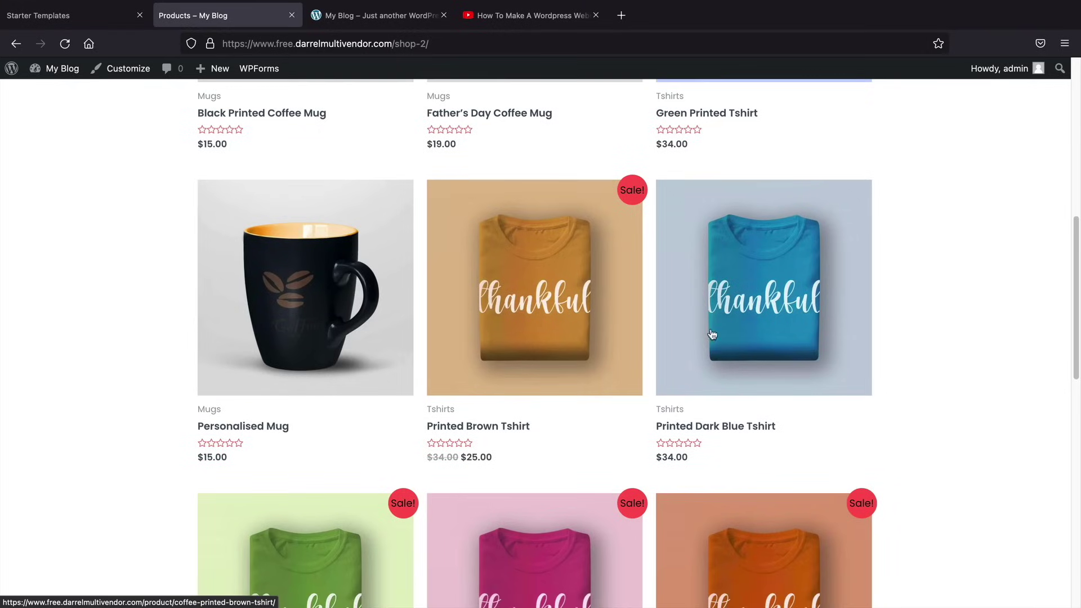
pyautogui.scroll(7, 360, 354)
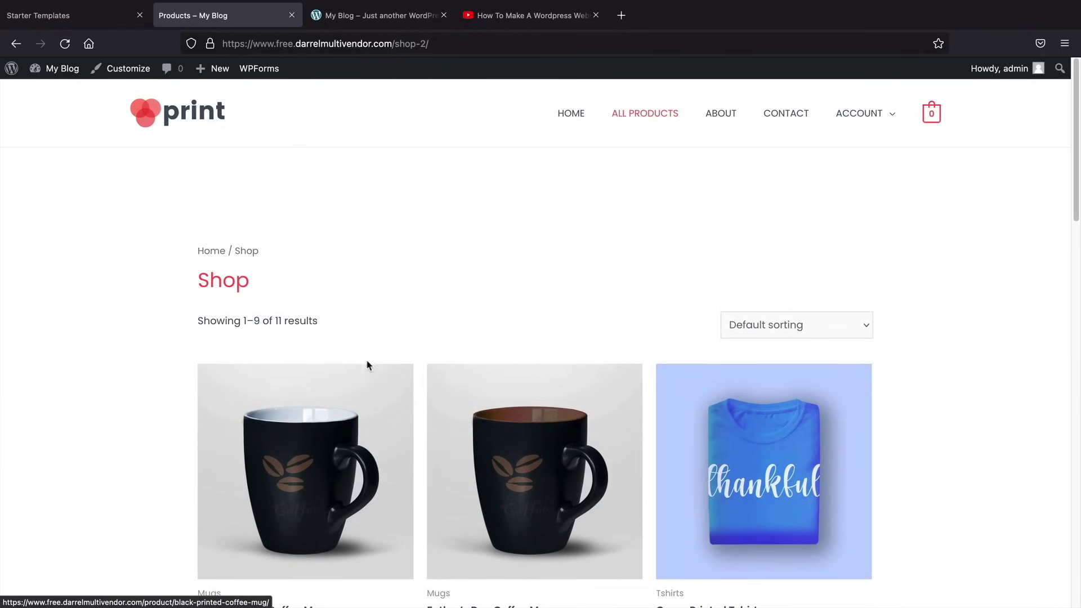
pyautogui.click(567, 116)
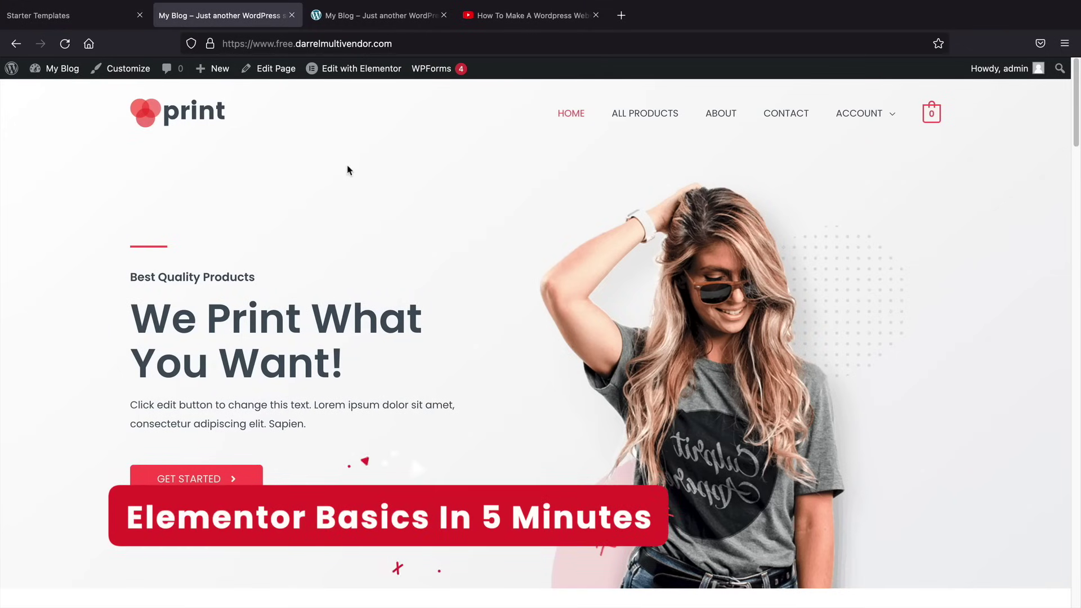
# In Elementor, drop a Heading, a Button and a star Icon above 'We Print What You Want!'
pyautogui.click(352, 73)
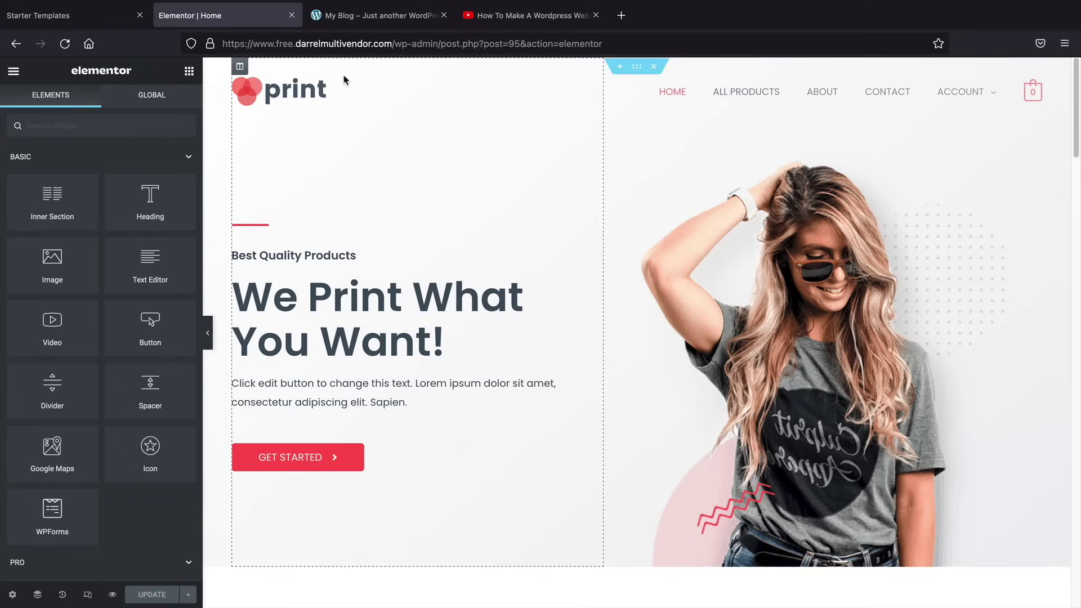
pyautogui.moveTo(141, 204); pyautogui.dragTo(316, 278)
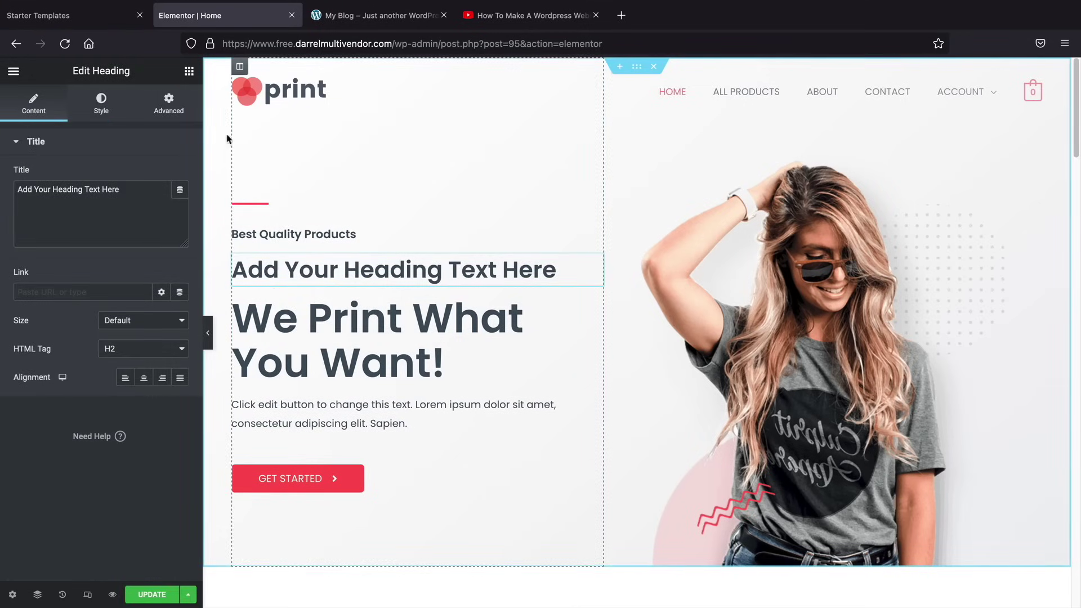
pyautogui.click(190, 71)
pyautogui.moveTo(152, 335); pyautogui.dragTo(250, 289)
pyautogui.click(188, 73)
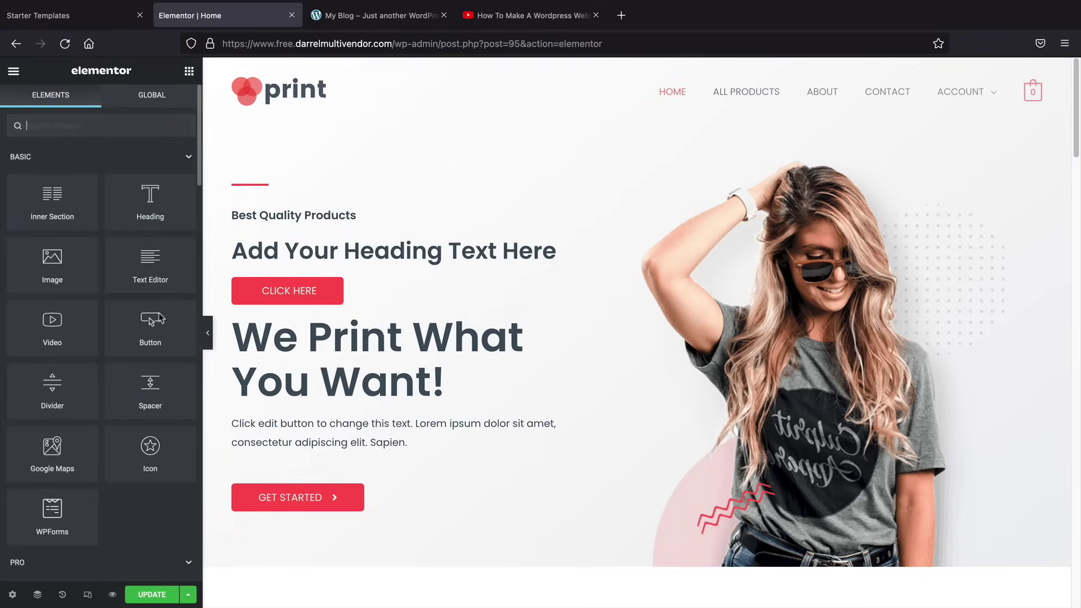
pyautogui.moveTo(154, 451); pyautogui.dragTo(310, 312)
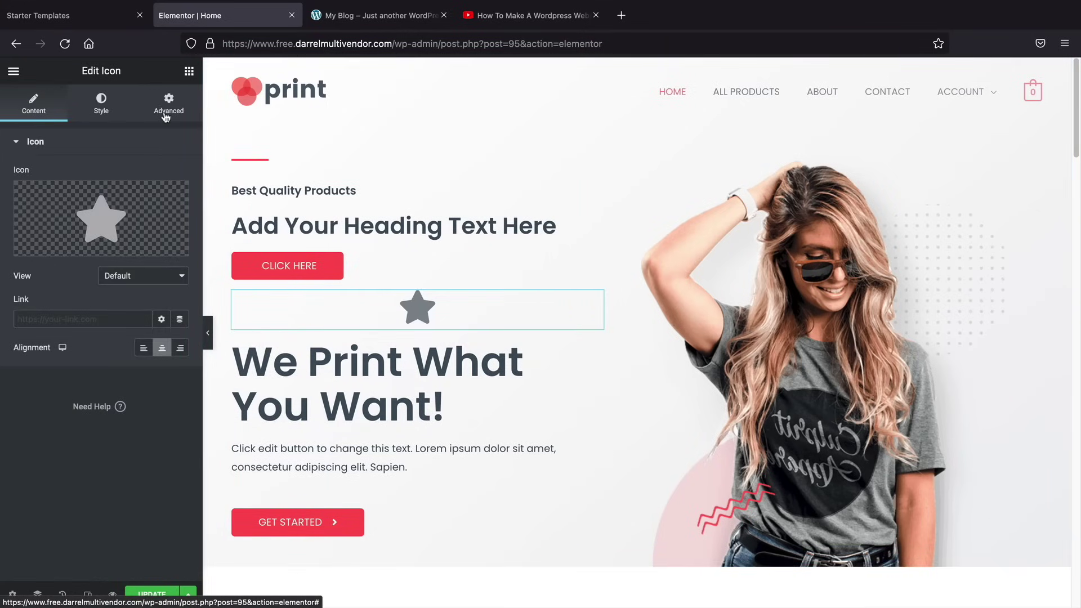
# Select the placeholder heading, try centre alignment, and leave it left-aligned
pyautogui.click(589, 224)
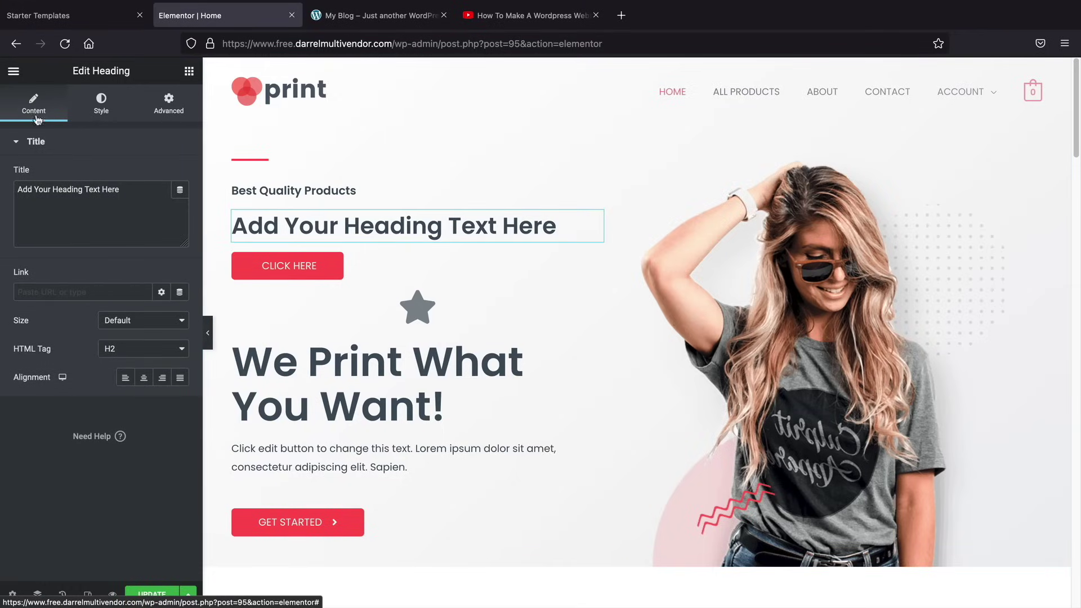
pyautogui.click(145, 381)
pyautogui.click(125, 378)
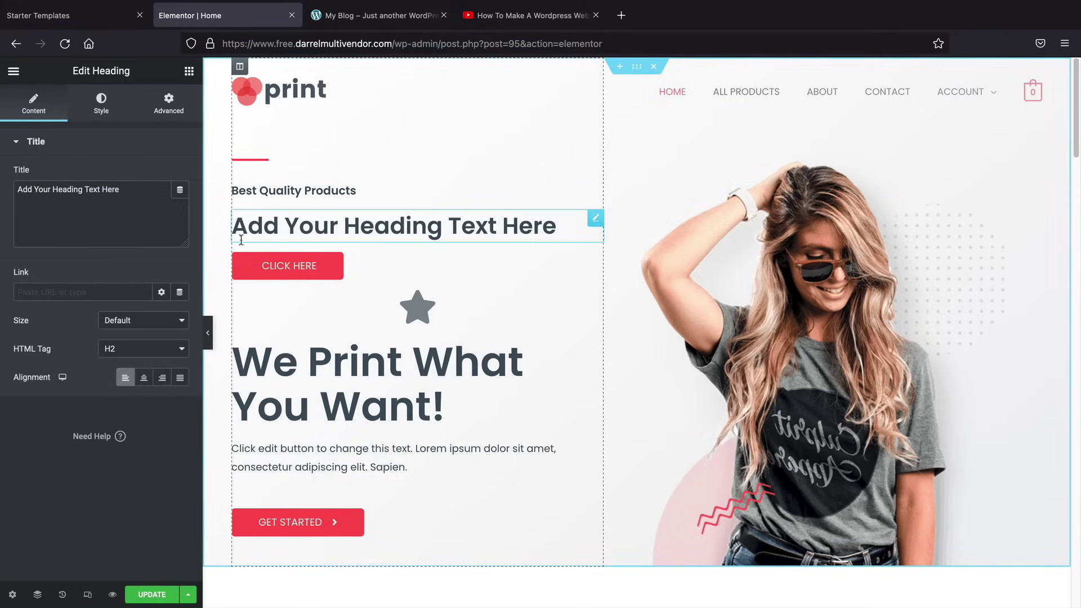
pyautogui.click(102, 106)
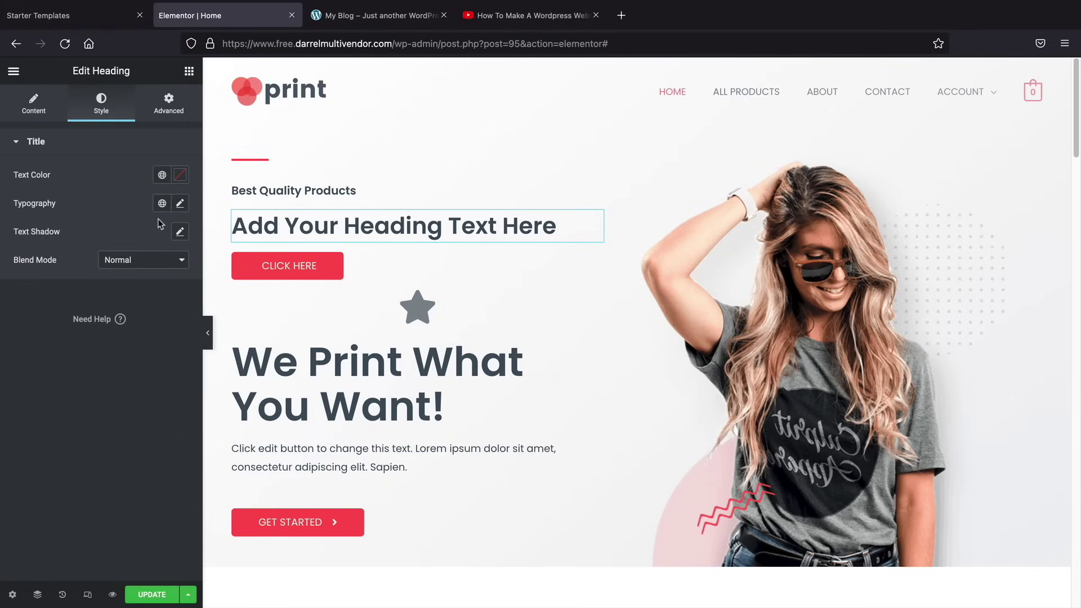
pyautogui.click(169, 112)
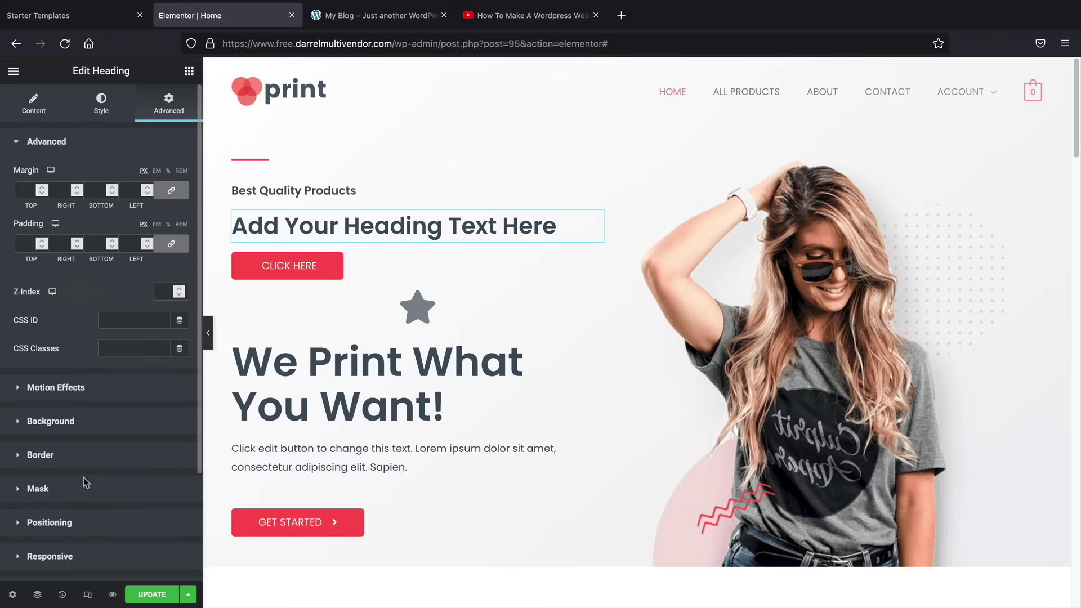
# Set the heading's entrance animation to Fade In Right with Normal duration
pyautogui.click(56, 387)
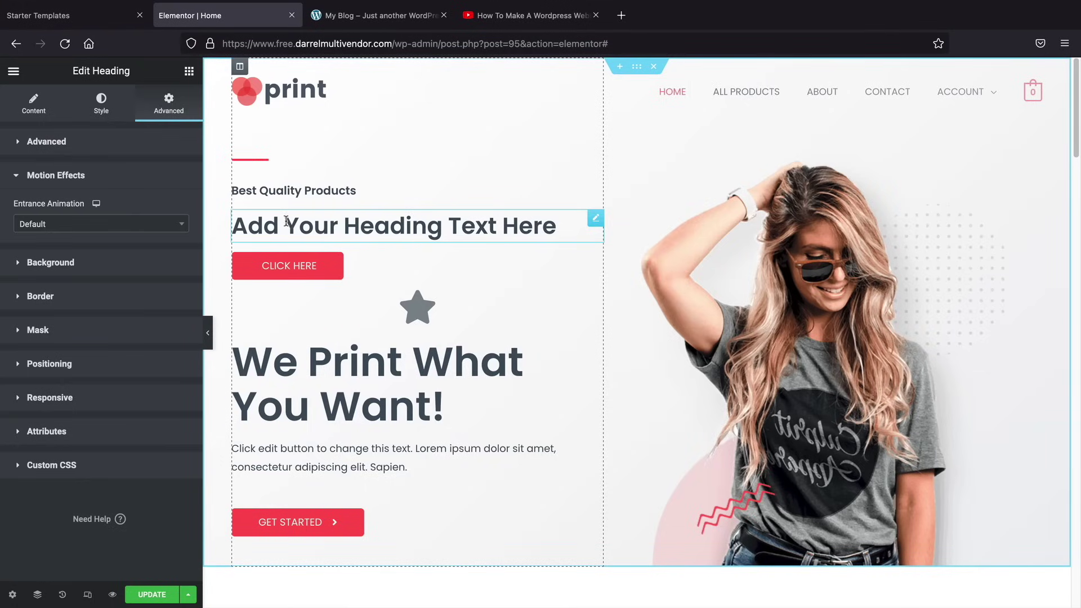
pyautogui.click(158, 224)
pyautogui.click(129, 312)
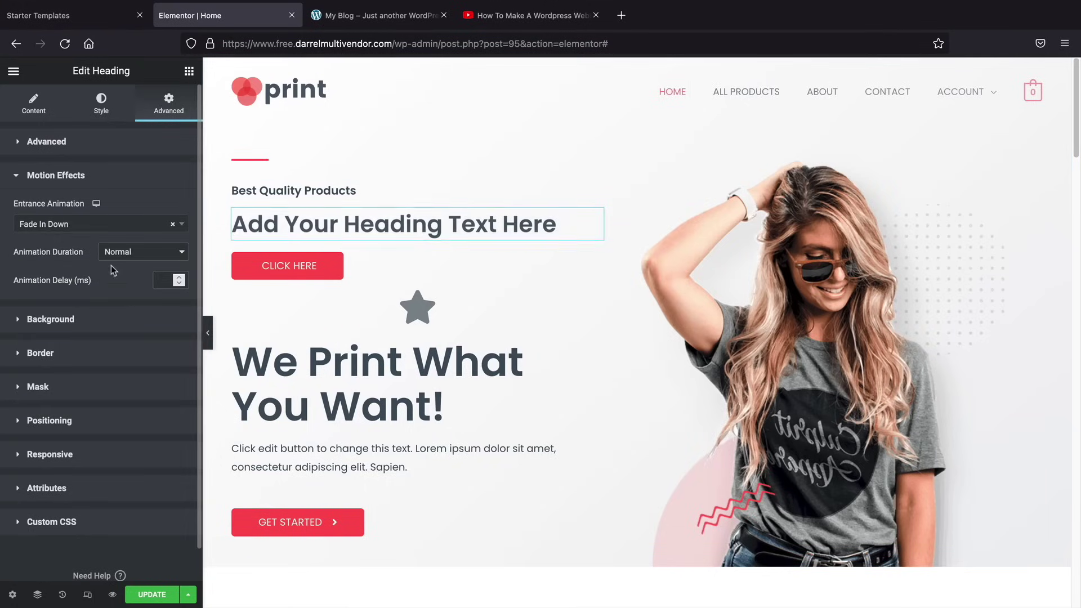
pyautogui.click(105, 224)
pyautogui.click(98, 345)
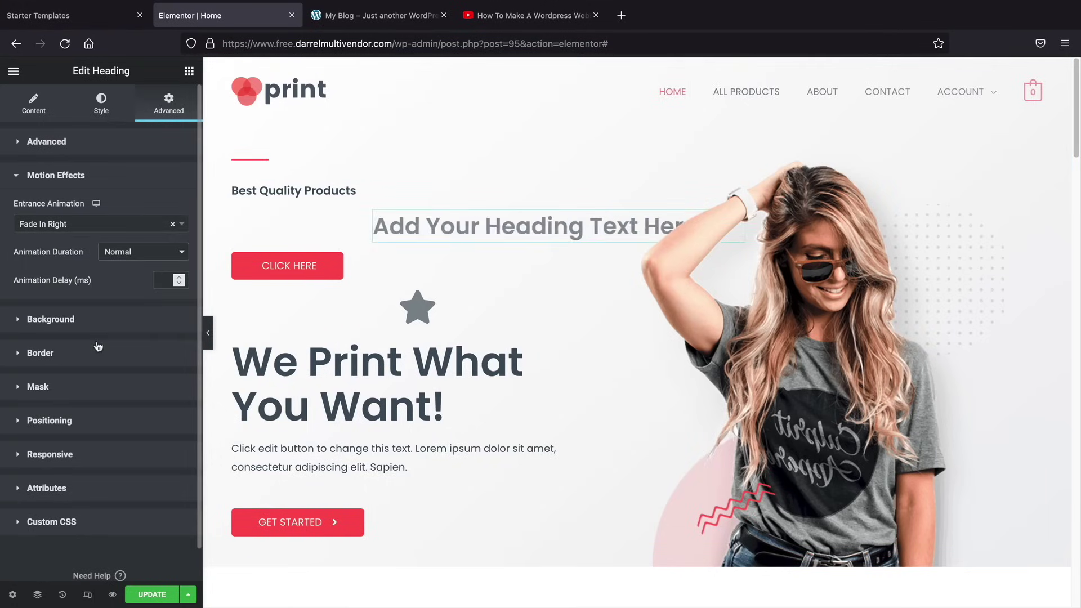
pyautogui.click(135, 254)
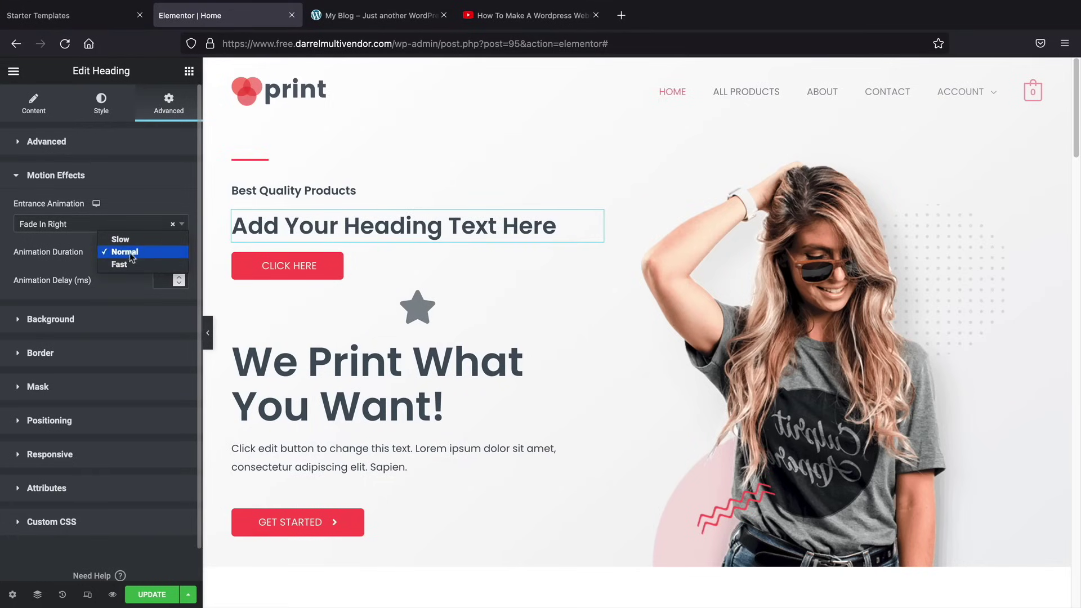
pyautogui.click(131, 252)
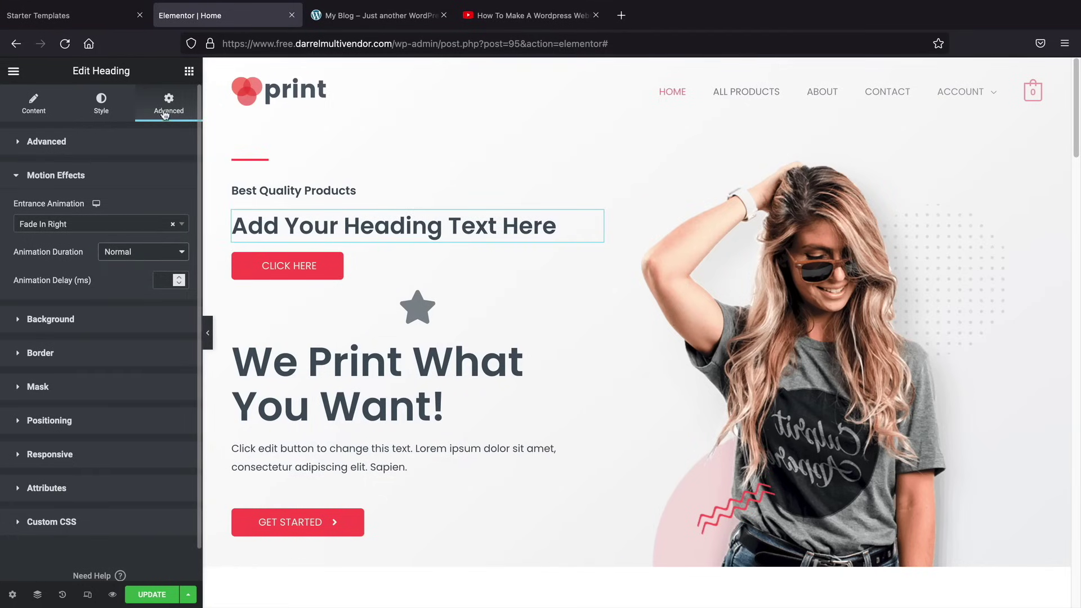
pyautogui.click(101, 106)
pyautogui.click(35, 105)
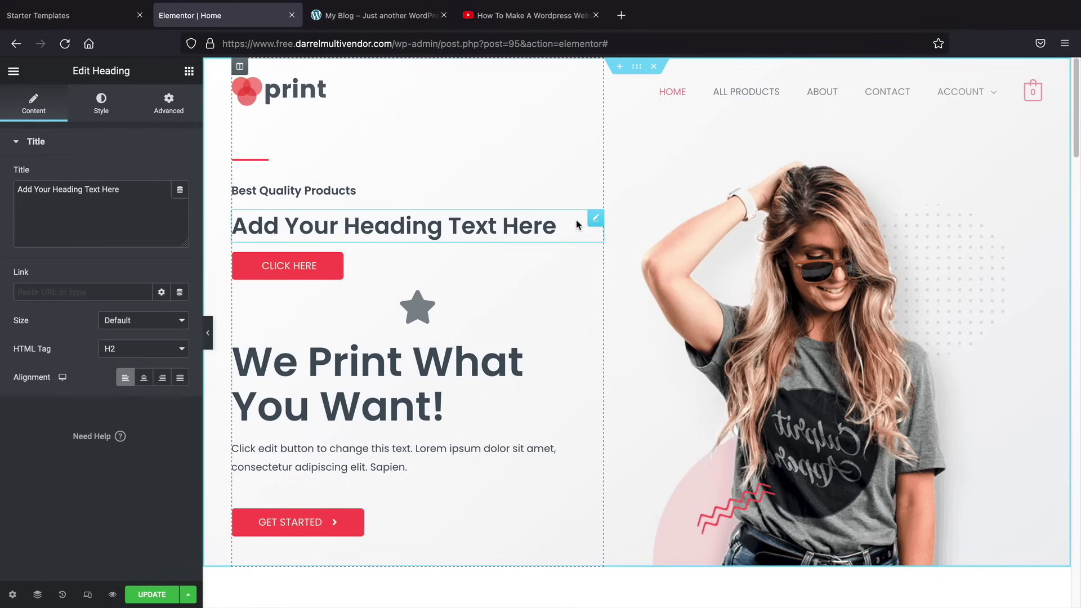
# Delete the placeholder heading, the CLICK HERE button and the star icon
pyautogui.rightClick(595, 222)
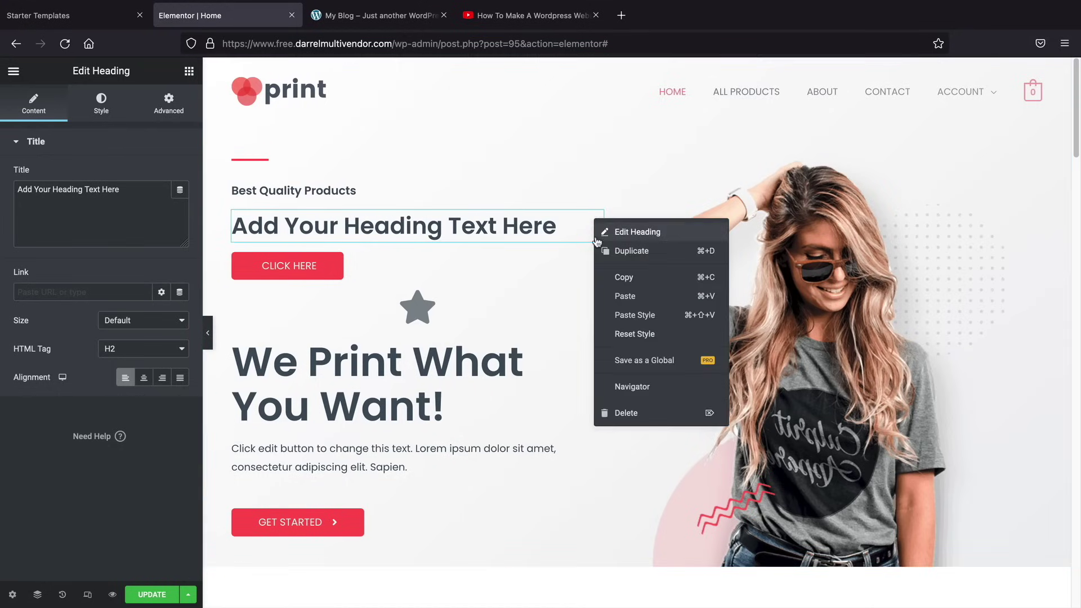
pyautogui.click(625, 412)
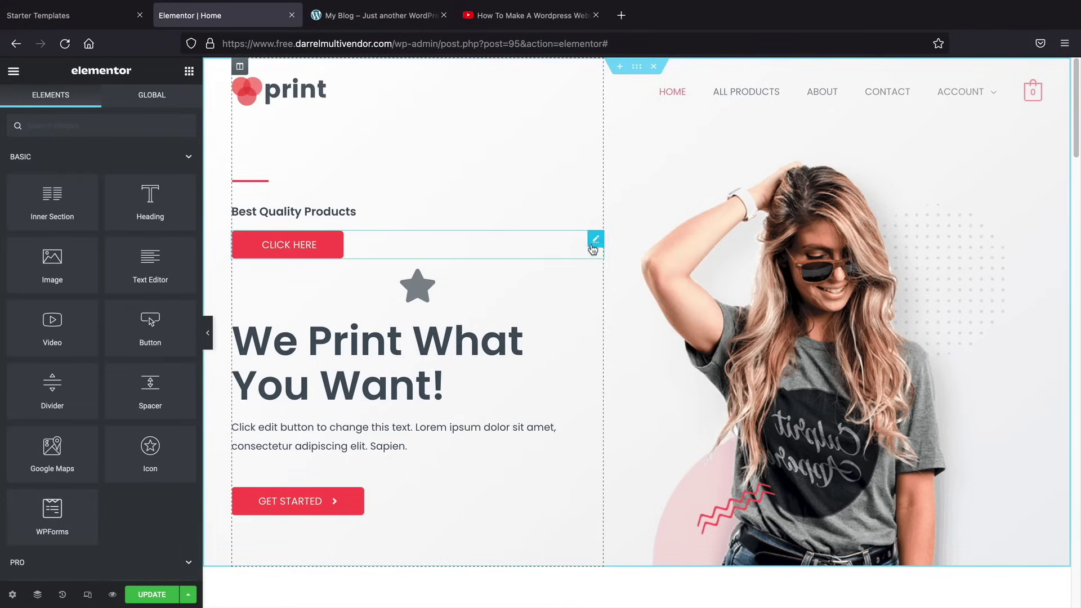
pyautogui.rightClick(596, 238)
pyautogui.click(625, 437)
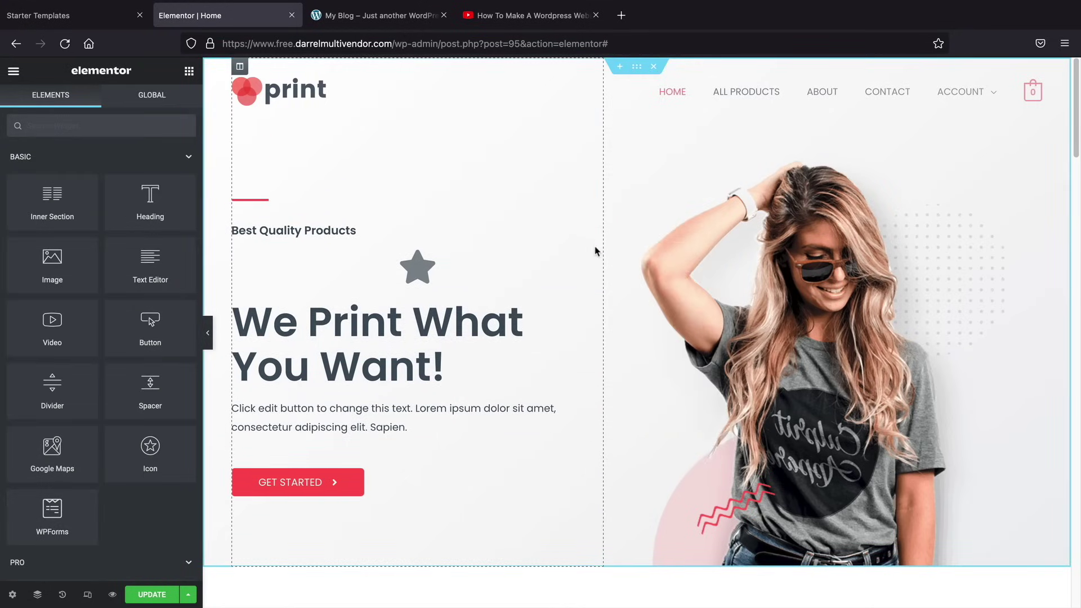
pyautogui.rightClick(595, 256)
pyautogui.click(638, 450)
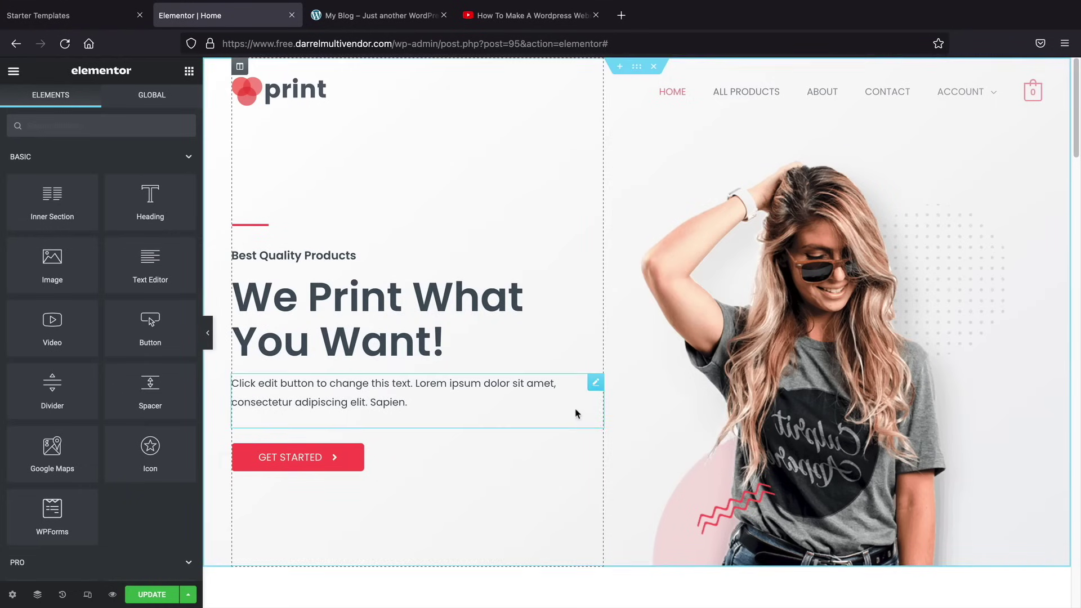
# Add a new three-column section below the hero banner
pyautogui.scroll(-4, 572, 410)
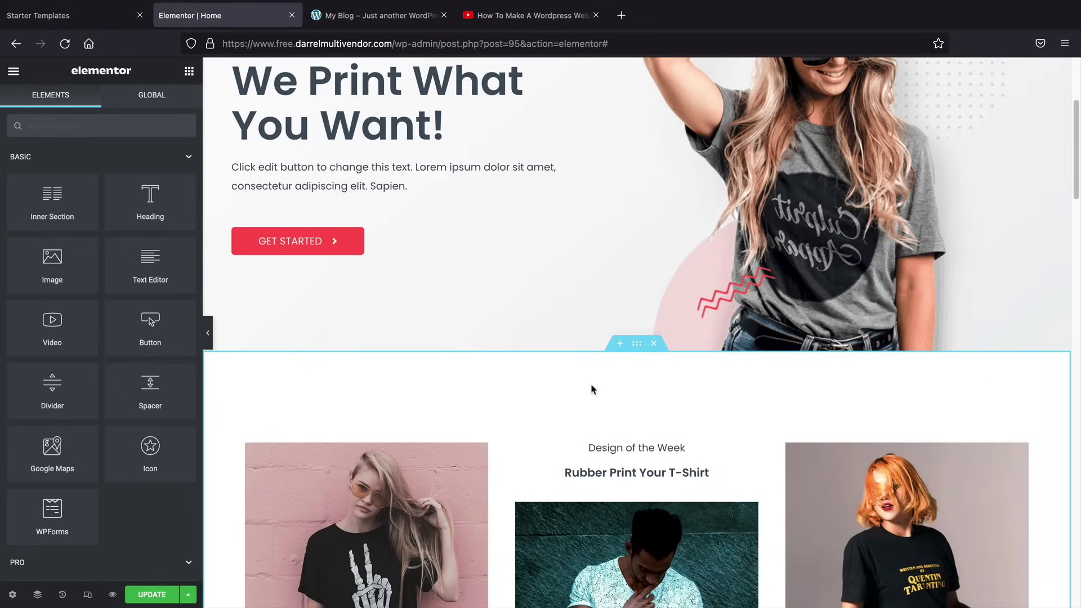
pyautogui.scroll(-2, 594, 366)
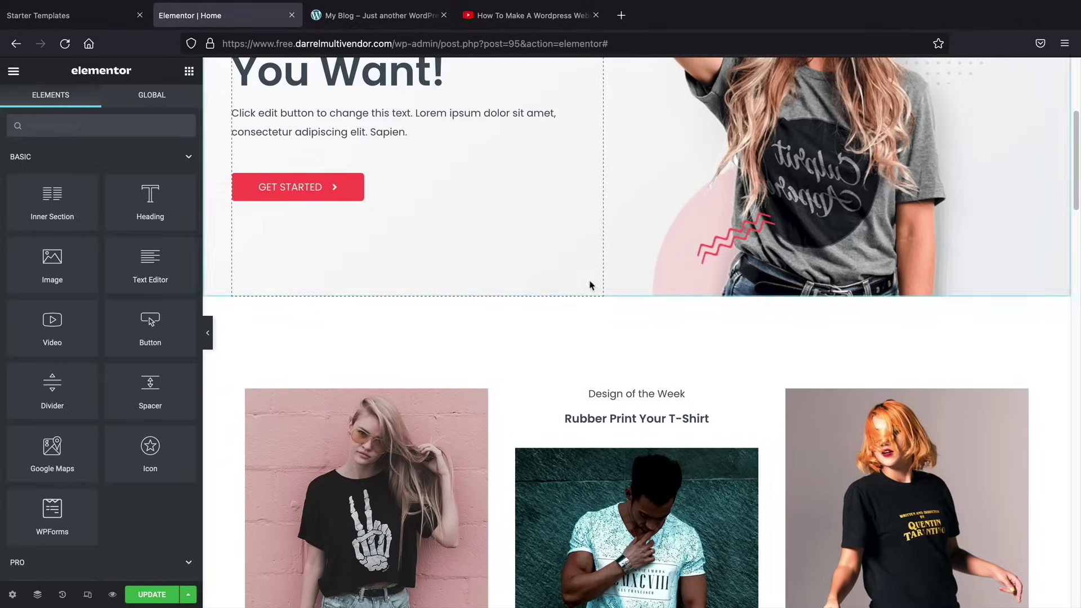
pyautogui.click(618, 290)
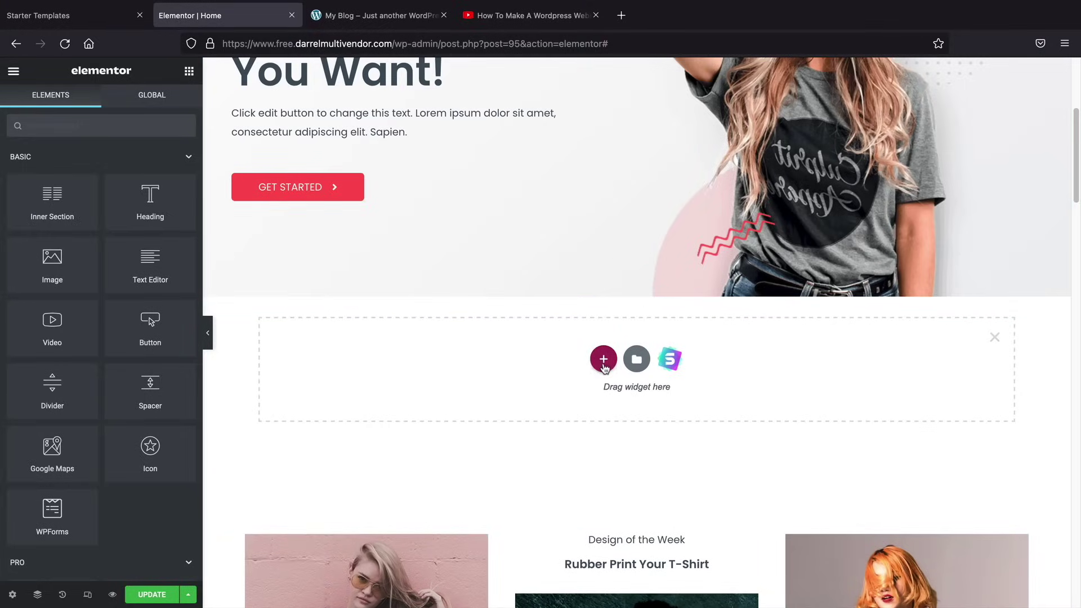
pyautogui.click(603, 360)
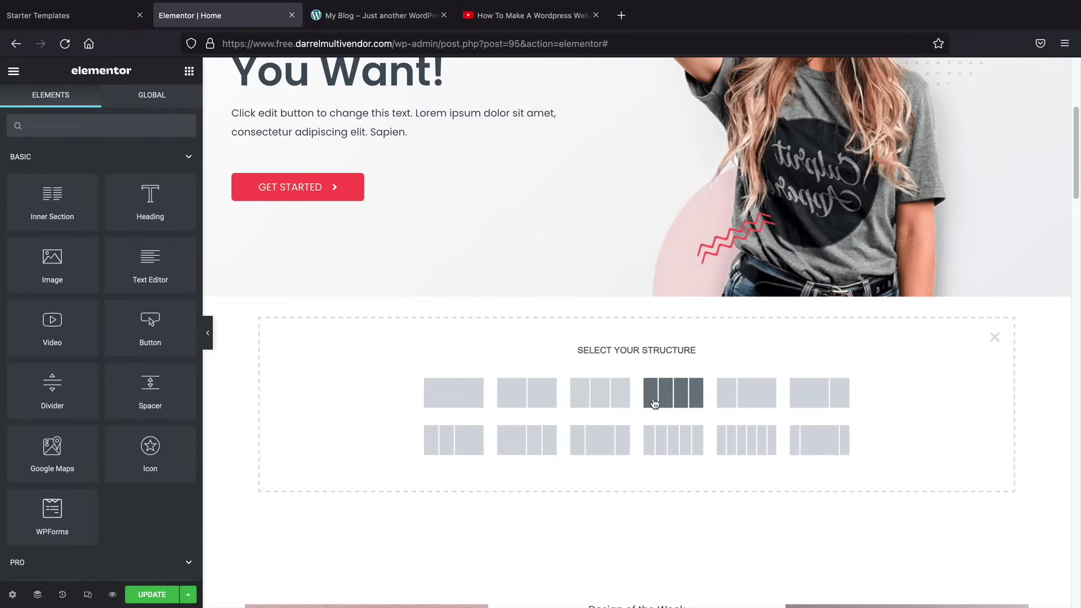
pyautogui.click(596, 397)
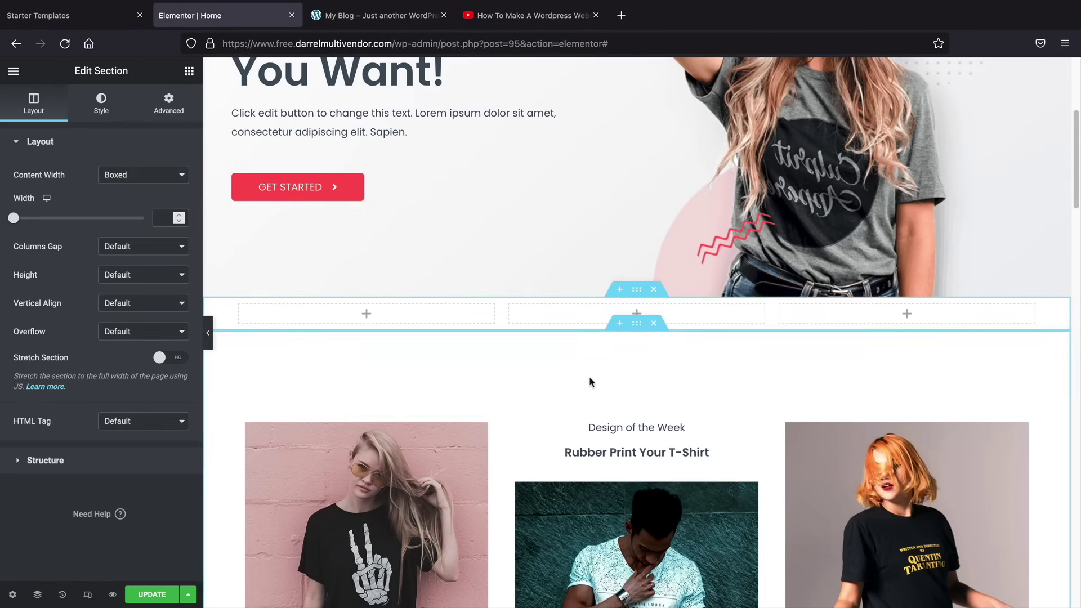
pyautogui.click(189, 71)
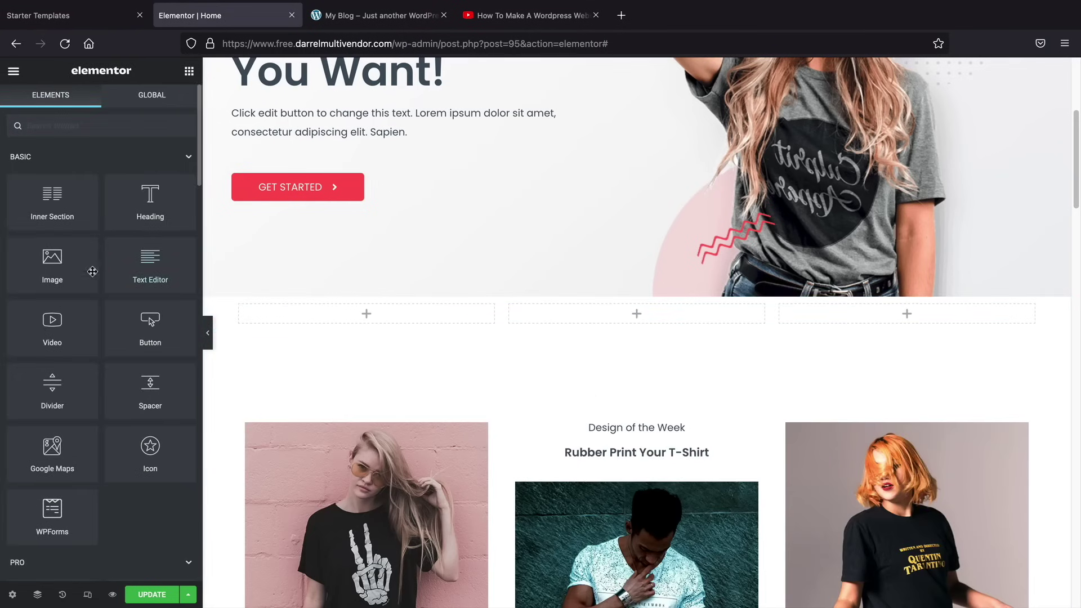
# Place an Icon Box in the first column and change its title to 'This is a demo'
pyautogui.scroll(-5, 137, 356)
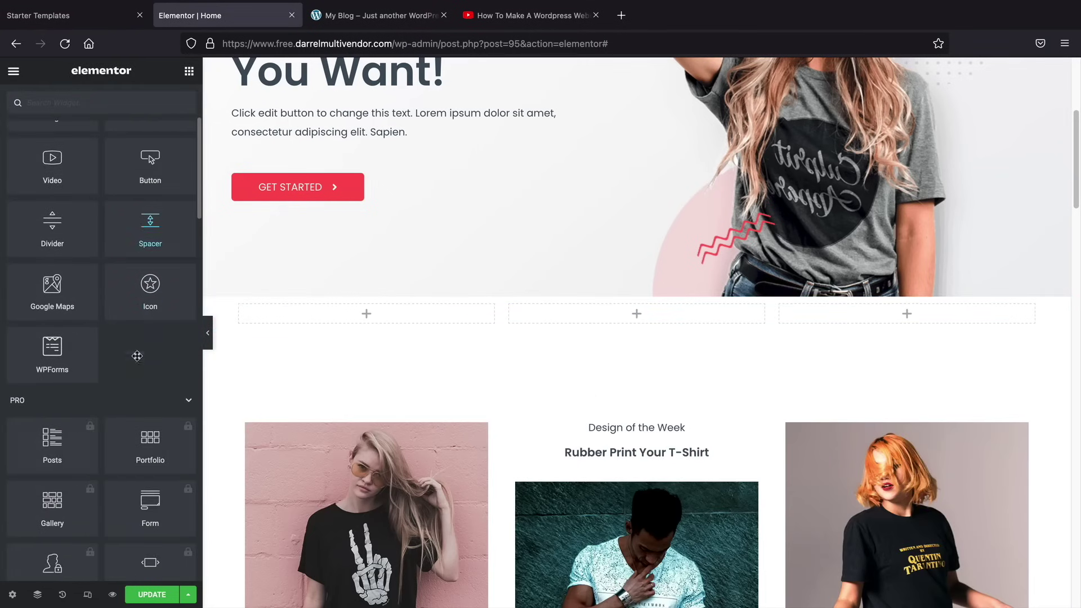
pyautogui.scroll(-2, 135, 343)
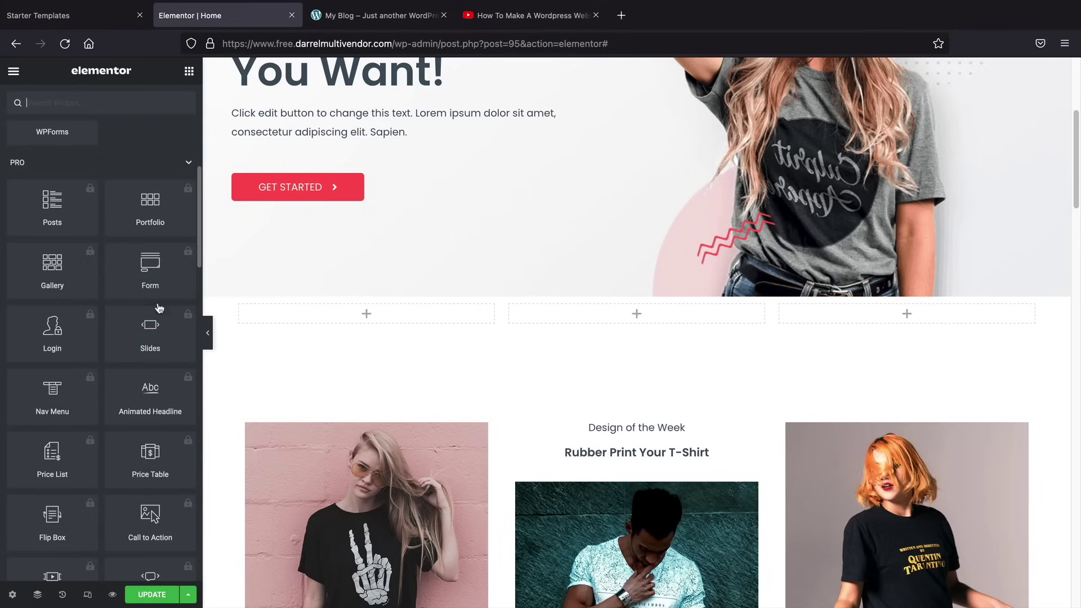
pyautogui.scroll(-1, 113, 366)
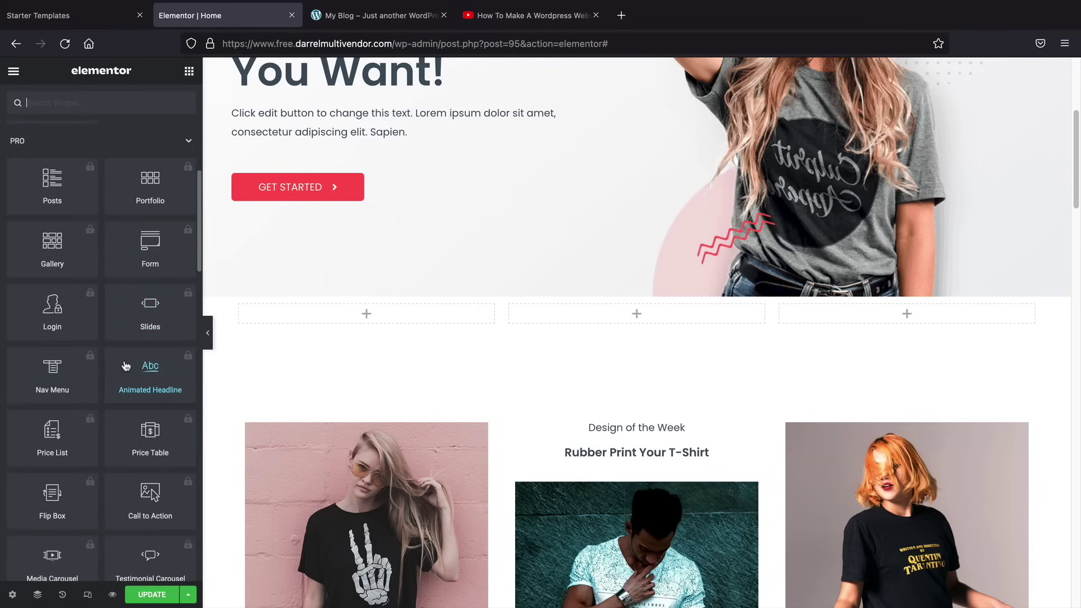
pyautogui.scroll(-1, 126, 366)
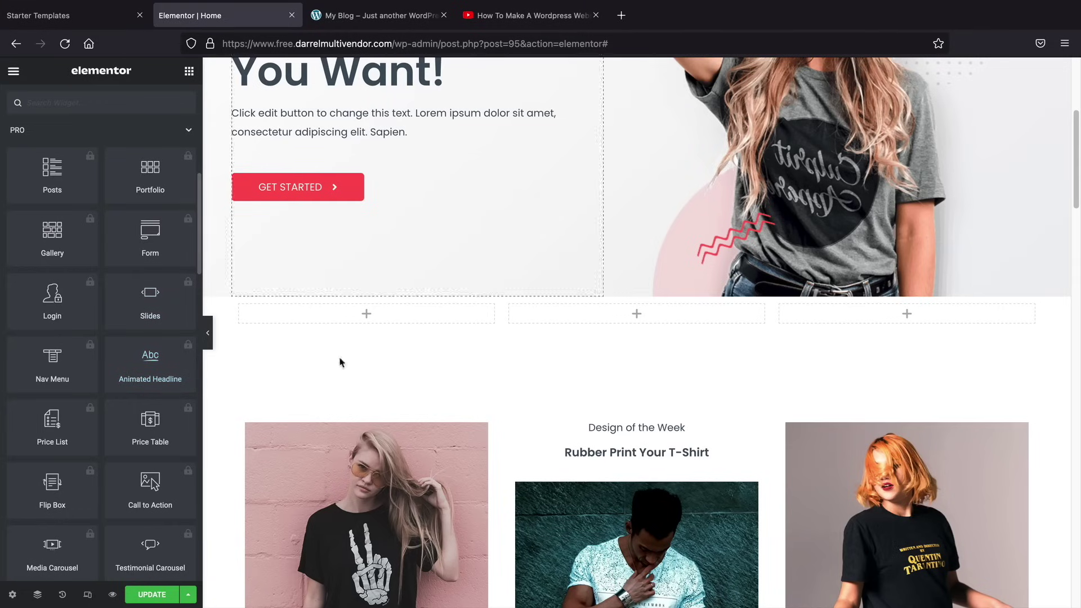
pyautogui.scroll(-3, 116, 430)
pyautogui.scroll(-9, 116, 430)
pyautogui.scroll(-7, 117, 427)
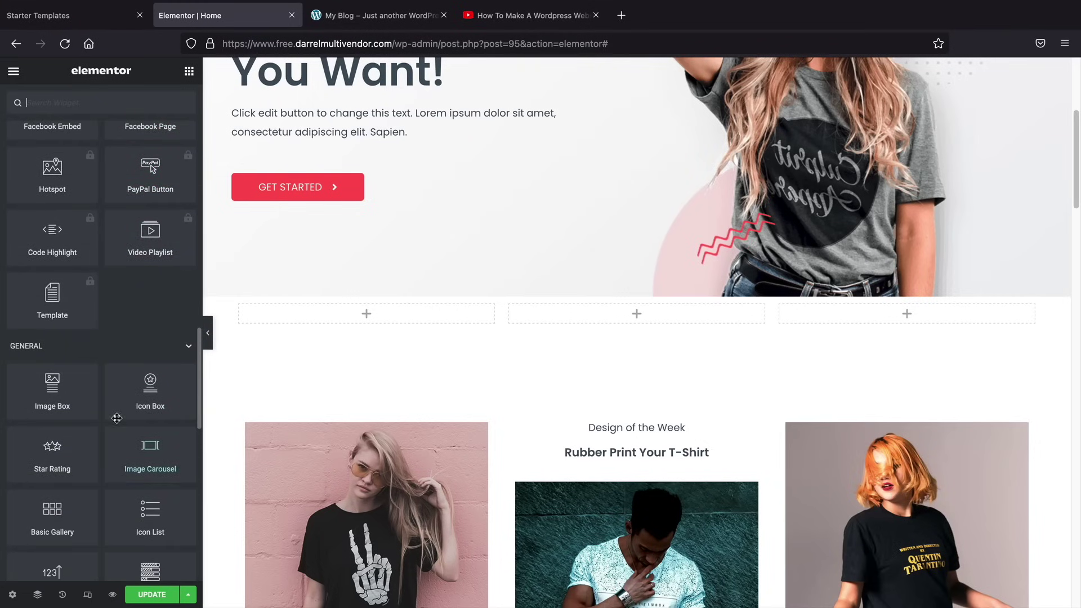
pyautogui.moveTo(146, 390); pyautogui.dragTo(366, 311)
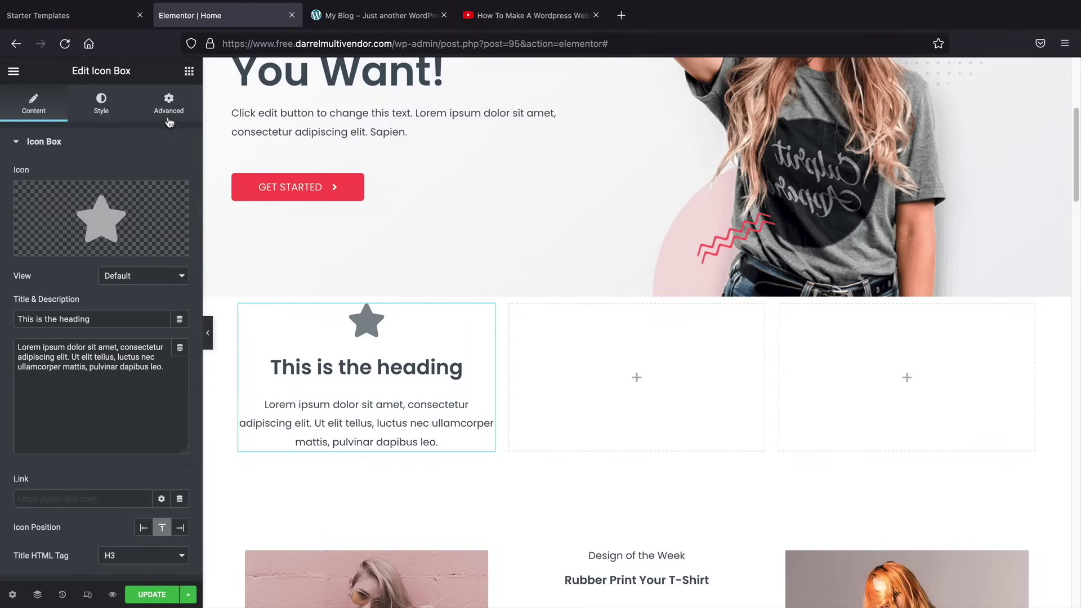
pyautogui.tripleClick(113, 313)
pyautogui.write('This ')
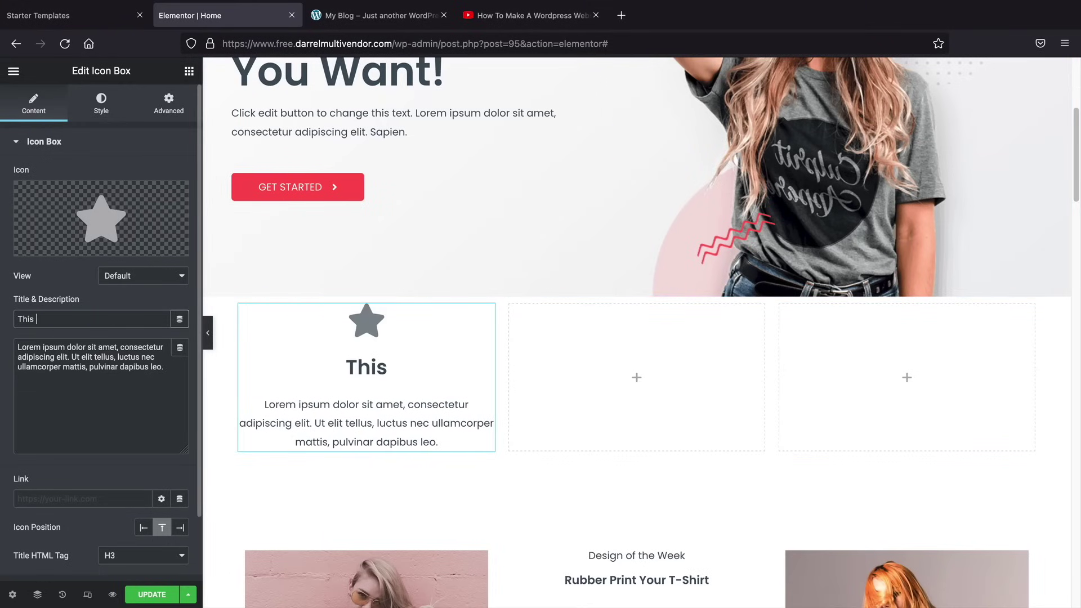
pyautogui.write('is a demo')
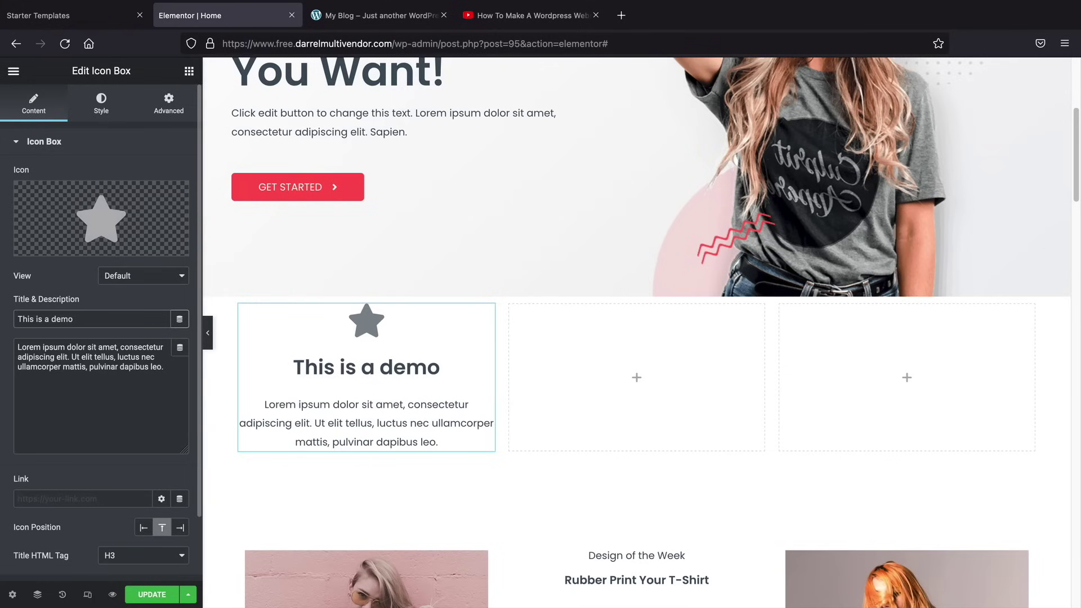
# Browse the Icon Library and close it, keeping the star icon
pyautogui.click(84, 214)
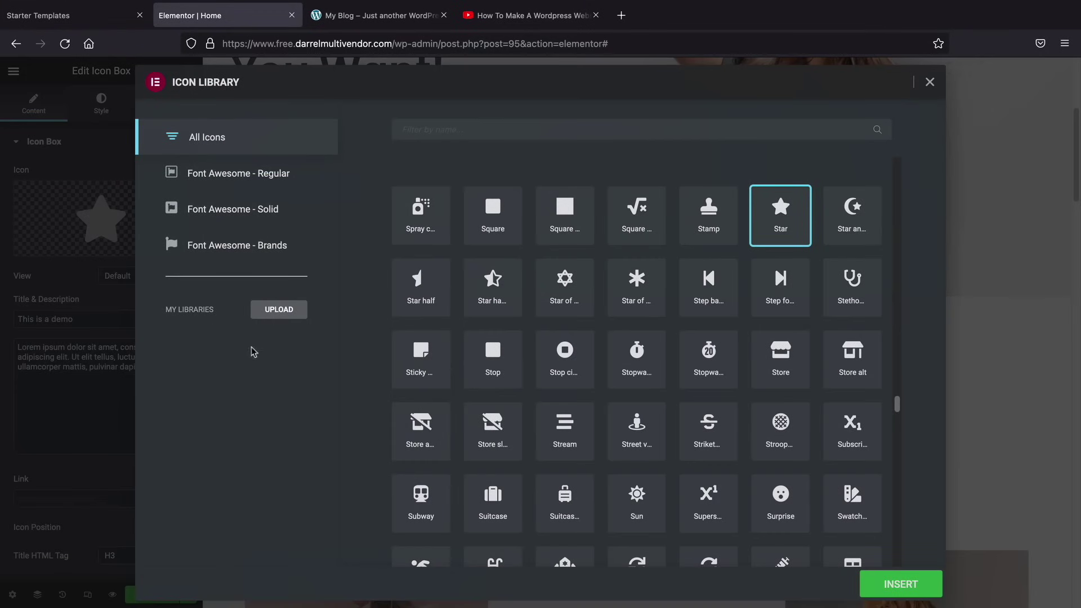
pyautogui.click(930, 82)
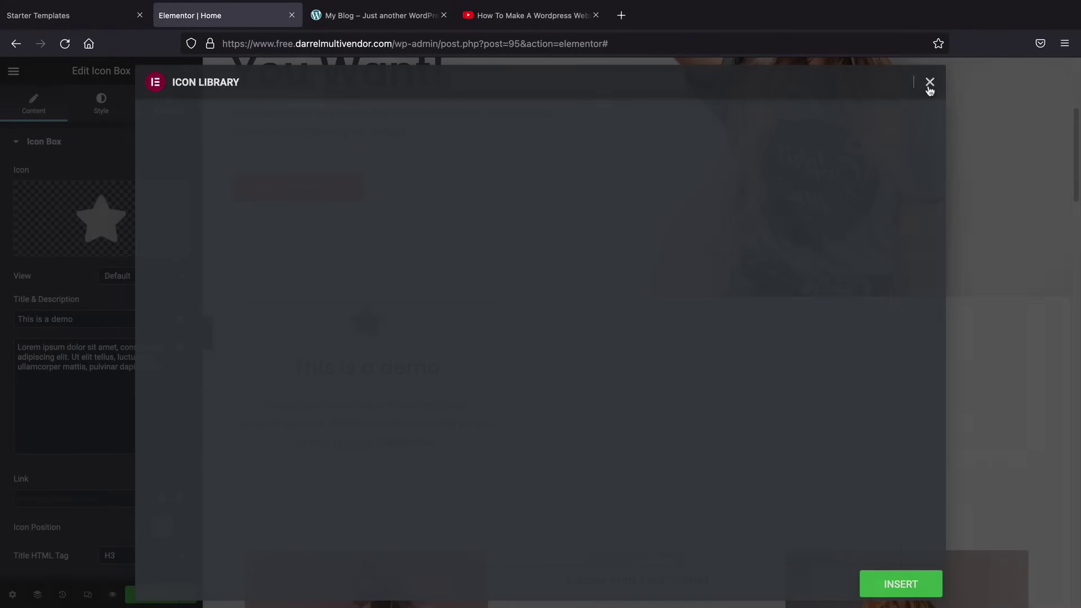
pyautogui.scroll(-6, 141, 366)
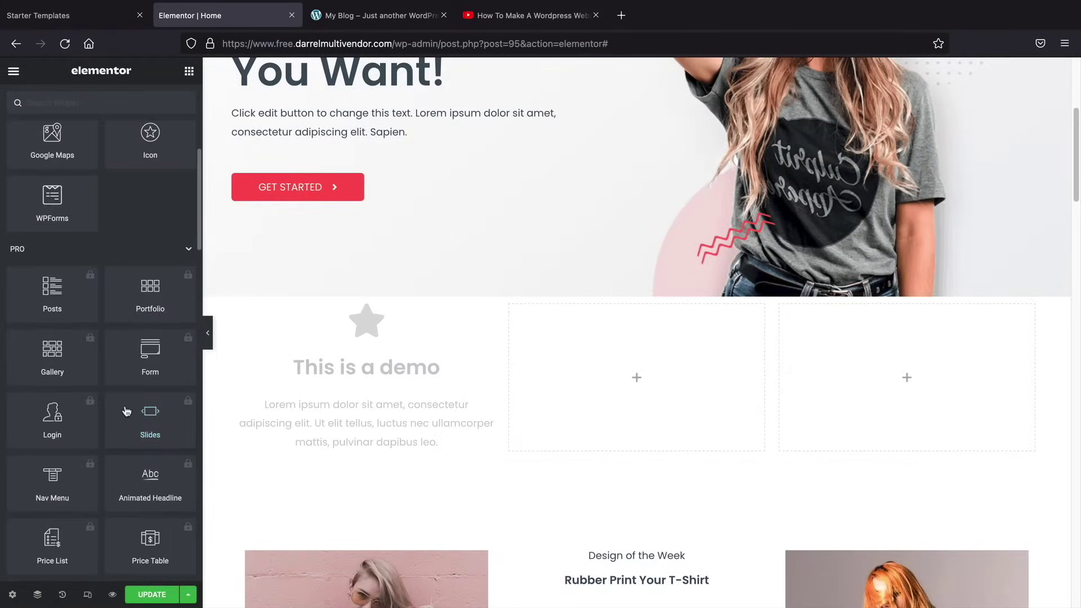
pyautogui.scroll(3, 130, 405)
pyautogui.scroll(-9, 129, 408)
pyautogui.scroll(-12, 126, 412)
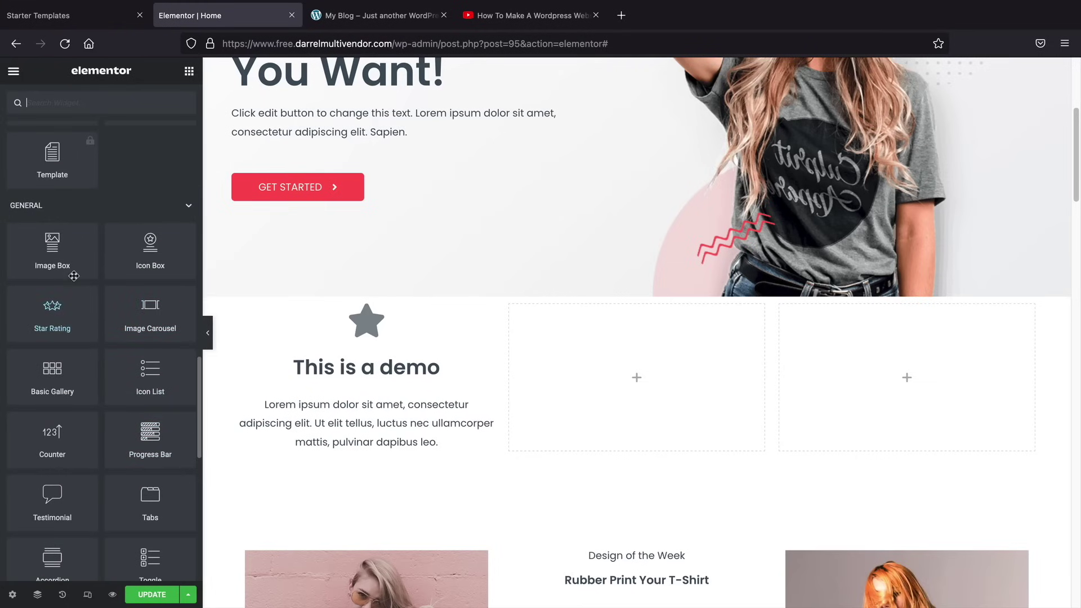
# Add an Image Box to the middle column; give the section unlinked padding, top 66, bottom 60
pyautogui.moveTo(61, 251); pyautogui.dragTo(649, 376)
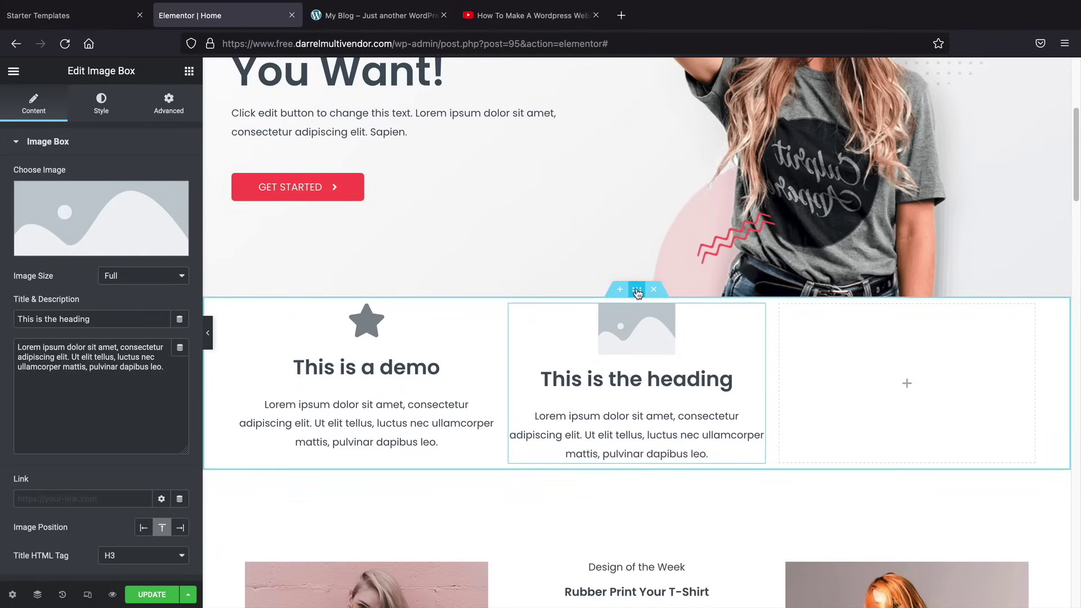
pyautogui.click(637, 290)
pyautogui.click(176, 114)
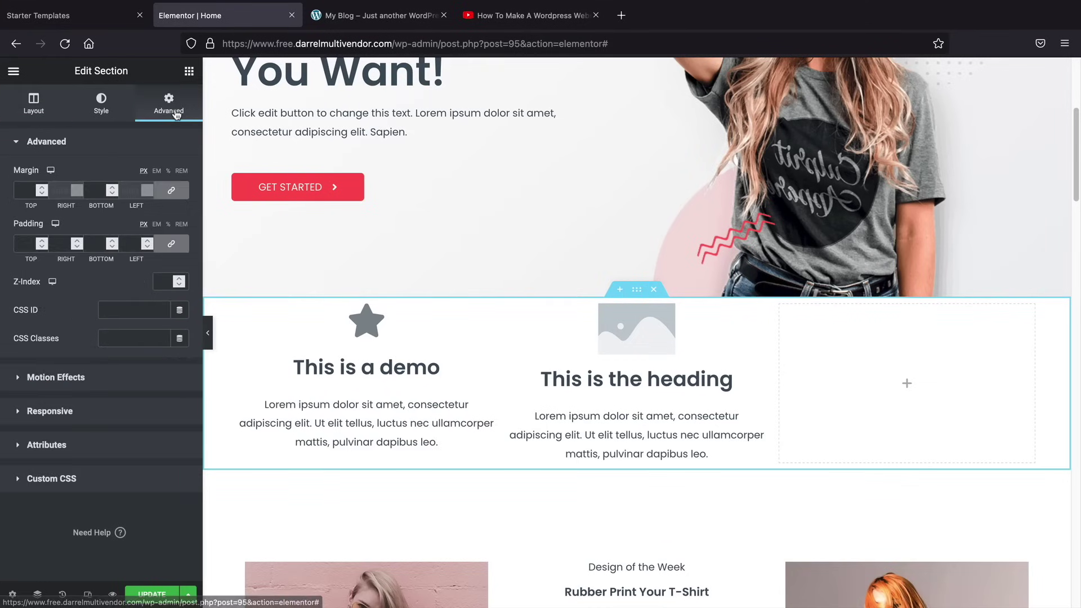
pyautogui.click(170, 244)
pyautogui.click(42, 241)
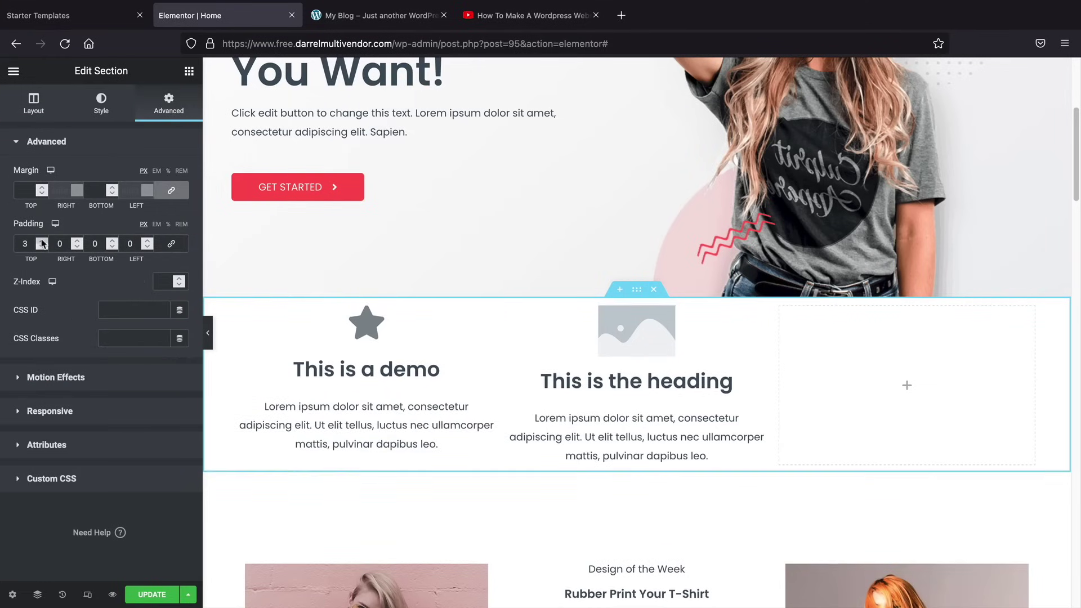
pyautogui.moveTo(42, 241); pyautogui.dragTo(42, 243)
pyautogui.moveTo(111, 242); pyautogui.dragTo(111, 242)
# Switch to the YouTube Elementor tutorial for reference
pyautogui.scroll(-1, 451, 372)
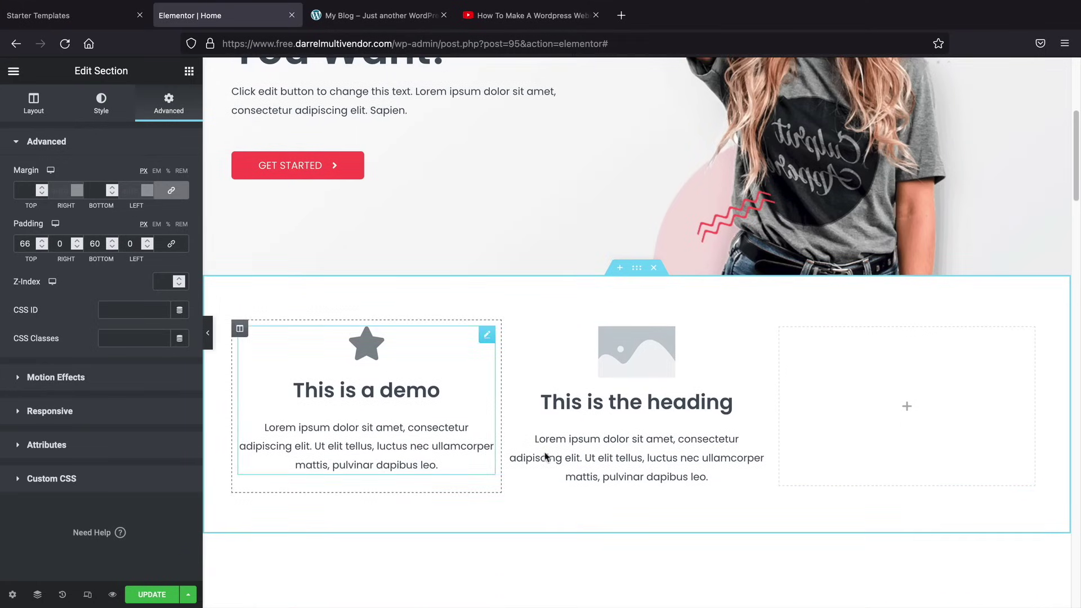
pyautogui.scroll(-1, 635, 375)
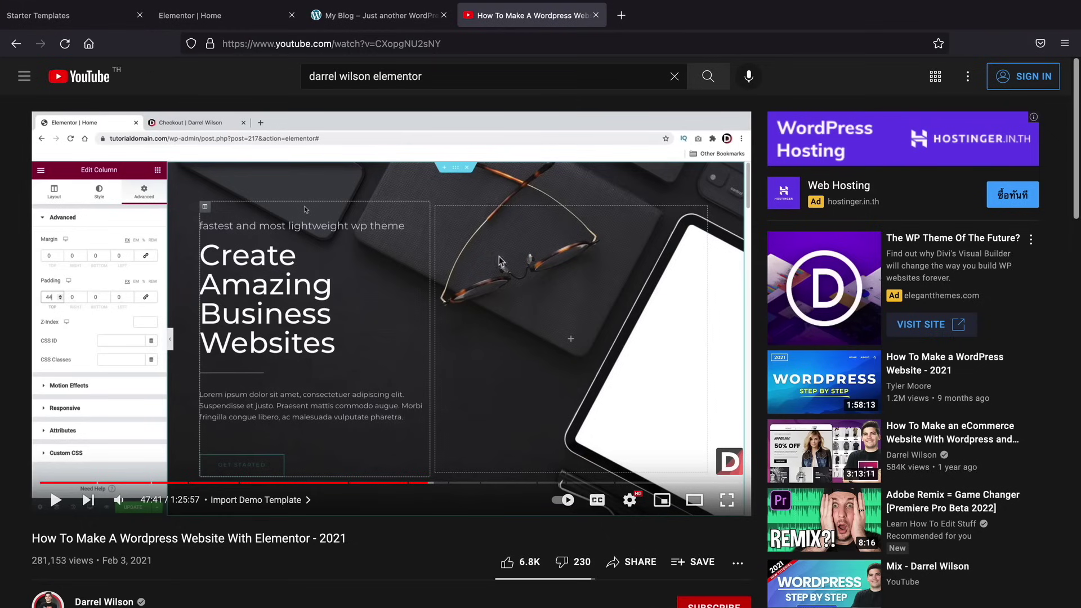
pyautogui.click(523, 16)
# Go back from the YouTube video to the Elementor | Home editor tab
pyautogui.click(234, 17)
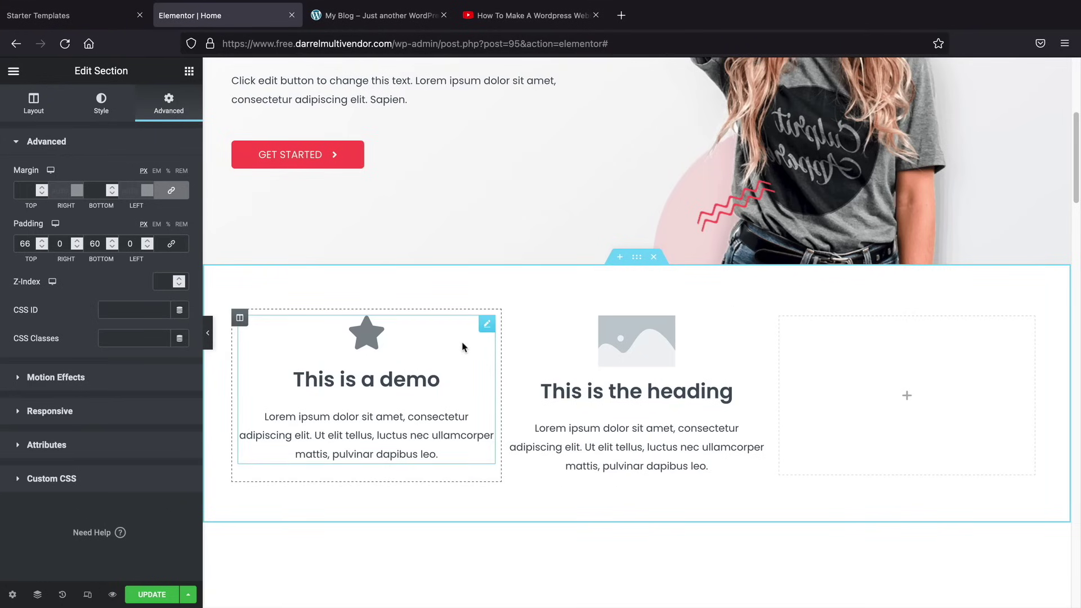
# Delete the three-column section with the icon and image boxes and update the Home page
pyautogui.click(653, 257)
pyautogui.scroll(5, 510, 288)
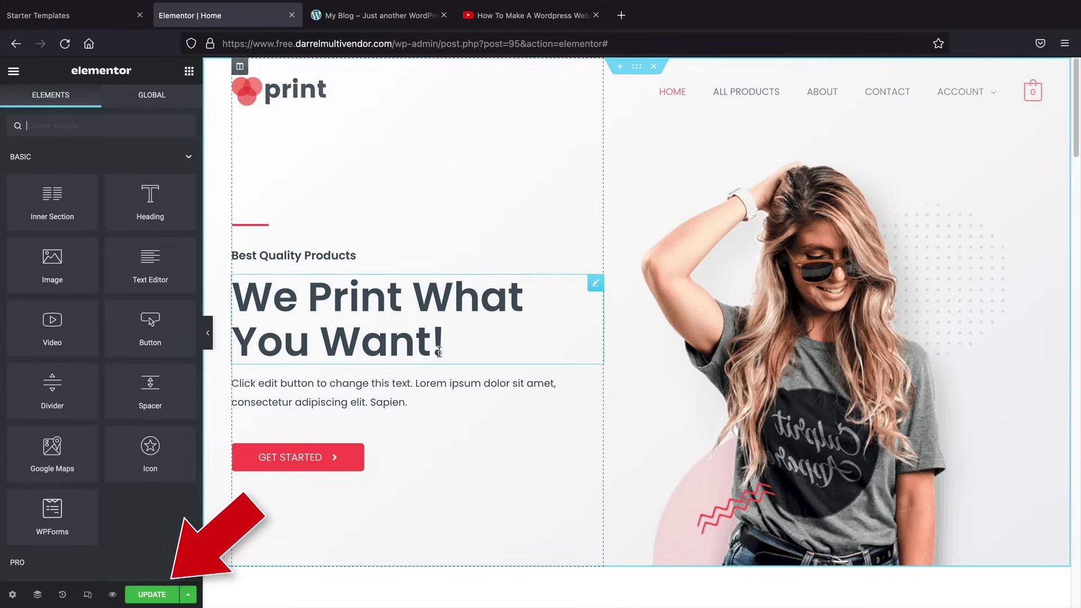
pyautogui.click(154, 595)
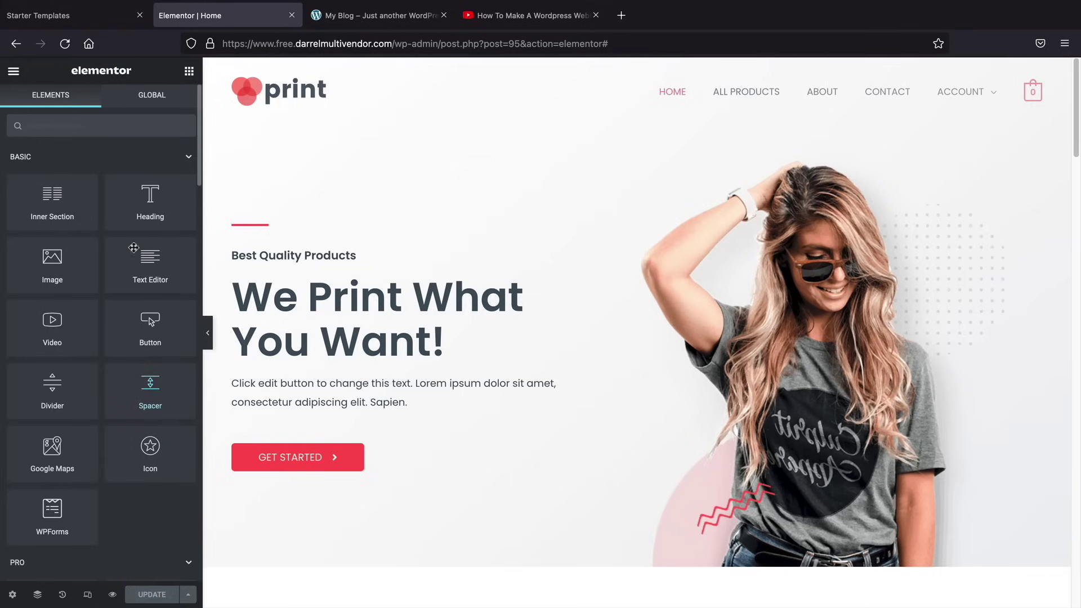
# View the published Home page, glance at the multivendor demo tab, and return
pyautogui.click(14, 71)
pyautogui.click(75, 278)
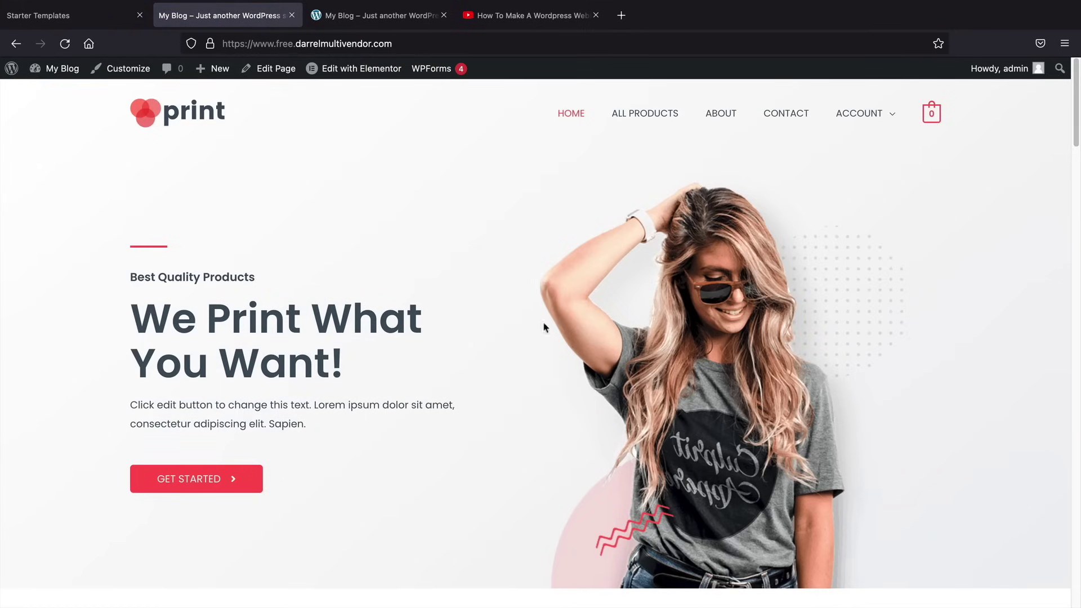
pyautogui.click(339, 19)
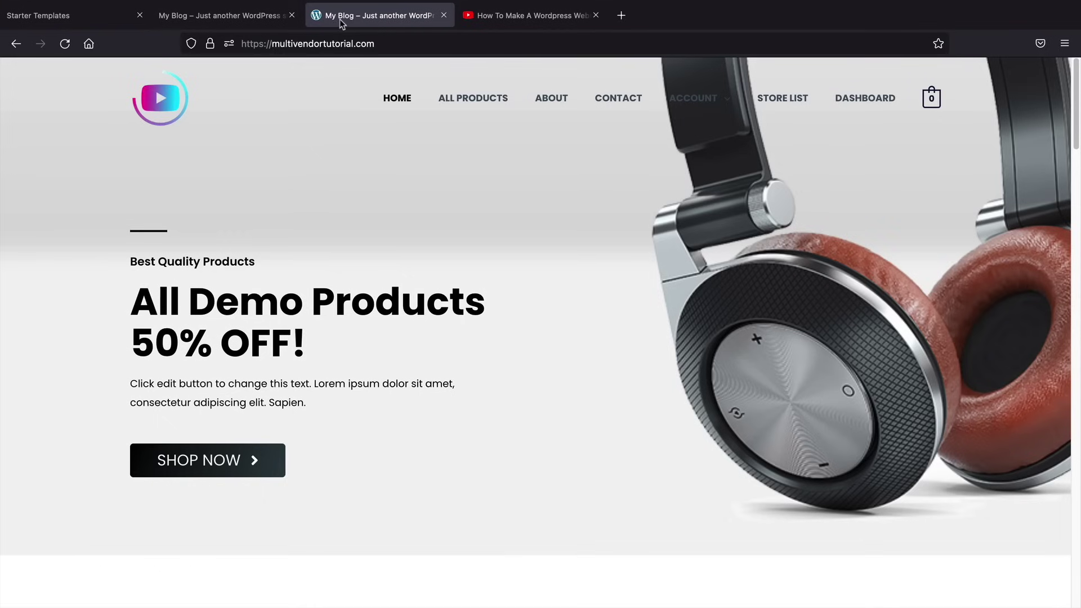
pyautogui.click(244, 18)
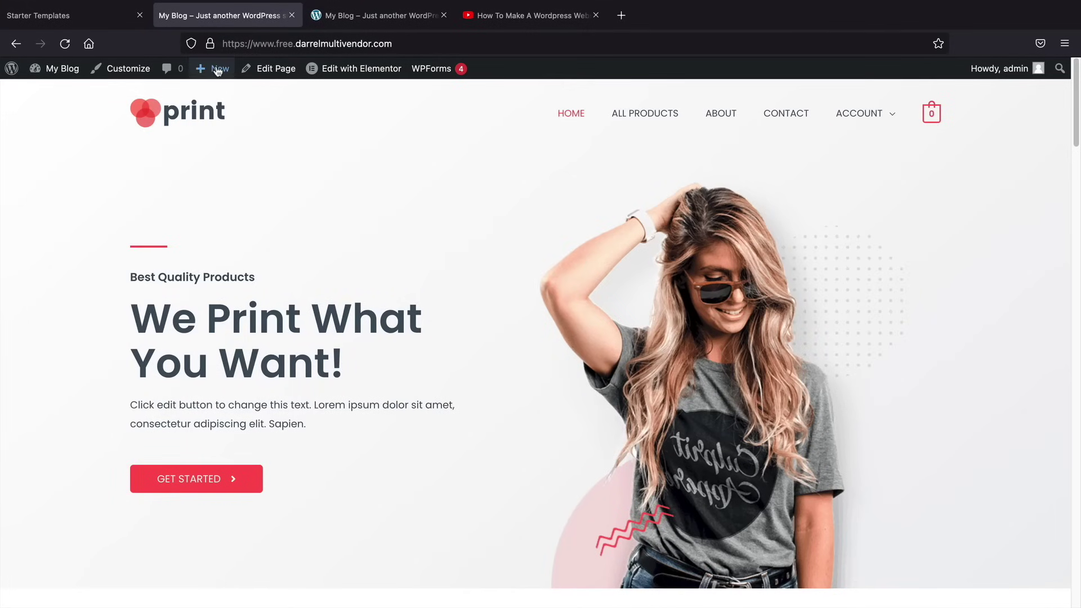
# Add a new page titled 'Services' from the admin bar, publish it, and edit it with Elementor
pyautogui.moveTo(214, 69)
pyautogui.click(212, 130)
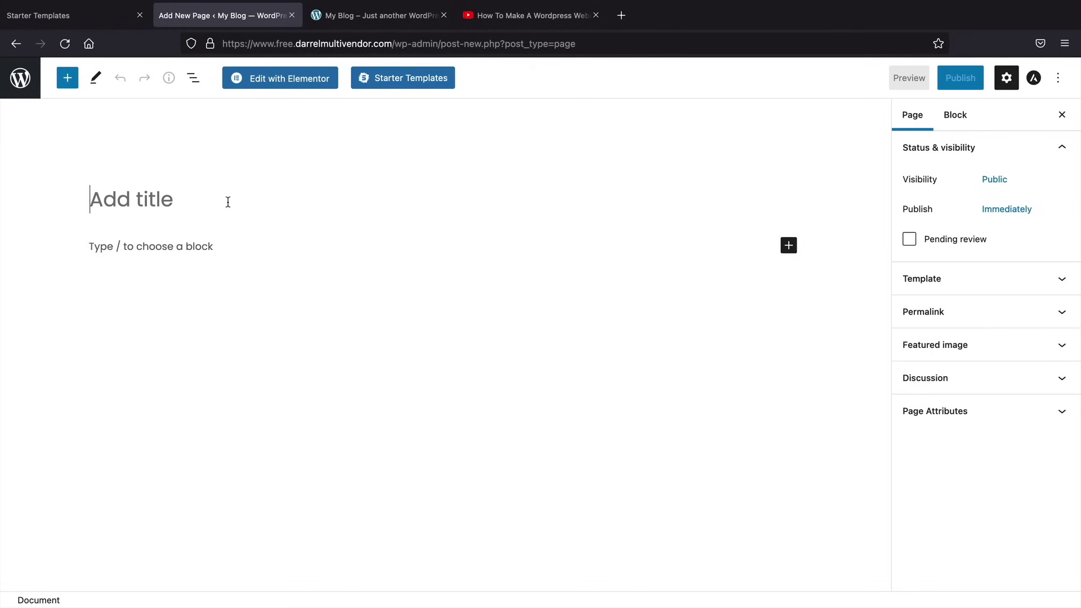
pyautogui.write('Services')
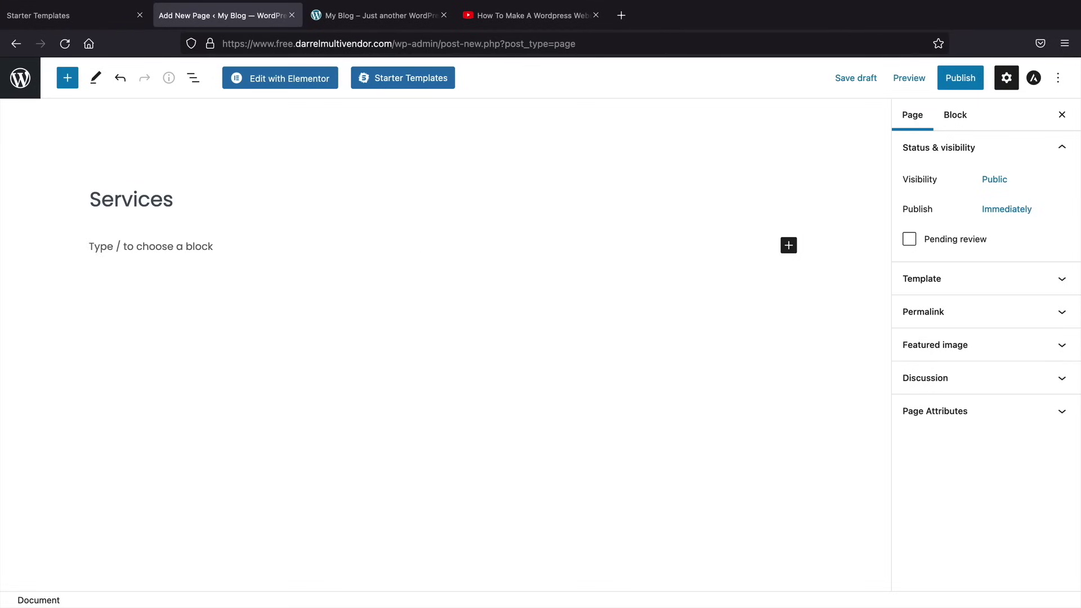
pyautogui.click(957, 86)
pyautogui.click(934, 88)
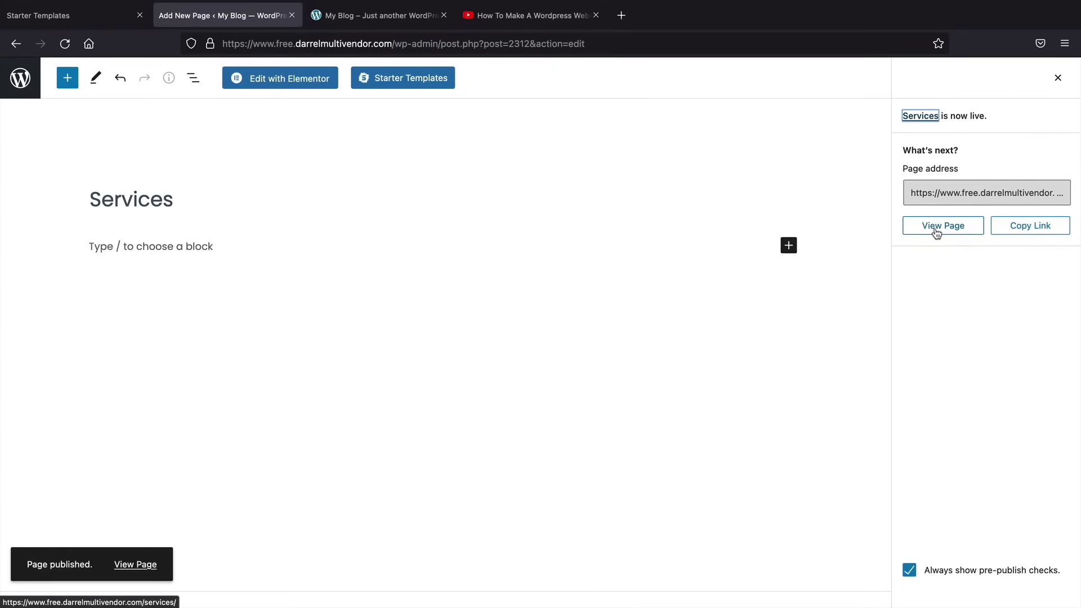
pyautogui.click(290, 79)
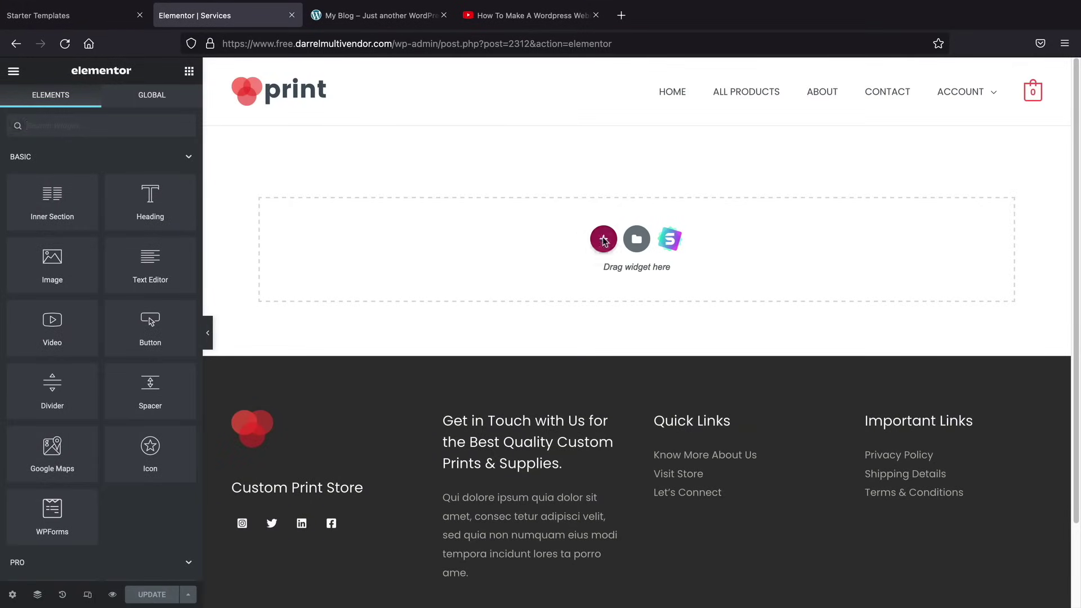
# Add a single-column section at the top with a heading reading 'Services Page'
pyautogui.click(603, 239)
pyautogui.click(434, 274)
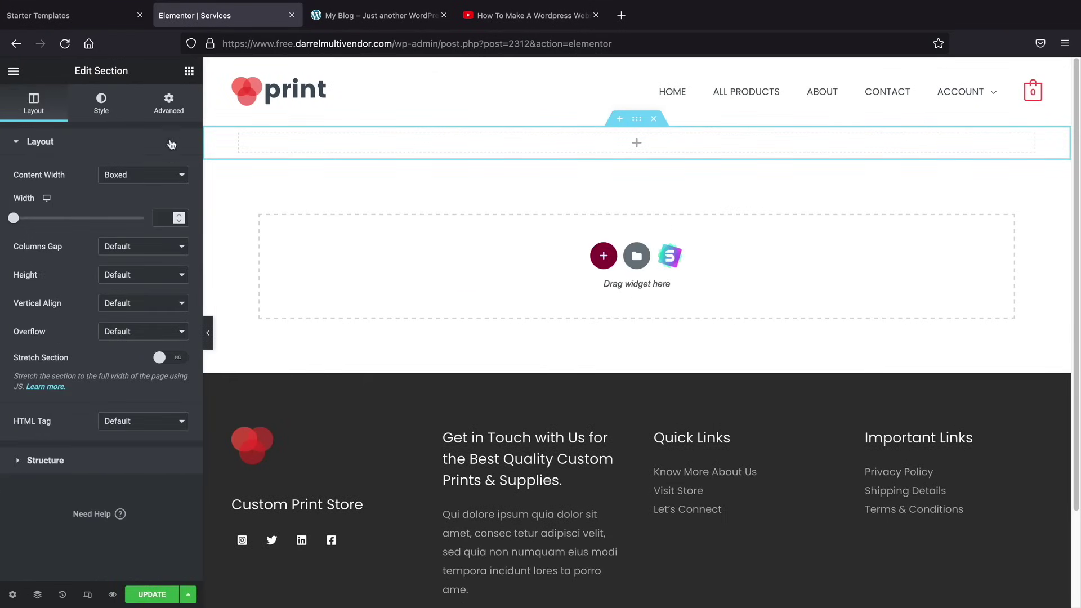
pyautogui.click(187, 72)
pyautogui.moveTo(149, 191); pyautogui.dragTo(589, 150)
pyautogui.click(76, 184)
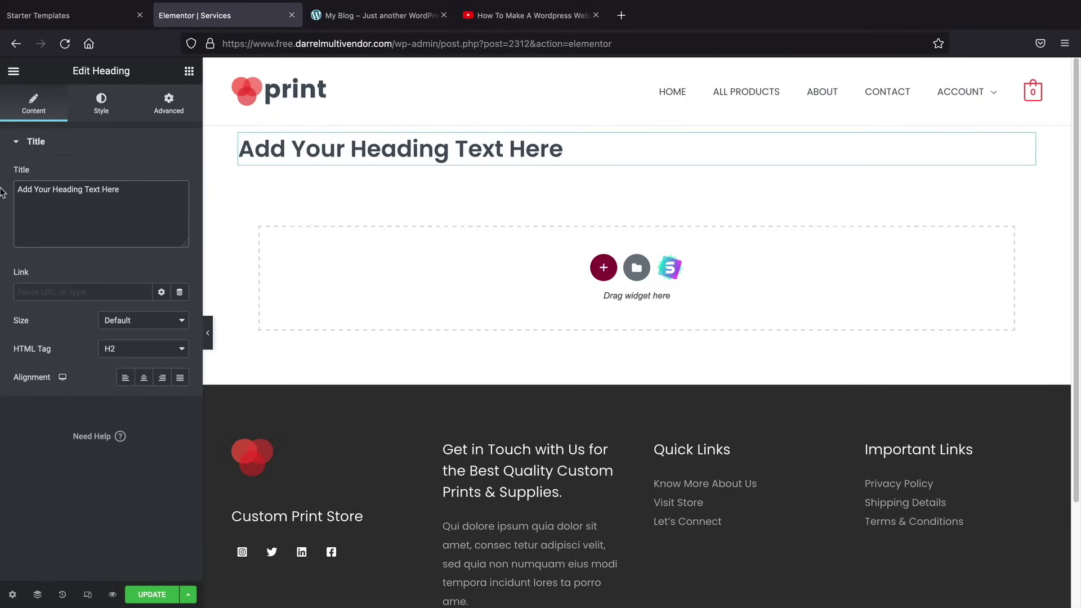
pyautogui.tripleClick(110, 194)
pyautogui.write('Serv')
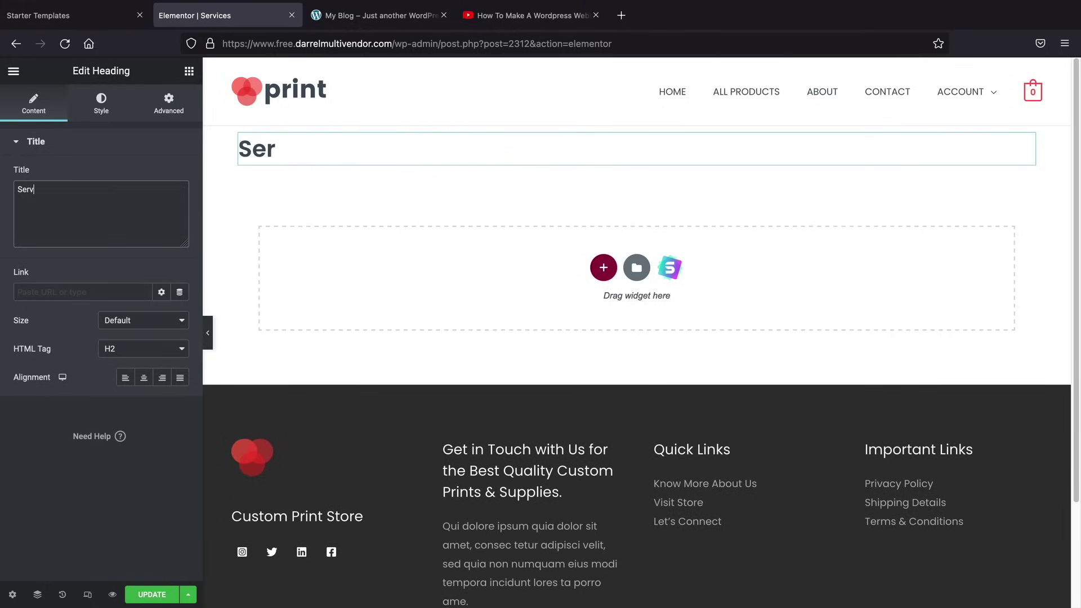
pyautogui.write('ices POge')
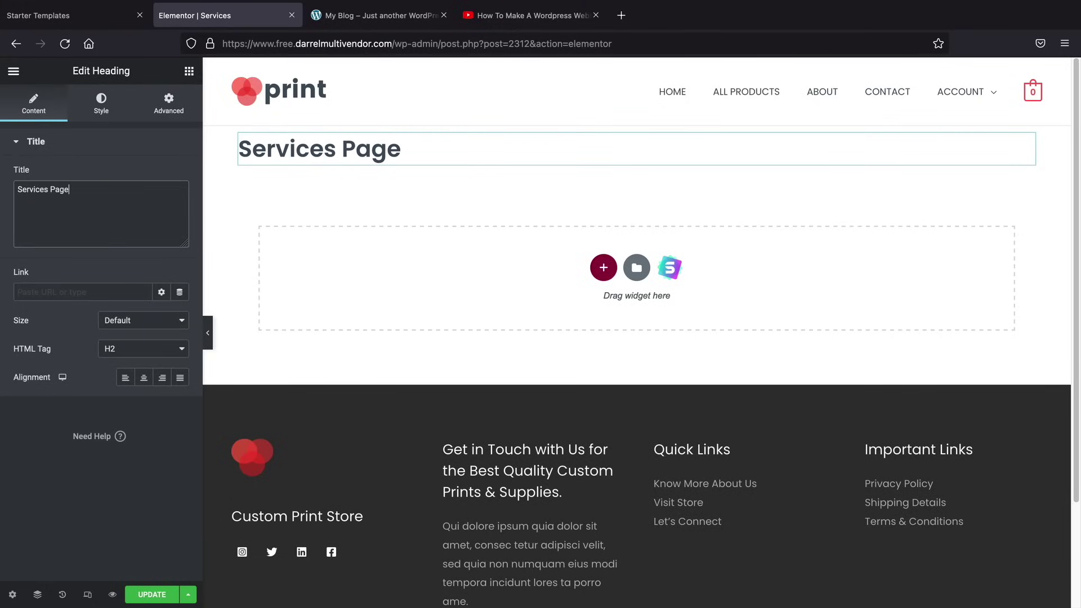
# Centre the heading, pad it 38 top and 41 bottom, then add a three-column section below
pyautogui.click(144, 377)
pyautogui.click(169, 107)
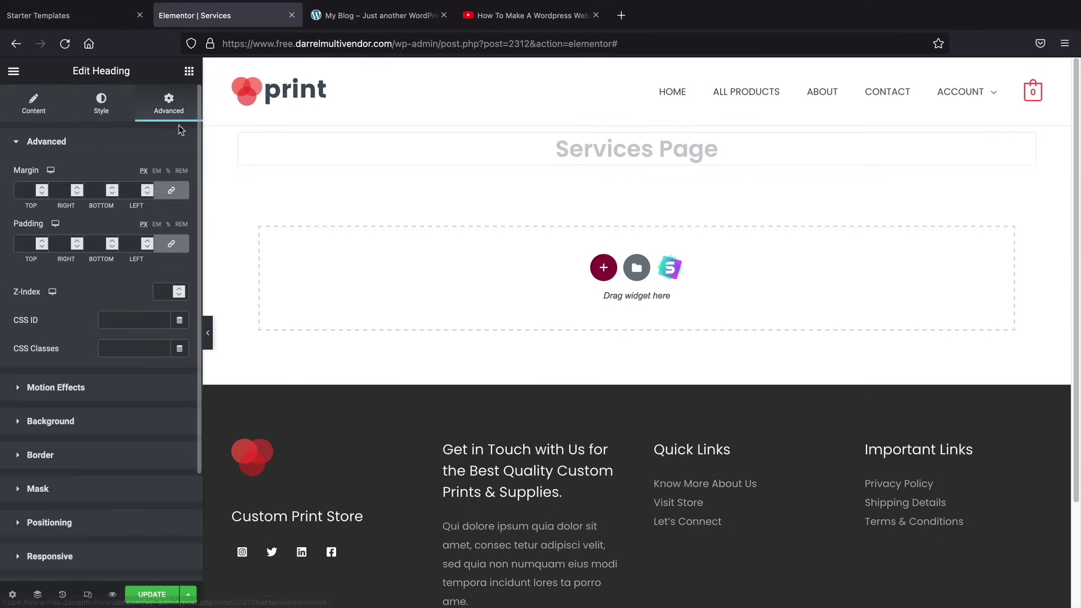
pyautogui.click(171, 243)
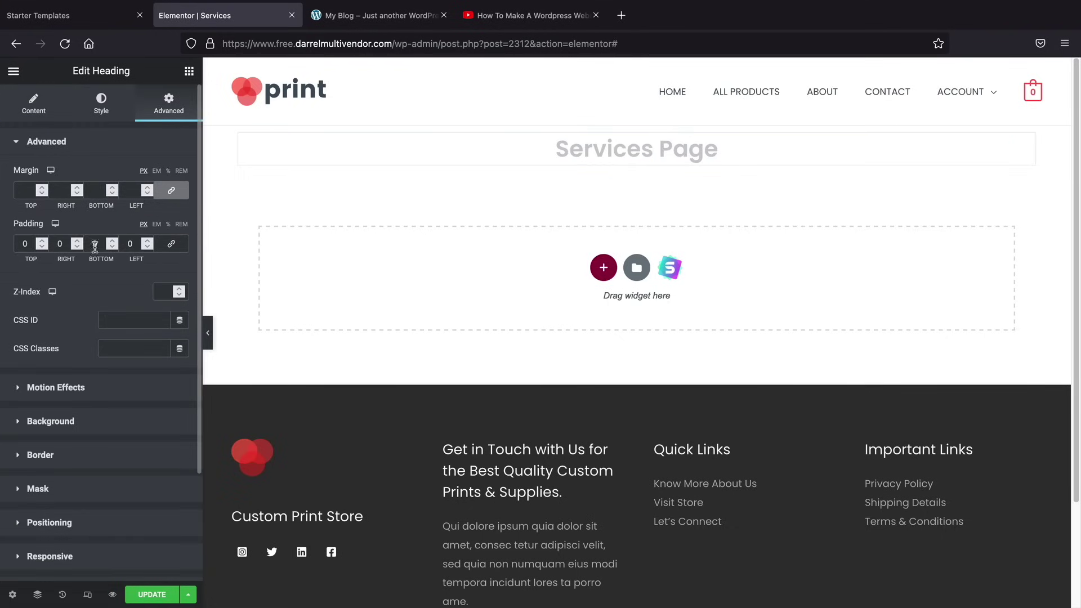
pyautogui.click(43, 241)
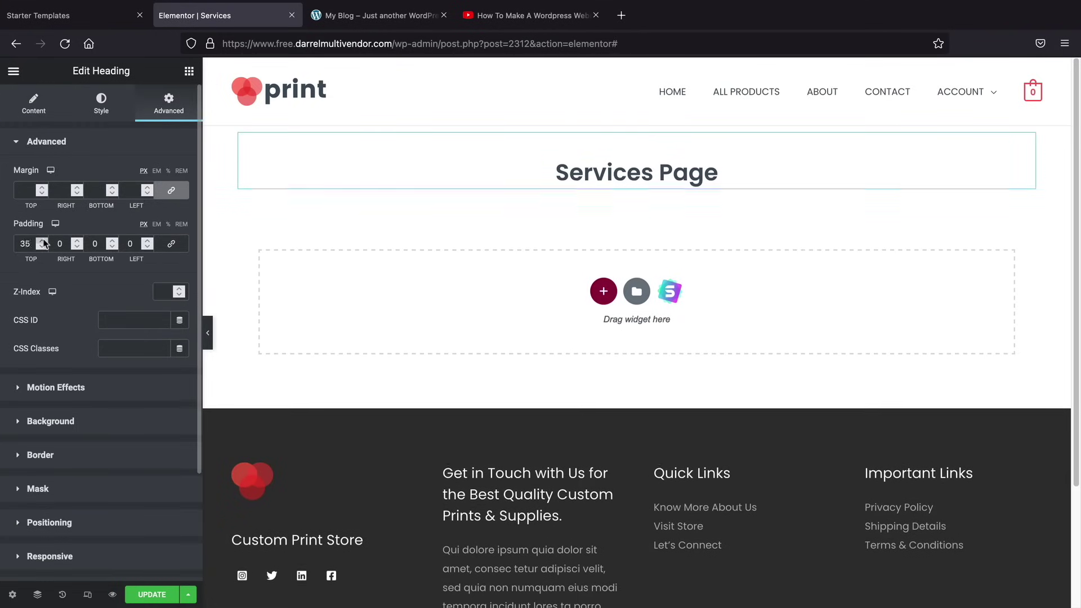
pyautogui.click(111, 240)
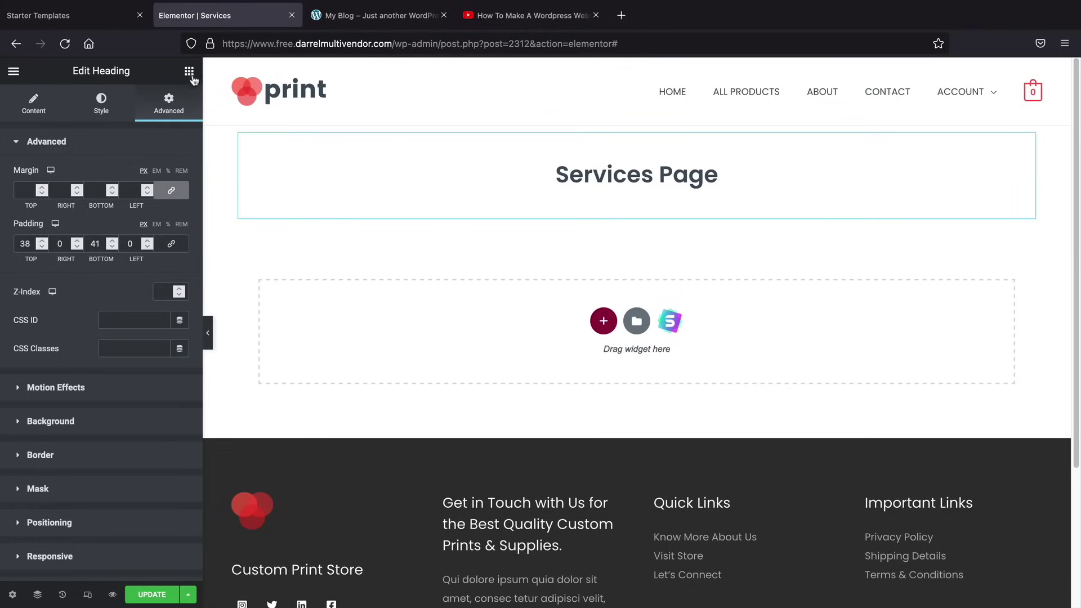
pyautogui.click(598, 319)
pyautogui.click(590, 362)
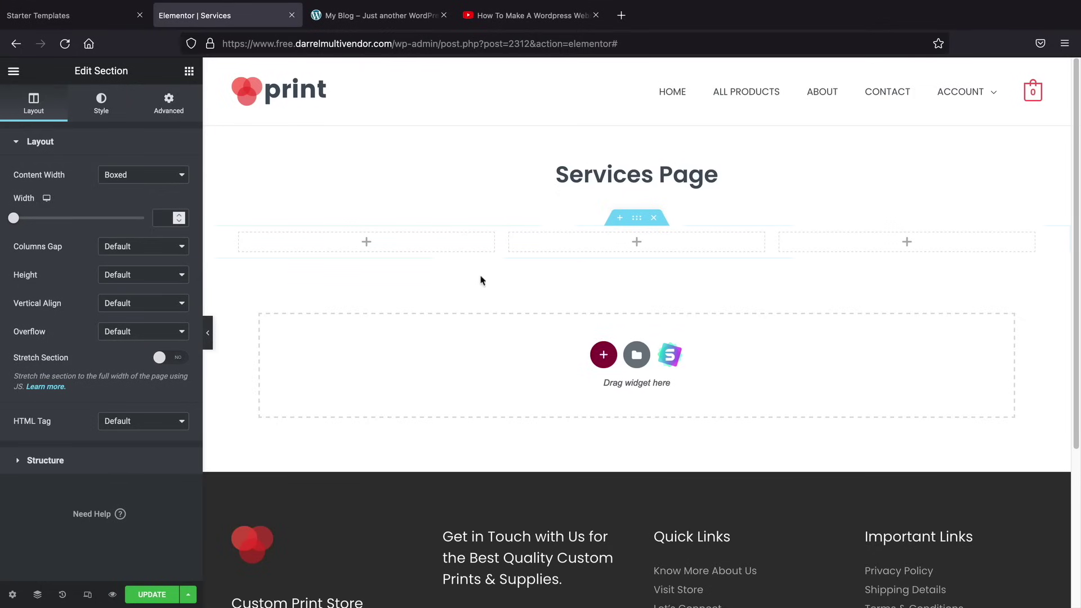
# Drop a Heading, a Text Editor and a Button widget into the first column, stacked in that order
pyautogui.click(191, 74)
pyautogui.moveTo(150, 200); pyautogui.dragTo(345, 248)
pyautogui.click(190, 72)
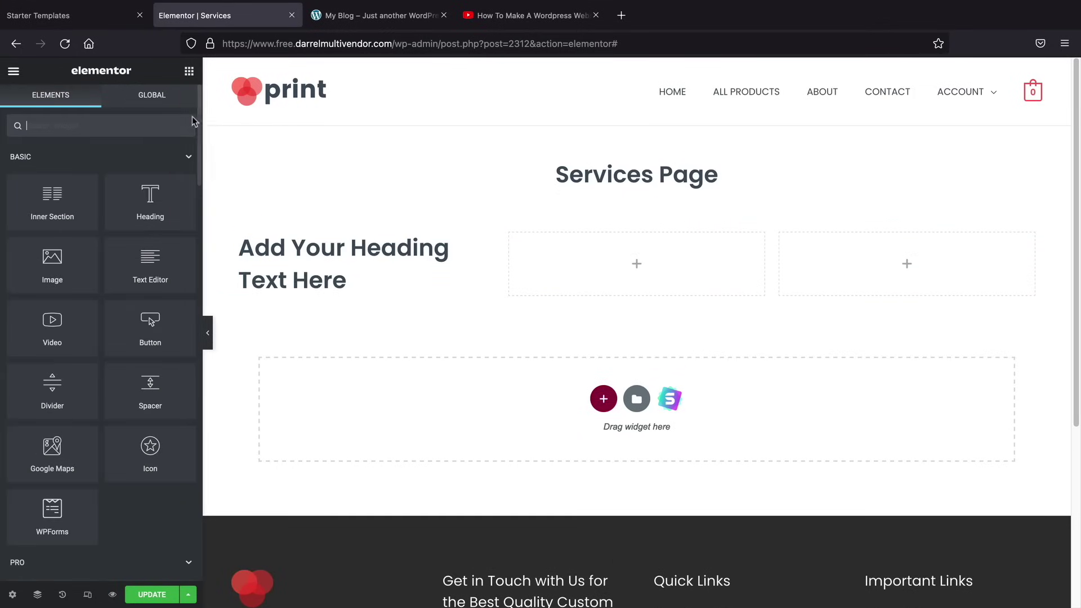
pyautogui.moveTo(147, 259); pyautogui.dragTo(287, 307)
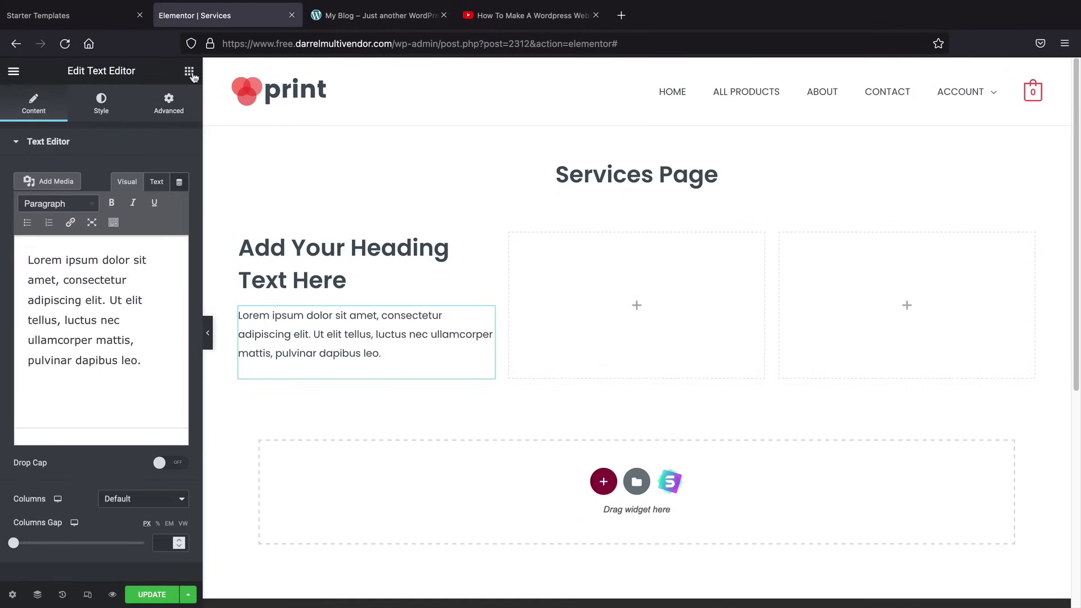
pyautogui.click(189, 71)
pyautogui.moveTo(149, 319); pyautogui.dragTo(322, 364)
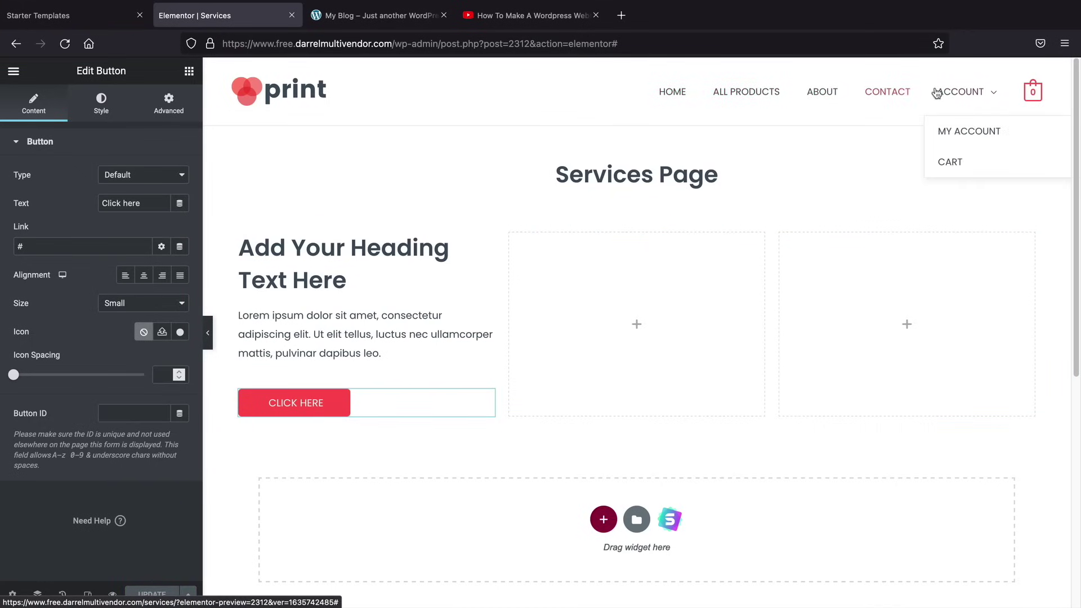
pyautogui.click(14, 72)
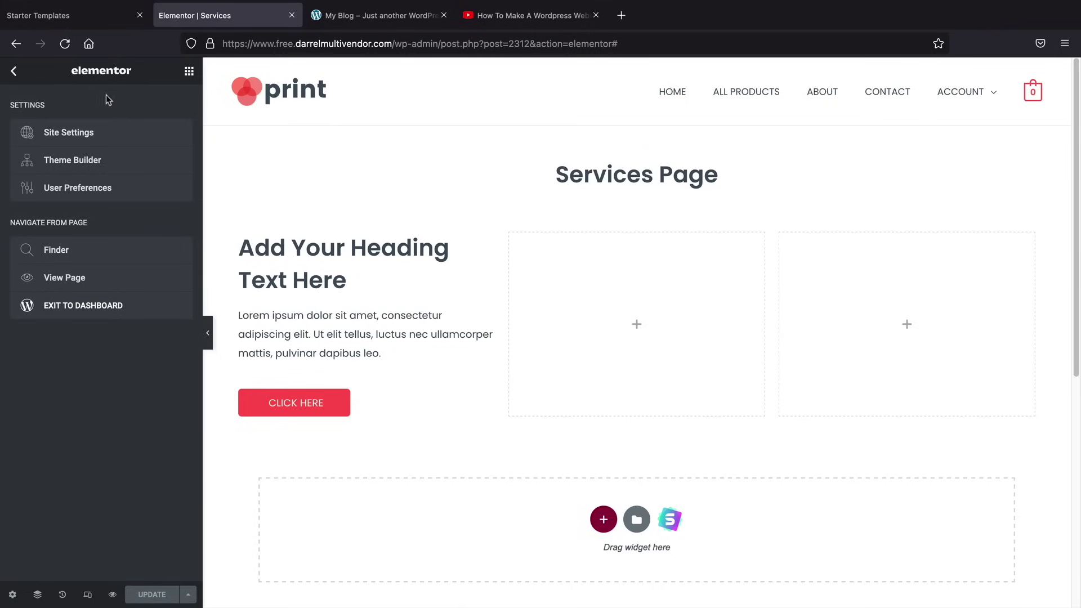
# Exit Elementor to the WordPress dashboard and go to Appearance > Menus
pyautogui.click(72, 310)
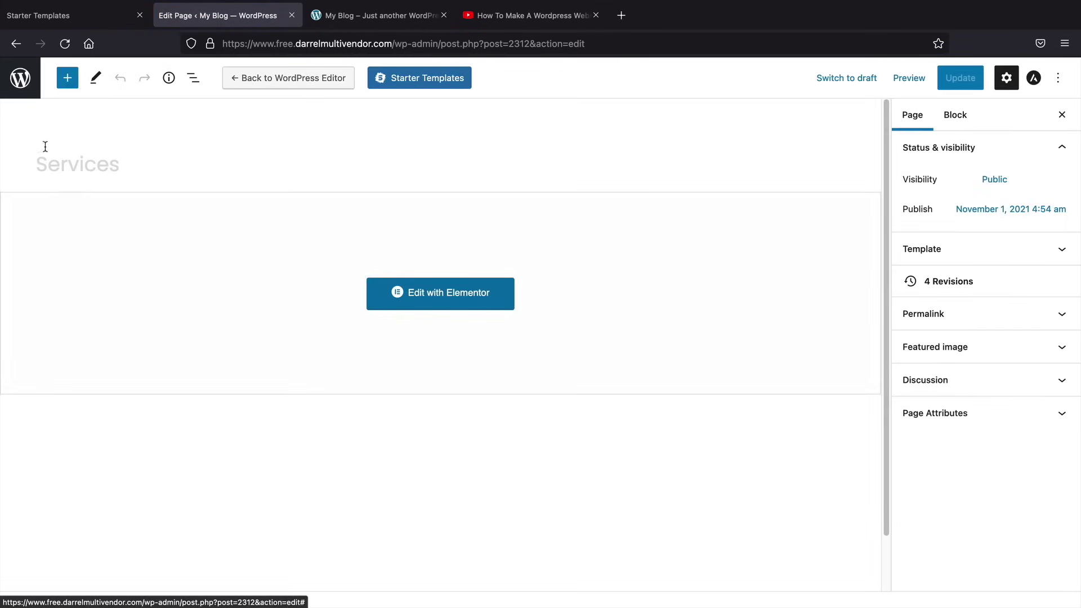
pyautogui.click(28, 86)
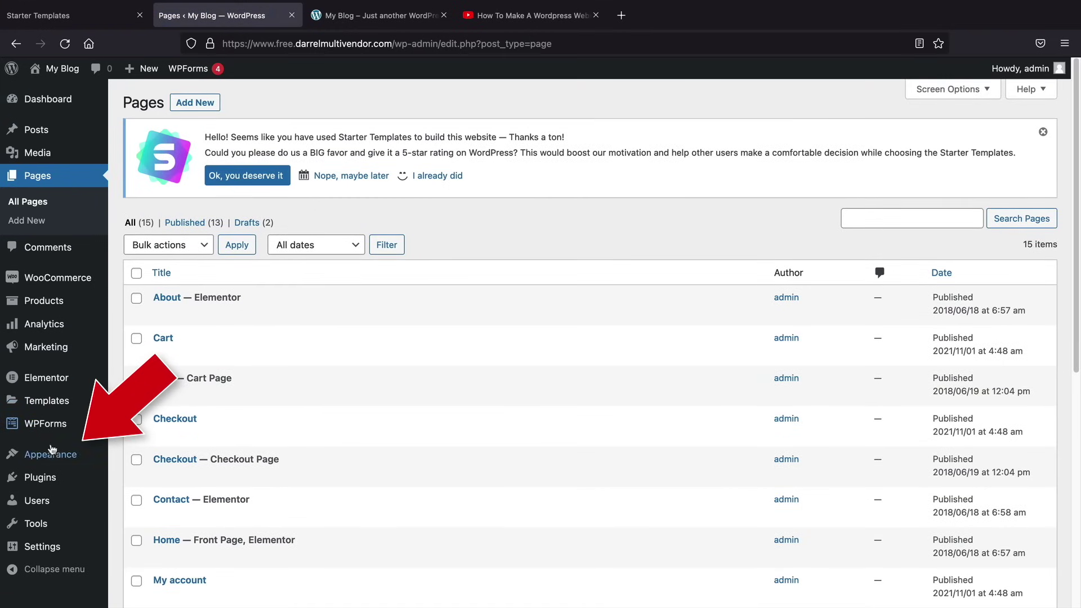
pyautogui.moveTo(51, 451)
pyautogui.click(134, 514)
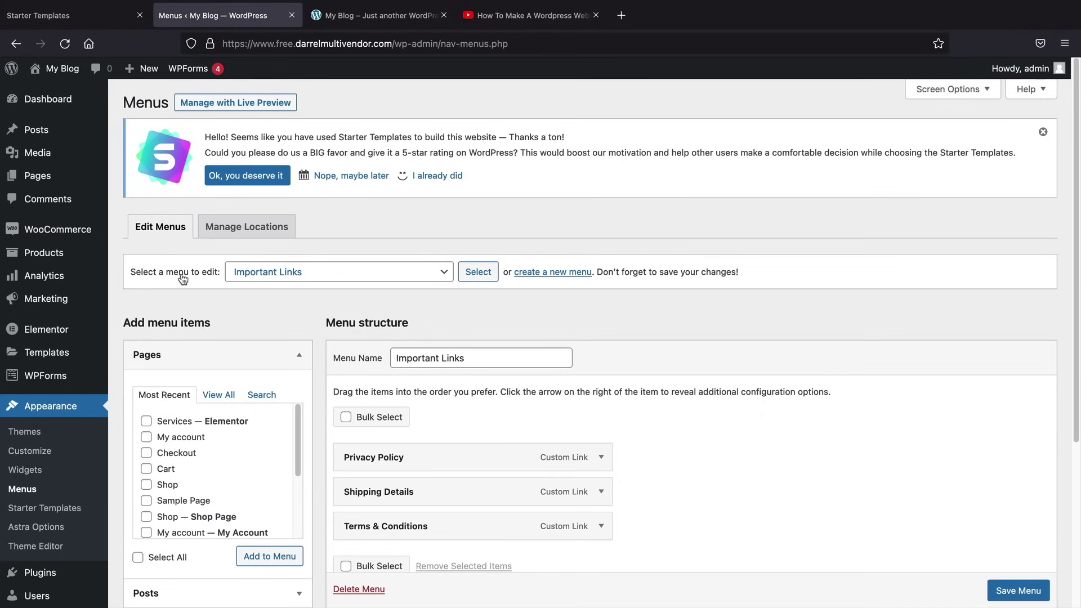
# Load Main Menu, add the Services page, and move it right after All Products
pyautogui.click(271, 279)
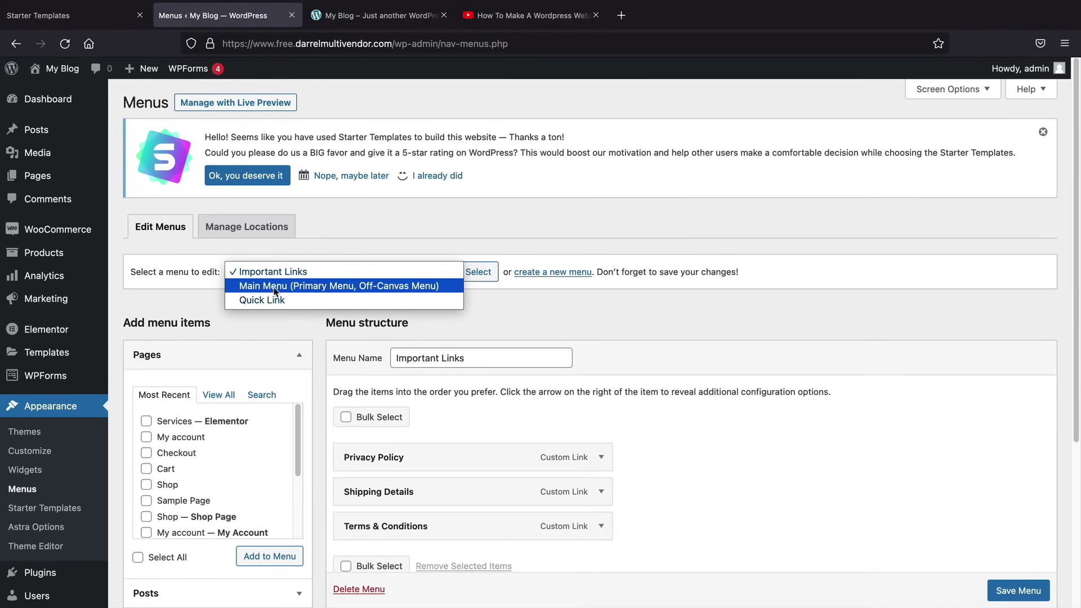
pyautogui.click(275, 287)
pyautogui.click(468, 274)
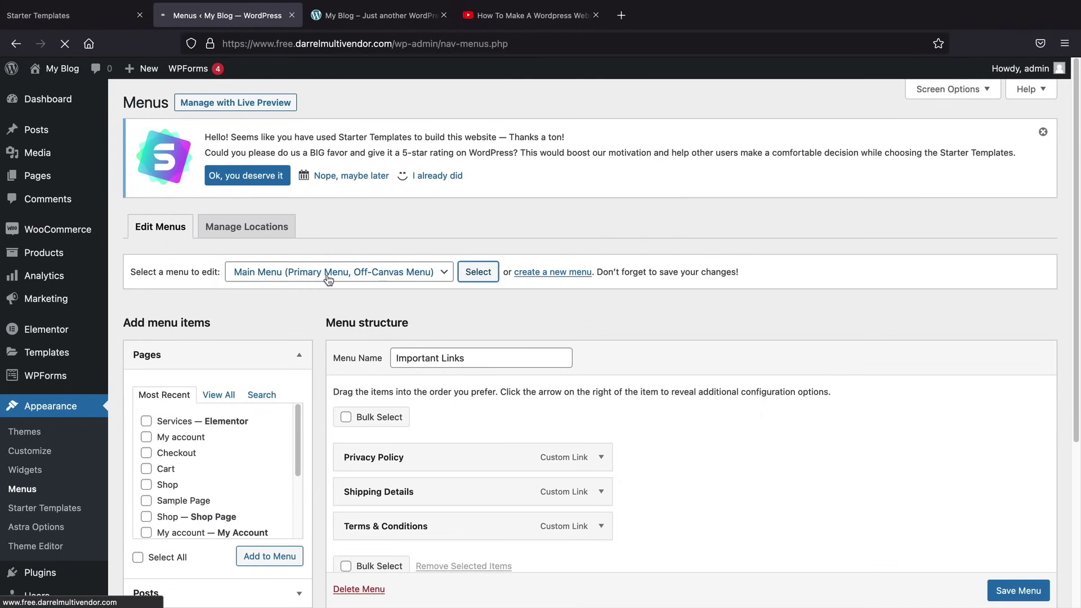
pyautogui.scroll(-2, 326, 306)
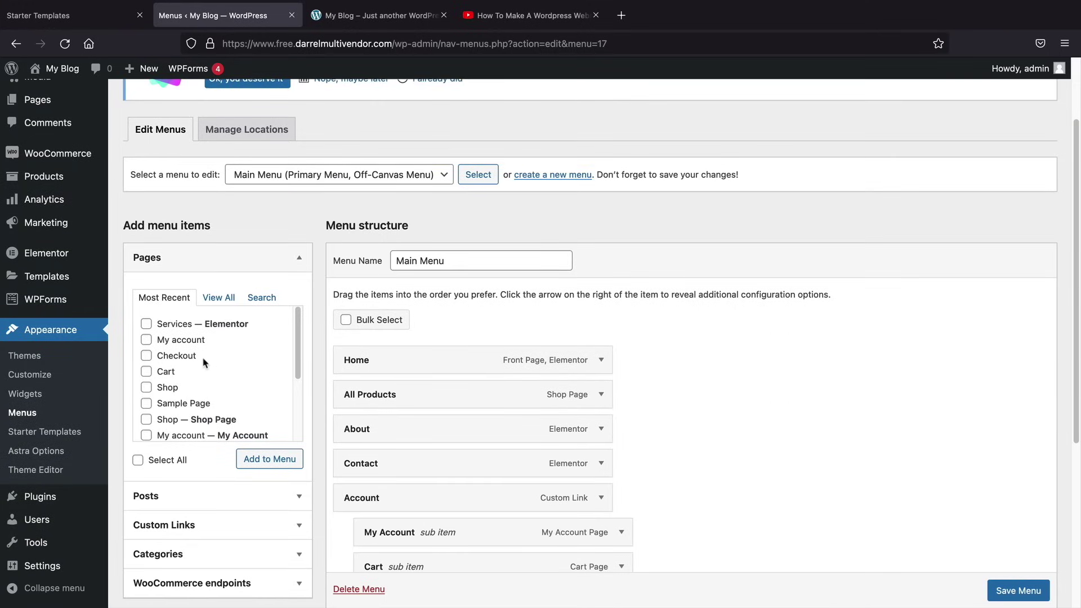
pyautogui.click(221, 299)
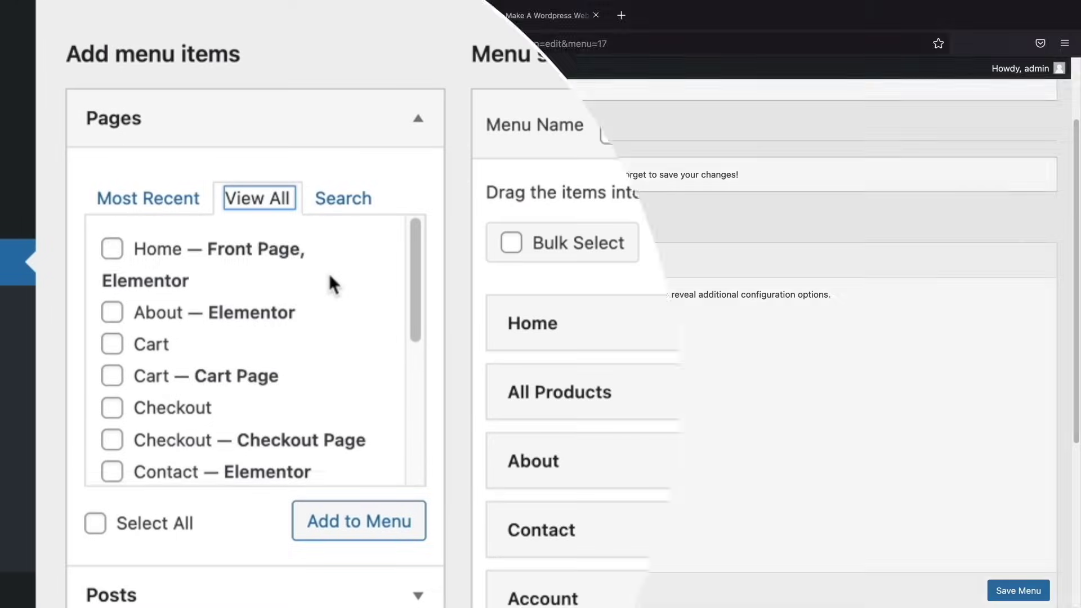
pyautogui.scroll(-5, 255, 338)
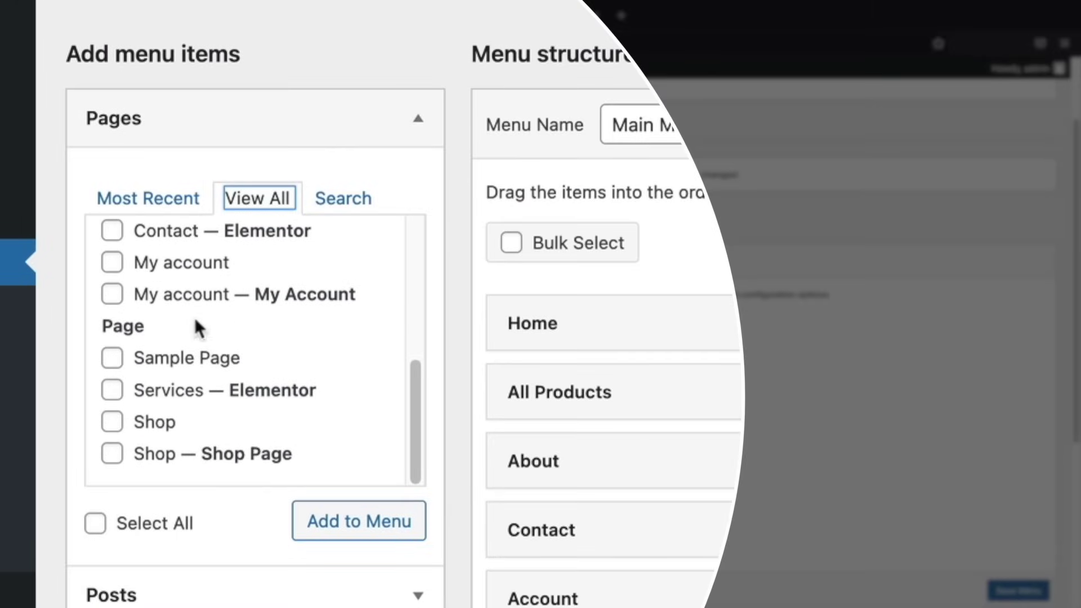
pyautogui.click(115, 394)
pyautogui.click(327, 515)
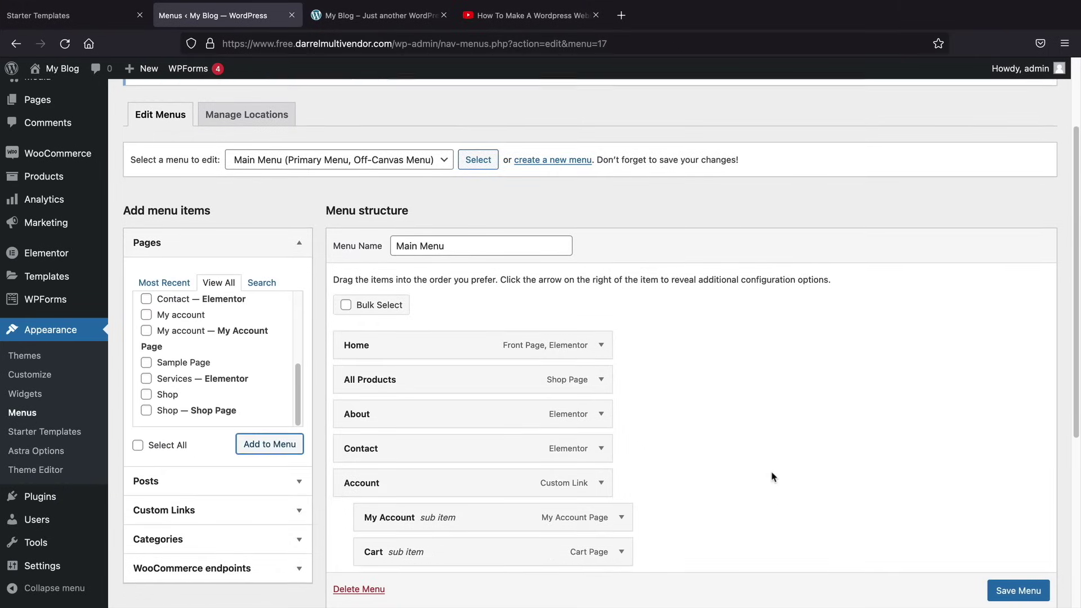
pyautogui.scroll(-2, 774, 474)
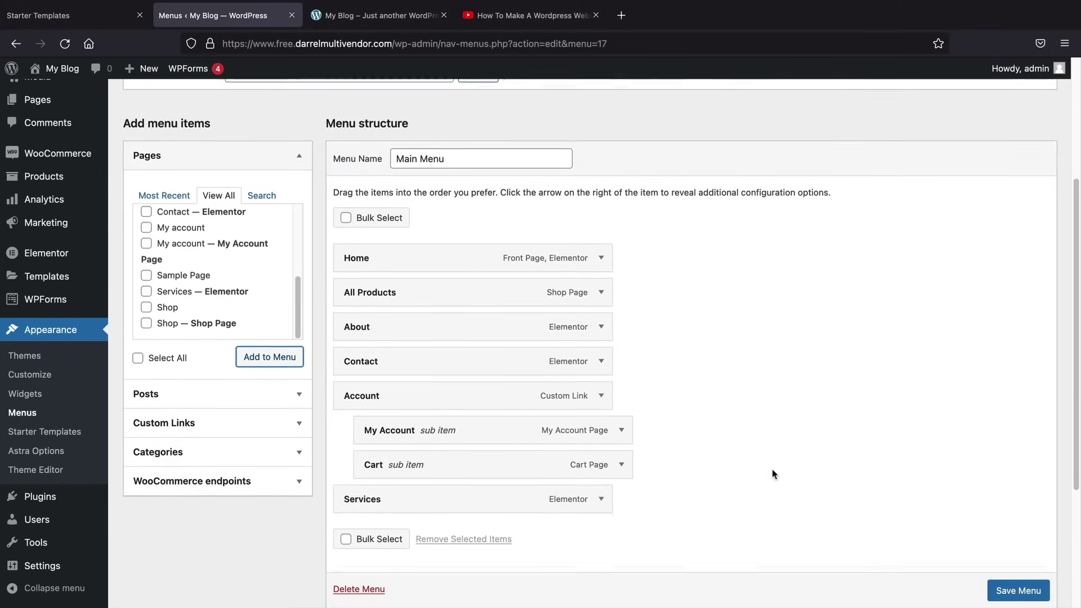
pyautogui.moveTo(437, 486); pyautogui.dragTo(434, 319)
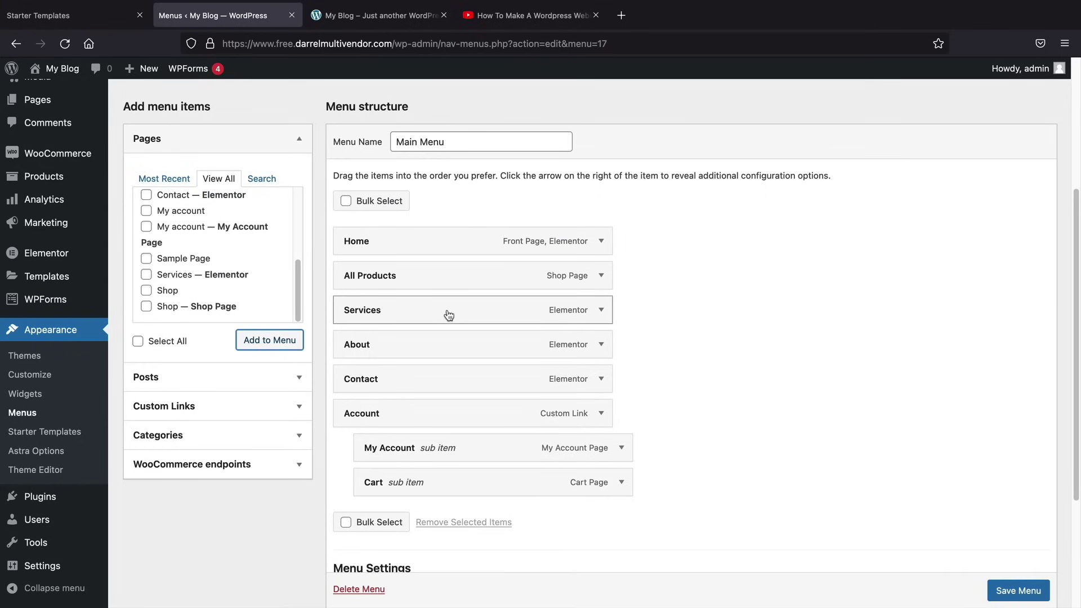
# Save the Main Menu and visit the live site's front page
pyautogui.click(1037, 595)
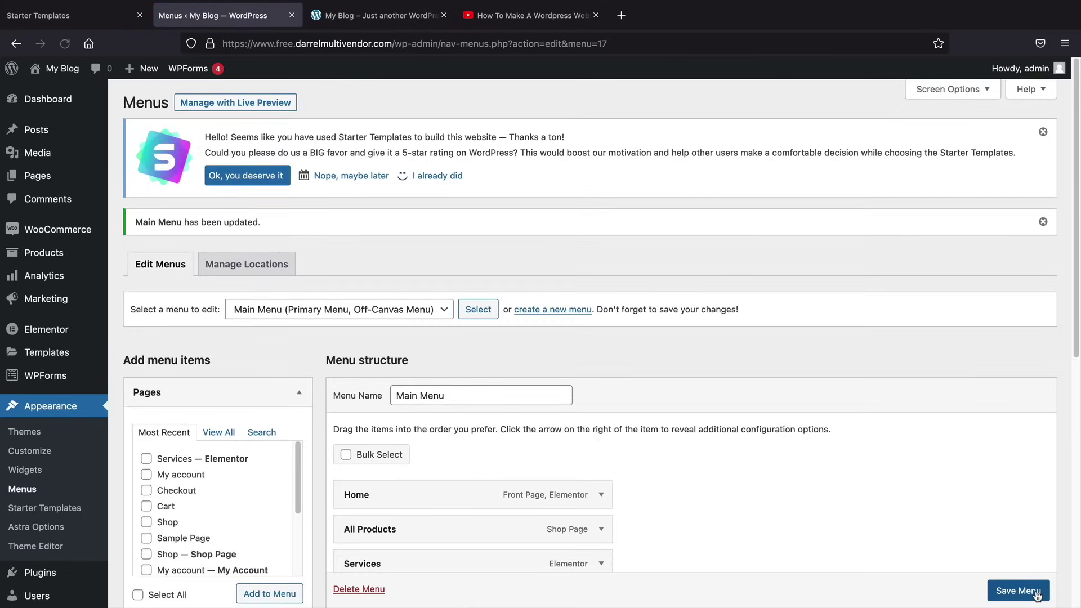
pyautogui.moveTo(59, 69)
pyautogui.click(54, 89)
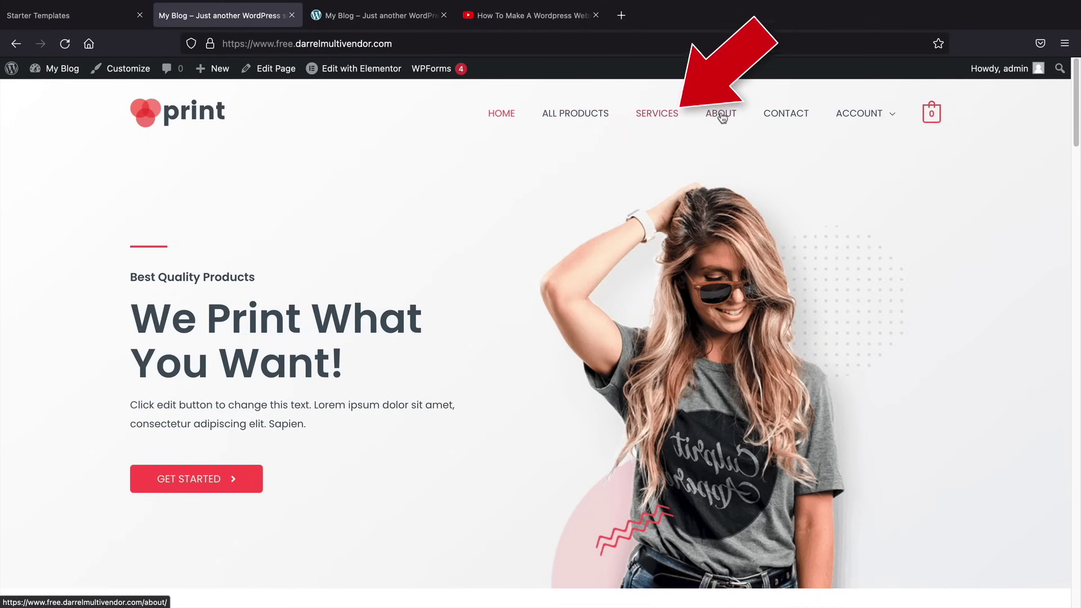
# Follow the SERVICES navigation link to check the page, then return to the home page
pyautogui.click(656, 114)
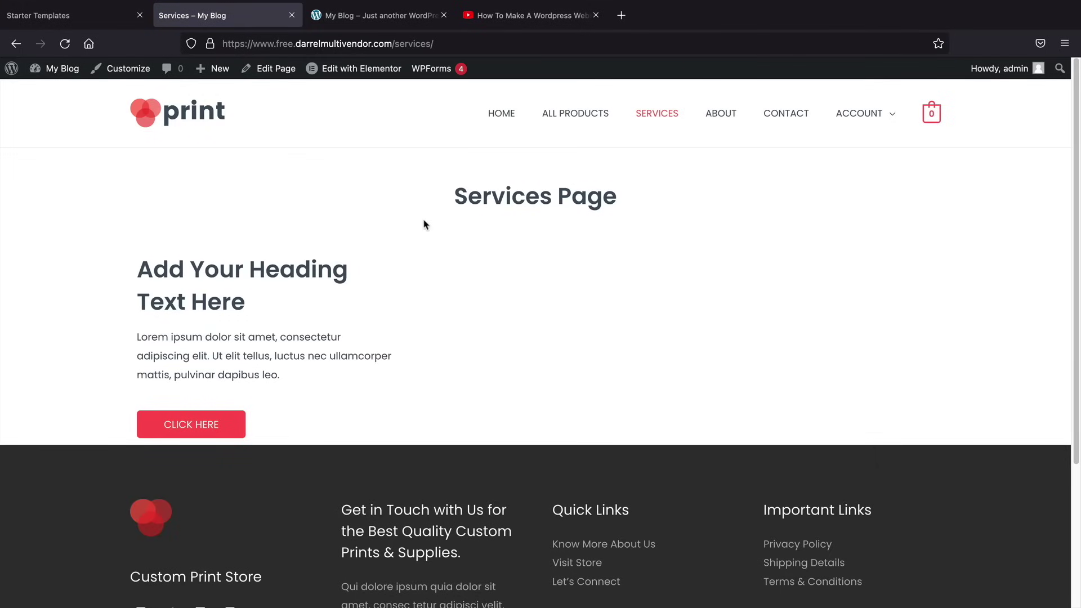
pyautogui.click(16, 44)
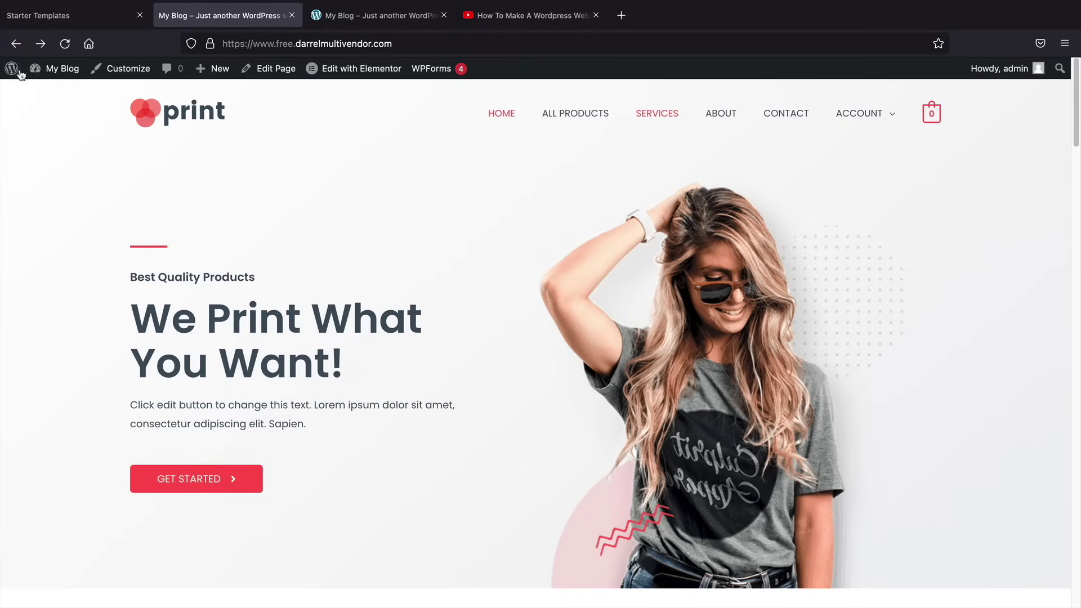
pyautogui.click(369, 240)
# Glance at the multivendor demo store's tab, then return to the print site's home page
pyautogui.click(387, 19)
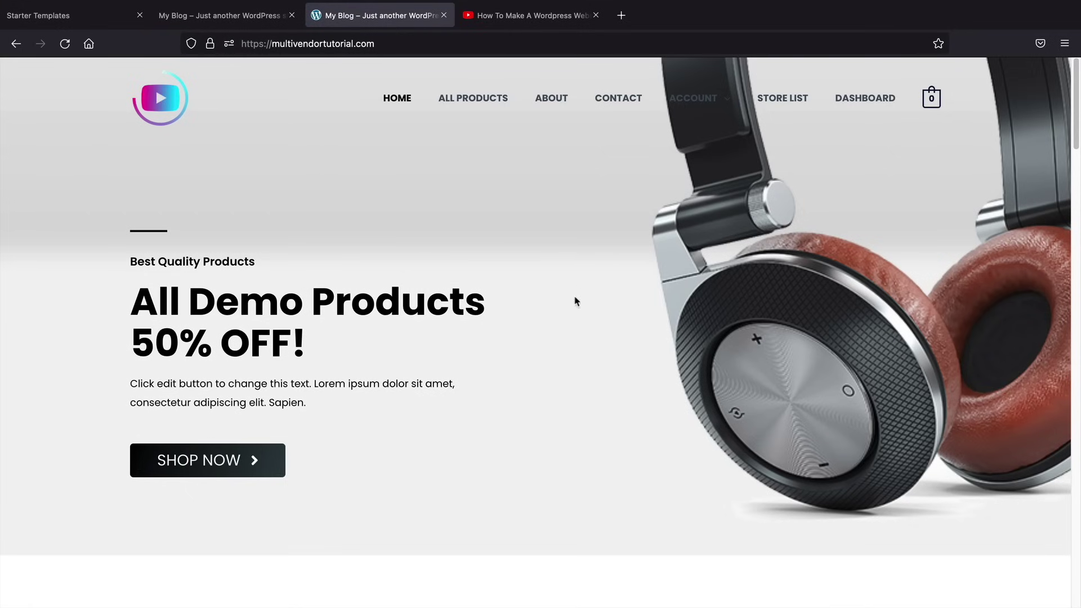
pyautogui.click(238, 17)
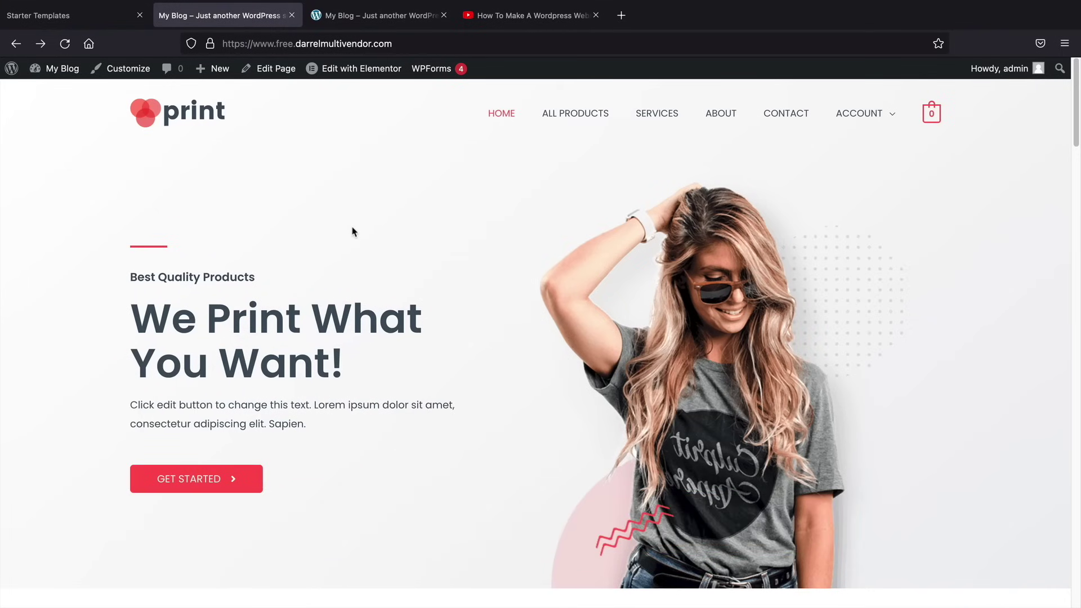
pyautogui.click(359, 74)
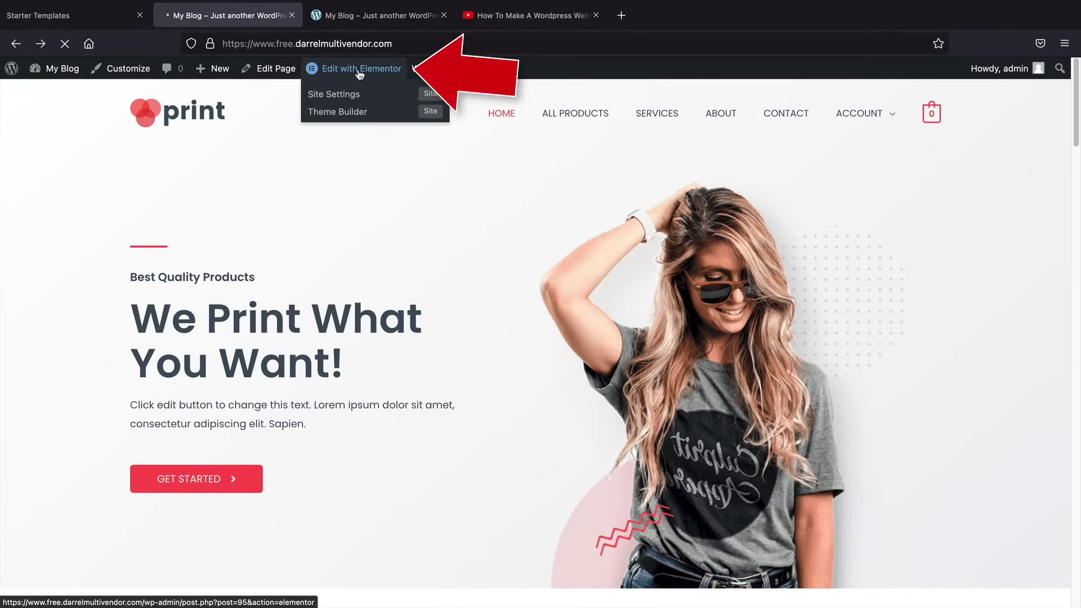
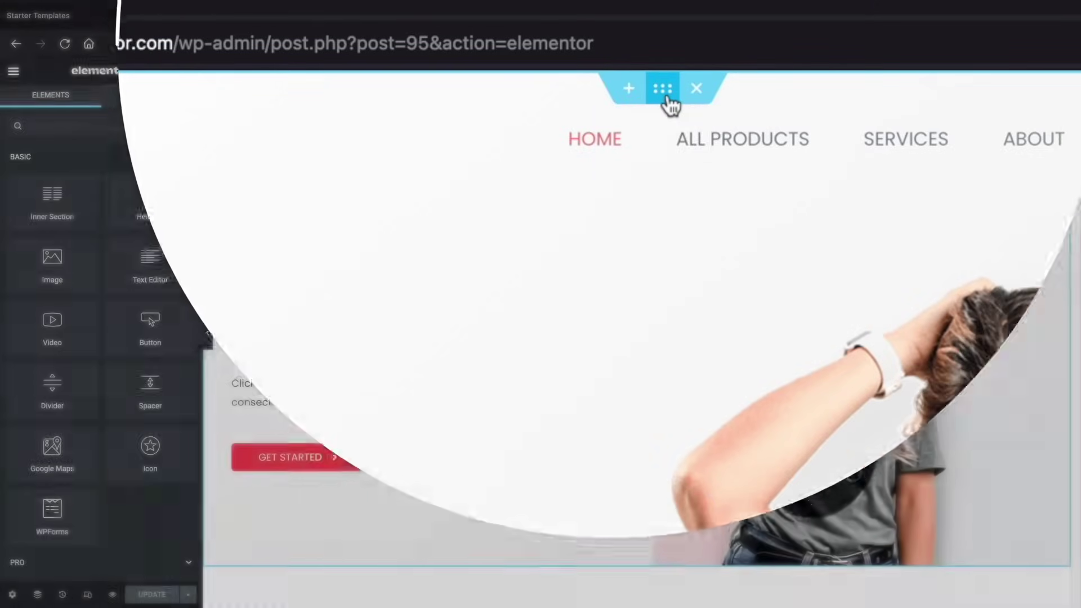
# Switch the hero section's Style background from gradient to Classic and begin picking a background image
pyautogui.click(665, 90)
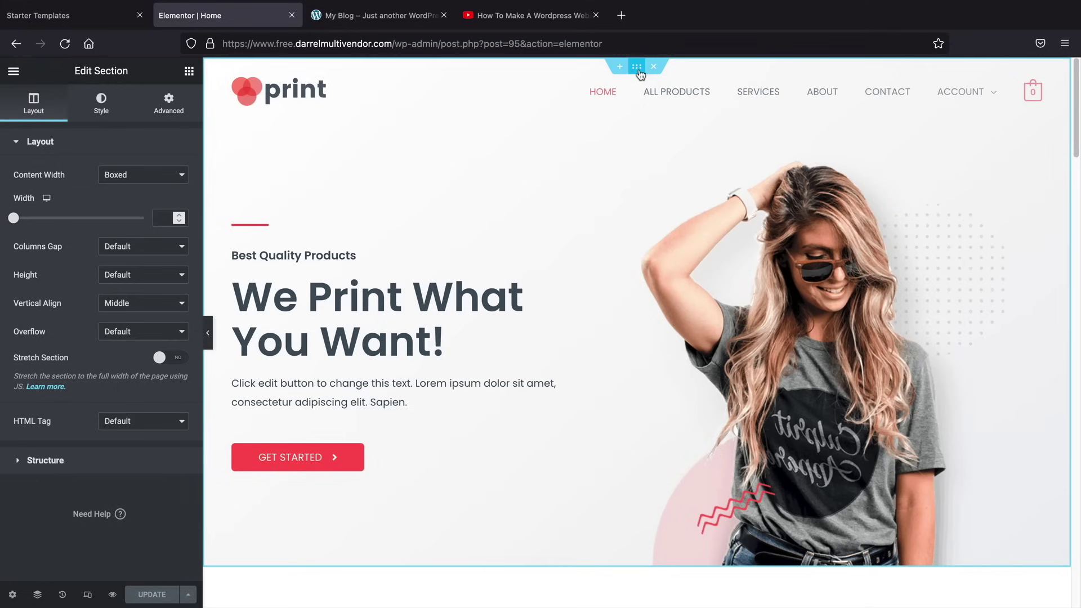
pyautogui.click(108, 117)
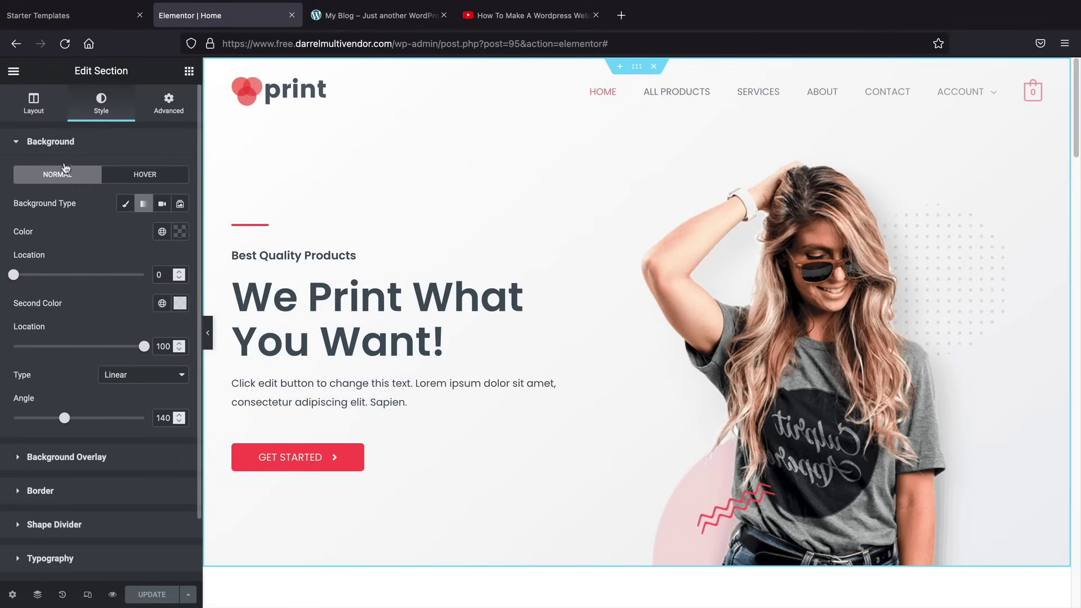
pyautogui.click(126, 204)
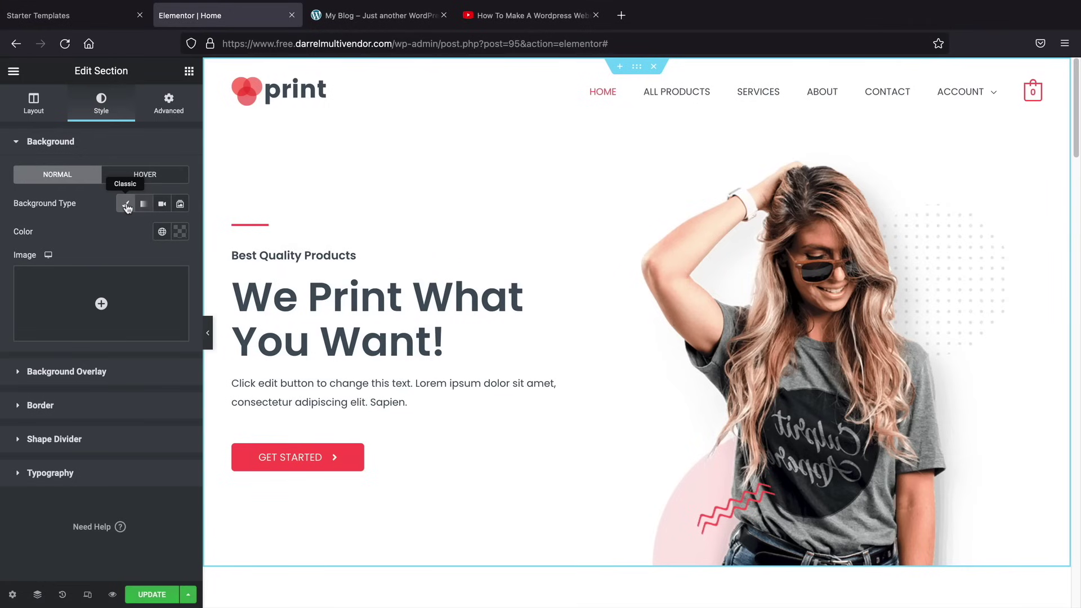
pyautogui.moveTo(104, 296)
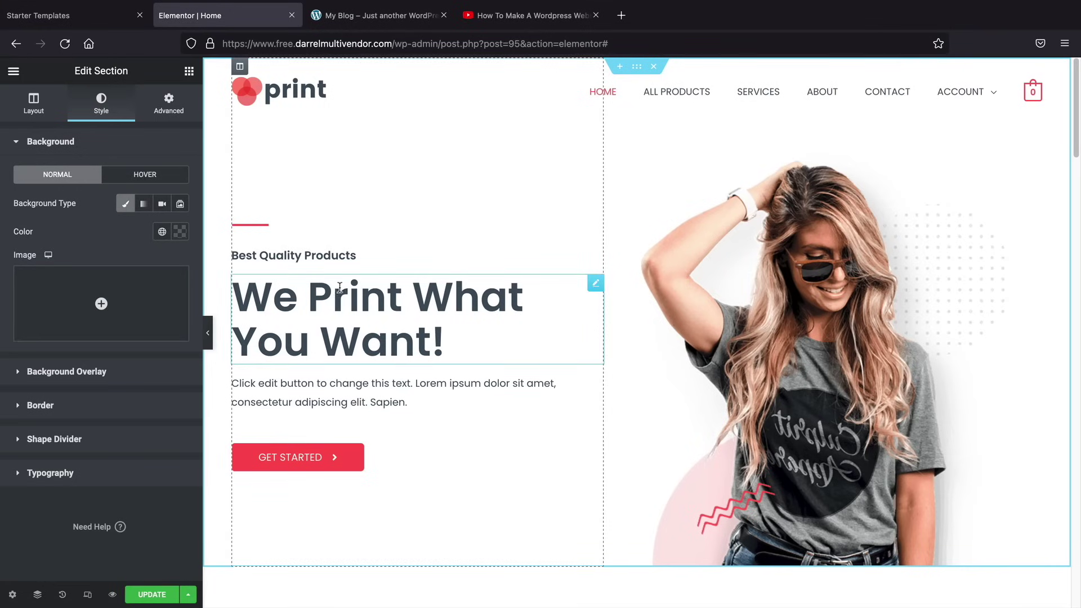
pyautogui.click(96, 306)
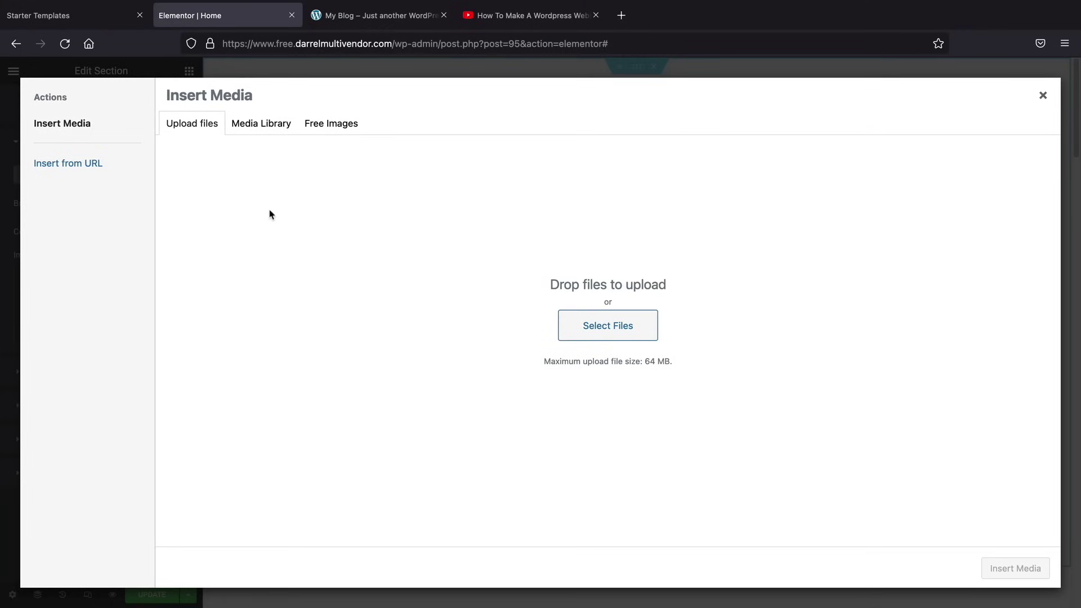
pyautogui.click(321, 125)
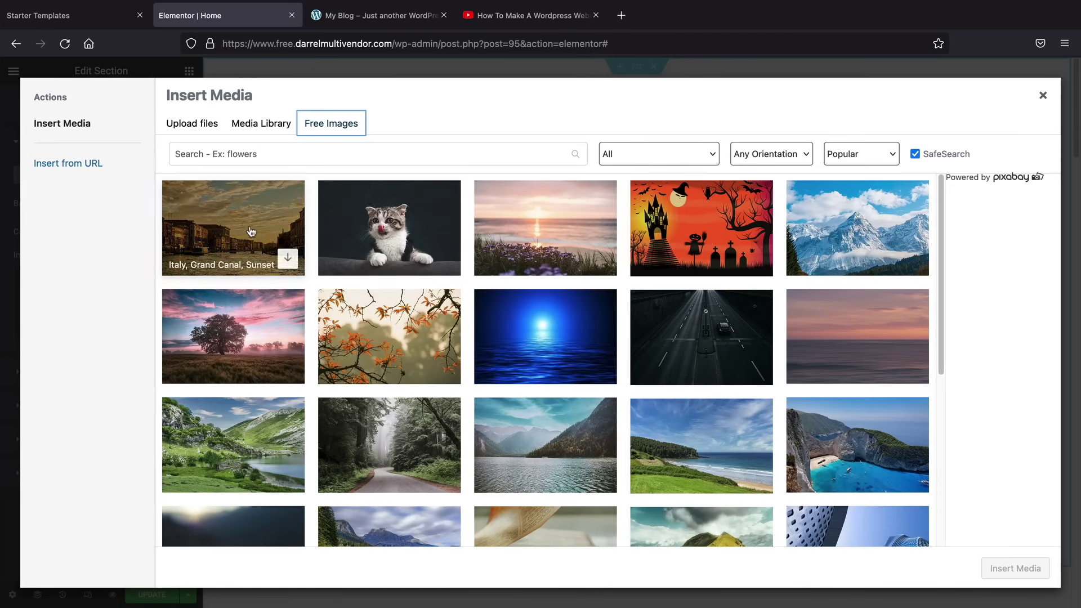
pyautogui.click(311, 157)
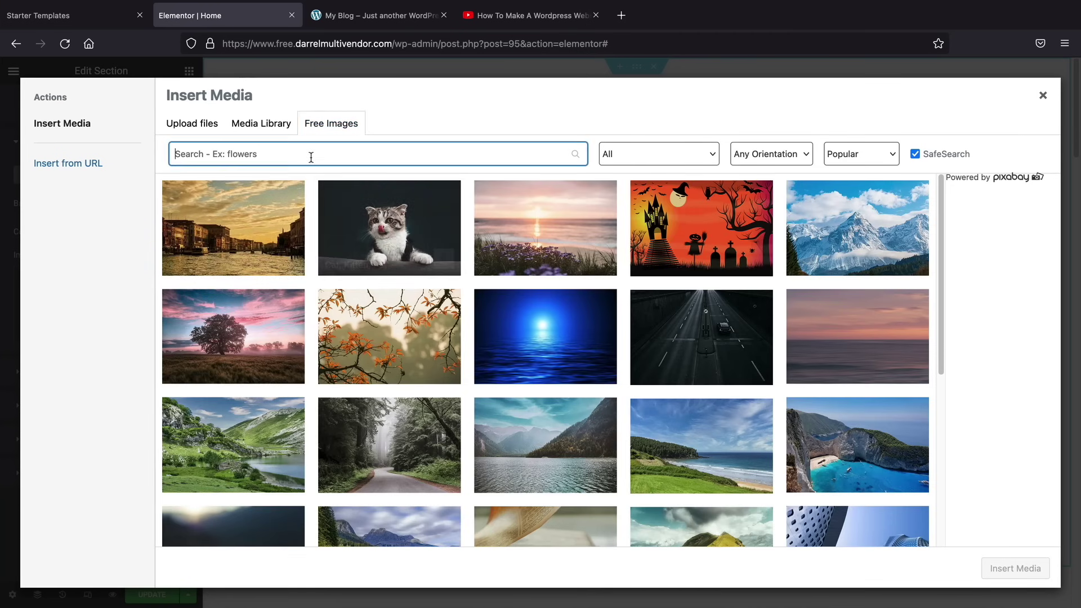
pyautogui.write('sunset')
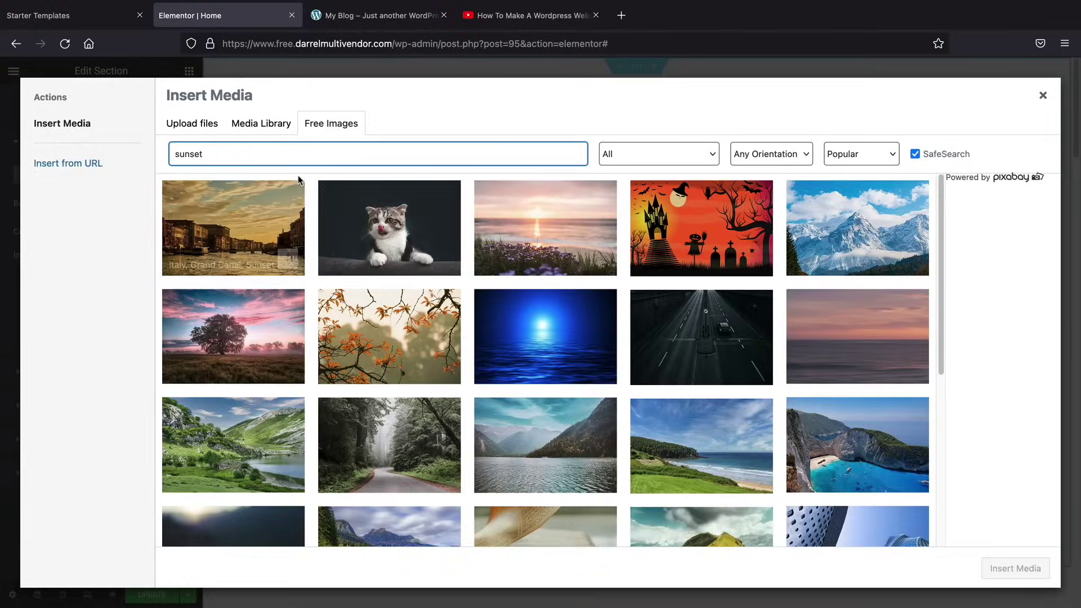
pyautogui.press('Return')
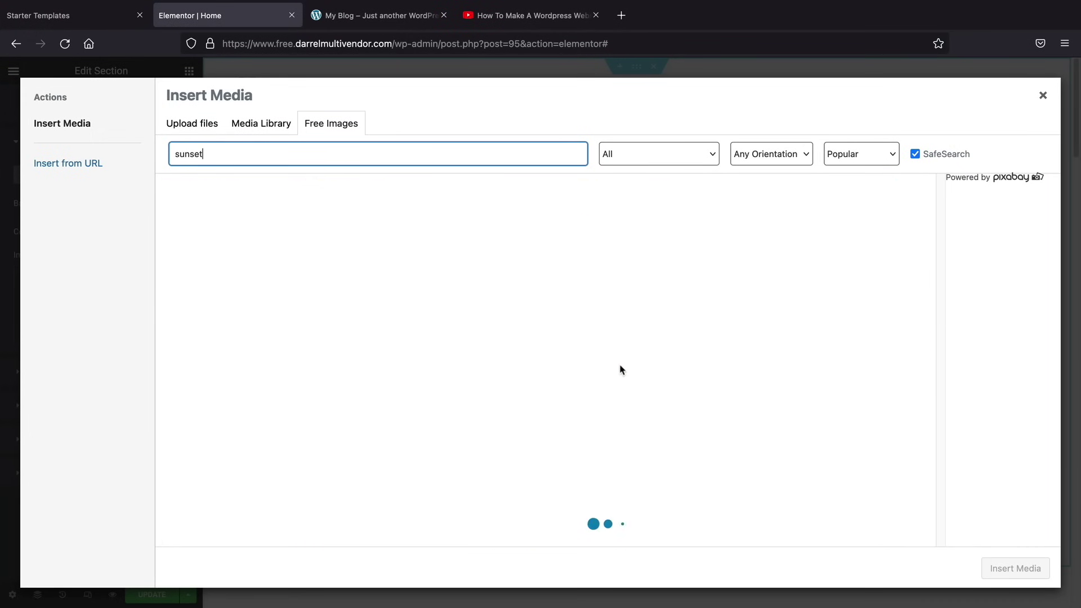
pyautogui.scroll(-10, 526, 301)
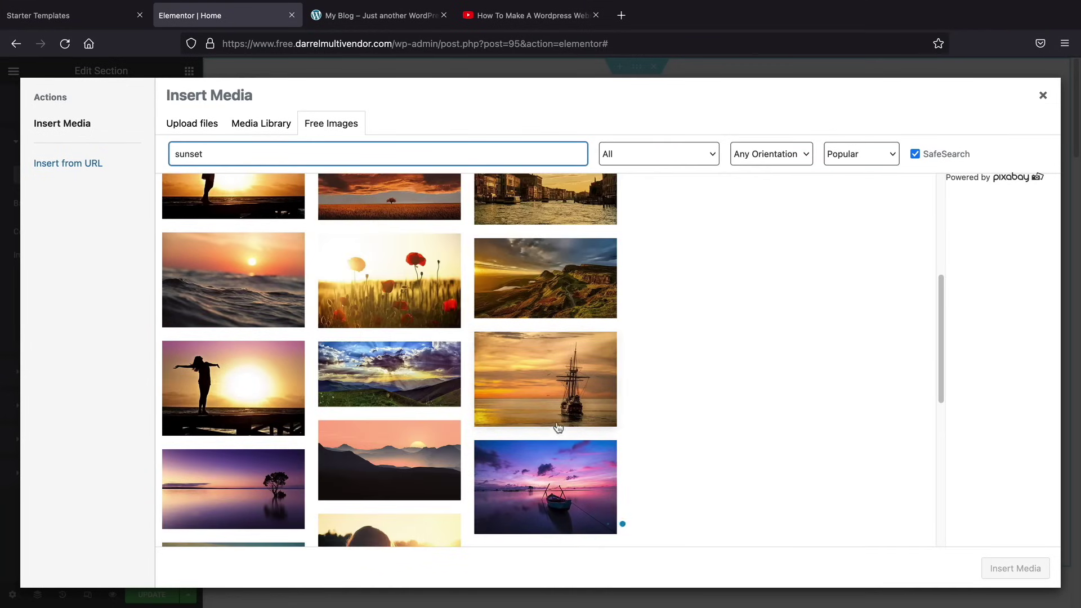
pyautogui.scroll(-1, 570, 416)
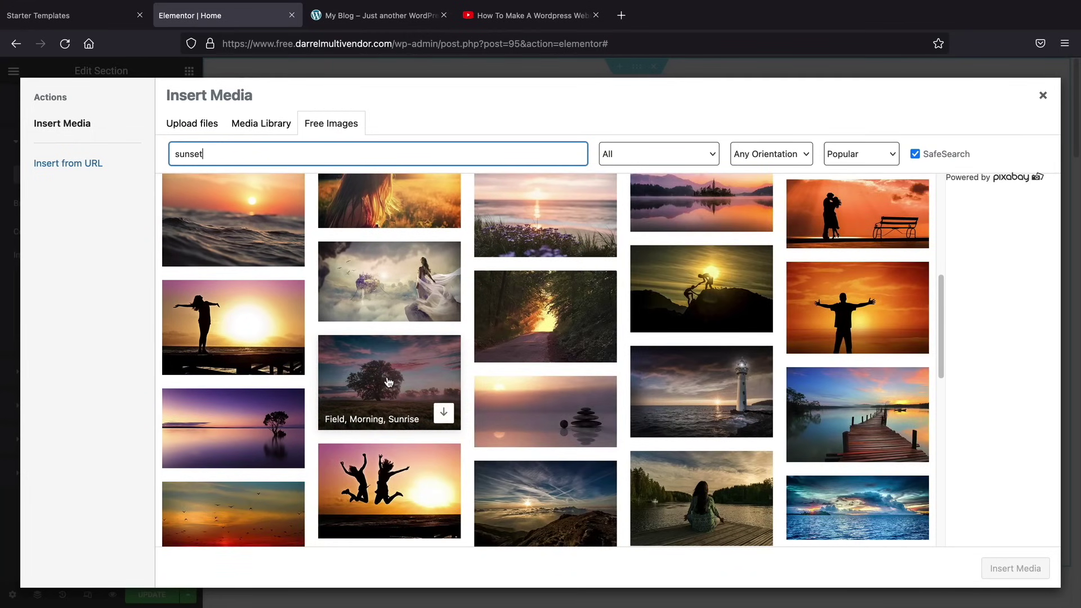
pyautogui.scroll(5, 389, 382)
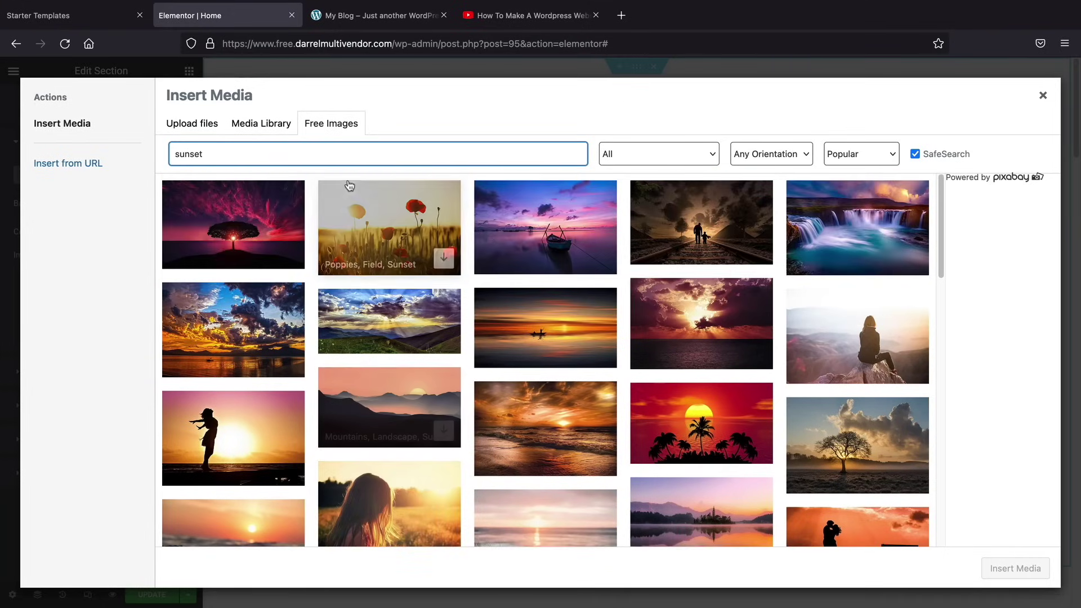
pyautogui.click(197, 125)
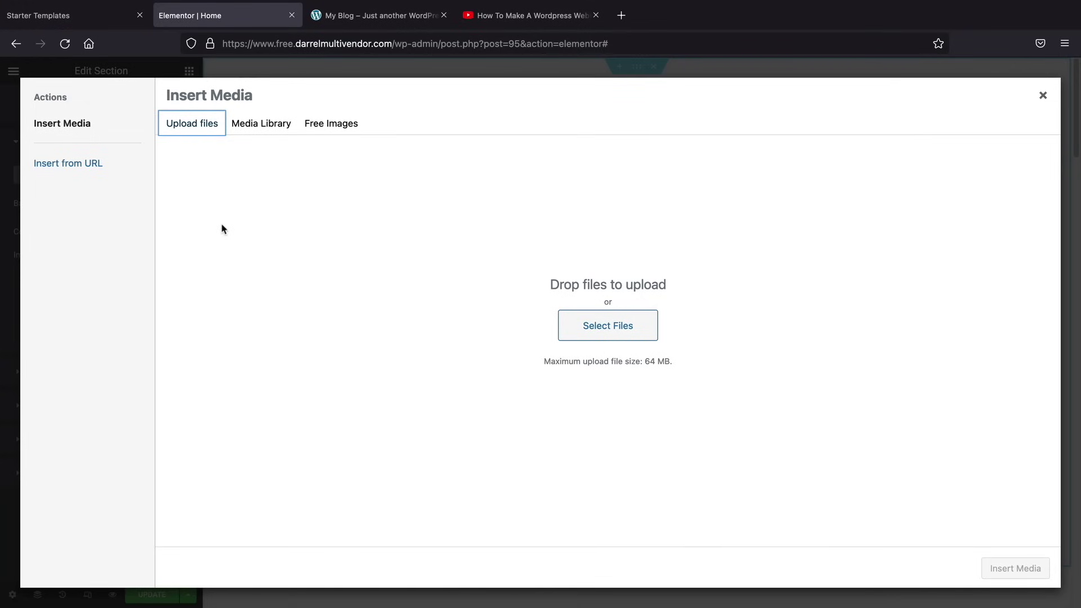
# Upload the exported product images and insert the hu477.jpg headphones photo as the hero background
pyautogui.click(623, 327)
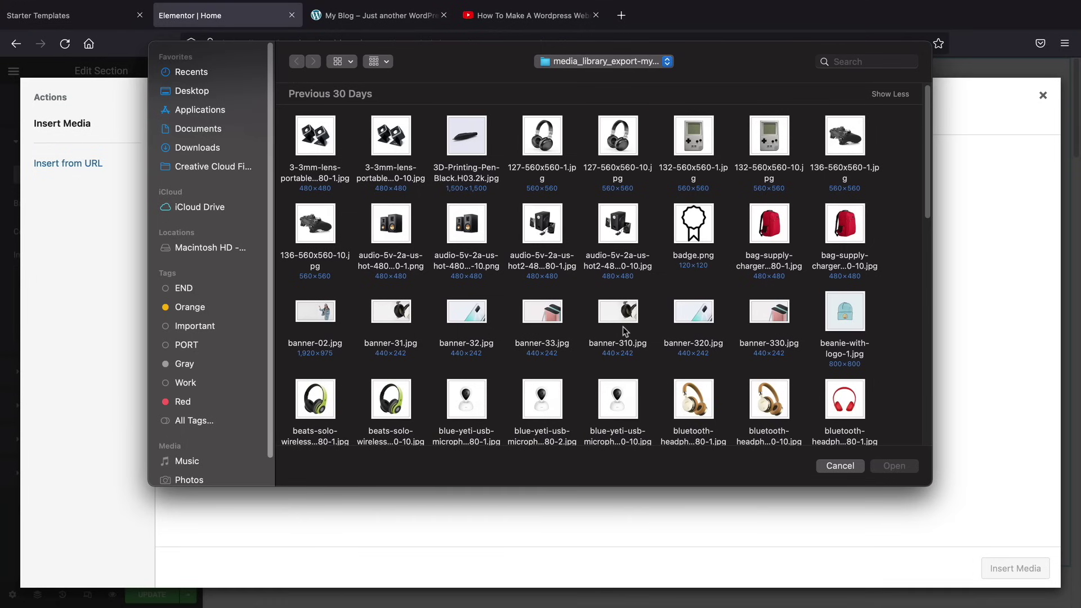
pyautogui.moveTo(898, 129); pyautogui.dragTo(298, 370)
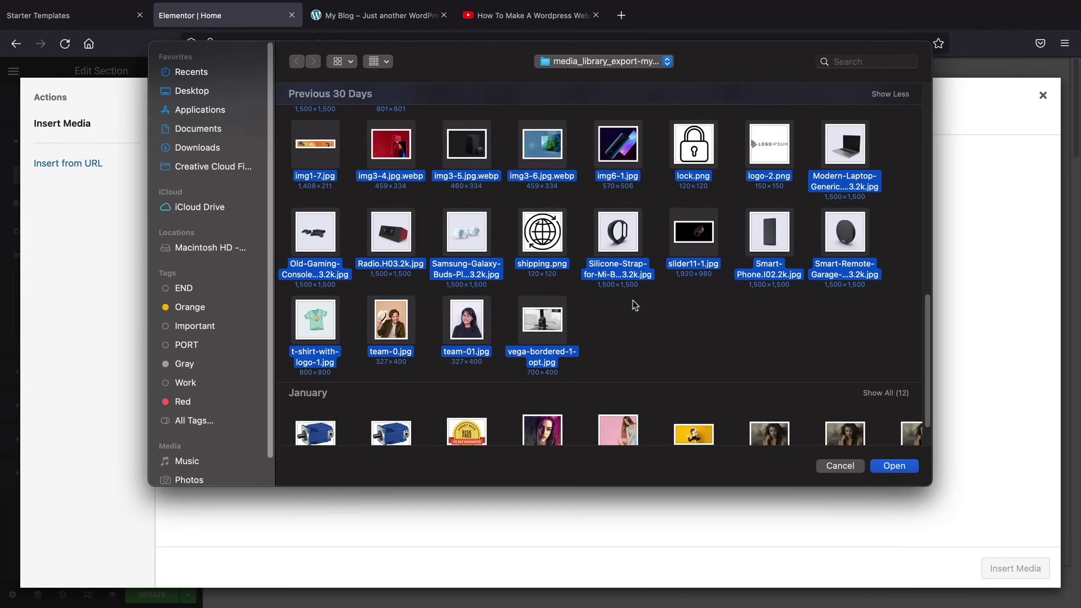
pyautogui.click(894, 466)
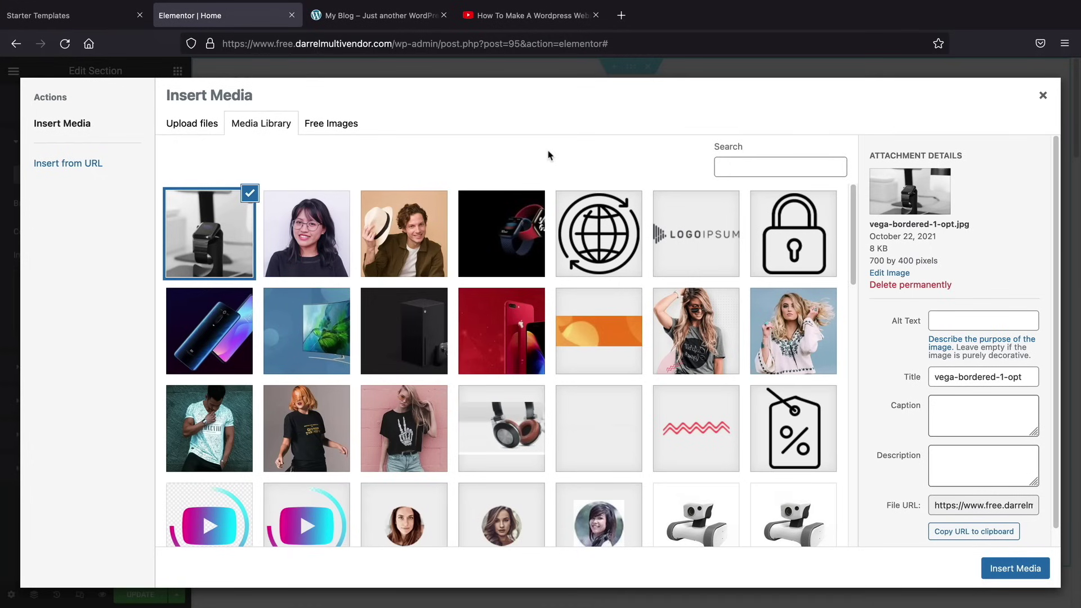
pyautogui.click(510, 423)
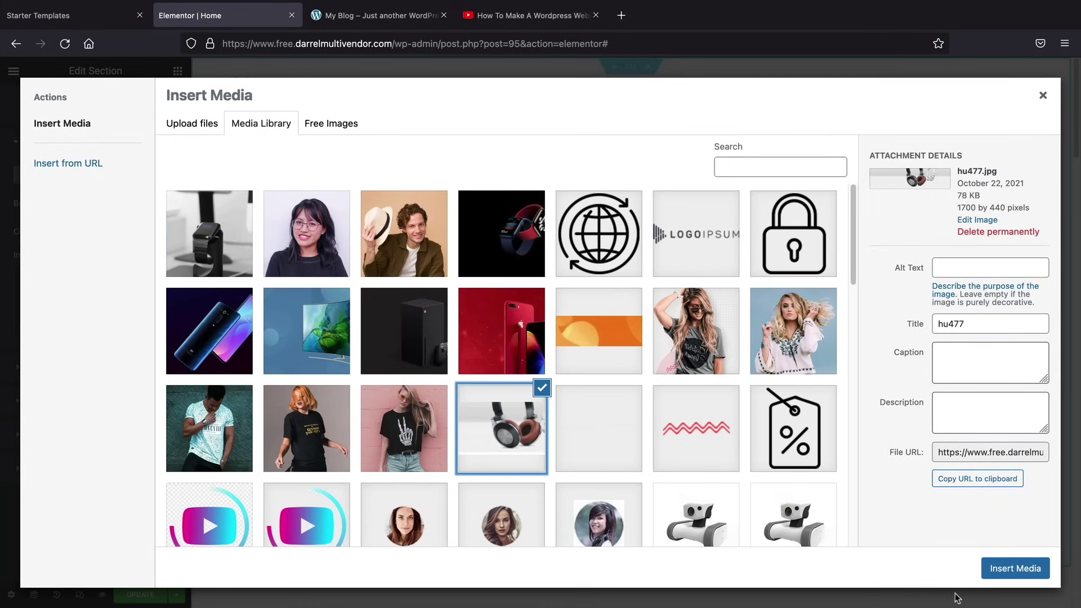
pyautogui.click(1012, 569)
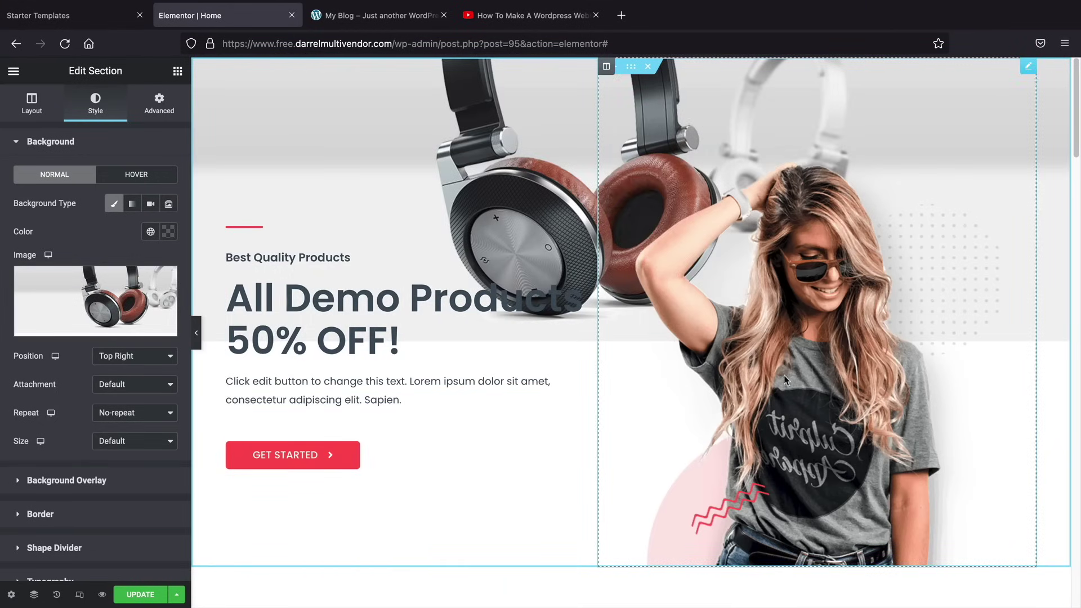
# Delete the woman's photo from the hero and set the section Height to Min Height of about 758 px
pyautogui.click(745, 346)
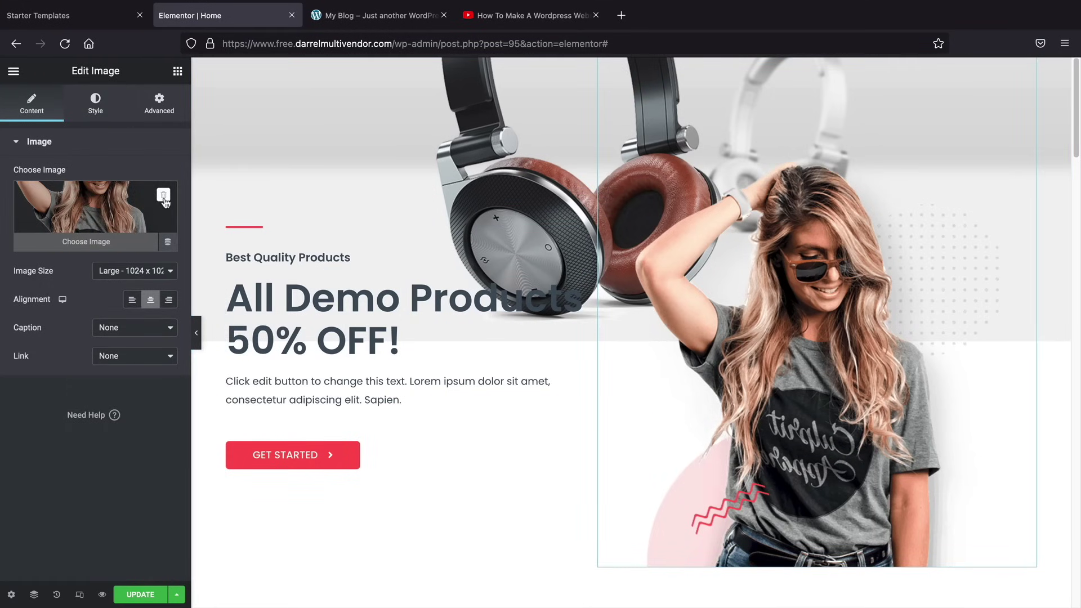
pyautogui.click(163, 242)
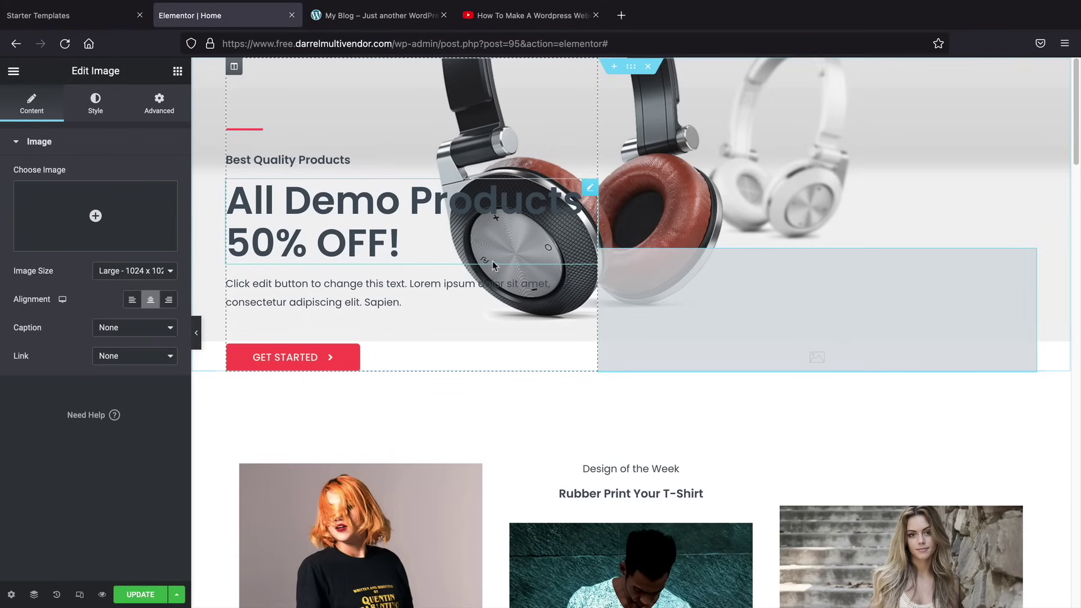
pyautogui.click(631, 68)
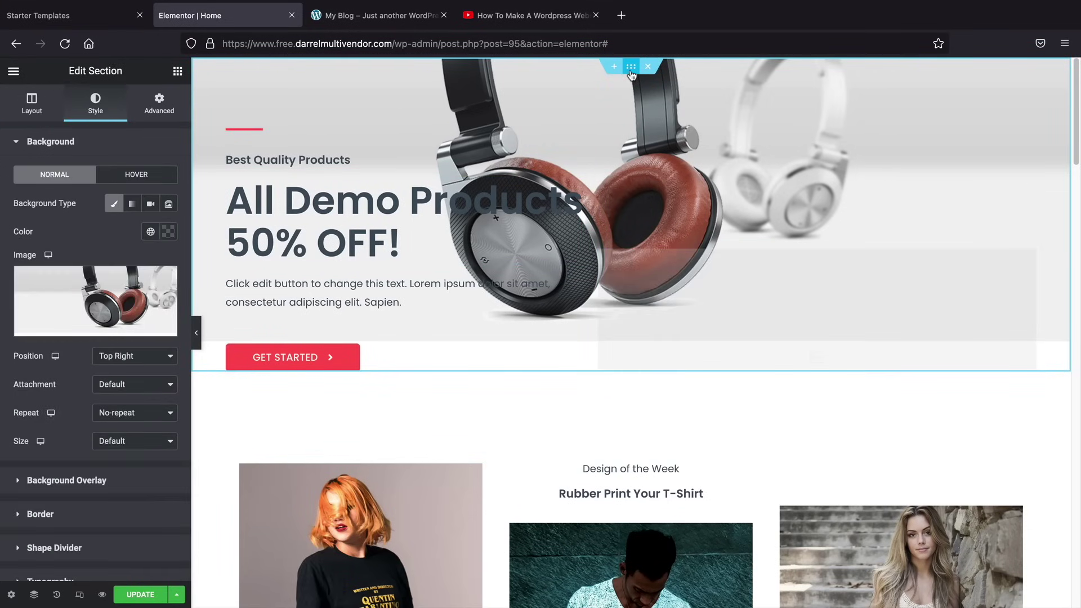
pyautogui.click(32, 109)
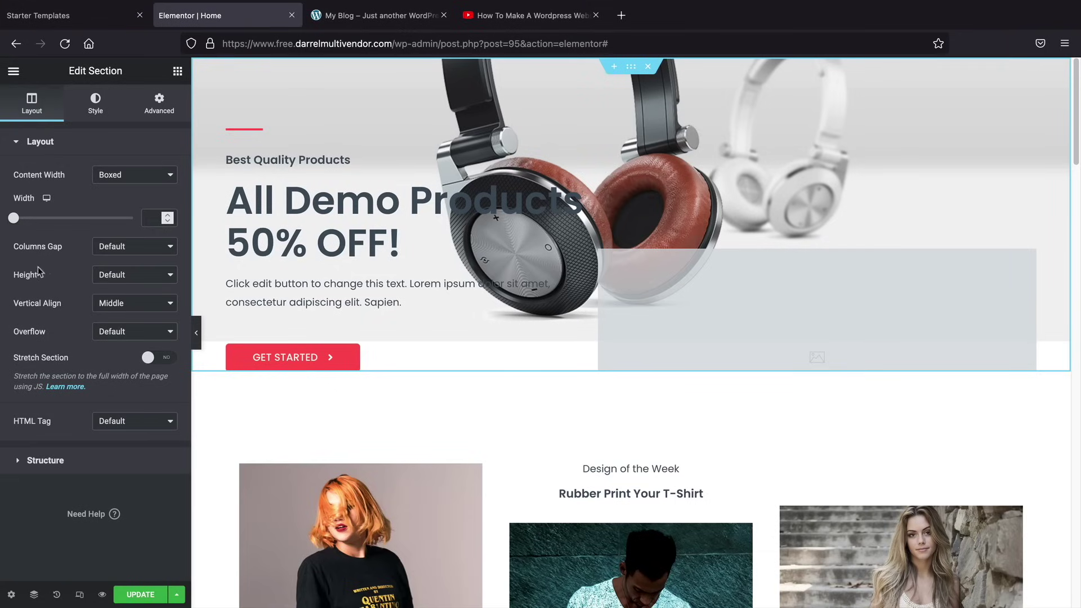
pyautogui.click(110, 276)
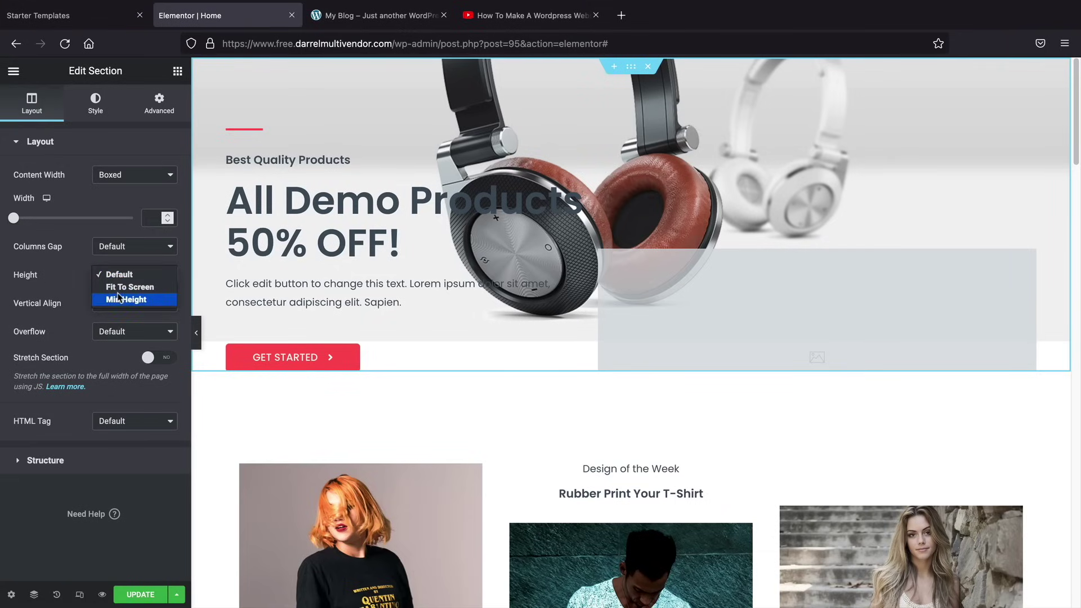
pyautogui.click(124, 287)
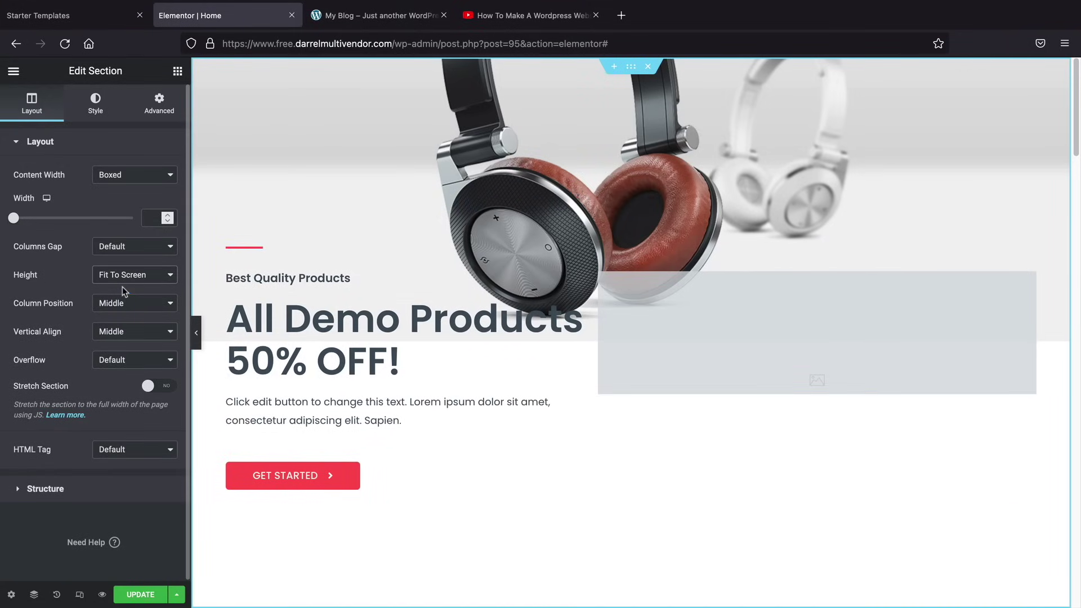
pyautogui.click(123, 276)
pyautogui.click(126, 289)
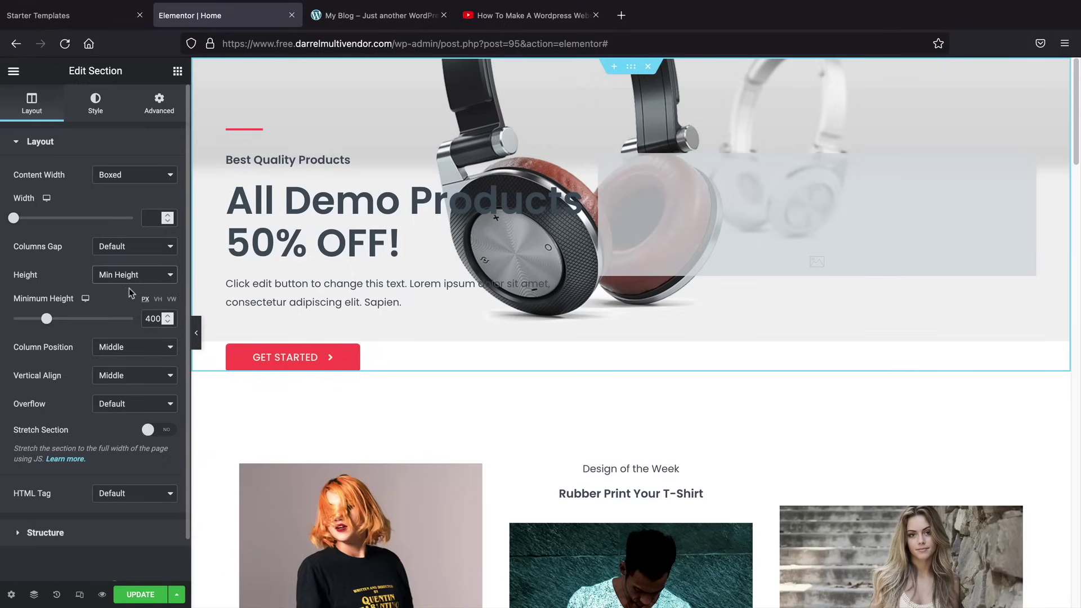
pyautogui.moveTo(49, 314); pyautogui.dragTo(78, 333)
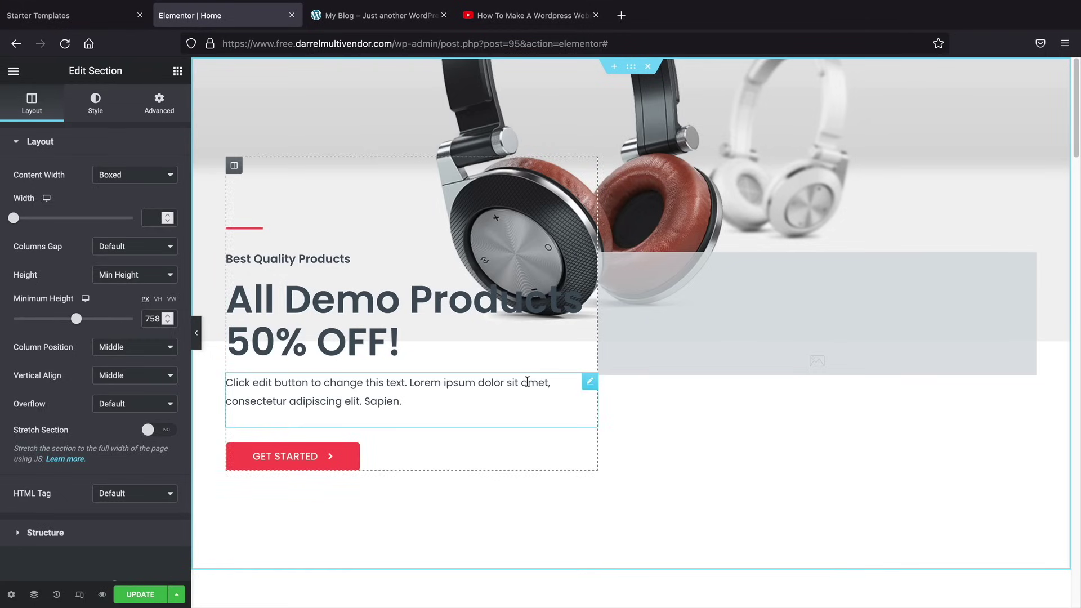
# Set the hero background image size to Cover with No-repeat and reset its position
pyautogui.click(94, 110)
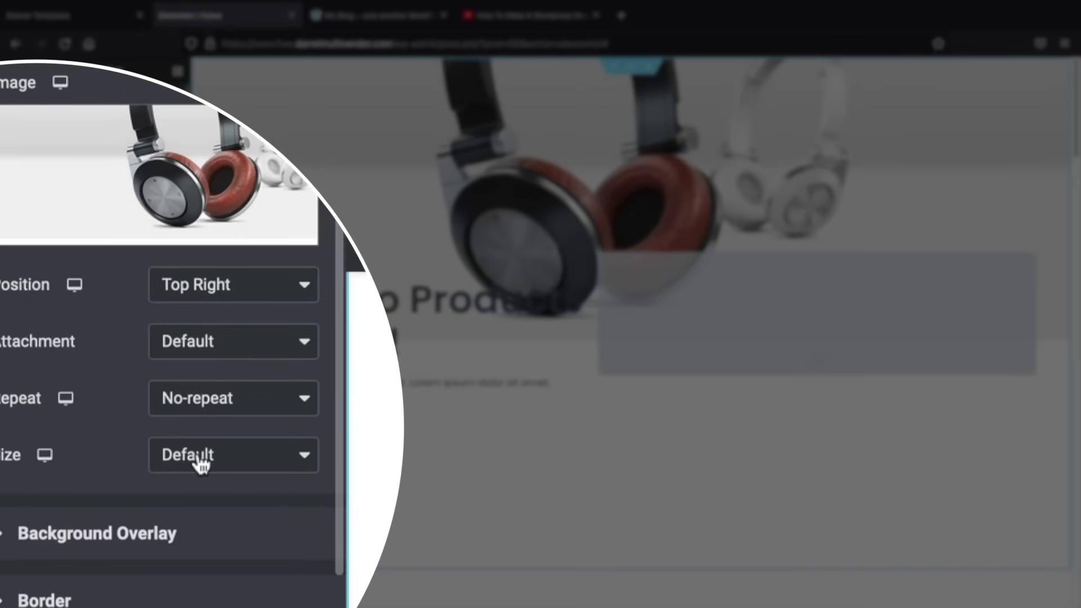
pyautogui.click(117, 442)
pyautogui.click(208, 500)
pyautogui.click(227, 458)
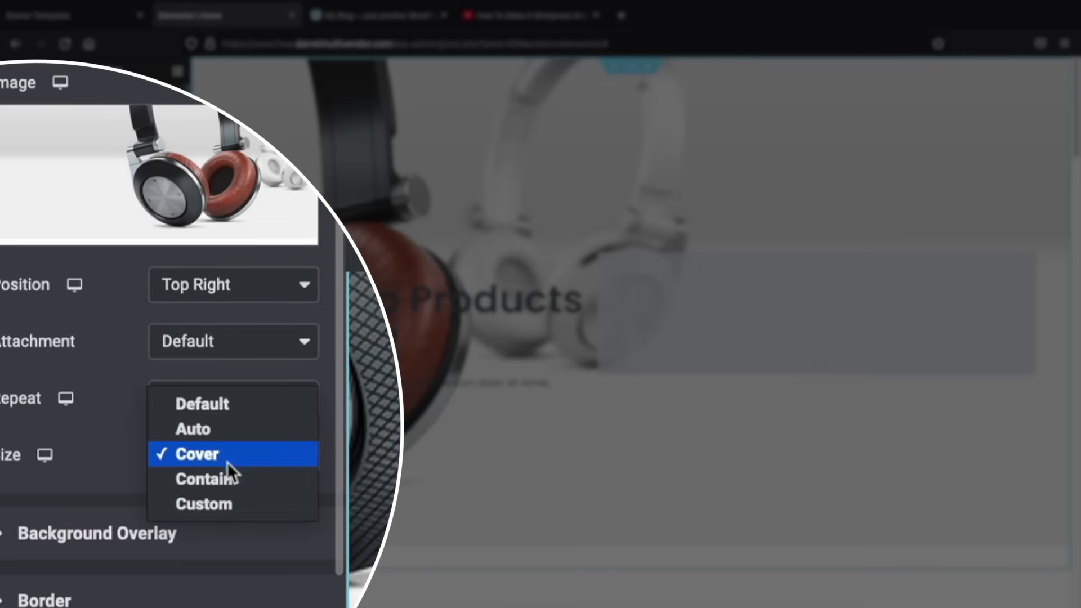
pyautogui.click(228, 480)
pyautogui.click(136, 440)
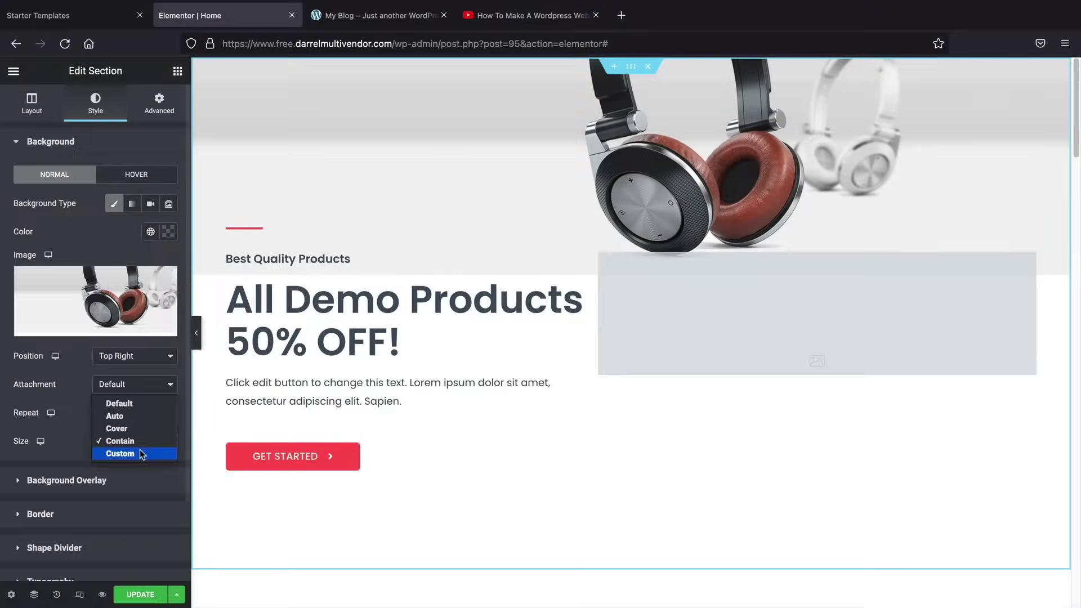
pyautogui.click(141, 431)
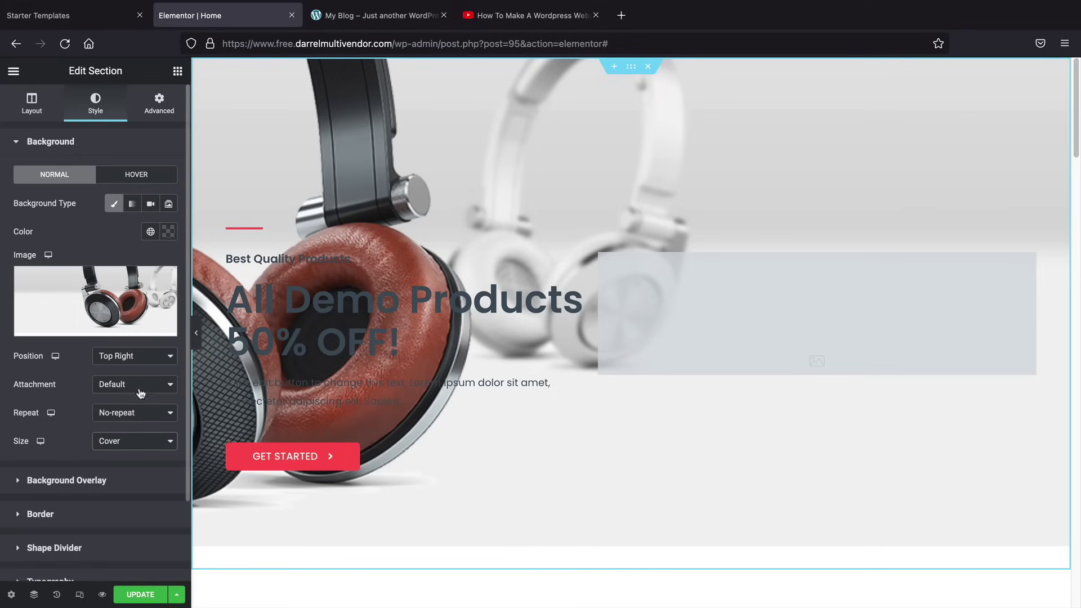
pyautogui.click(138, 414)
pyautogui.click(141, 412)
pyautogui.click(135, 356)
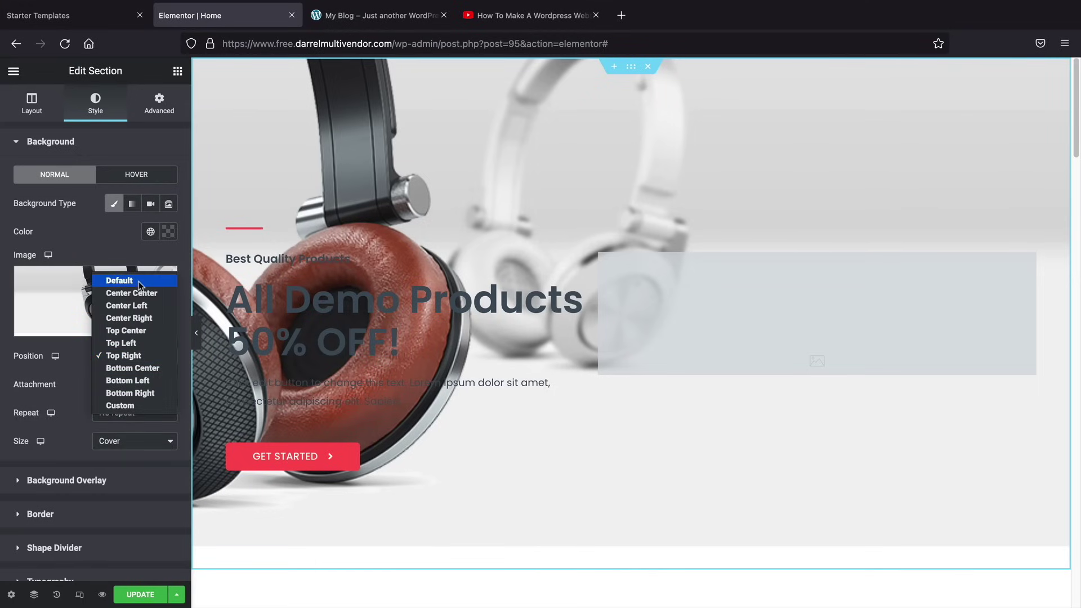
# Switch the background position to Custom and set the X offset to -800
pyautogui.click(140, 286)
pyautogui.click(128, 356)
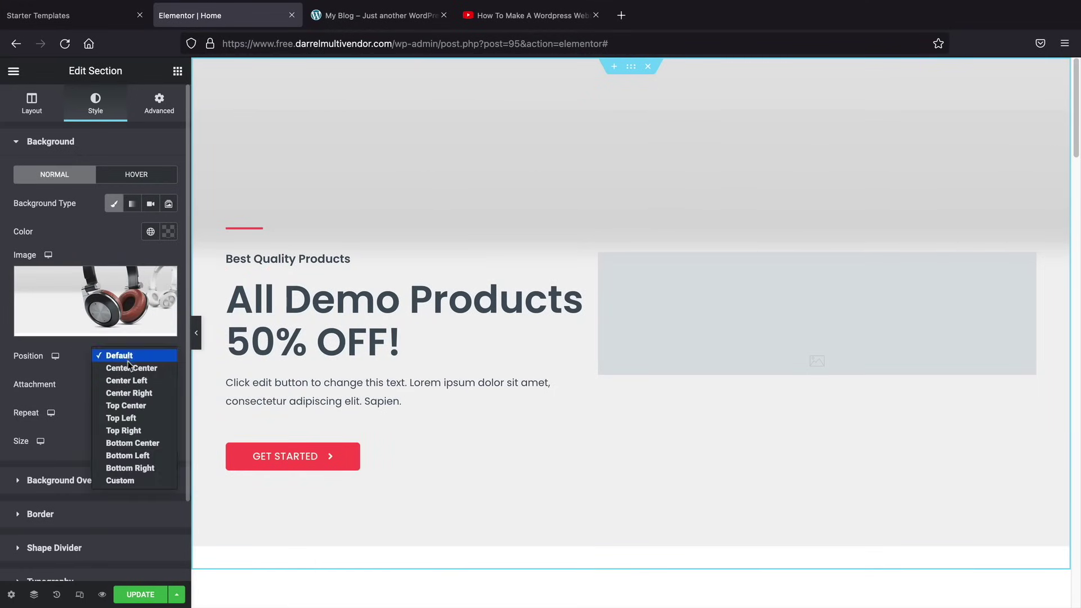
pyautogui.click(128, 482)
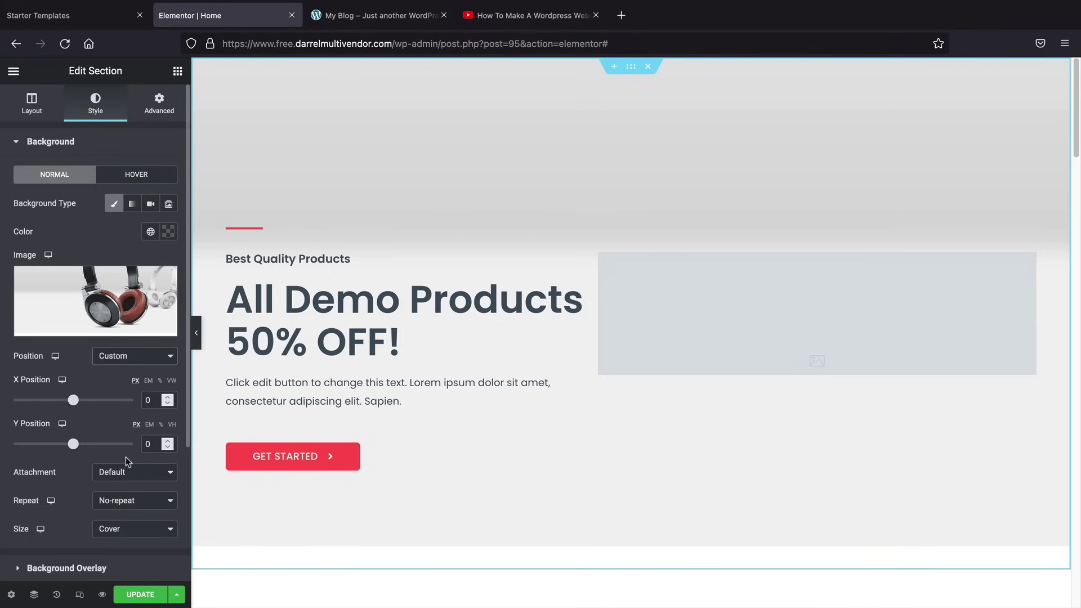
pyautogui.moveTo(74, 400); pyautogui.dragTo(21, 401)
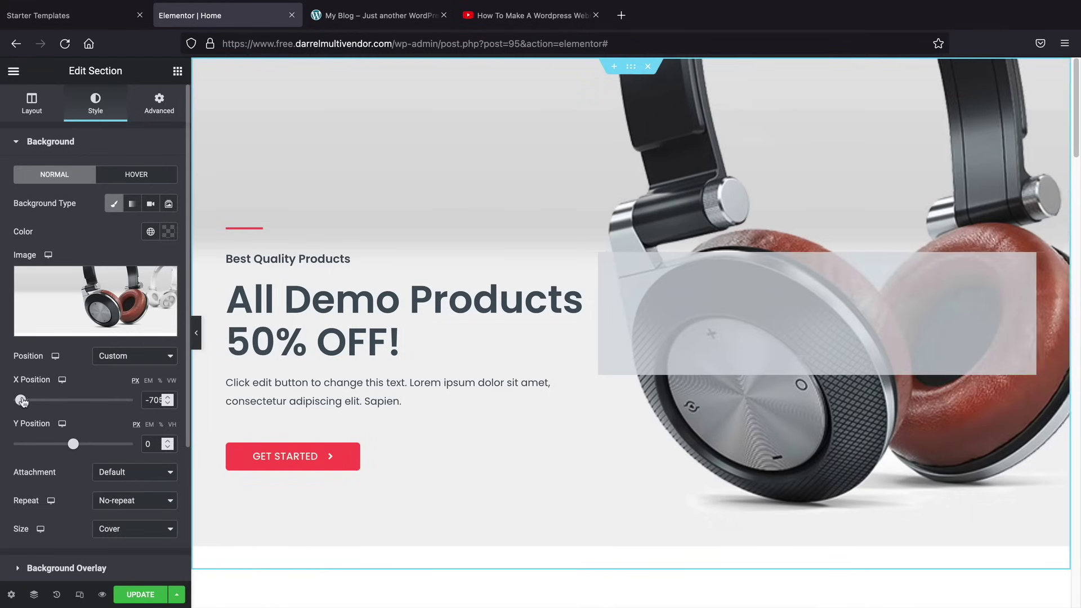
pyautogui.doubleClick(157, 401)
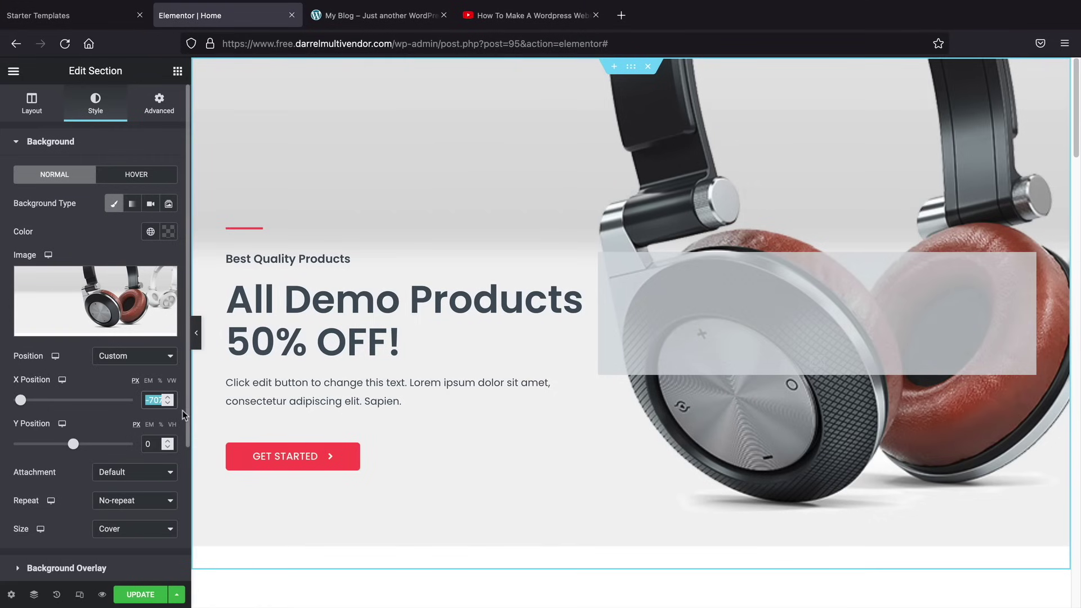
pyautogui.write('-800')
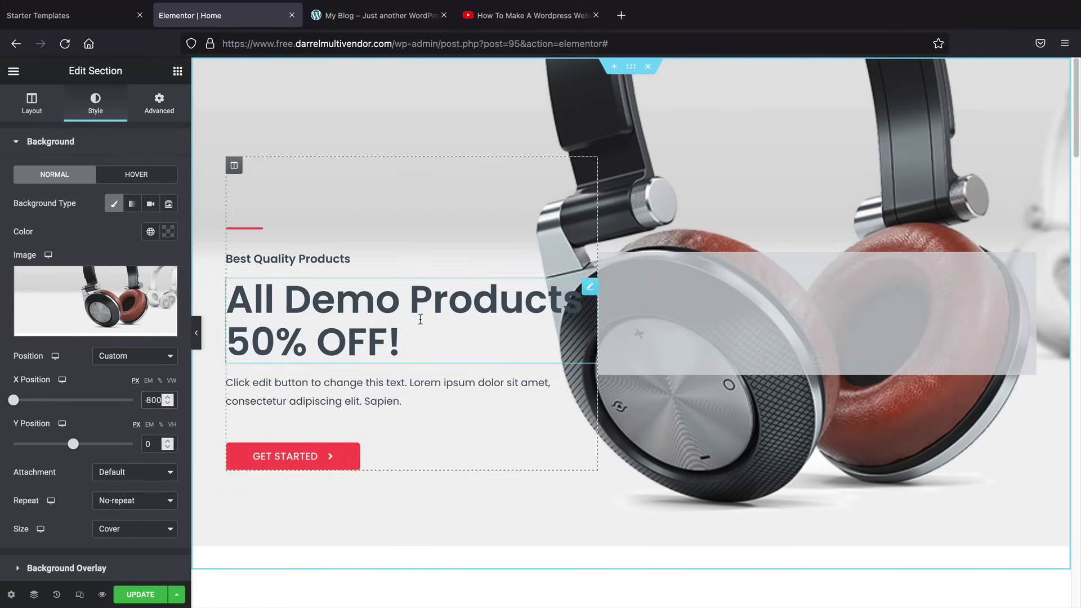
# Preview the hero, nudge the X offset back to about -628 px, and compare with the reference site
pyautogui.click(196, 336)
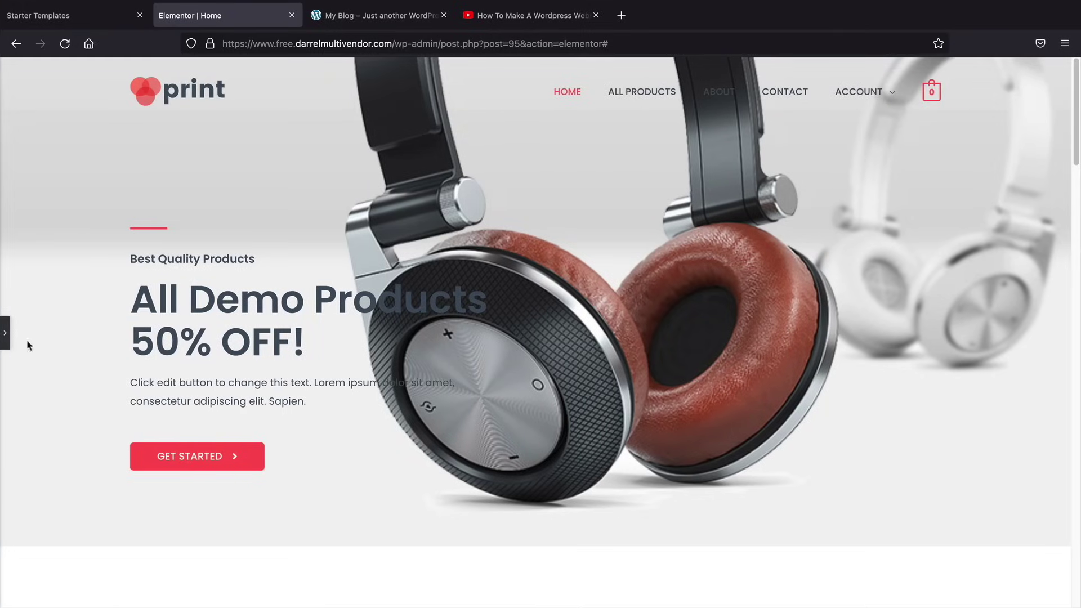
pyautogui.click(5, 336)
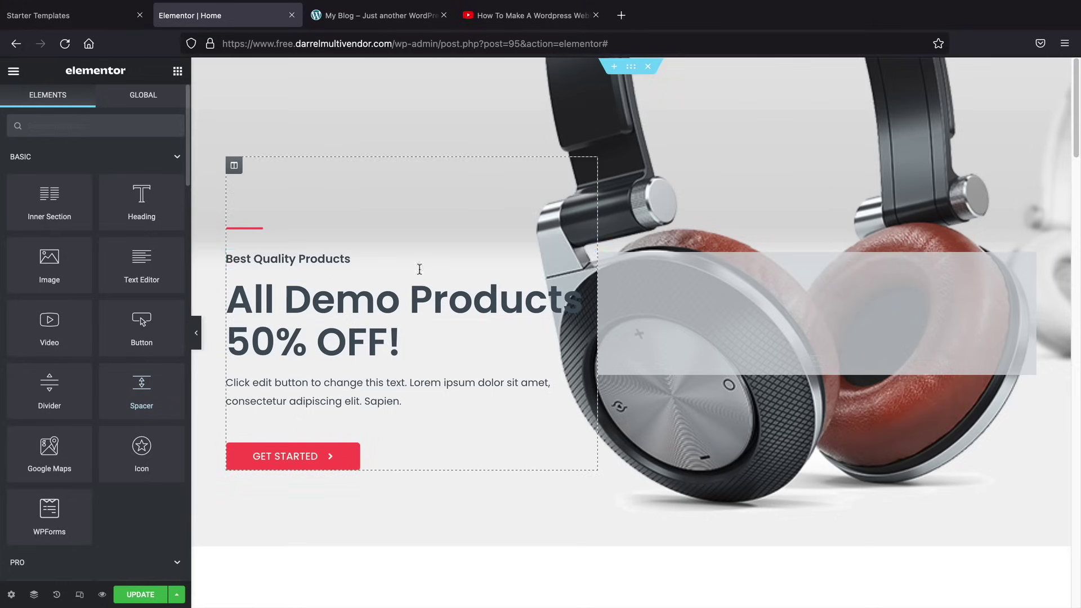
pyautogui.click(631, 69)
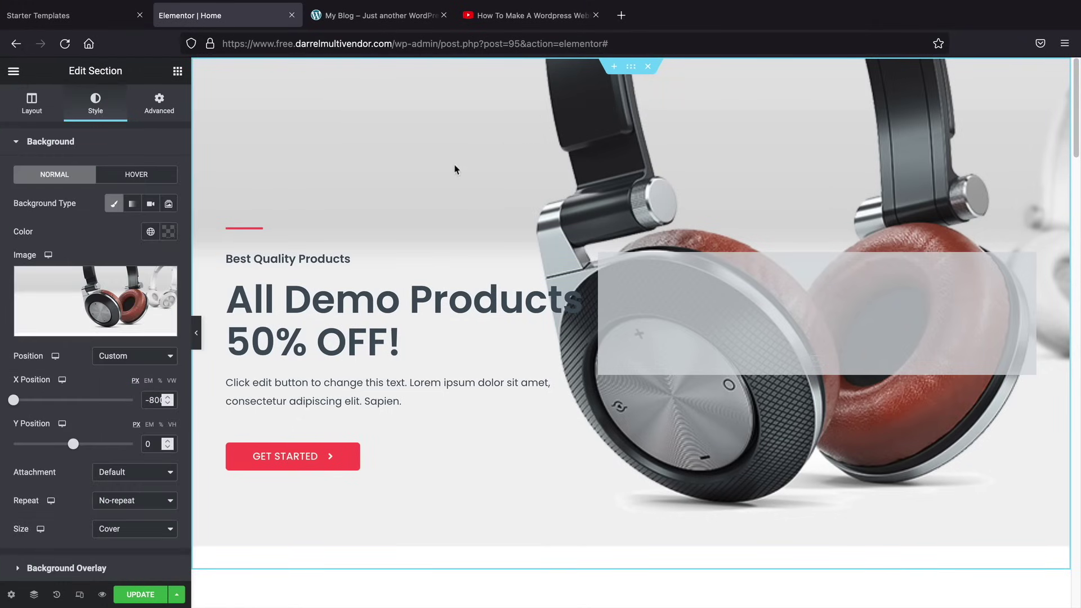
pyautogui.moveTo(14, 407); pyautogui.dragTo(25, 406)
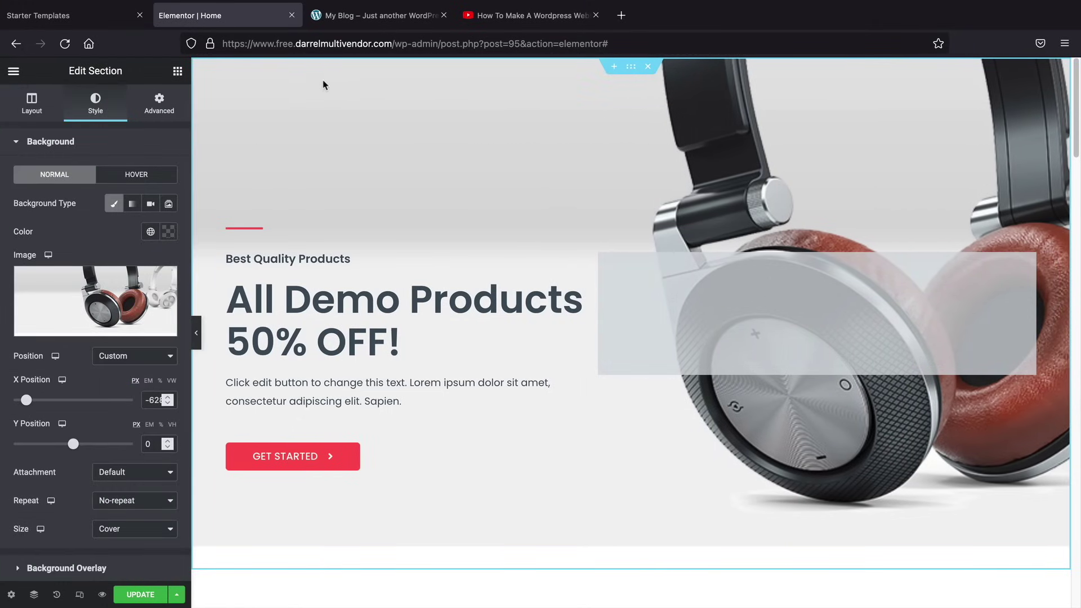
pyautogui.click(351, 19)
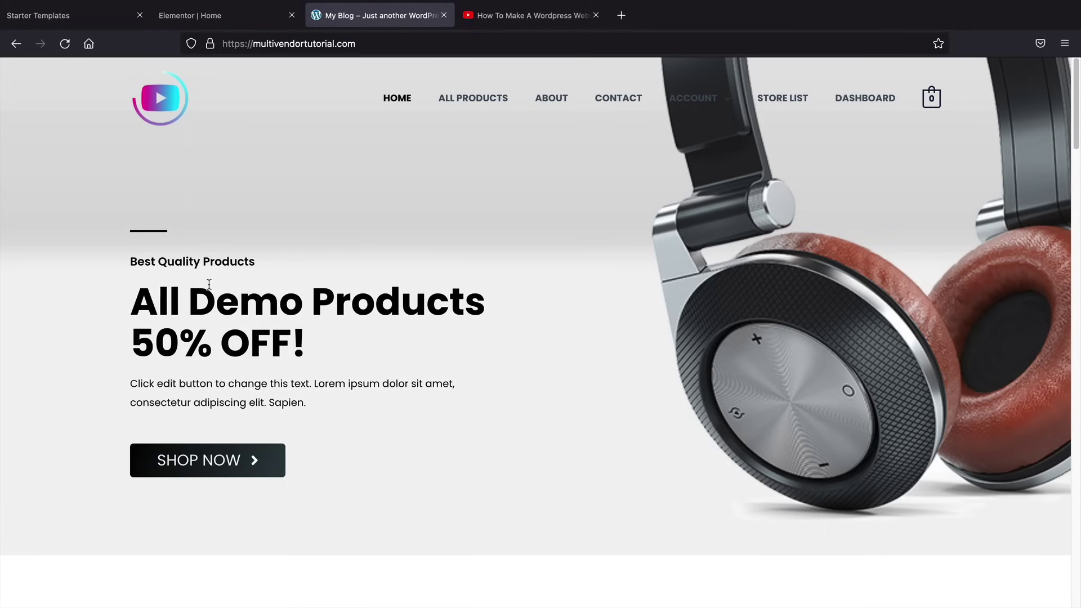
# Set the hero heading's text colour to black
pyautogui.click(206, 23)
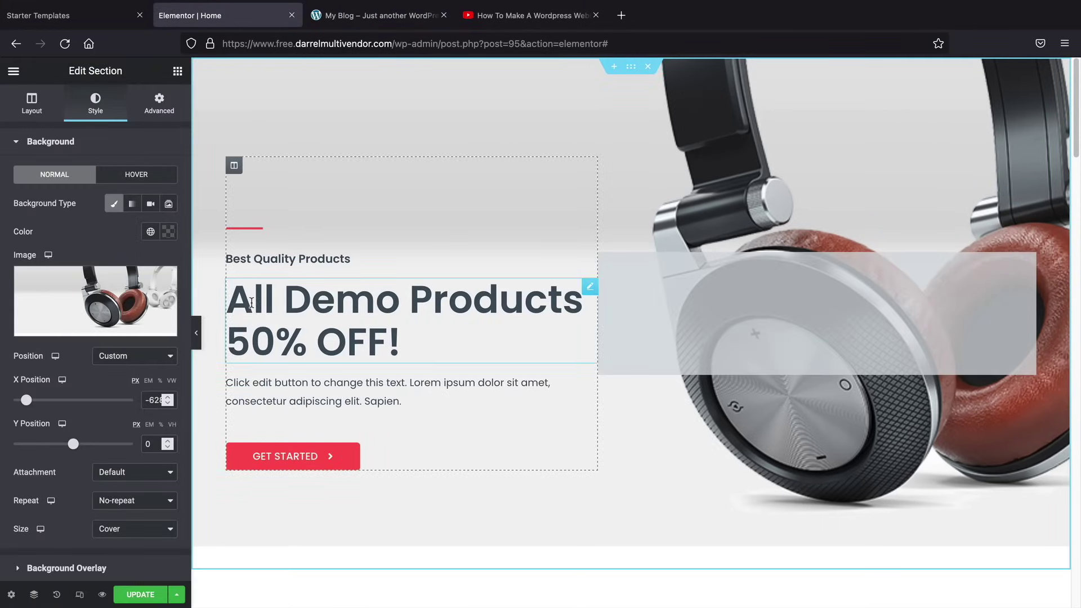
pyautogui.click(252, 303)
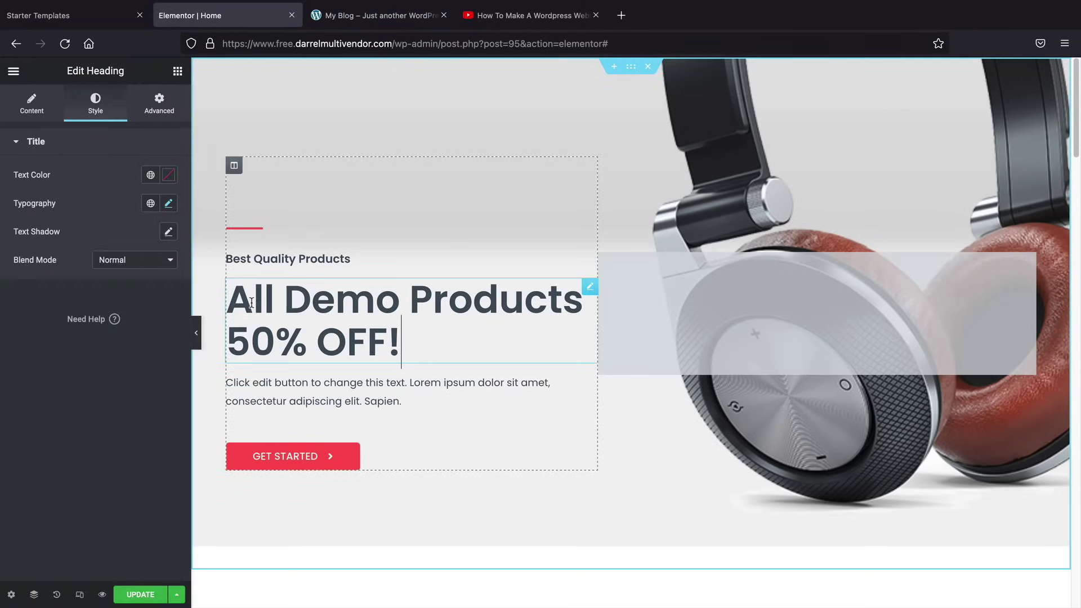
pyautogui.click(168, 176)
pyautogui.moveTo(168, 251); pyautogui.dragTo(140, 352)
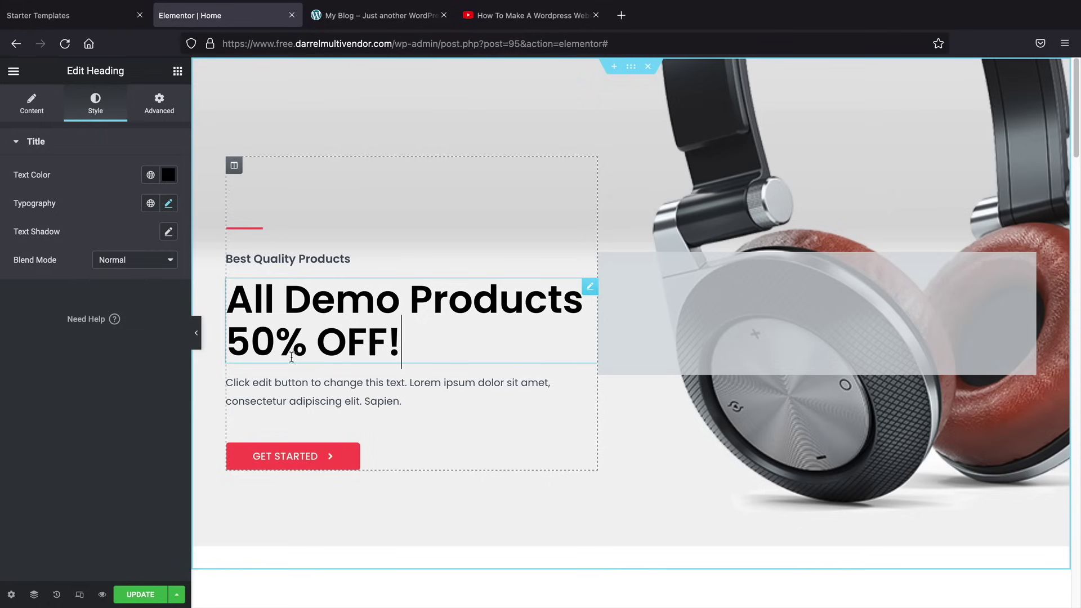
# Set the paragraph below the heading to text colour #000000
pyautogui.click(300, 384)
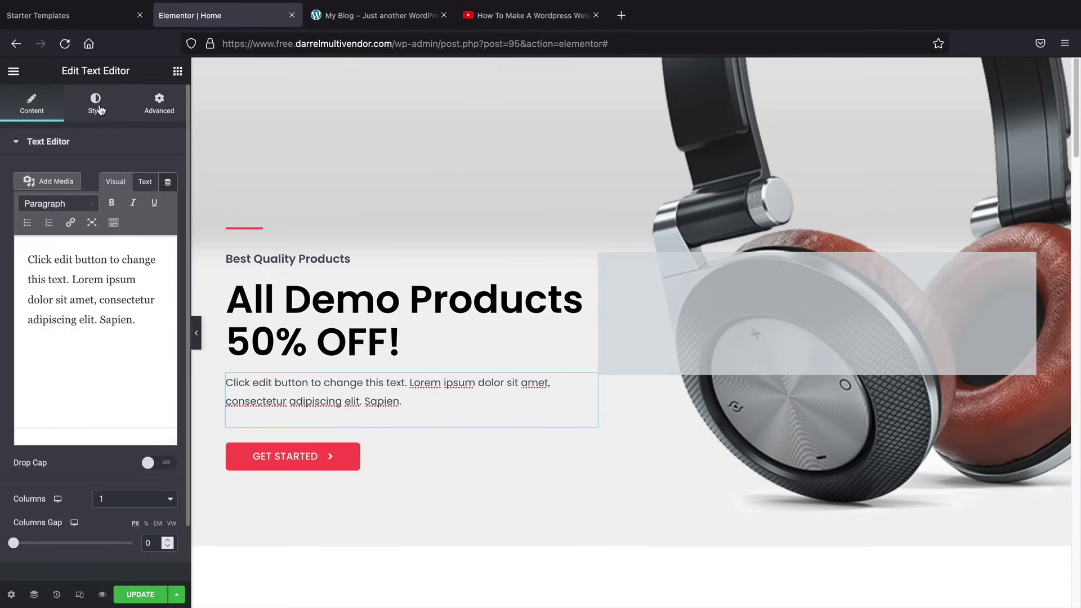
pyautogui.click(96, 104)
pyautogui.click(165, 206)
pyautogui.moveTo(136, 308); pyautogui.dragTo(110, 366)
pyautogui.click(11, 394)
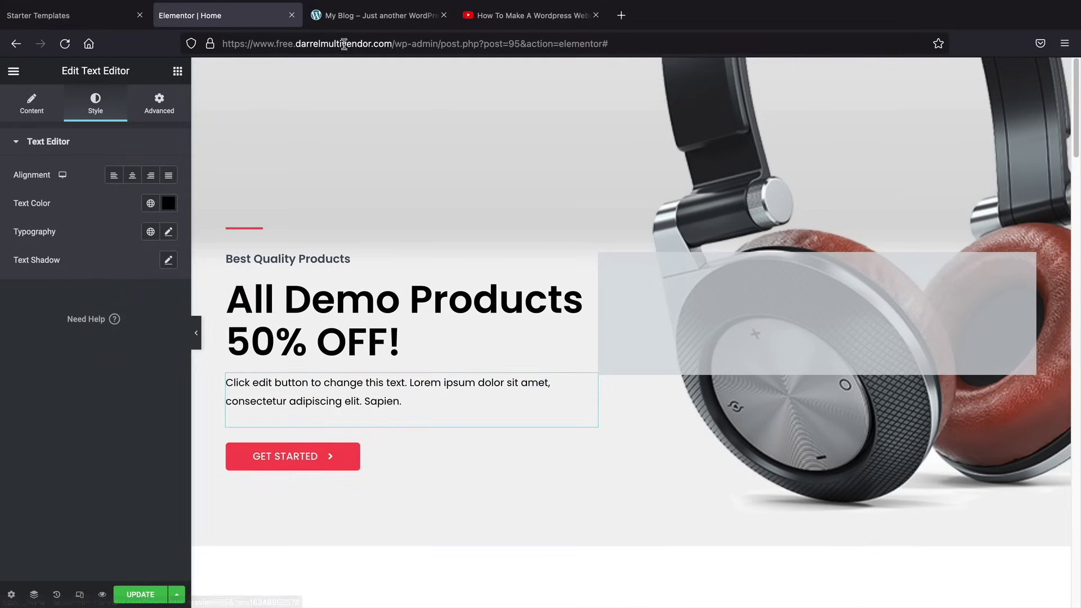
# Compare the hero against the reference site's homepage, then return to the editor
pyautogui.click(351, 22)
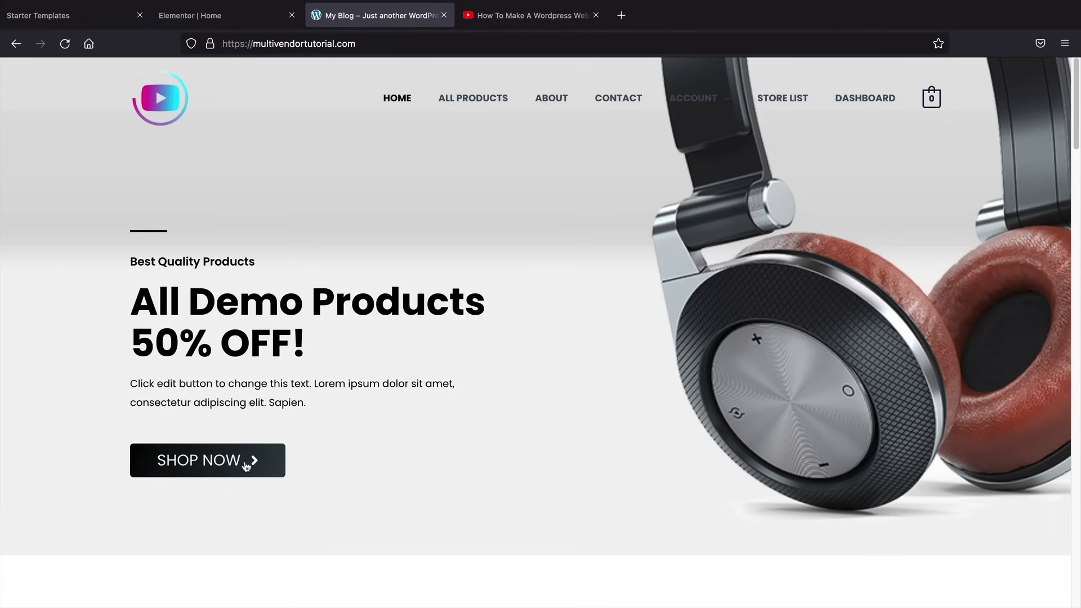
pyautogui.scroll(-10, 353, 457)
pyautogui.scroll(-10, 356, 458)
pyautogui.scroll(20, 209, 314)
pyautogui.click(198, 23)
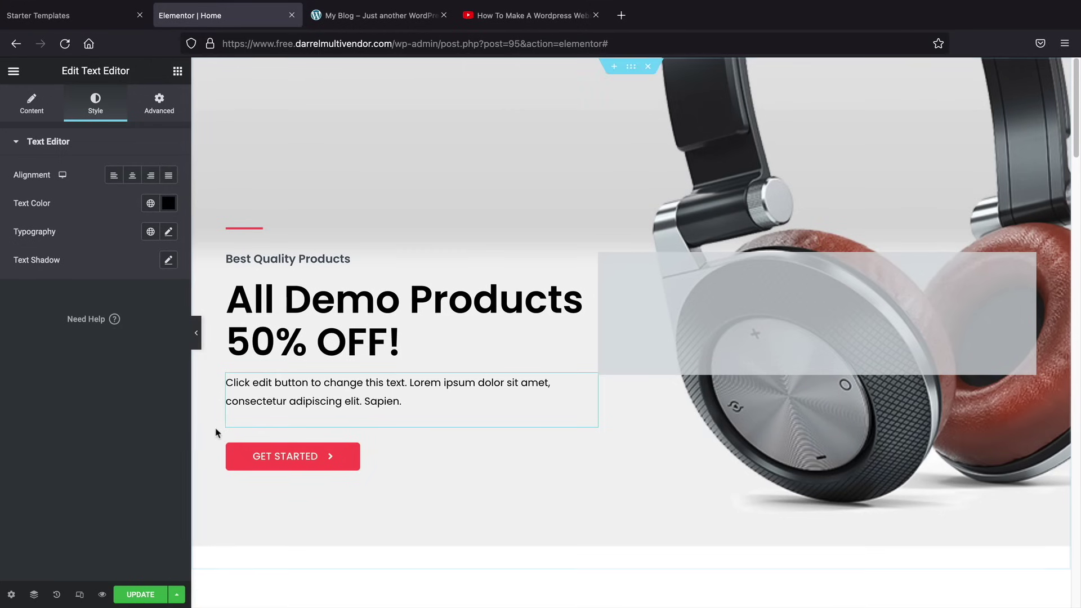
pyautogui.click(591, 448)
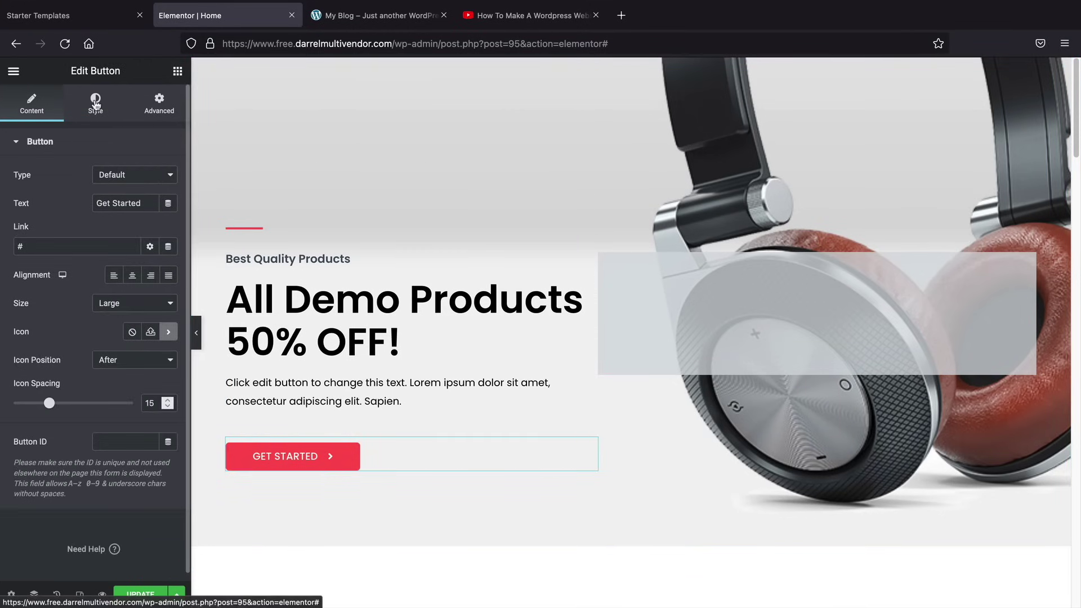
# Give the GET STARTED button a gradient background with a black second colour
pyautogui.click(95, 104)
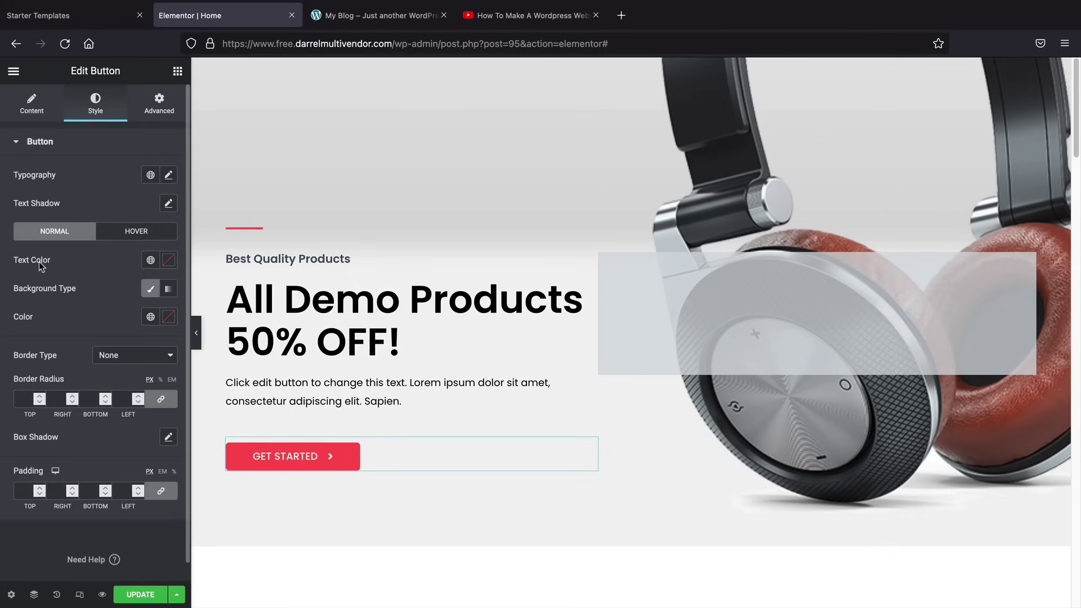
pyautogui.click(169, 289)
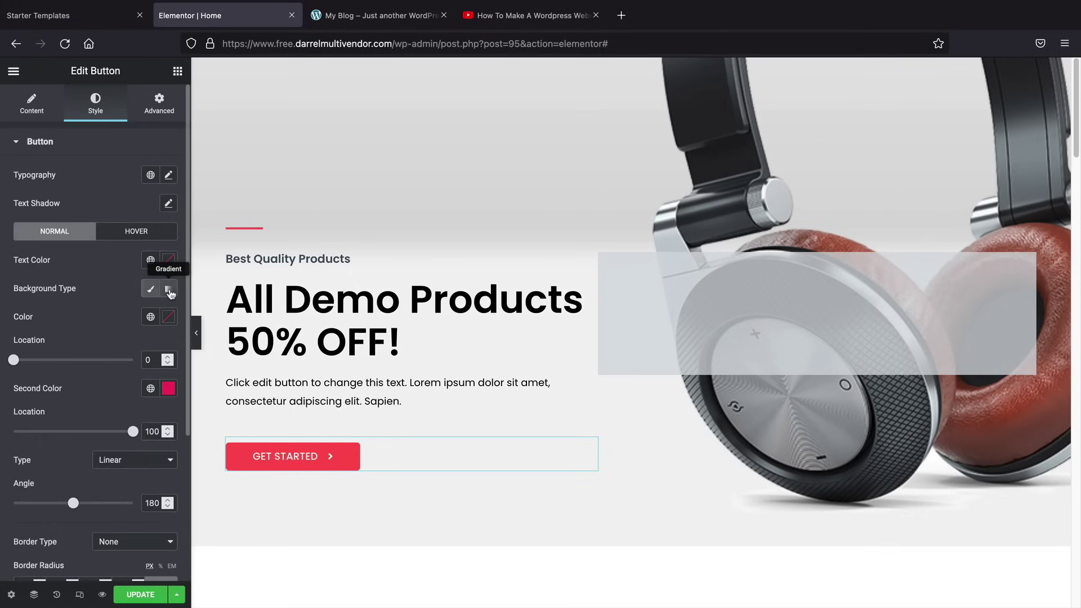
pyautogui.click(168, 388)
pyautogui.click(153, 285)
pyautogui.moveTo(148, 292); pyautogui.dragTo(130, 318)
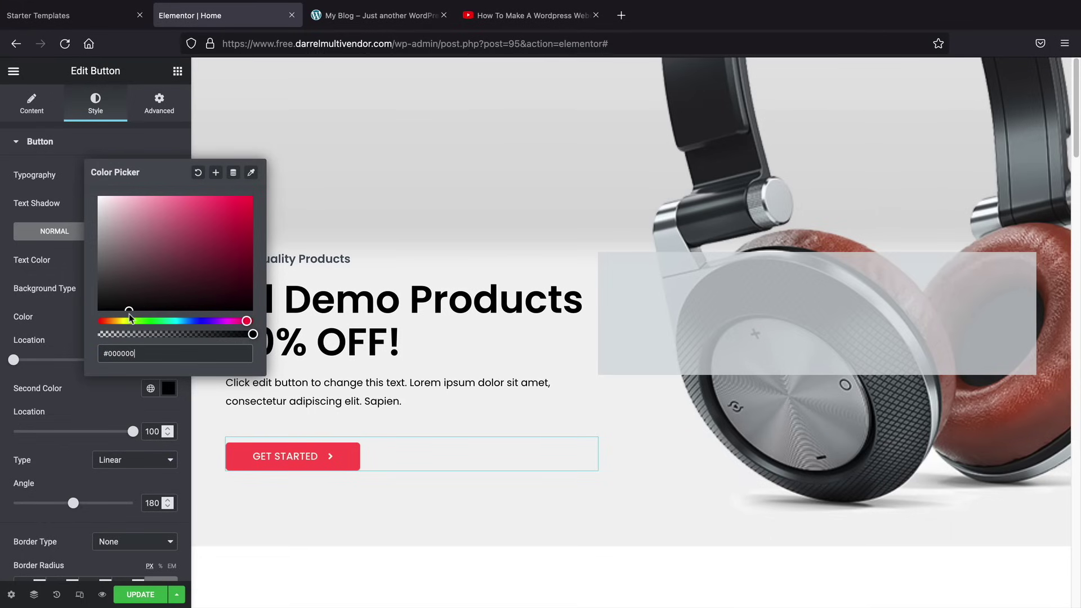
pyautogui.click(77, 386)
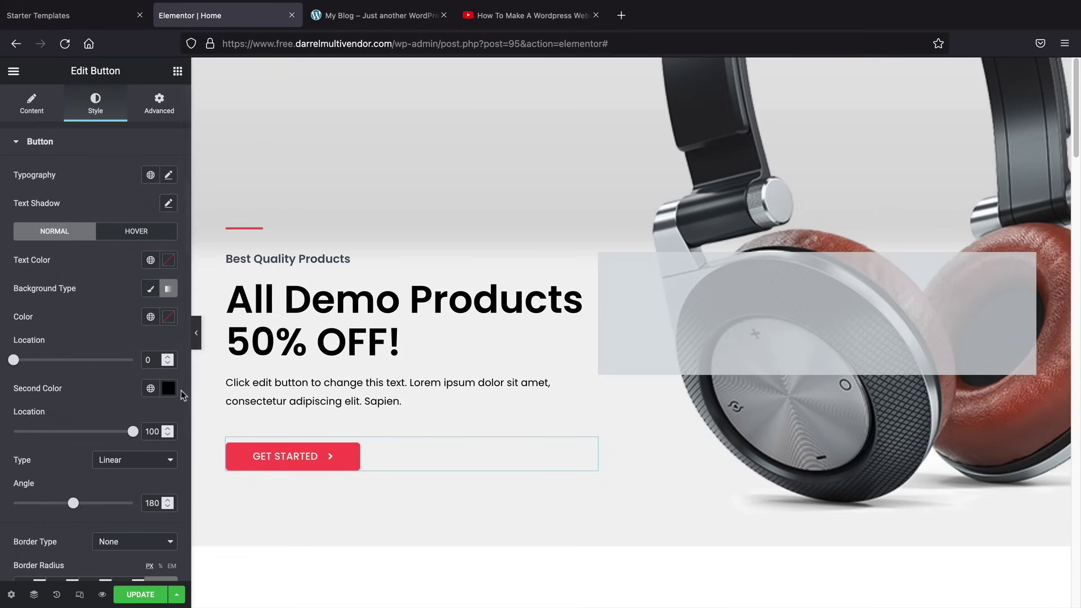
# Make the first gradient colour near-black and the second dark grey at location 97, angle 80
pyautogui.click(169, 316)
pyautogui.moveTo(122, 431)
pyautogui.mouseDown()
pyautogui.moveTo(109, 456)
pyautogui.moveTo(117, 466)
pyautogui.mouseUp()
pyautogui.click(71, 385)
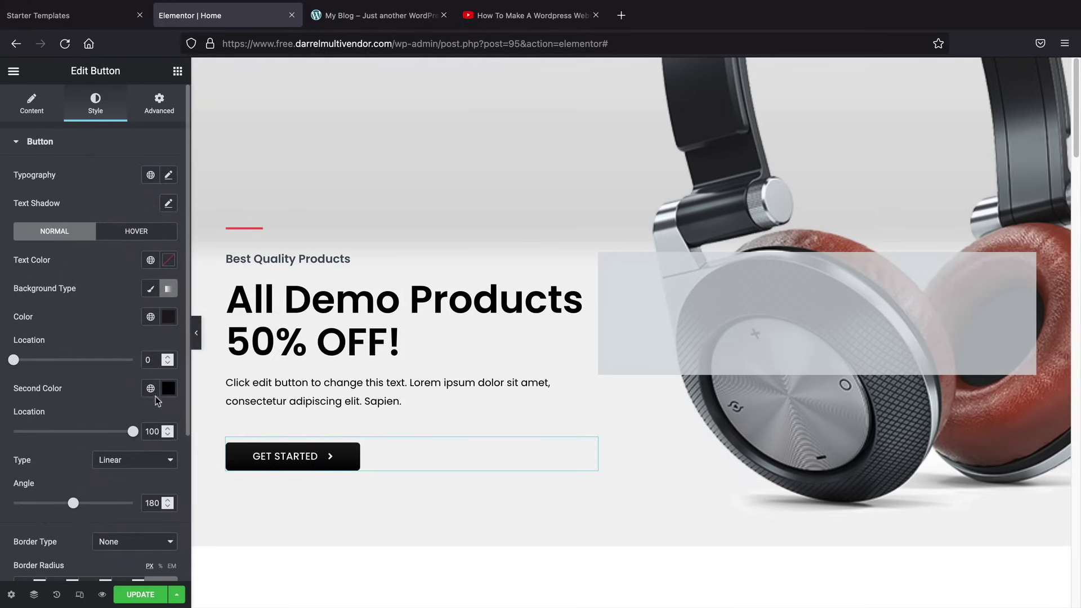
pyautogui.click(168, 387)
pyautogui.moveTo(125, 298)
pyautogui.mouseDown()
pyautogui.moveTo(121, 278)
pyautogui.moveTo(98, 280)
pyautogui.mouseUp()
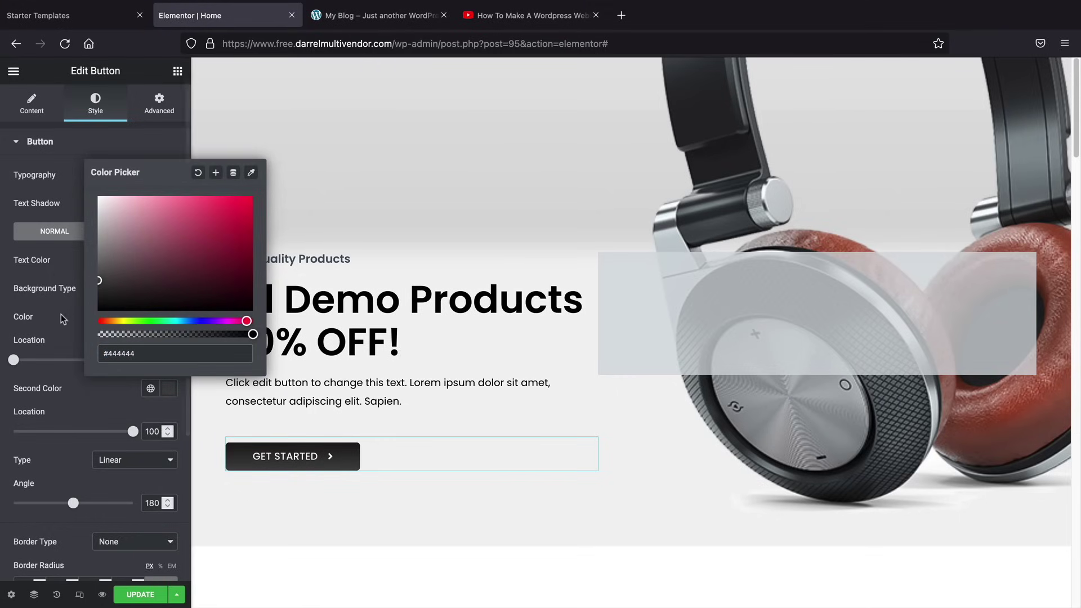
pyautogui.click(63, 368)
pyautogui.moveTo(132, 432); pyautogui.dragTo(123, 454)
pyautogui.moveTo(74, 506); pyautogui.dragTo(39, 506)
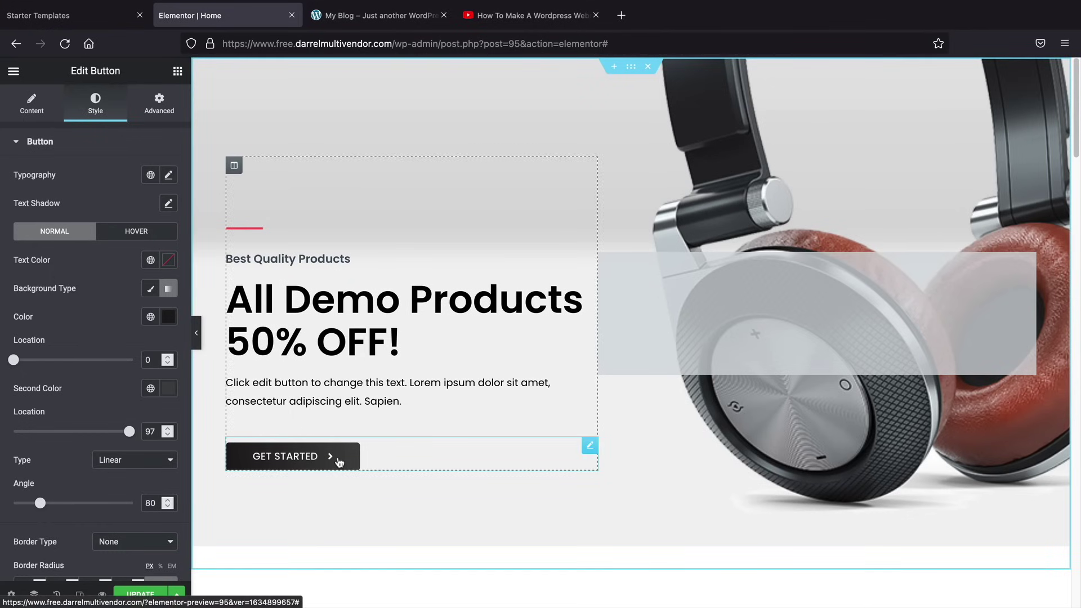
# Preview the hero full-width and compare it with the reference site
pyautogui.click(196, 333)
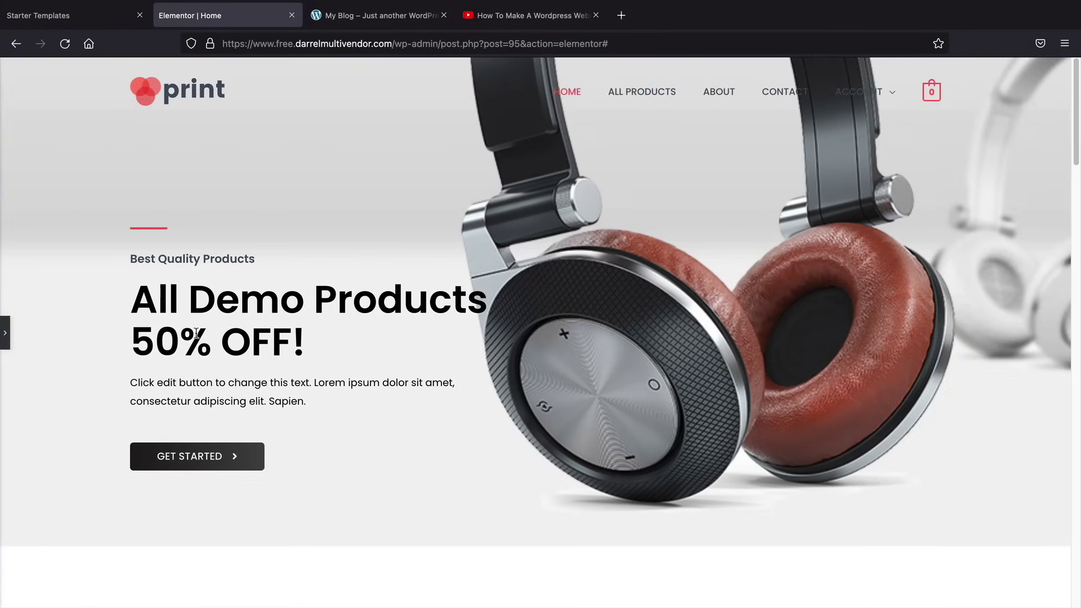
pyautogui.click(398, 23)
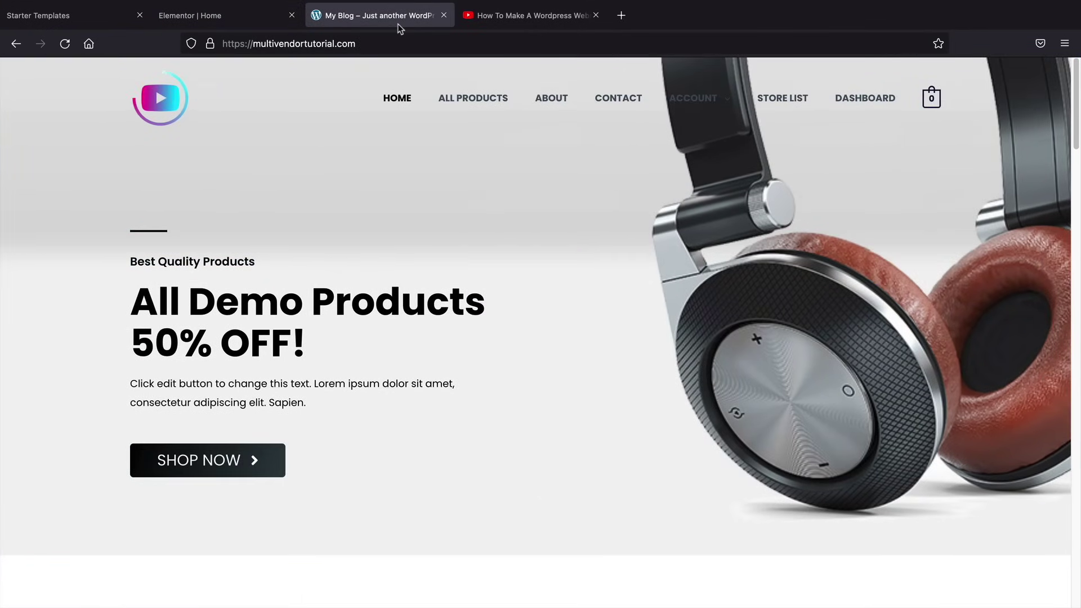
pyautogui.click(221, 19)
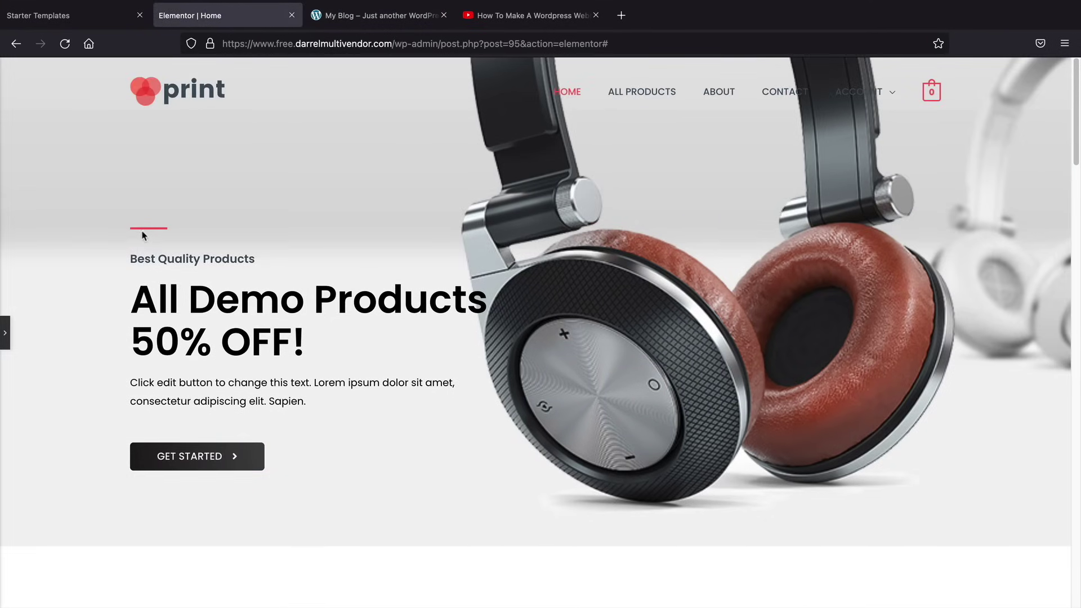
pyautogui.click(6, 332)
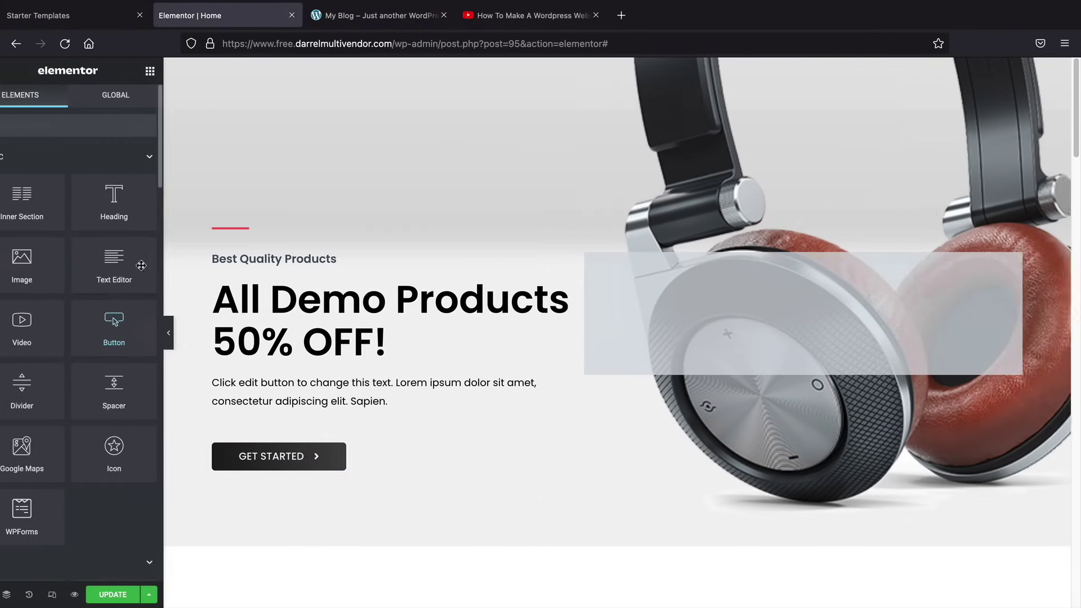
# Make the small red divider line black and save the home page with Update
pyautogui.click(251, 228)
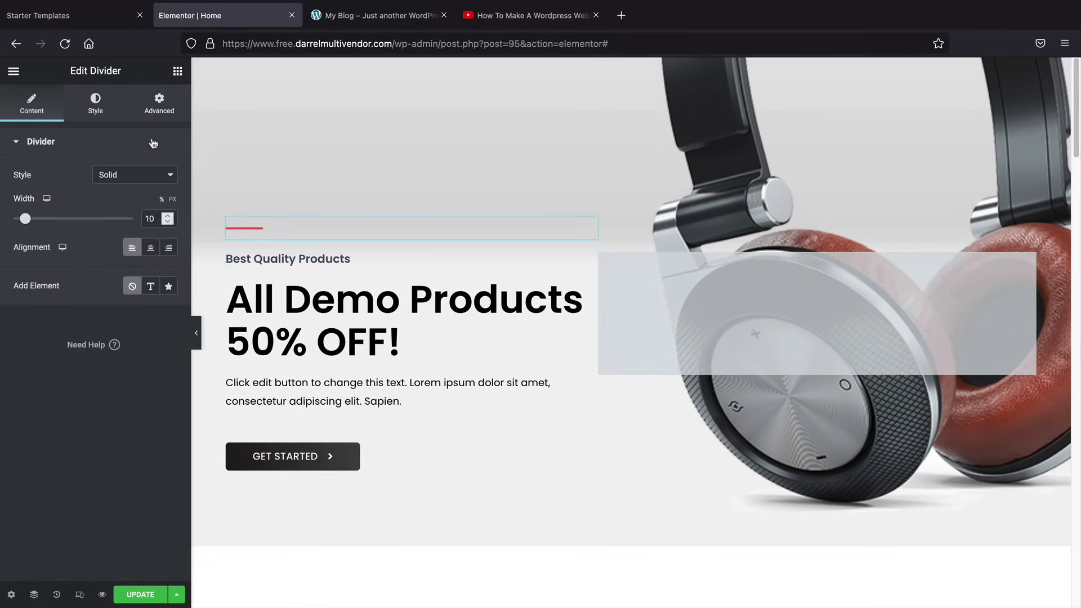
pyautogui.click(96, 104)
pyautogui.click(168, 174)
pyautogui.click(107, 338)
pyautogui.click(63, 477)
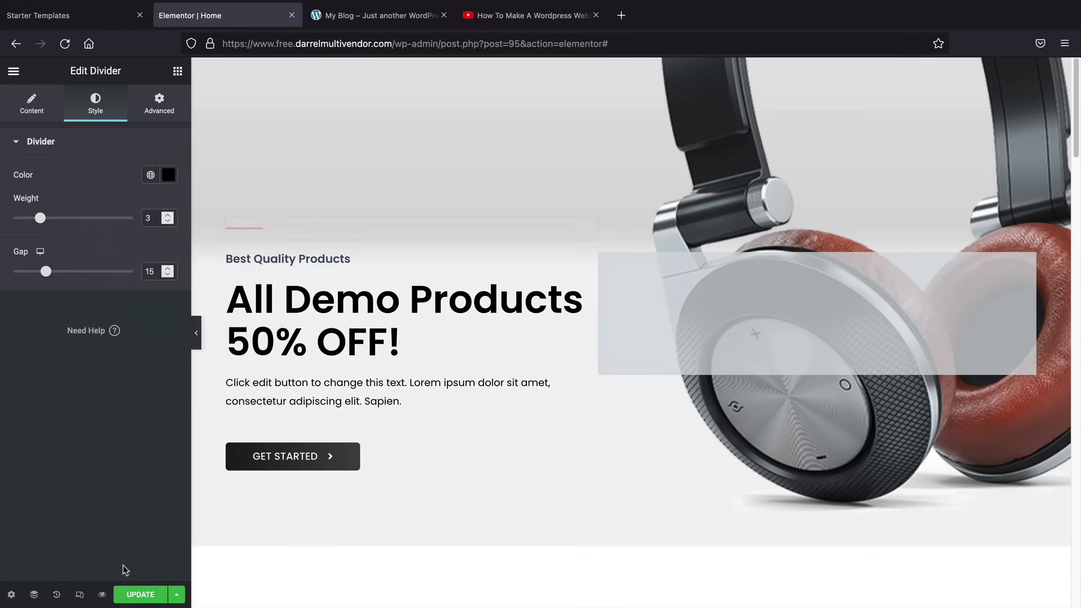
pyautogui.click(135, 594)
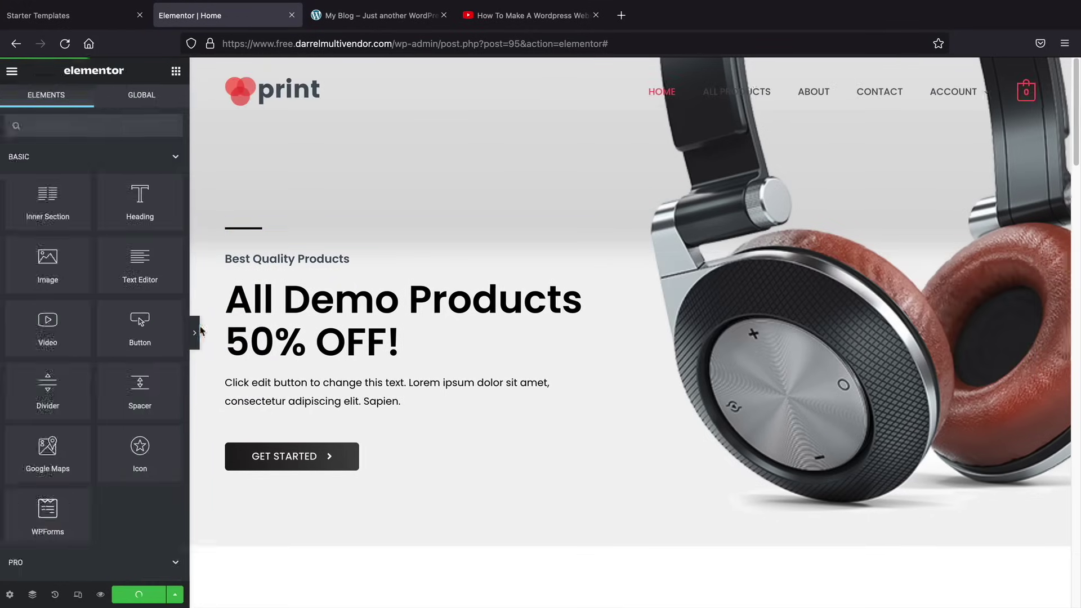
# Preview the updated hero and check it again against the reference store's homepage
pyautogui.click(195, 332)
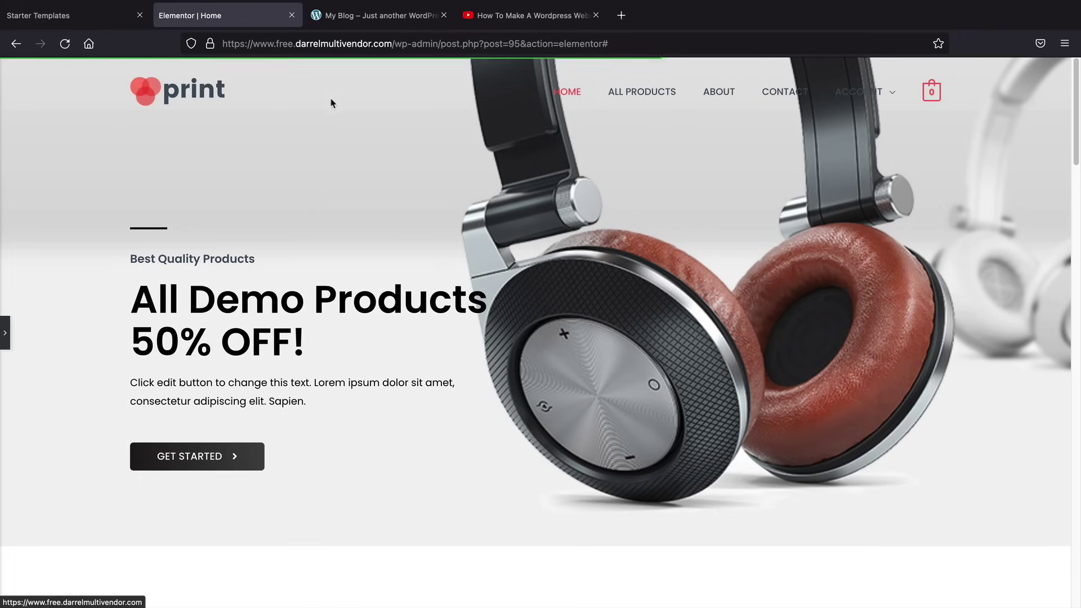
pyautogui.click(388, 17)
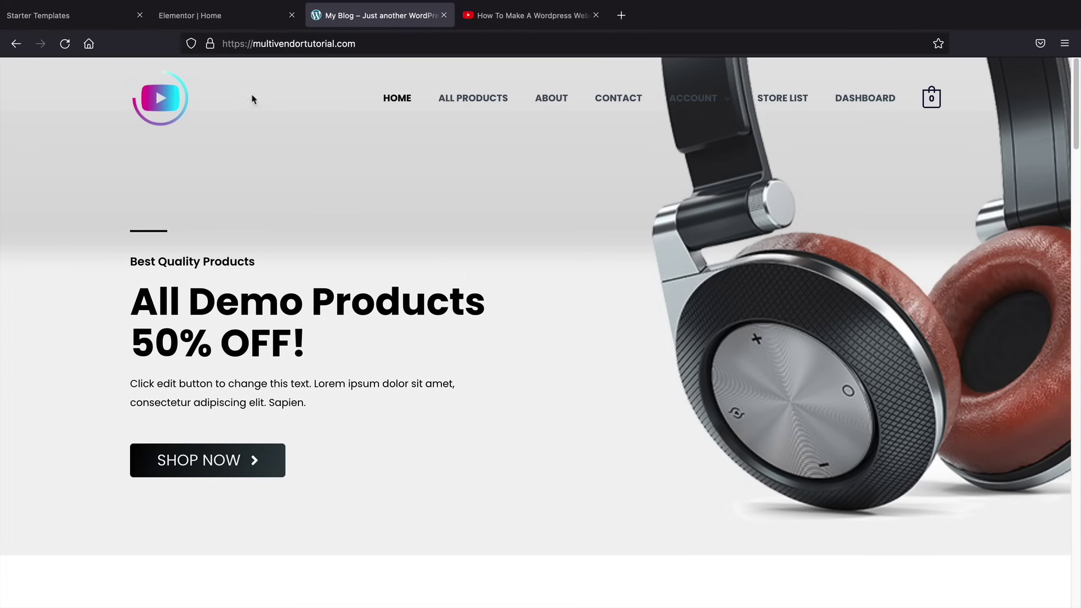
pyautogui.click(236, 21)
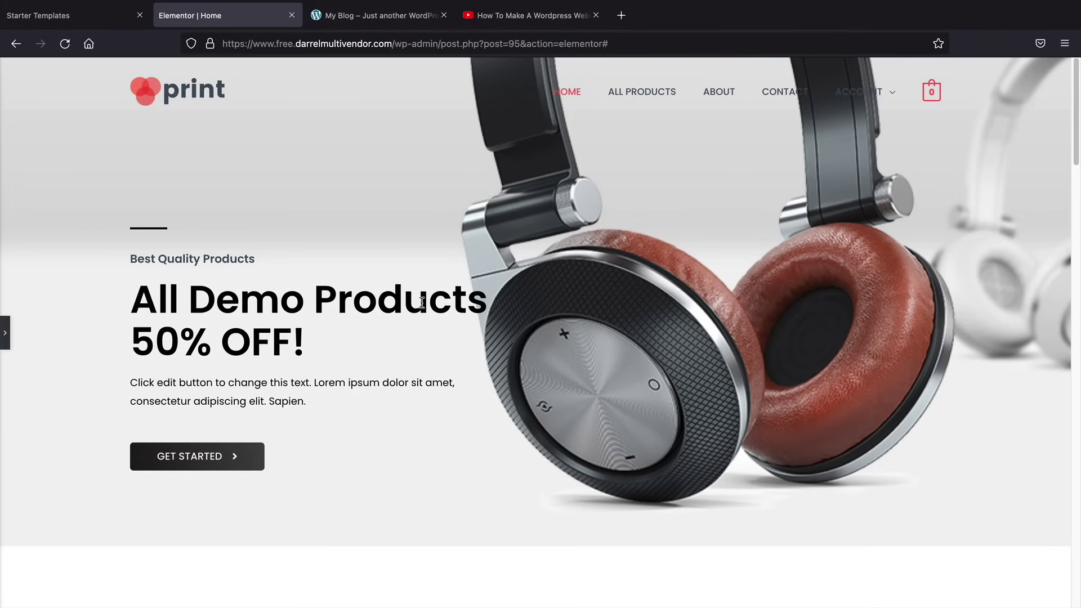
pyautogui.click(2, 336)
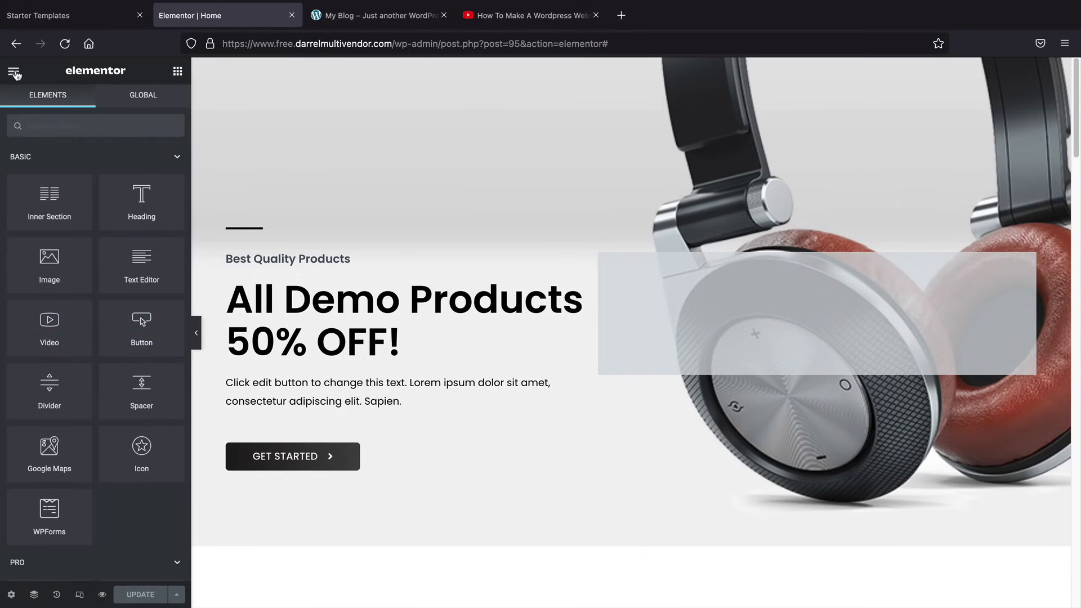
# View the live page, scroll through the Shop's 11 mugs and t-shirts, and return Home
pyautogui.click(13, 72)
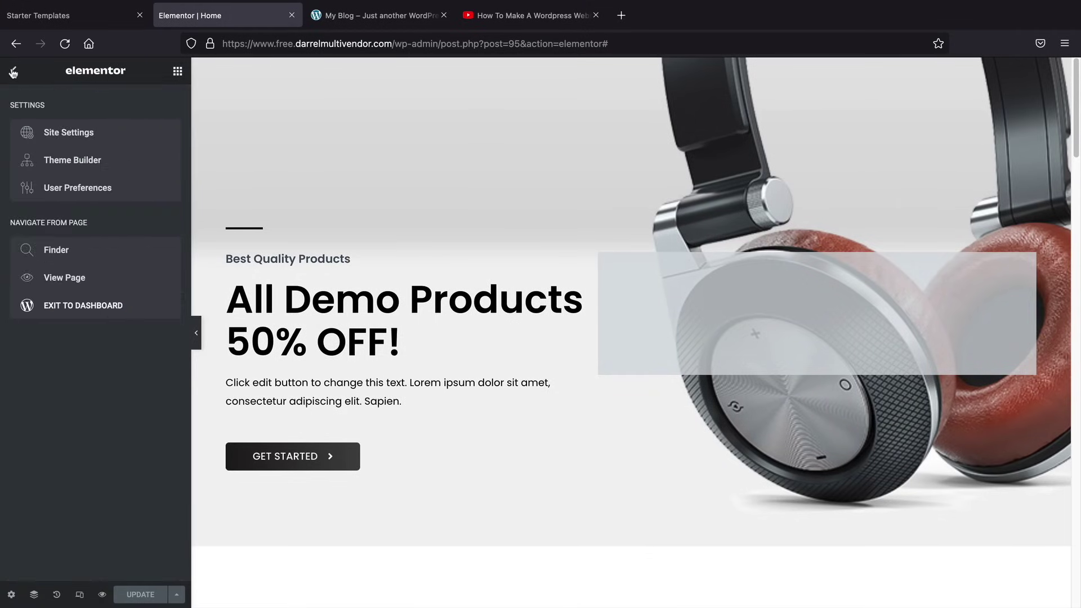
pyautogui.click(80, 279)
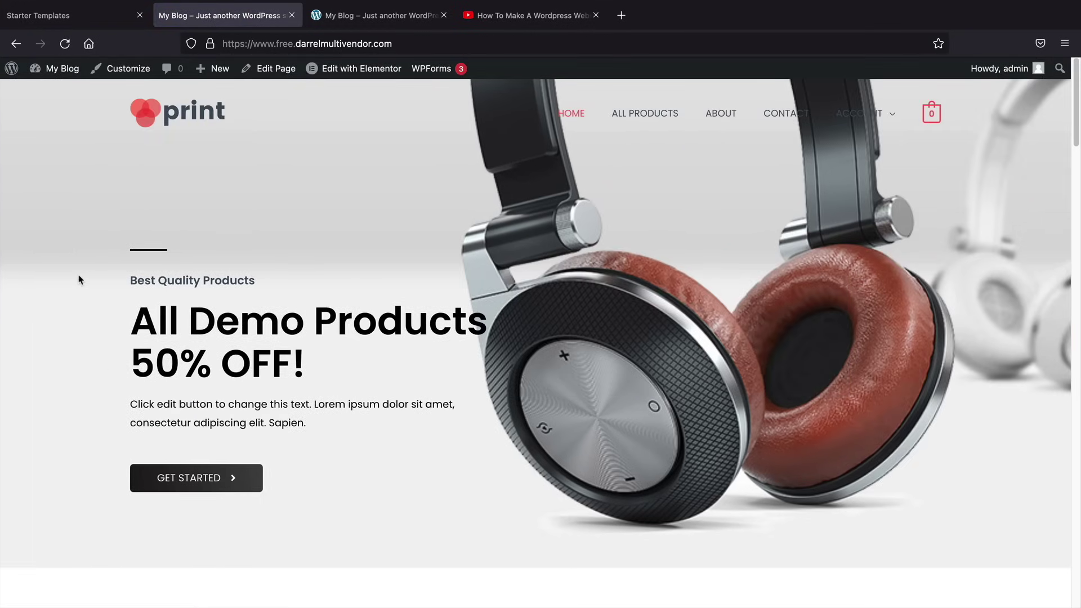
pyautogui.click(651, 123)
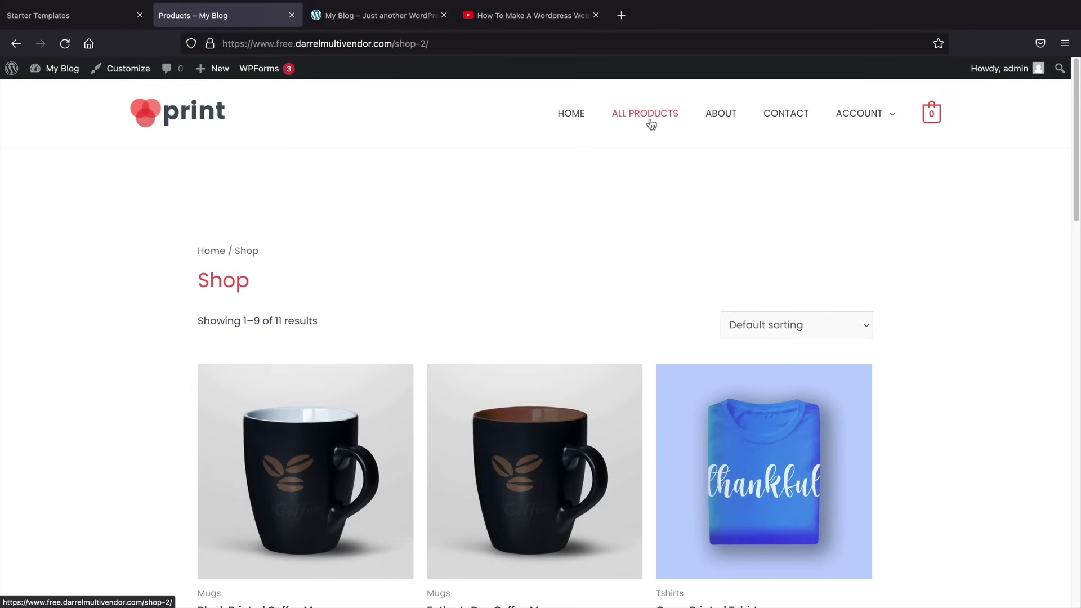
pyautogui.scroll(-3, 623, 244)
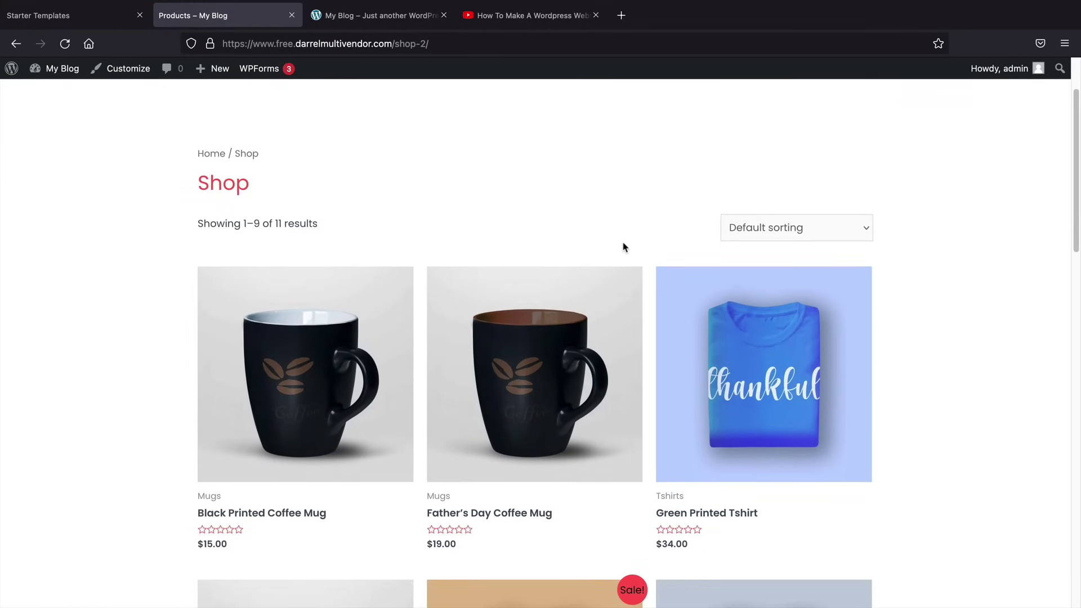
pyautogui.scroll(-1, 624, 247)
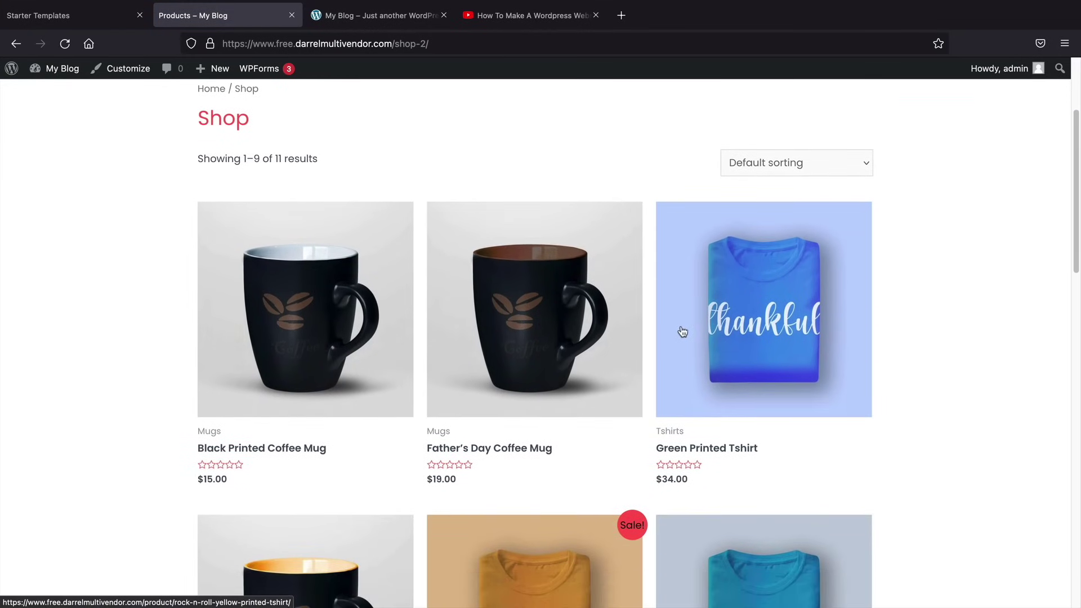
pyautogui.scroll(-9, 681, 330)
pyautogui.scroll(-3, 683, 332)
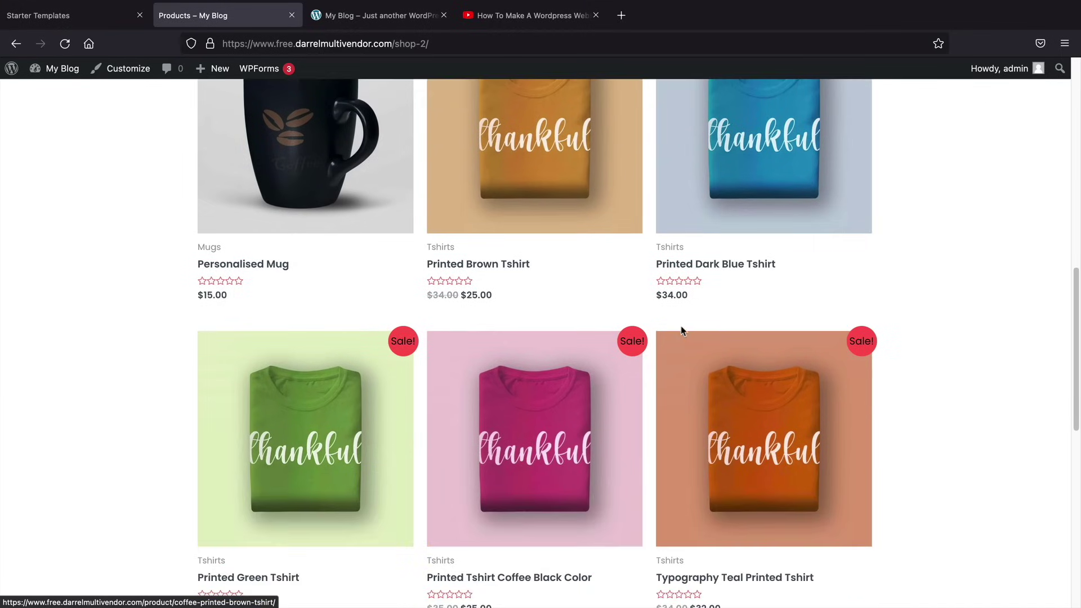
pyautogui.scroll(6, 351, 336)
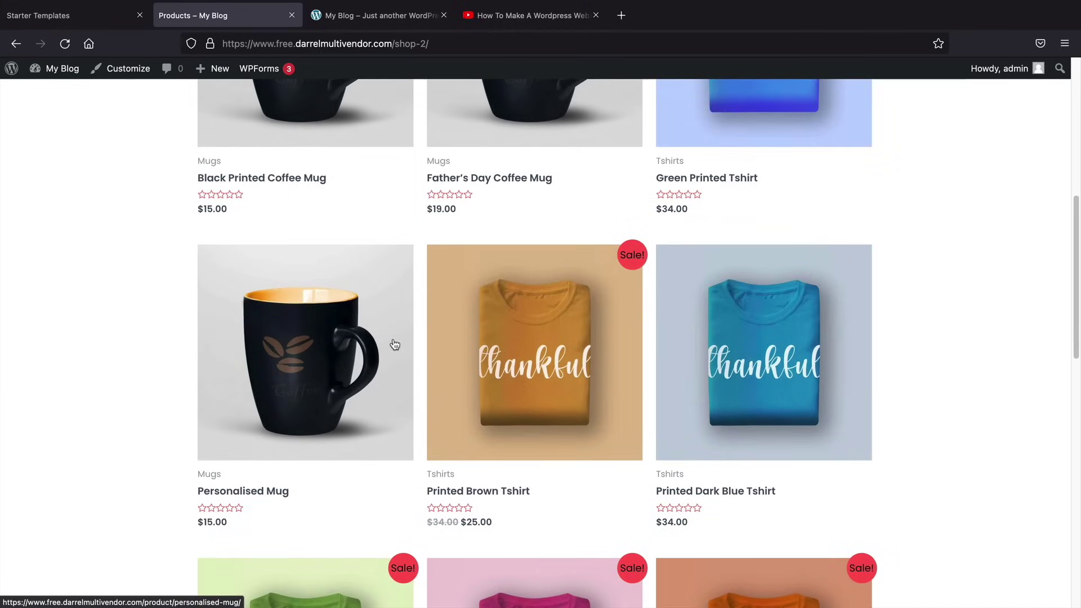
pyautogui.scroll(8, 350, 285)
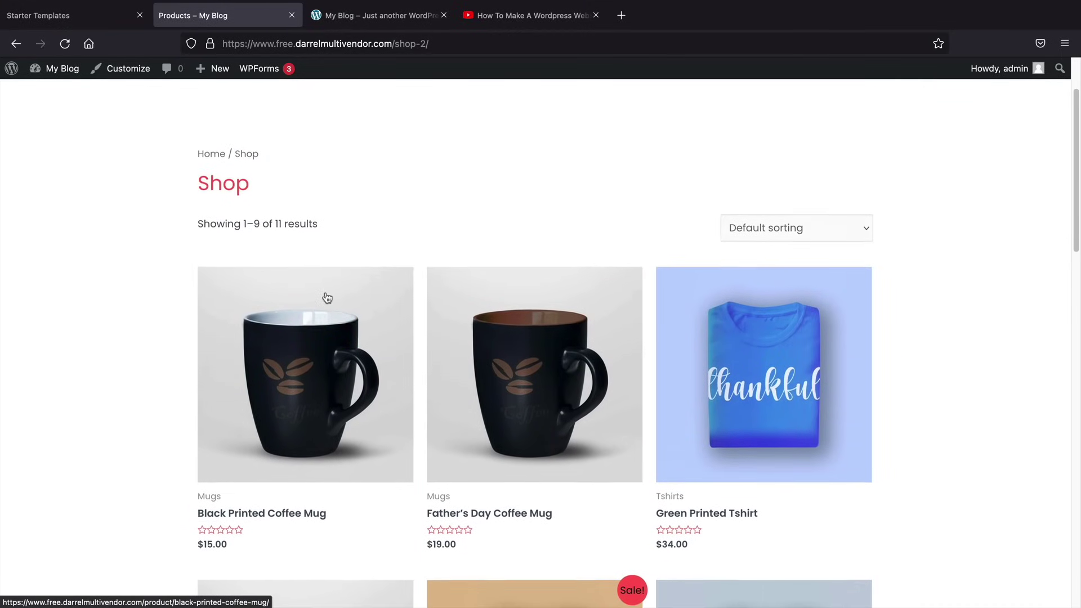
pyautogui.scroll(2, 327, 297)
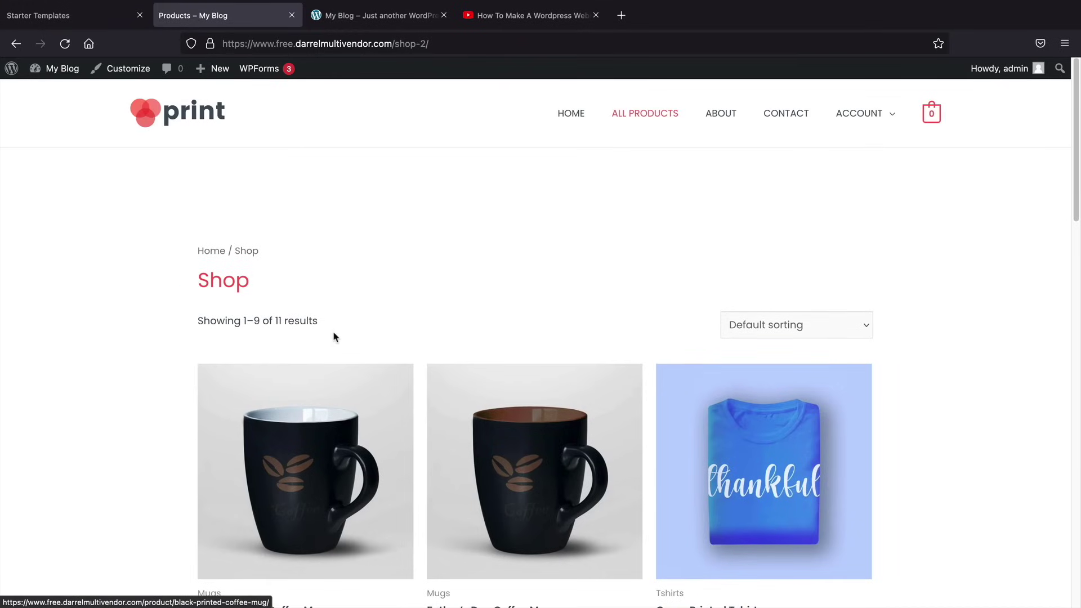
pyautogui.click(571, 121)
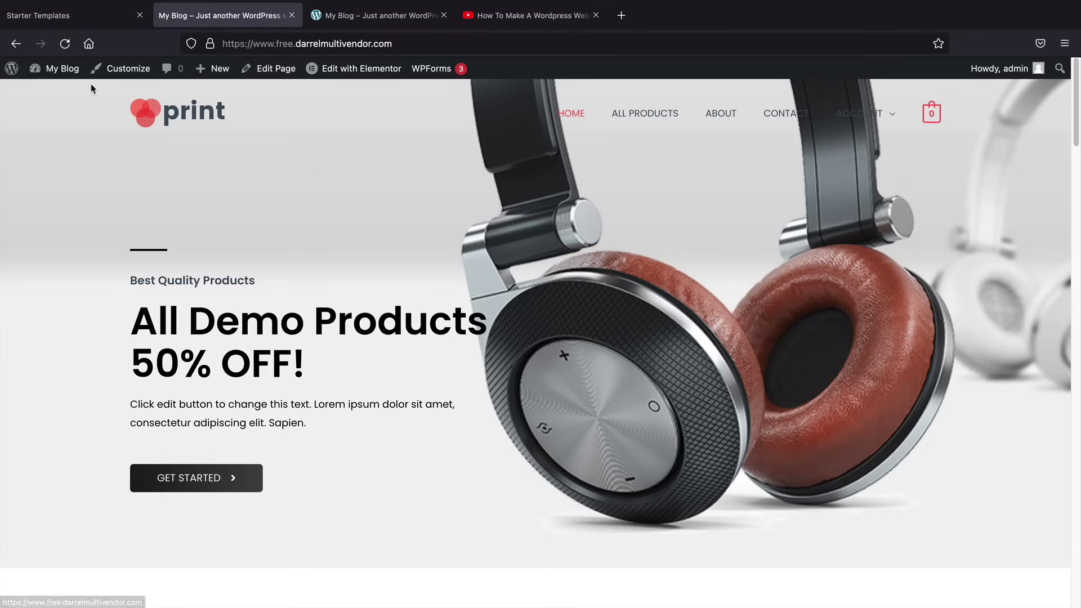
# Search Plugins > Add New for 'dokan', then install and activate the Dokan plugin
pyautogui.moveTo(65, 75)
pyautogui.click(60, 96)
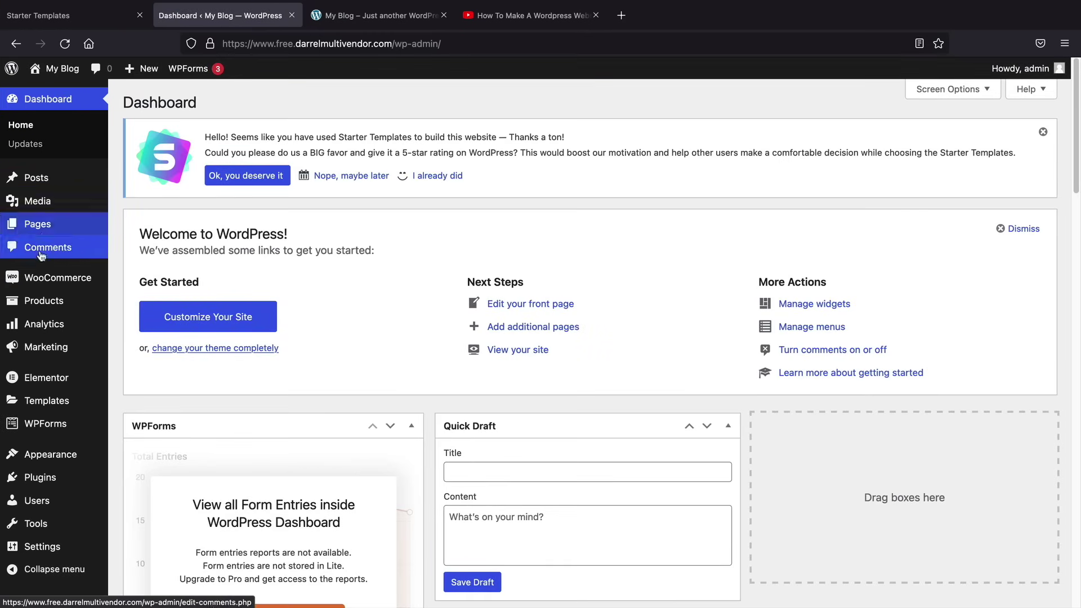
pyautogui.moveTo(45, 475)
pyautogui.click(134, 500)
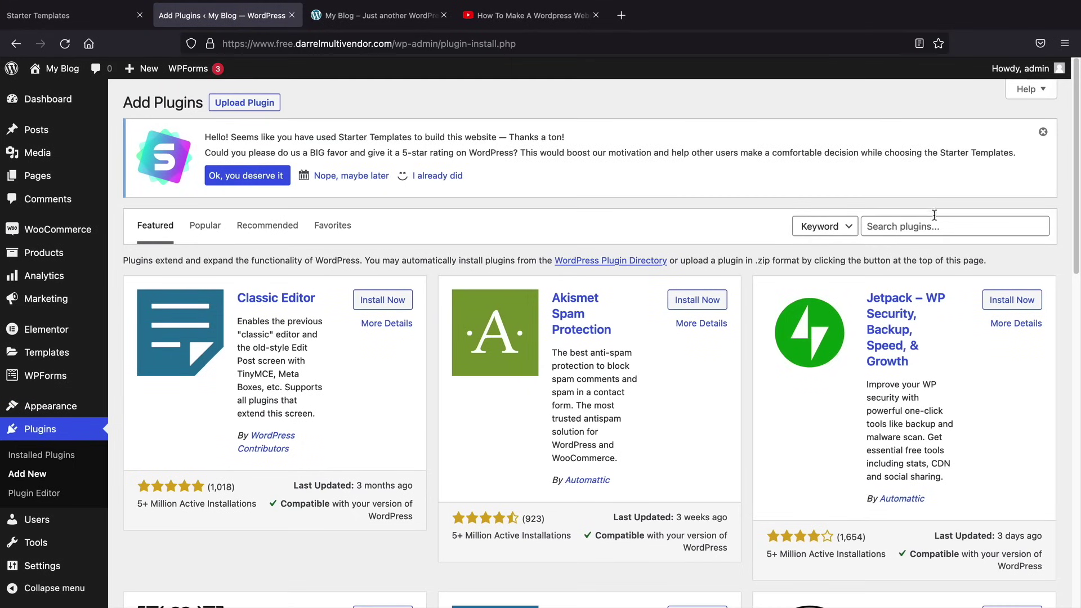
pyautogui.click(936, 223)
pyautogui.write('dokan')
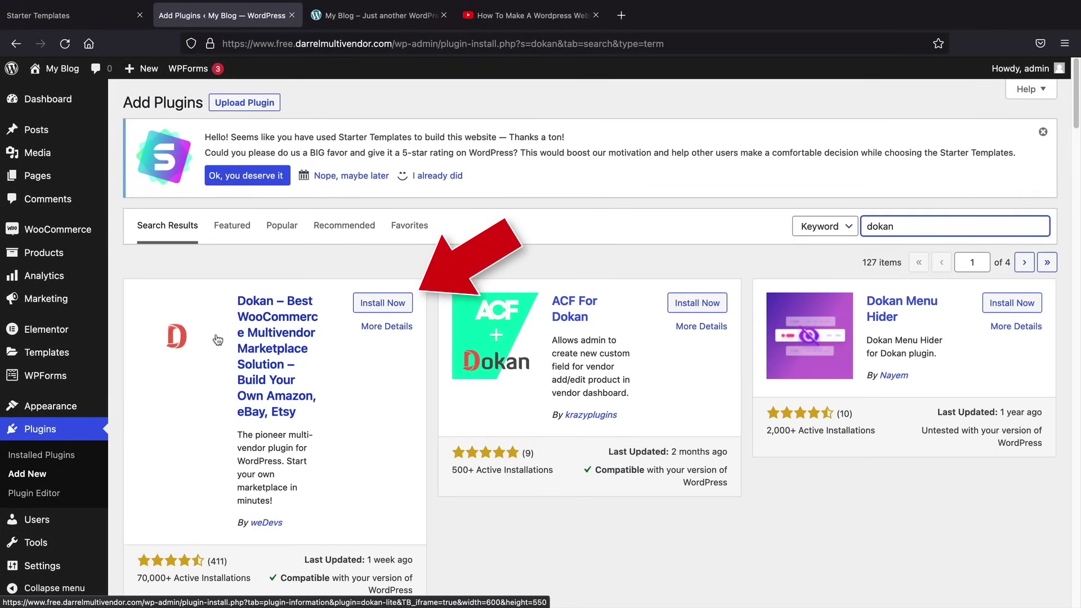
pyautogui.click(387, 303)
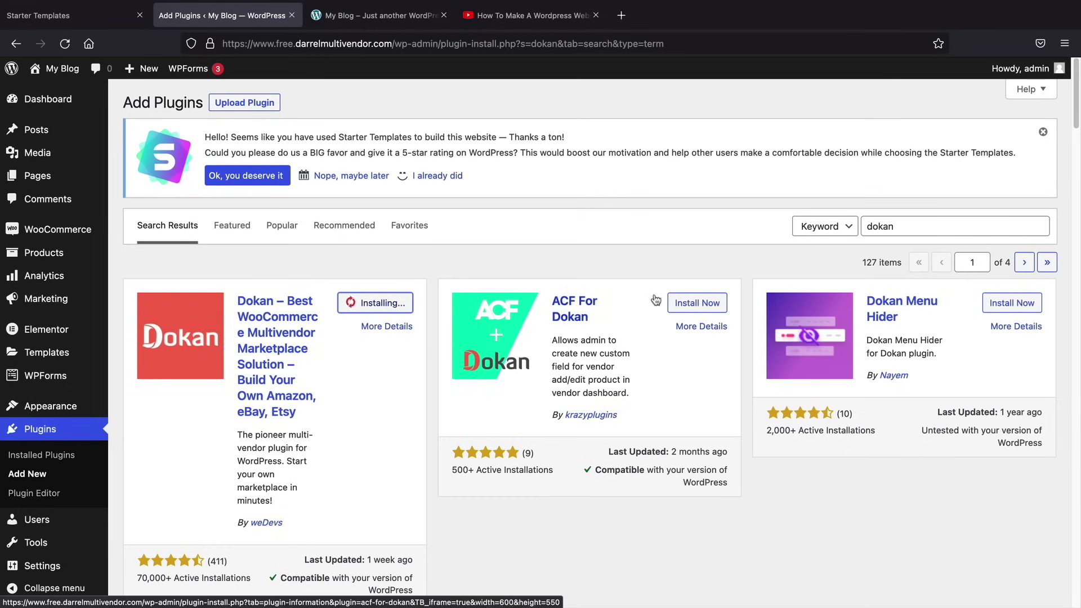
pyautogui.click(1043, 132)
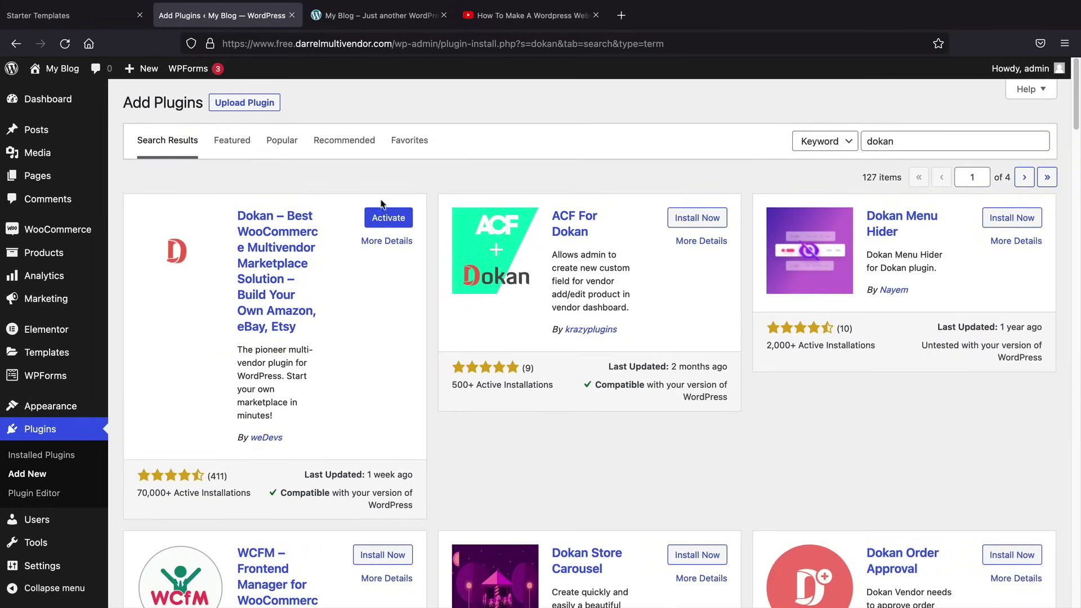
pyautogui.click(384, 219)
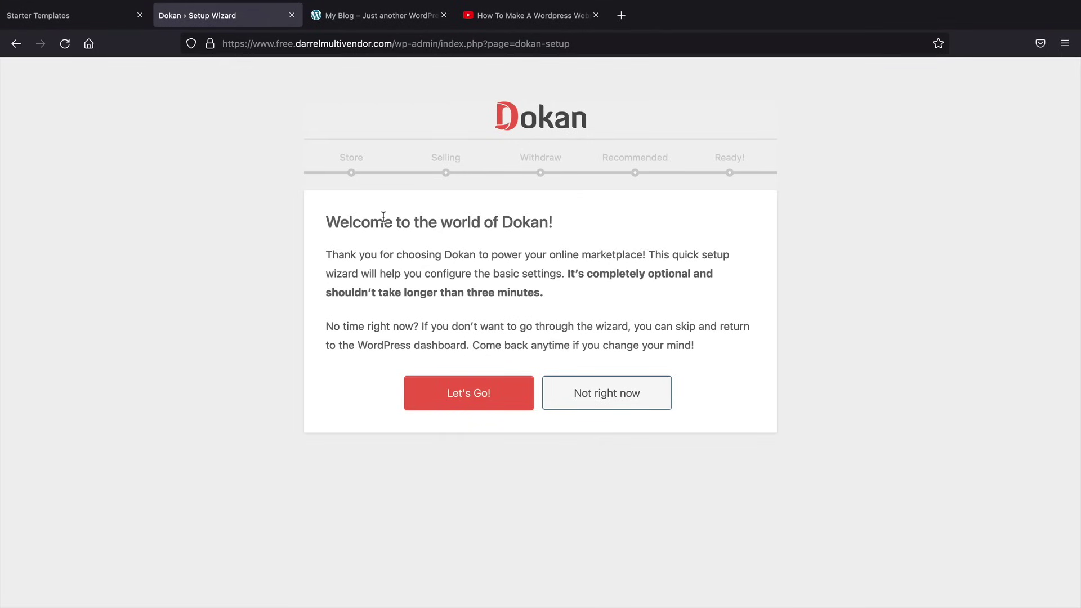
# Start the Dokan wizard and keep the Store Setup defaults, with Vendor as shipping fee recipient
pyautogui.click(470, 400)
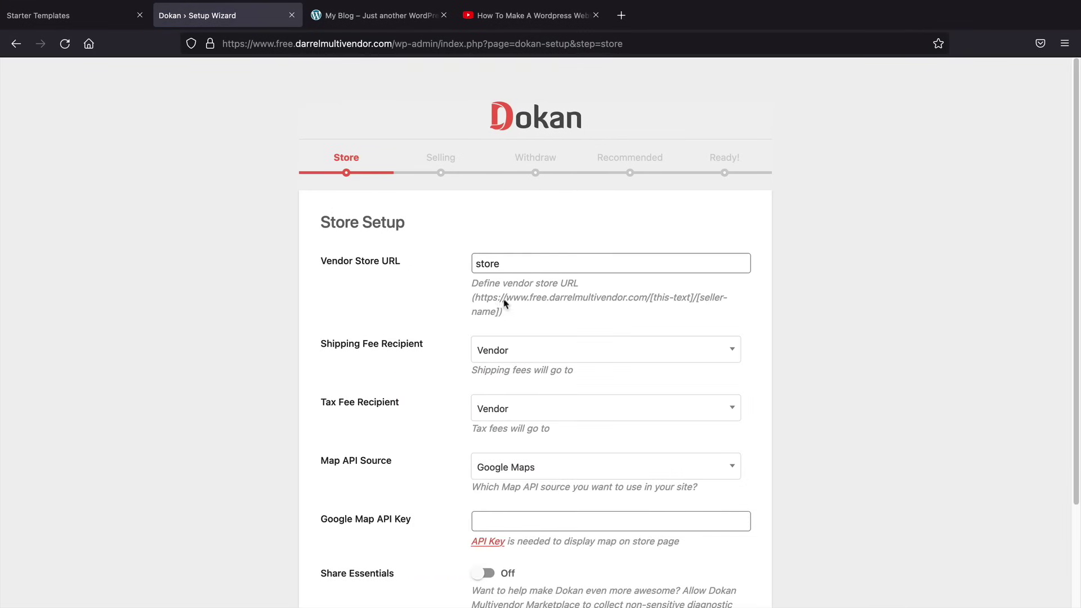
pyautogui.moveTo(648, 297); pyautogui.dragTo(720, 307)
pyautogui.click(834, 307)
pyautogui.middleClick(769, 339)
pyautogui.scroll(-2, 770, 345)
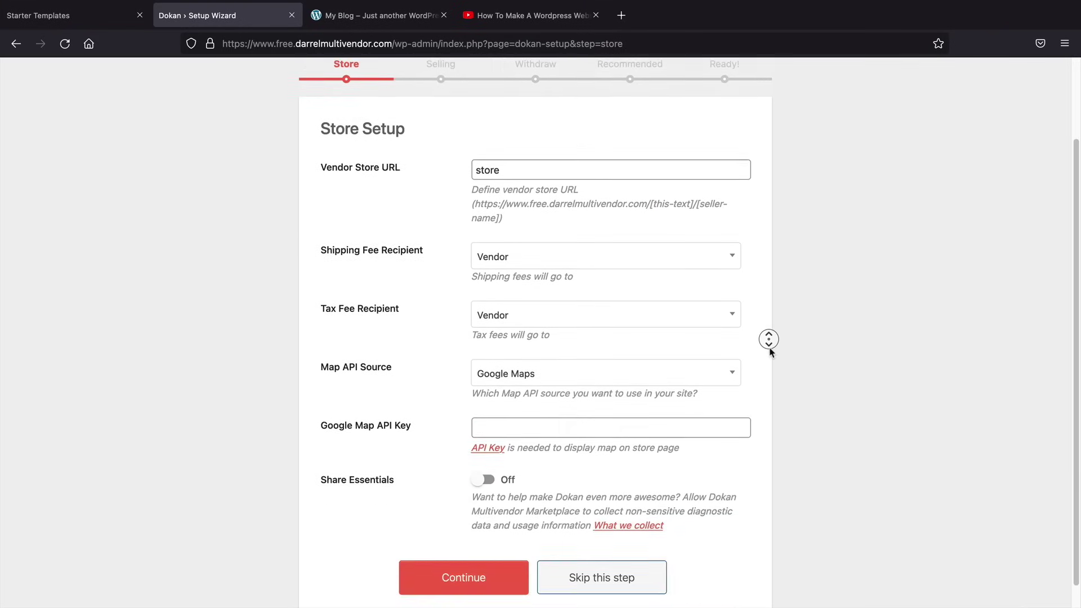
pyautogui.click(771, 352)
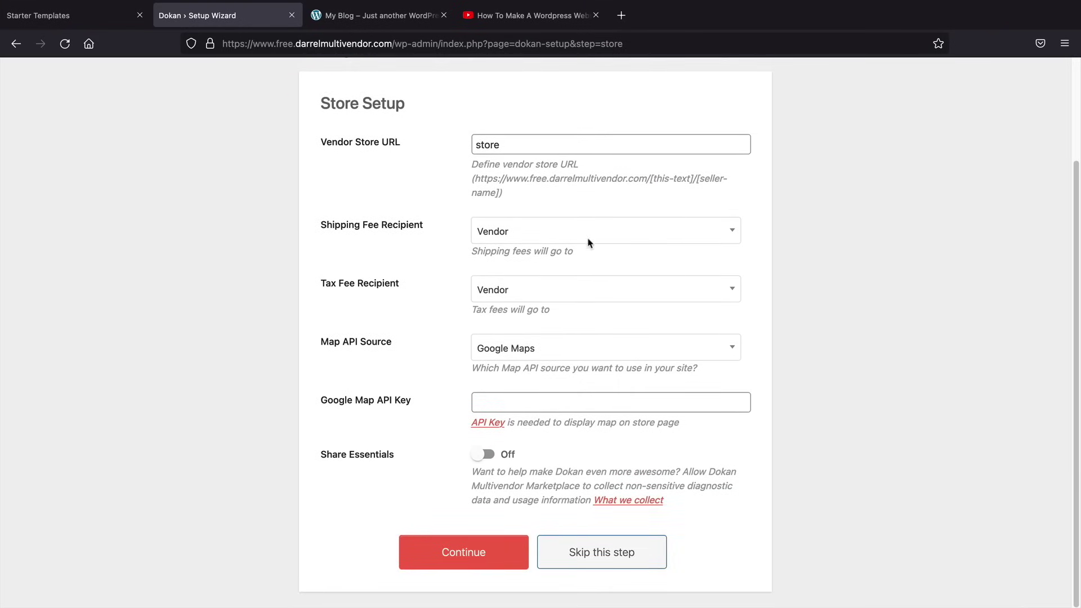
pyautogui.click(538, 239)
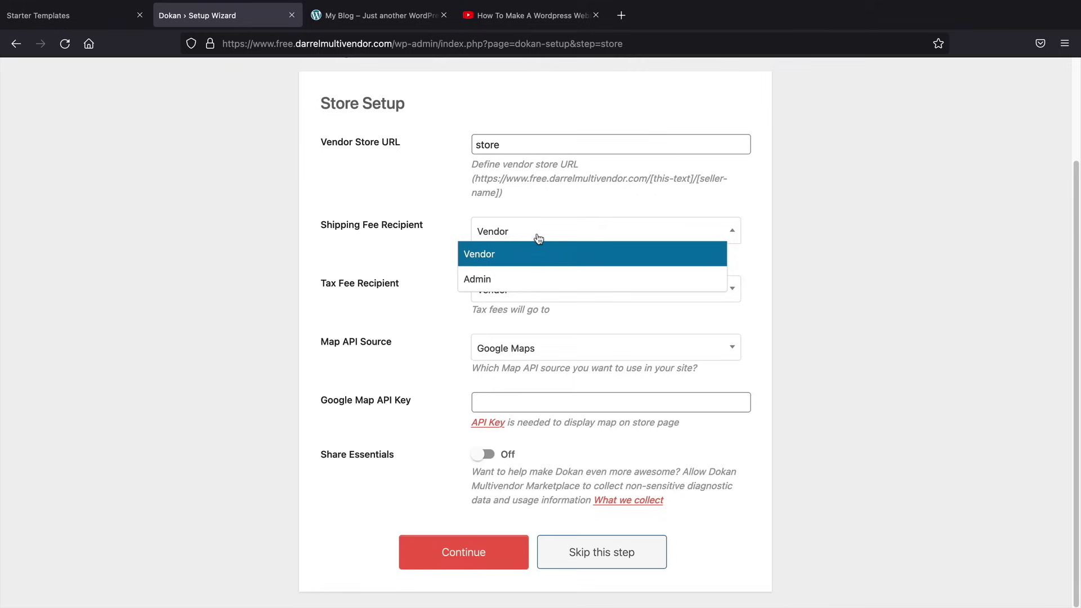
pyautogui.click(538, 239)
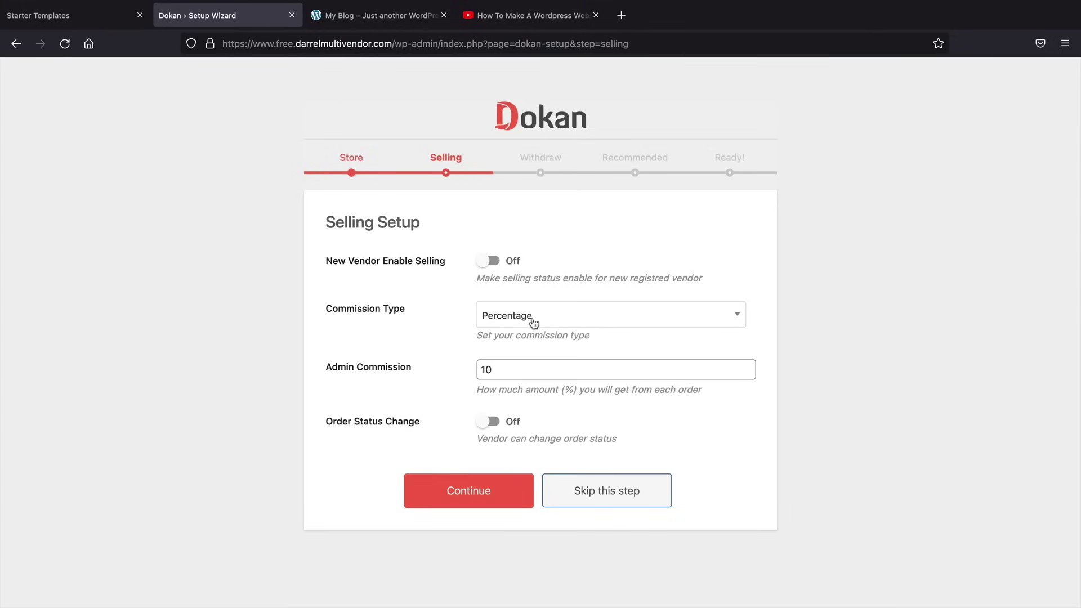
# Try the Flat commission type, then return the commission type to Percentage
pyautogui.click(534, 322)
pyautogui.click(501, 336)
pyautogui.click(515, 320)
pyautogui.click(506, 361)
pyautogui.click(522, 373)
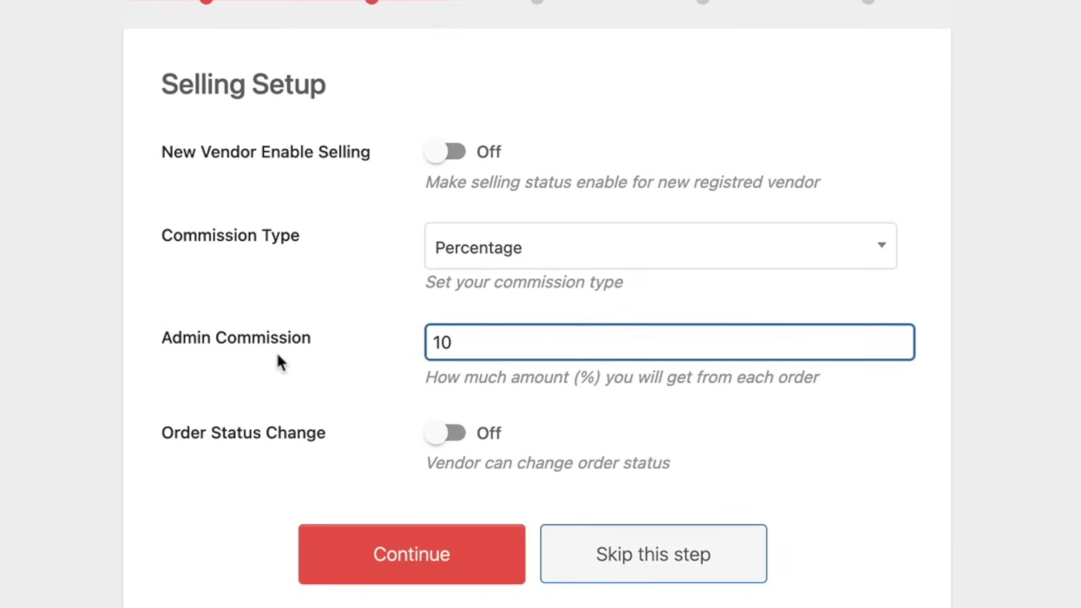
pyautogui.moveTo(494, 340); pyautogui.dragTo(352, 340)
pyautogui.click(473, 259)
pyautogui.click(480, 282)
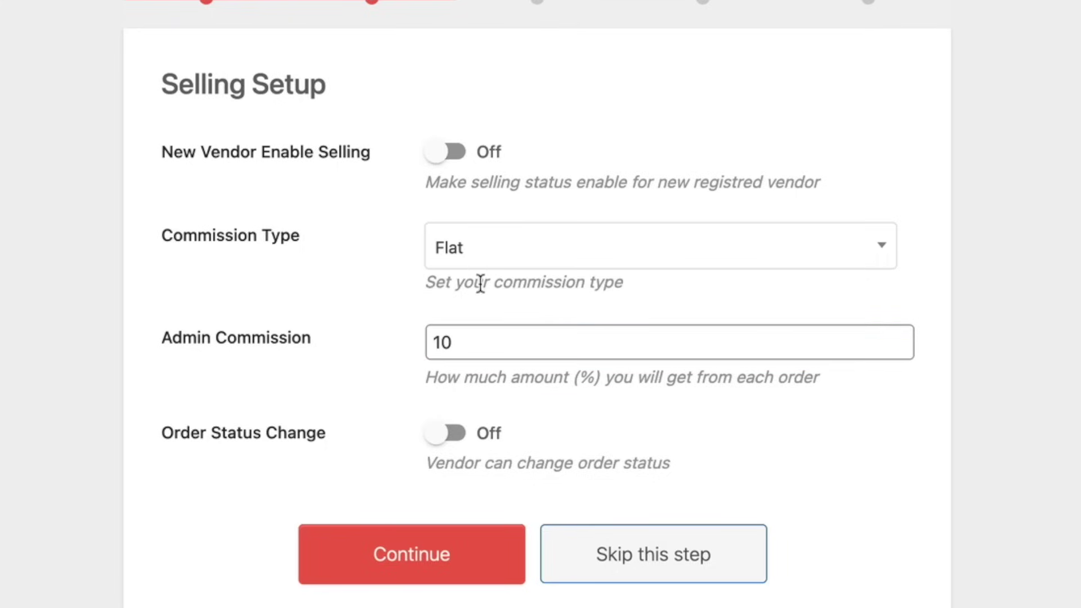
pyautogui.moveTo(501, 331); pyautogui.dragTo(372, 322)
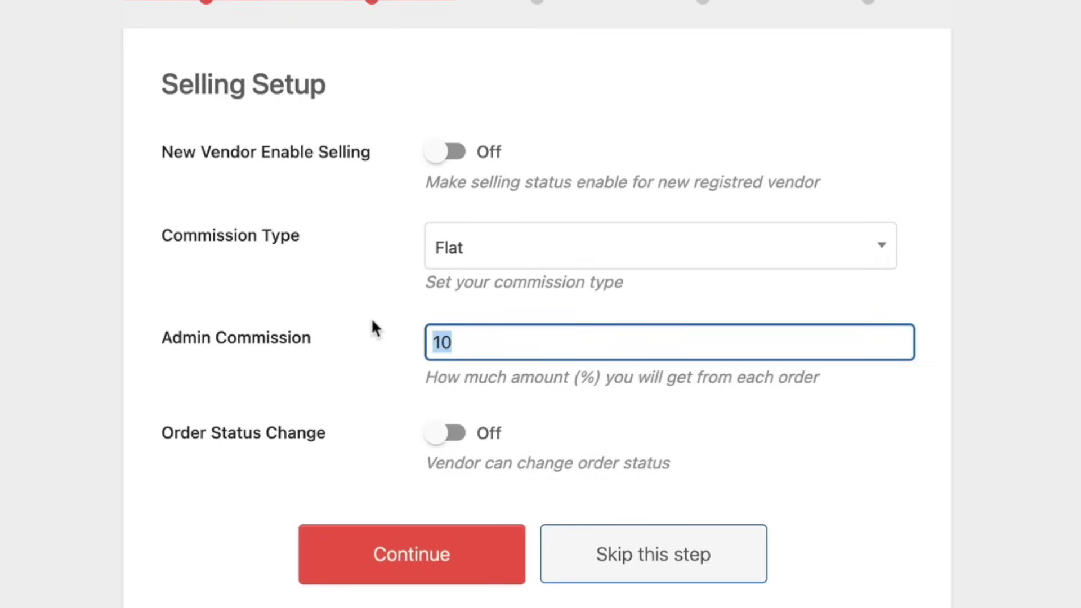
pyautogui.write('3')
pyautogui.click(468, 254)
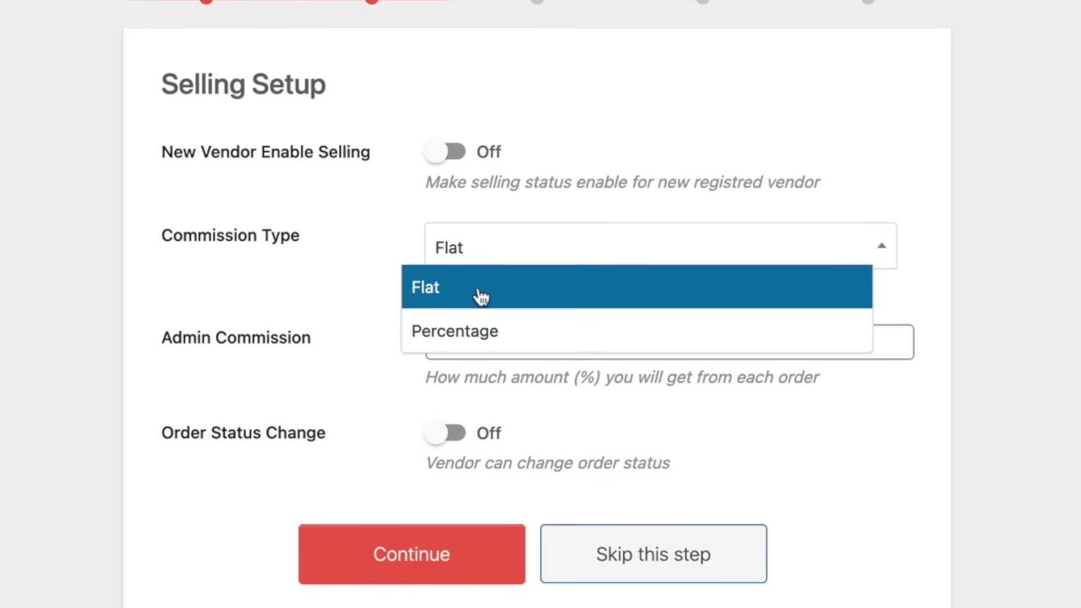
pyautogui.click(467, 328)
pyautogui.press('Tab')
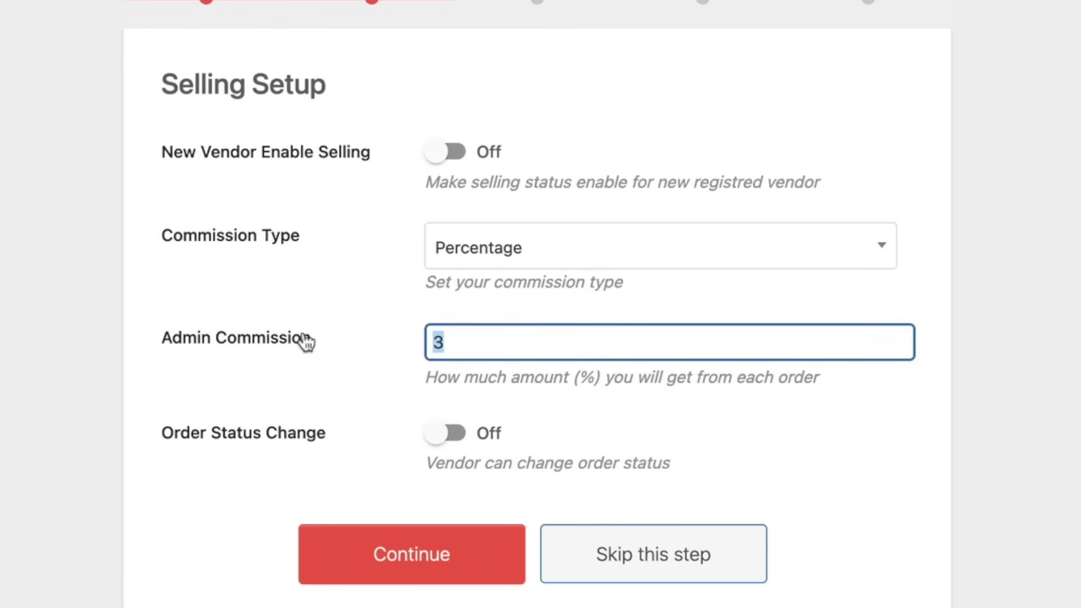
# Replace the Admin Commission value with 20 and continue to withdraw setup
pyautogui.write('360')
pyautogui.press('BackSpace')
pyautogui.press('BackSpace')
pyautogui.press('BackSpace')
pyautogui.write('15')
pyautogui.doubleClick(495, 347)
pyautogui.write('20')
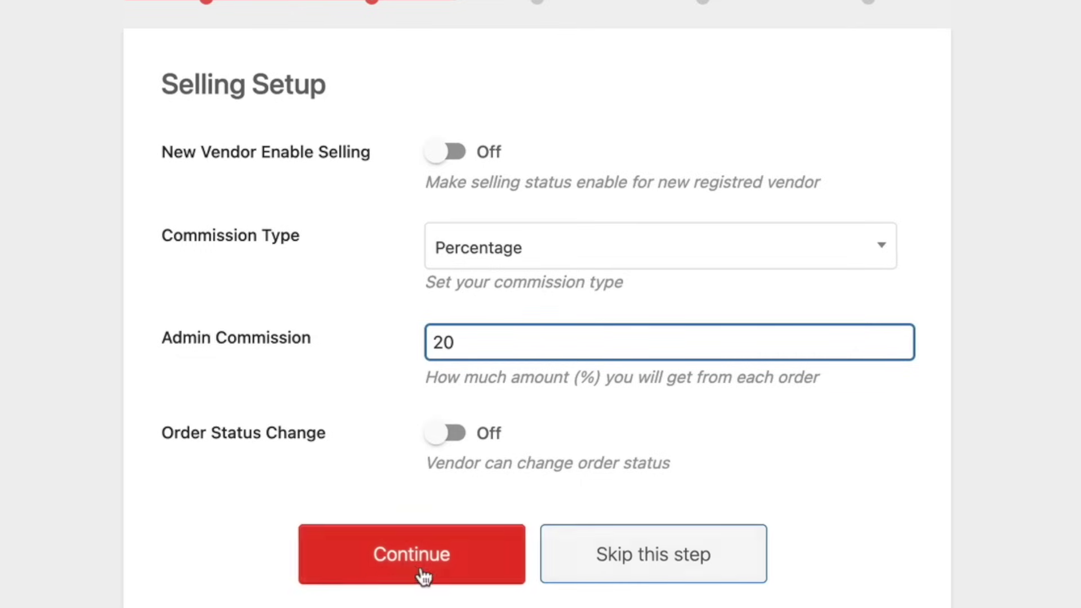
pyautogui.click(426, 577)
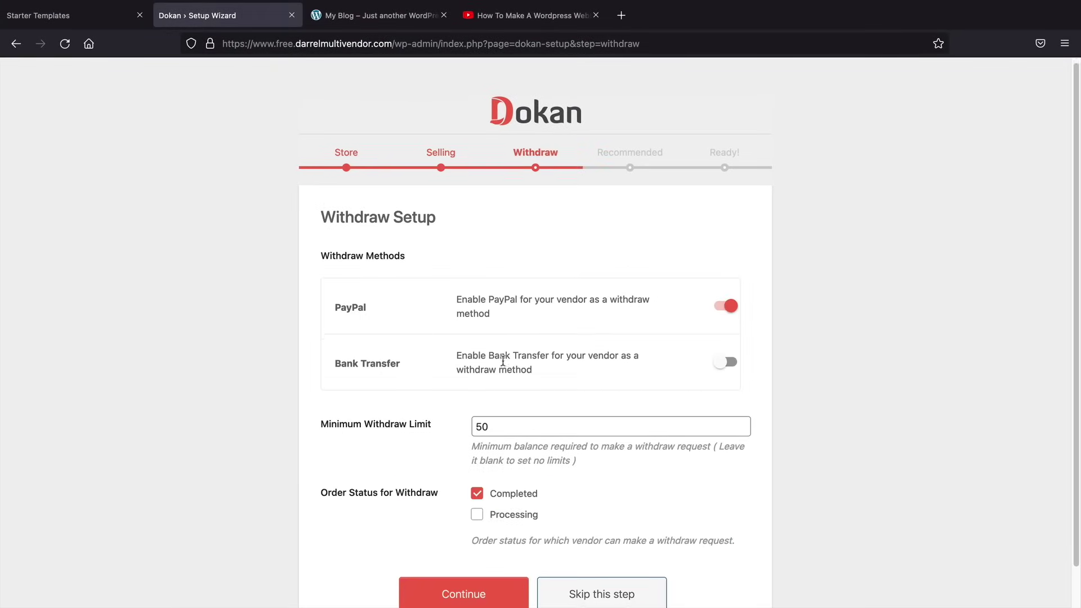
# Turn on Bank Transfer, change Minimum Withdraw Limit from 50 to 25, and continue
pyautogui.scroll(-1, 501, 360)
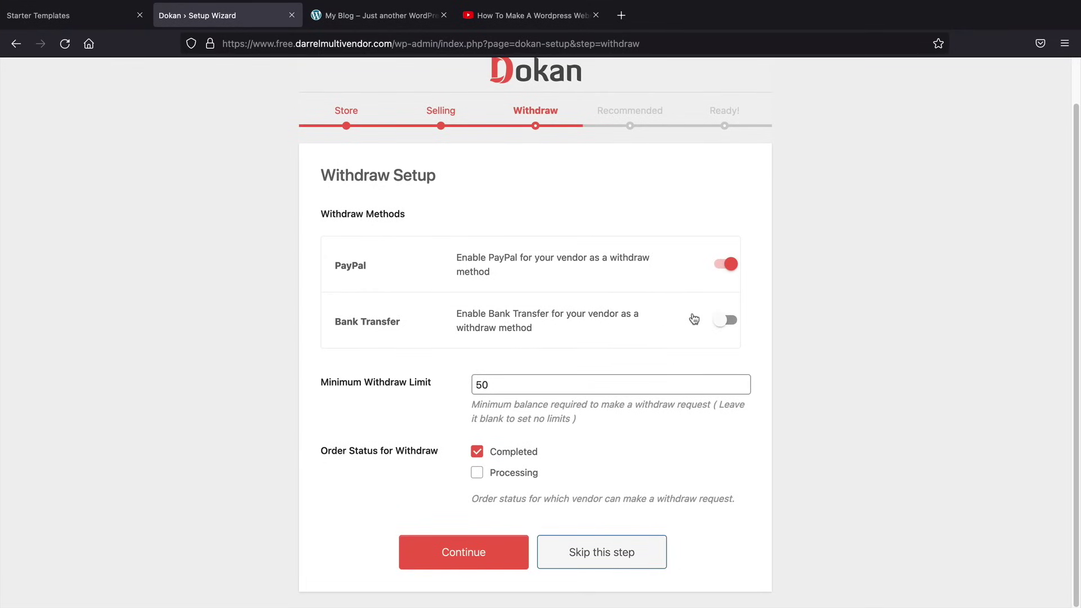
pyautogui.click(728, 322)
pyautogui.moveTo(508, 383); pyautogui.dragTo(369, 384)
pyautogui.write('25')
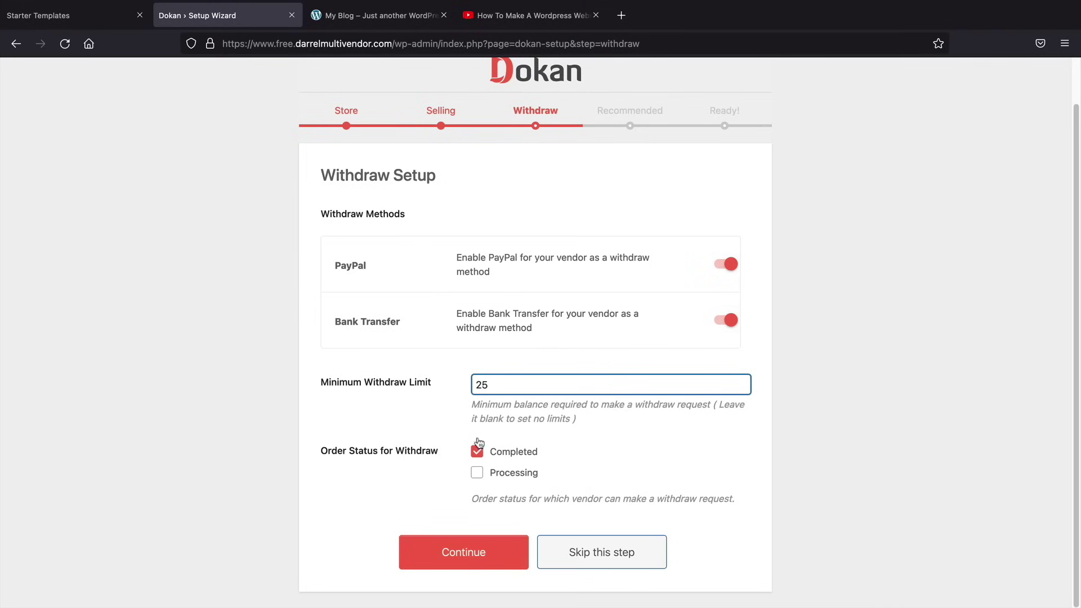
pyautogui.click(476, 558)
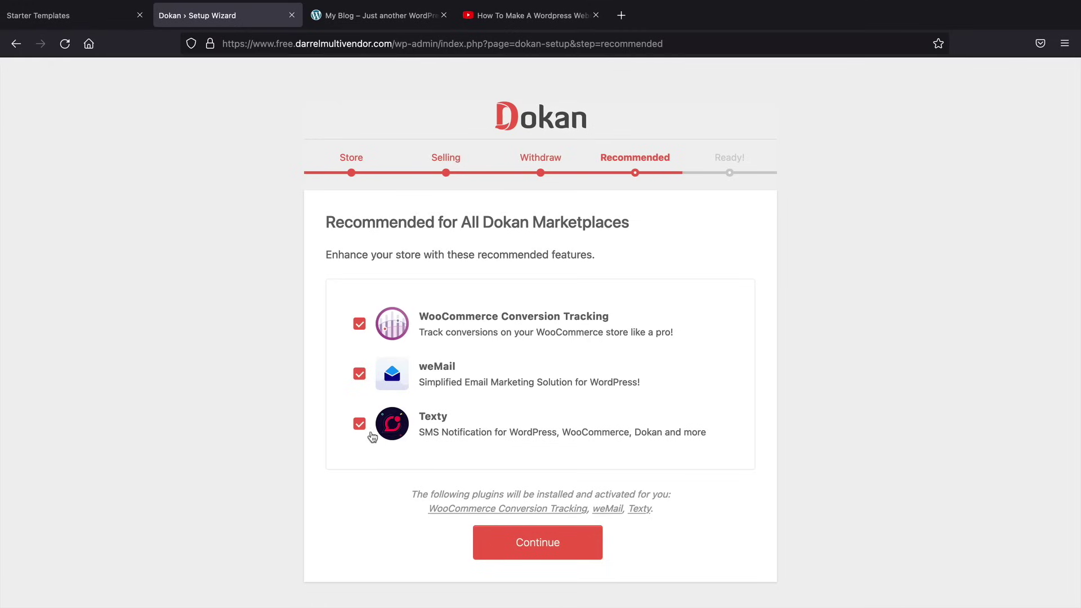
# Untick weMail, Texty and WooCommerce Conversion Tracking, finish the wizard, and visit the Dokan Dashboard
pyautogui.click(359, 375)
pyautogui.click(359, 424)
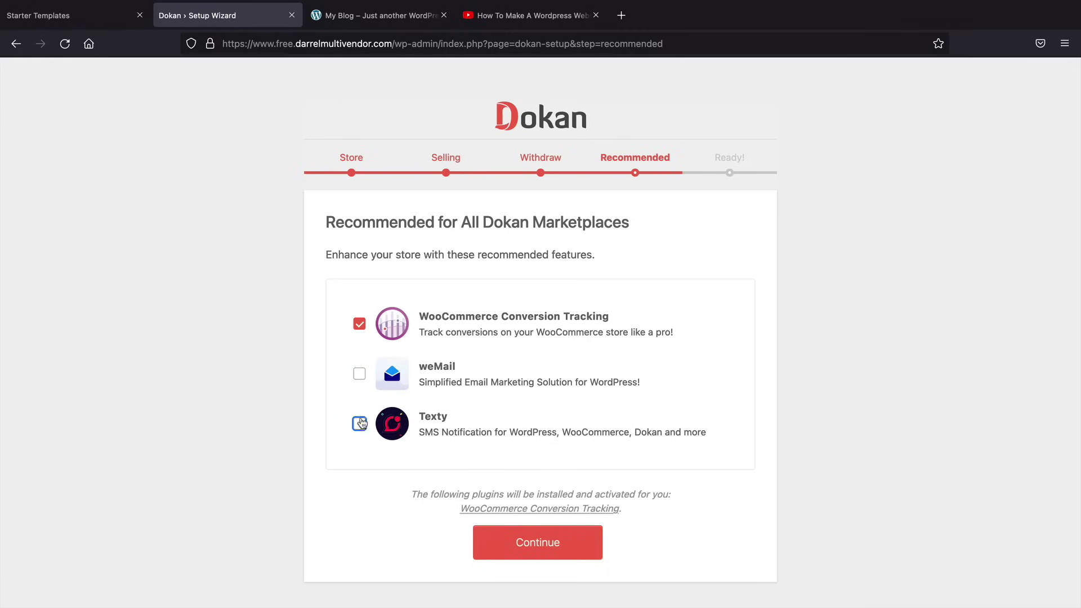
pyautogui.click(359, 325)
pyautogui.click(553, 509)
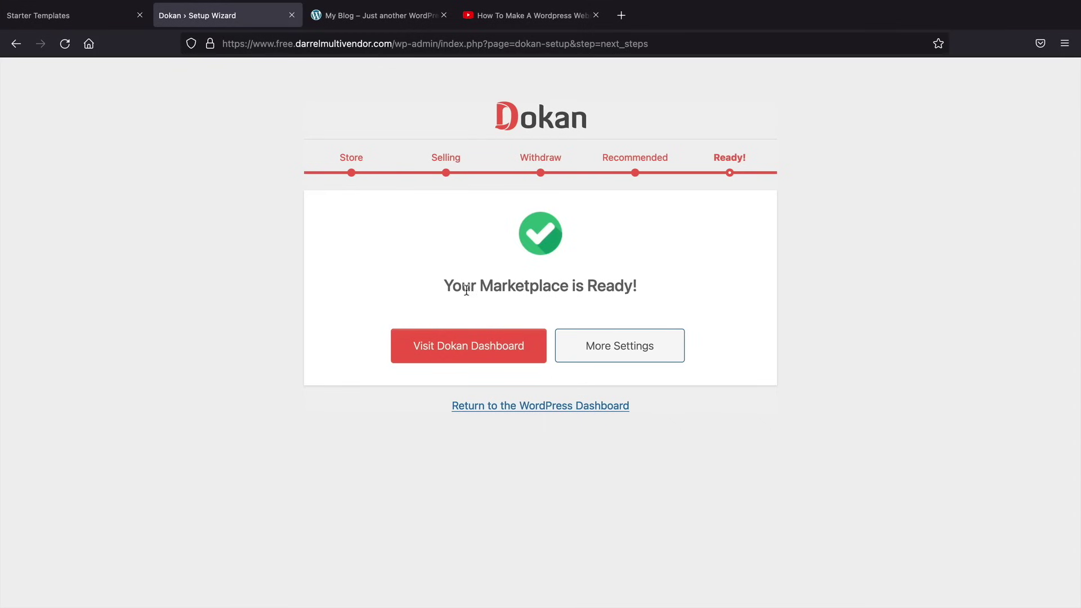
pyautogui.click(438, 352)
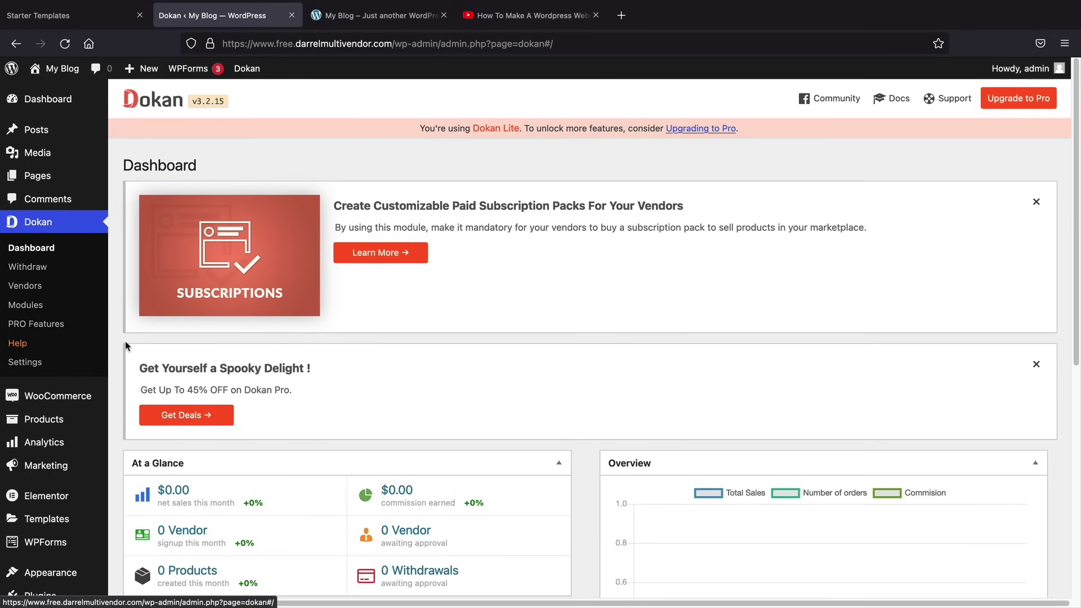
# Go to Plugins > Add New from the admin sidebar
pyautogui.moveTo(54, 399)
pyautogui.moveTo(57, 422)
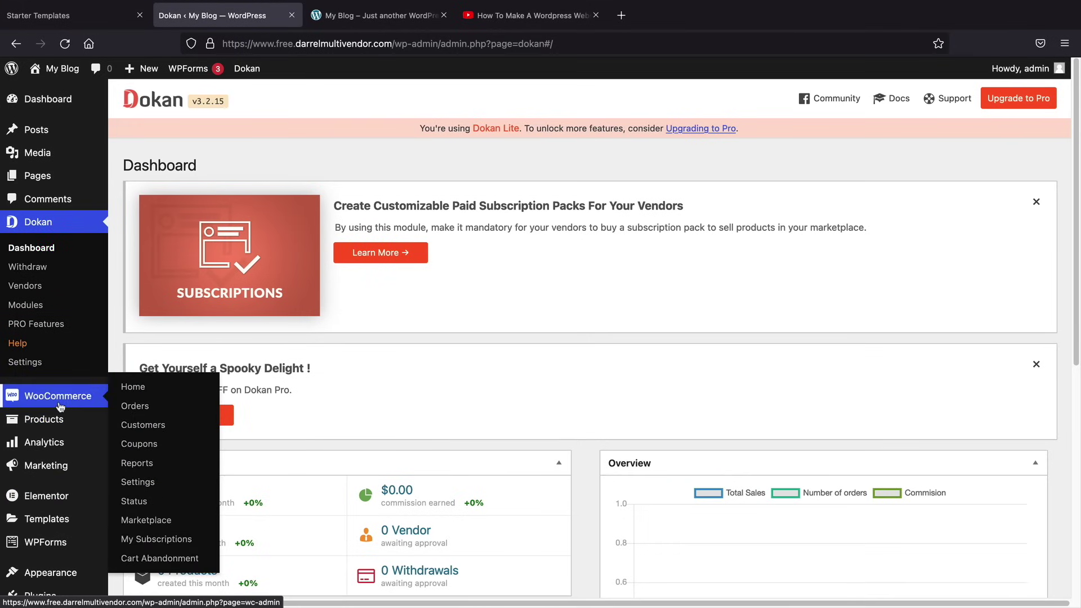
pyautogui.scroll(-2, 45, 515)
pyautogui.moveTo(56, 531)
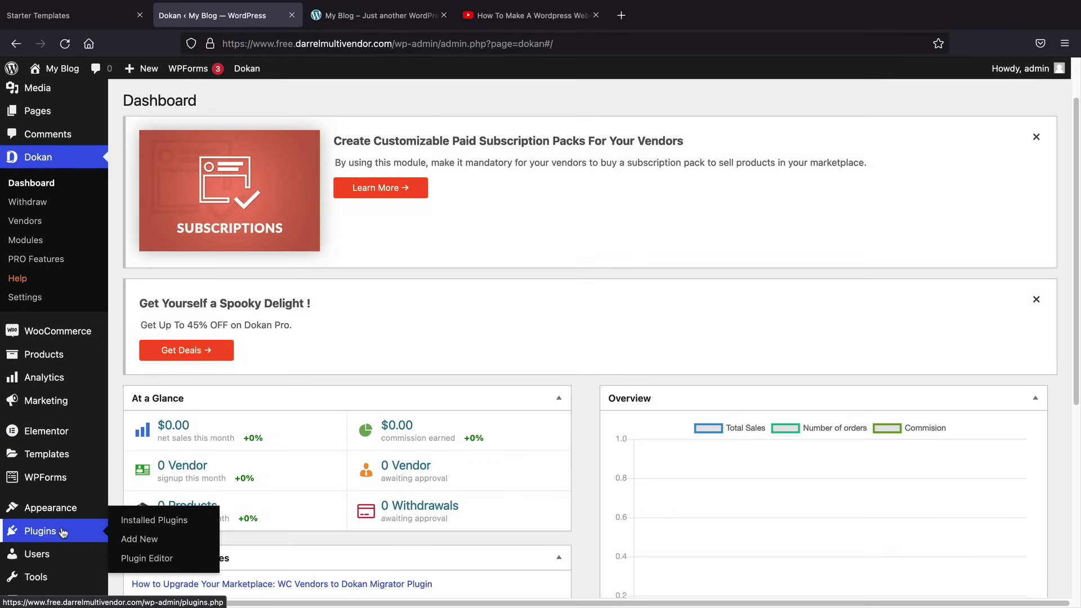
pyautogui.click(138, 541)
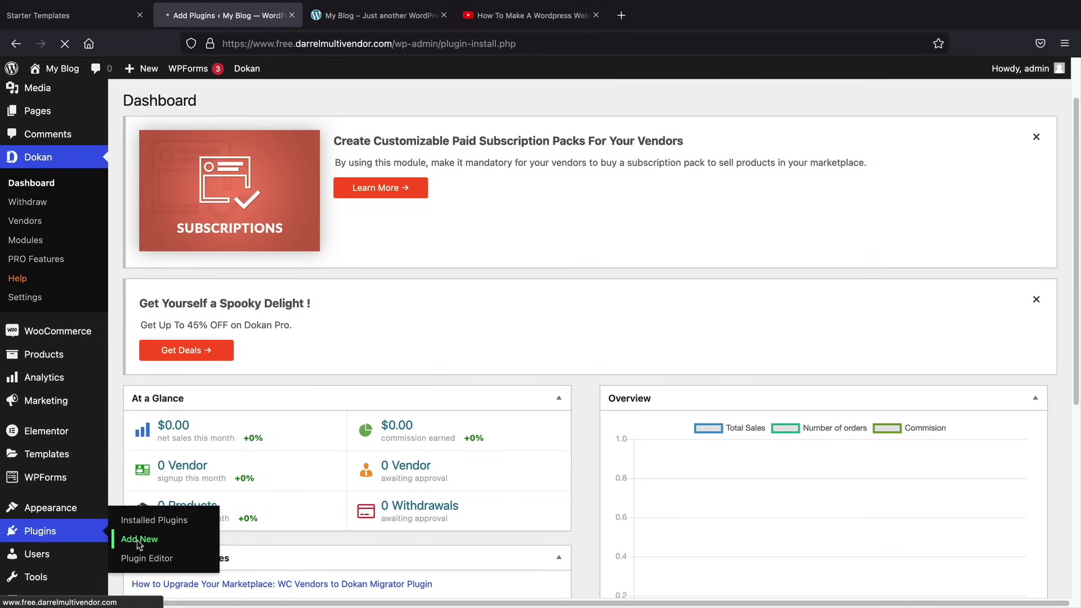
# Search plugins for 'woocommerce', check its details showing 5.8.0 active, then go to Dokan > Dashboard
pyautogui.click(973, 407)
pyautogui.scroll(-2, 973, 407)
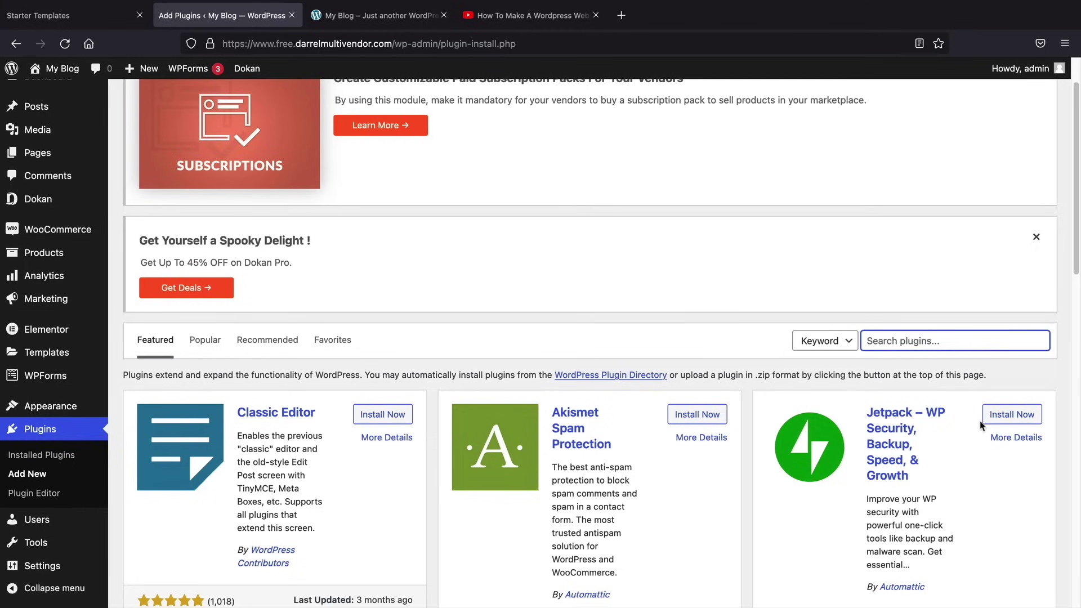
pyautogui.write('woocommerce')
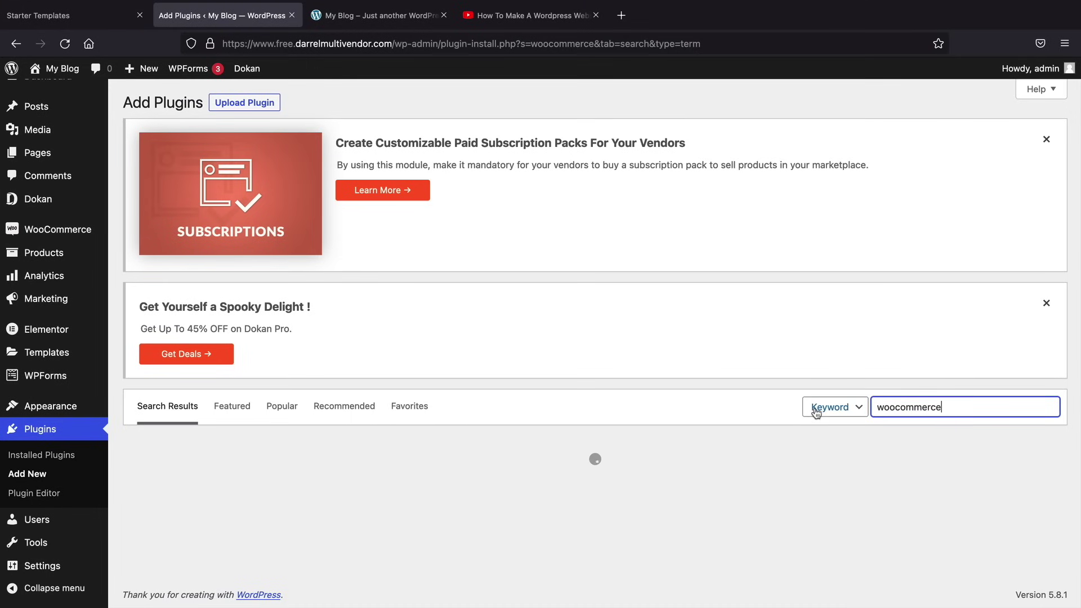
pyautogui.scroll(-3, 394, 337)
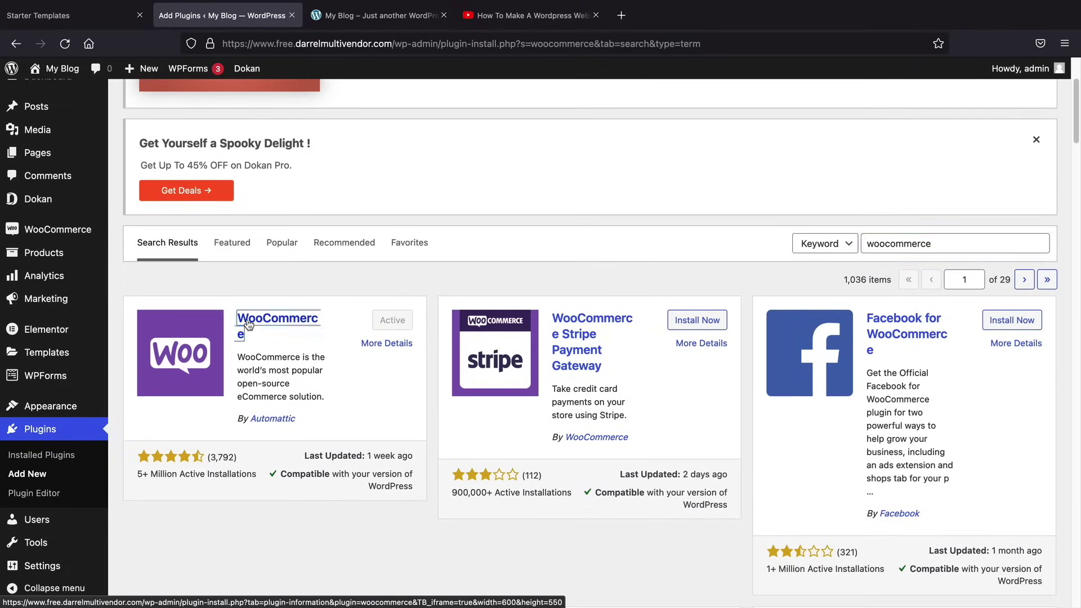
pyautogui.click(249, 324)
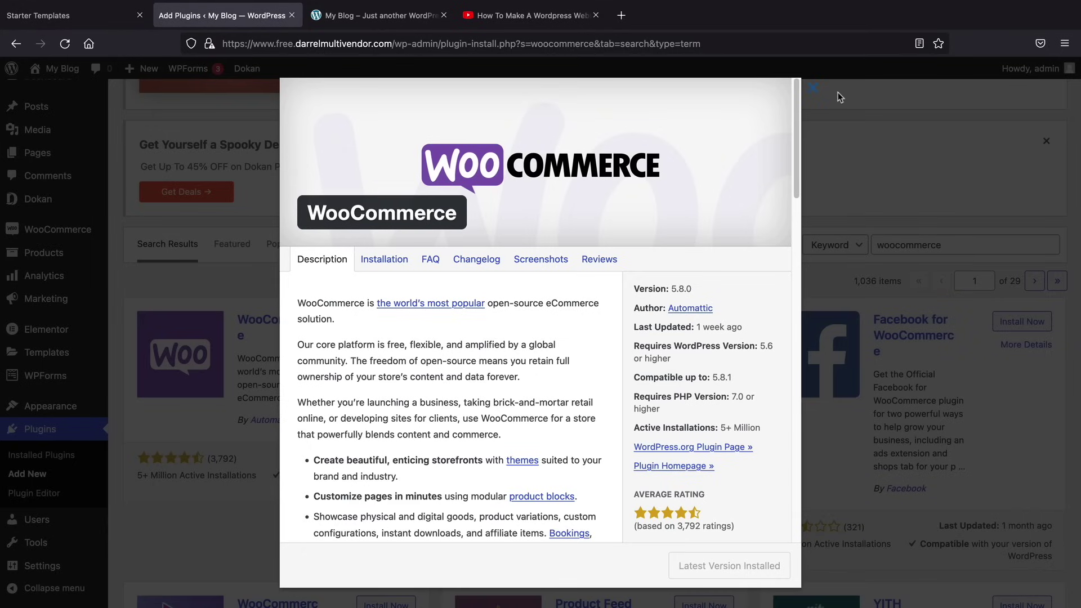
pyautogui.click(814, 90)
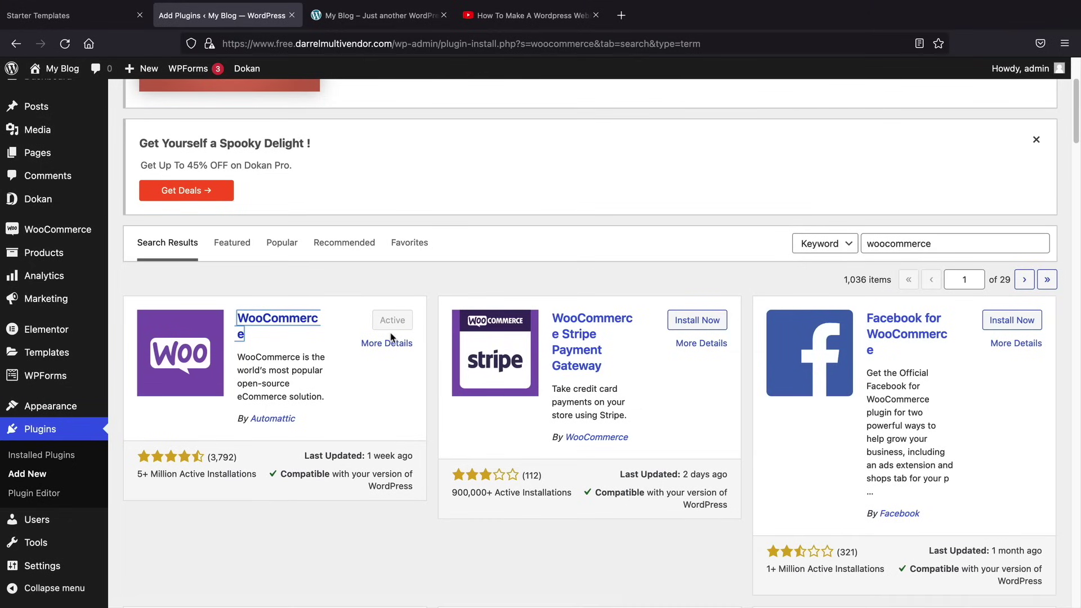
pyautogui.moveTo(81, 205)
pyautogui.click(138, 207)
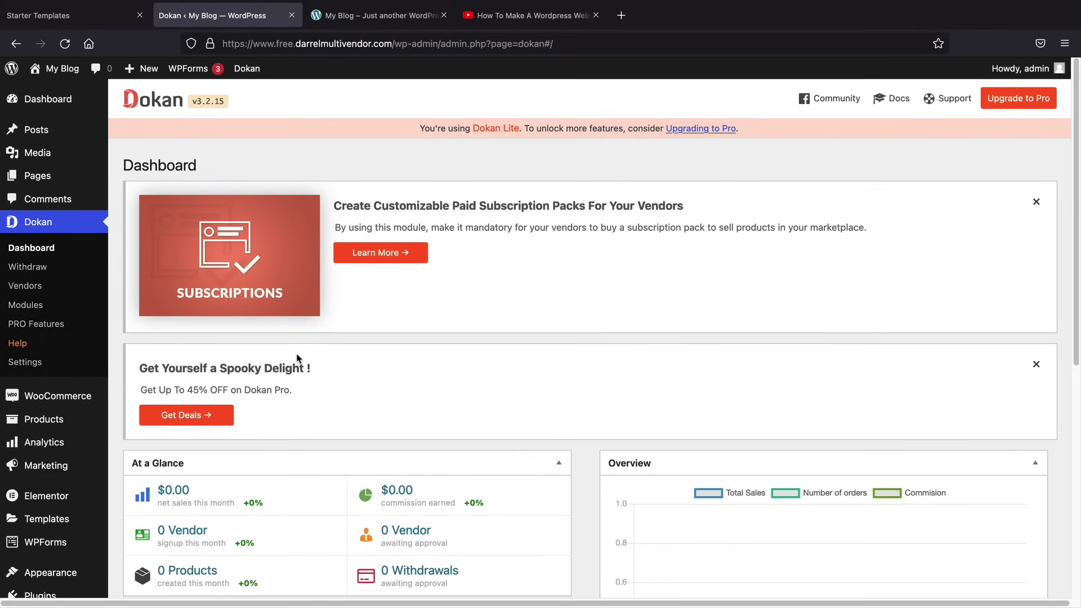
# Open Dokan > Vendors and choose Add New on the Vendors list
pyautogui.scroll(-1, 297, 358)
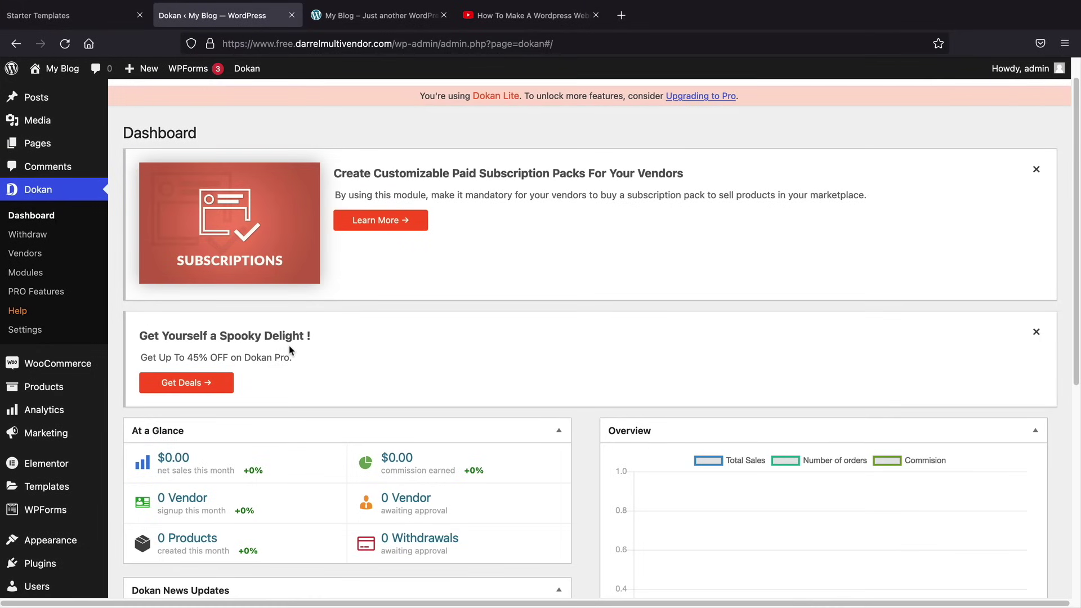
pyautogui.click(50, 257)
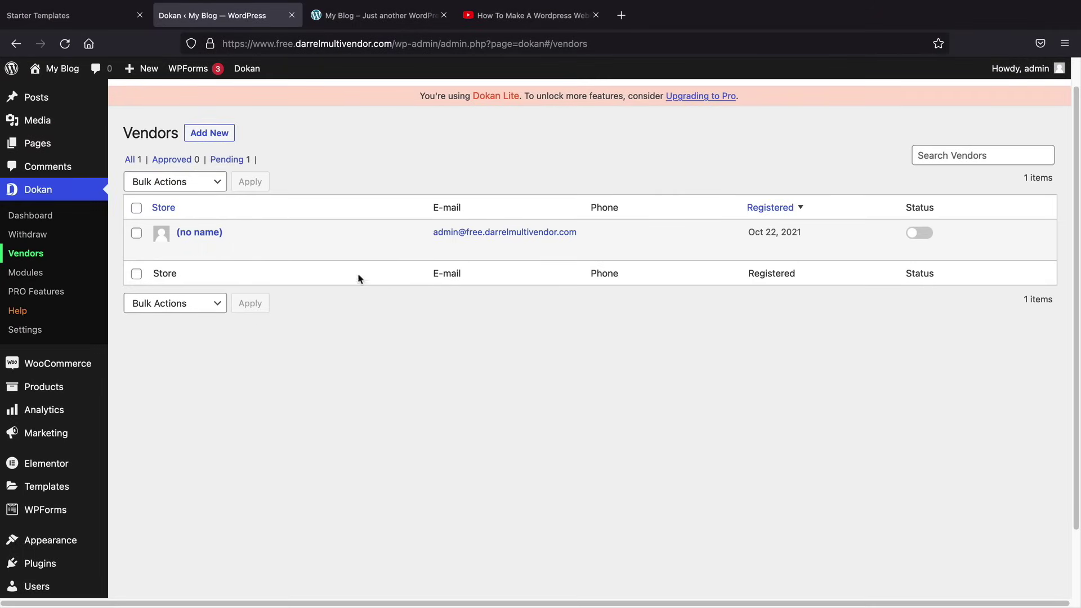
pyautogui.click(207, 135)
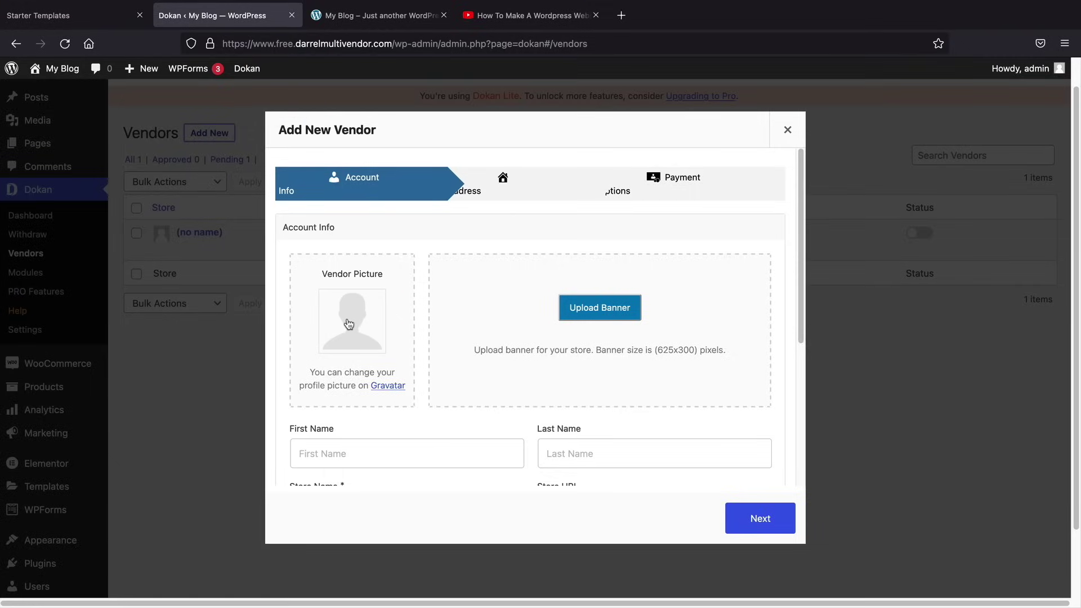
# Pick image-14, reframe the crop around the woman, and apply it as the vendor picture
pyautogui.click(348, 324)
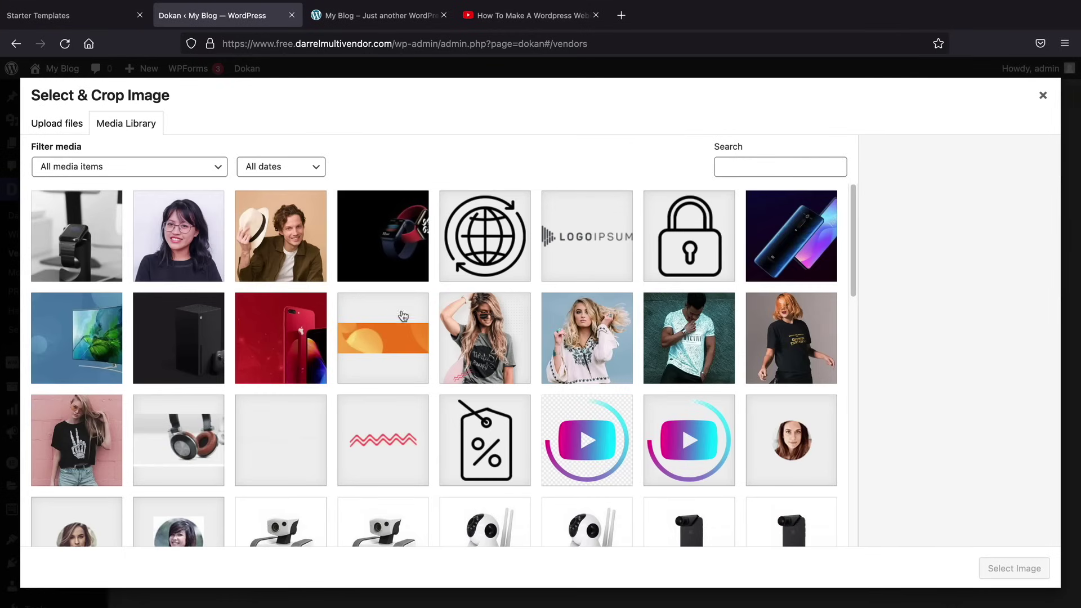
pyautogui.click(597, 348)
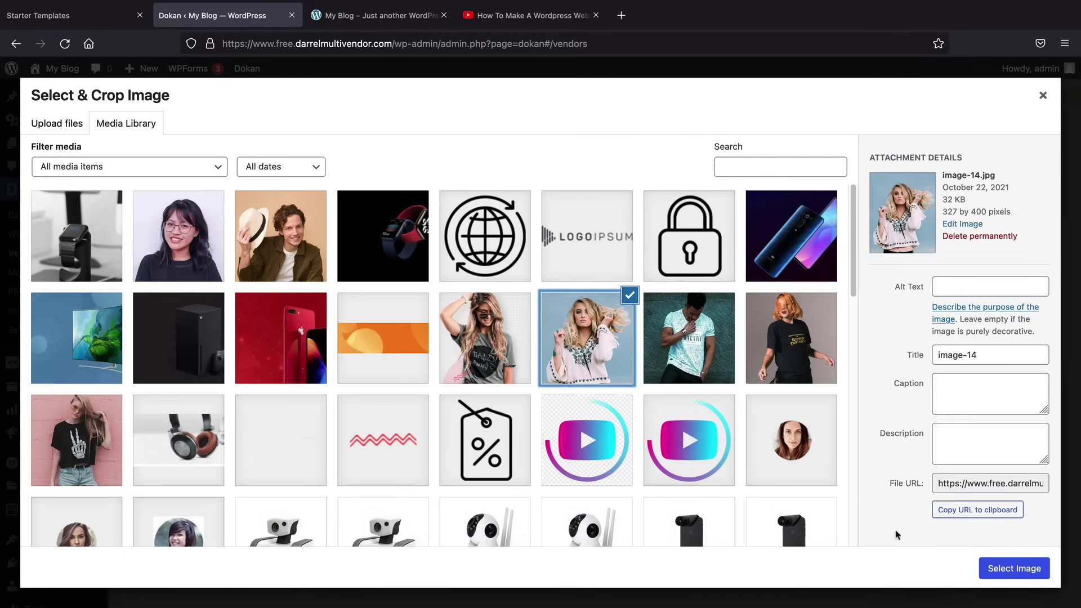
pyautogui.click(999, 570)
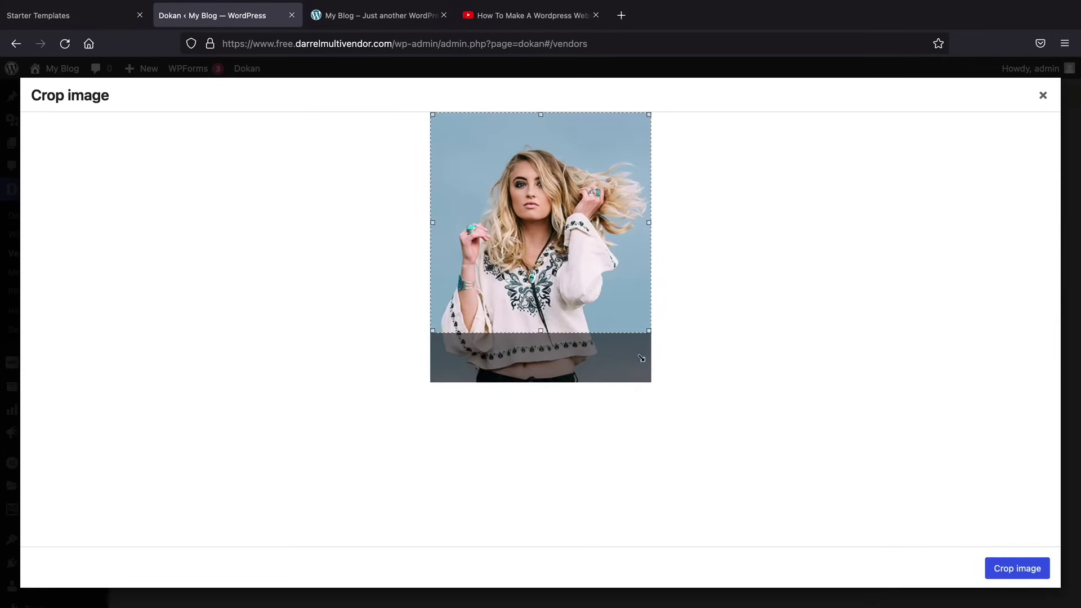
pyautogui.moveTo(582, 248); pyautogui.dragTo(551, 272)
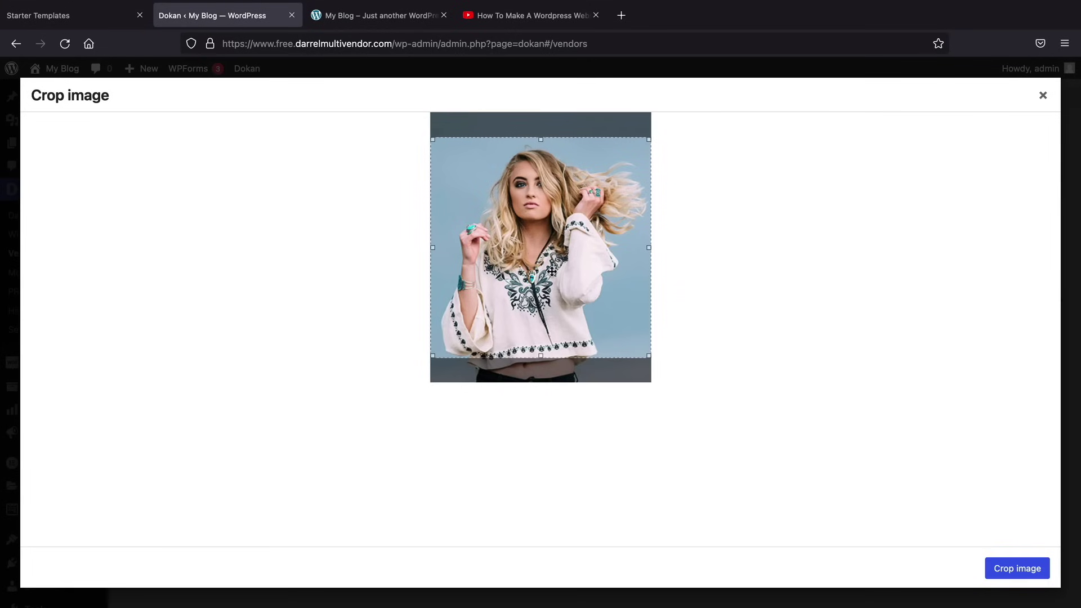
pyautogui.click(1013, 569)
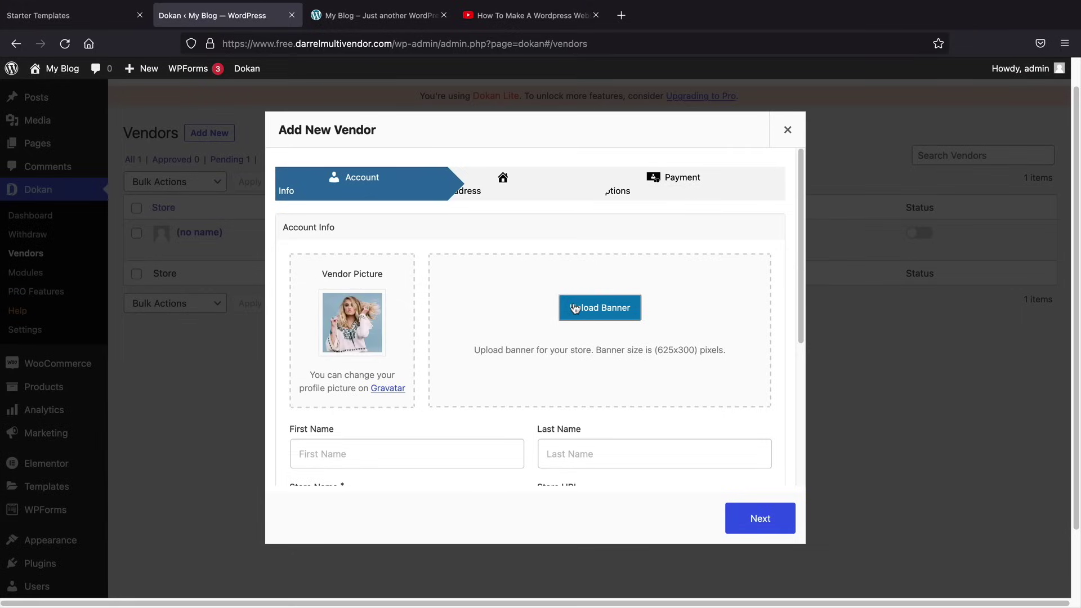
pyautogui.click(585, 310)
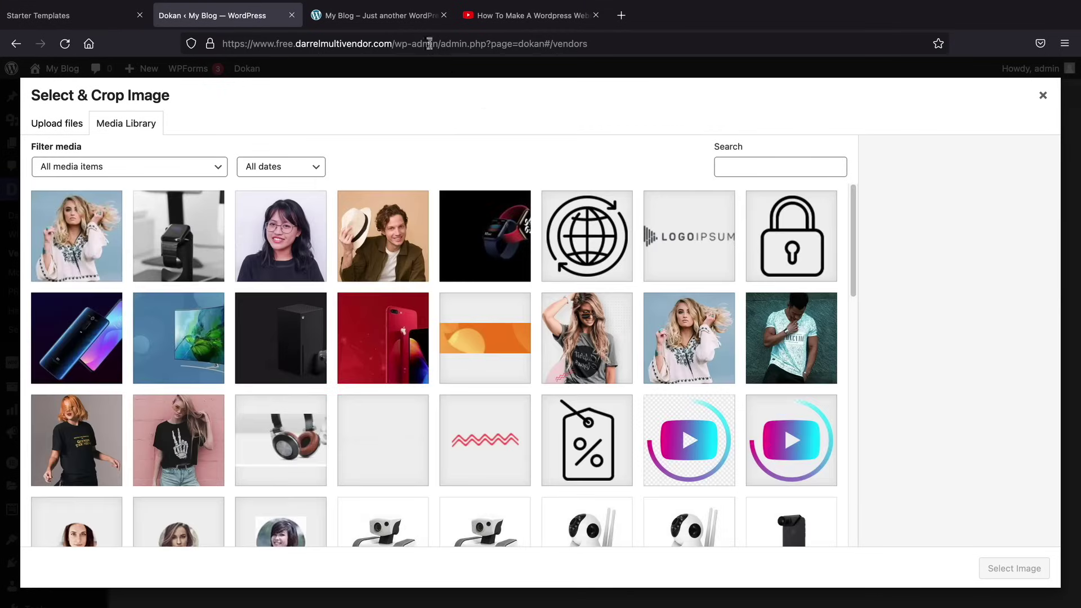
# On the storefront tab, open the Store List and go to page 5
pyautogui.click(401, 16)
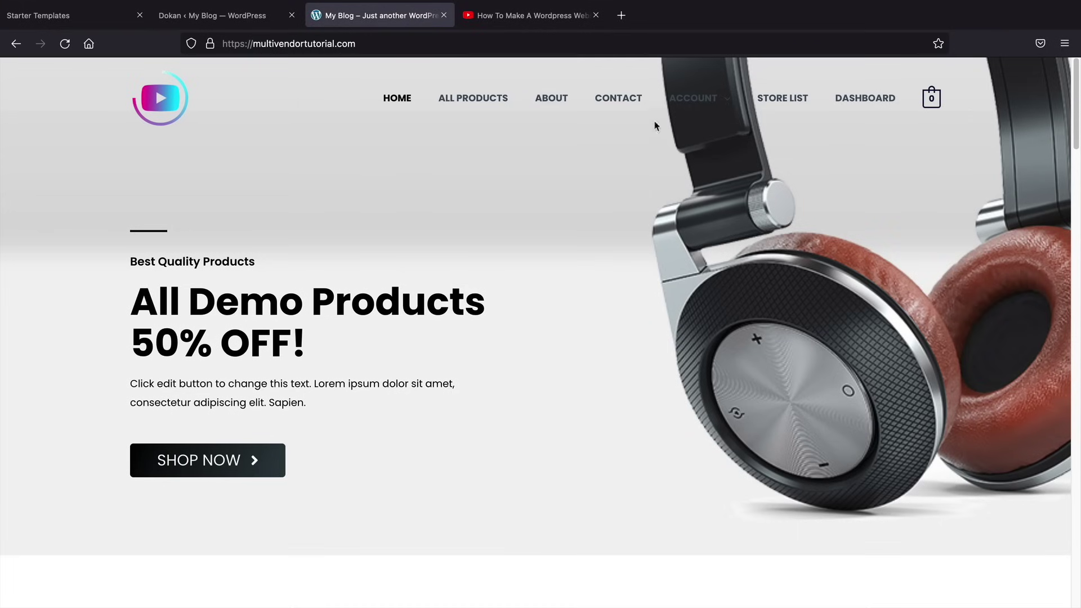
pyautogui.click(765, 100)
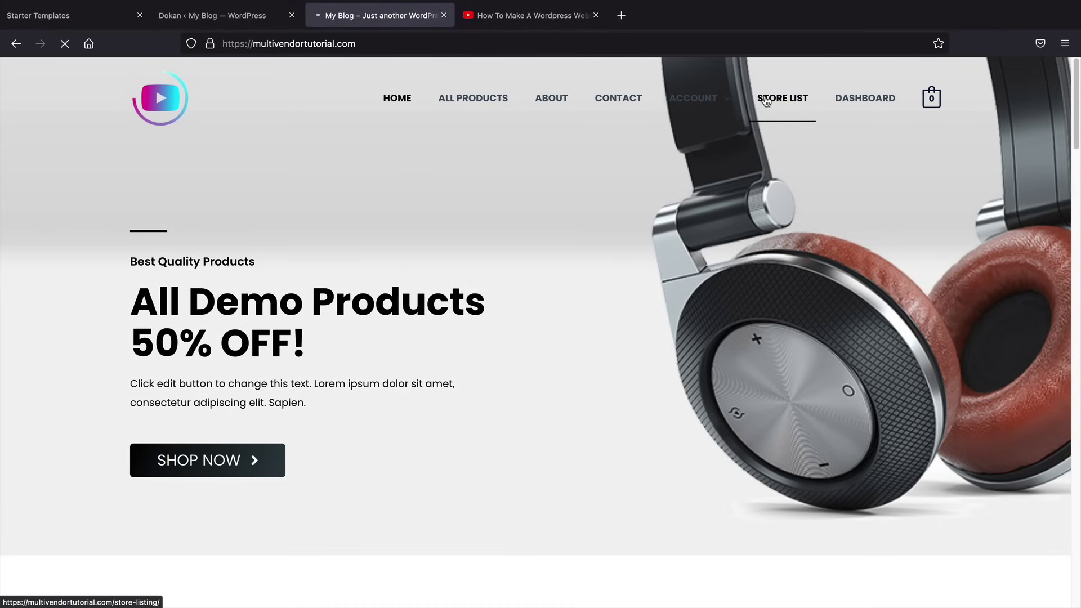
pyautogui.scroll(-5, 484, 361)
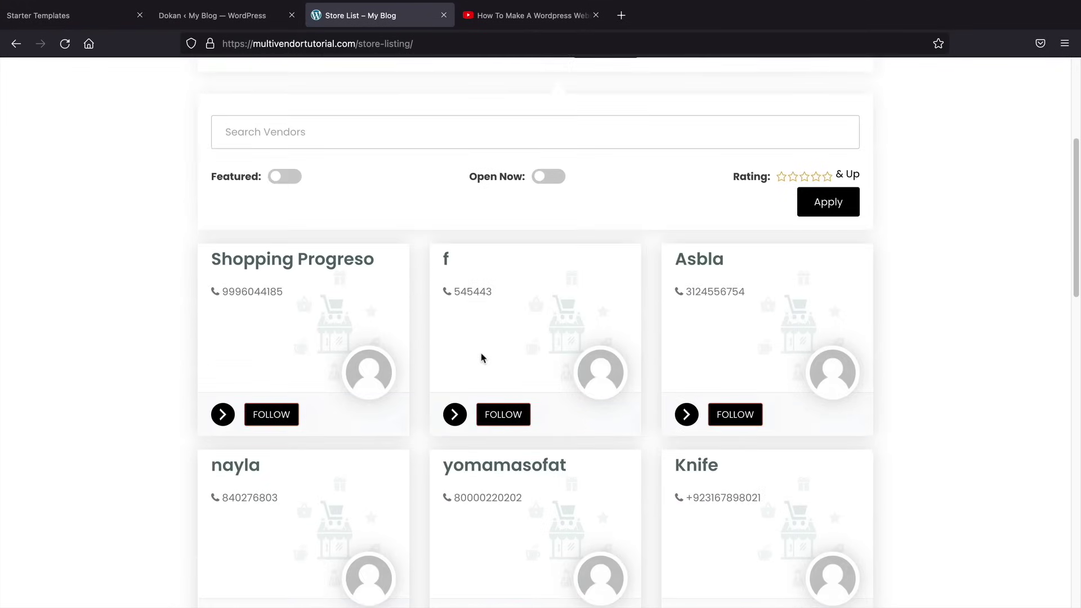
pyautogui.scroll(-2, 483, 457)
pyautogui.scroll(-5, 567, 451)
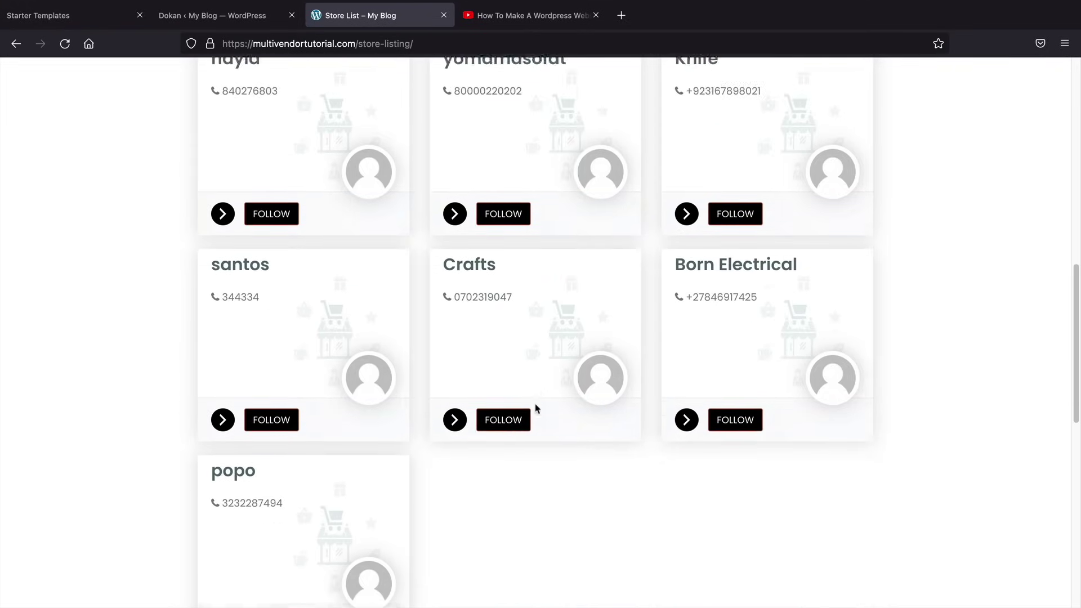
pyautogui.scroll(-6, 535, 408)
pyautogui.click(286, 388)
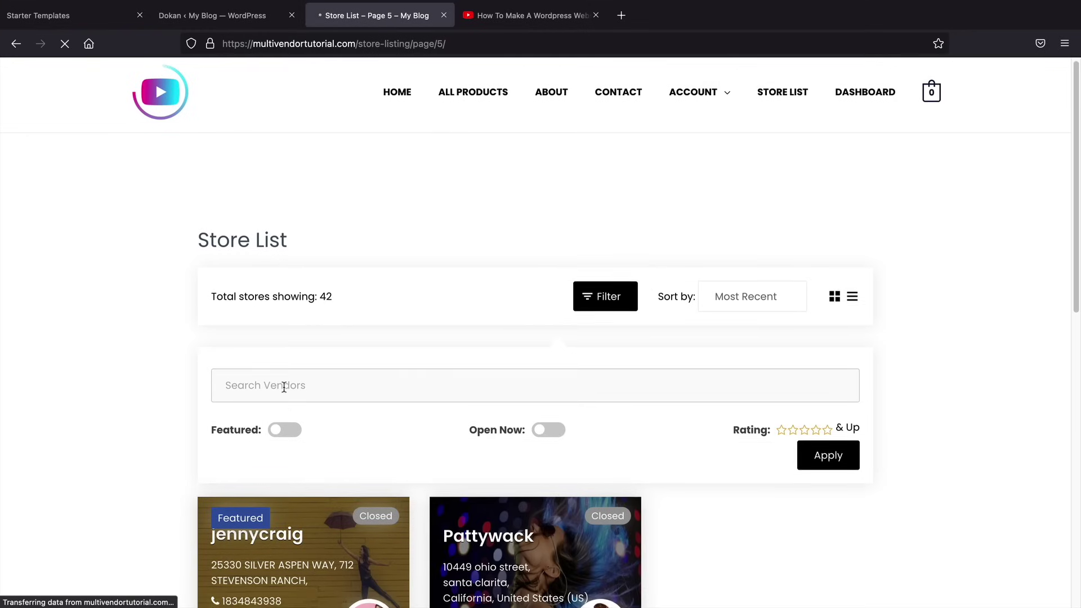
pyautogui.scroll(-4, 252, 285)
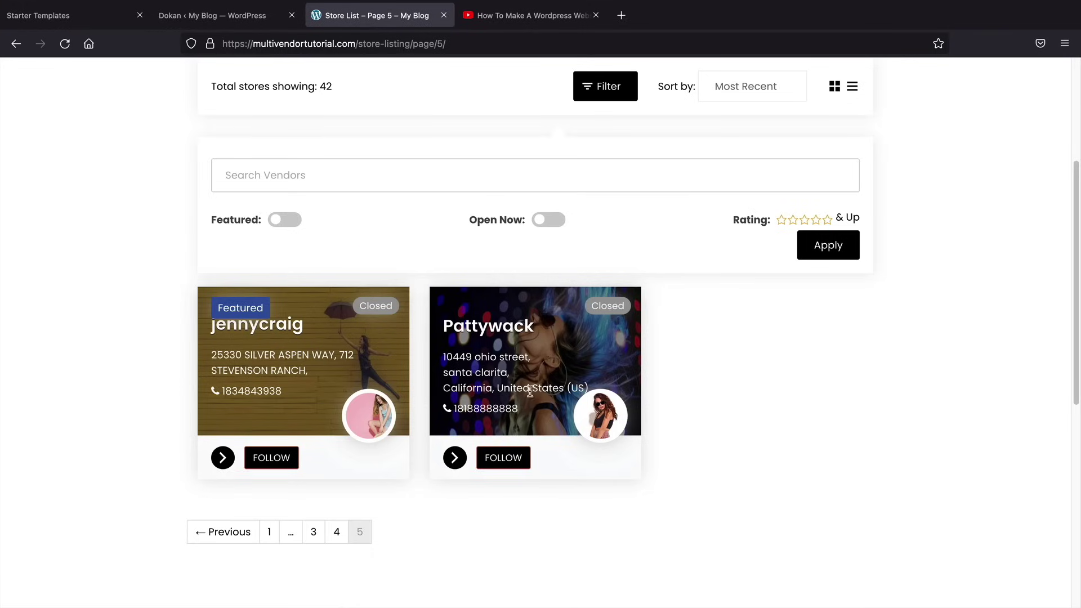
# Select banner-02 in the Media Library, shift the crop down, and apply it as the banner
pyautogui.click(243, 17)
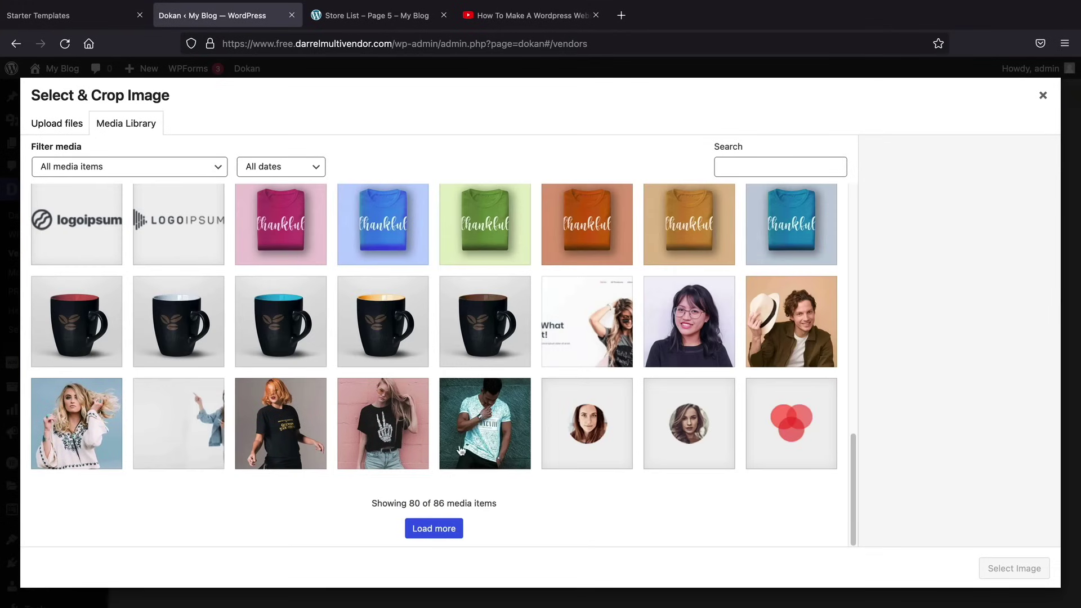
pyautogui.click(191, 414)
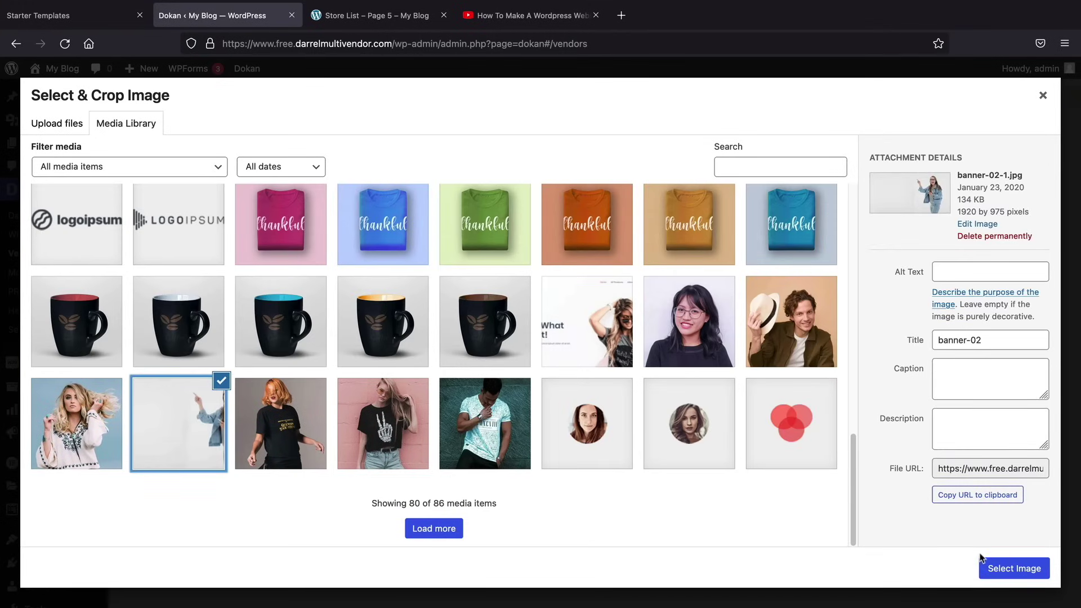
pyautogui.click(1000, 569)
pyautogui.moveTo(895, 453)
pyautogui.mouseDown()
pyautogui.moveTo(897, 488)
pyautogui.moveTo(893, 473)
pyautogui.mouseUp()
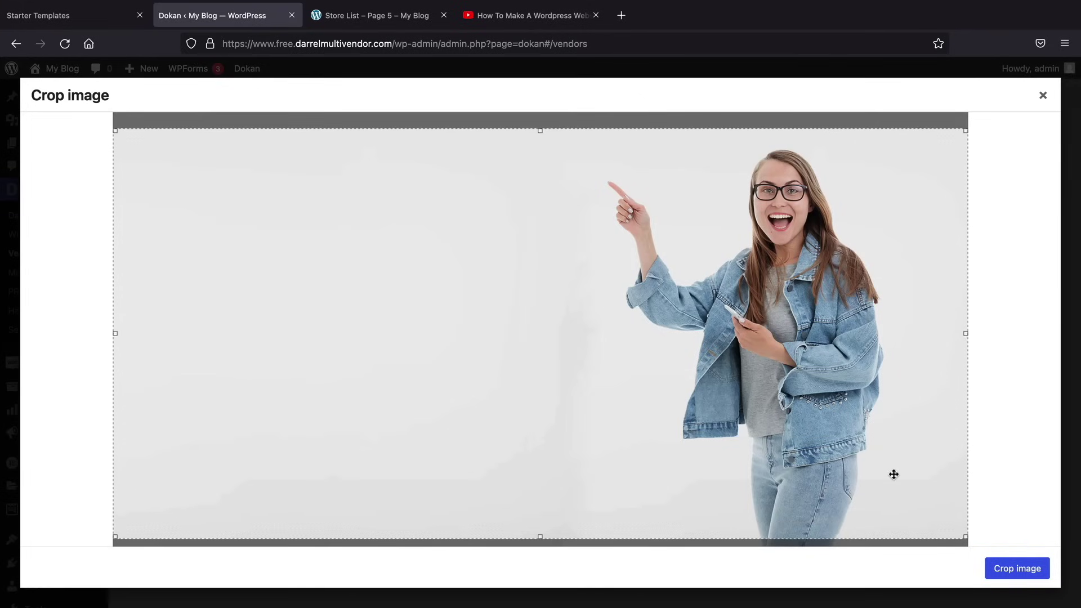
pyautogui.click(1013, 572)
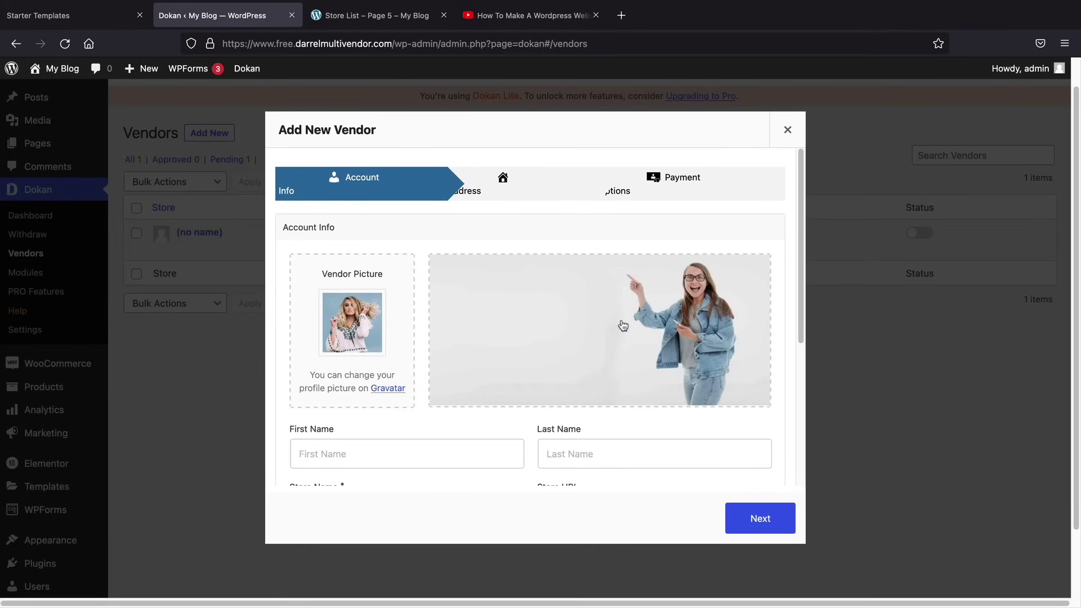
# Enter the vendor's first and last name and the store name Becca
pyautogui.scroll(-2, 627, 327)
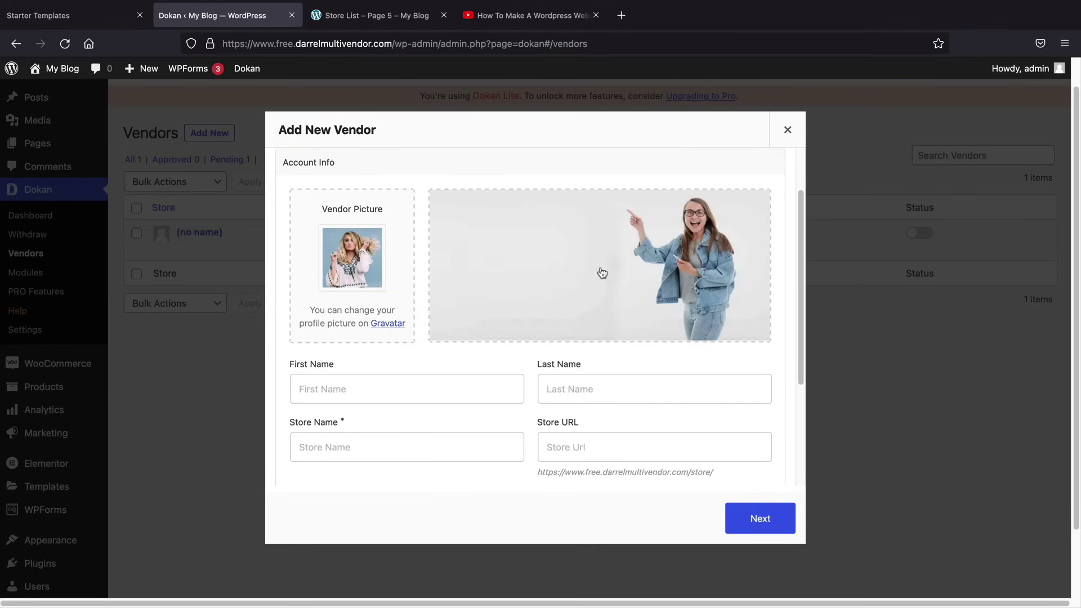
pyautogui.scroll(-2, 389, 377)
pyautogui.click(504, 316)
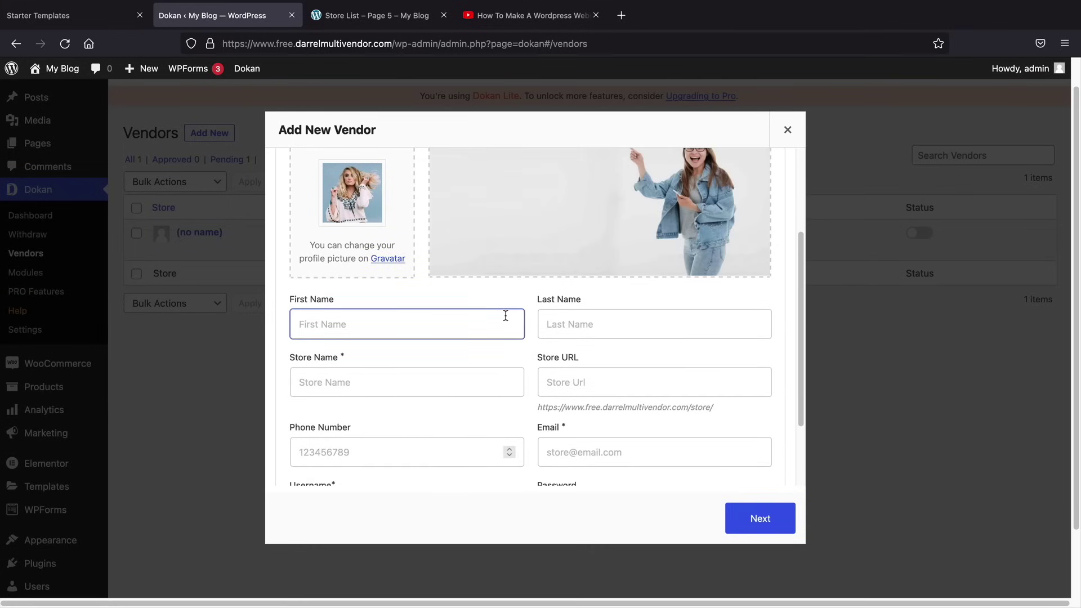
pyautogui.write('Rebbeca')
pyautogui.press('Tab')
pyautogui.write('N')
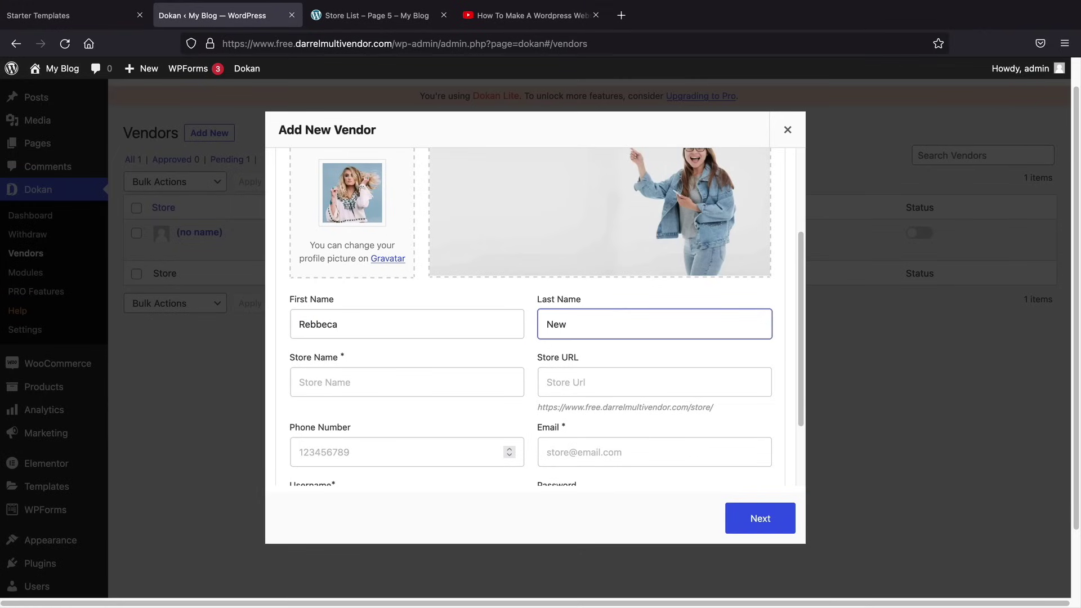
pyautogui.press('Tab')
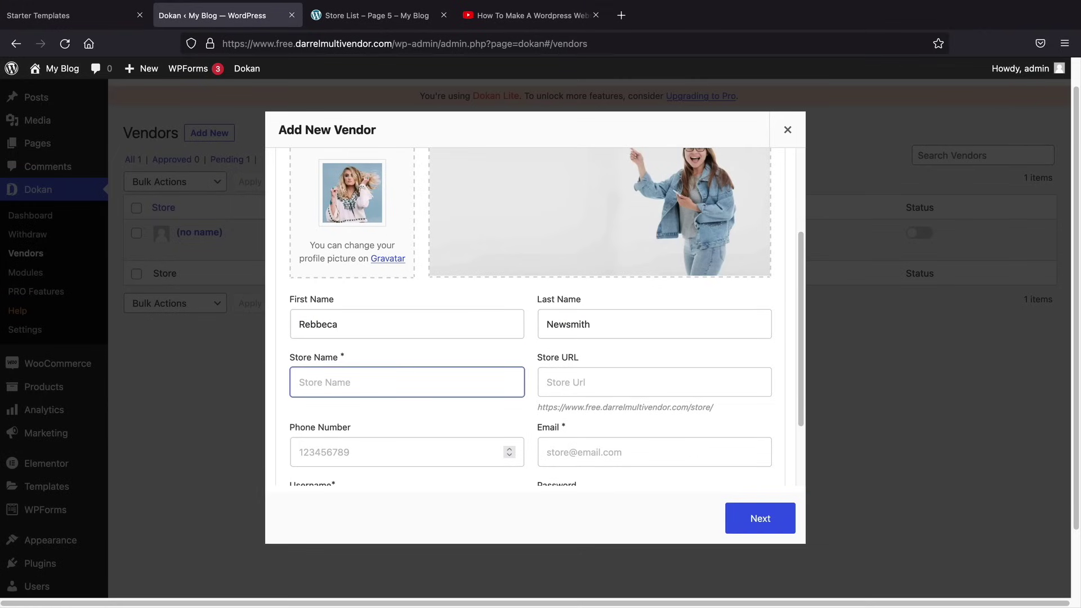
pyautogui.write('Becca')
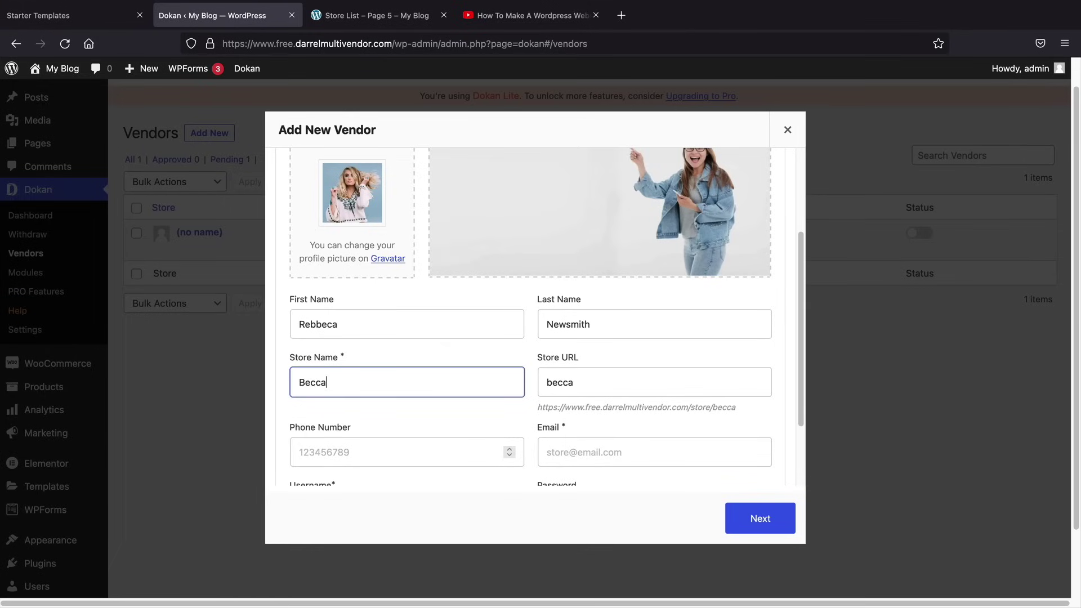
pyautogui.press('Tab')
# Fill in the vendor's phone number, e-mail address and username
pyautogui.scroll(-3, 420, 352)
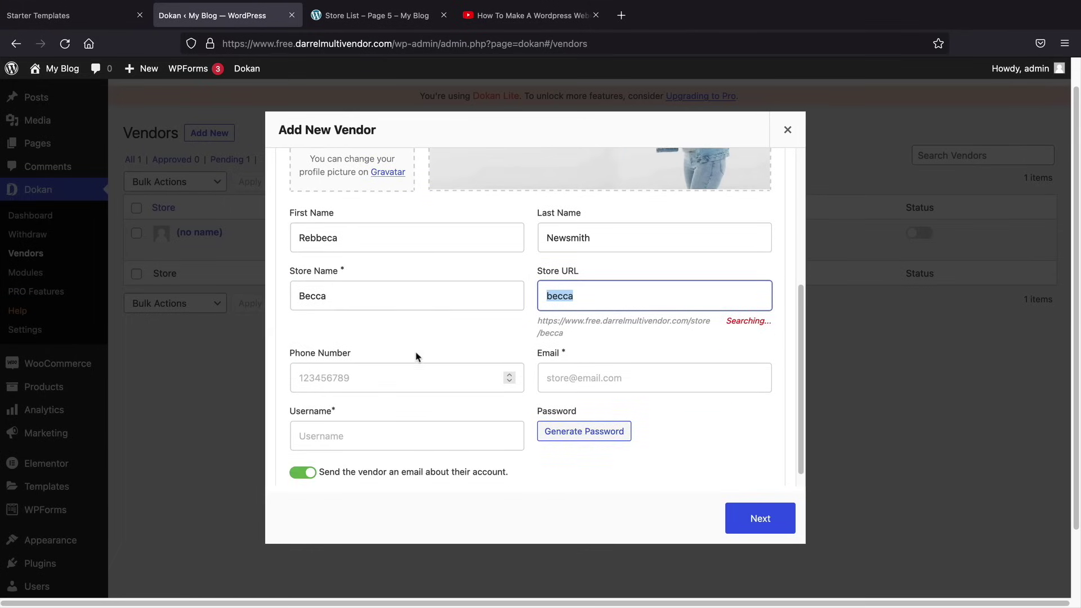
pyautogui.click(420, 356)
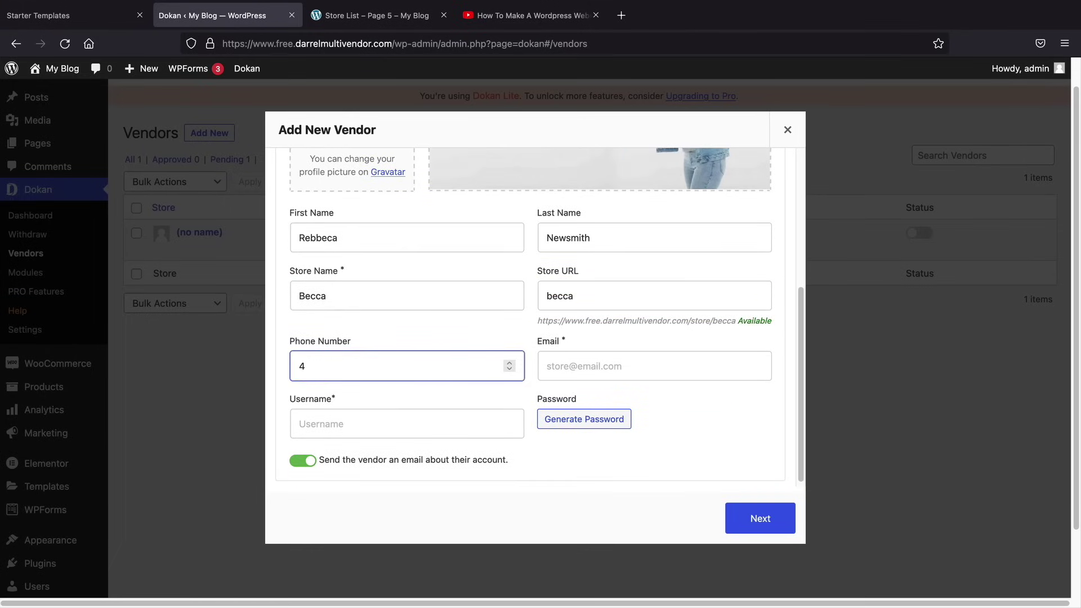
pyautogui.press('Tab')
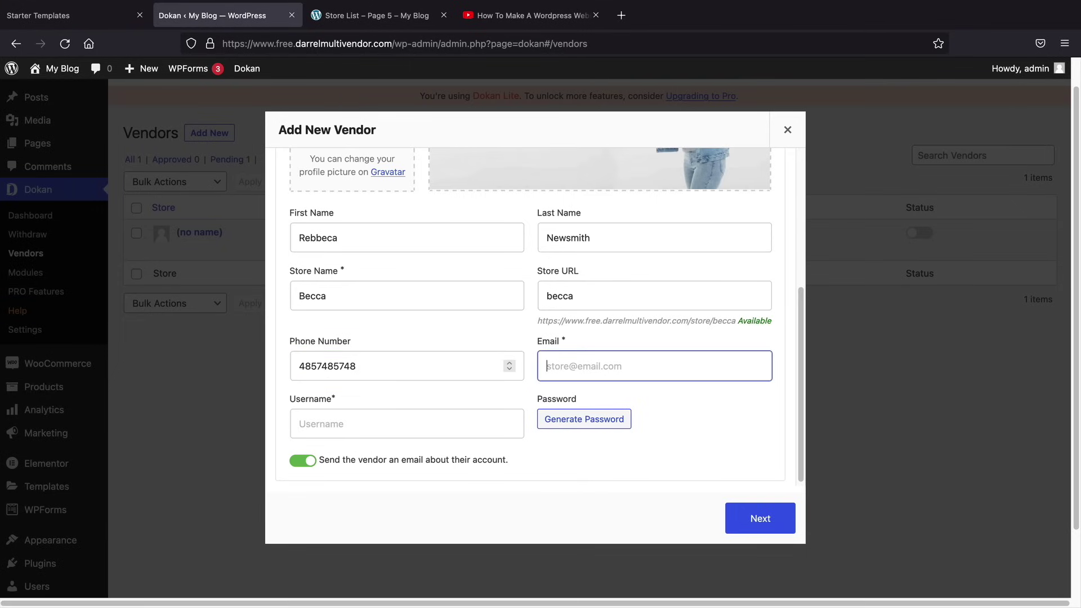
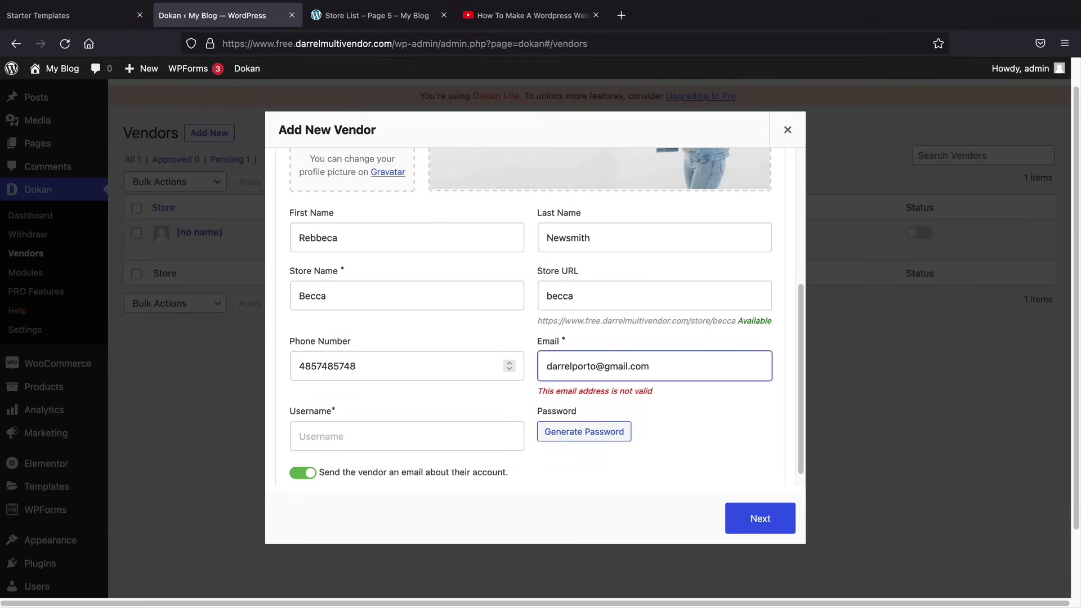
pyautogui.click(391, 437)
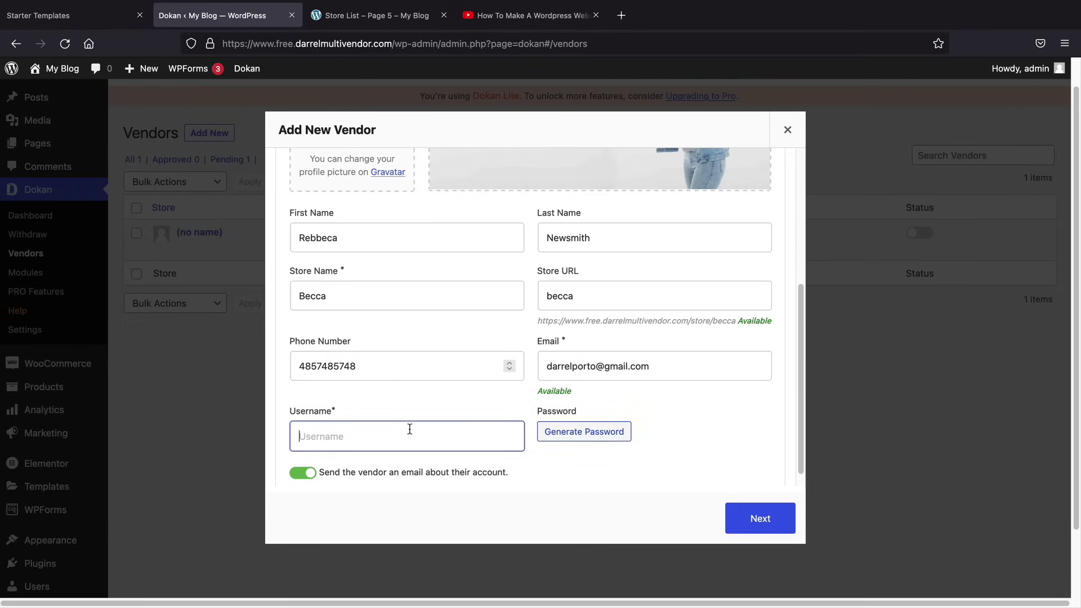
pyautogui.write('bevca store')
pyautogui.press('Tab')
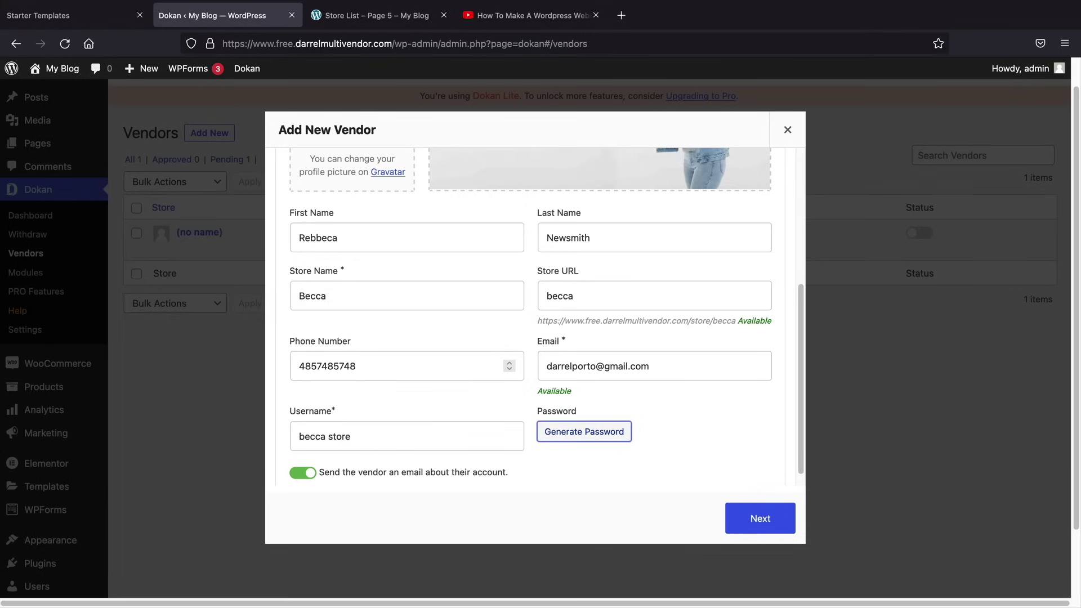
pyautogui.scroll(-1, 582, 445)
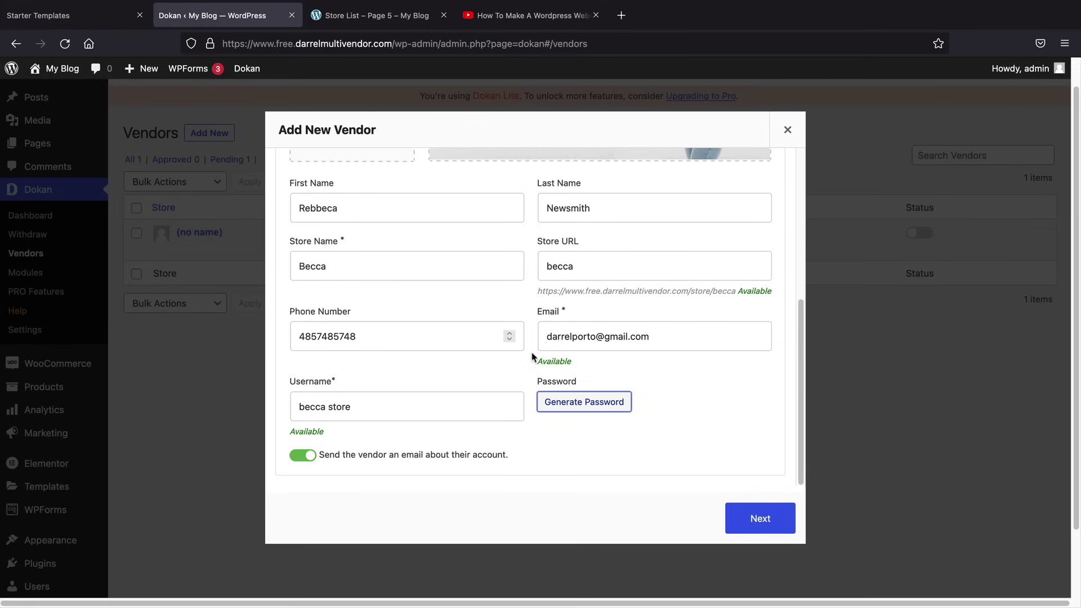
pyautogui.moveTo(681, 346); pyautogui.dragTo(540, 341)
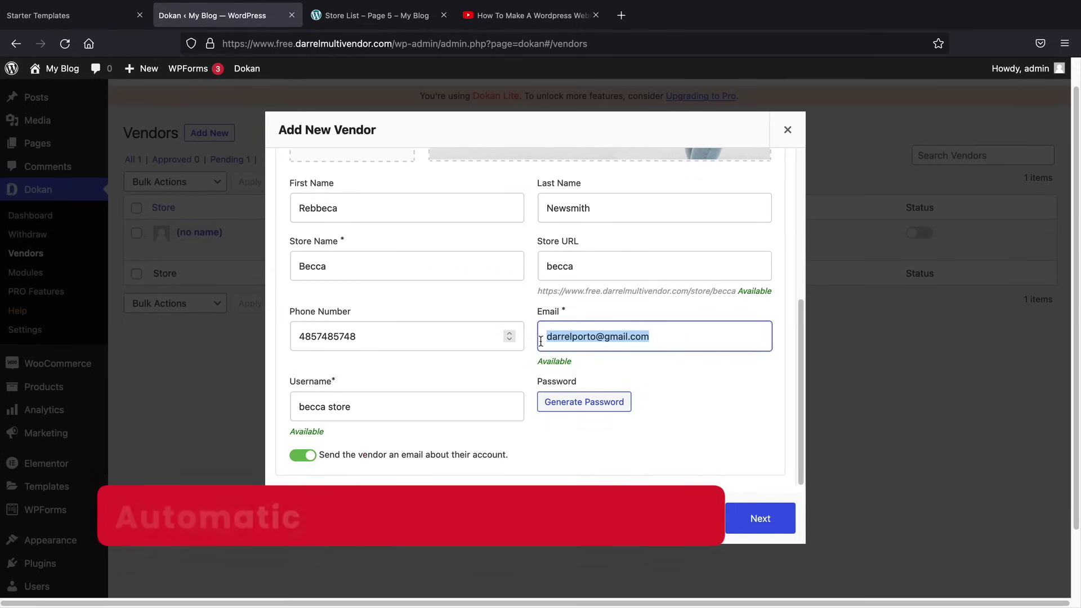
# Replace the generated vendor password with your own password
pyautogui.click(618, 404)
pyautogui.tripleClick(619, 406)
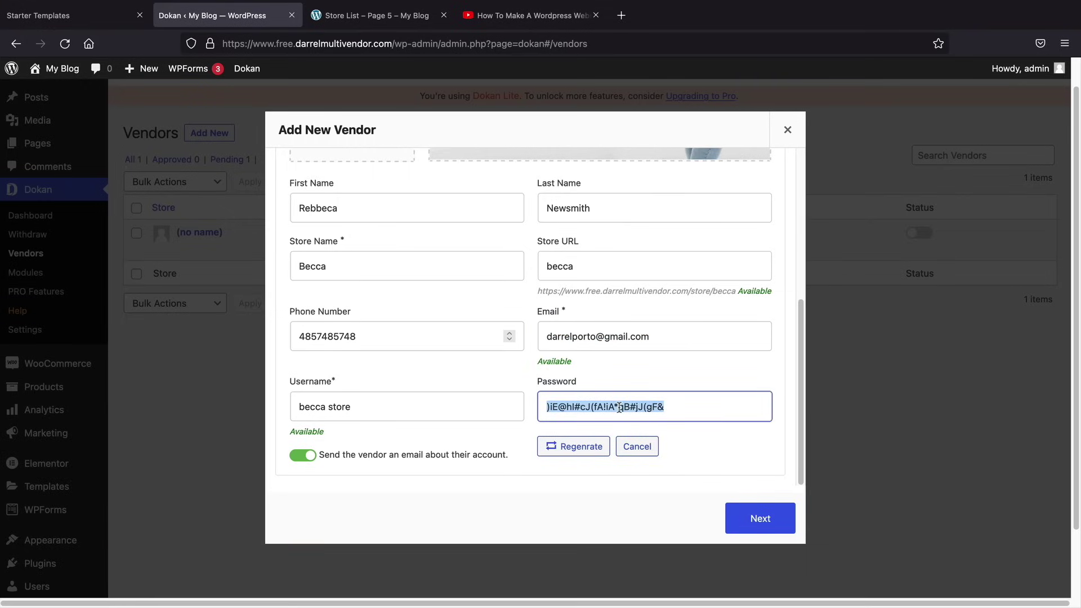
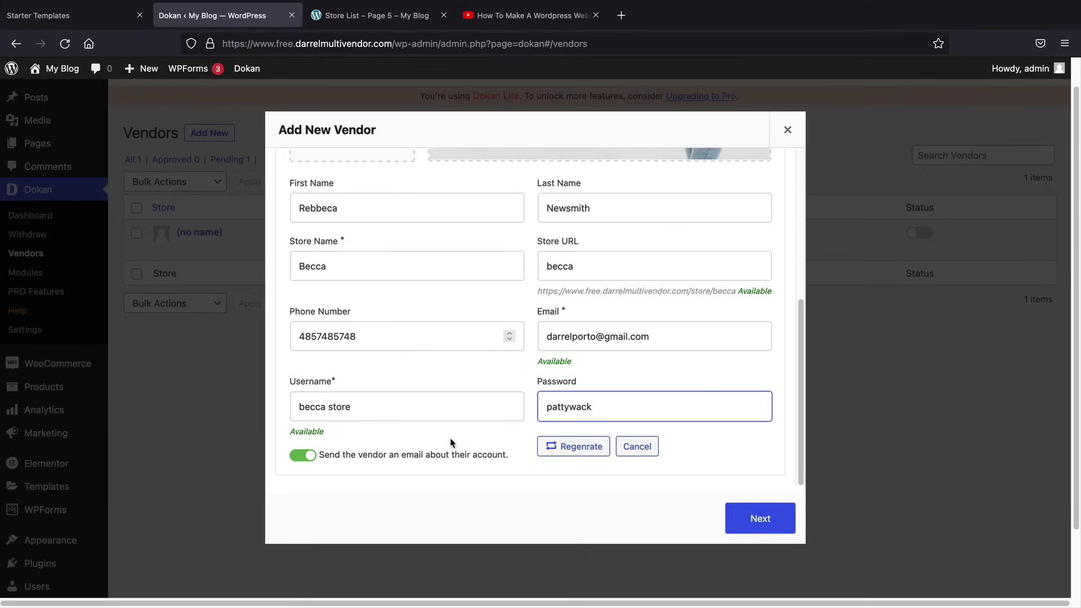
# Advance the new-vendor form to the Address step and switch to the reference store list
pyautogui.click(760, 518)
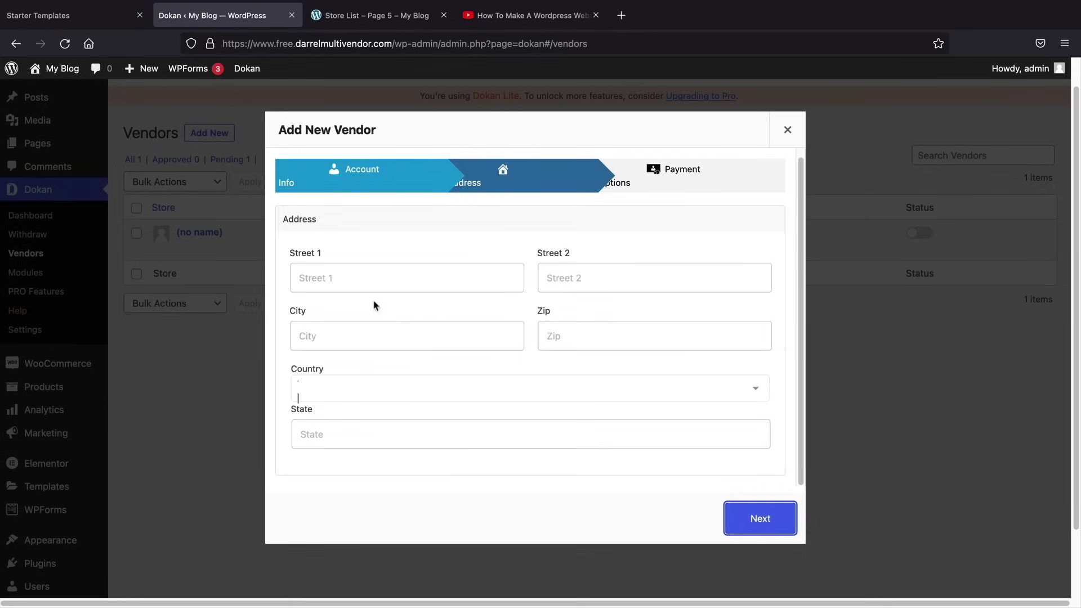
pyautogui.scroll(-2, 422, 380)
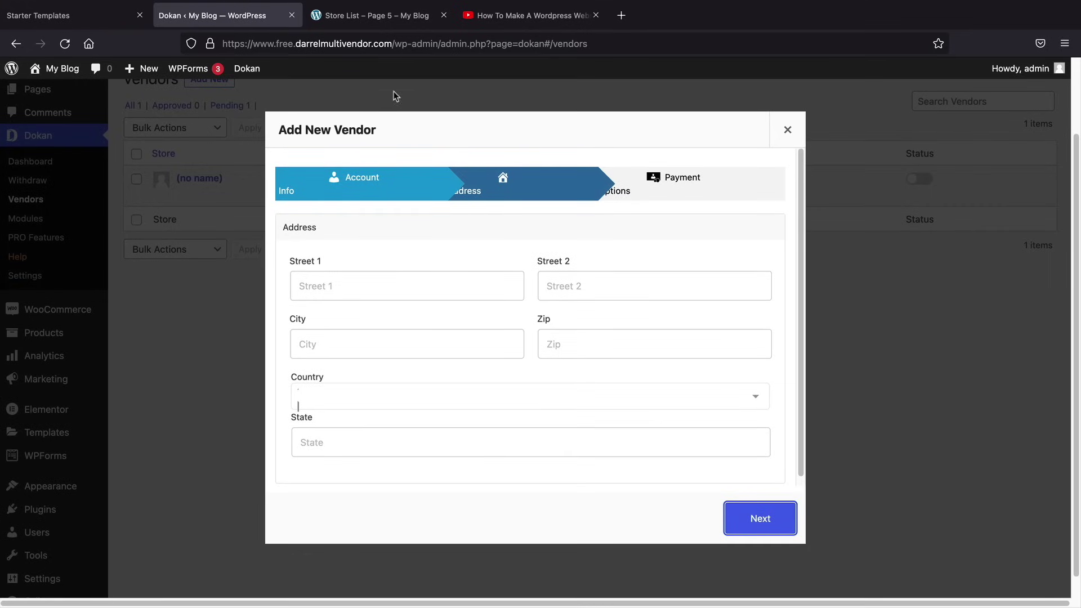
pyautogui.click(380, 17)
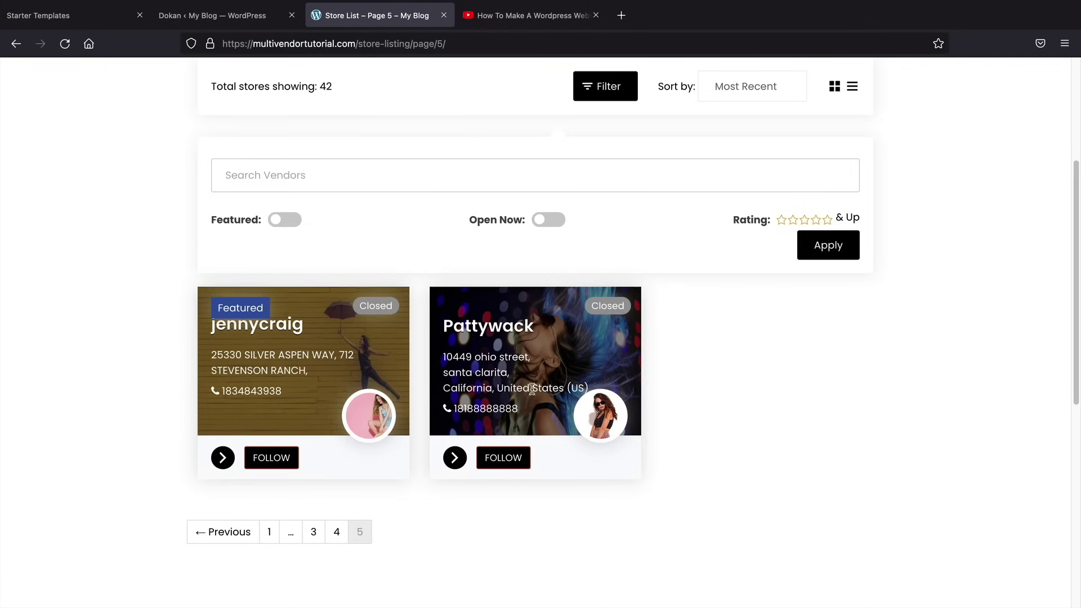
# Select Pattywack's full sample address on Store List page 5, then go back to the admin form
pyautogui.moveTo(589, 388); pyautogui.dragTo(443, 354)
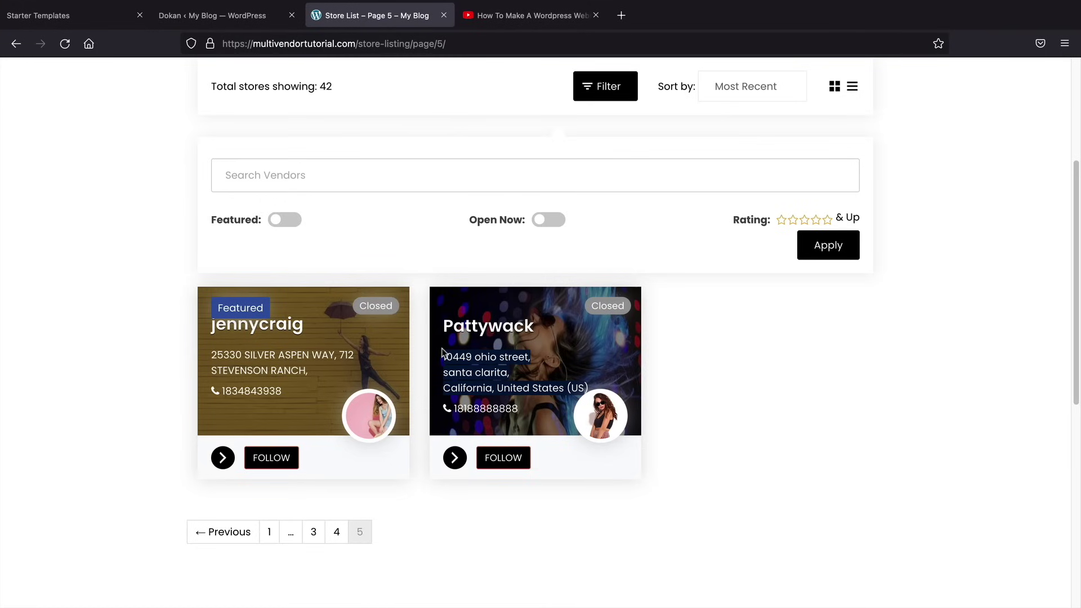
pyautogui.moveTo(442, 352); pyautogui.dragTo(438, 323)
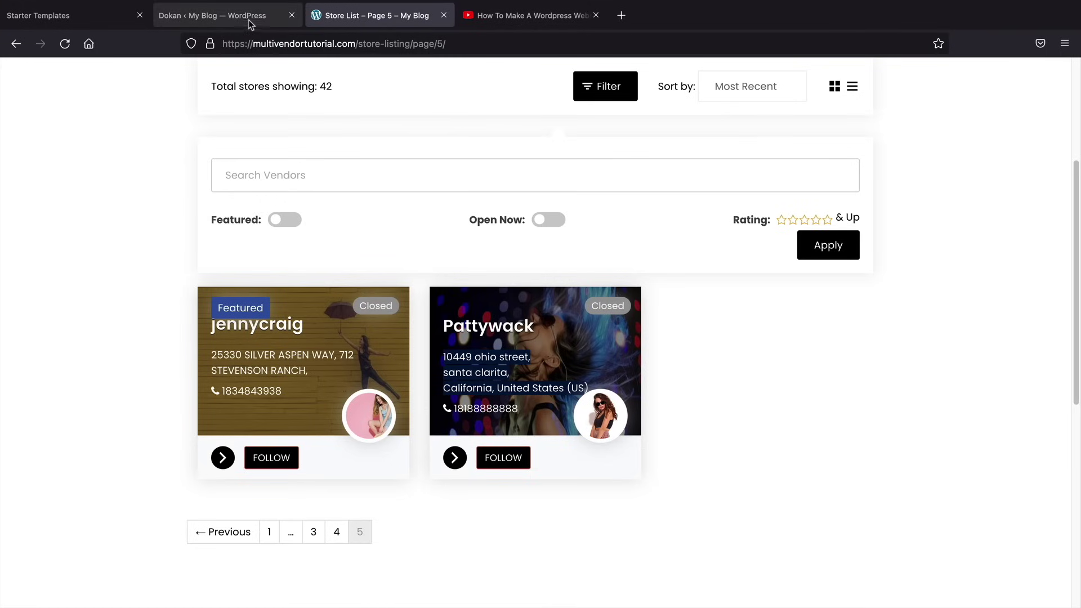
pyautogui.click(249, 18)
# Continue to the payment step and go through the bank account and PayPal Email fields
pyautogui.click(766, 524)
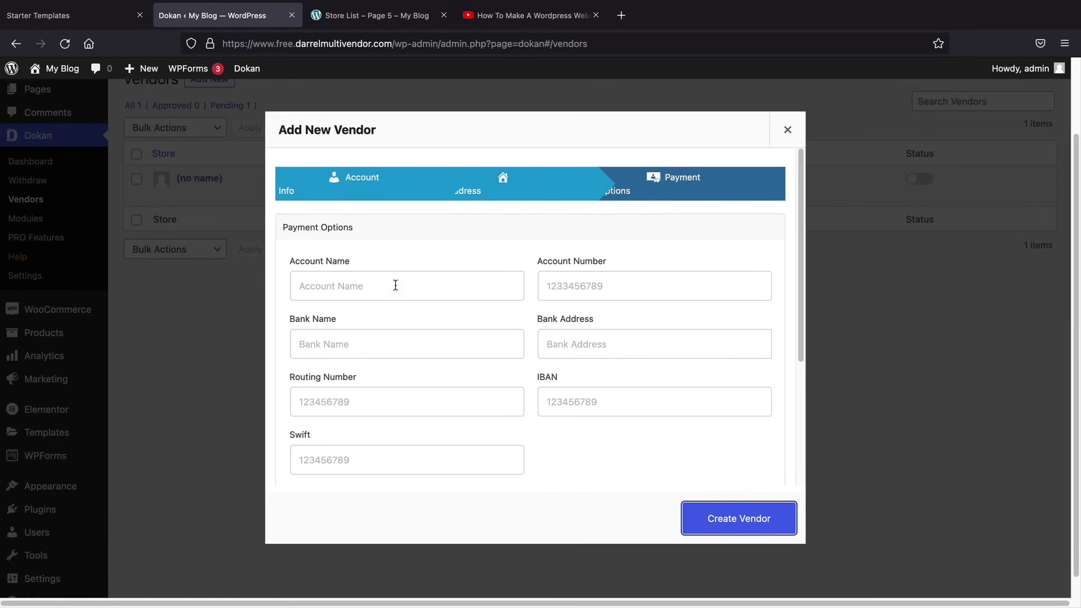
pyautogui.click(328, 286)
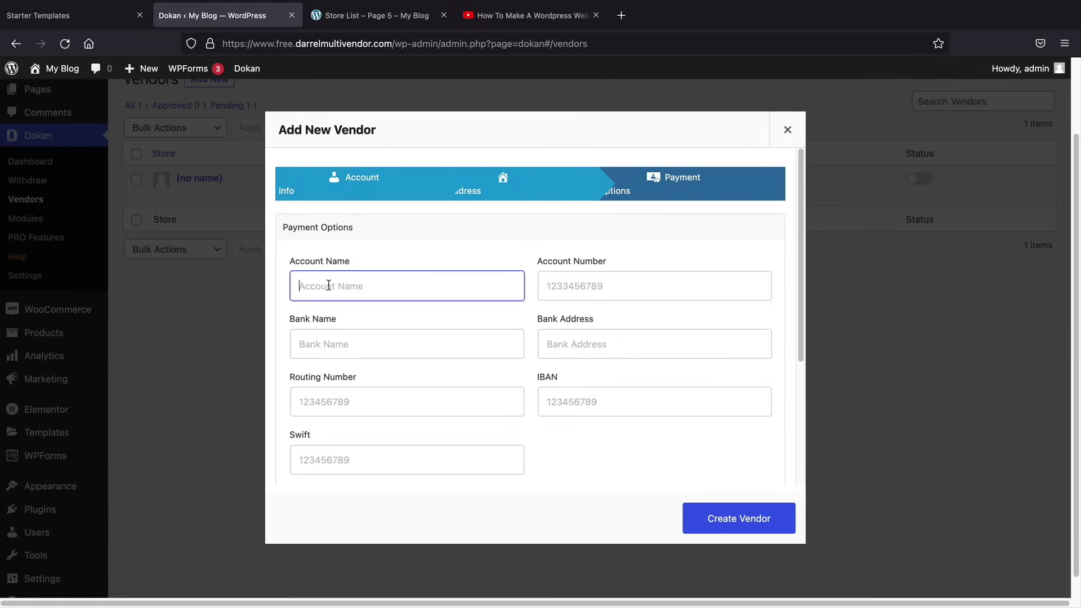
pyautogui.click(351, 352)
pyautogui.click(362, 397)
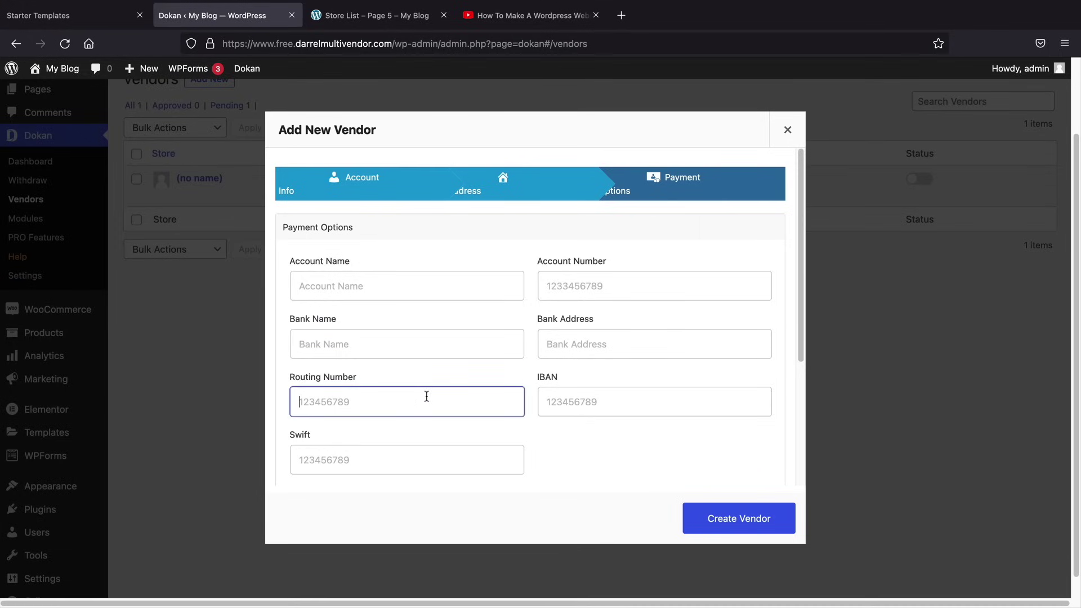
pyautogui.click(586, 343)
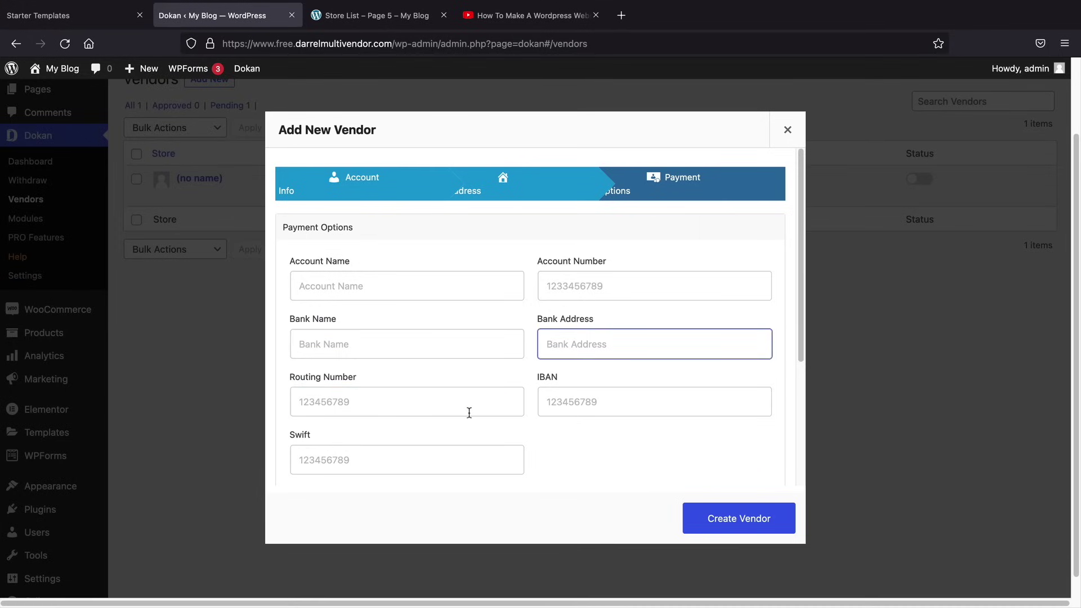
pyautogui.scroll(-2, 439, 409)
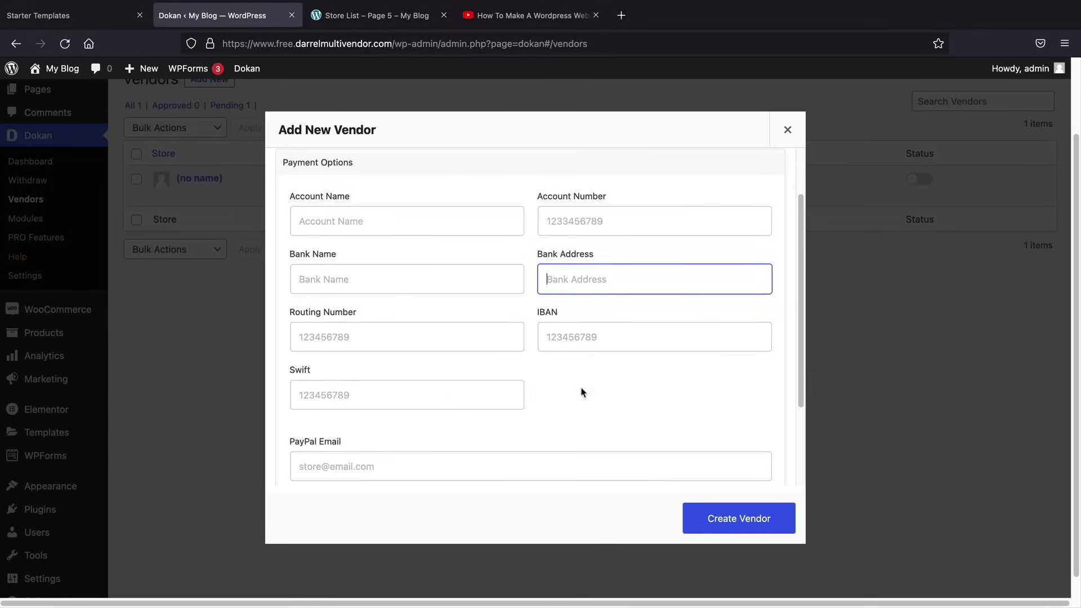
pyautogui.scroll(-3, 403, 421)
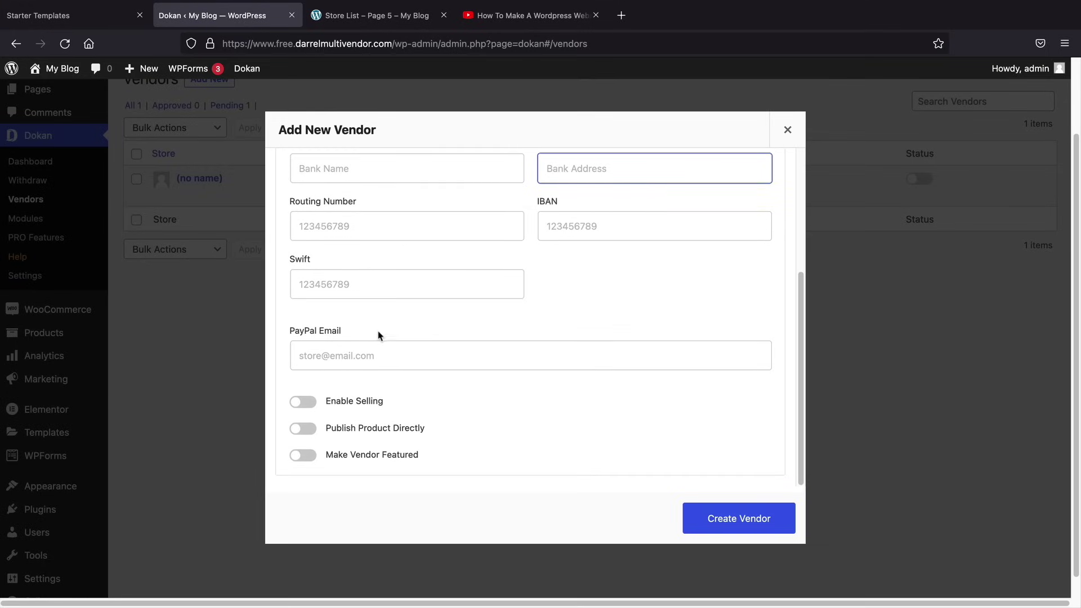
pyautogui.click(370, 356)
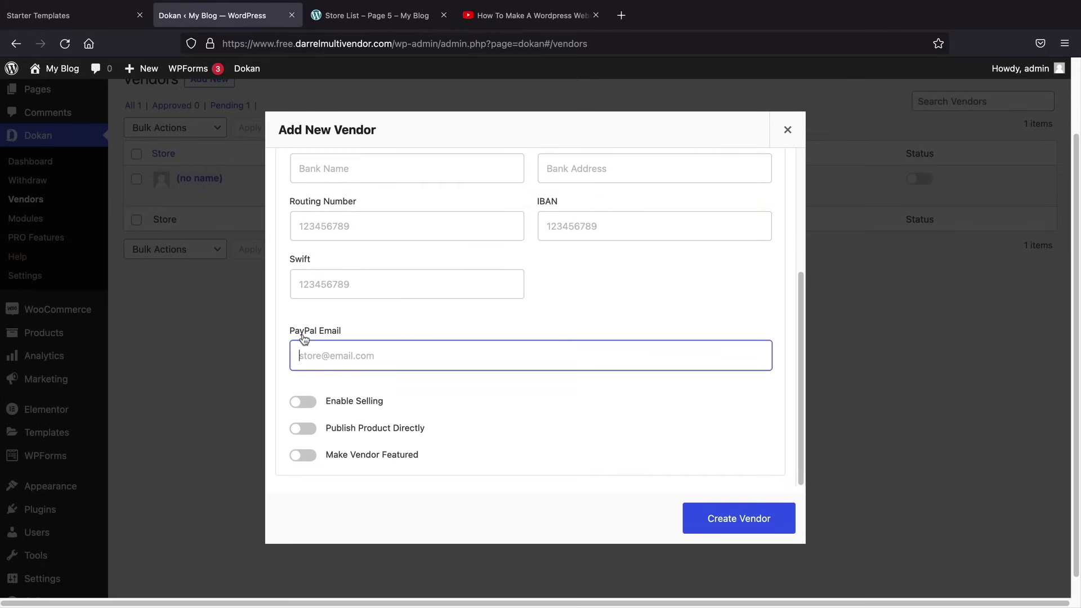
# Enable selling, leave Publish Product Directly and Make Vendor Featured off, and create the vendor
pyautogui.click(307, 404)
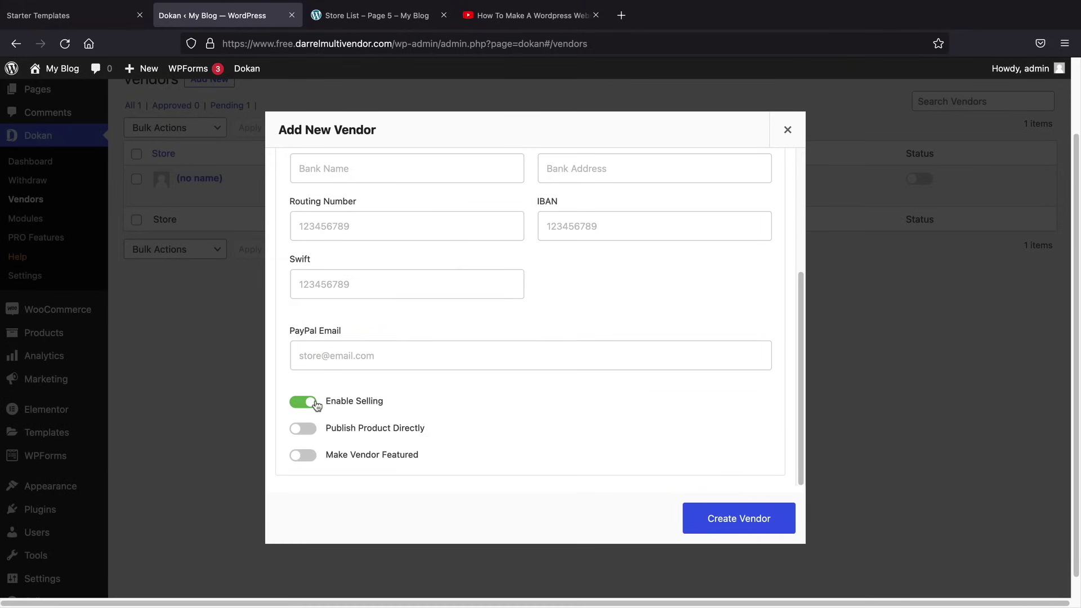
pyautogui.click(314, 431)
pyautogui.click(310, 455)
pyautogui.click(367, 27)
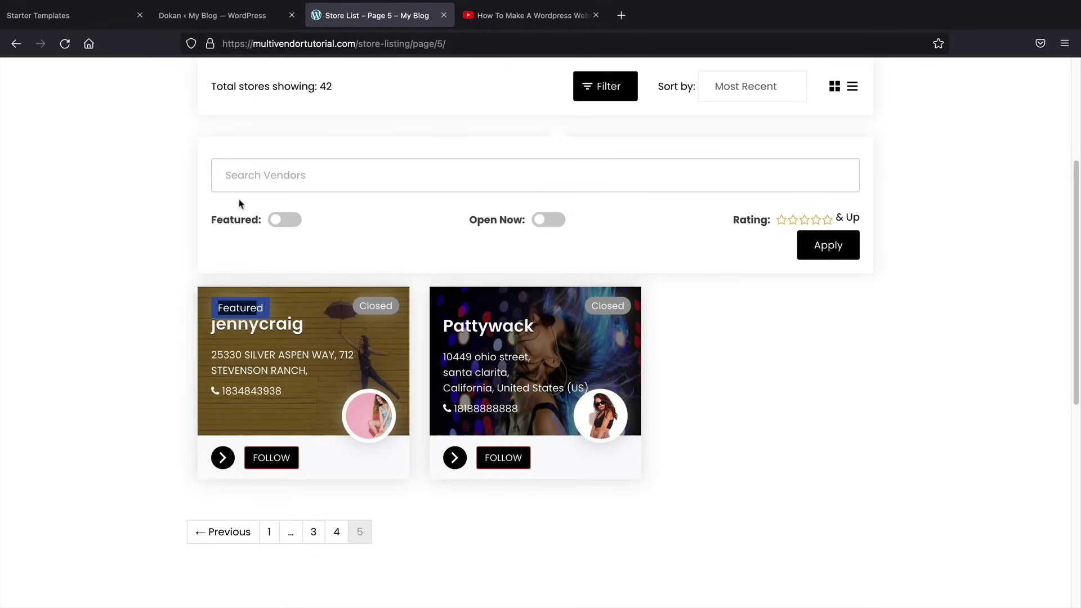
pyautogui.click(217, 24)
pyautogui.click(307, 456)
pyautogui.click(304, 429)
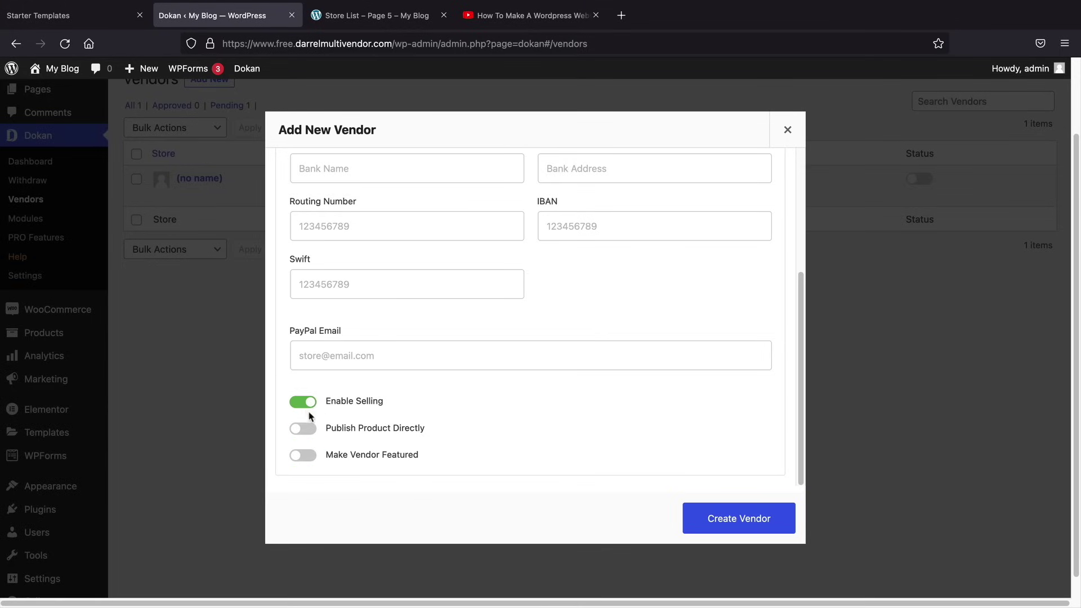
pyautogui.click(741, 521)
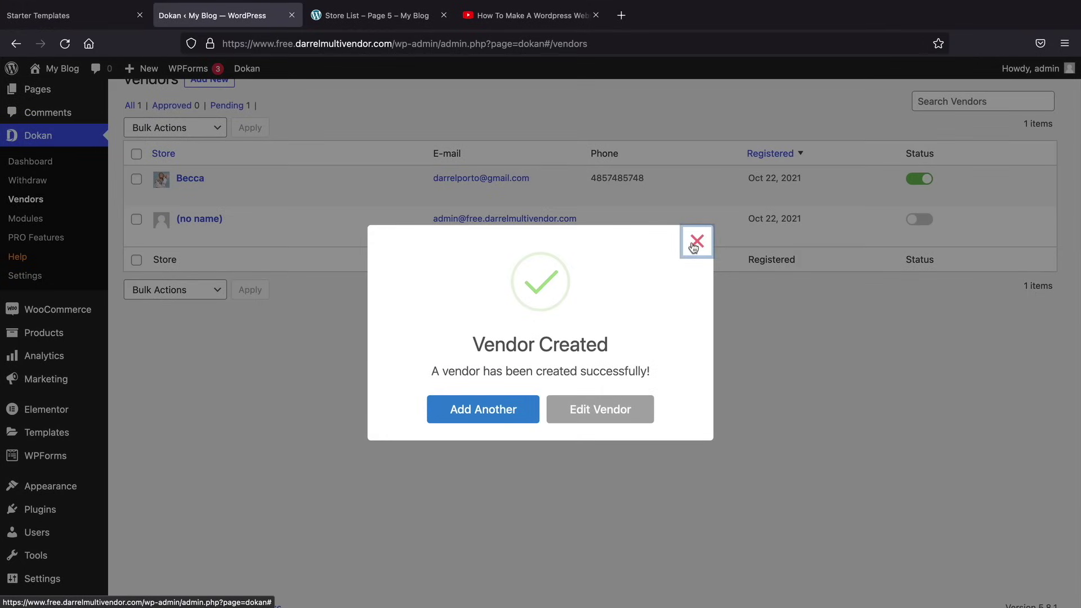
# Dismiss the Vendor Created popup, toggle Becca's status off and back on, then choose Products > Add New
pyautogui.click(696, 242)
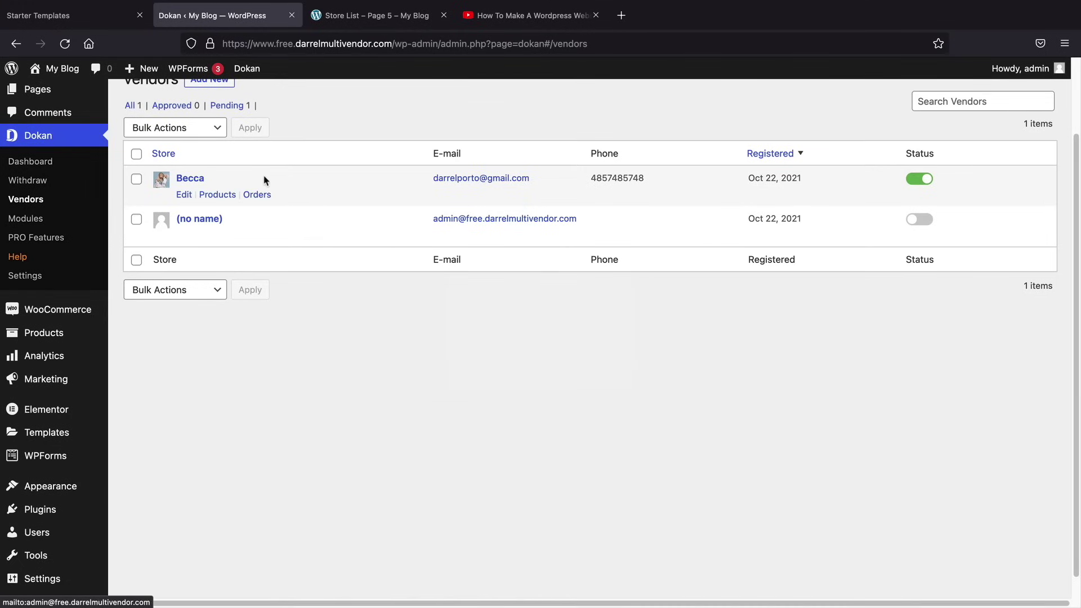
pyautogui.scroll(1, 222, 191)
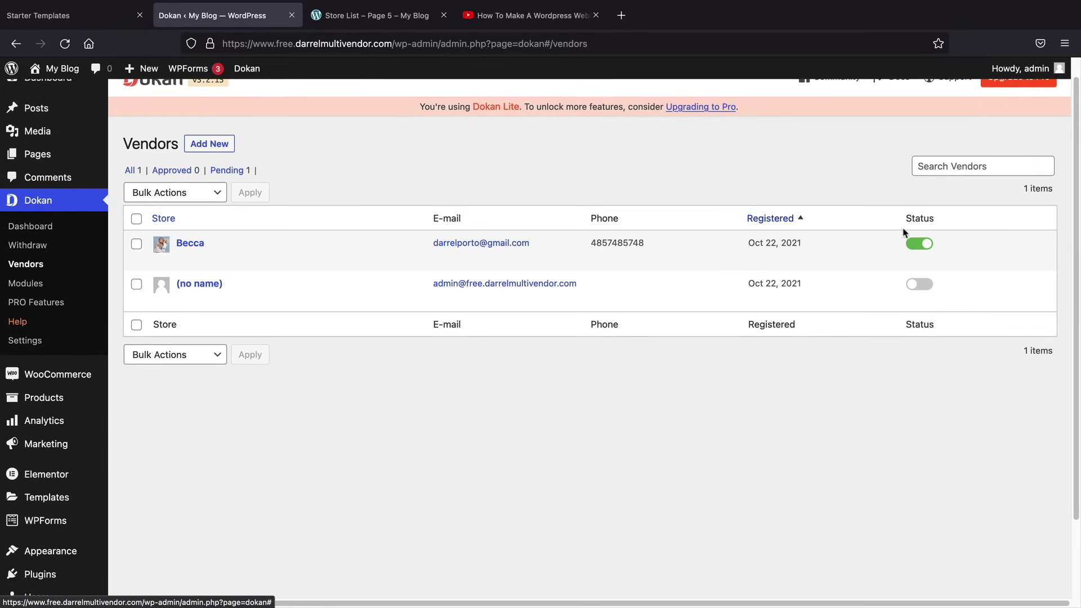
pyautogui.click(920, 245)
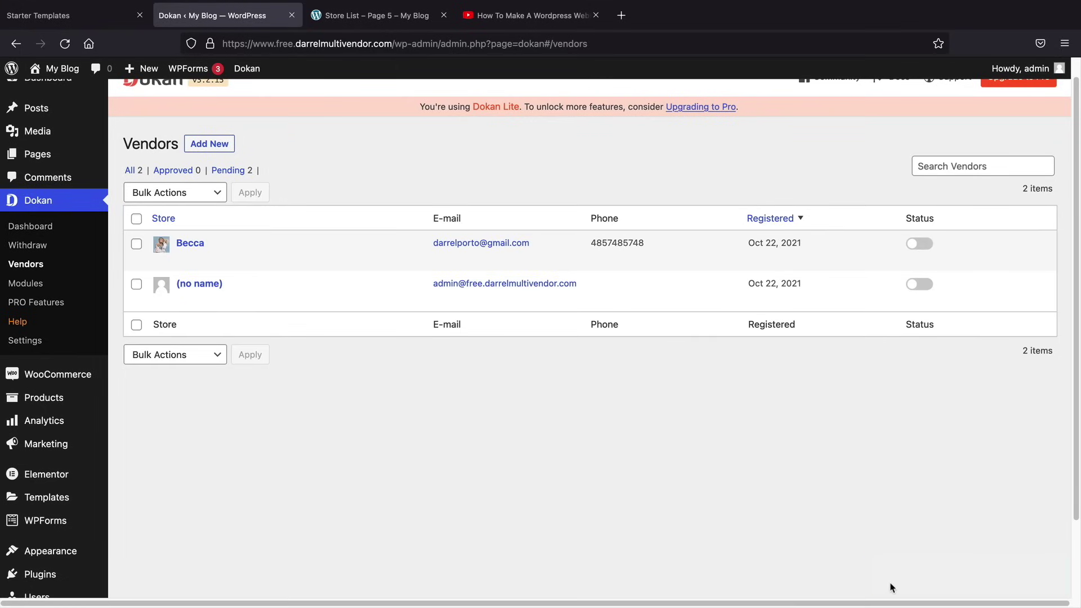
pyautogui.click(918, 246)
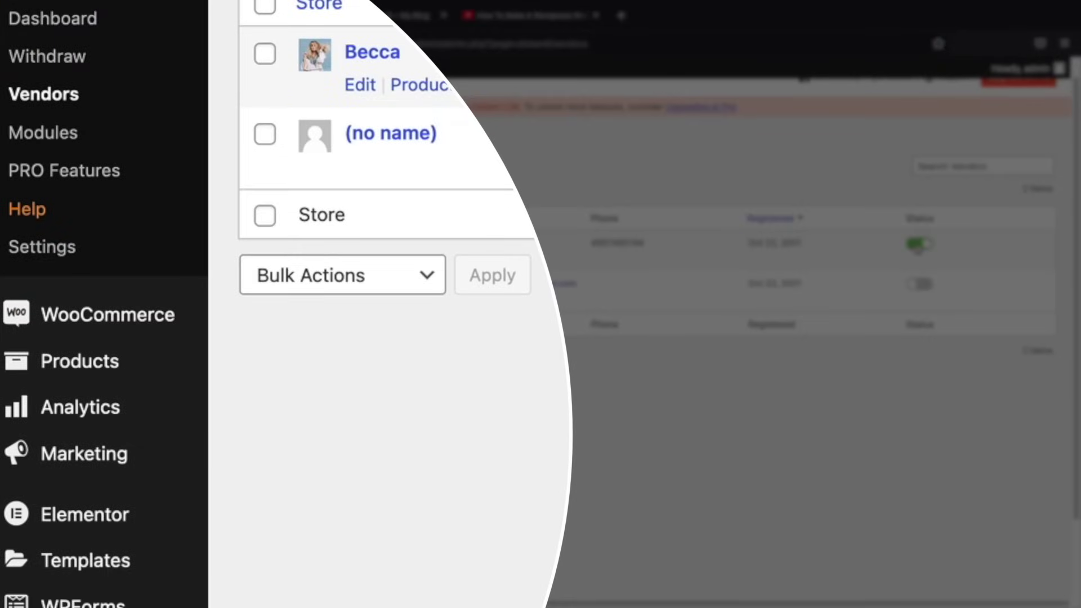
pyautogui.moveTo(80, 365)
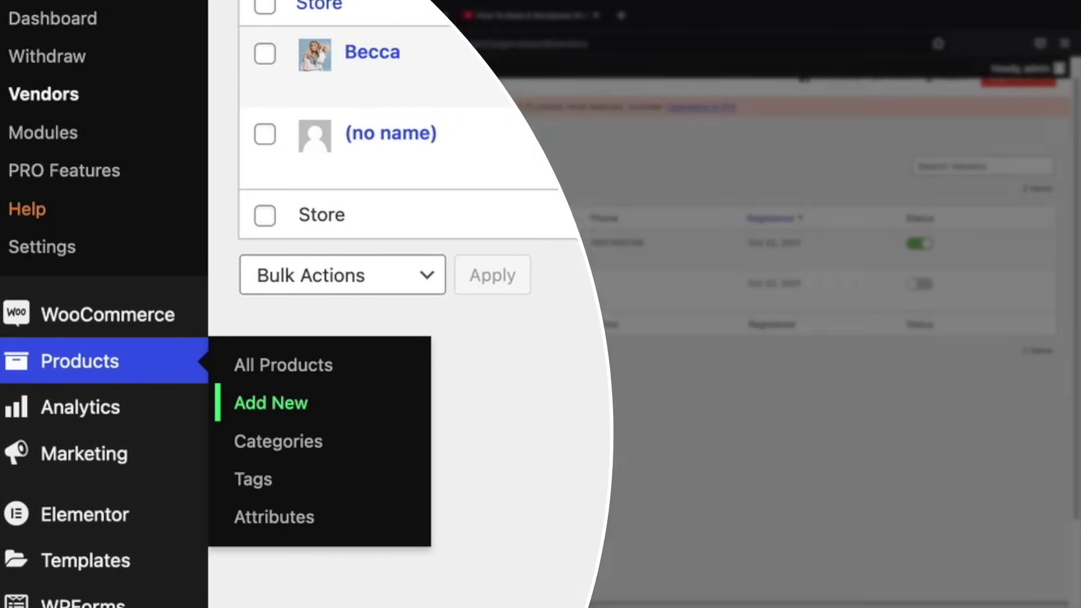
pyautogui.click(275, 415)
# Open the reference 3D Printing Pen product page, then begin typing the product name
pyautogui.click(349, 19)
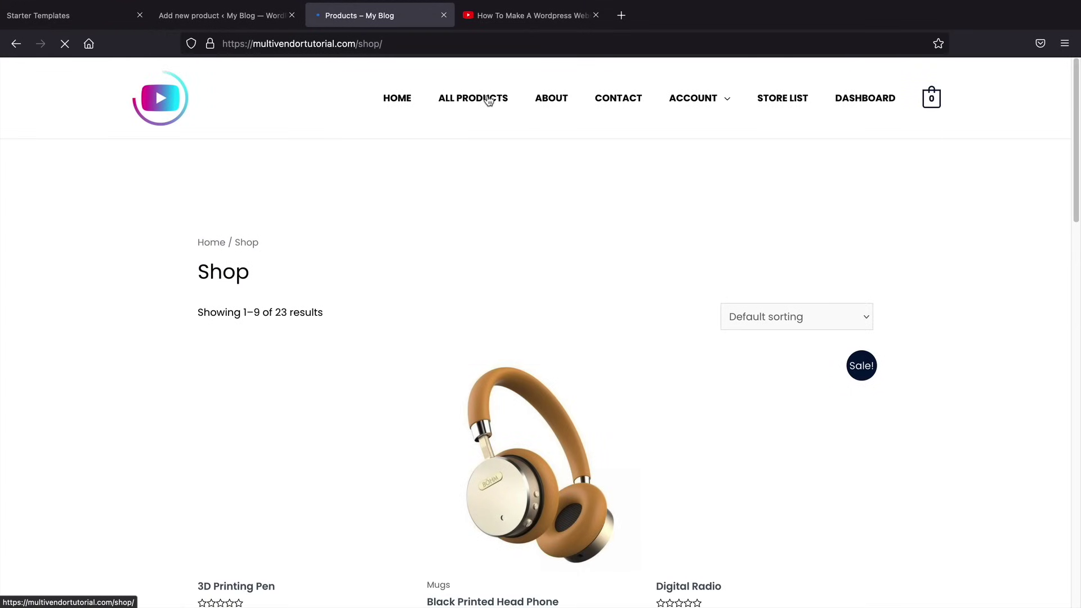
pyautogui.scroll(-2, 357, 417)
pyautogui.click(254, 412)
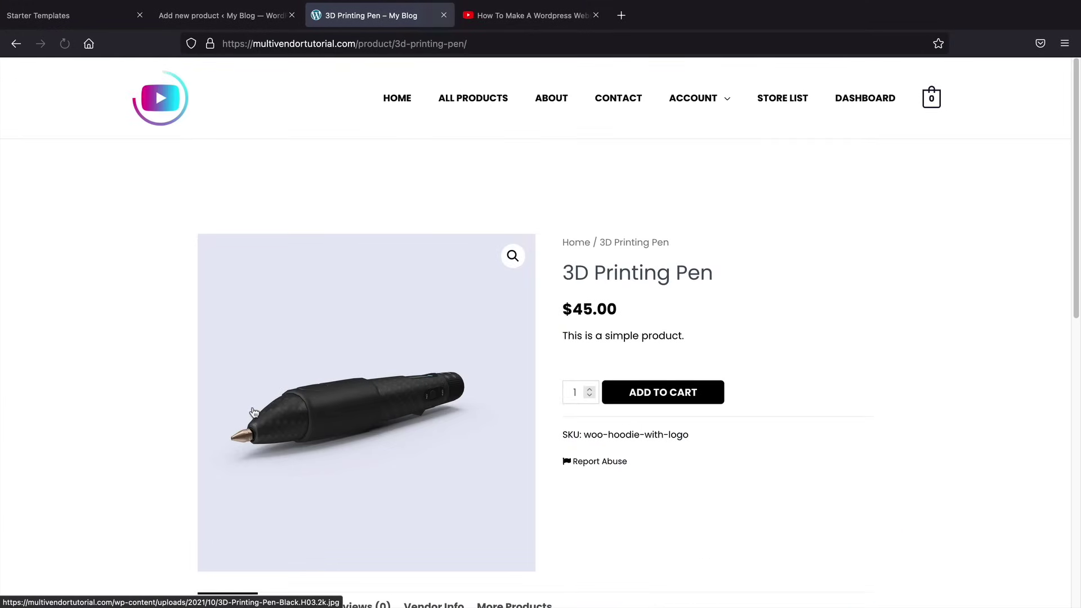
pyautogui.click(225, 21)
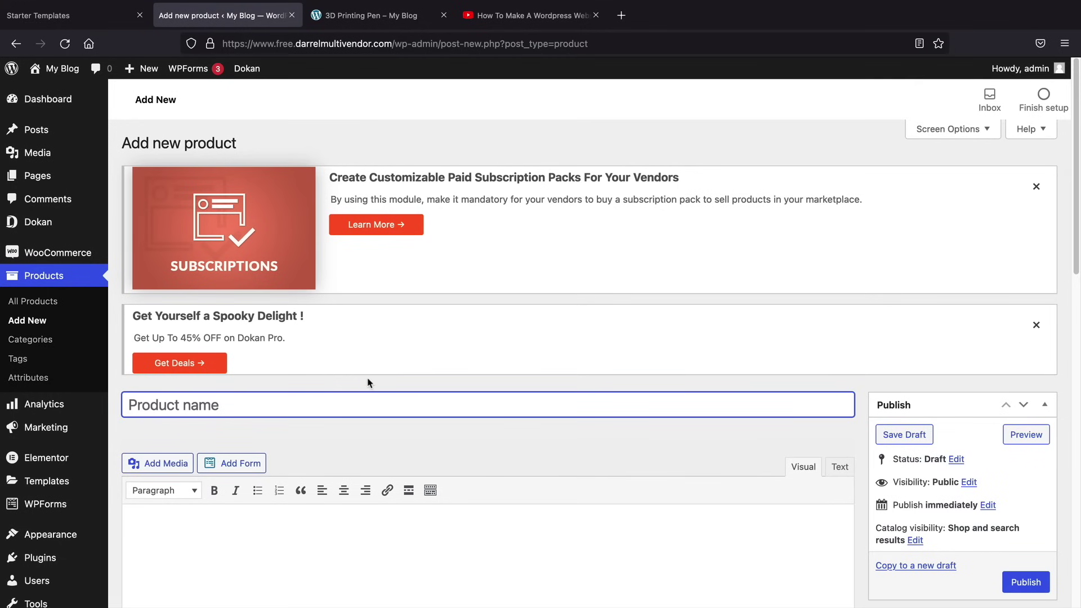
pyautogui.scroll(-3, 338, 355)
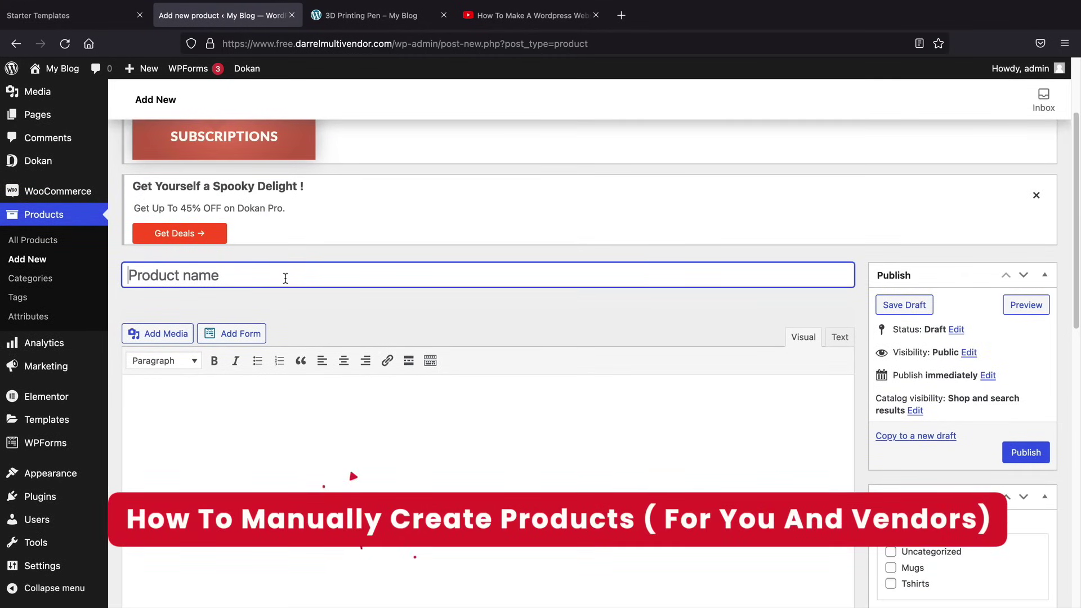
pyautogui.write('COol Head')
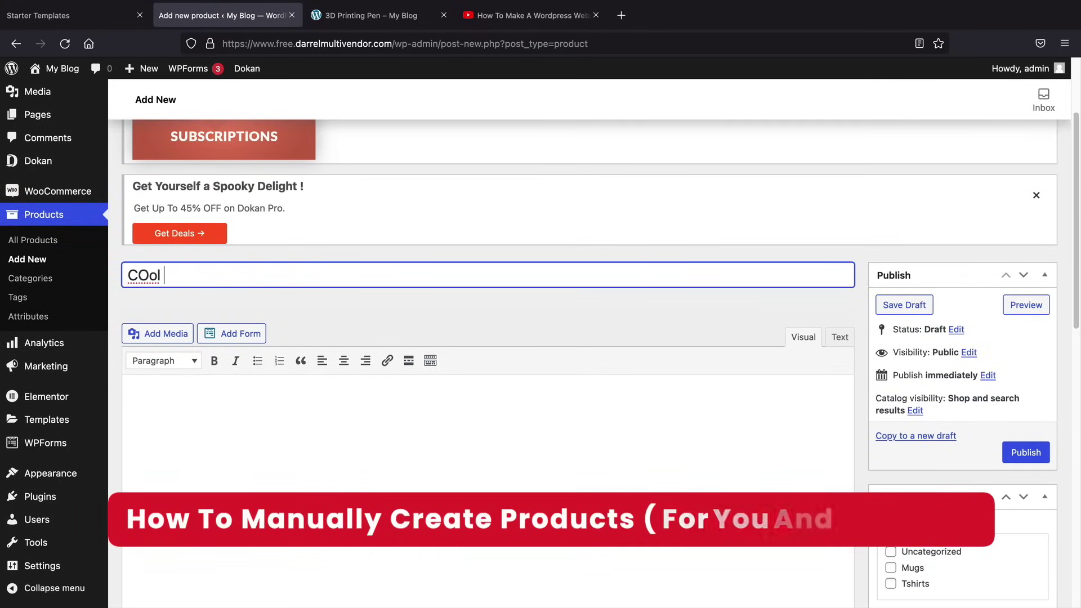
pyautogui.press('BackSpace')
pyautogui.press('BackSpace')
pyautogui.press('BackSpace')
pyautogui.press('BackSpace')
pyautogui.press('BackSpace')
pyautogui.press('BackSpace')
pyautogui.press('BackSpace')
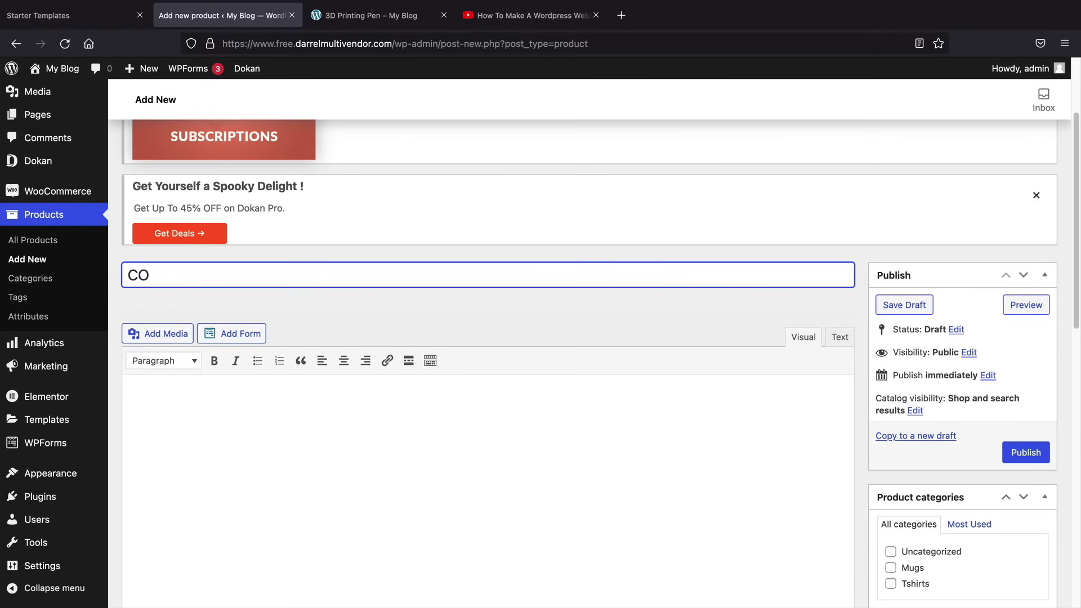
# Dismiss the Spooky Delight and Subscriptions notices and name the product 'Cool Headphones'
pyautogui.click(1037, 196)
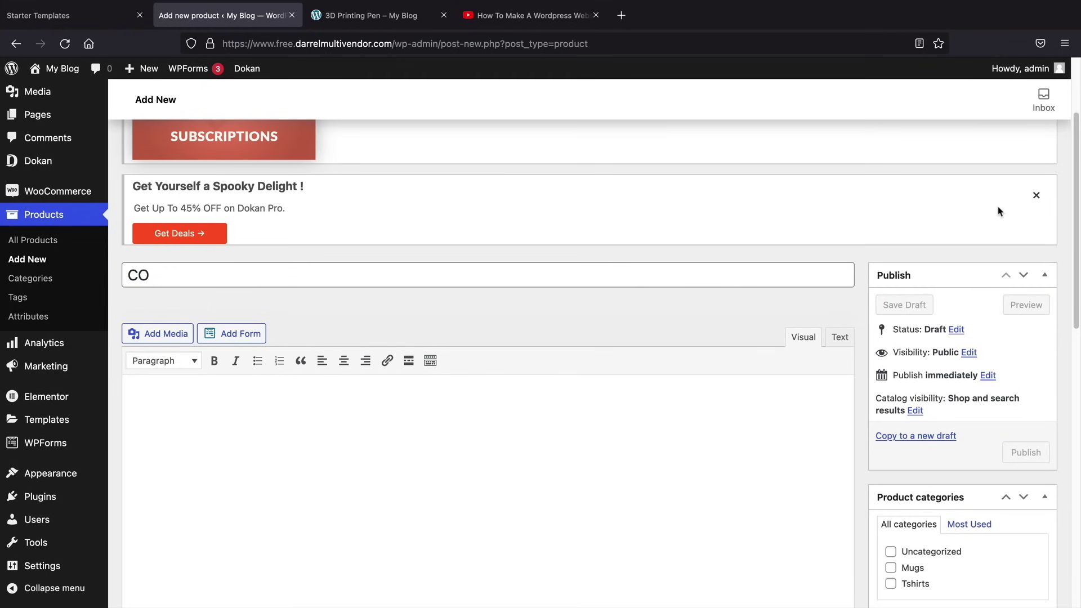
pyautogui.click(1036, 195)
pyautogui.scroll(2, 910, 237)
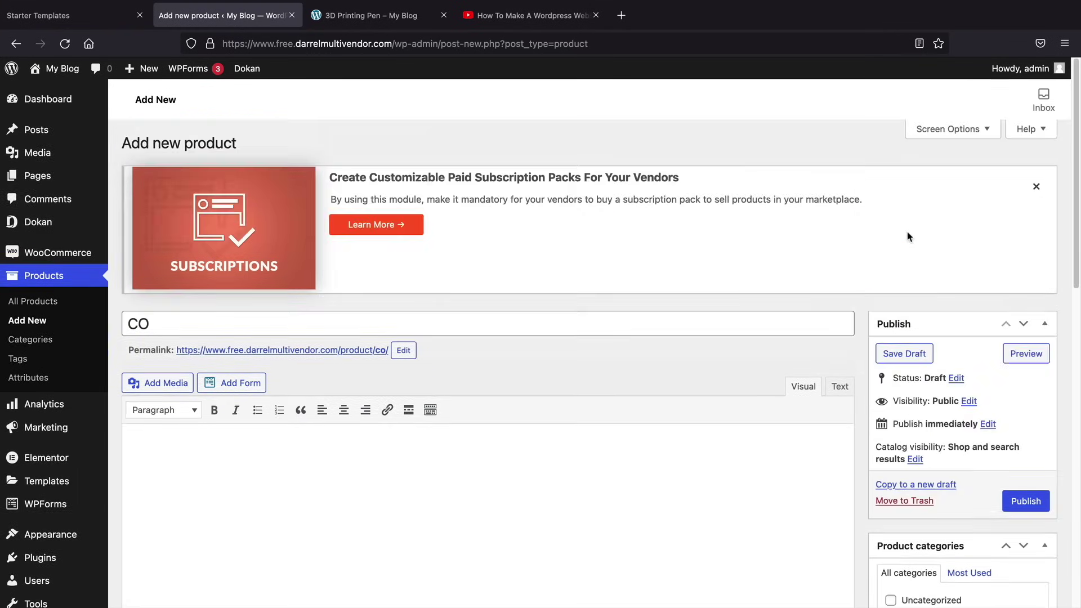
pyautogui.click(1036, 195)
pyautogui.tripleClick(496, 170)
pyautogui.write('Cool')
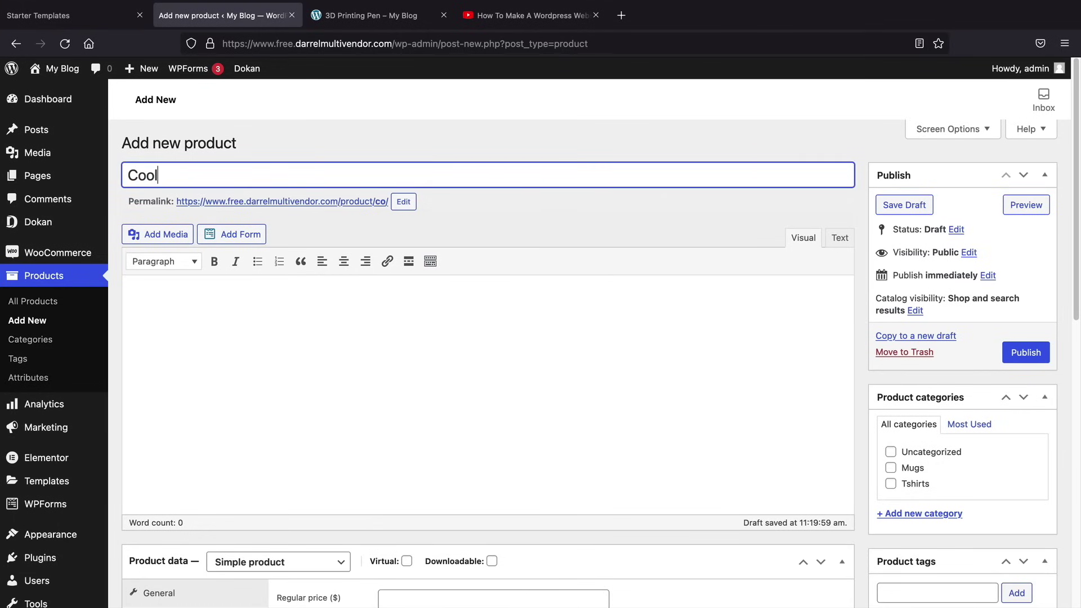
pyautogui.write(' Headphones')
pyautogui.press('Tab')
# Copy the 3D Printing Pen description paragraph and paste it into the Cool Headphones description
pyautogui.scroll(-2, 386, 331)
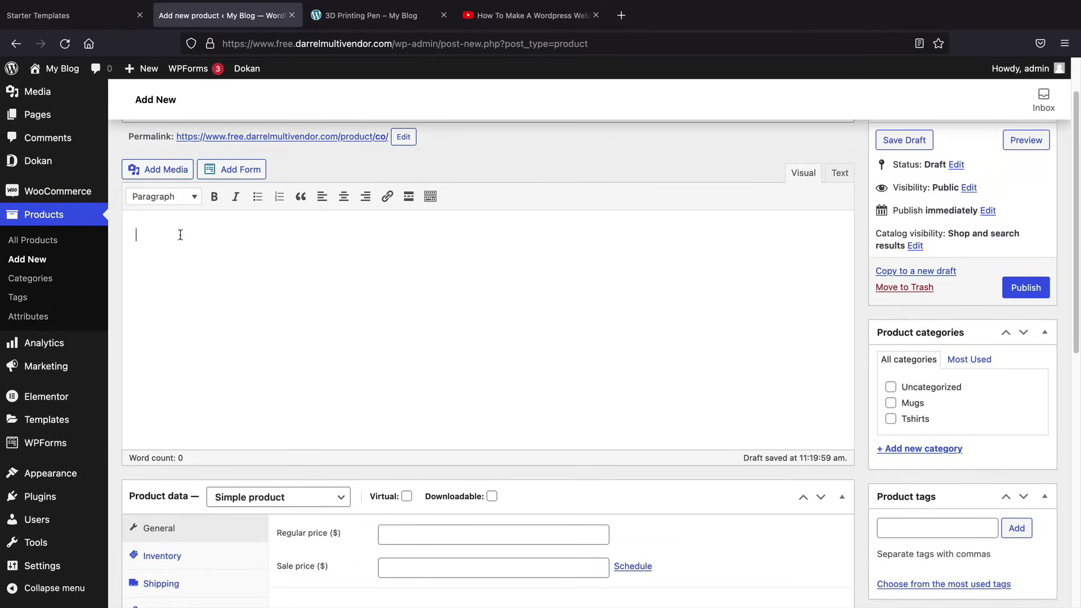
pyautogui.click(335, 22)
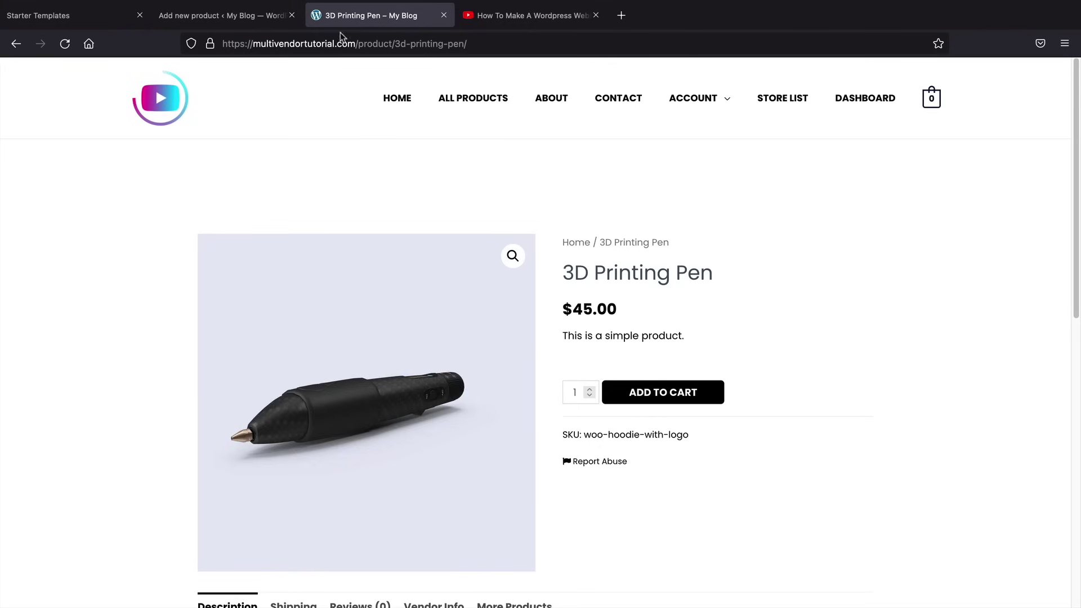
pyautogui.scroll(-3, 384, 384)
pyautogui.moveTo(251, 417); pyautogui.dragTo(200, 381)
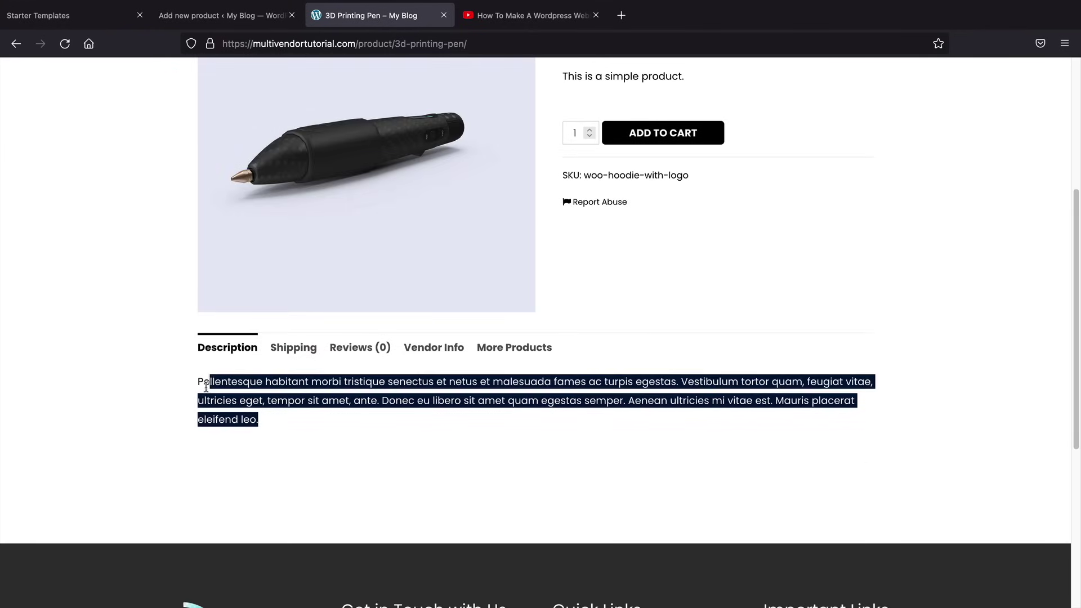
pyautogui.rightClick(206, 379)
pyautogui.click(225, 387)
pyautogui.click(223, 16)
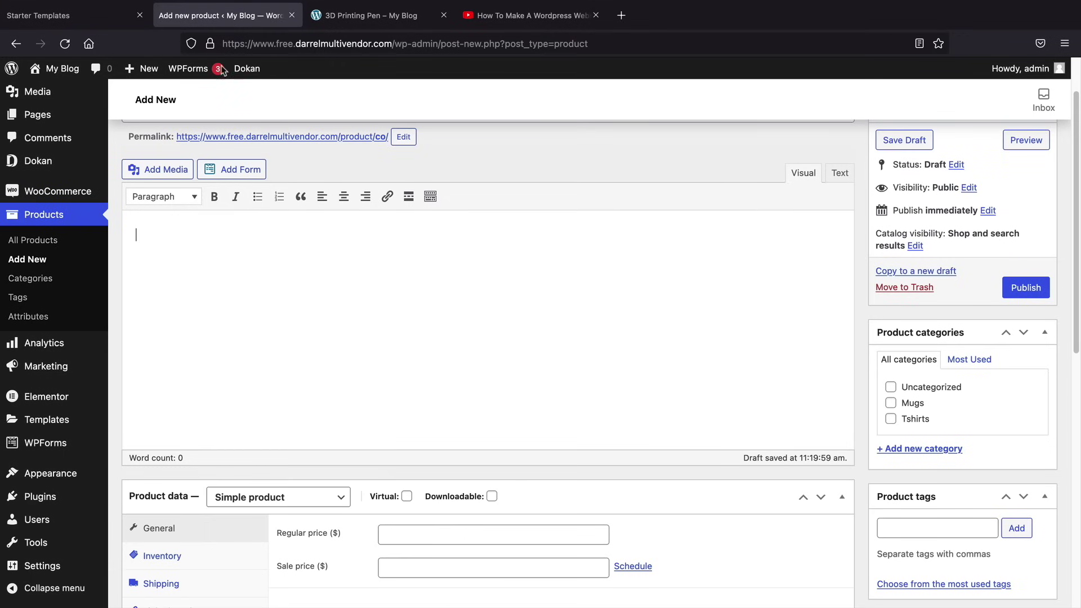
pyautogui.rightClick(156, 232)
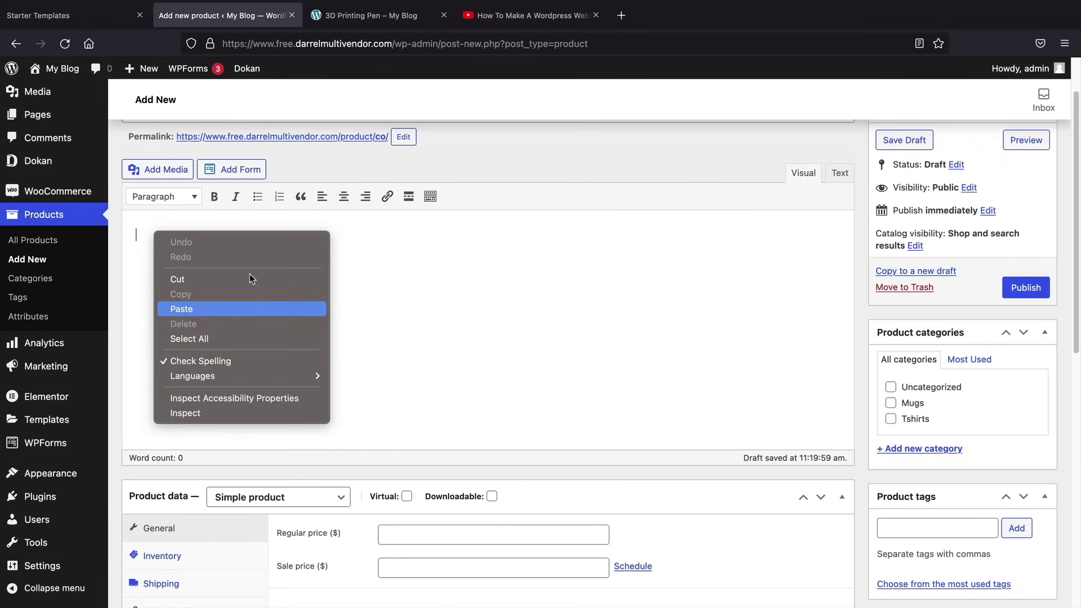
pyautogui.click(181, 308)
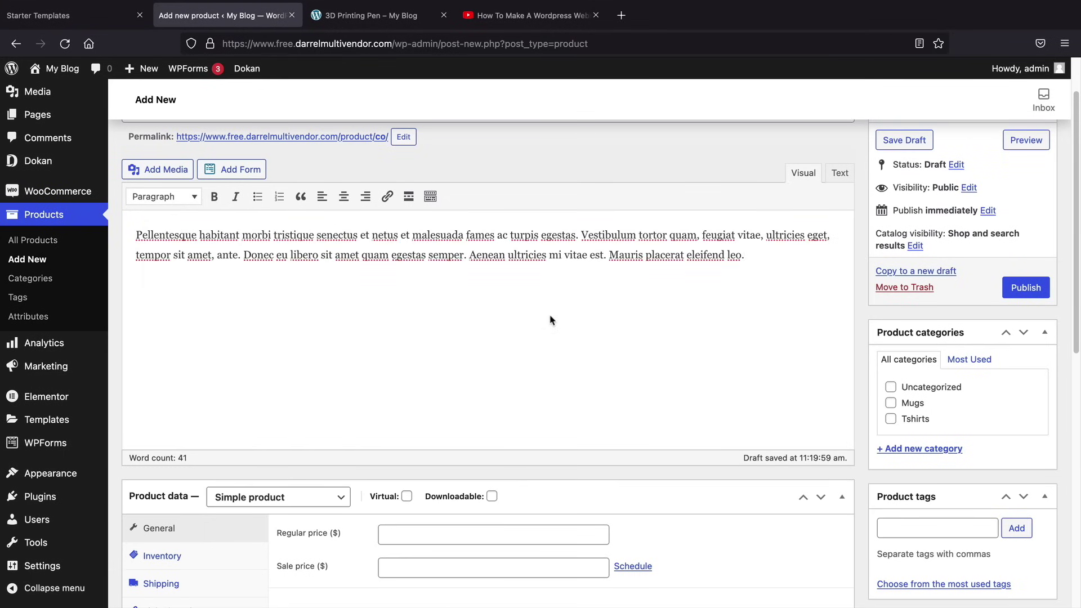
pyautogui.scroll(-5, 551, 320)
pyautogui.click(435, 237)
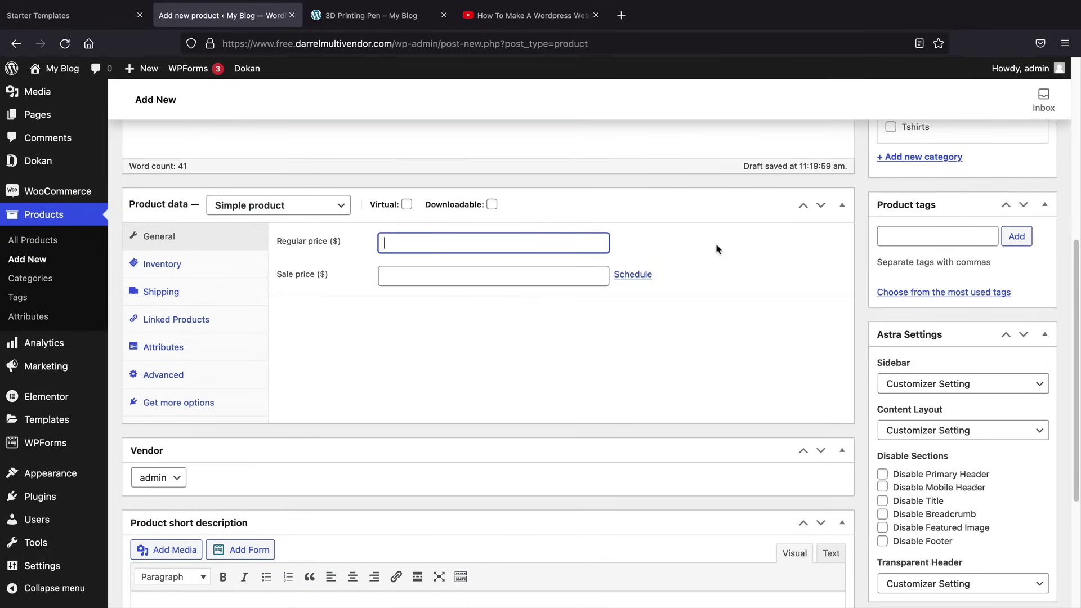
pyautogui.write('100')
pyautogui.press('Tab')
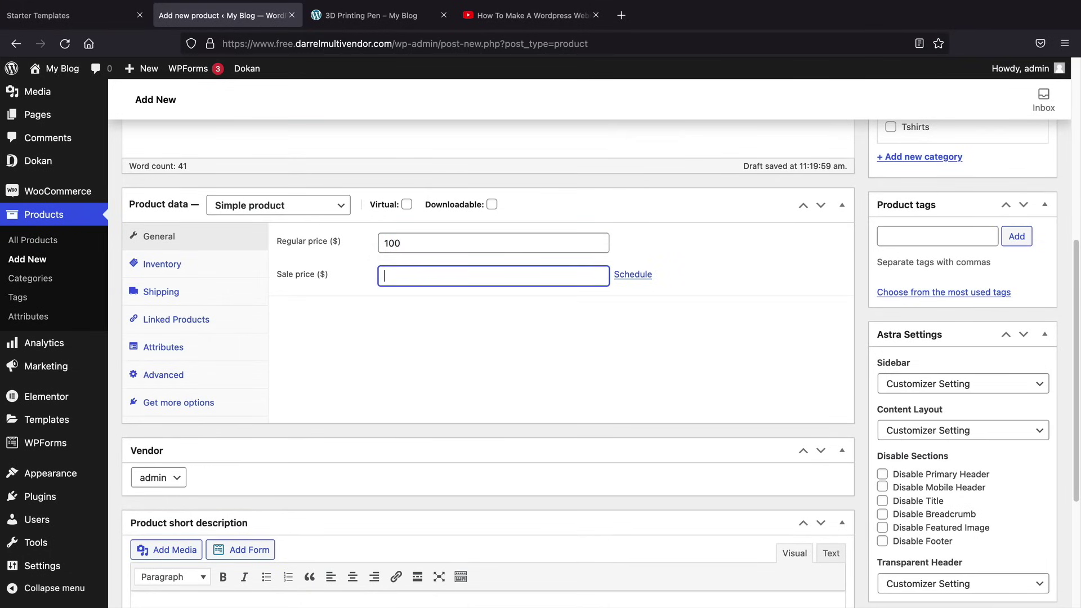
pyautogui.click(223, 266)
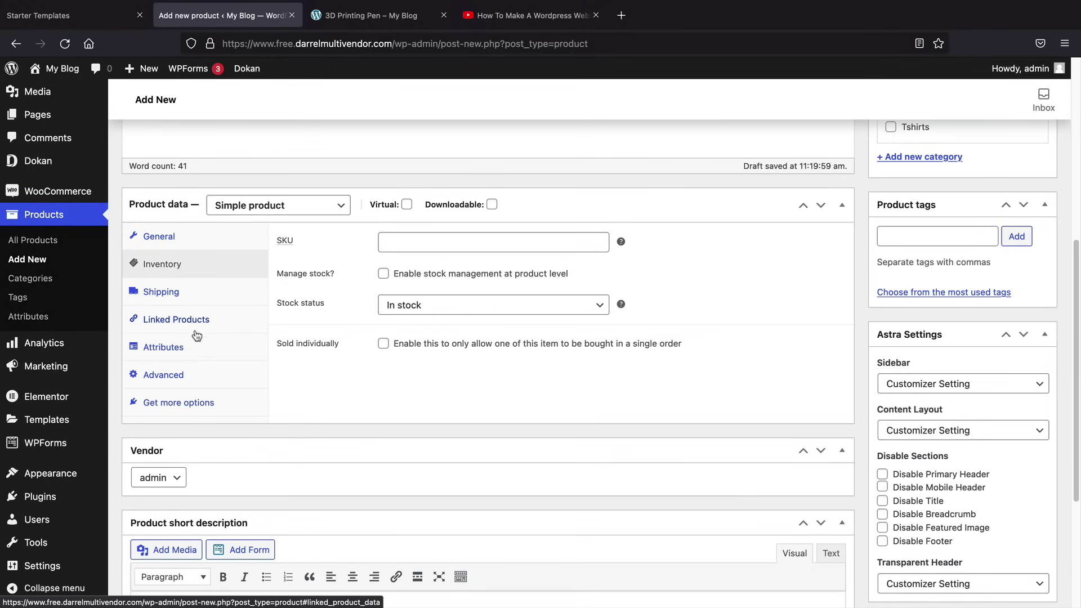
pyautogui.click(213, 244)
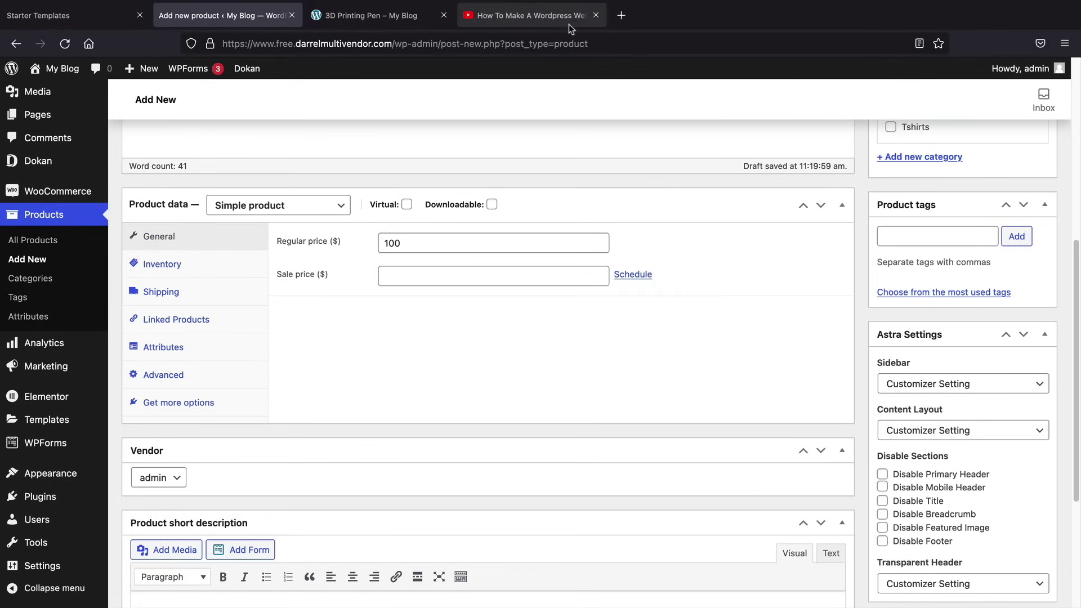
pyautogui.click(619, 23)
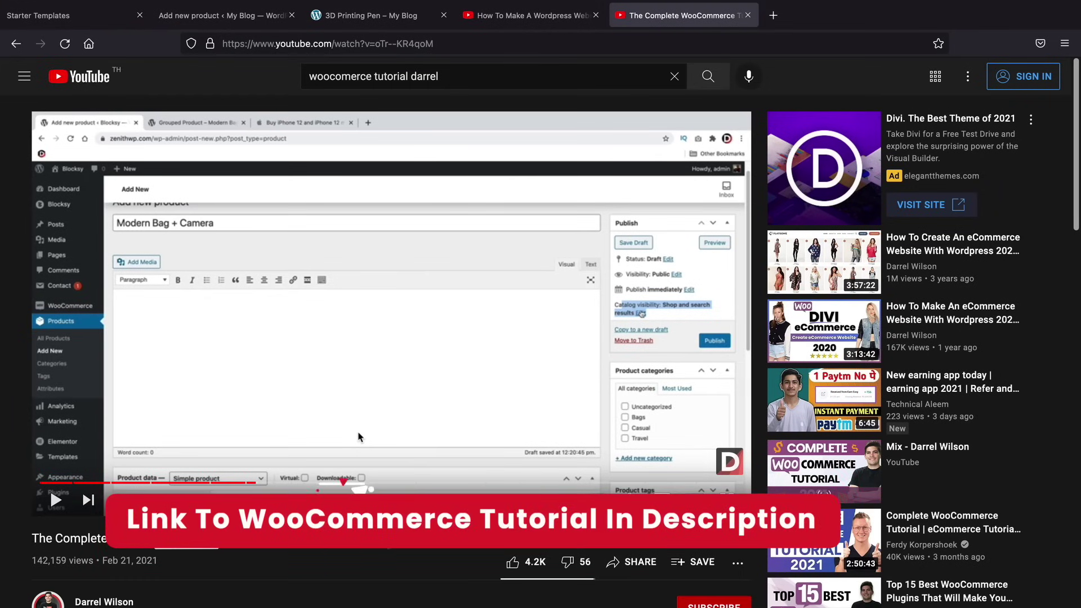
pyautogui.click(242, 21)
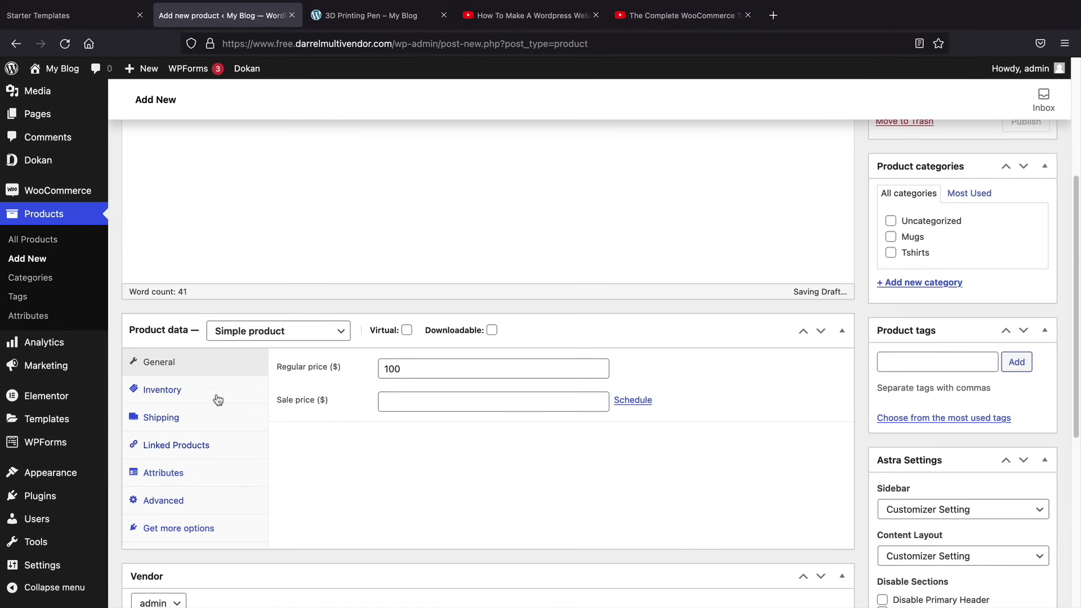
pyautogui.click(646, 17)
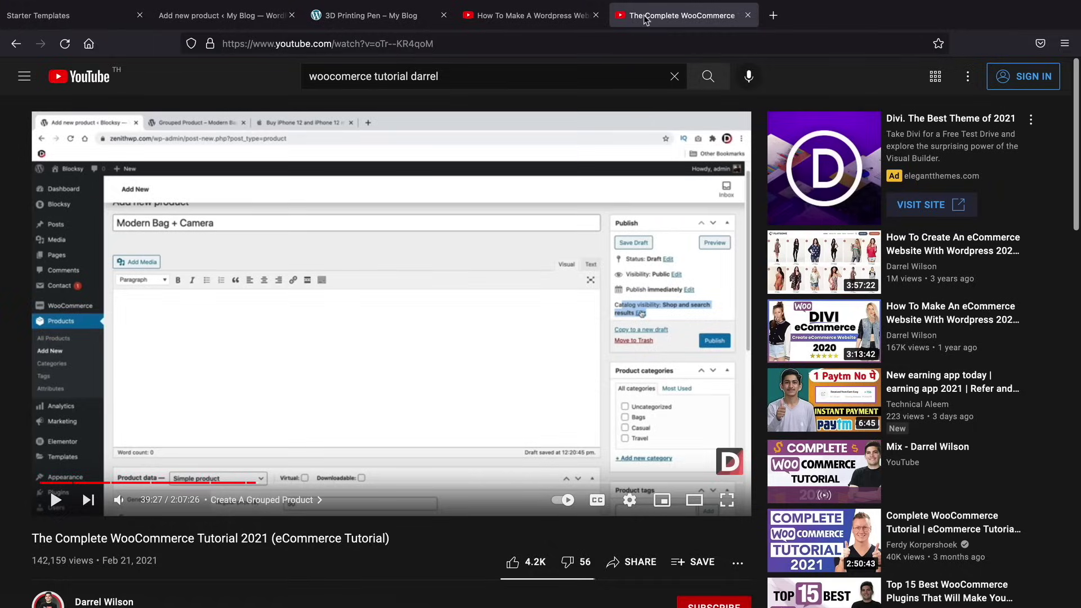
pyautogui.click(246, 19)
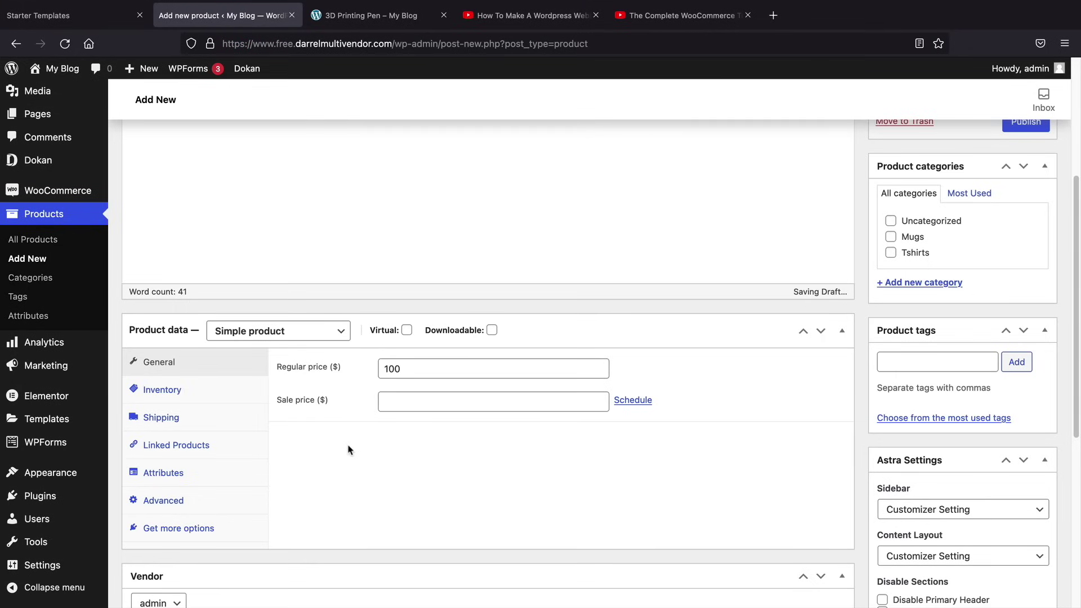
# Review the Inventory and Shipping tabs, leaving weight at 0 and package dimensions blank
pyautogui.scroll(-2, 349, 448)
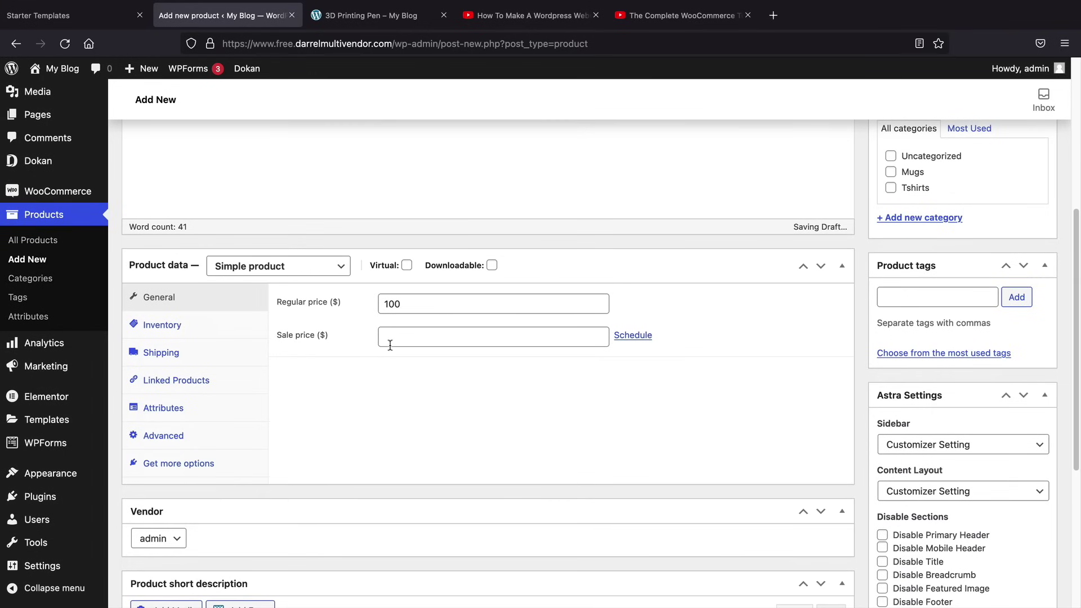
pyautogui.scroll(-1, 388, 372)
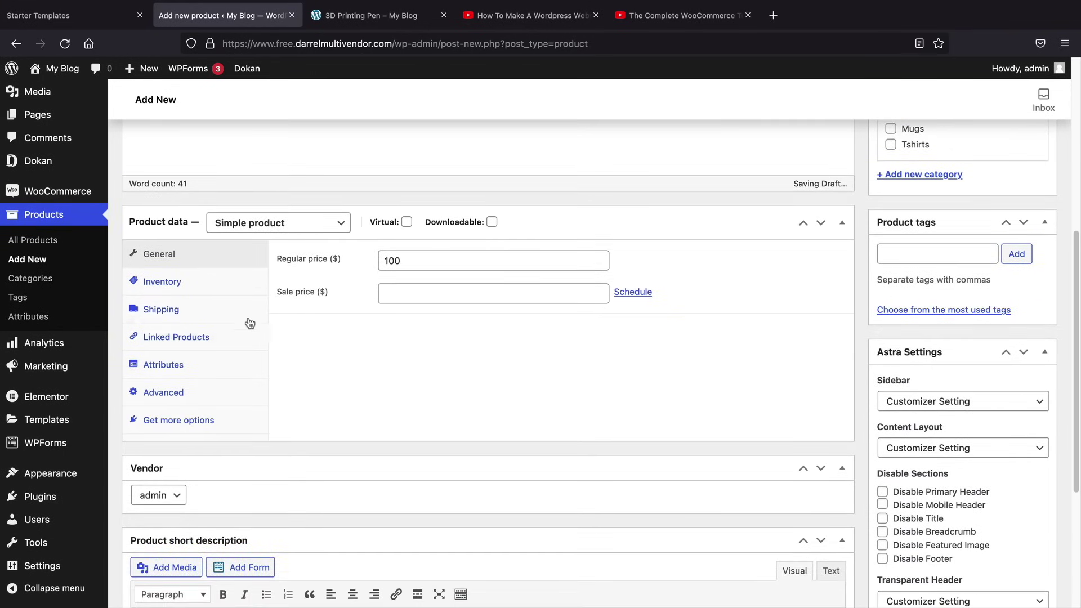
pyautogui.click(192, 291)
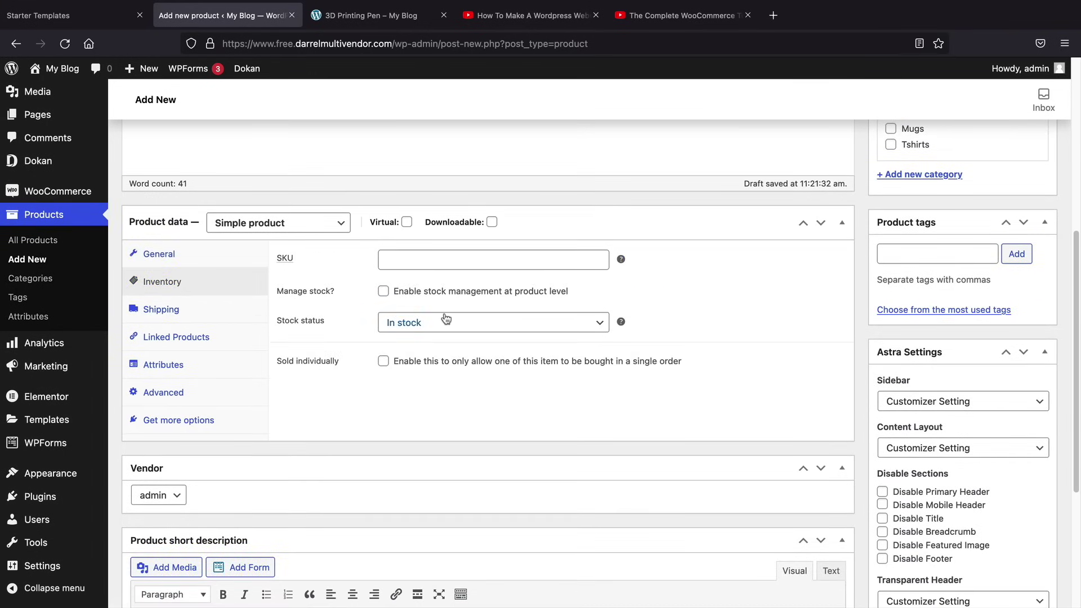
pyautogui.click(206, 311)
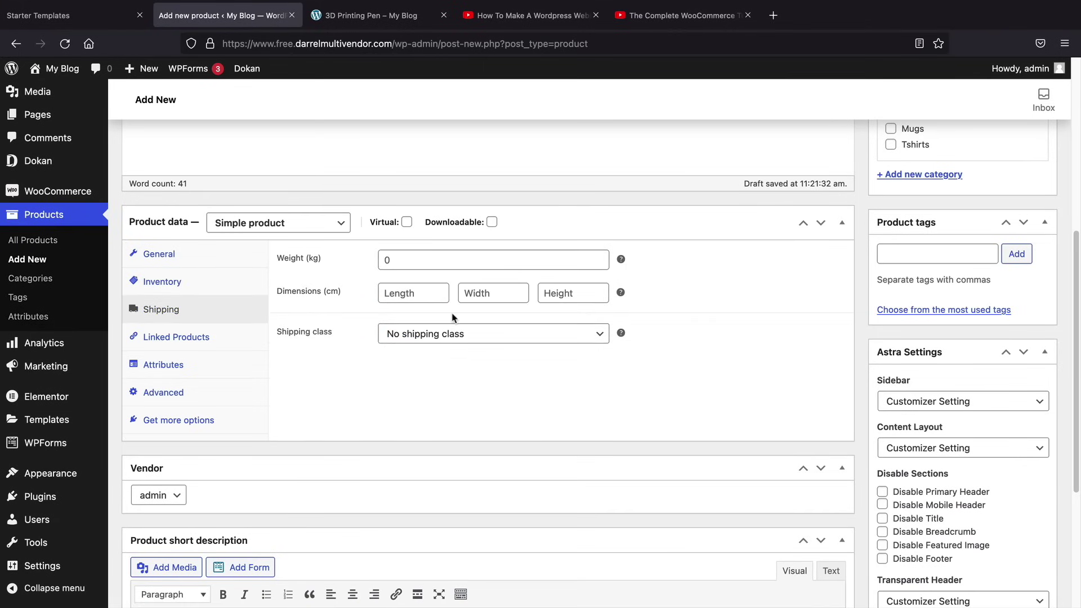
pyautogui.click(409, 295)
pyautogui.click(480, 297)
pyautogui.click(531, 301)
pyautogui.click(470, 266)
pyautogui.scroll(4, 563, 358)
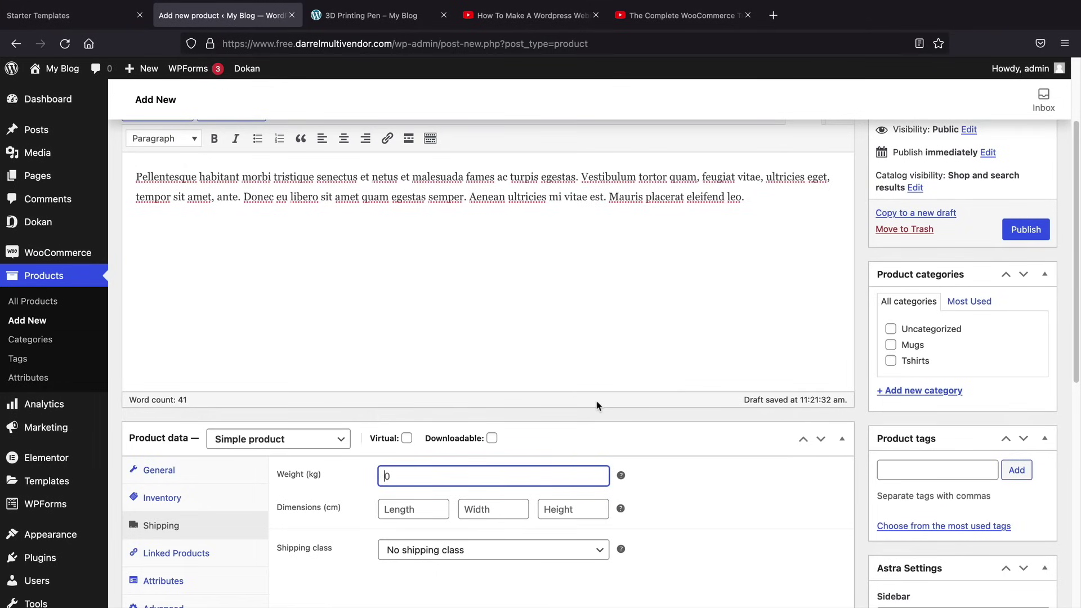
pyautogui.scroll(2, 601, 409)
pyautogui.scroll(-1, 607, 415)
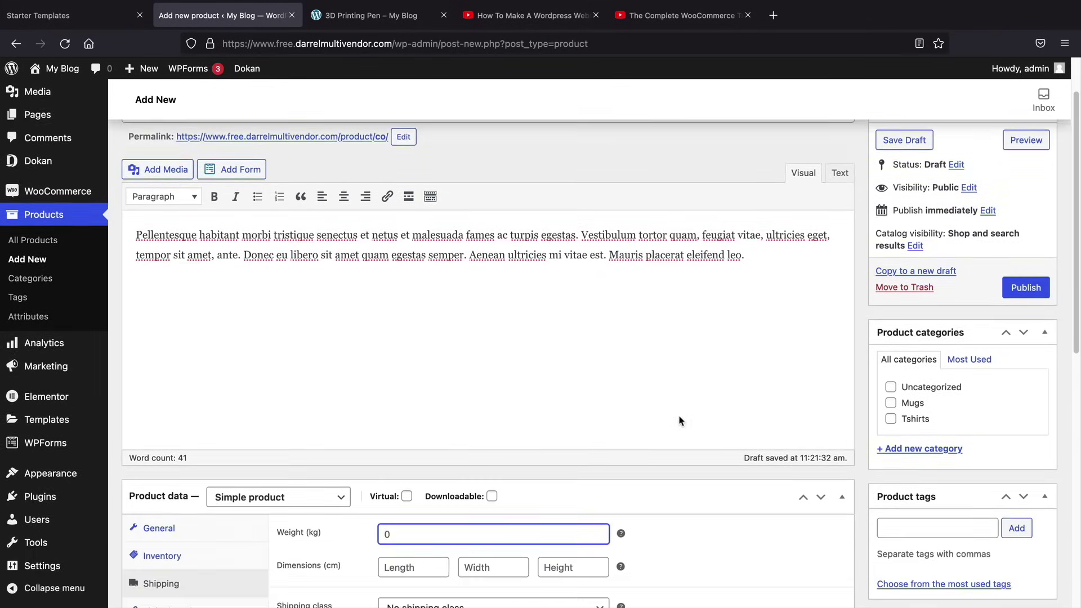
pyautogui.scroll(-2, 665, 428)
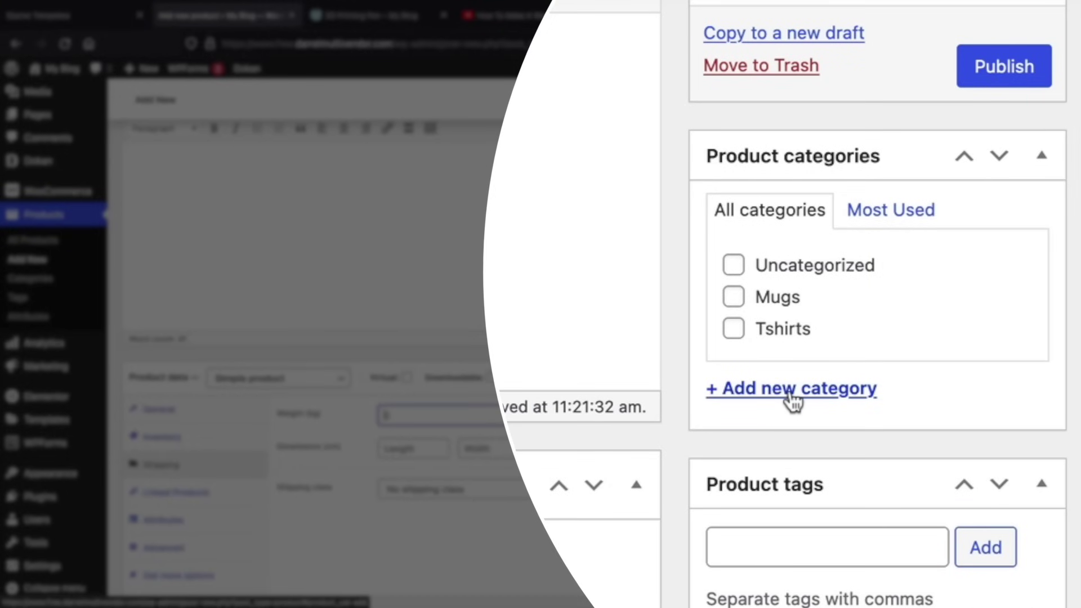
# Add a new 'Electronics' product category and tick it for Cool Headphones
pyautogui.click(792, 401)
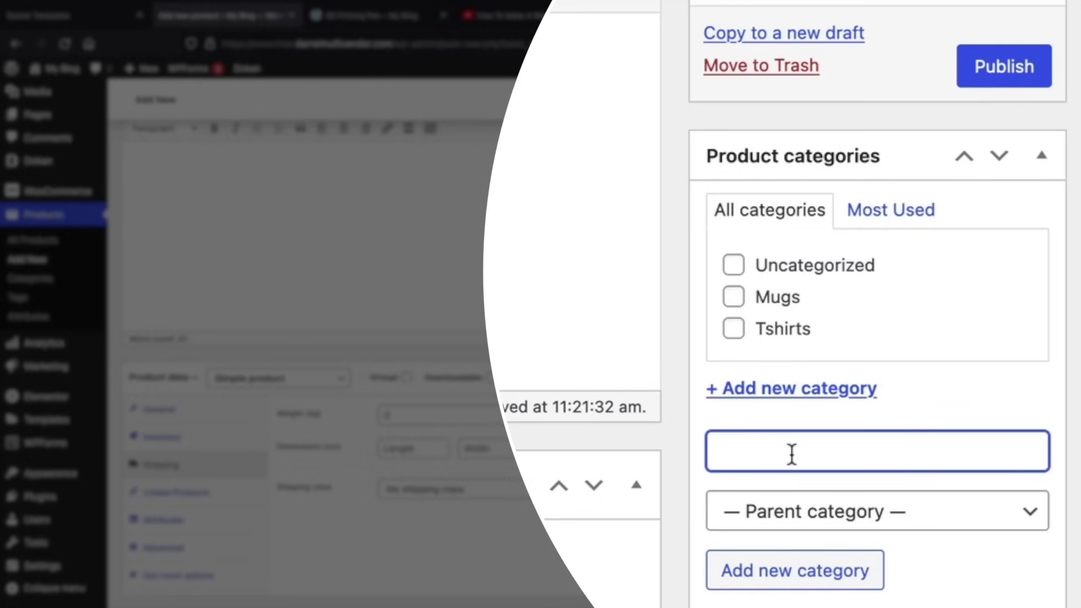
pyautogui.write('Electronics')
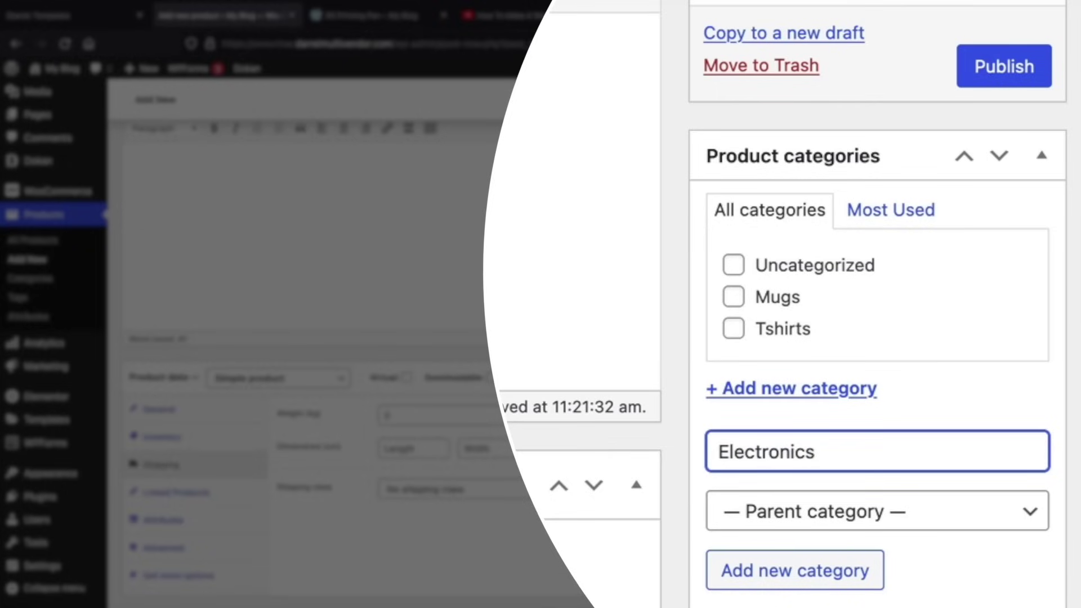
pyautogui.click(816, 583)
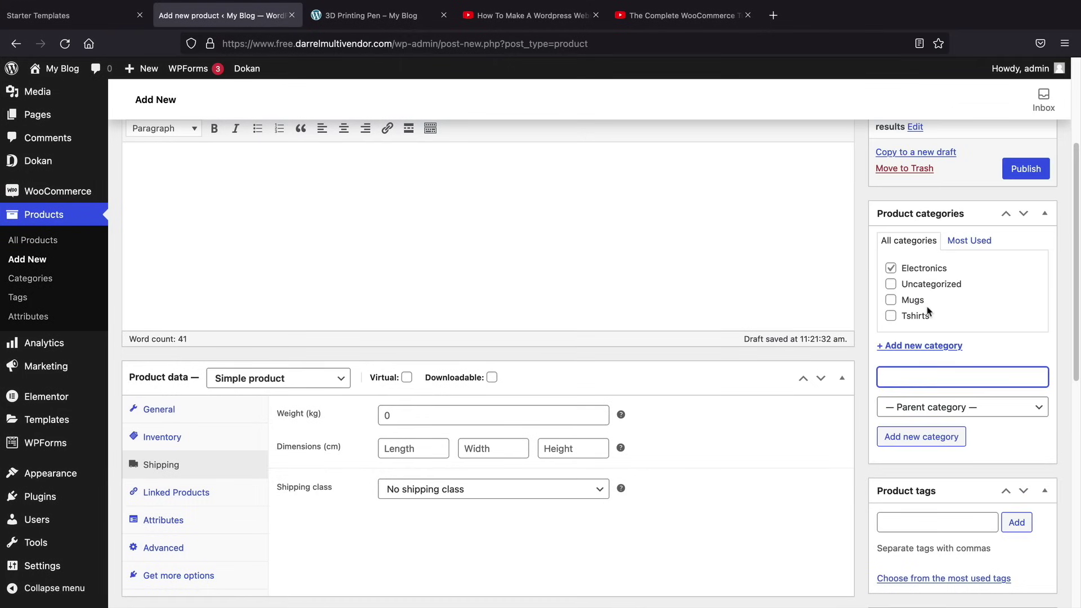
# Copy the Pellentesque description paragraph from the reference 3D Printing Pen page
pyautogui.scroll(-5, 836, 403)
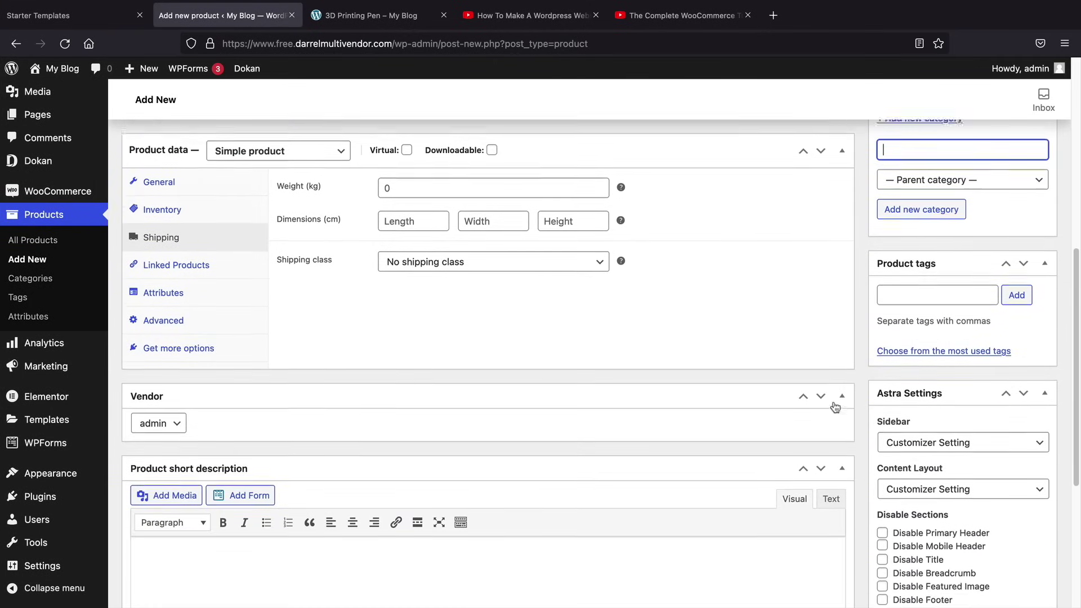
pyautogui.scroll(-4, 835, 407)
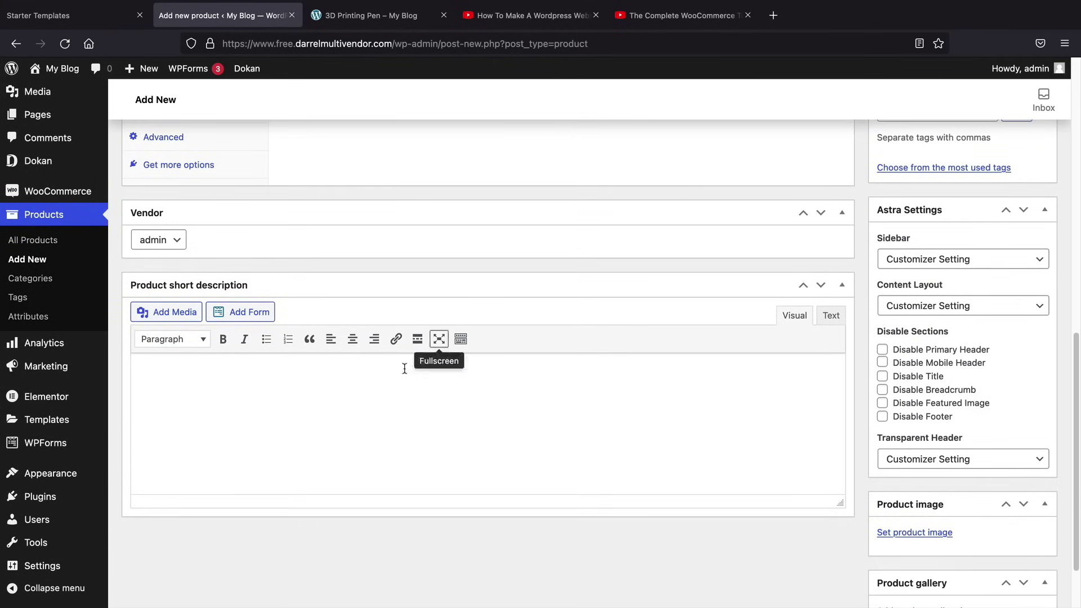
pyautogui.click(388, 17)
pyautogui.scroll(8, 581, 331)
pyautogui.tripleClick(590, 336)
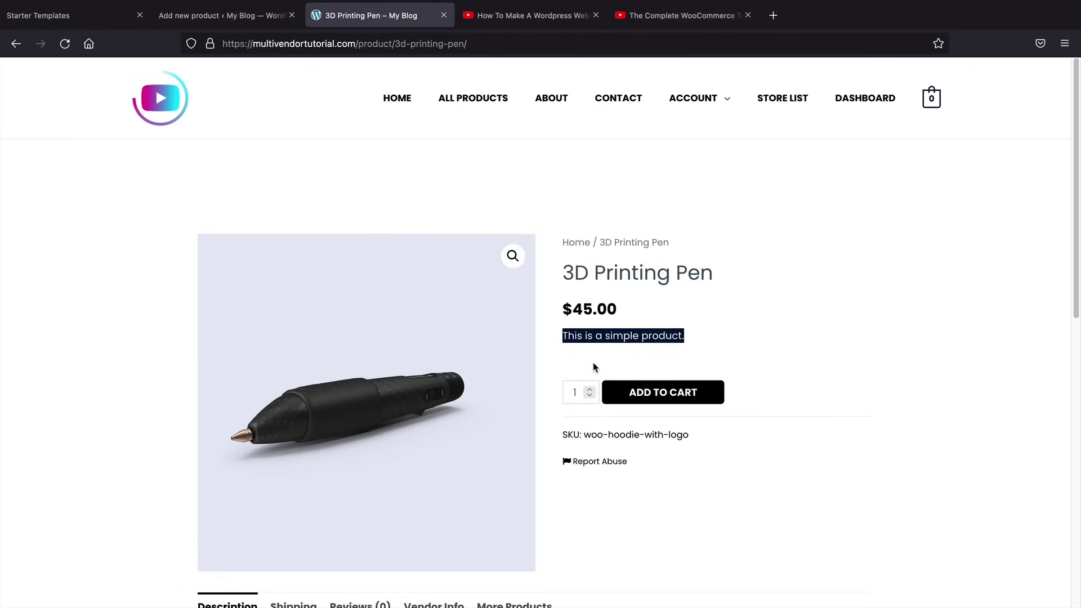
pyautogui.scroll(-2, 591, 366)
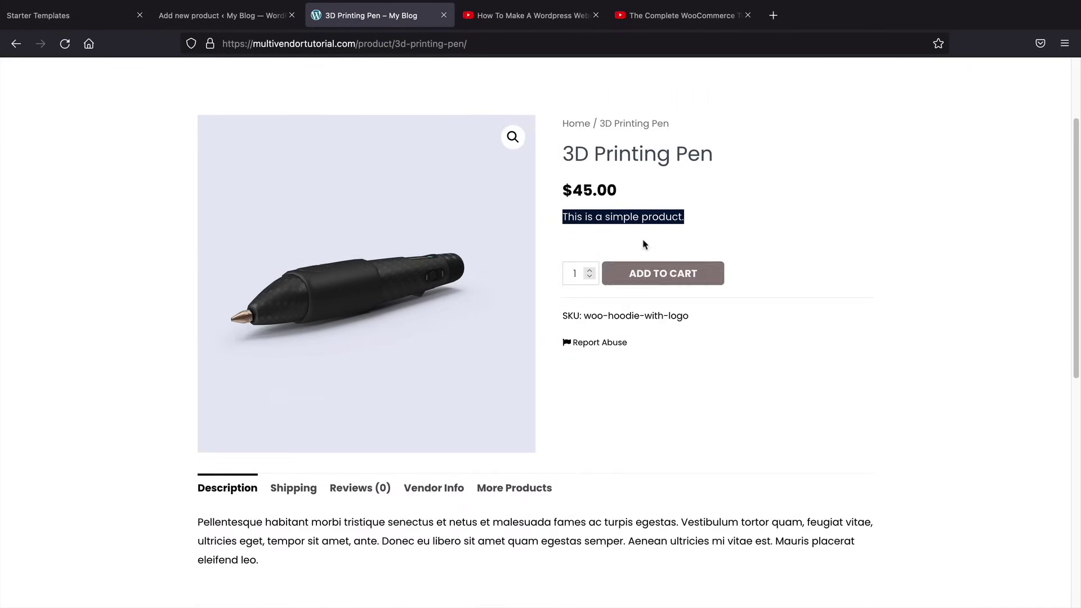
pyautogui.tripleClick(344, 528)
pyautogui.rightClick(343, 528)
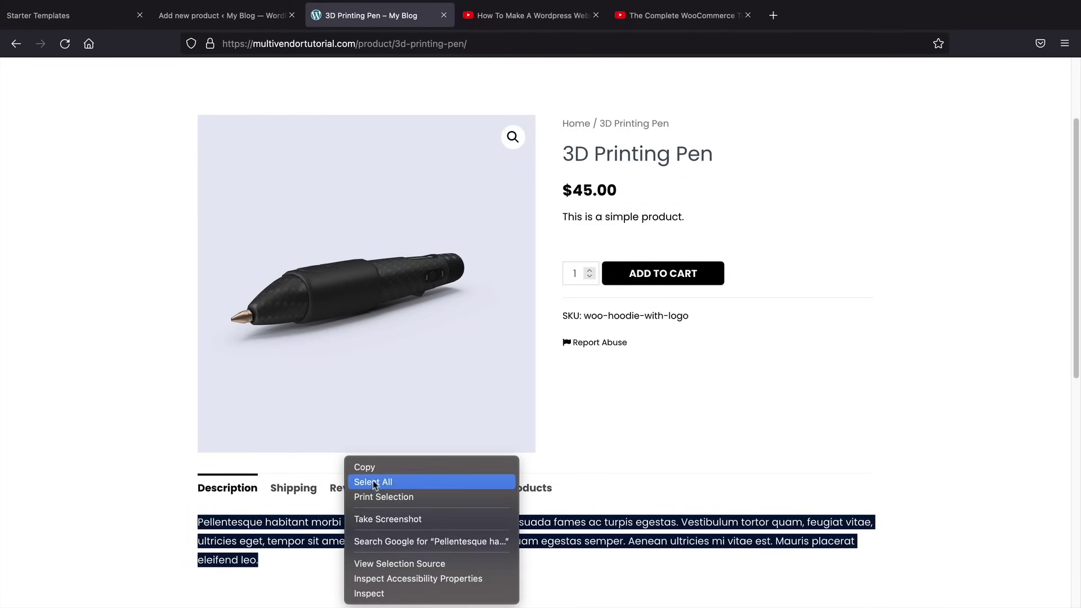
pyautogui.click(362, 466)
# Paste the copied paragraph into the Cool Headphones short description
pyautogui.click(225, 15)
pyautogui.click(154, 380)
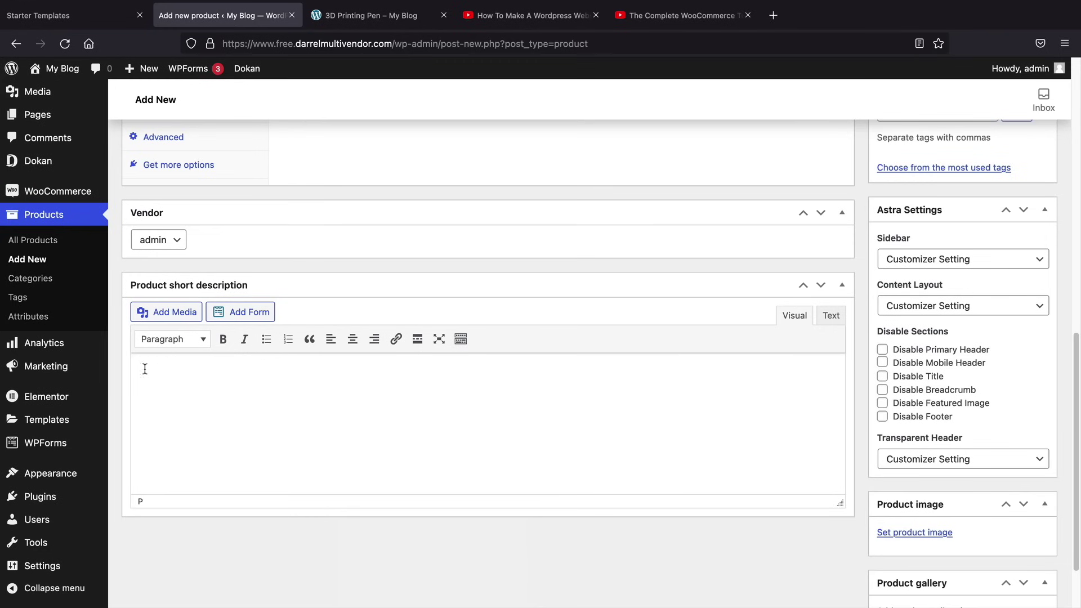
pyautogui.rightClick(154, 380)
pyautogui.click(190, 456)
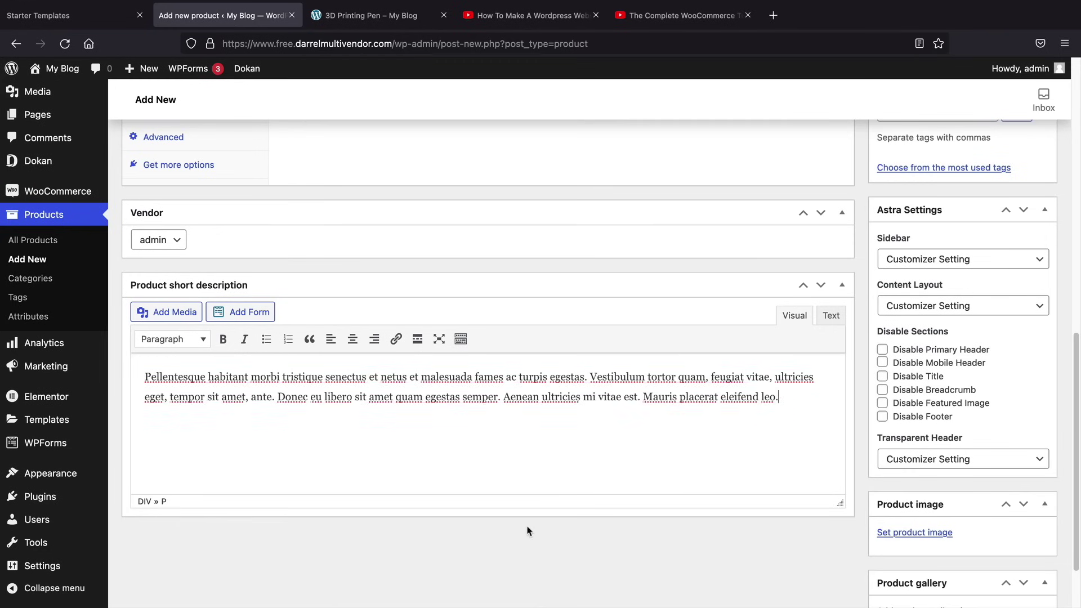
# Set the tan headphones photo as the main product image
pyautogui.scroll(-2, 619, 507)
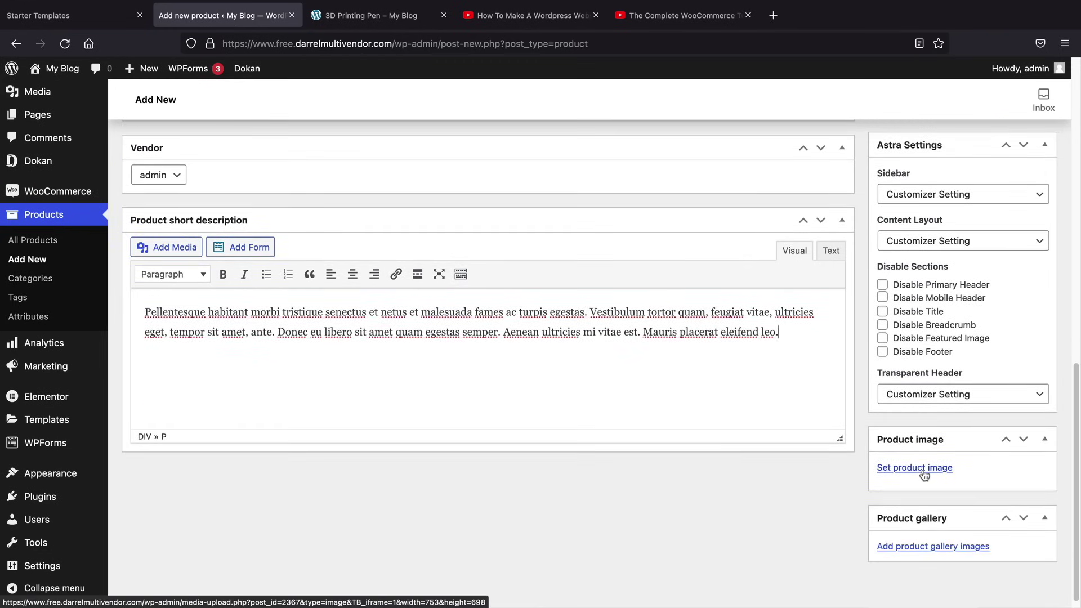
pyautogui.click(924, 469)
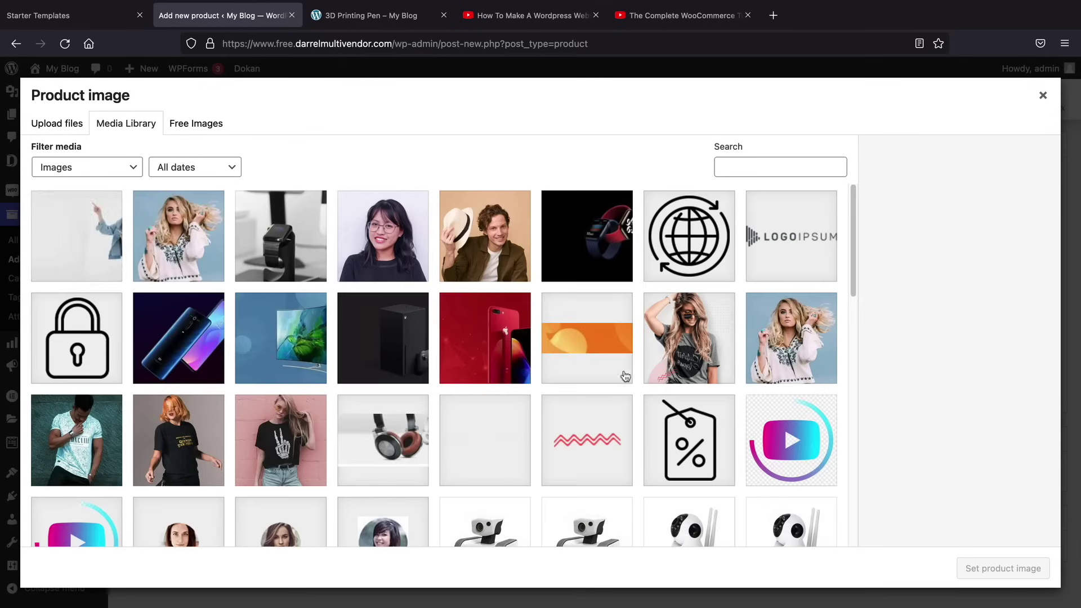
pyautogui.scroll(-2, 596, 366)
pyautogui.scroll(-5, 596, 367)
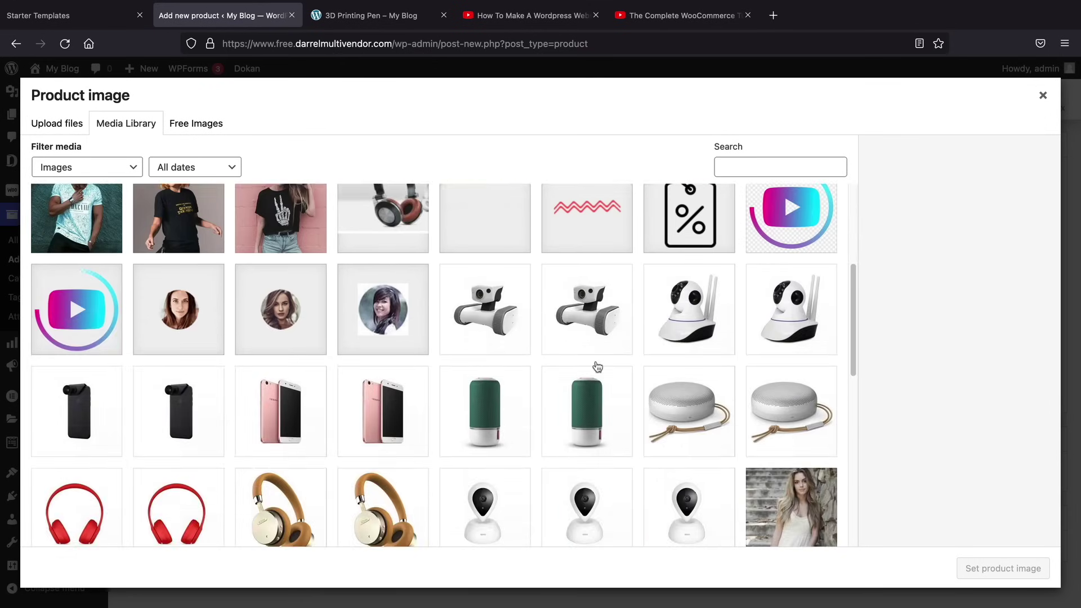
pyautogui.click(393, 338)
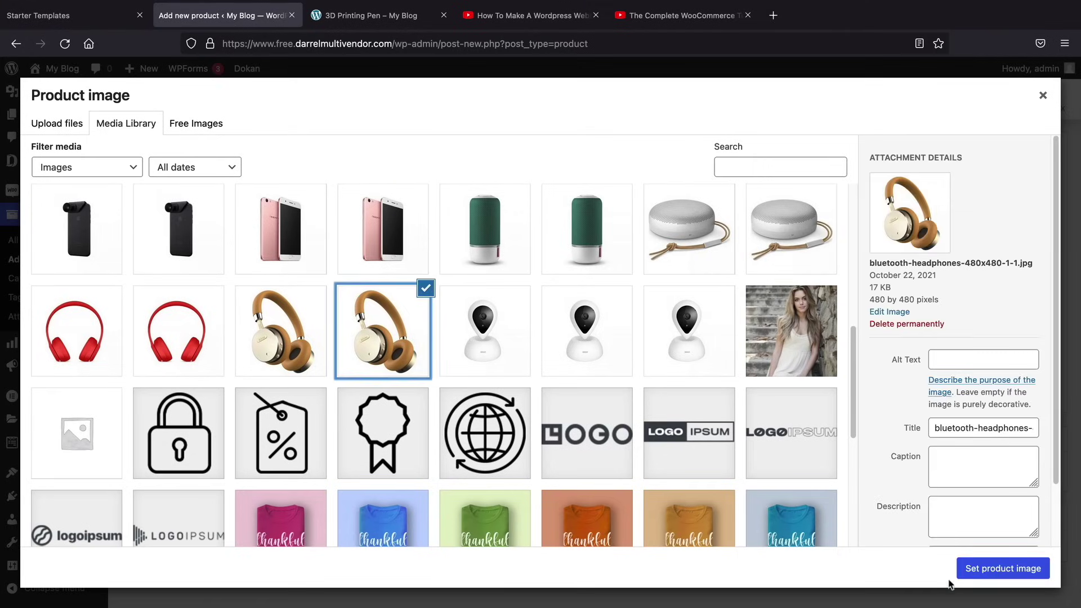
pyautogui.click(1007, 570)
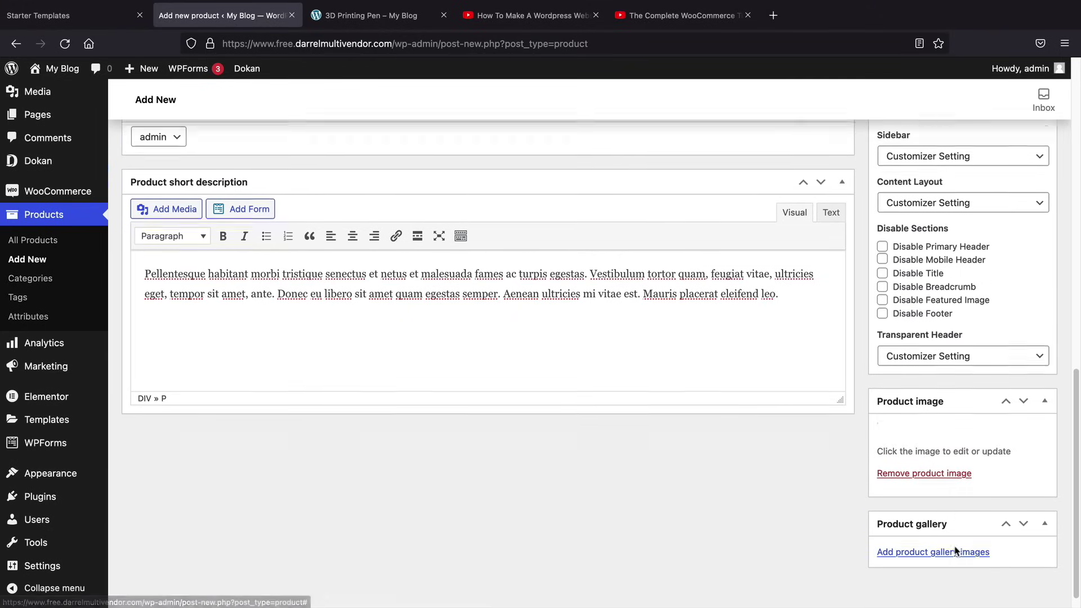
# Add the red headphones photo to the product gallery
pyautogui.scroll(-4, 957, 549)
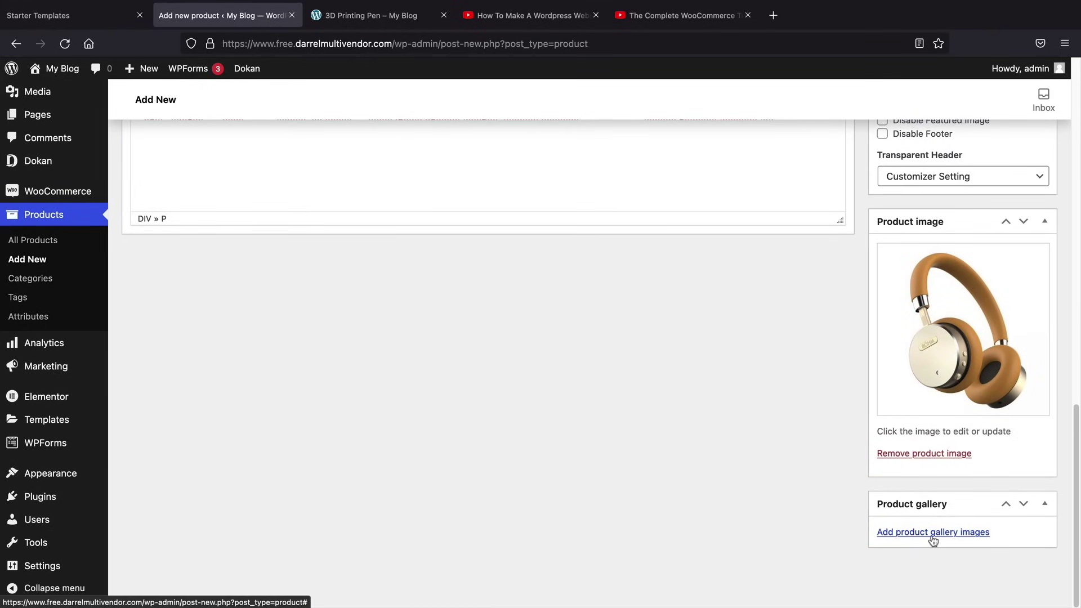
pyautogui.click(933, 532)
pyautogui.click(375, 17)
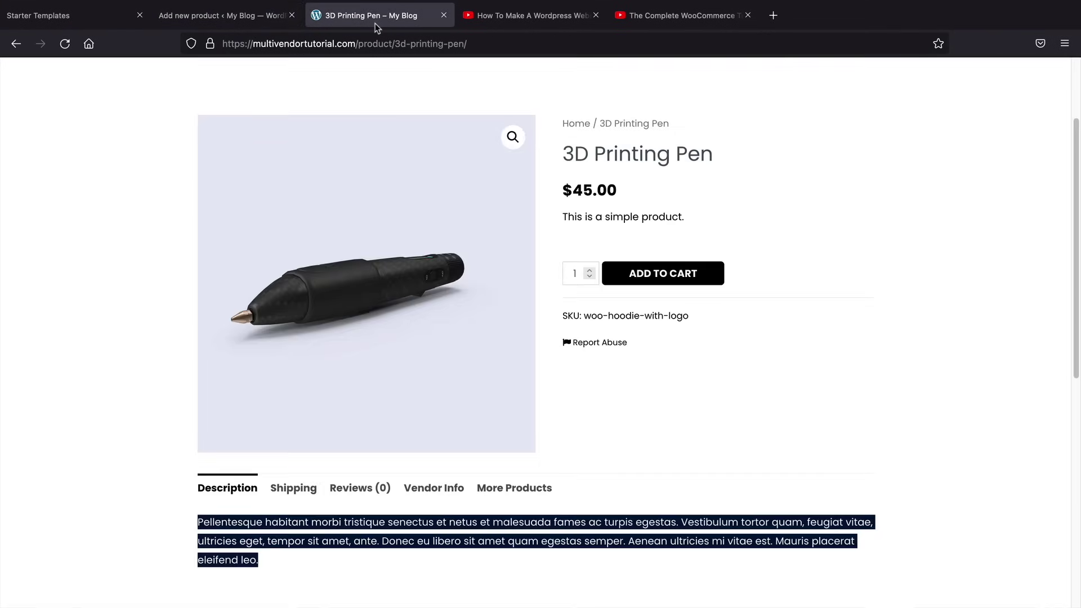
pyautogui.click(191, 22)
pyautogui.scroll(-5, 449, 419)
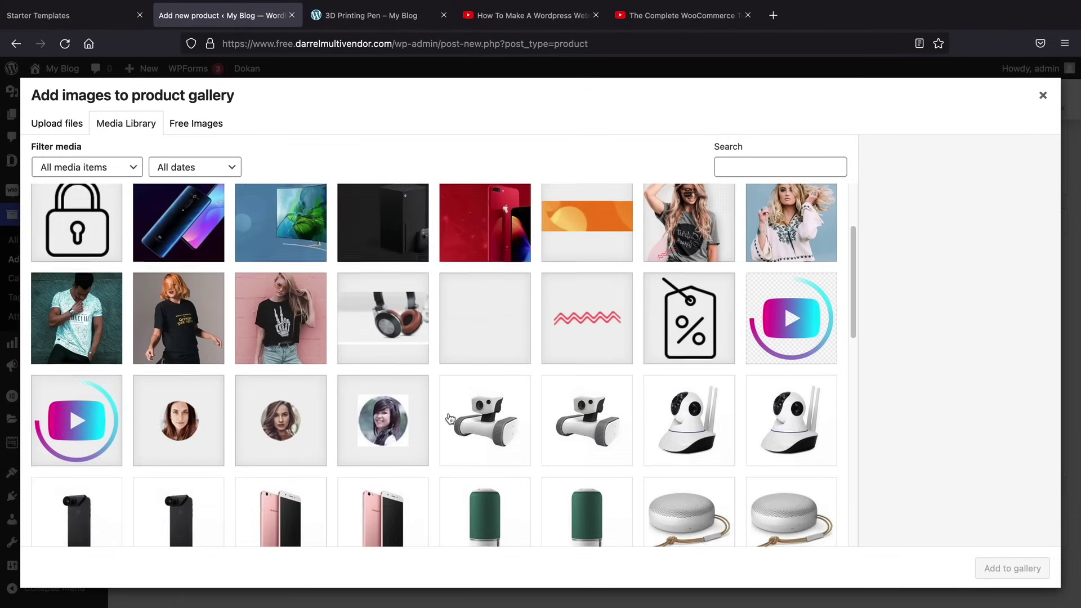
pyautogui.scroll(-1, 449, 419)
pyautogui.click(180, 383)
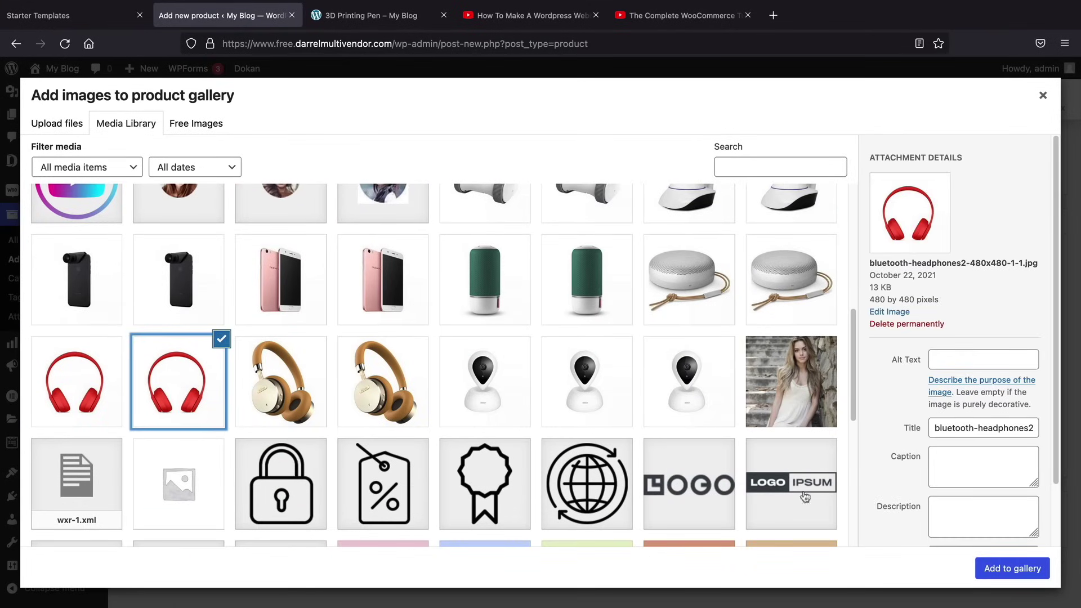
pyautogui.click(1037, 571)
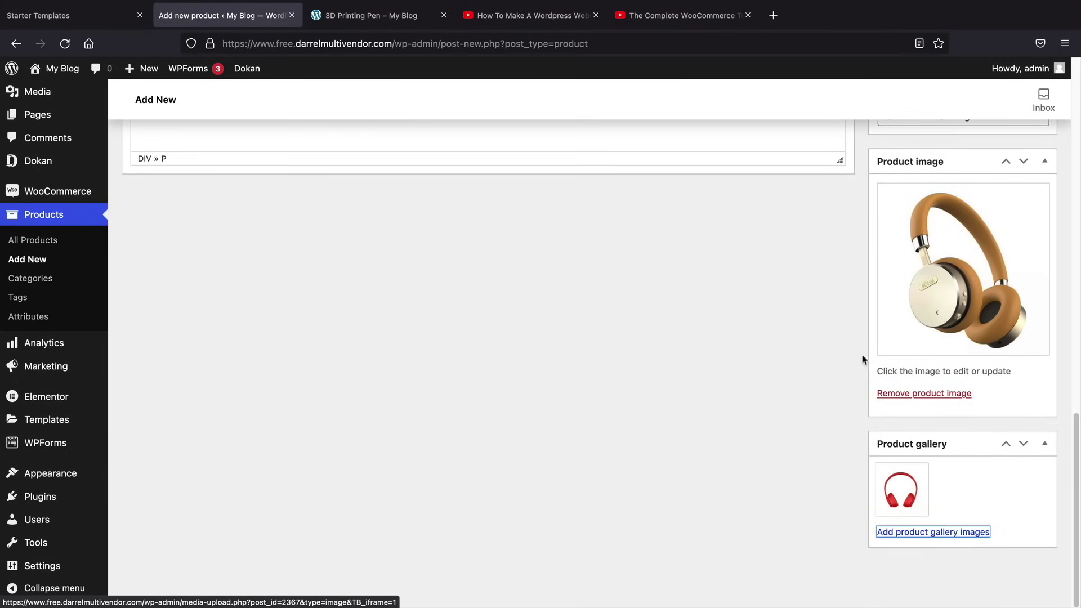
pyautogui.scroll(5, 821, 411)
# Publish Cool Headphones, then view its live product page in a new tab
pyautogui.scroll(9, 818, 421)
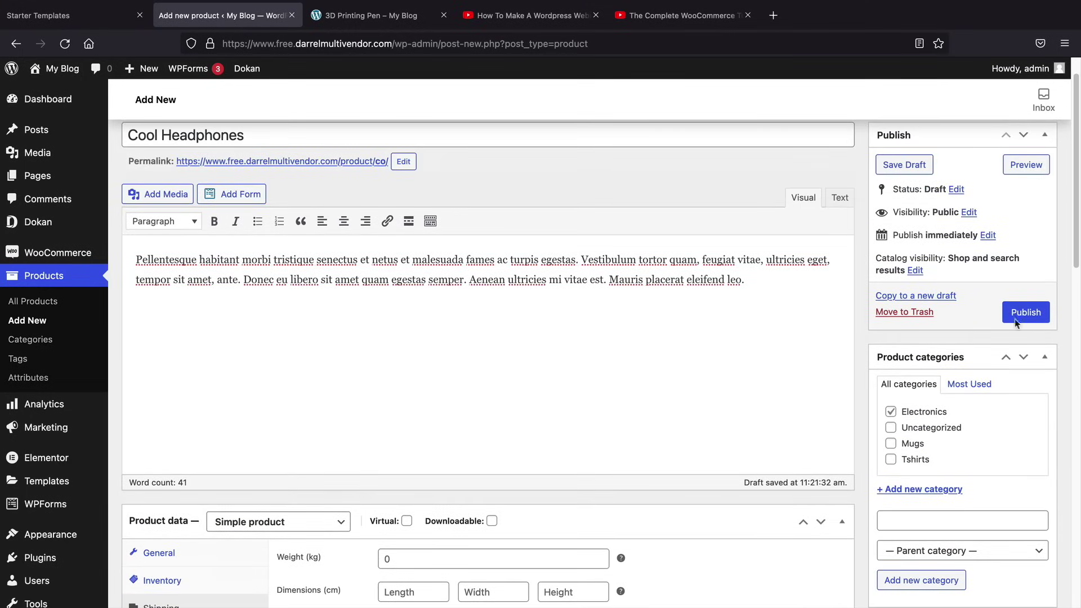
pyautogui.click(1026, 313)
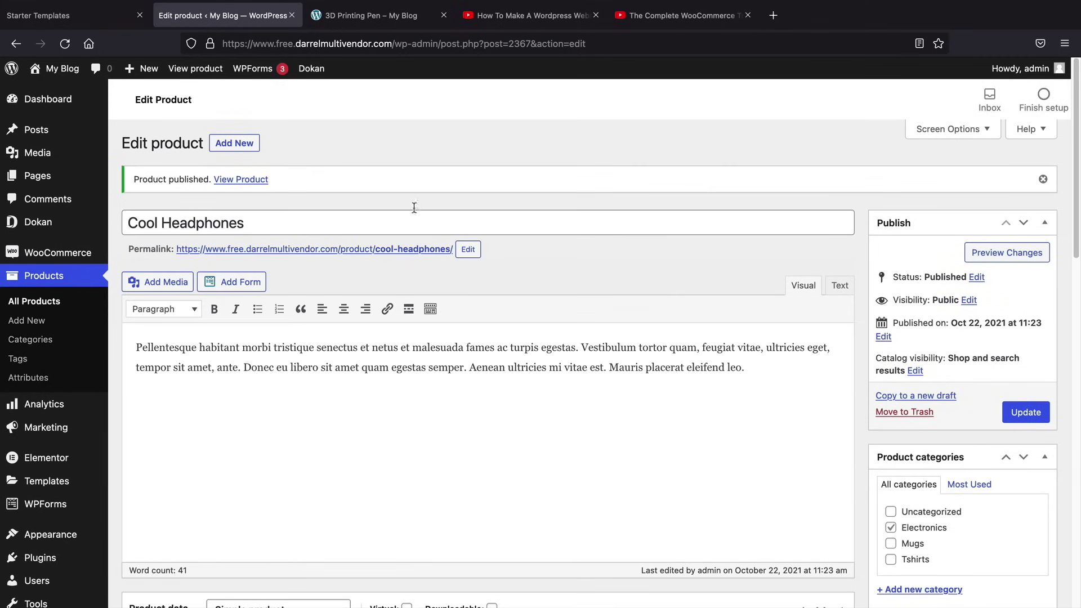
pyautogui.rightClick(241, 180)
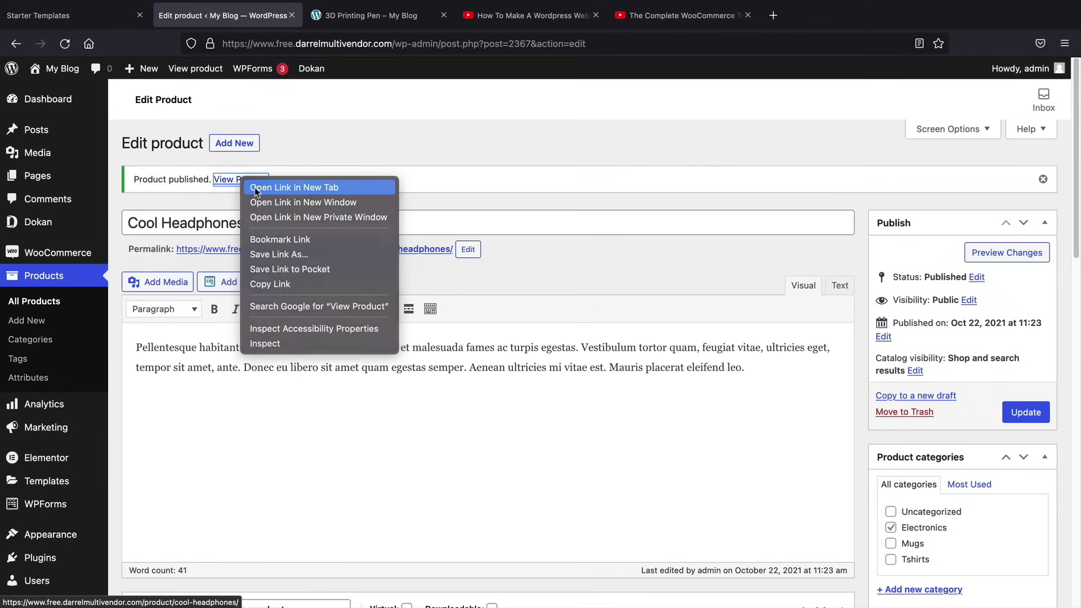
pyautogui.click(254, 187)
pyautogui.click(360, 22)
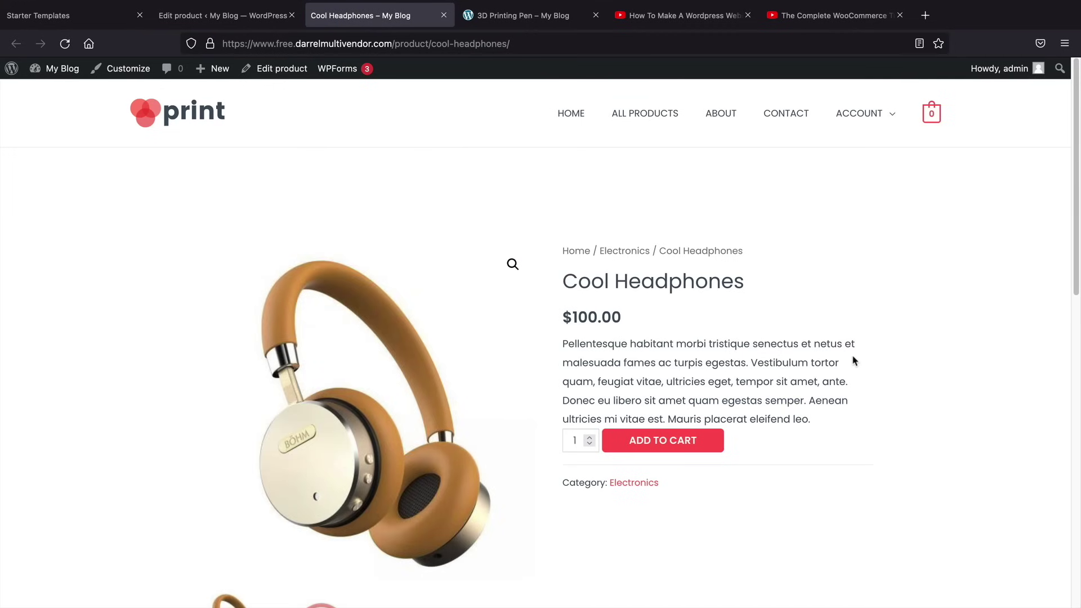
# Cycle the product gallery between the red and tan headphones images, ending on the tan one
pyautogui.scroll(-2, 854, 360)
pyautogui.moveTo(814, 344); pyautogui.dragTo(582, 288)
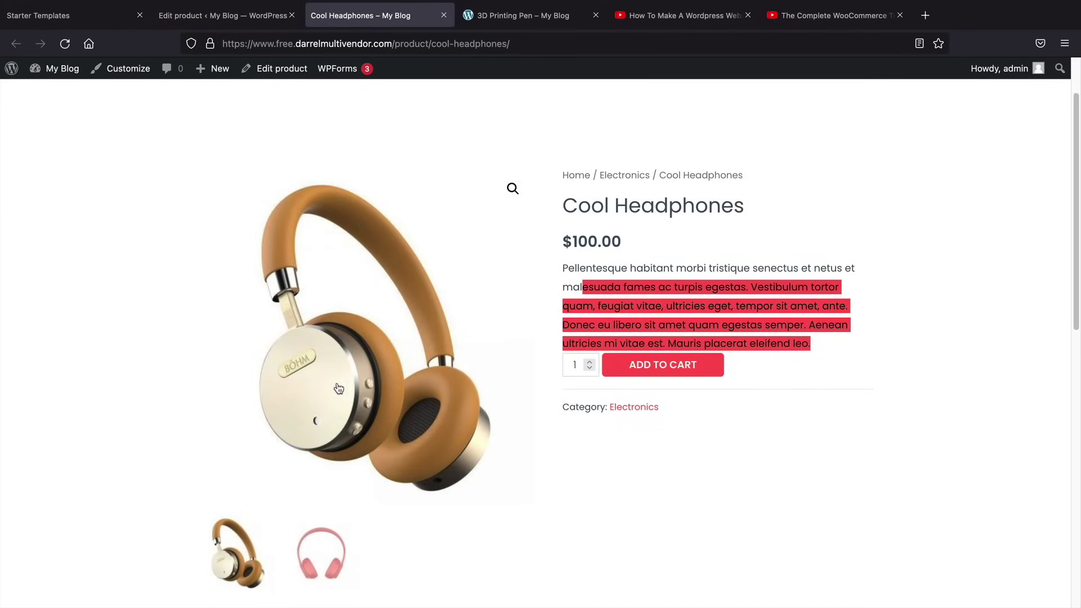
pyautogui.scroll(-3, 338, 388)
pyautogui.click(324, 377)
pyautogui.scroll(1, 325, 377)
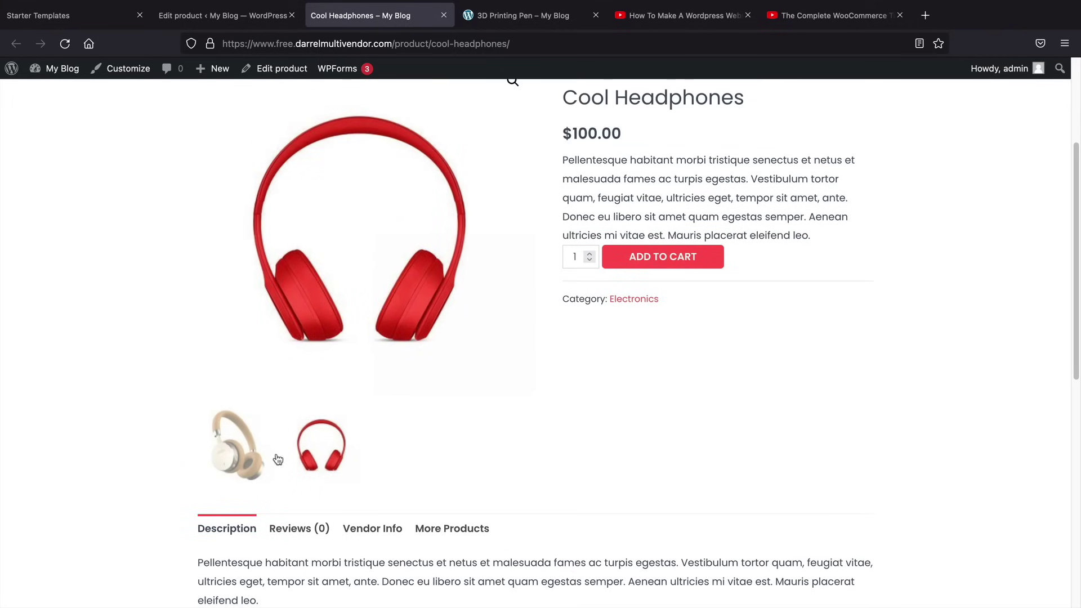
pyautogui.click(235, 472)
pyautogui.click(301, 464)
pyautogui.click(231, 461)
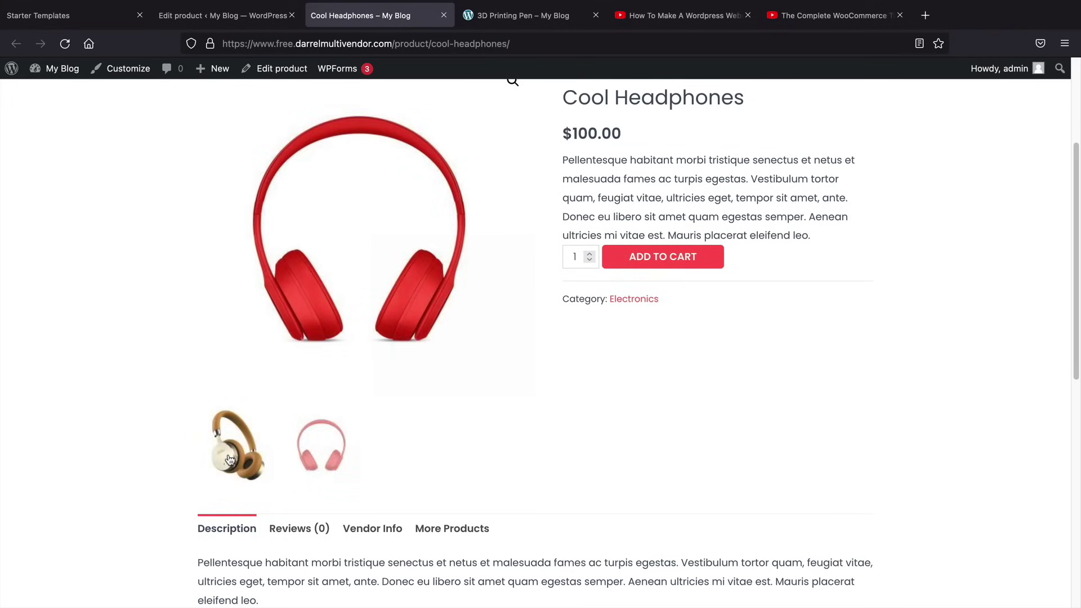
pyautogui.scroll(2, 412, 481)
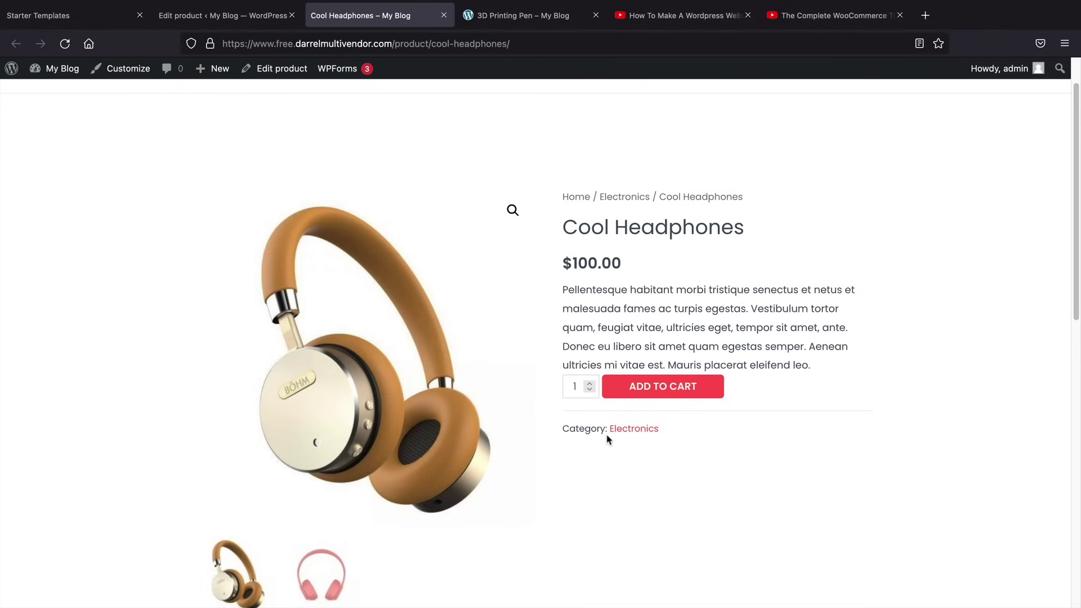
# Check that the Electronics category lists Cool Headphones, then return to the product editor
pyautogui.click(634, 430)
pyautogui.scroll(-3, 492, 403)
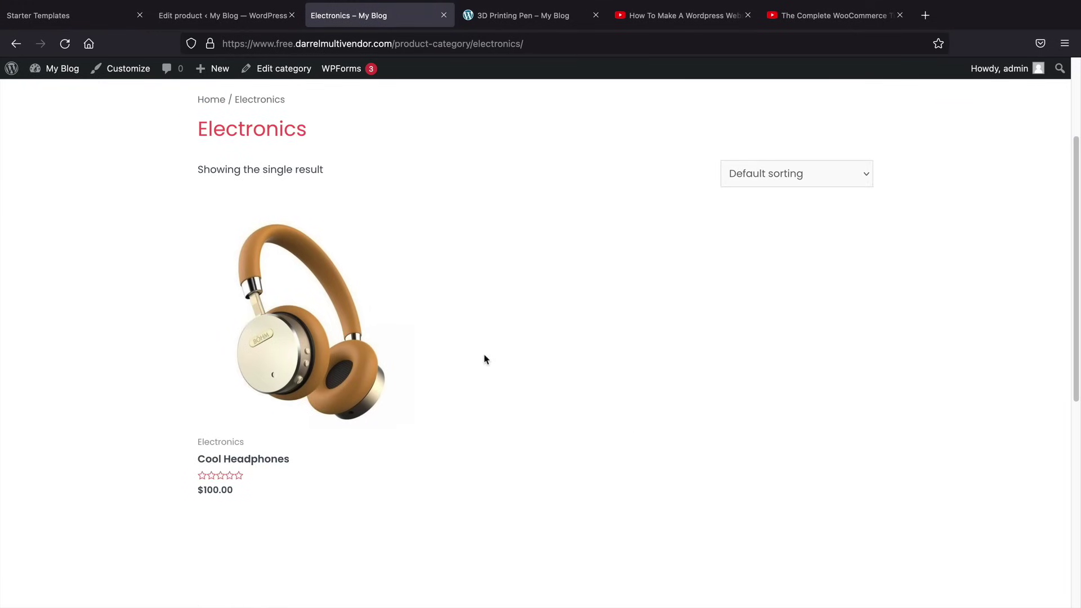
pyautogui.click(16, 43)
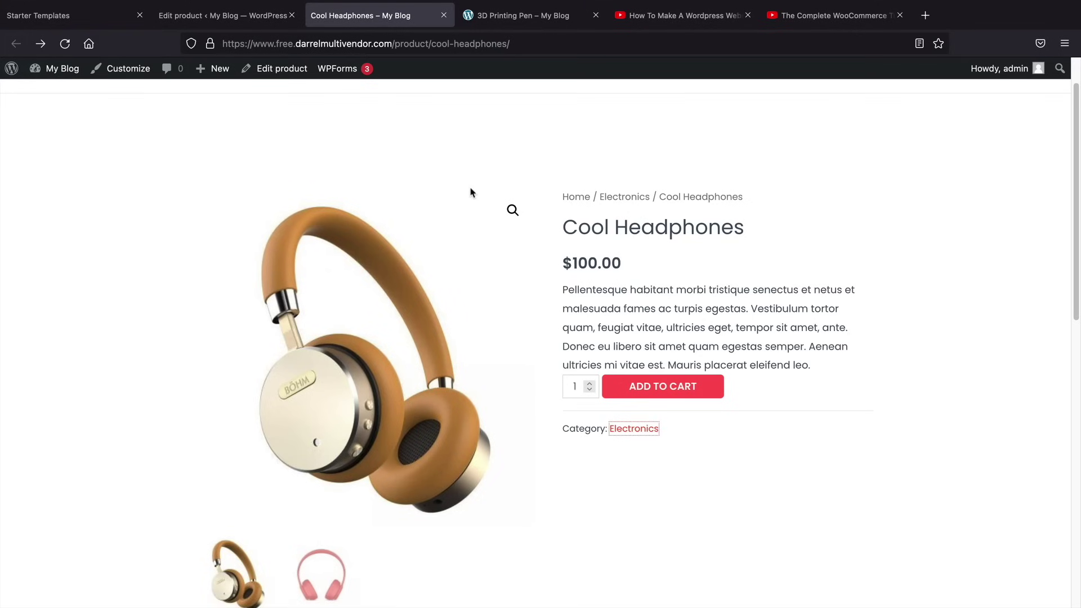
pyautogui.click(218, 15)
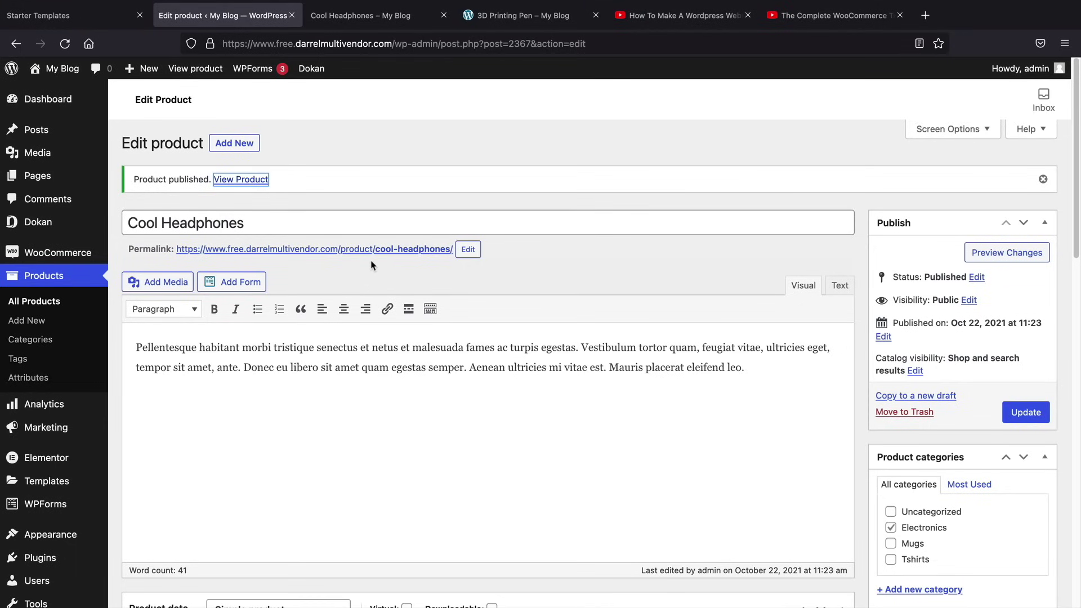
# Change the Cool Headphones vendor from admin to Becca and update the product
pyautogui.scroll(-9, 370, 260)
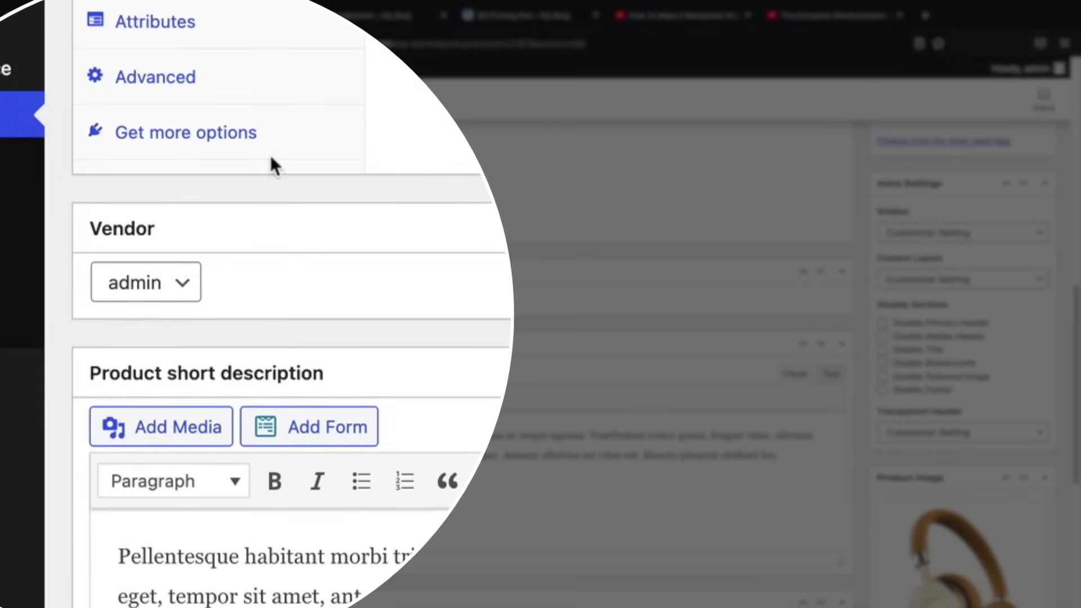
pyautogui.click(147, 293)
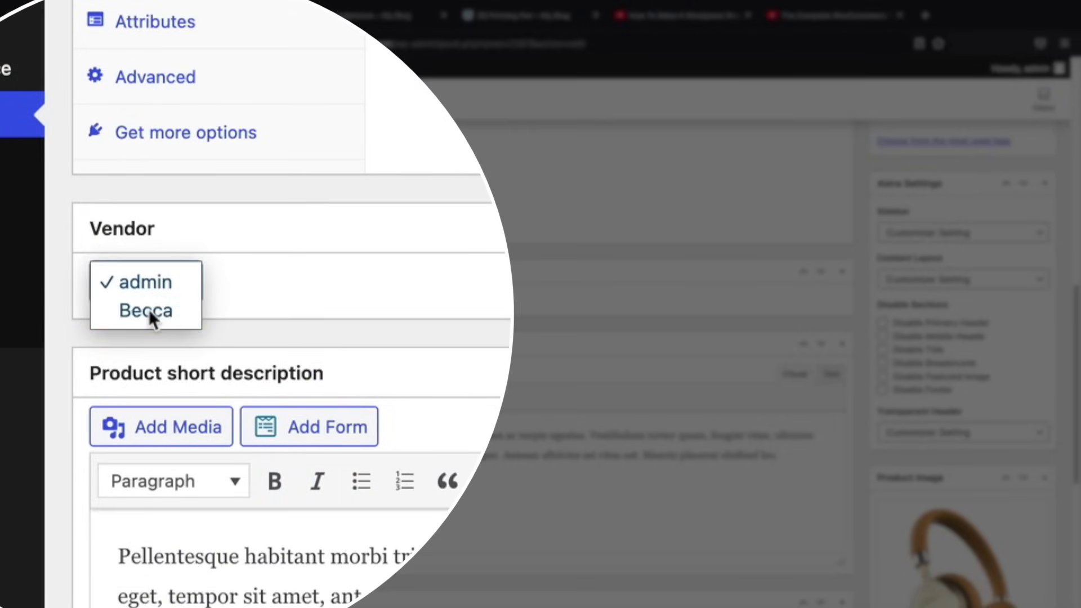
pyautogui.click(147, 312)
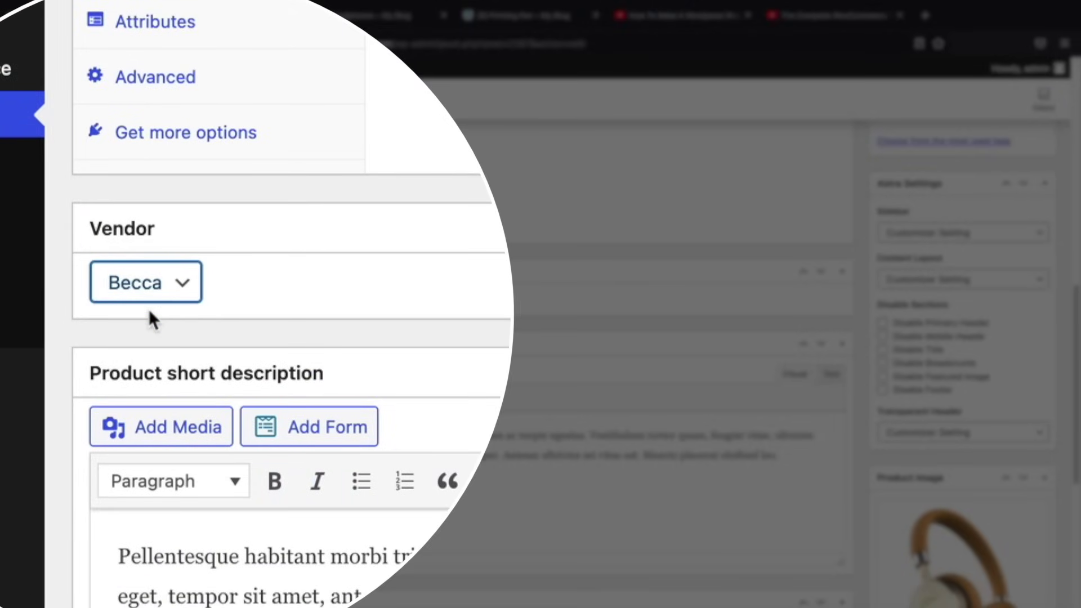
pyautogui.scroll(1, 153, 310)
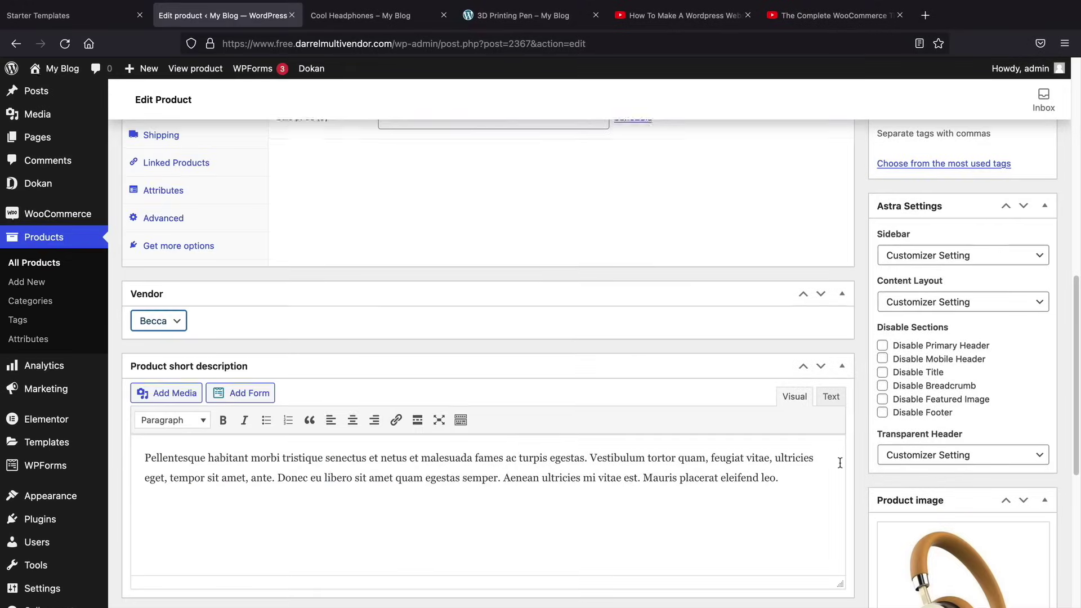
pyautogui.scroll(10, 947, 387)
pyautogui.click(1026, 413)
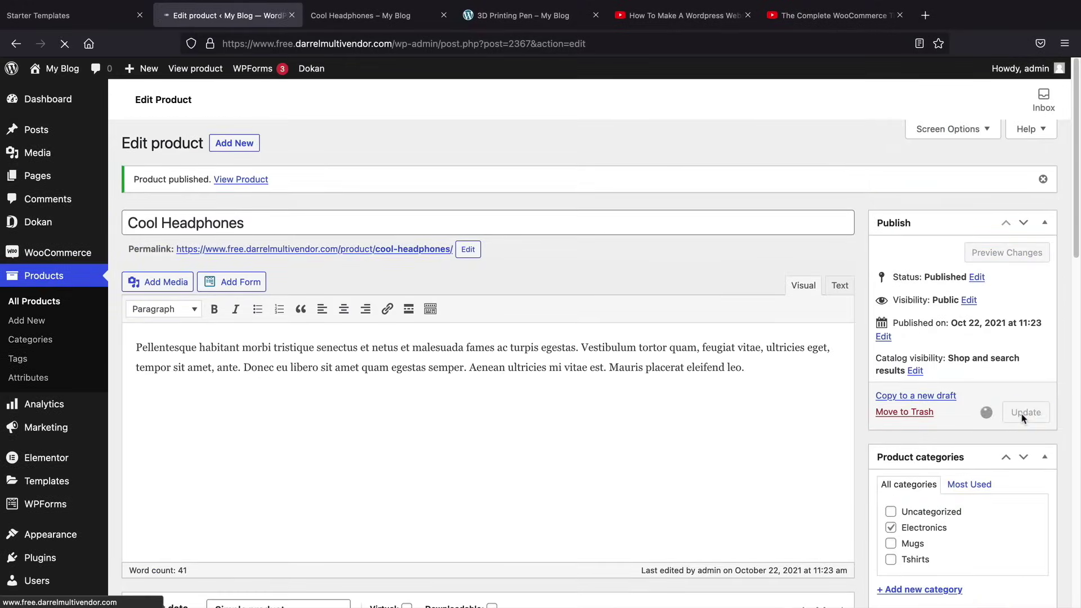
pyautogui.hotkey('ctrl', 'Tab')
# Confirm Becca in the product's Vendor Info tab and follow the link to her store
pyautogui.scroll(-6, 666, 271)
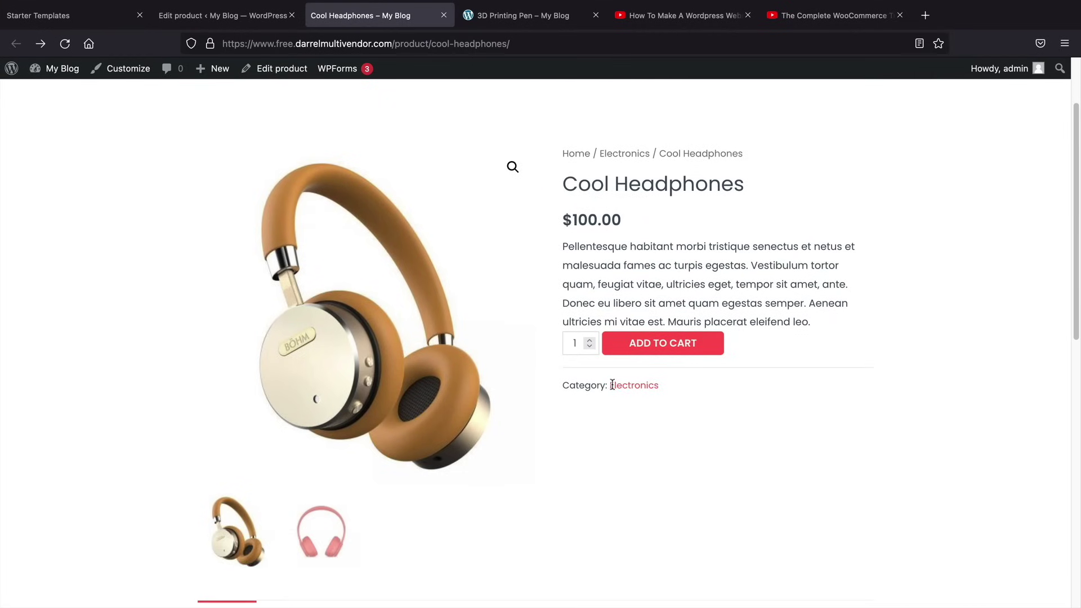
pyautogui.click(375, 359)
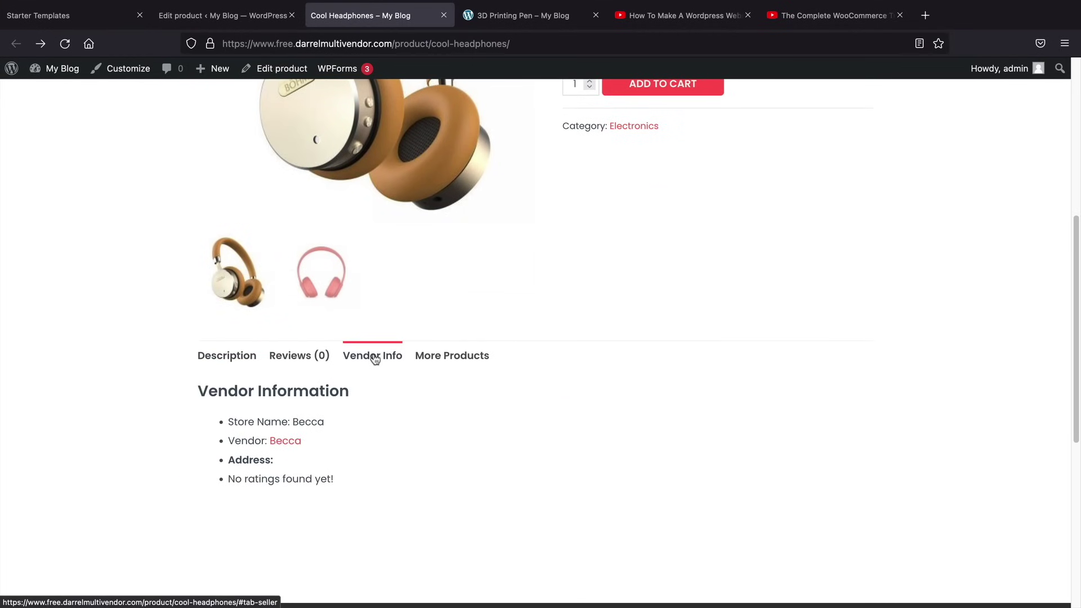
pyautogui.scroll(-2, 374, 359)
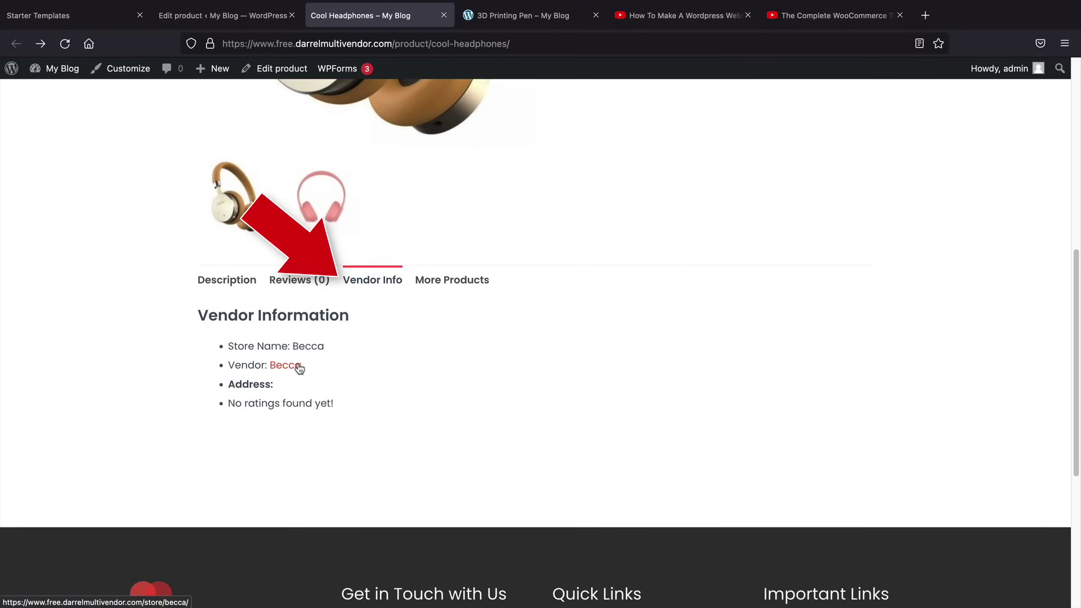
pyautogui.click(285, 366)
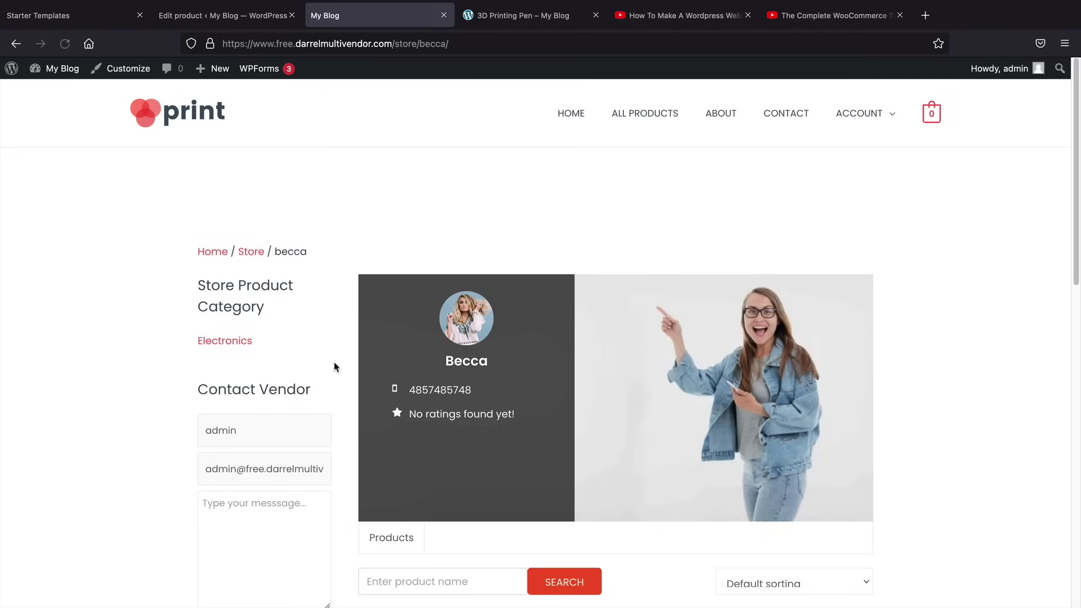
# Browse Becca's store page to find Cool Headphones listed under Electronics
pyautogui.scroll(-3, 974, 372)
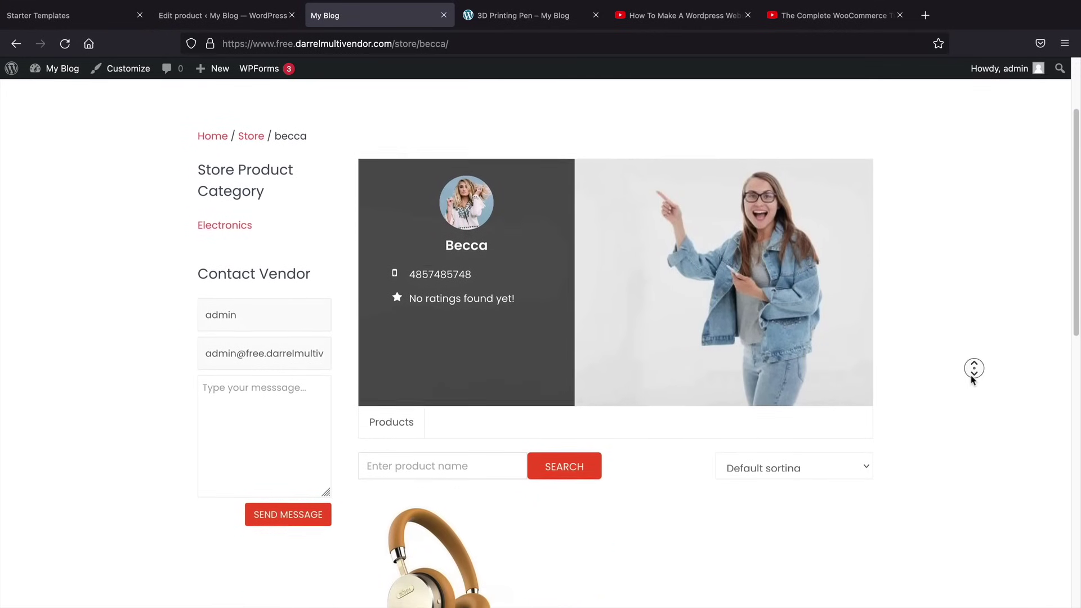
pyautogui.middleClick(973, 380)
pyautogui.click(241, 275)
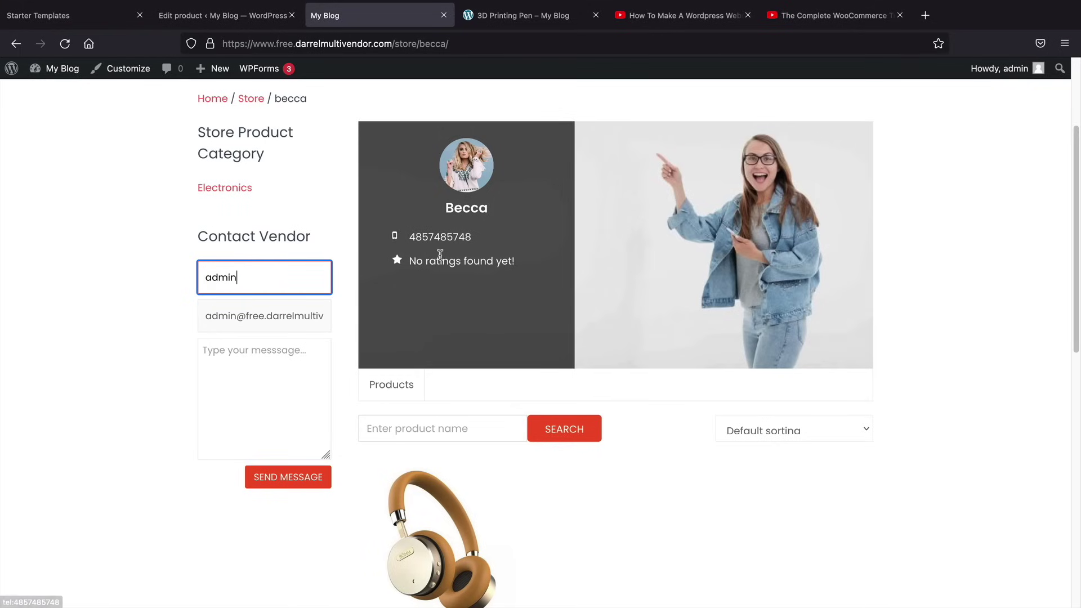
pyautogui.scroll(-3, 440, 256)
pyautogui.scroll(-3, 440, 260)
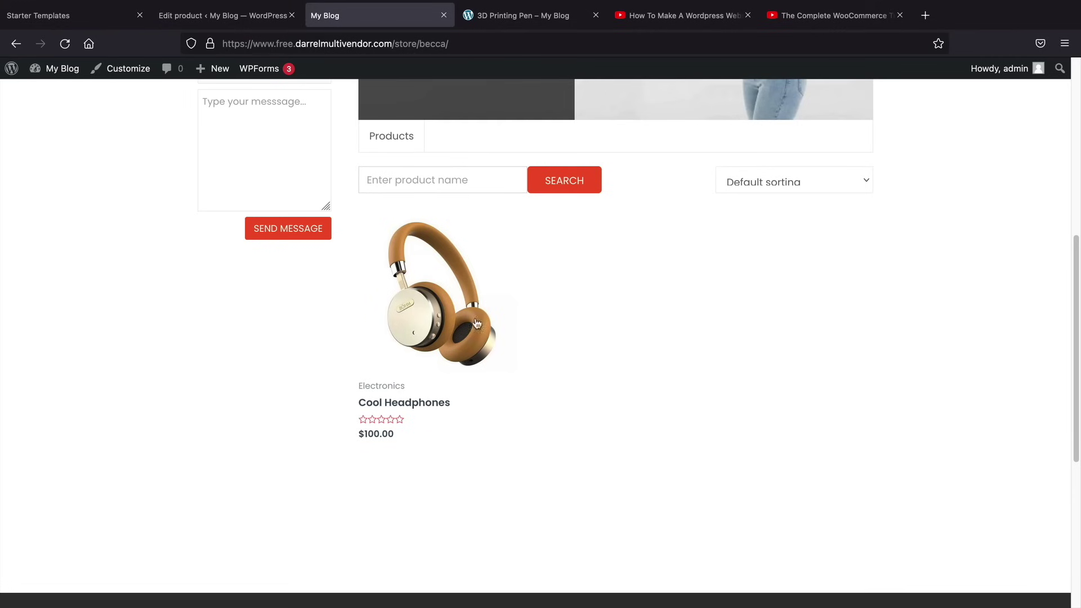
pyautogui.scroll(7, 531, 398)
pyautogui.scroll(2, 597, 421)
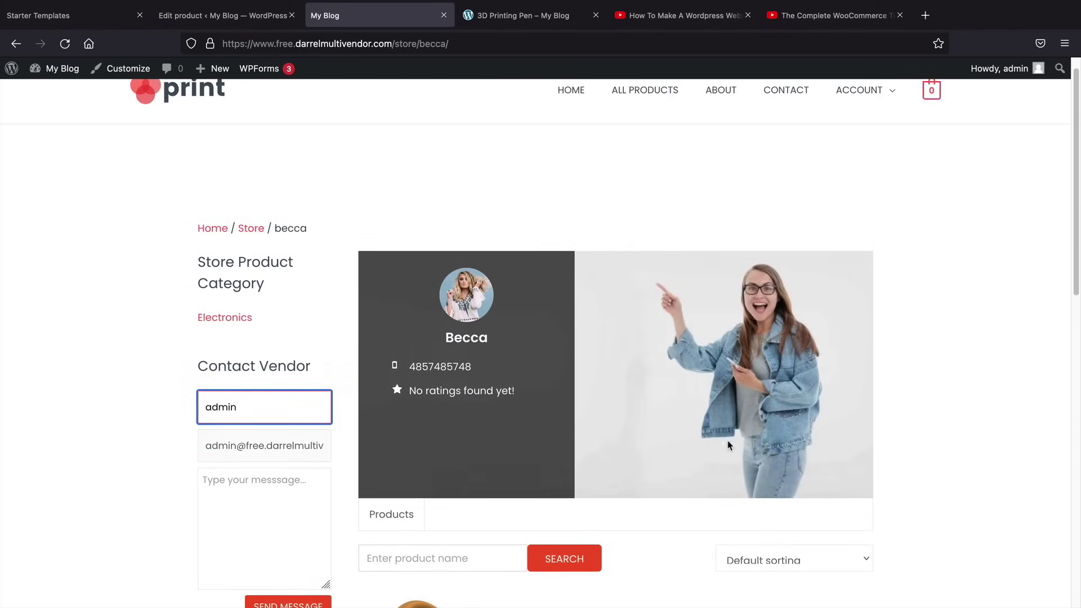
pyautogui.scroll(-1, 905, 469)
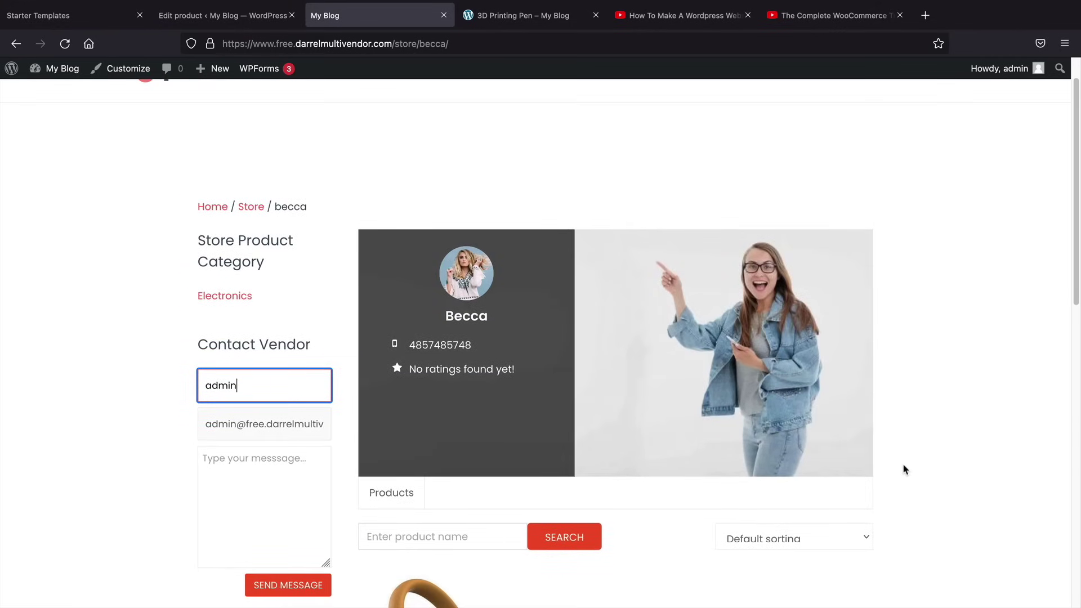
pyautogui.scroll(-2, 758, 276)
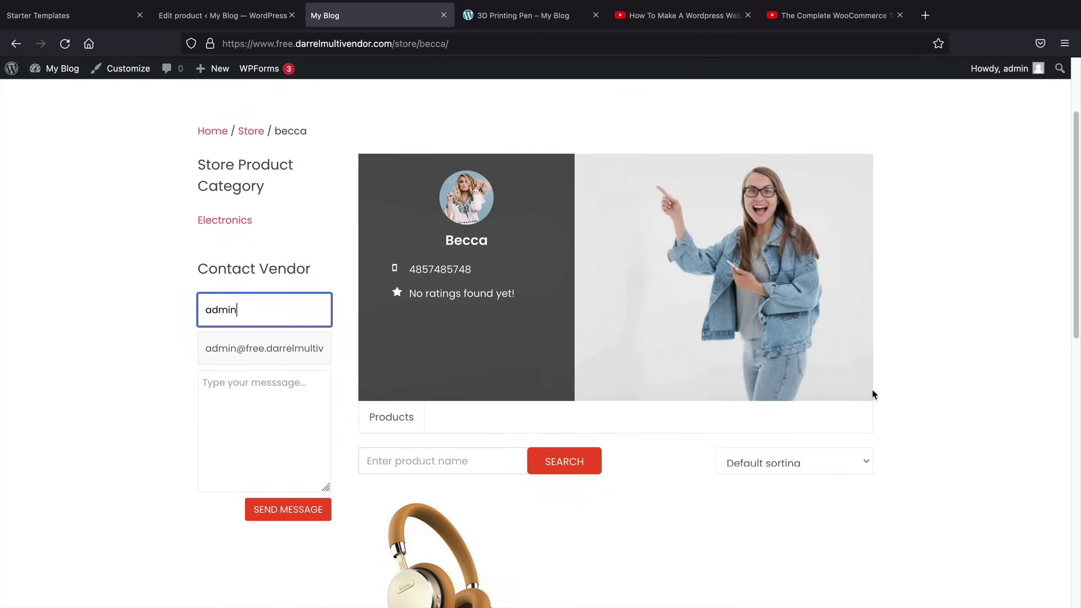
pyautogui.click(919, 352)
pyautogui.scroll(-1, 919, 351)
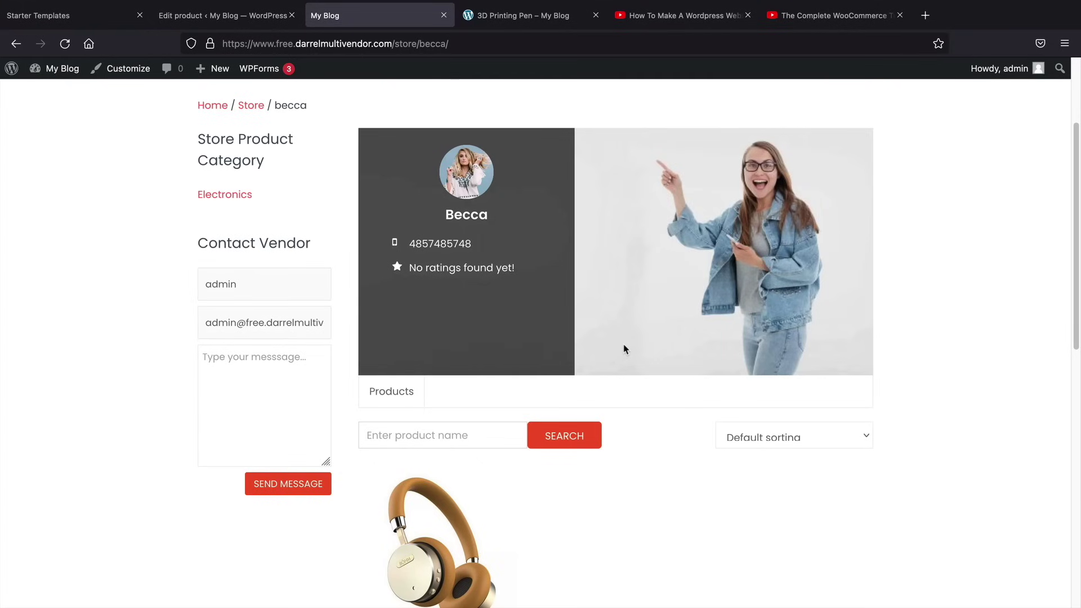
pyautogui.scroll(3, 623, 343)
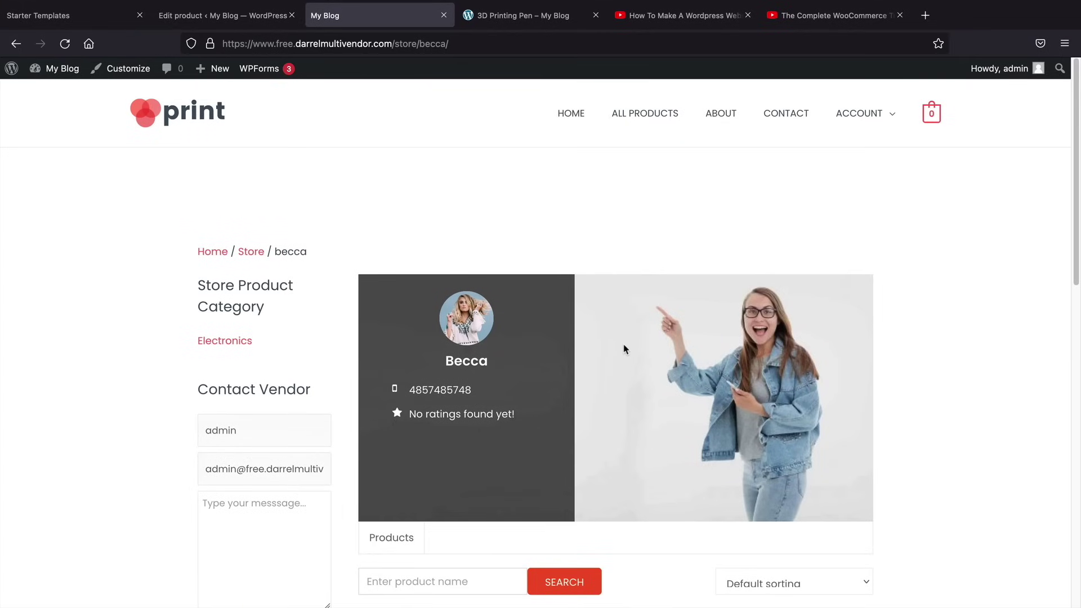
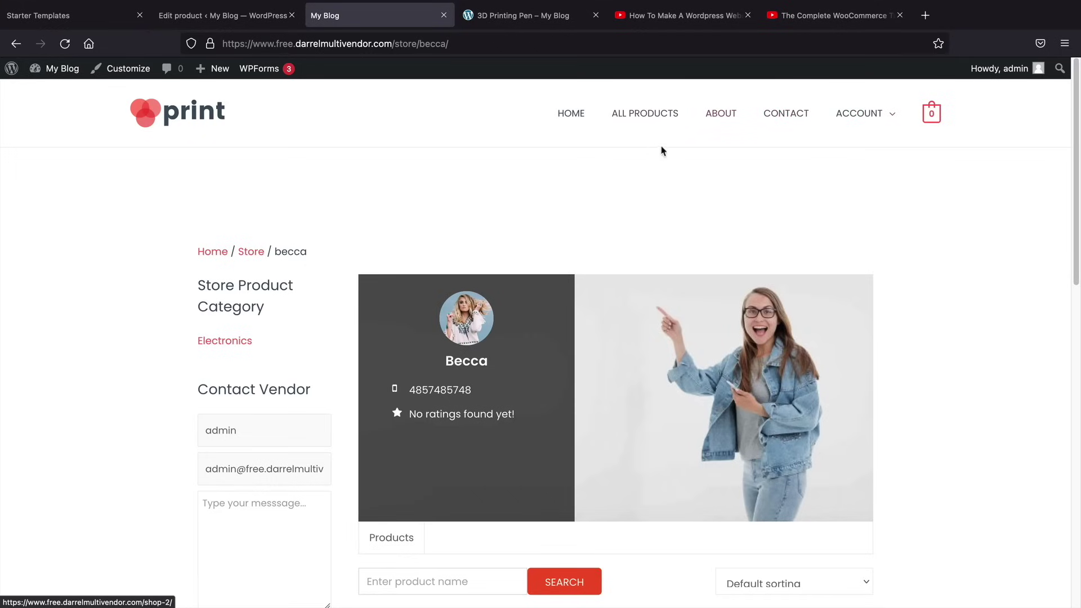
# Look through the reference site's store list page, then return to your own vendor store page
pyautogui.click(515, 16)
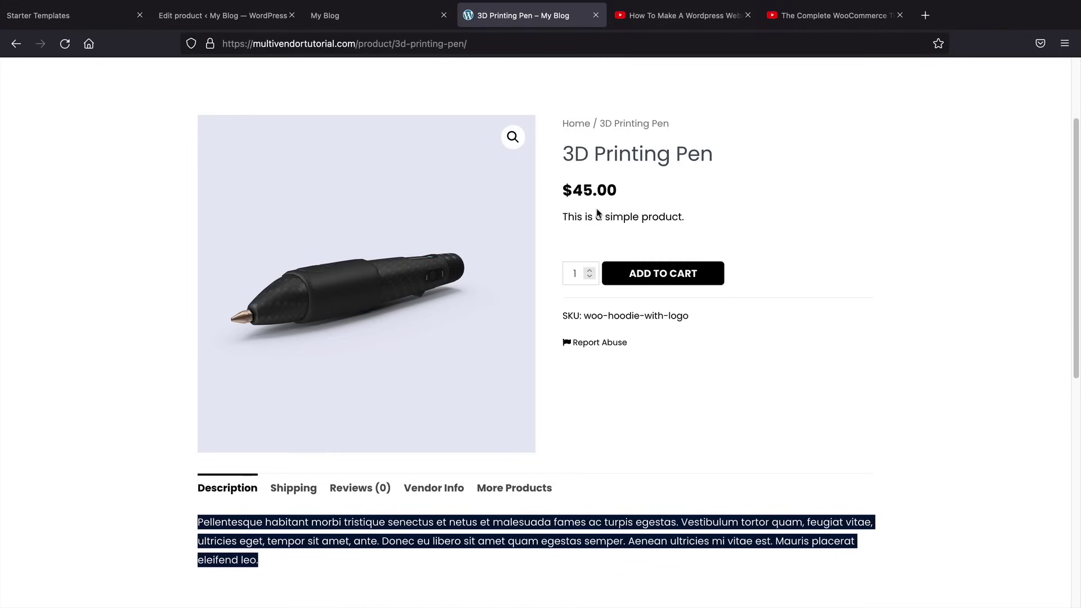
pyautogui.scroll(3, 600, 219)
pyautogui.click(792, 105)
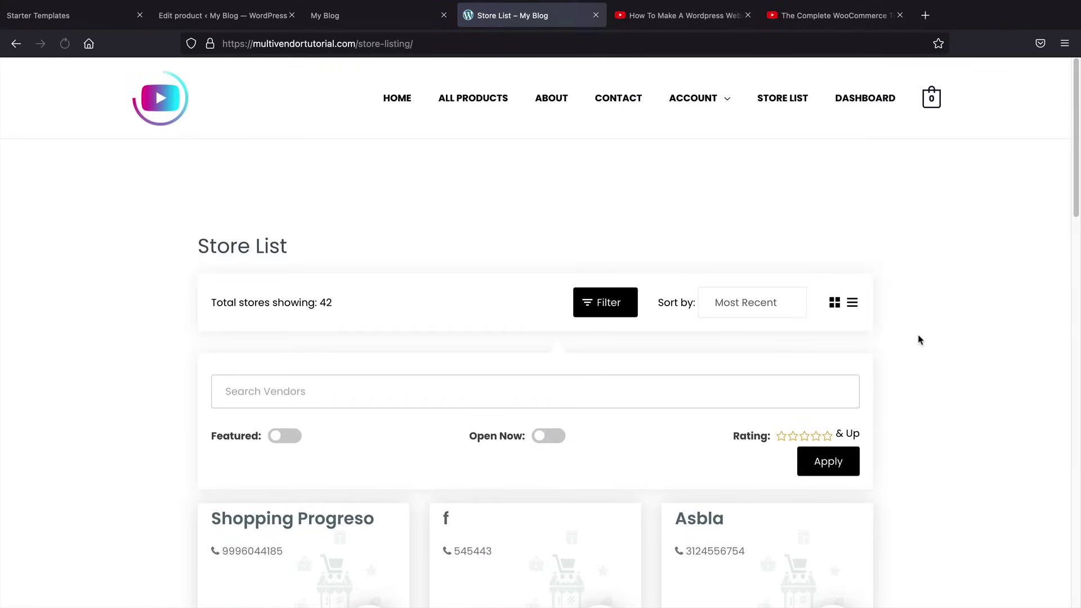
pyautogui.scroll(-3, 920, 338)
pyautogui.scroll(-3, 919, 338)
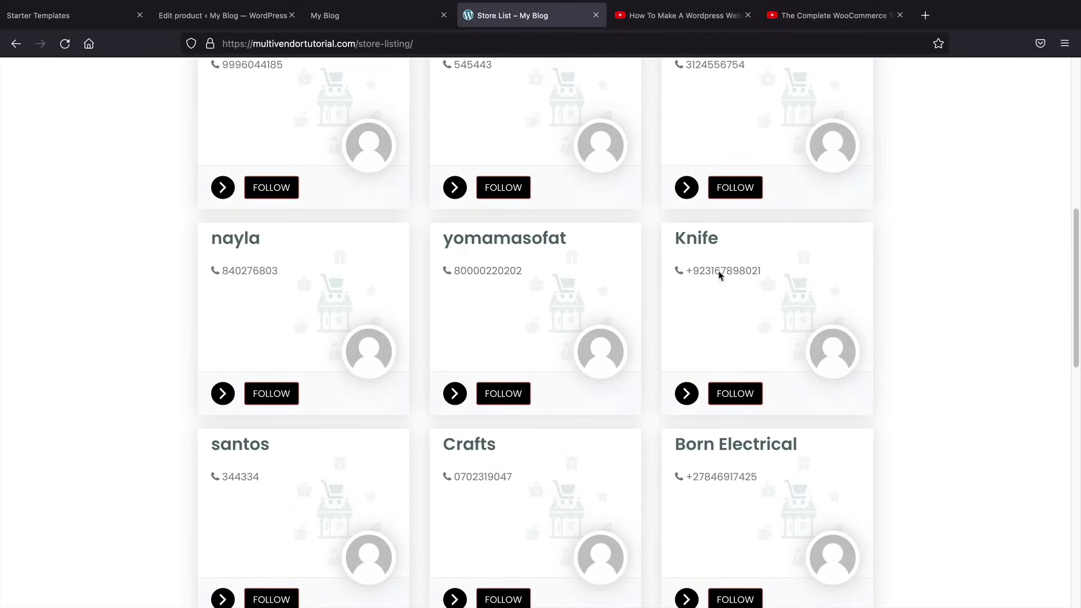
pyautogui.scroll(-3, 369, 259)
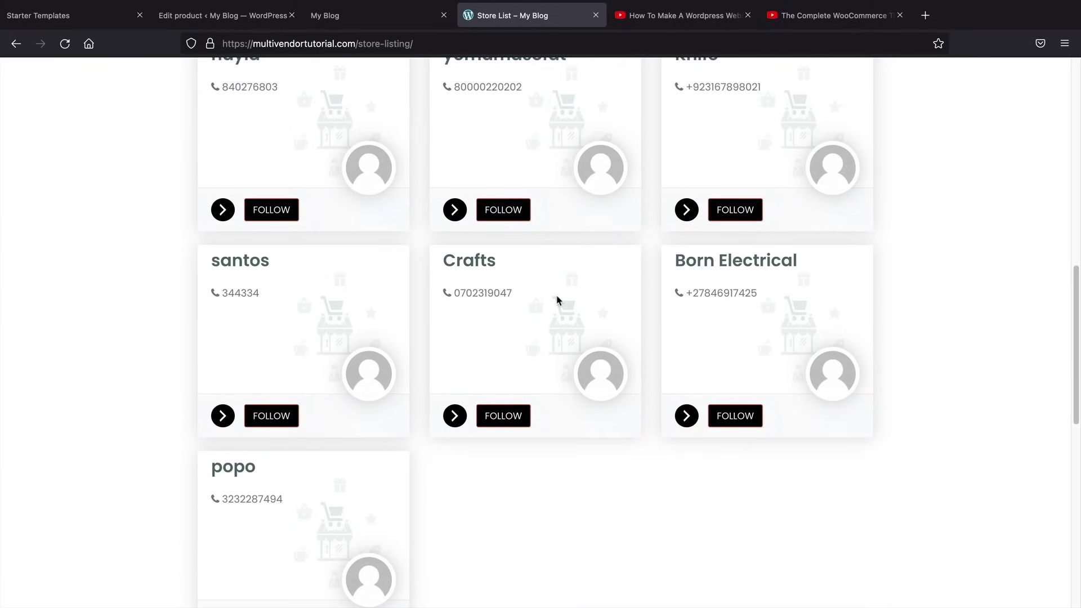
pyautogui.scroll(-2, 558, 300)
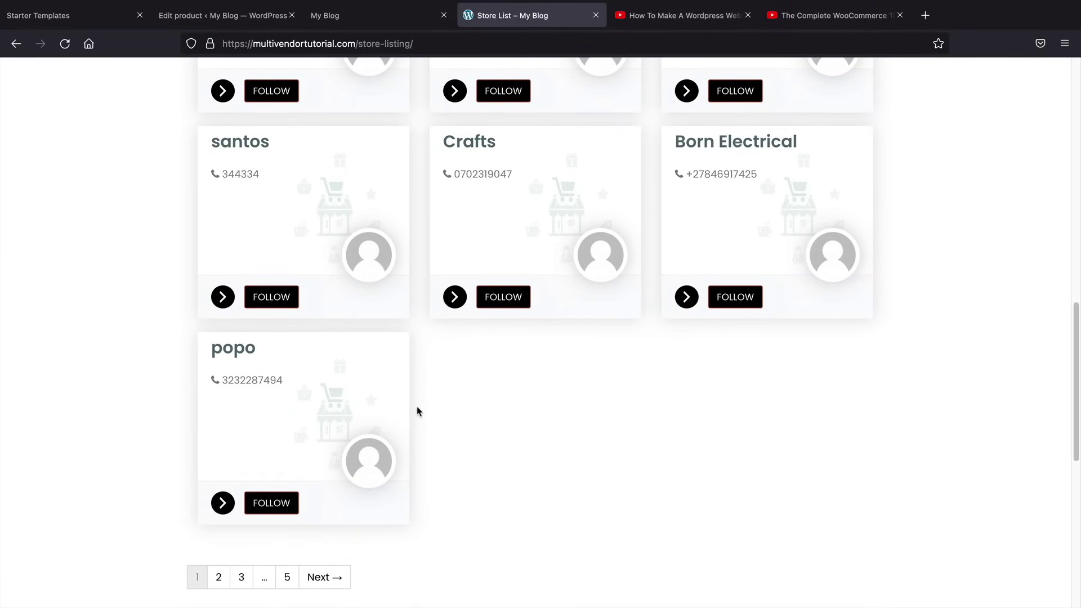
pyautogui.scroll(12, 419, 411)
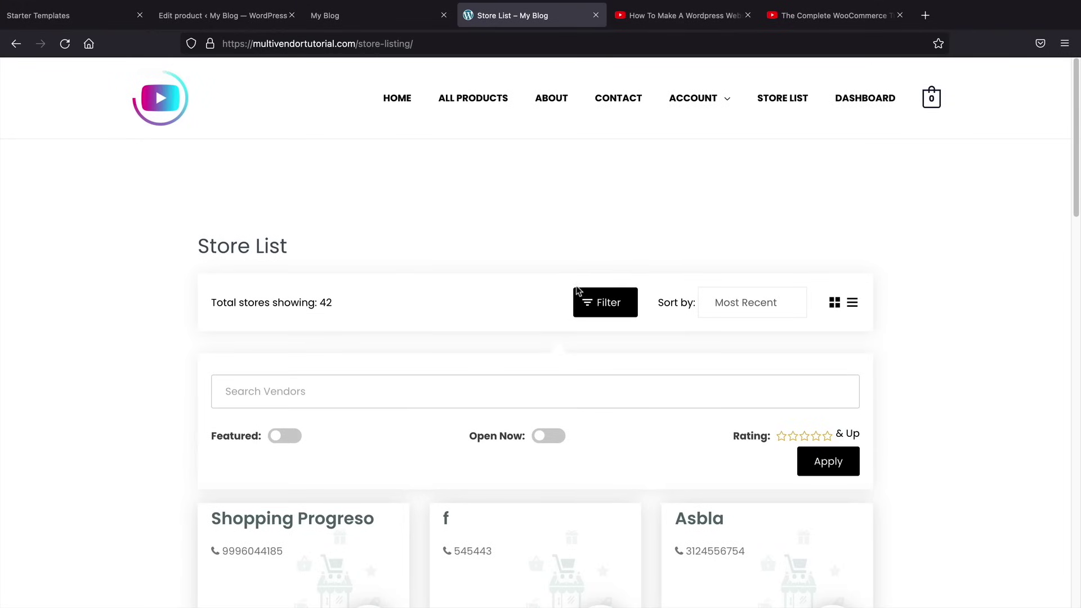
pyautogui.scroll(-1, 619, 307)
pyautogui.scroll(1, 409, 383)
pyautogui.click(327, 23)
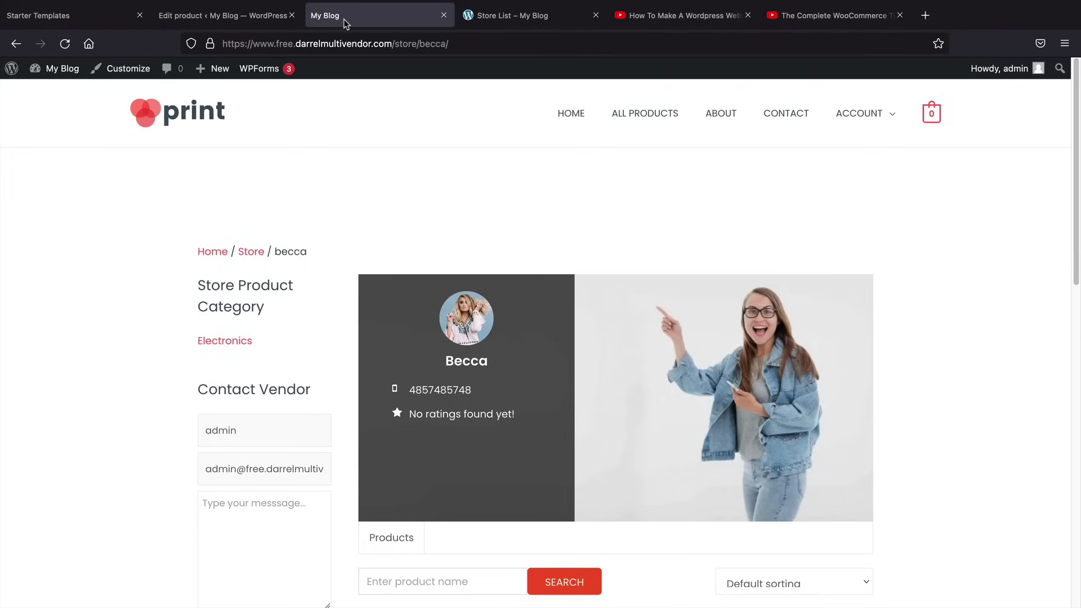
# From the dashboard, load Main Menu in the Appearance > Menus editor
pyautogui.moveTo(62, 68)
pyautogui.click(71, 97)
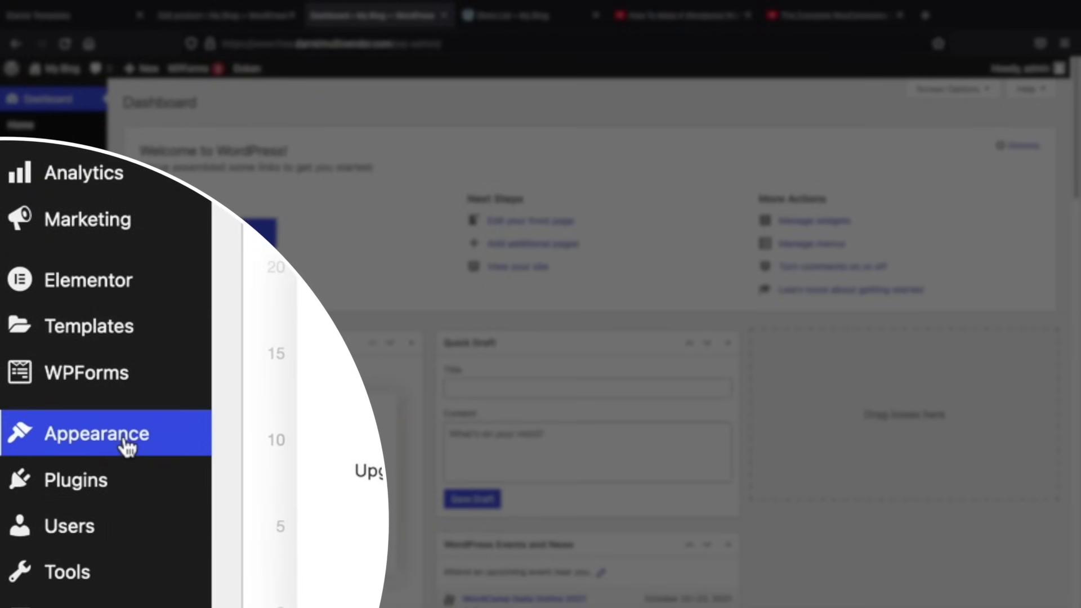
pyautogui.moveTo(157, 440)
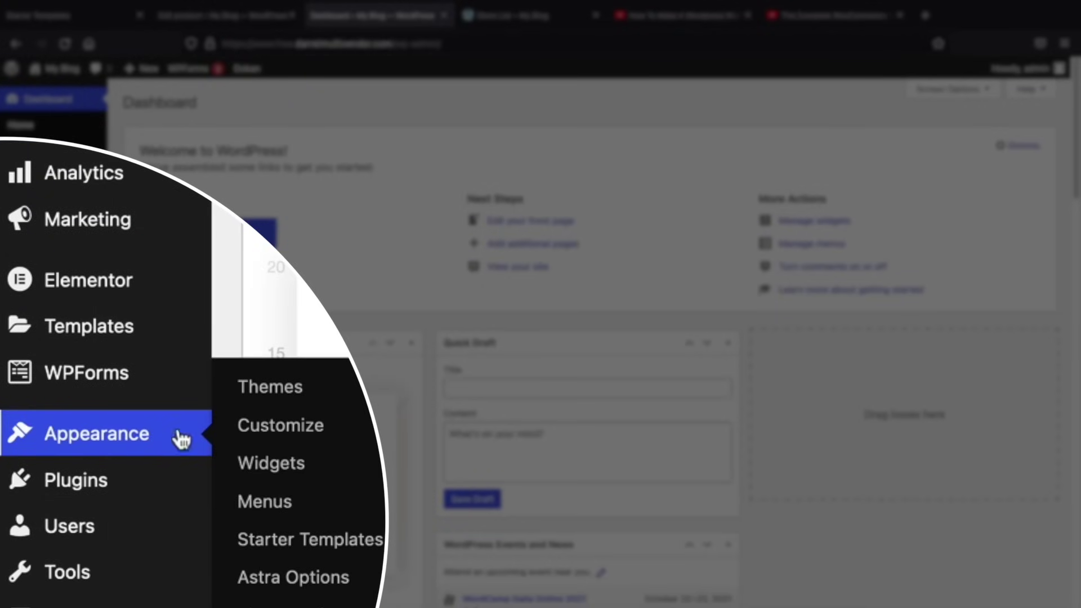
pyautogui.click(278, 509)
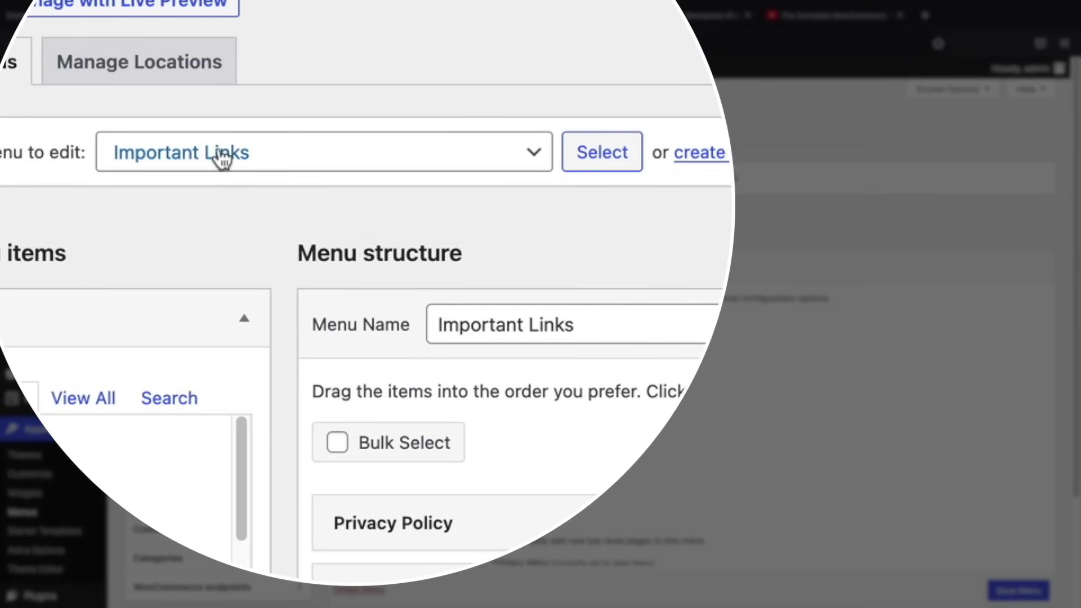
pyautogui.click(204, 160)
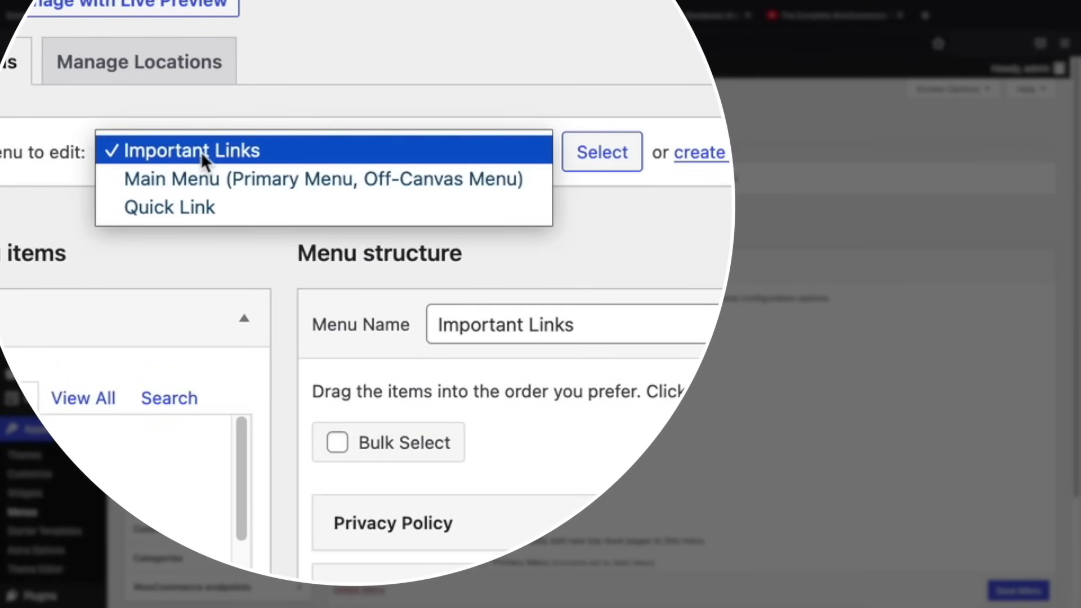
pyautogui.click(166, 179)
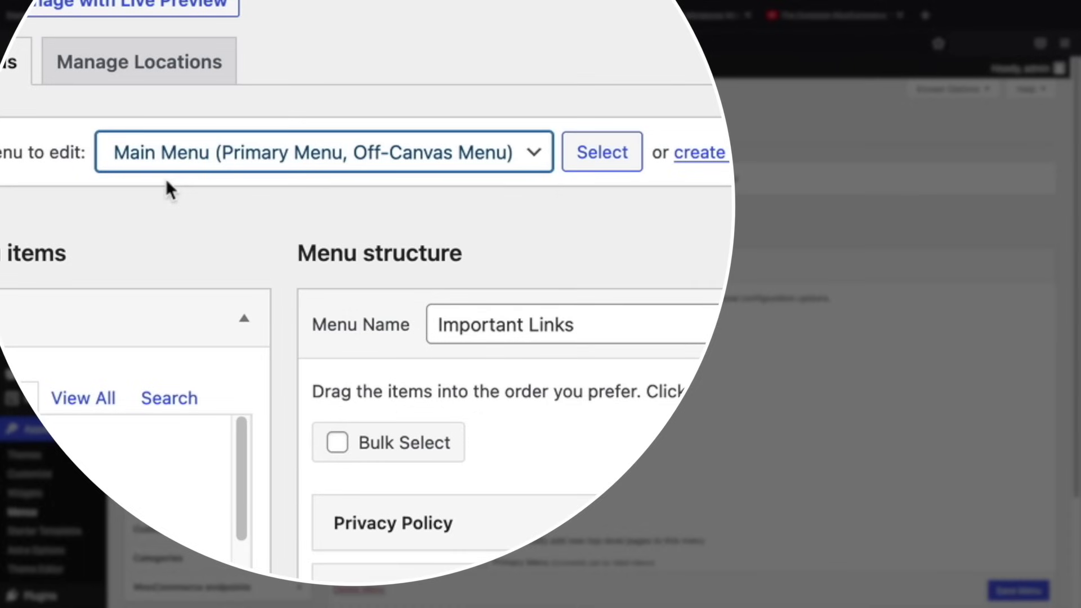
pyautogui.click(587, 167)
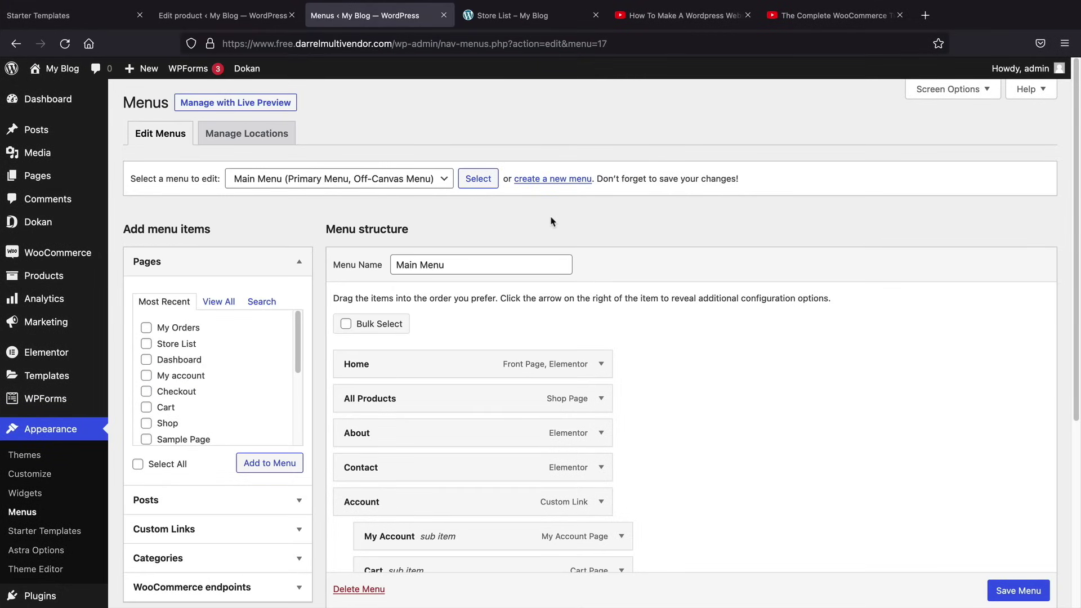
pyautogui.scroll(-3, 550, 222)
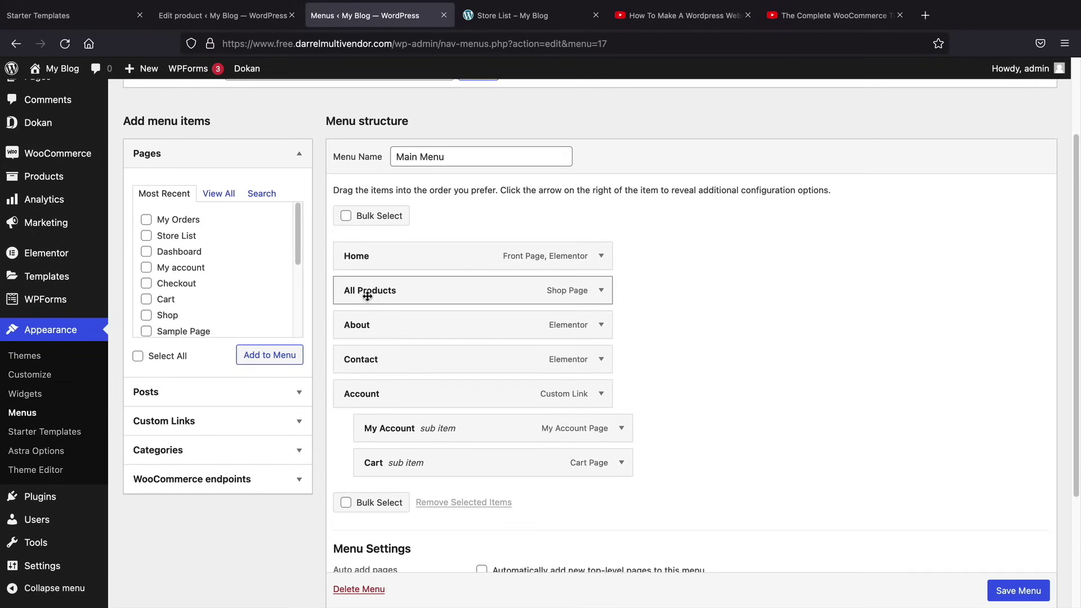
# Add the My account and Store List pages to the Main Menu
pyautogui.click(219, 194)
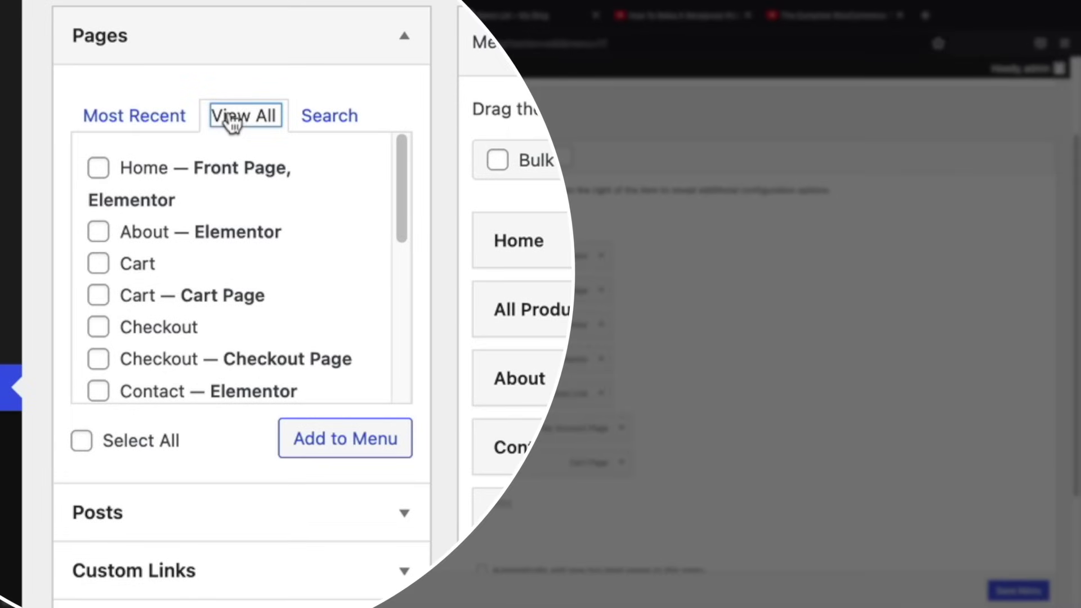
pyautogui.scroll(-5, 215, 228)
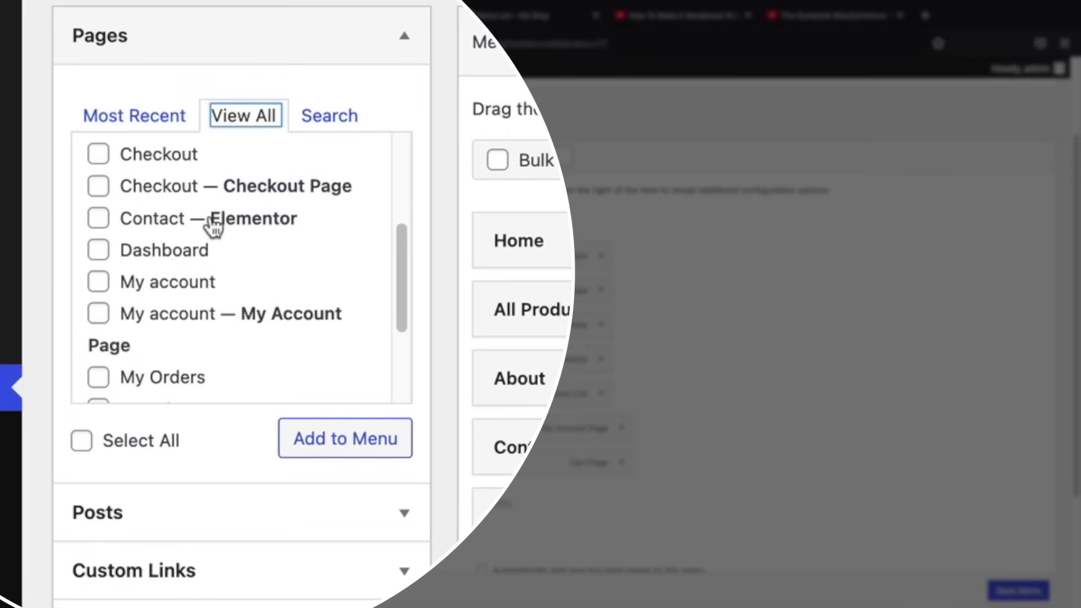
pyautogui.click(97, 273)
pyautogui.scroll(-3, 144, 289)
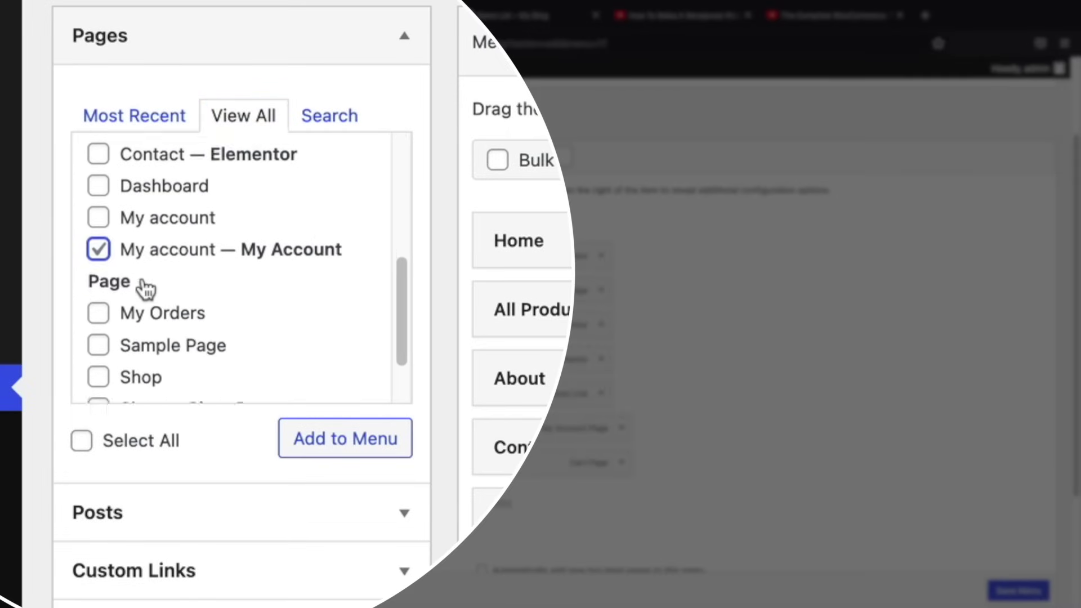
pyautogui.click(91, 376)
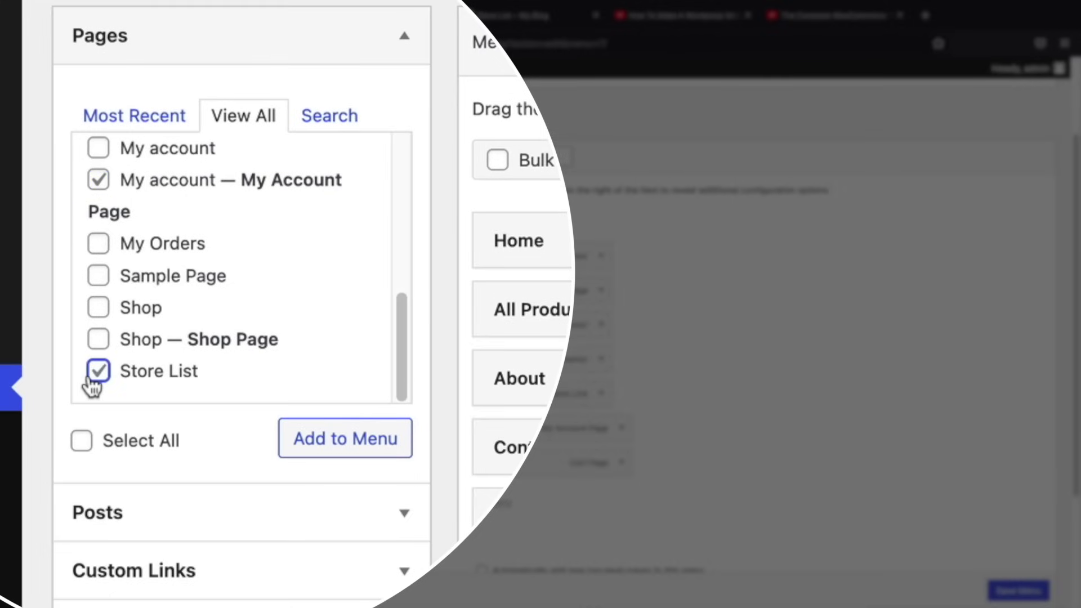
pyautogui.click(324, 452)
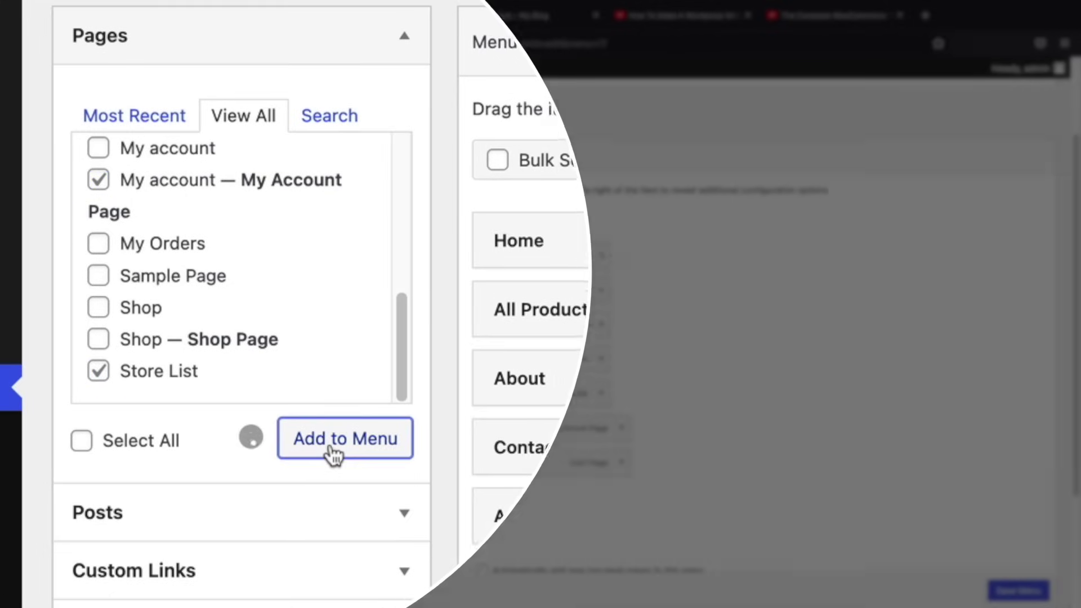
# Remove the old Account and My Account items and nest Cart under My account
pyautogui.scroll(-2, 711, 390)
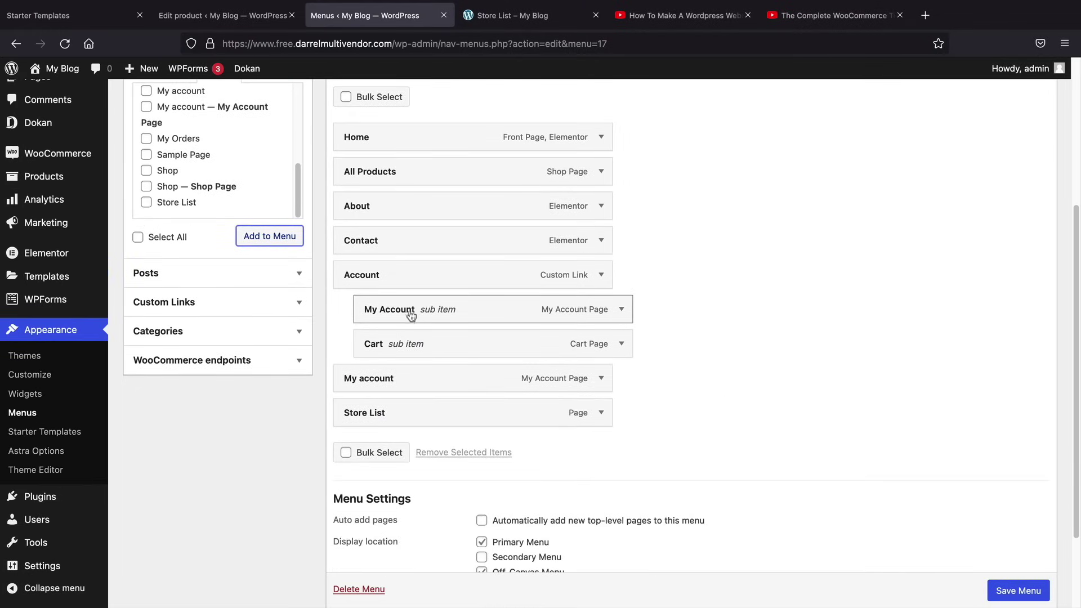
pyautogui.click(602, 275)
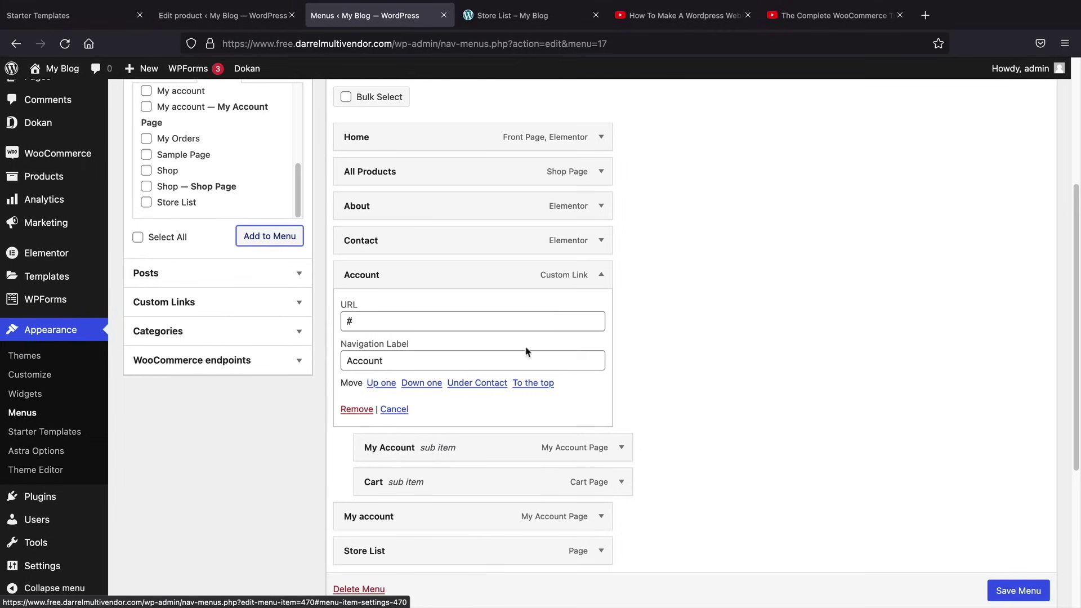
pyautogui.click(352, 408)
pyautogui.click(601, 276)
pyautogui.click(354, 399)
pyautogui.moveTo(394, 275); pyautogui.dragTo(426, 313)
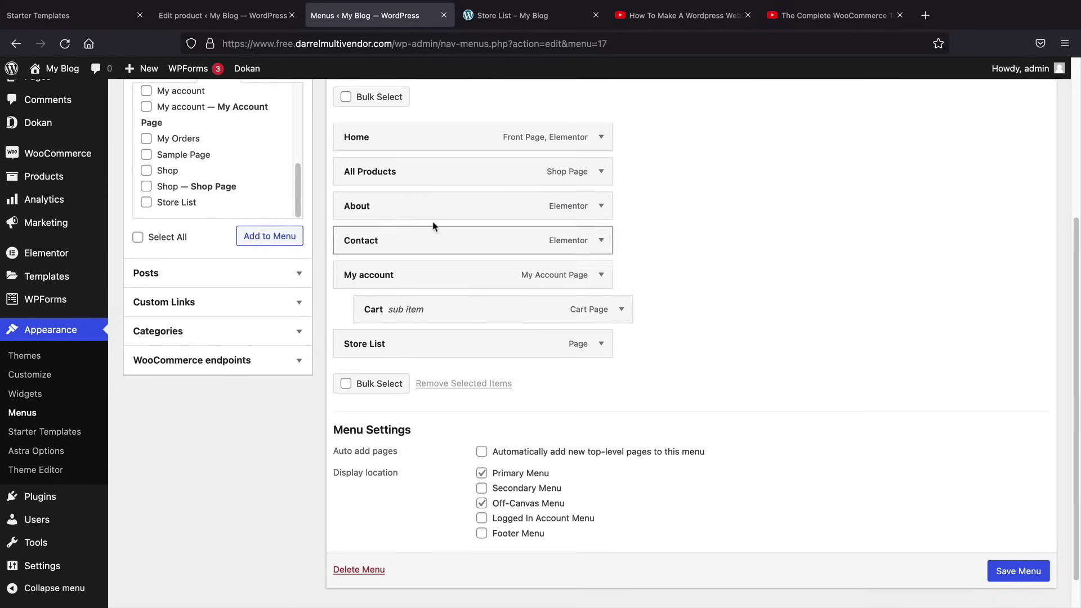
# Rename the Store List menu item's label to Vendors
pyautogui.click(601, 344)
pyautogui.press('Tab')
pyautogui.write('Vendor')
pyautogui.click(731, 404)
# Save the Main Menu and view the live site homepage
pyautogui.scroll(-3, 705, 412)
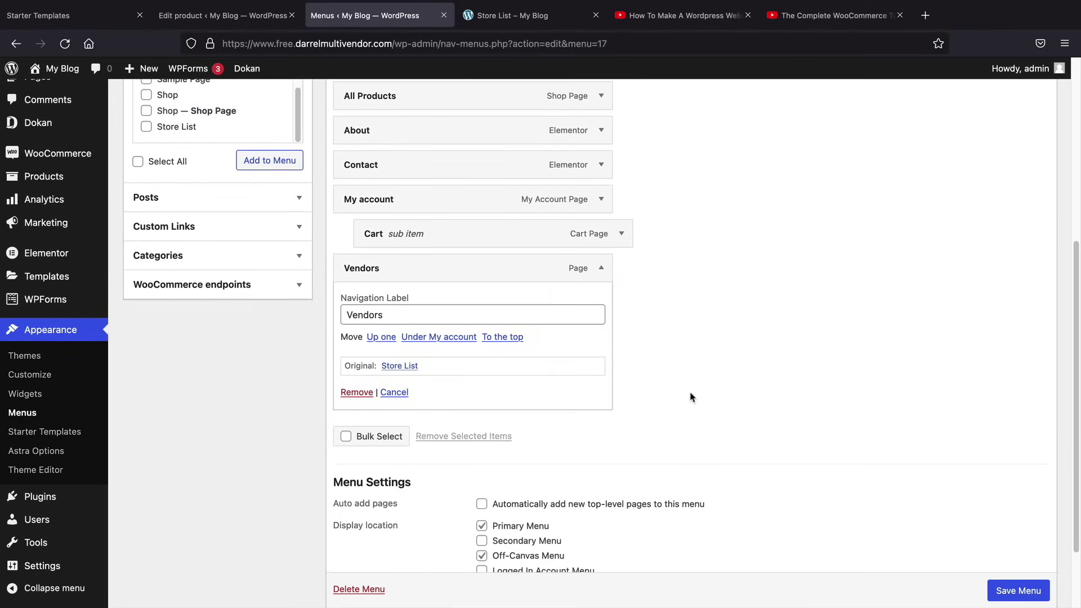
pyautogui.scroll(-1, 1022, 594)
pyautogui.click(1022, 591)
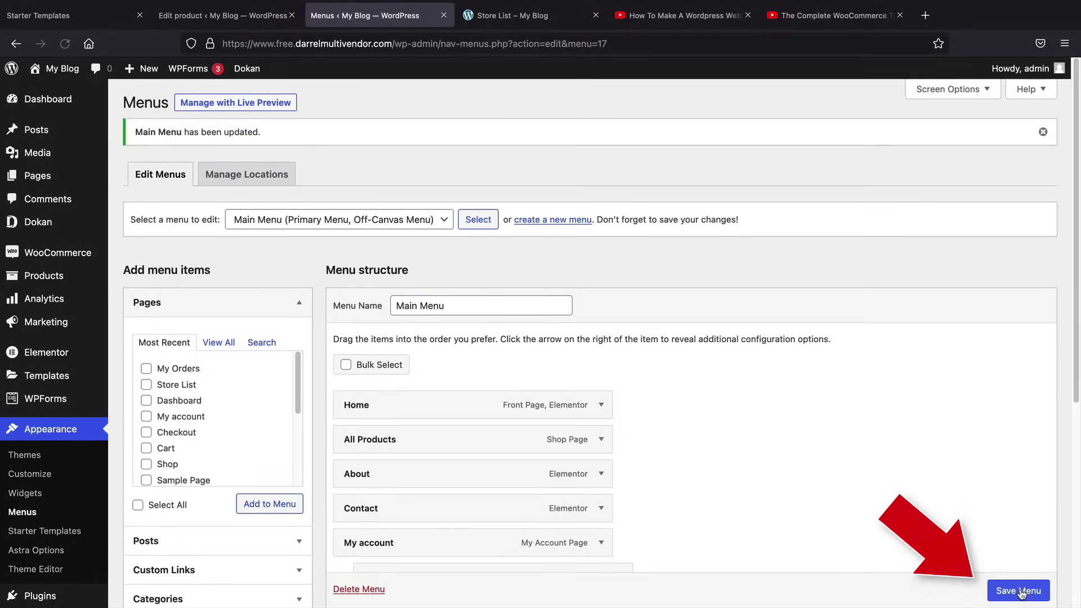
pyautogui.moveTo(56, 68)
pyautogui.click(45, 94)
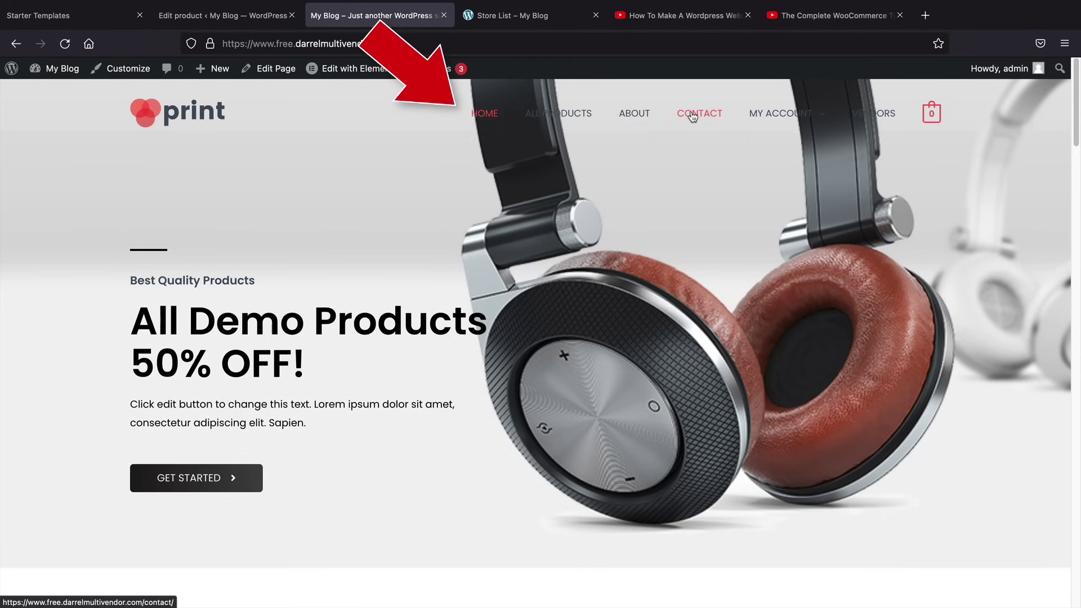
# Open Vendors from the site header and visit the listed vendor's store showing Cool Headphones
pyautogui.moveTo(783, 114)
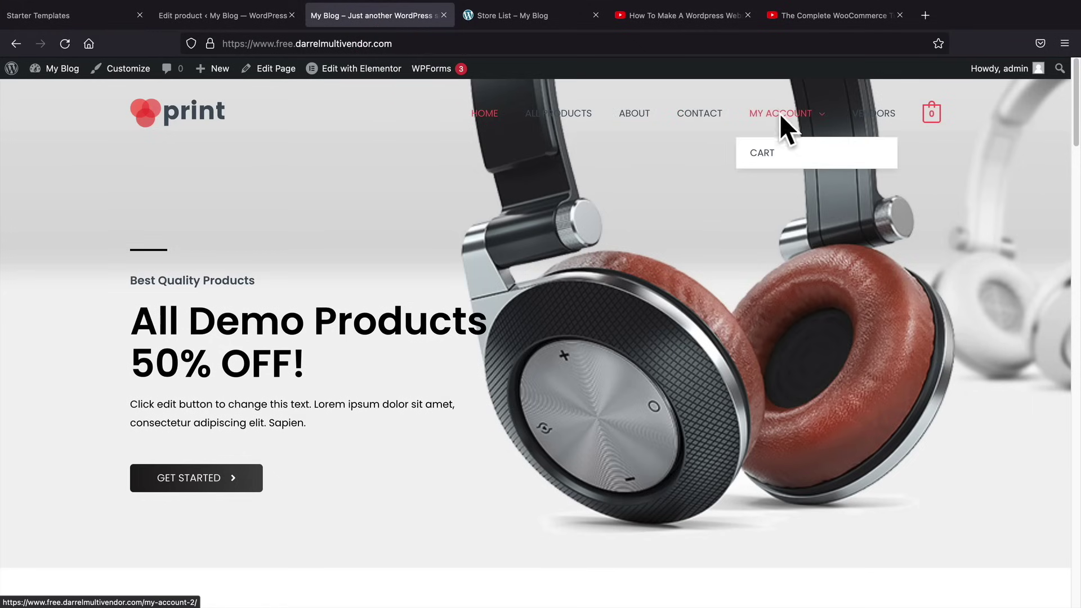
pyautogui.click(881, 114)
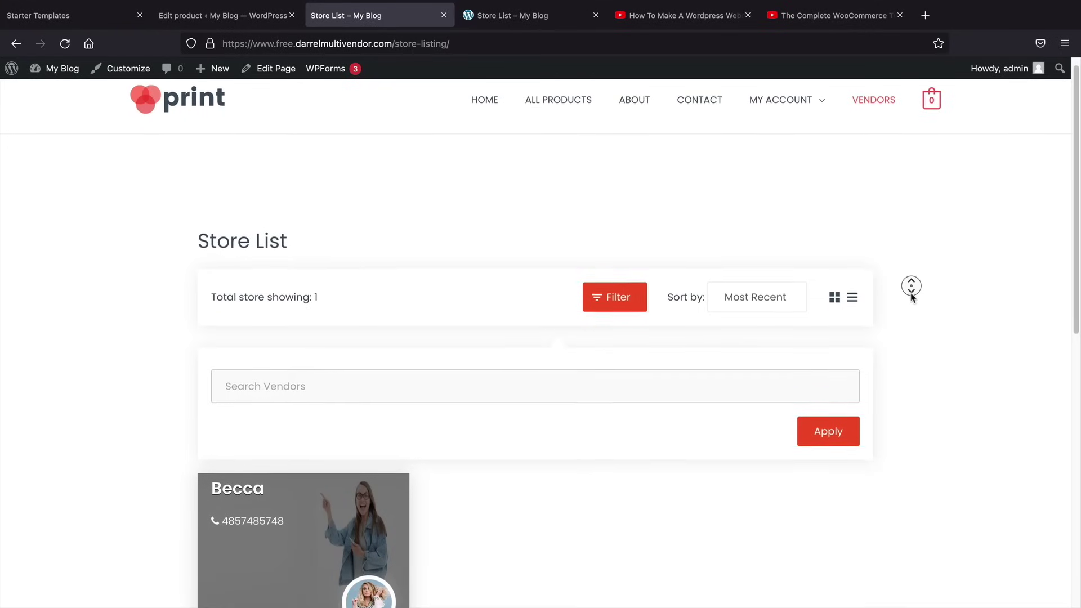
pyautogui.scroll(-3, 912, 286)
pyautogui.scroll(-2, 912, 299)
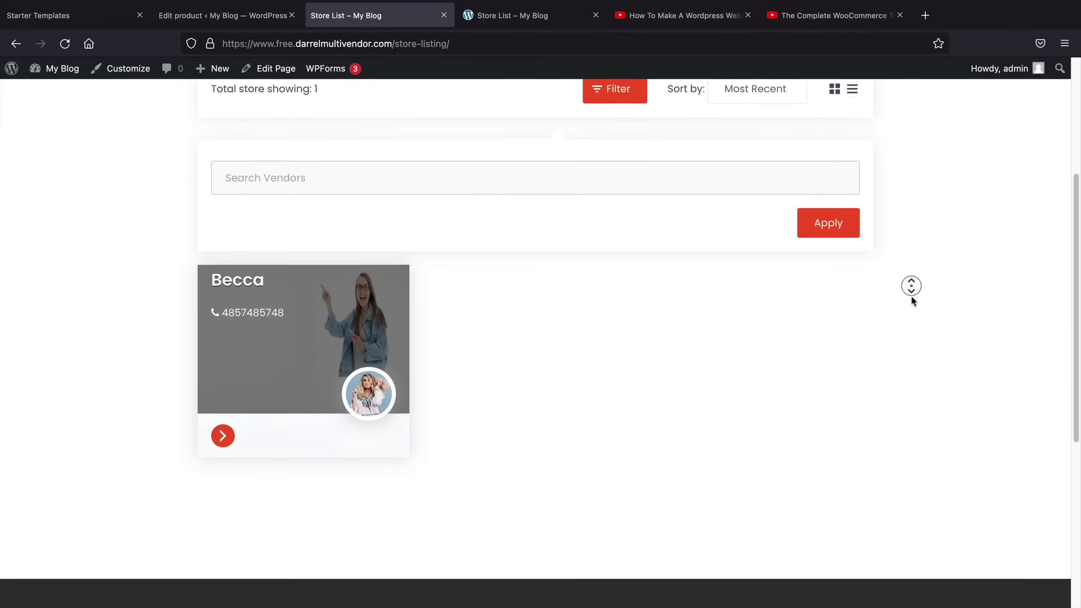
pyautogui.middleClick(912, 299)
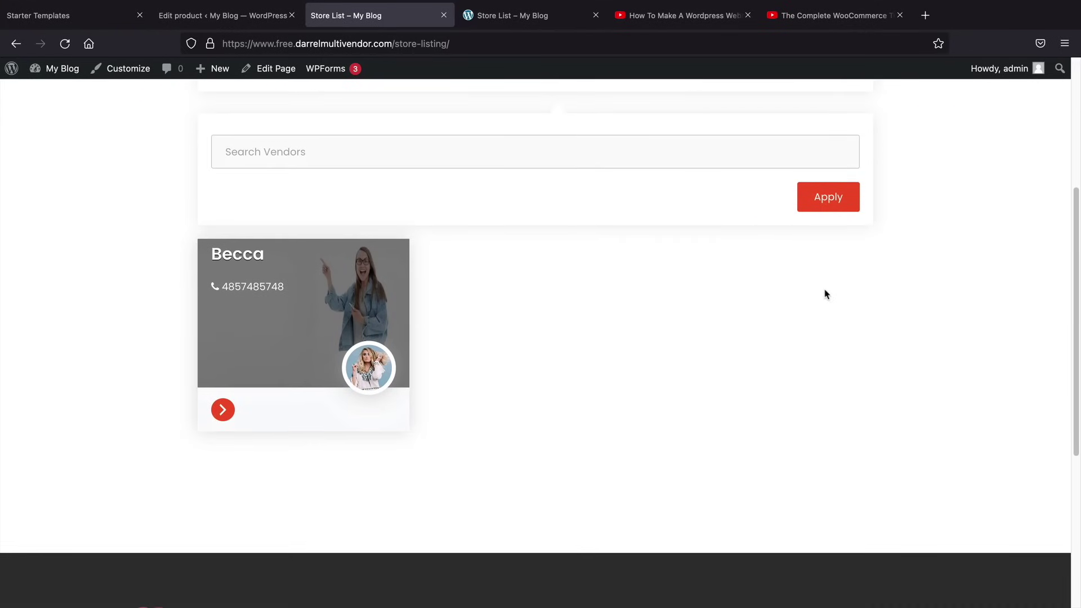
pyautogui.click(220, 409)
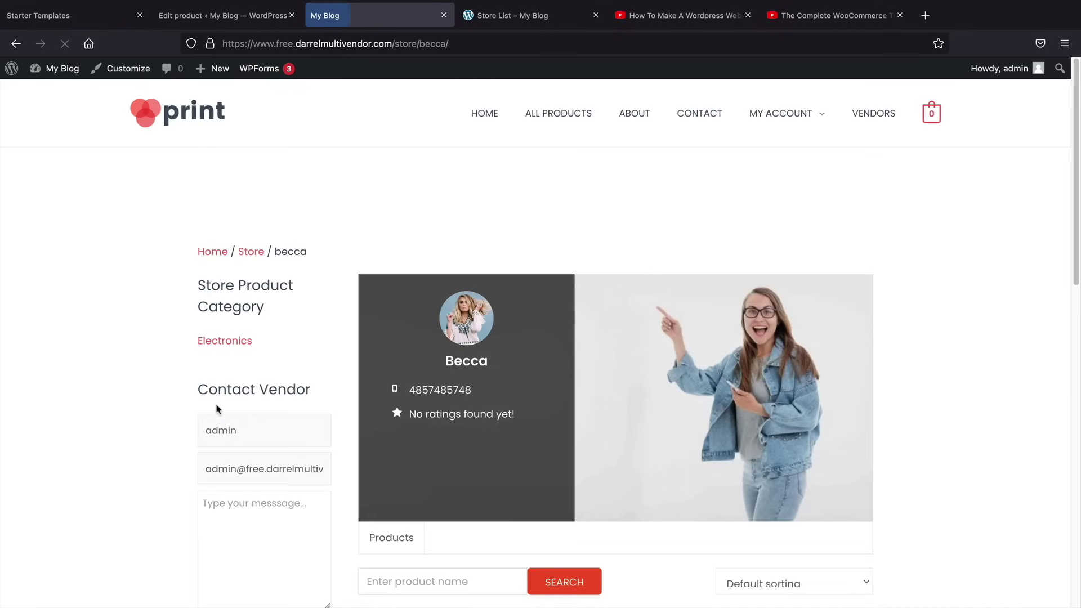
pyautogui.scroll(-3, 217, 405)
pyautogui.scroll(-3, 216, 404)
pyautogui.scroll(6, 434, 476)
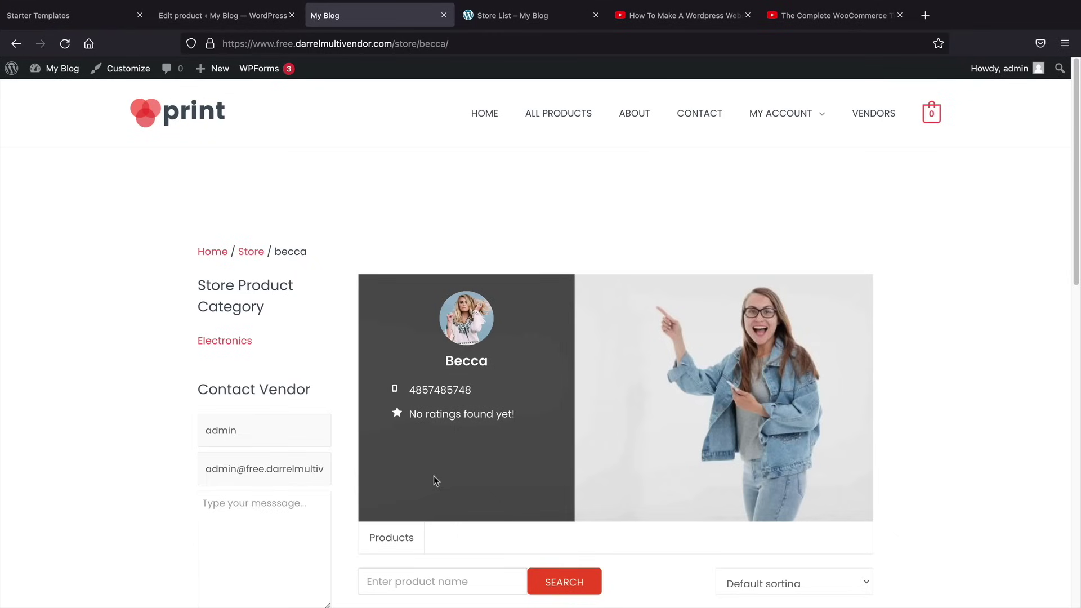
# Open Dokan > Settings from the admin dashboard and return to its General tab
pyautogui.moveTo(56, 68)
pyautogui.click(60, 93)
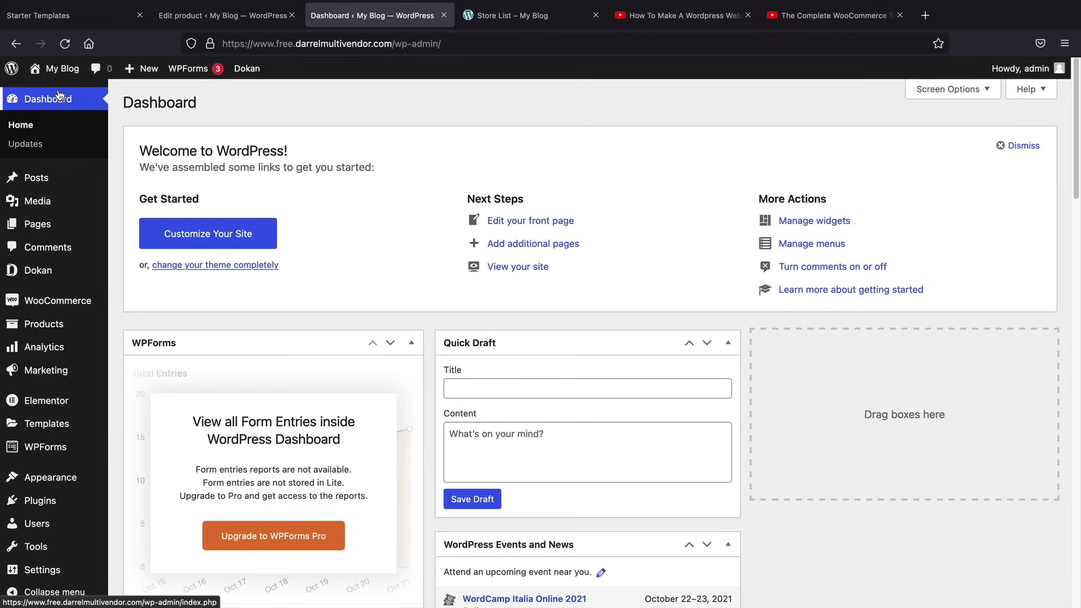
pyautogui.moveTo(38, 276)
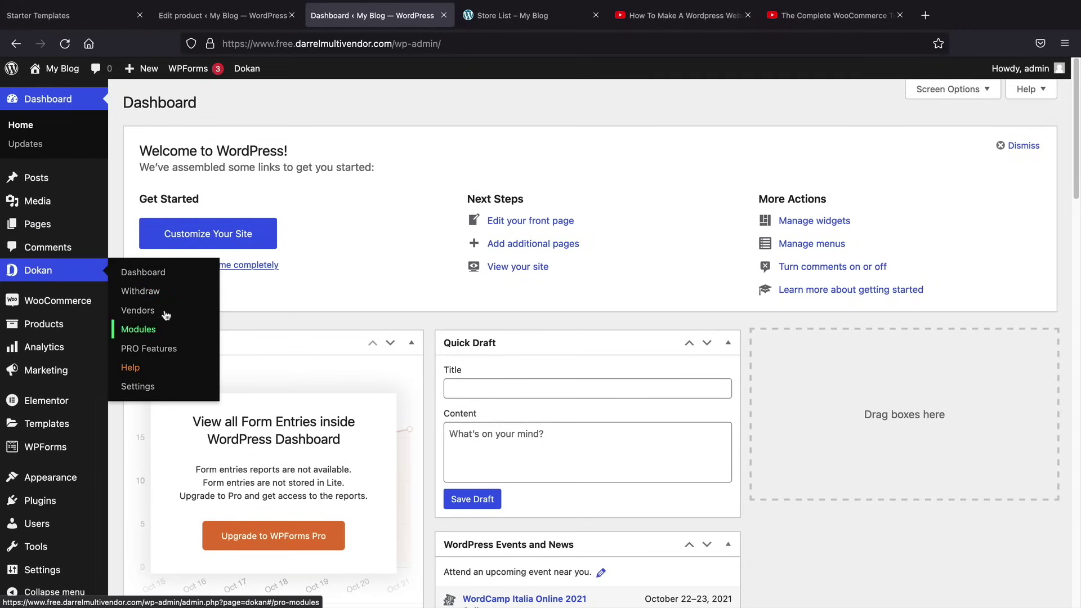
pyautogui.click(148, 387)
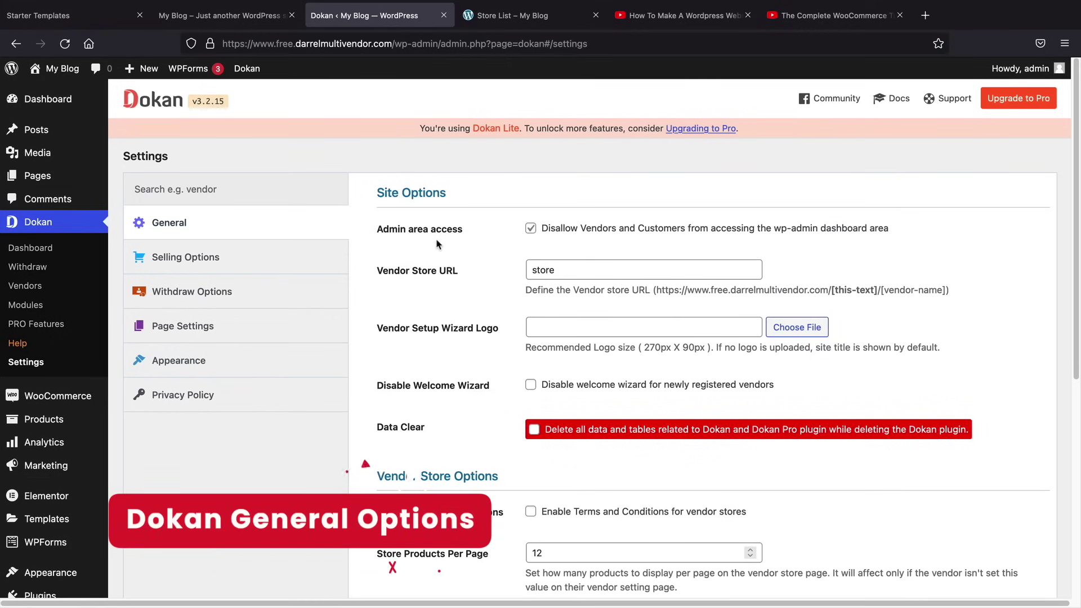
pyautogui.click(197, 17)
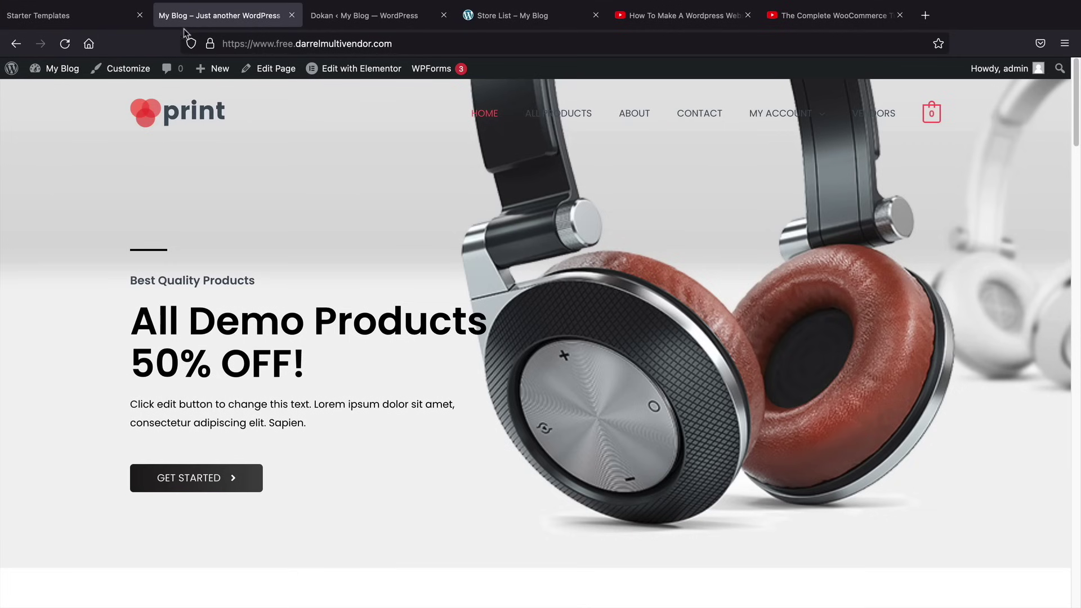
pyautogui.click(57, 91)
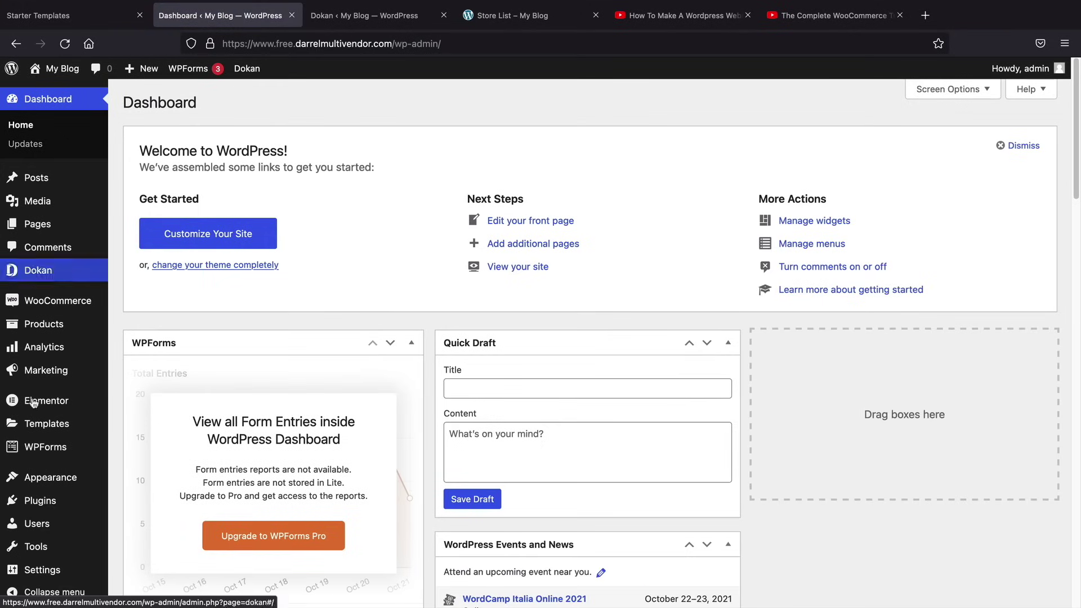
pyautogui.click(15, 43)
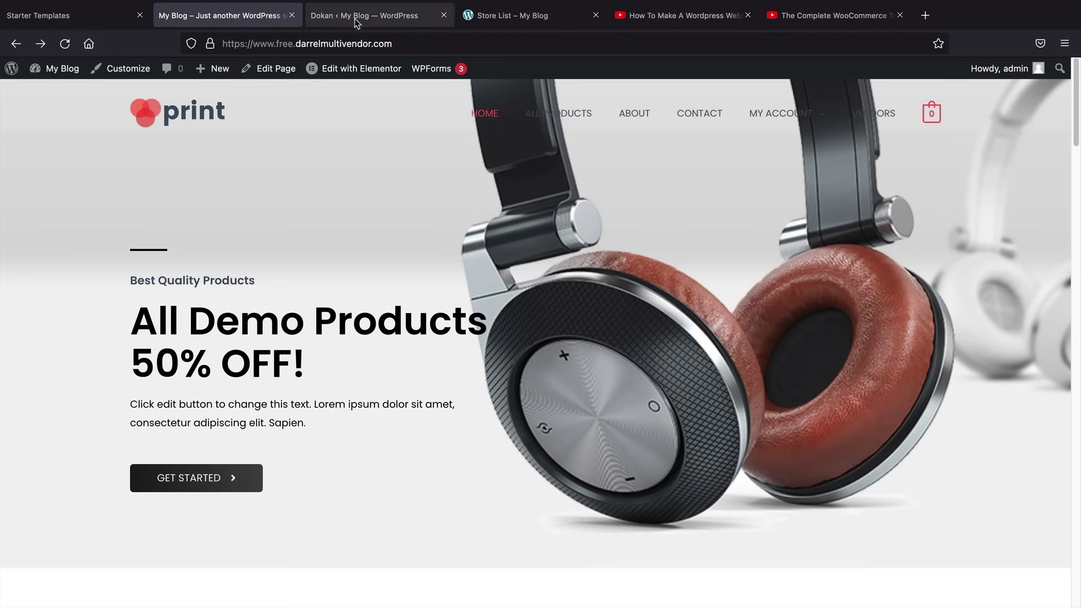
pyautogui.click(364, 15)
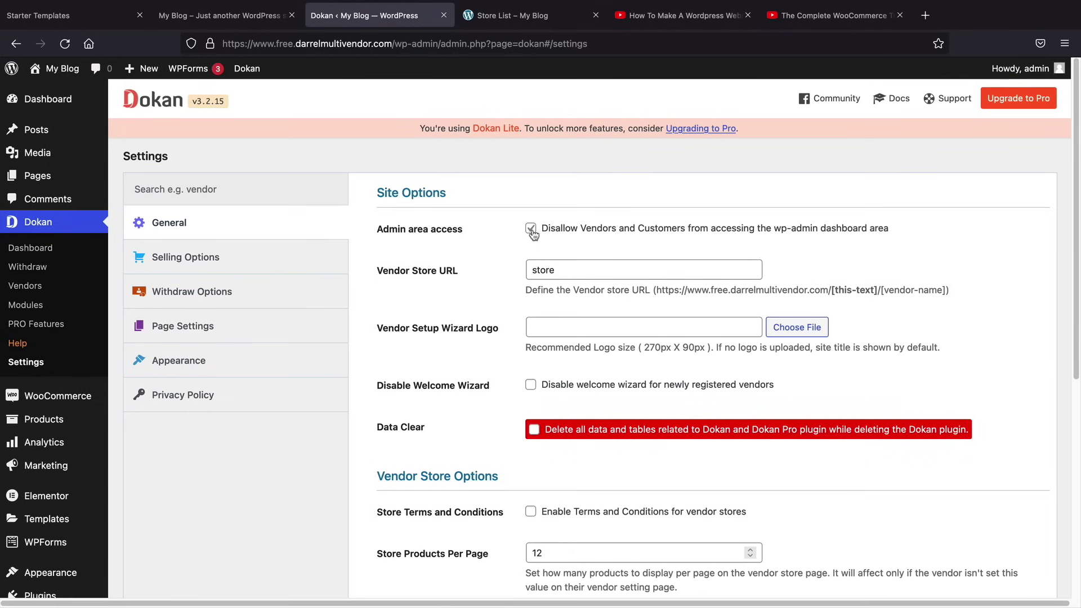
pyautogui.scroll(-2, 478, 287)
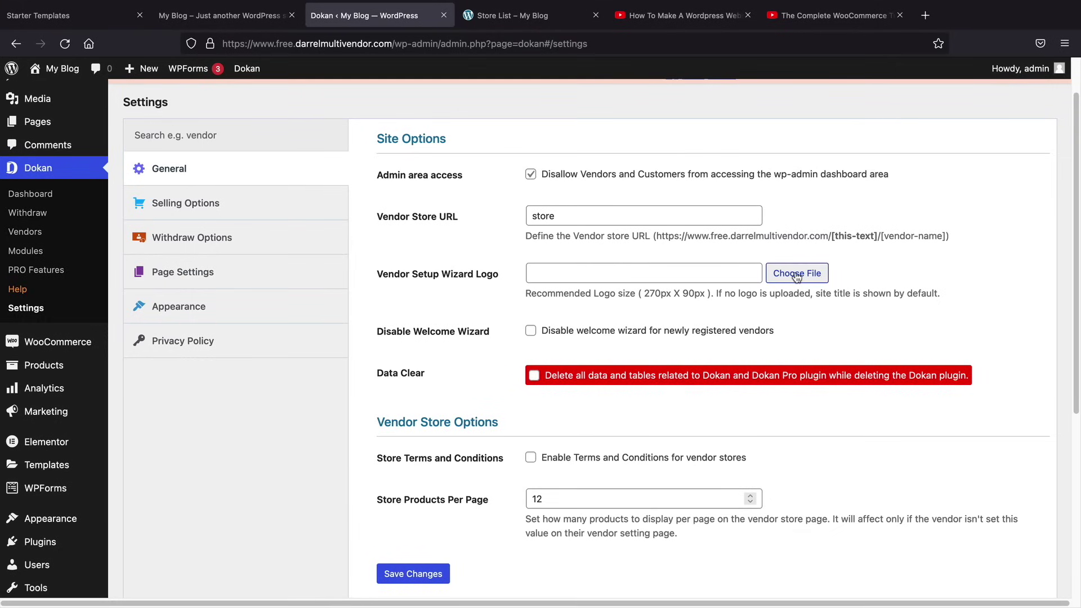
# Choose the cropped-Gradient-logo image from the Media Library as the Vendor Setup Wizard Logo
pyautogui.click(797, 275)
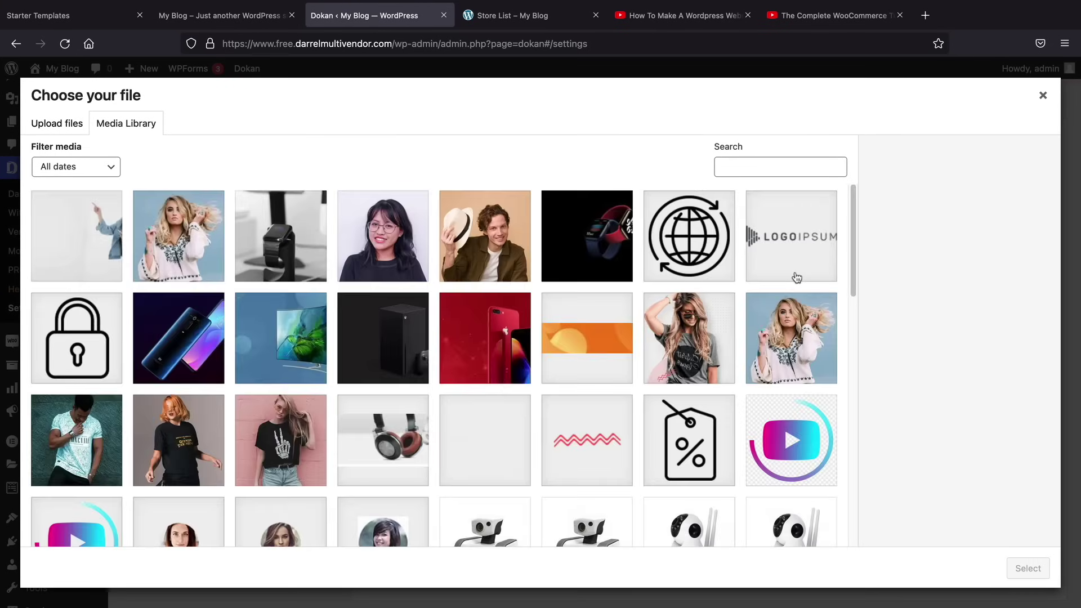
pyautogui.click(755, 436)
pyautogui.scroll(-1, 838, 479)
pyautogui.click(1026, 568)
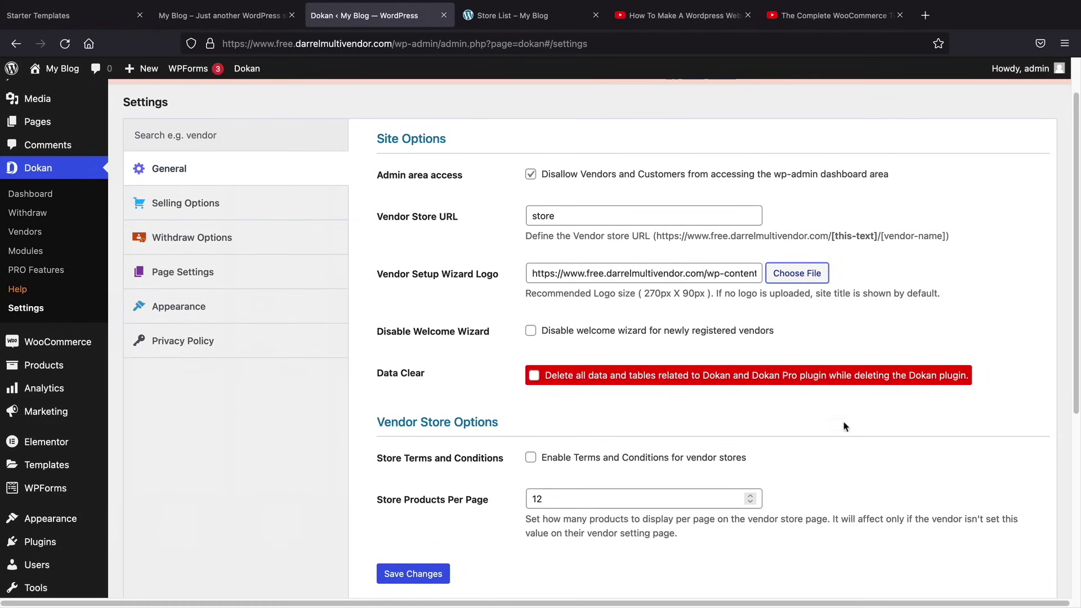
pyautogui.moveTo(500, 277); pyautogui.dragTo(379, 279)
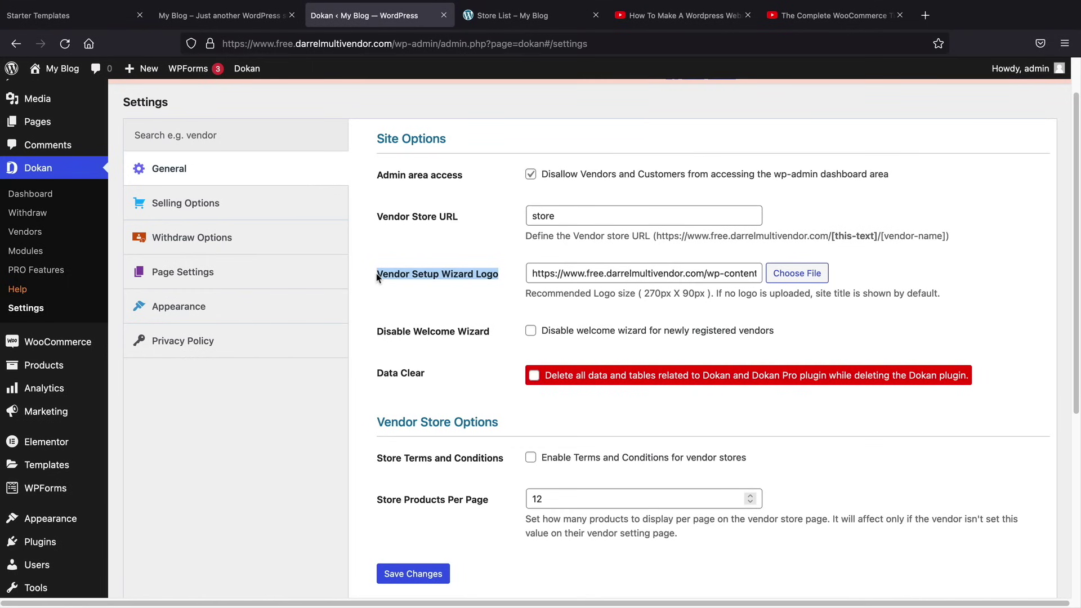
pyautogui.scroll(-1, 433, 325)
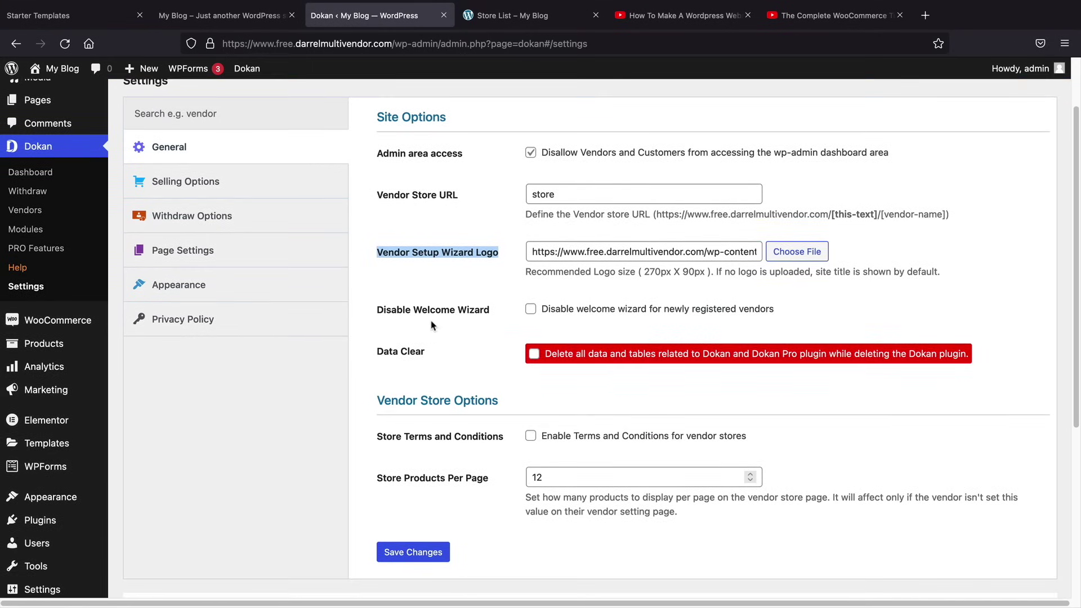
# Leave Disable Welcome Wizard and Store Terms and Conditions off, then save the General settings
pyautogui.click(532, 310)
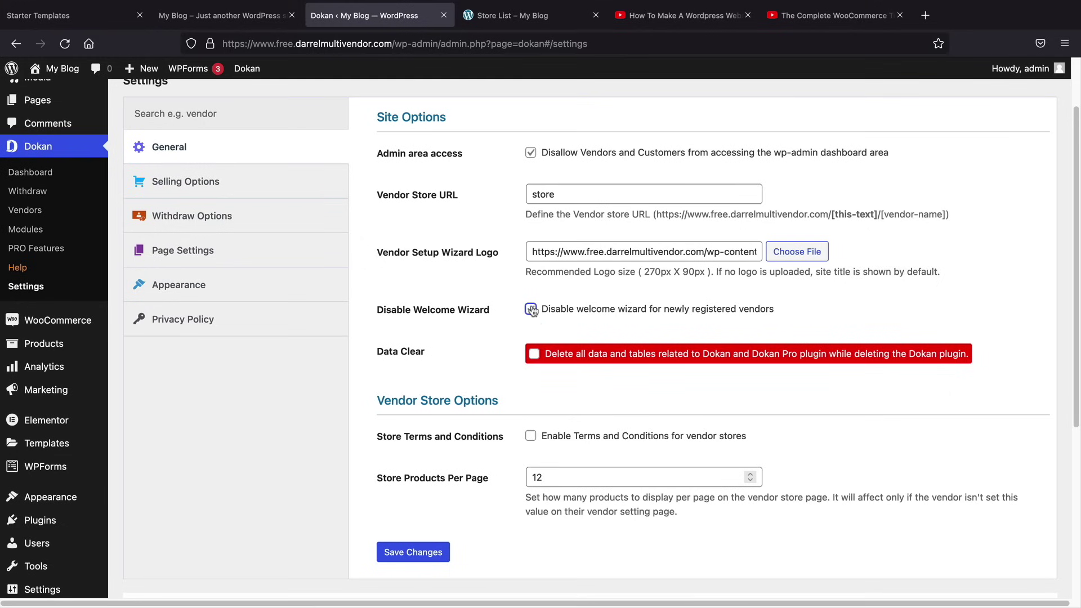
pyautogui.click(531, 309)
pyautogui.scroll(-5, 519, 346)
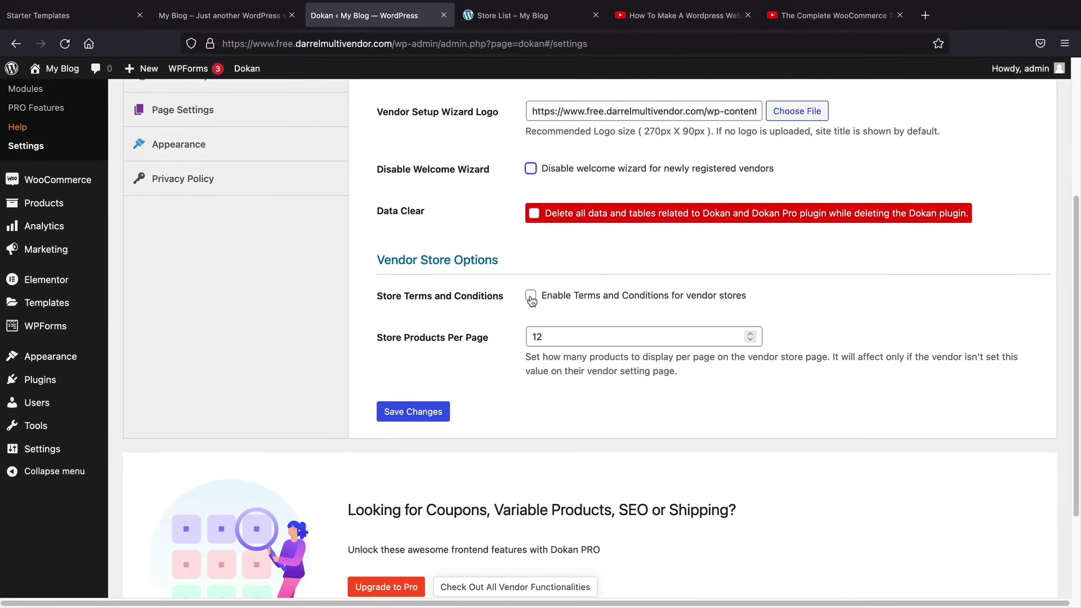
pyautogui.click(531, 299)
pyautogui.click(531, 296)
pyautogui.click(437, 411)
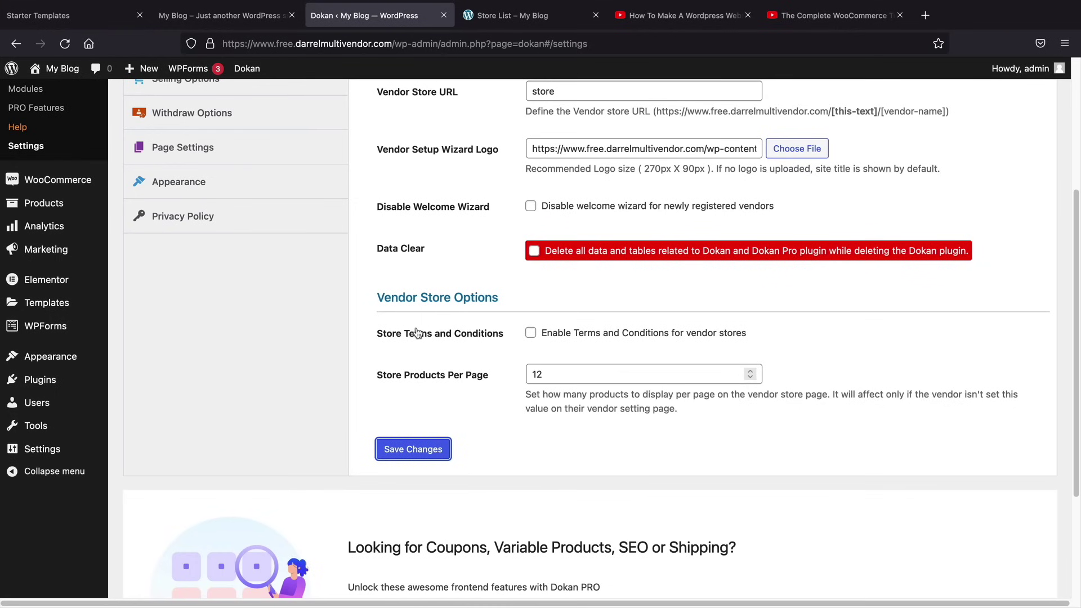
pyautogui.scroll(3, 416, 344)
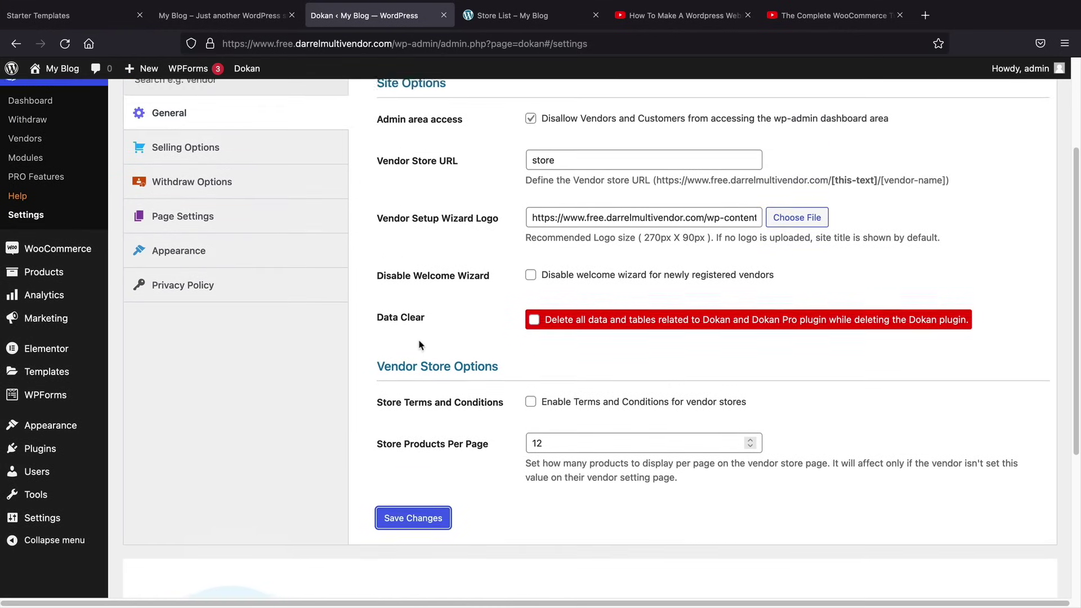
# Create a new page titled 'Terms And Conditions' from the admin bar's + New menu
pyautogui.click(251, 22)
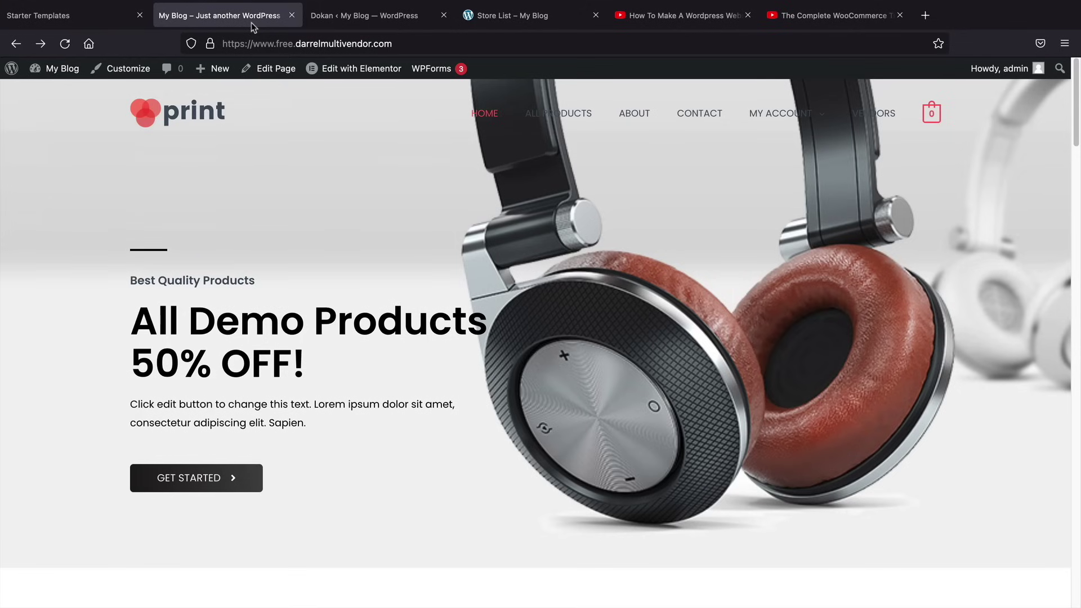
pyautogui.moveTo(217, 69)
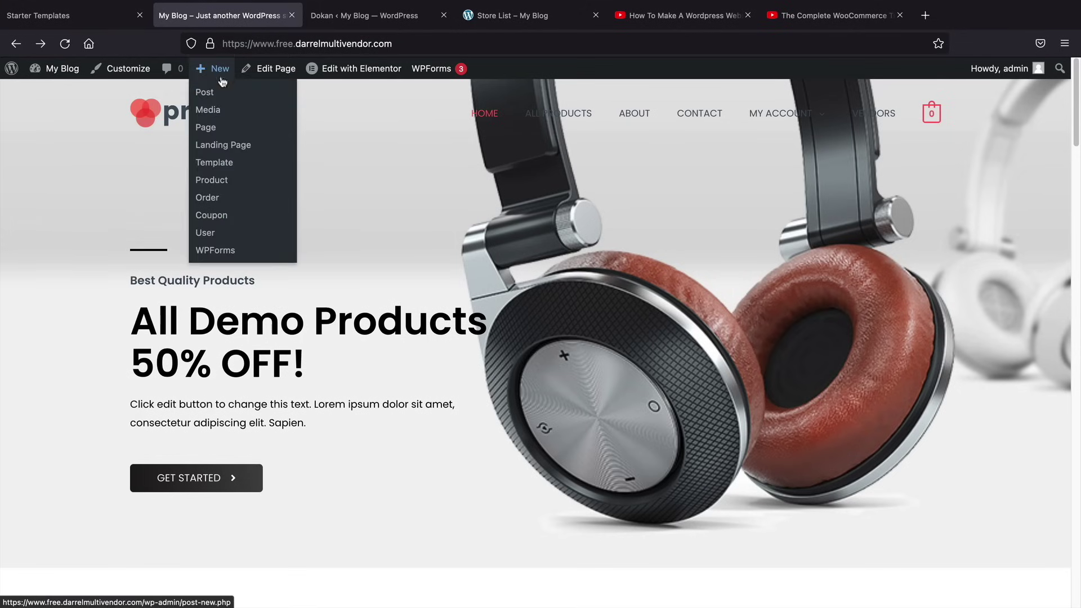
pyautogui.click(215, 131)
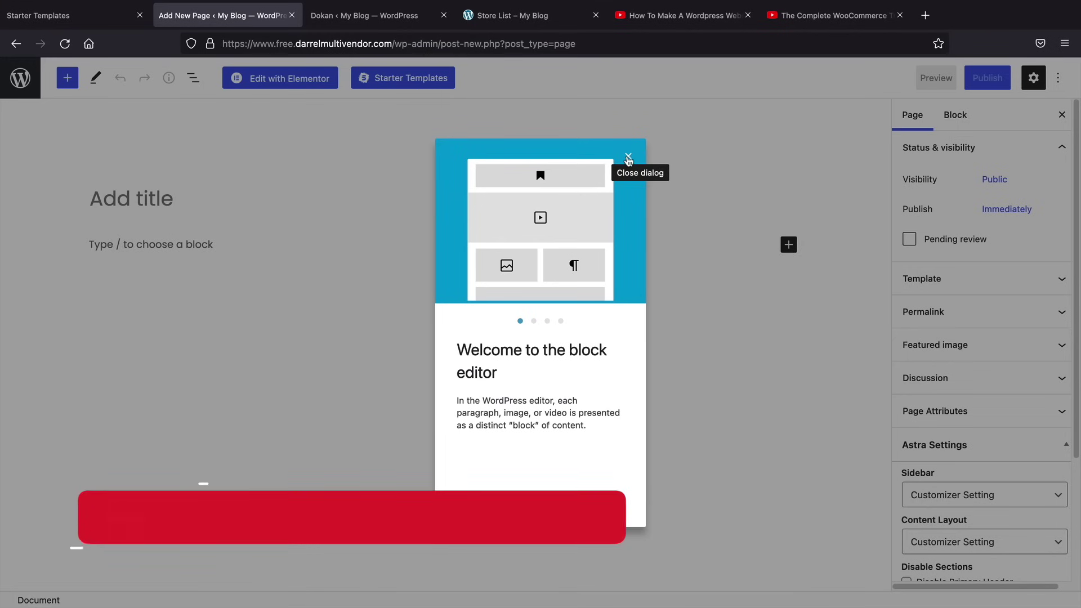
pyautogui.click(628, 161)
pyautogui.click(258, 191)
pyautogui.write('T')
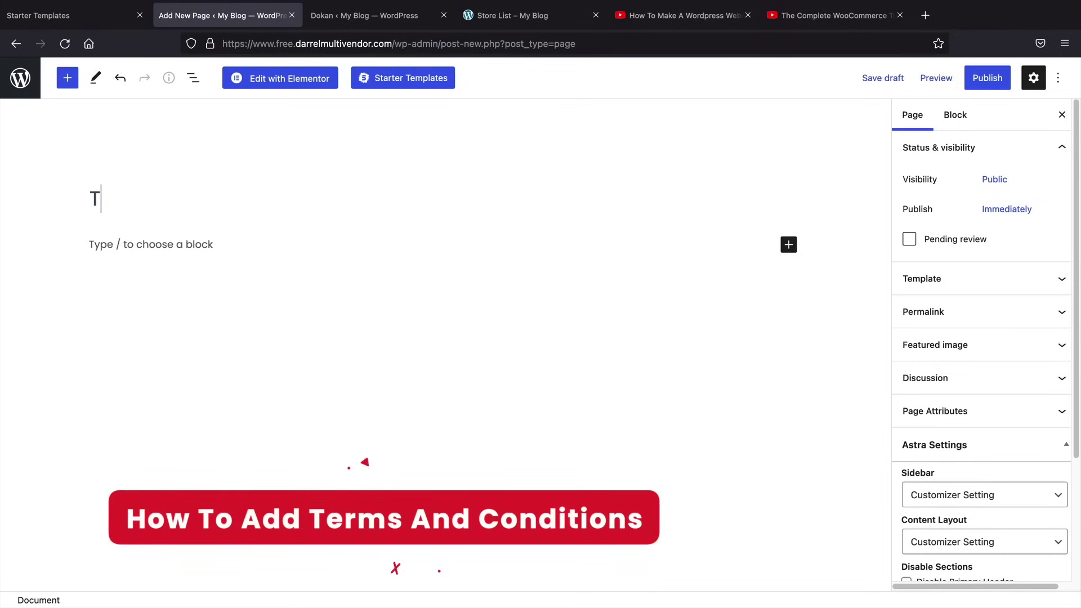
pyautogui.write('erms And Conditions')
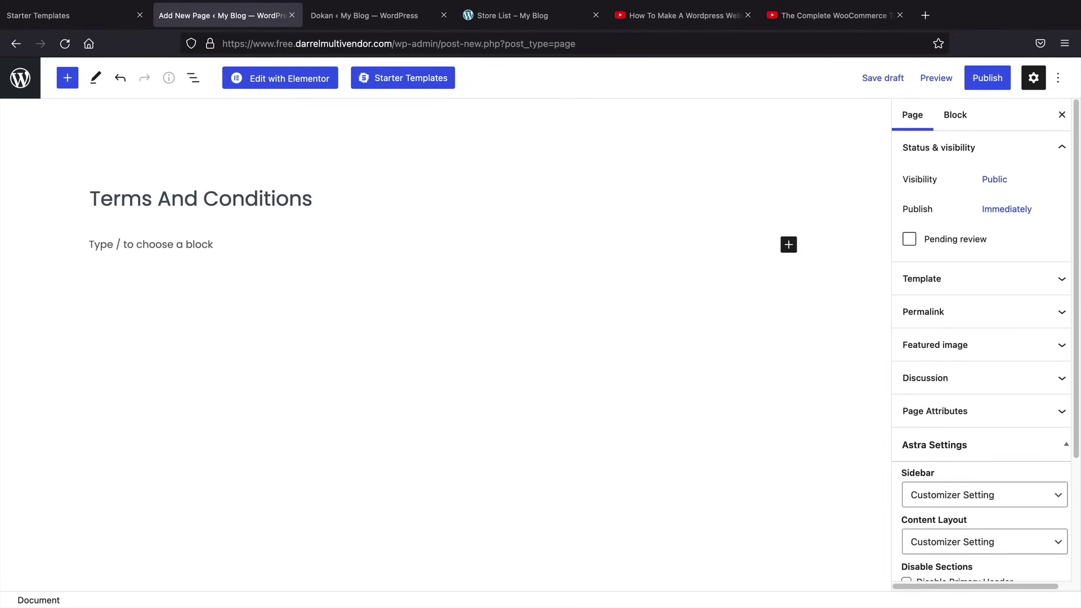
pyautogui.press('Return')
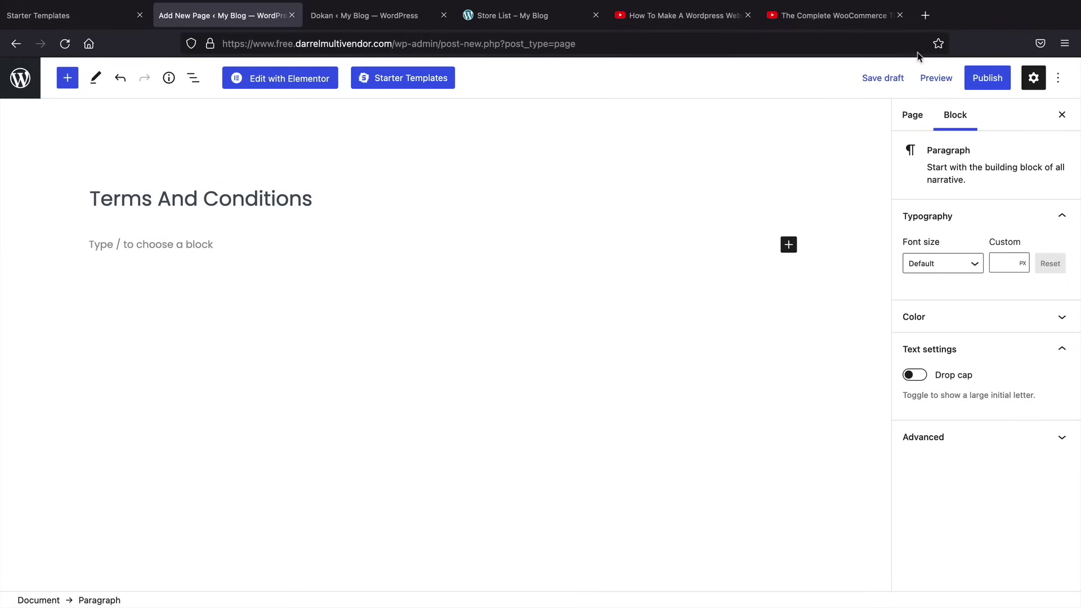
pyautogui.click(925, 16)
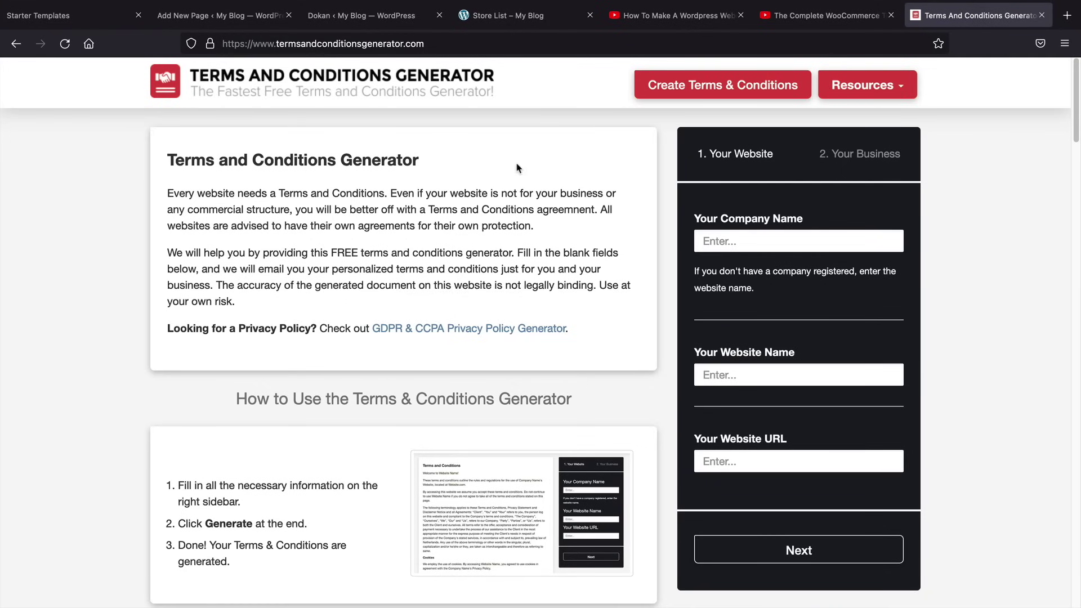
# Select and copy the full generated Terms and Conditions preview text on termsandconditionsgenerator.com
pyautogui.scroll(-10, 851, 477)
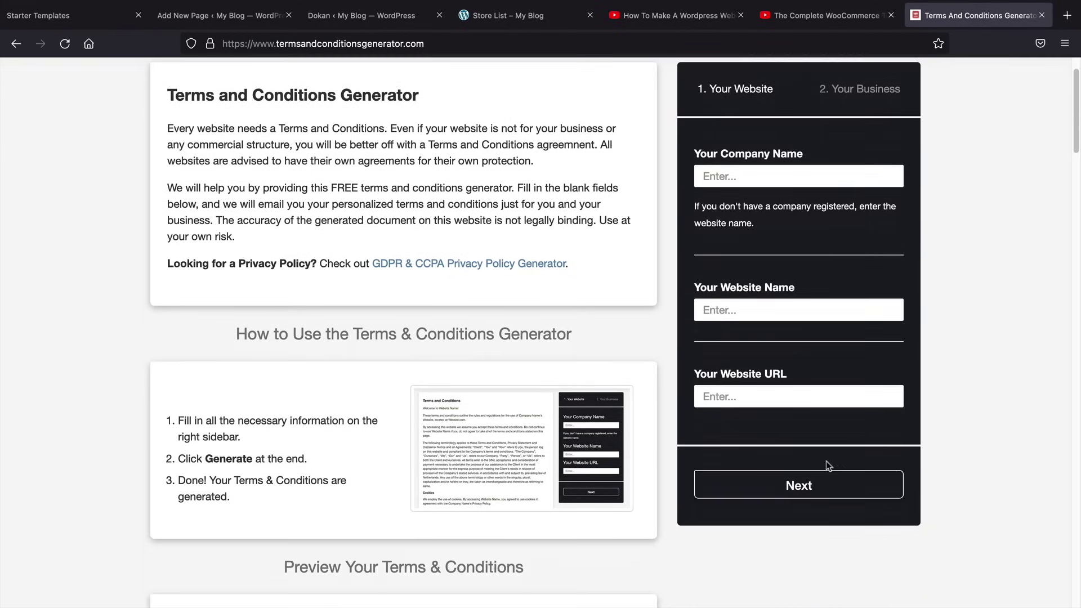
pyautogui.scroll(-7, 749, 428)
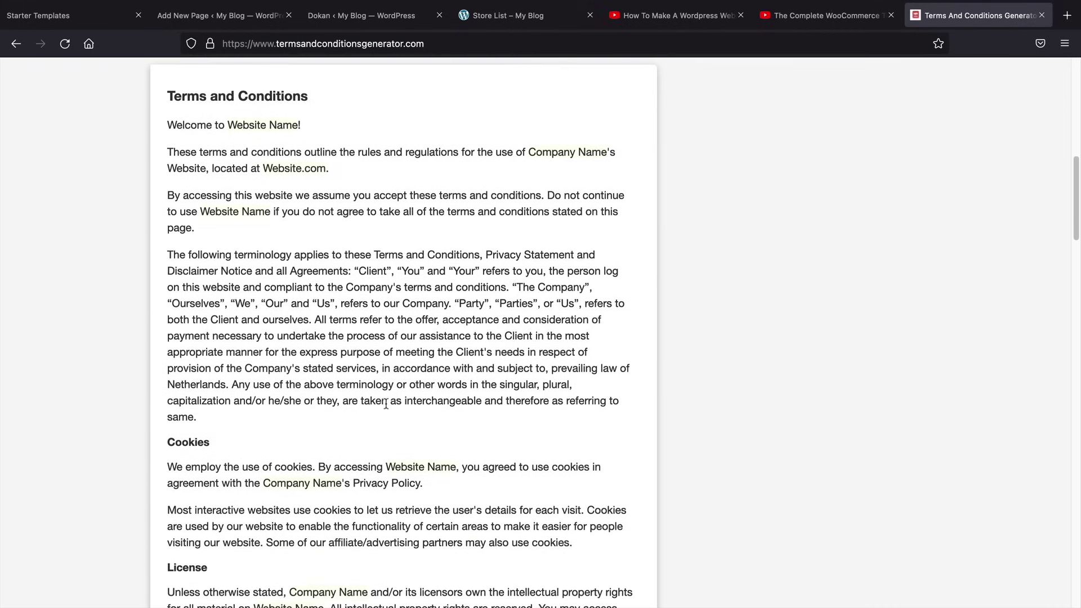
pyautogui.scroll(-7, 365, 425)
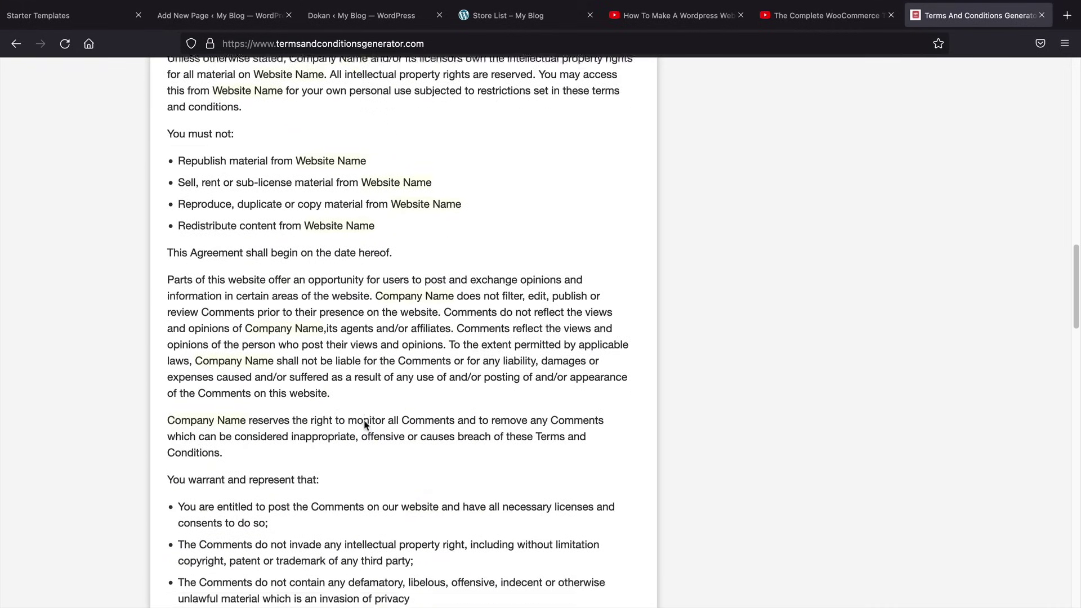
pyautogui.scroll(-4, 403, 512)
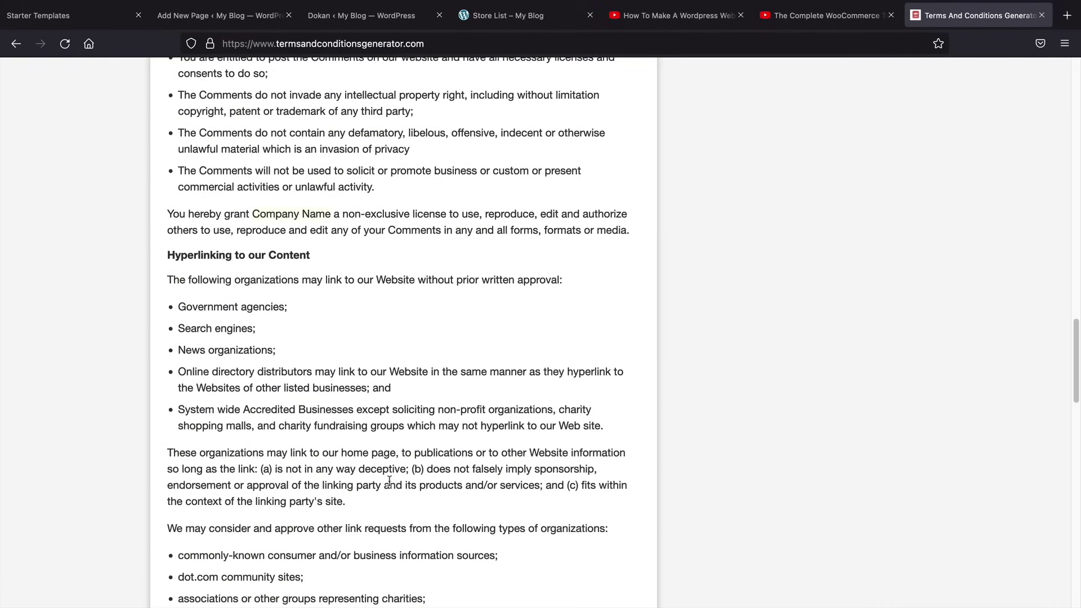
pyautogui.scroll(-17, 544, 517)
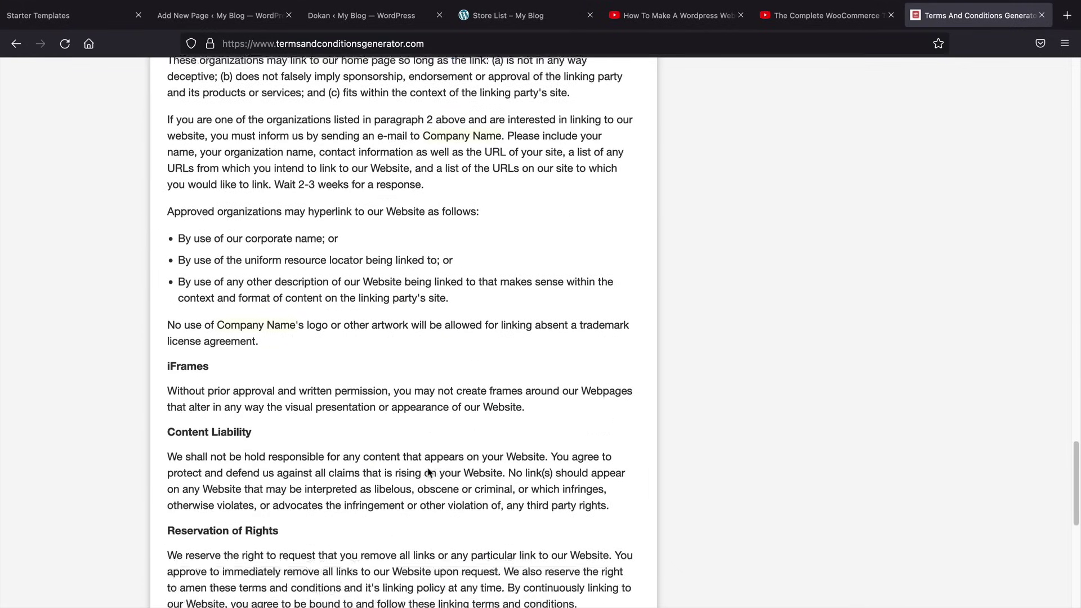
pyautogui.scroll(-5, 428, 471)
pyautogui.moveTo(485, 509); pyautogui.dragTo(172, 162)
pyautogui.scroll(1, 168, 175)
pyautogui.scroll(19, 169, 174)
pyautogui.scroll(11, 207, 174)
pyautogui.scroll(11, 201, 196)
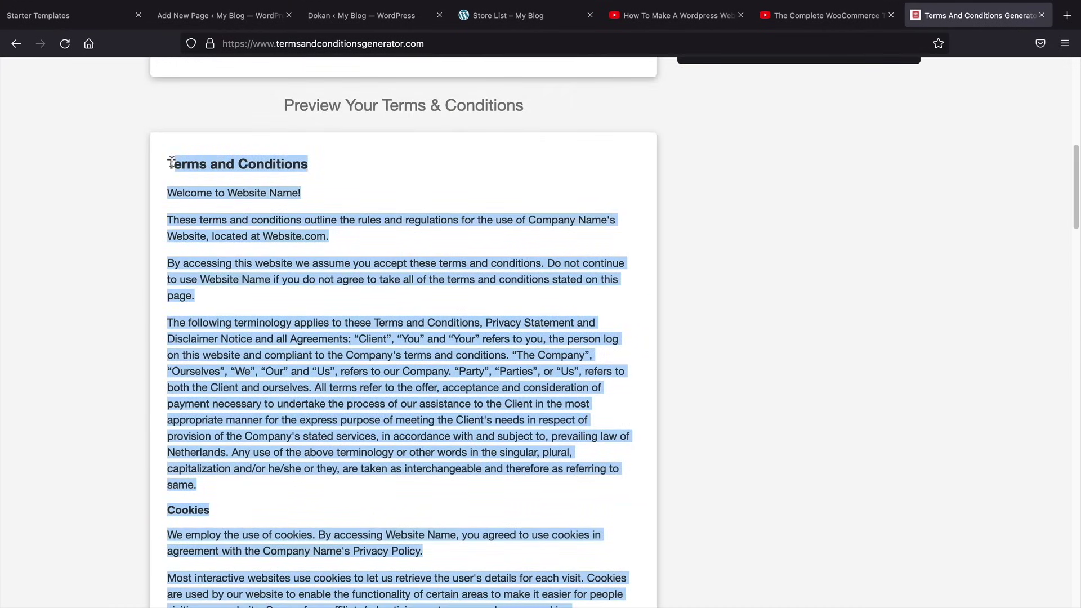
pyautogui.rightClick(180, 162)
pyautogui.click(198, 170)
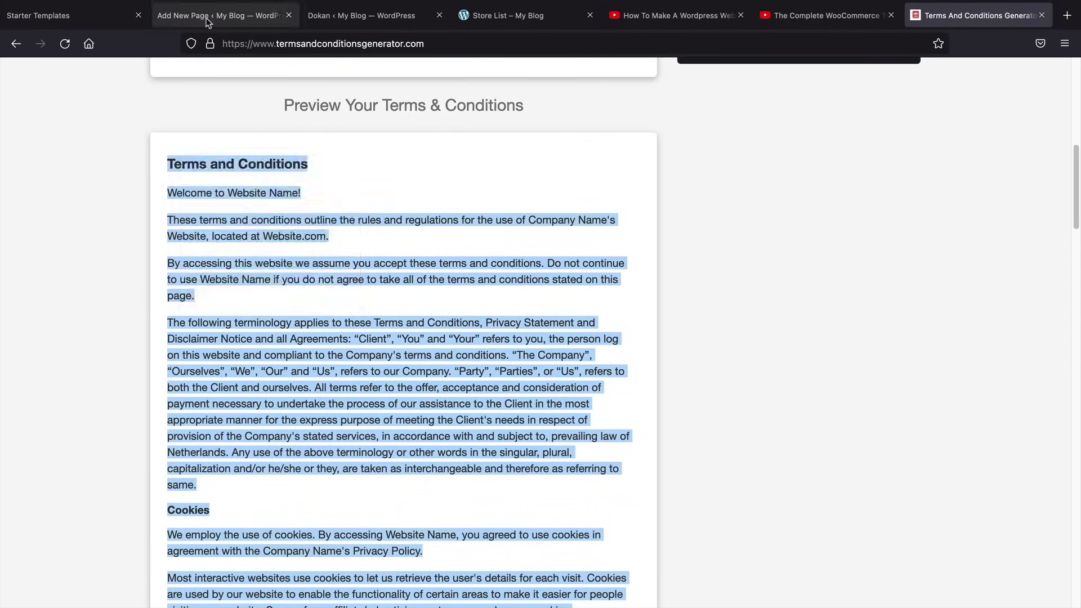
# Paste the copied terms into the page body and publish the Terms And Conditions page
pyautogui.click(213, 16)
pyautogui.rightClick(127, 246)
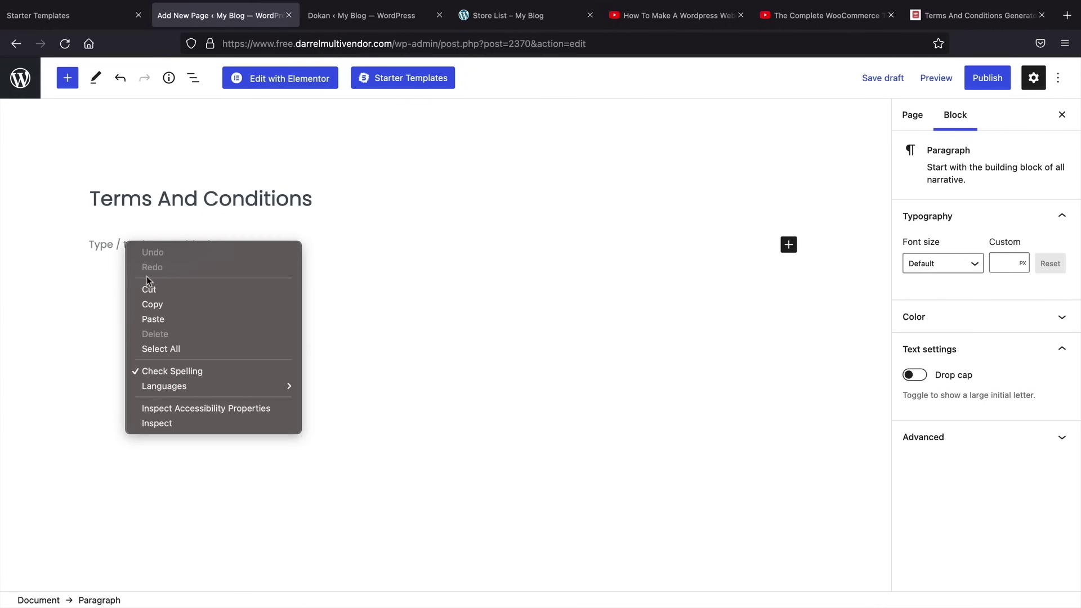
pyautogui.click(159, 317)
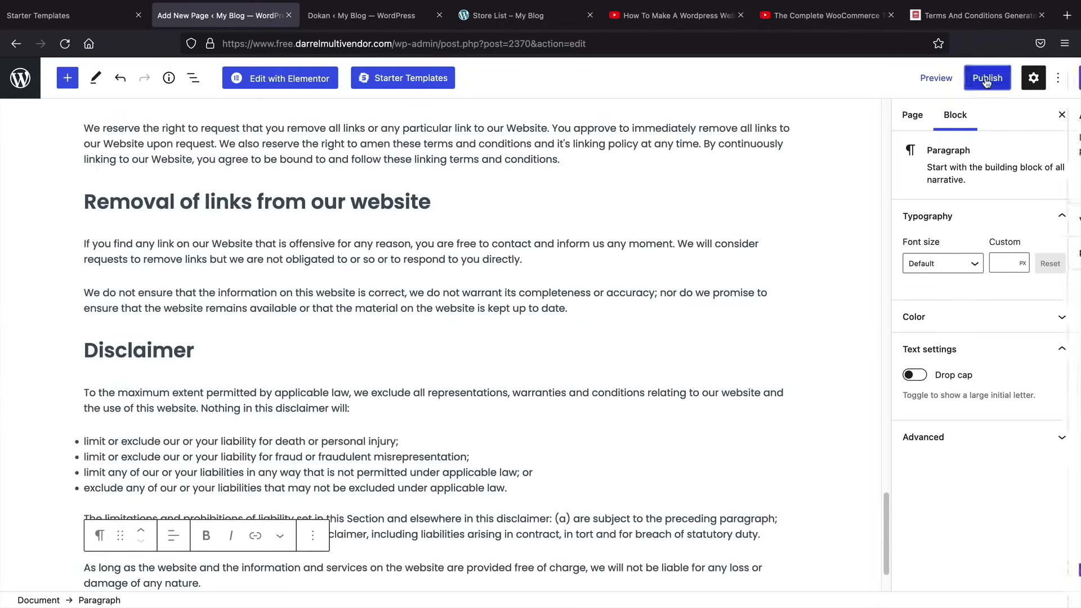
pyautogui.click(988, 78)
pyautogui.click(932, 78)
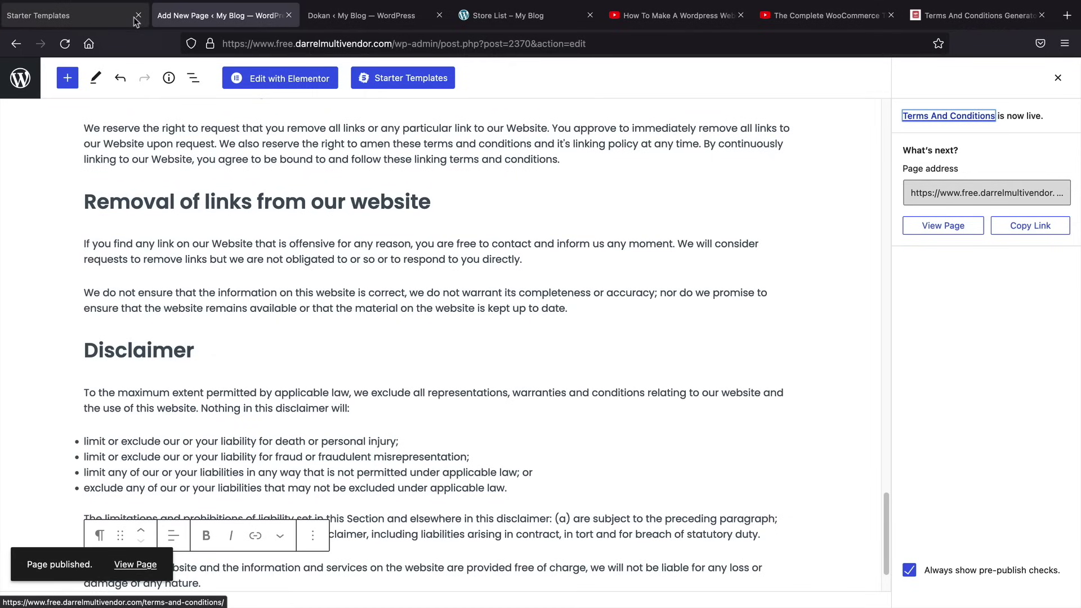
pyautogui.click(340, 19)
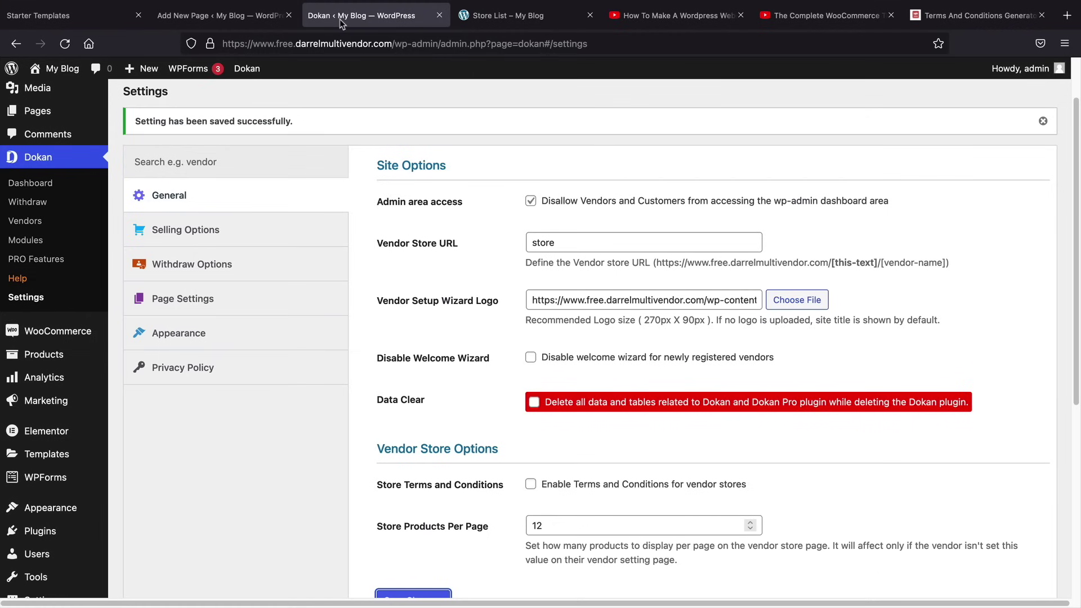
# Tick 'Enable Terms and Conditions for vendor stores', save, and view Selling Options (20% commission)
pyautogui.scroll(-2, 444, 368)
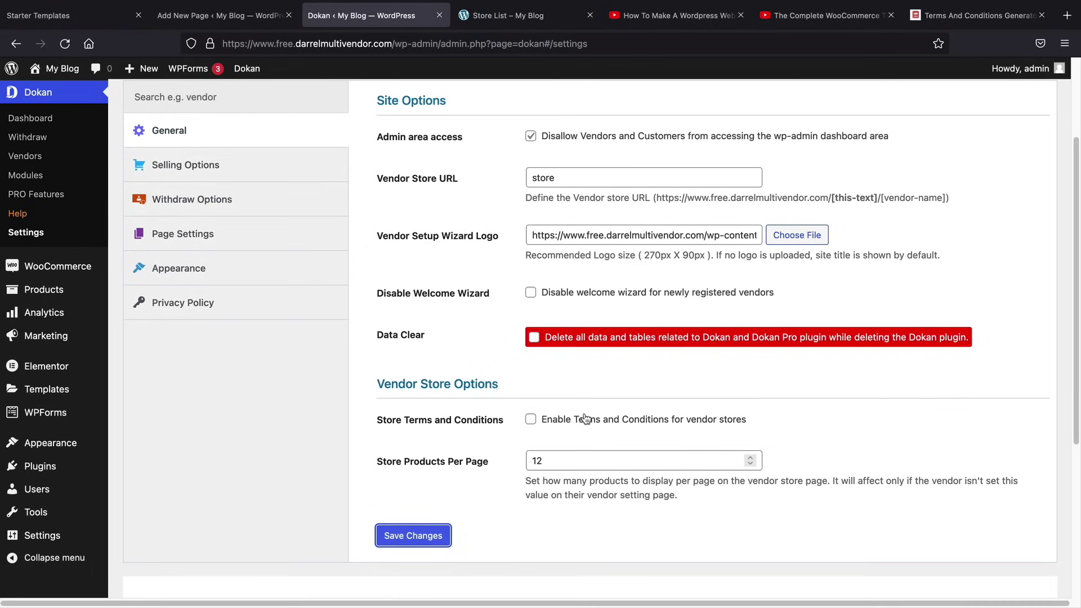
pyautogui.click(535, 421)
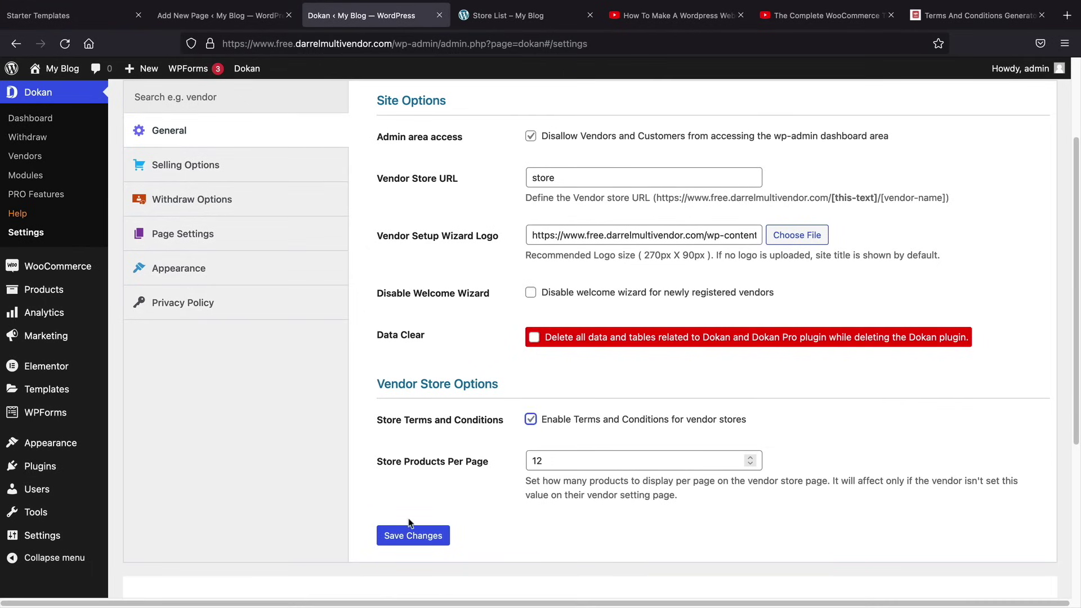
pyautogui.click(399, 538)
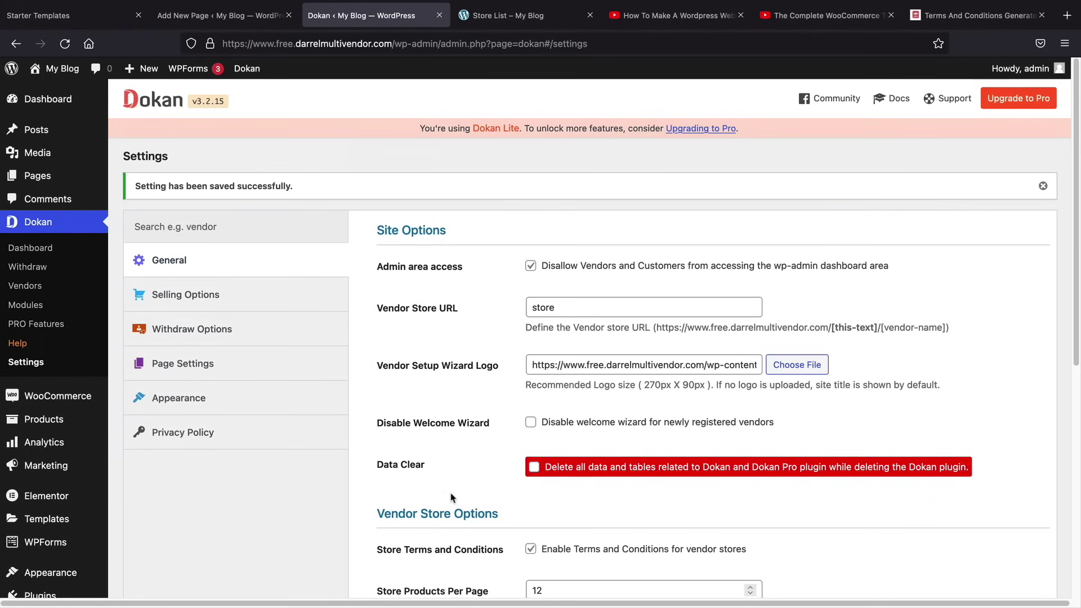
pyautogui.click(192, 301)
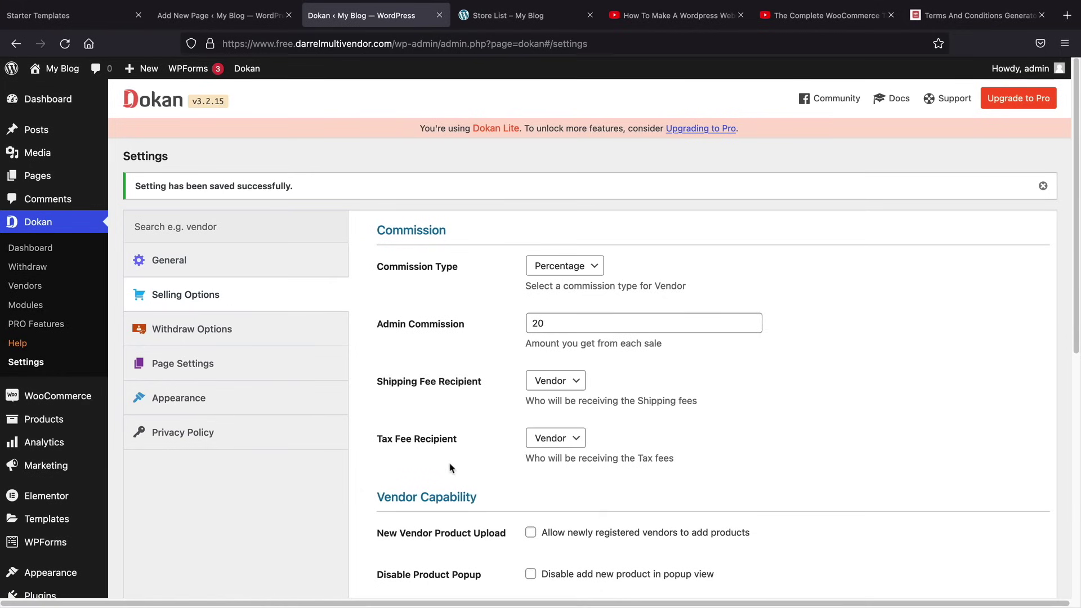
pyautogui.scroll(-5, 456, 470)
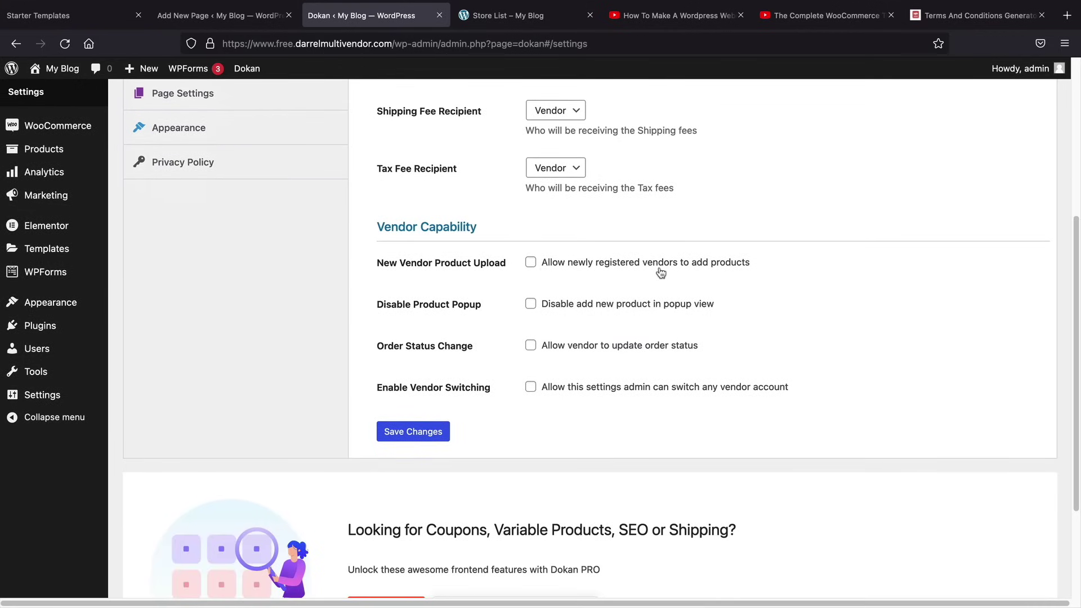
pyautogui.click(513, 17)
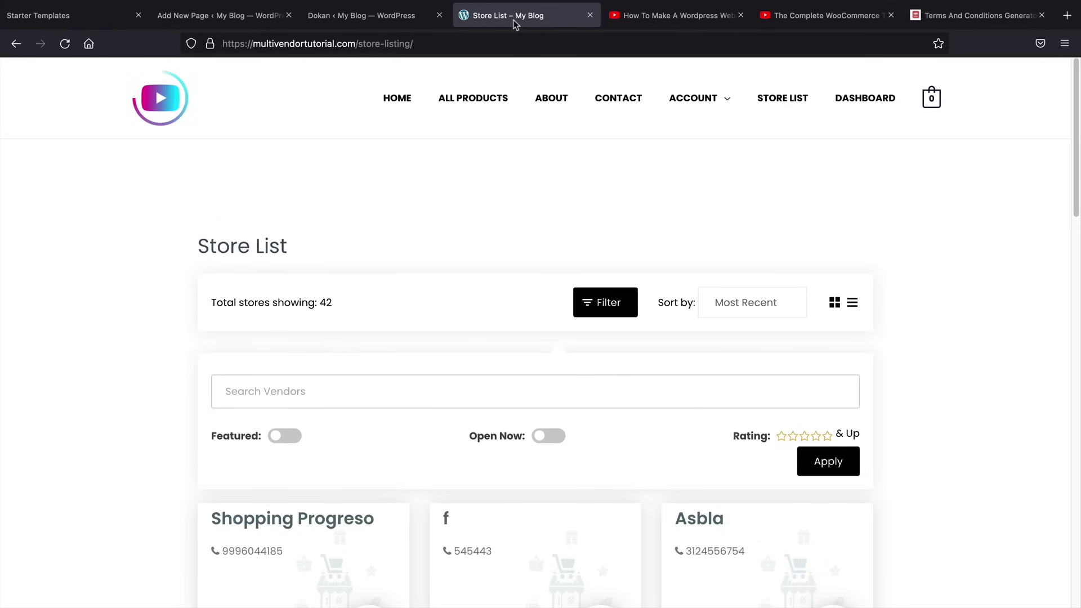
pyautogui.scroll(-5, 510, 270)
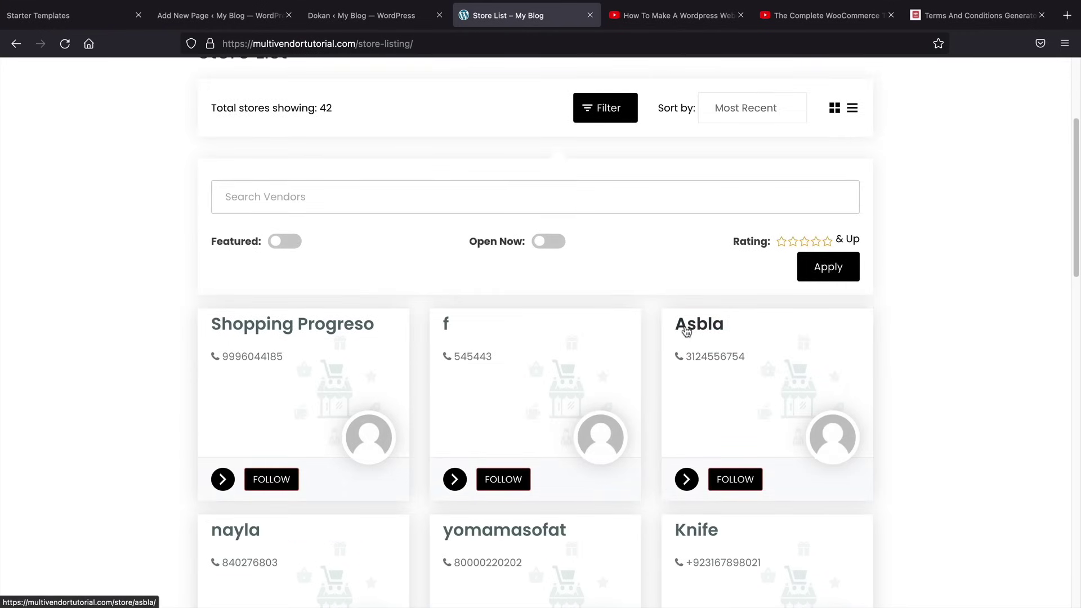
pyautogui.click(355, 15)
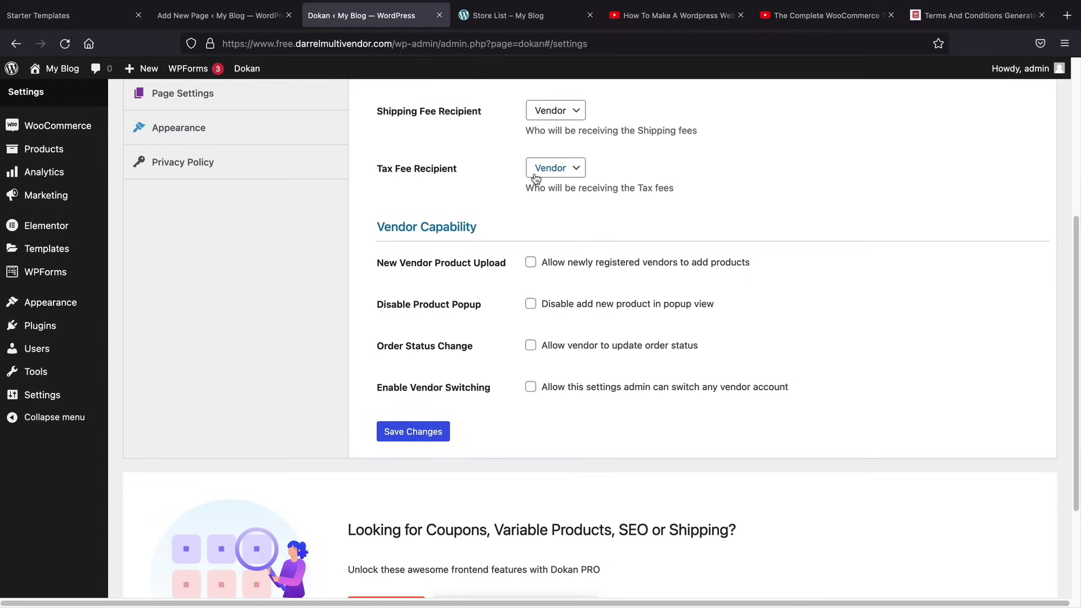
# Allow newly registered vendors to add products, save the selling options, and go to Page Settings
pyautogui.click(530, 263)
pyautogui.click(437, 436)
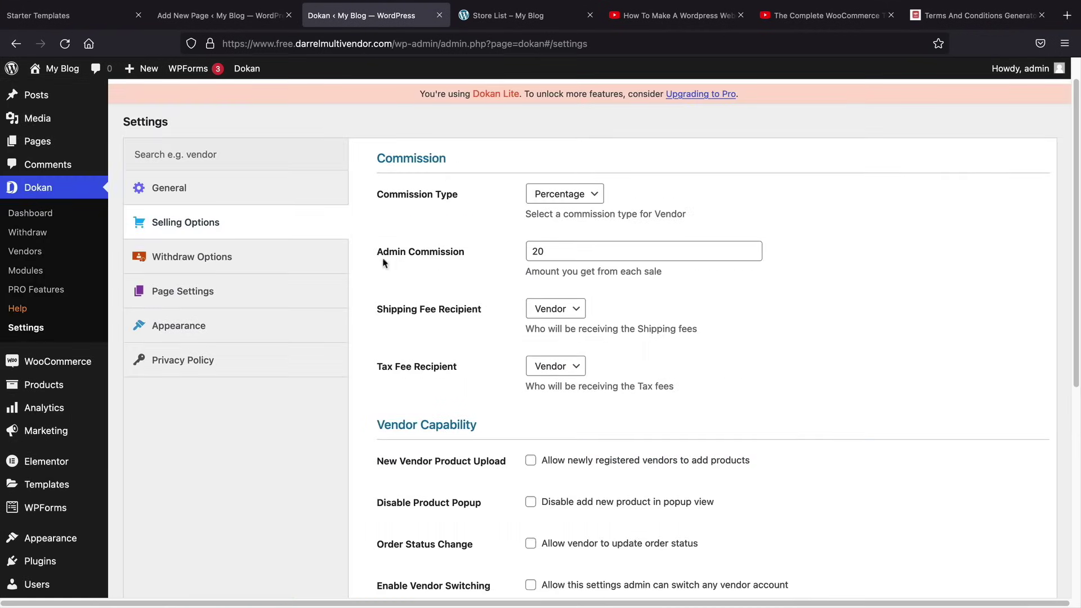
pyautogui.click(214, 257)
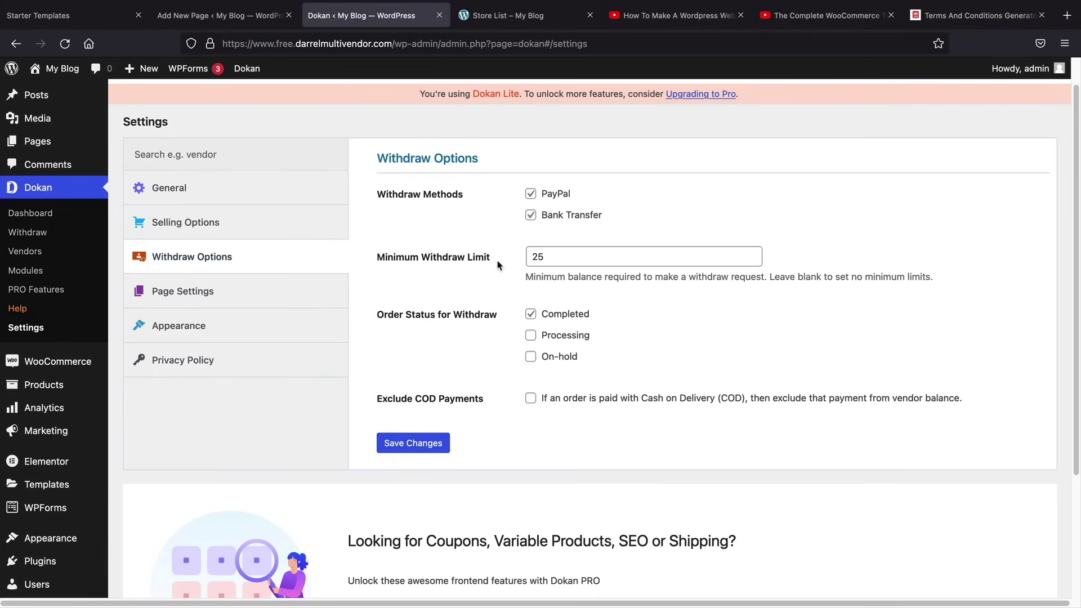
pyautogui.click(200, 290)
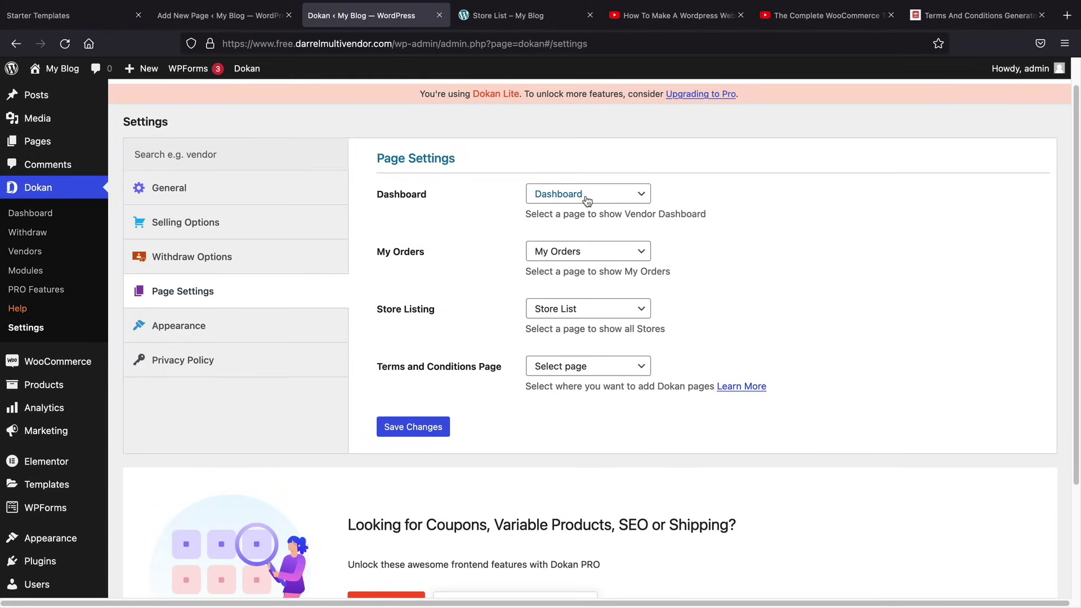
# Keep My Orders as the orders page, set Terms And Conditions as the terms page, and save
pyautogui.click(588, 257)
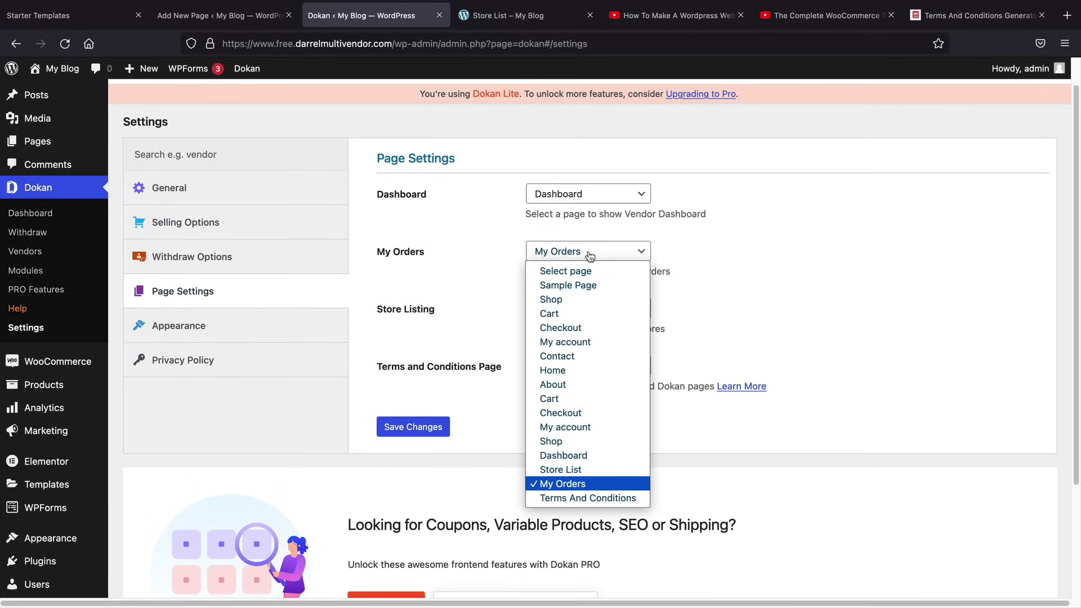
pyautogui.click(576, 488)
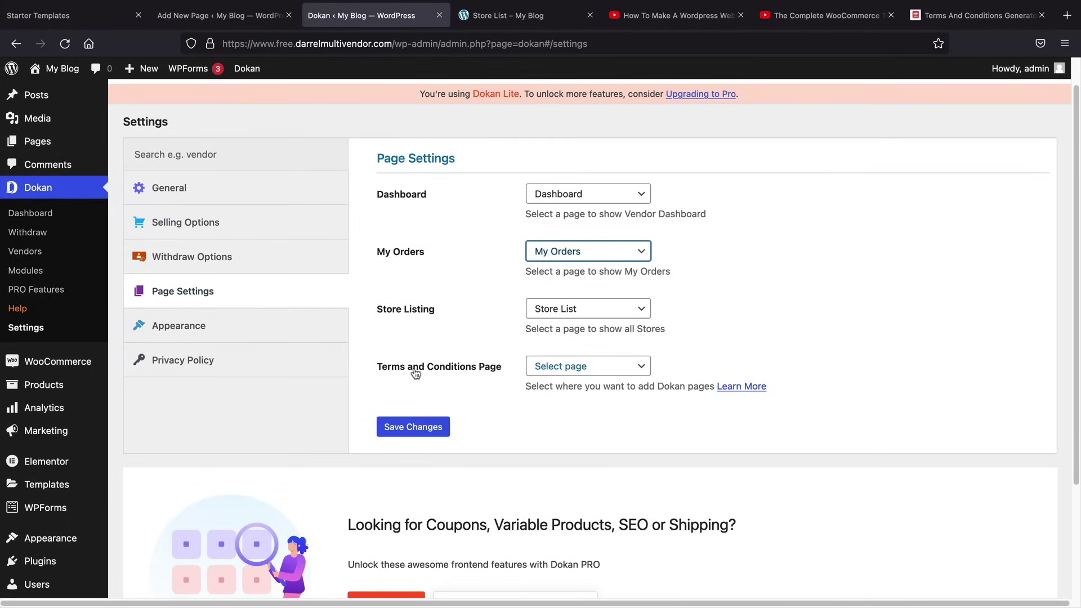
pyautogui.click(549, 369)
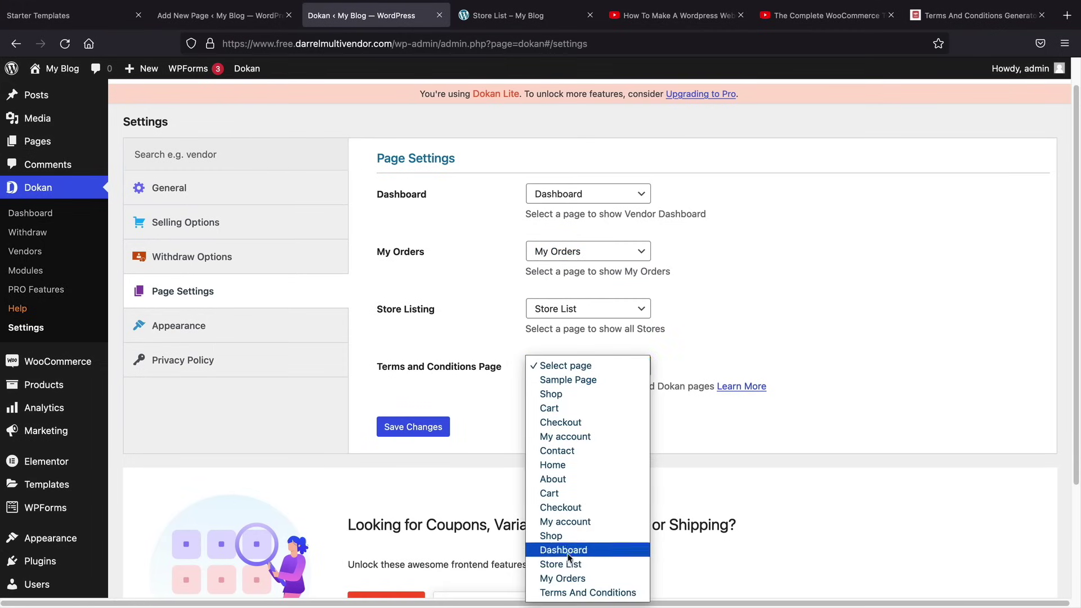
pyautogui.click(574, 592)
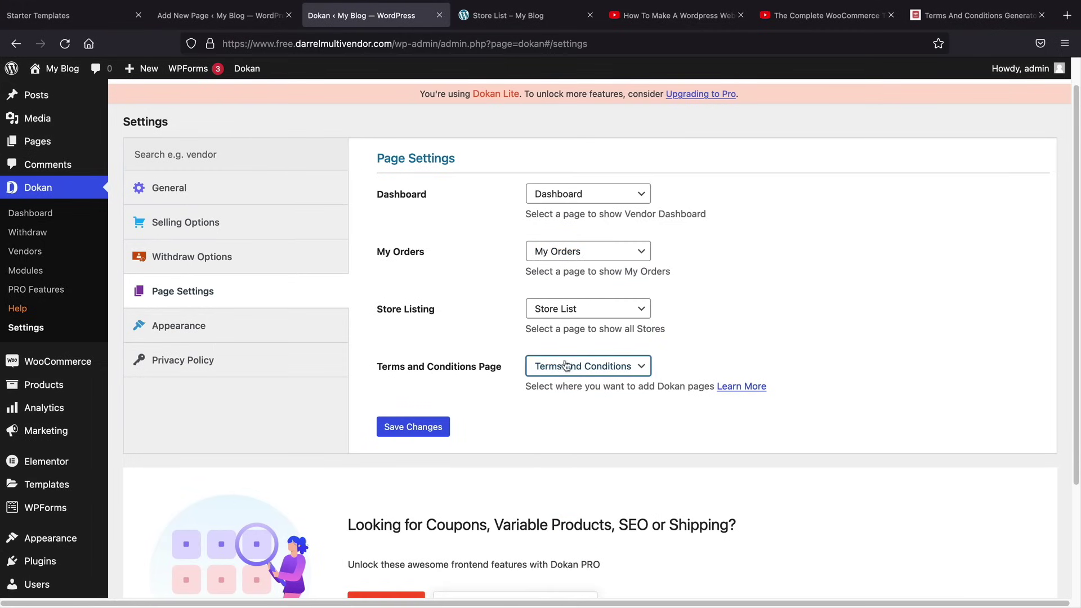
pyautogui.click(427, 427)
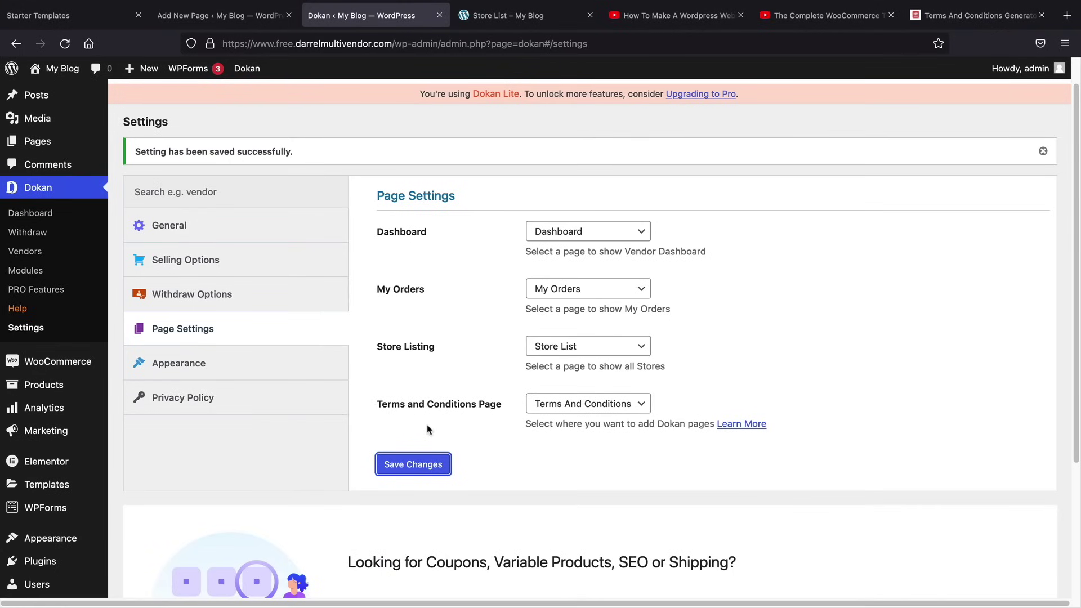
pyautogui.click(210, 363)
# Check the vendor store page, then select the second store header template
pyautogui.scroll(-5, 371, 148)
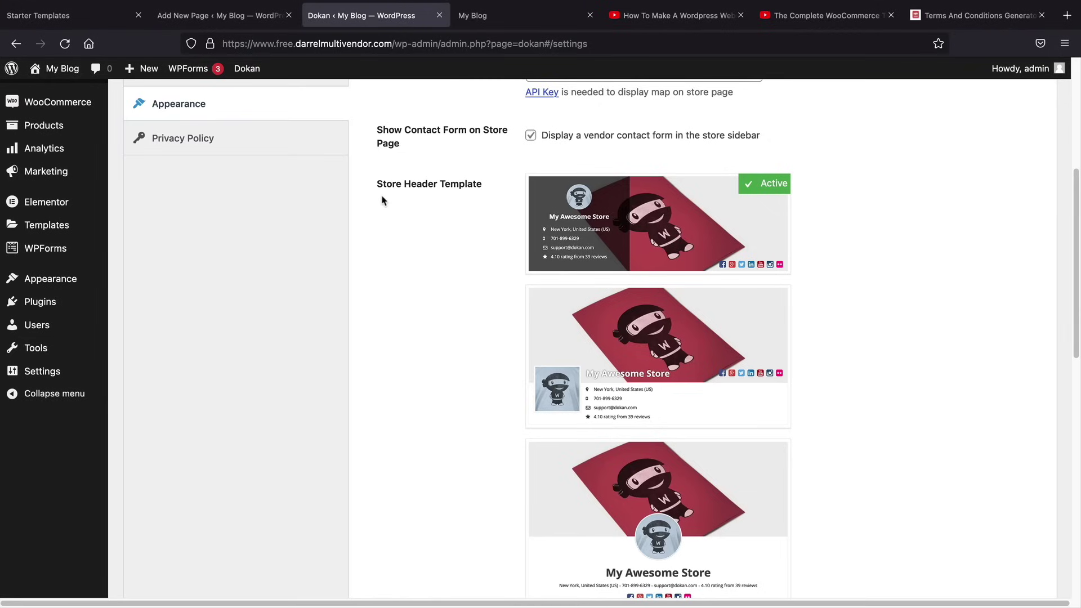
pyautogui.click(485, 17)
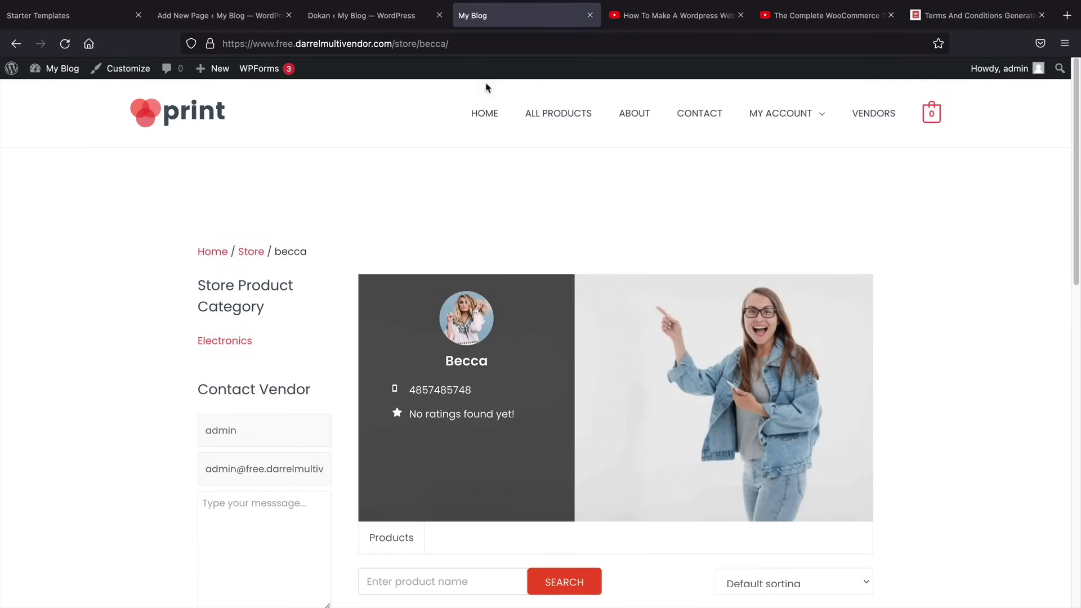
pyautogui.scroll(-2, 532, 383)
pyautogui.scroll(-2, 640, 276)
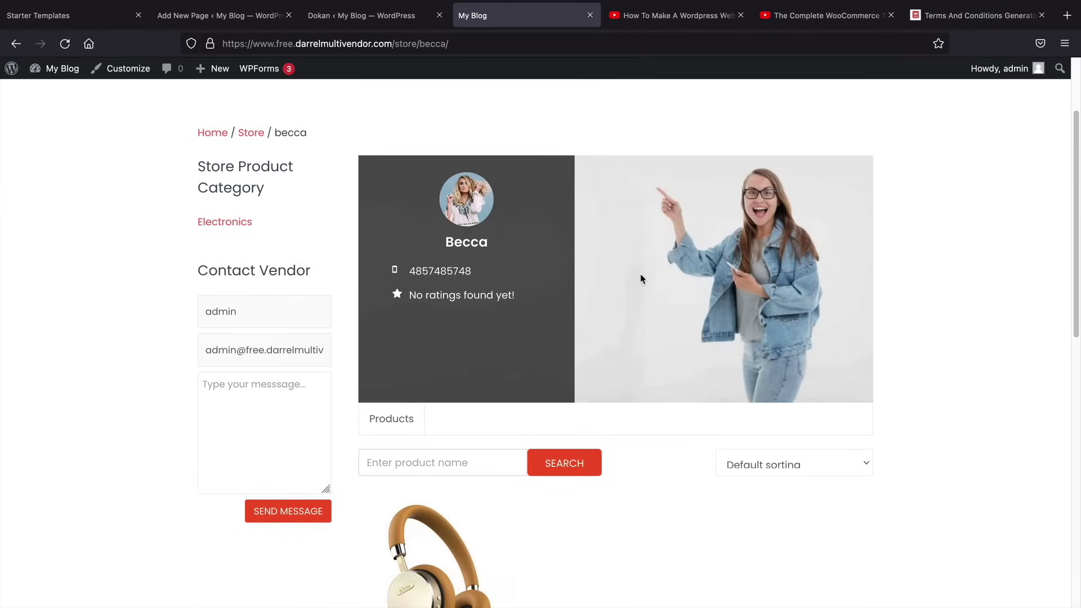
pyautogui.click(387, 22)
pyautogui.scroll(-1, 584, 334)
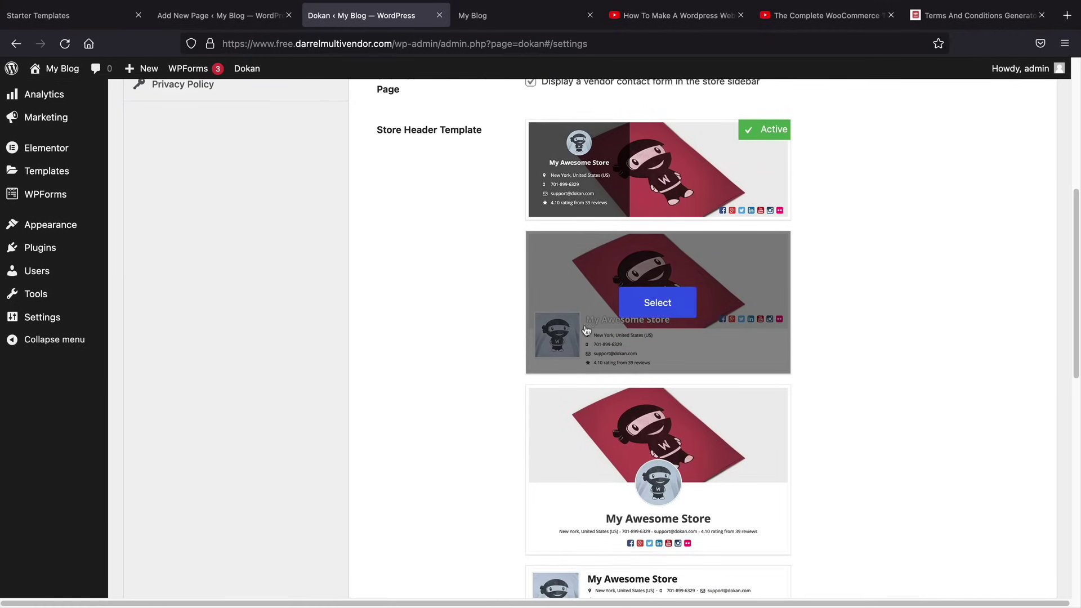
pyautogui.click(656, 307)
# Save the appearance settings and preview the vendor store page with the new header
pyautogui.scroll(-5, 440, 416)
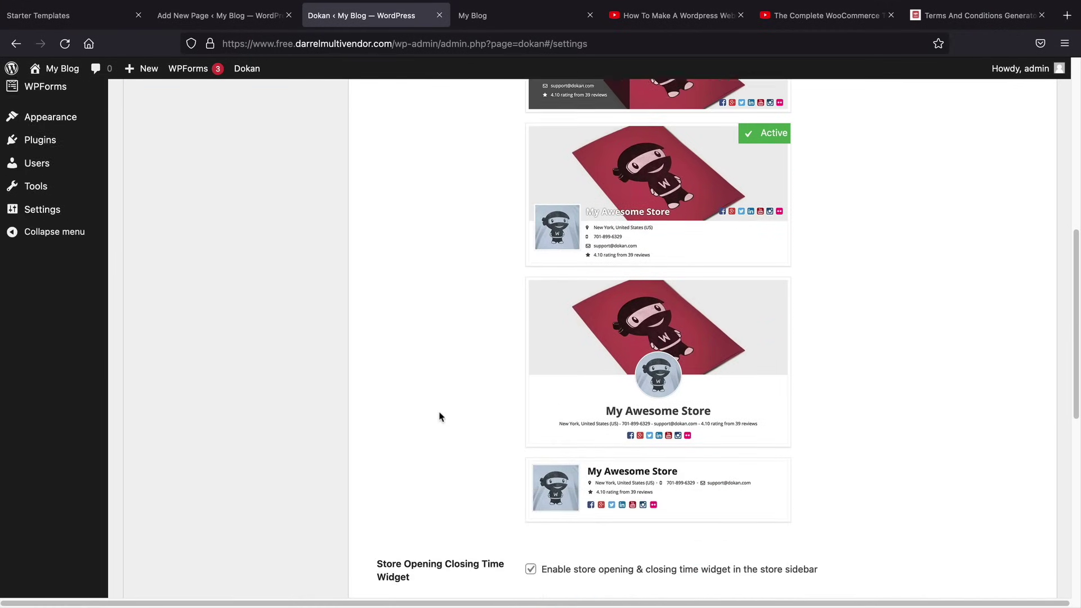
pyautogui.scroll(-1, 441, 417)
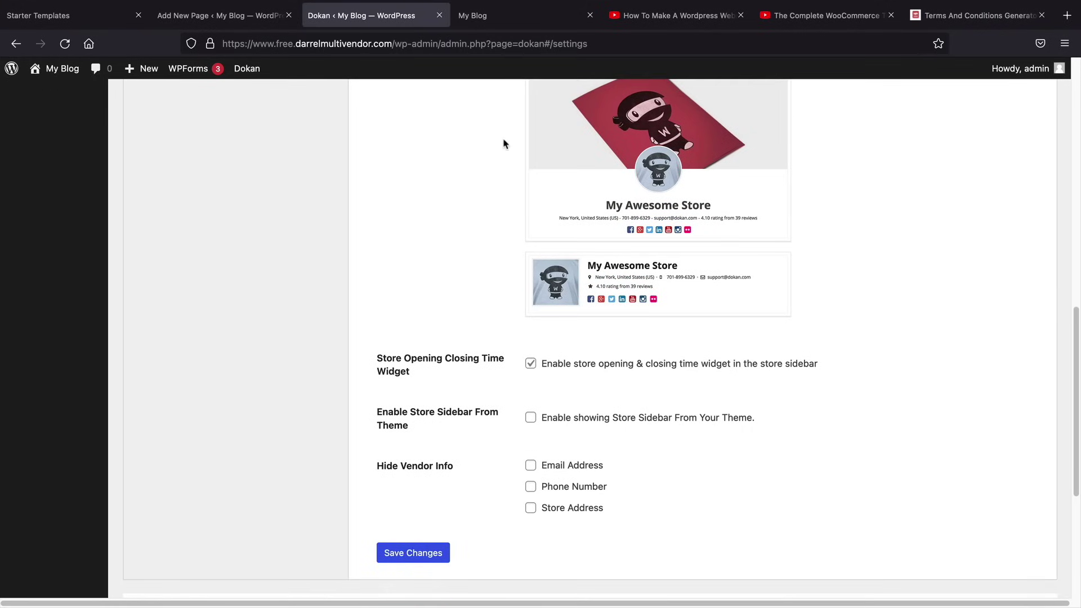
pyautogui.click(498, 22)
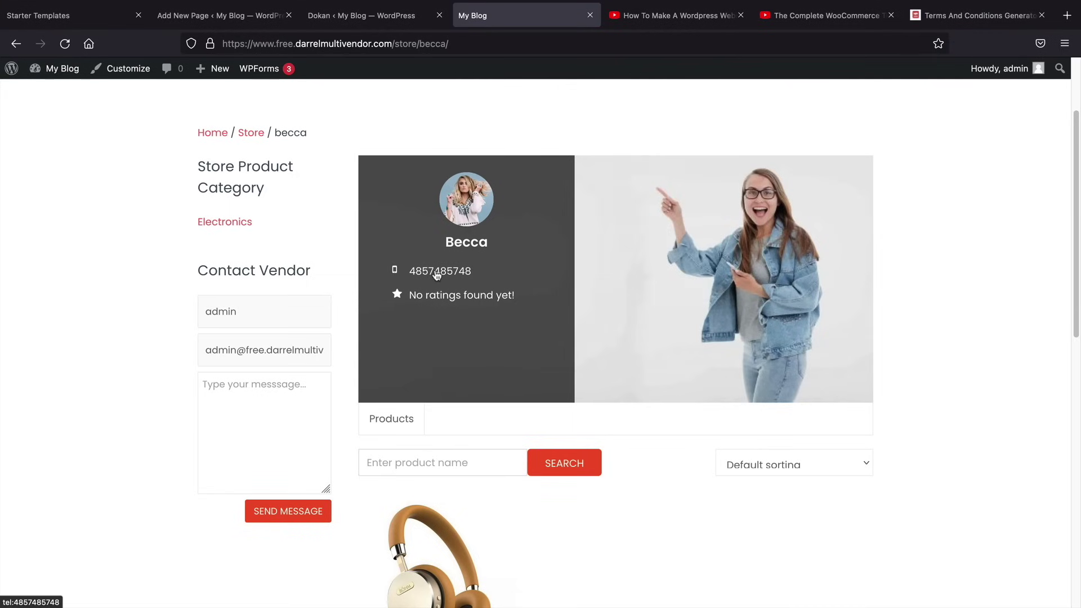
pyautogui.click(374, 21)
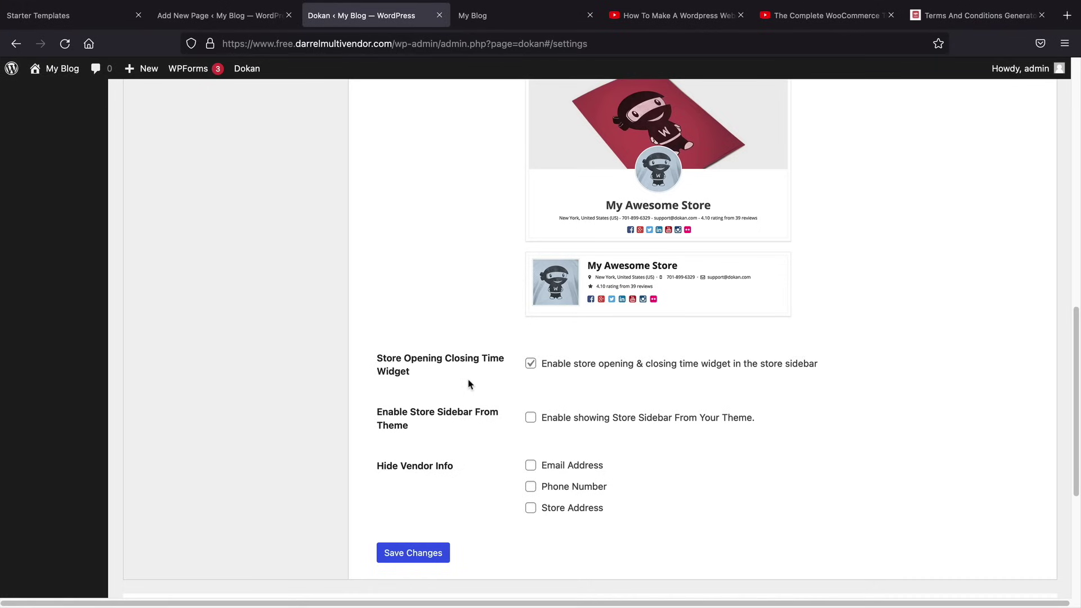
pyautogui.click(406, 555)
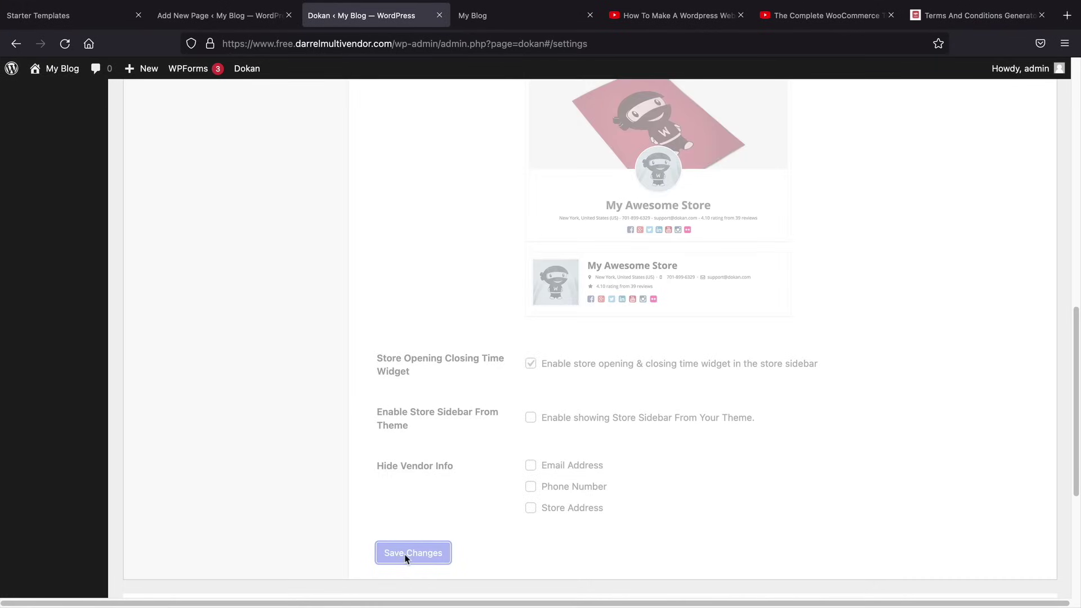
pyautogui.hotkey('ctrl', 'Tab')
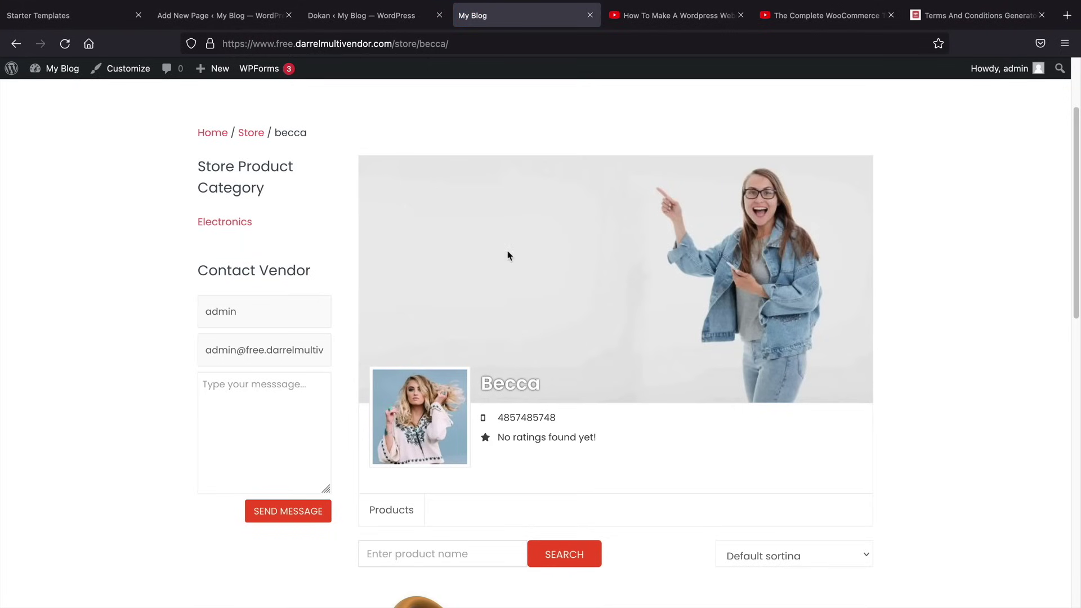
pyautogui.click(357, 19)
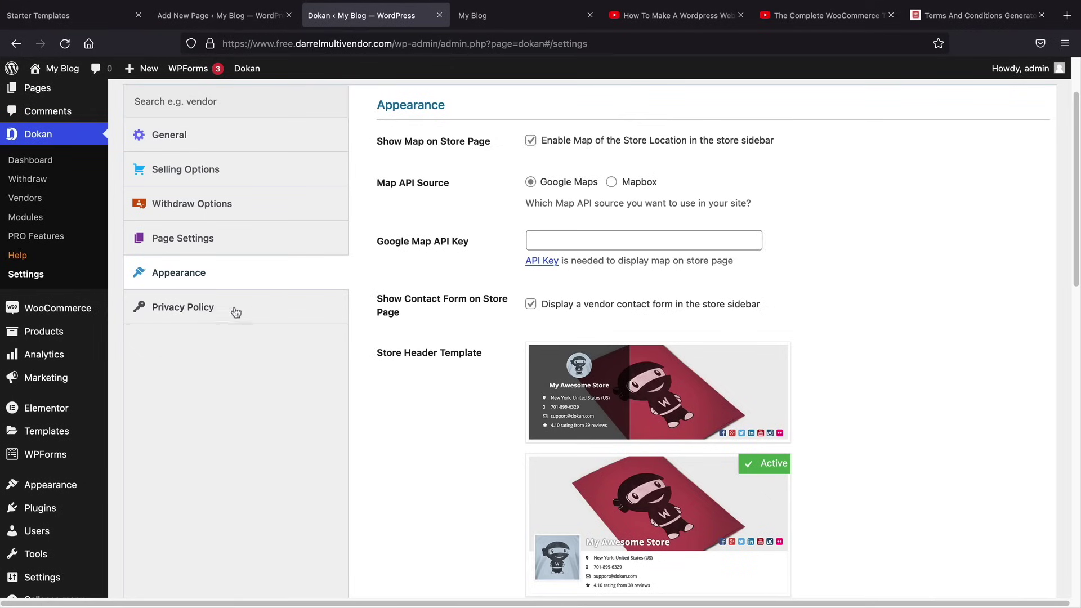
# In Privacy Policy settings, choose Sample Page as the privacy page and save
pyautogui.click(210, 311)
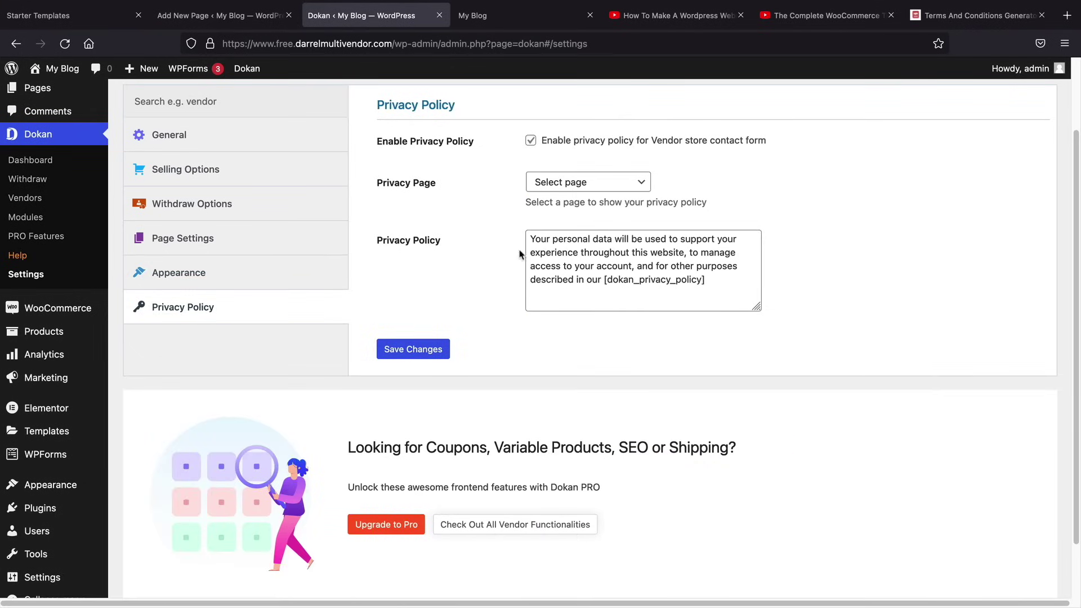
pyautogui.click(582, 187)
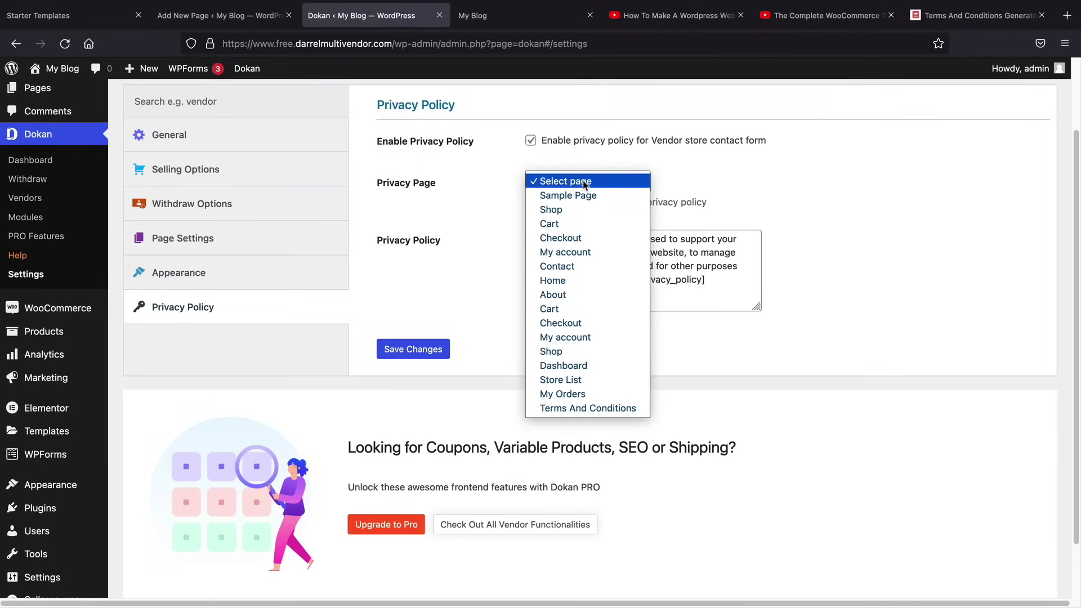
pyautogui.click(579, 408)
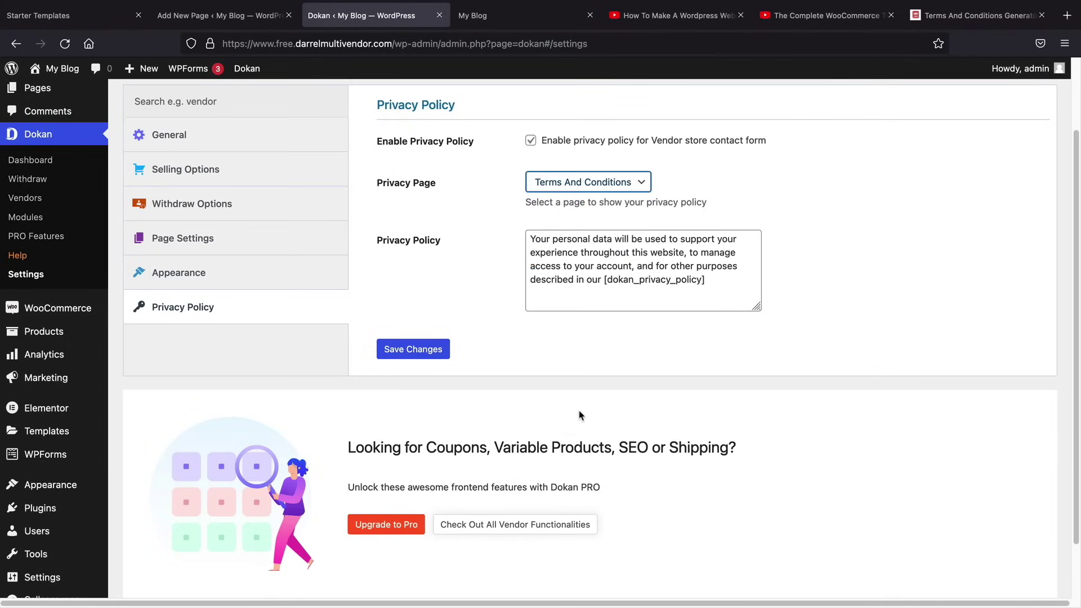
pyautogui.click(586, 186)
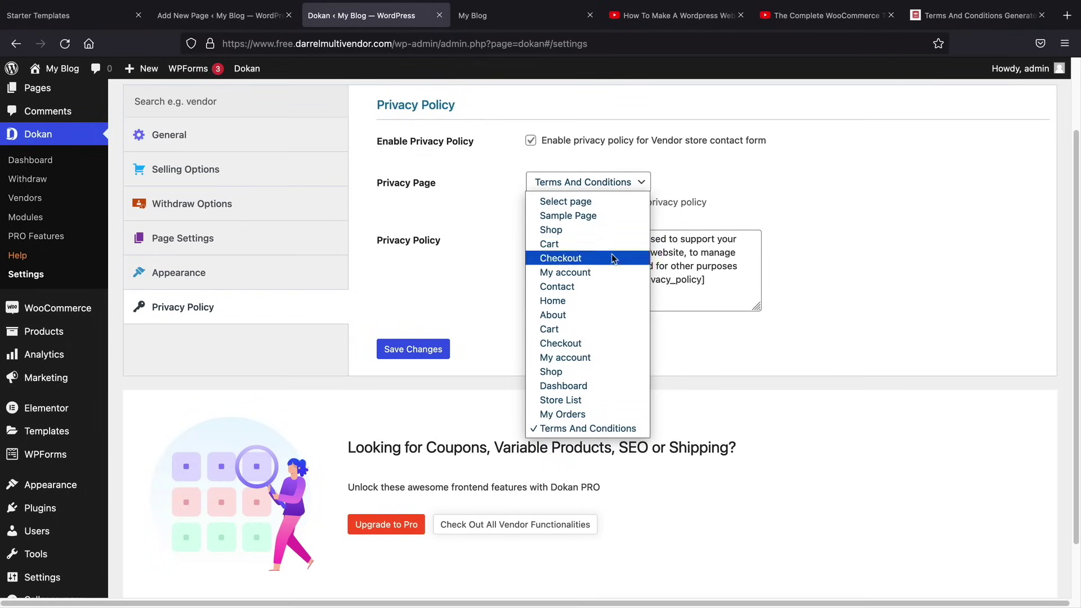
pyautogui.click(591, 216)
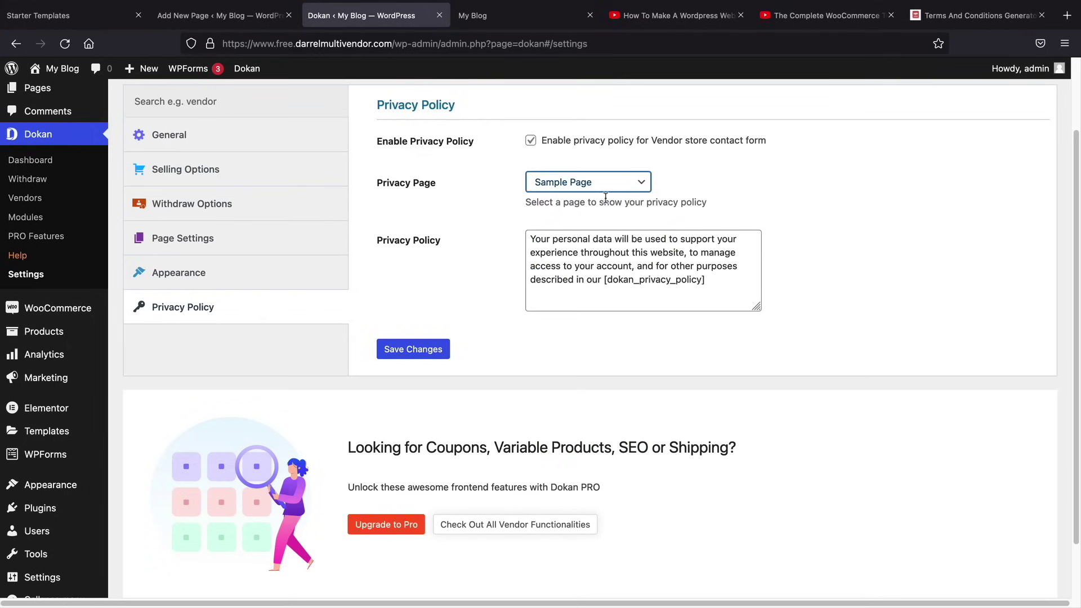
pyautogui.click(404, 352)
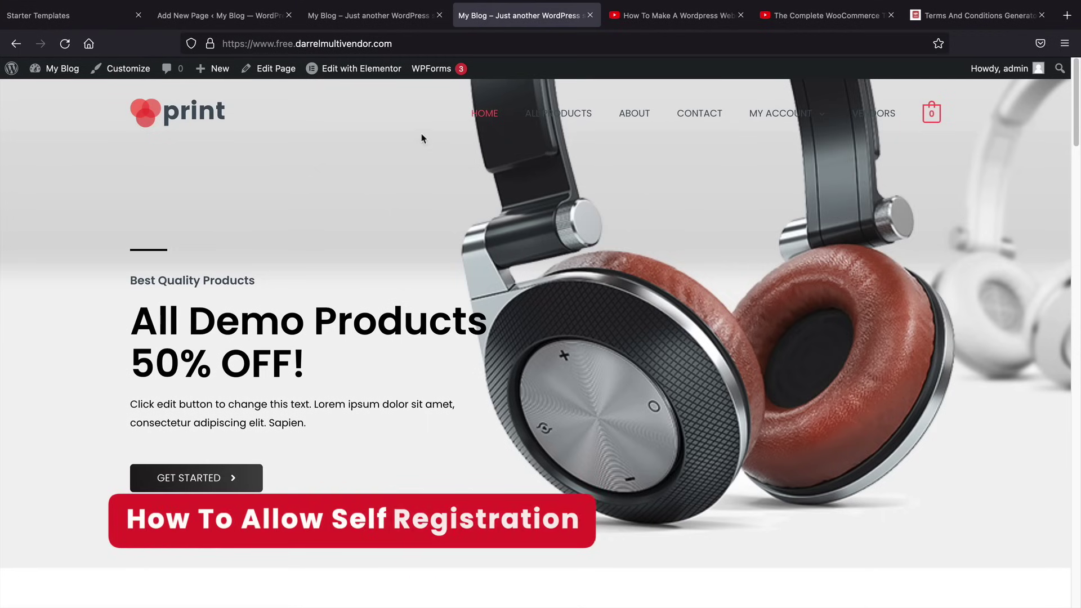
# Load the copied site address in a new private Firefox window and go to My Account
pyautogui.rightClick(359, 44)
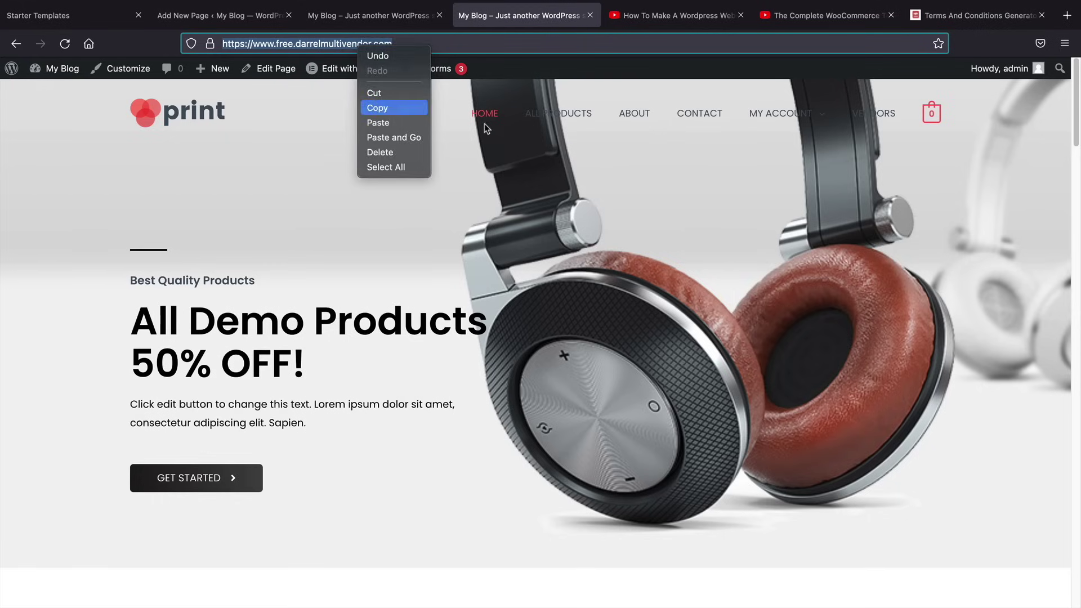
pyautogui.click(378, 108)
pyautogui.click(1065, 43)
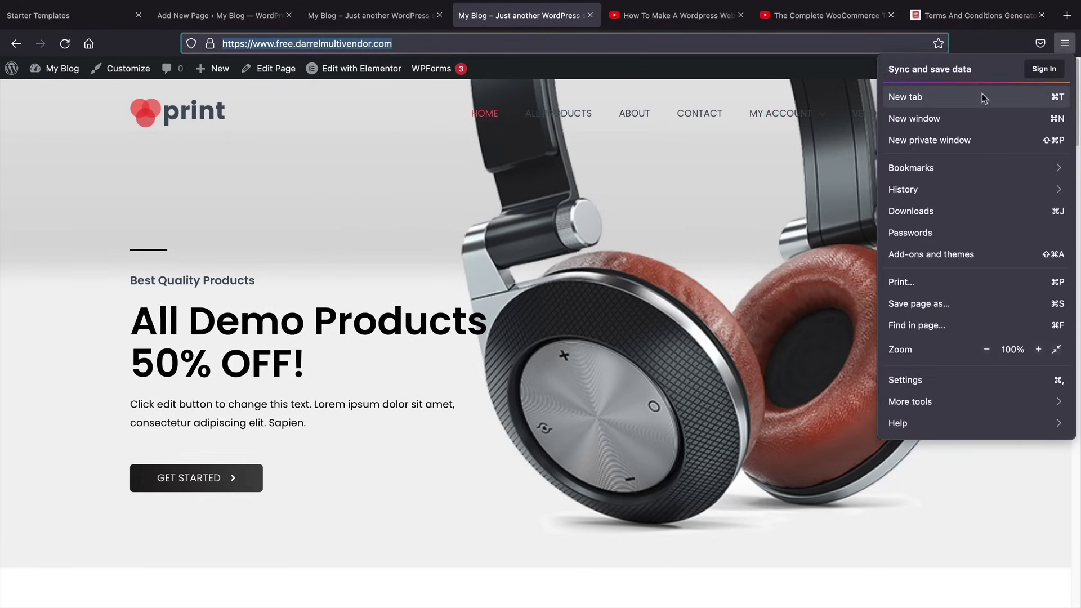
pyautogui.click(901, 140)
pyautogui.rightClick(489, 40)
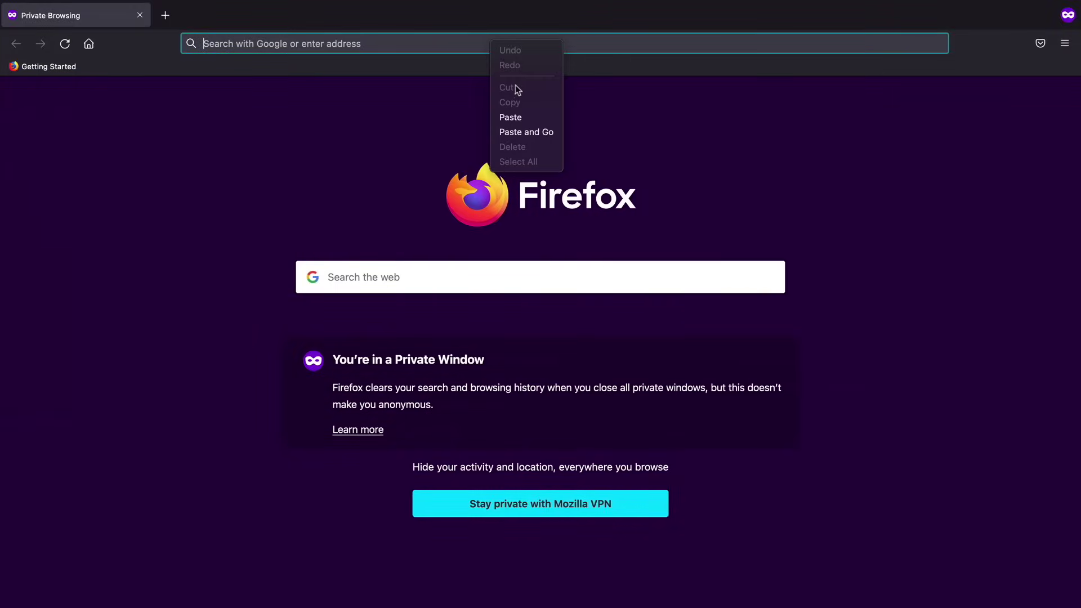
pyautogui.click(512, 114)
pyautogui.press('Return')
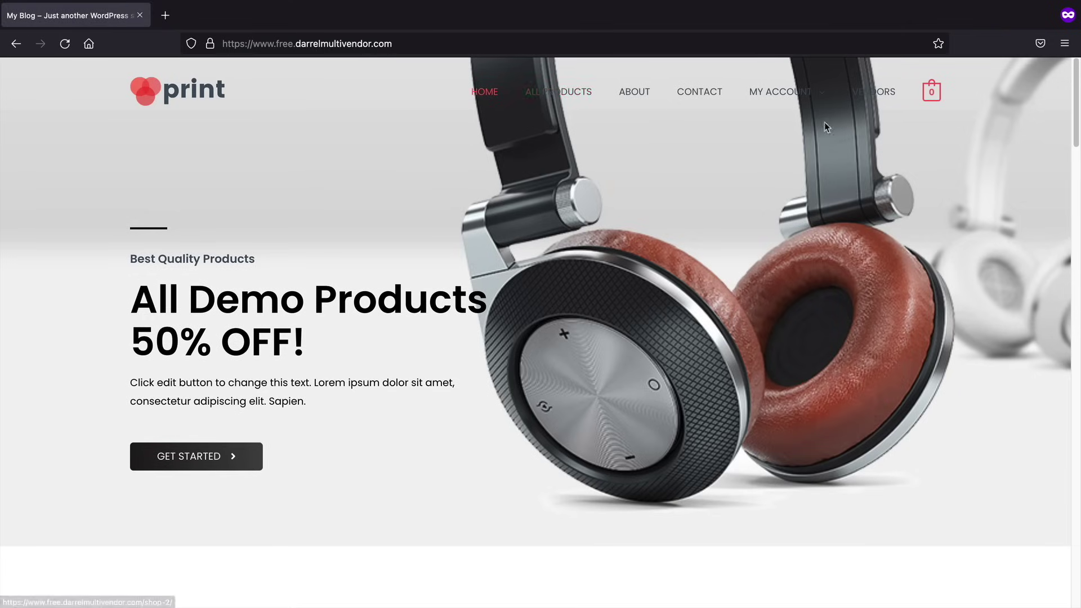
pyautogui.click(784, 97)
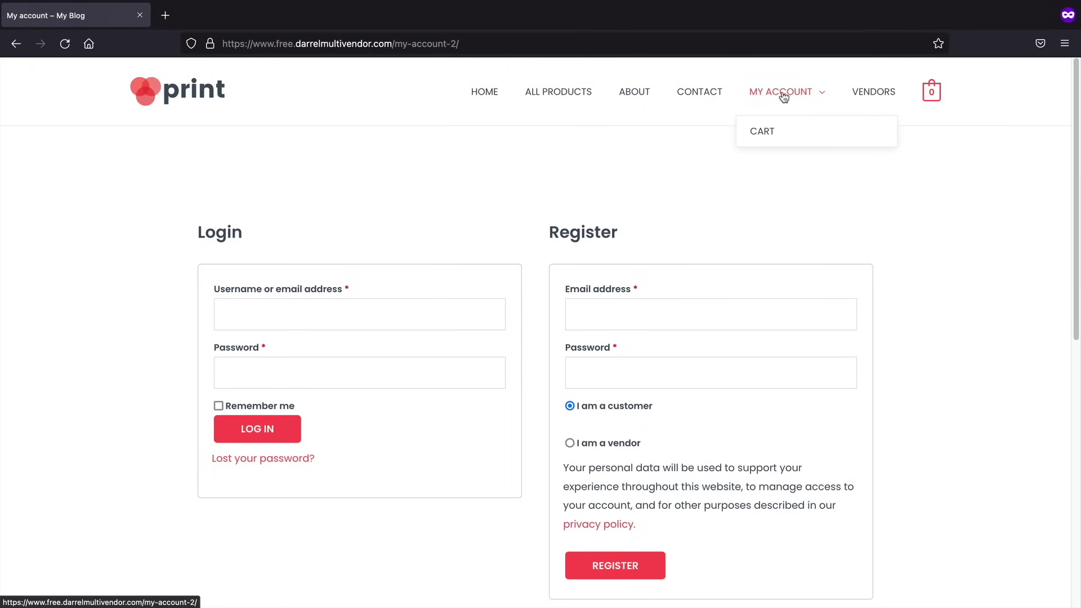
# Enter the registration email address in the Register form
pyautogui.scroll(-2, 670, 228)
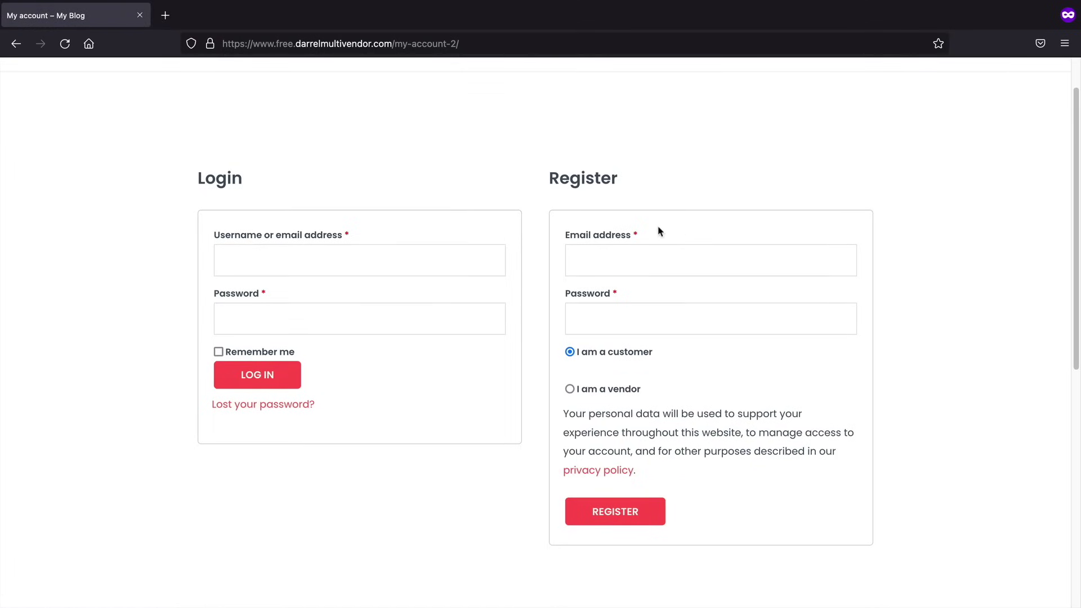
pyautogui.doubleClick(301, 184)
pyautogui.click(565, 181)
pyautogui.moveTo(627, 181); pyautogui.dragTo(488, 182)
pyautogui.click(658, 197)
pyautogui.click(633, 255)
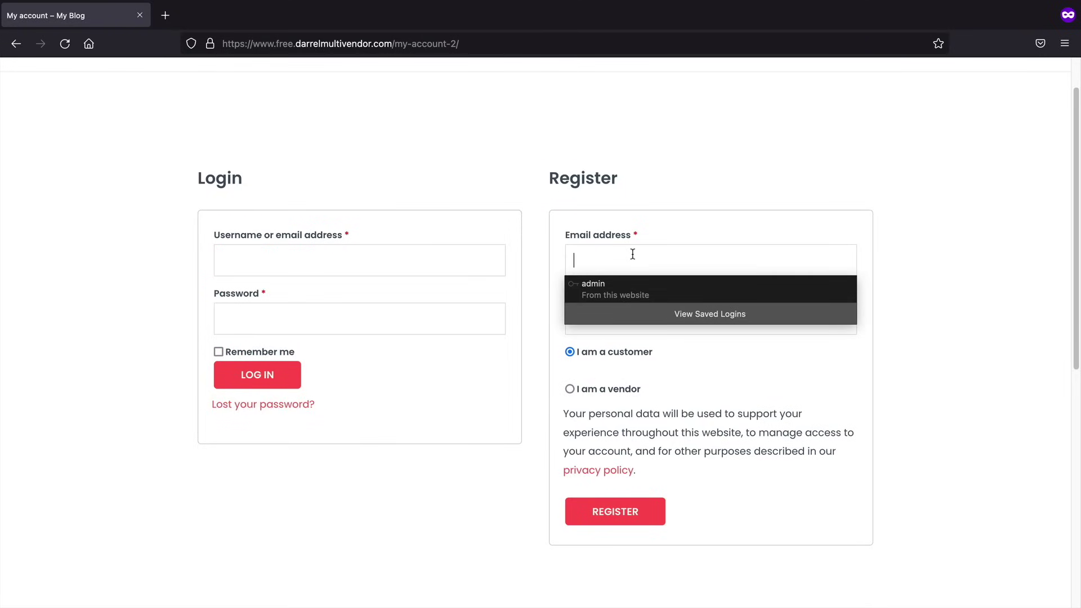
pyautogui.press('Escape')
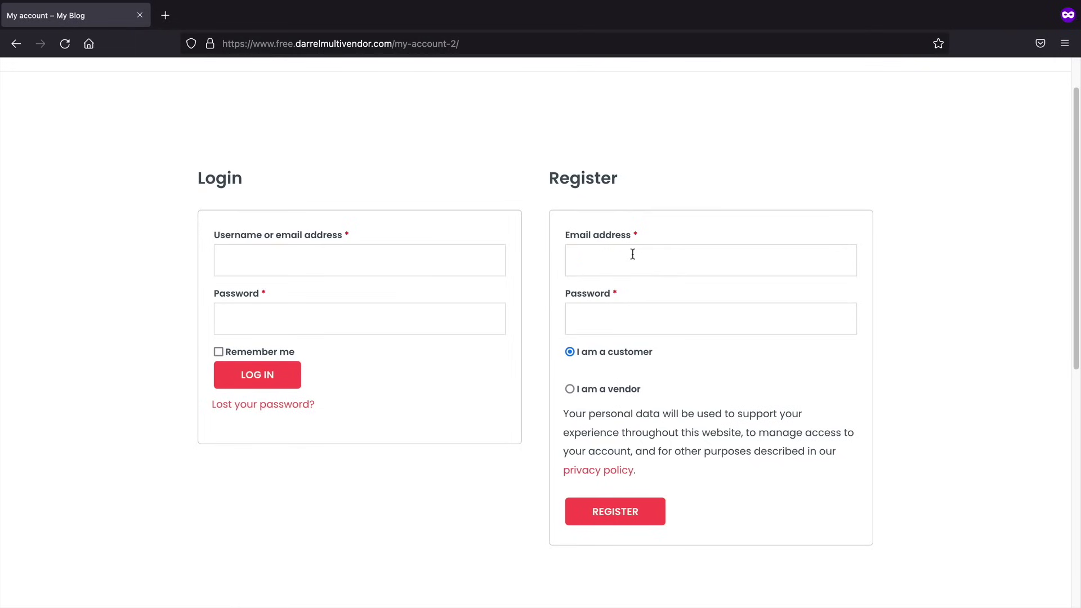
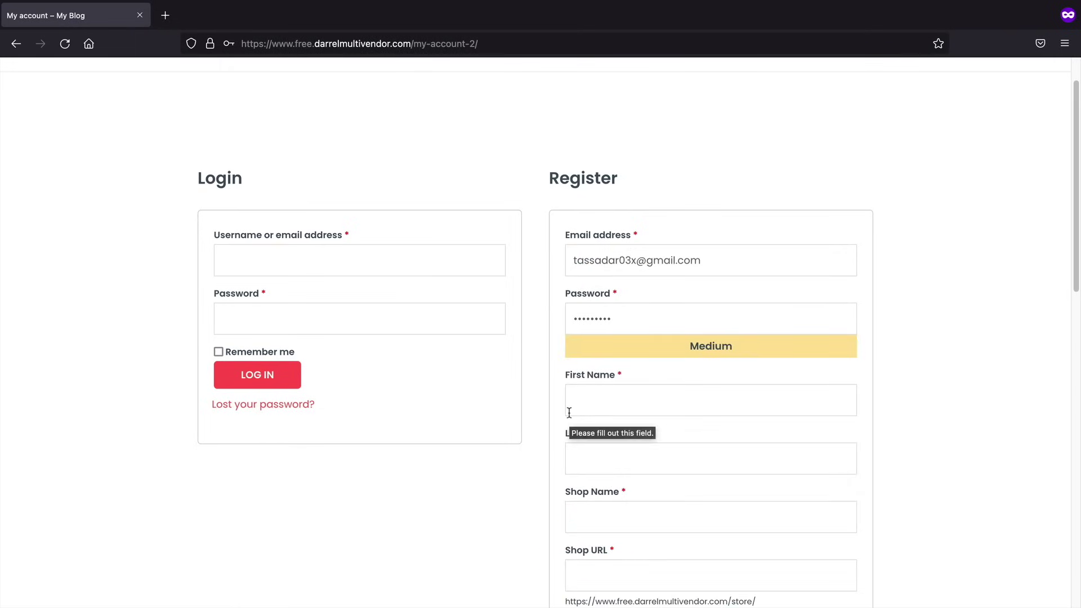
# Fill in the vendor's first name, last name, and the shop name 'wilosonator'
pyautogui.scroll(-3, 571, 394)
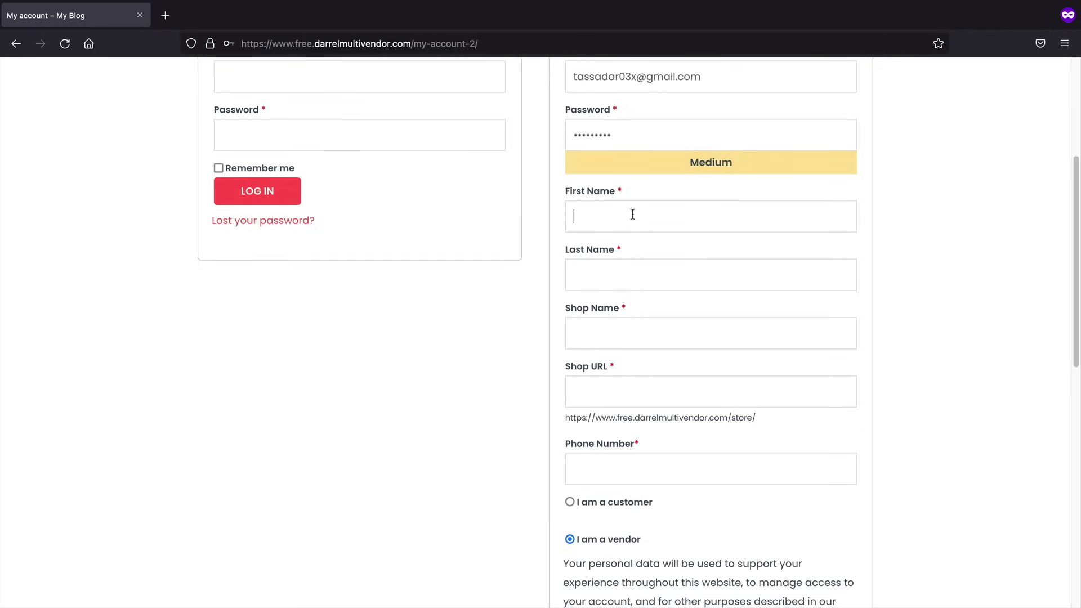
pyautogui.click(633, 214)
pyautogui.press('Tab')
pyautogui.press('Tab')
pyautogui.write('wilosonator')
# Enter the vendor's phone number and submit the vendor registration
pyautogui.click(627, 391)
pyautogui.scroll(-3, 614, 382)
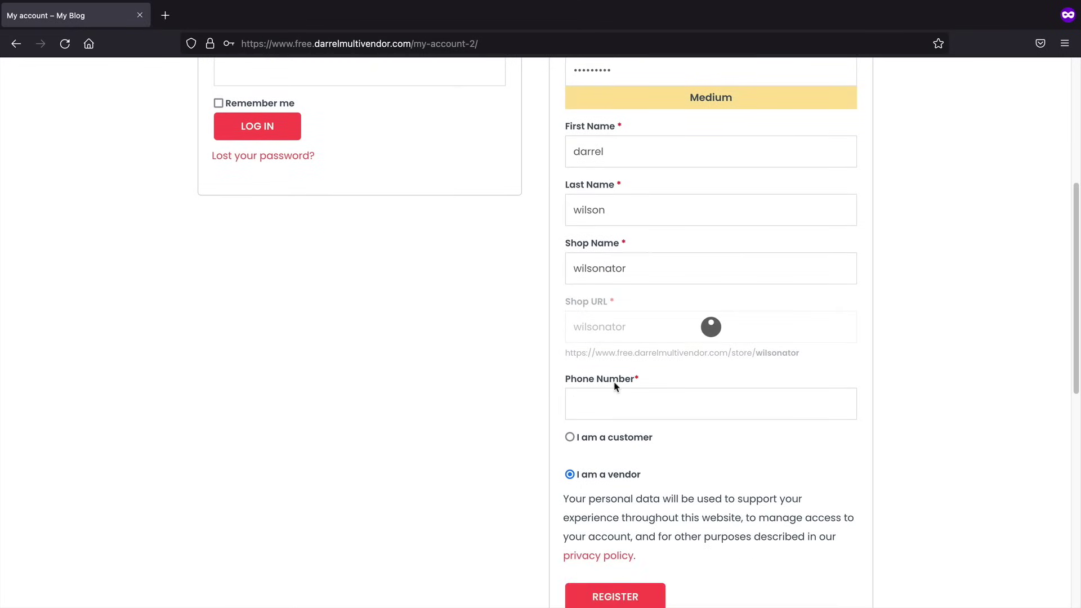
pyautogui.write('48')
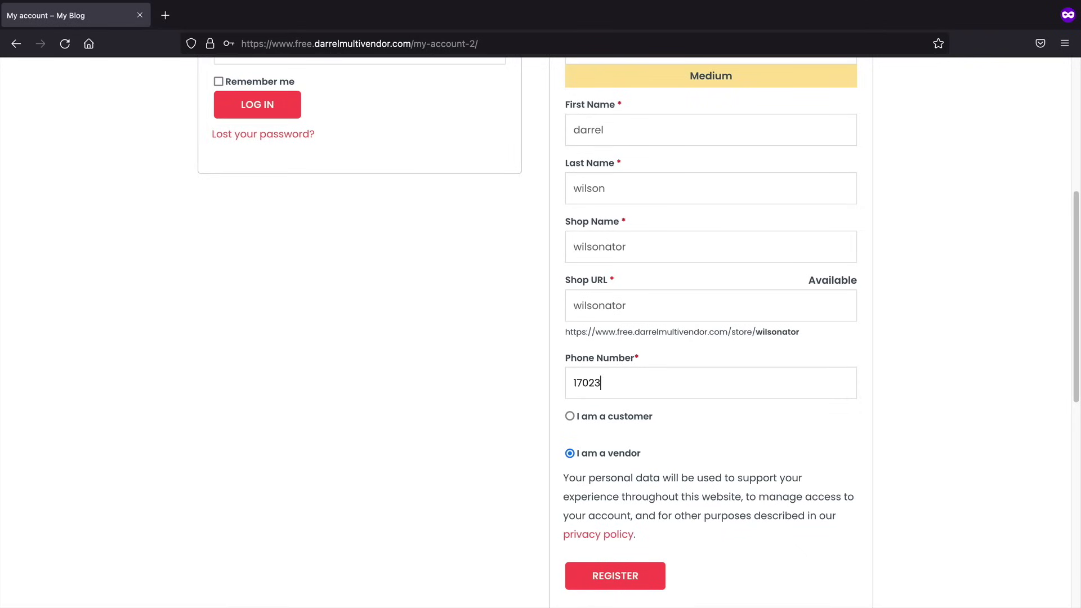
pyautogui.write('48')
pyautogui.moveTo(668, 389); pyautogui.dragTo(538, 381)
pyautogui.click(520, 378)
pyautogui.scroll(-3, 519, 378)
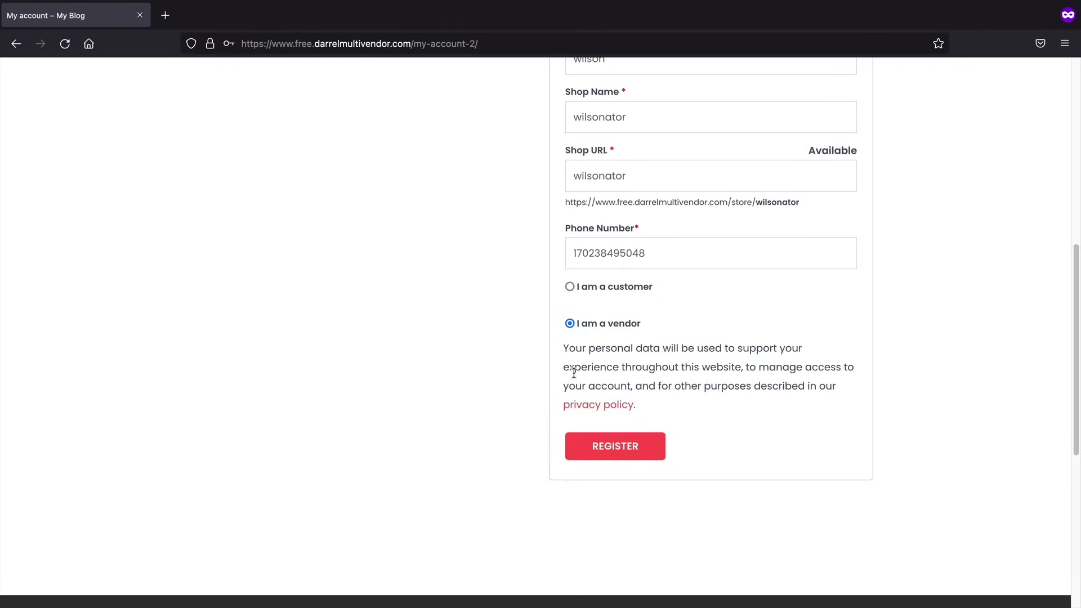
pyautogui.click(590, 450)
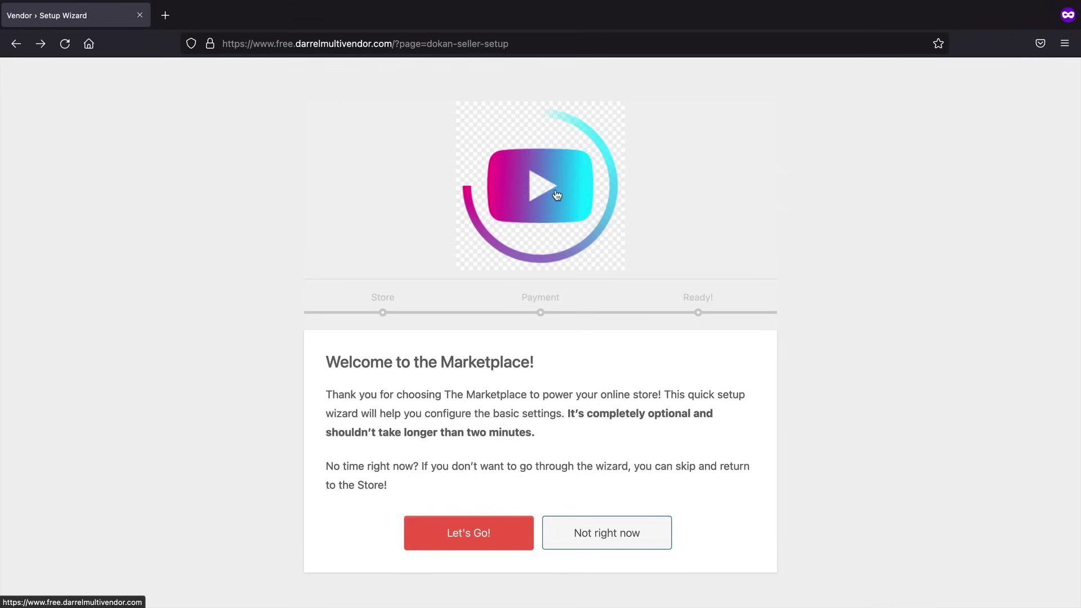
# Start the setup wizard, skip Store Setup, continue past Payment Setup, and open the dashboard
pyautogui.click(468, 544)
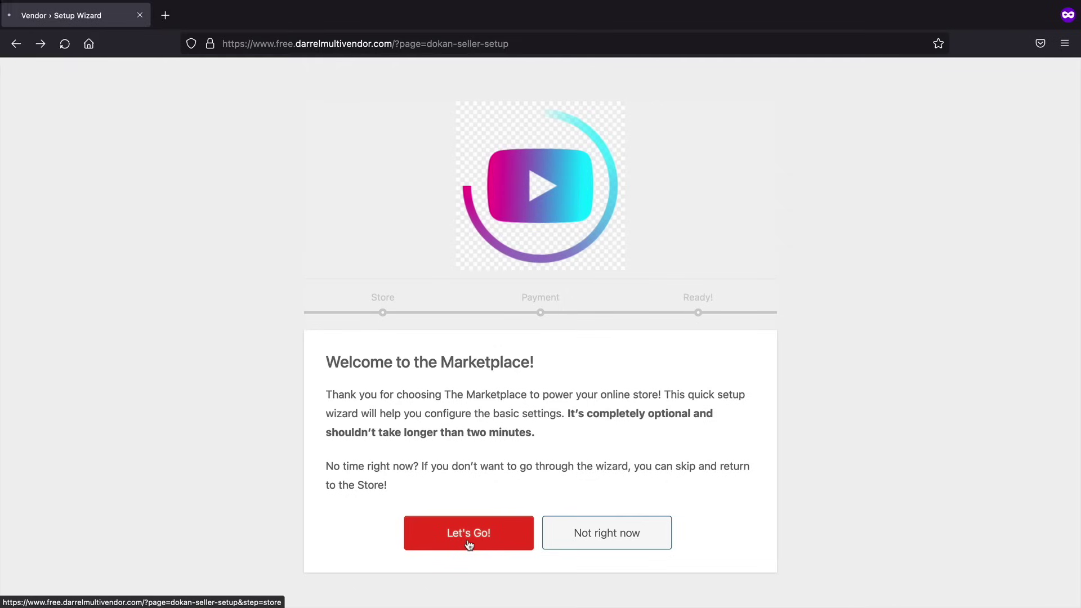
pyautogui.scroll(-3, 468, 544)
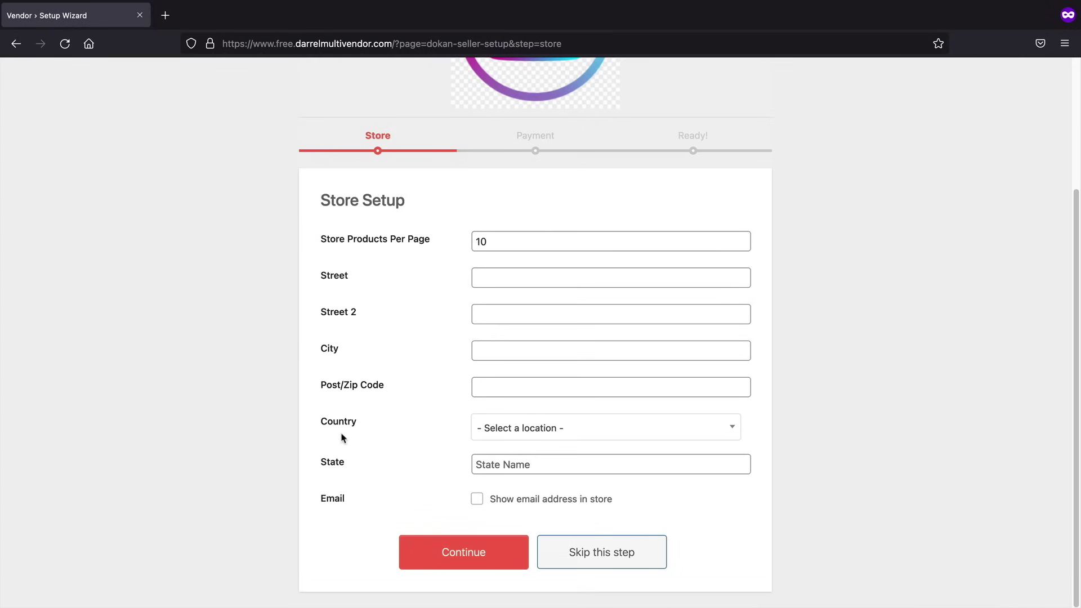
pyautogui.click(596, 558)
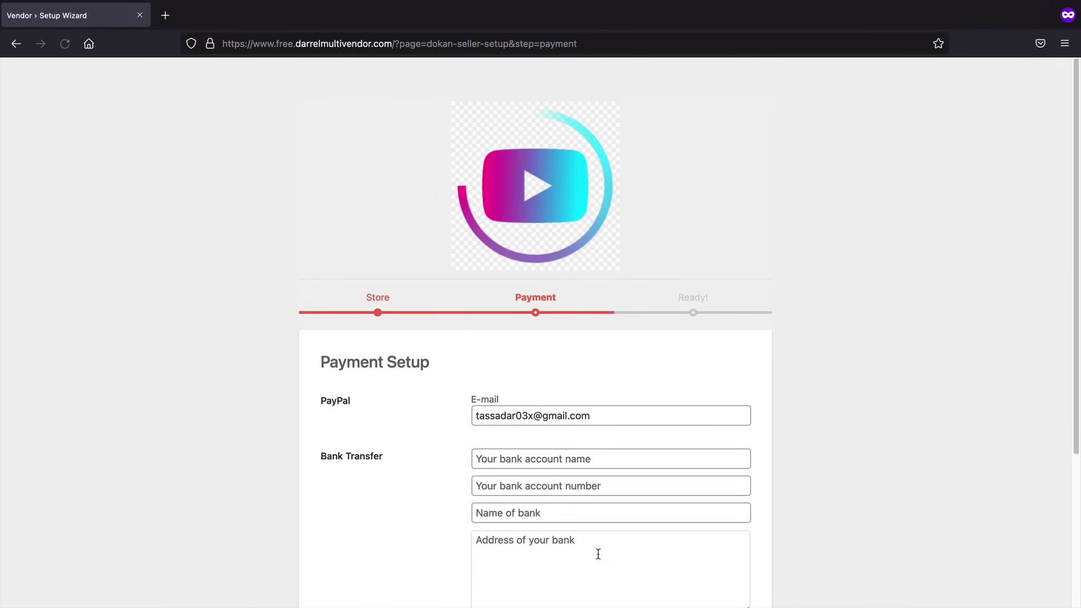
pyautogui.scroll(-4, 599, 554)
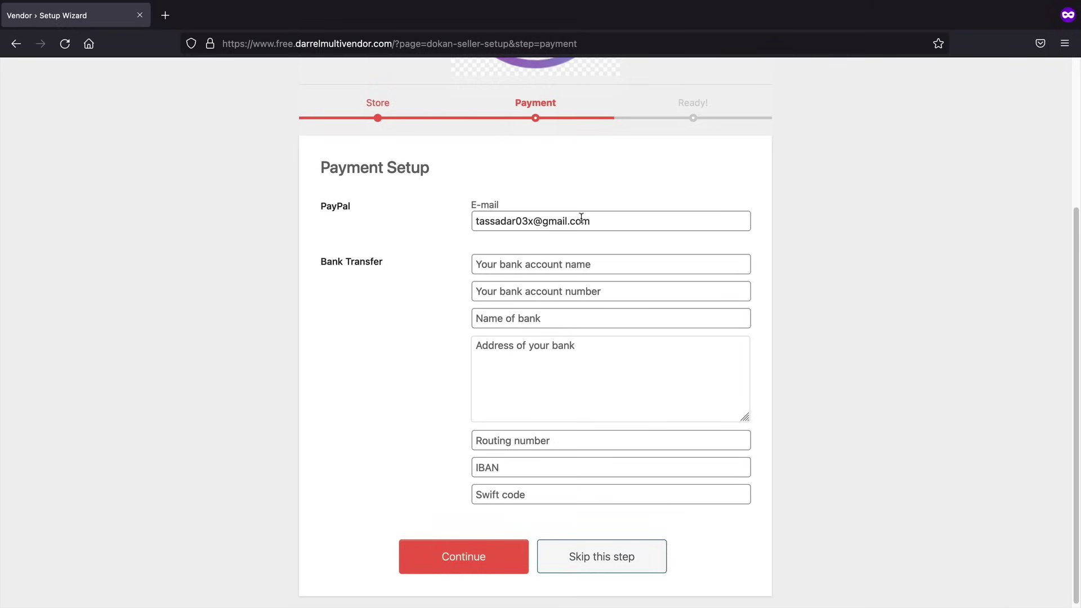
pyautogui.click(479, 566)
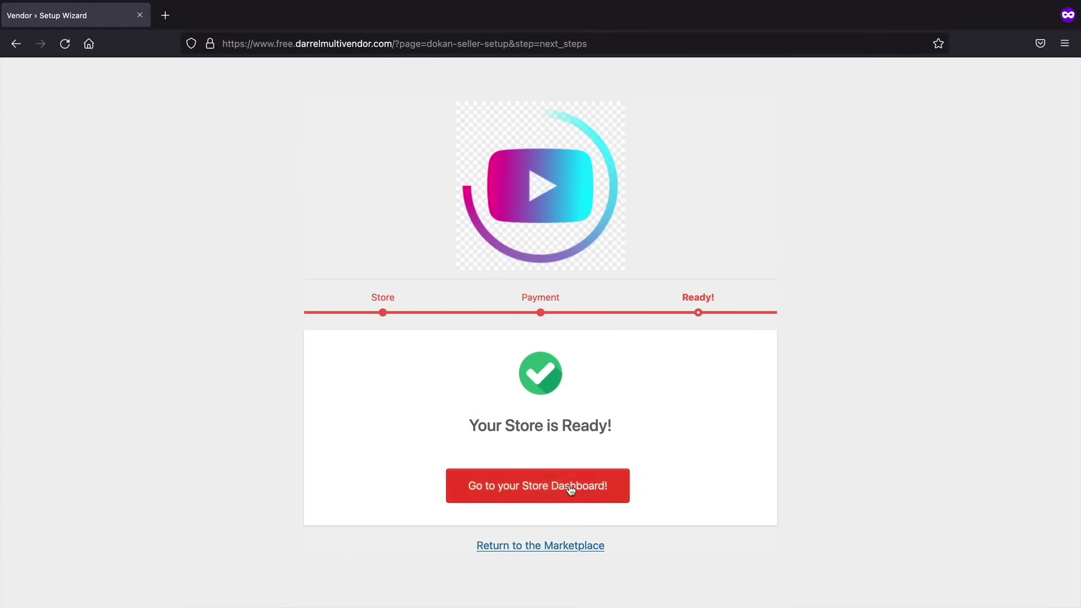
pyautogui.click(503, 490)
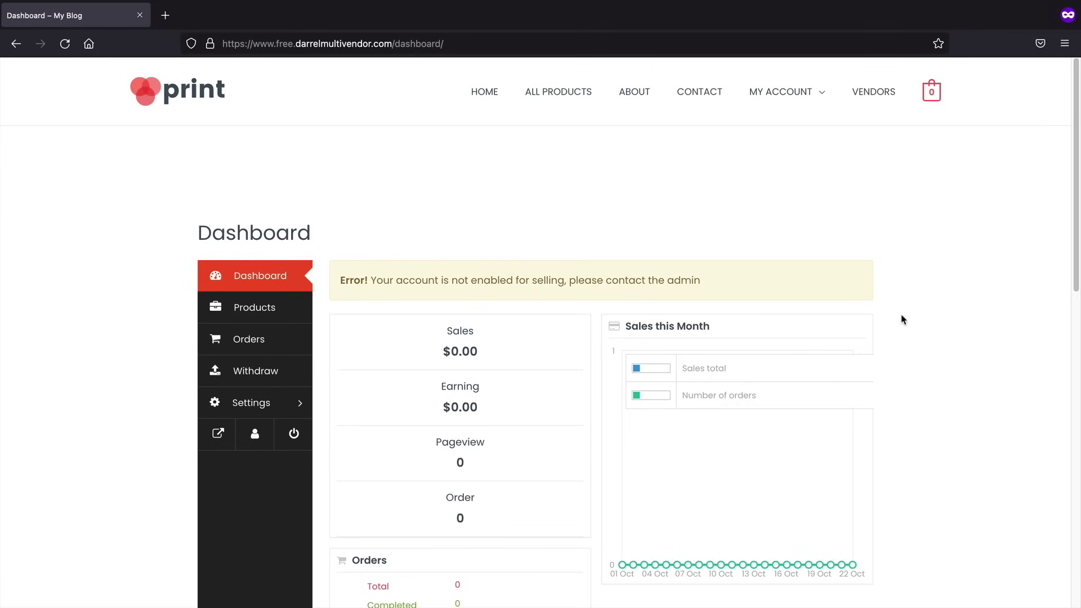
# Look over the new store dashboard and its zero sales figures
pyautogui.middleClick(902, 315)
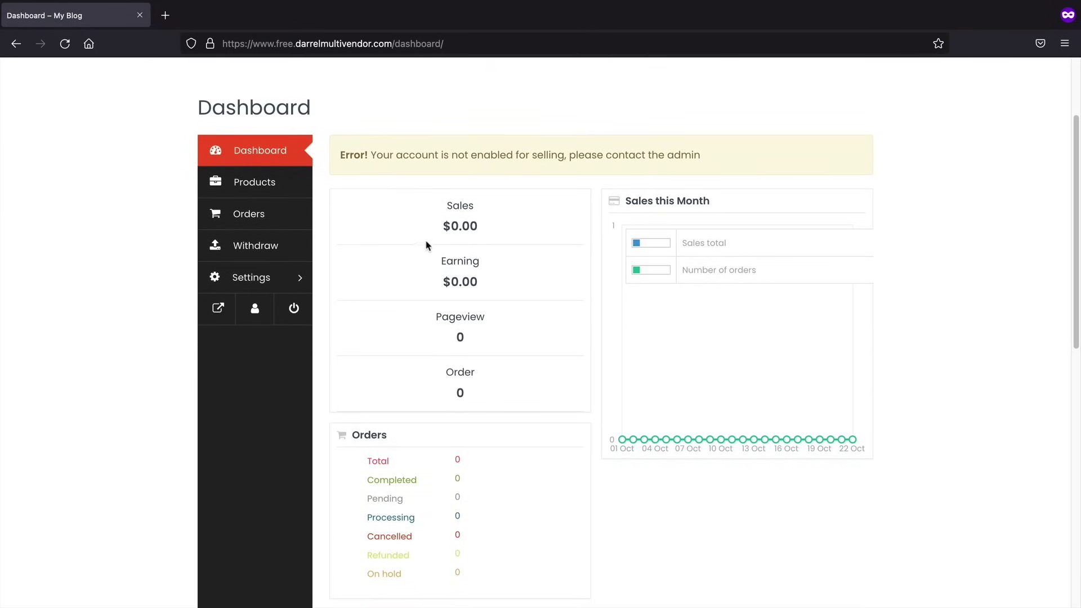
pyautogui.moveTo(483, 233); pyautogui.dragTo(449, 237)
pyautogui.scroll(-1, 734, 279)
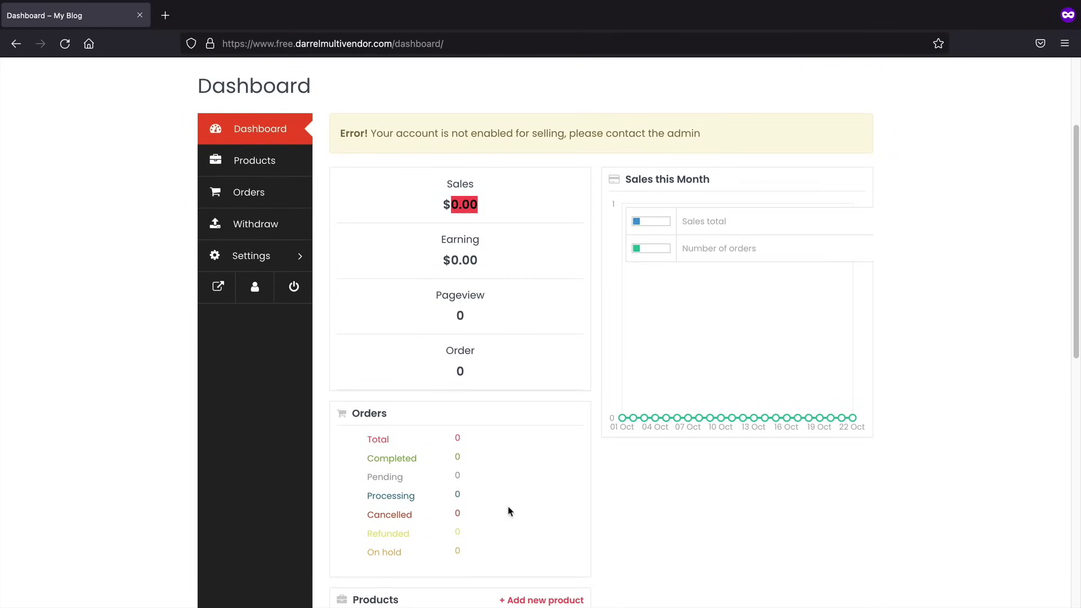
pyautogui.scroll(-5, 509, 509)
pyautogui.scroll(6, 537, 458)
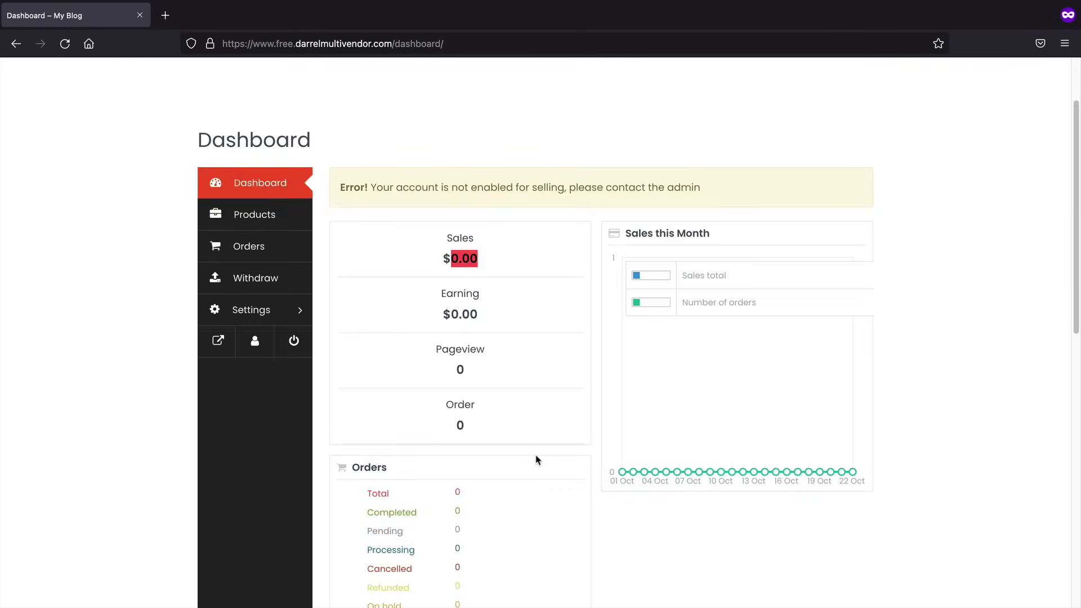
# View the vendor's Products, Orders and Withdraw pages, noting the insufficient-balance notice
pyautogui.click(265, 237)
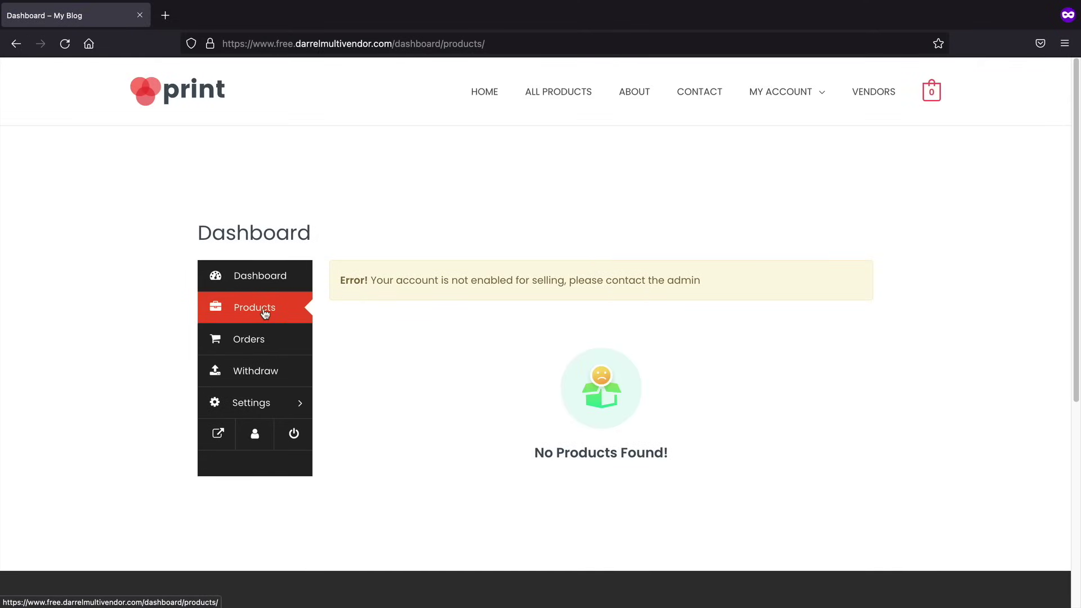
pyautogui.click(258, 344)
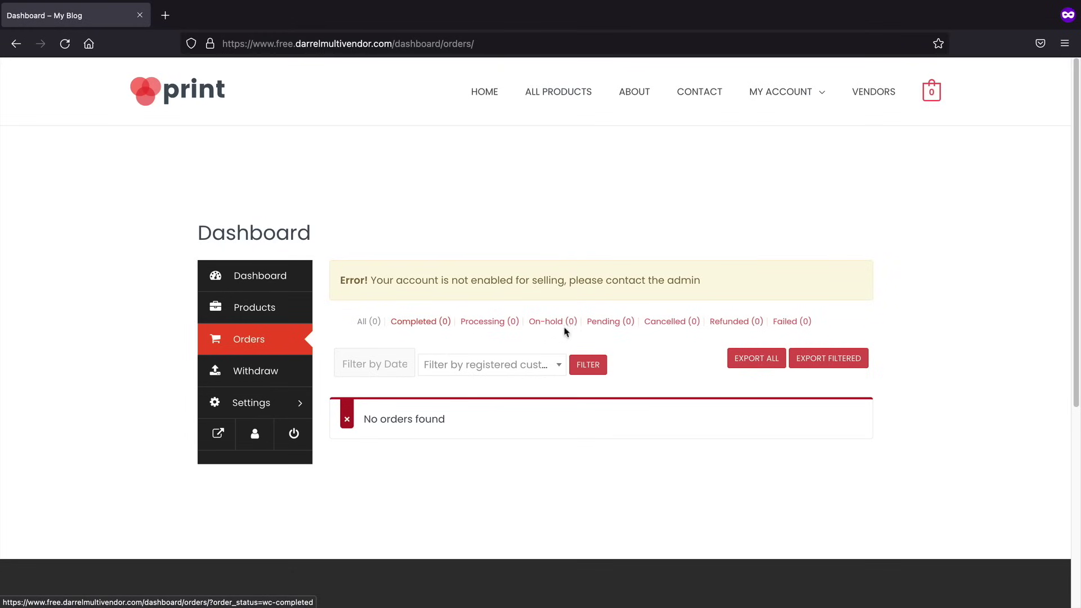
pyautogui.click(256, 377)
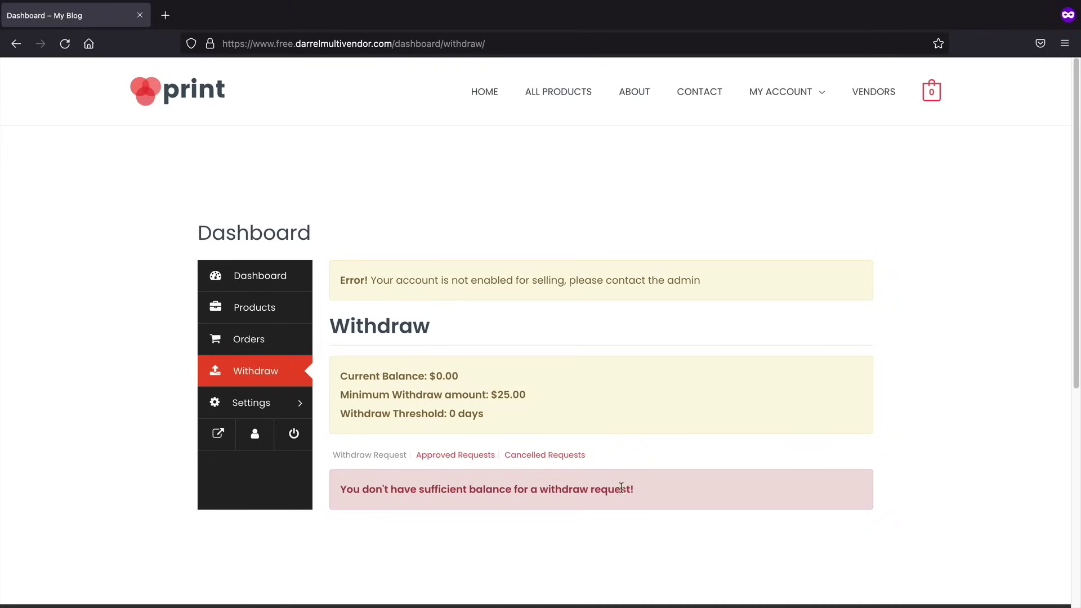
pyautogui.moveTo(379, 495); pyautogui.dragTo(701, 498)
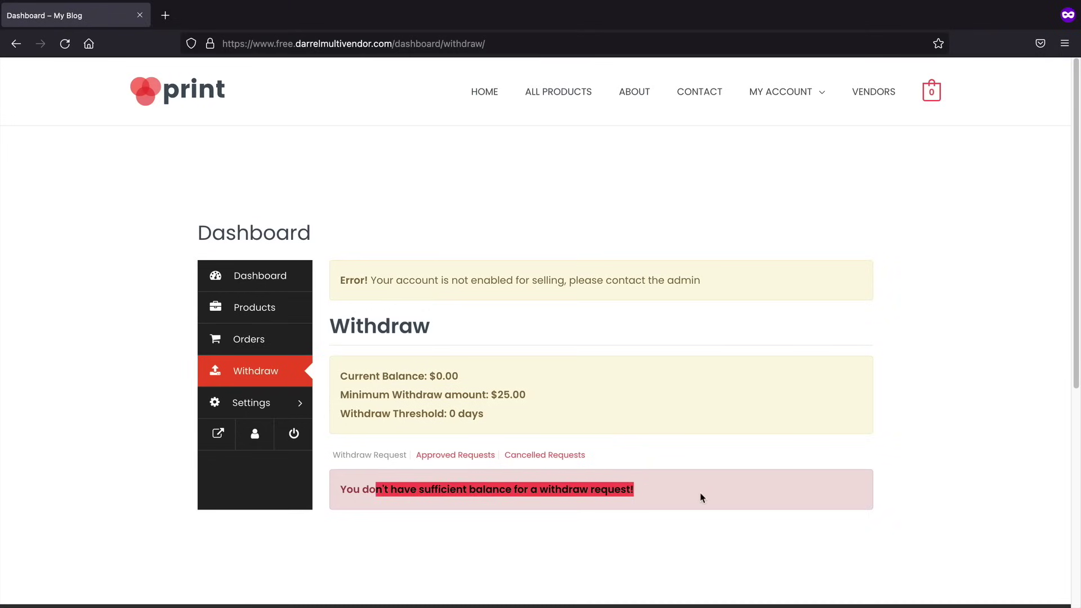
pyautogui.click(269, 422)
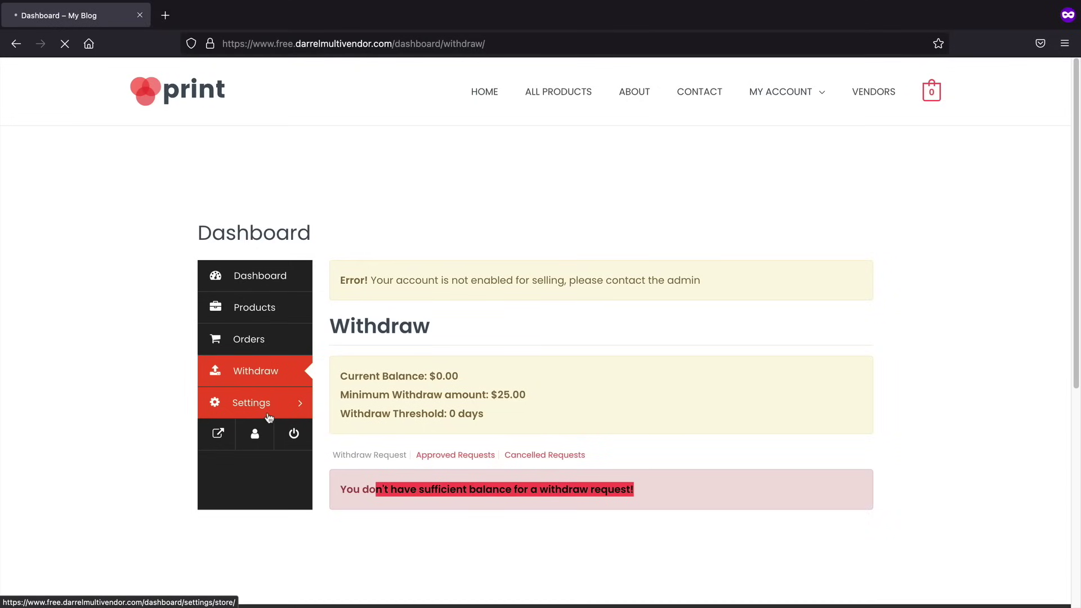
# Review the vendor's store settings and account details, then return to the Dashboard
pyautogui.scroll(-1, 428, 406)
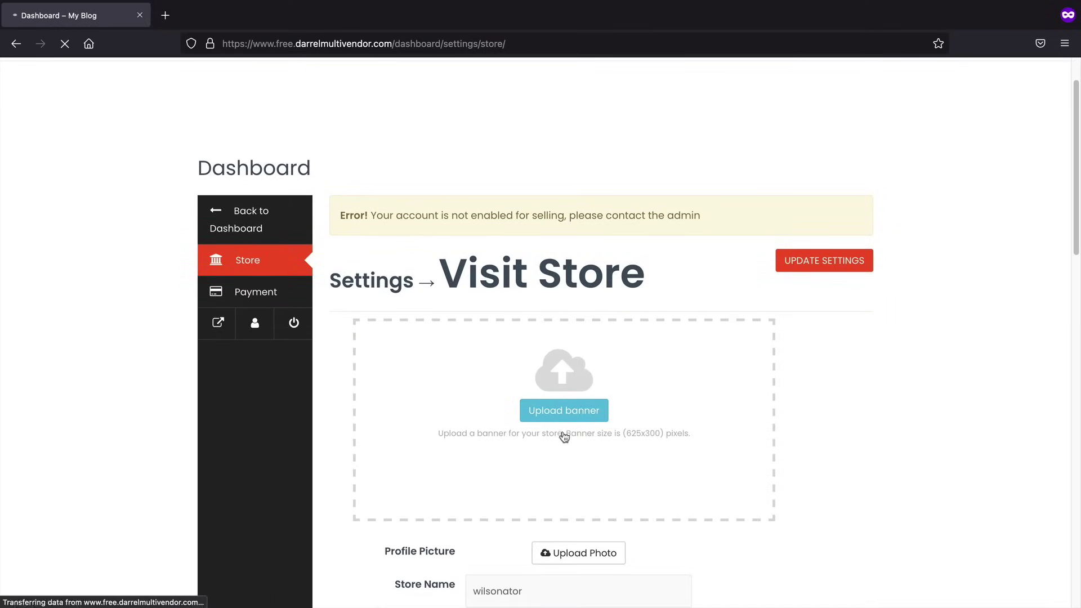
pyautogui.scroll(-4, 567, 405)
pyautogui.scroll(-8, 585, 409)
pyautogui.scroll(12, 560, 455)
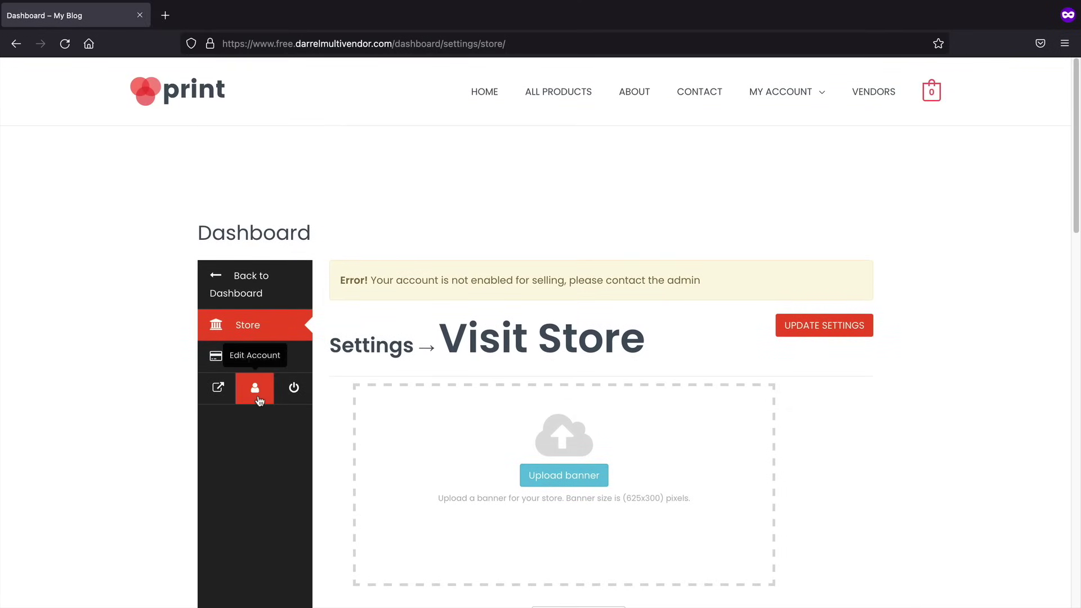
pyautogui.click(257, 397)
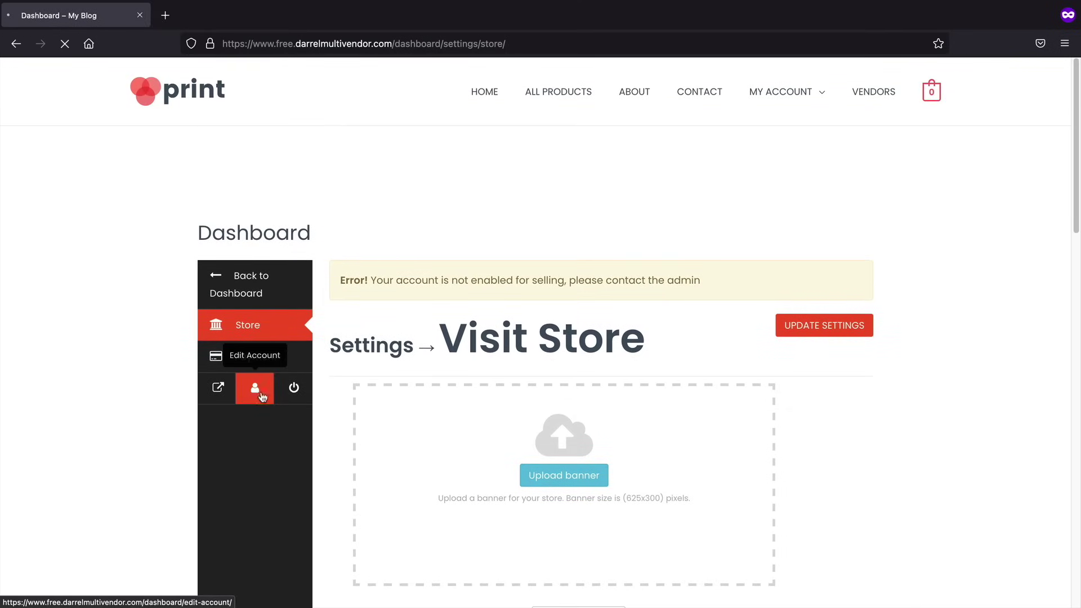
pyautogui.scroll(-2, 526, 514)
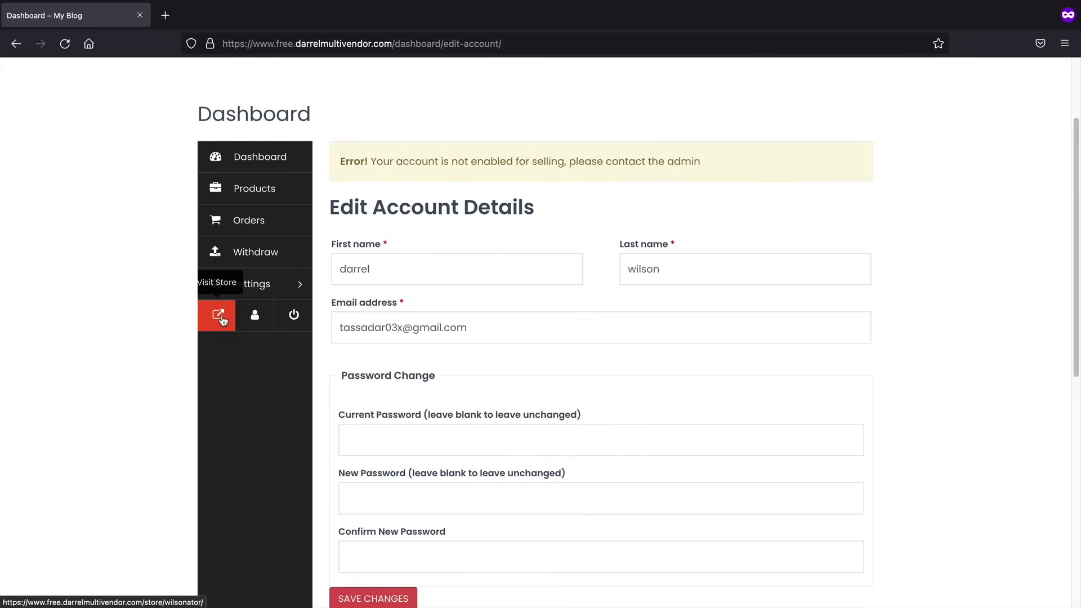
pyautogui.click(249, 164)
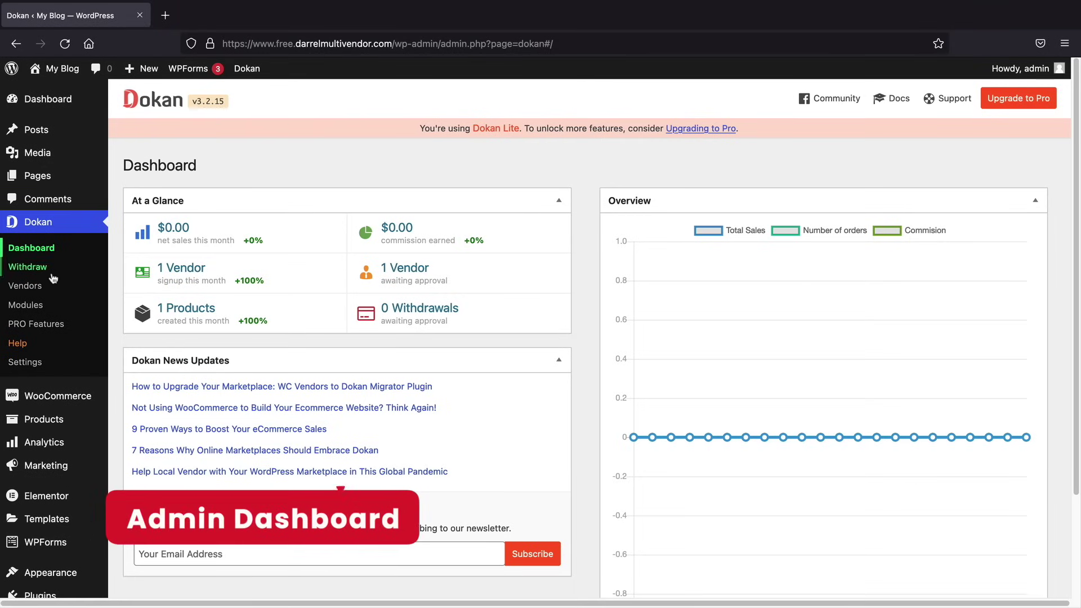
# In Dokan > Vendors, toggle on selling for the newly registered, disabled vendor
pyautogui.click(36, 290)
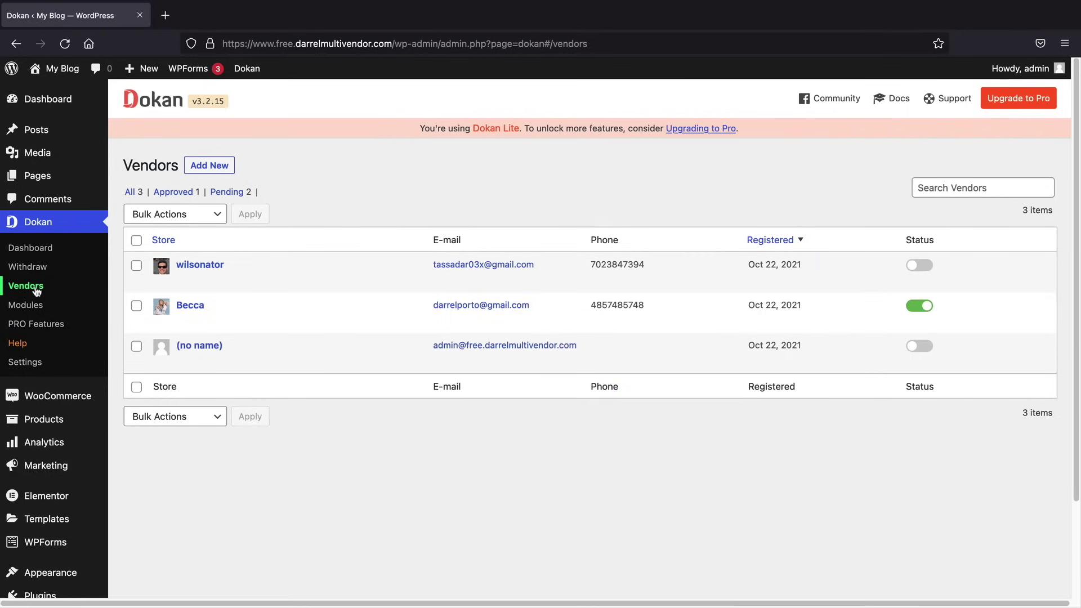
pyautogui.moveTo(212, 277)
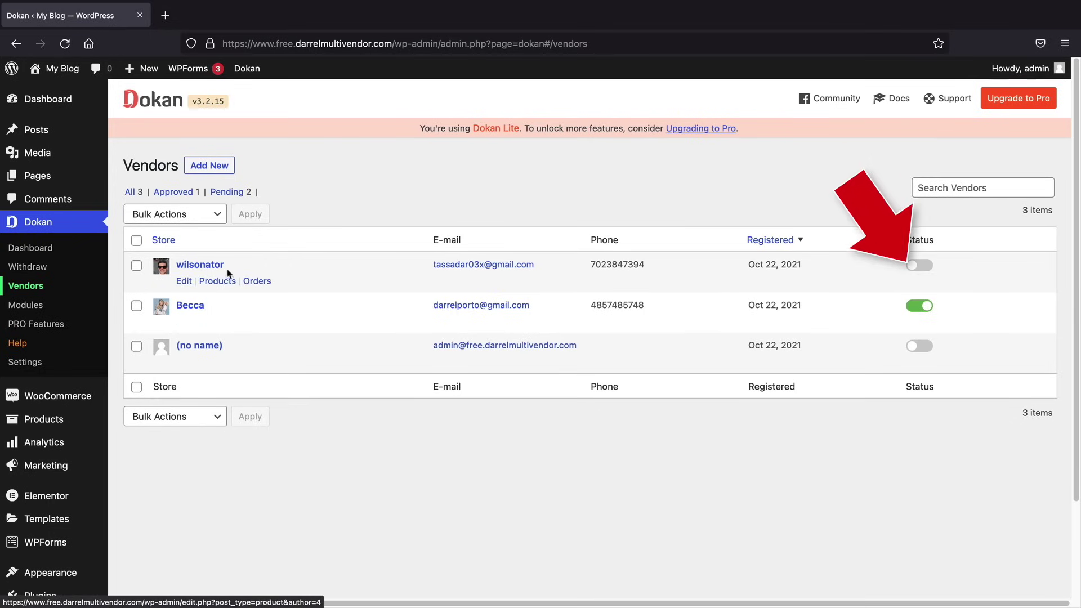
pyautogui.click(917, 267)
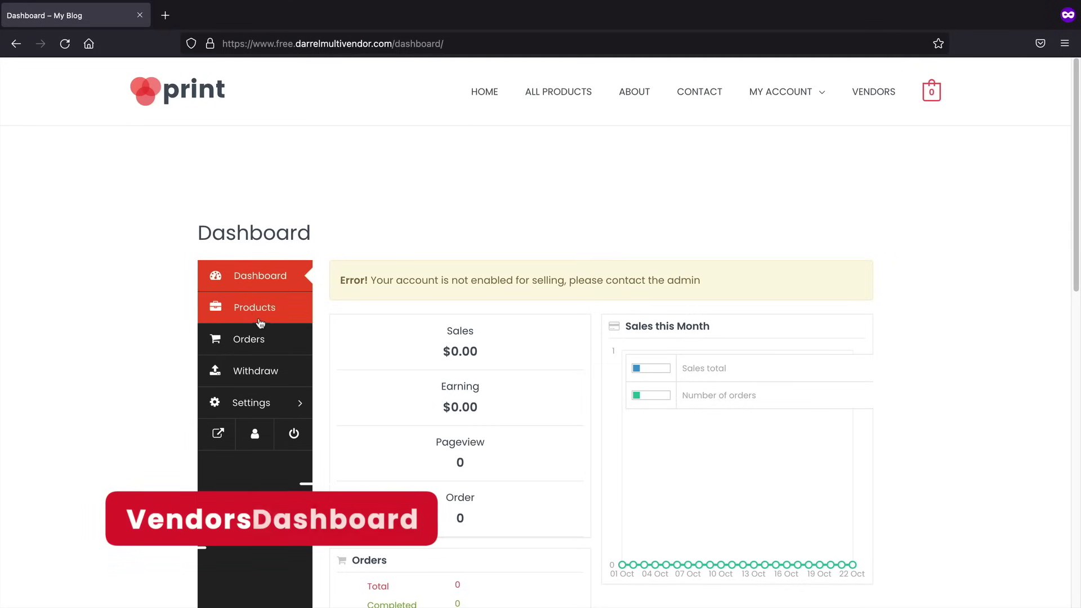
# Reload the vendor dashboard, then start a new product from the empty Products page
pyautogui.click(64, 45)
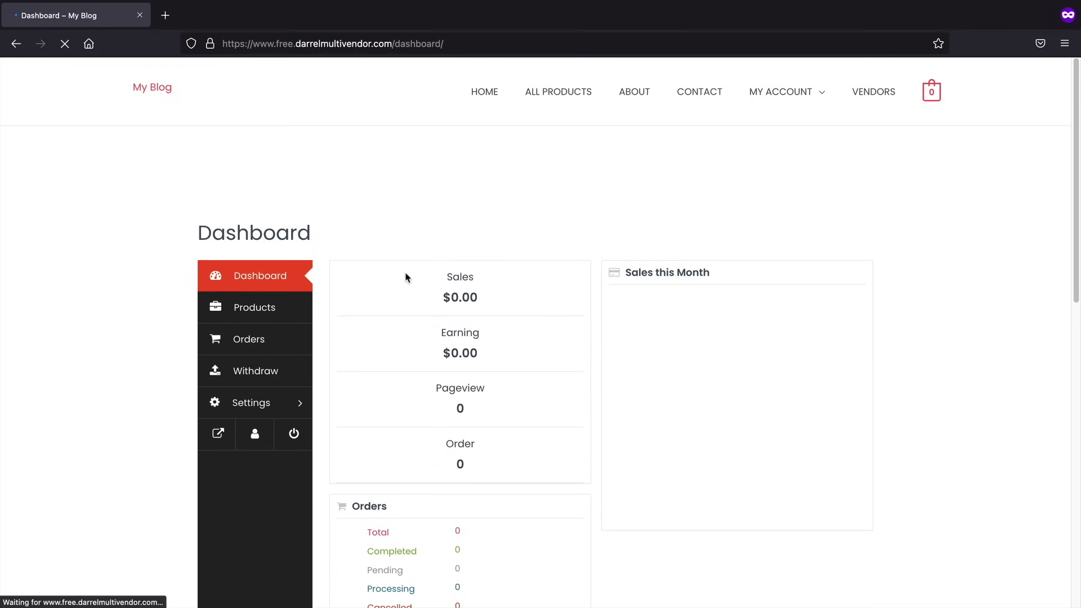
pyautogui.click(286, 320)
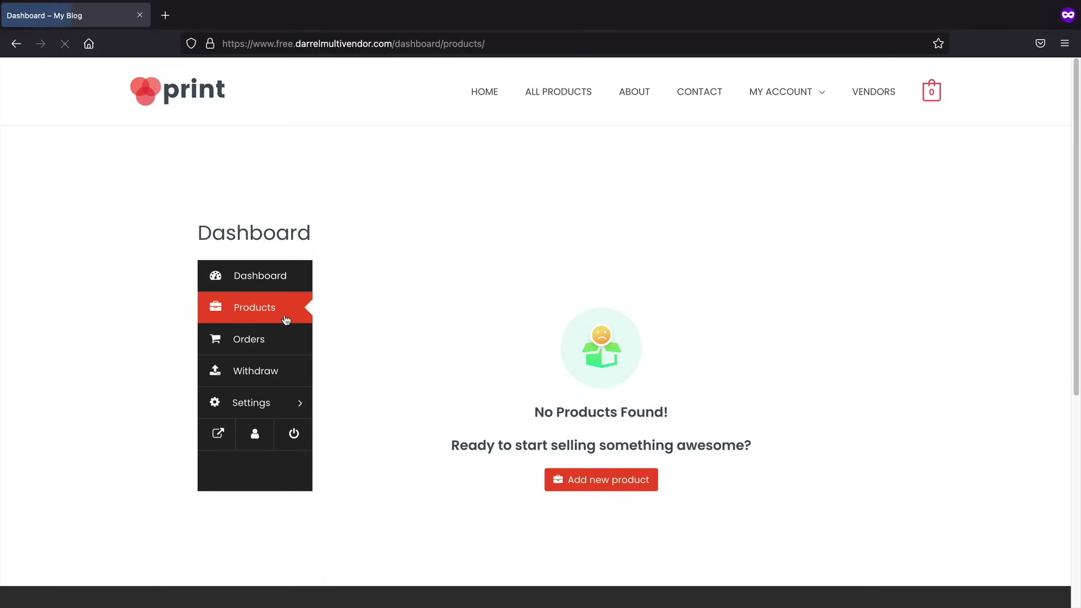
pyautogui.scroll(-2, 381, 405)
pyautogui.click(608, 417)
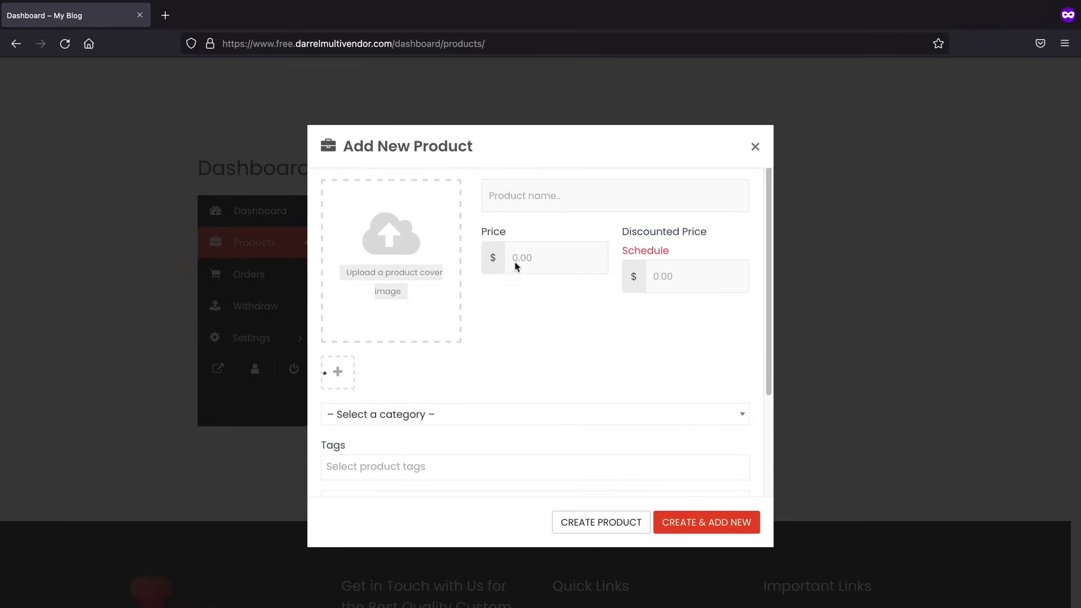
# Set the garage door opener picture as cover, then name the product 'Portable Speaker' priced 100
pyautogui.click(429, 278)
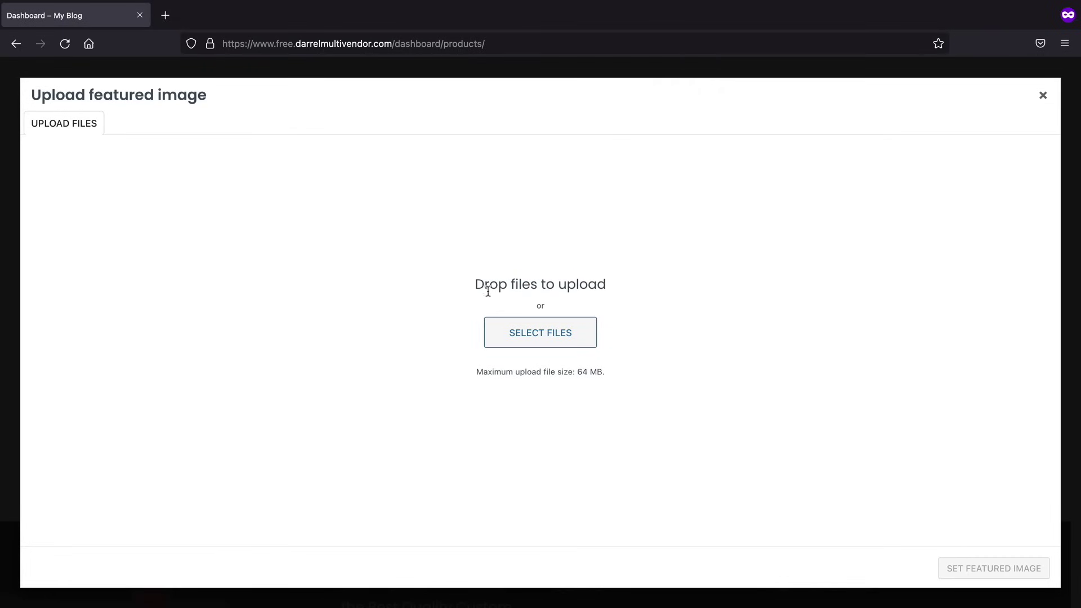
pyautogui.doubleClick(698, 228)
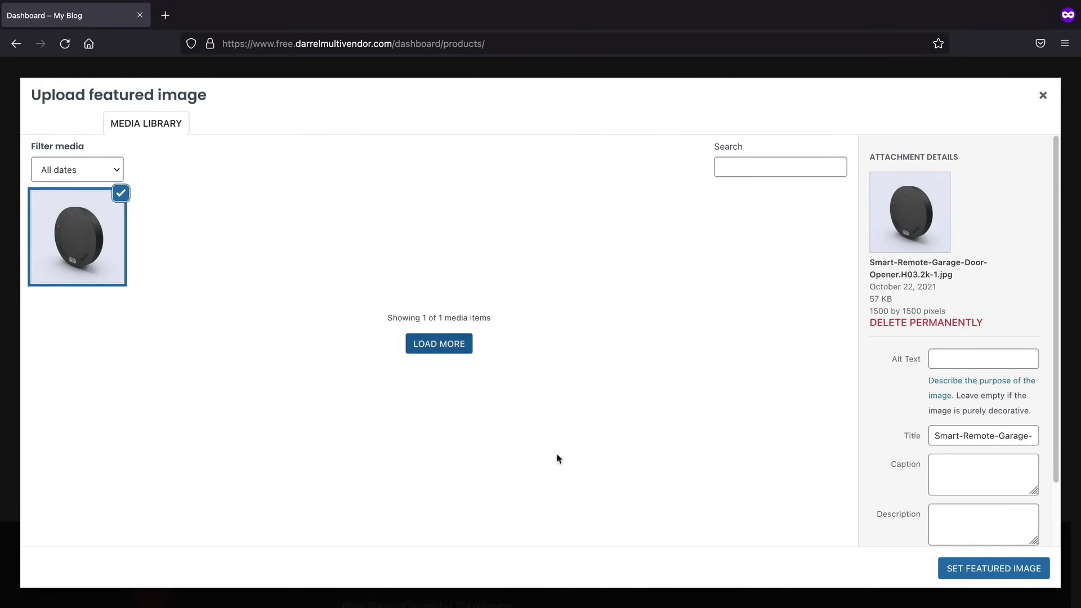
pyautogui.click(964, 570)
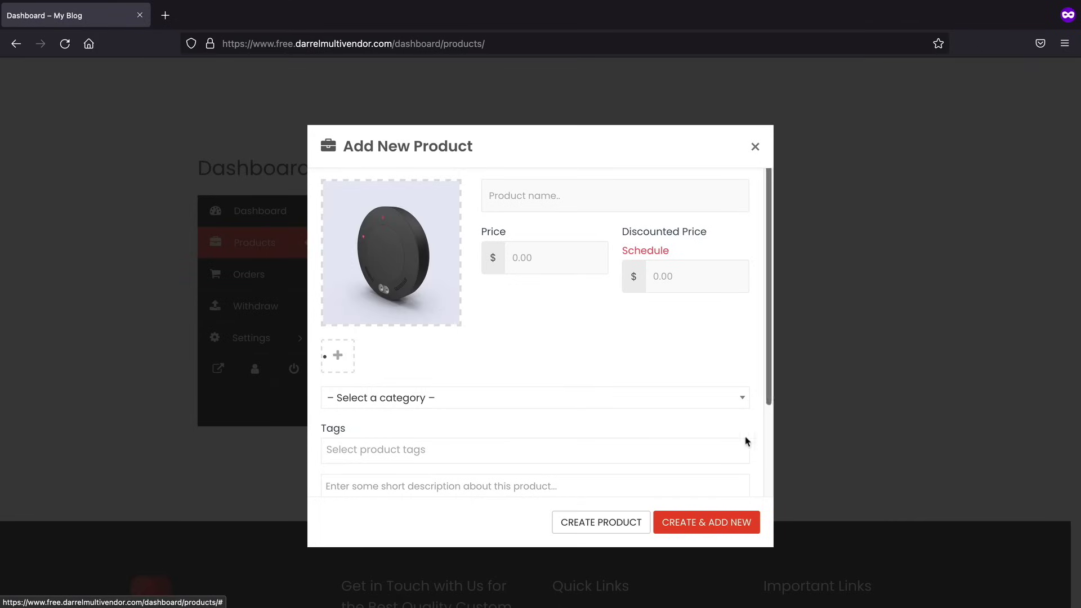
pyautogui.click(569, 193)
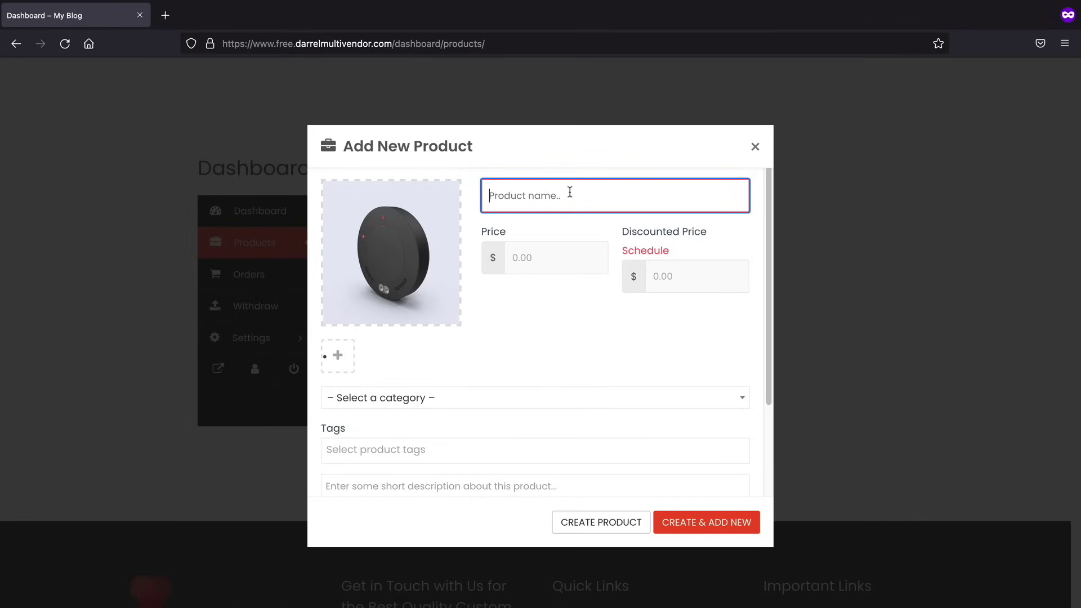
pyautogui.write('Portable Speaker')
pyautogui.press('Tab')
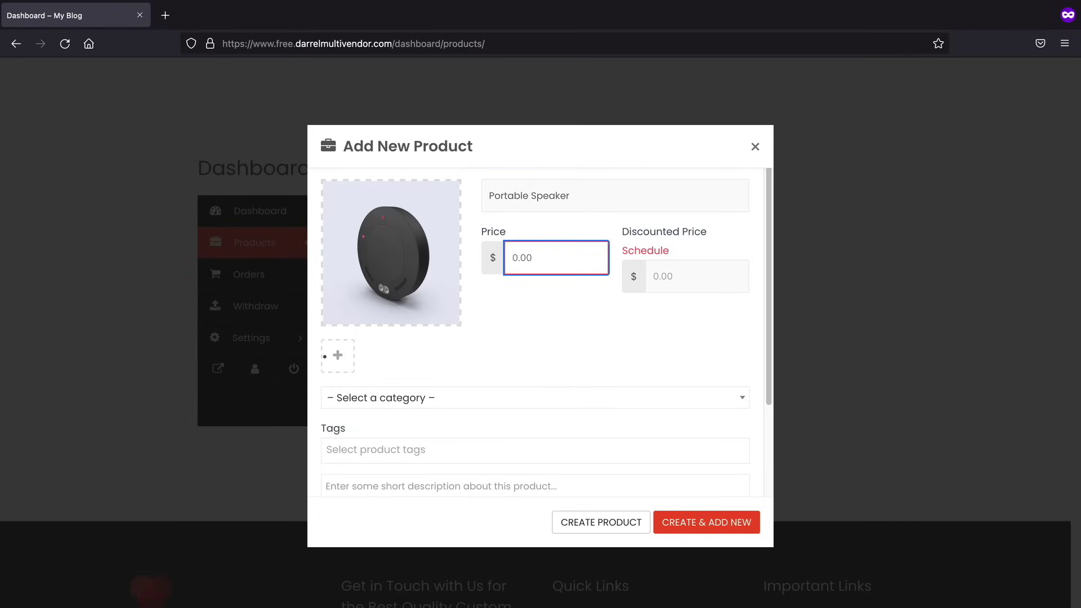
pyautogui.write('100')
pyautogui.press('Tab')
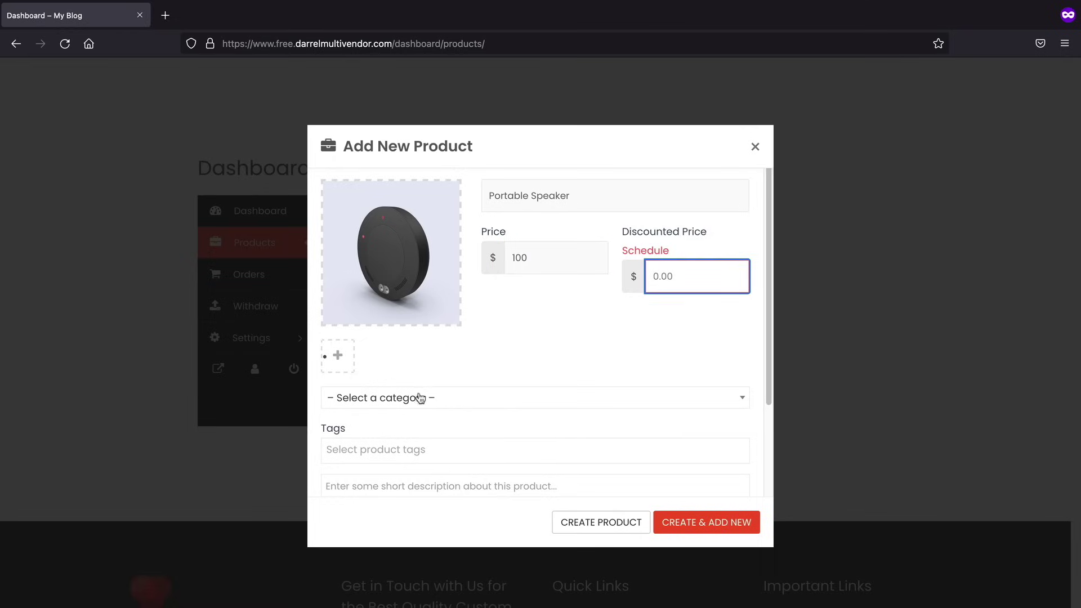
# Put it in Electronics, add the short description 'this is some demo content!', and create it
pyautogui.click(420, 398)
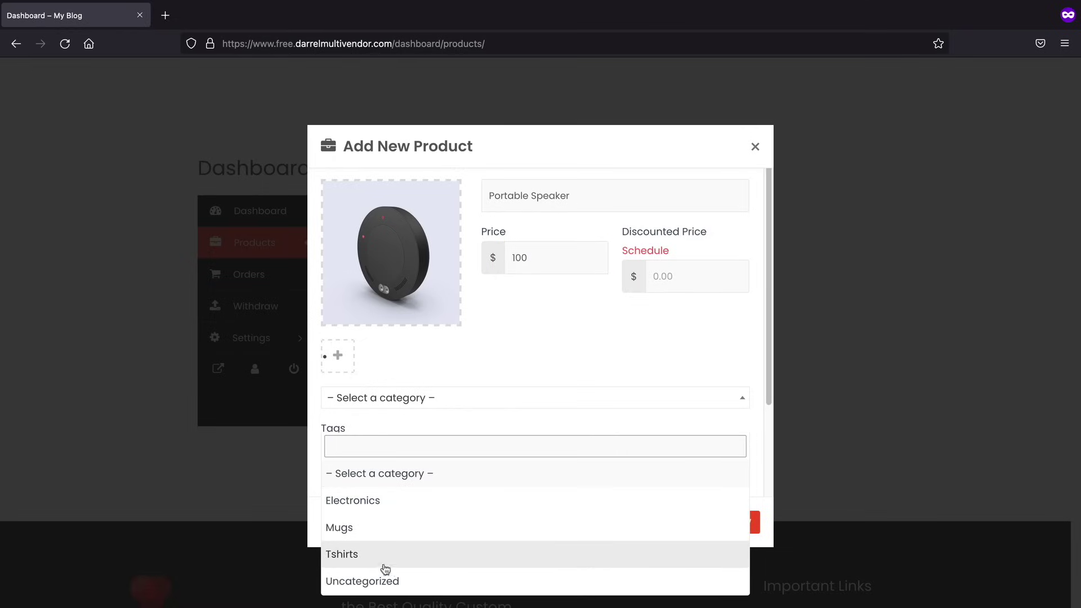
pyautogui.click(379, 503)
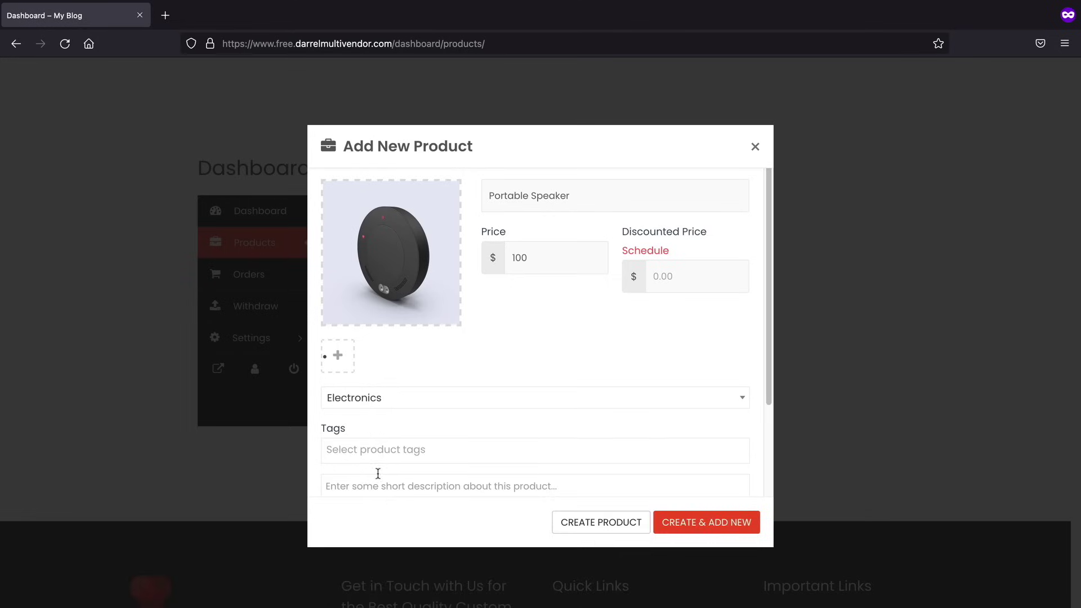
pyautogui.scroll(-3, 398, 434)
pyautogui.click(436, 386)
pyautogui.write('this is some demo content!')
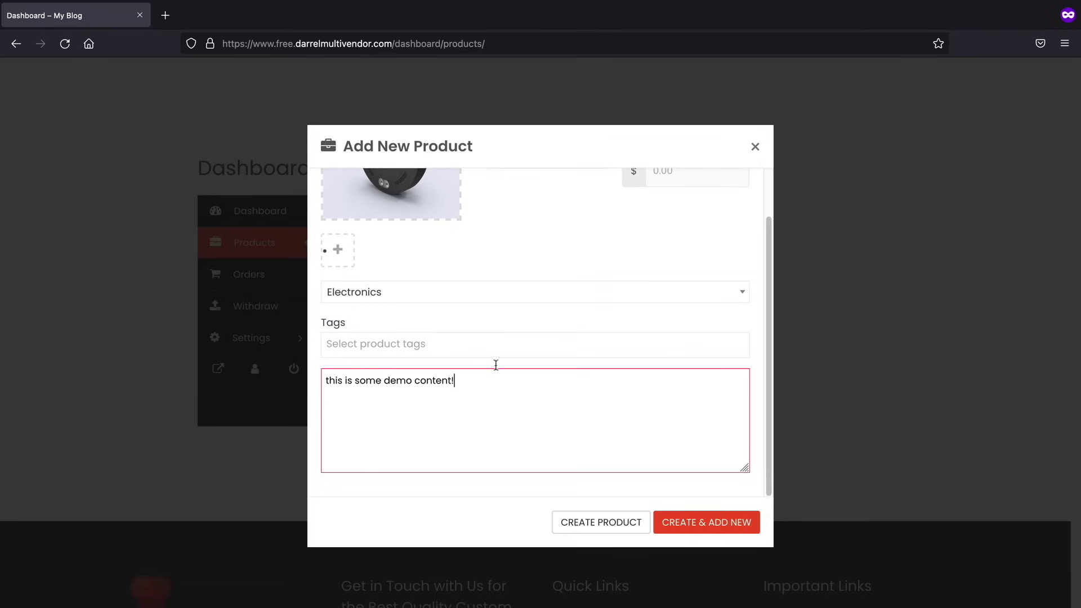
pyautogui.click(616, 533)
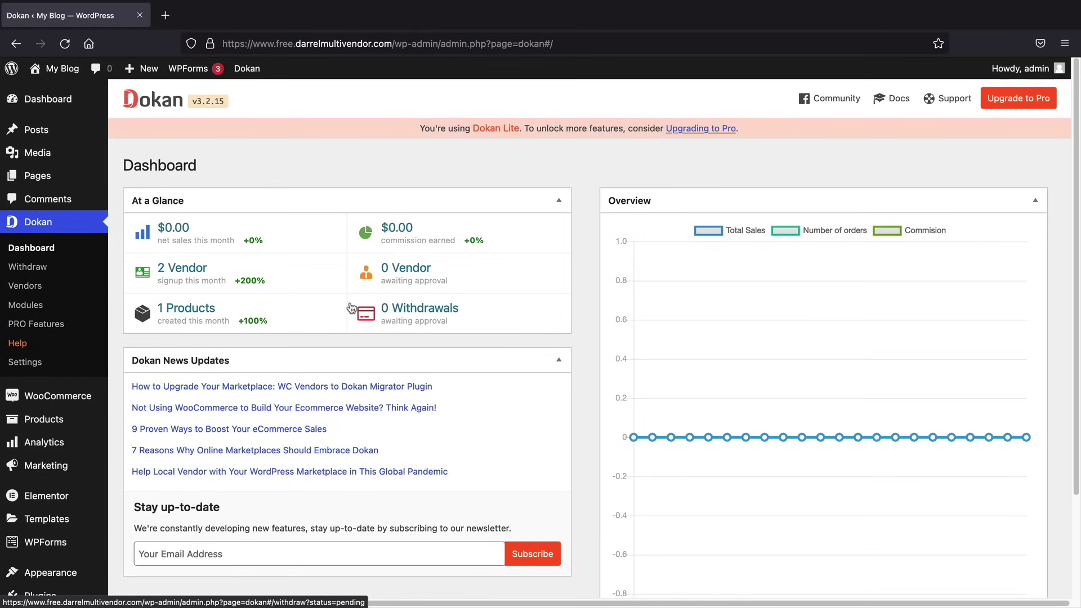
# In All Products, check Portable Speaker's status options in Quick Edit, keeping Pending Review
pyautogui.moveTo(69, 419)
pyautogui.click(144, 423)
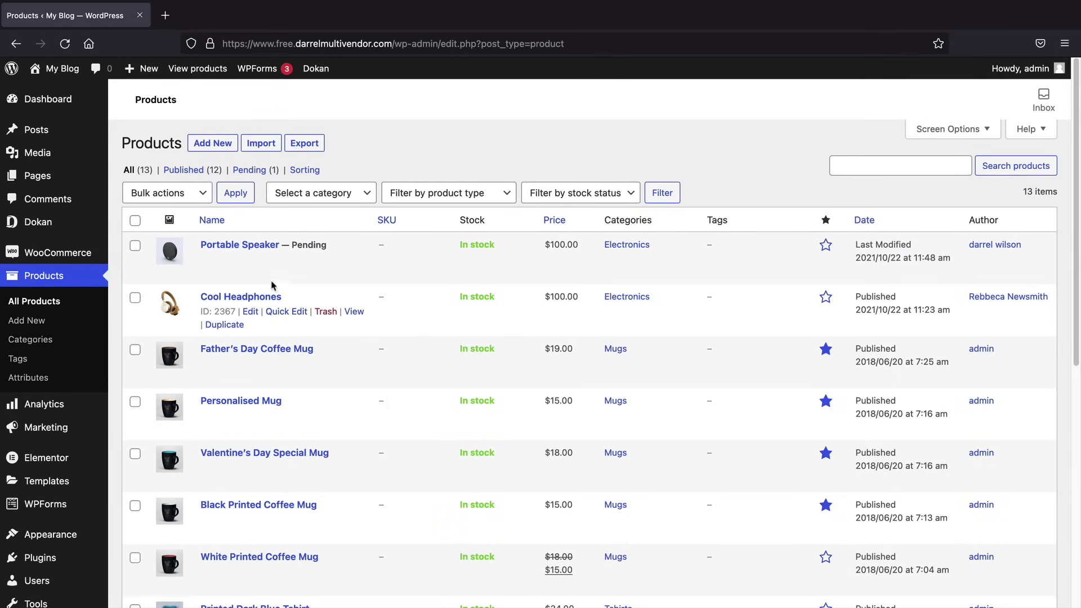
pyautogui.moveTo(291, 245); pyautogui.dragTo(340, 247)
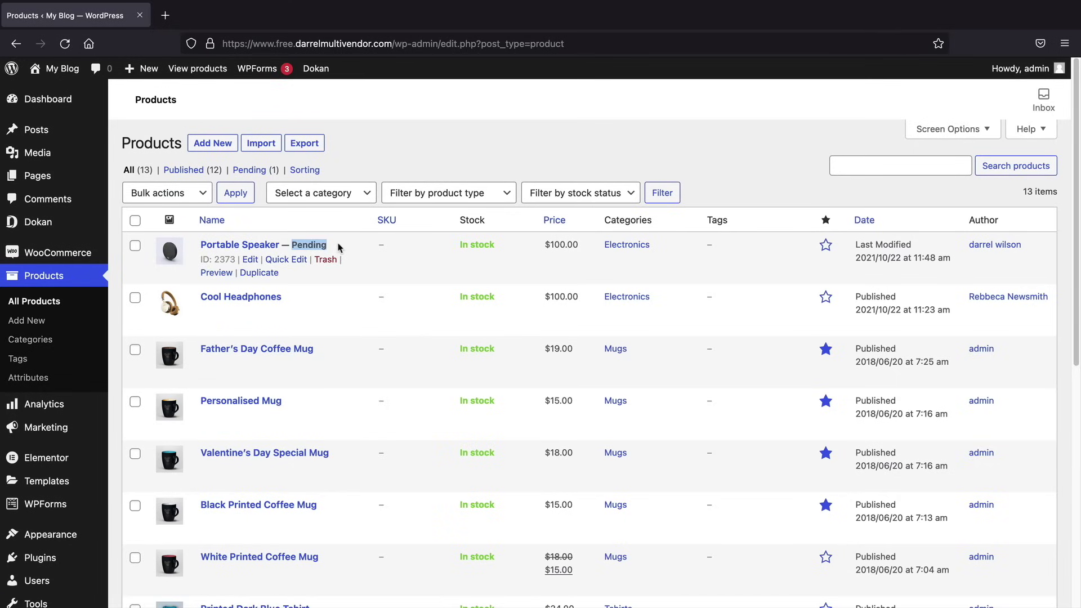
pyautogui.click(294, 260)
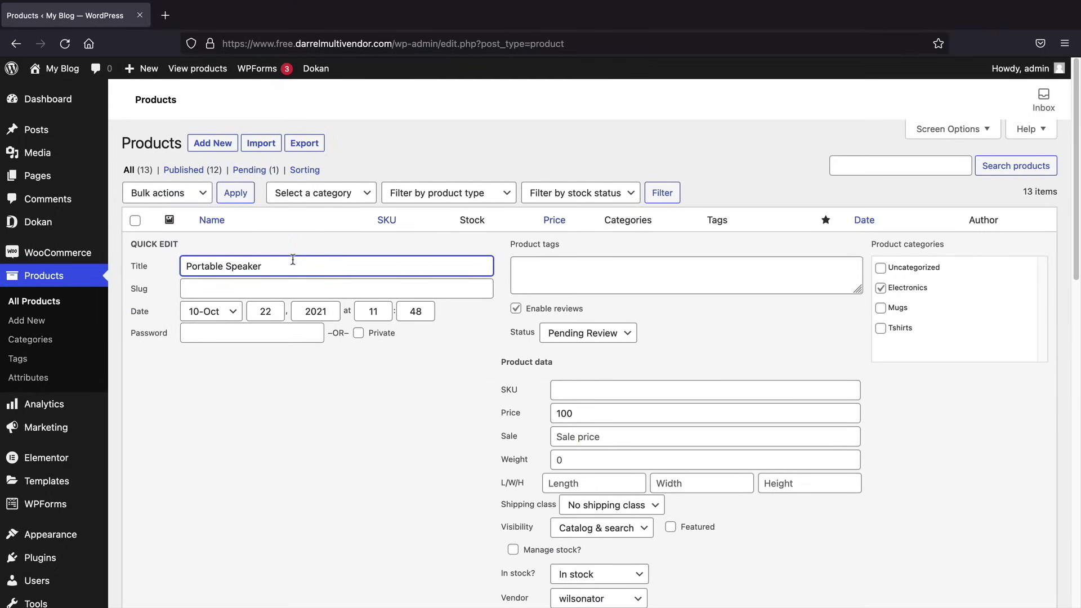
pyautogui.click(563, 335)
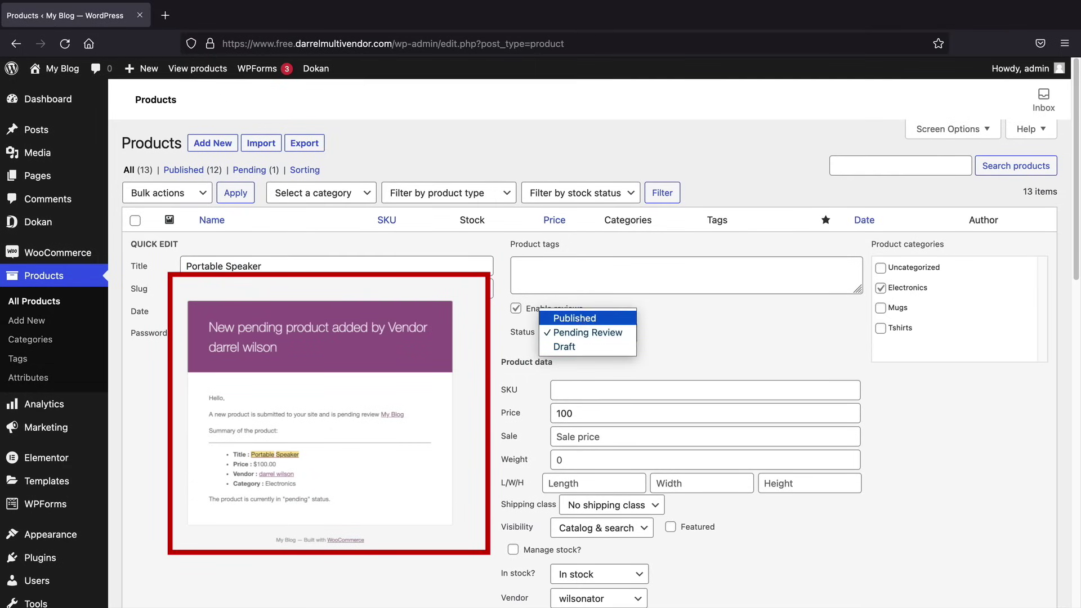
pyautogui.press('Escape')
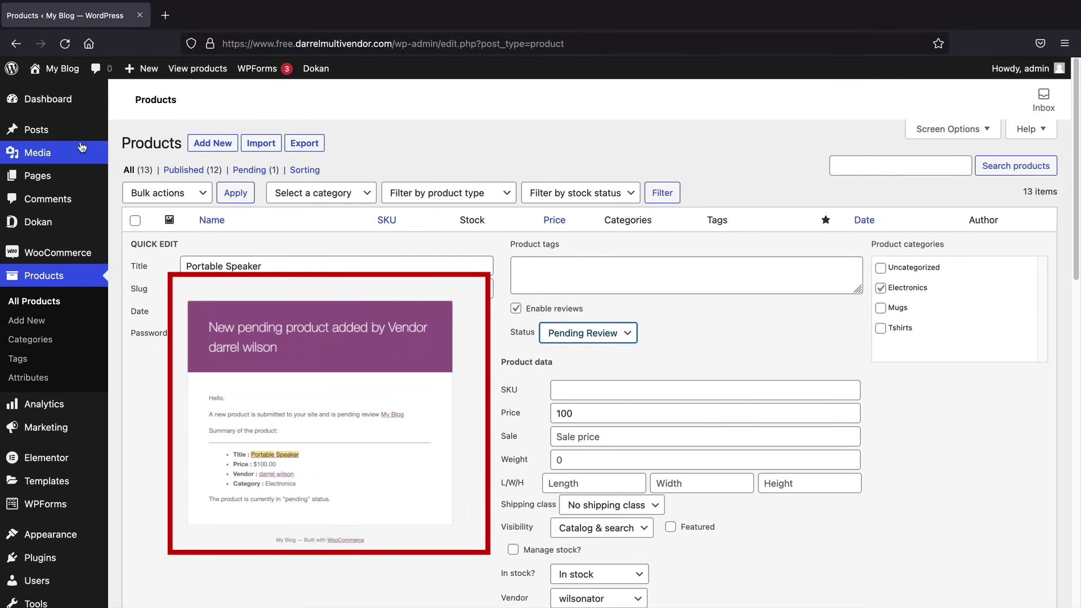
# Leave Quick Edit without saving and open Portable Speaker's edit page
pyautogui.click(50, 302)
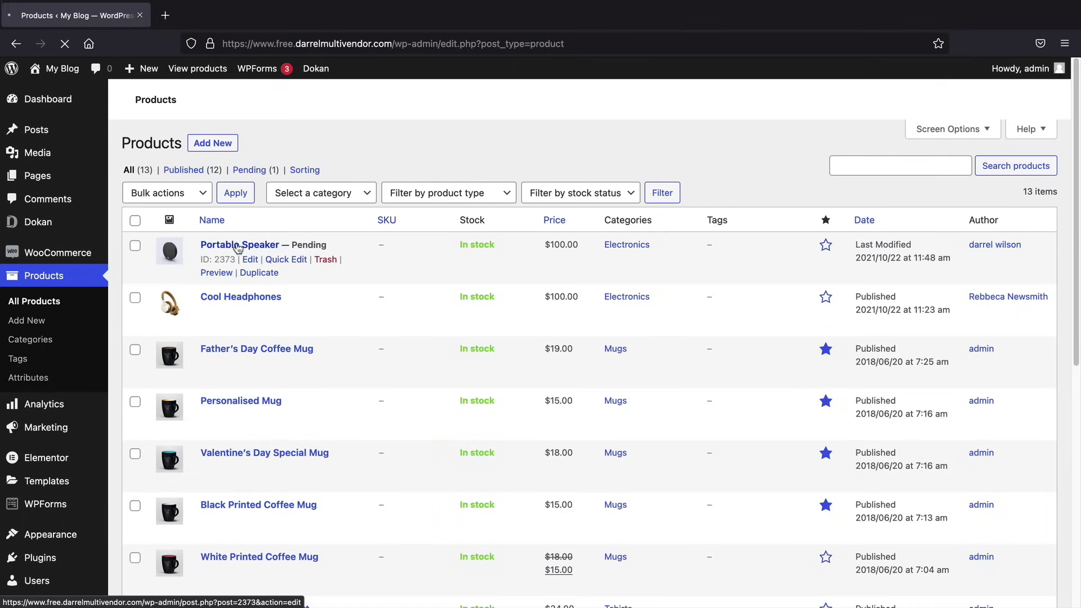
pyautogui.click(238, 246)
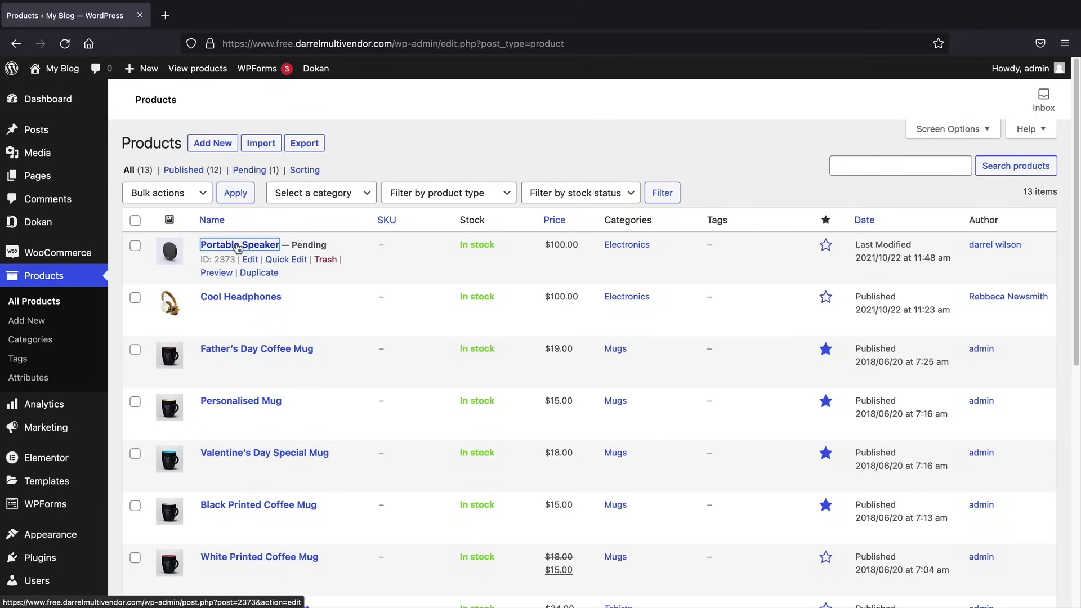
pyautogui.click(238, 246)
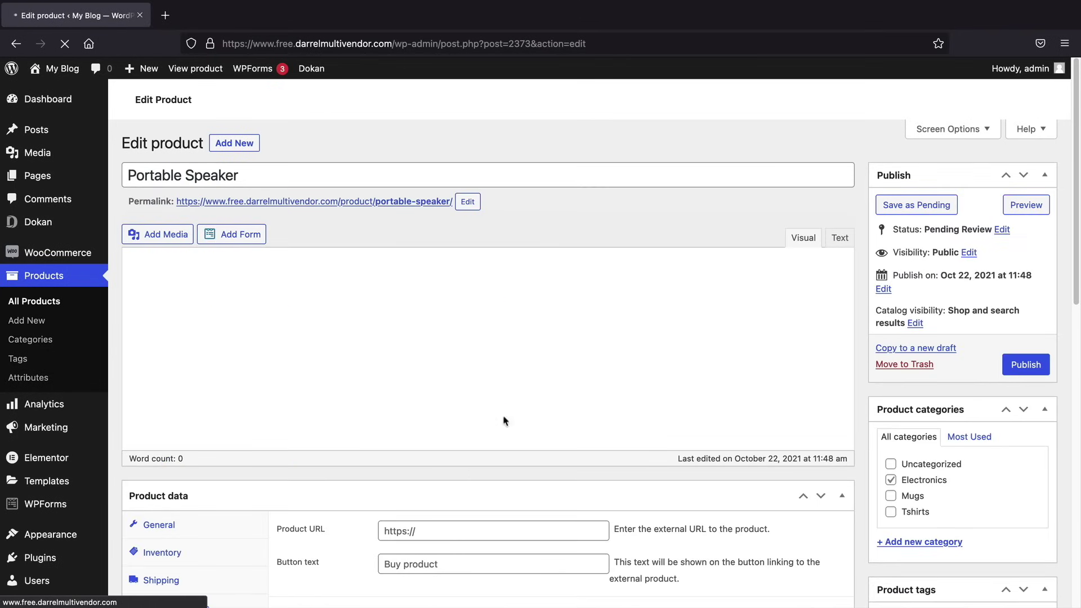
# Publish the Portable Speaker product, then go to the live store homepage via My Blog > Visit Site
pyautogui.scroll(-10, 476, 422)
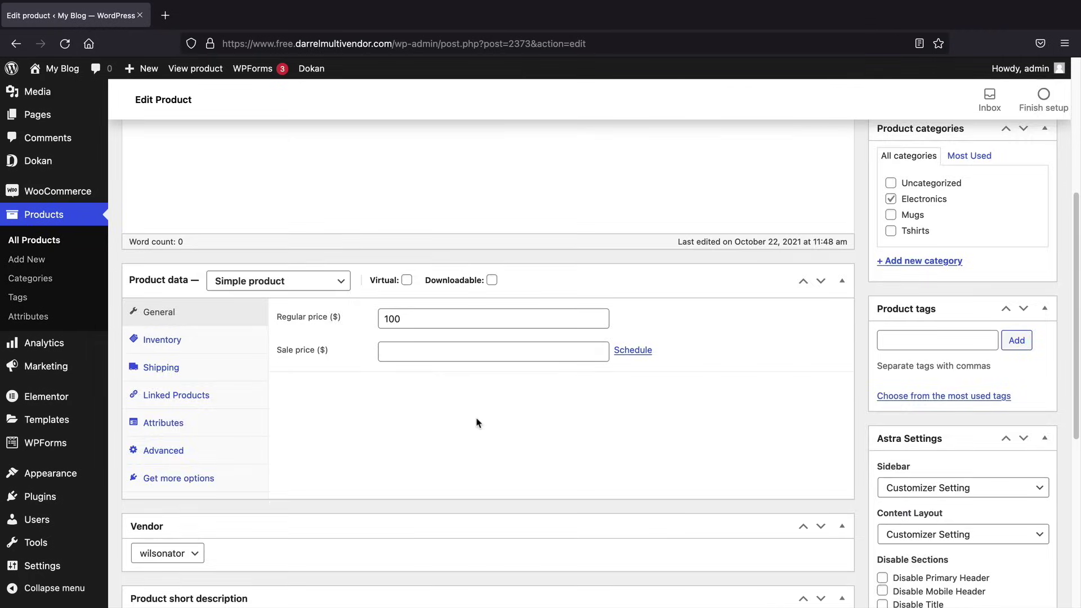
pyautogui.moveTo(335, 399); pyautogui.dragTo(144, 388)
pyautogui.click(293, 398)
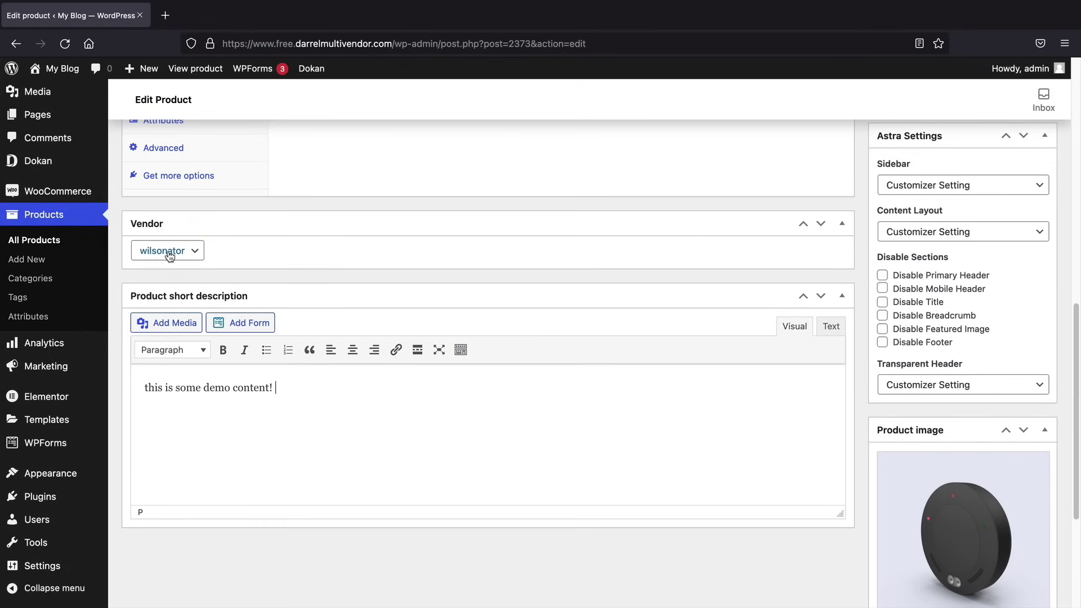
pyautogui.scroll(4, 884, 487)
pyautogui.scroll(6, 884, 486)
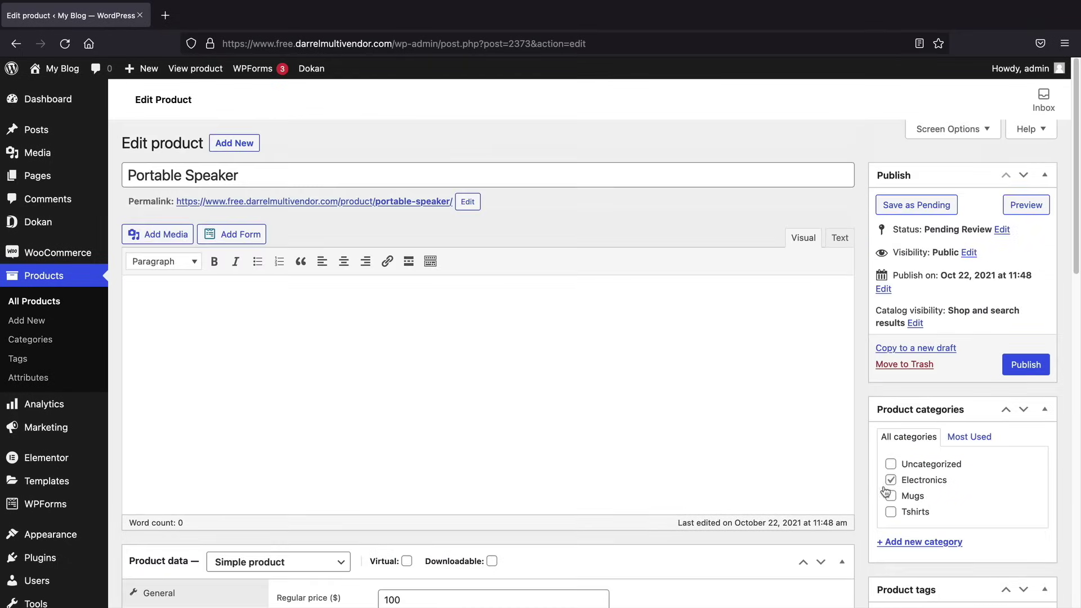
pyautogui.click(1022, 364)
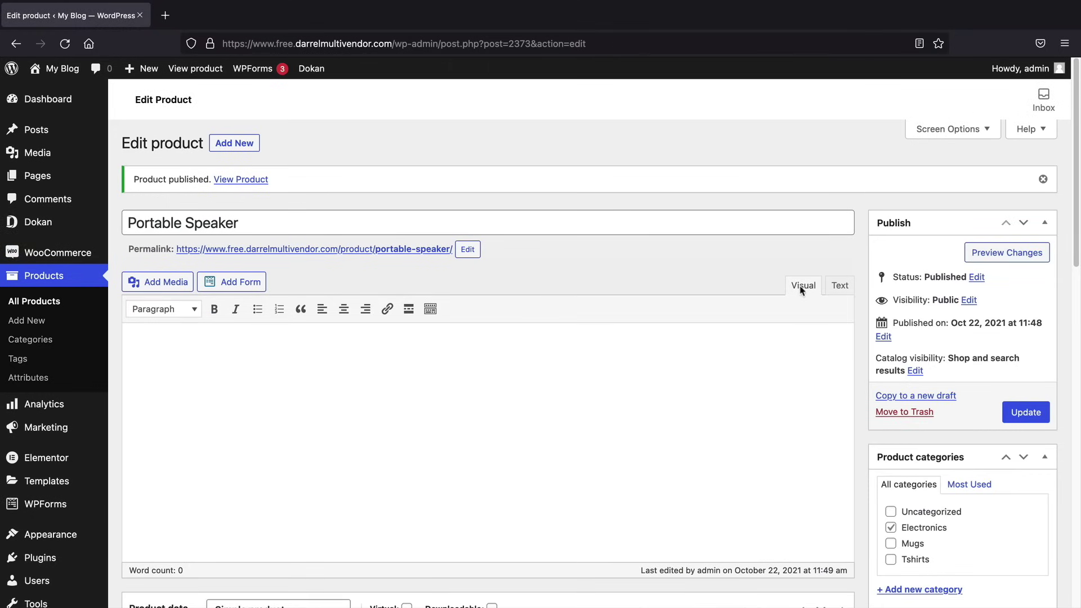
pyautogui.moveTo(62, 68)
pyautogui.click(49, 95)
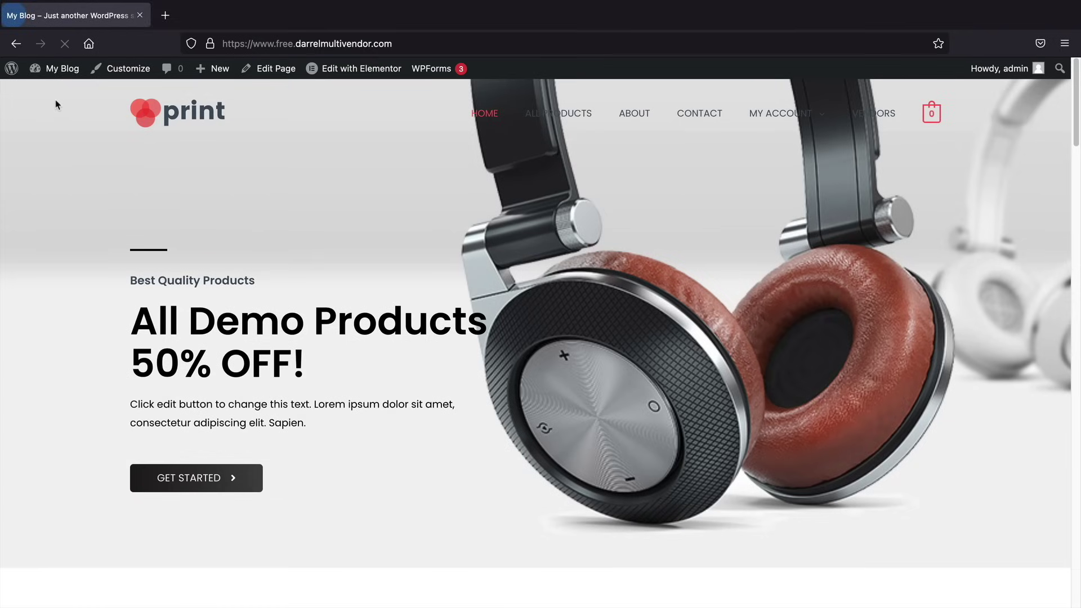
# From ALL PRODUCTS open Portable Speaker, then follow Vendor Info to the vendor's store listing it at $100.00
pyautogui.click(562, 117)
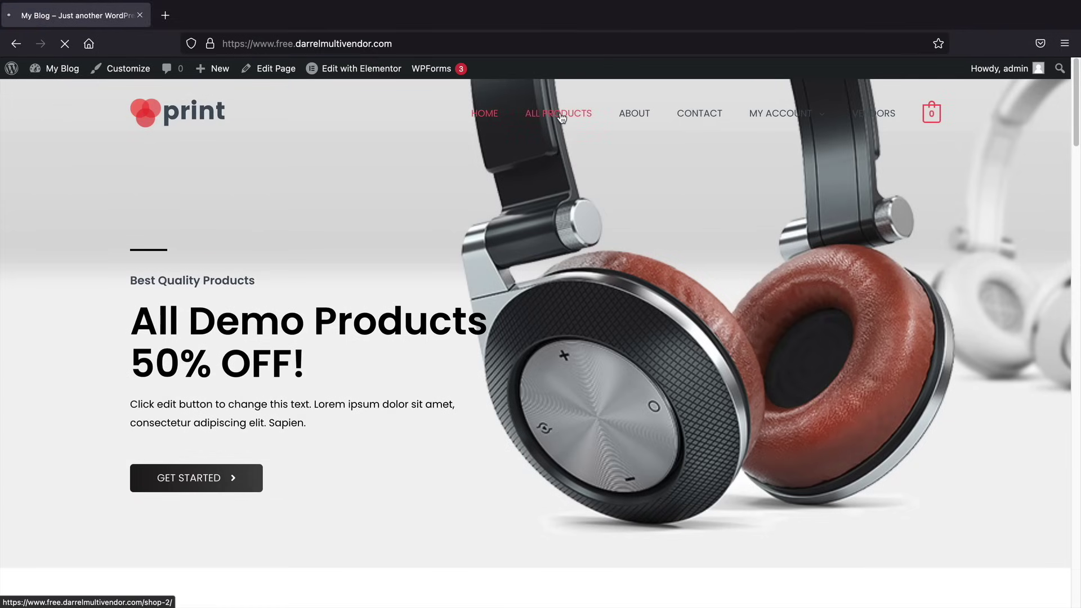
pyautogui.scroll(-2, 464, 332)
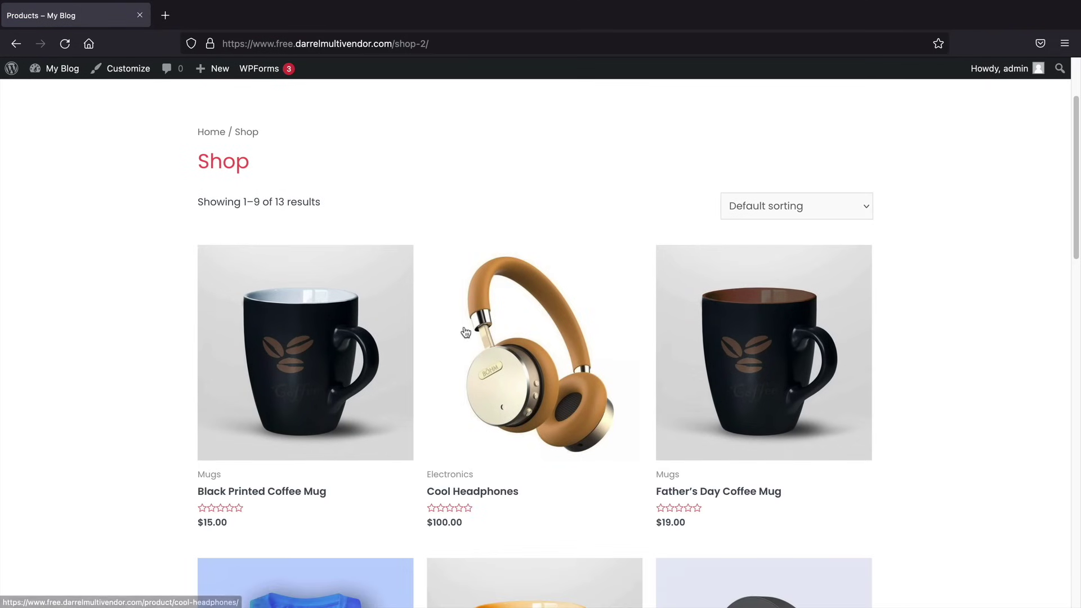
pyautogui.scroll(-4, 464, 333)
pyautogui.scroll(-2, 465, 333)
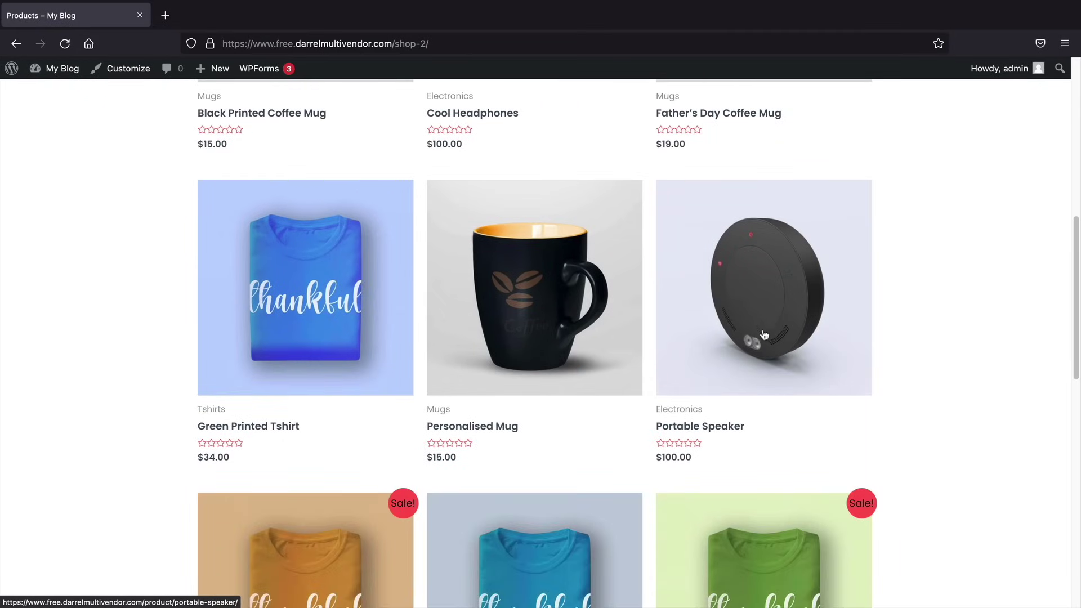
pyautogui.click(790, 278)
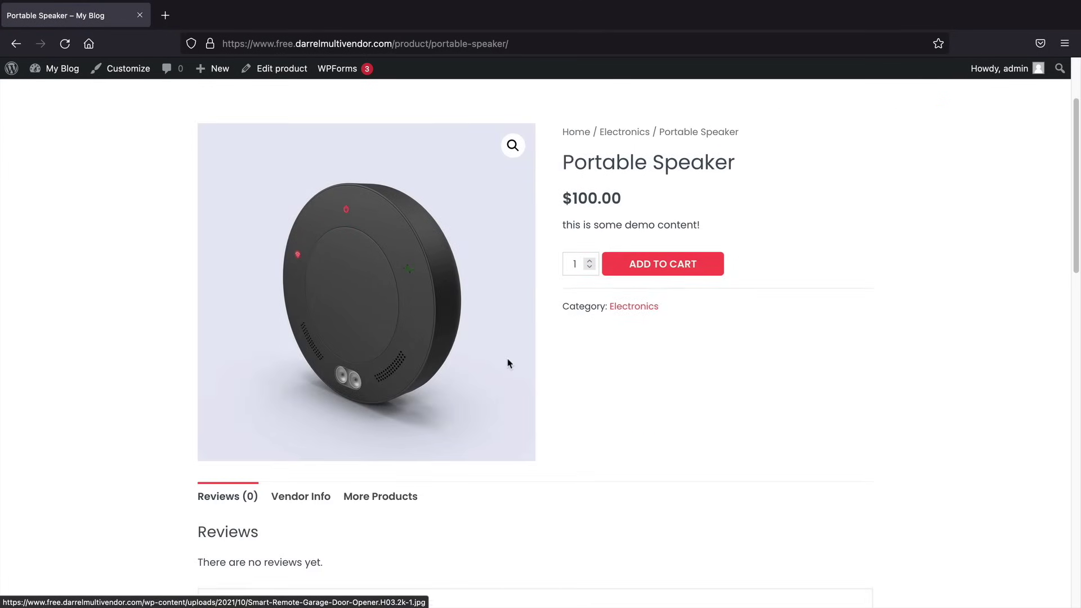
pyautogui.scroll(-3, 508, 363)
pyautogui.click(329, 368)
pyautogui.scroll(-2, 330, 377)
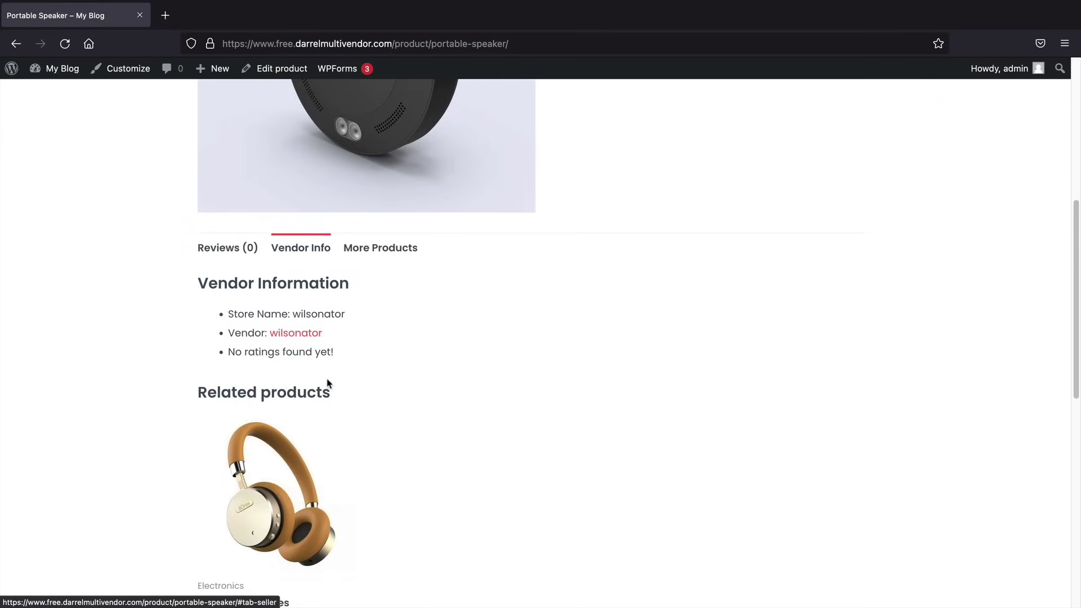
pyautogui.click(298, 336)
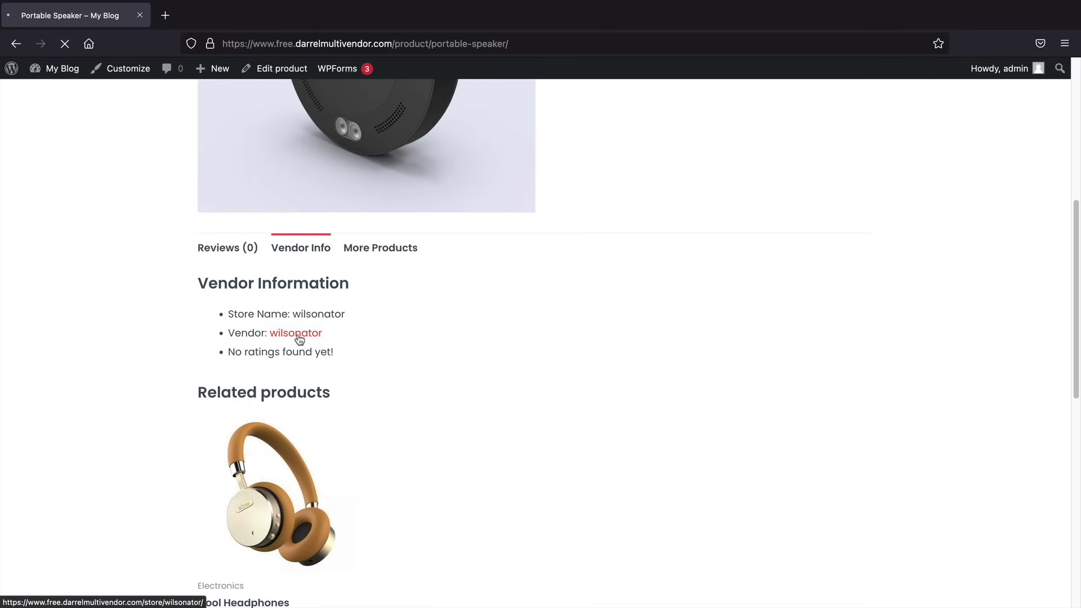
pyautogui.scroll(-3, 434, 312)
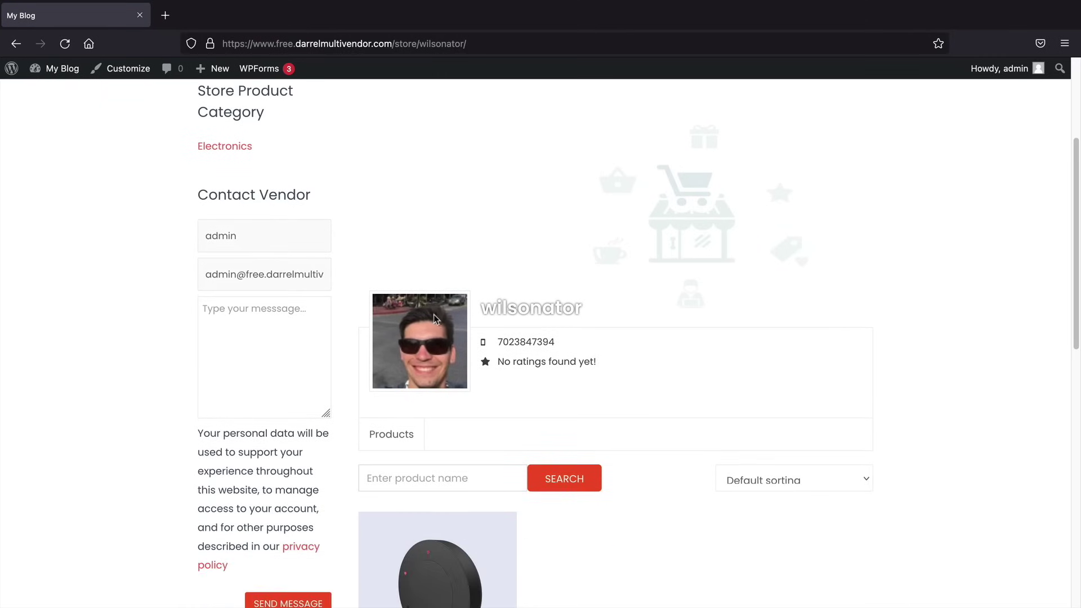
pyautogui.scroll(-5, 531, 338)
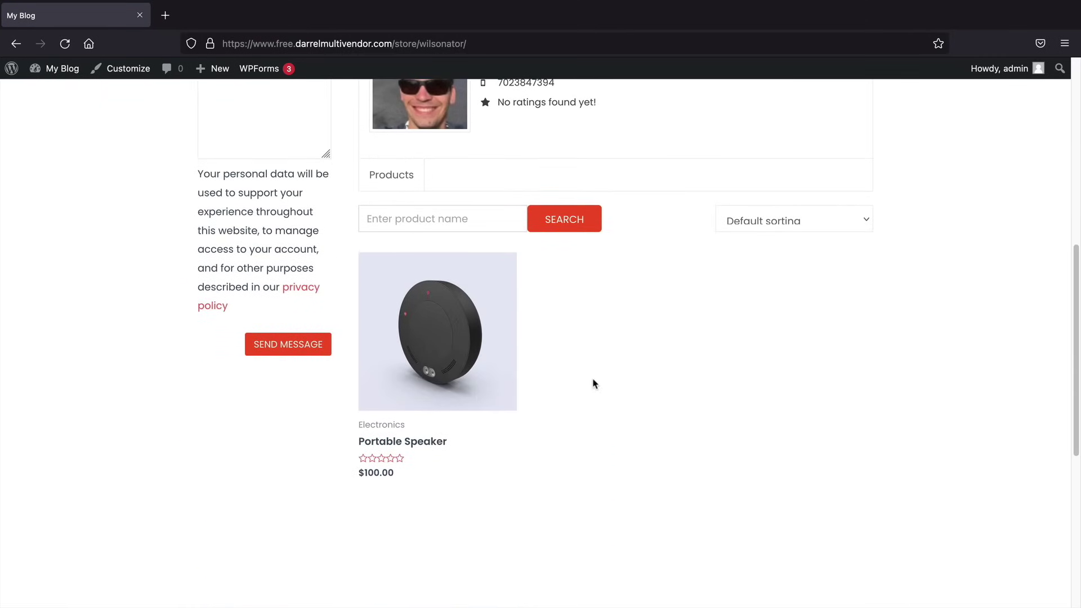
pyautogui.scroll(2, 585, 363)
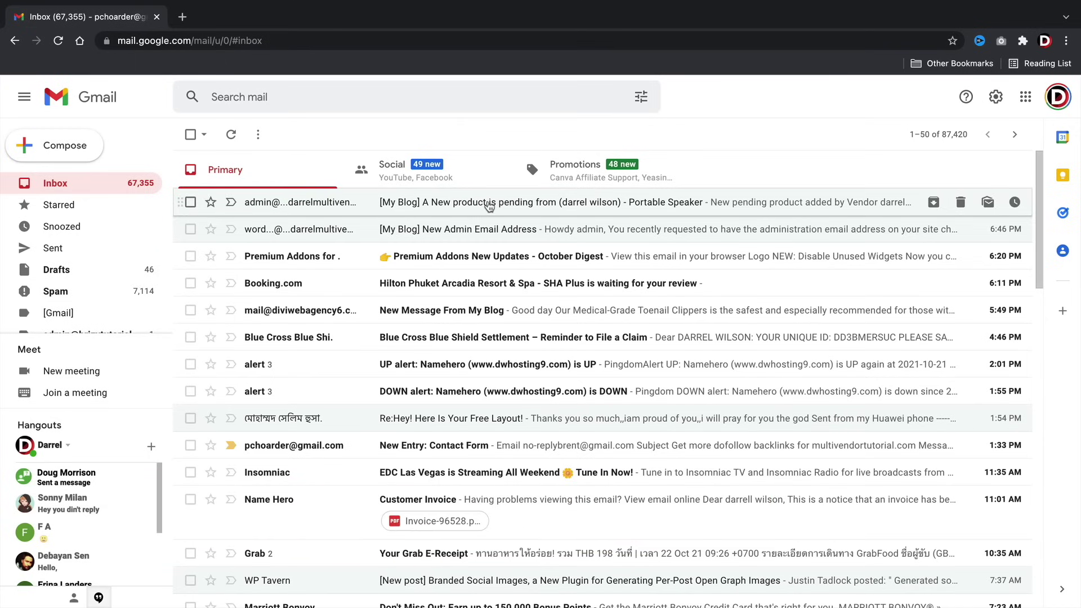
# Open the '[My Blog] A New product is pending…' email and highlight the pending-status sentence
pyautogui.click(491, 208)
pyautogui.scroll(-2, 310, 449)
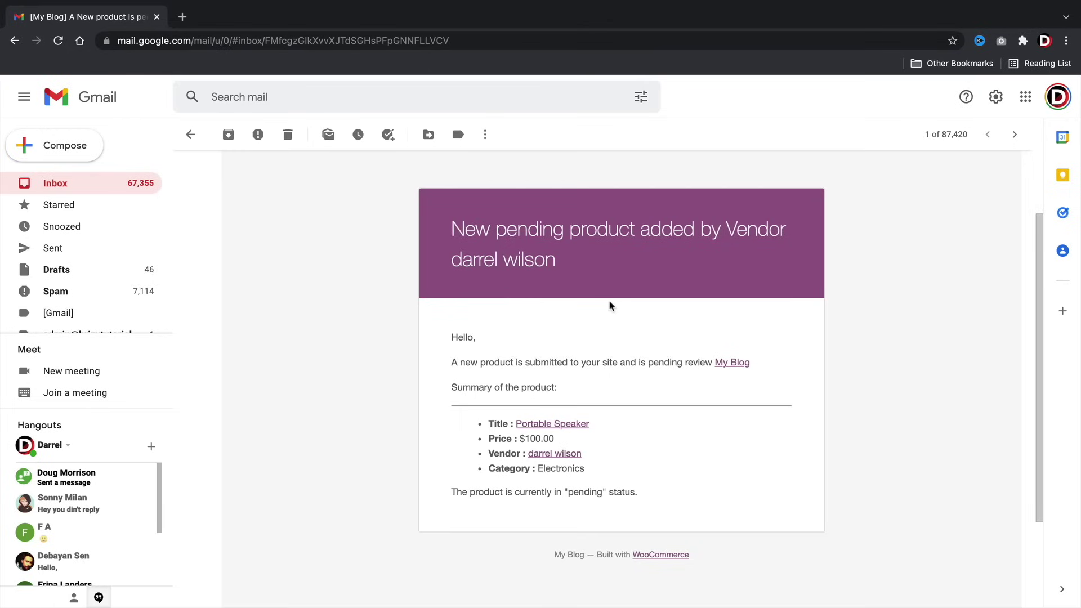
pyautogui.moveTo(645, 494); pyautogui.dragTo(450, 495)
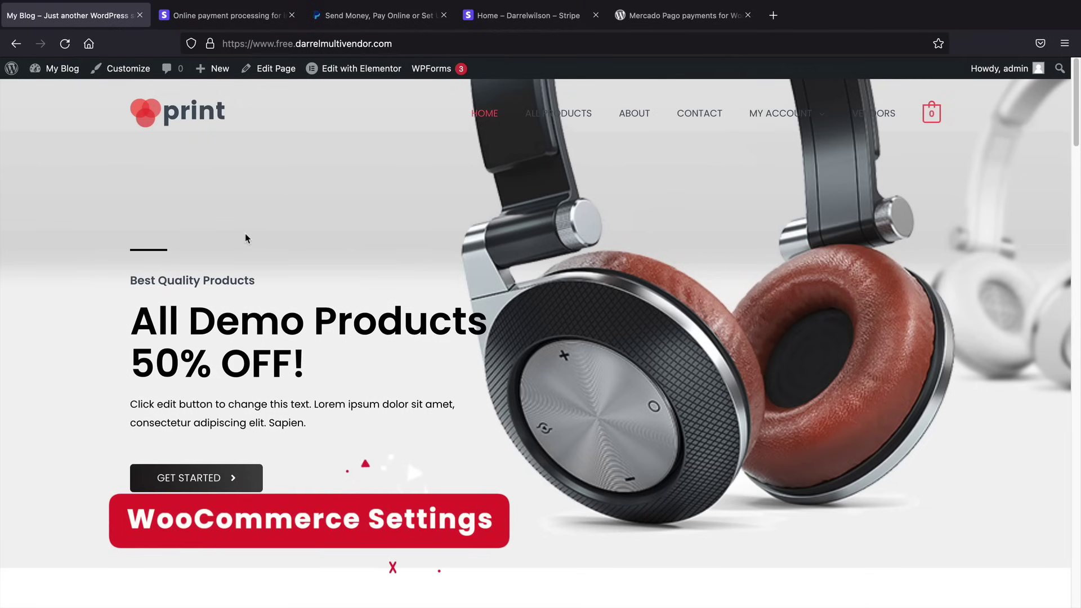
# Look over the Stripe, PayPal and Mercado Pago for WooCommerce pages
pyautogui.click(255, 23)
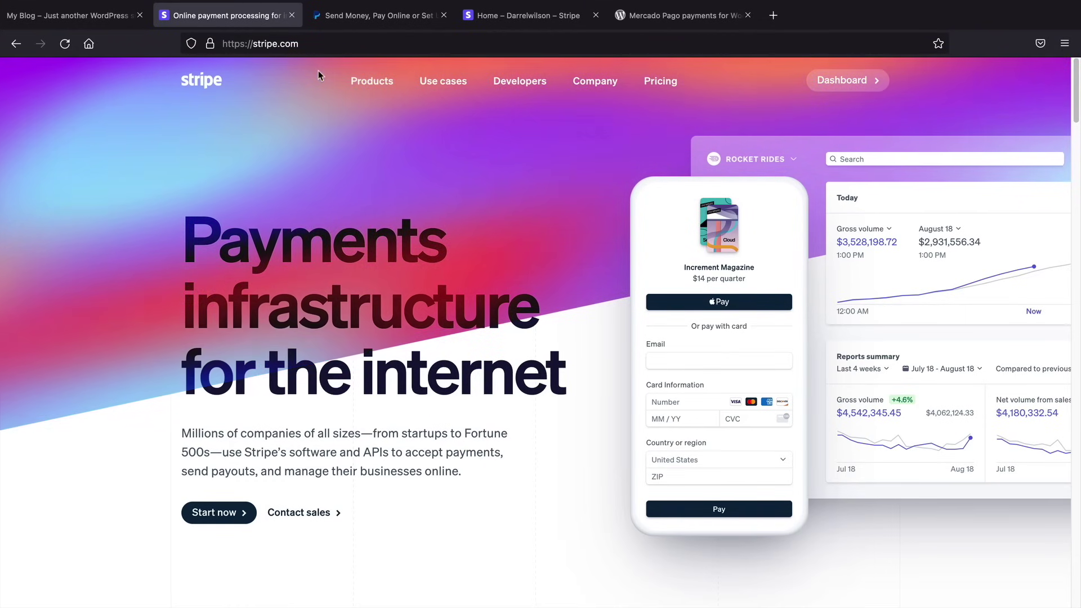
pyautogui.click(373, 22)
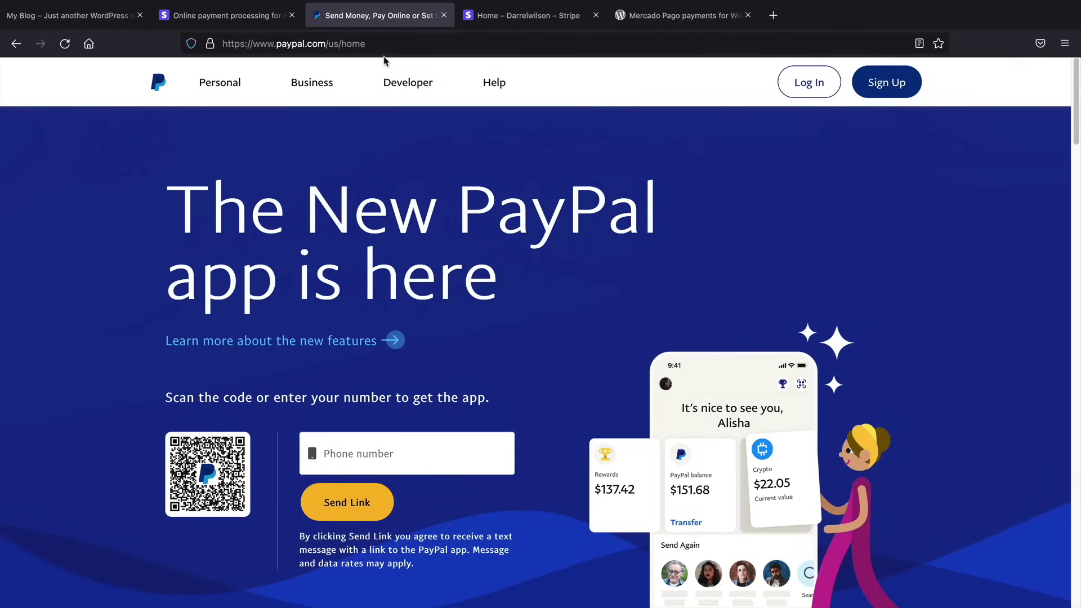
pyautogui.click(649, 20)
pyautogui.scroll(-2, 400, 344)
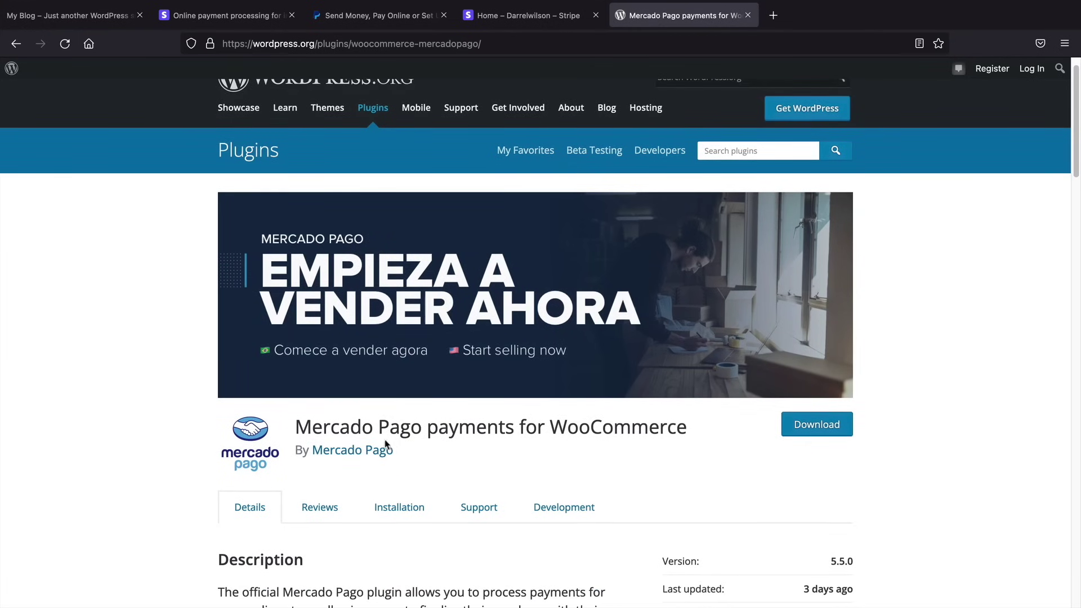
pyautogui.scroll(-3, 572, 462)
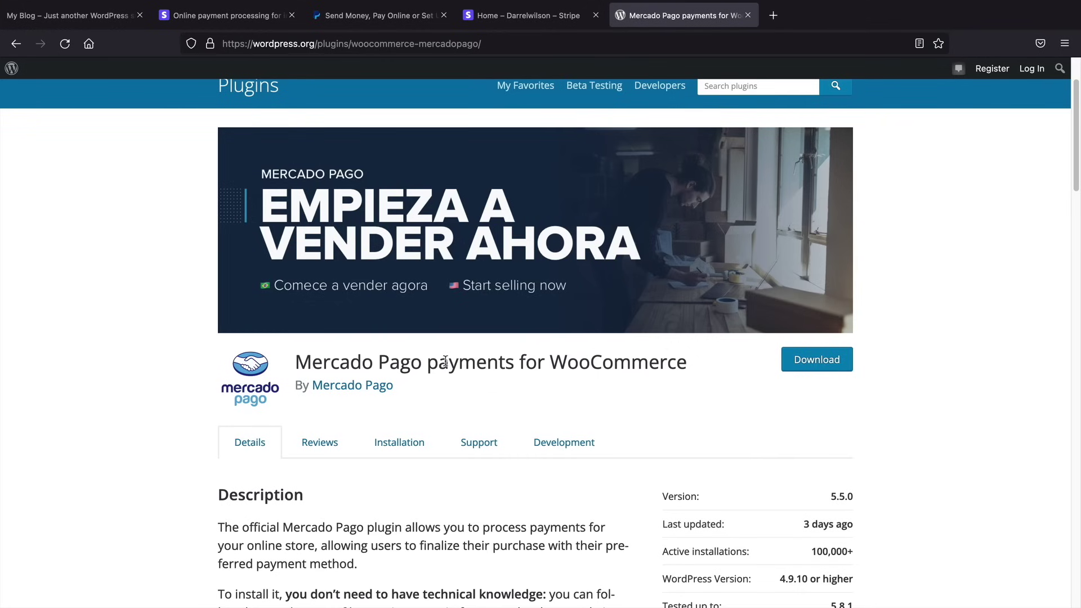
pyautogui.scroll(1, 445, 361)
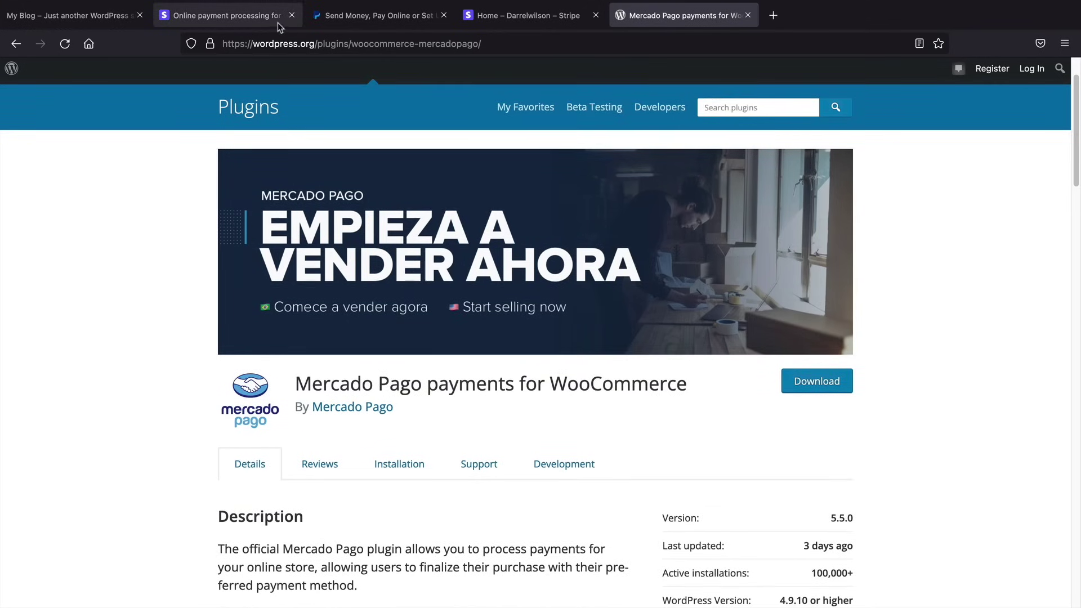
# Return to the My Blog storefront and open the WordPress admin Dashboard
pyautogui.click(333, 24)
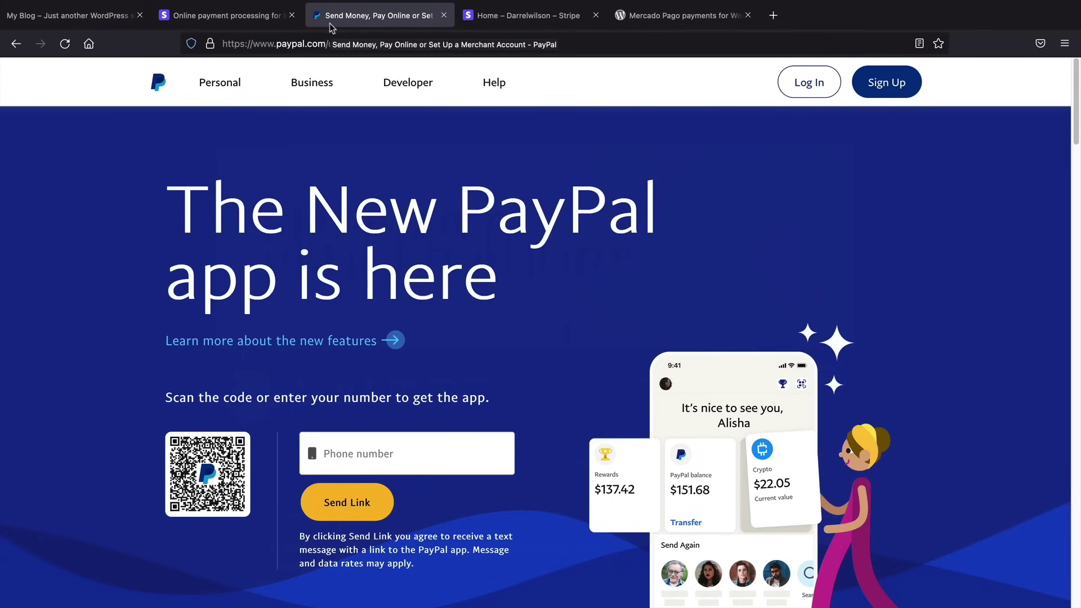
pyautogui.click(242, 14)
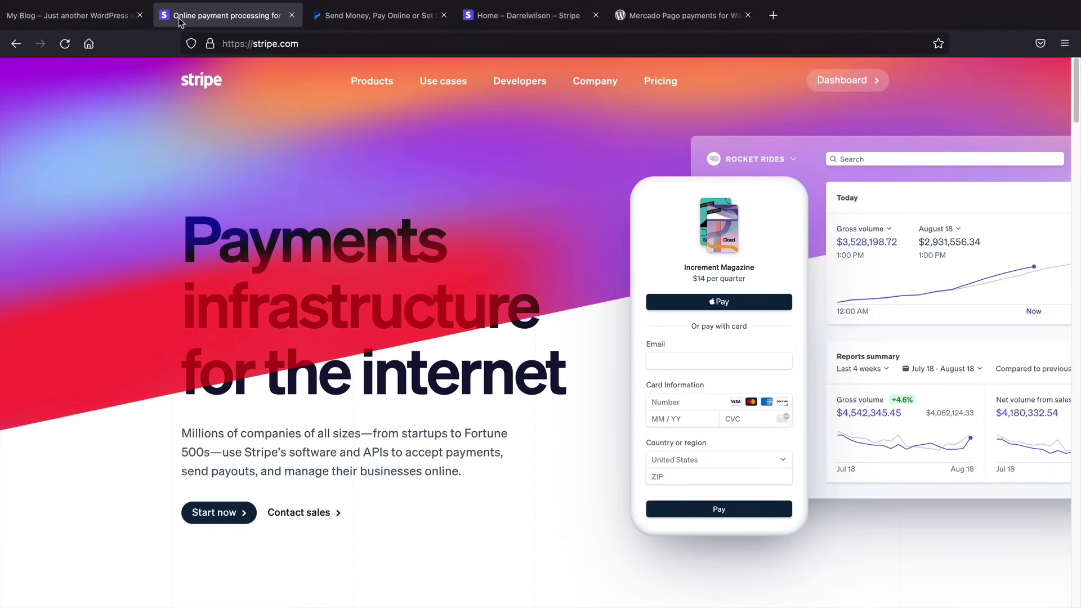
pyautogui.click(114, 21)
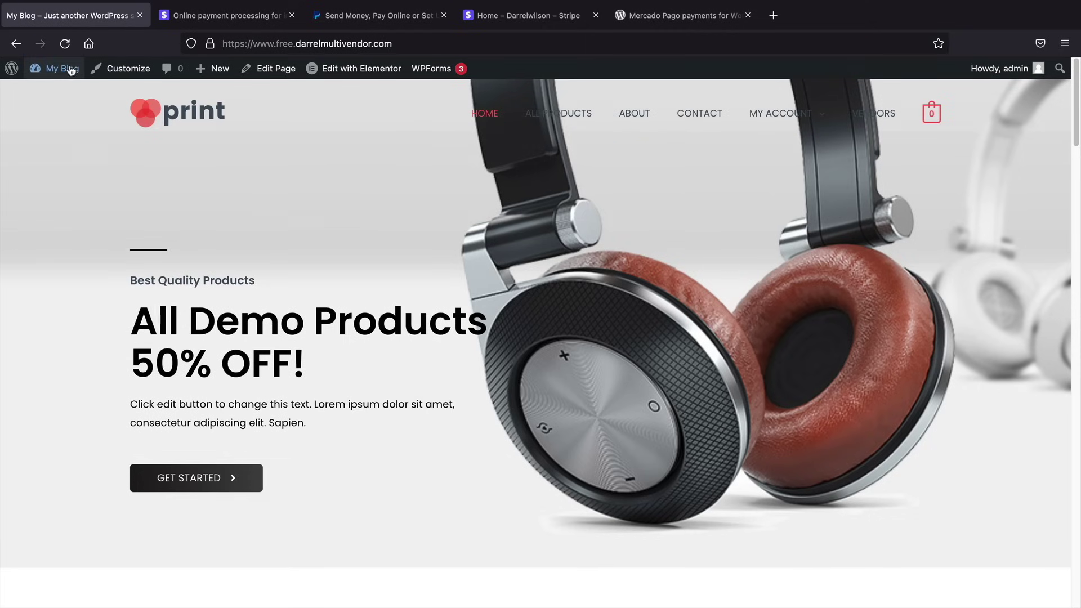
pyautogui.moveTo(70, 69)
pyautogui.click(53, 93)
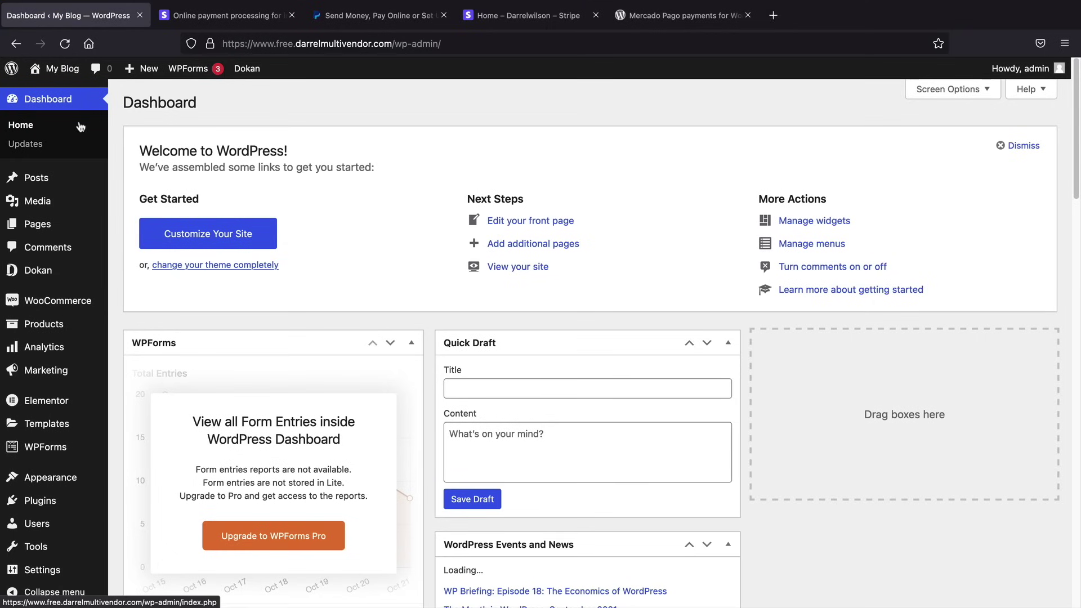
# In WooCommerce General settings, enter the suggested street address starting '435' with city Las Vegas
pyautogui.moveTo(49, 301)
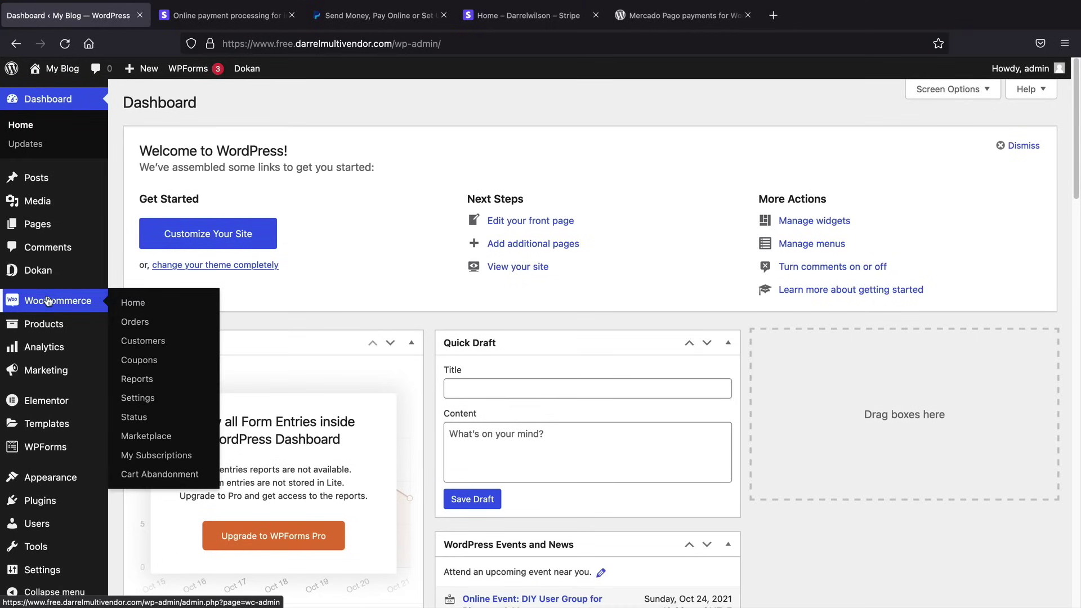
pyautogui.click(151, 403)
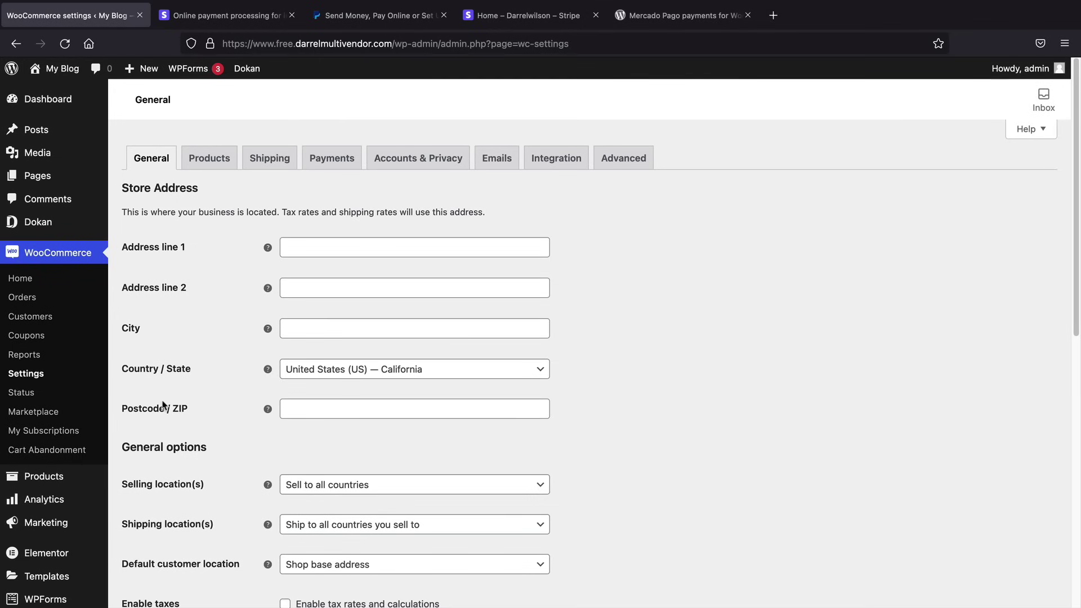
pyautogui.scroll(-1, 324, 244)
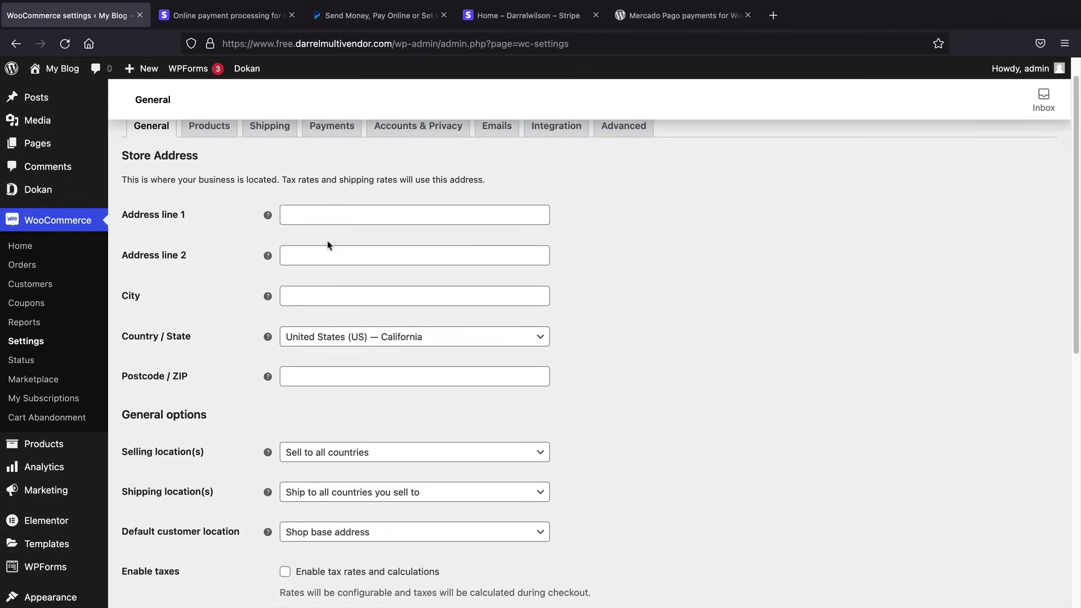
pyautogui.click(330, 217)
pyautogui.write('4350')
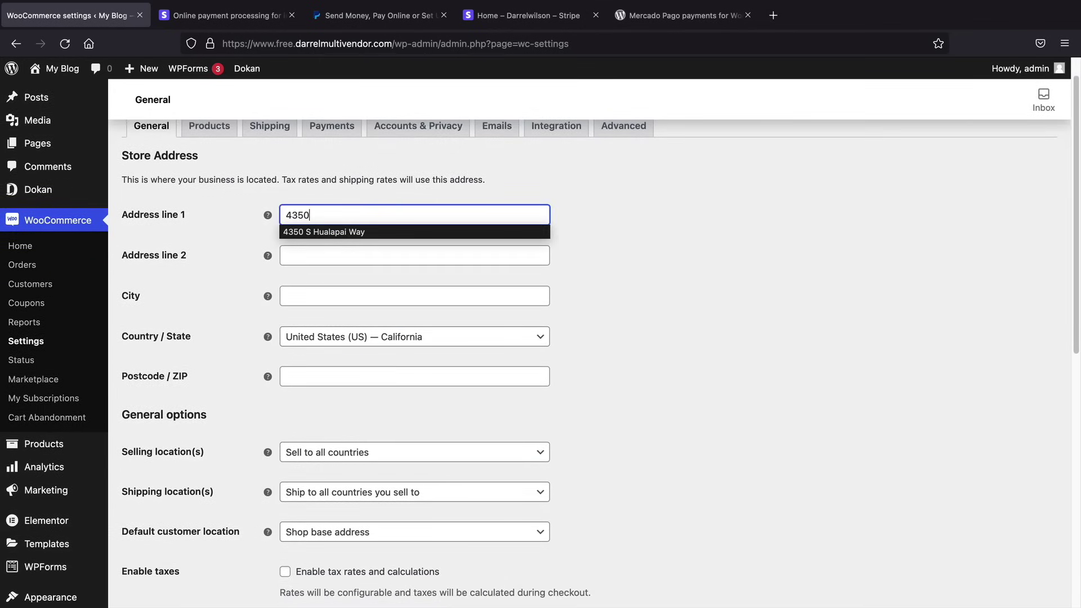
pyautogui.press('Down')
pyautogui.press('Return')
pyautogui.press('Tab')
pyautogui.press('Tab')
pyautogui.press('Down')
pyautogui.press('Return')
# Set Country / State to Nevada and the store ZIP code to 9889147
pyautogui.click(333, 341)
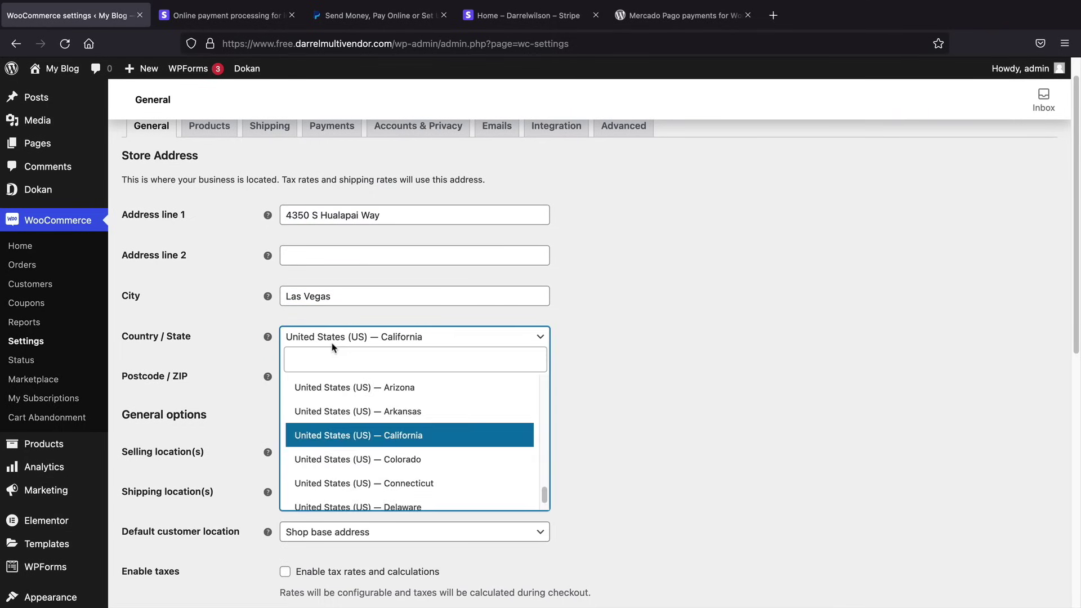
pyautogui.write('las c')
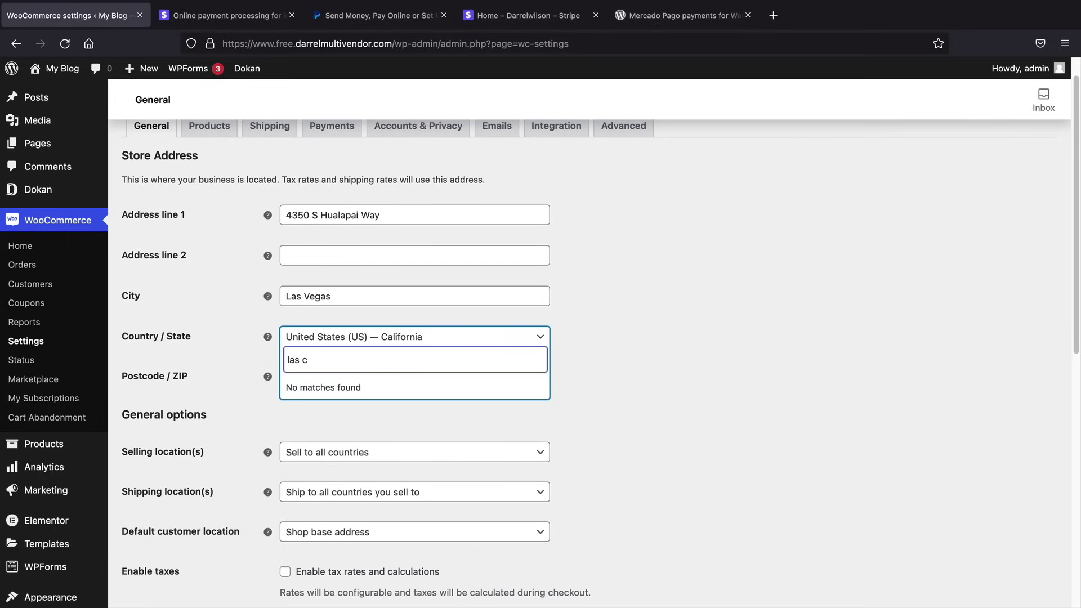
pyautogui.press('BackSpace')
pyautogui.press('BackSpace')
pyautogui.press('BackSpace')
pyautogui.press('BackSpace')
pyautogui.press('BackSpace')
pyautogui.press('BackSpace')
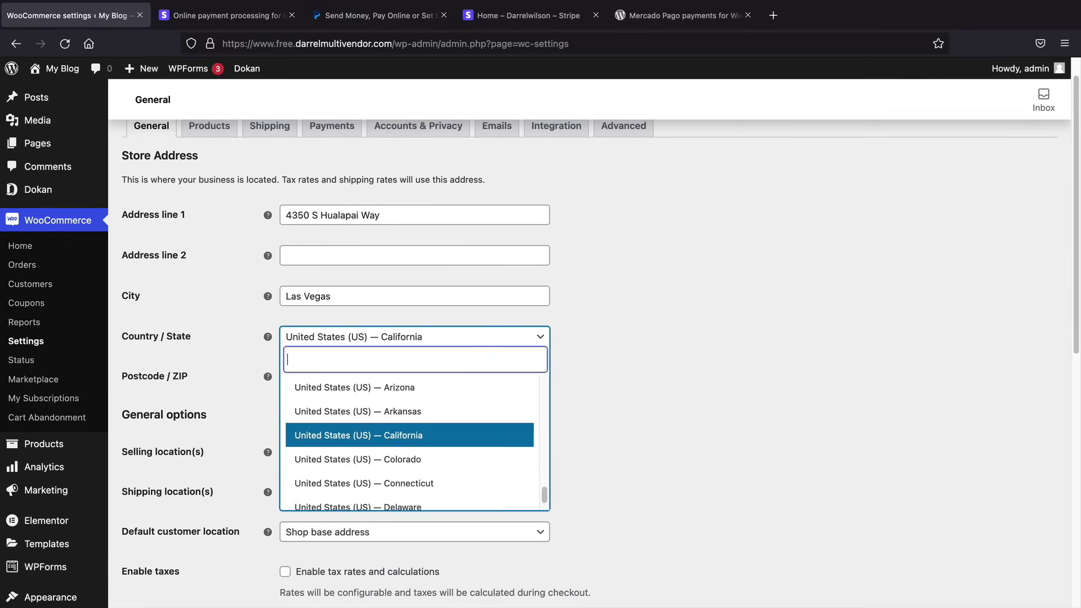
pyautogui.write('nev')
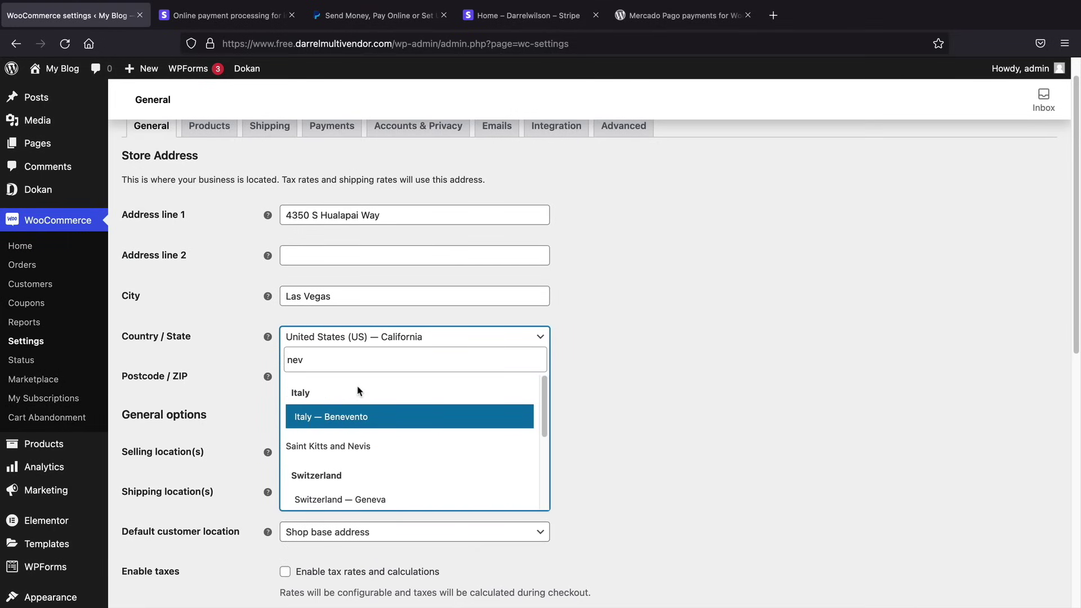
pyautogui.write('ad')
pyautogui.click(360, 414)
pyautogui.click(368, 384)
pyautogui.write('98')
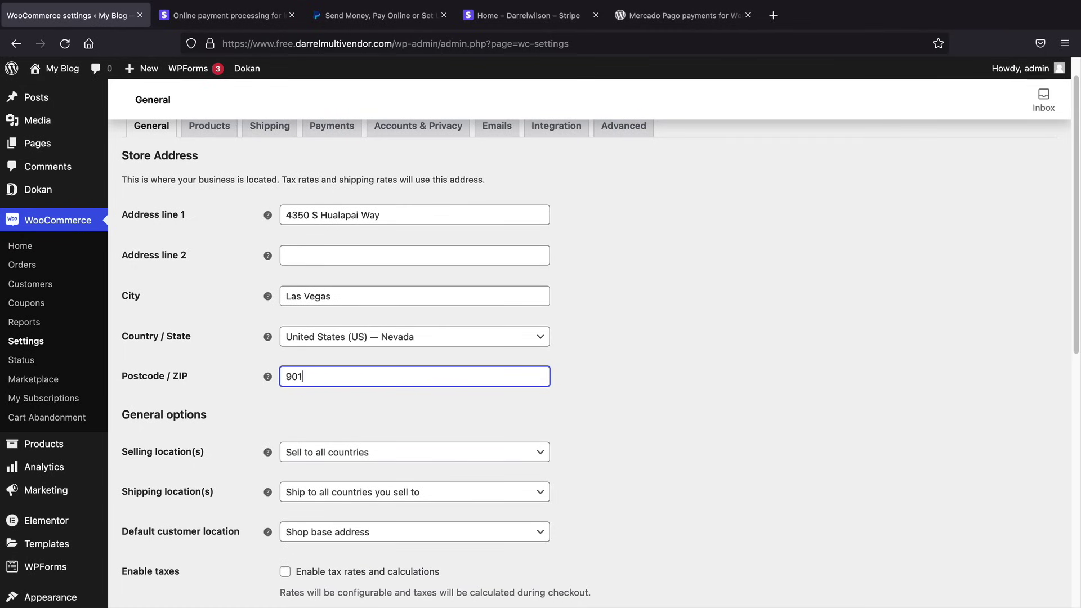
pyautogui.write('89147')
pyautogui.press('Tab')
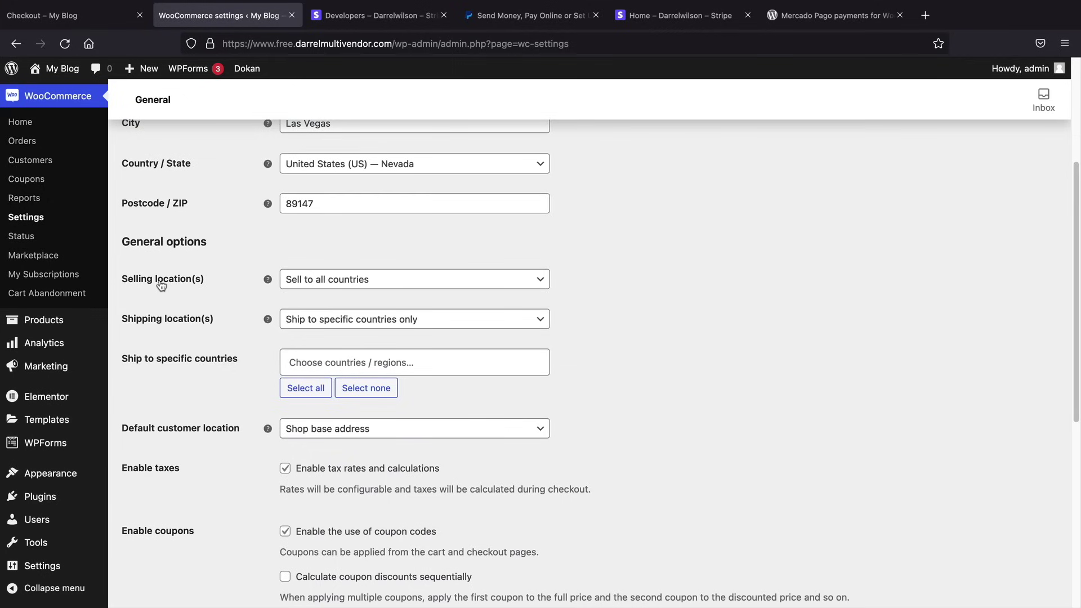
pyautogui.click(325, 282)
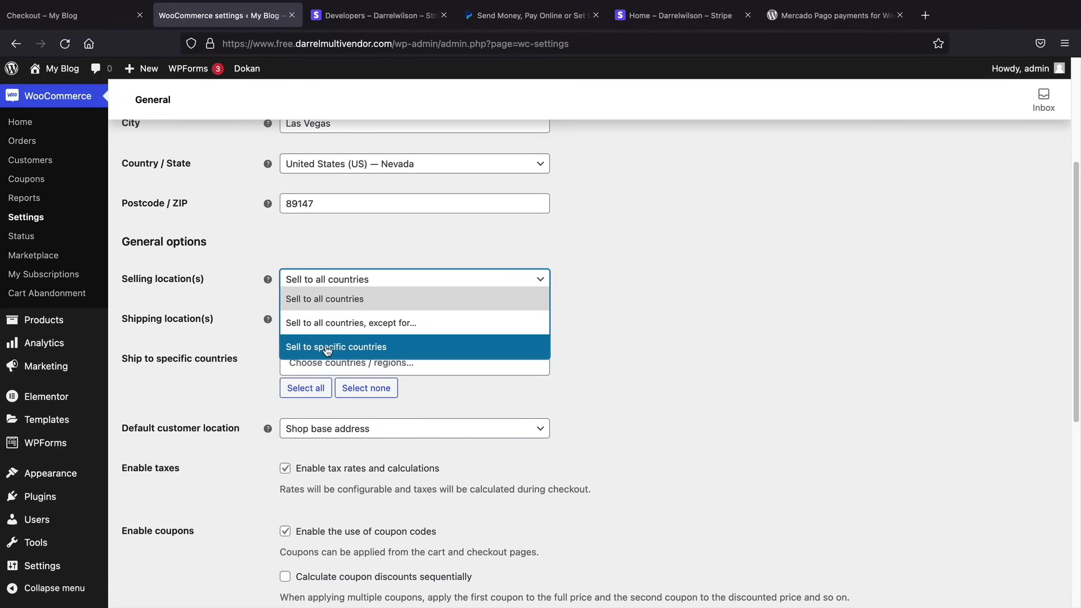
# Choose 'Sell to specific countries' and add United States (US), Mexico and Canada
pyautogui.click(379, 347)
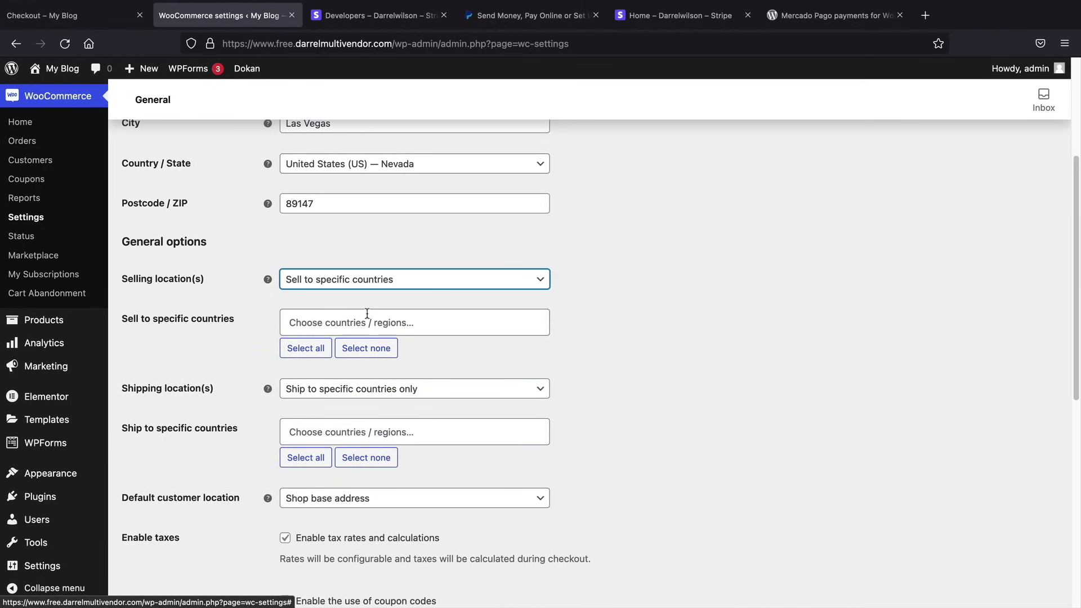
pyautogui.click(376, 320)
pyautogui.write('united')
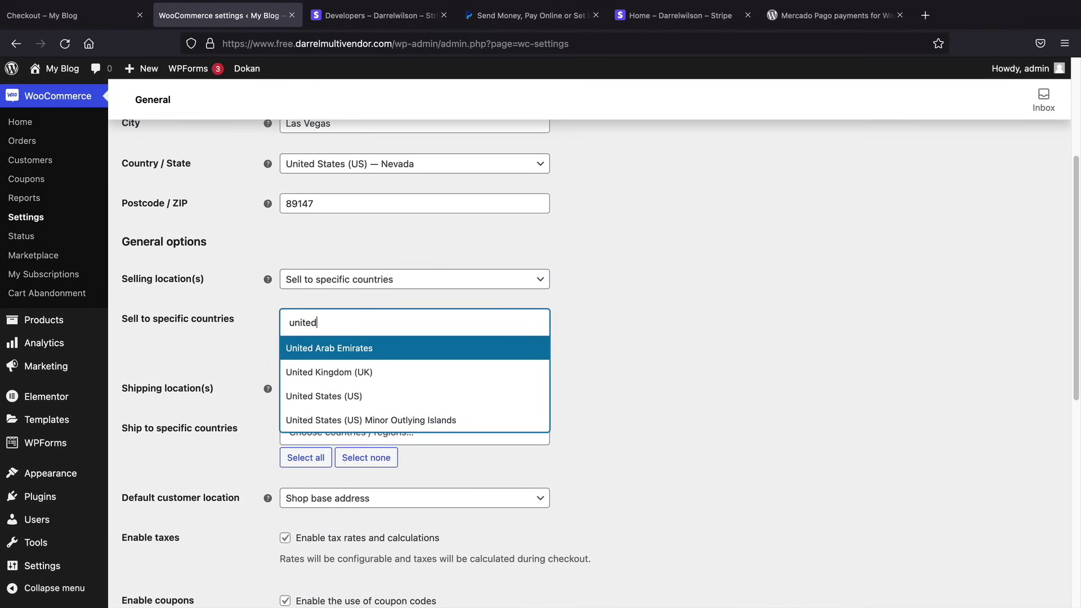
pyautogui.click(393, 394)
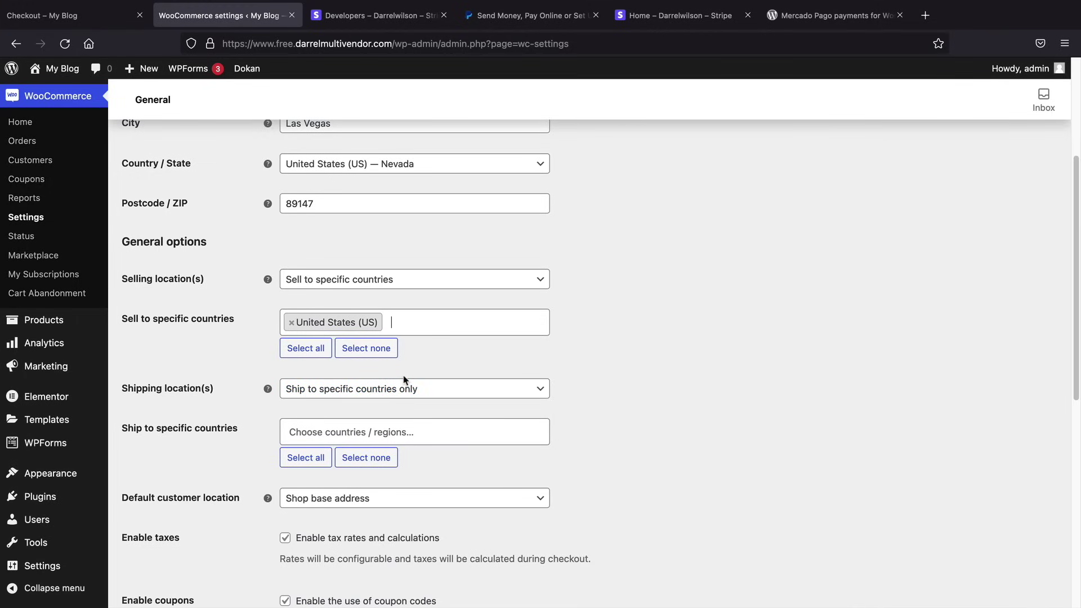
pyautogui.write('mexico')
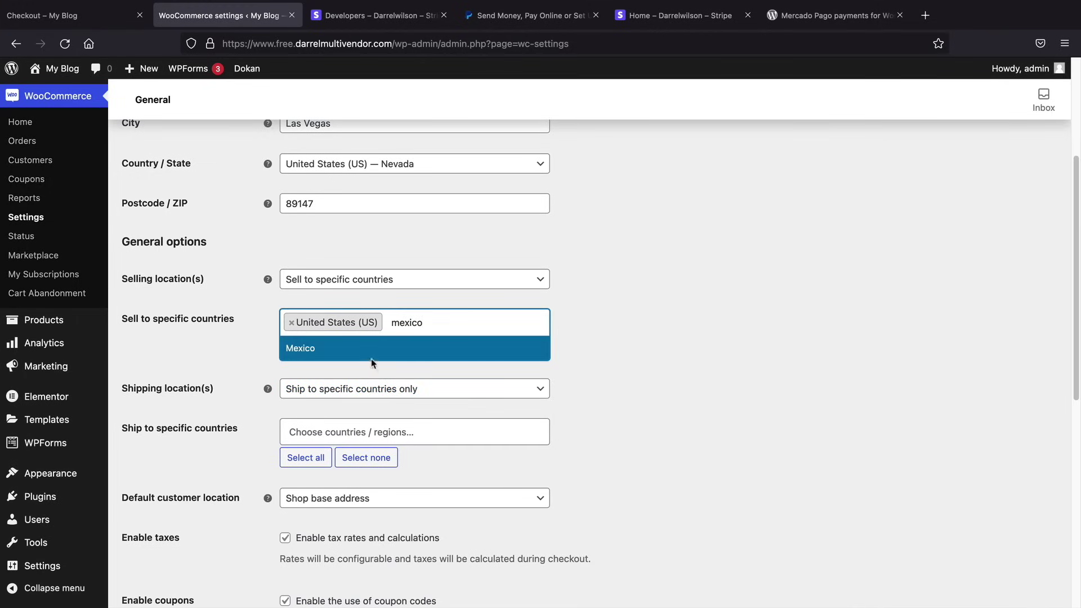
pyautogui.click(371, 358)
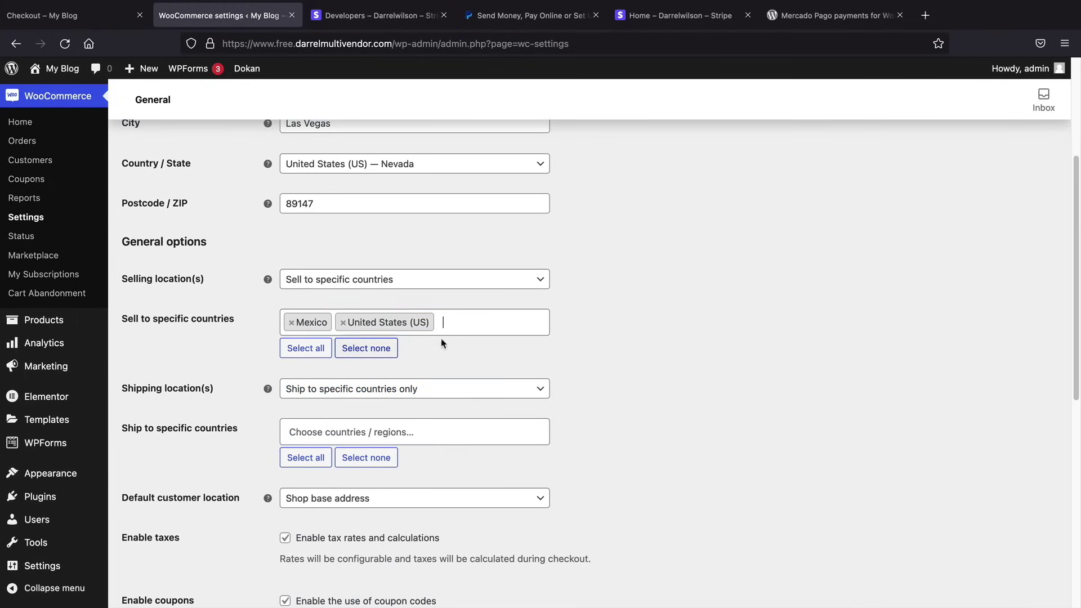
pyautogui.click(465, 325)
pyautogui.write('can')
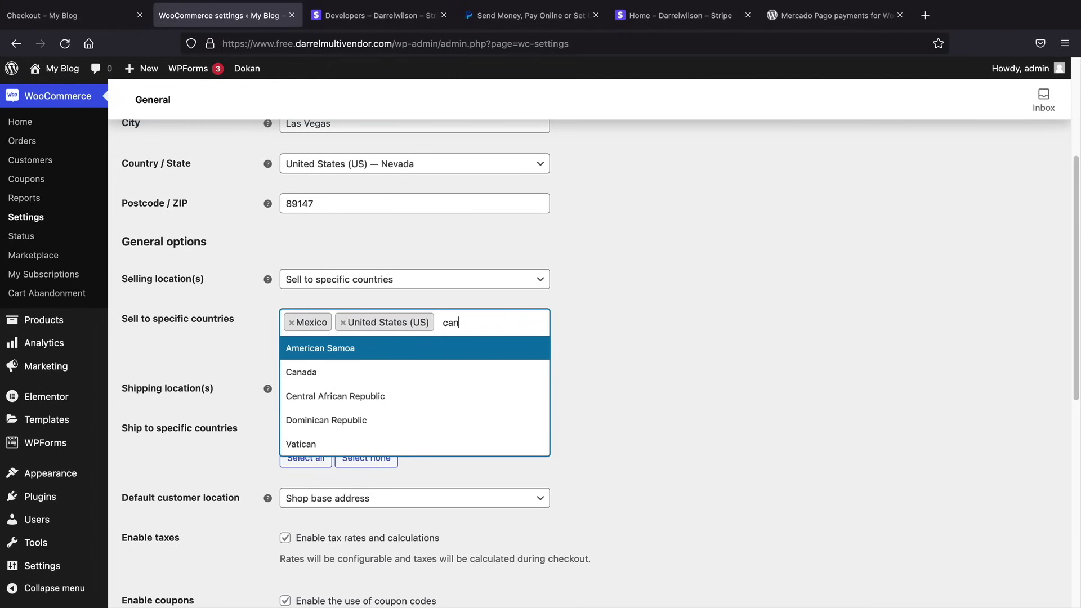
pyautogui.click(444, 372)
pyautogui.scroll(-3, 471, 384)
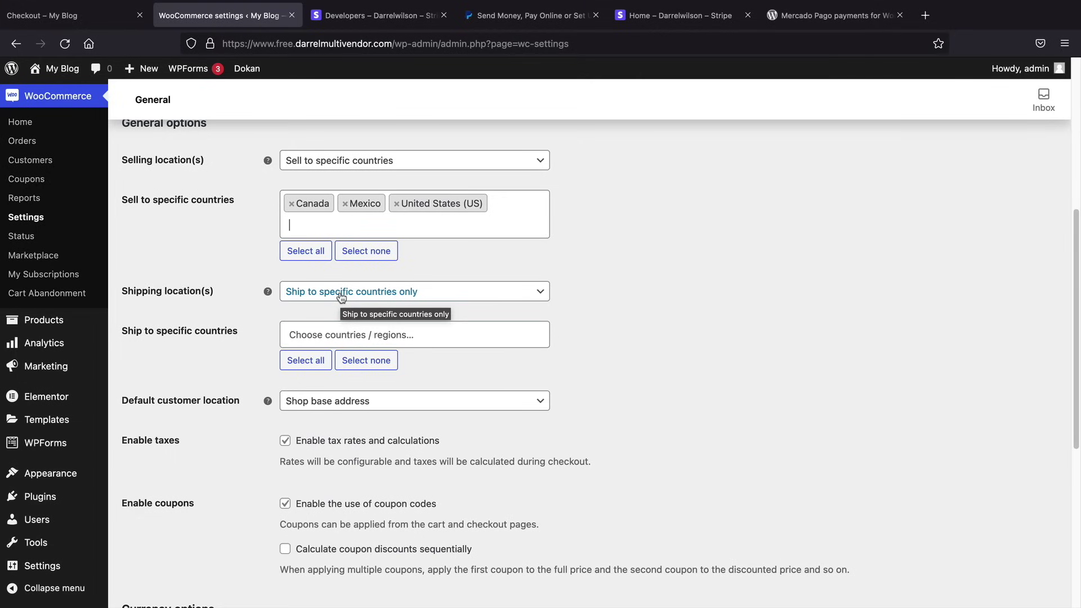
# Add Canada, Mexico and United States (US) as the specific shipping countries
pyautogui.click(334, 333)
pyautogui.write('can')
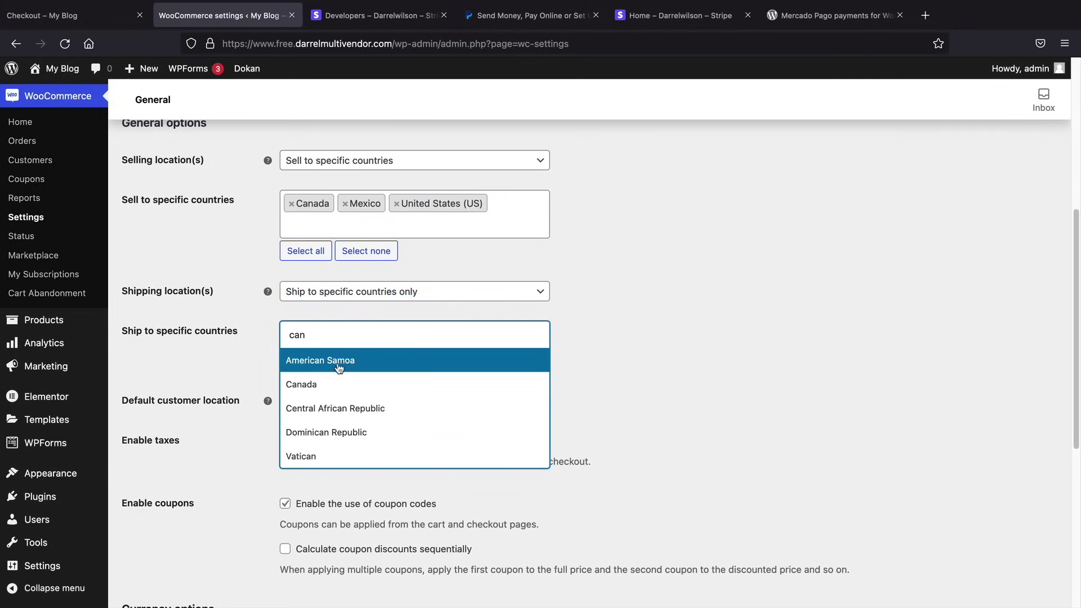
pyautogui.click(343, 387)
pyautogui.write('mexico')
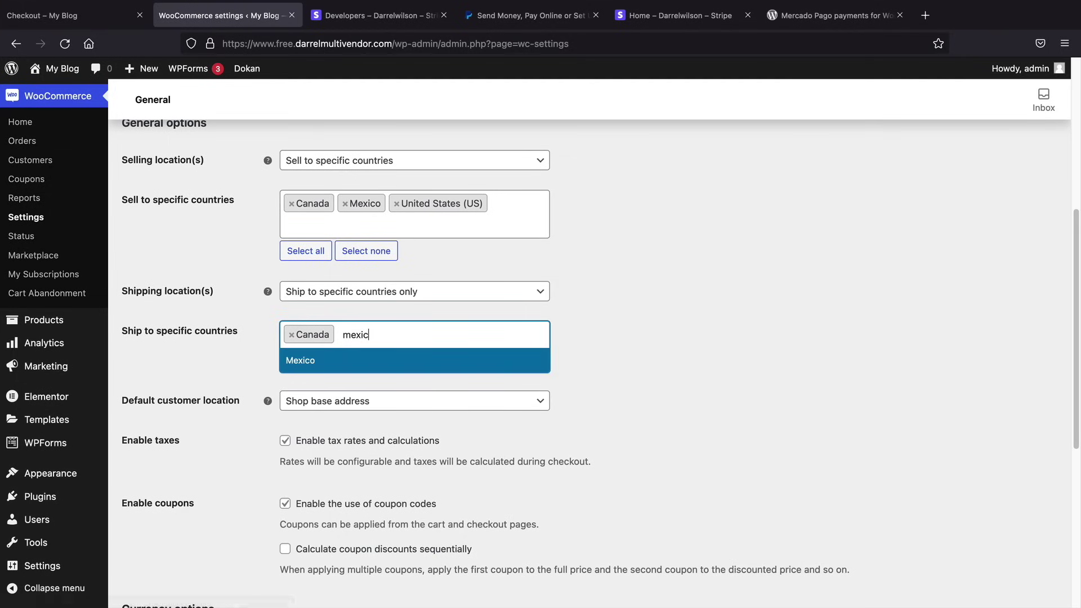
pyautogui.click(328, 359)
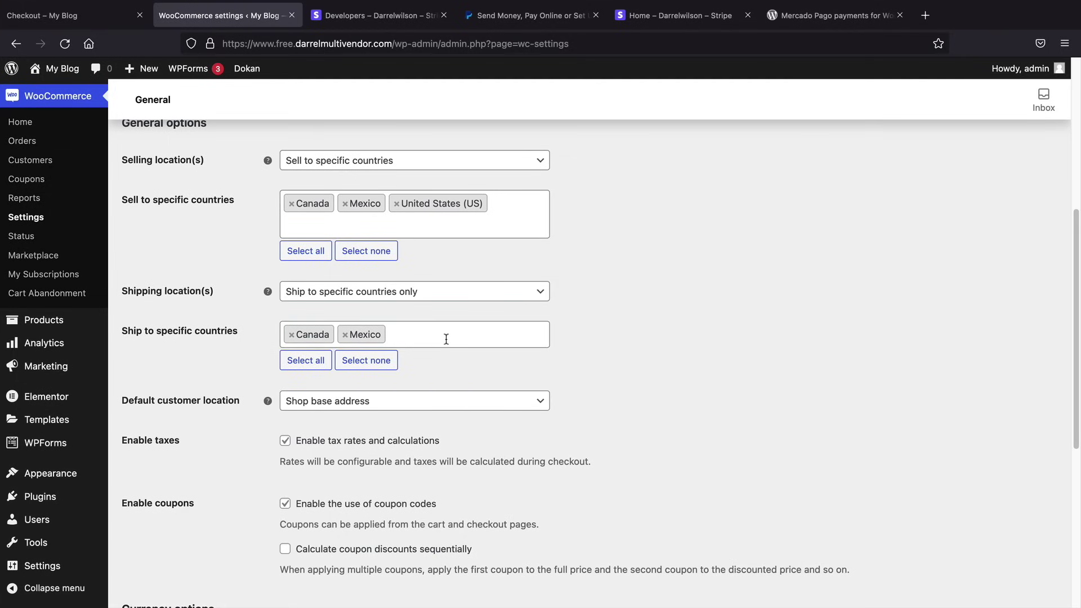
pyautogui.click(446, 339)
pyautogui.write('unit')
pyautogui.click(507, 408)
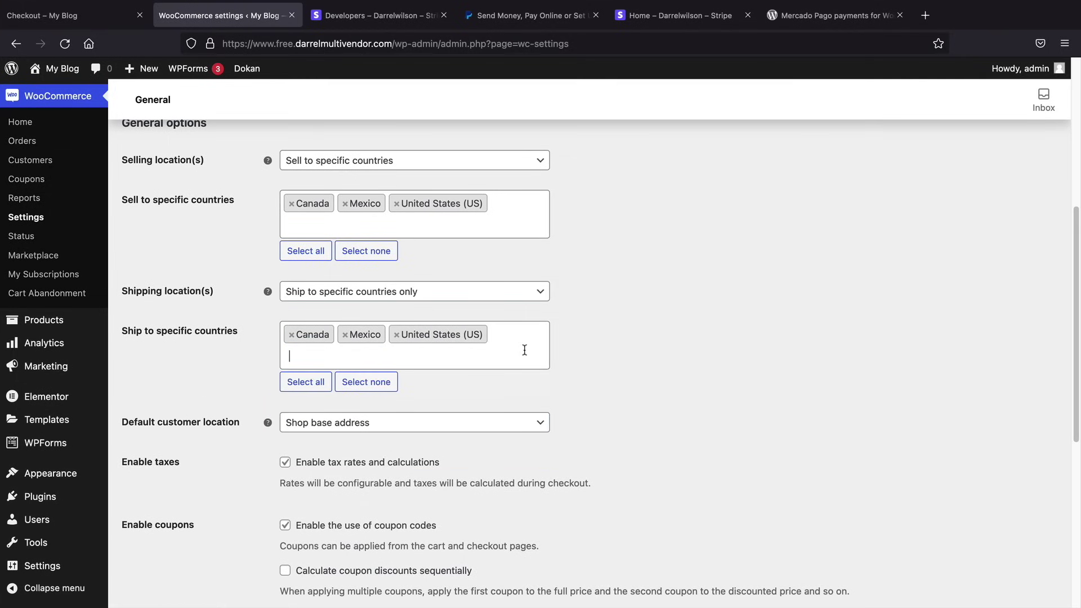
pyautogui.scroll(-3, 536, 359)
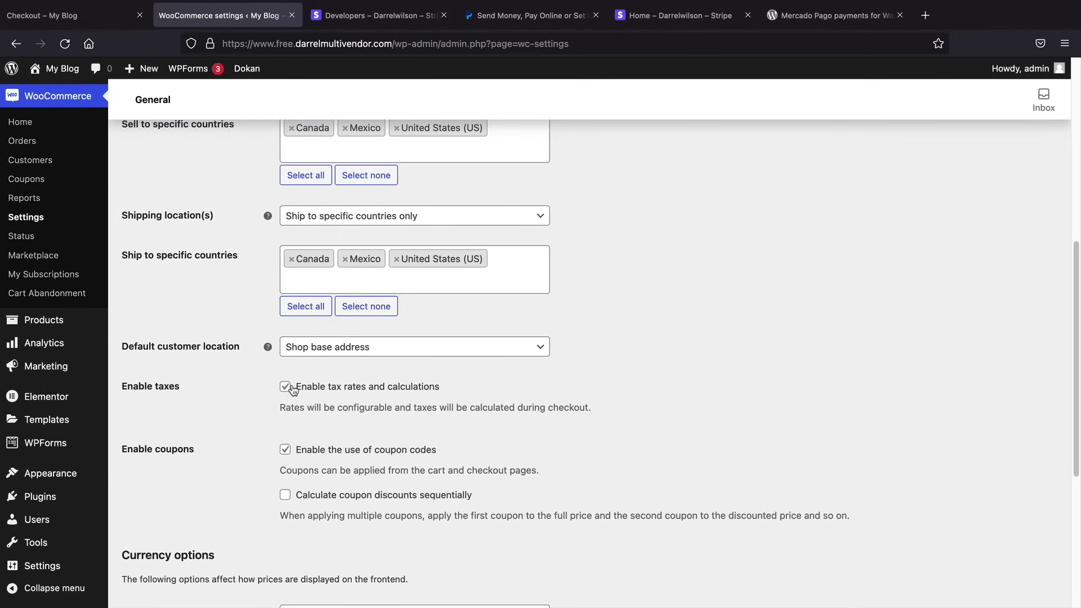
pyautogui.scroll(-5, 292, 390)
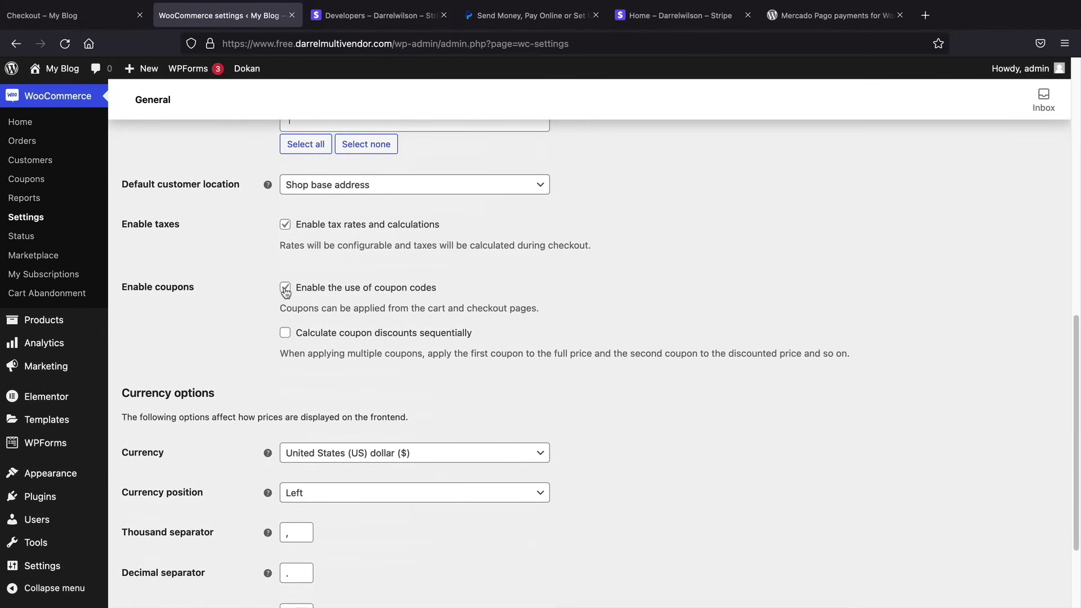
pyautogui.scroll(-4, 306, 297)
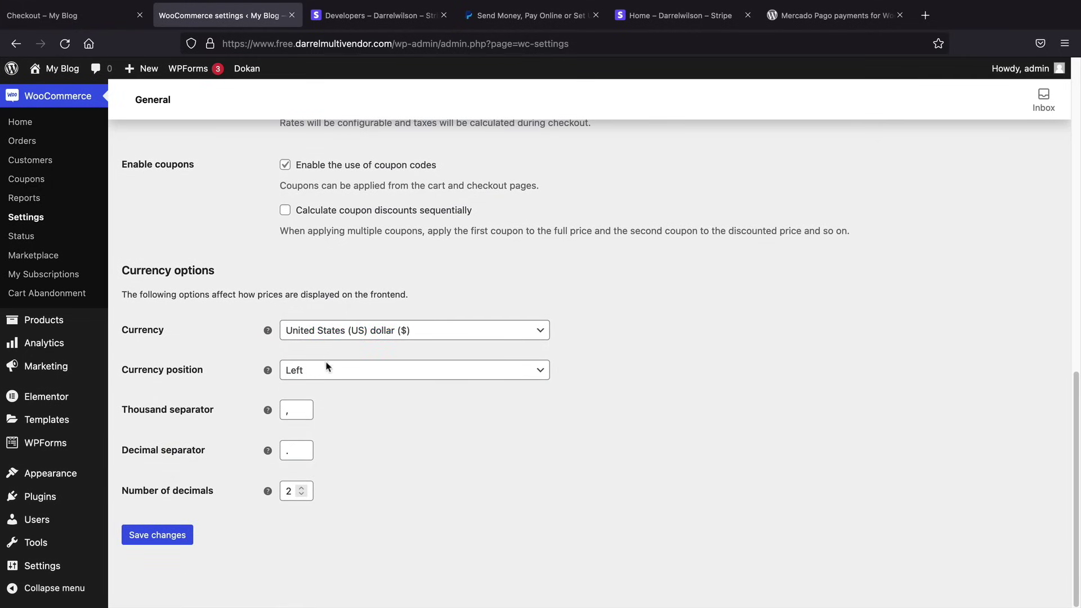
# Keep United States (US) dollar as store currency and save the general settings
pyautogui.click(353, 332)
pyautogui.scroll(-5, 387, 464)
pyautogui.scroll(2, 405, 466)
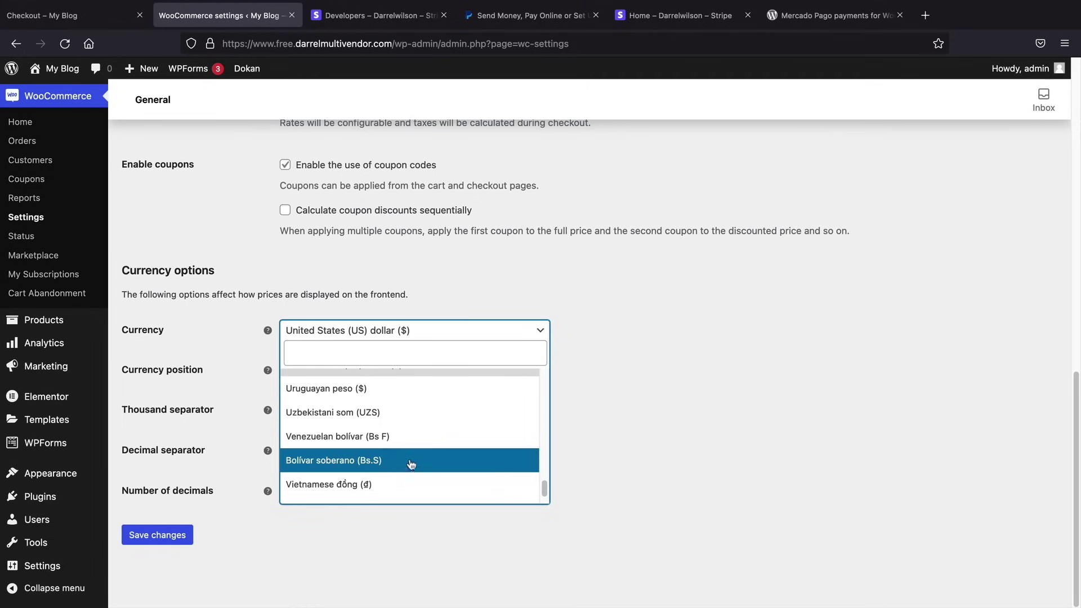
pyautogui.scroll(2, 411, 428)
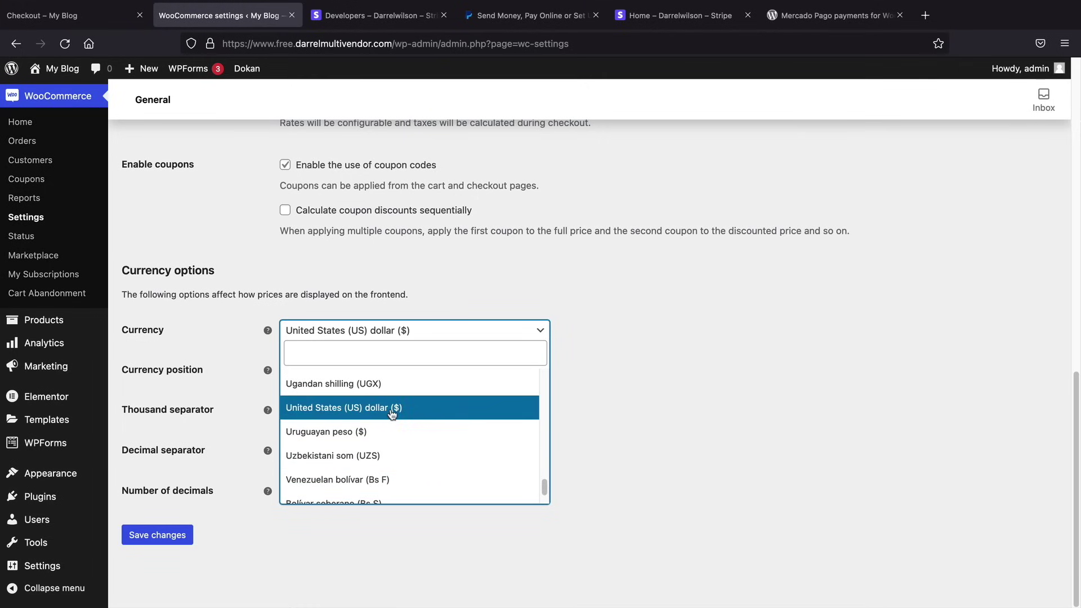
pyautogui.click(392, 414)
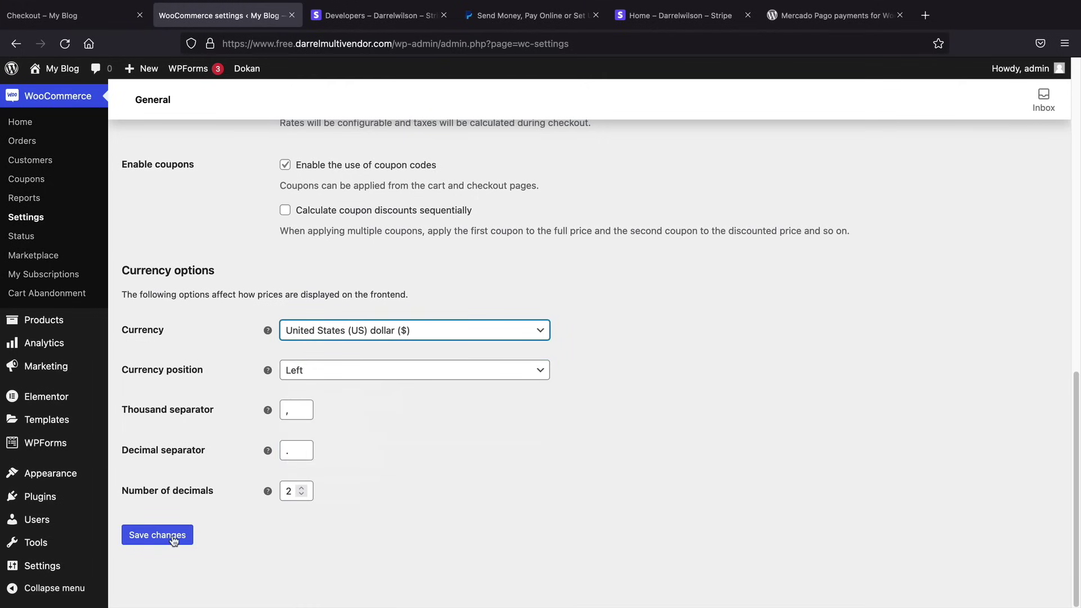
pyautogui.click(174, 540)
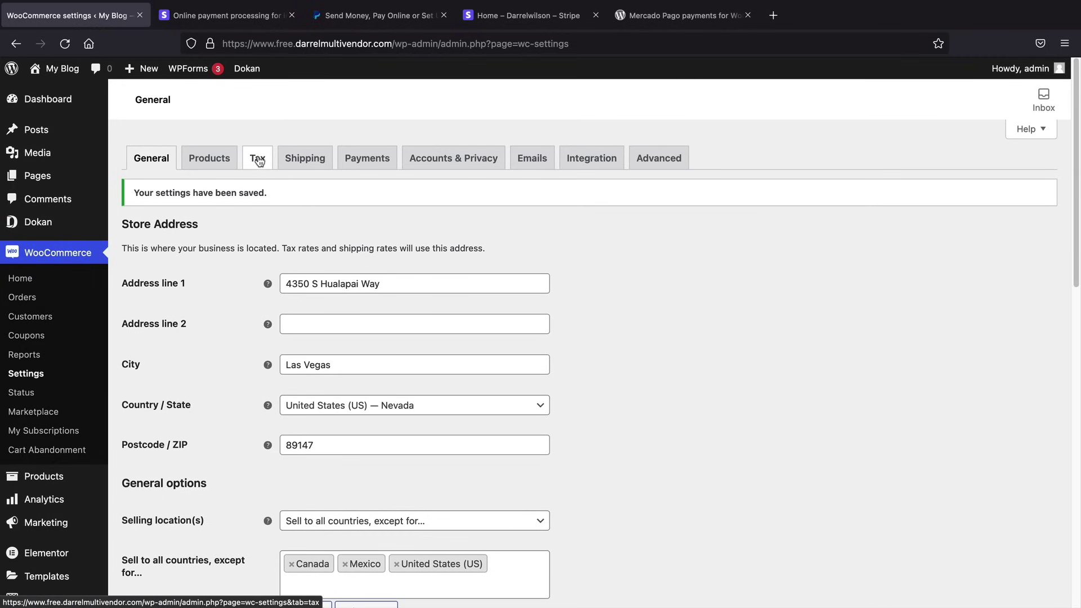
# Open the empty Standard tax rates table, then the ISO 3166-1 country code list in a new tab
pyautogui.click(259, 162)
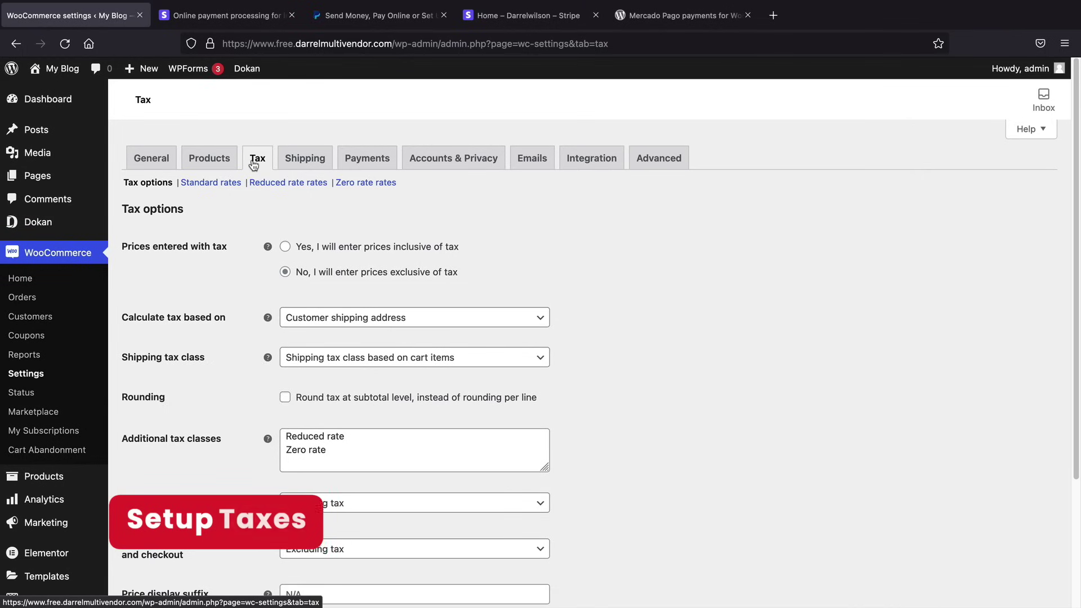
pyautogui.click(208, 186)
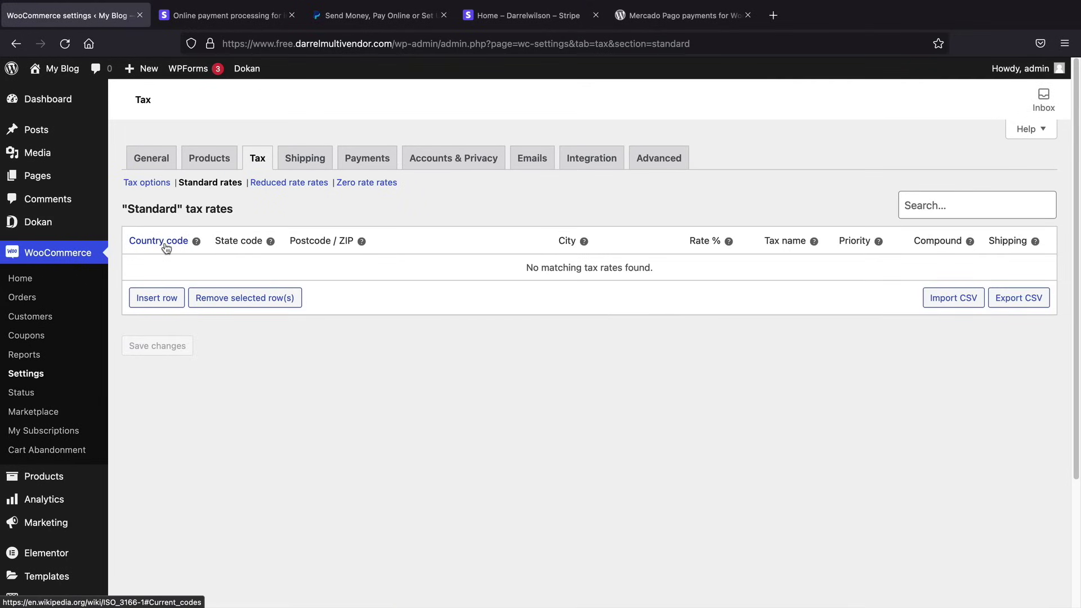
pyautogui.moveTo(197, 242)
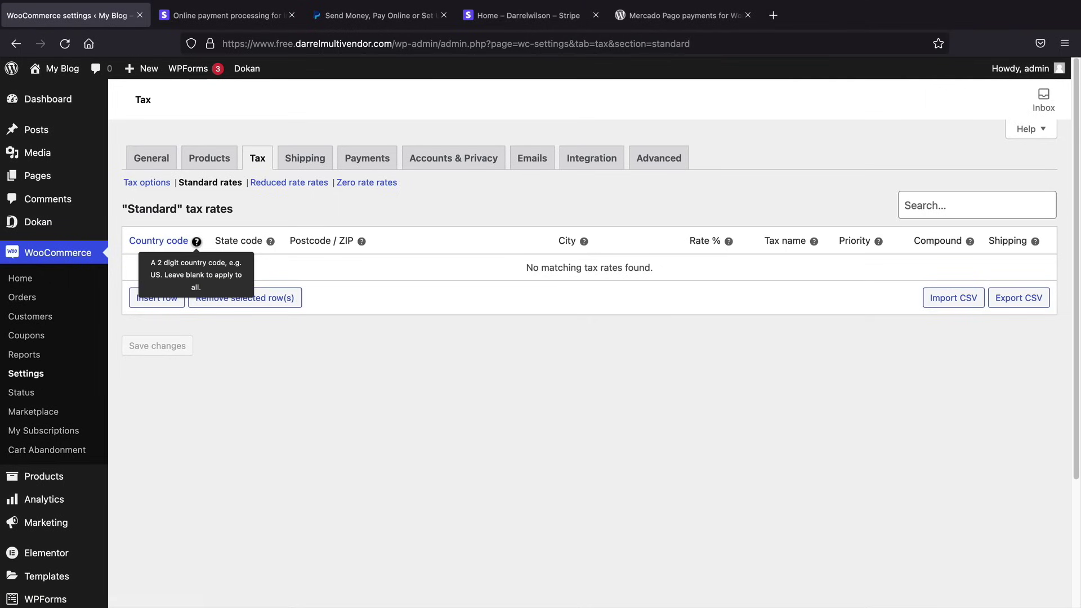
pyautogui.click(160, 242)
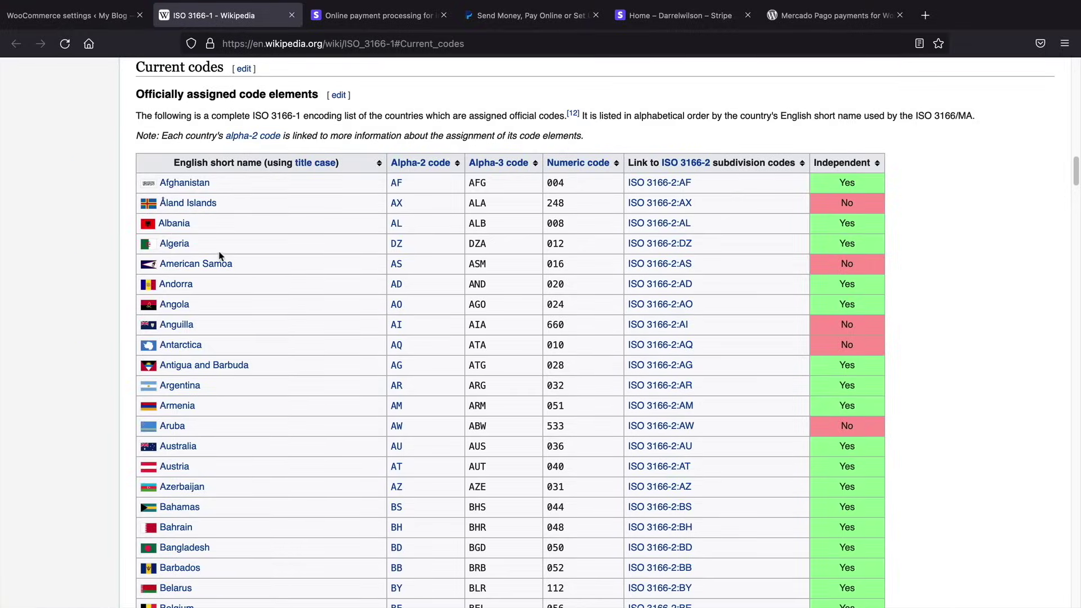
# Scroll through Wikipedia's two-letter ISO country code table, then return to the WooCommerce tab
pyautogui.scroll(-2, 253, 371)
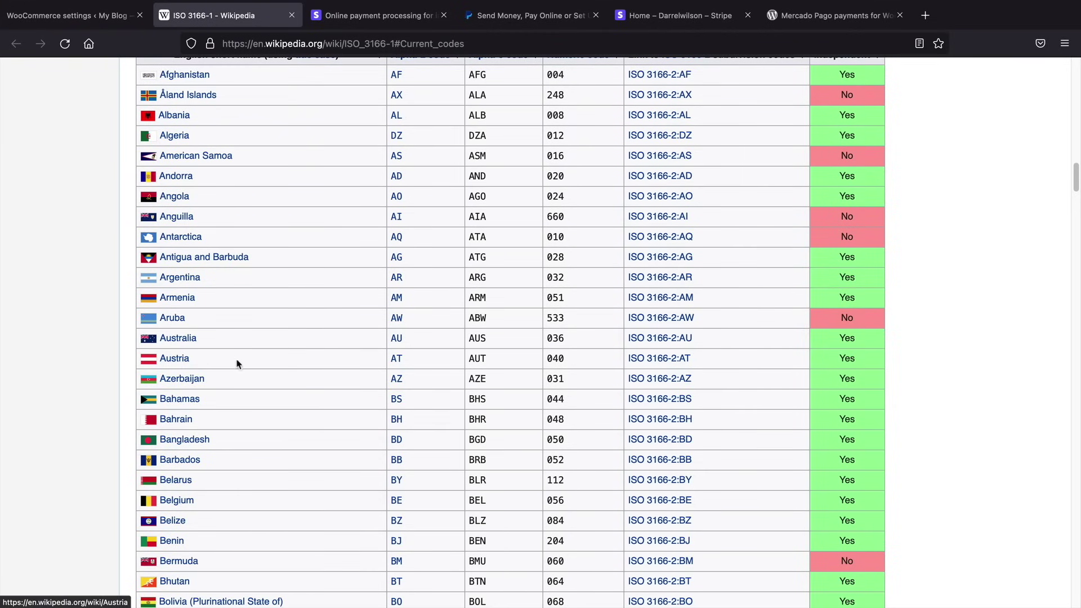
pyautogui.moveTo(396, 366)
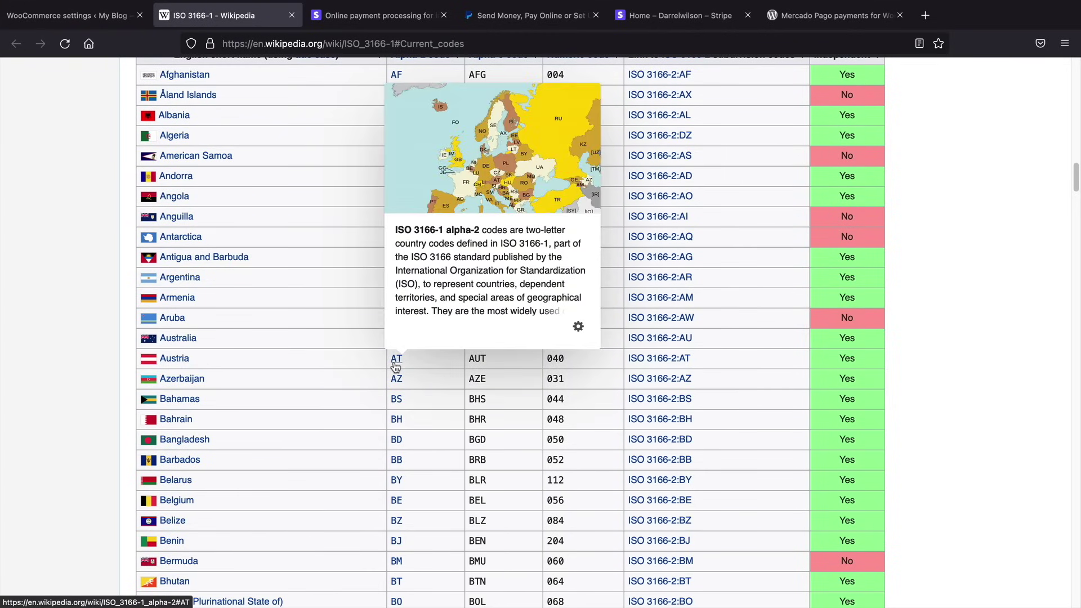
pyautogui.scroll(-6, 283, 381)
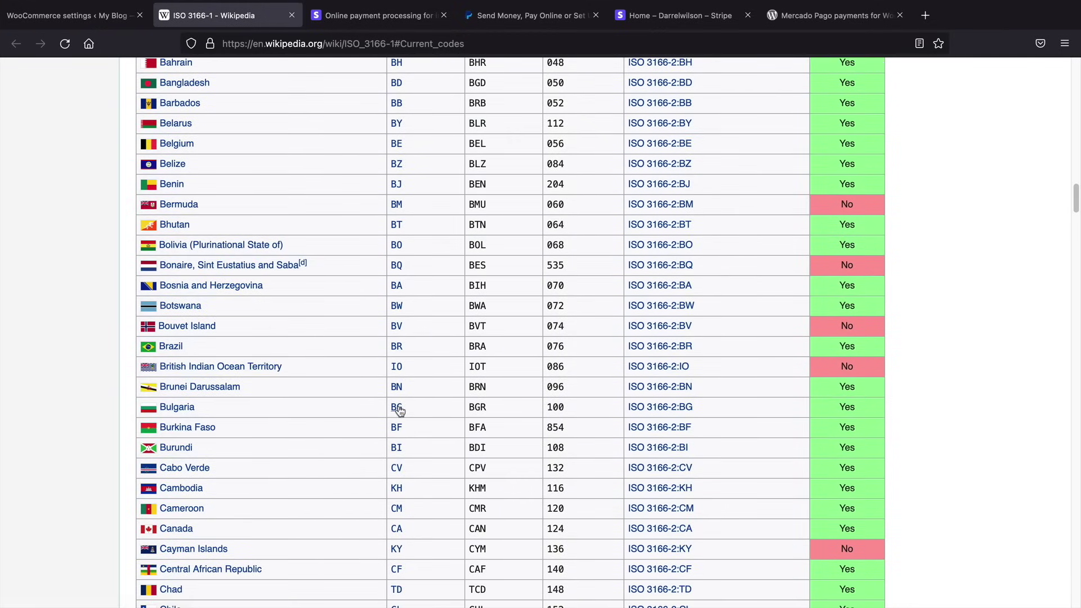
pyautogui.moveTo(398, 410)
pyautogui.scroll(-2, 304, 417)
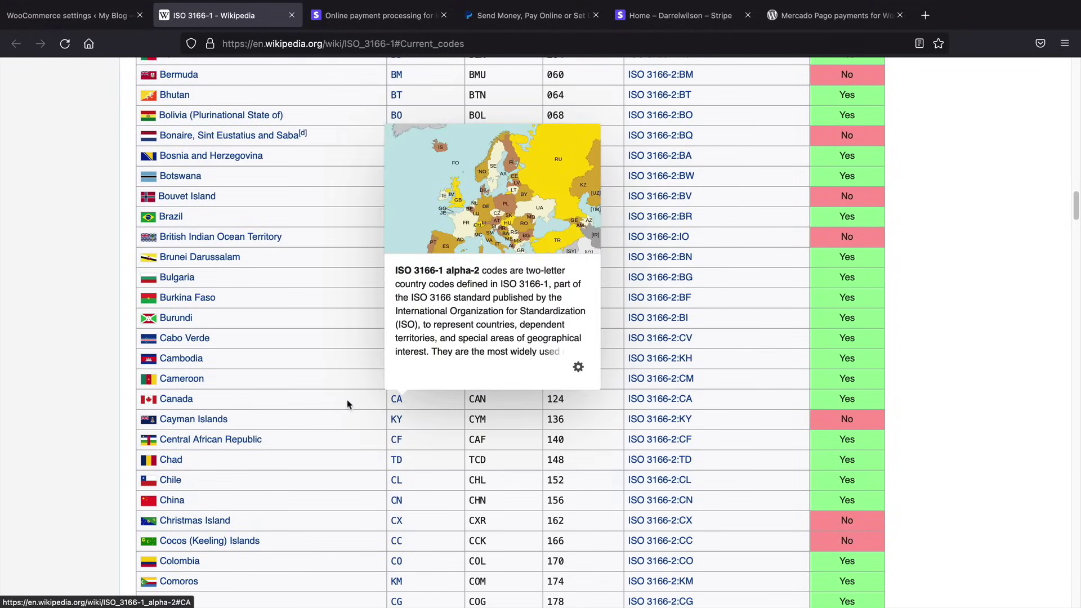
pyautogui.scroll(-5, 311, 406)
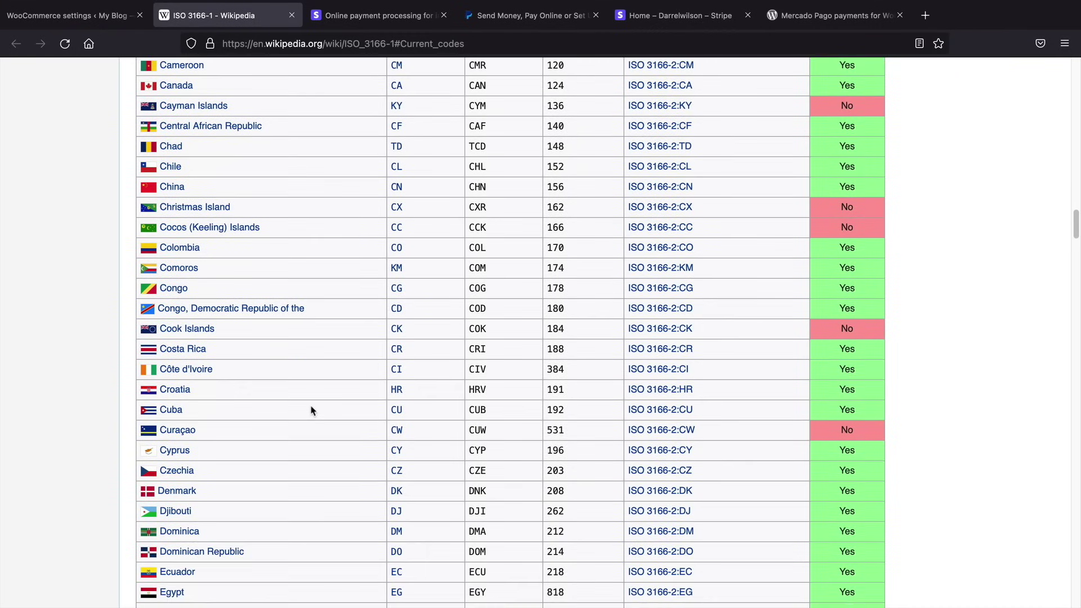
pyautogui.scroll(-1, 311, 410)
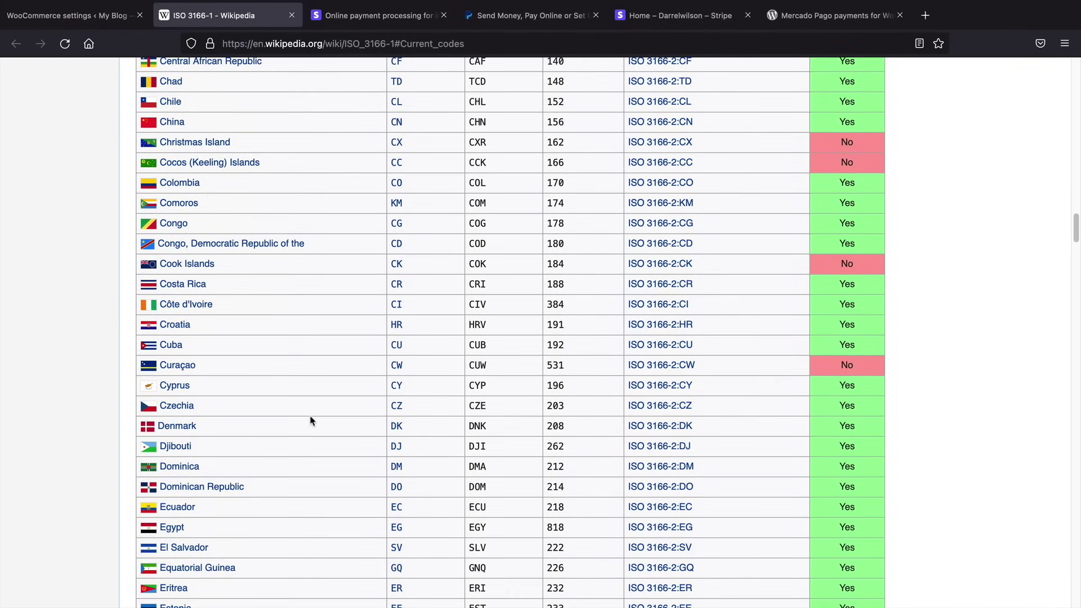
pyautogui.scroll(-1, 311, 421)
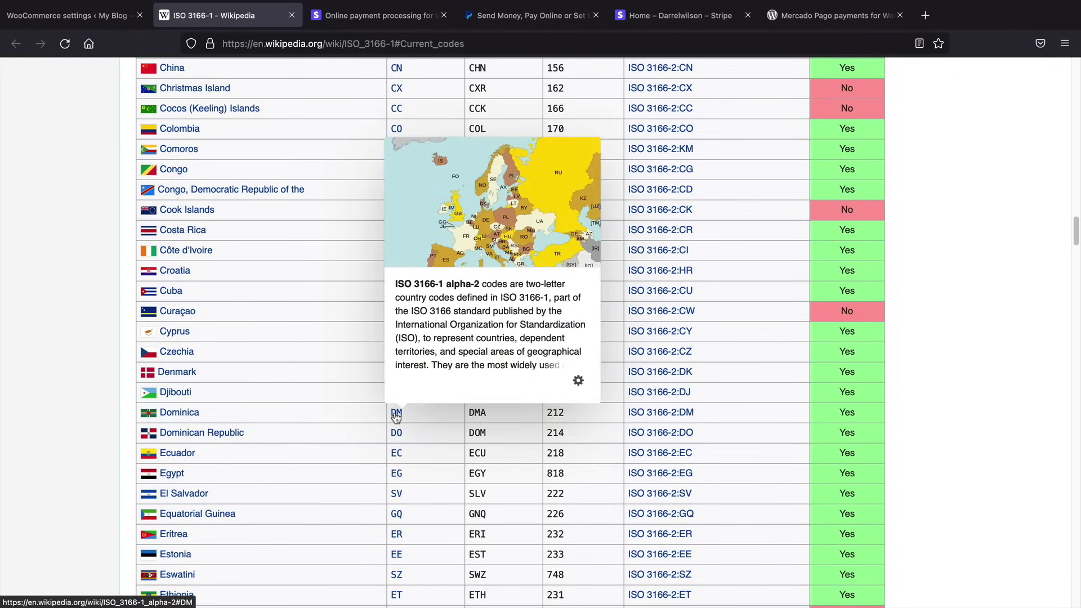
pyautogui.click(125, 17)
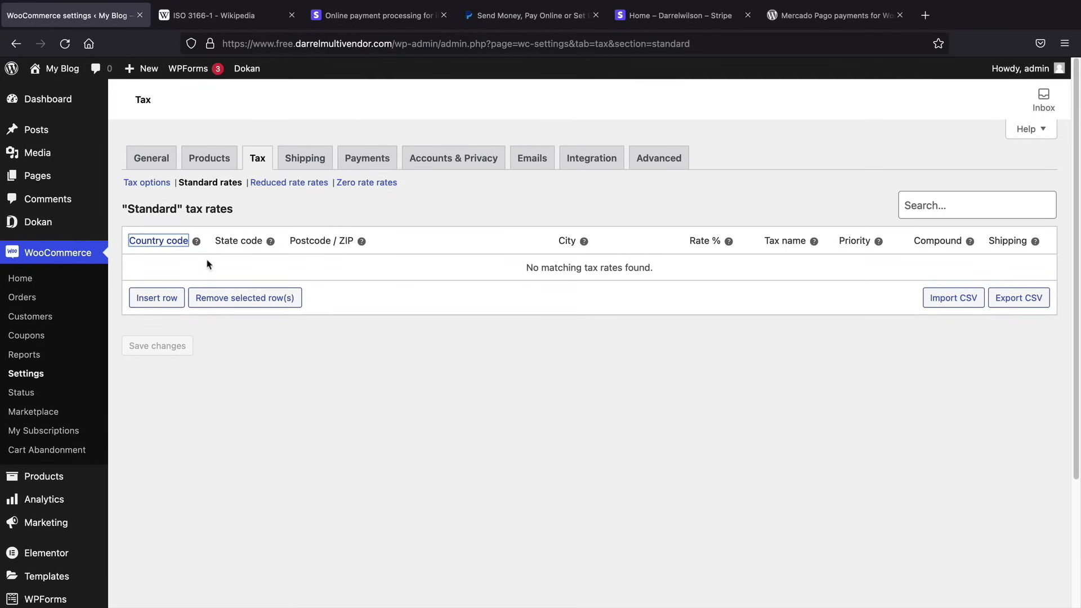
# Insert a standard tax rate row for country US at 5% and save it
pyautogui.click(167, 304)
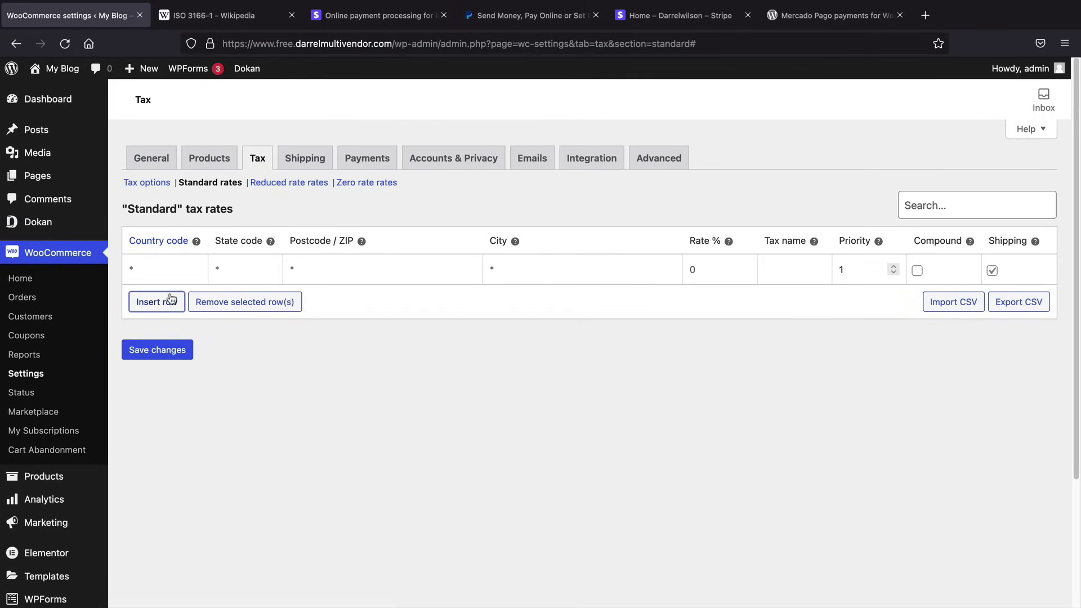
pyautogui.click(225, 15)
pyautogui.moveTo(1074, 247); pyautogui.dragTo(1052, 455)
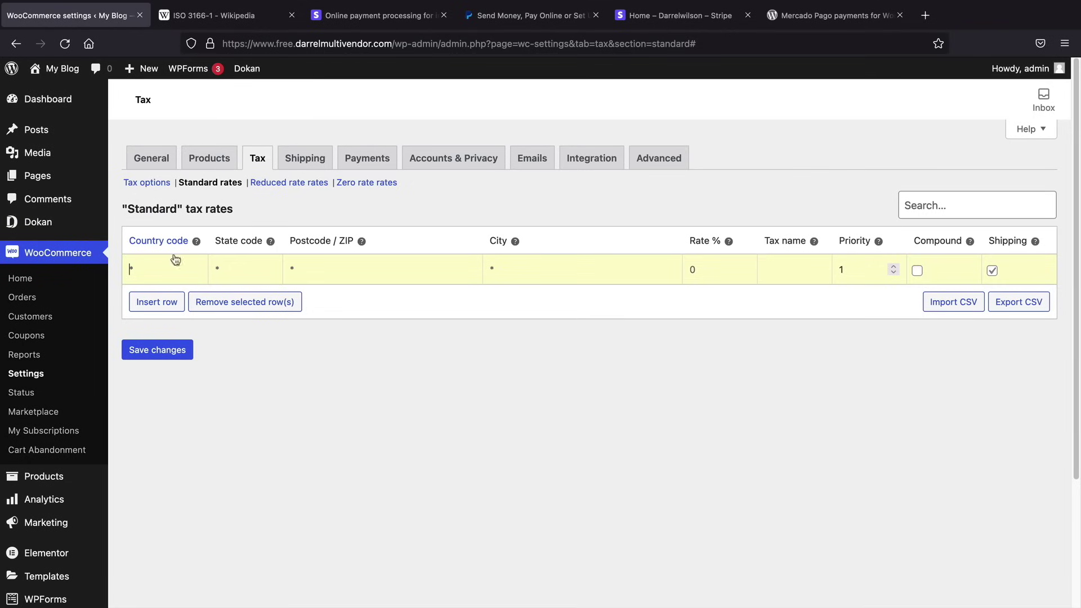
pyautogui.click(70, 15)
pyautogui.write('US')
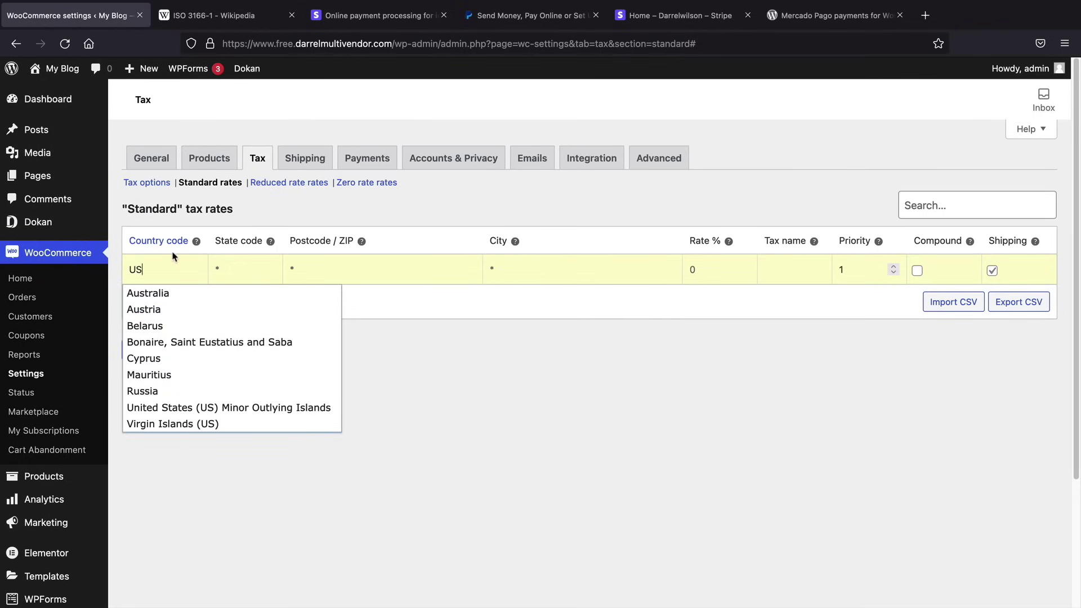
pyautogui.click(417, 378)
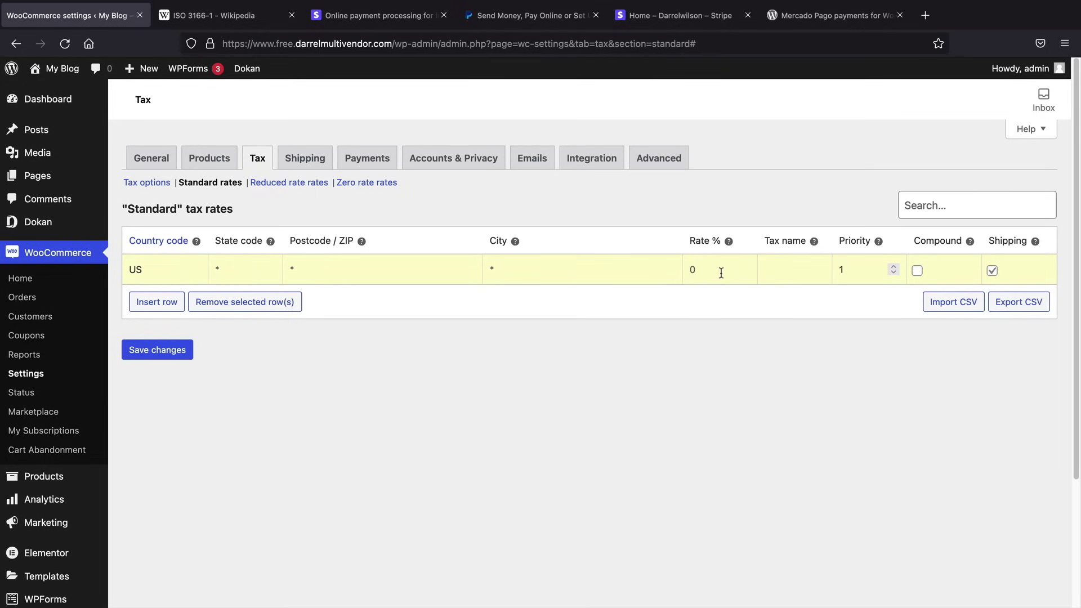
pyautogui.click(721, 273)
pyautogui.write('5')
pyautogui.click(172, 352)
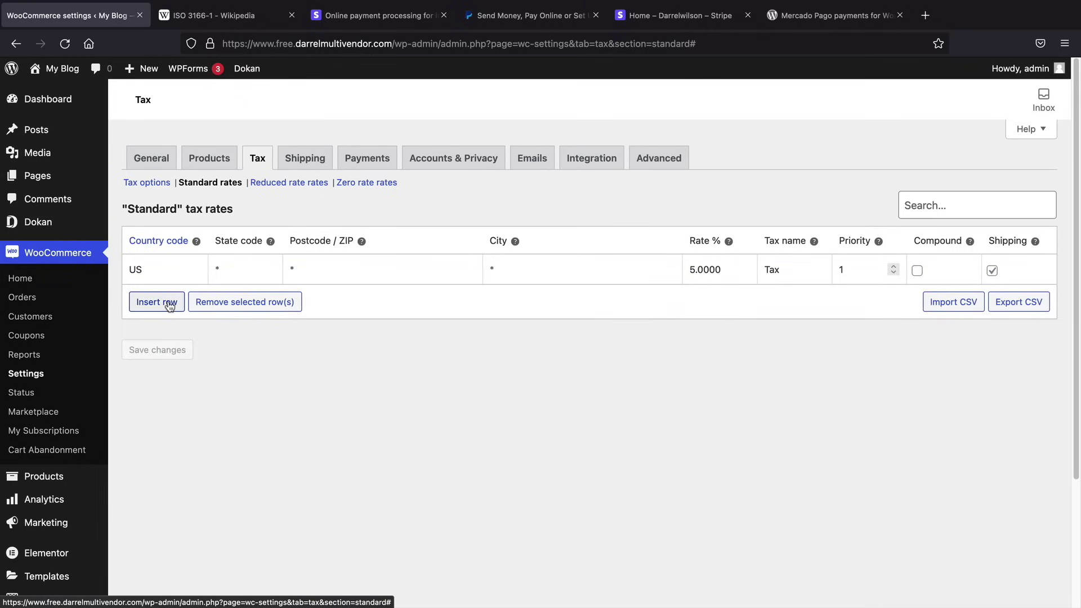
# Insert a Mexico (MX) tax rate row at 8% and save it
pyautogui.click(170, 306)
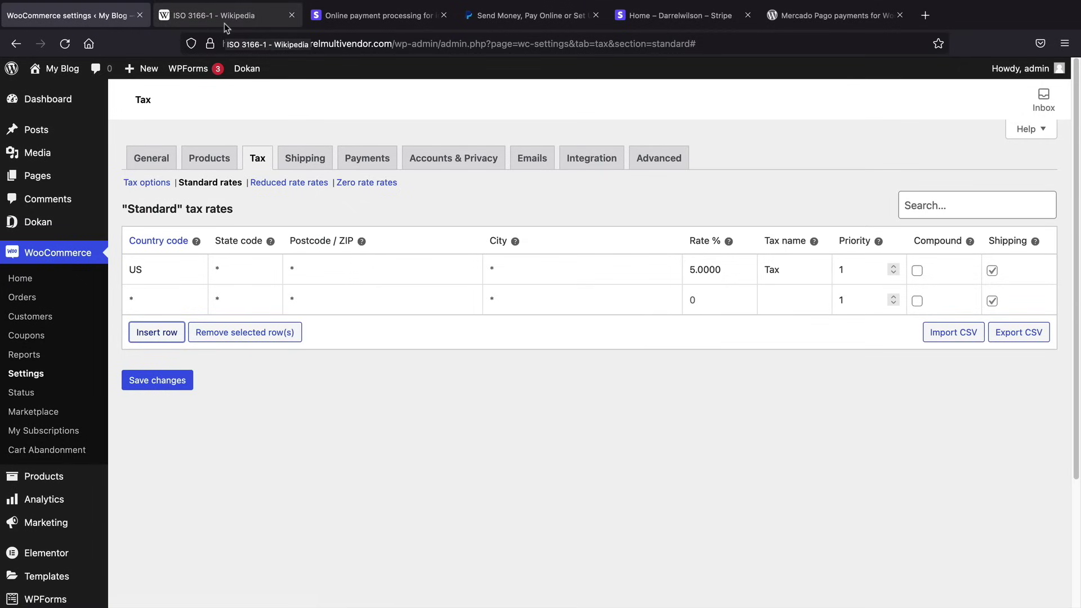
pyautogui.click(224, 23)
pyautogui.click(135, 22)
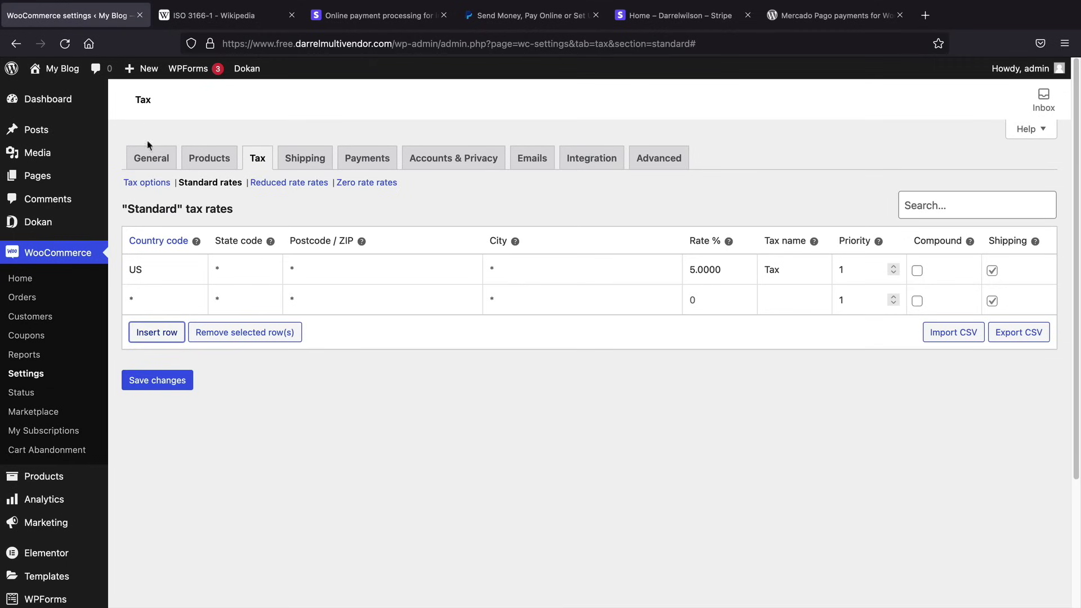
pyautogui.click(144, 296)
pyautogui.write('MX')
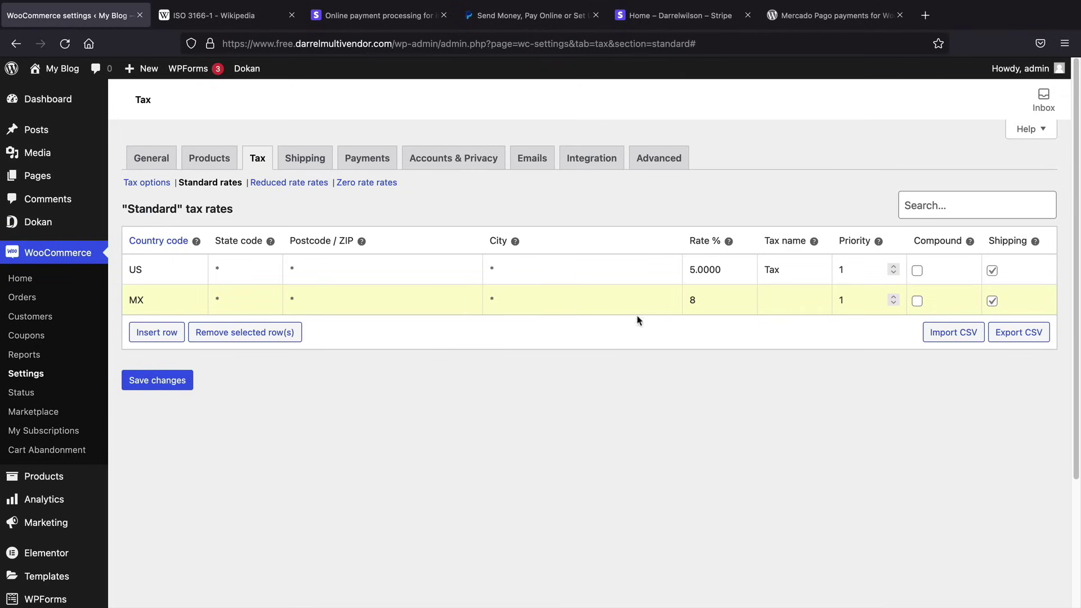
pyautogui.click(167, 387)
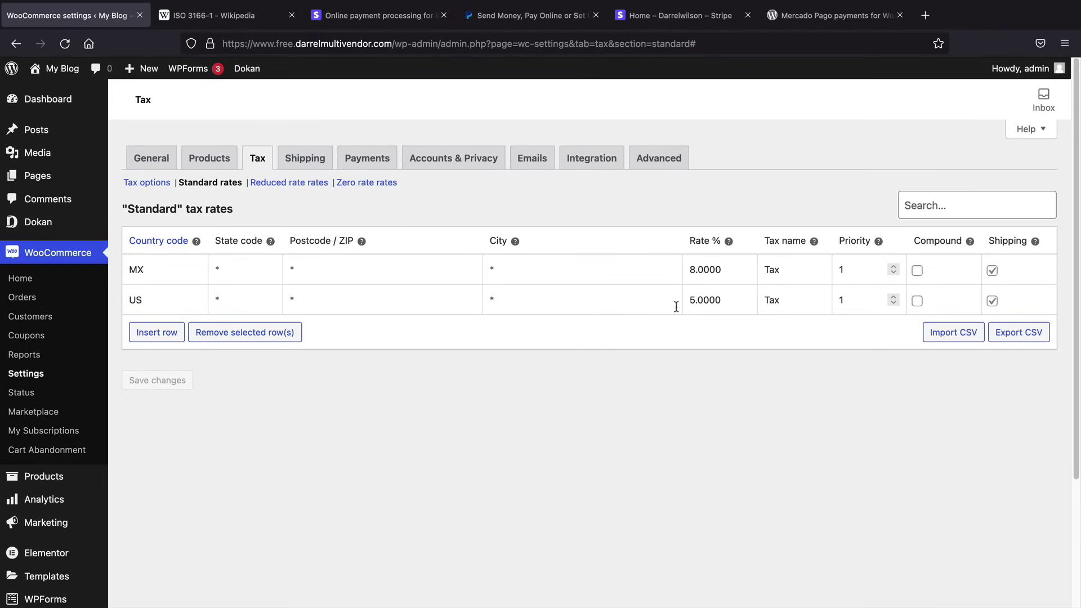
# Check the saved US rate row, then go to the Shipping settings
pyautogui.click(708, 304)
pyautogui.click(688, 373)
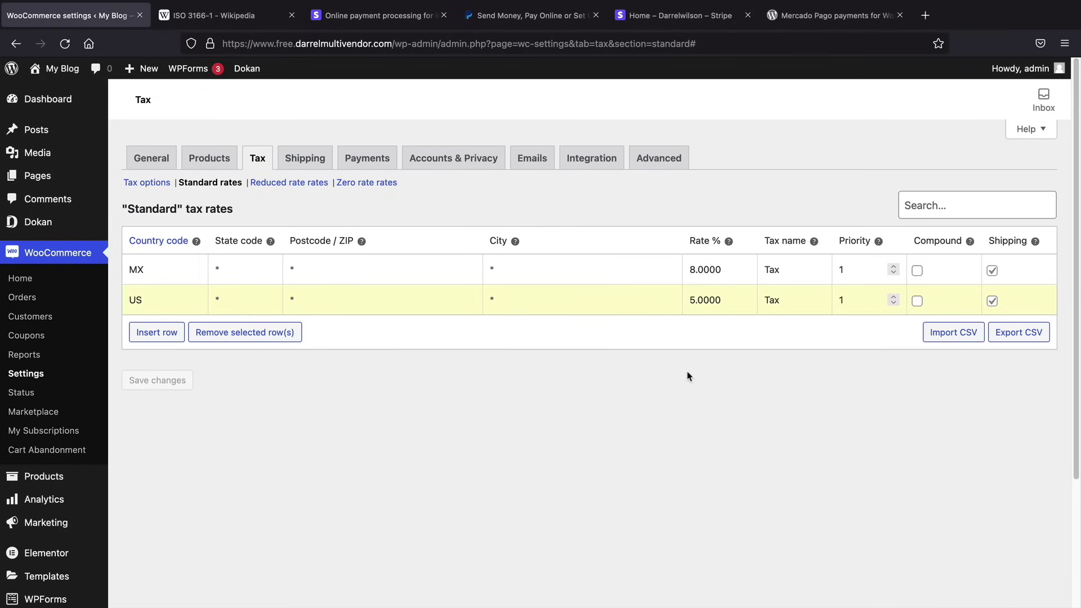
pyautogui.click(306, 161)
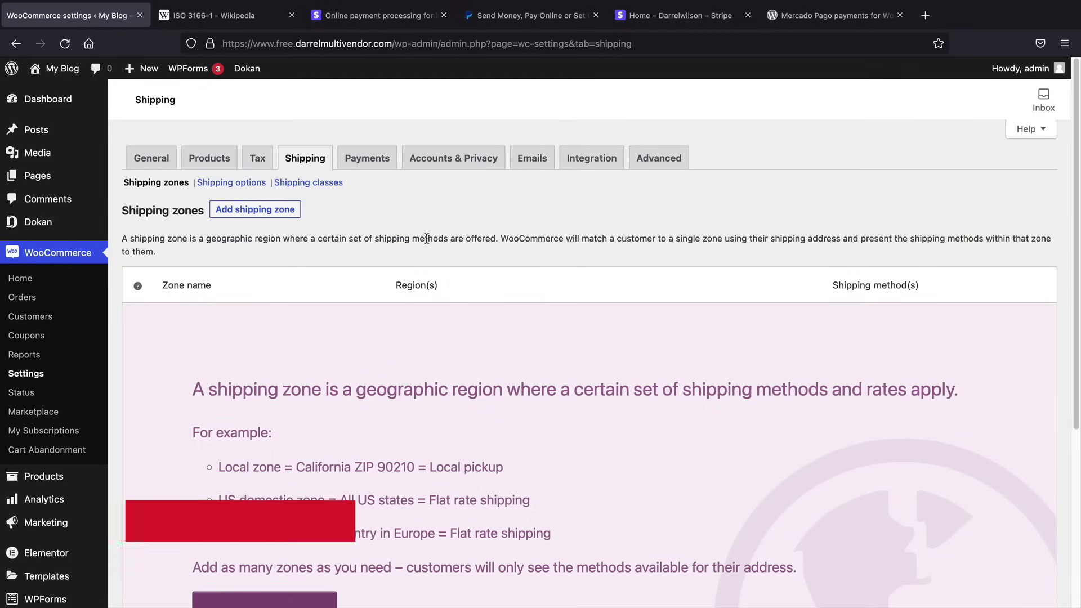
# Create a shipping zone named United States covering the United States (US) region
pyautogui.click(267, 211)
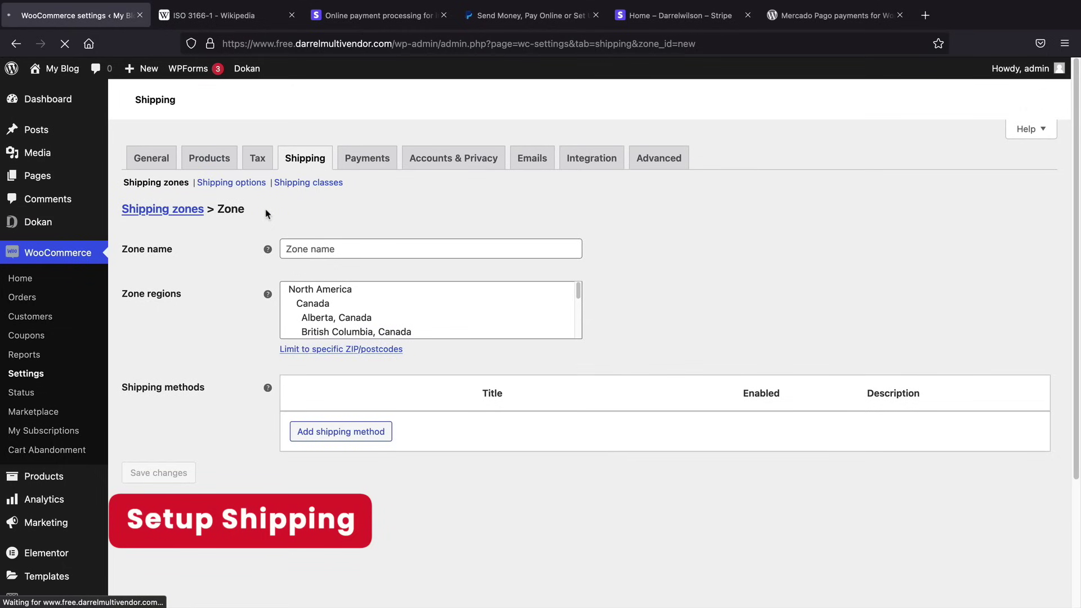
pyautogui.click(326, 254)
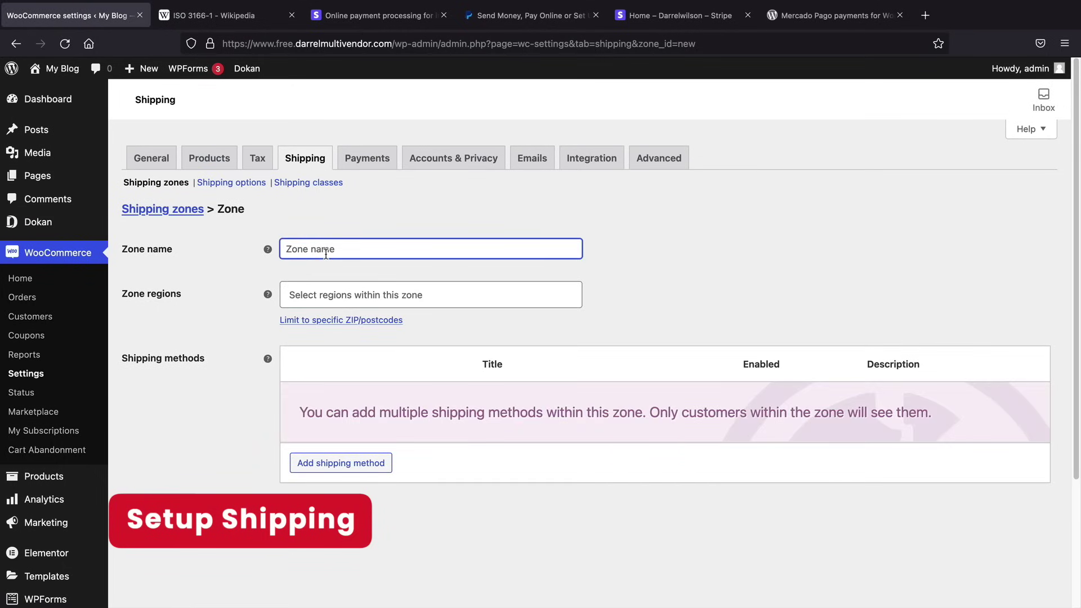
pyautogui.write('UNITED')
pyautogui.click(329, 266)
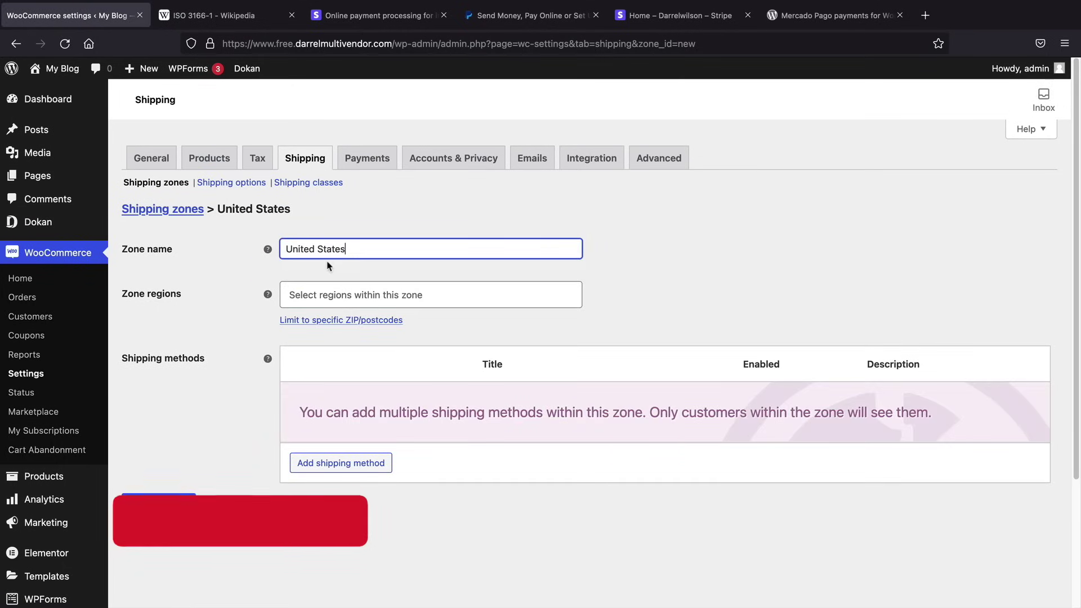
pyautogui.click(336, 290)
pyautogui.write('UNI')
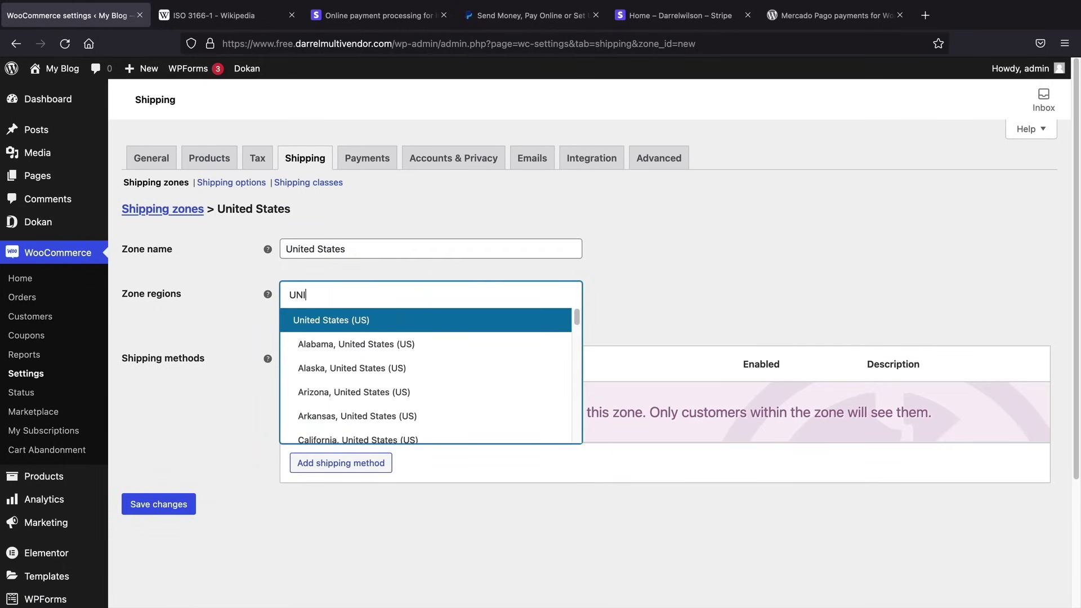
pyautogui.write('T')
pyautogui.click(342, 330)
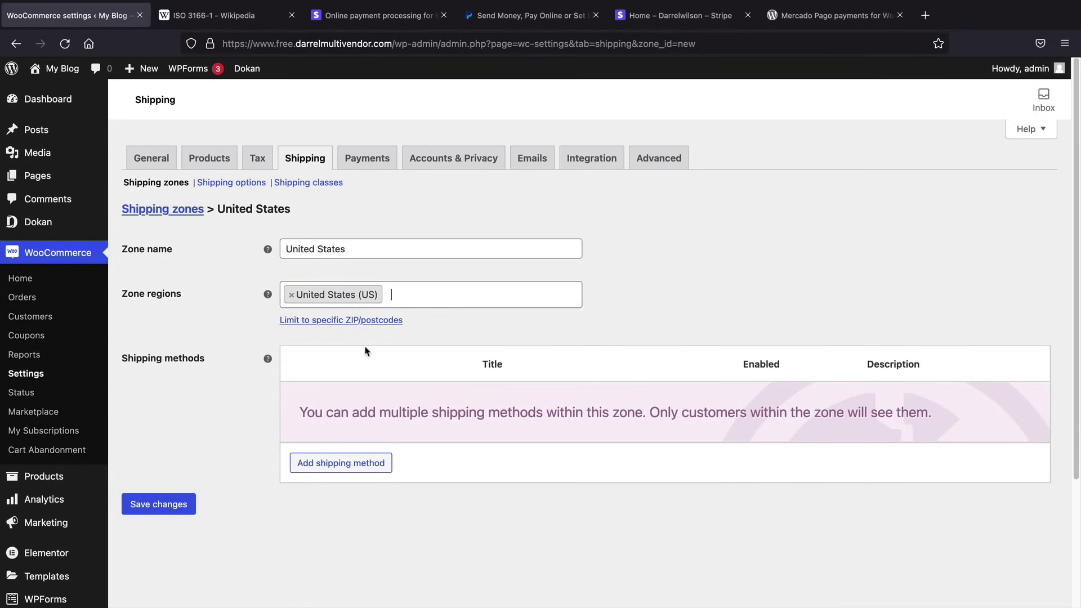
# Add a Flat rate titled 'Shipping Rate', tax status None, cost 5, and save it
pyautogui.click(356, 463)
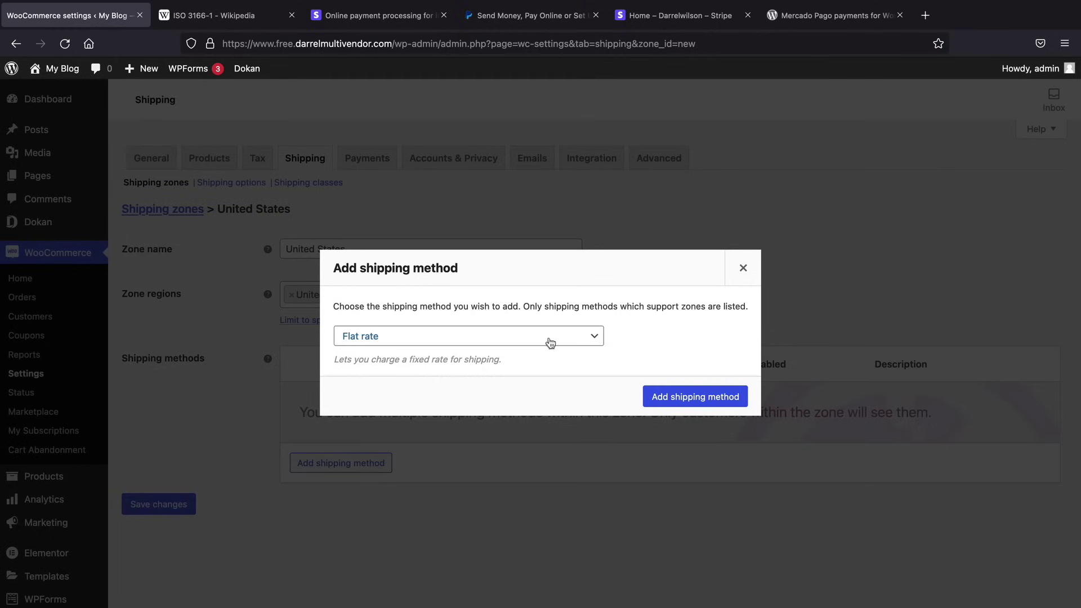
pyautogui.click(677, 397)
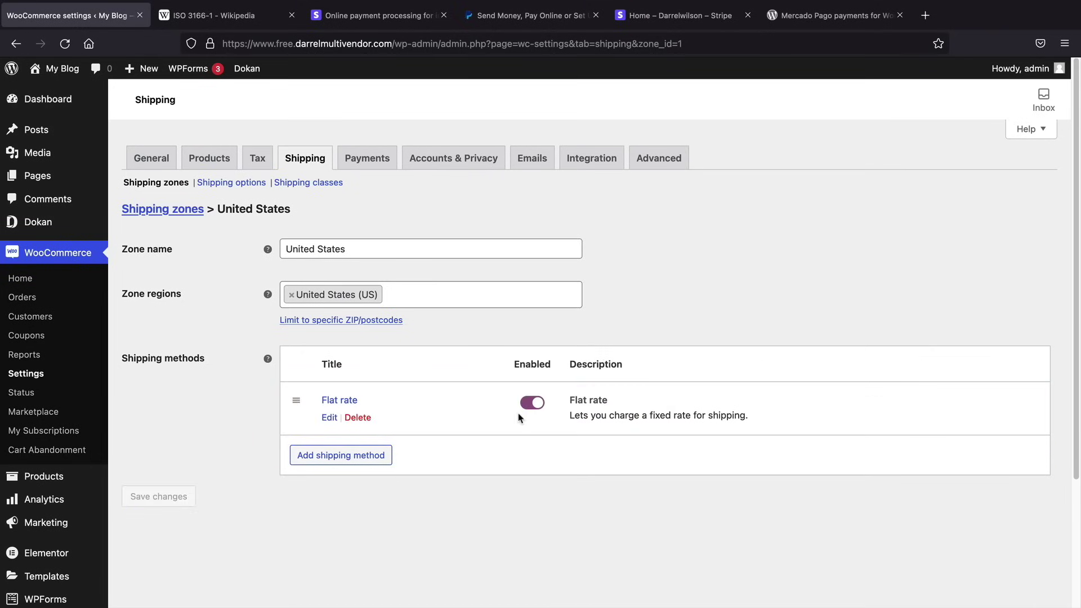
pyautogui.click(294, 417)
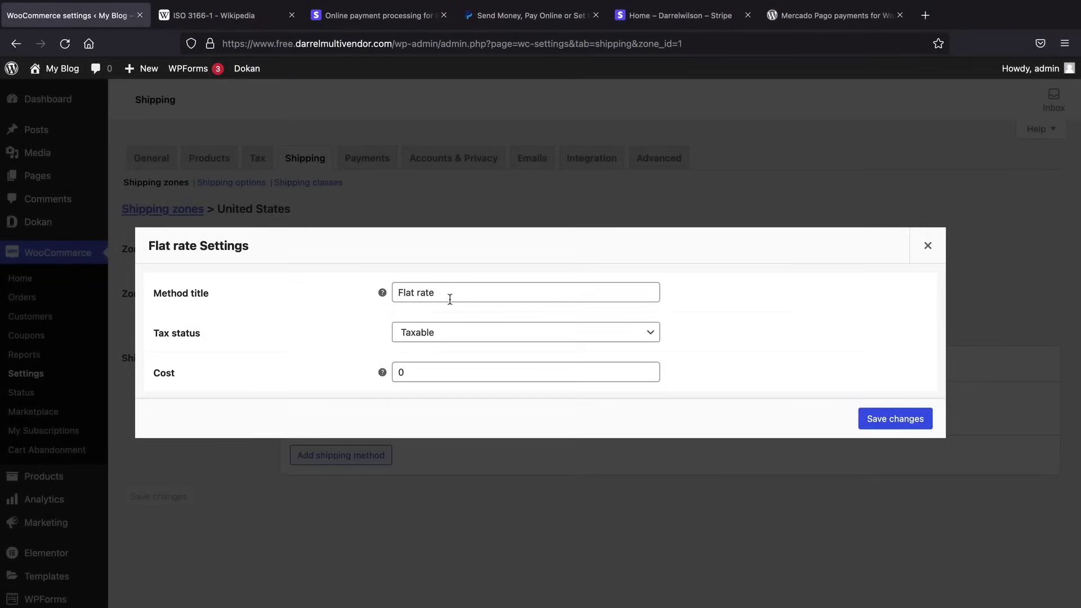
pyautogui.moveTo(450, 299); pyautogui.dragTo(374, 288)
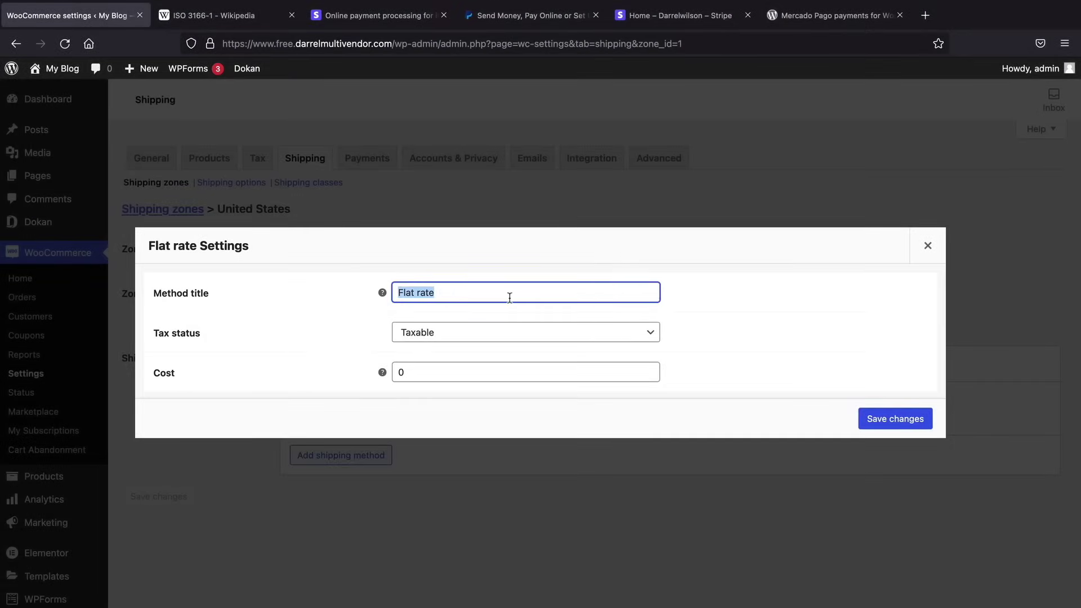
pyautogui.write('SHIPP')
pyautogui.press('BackSpace')
pyautogui.press('BackSpace')
pyautogui.press('BackSpace')
pyautogui.press('BackSpace')
pyautogui.press('BackSpace')
pyautogui.write('Shippin')
pyautogui.press('Tab')
pyautogui.click(512, 333)
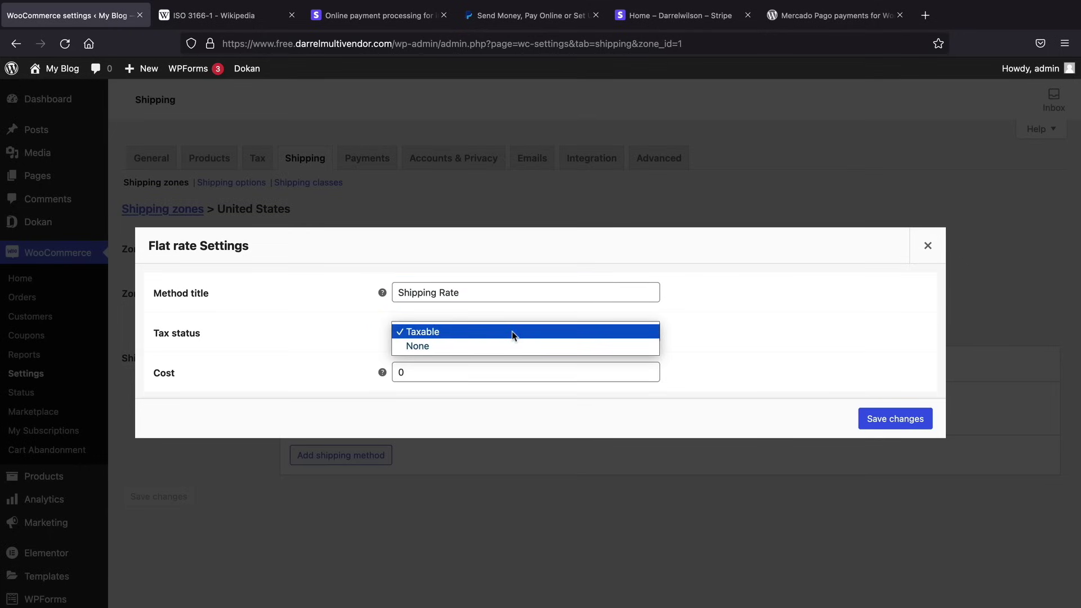
pyautogui.click(495, 347)
pyautogui.press('Tab')
pyautogui.write('5')
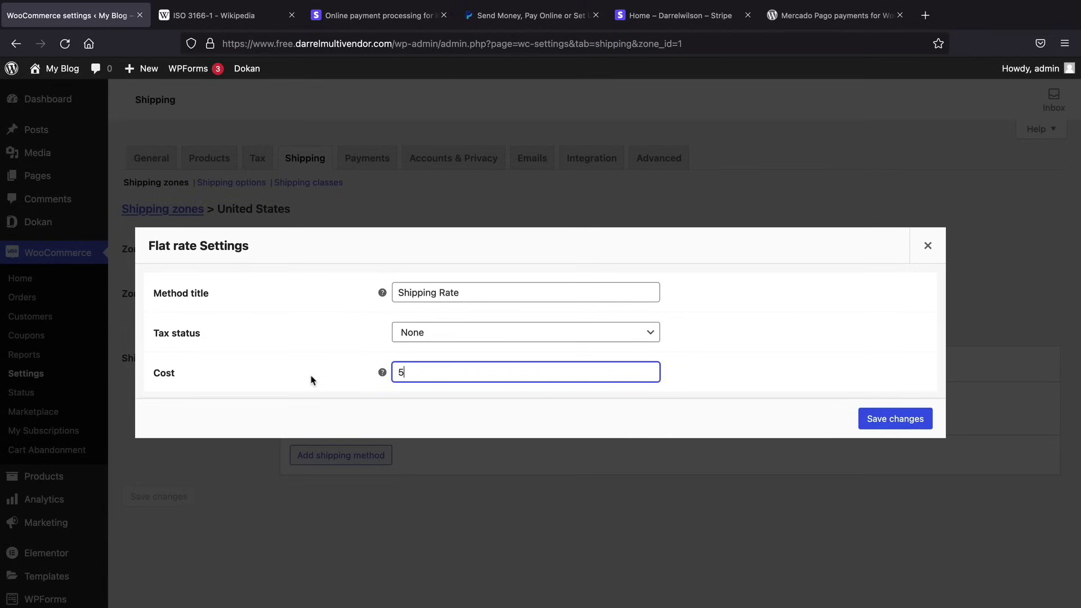
pyautogui.click(865, 419)
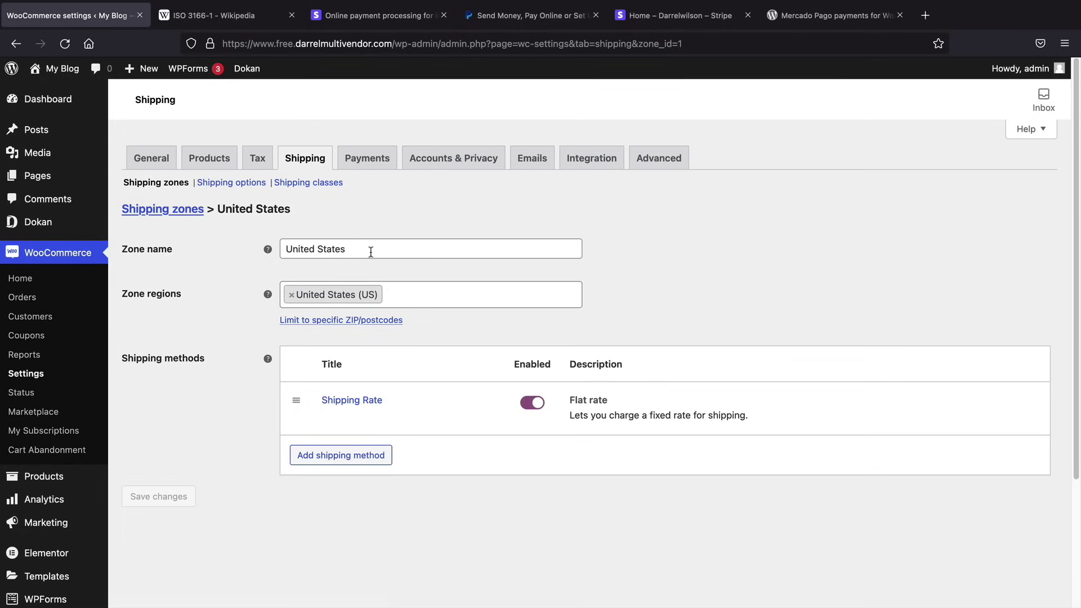
# Create a new shipping zone named Mexico with Mexico as its region
pyautogui.click(178, 214)
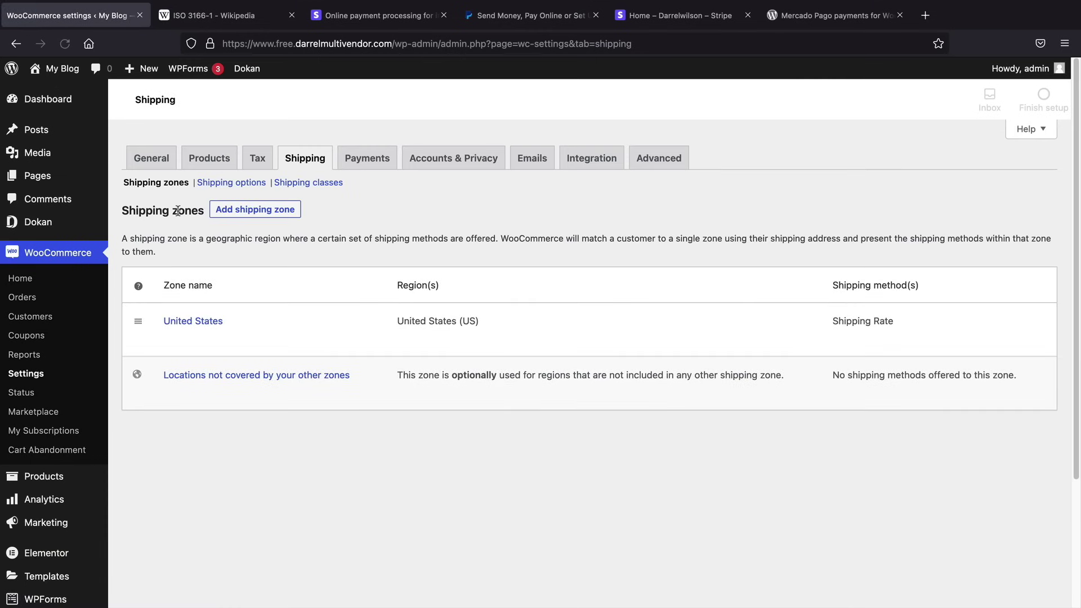
pyautogui.click(246, 214)
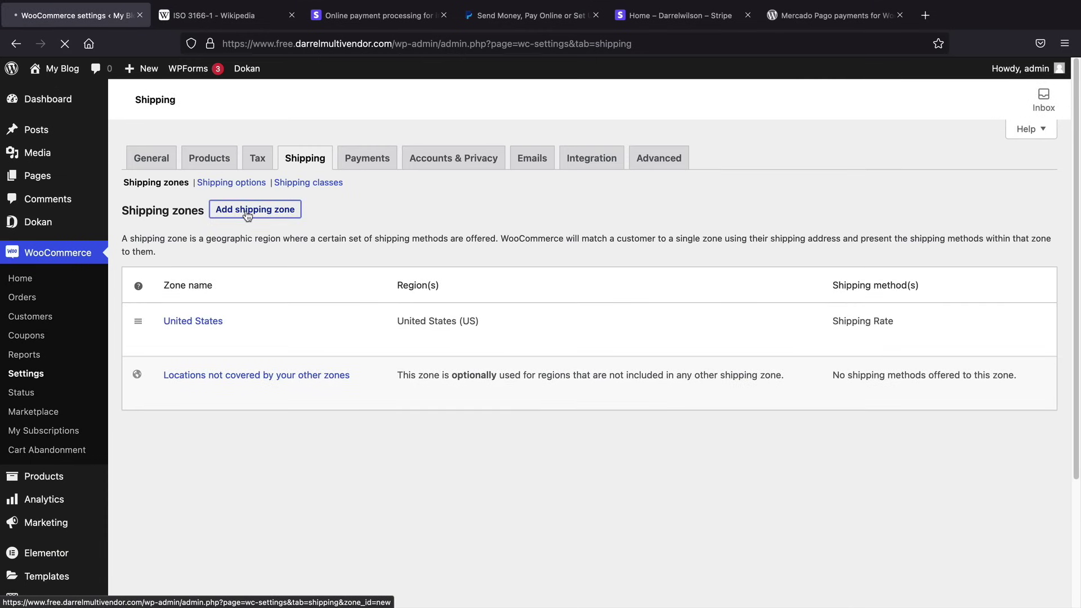
pyautogui.click(314, 246)
pyautogui.write('Mexico')
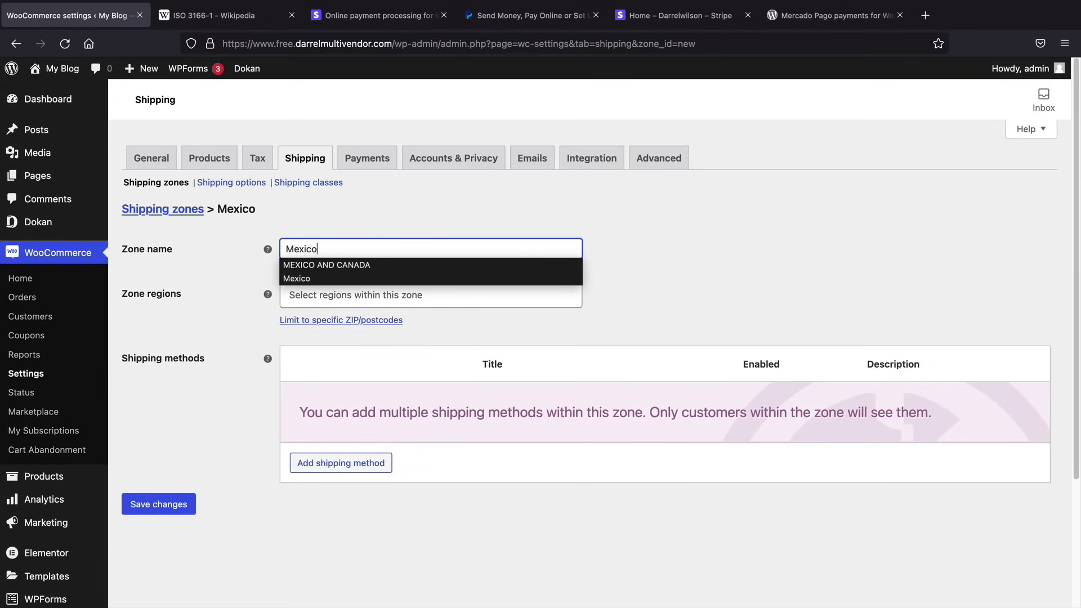
pyautogui.press('Tab')
pyautogui.write('Mexico')
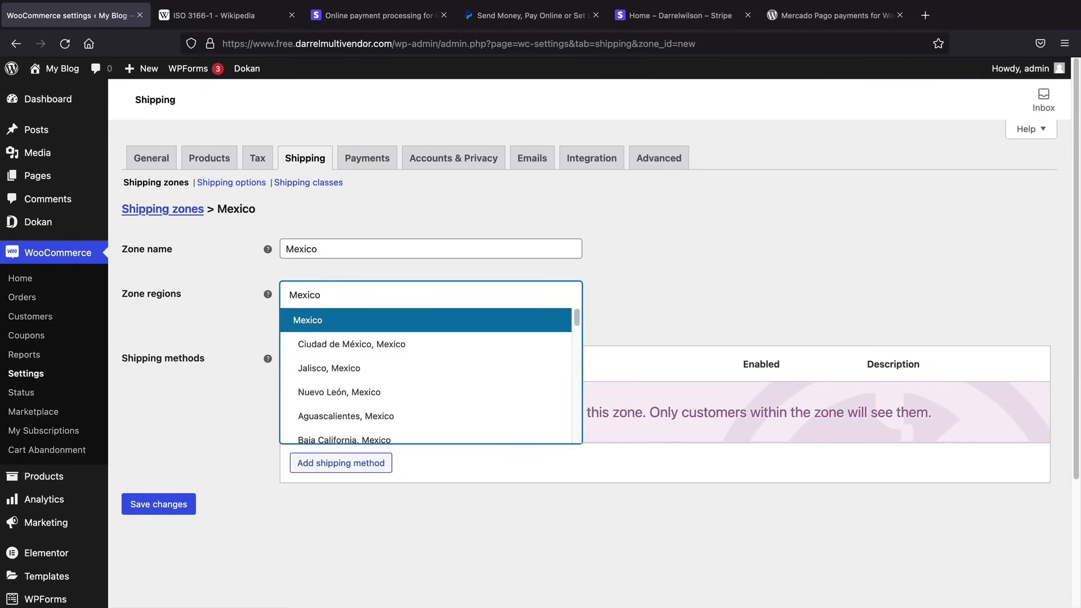
pyautogui.click(294, 320)
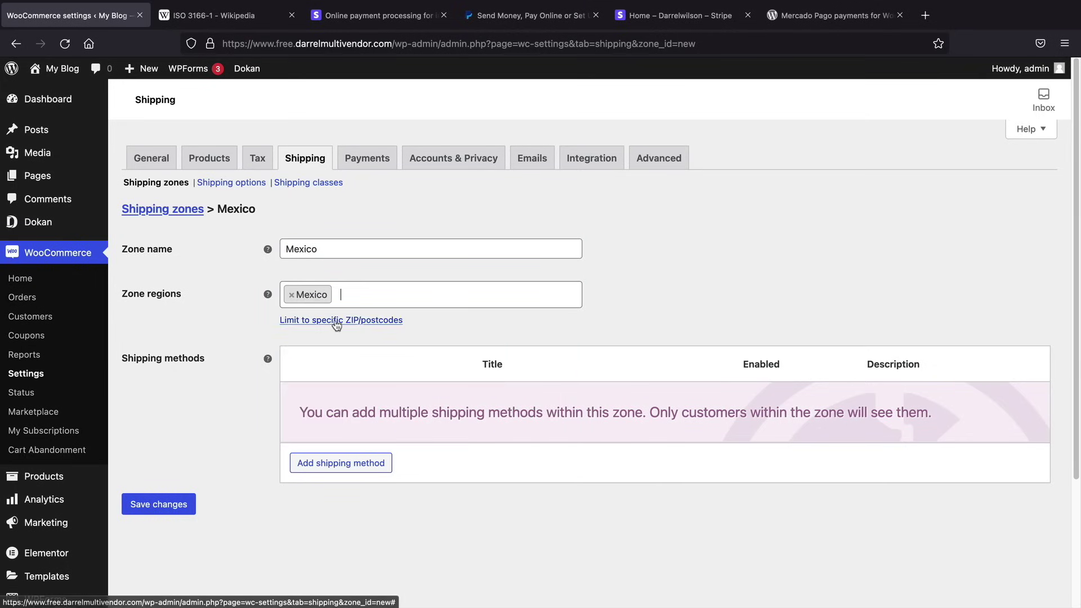
# Add an untaxed Flat rate 'Shipping Rate' costing 7 to Mexico, save, and return to zones
pyautogui.click(340, 465)
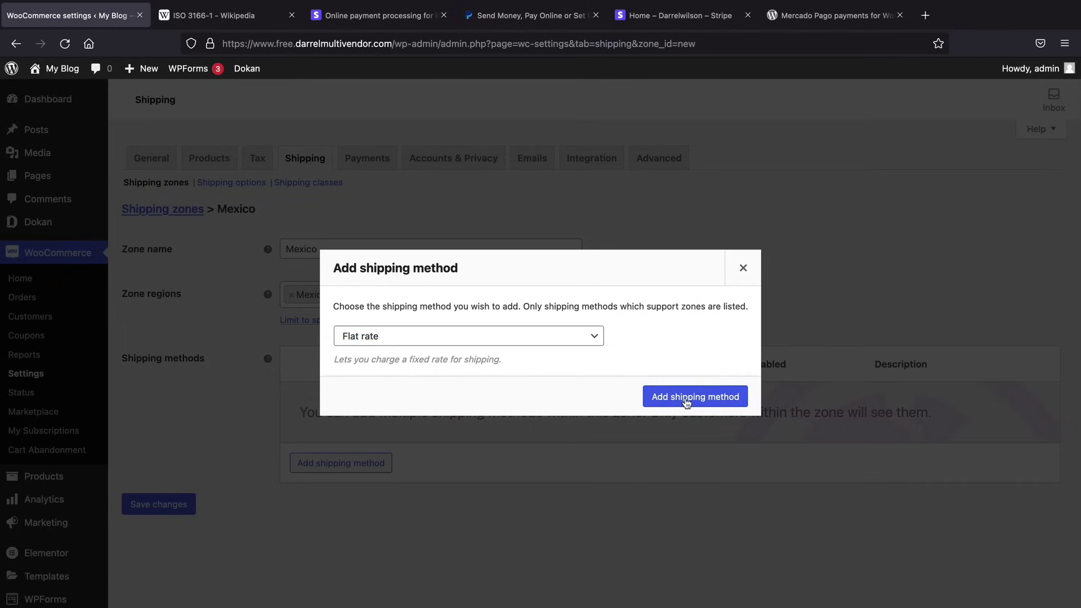
pyautogui.click(687, 399)
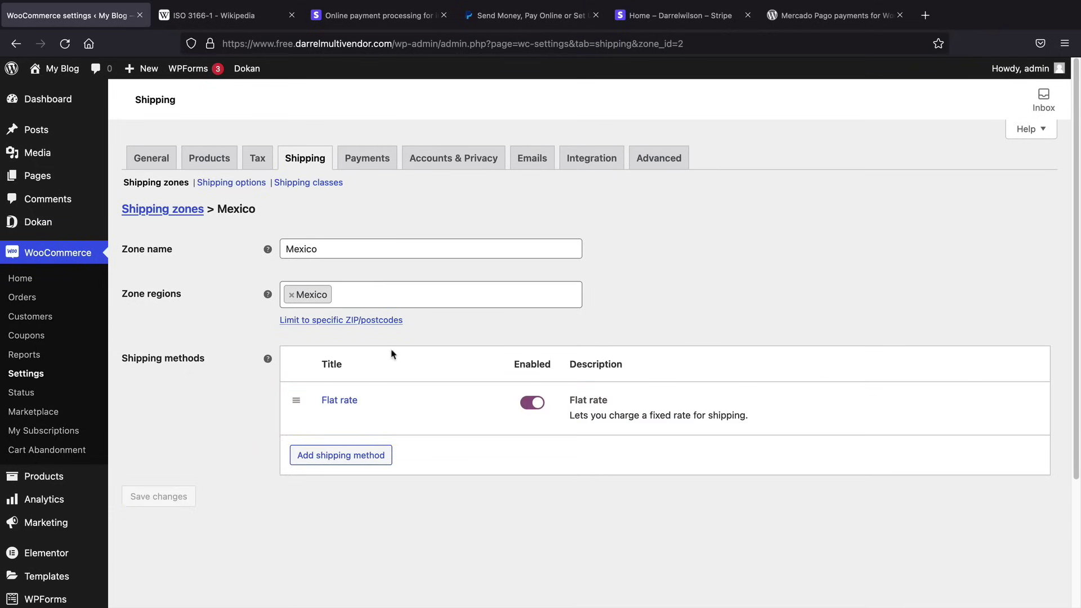
pyautogui.click(329, 417)
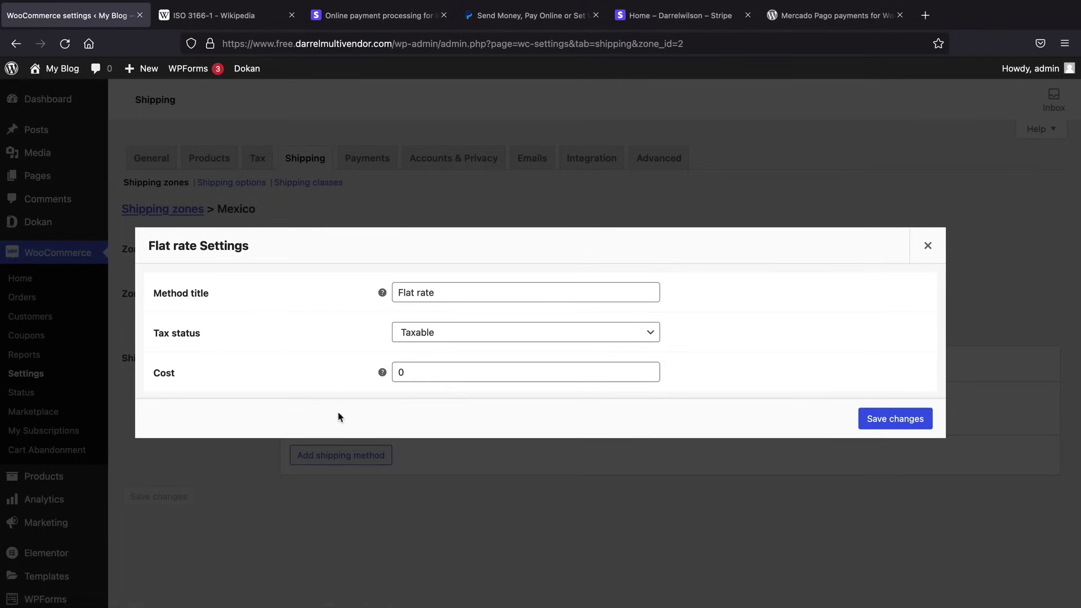
pyautogui.doubleClick(459, 371)
pyautogui.write('7')
pyautogui.click(419, 340)
pyautogui.click(427, 349)
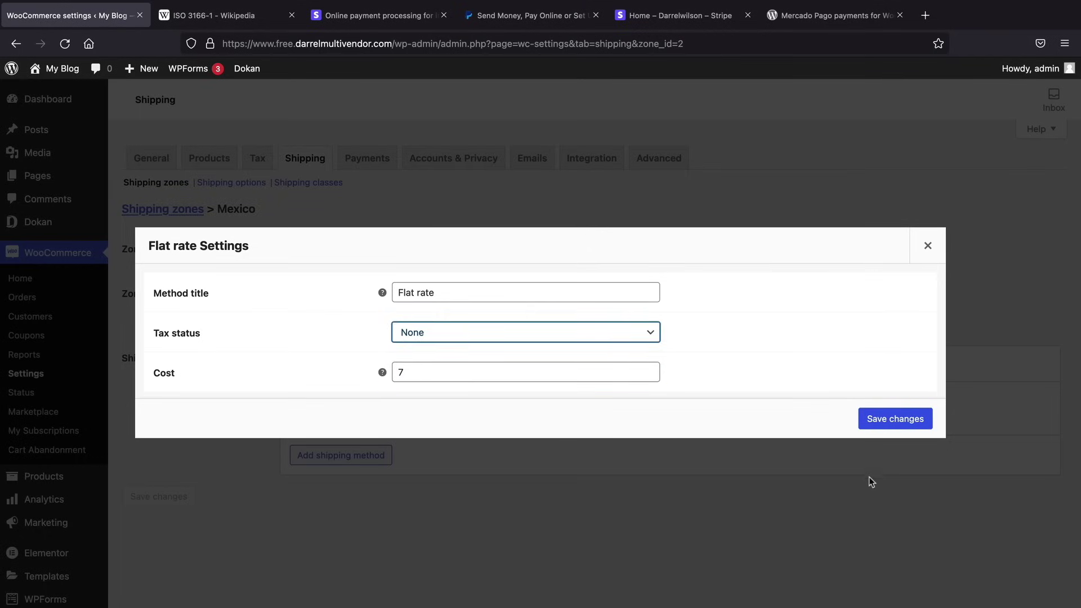
pyautogui.moveTo(450, 284); pyautogui.dragTo(348, 294)
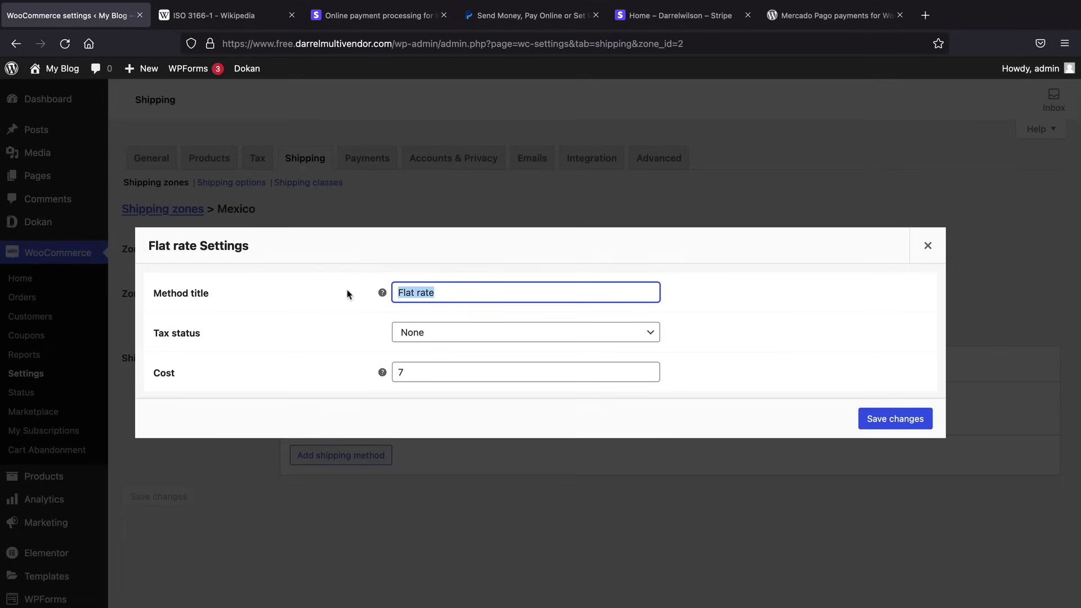
pyautogui.write('Shipping Rate')
pyautogui.click(895, 418)
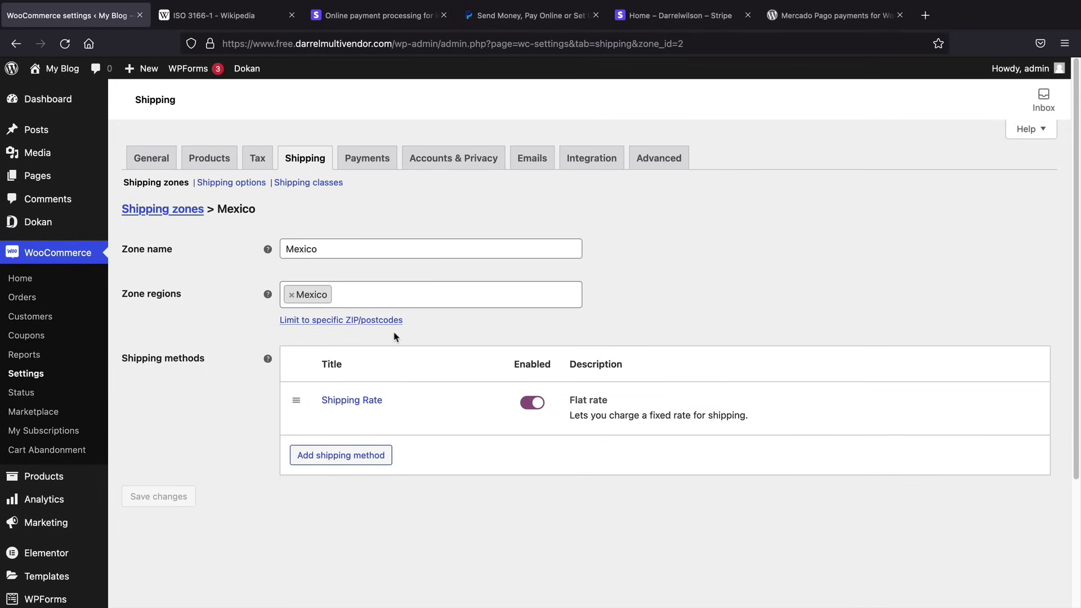
pyautogui.click(189, 214)
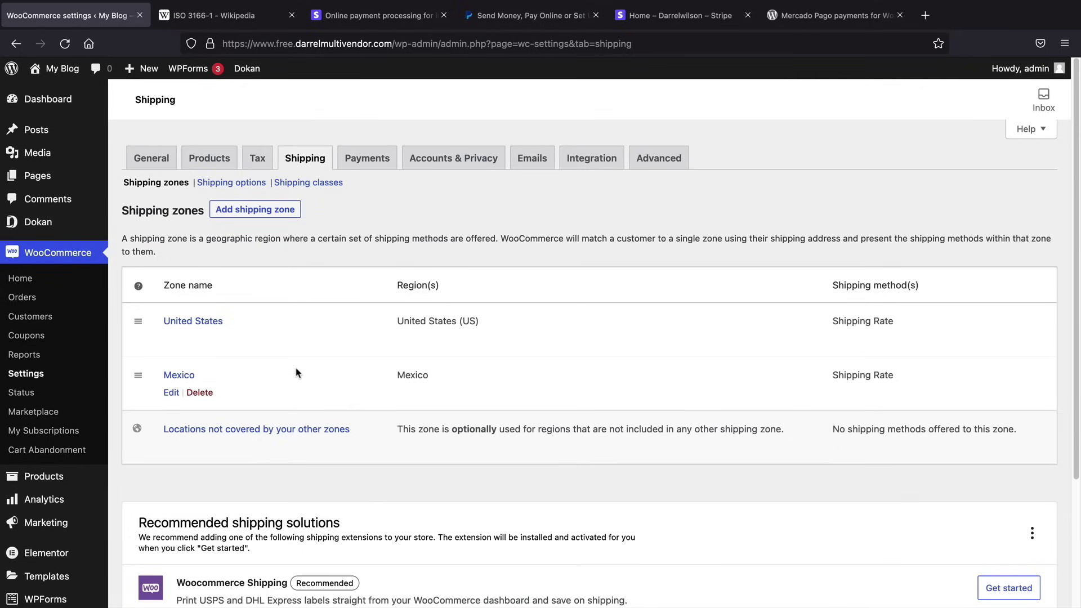
# Add a Flat rate to 'Locations not covered' zone with tax status None and cost 10
pyautogui.click(199, 433)
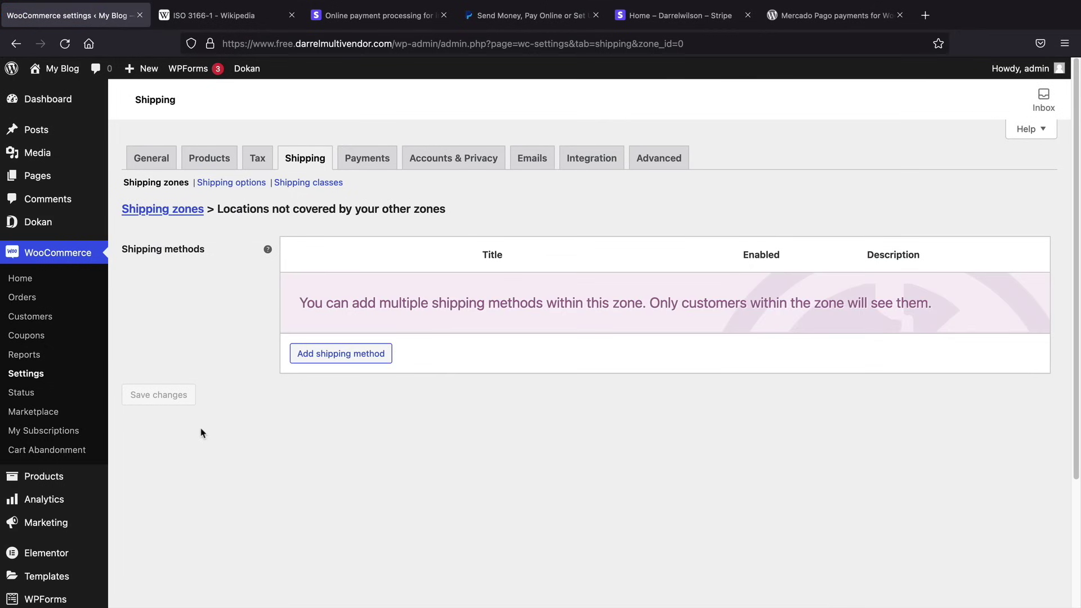
pyautogui.click(322, 354)
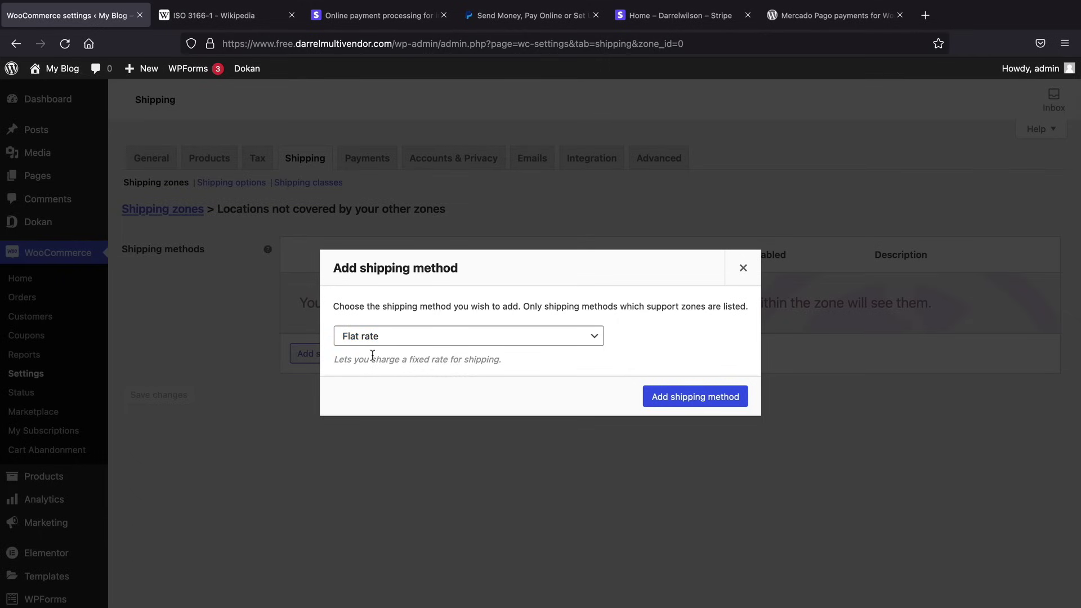
pyautogui.click(677, 400)
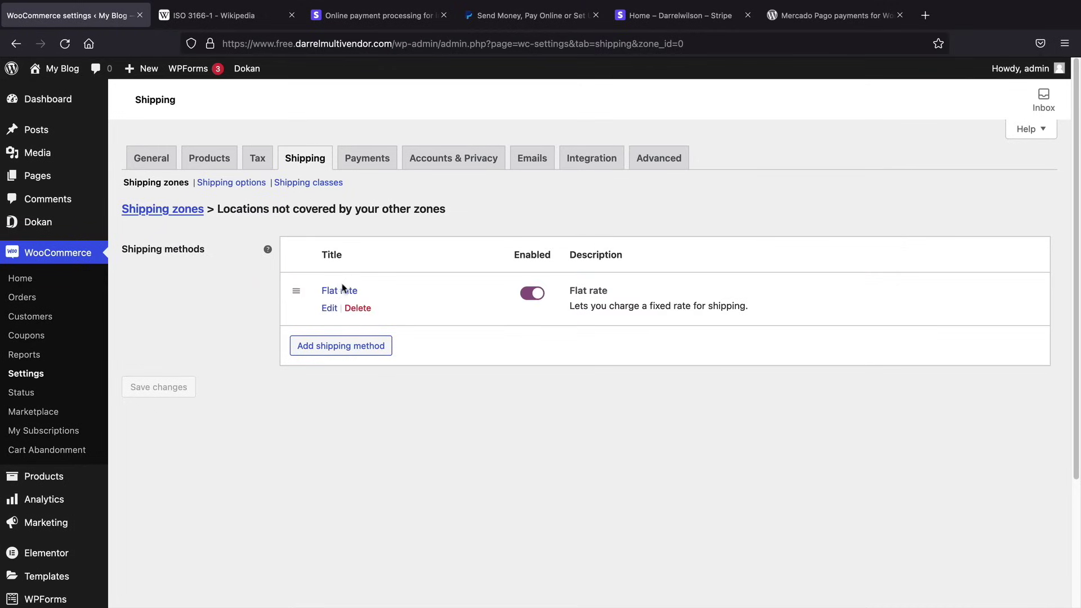
pyautogui.click(327, 309)
pyautogui.click(428, 333)
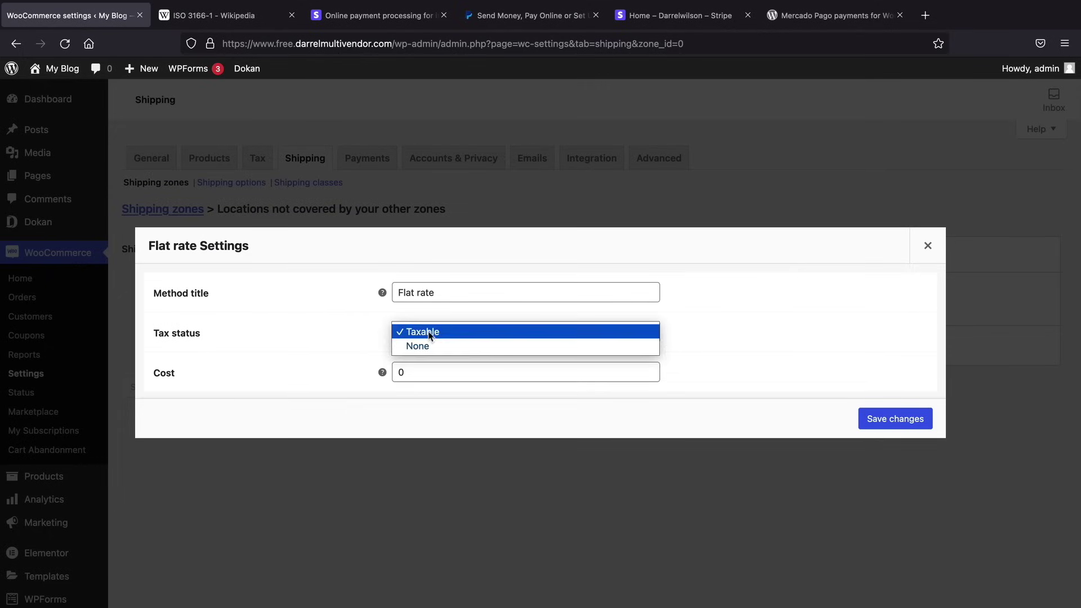
pyautogui.click(427, 346)
pyautogui.click(444, 371)
pyautogui.press('BackSpace')
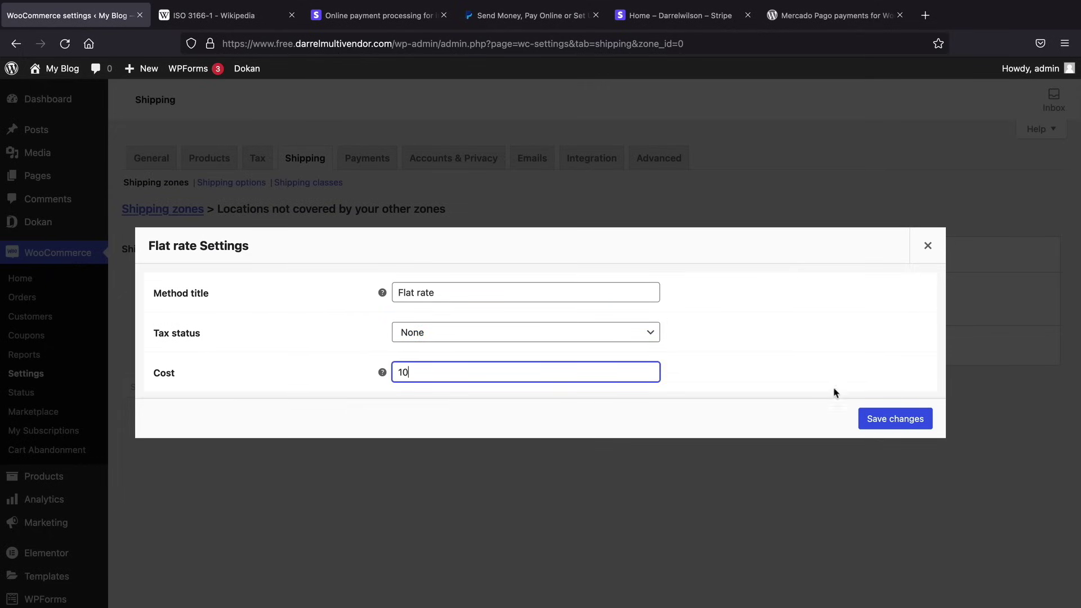
pyautogui.click(877, 419)
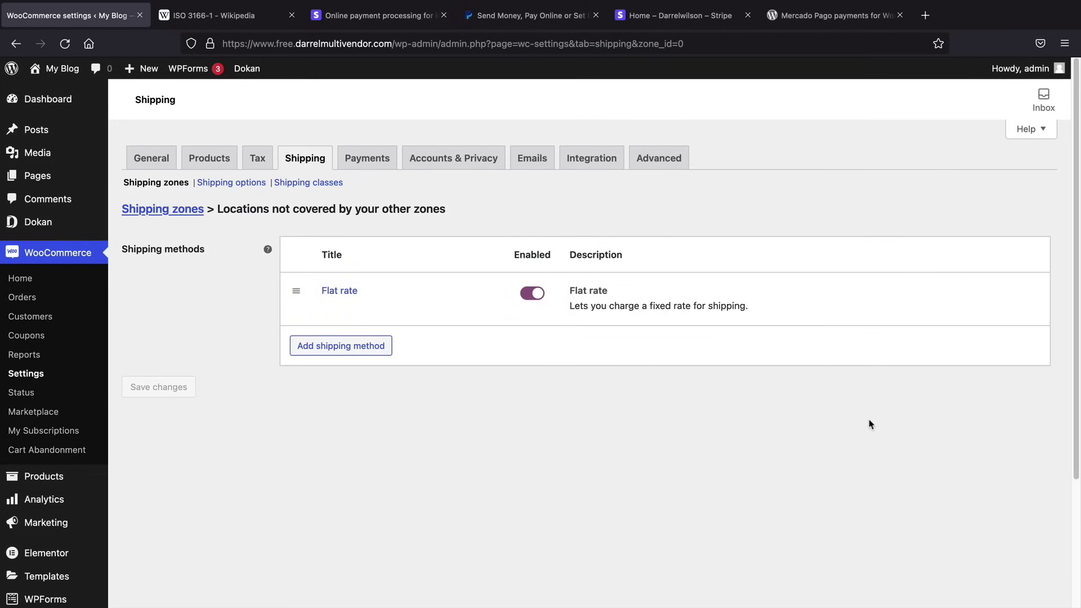
# Return to the Shipping zones list
pyautogui.moveTo(435, 309)
pyautogui.click(184, 211)
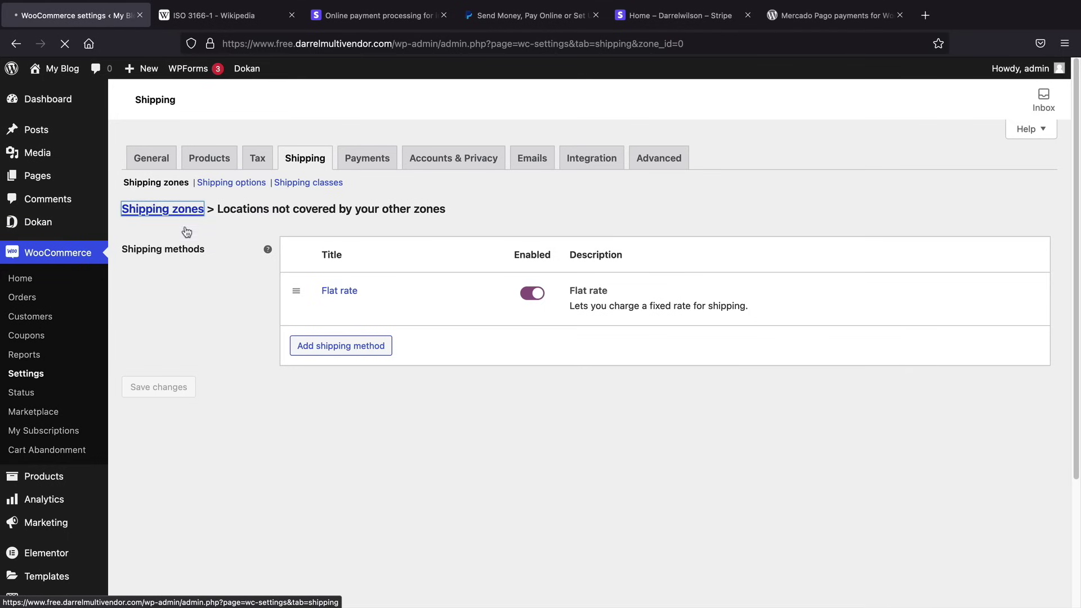
pyautogui.moveTo(251, 428)
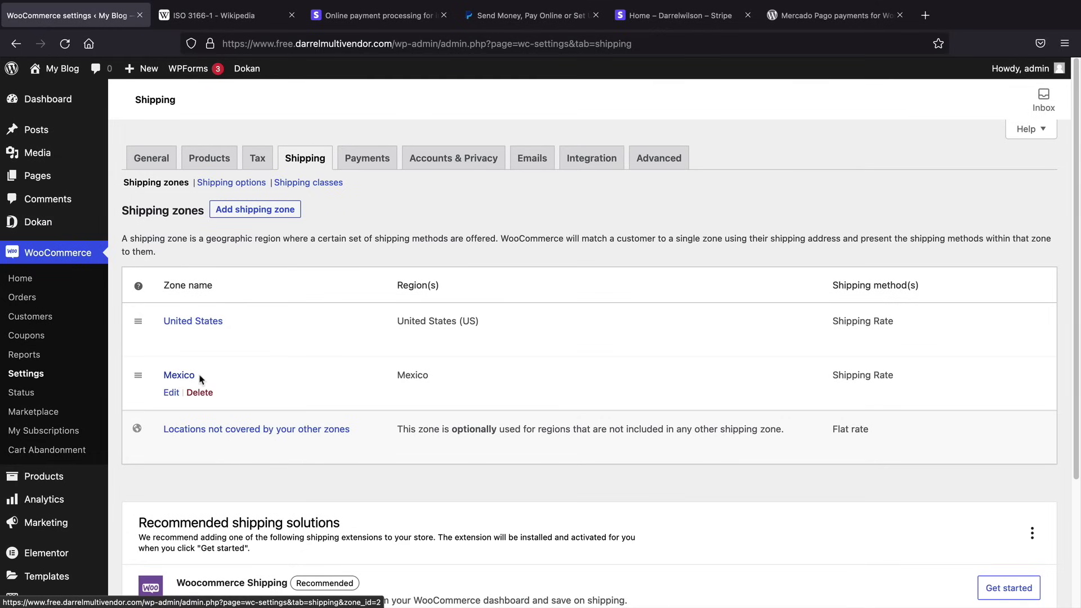
pyautogui.moveTo(208, 336)
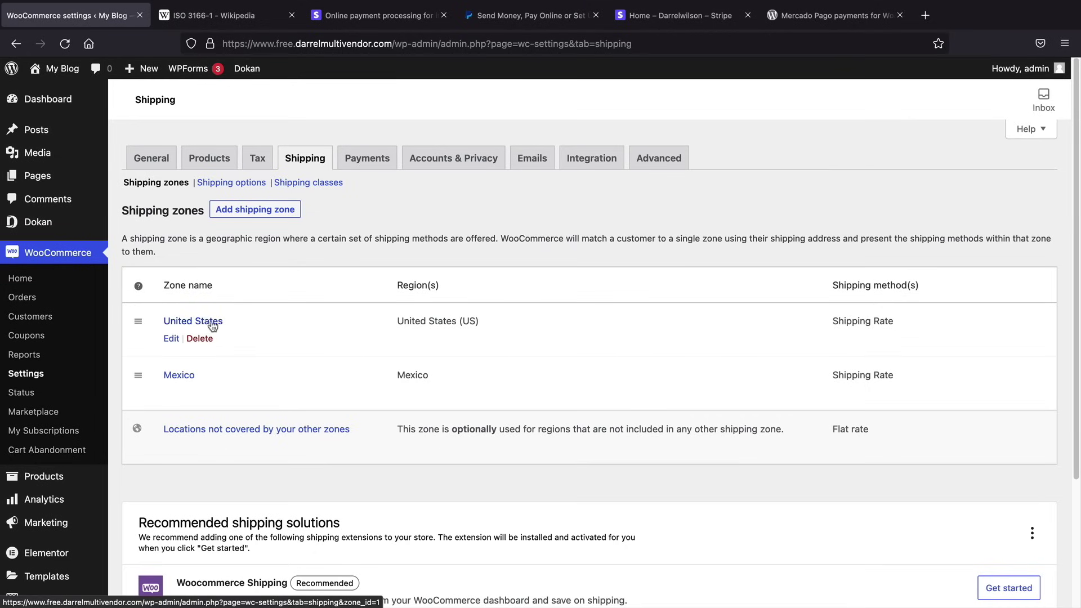
# Create a shipping zone named Nevada covering the region Nevada, United States
pyautogui.click(229, 218)
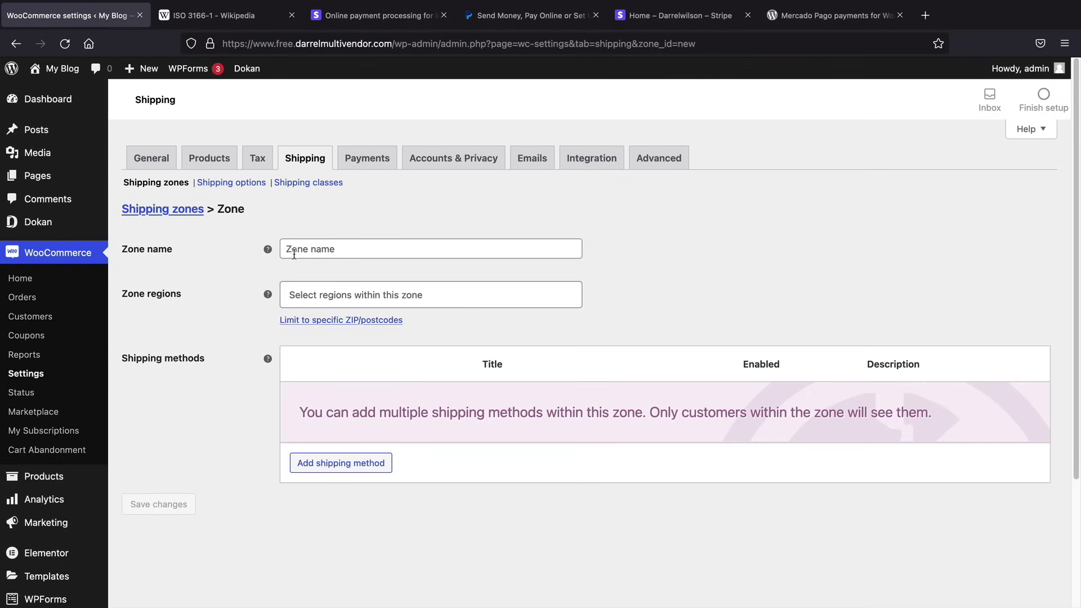
pyautogui.click(321, 251)
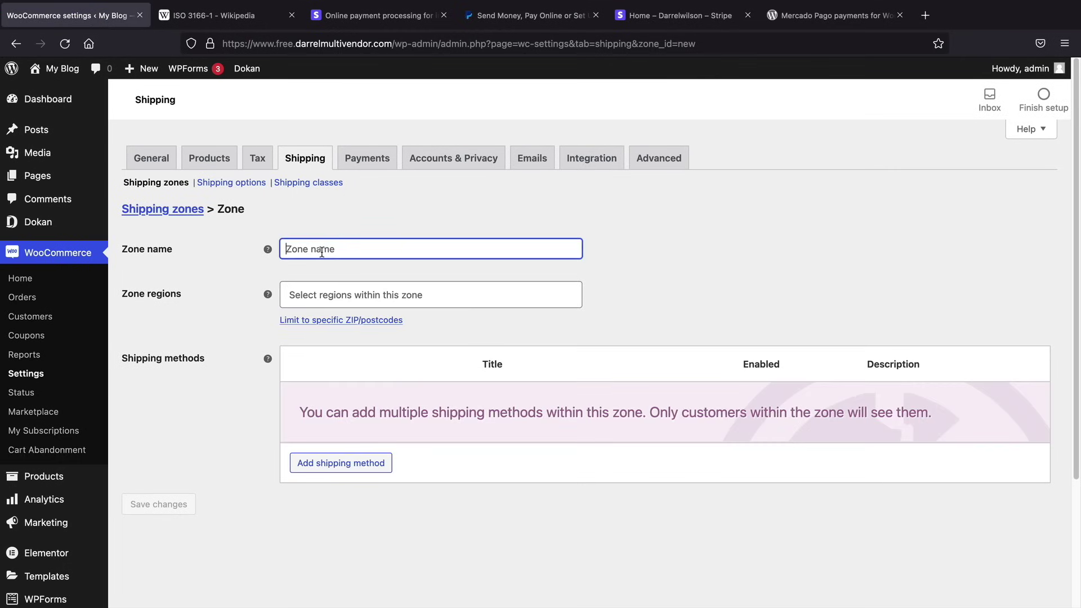
pyautogui.write('Nevada')
pyautogui.click(331, 307)
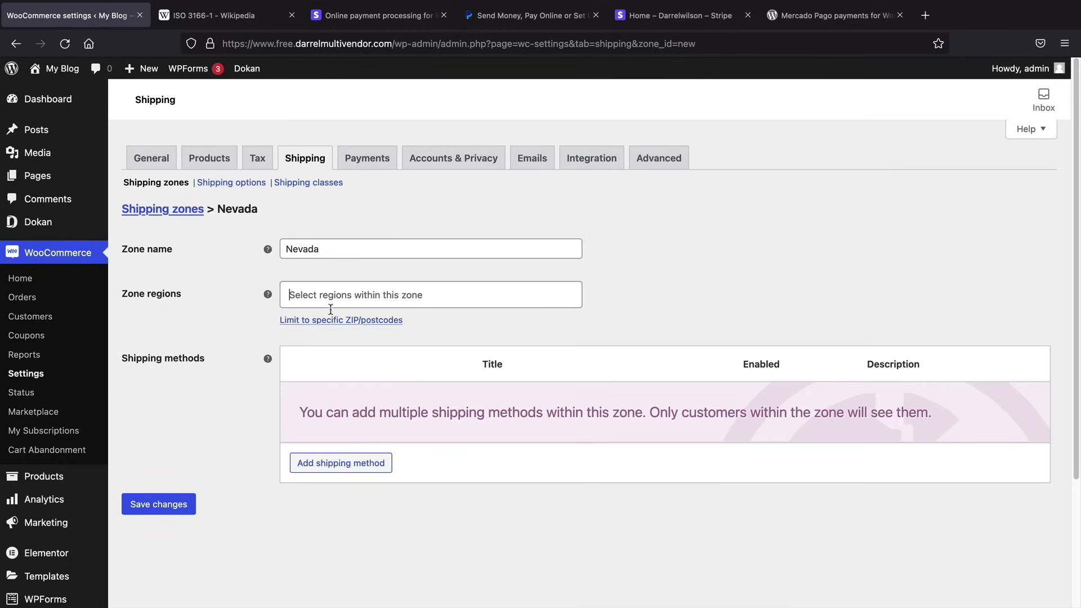
pyautogui.write('nevada')
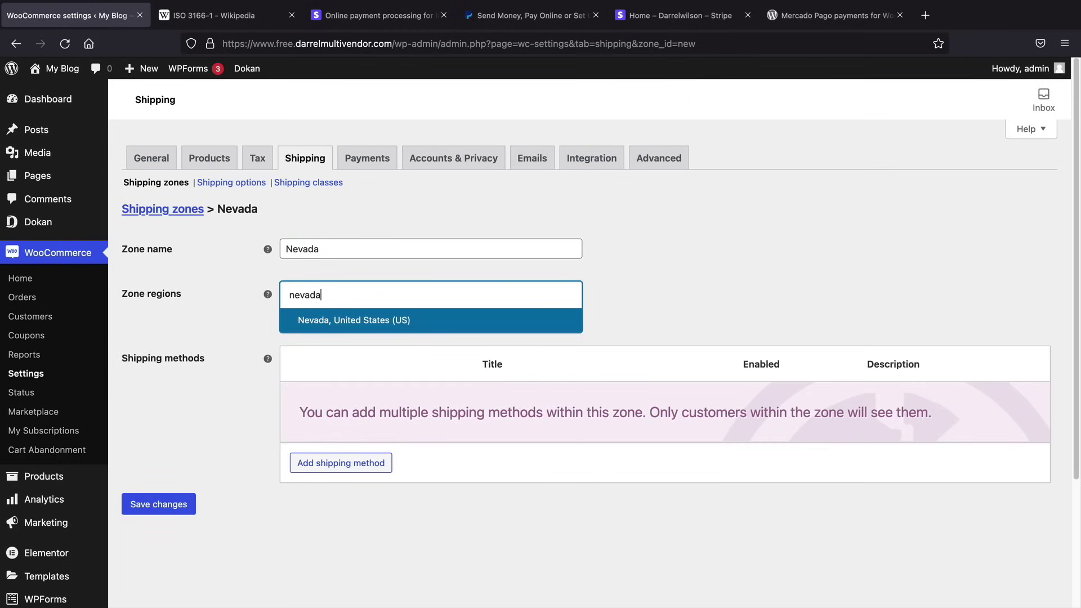
pyautogui.click(342, 321)
# Add Free shipping to Nevada requiring a minimum order amount of 20, and save
pyautogui.click(357, 462)
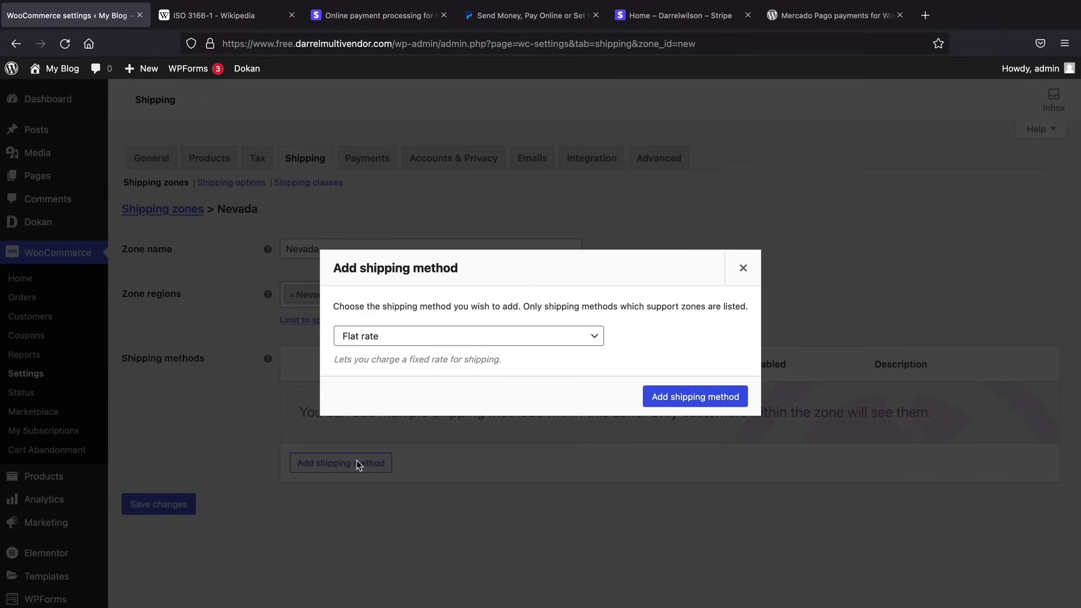
pyautogui.click(408, 338)
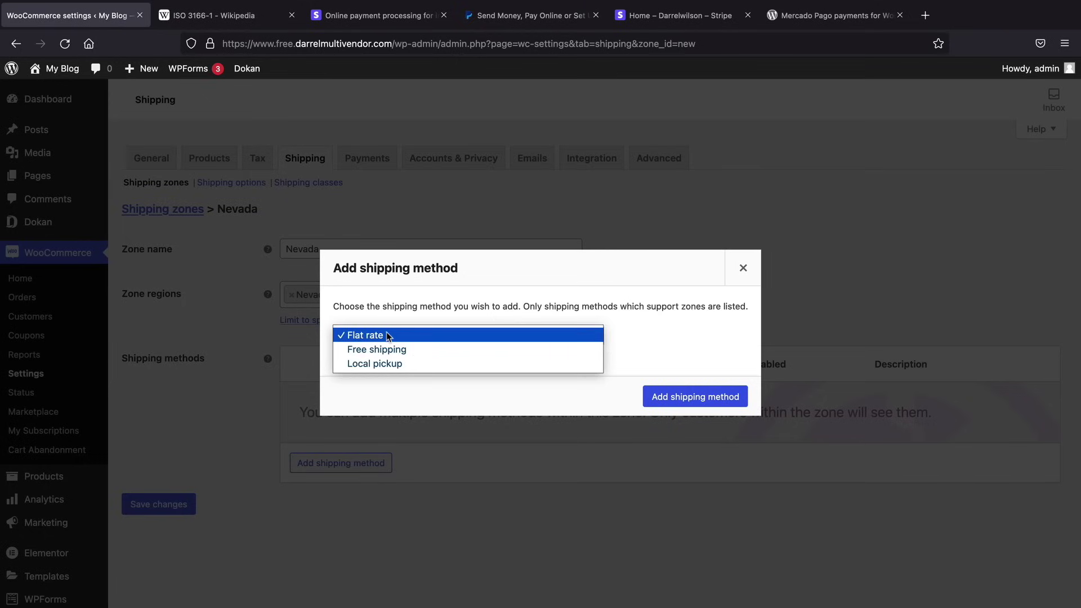
pyautogui.click(383, 351)
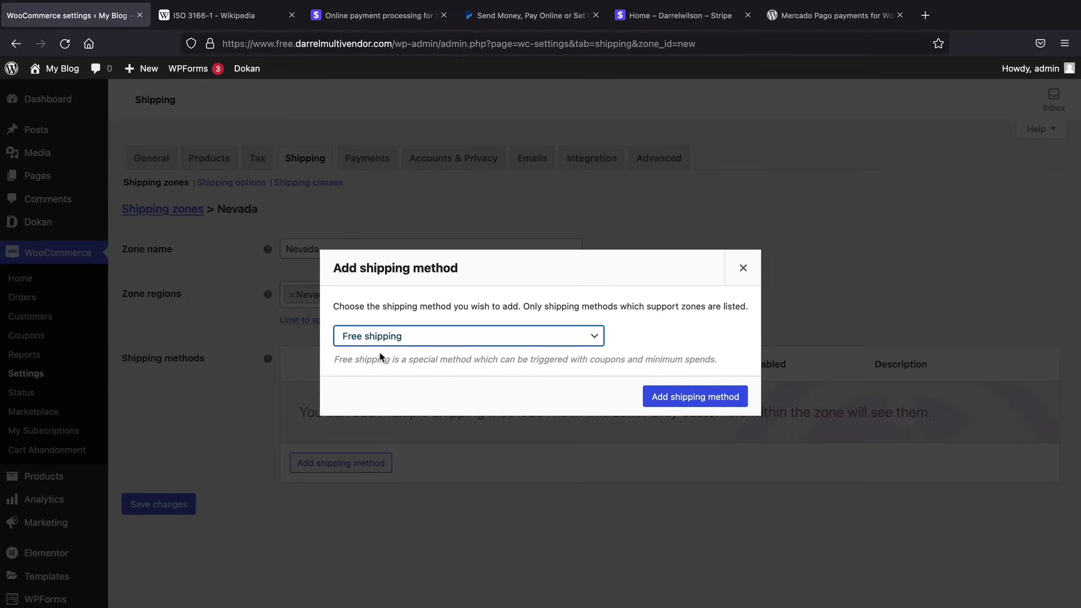
pyautogui.click(653, 398)
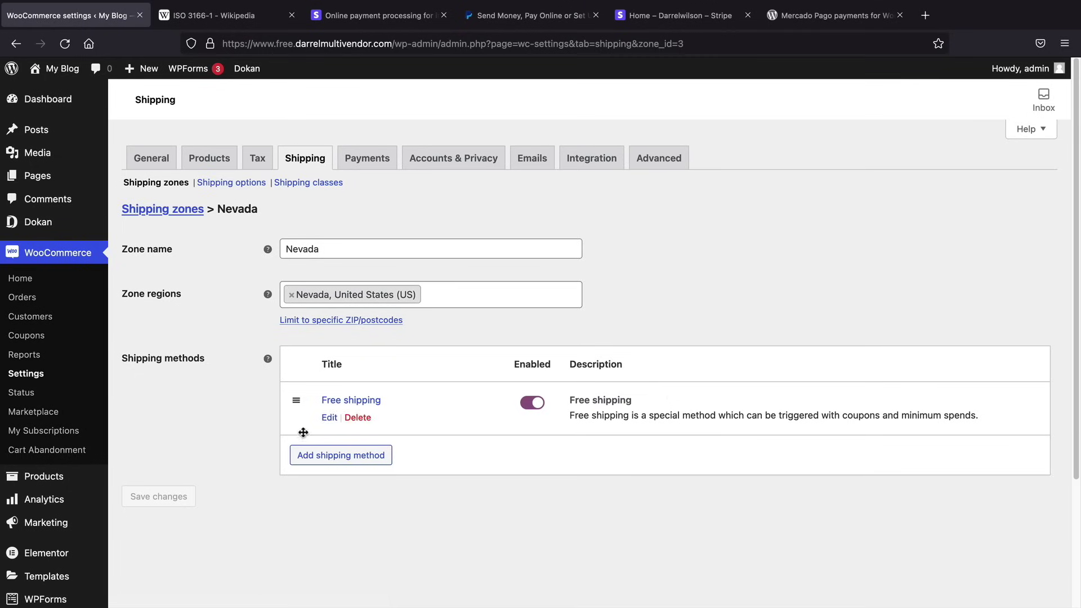
pyautogui.click(329, 417)
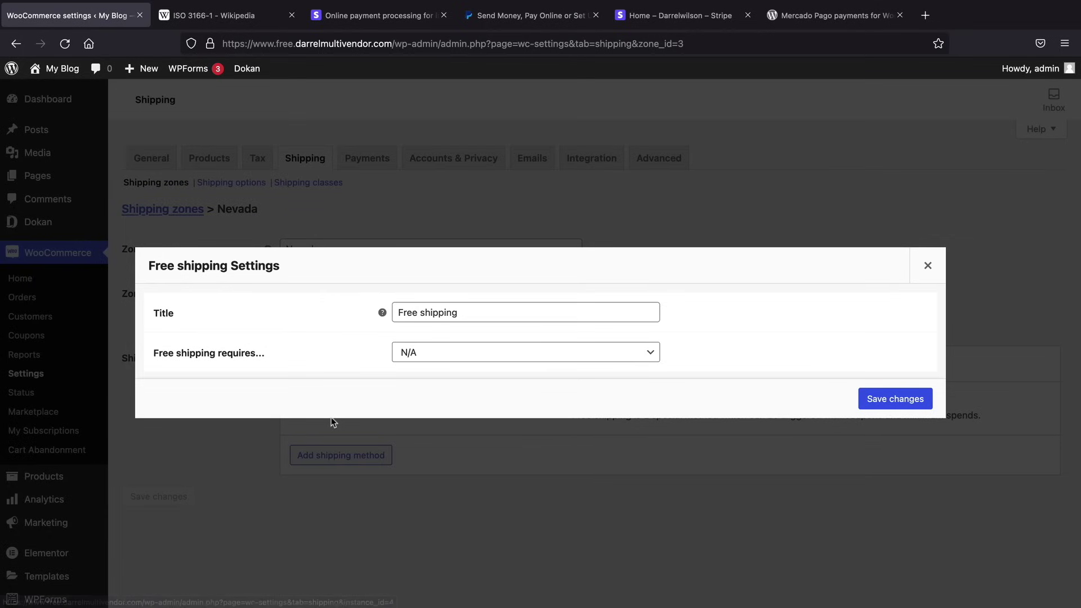
pyautogui.click(442, 355)
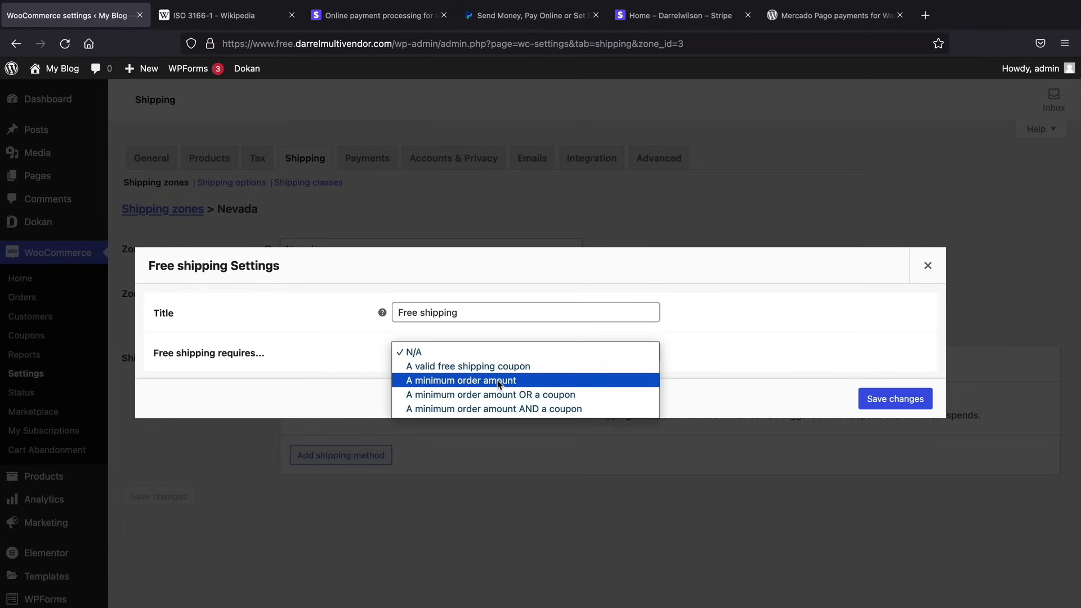
pyautogui.click(499, 381)
pyautogui.doubleClick(486, 356)
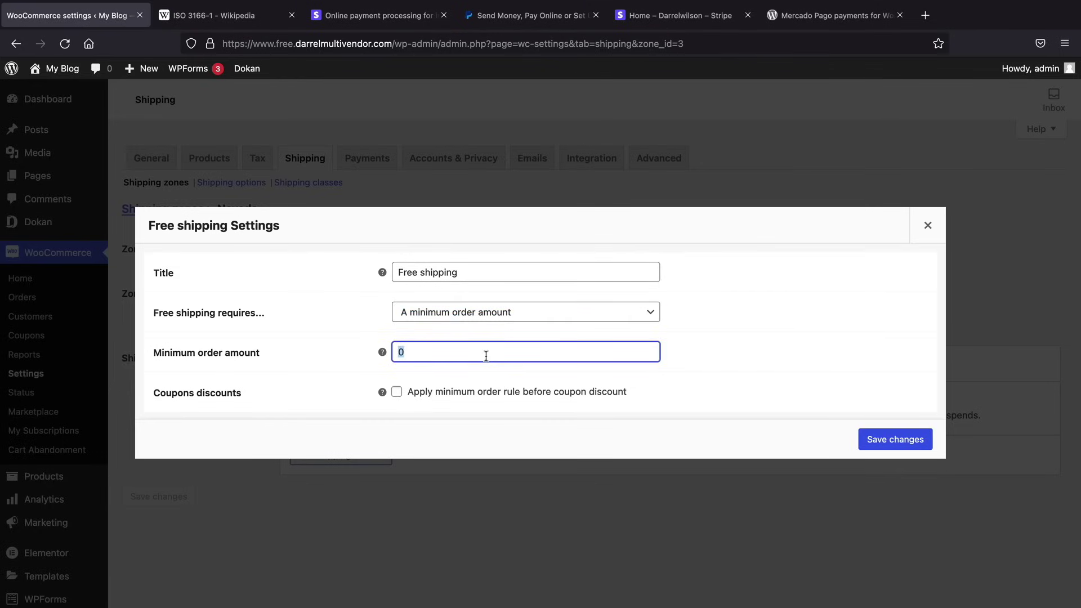
pyautogui.write('20')
pyautogui.click(895, 439)
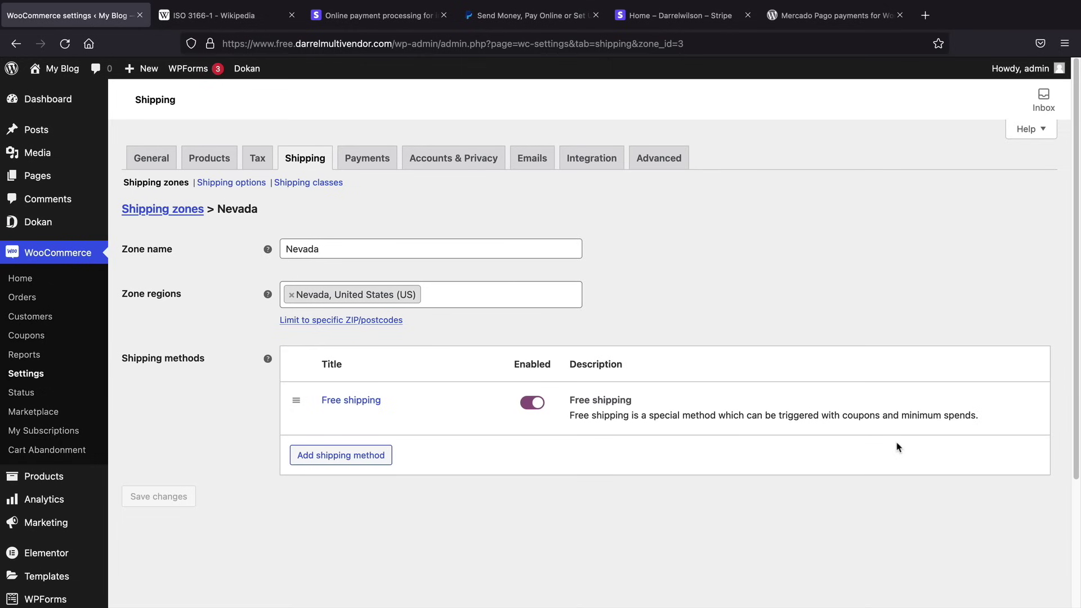
# Return to the Shipping zones list and review the Mexico and Nevada zone regions
pyautogui.click(190, 213)
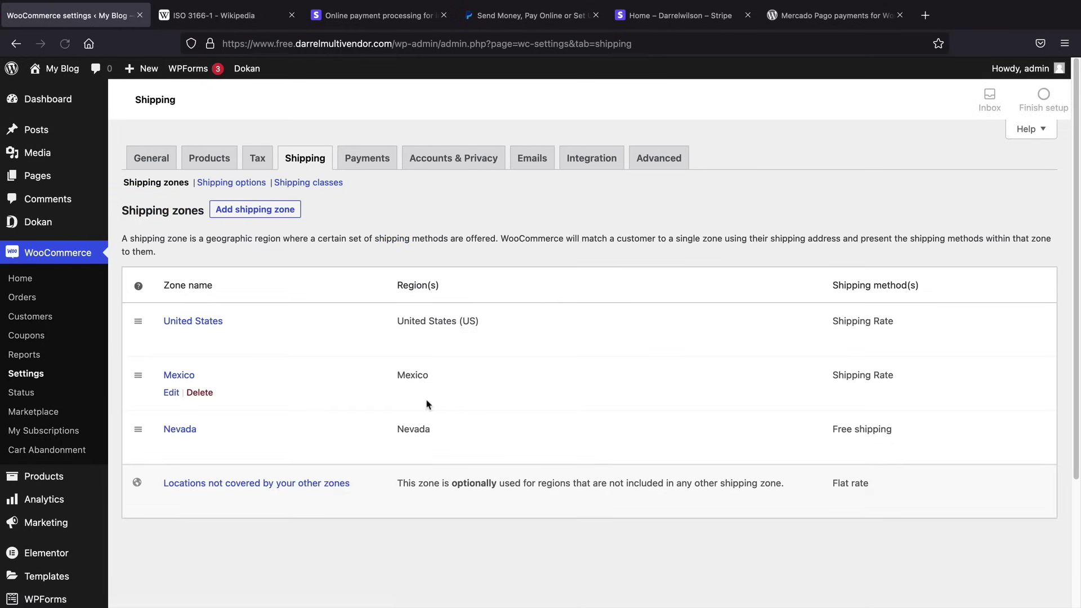
pyautogui.scroll(-1, 433, 388)
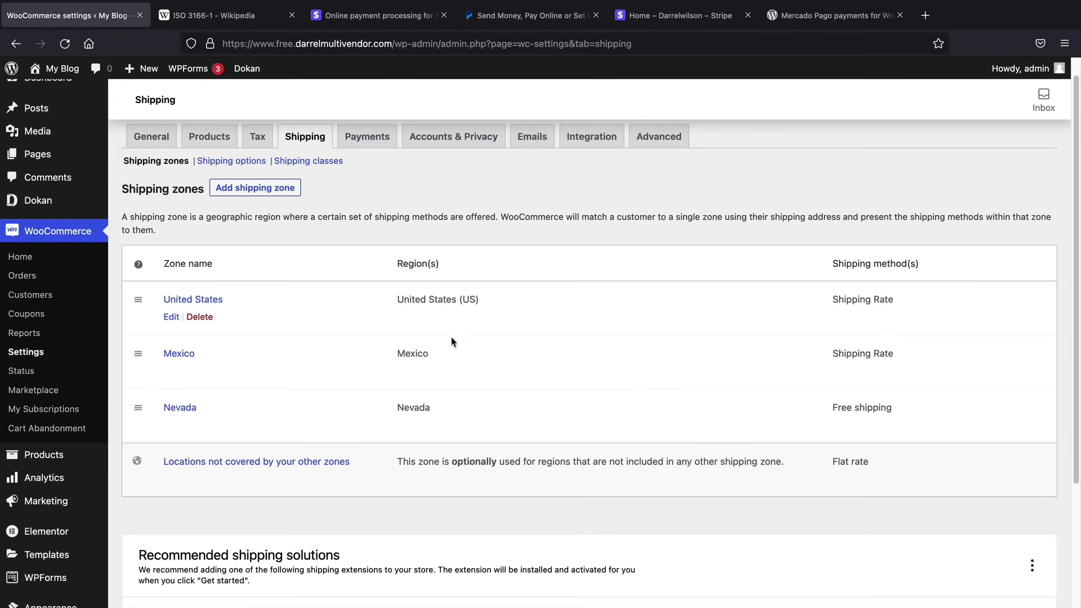
pyautogui.moveTo(397, 353); pyautogui.dragTo(431, 354)
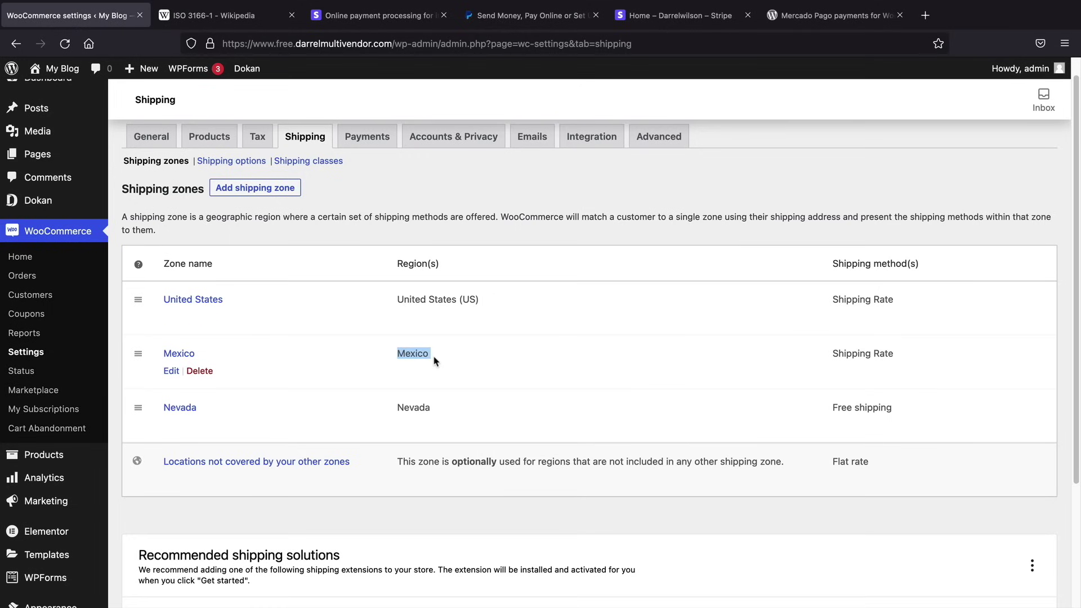
pyautogui.moveTo(397, 408); pyautogui.dragTo(437, 410)
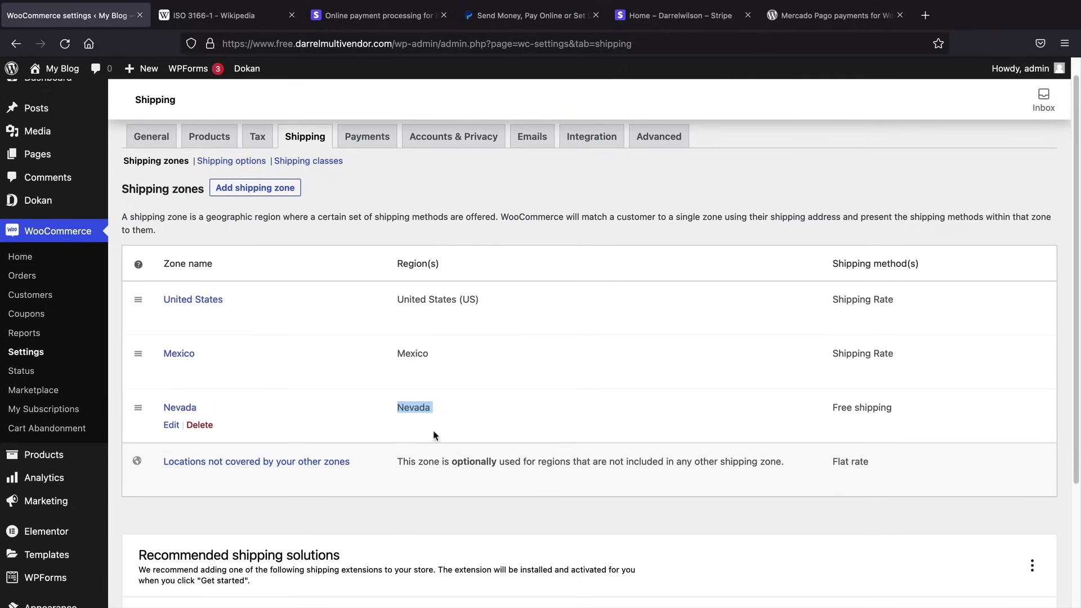
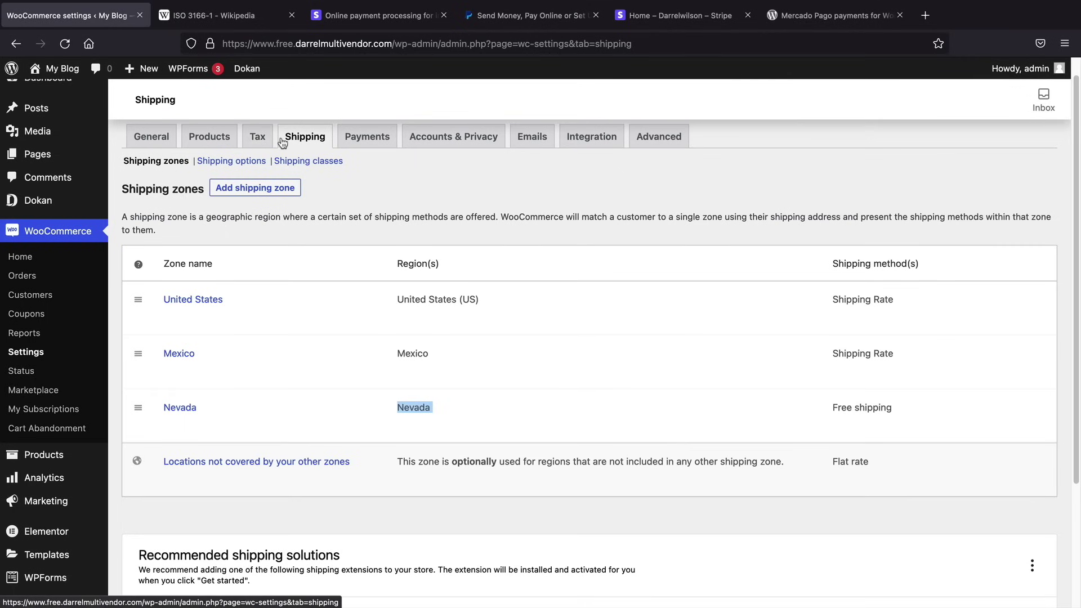
# Open WooCommerce's Payments tab listing bank transfer, check payments and cash on delivery
pyautogui.click(364, 146)
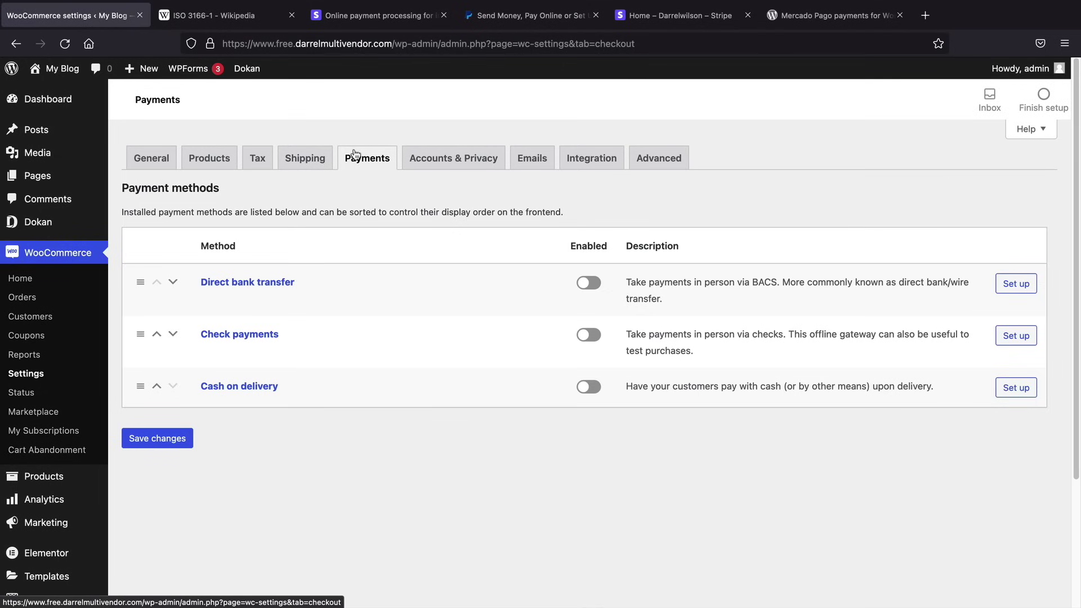
pyautogui.moveTo(45, 226)
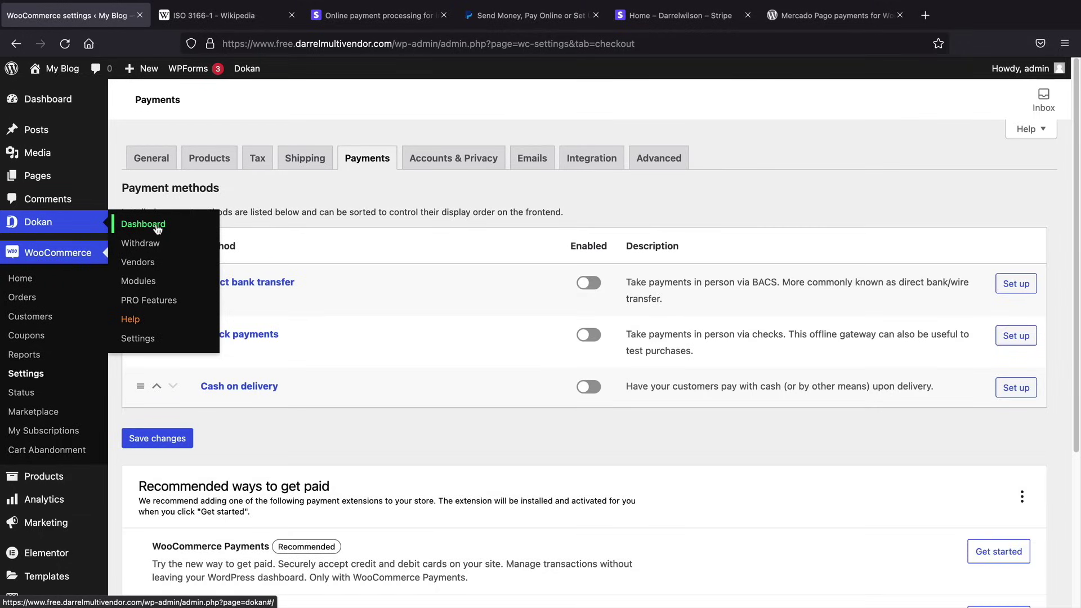
# Open Dokan's Selling Options settings, showing the 20% percentage admin commission
pyautogui.click(144, 225)
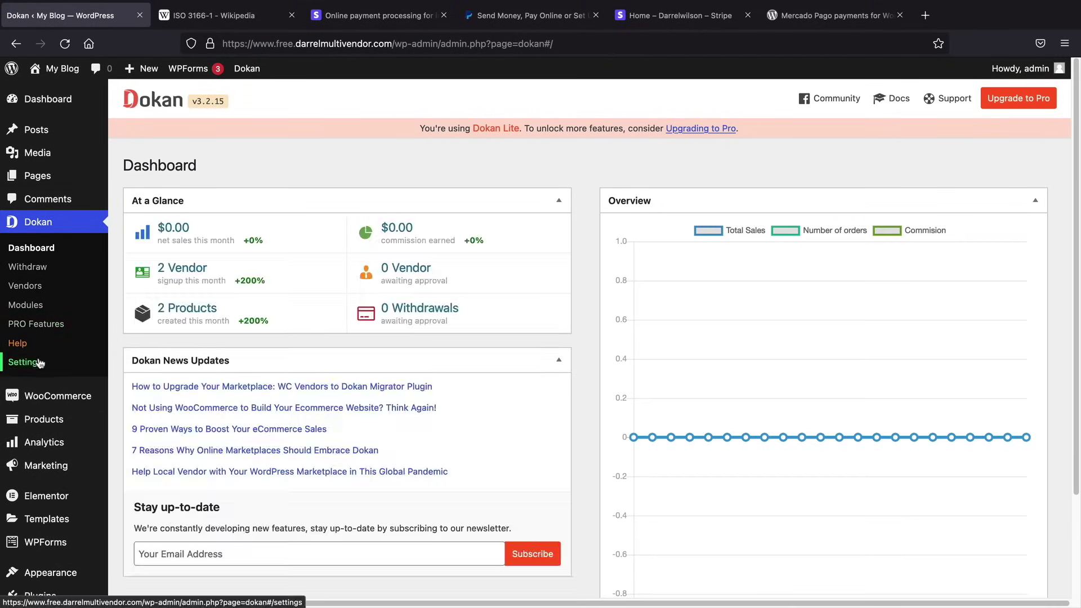
pyautogui.click(35, 362)
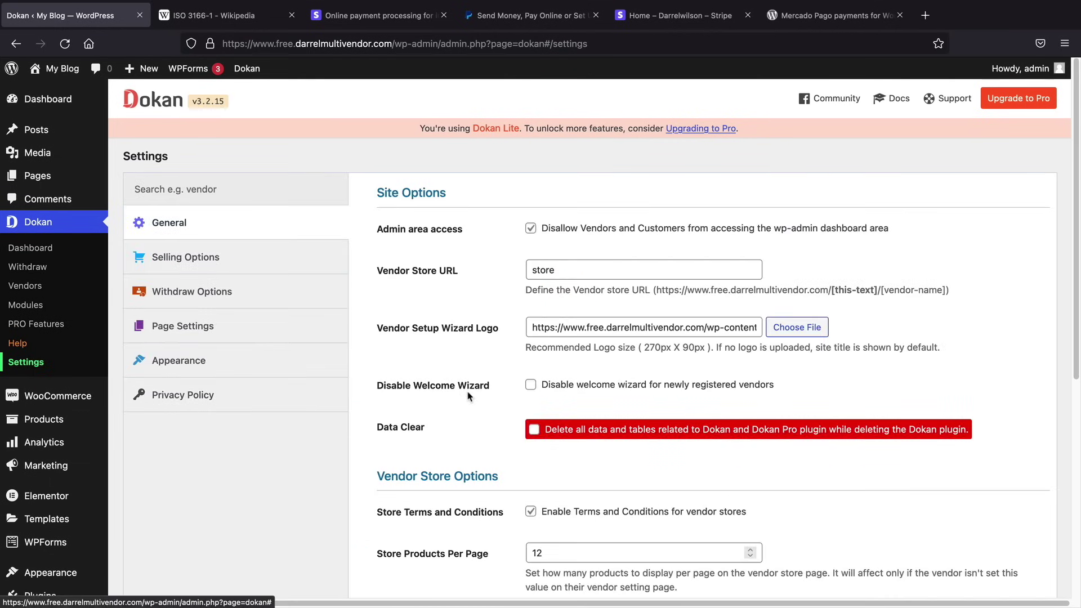
pyautogui.scroll(-2, 333, 338)
pyautogui.click(234, 207)
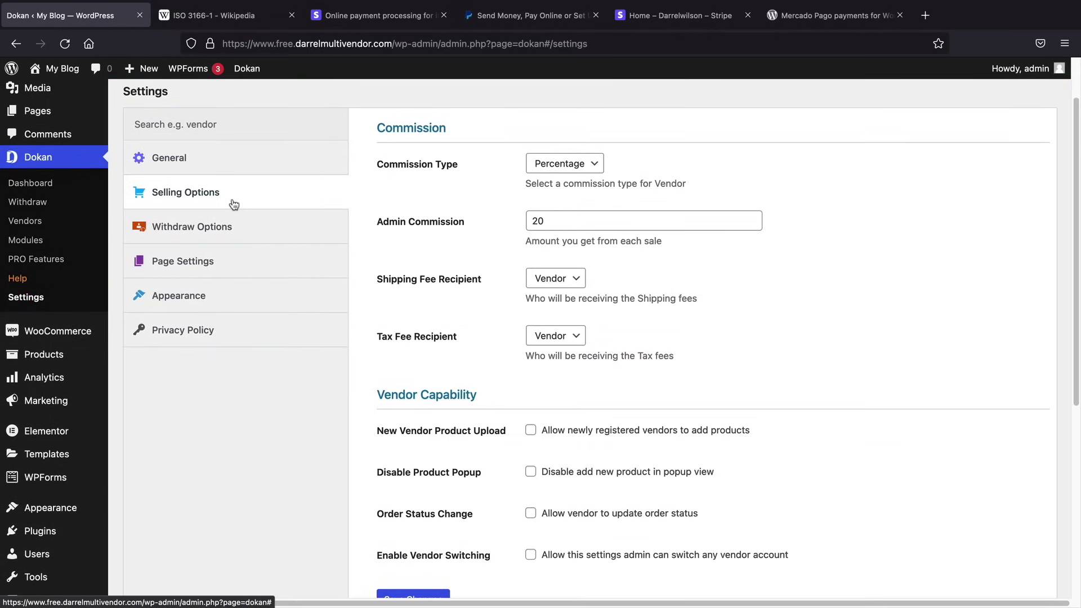
pyautogui.scroll(-2, 369, 279)
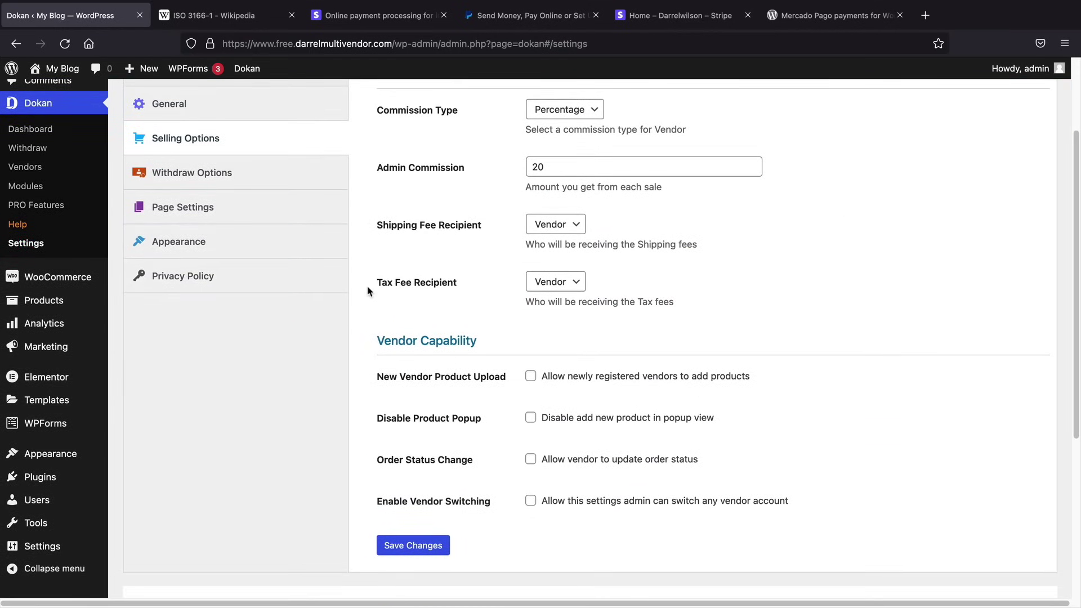
pyautogui.scroll(1, 371, 304)
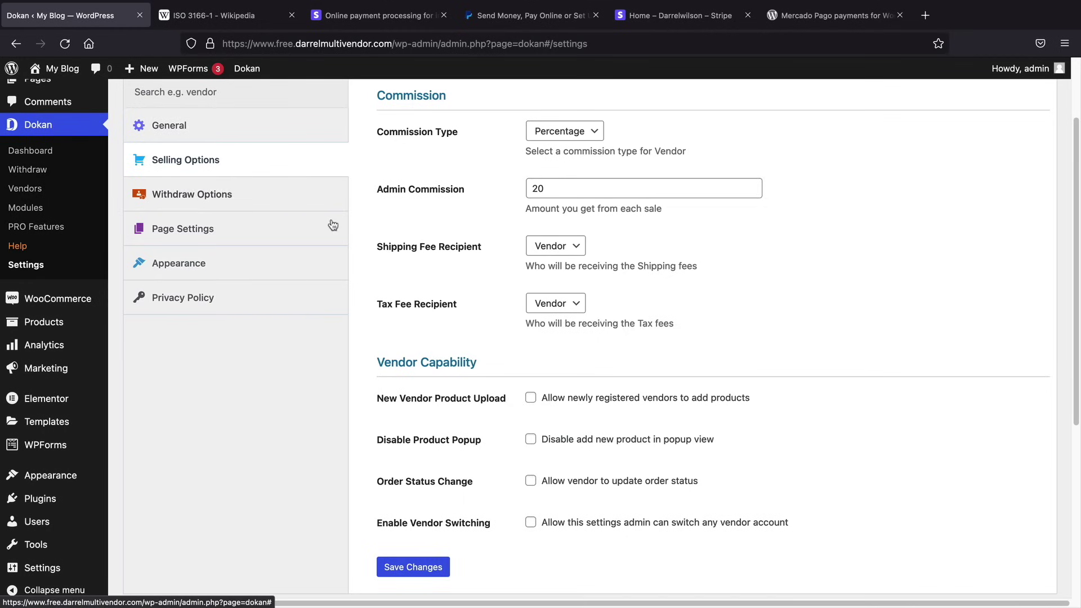
# Keep Vendor as both shipping and tax fee recipient and save the selling options
pyautogui.moveTo(379, 253); pyautogui.dragTo(702, 276)
pyautogui.moveTo(537, 324); pyautogui.dragTo(674, 323)
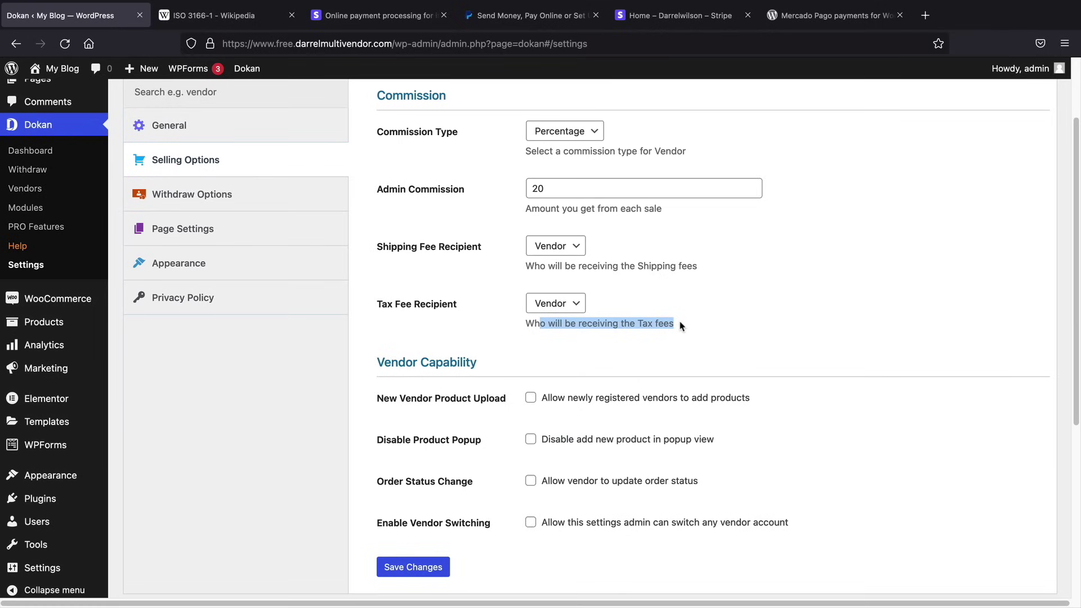
pyautogui.click(572, 254)
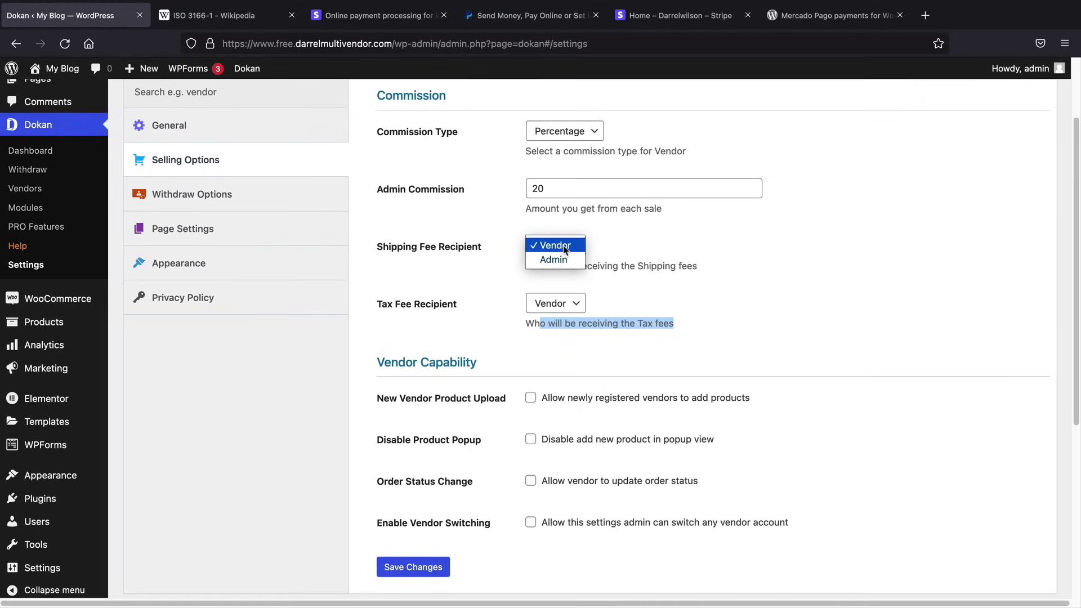
pyautogui.click(564, 250)
pyautogui.click(563, 303)
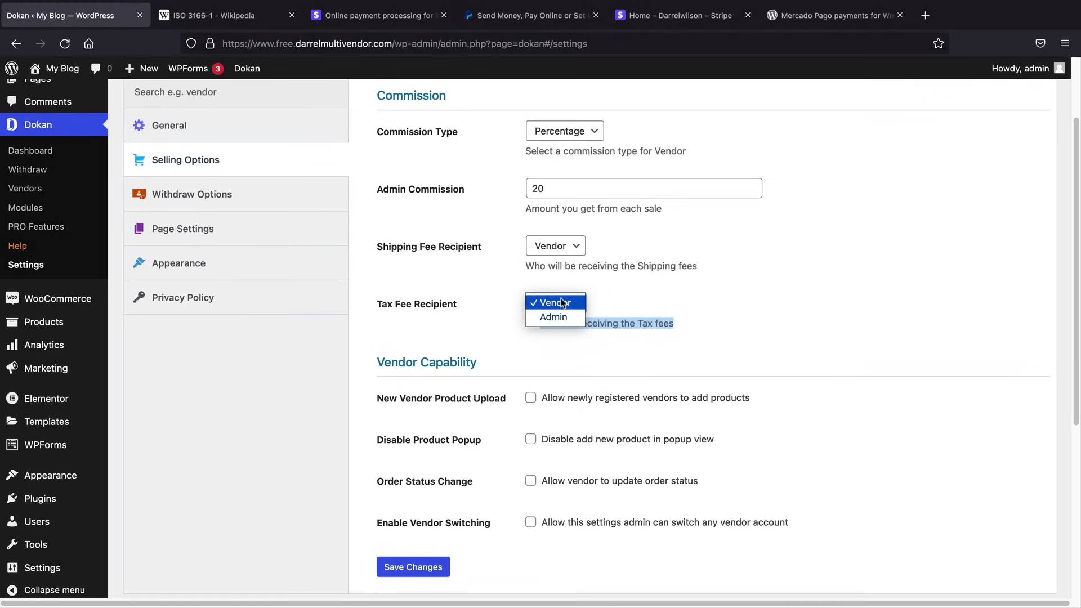
pyautogui.click(563, 303)
pyautogui.doubleClick(623, 266)
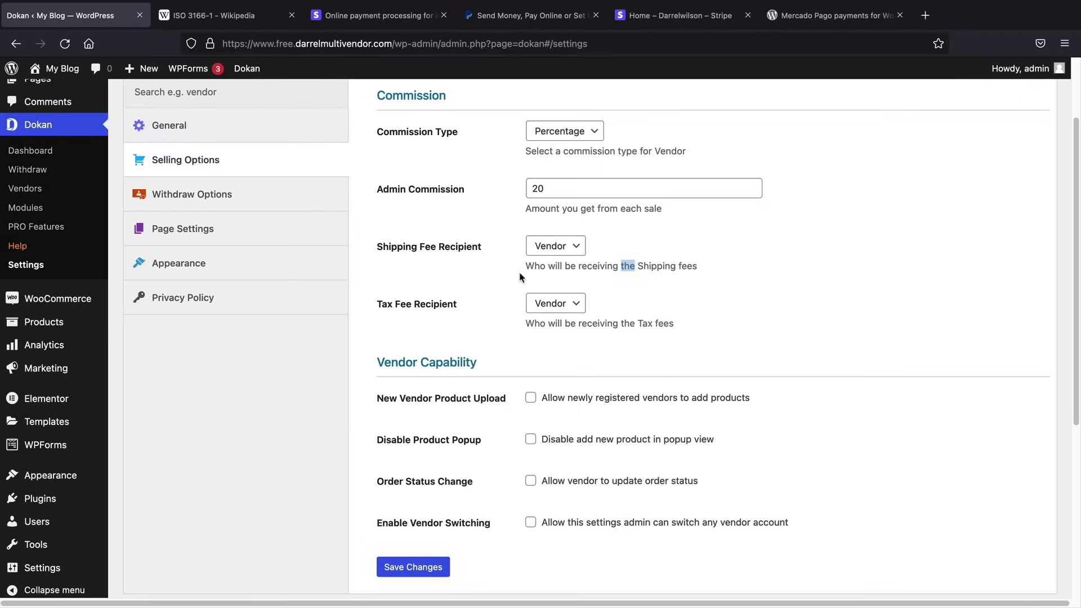
pyautogui.click(413, 567)
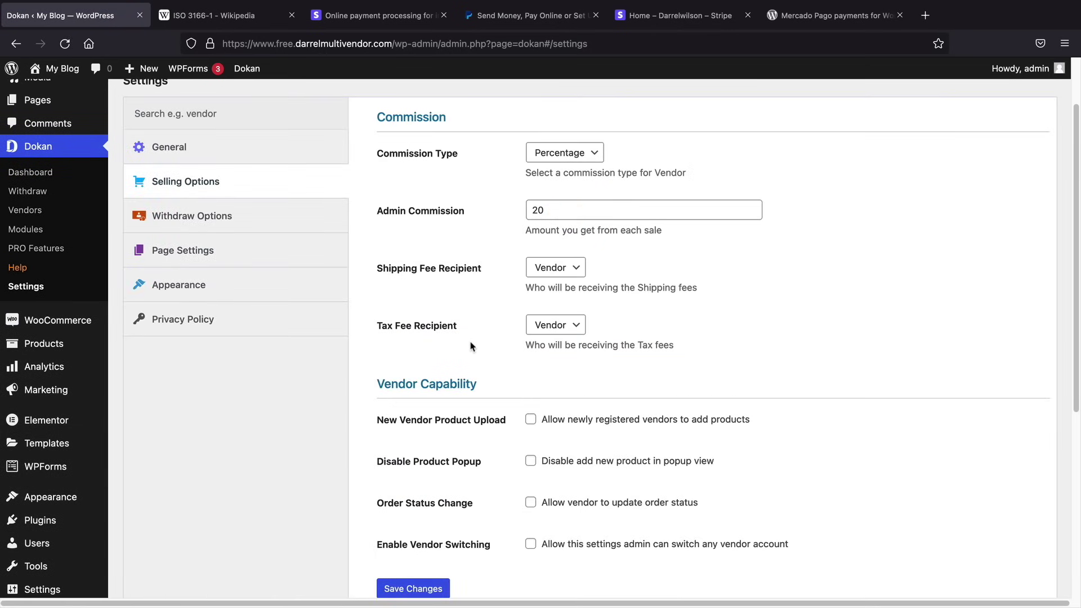
pyautogui.scroll(2, 394, 333)
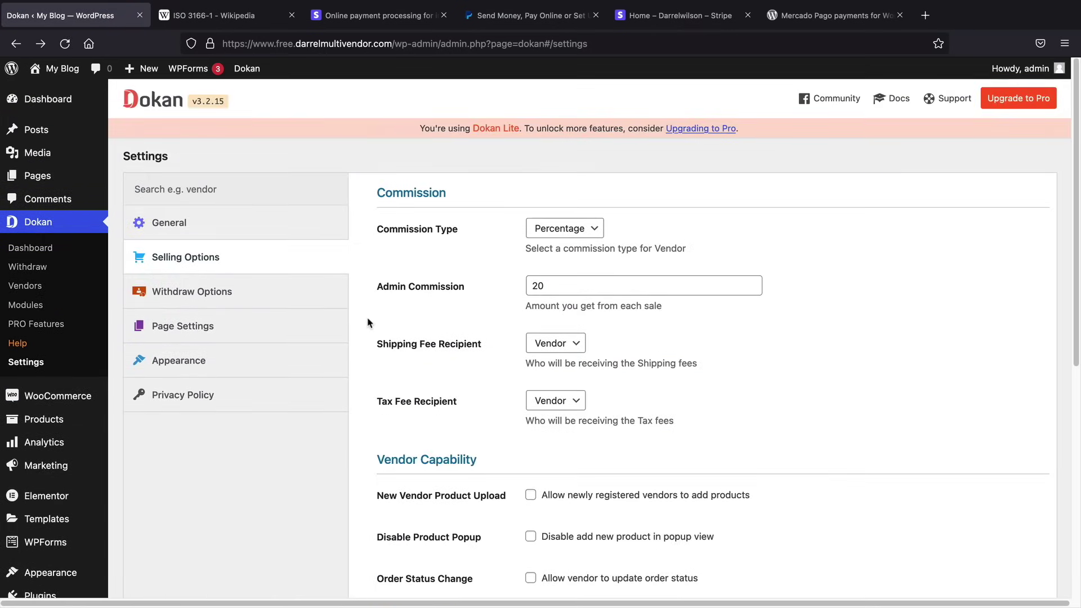
# Close the ISO 3166-1 Wikipedia tab, then switch on Cash on delivery and save
pyautogui.moveTo(58, 398)
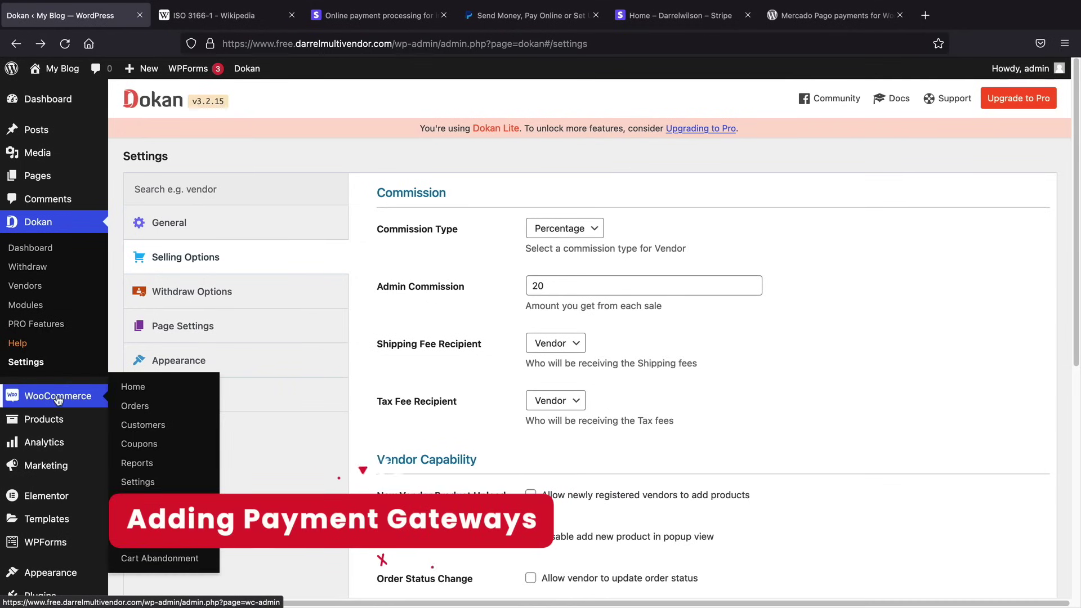
pyautogui.click(132, 482)
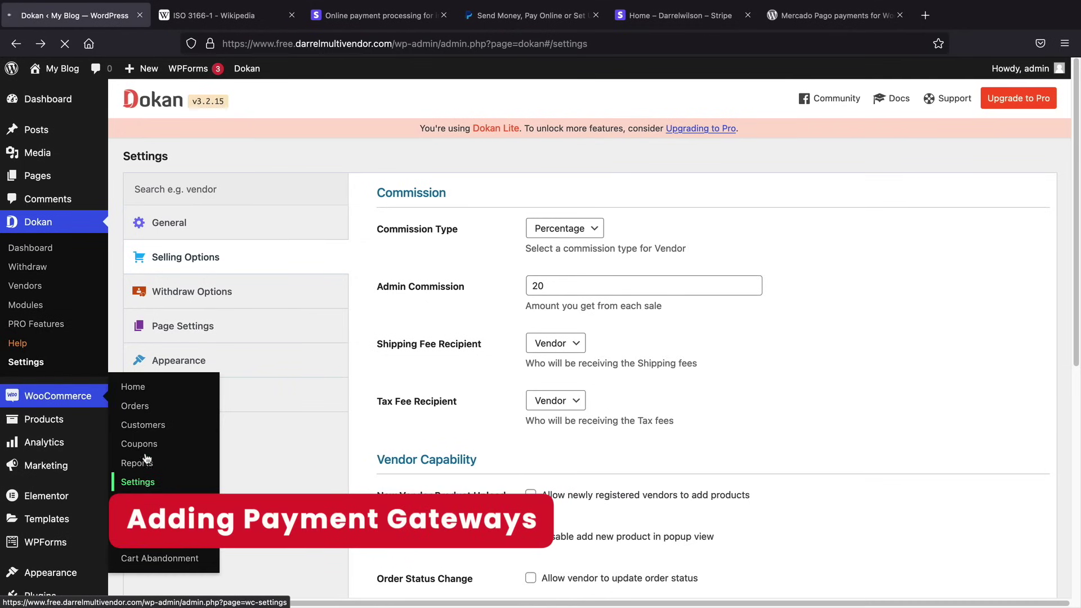
pyautogui.click(292, 16)
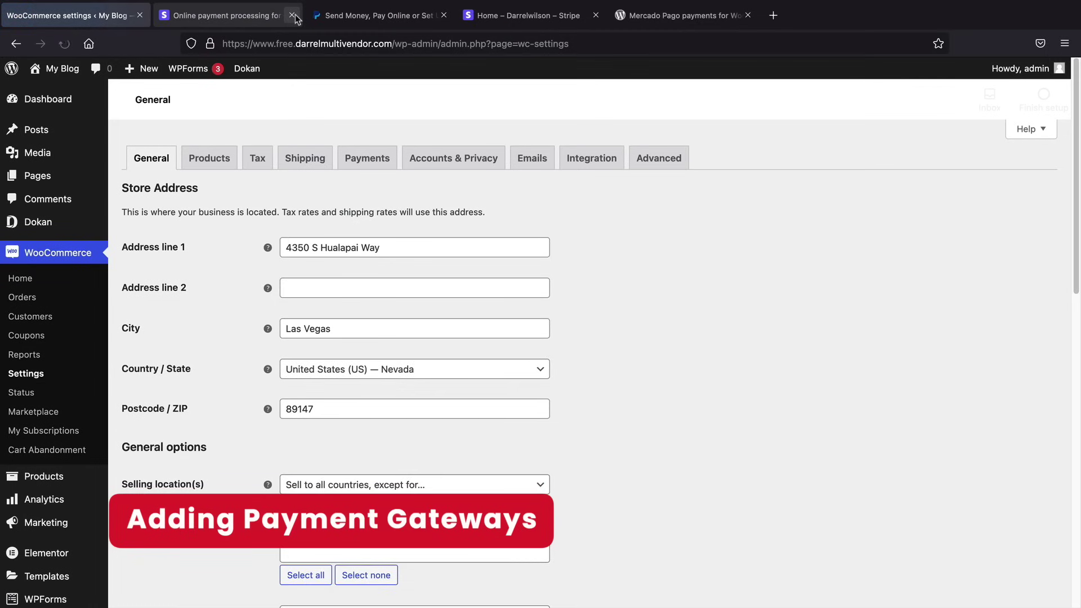
pyautogui.click(350, 163)
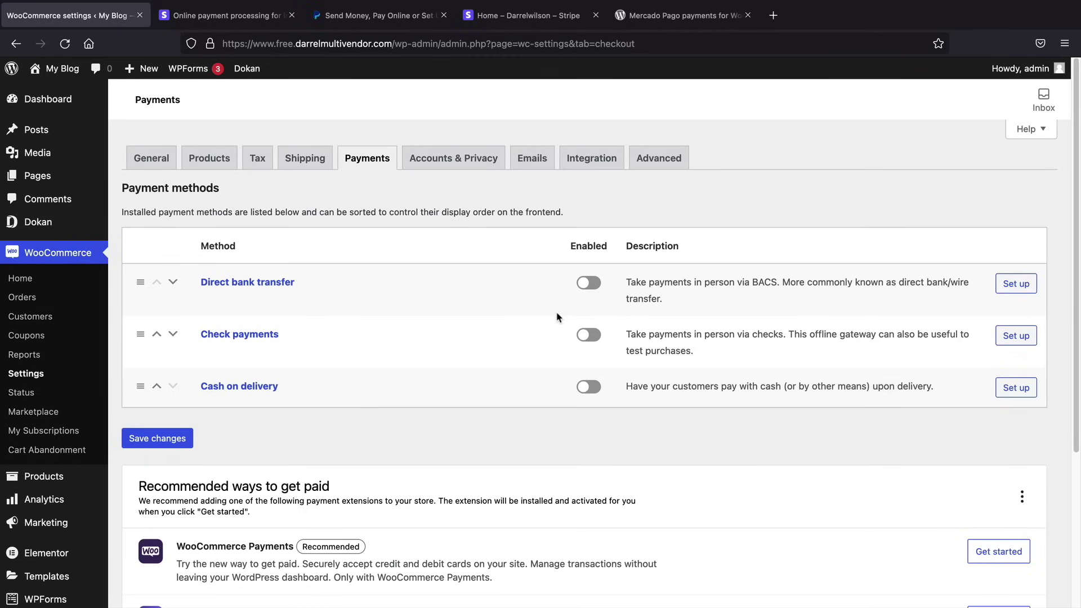
pyautogui.click(597, 394)
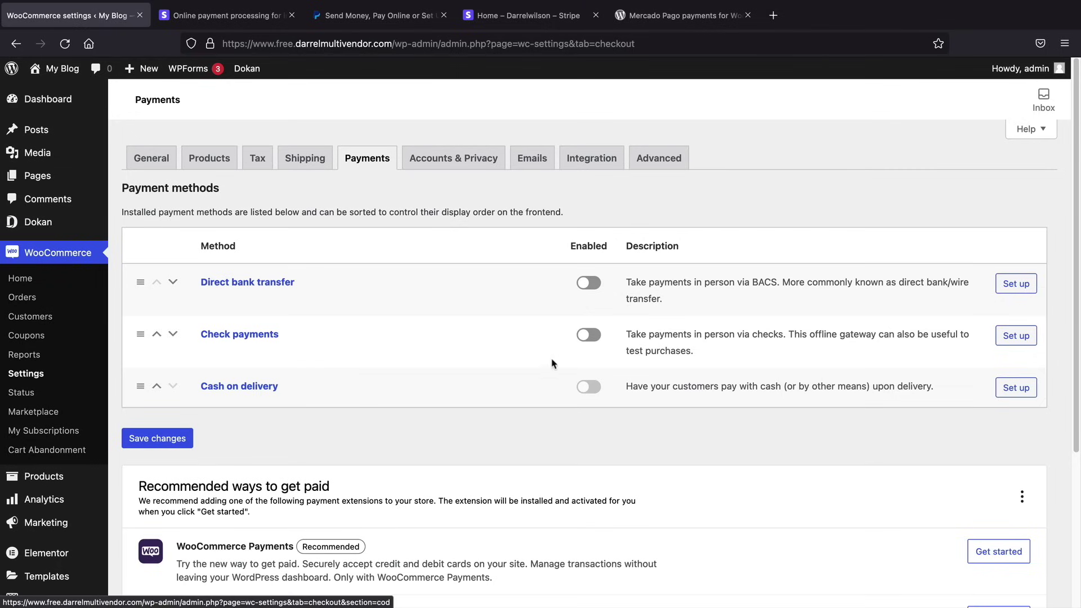
pyautogui.click(175, 442)
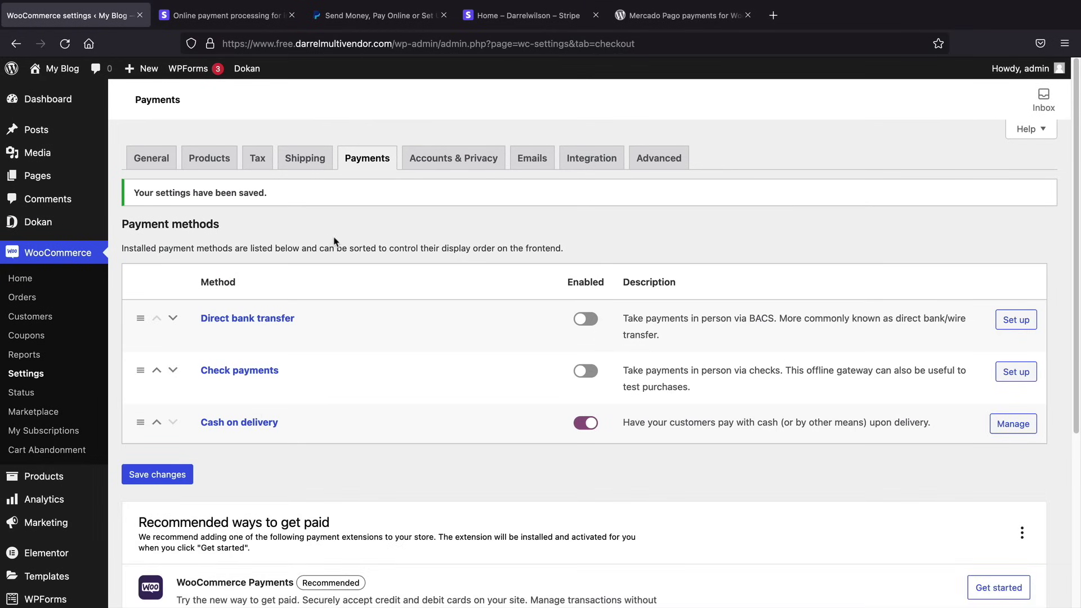
pyautogui.scroll(-5, 203, 297)
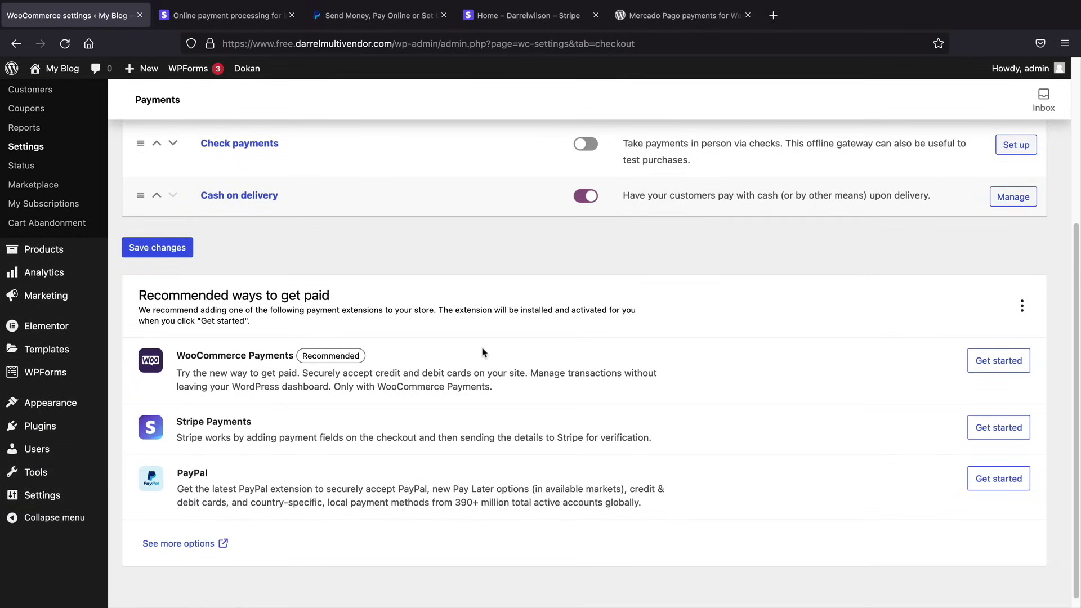
# Search plugins for 'stripe' and install and activate WooCommerce Stripe Payment Gateway 5.7.0
pyautogui.moveTo(58, 428)
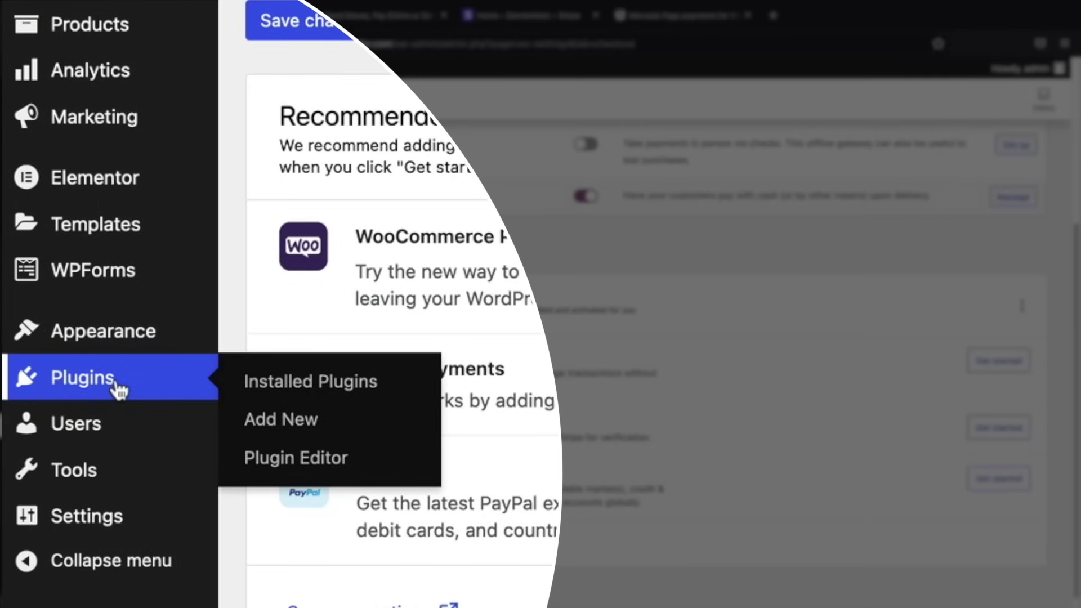
pyautogui.click(314, 436)
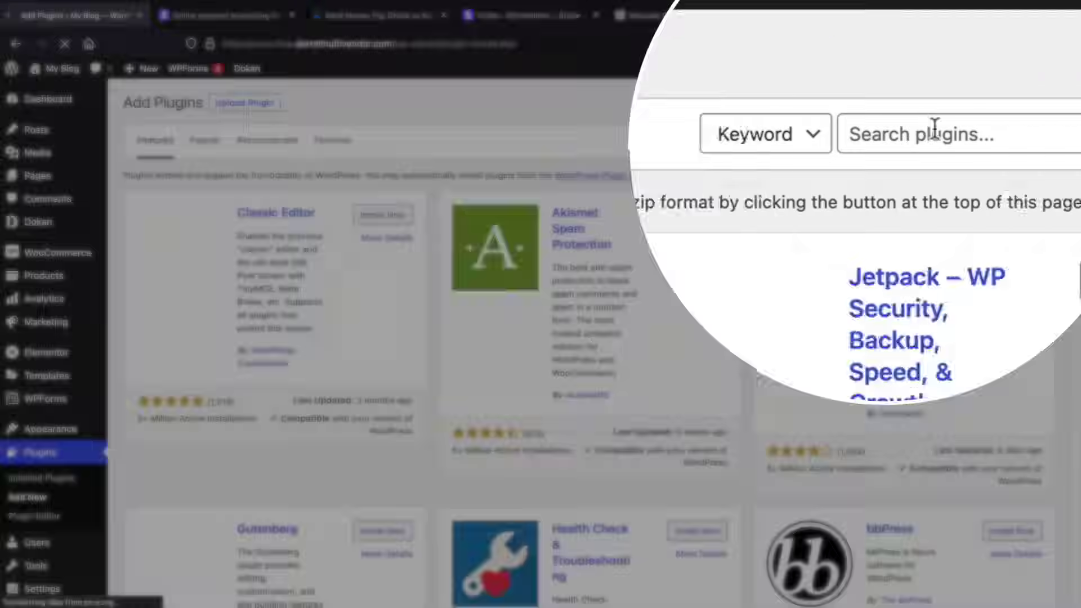
pyautogui.click(934, 137)
pyautogui.write('stripe')
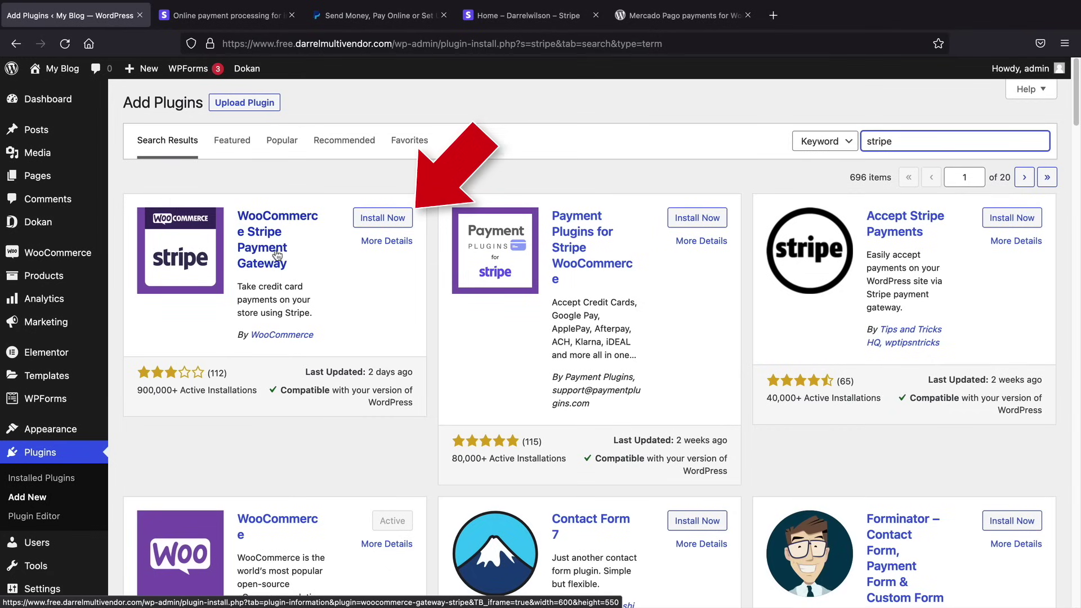
pyautogui.click(382, 221)
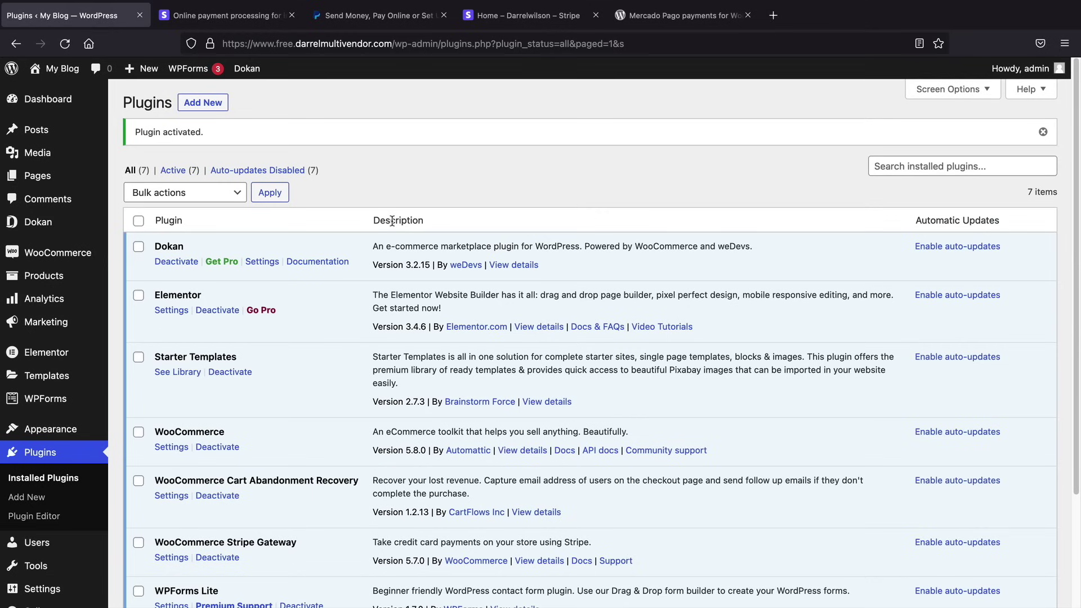
# Turn on Stripe in WooCommerce Payments, review its settings in test mode, then visit stripe.com
pyautogui.moveTo(95, 255)
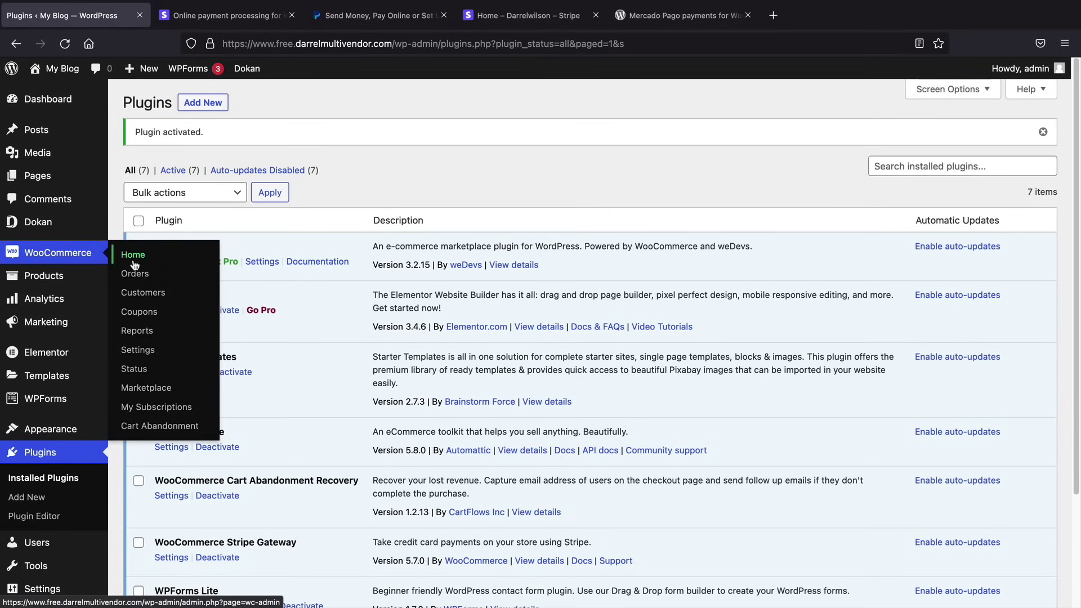
pyautogui.click(143, 353)
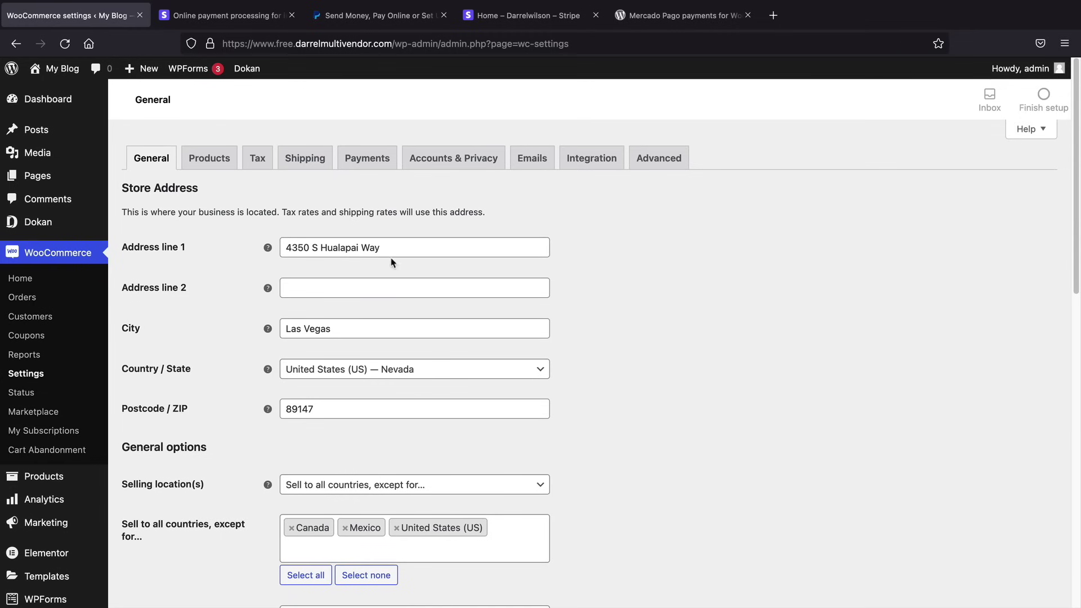
pyautogui.click(376, 160)
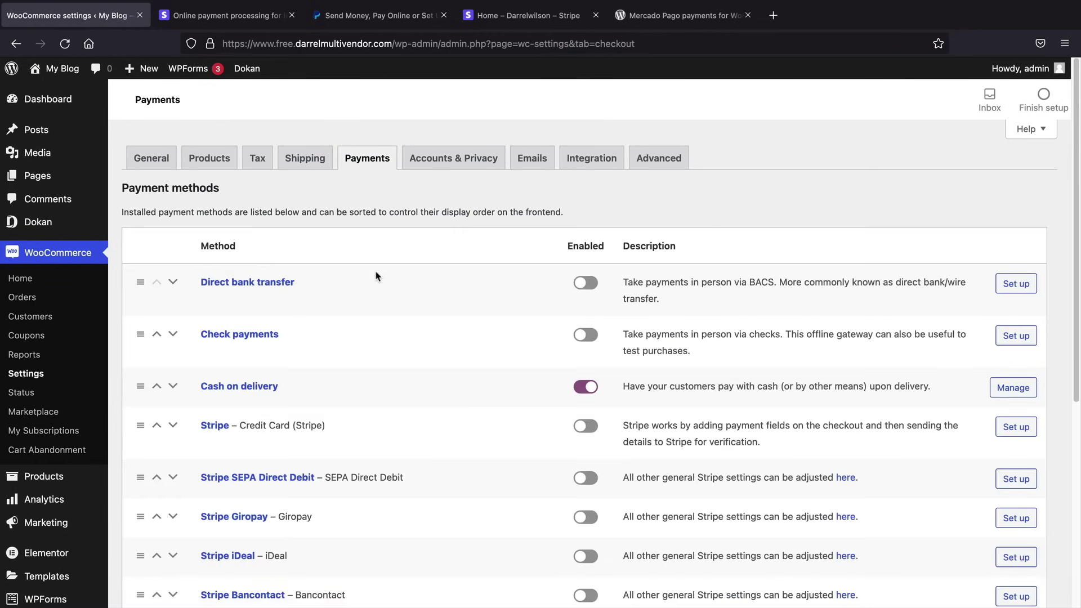
pyautogui.scroll(-2, 374, 282)
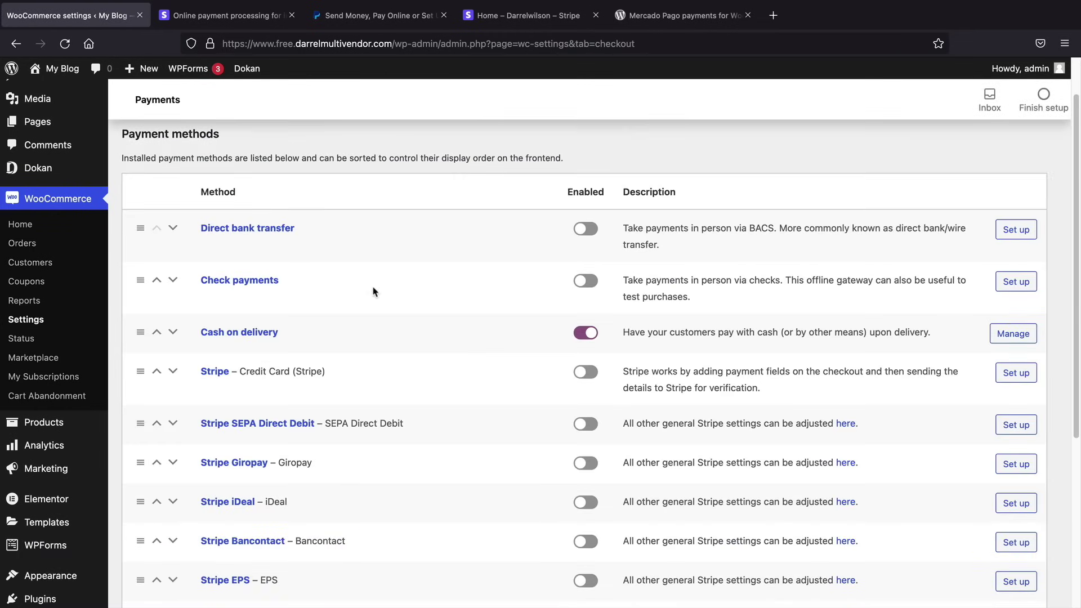
pyautogui.click(583, 375)
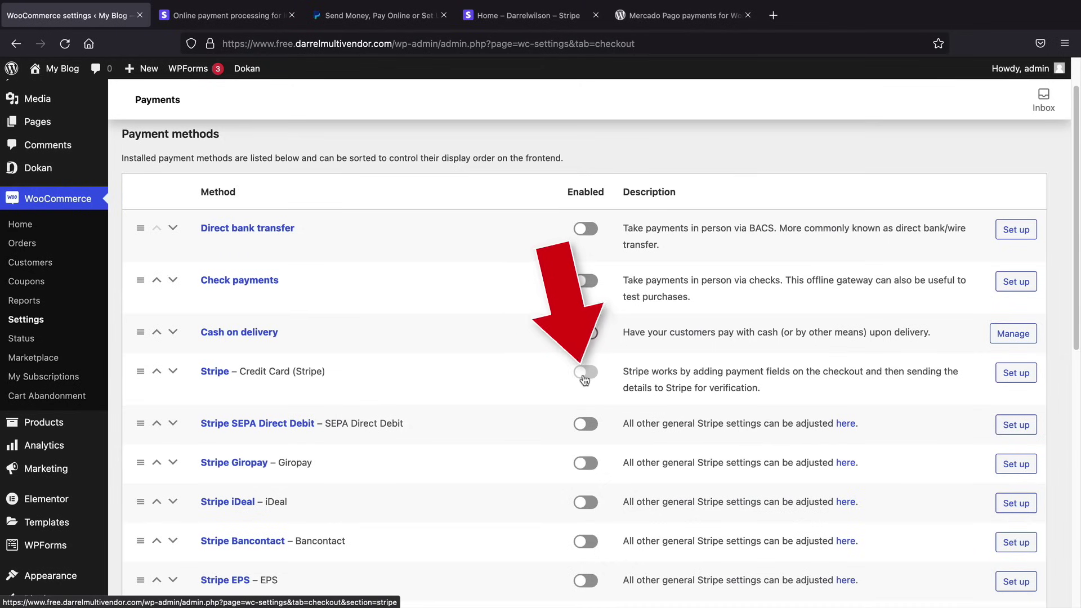
pyautogui.click(1014, 373)
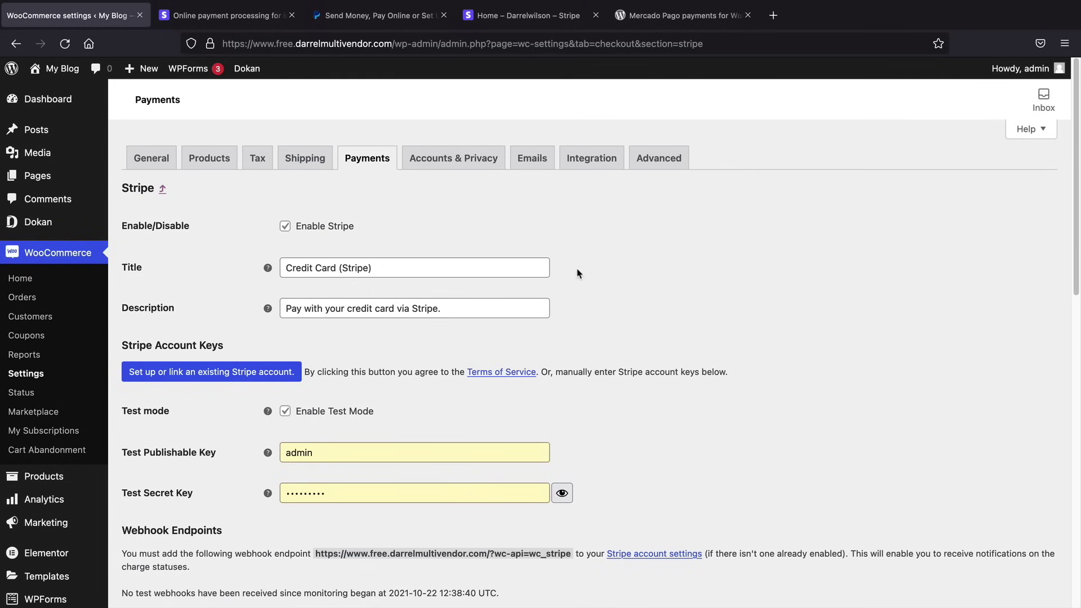
pyautogui.scroll(-3, 362, 484)
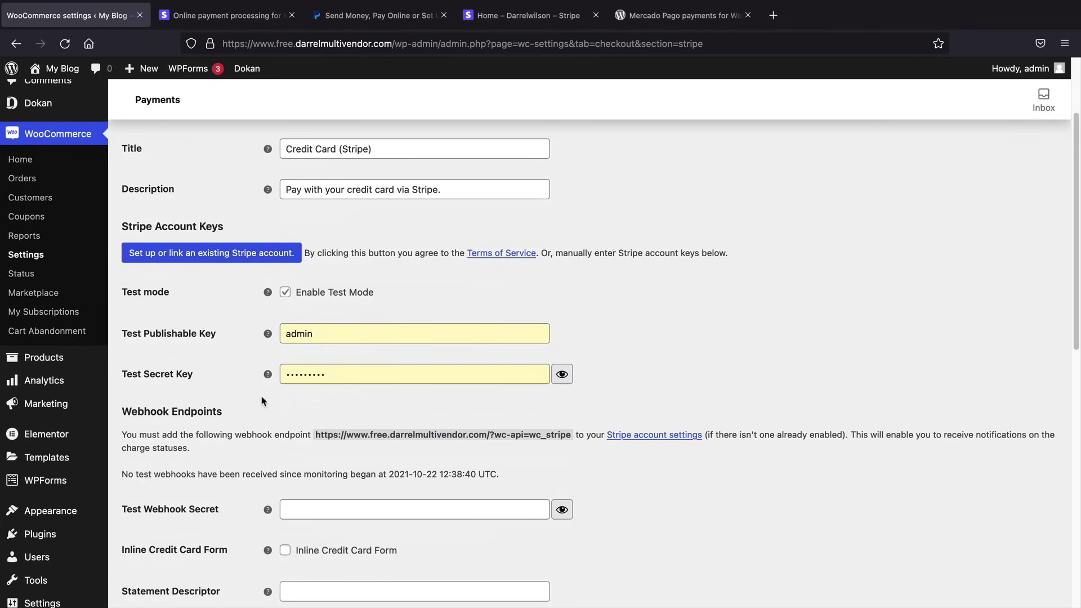
pyautogui.scroll(3, 262, 401)
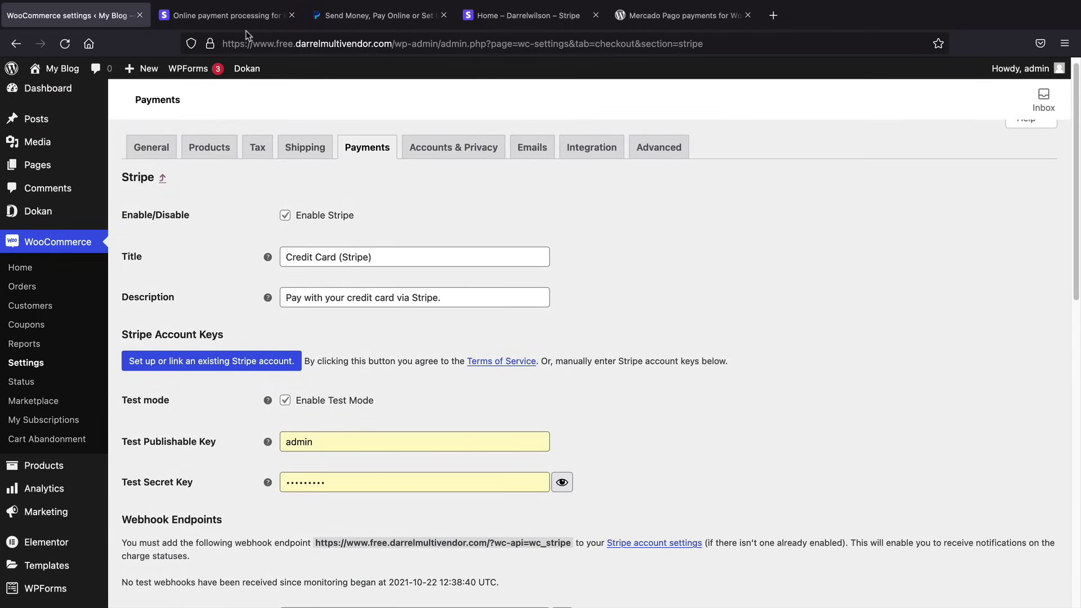
pyautogui.click(245, 25)
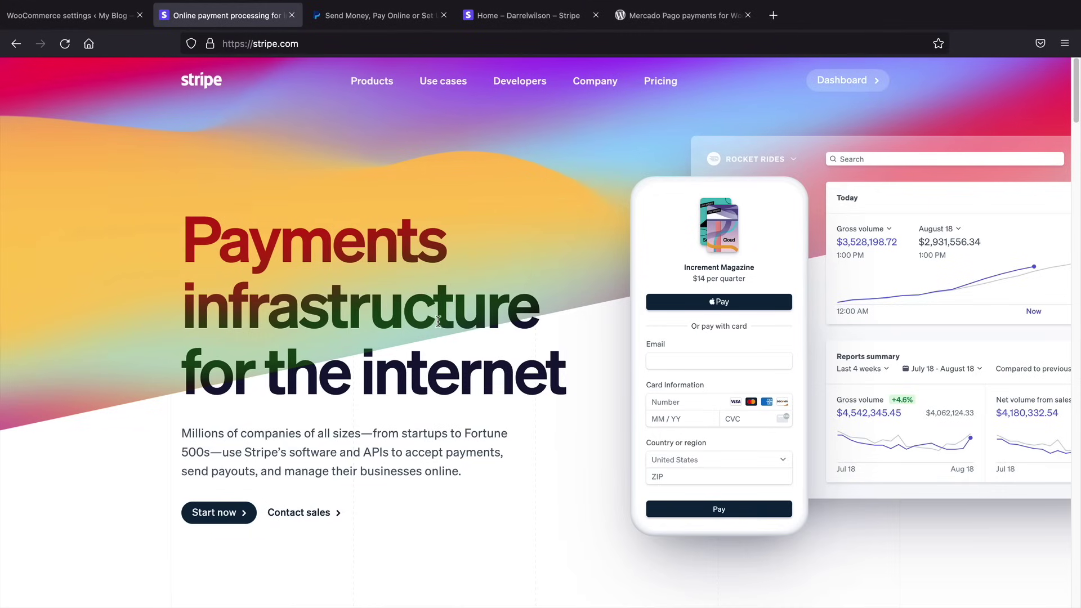
# Switch the Stripe Dashboard to test mode and copy the test publishable key from API keys
pyautogui.click(851, 89)
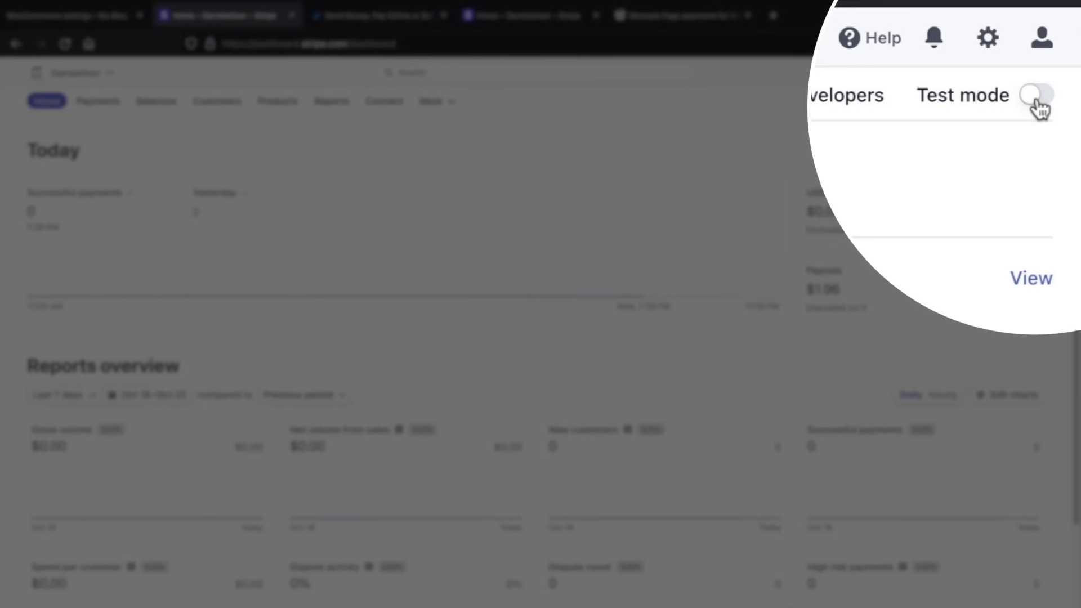
pyautogui.click(1036, 97)
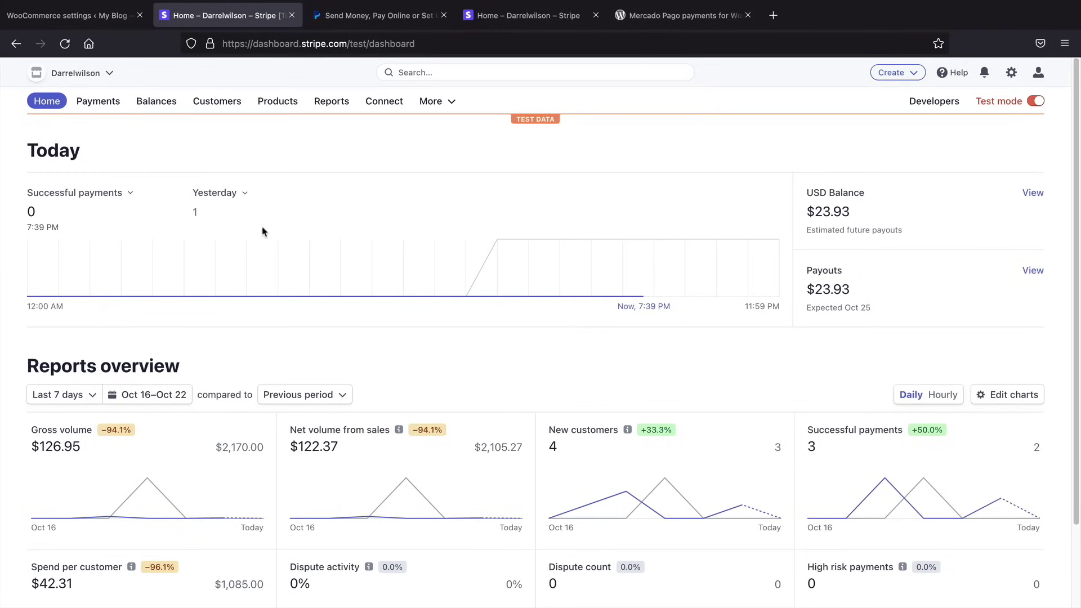
pyautogui.click(938, 104)
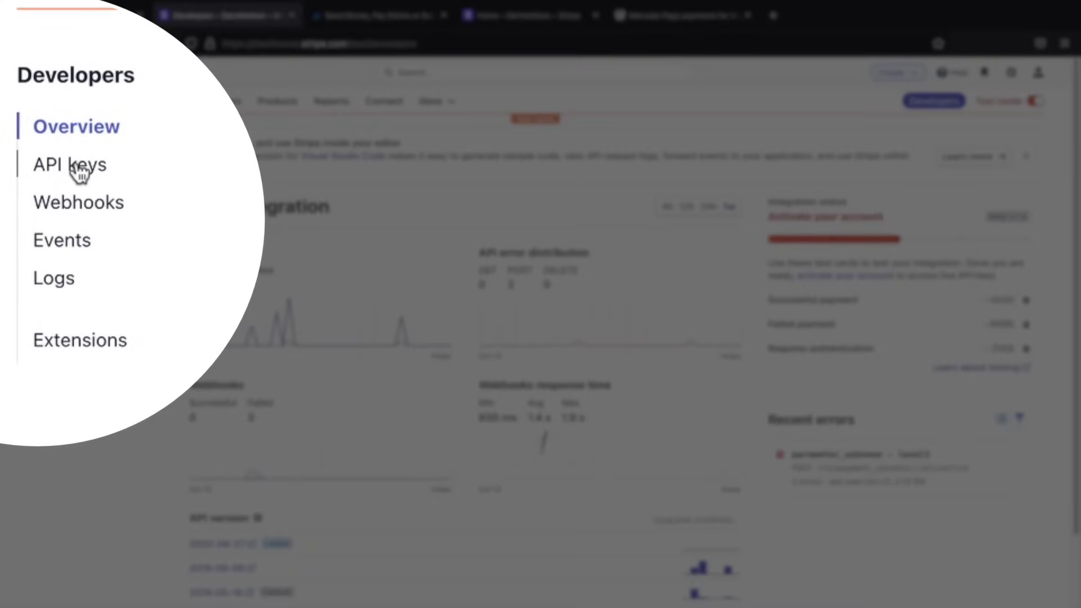
pyautogui.click(55, 191)
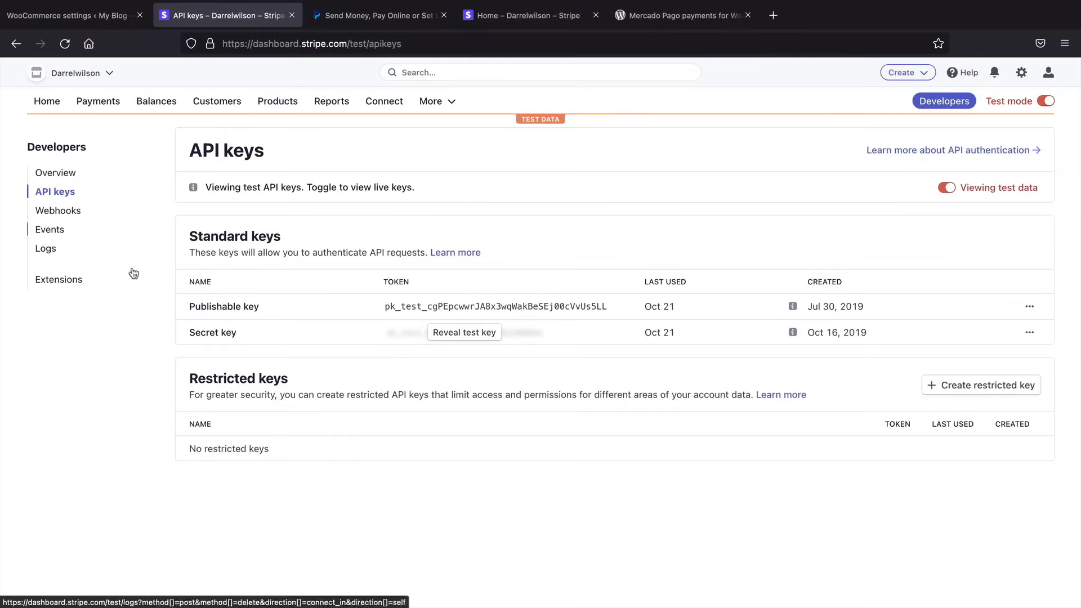
pyautogui.click(399, 314)
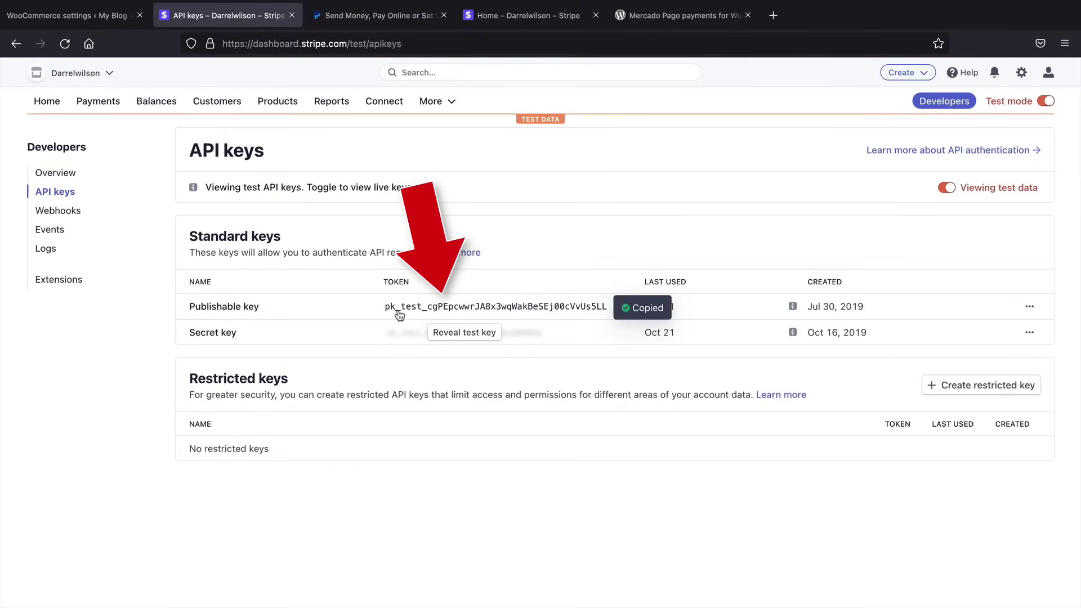
pyautogui.click(111, 20)
pyautogui.scroll(-3, 252, 375)
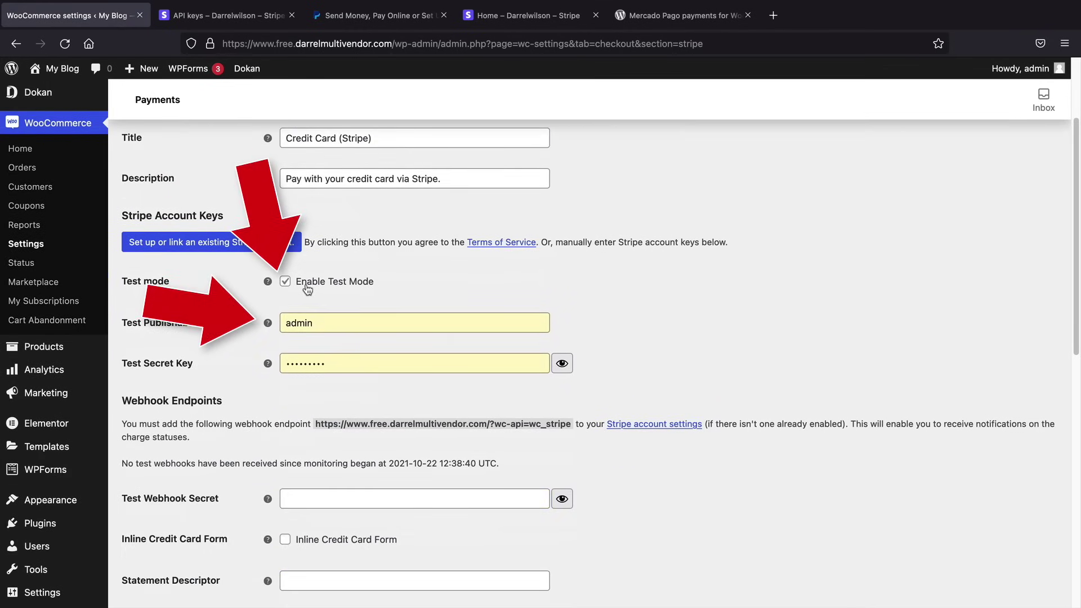
# Paste the Stripe publishable key into the Test Publishable Key field
pyautogui.click(308, 325)
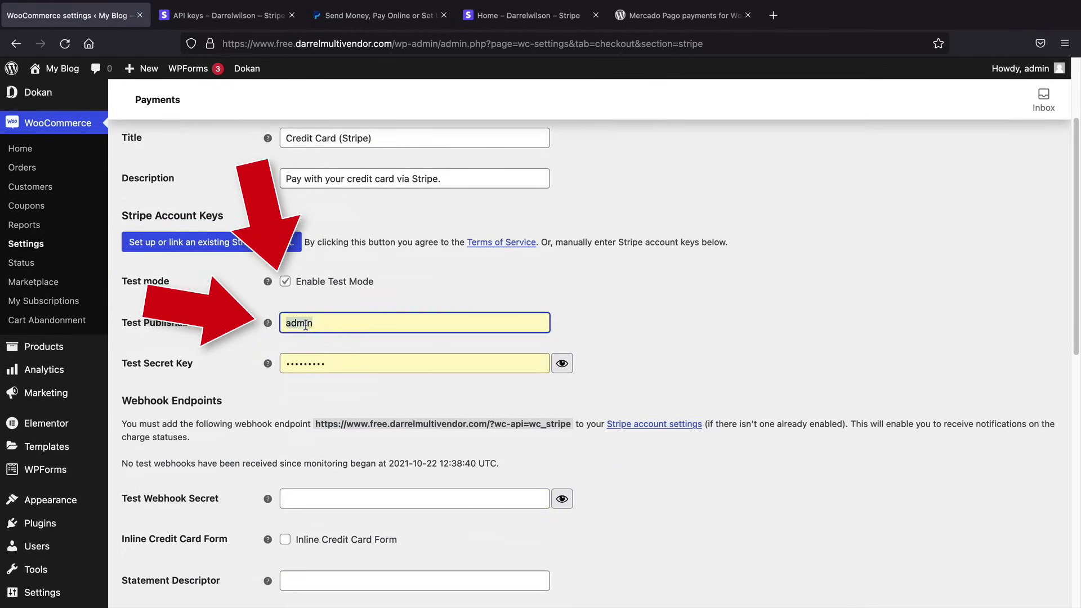
pyautogui.rightClick(307, 325)
pyautogui.click(327, 437)
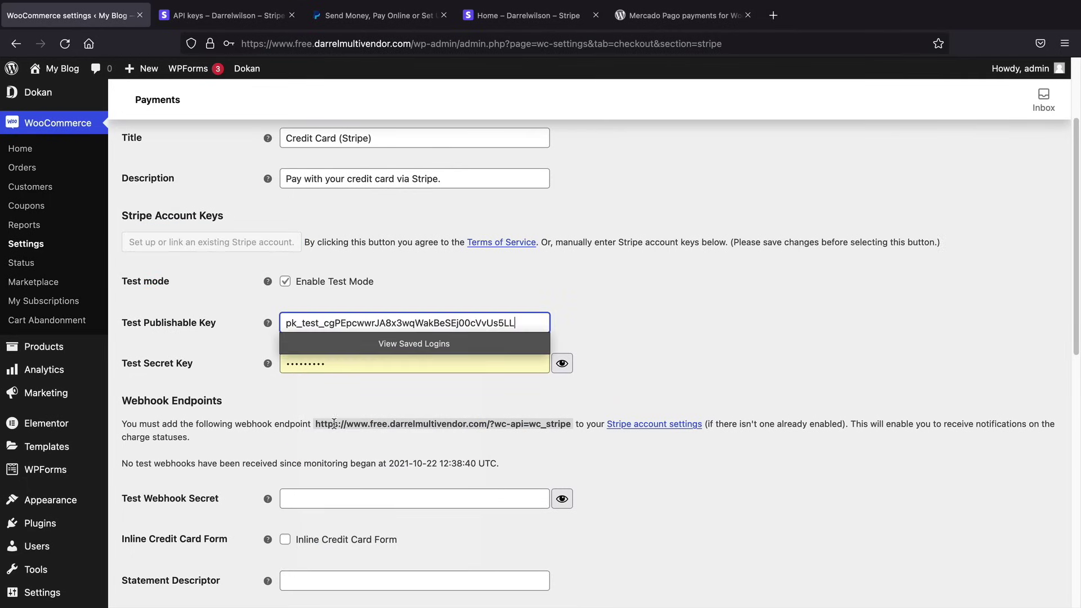
pyautogui.click(650, 340)
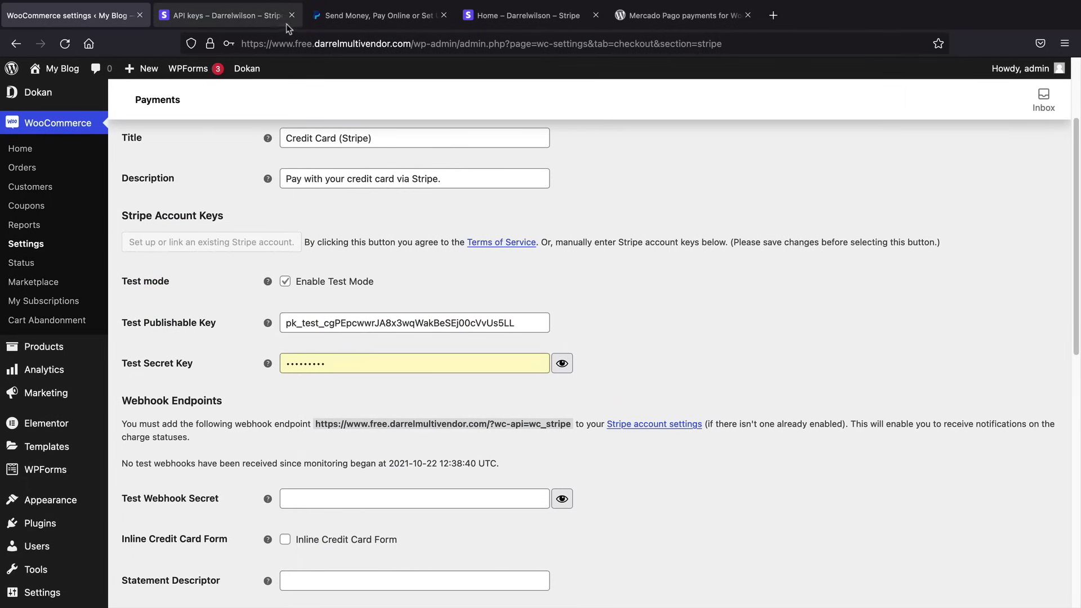
# Copy the revealed test secret key from Stripe into the Test Secret Key field
pyautogui.click(258, 22)
pyautogui.click(467, 341)
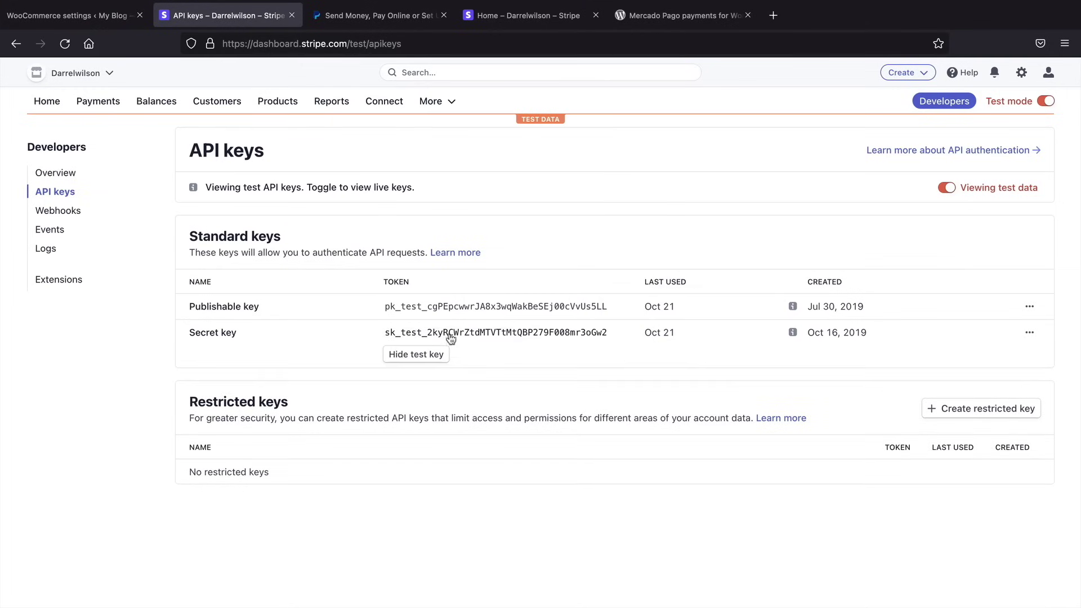
pyautogui.click(445, 335)
pyautogui.click(84, 15)
pyautogui.doubleClick(298, 356)
pyautogui.rightClick(299, 356)
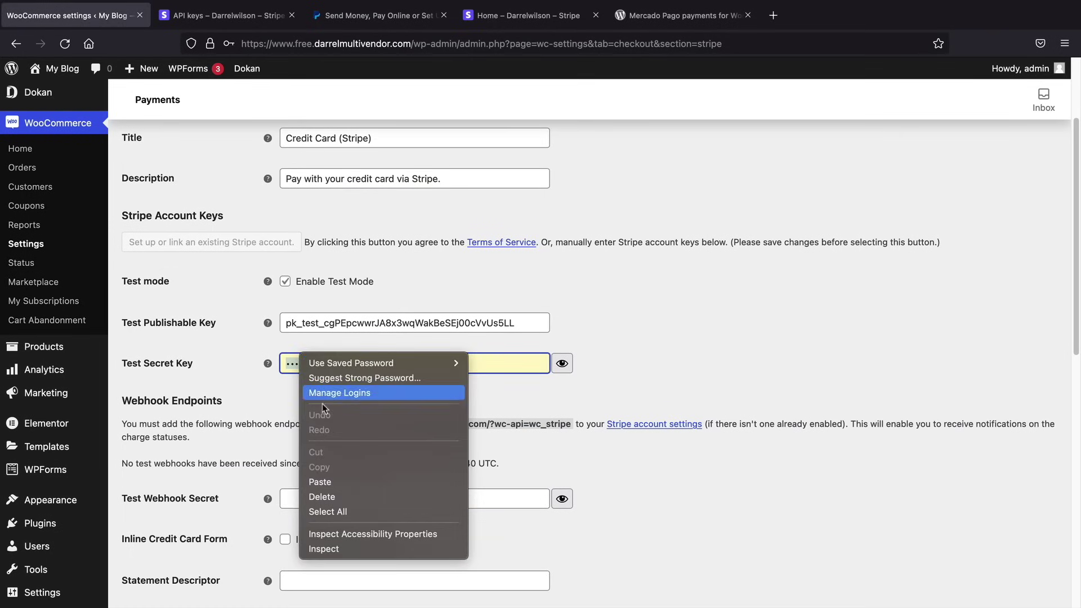
pyautogui.click(371, 474)
# Copy the webhook endpoint URL shown in the WooCommerce Stripe settings
pyautogui.scroll(-4, 505, 459)
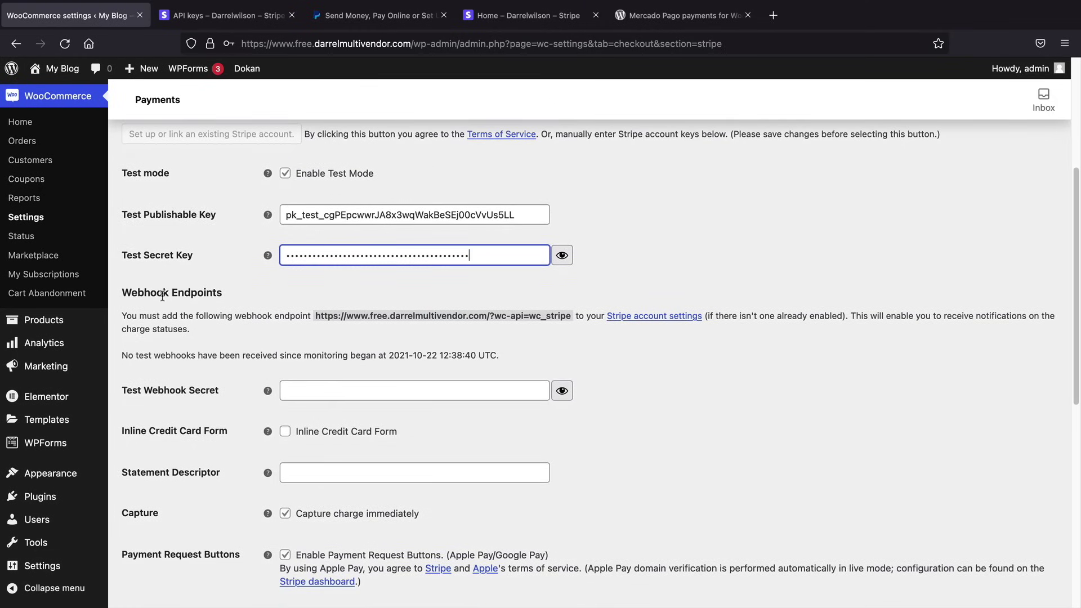
pyautogui.moveTo(315, 313); pyautogui.dragTo(568, 314)
pyautogui.rightClick(553, 319)
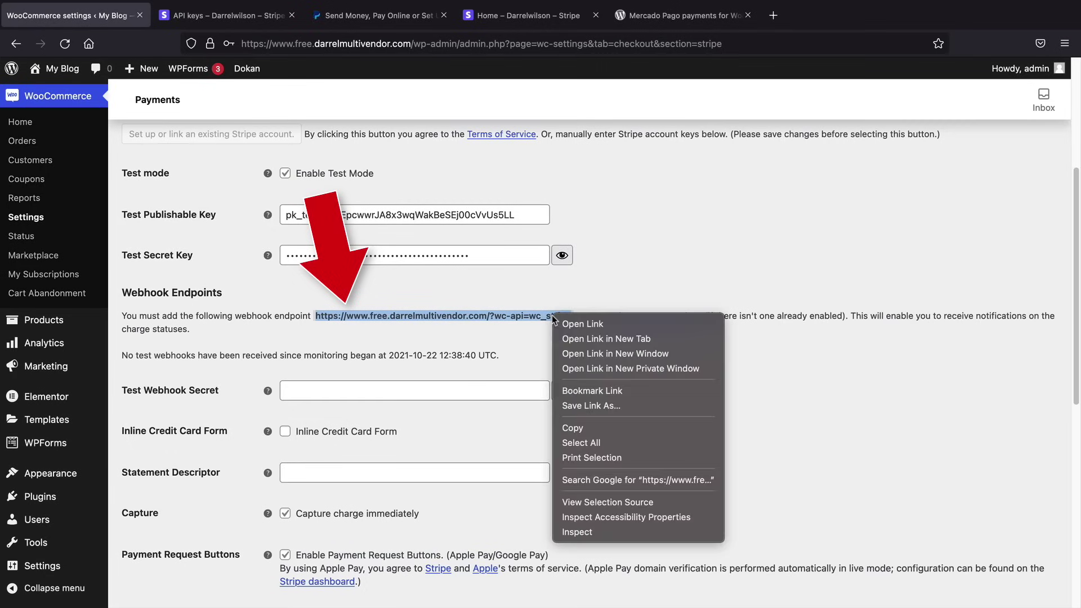
pyautogui.click(577, 428)
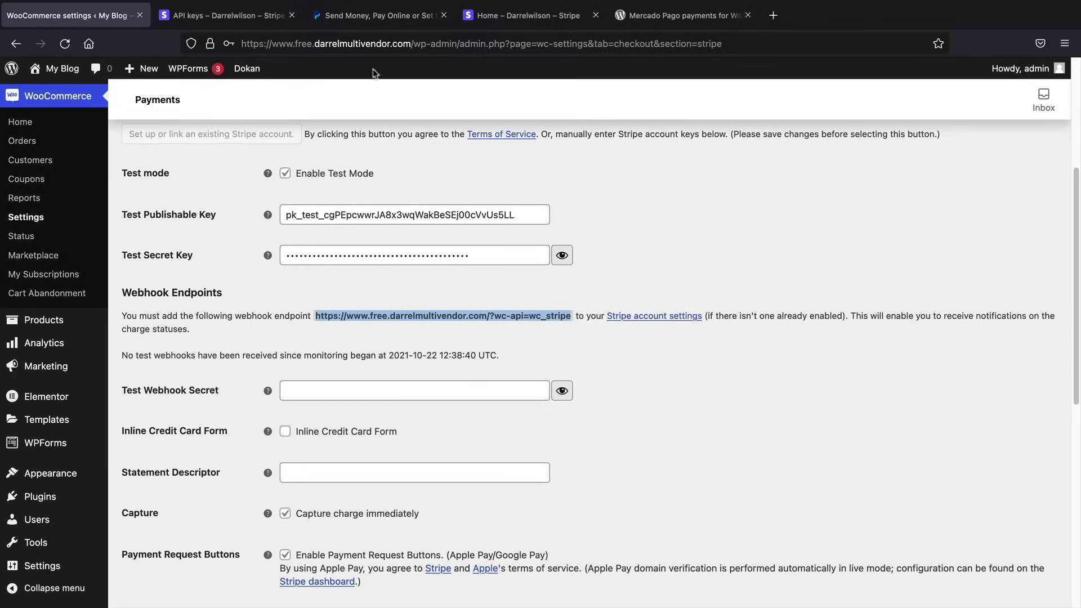
pyautogui.click(253, 21)
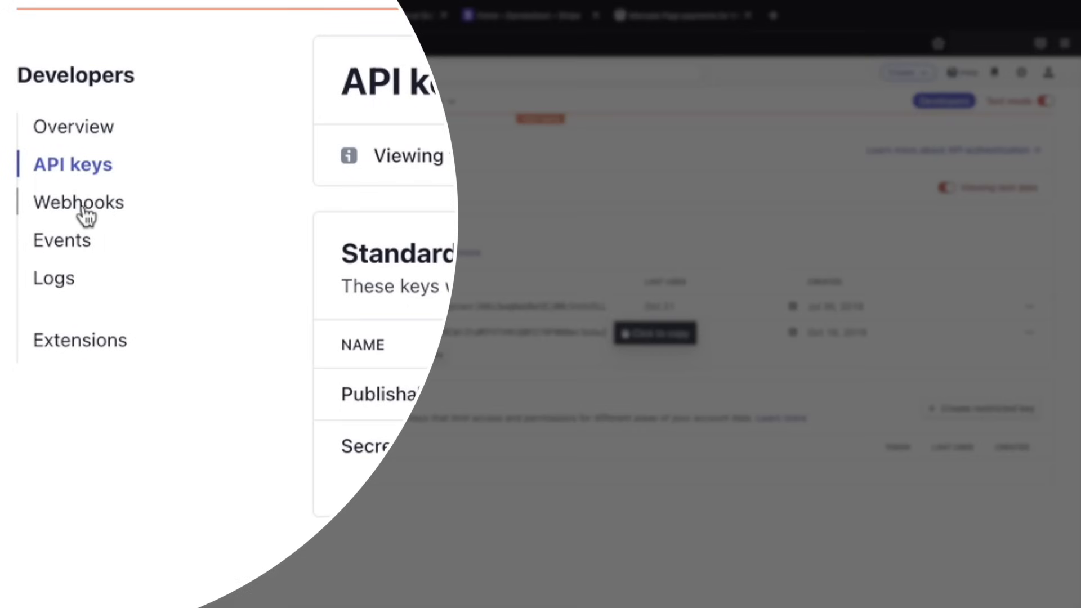
# Start a new Stripe webhook endpoint with the store's wc_stripe URL and a description
pyautogui.click(56, 211)
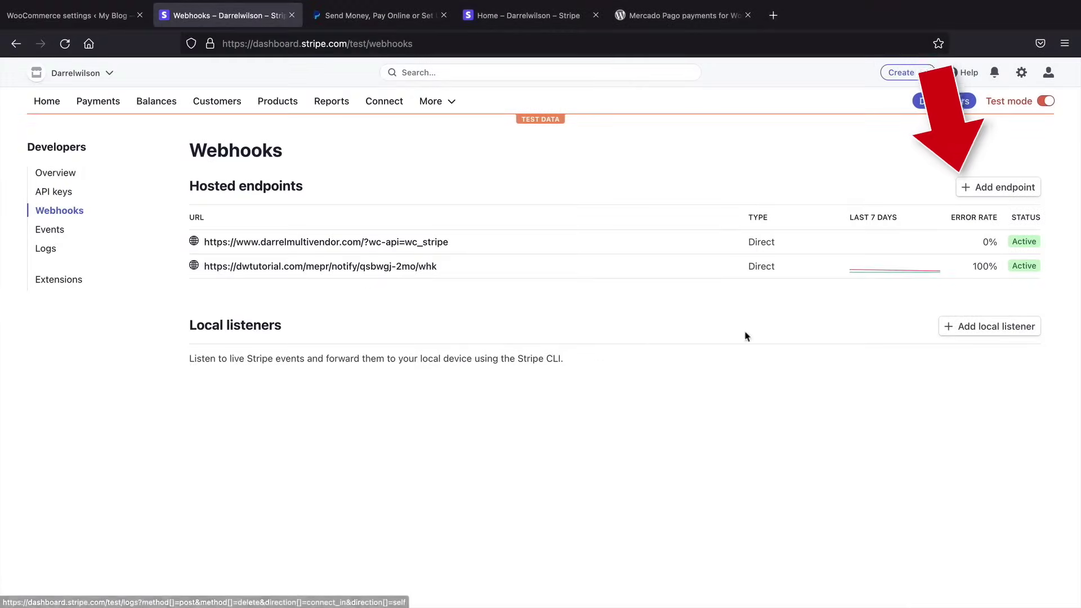
pyautogui.click(979, 188)
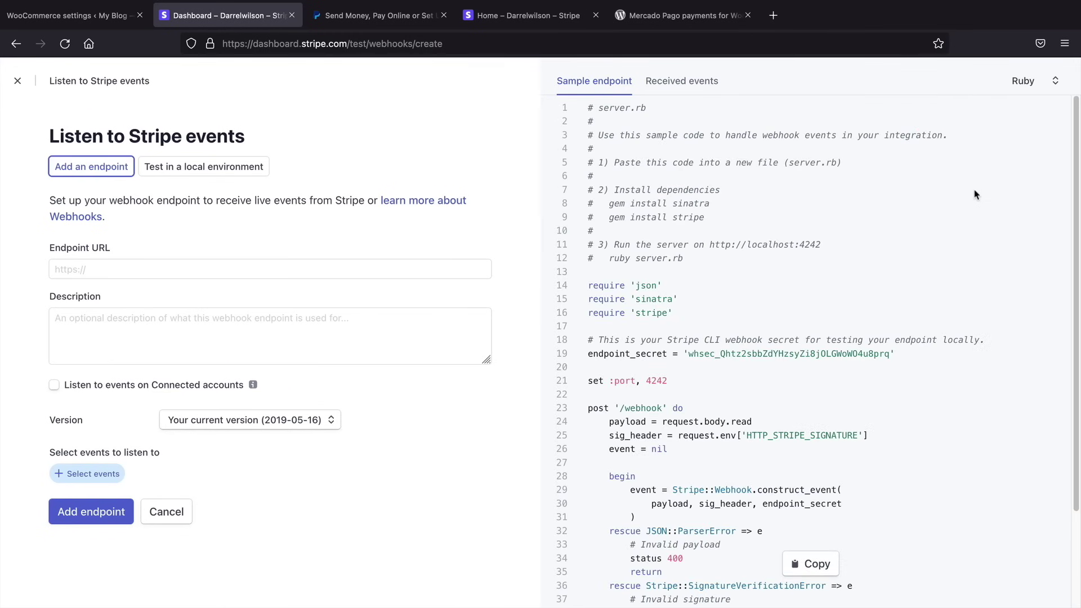
pyautogui.click(56, 268)
pyautogui.rightClick(68, 269)
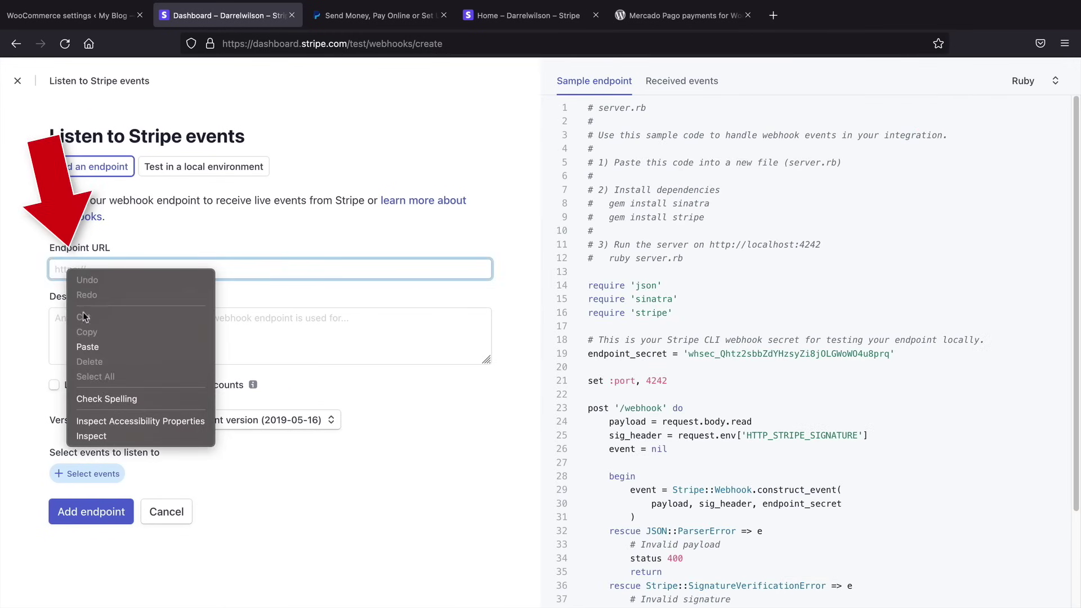
pyautogui.click(88, 346)
pyautogui.click(117, 340)
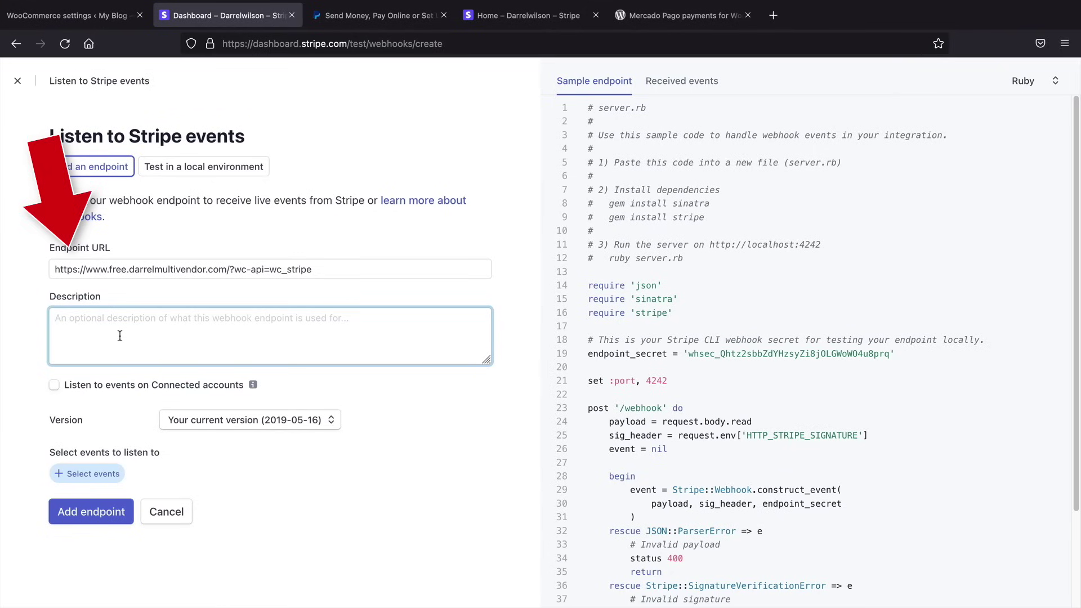
pyautogui.write('We are accepting payments')
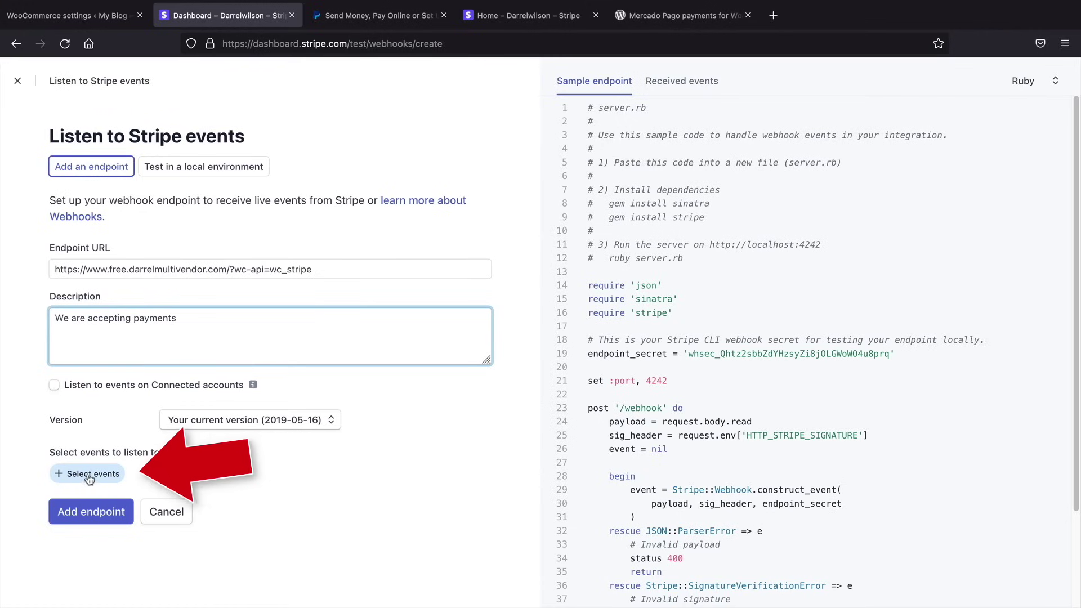
# Subscribe the endpoint to the charge.captured event and create it
pyautogui.click(90, 476)
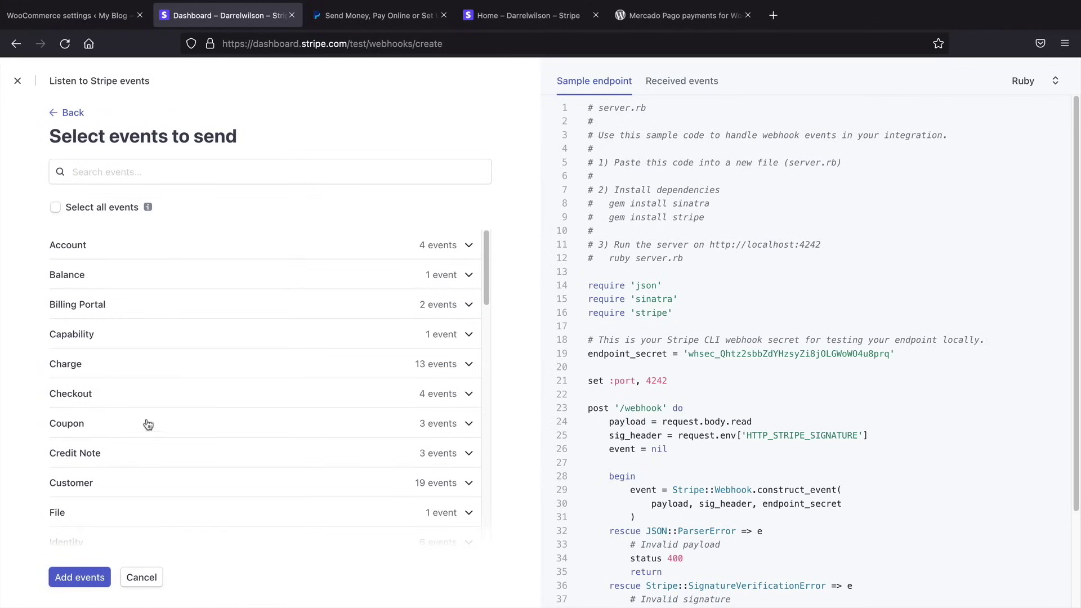
pyautogui.click(69, 367)
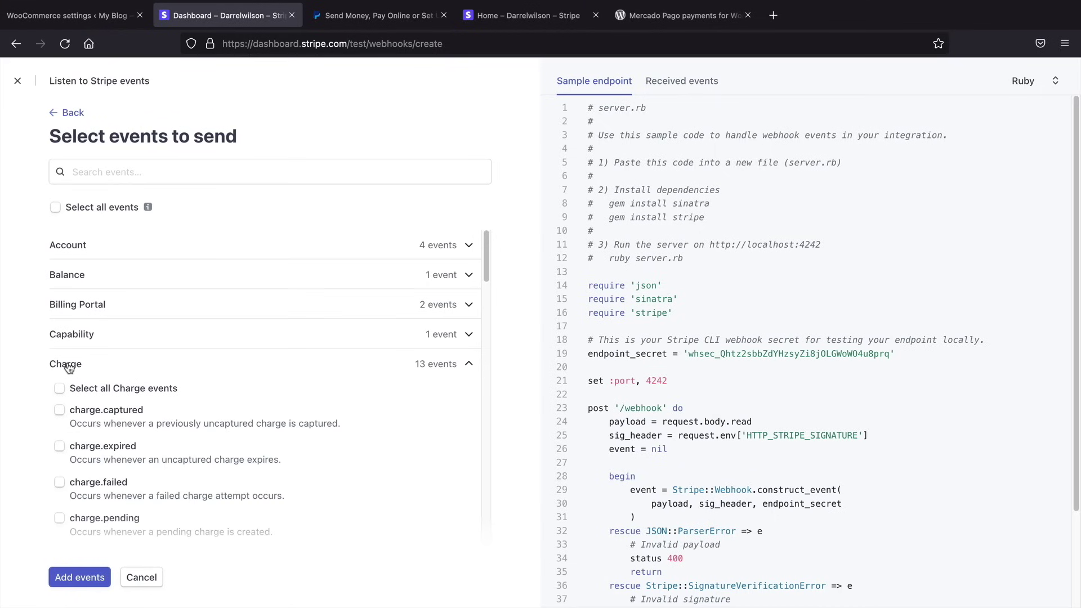
pyautogui.click(60, 411)
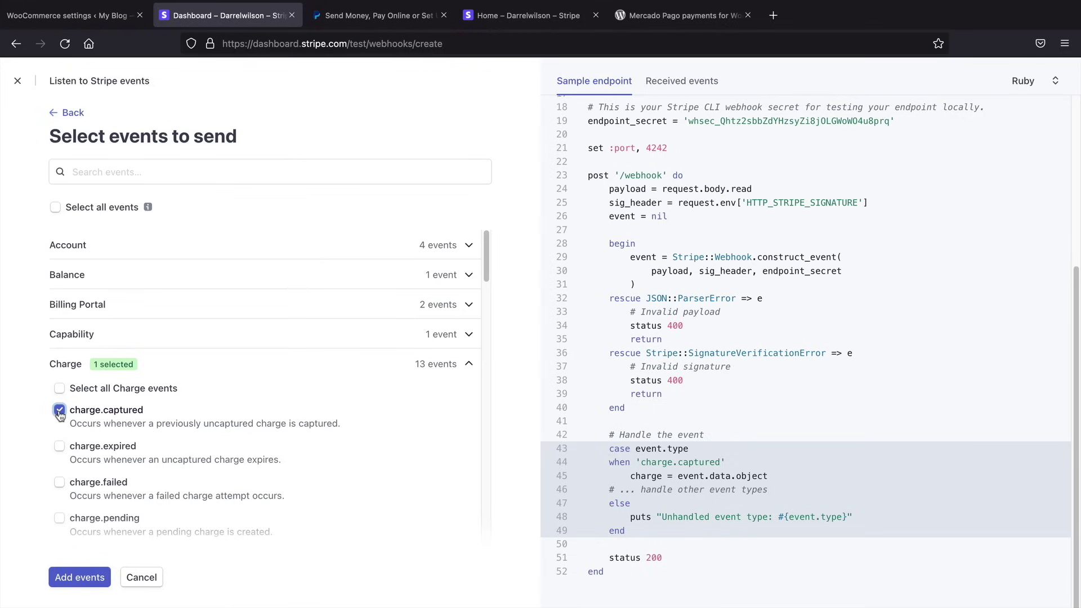
pyautogui.click(82, 580)
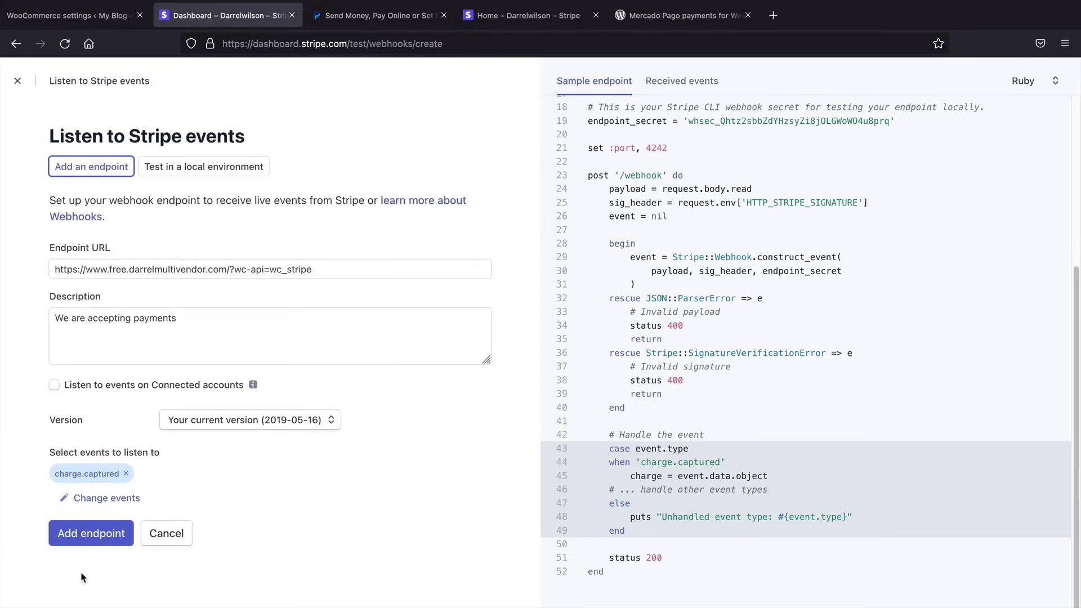
pyautogui.click(84, 535)
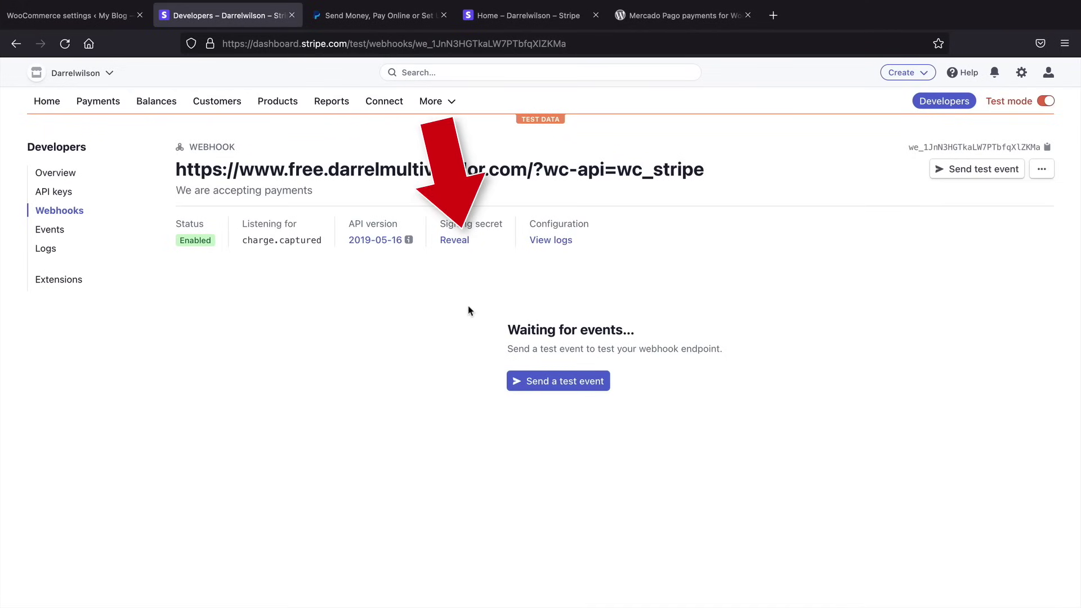
# Reveal and copy the new endpoint's signing secret
pyautogui.click(455, 241)
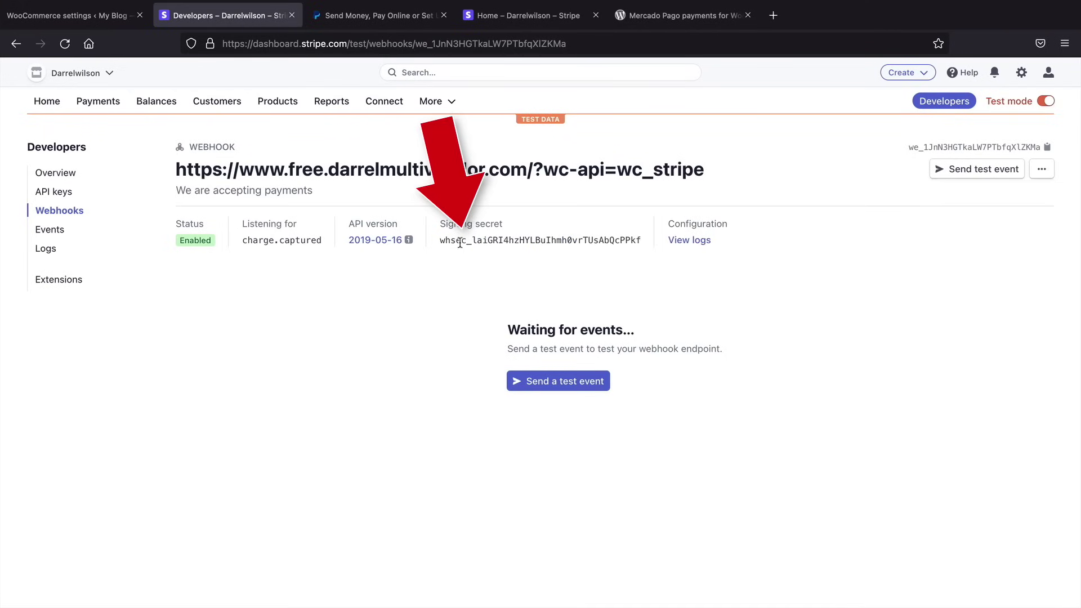
pyautogui.doubleClick(462, 241)
pyautogui.rightClick(459, 241)
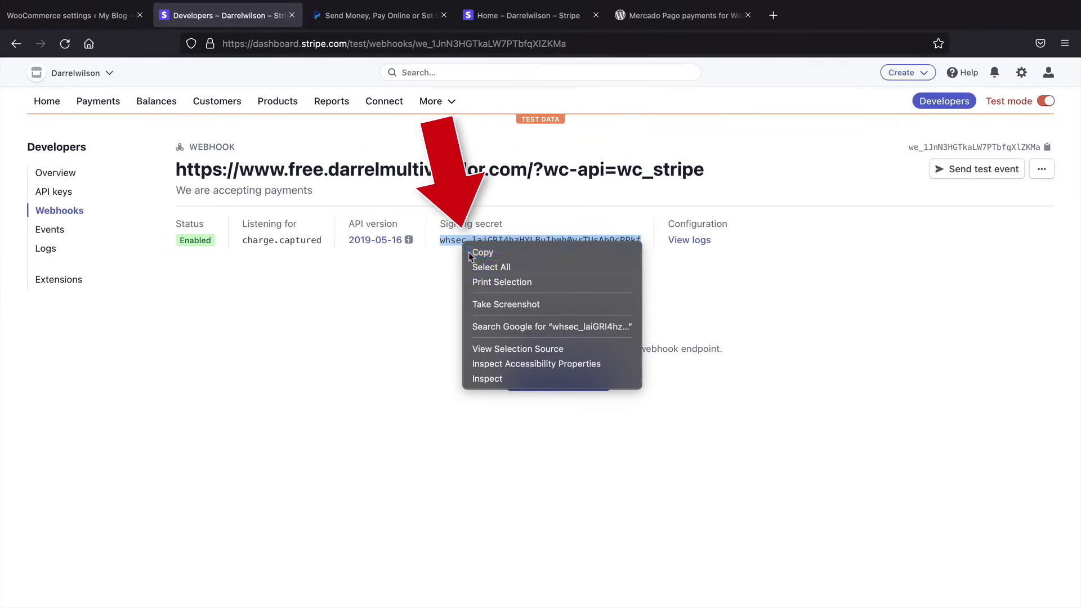
pyautogui.click(469, 251)
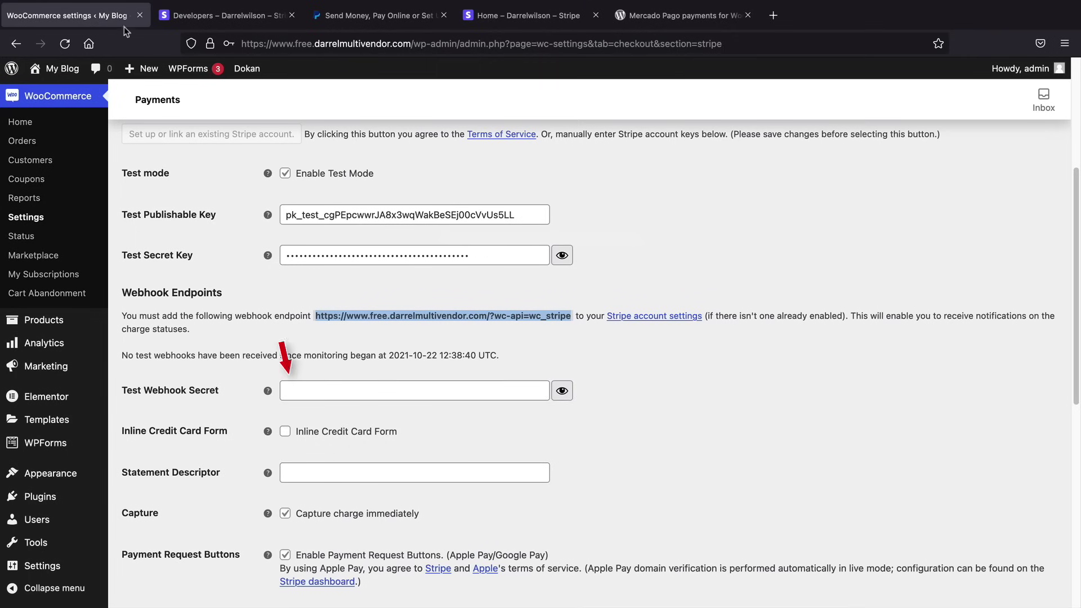
pyautogui.click(112, 15)
# Paste the signing secret into the Test Webhook Secret field
pyautogui.rightClick(302, 384)
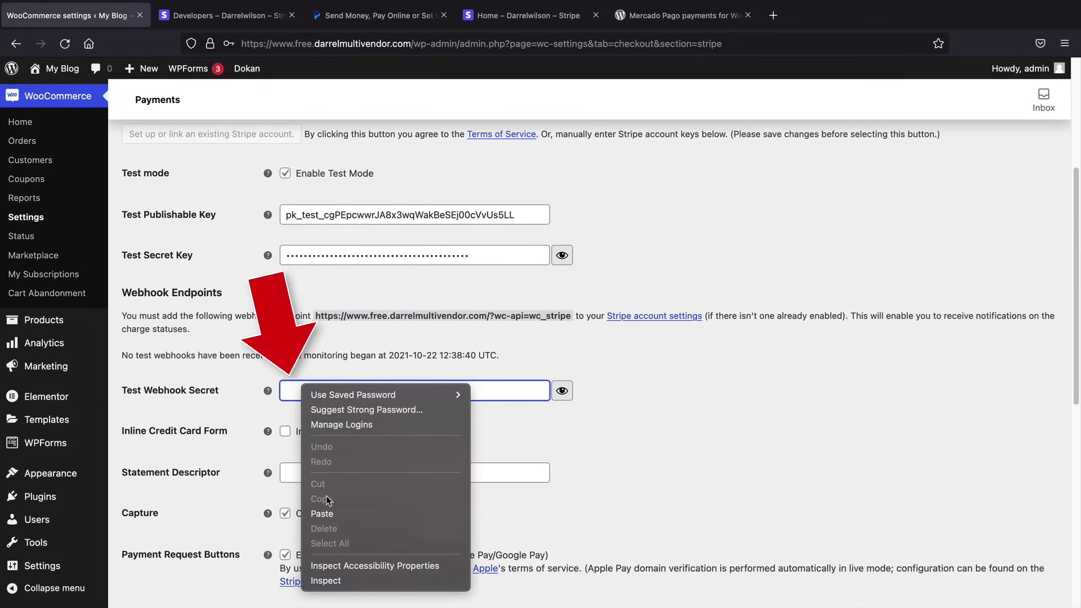
pyautogui.click(356, 514)
pyautogui.scroll(-2, 625, 418)
pyautogui.scroll(-1, 609, 399)
# Fill in the Statement Descriptor and save the Stripe settings
pyautogui.click(421, 393)
pyautogui.write('MultiVendor')
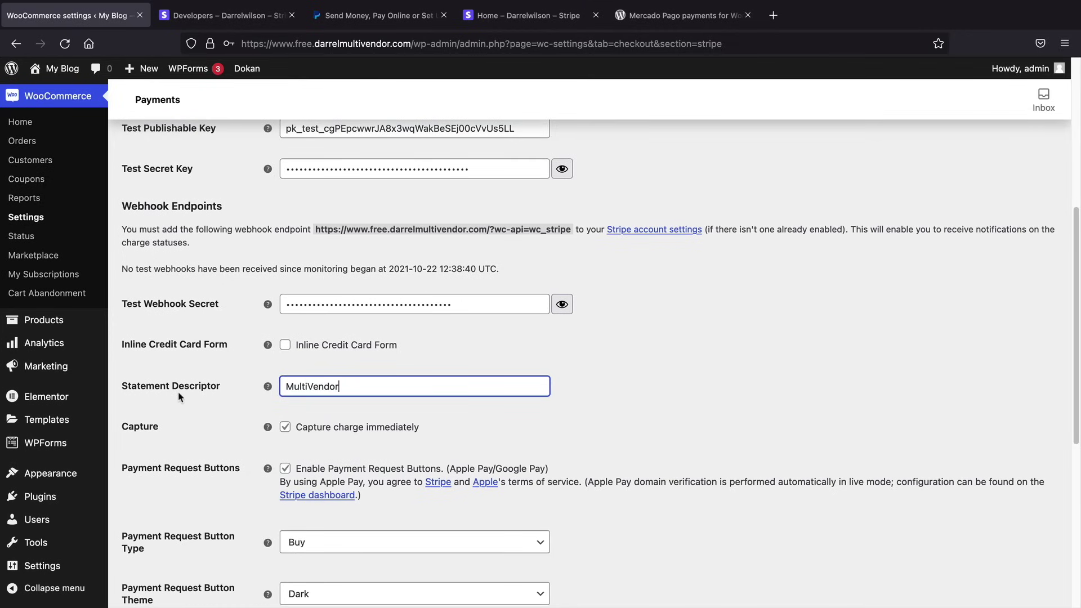
pyautogui.scroll(-3, 208, 397)
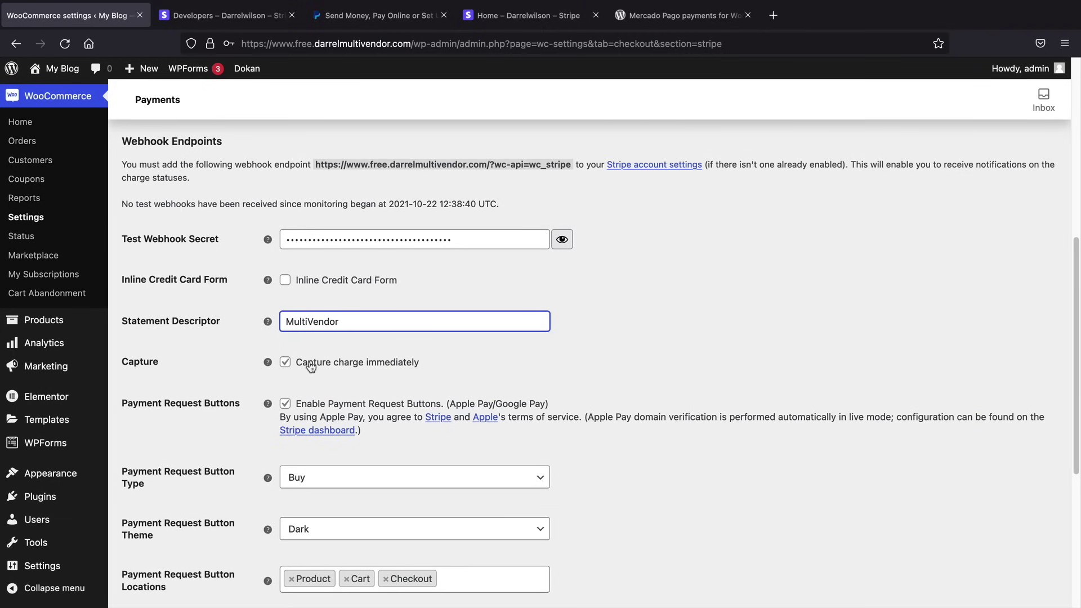
pyautogui.scroll(-1, 311, 367)
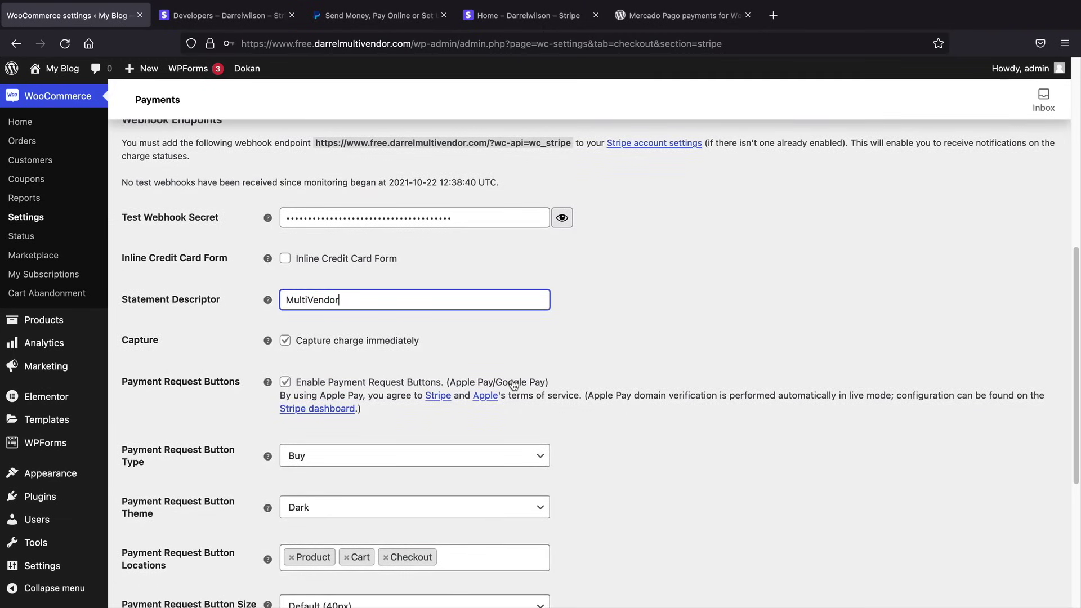
pyautogui.scroll(-10, 514, 385)
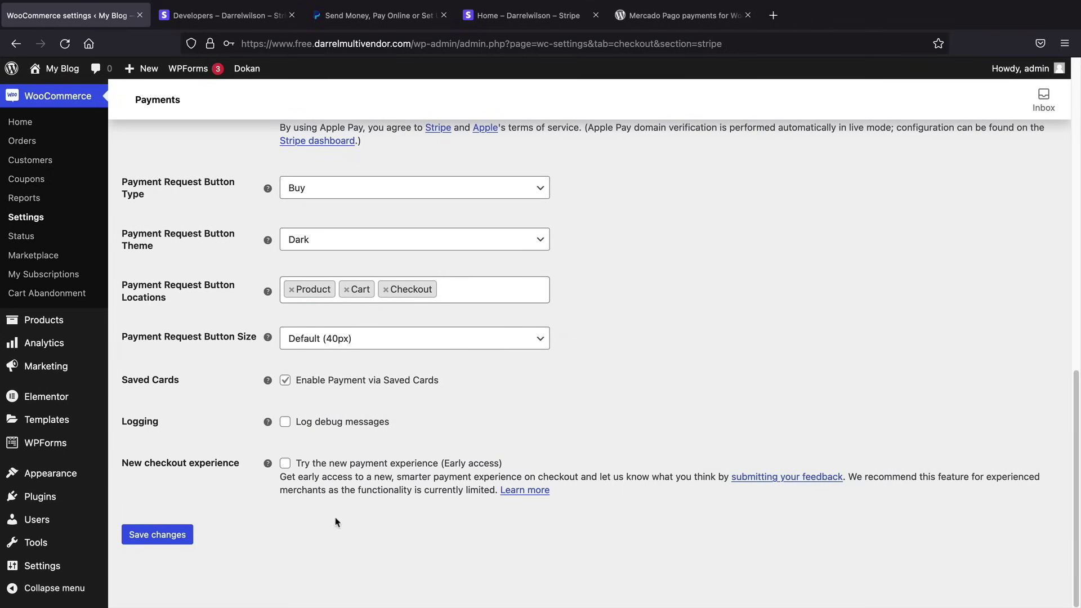
pyautogui.click(156, 539)
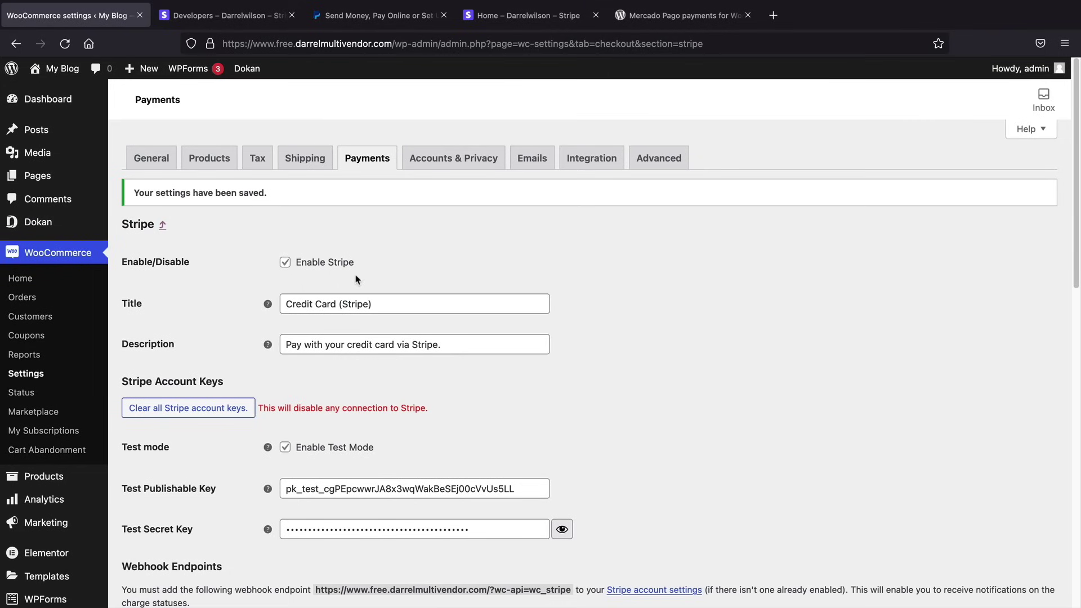
pyautogui.click(192, 44)
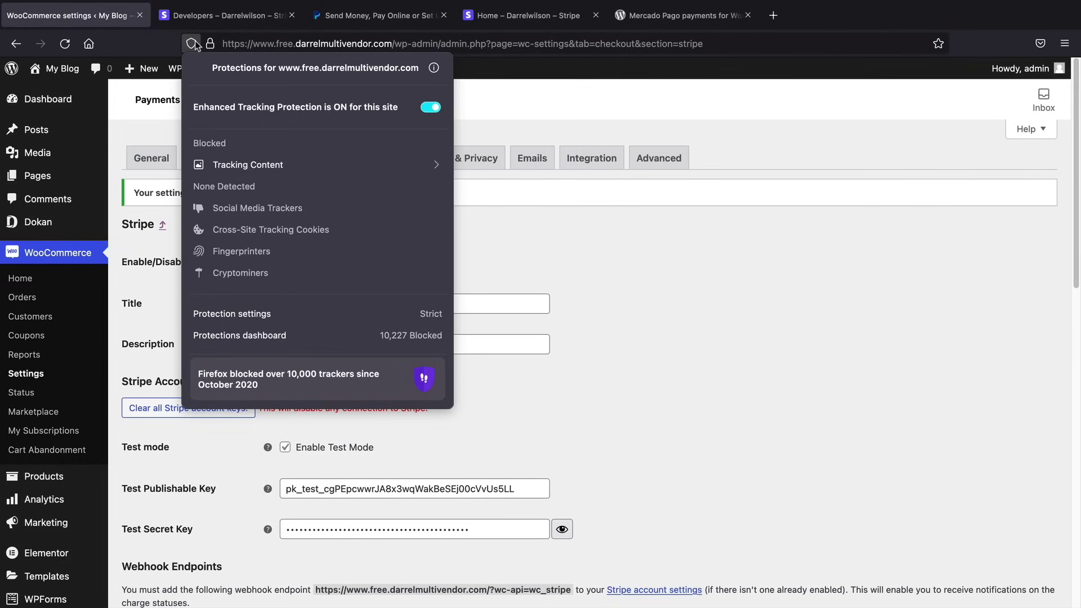
pyautogui.click(195, 43)
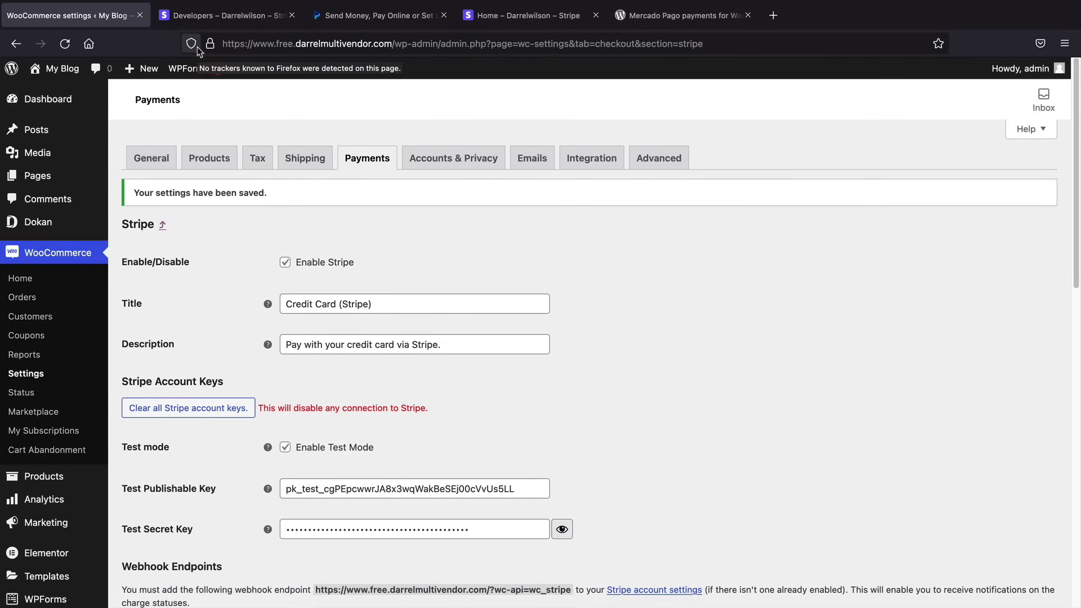
pyautogui.click(193, 45)
pyautogui.click(210, 44)
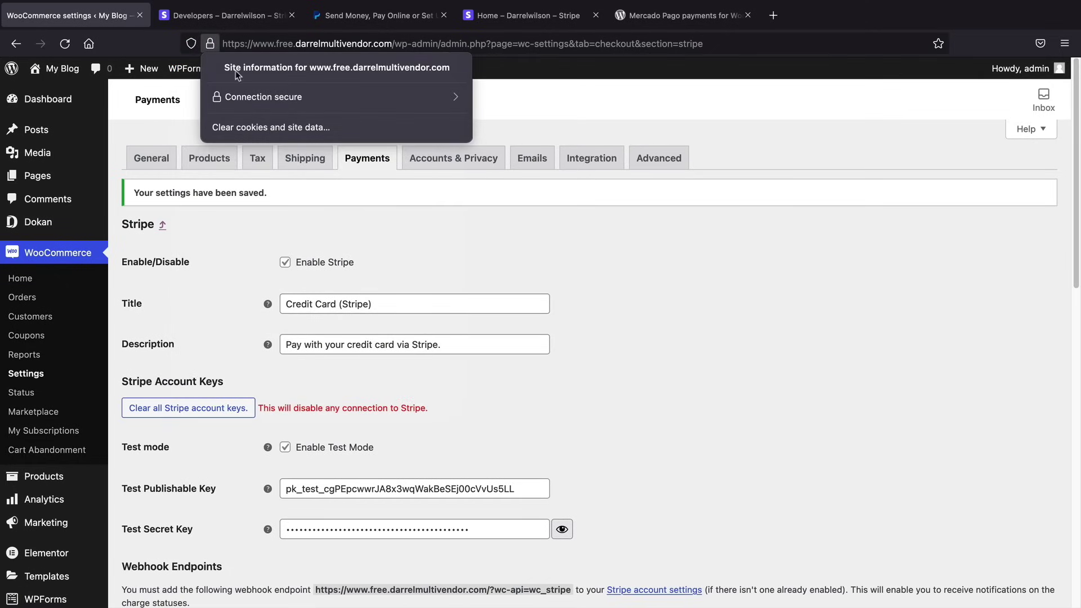
pyautogui.click(211, 47)
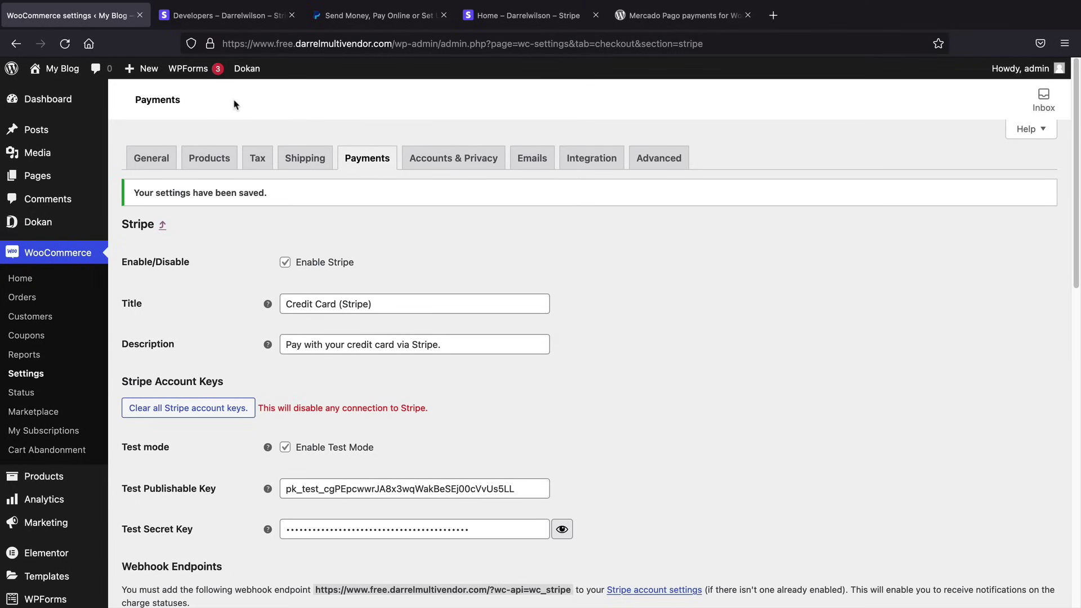
# Open the Cool Headphones product page from All Products and check its Vendor Info
pyautogui.click(59, 95)
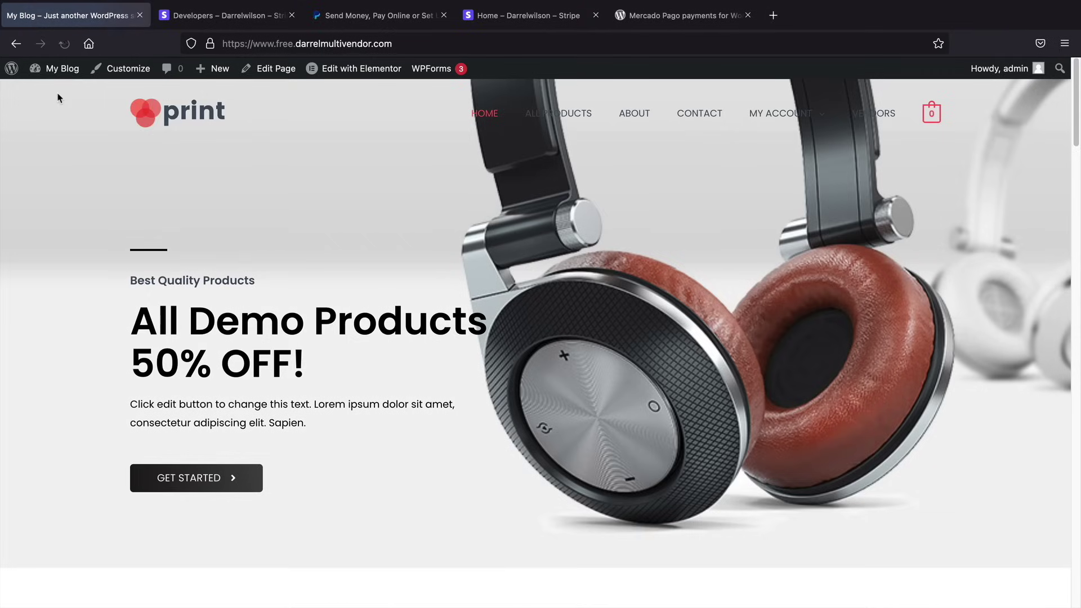
pyautogui.click(556, 115)
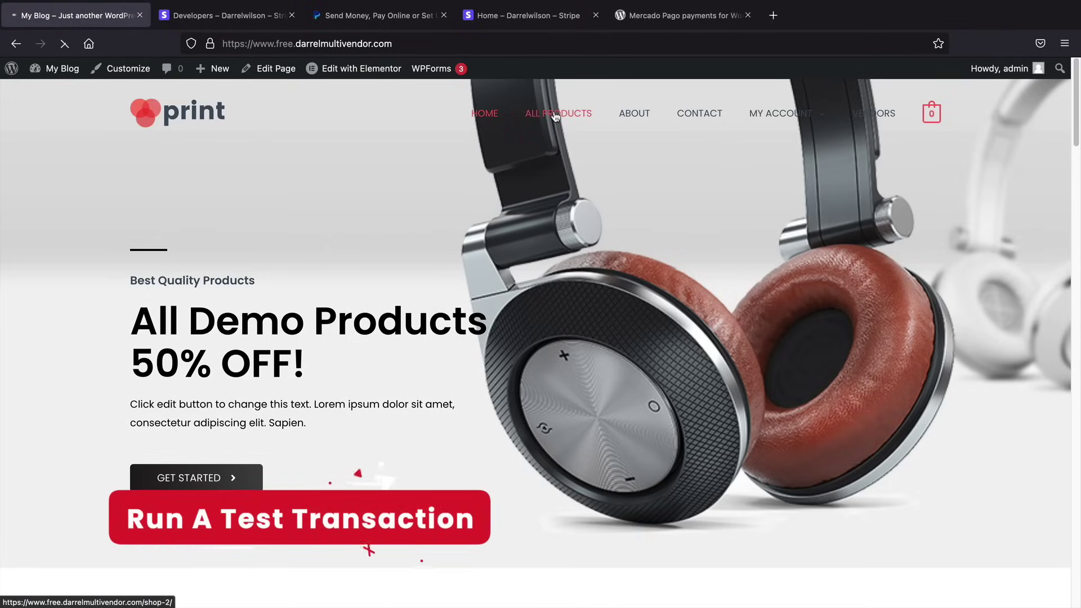
pyautogui.scroll(-2, 535, 236)
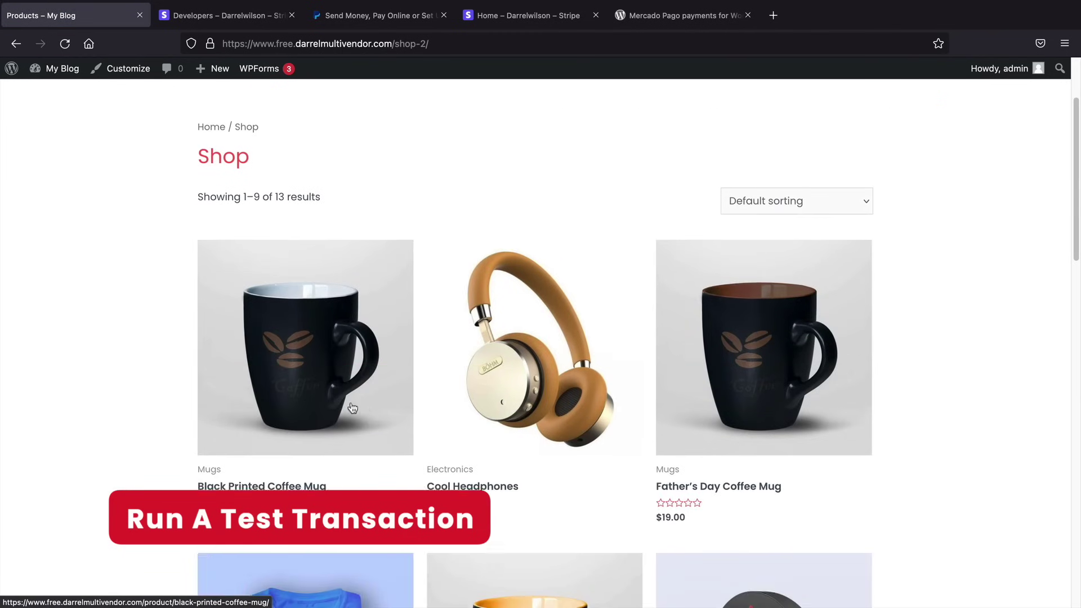
pyautogui.click(518, 359)
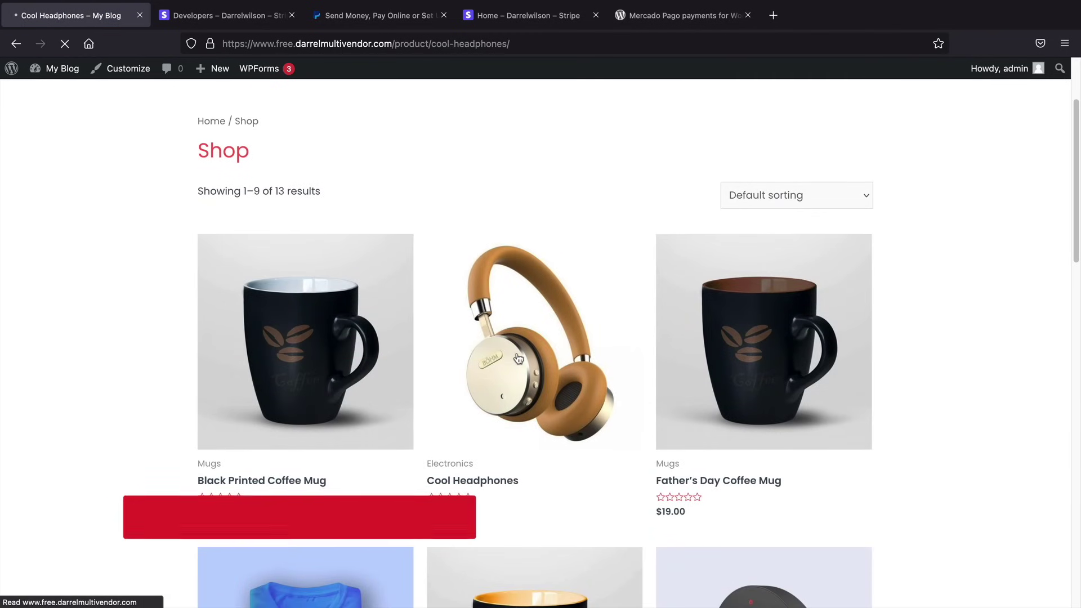
pyautogui.scroll(-4, 566, 372)
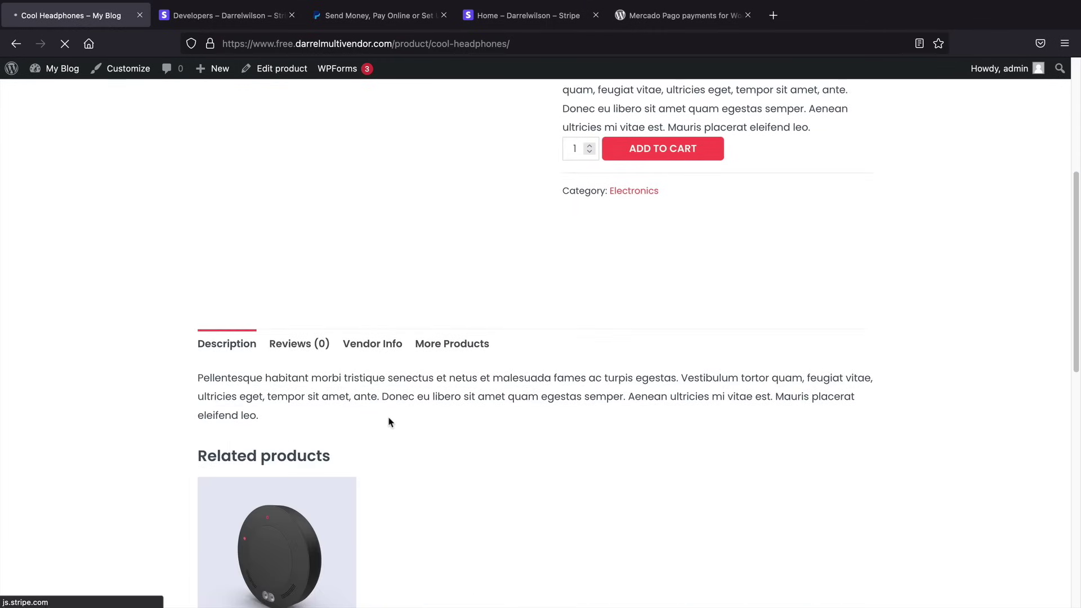
pyautogui.click(383, 427)
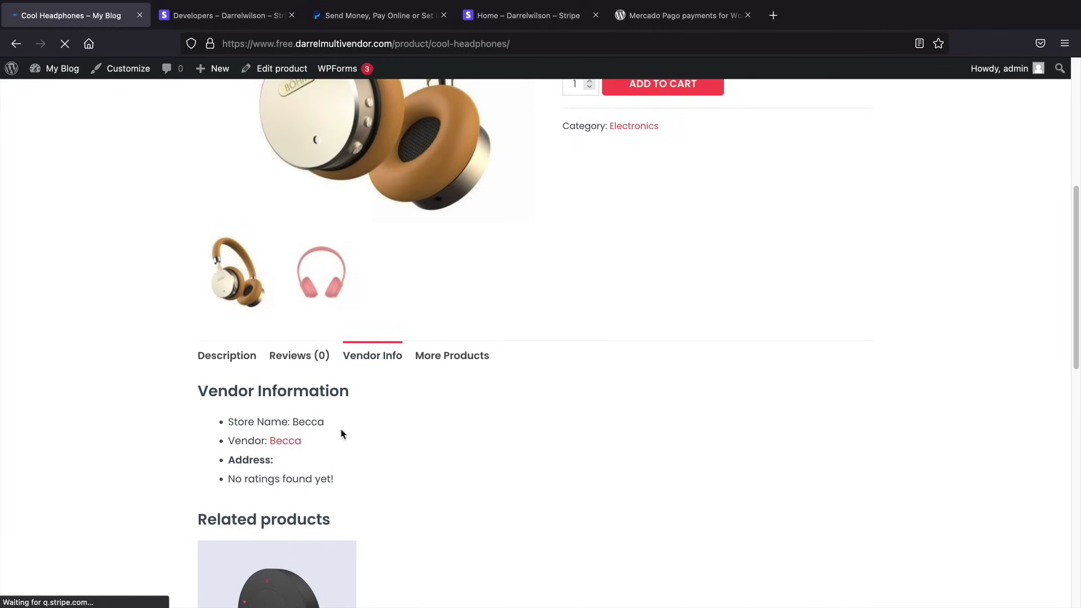
pyautogui.scroll(4, 501, 449)
# Add Cool Headphones ($100.00) to the cart and view the cart with a $110.00 total
pyautogui.click(645, 368)
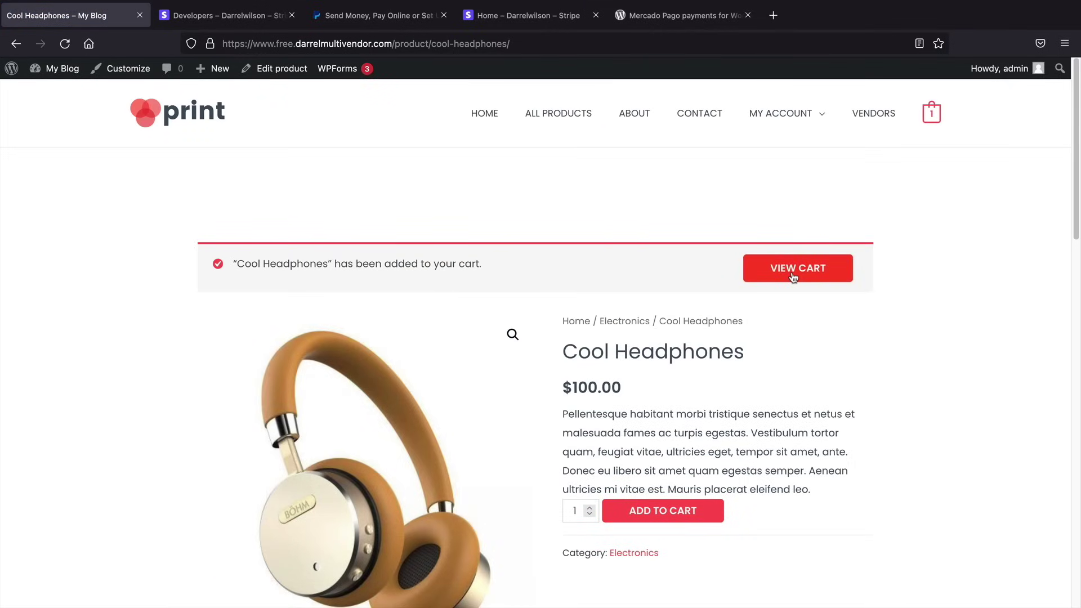
pyautogui.click(792, 277)
pyautogui.scroll(-2, 758, 369)
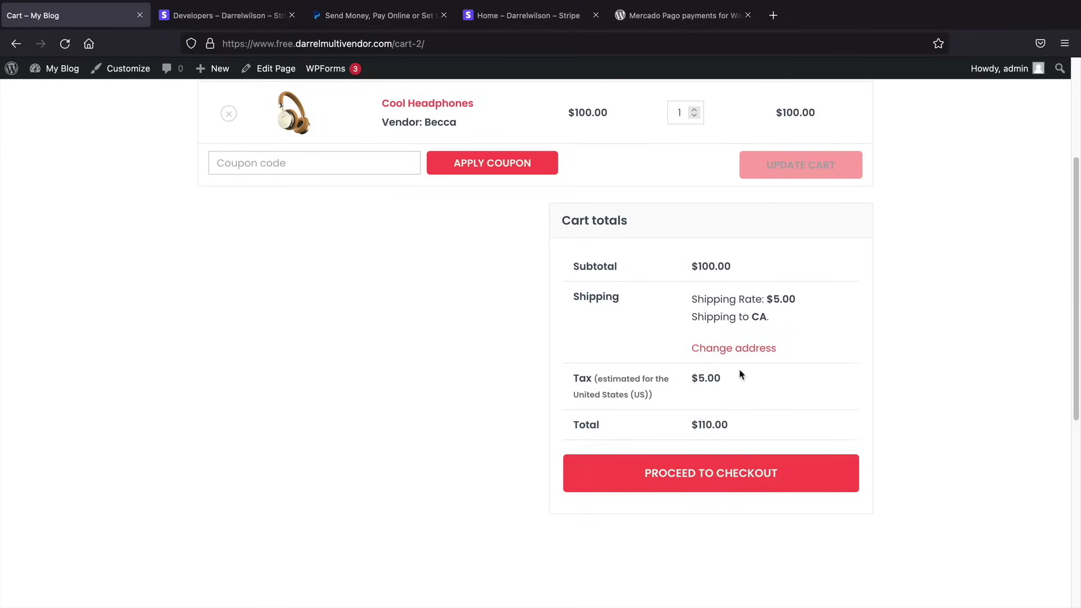
pyautogui.moveTo(721, 378); pyautogui.dragTo(690, 382)
pyautogui.click(750, 478)
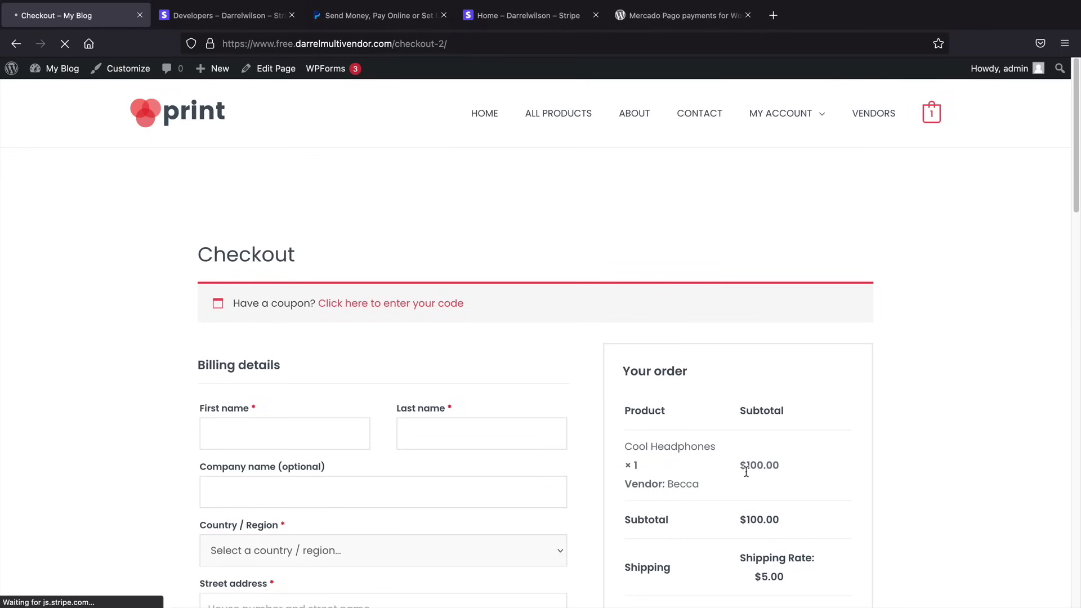
pyautogui.scroll(-3, 745, 471)
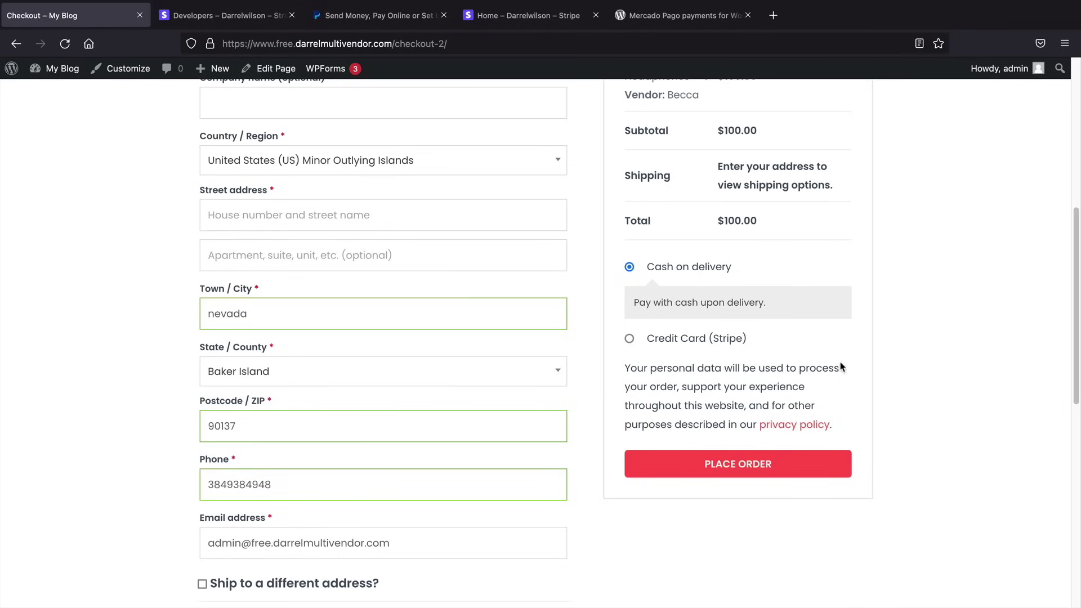
pyautogui.click(629, 339)
pyautogui.scroll(-3, 656, 350)
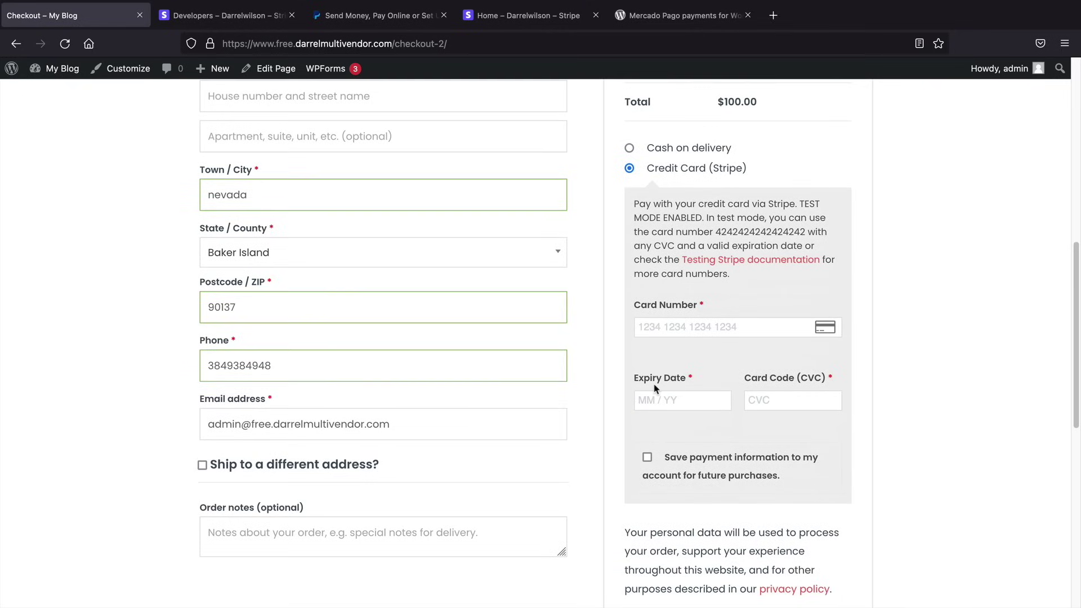
pyautogui.click(684, 265)
pyautogui.write('424')
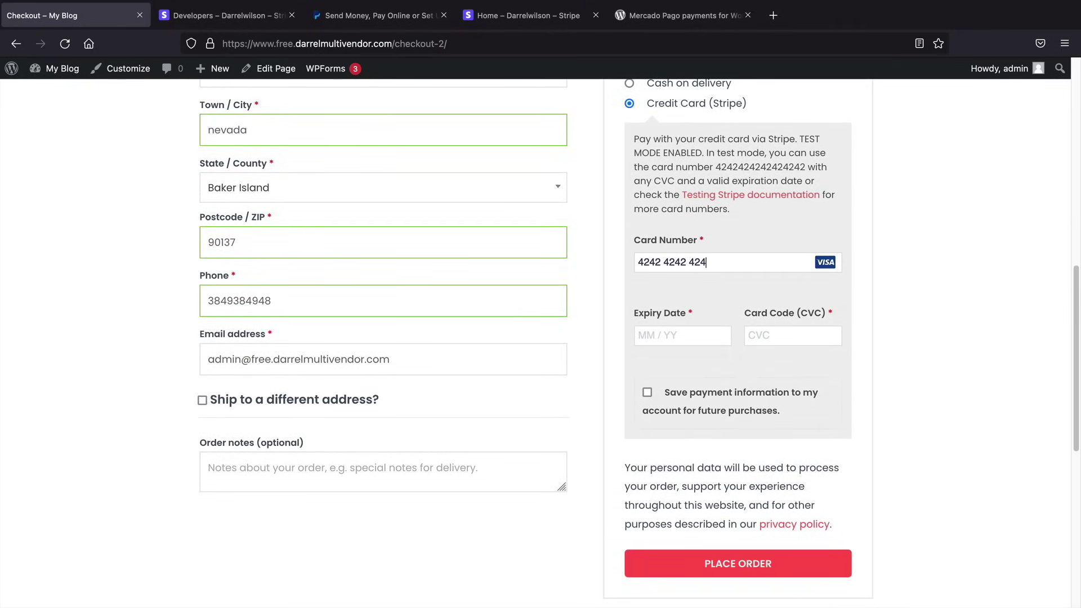
pyautogui.write('2424242424242034')
pyautogui.write('234')
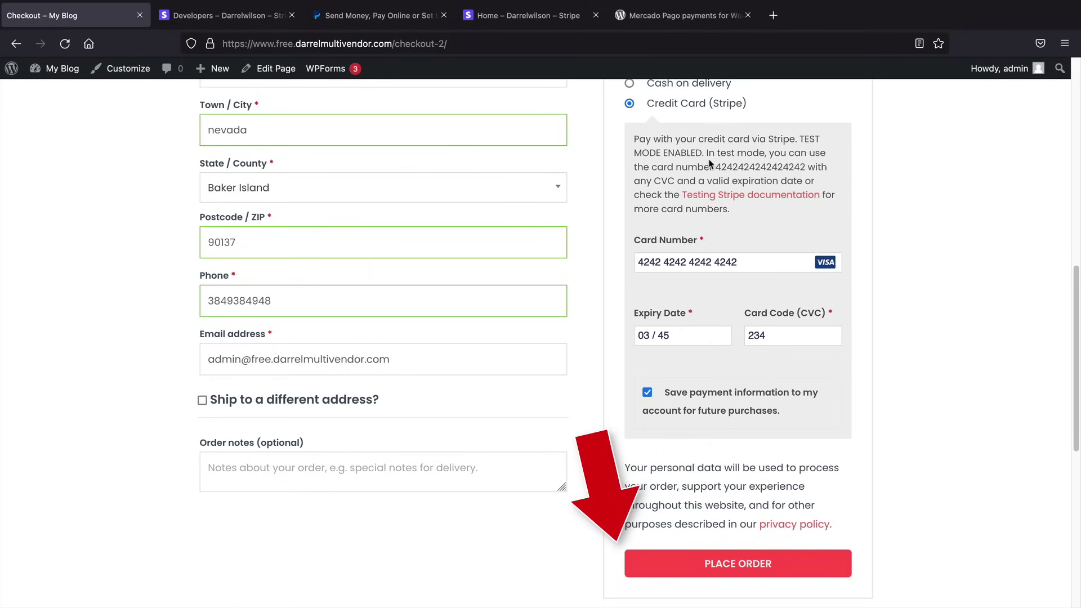
pyautogui.moveTo(715, 164); pyautogui.dragTo(804, 164)
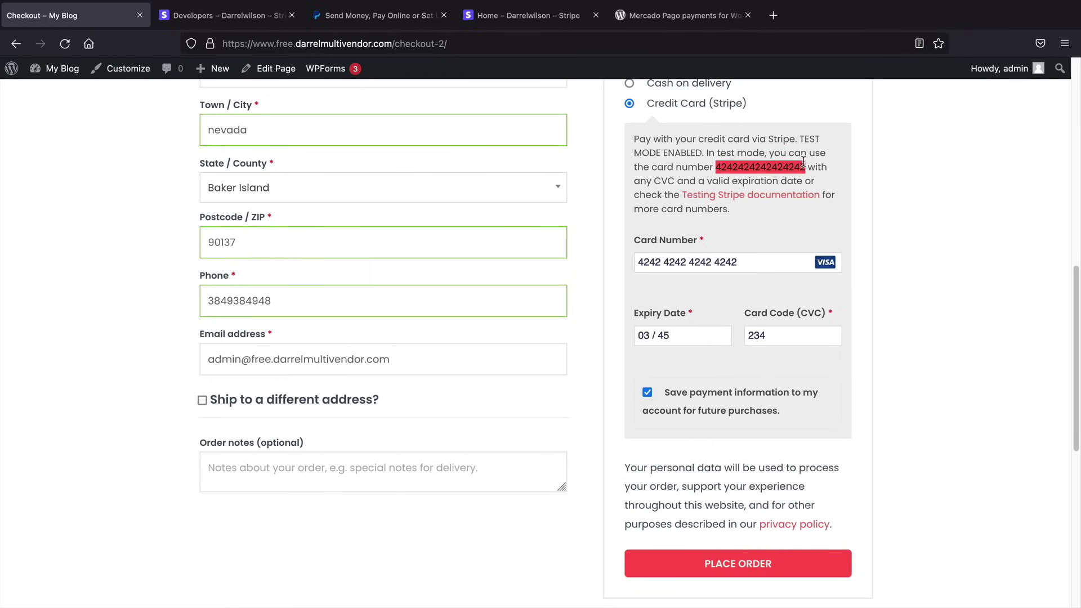
pyautogui.click(722, 569)
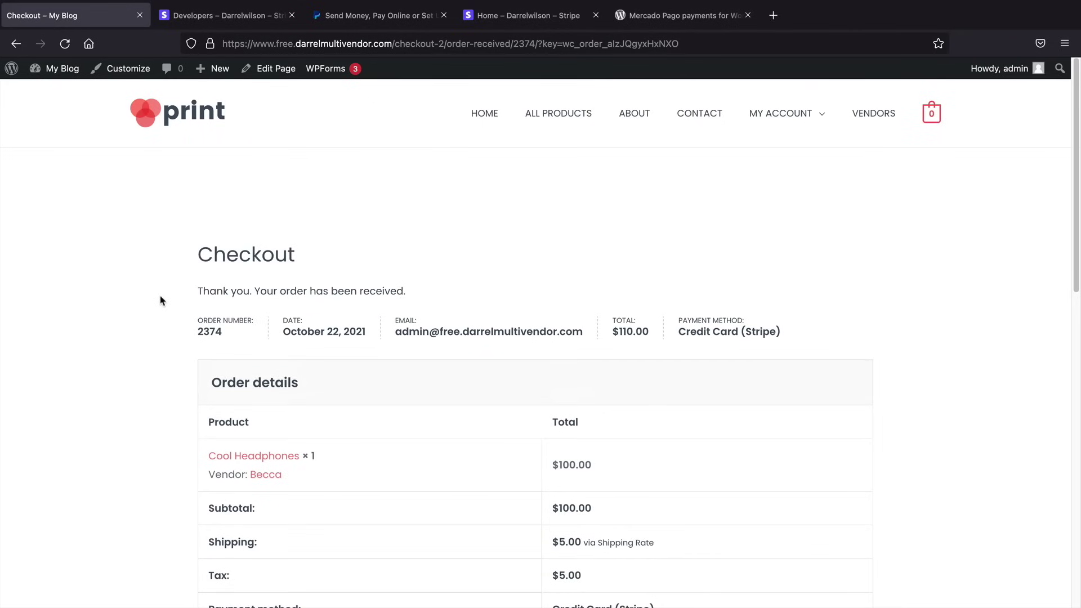
# Review the order-received page: Cool Headphones $100.00, $5.00 shipping, $5.00 tax, $110.00 total
pyautogui.middleClick(145, 270)
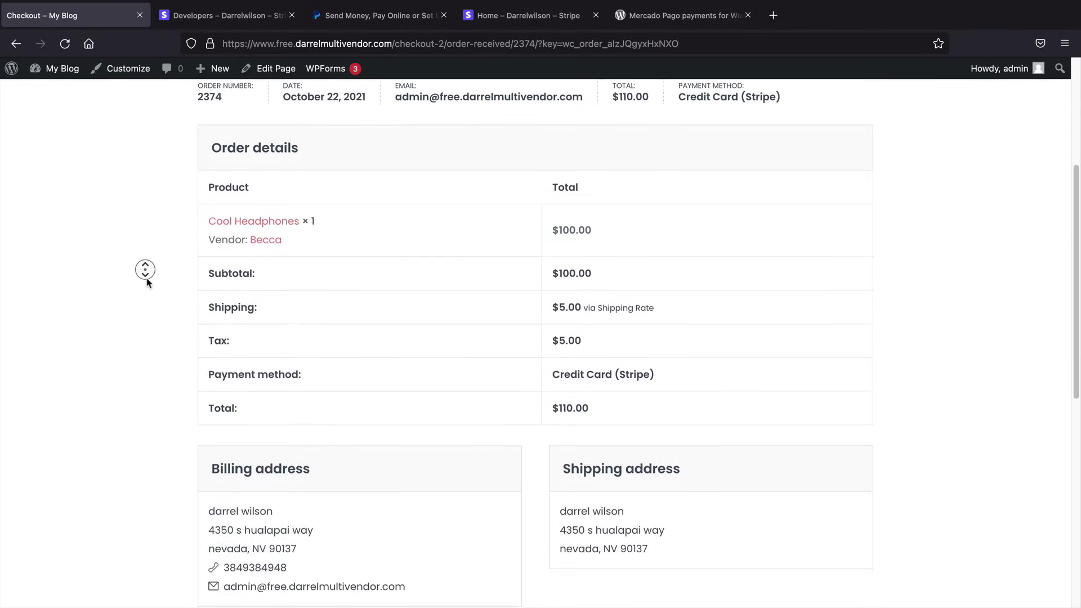
pyautogui.middleClick(150, 283)
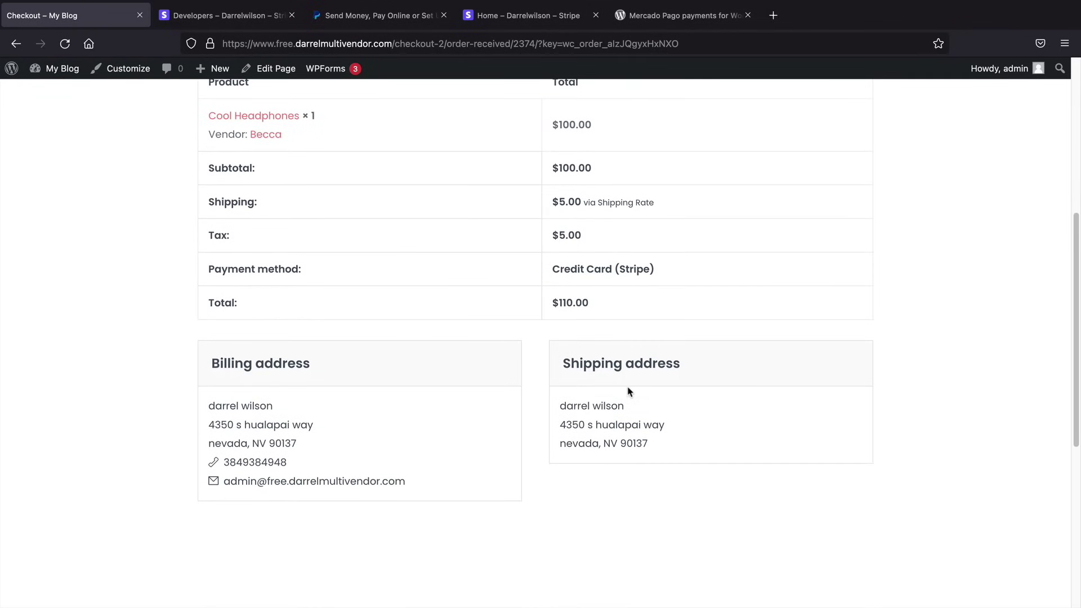
pyautogui.scroll(5, 612, 383)
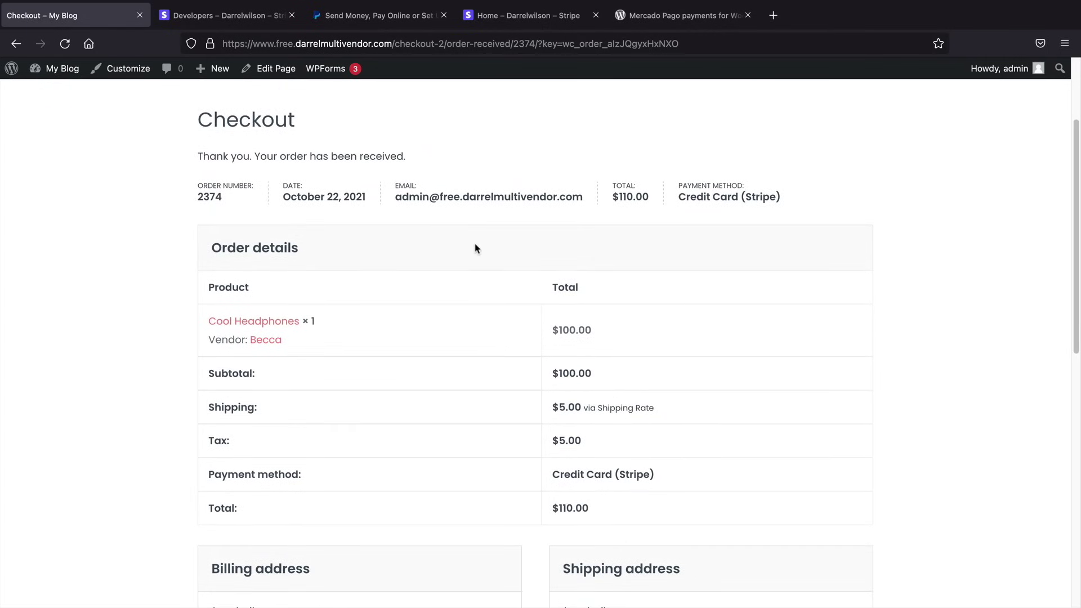
# Verify the succeeded $110.00 charge in Stripe Payments, view Home, then return to the order page
pyautogui.click(233, 19)
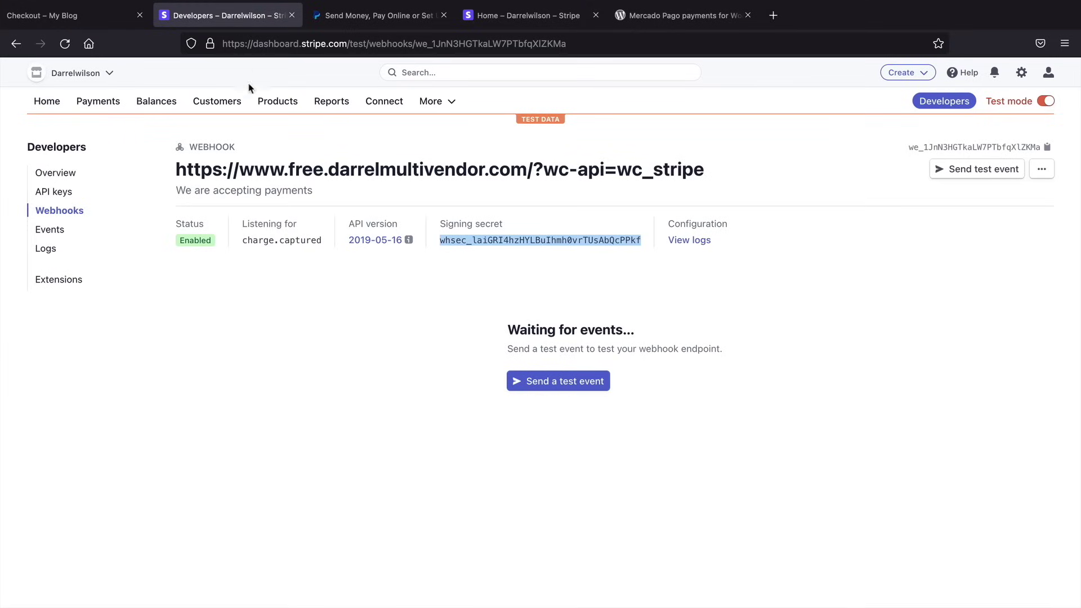
pyautogui.click(96, 107)
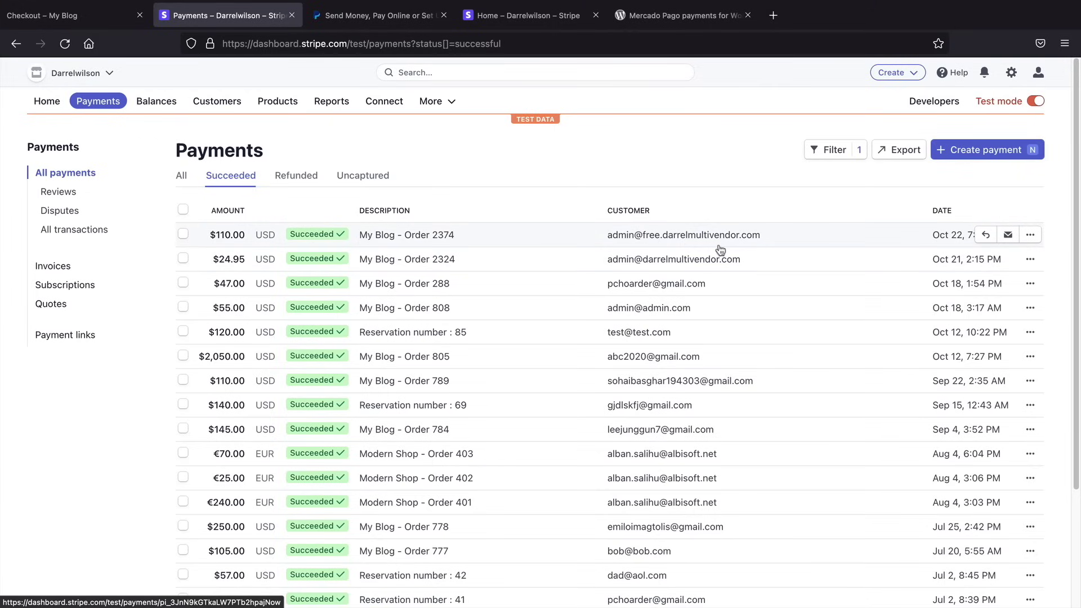
pyautogui.click(56, 104)
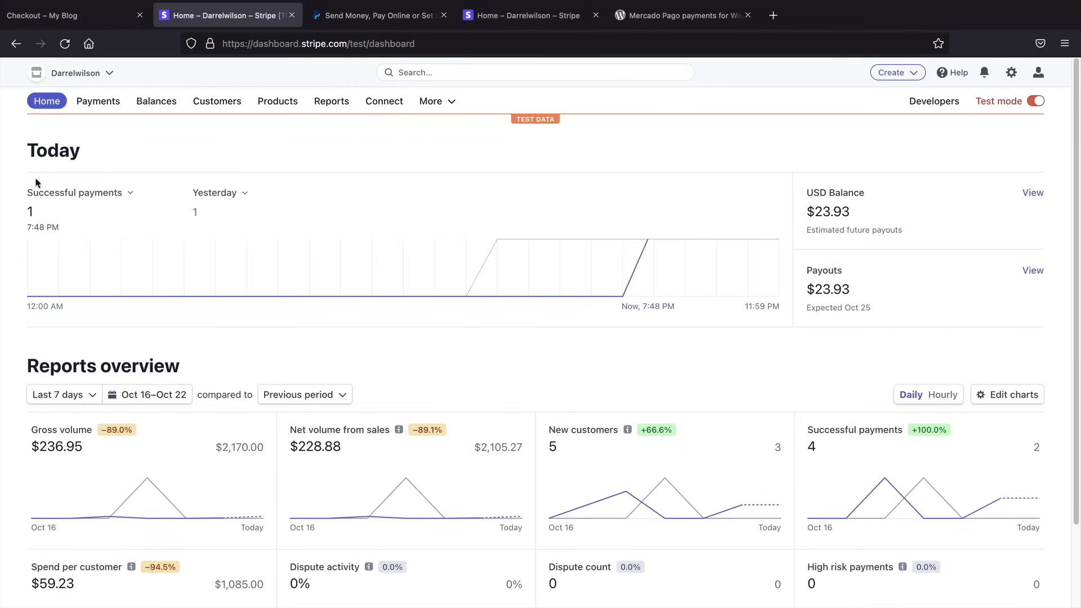
pyautogui.click(100, 17)
# Open the Stripe gateway under WooCommerce Payments and uncheck Enable Test Mode
pyautogui.moveTo(62, 68)
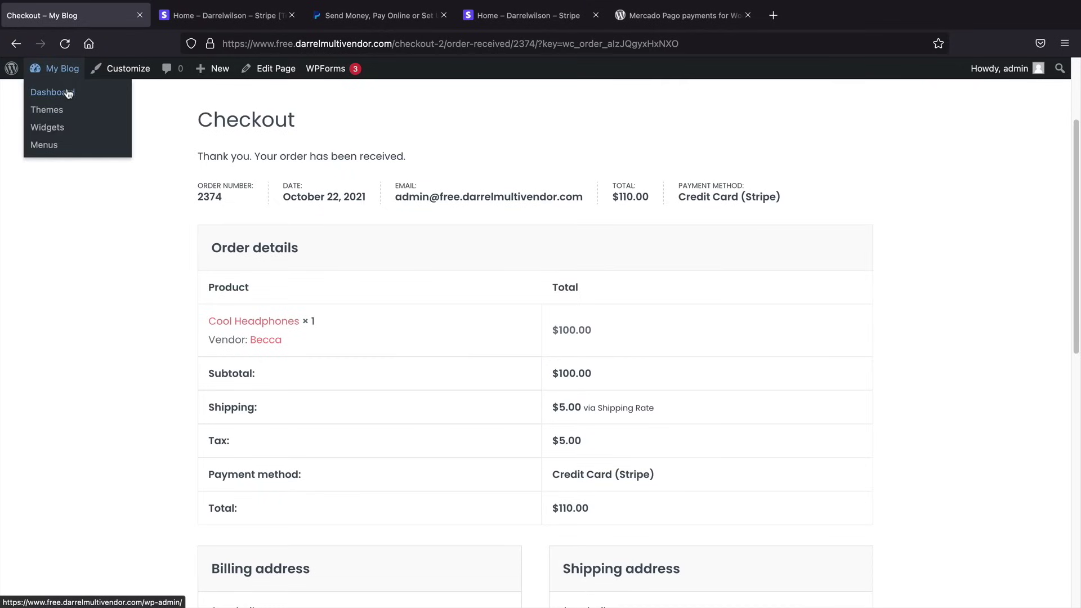
pyautogui.click(68, 93)
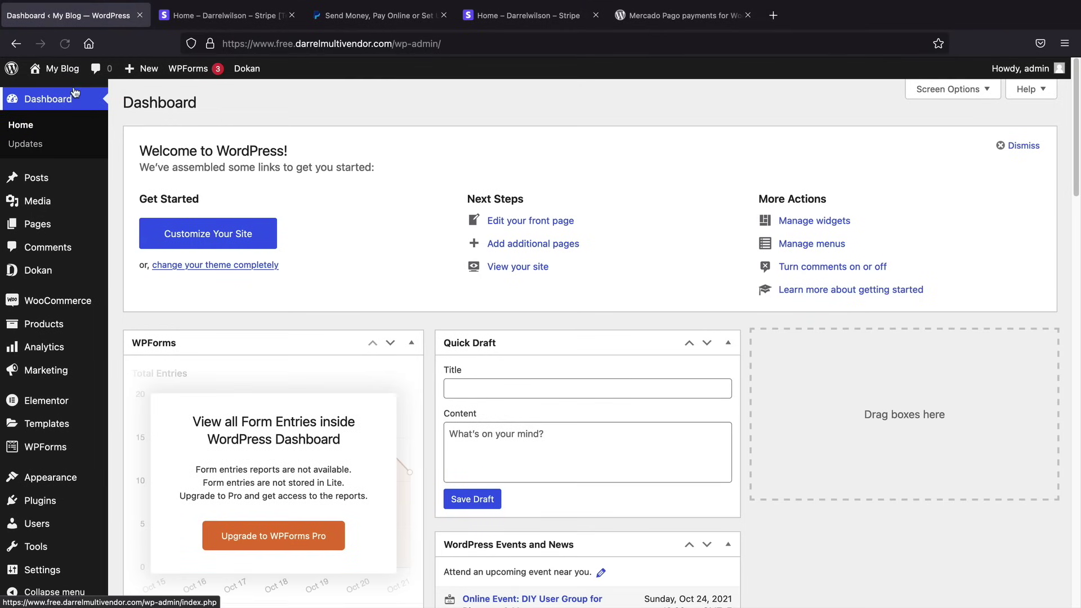
pyautogui.moveTo(67, 311)
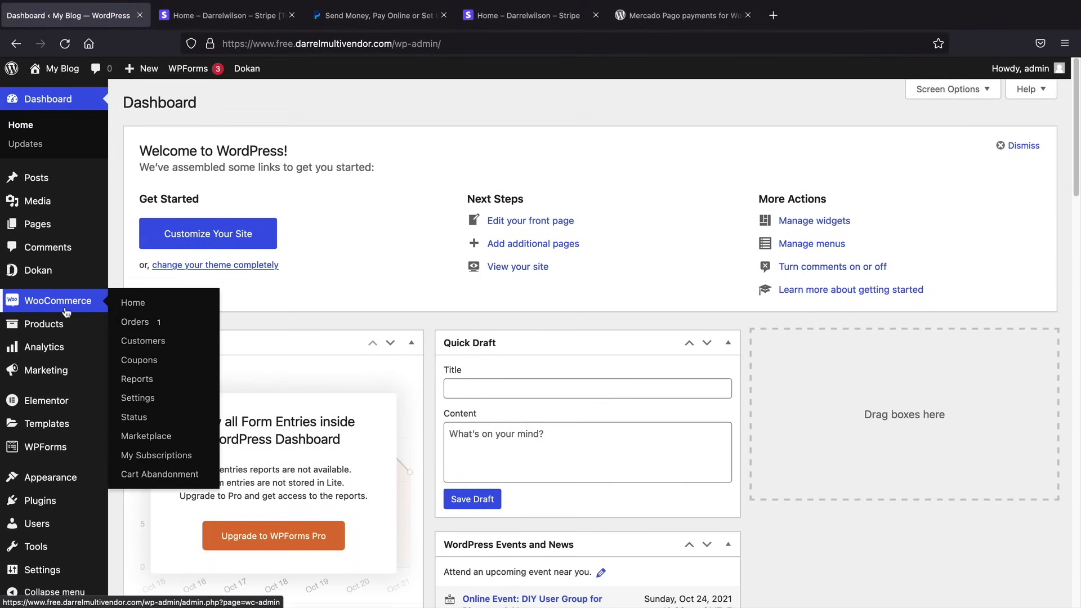
pyautogui.click(152, 401)
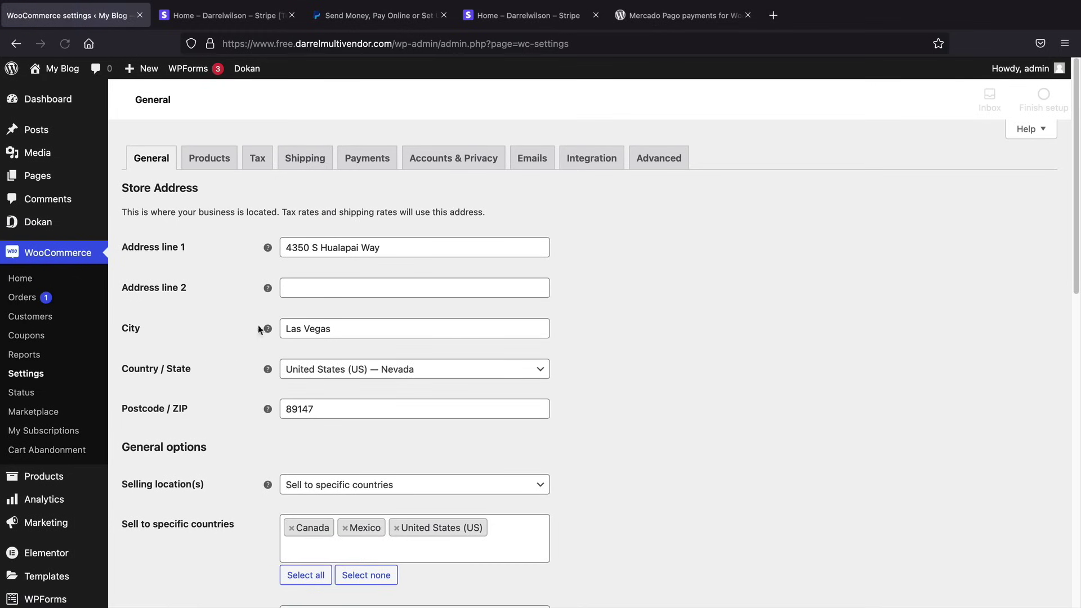
pyautogui.click(361, 165)
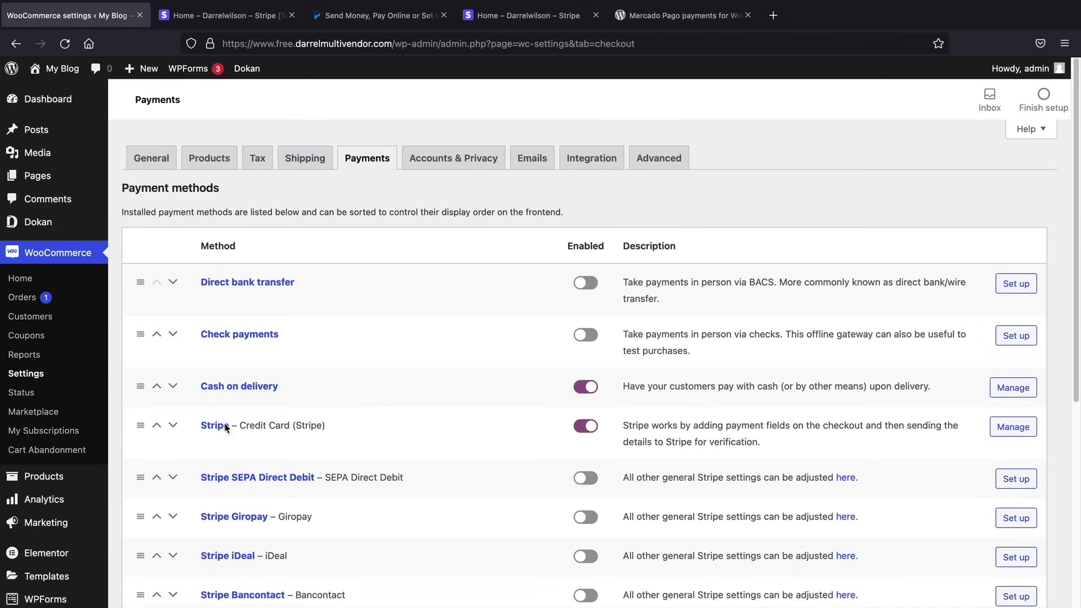
pyautogui.click(1011, 428)
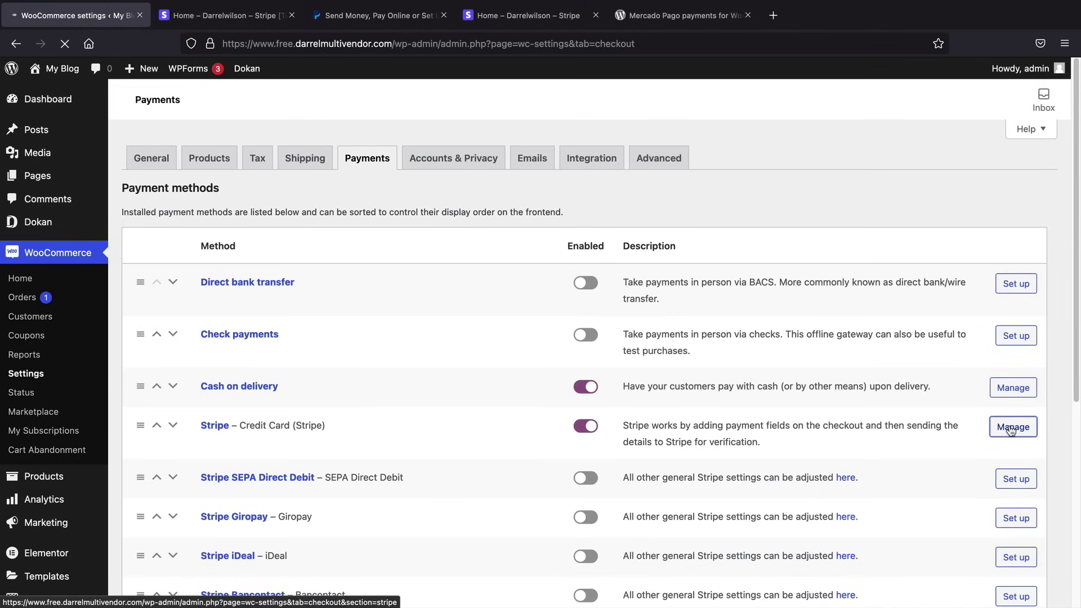
pyautogui.scroll(-3, 522, 351)
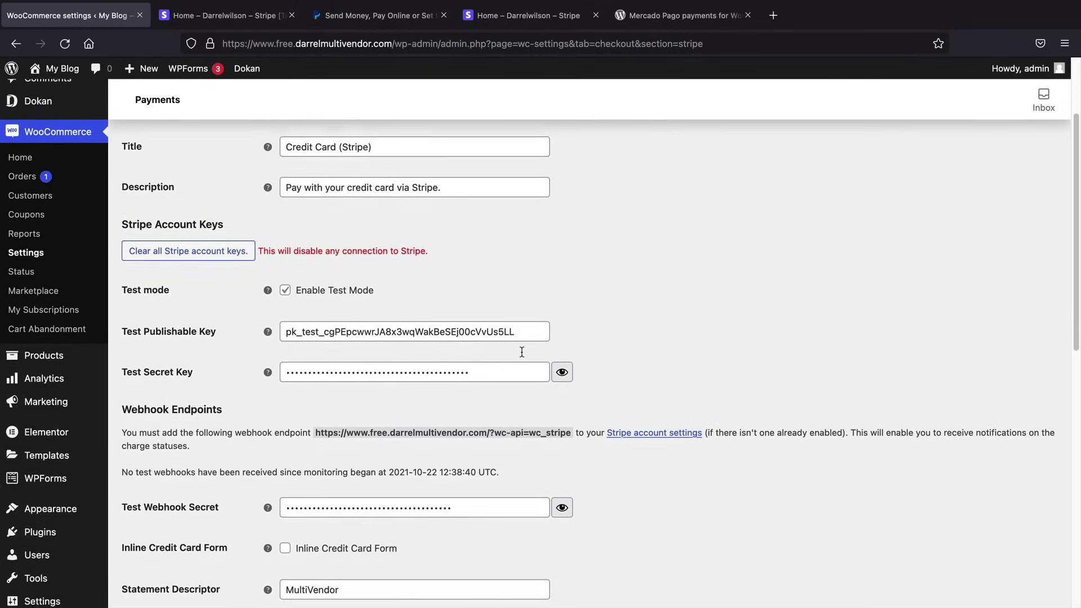
pyautogui.click(286, 282)
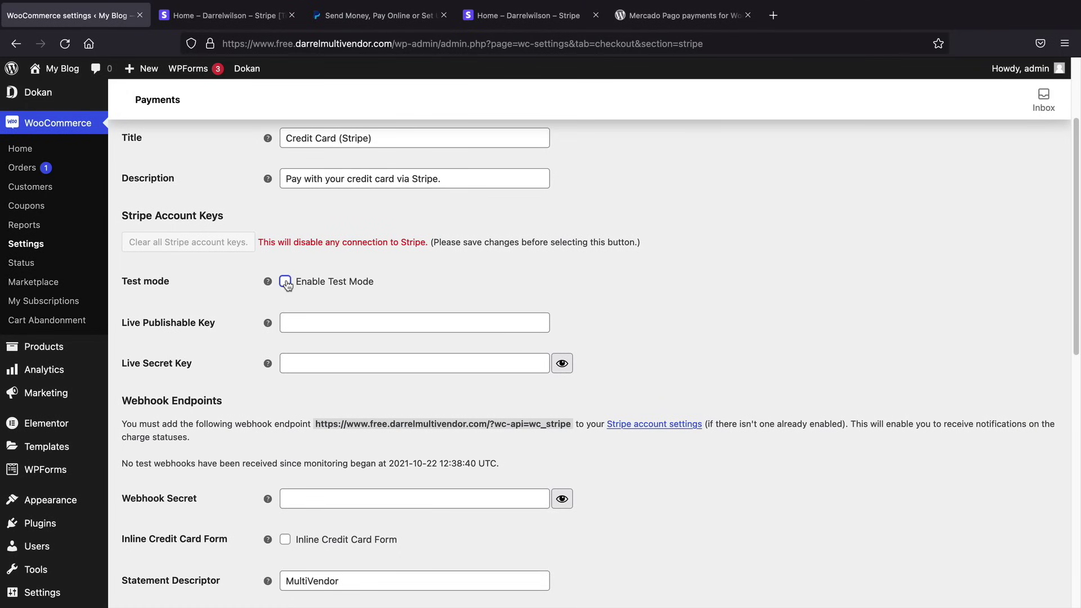
# Switch Stripe to live data and paste the live publishable key into Live Publishable Key
pyautogui.click(244, 21)
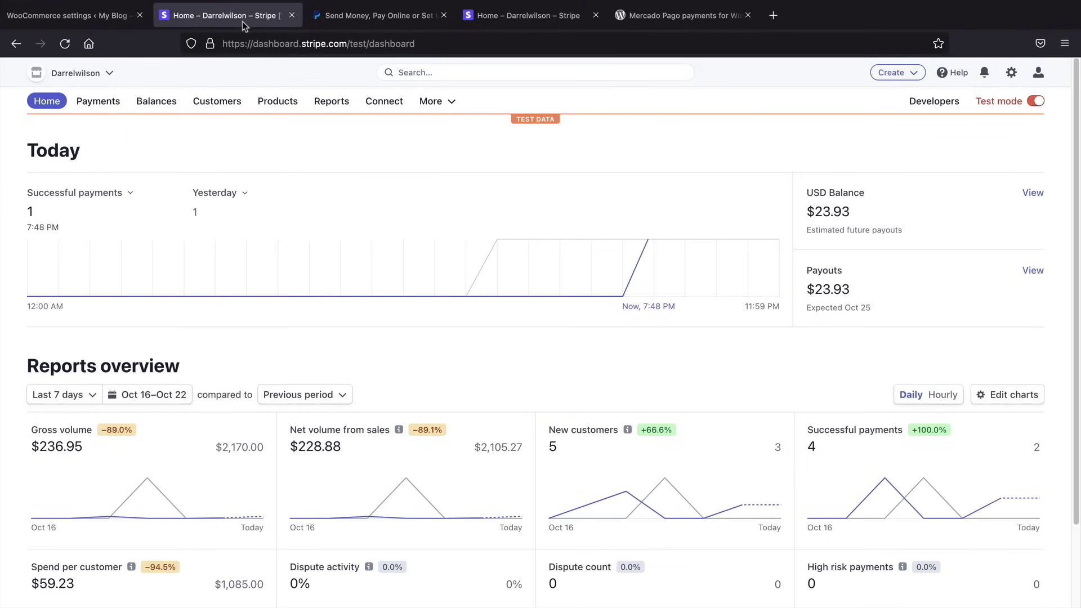
pyautogui.click(1038, 102)
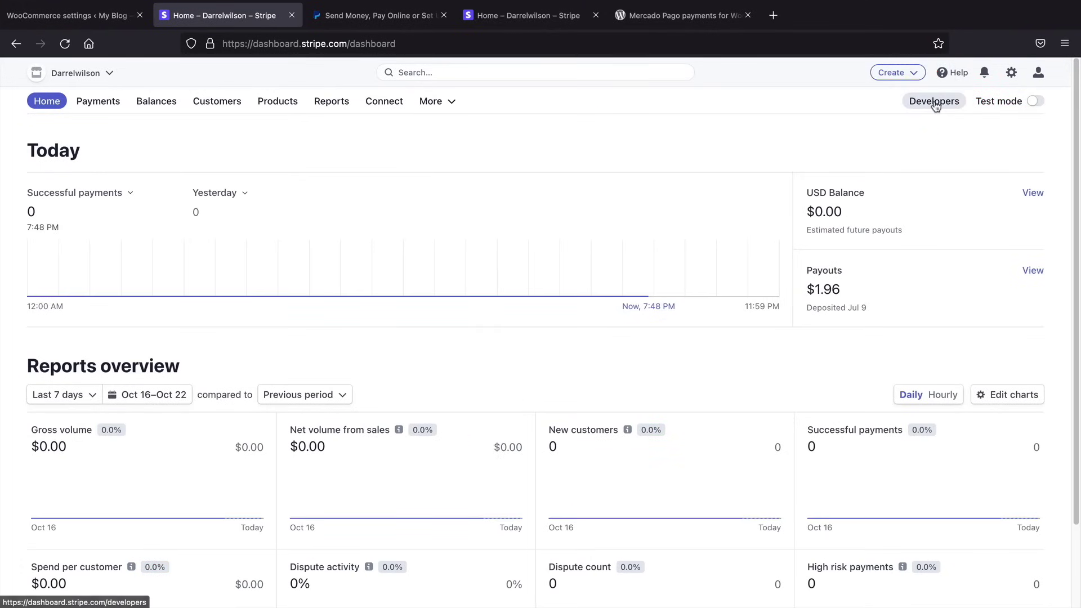
pyautogui.click(935, 103)
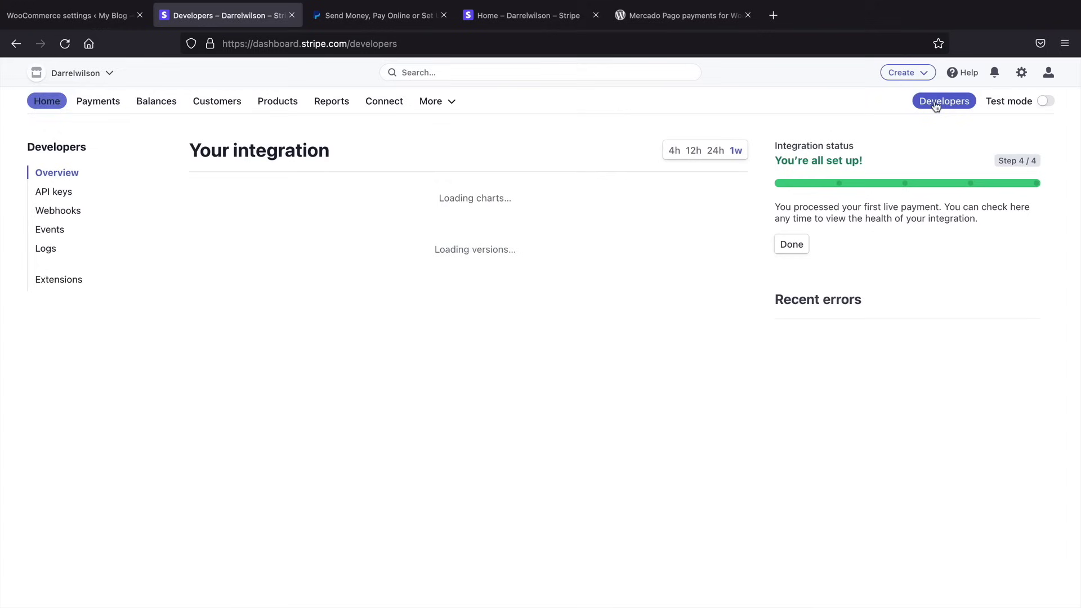
pyautogui.click(67, 193)
pyautogui.click(423, 306)
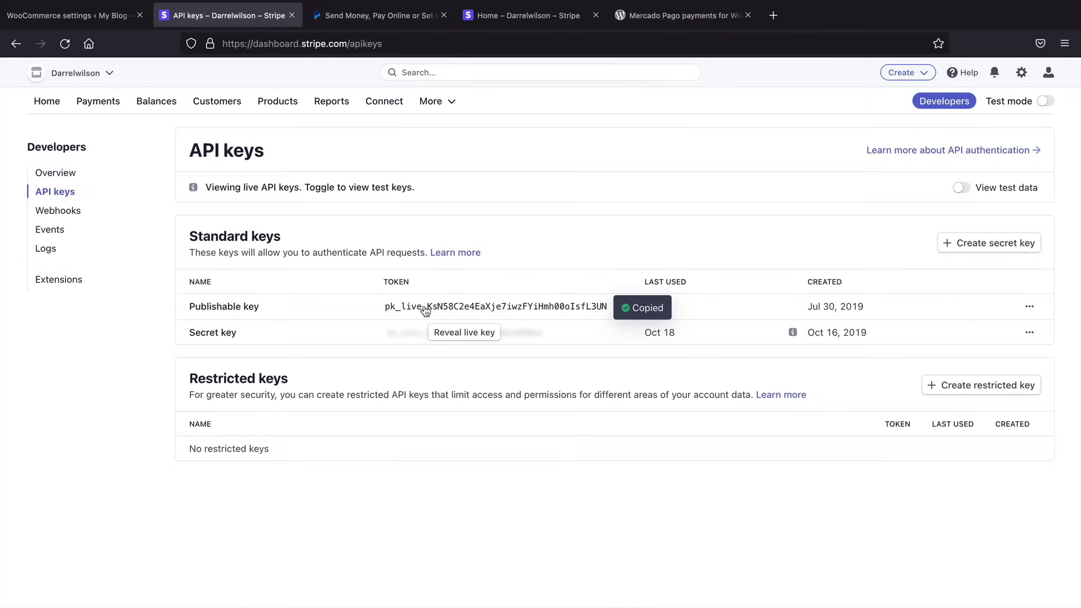
pyautogui.click(108, 24)
pyautogui.rightClick(294, 319)
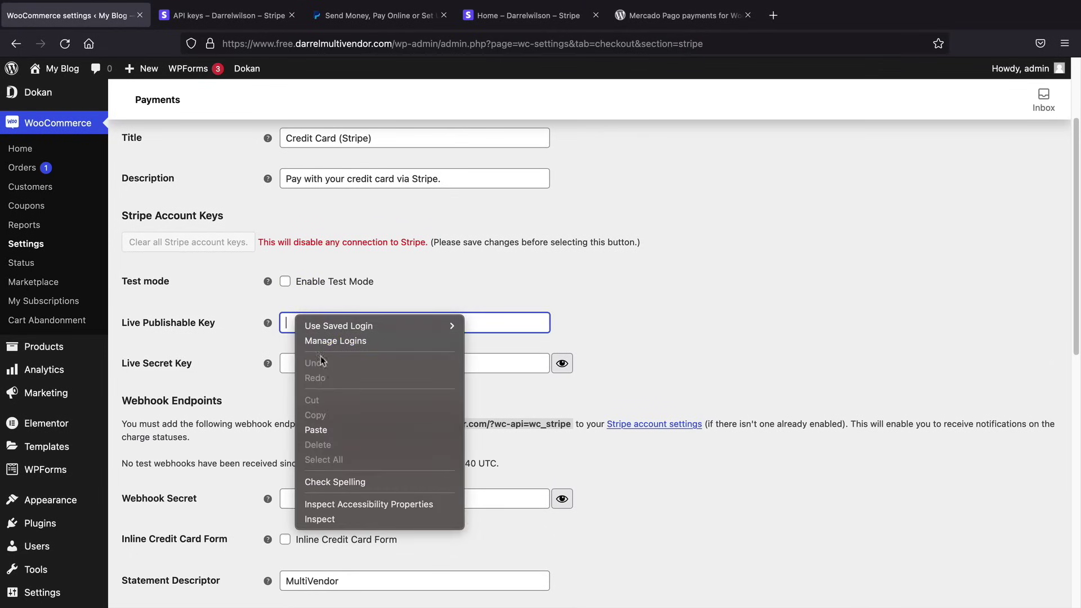
pyautogui.click(332, 420)
# Reveal and paste the live secret key into Live Secret Key, then open Stripe Webhooks
pyautogui.click(241, 26)
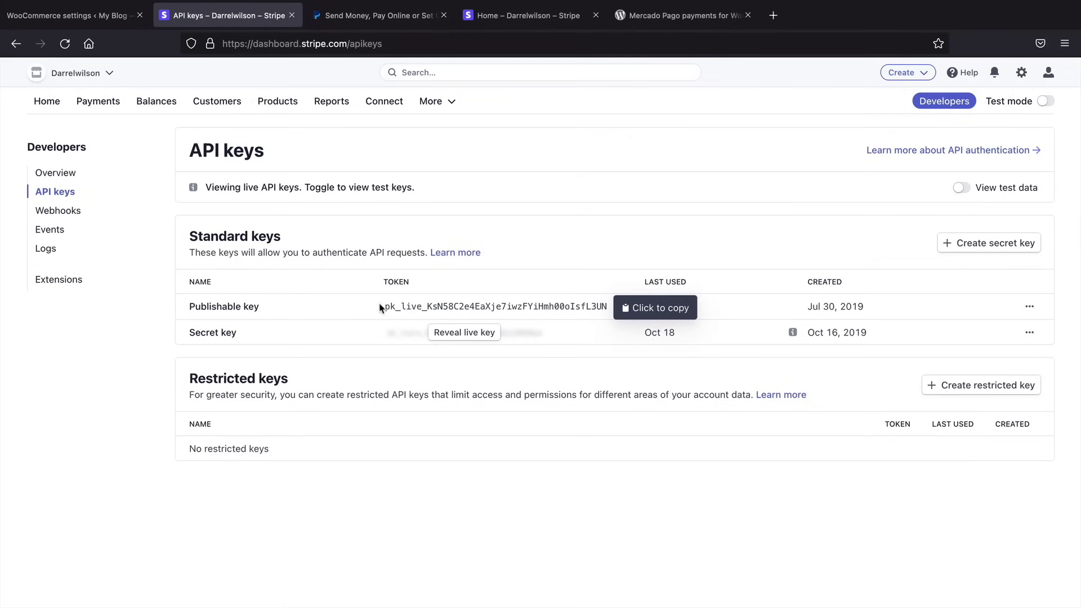
pyautogui.click(445, 332)
pyautogui.click(444, 334)
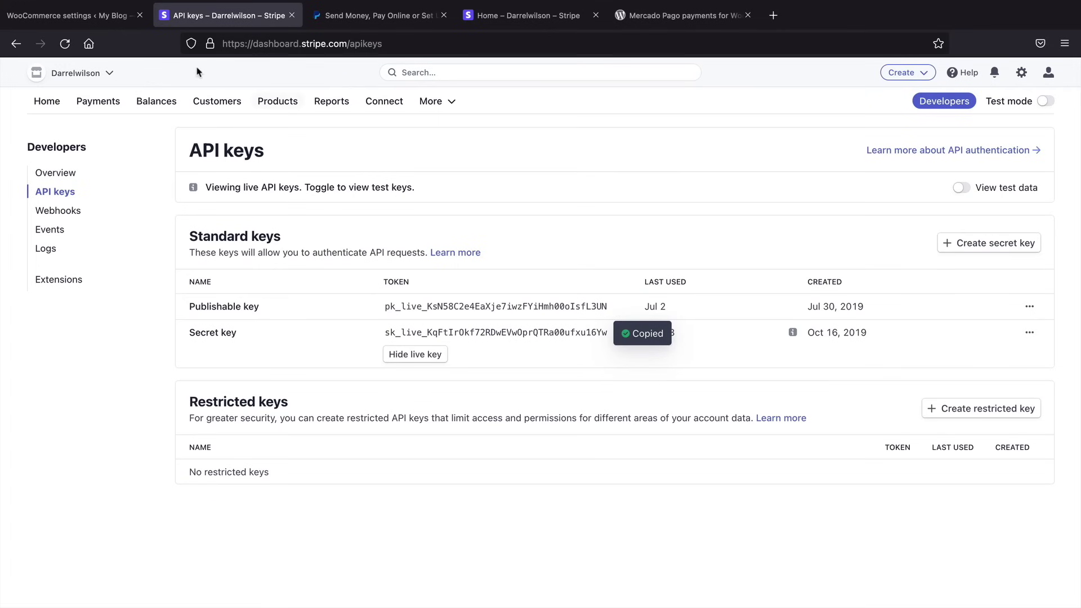
pyautogui.click(105, 22)
pyautogui.rightClick(329, 365)
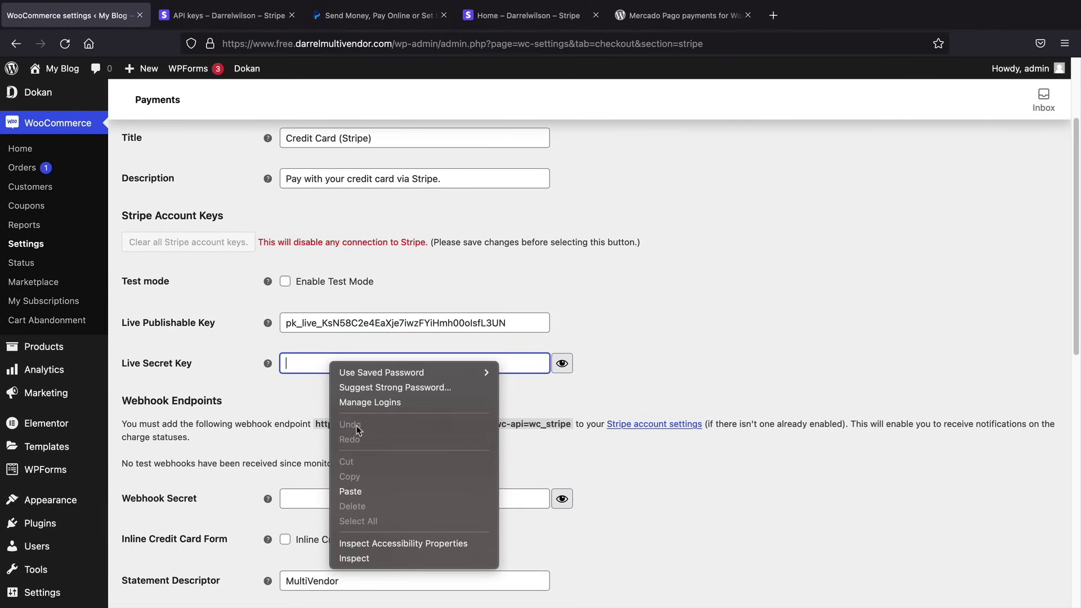
pyautogui.click(359, 485)
pyautogui.scroll(-2, 388, 442)
pyautogui.scroll(-2, 388, 442)
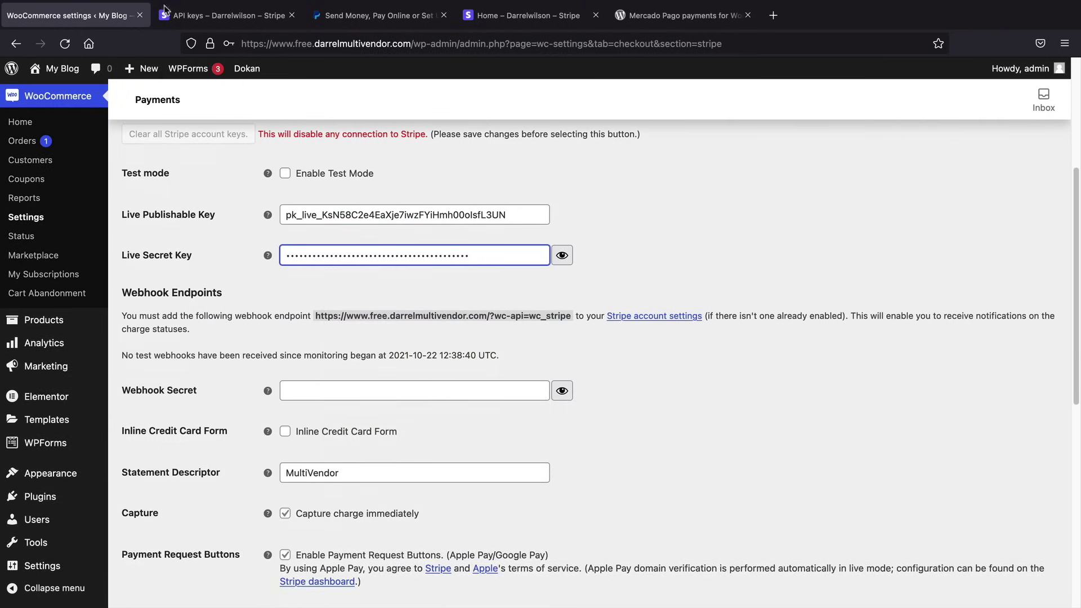
pyautogui.click(195, 16)
pyautogui.click(78, 212)
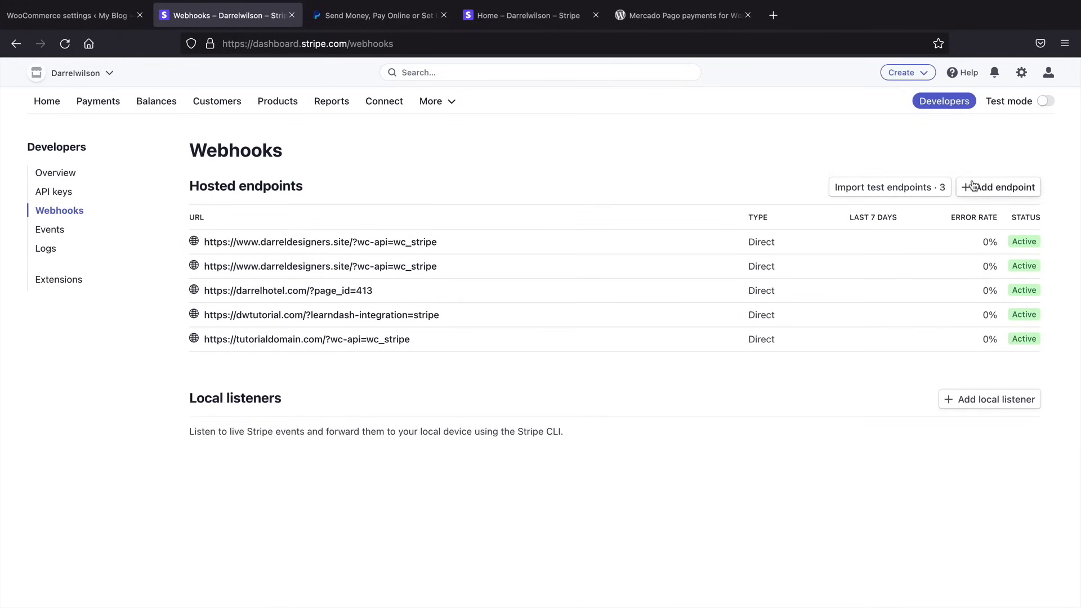
# Start a new Stripe endpoint using the store's wc_stripe webhook URL copied from WooCommerce
pyautogui.click(966, 187)
pyautogui.click(220, 270)
pyautogui.click(106, 17)
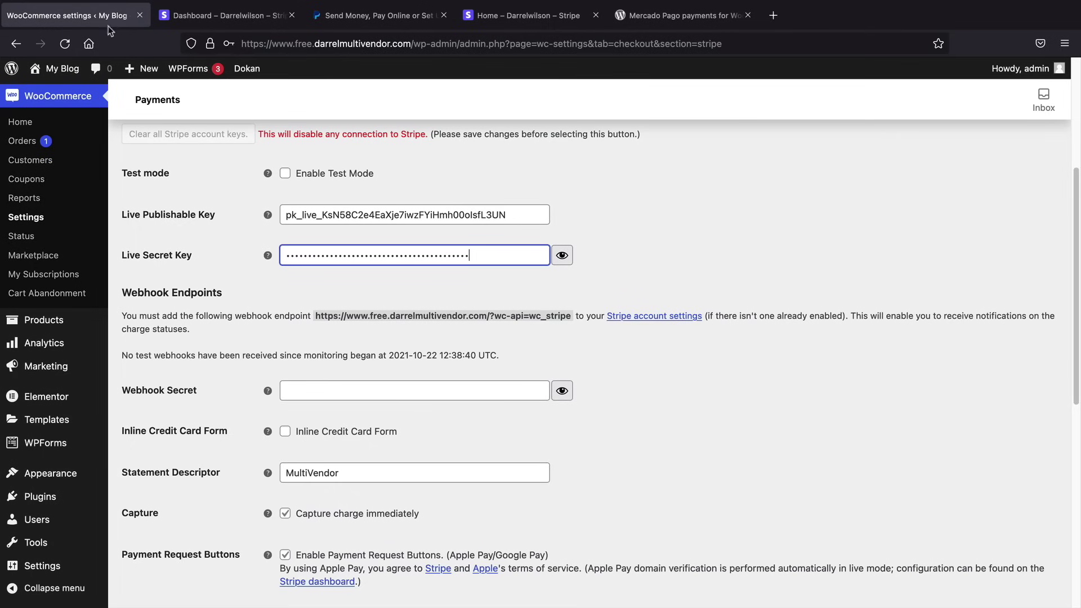
pyautogui.moveTo(316, 315); pyautogui.dragTo(565, 312)
pyautogui.rightClick(571, 312)
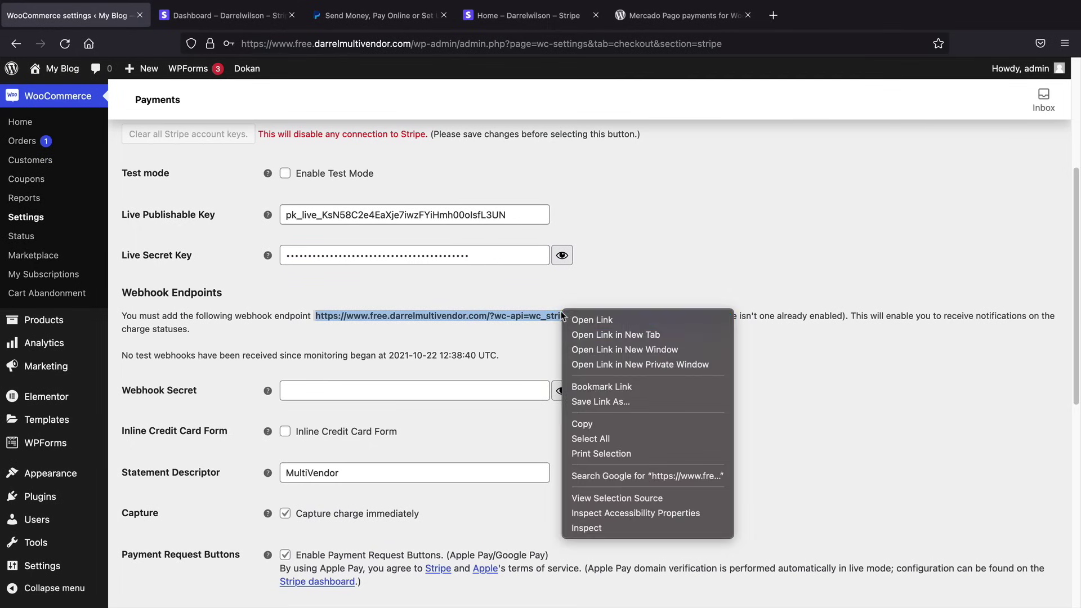
pyautogui.click(601, 425)
pyautogui.click(225, 16)
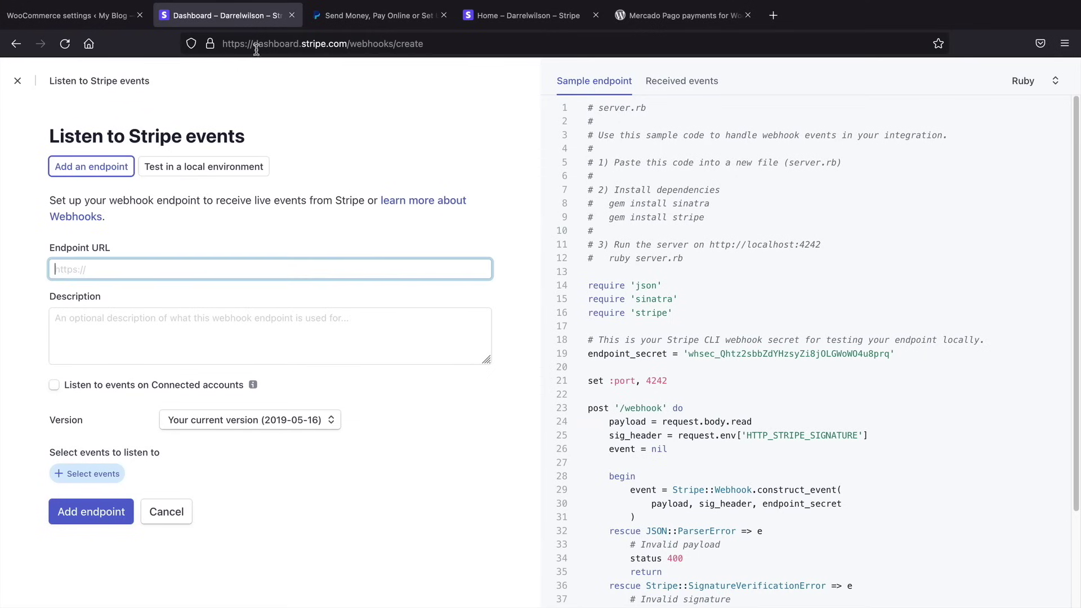
pyautogui.rightClick(224, 273)
pyautogui.click(248, 349)
# Add description 'a', select charge.captured, create the endpoint, and reveal its signing secret
pyautogui.click(231, 325)
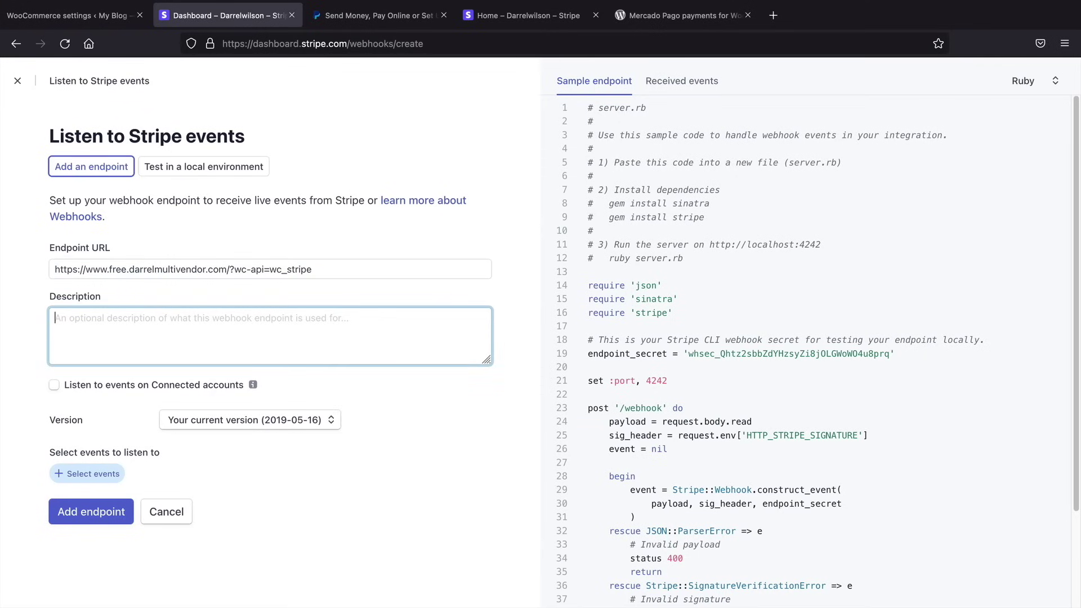
pyautogui.write('accept payments')
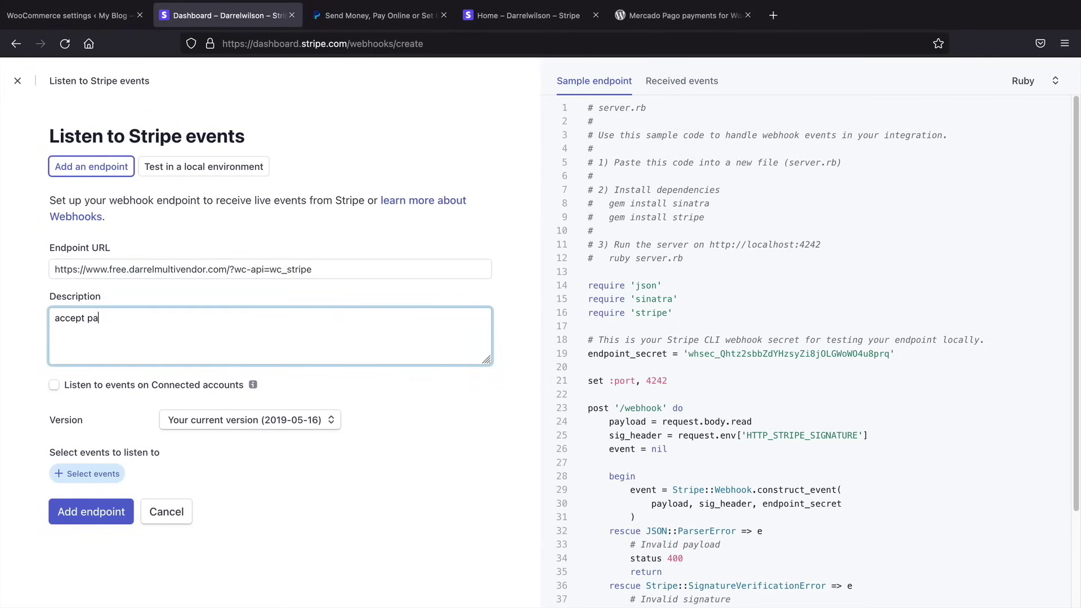
pyautogui.click(106, 475)
pyautogui.click(103, 366)
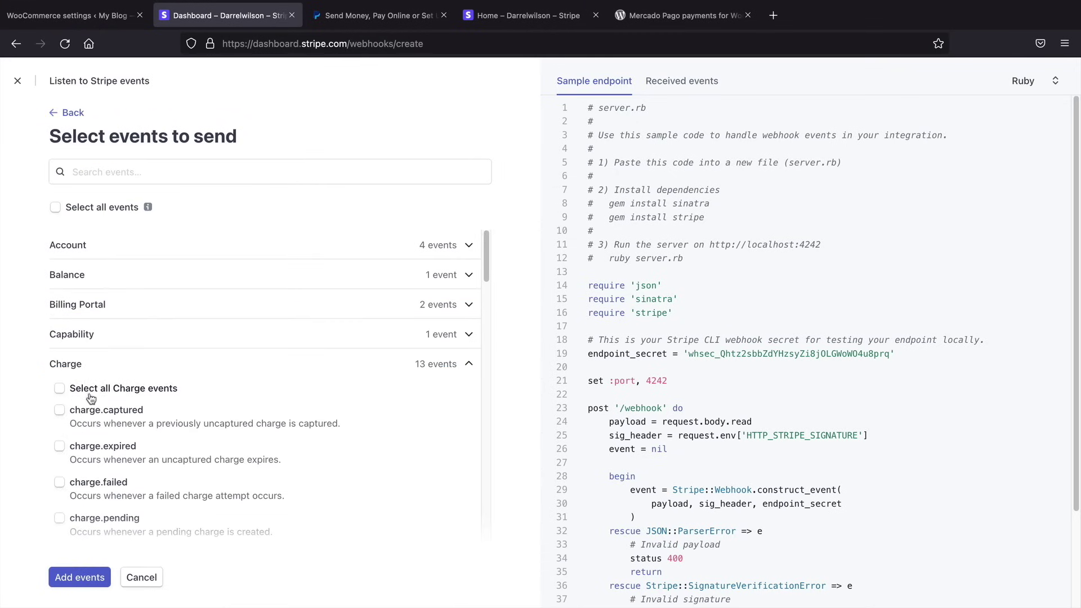
pyautogui.click(60, 410)
pyautogui.click(90, 579)
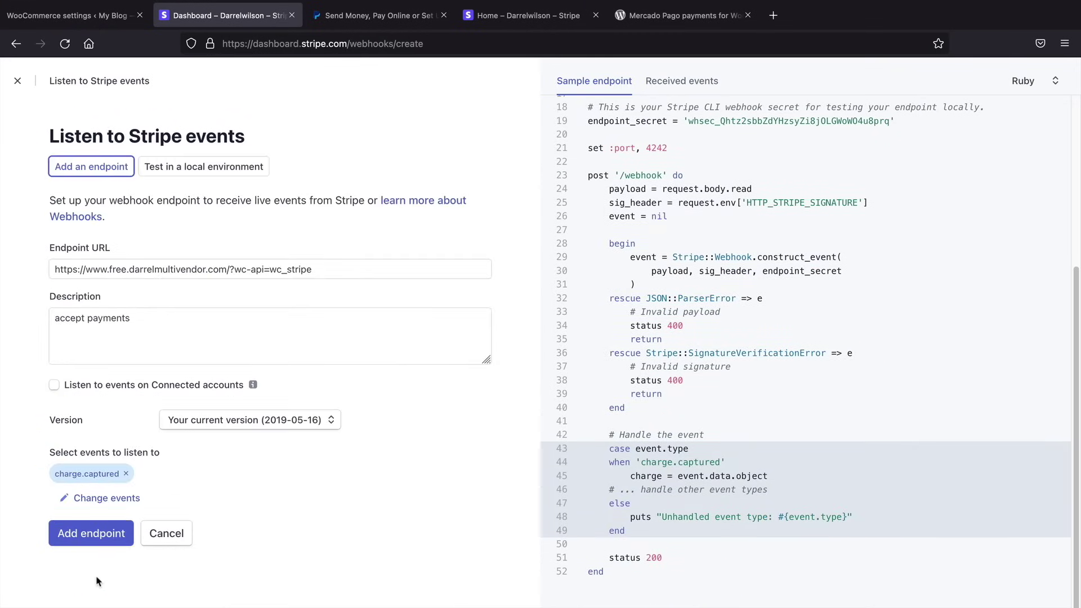
pyautogui.click(97, 534)
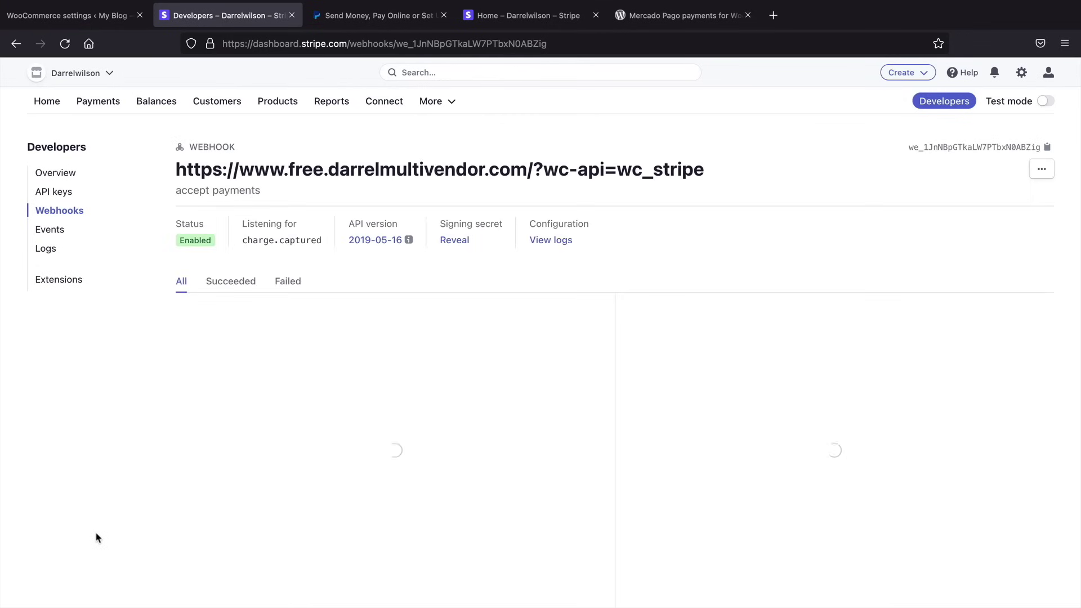
pyautogui.click(465, 241)
pyautogui.doubleClick(472, 241)
# Paste the Stripe webhook signing secret into WooCommerce's Webhook Secret field
pyautogui.rightClick(472, 241)
pyautogui.click(490, 248)
pyautogui.click(73, 15)
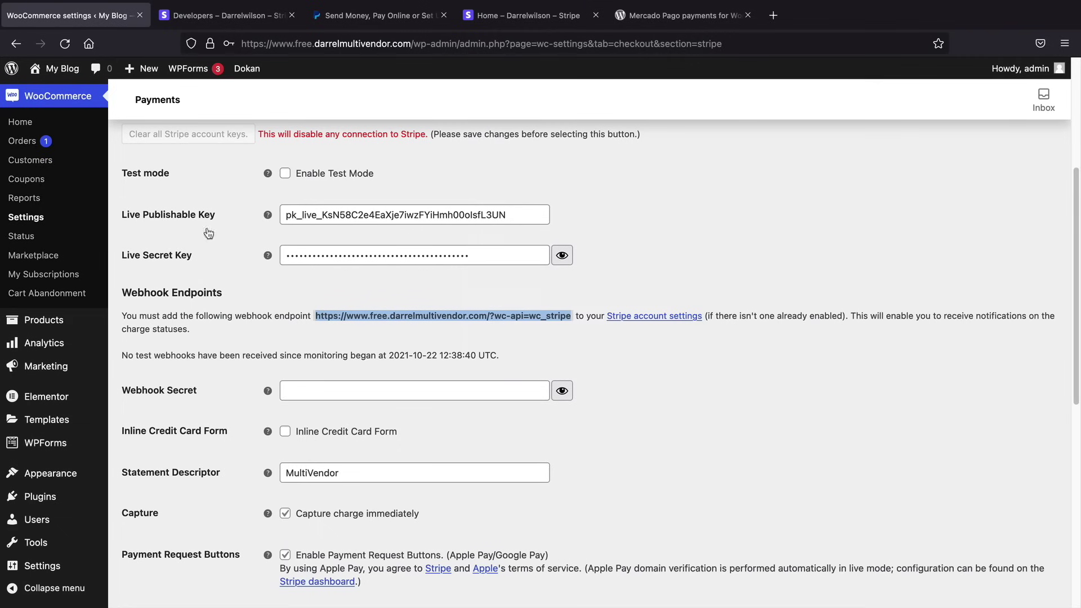
pyautogui.rightClick(318, 392)
pyautogui.click(342, 521)
# Enable Inline Credit Card Form and save the Stripe settings
pyautogui.click(285, 432)
pyautogui.scroll(-8, 263, 507)
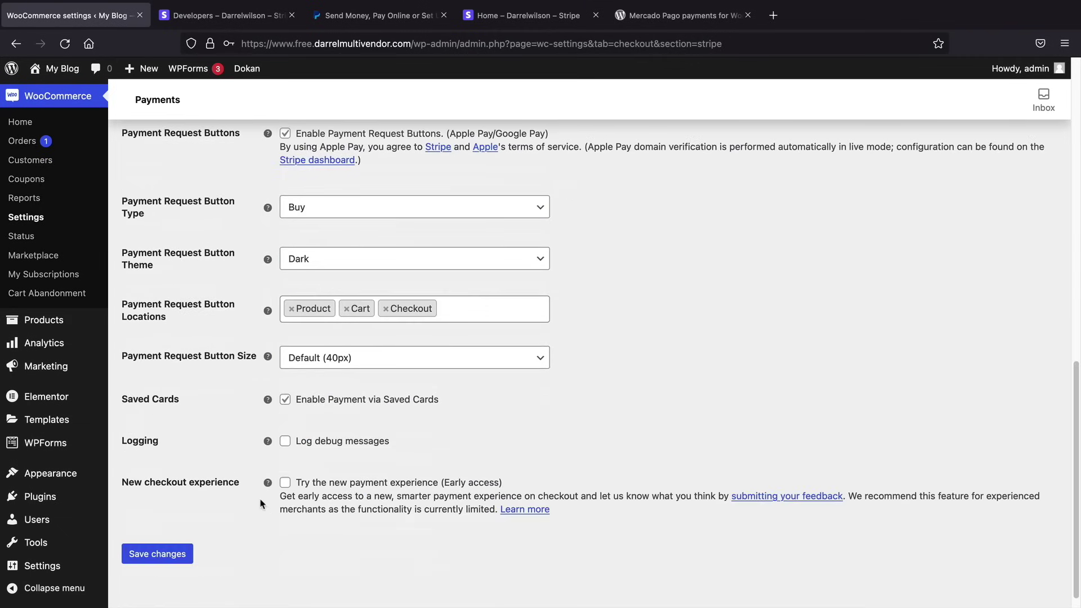
pyautogui.scroll(-1, 260, 504)
pyautogui.click(160, 535)
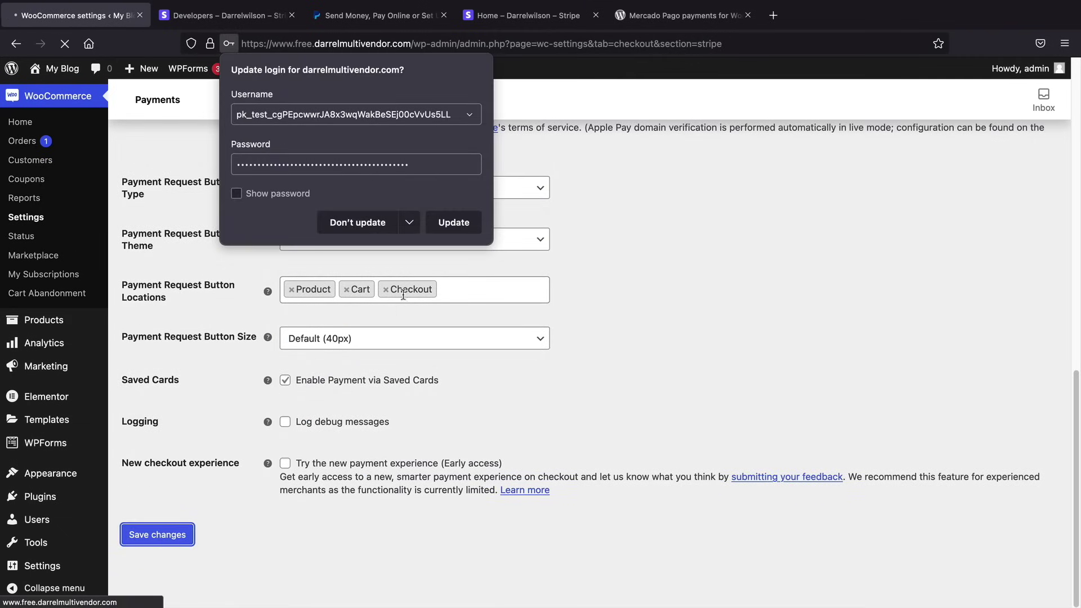
pyautogui.click(450, 223)
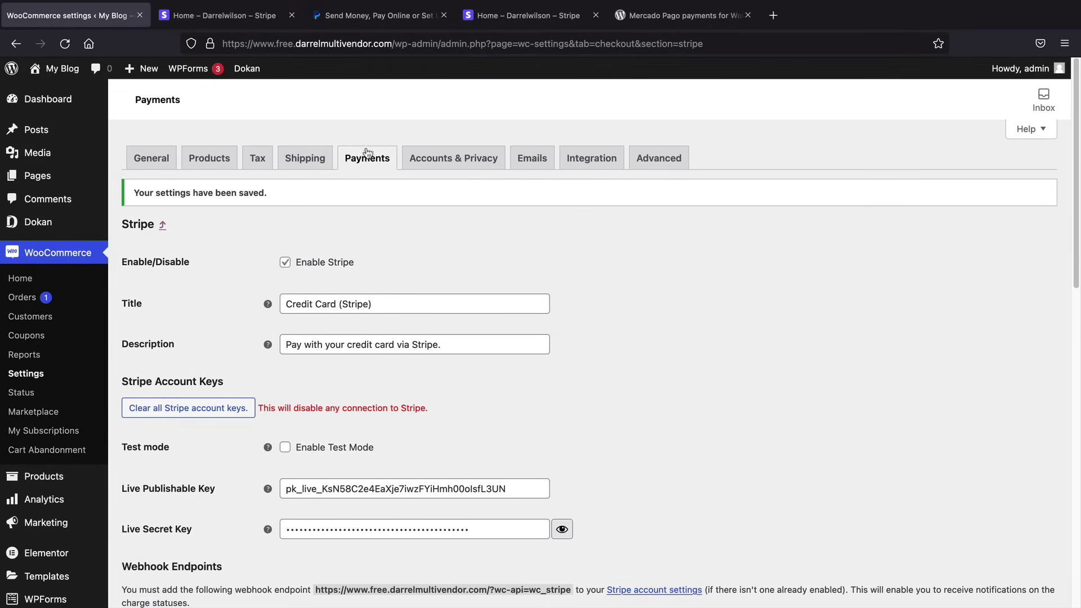
# Search Plugins > Add New for 'paypal'
pyautogui.click(381, 47)
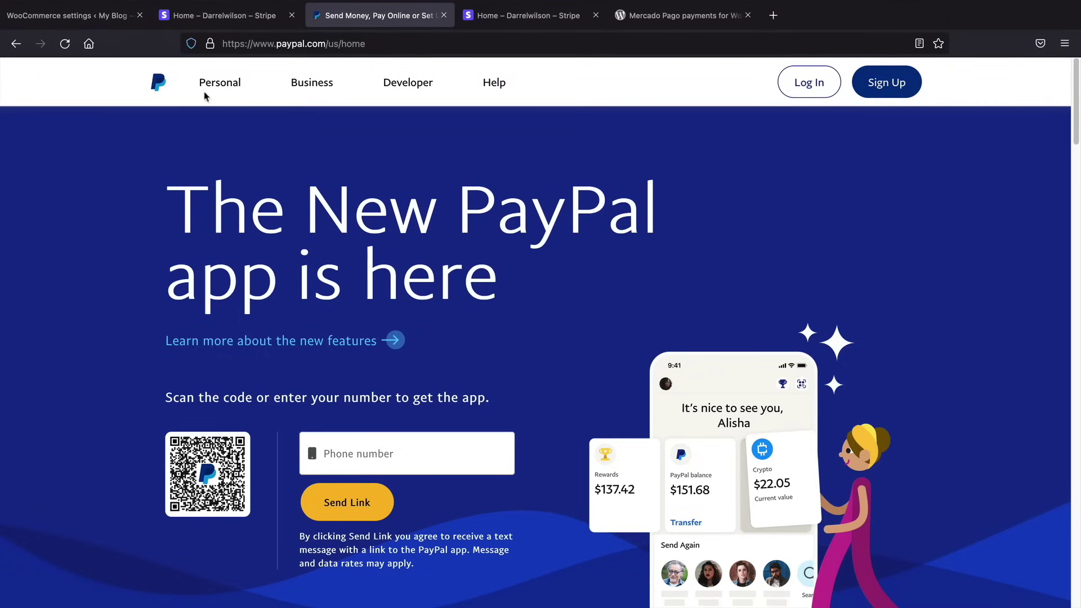
pyautogui.click(89, 23)
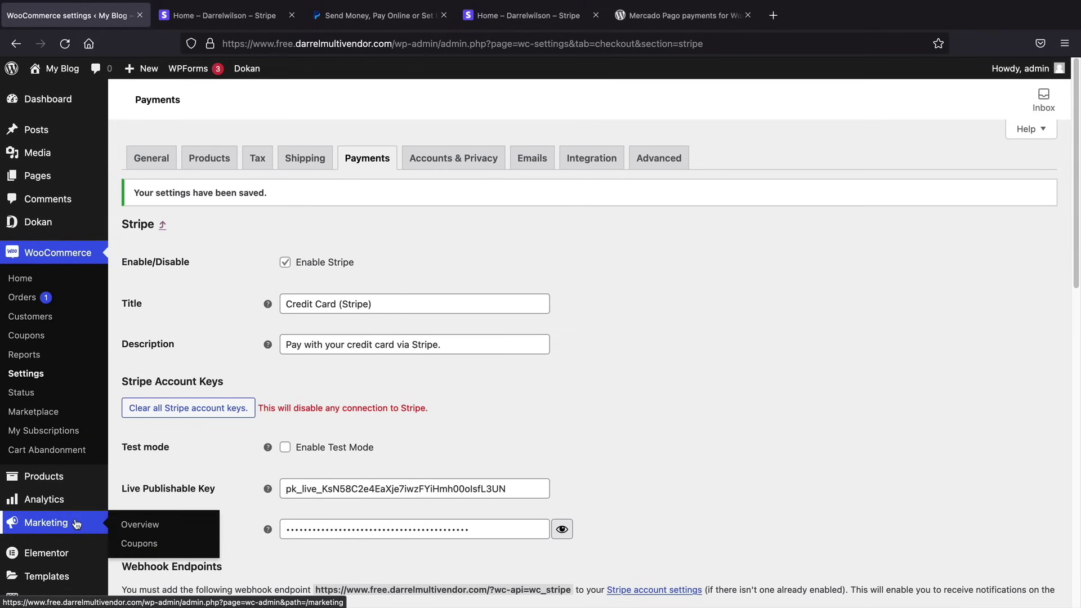
pyautogui.scroll(-2, 76, 524)
pyautogui.scroll(-7, 77, 524)
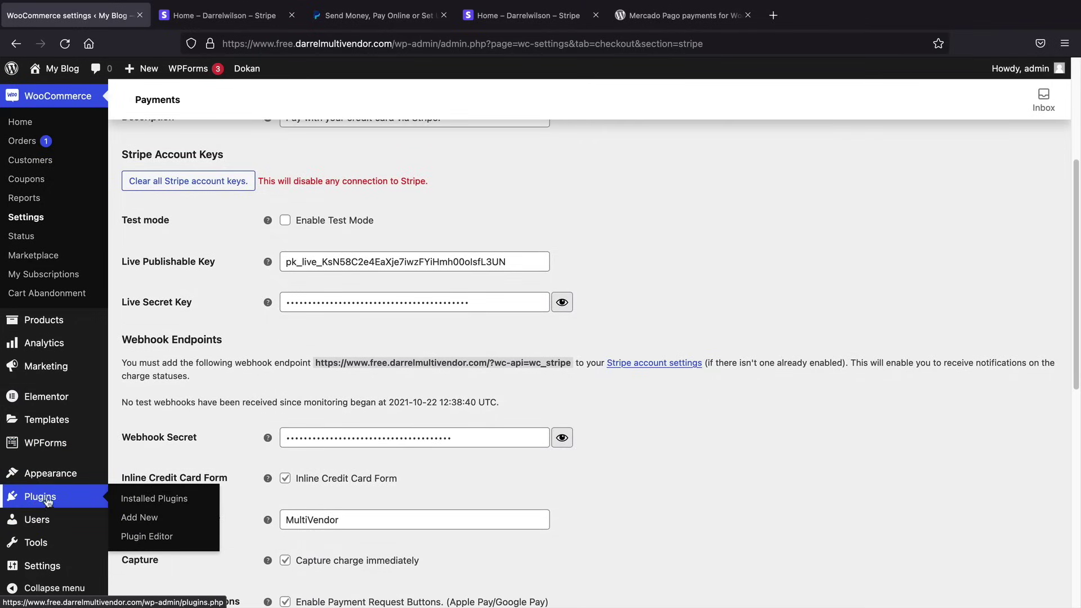
pyautogui.click(144, 519)
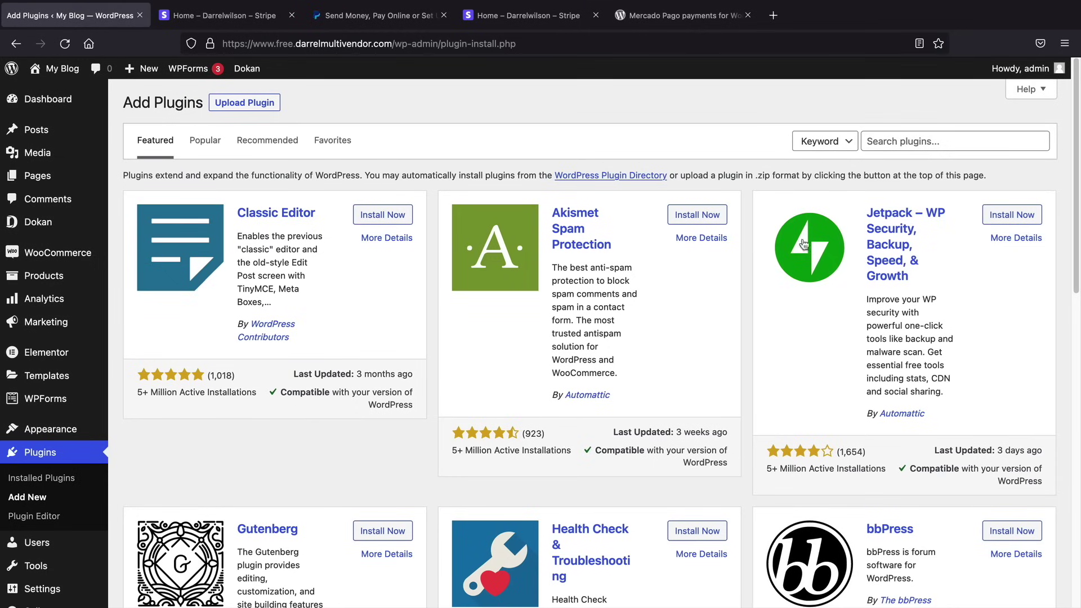
pyautogui.click(924, 148)
pyautogui.write('paypal')
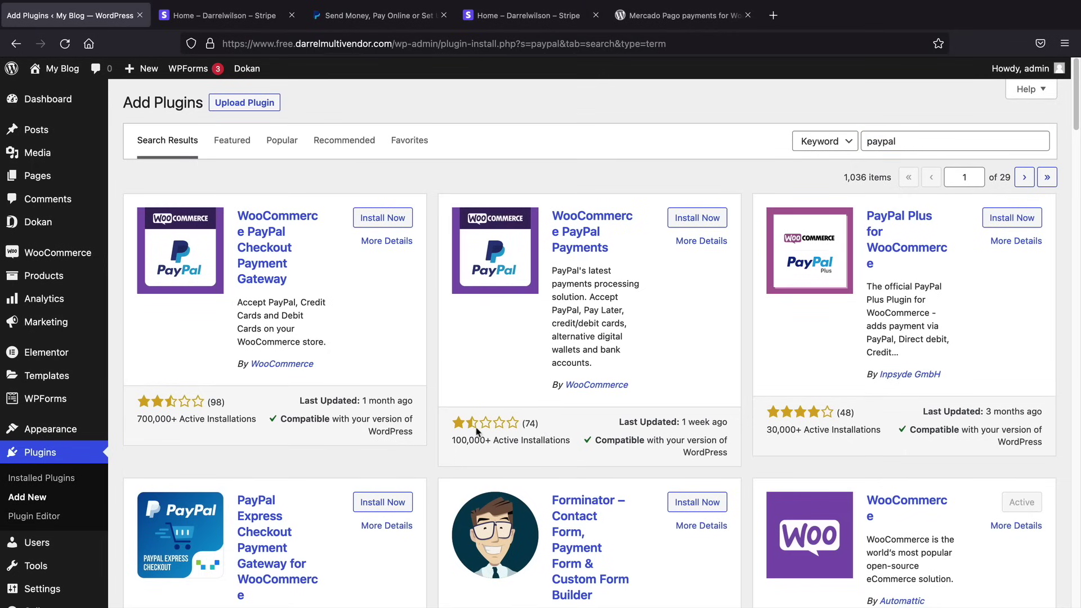
# Install and activate PayPal Express Checkout Payment Gateway for WooCommerce
pyautogui.moveTo(520, 423); pyautogui.dragTo(546, 440)
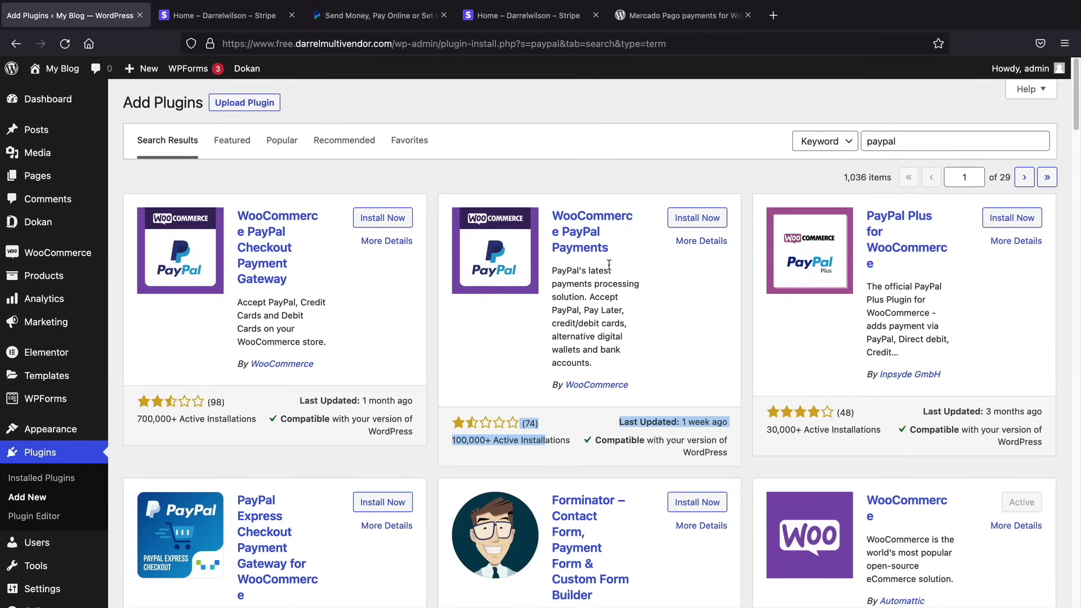
pyautogui.scroll(-2, 492, 242)
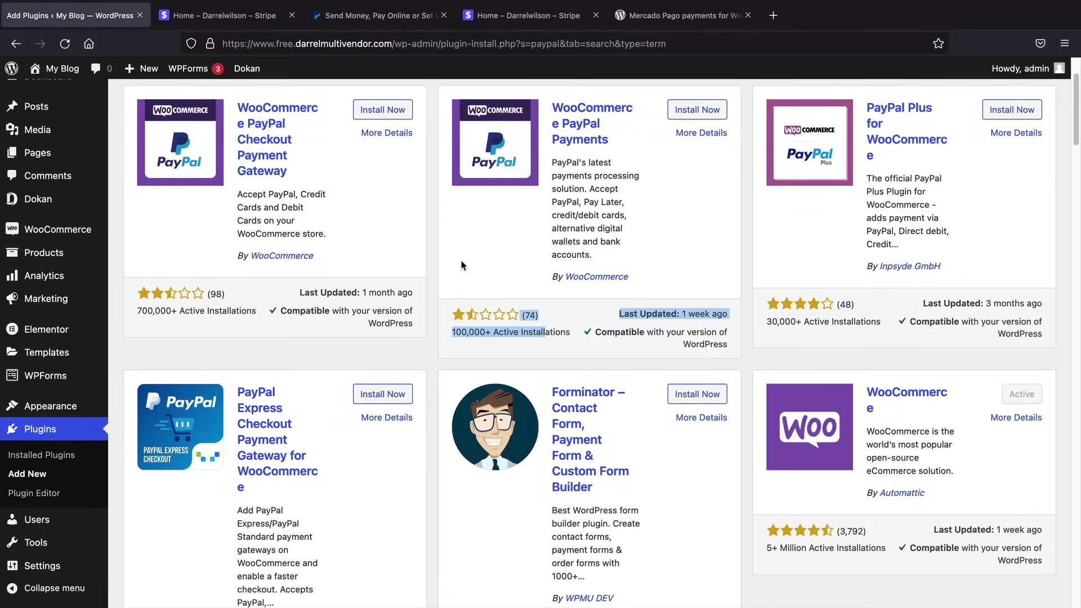
pyautogui.scroll(-3, 472, 244)
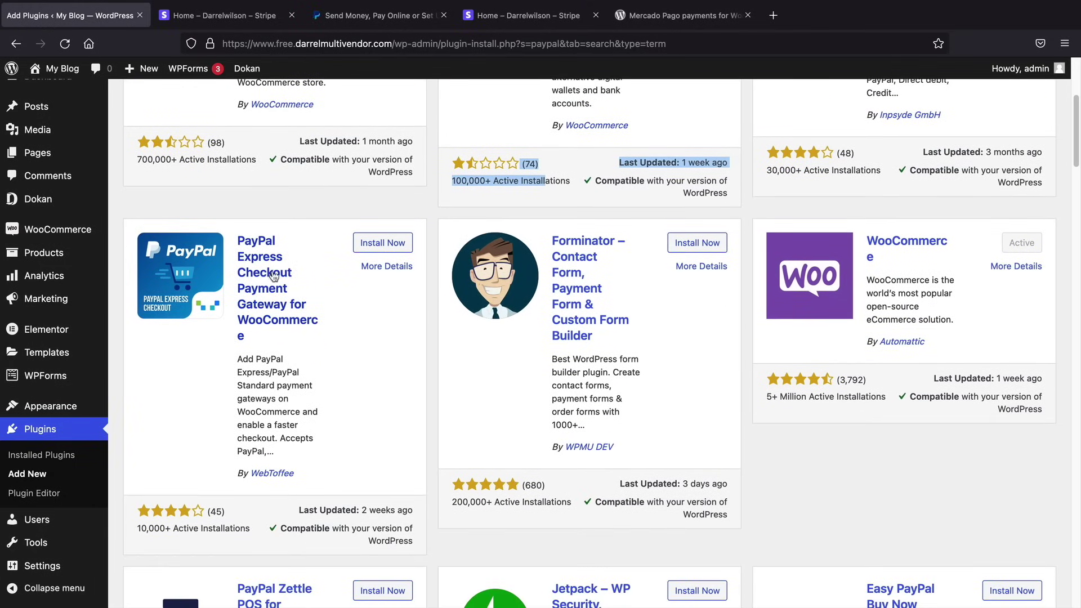
pyautogui.scroll(-1, 277, 394)
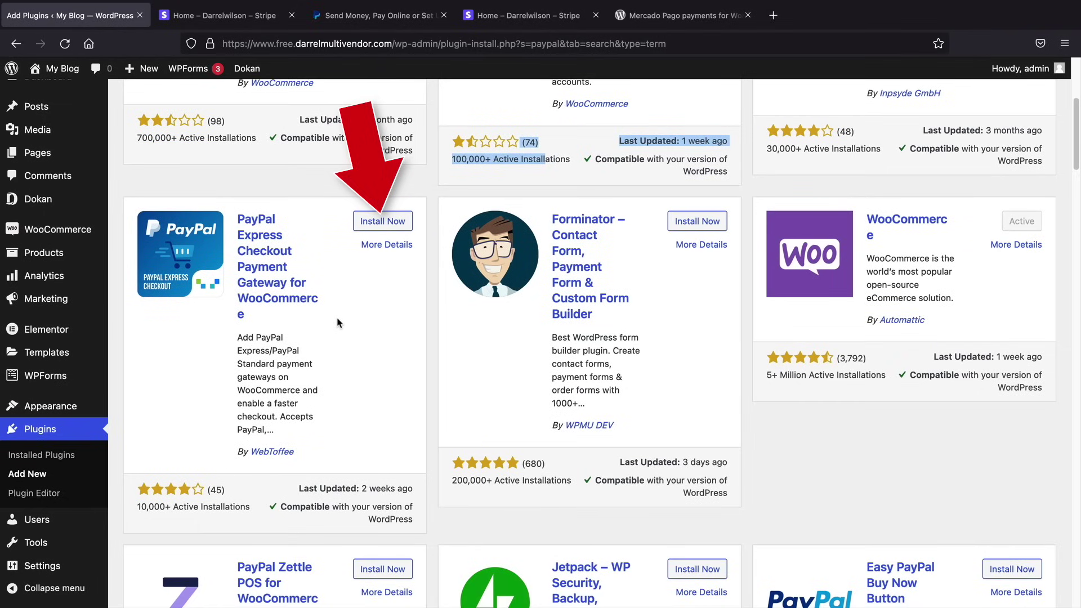
pyautogui.click(378, 224)
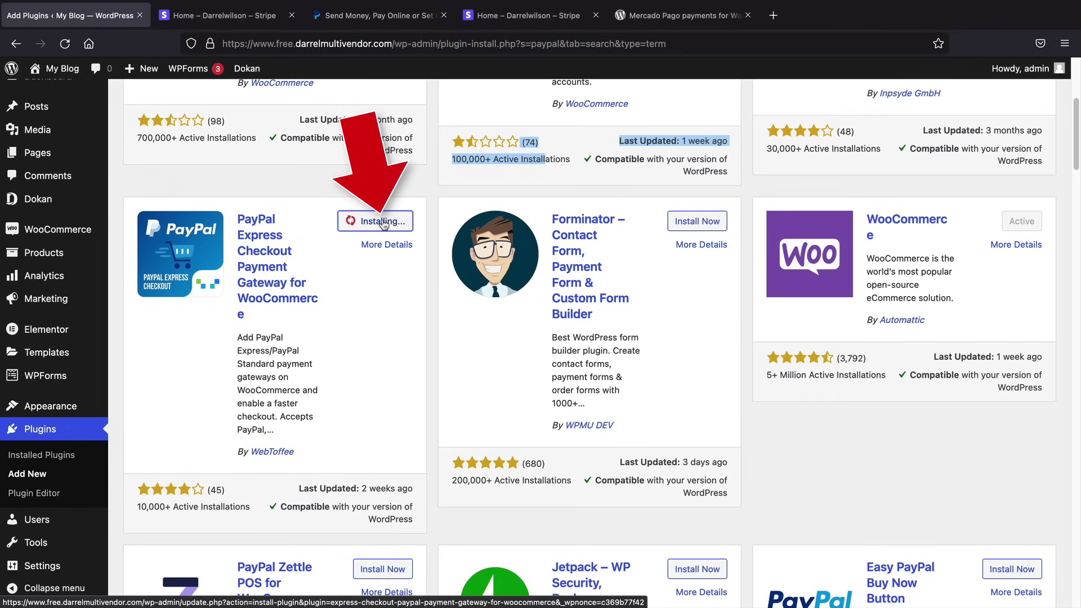
pyautogui.click(380, 222)
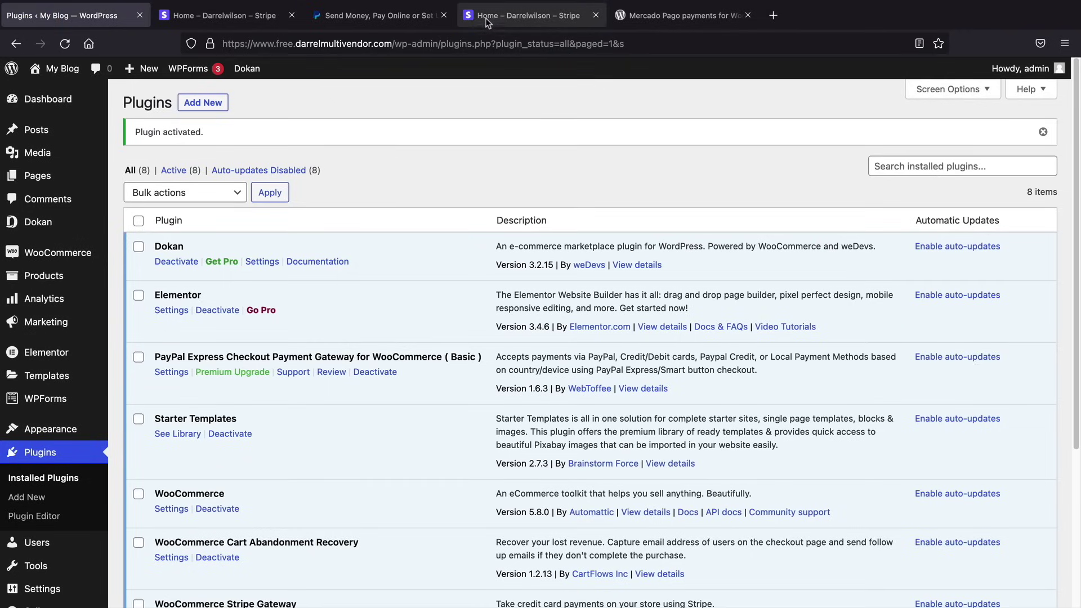
# Browse PayPal's Business and Personal offerings and start a business account sign-up
pyautogui.click(403, 19)
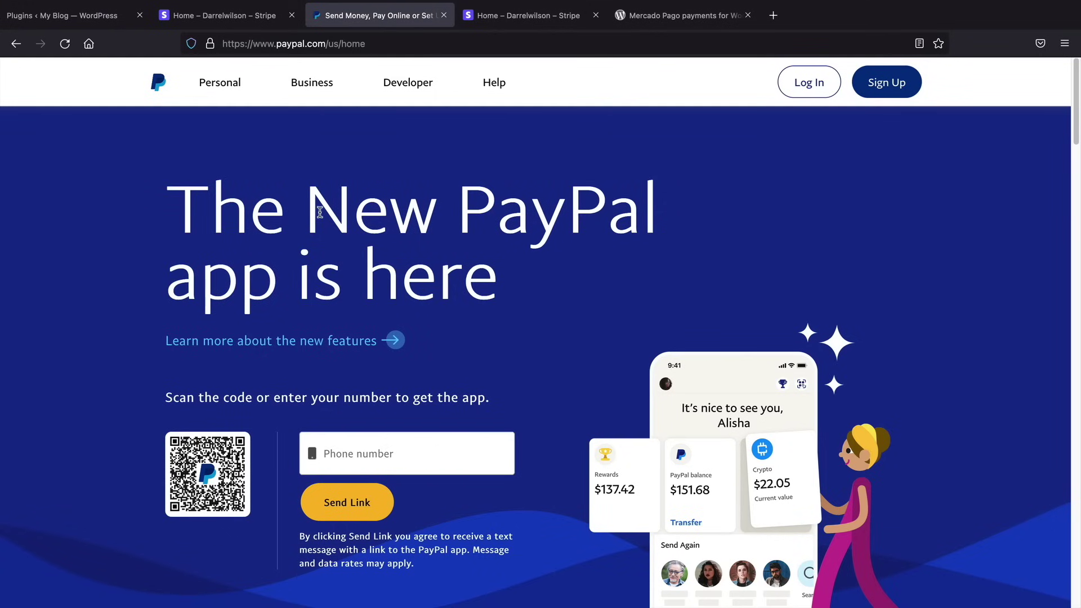
pyautogui.click(314, 85)
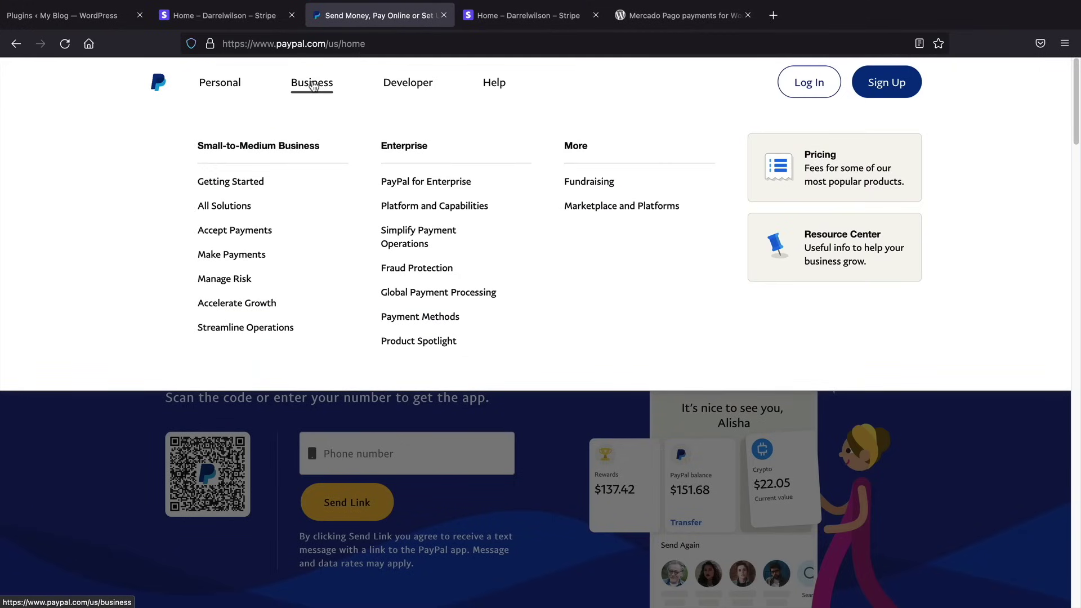
pyautogui.click(231, 85)
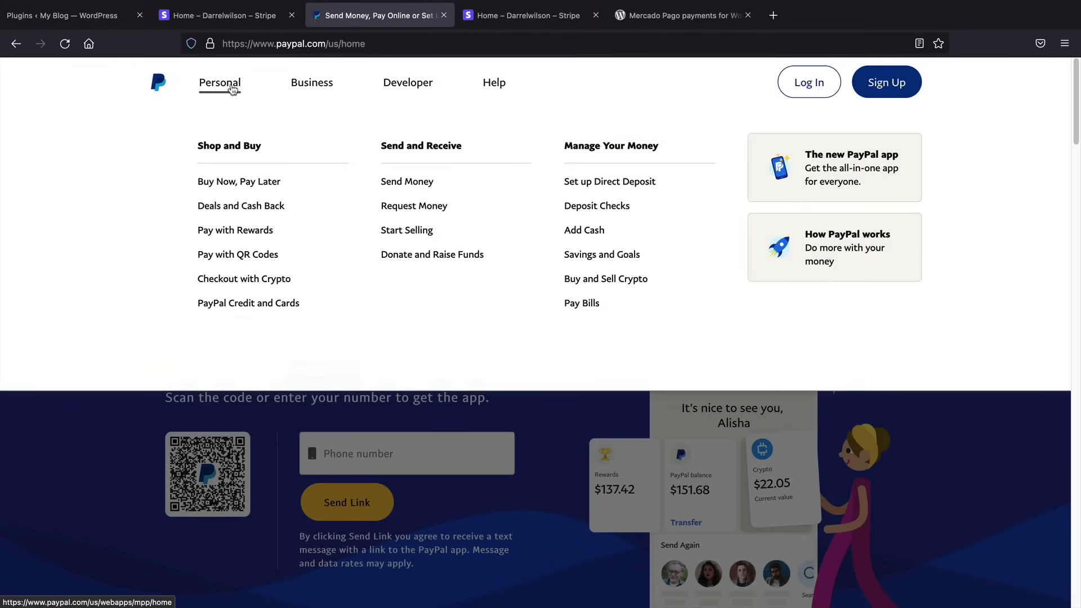
pyautogui.click(49, 472)
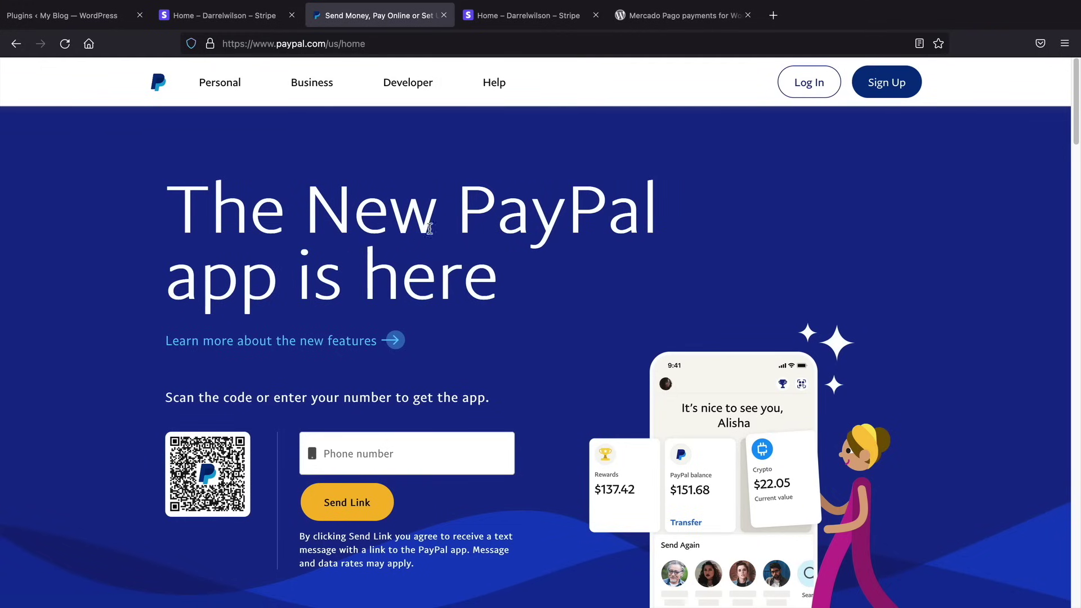
pyautogui.click(889, 84)
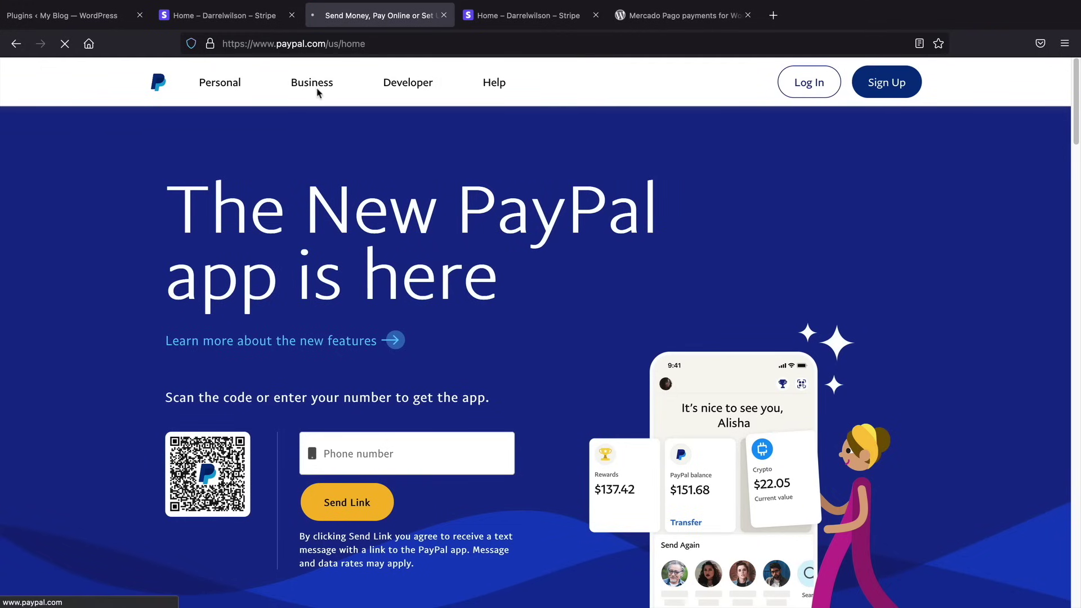
pyautogui.click(319, 90)
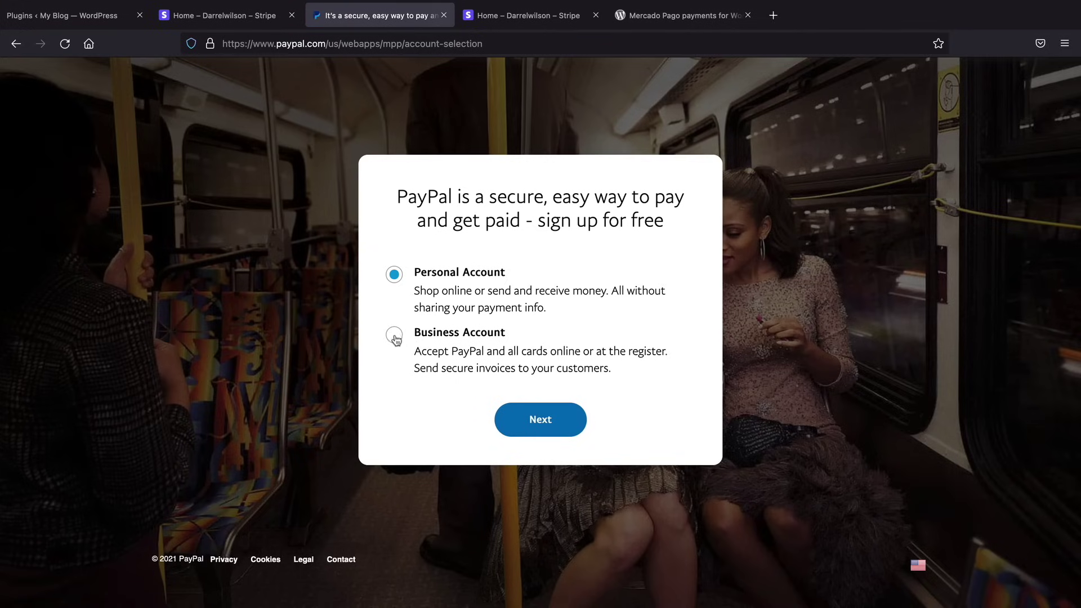
pyautogui.click(394, 337)
# Return to PayPal home and log in to the business dashboard showing the $6,752.67 USD balance
pyautogui.click(16, 44)
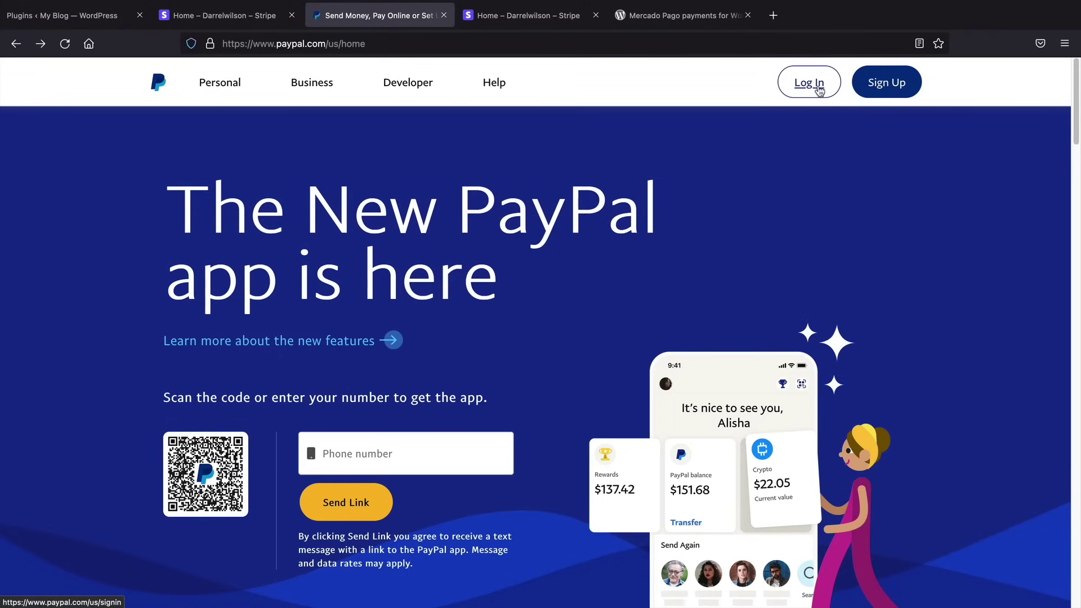
pyautogui.click(820, 90)
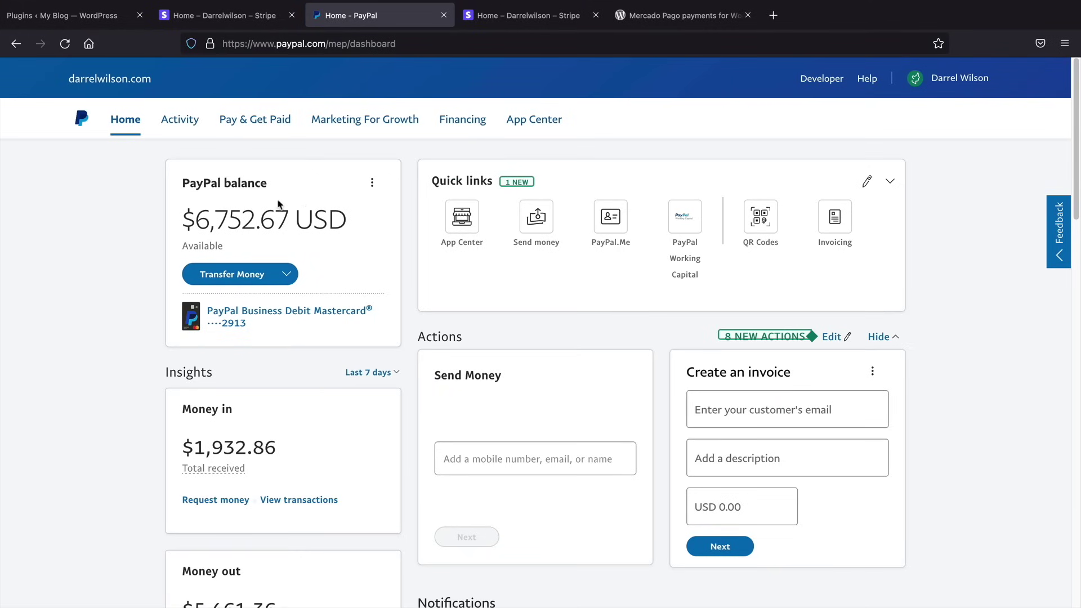
pyautogui.tripleClick(324, 219)
pyautogui.click(148, 239)
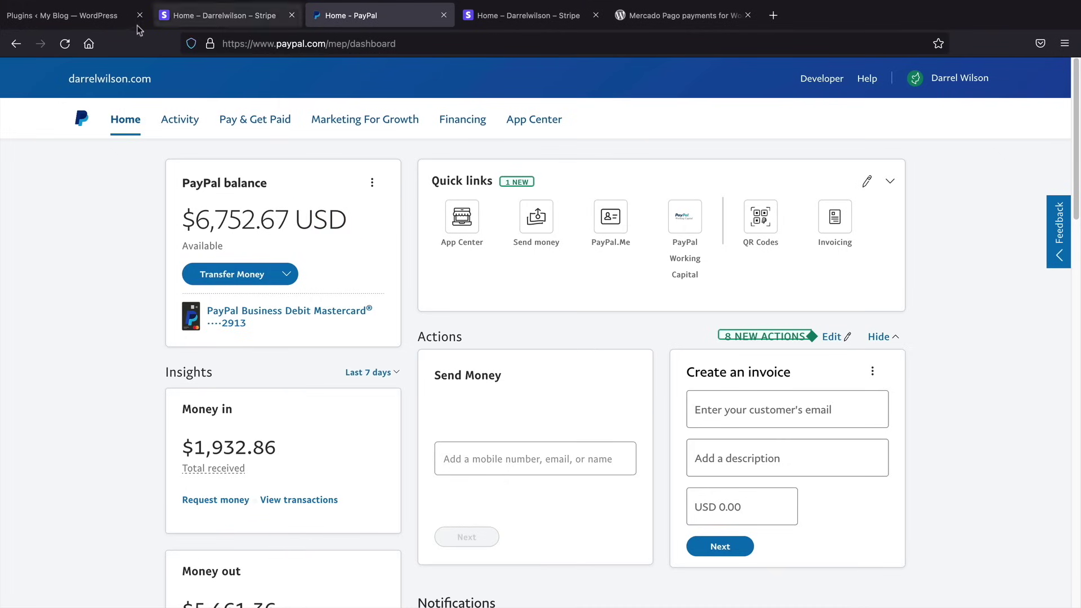
# Open PayPal Express Checkout's settings from Installed Plugins and enable the gateway
pyautogui.click(93, 20)
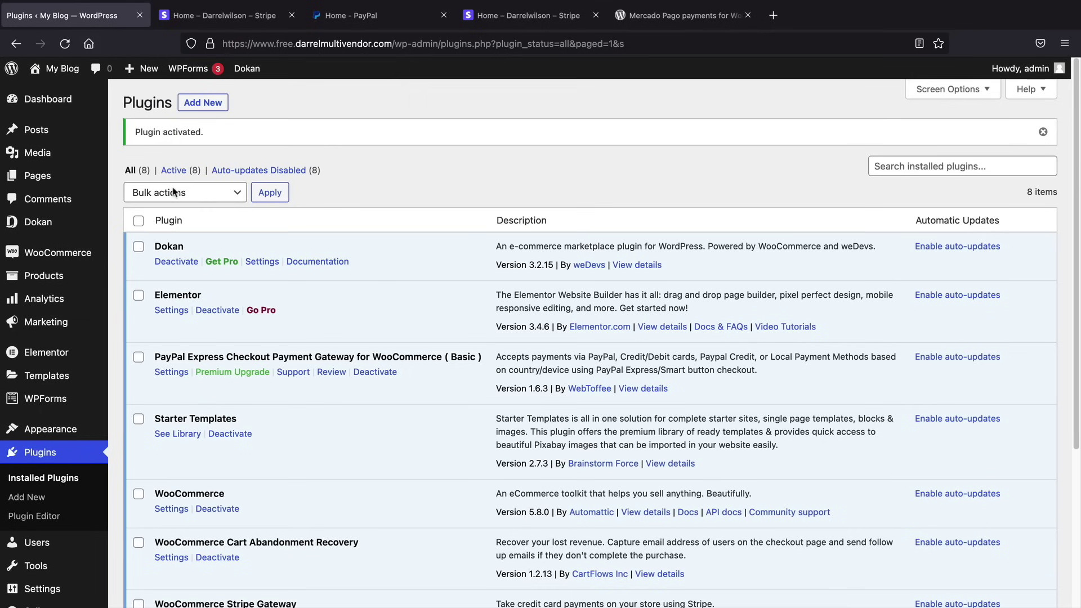
pyautogui.scroll(-5, 209, 415)
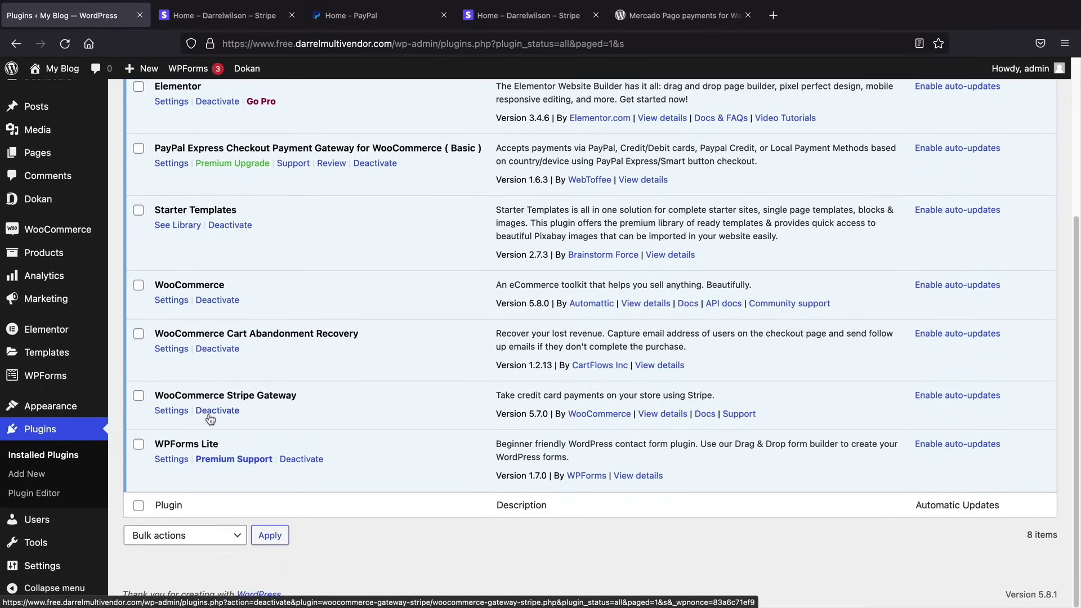
pyautogui.scroll(3, 208, 415)
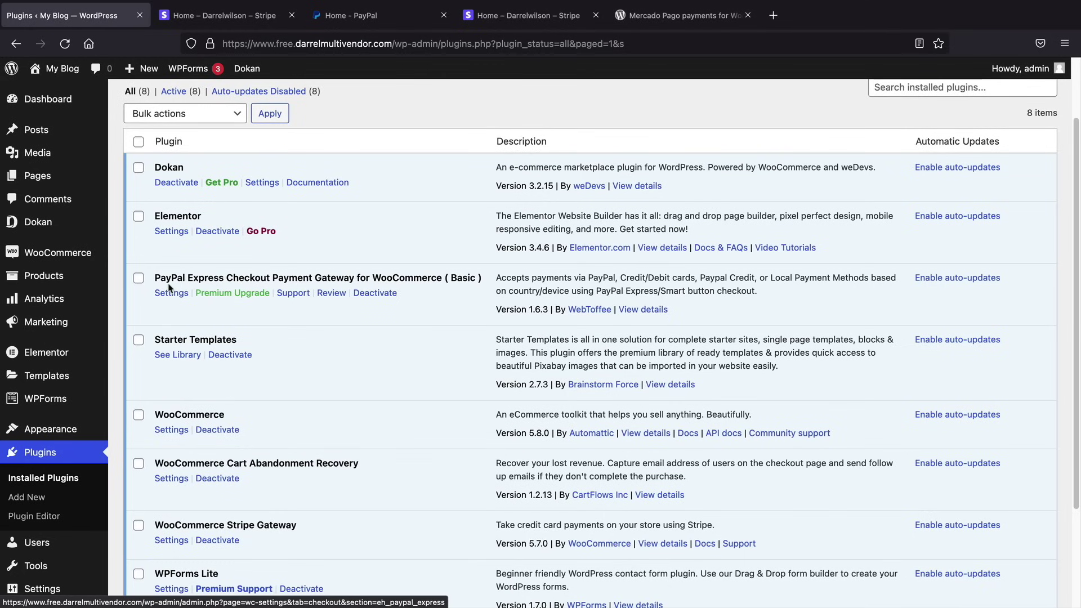
pyautogui.moveTo(156, 277); pyautogui.dragTo(466, 290)
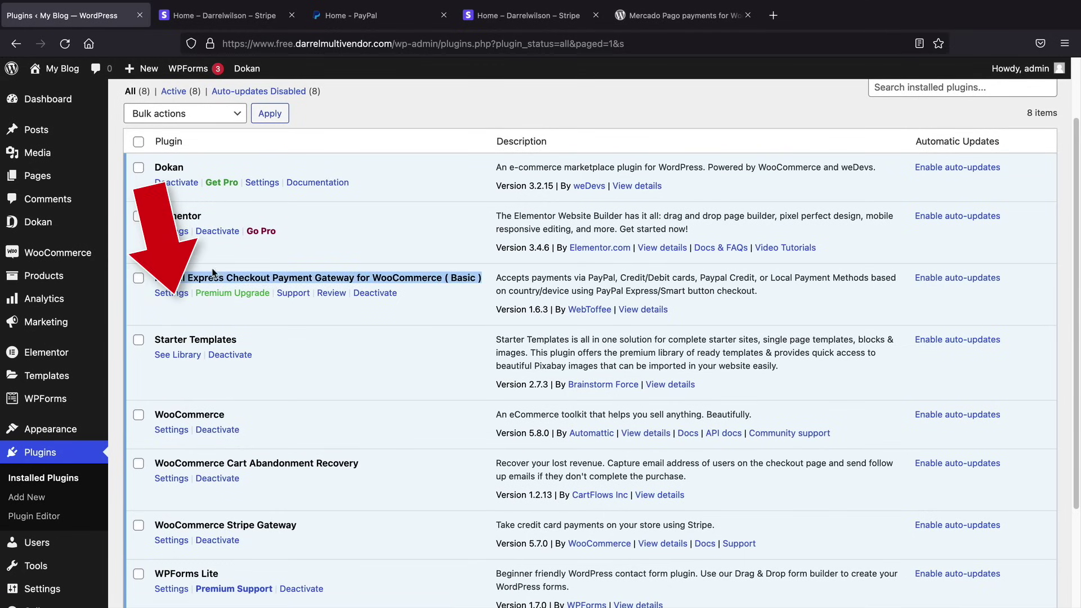
pyautogui.click(176, 295)
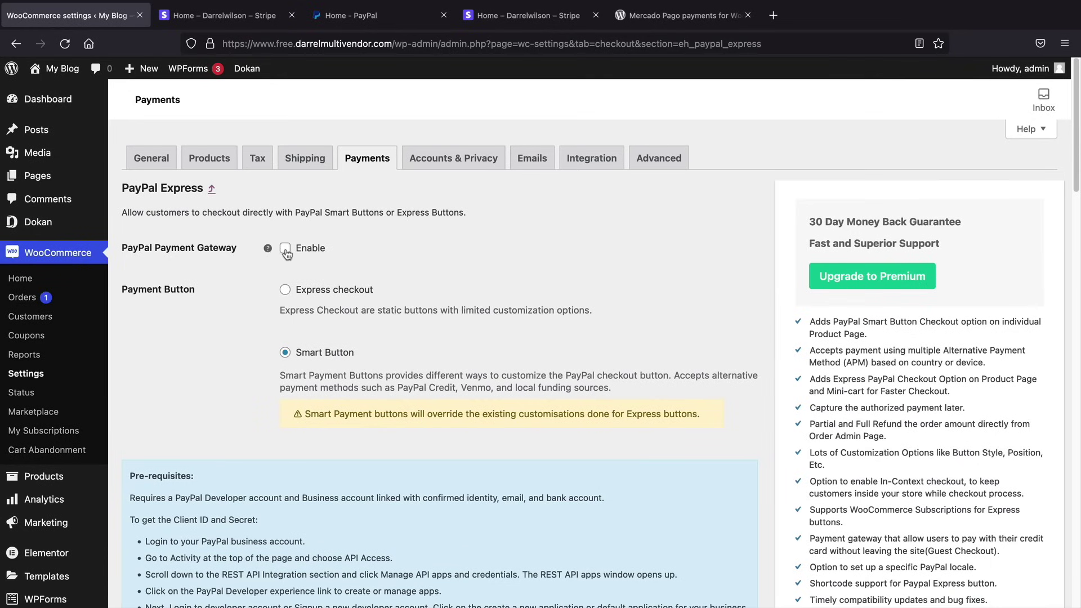
pyautogui.click(285, 249)
# Set the PayPal Environment to Live mode and save the settings
pyautogui.scroll(-10, 228, 341)
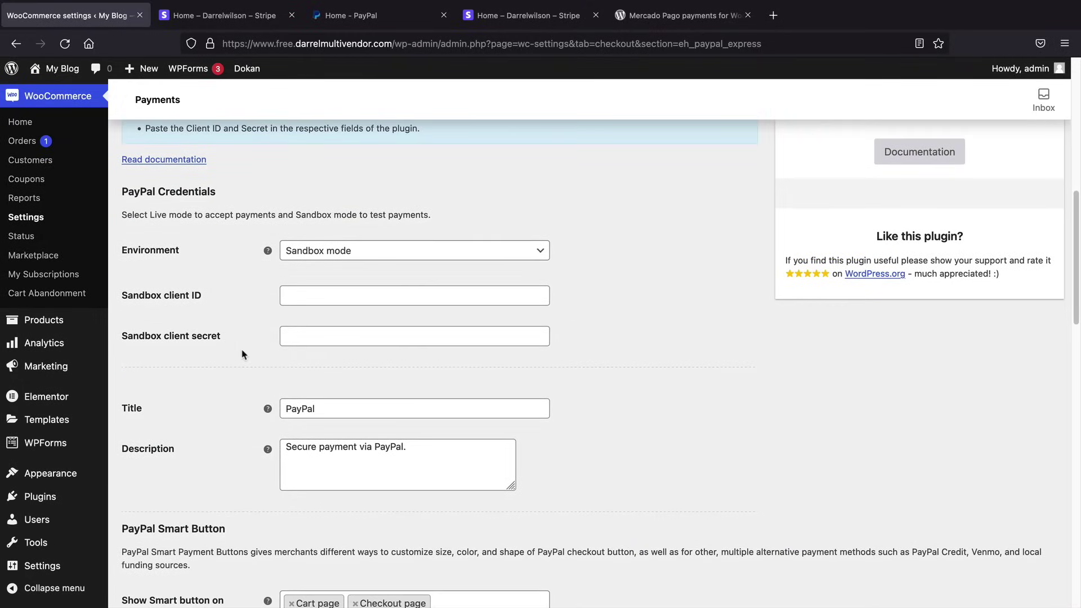
pyautogui.click(321, 254)
pyautogui.click(321, 292)
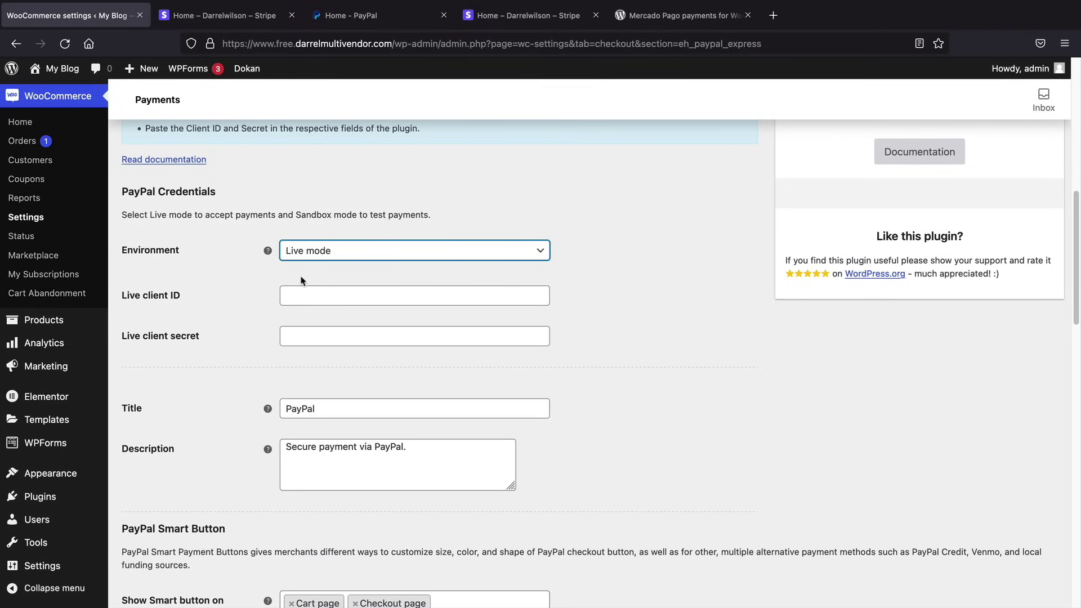
pyautogui.scroll(-9, 251, 398)
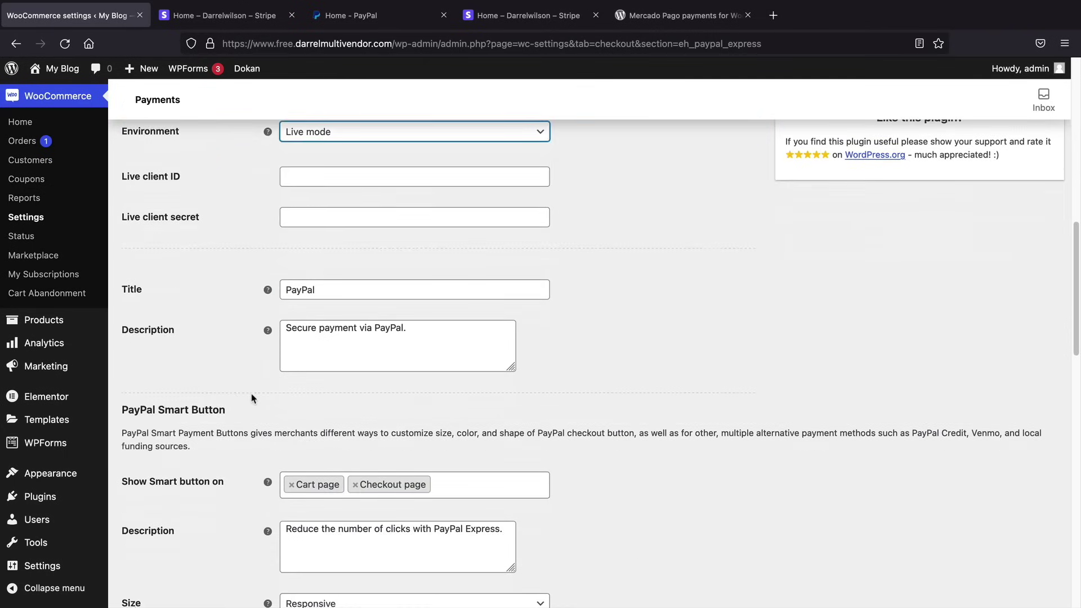
pyautogui.scroll(-10, 242, 398)
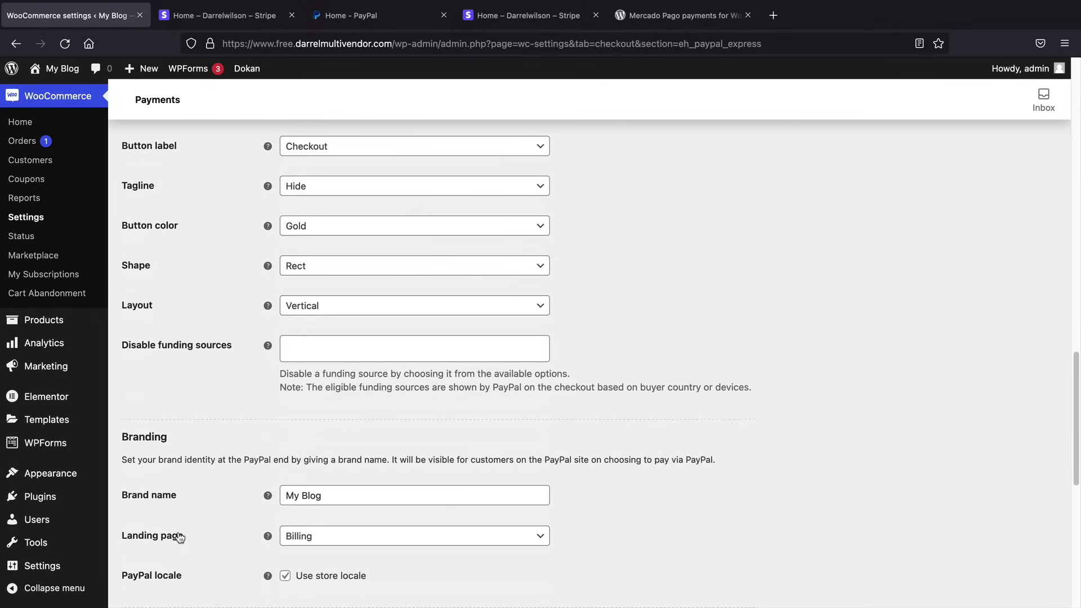
pyautogui.click(160, 534)
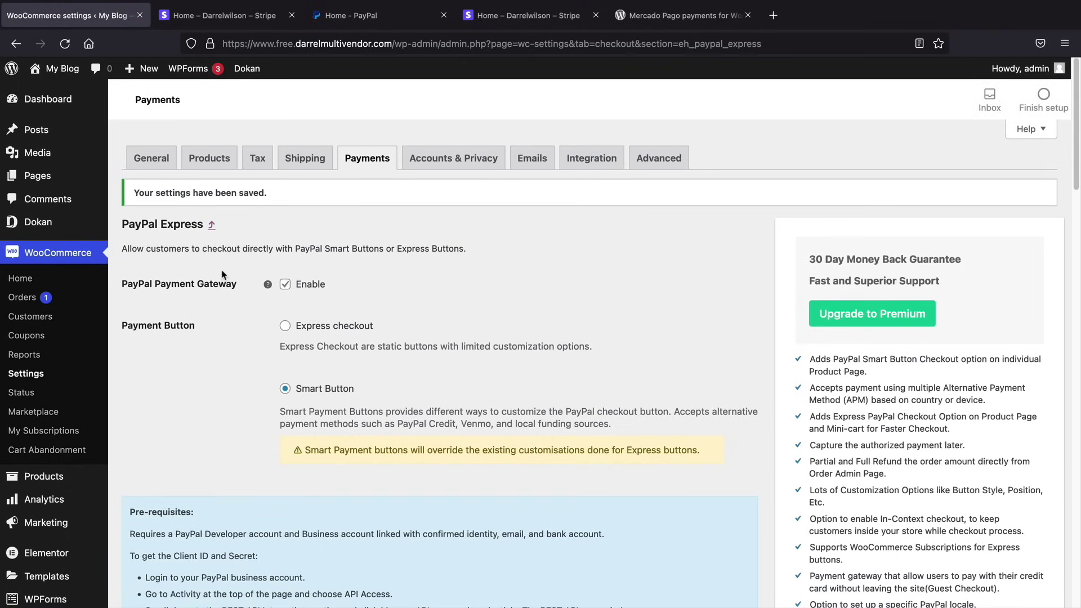
pyautogui.click(285, 388)
pyautogui.moveTo(132, 329); pyautogui.dragTo(198, 330)
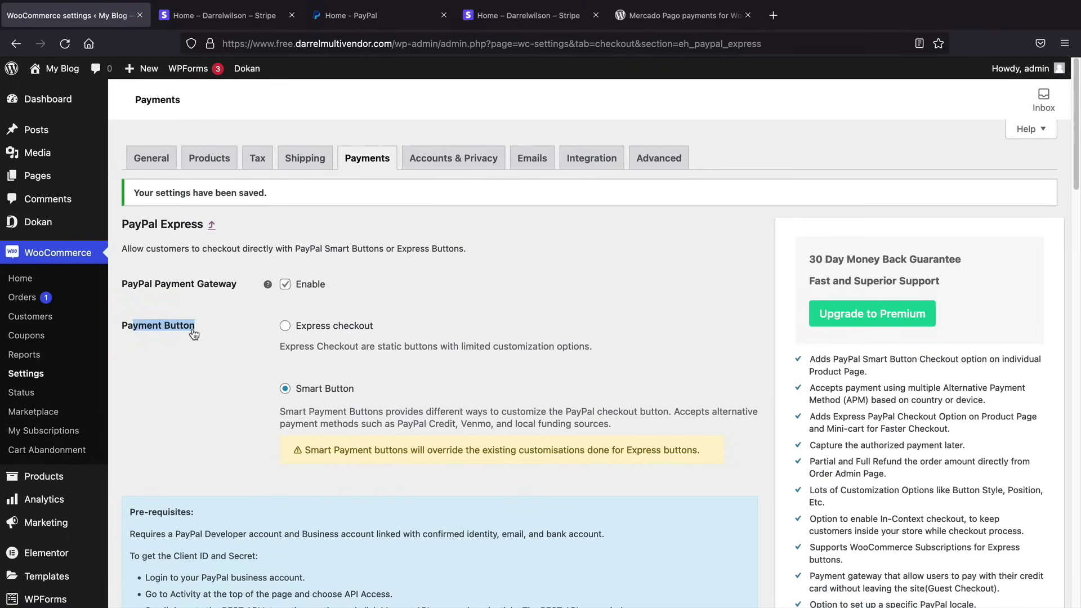
# Set the PayPal payment button to Express checkout and the PayPal Credentials environment to Live mode
pyautogui.click(285, 327)
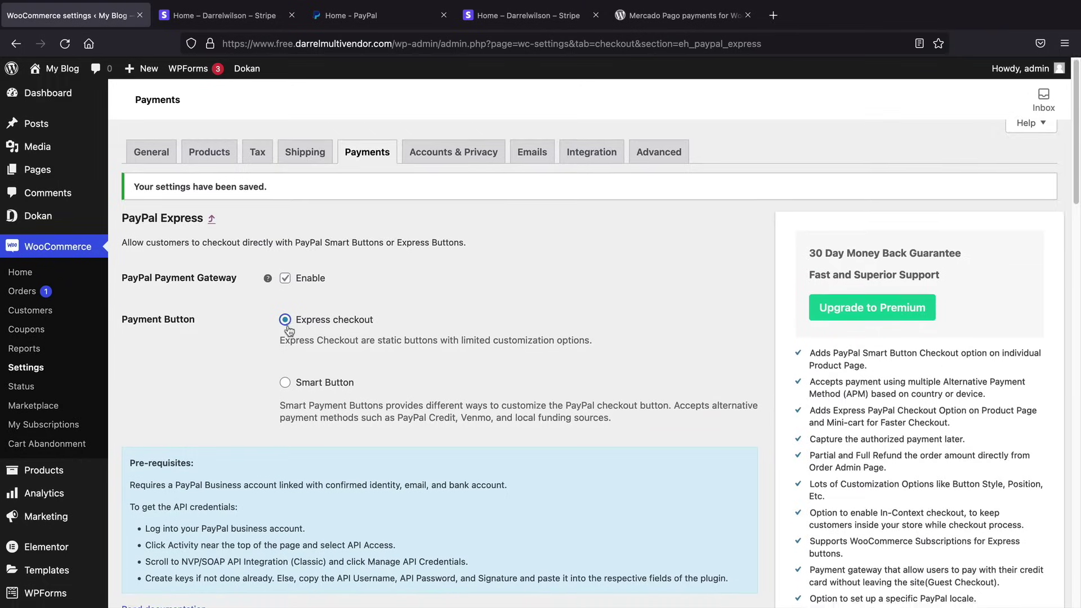
pyautogui.scroll(-4, 290, 323)
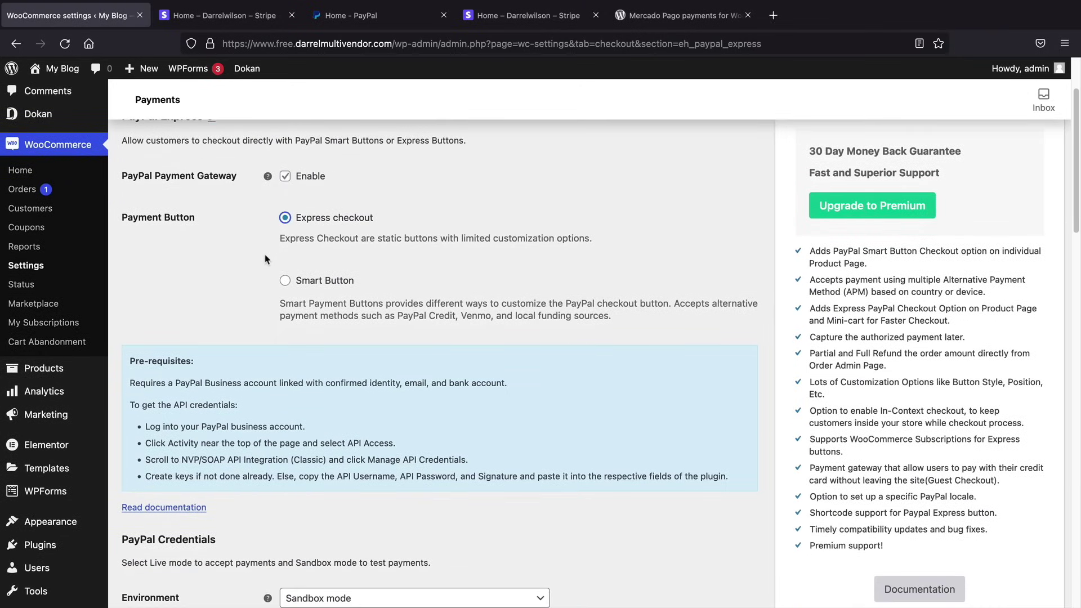
pyautogui.scroll(-8, 266, 259)
pyautogui.scroll(-5, 266, 259)
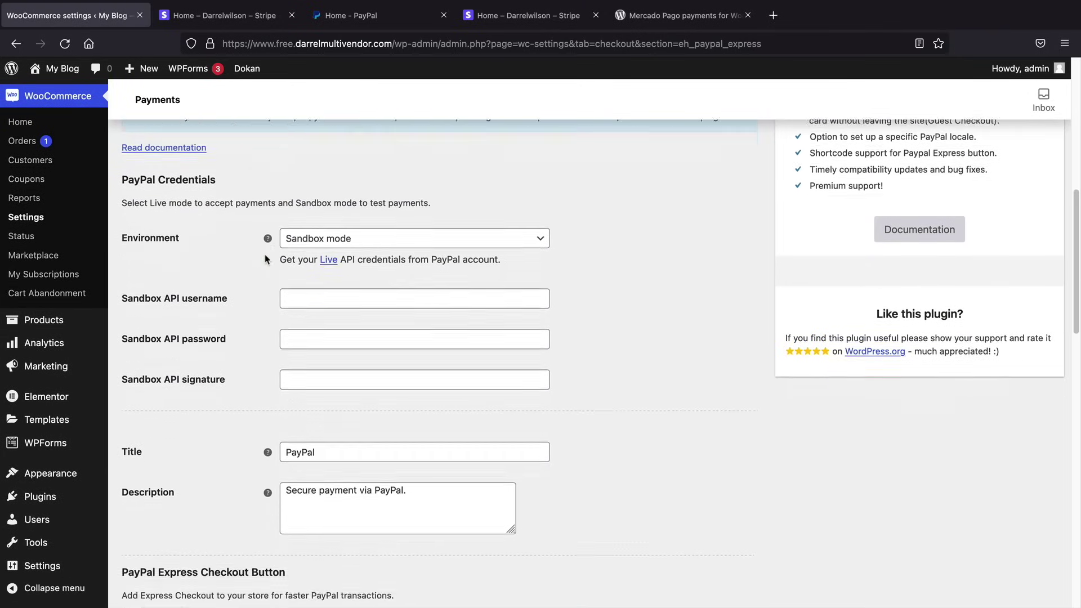
pyautogui.click(366, 214)
pyautogui.click(355, 249)
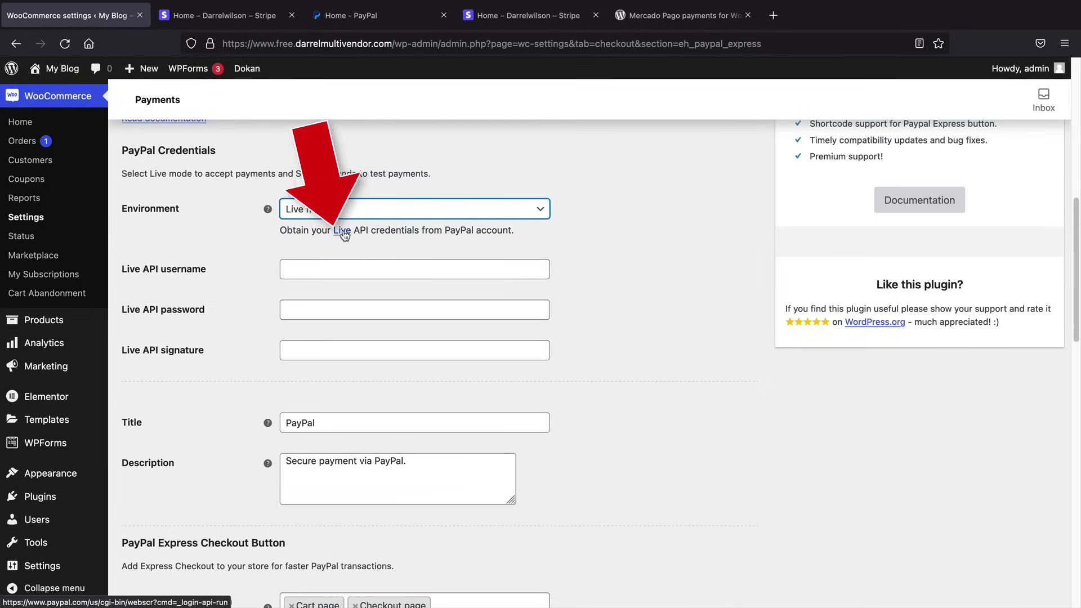
# Open PayPal's live API credentials page and copy the API username
pyautogui.click(341, 232)
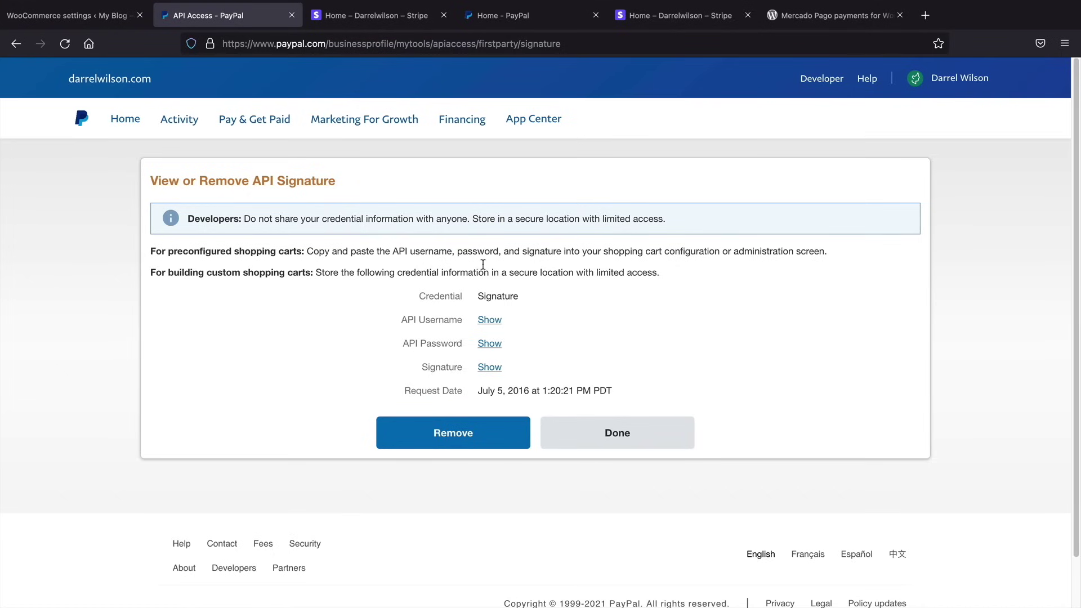
pyautogui.click(493, 322)
pyautogui.rightClick(494, 323)
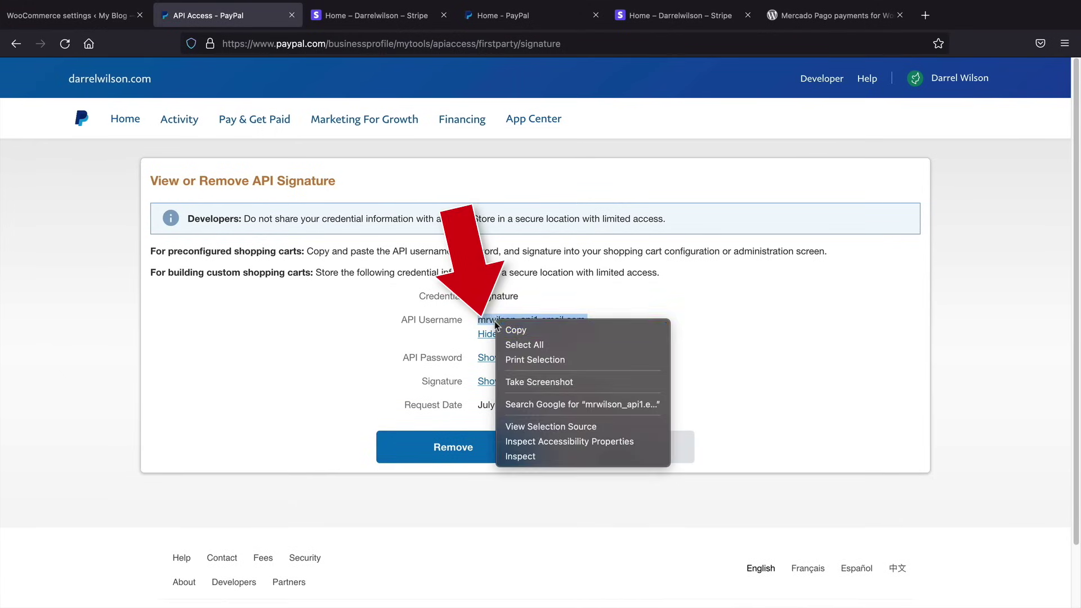
pyautogui.click(510, 326)
# Fill the Live API username, password and signature into the store's PayPal settings and save
pyautogui.click(69, 19)
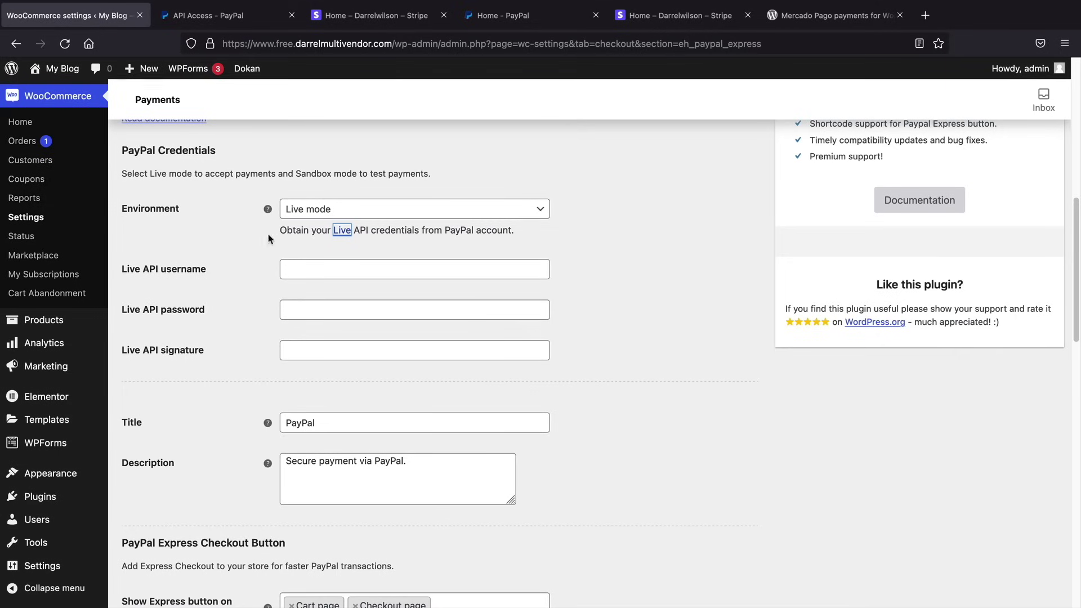
pyautogui.click(310, 272)
pyautogui.click(330, 308)
pyautogui.click(523, 373)
pyautogui.click(233, 25)
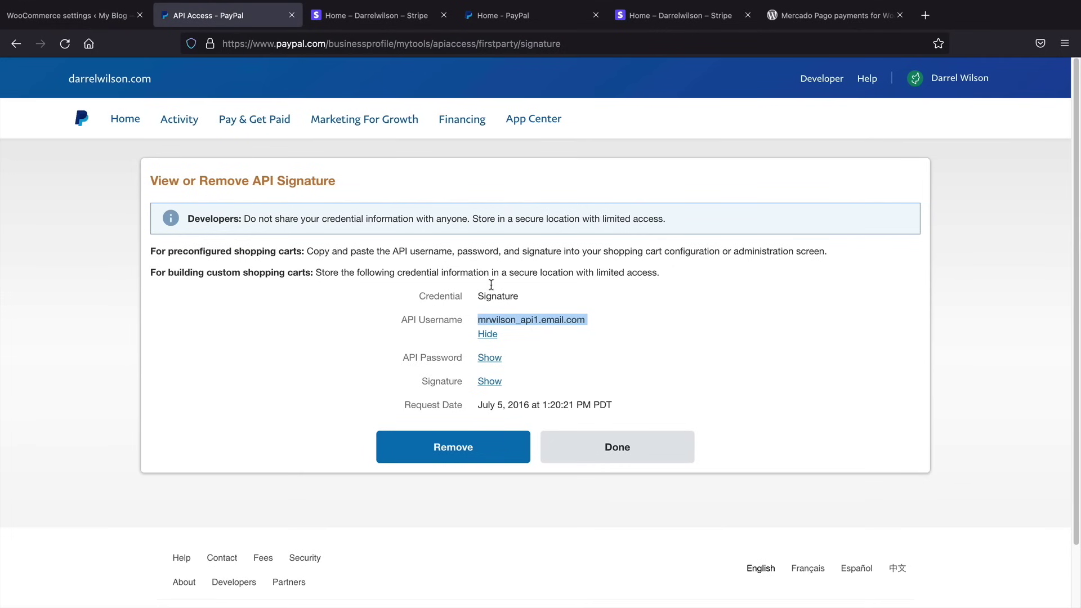
pyautogui.hotkey('ctrl', 'shift', 'Tab')
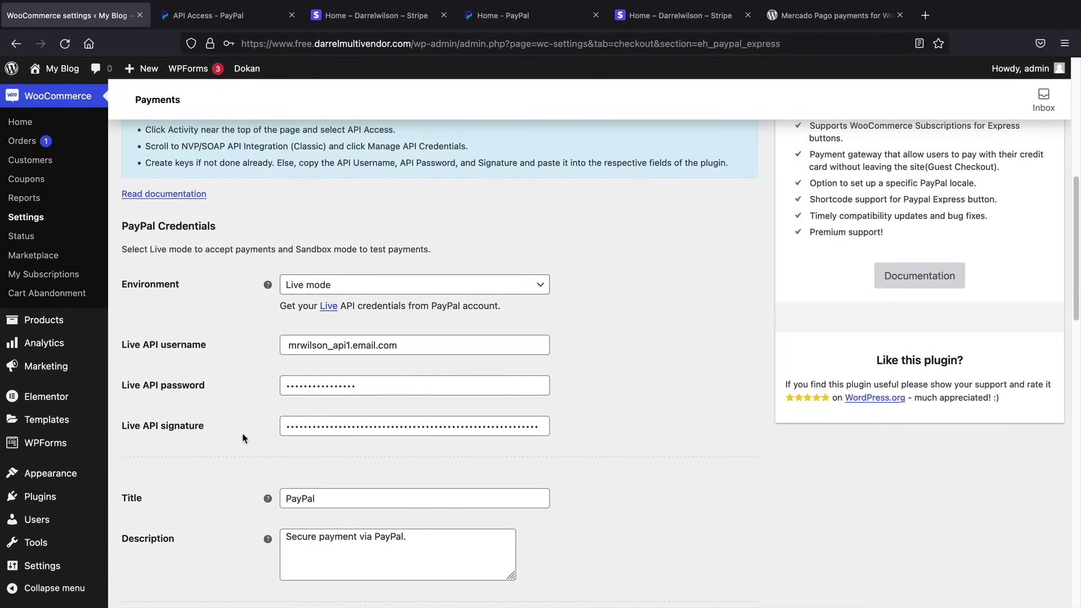
pyautogui.scroll(-20, 244, 436)
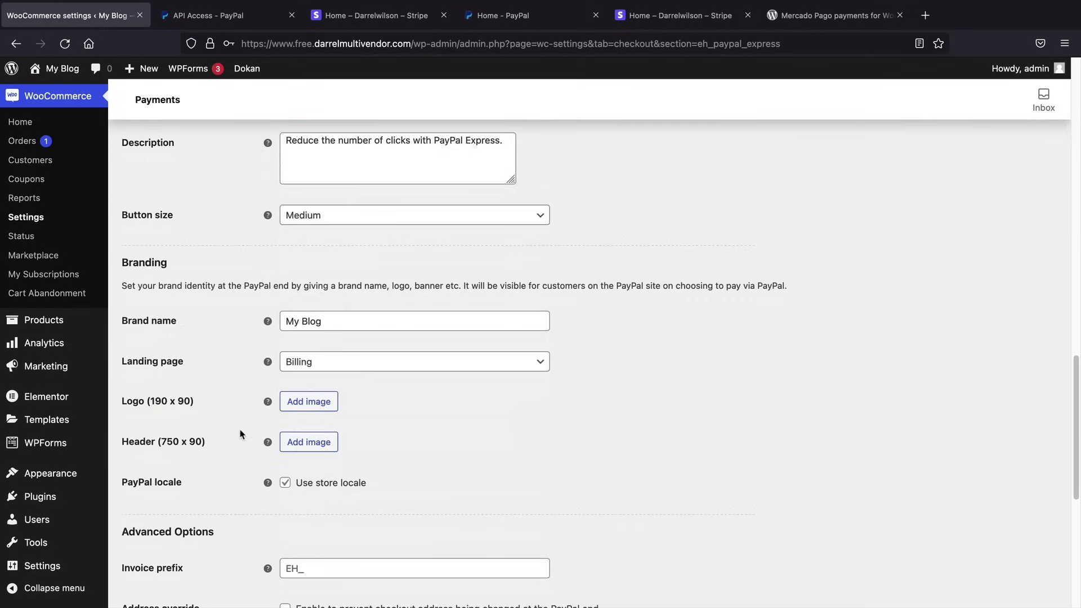
pyautogui.click(168, 537)
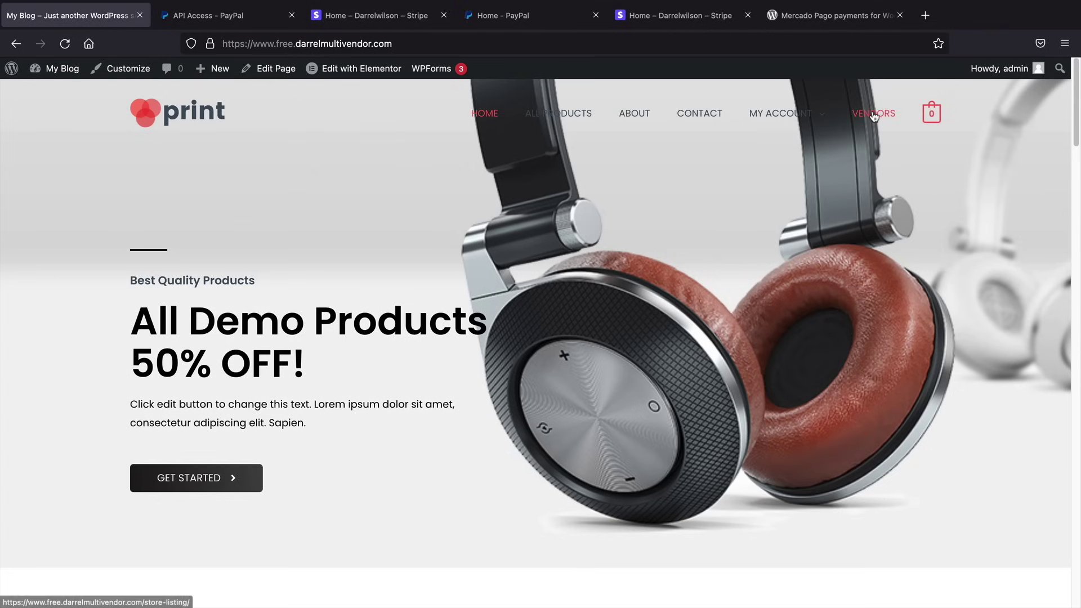
# Open the Cool Headphones product page from the second vendor's store
pyautogui.click(875, 116)
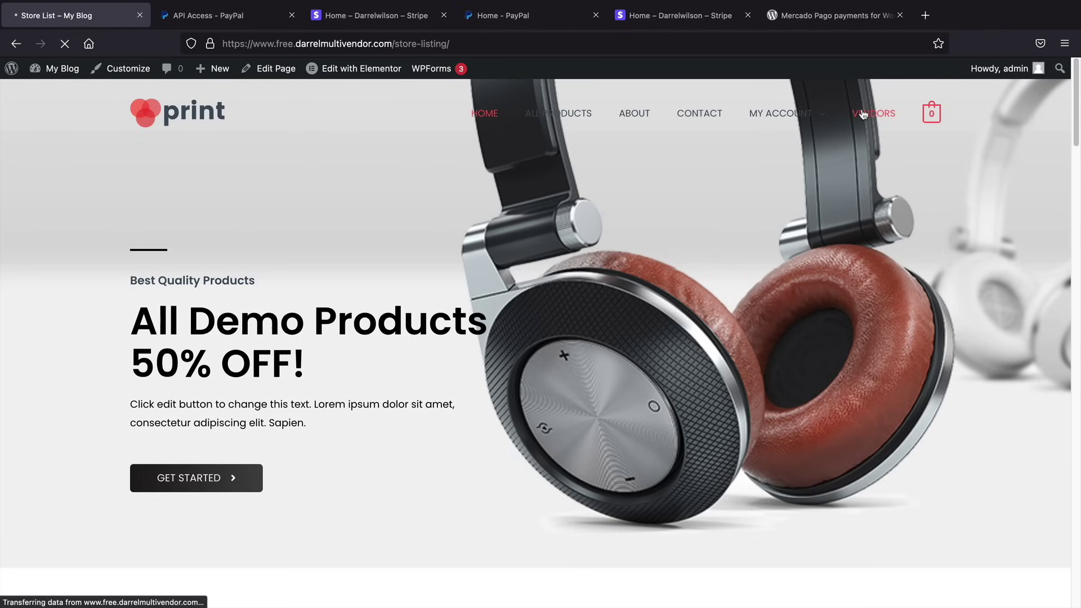
pyautogui.scroll(-3, 522, 355)
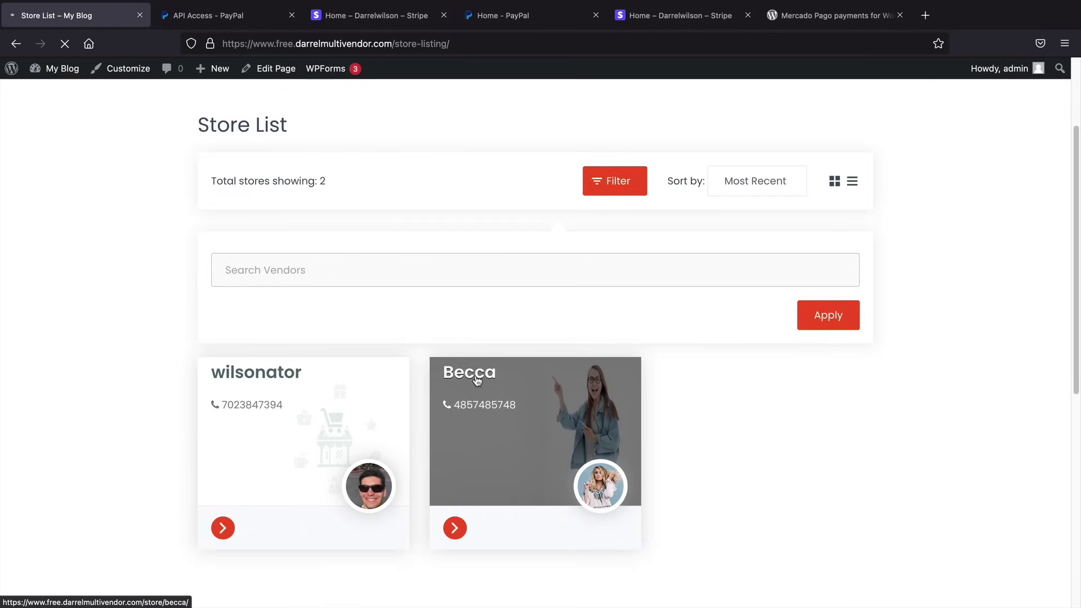
pyautogui.click(487, 373)
pyautogui.scroll(-10, 492, 351)
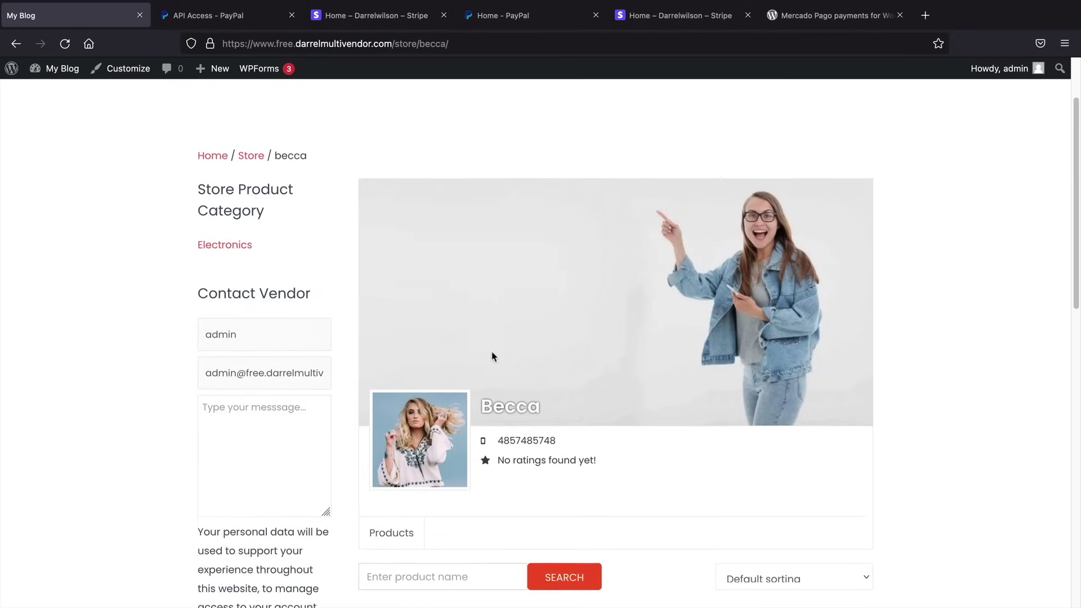
pyautogui.click(442, 364)
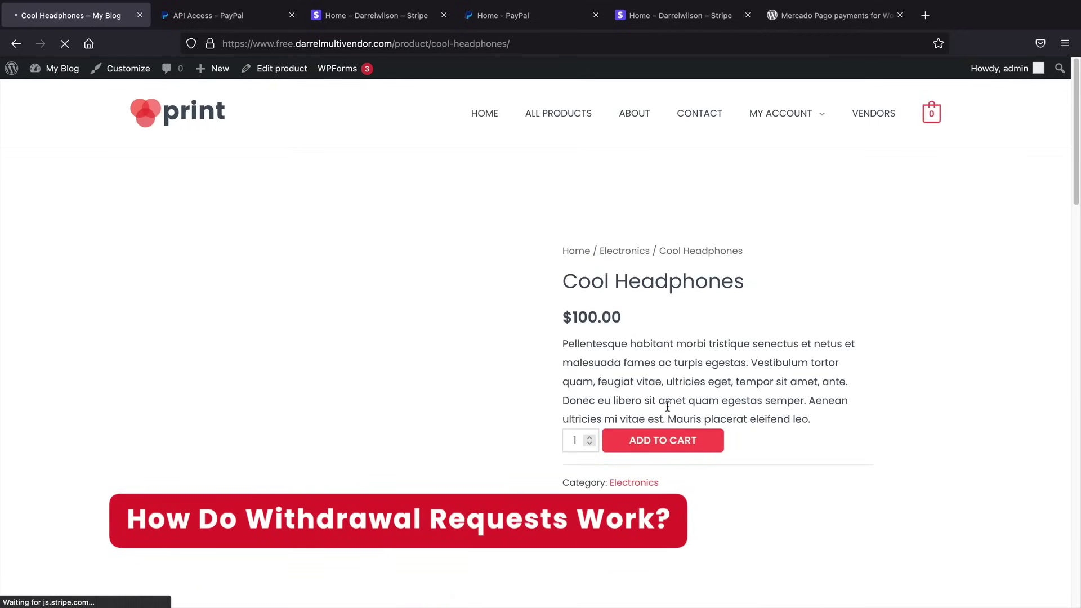
# Add Cool Headphones to the cart and view the cart totals
pyautogui.click(674, 441)
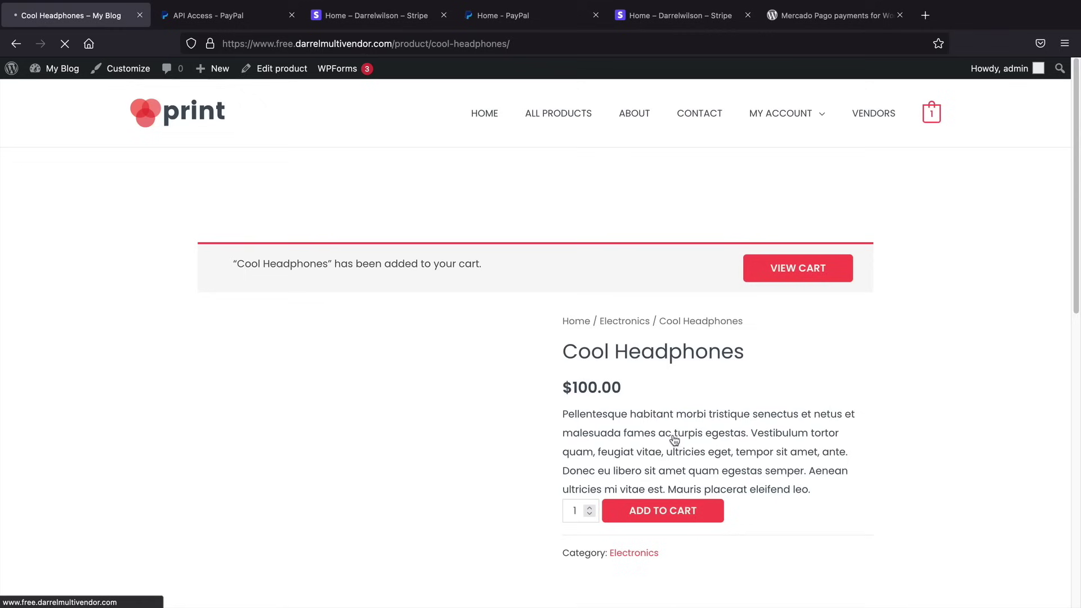
pyautogui.scroll(-2, 679, 426)
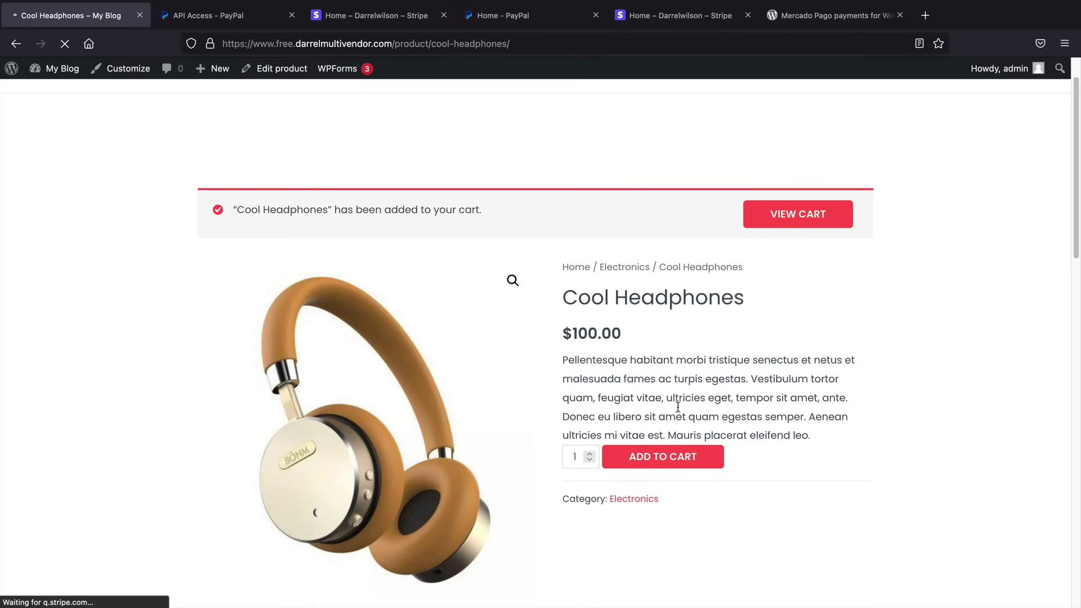
pyautogui.click(797, 224)
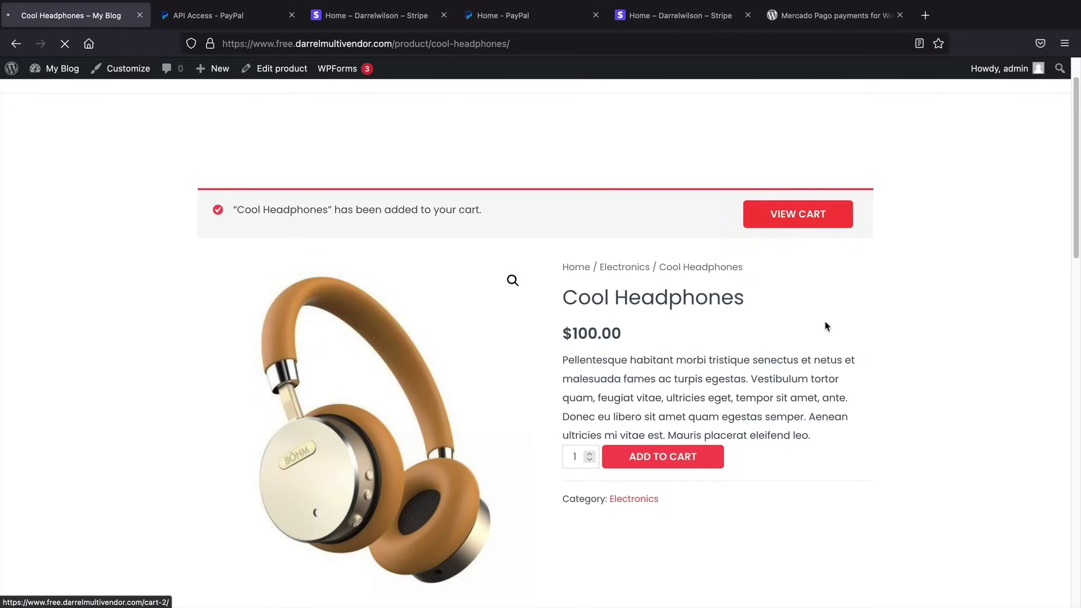
pyautogui.scroll(-5, 761, 381)
pyautogui.scroll(-5, 754, 382)
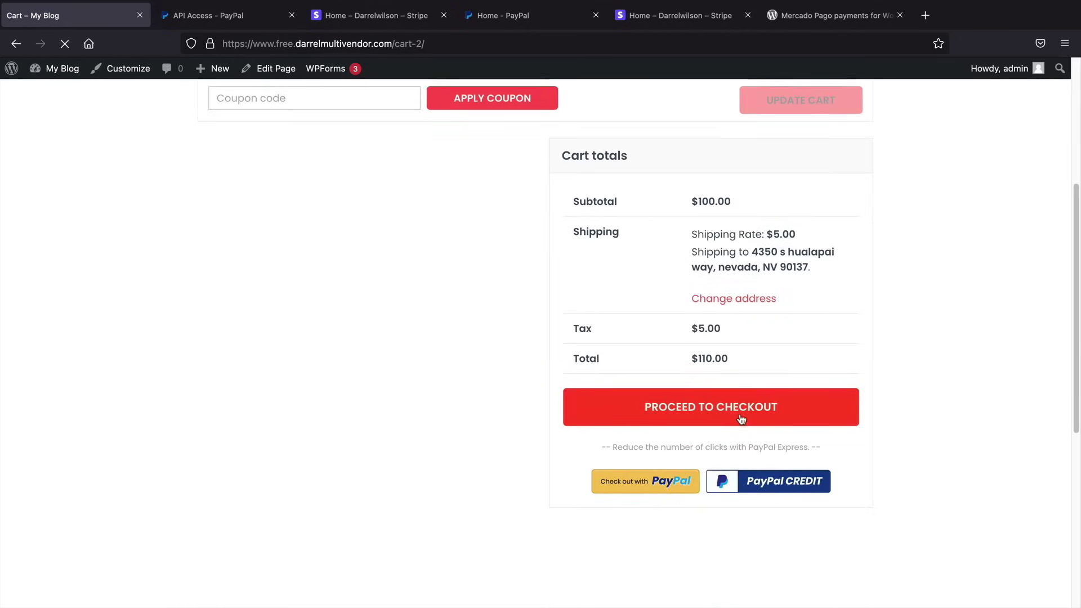
# Proceed to checkout, pick Cash on delivery as the payment method, and place the $110.00 order
pyautogui.click(716, 409)
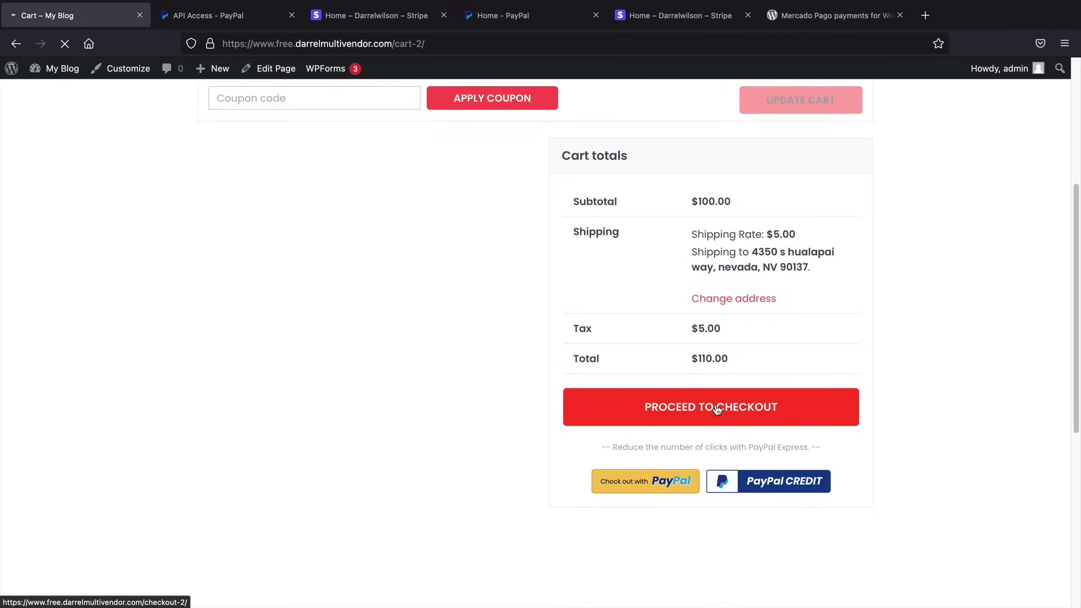
pyautogui.scroll(-5, 733, 494)
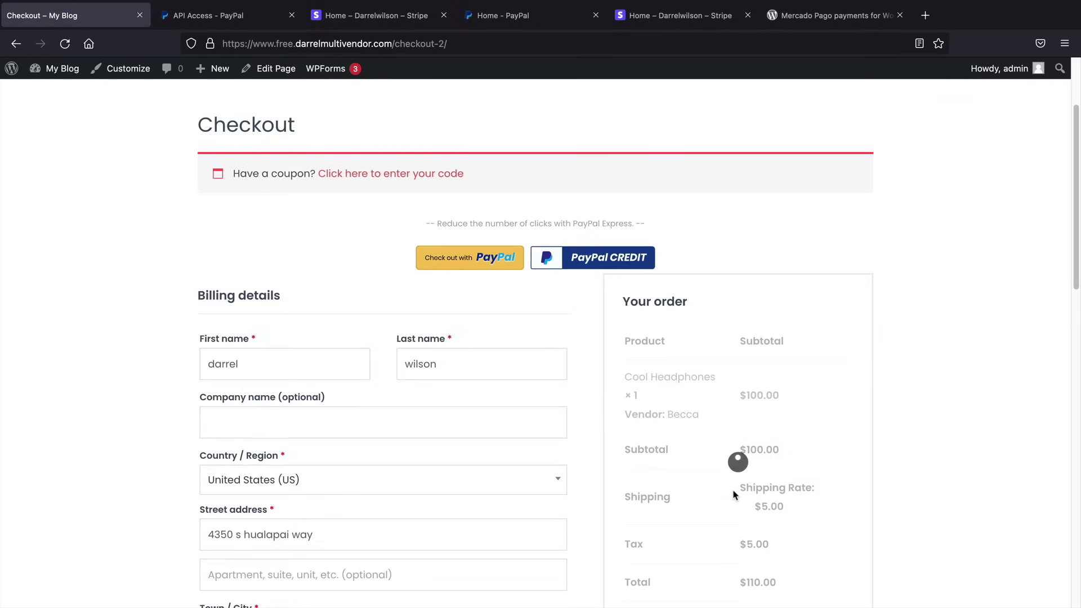
pyautogui.scroll(-2, 647, 349)
pyautogui.scroll(-4, 727, 421)
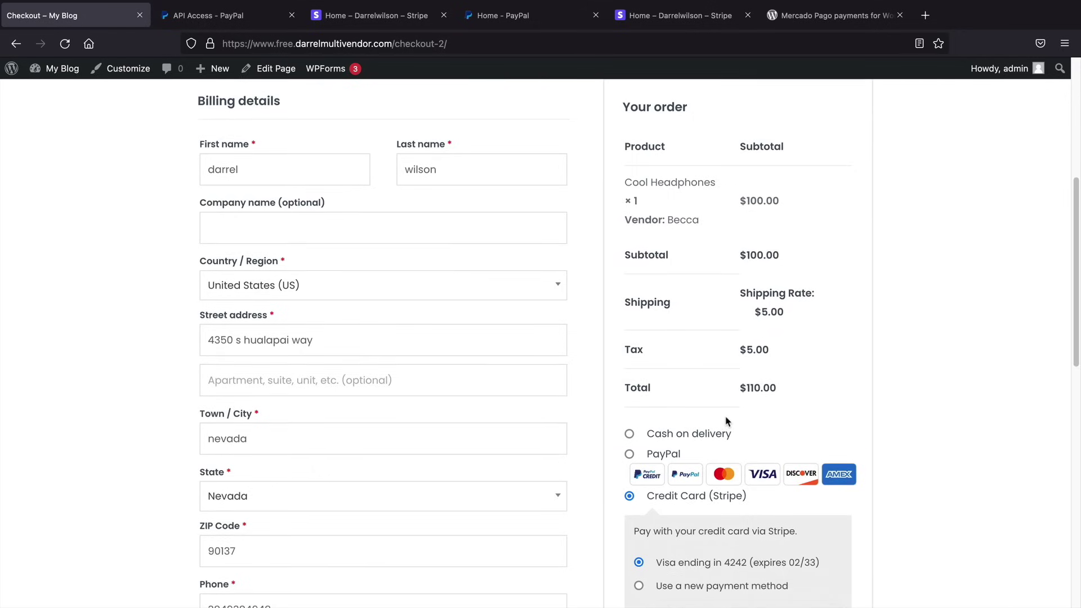
pyautogui.scroll(-4, 726, 421)
pyautogui.click(647, 338)
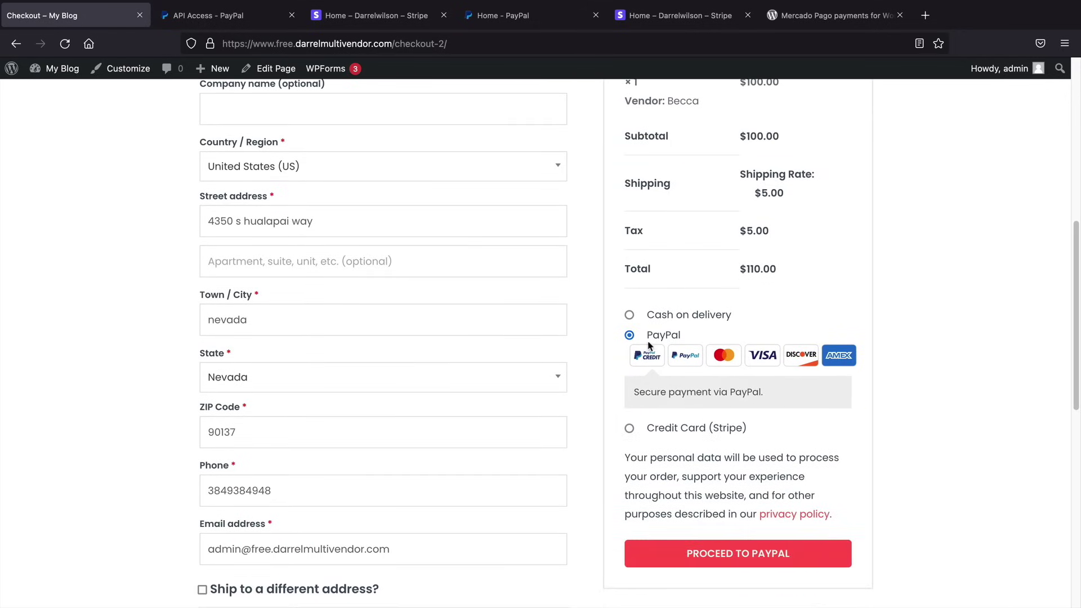
pyautogui.scroll(-2, 647, 340)
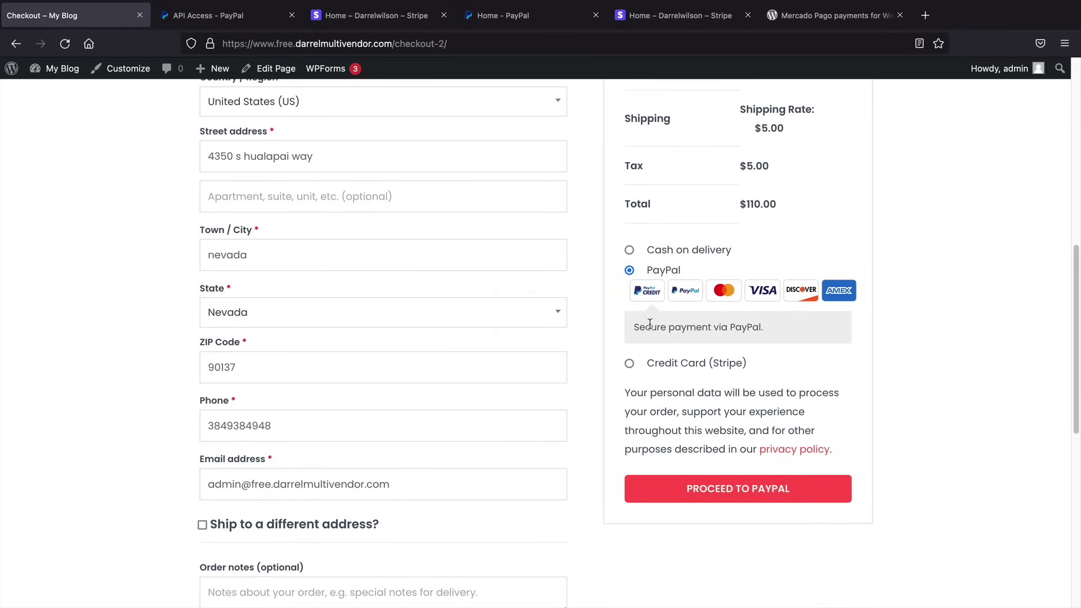
pyautogui.click(629, 364)
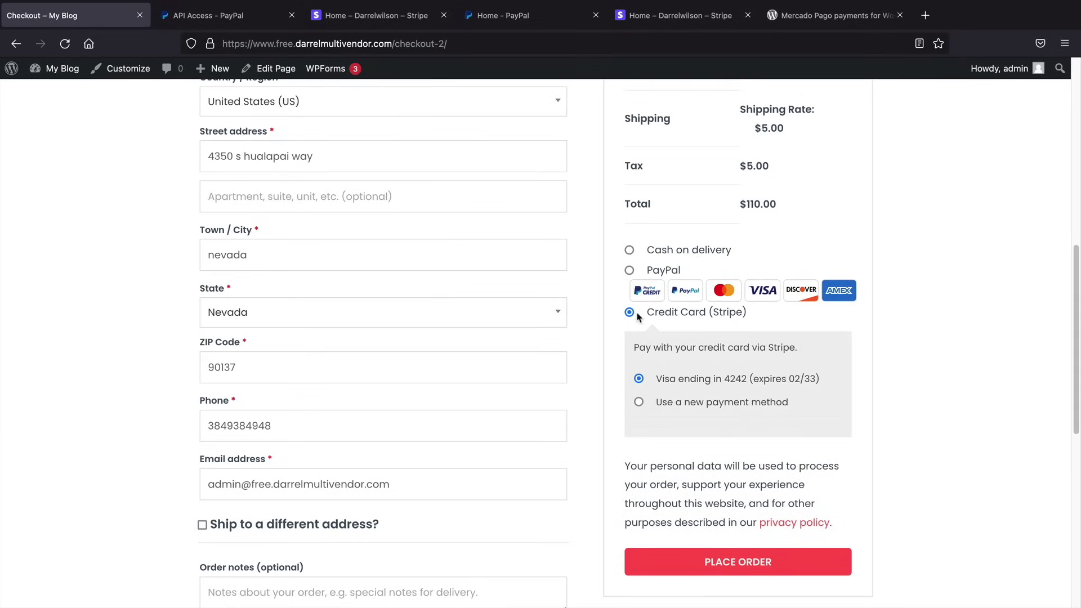
pyautogui.click(630, 251)
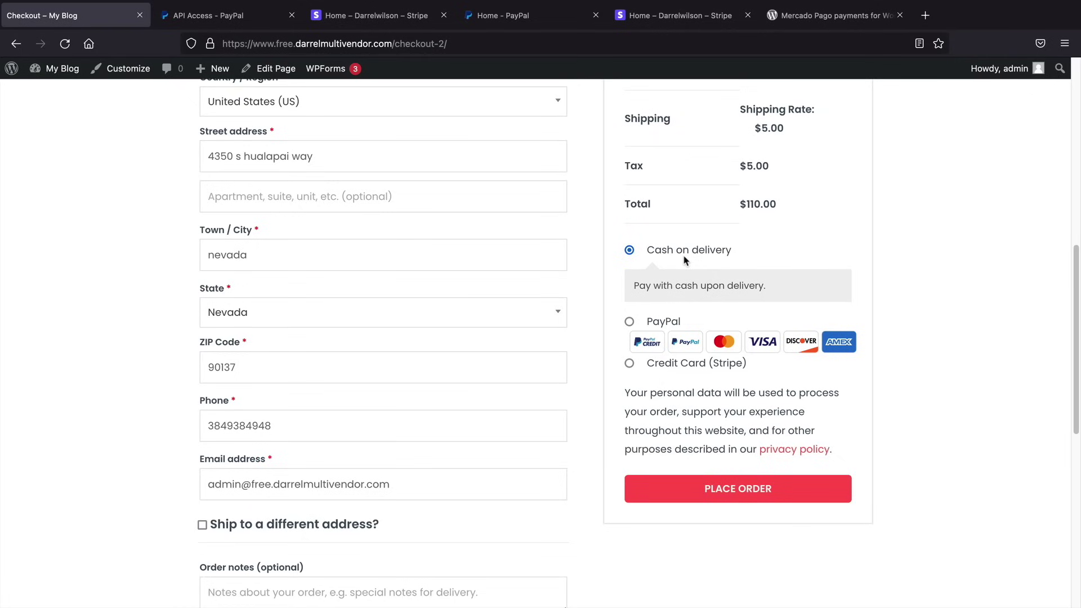
pyautogui.click(733, 492)
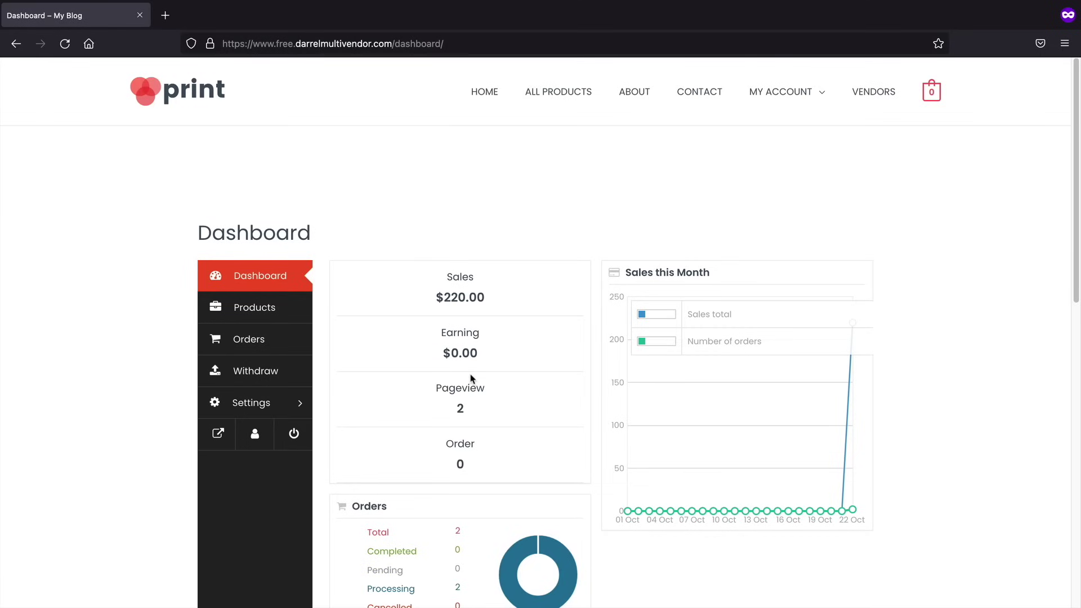
# Highlight the $220.00 sales figure on the vendor Dashboard, then go to Withdraw
pyautogui.moveTo(485, 297); pyautogui.dragTo(445, 299)
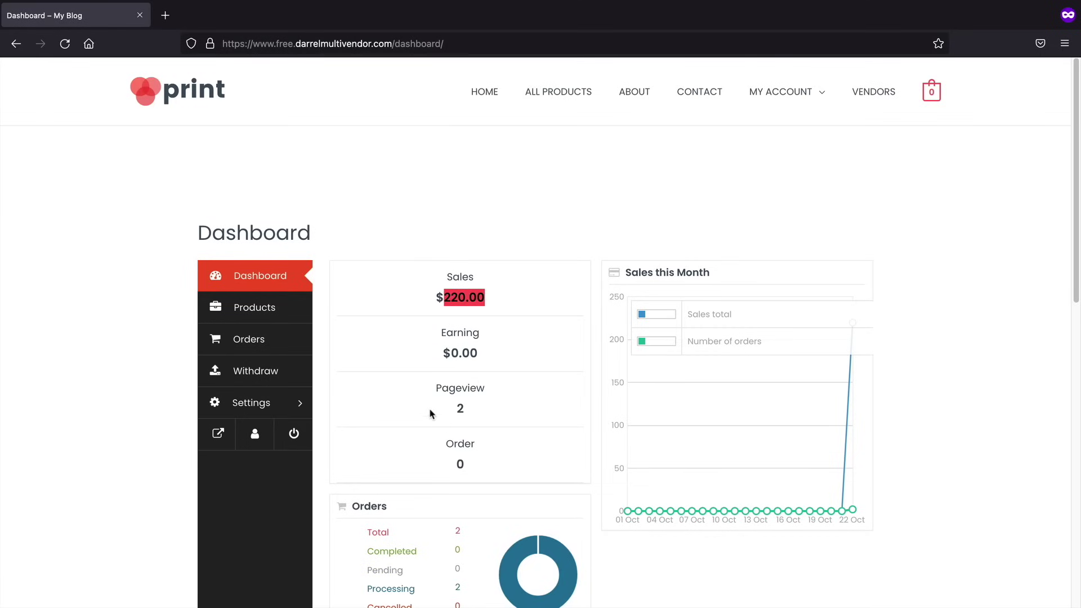
pyautogui.click(267, 378)
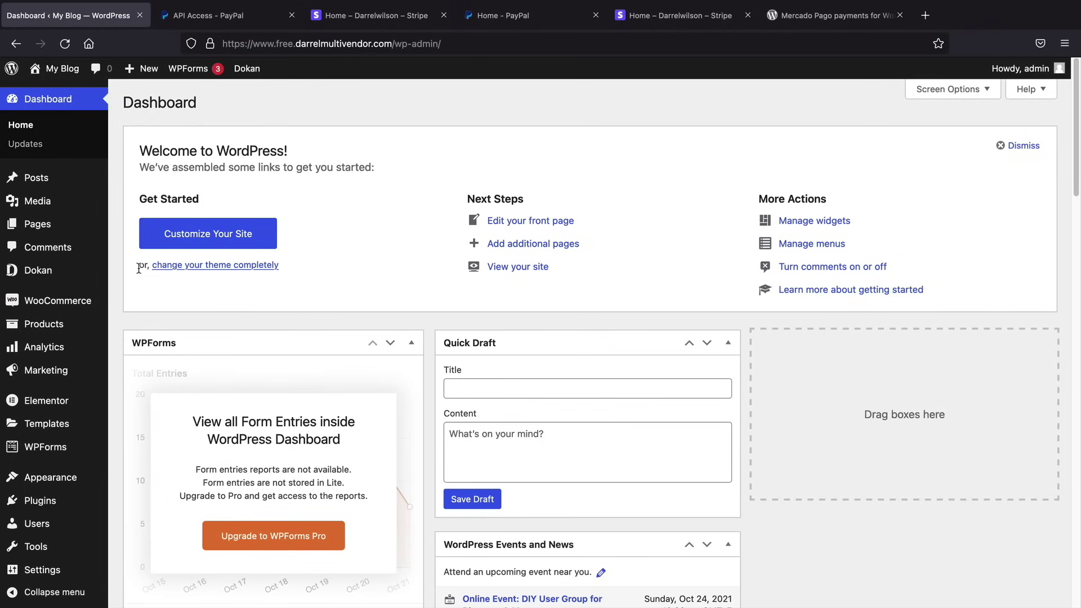
# Open order #2375, set its status to Completed, and update it
pyautogui.moveTo(66, 300)
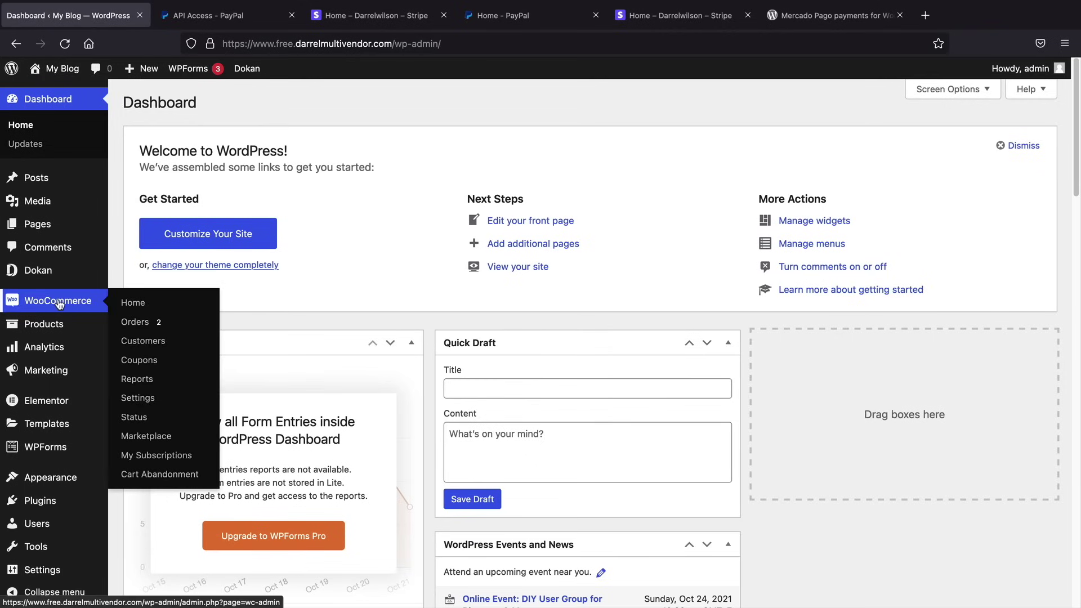
pyautogui.click(141, 322)
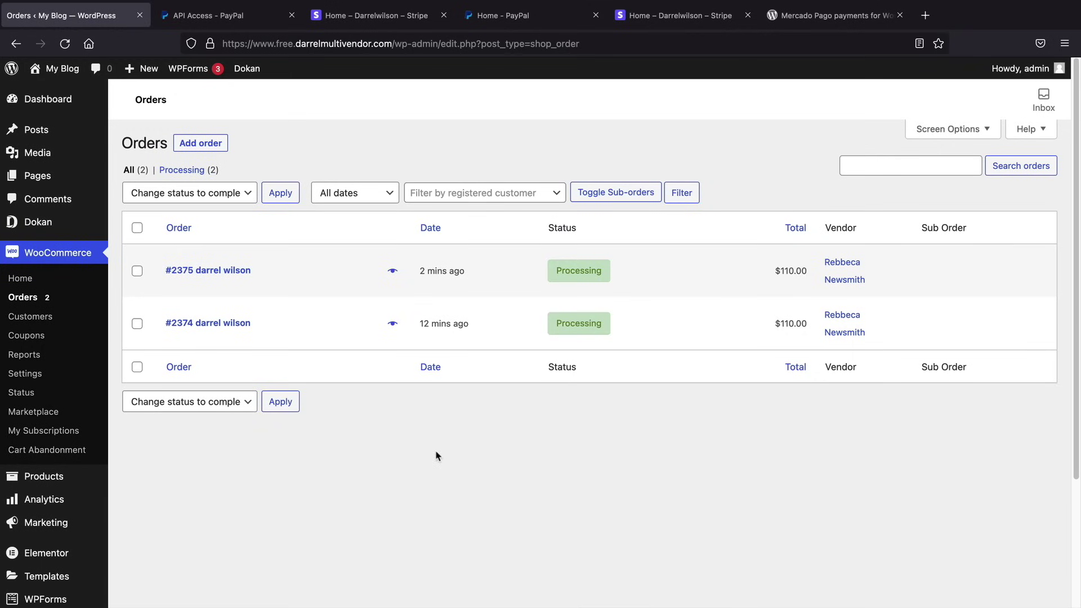
pyautogui.click(234, 273)
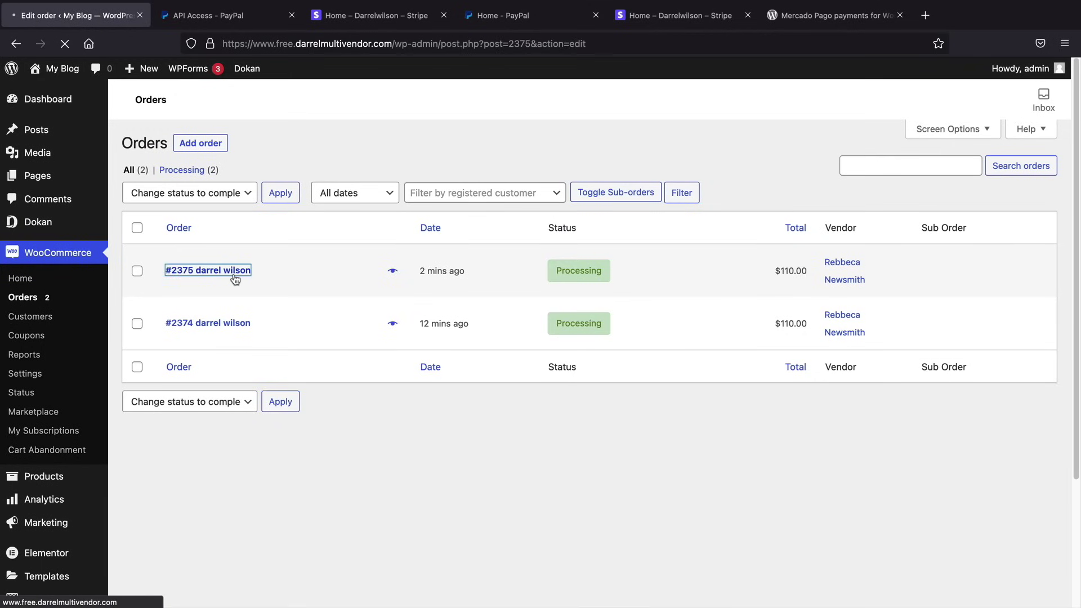
pyautogui.scroll(-1, 374, 334)
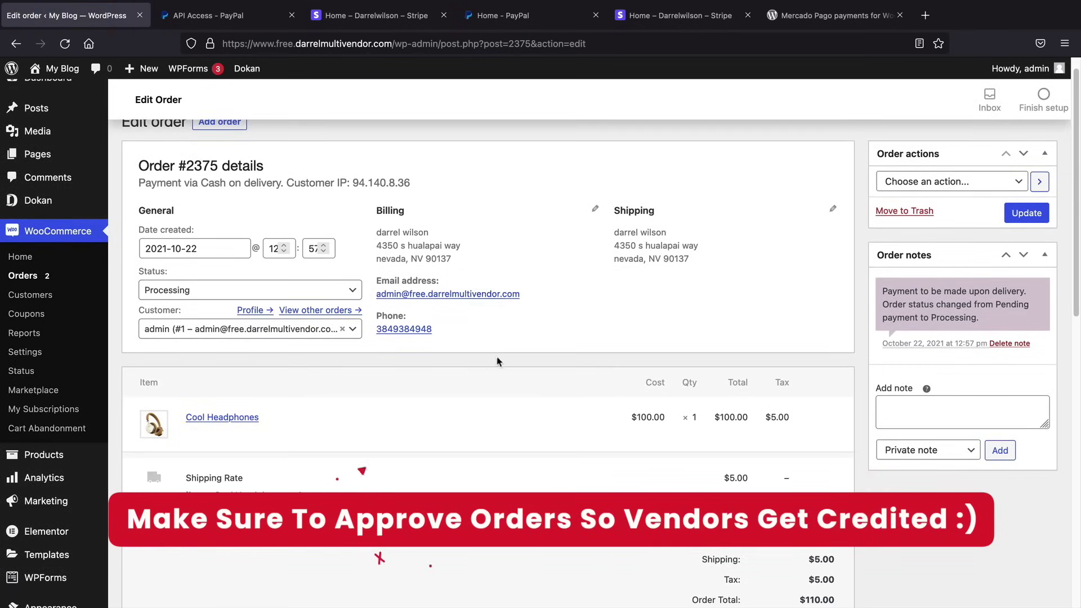
pyautogui.scroll(-1, 824, 348)
pyautogui.scroll(-6, 824, 349)
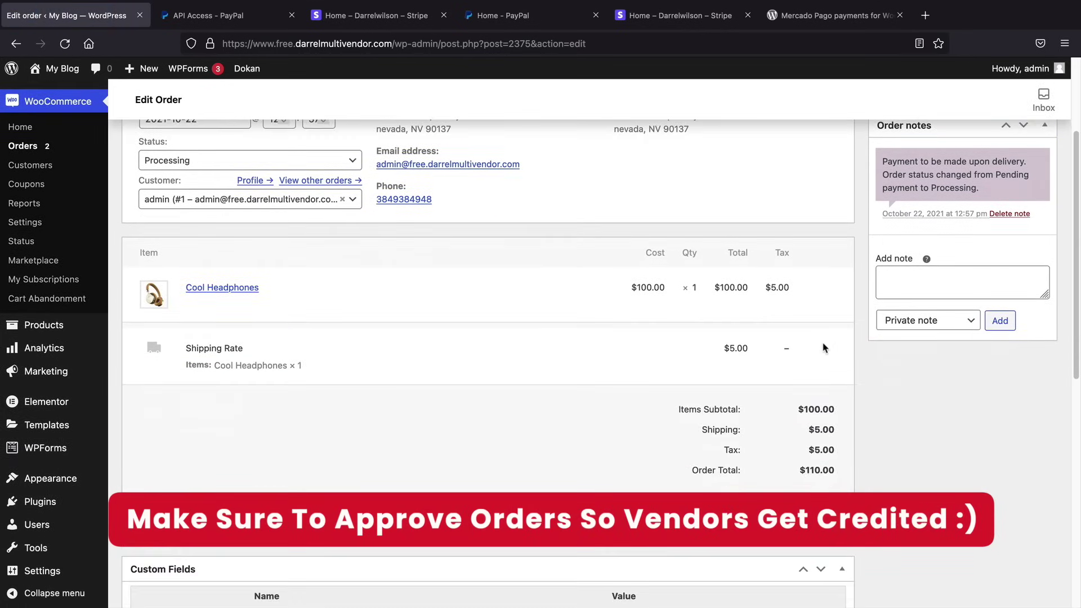
pyautogui.scroll(3, 823, 345)
pyautogui.scroll(5, 823, 343)
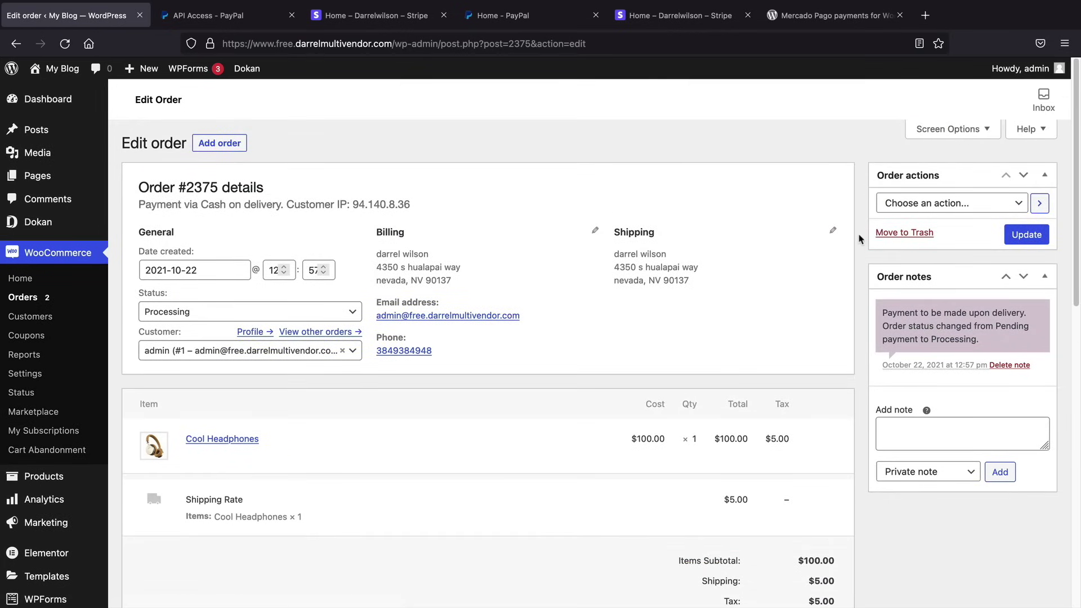
pyautogui.click(176, 318)
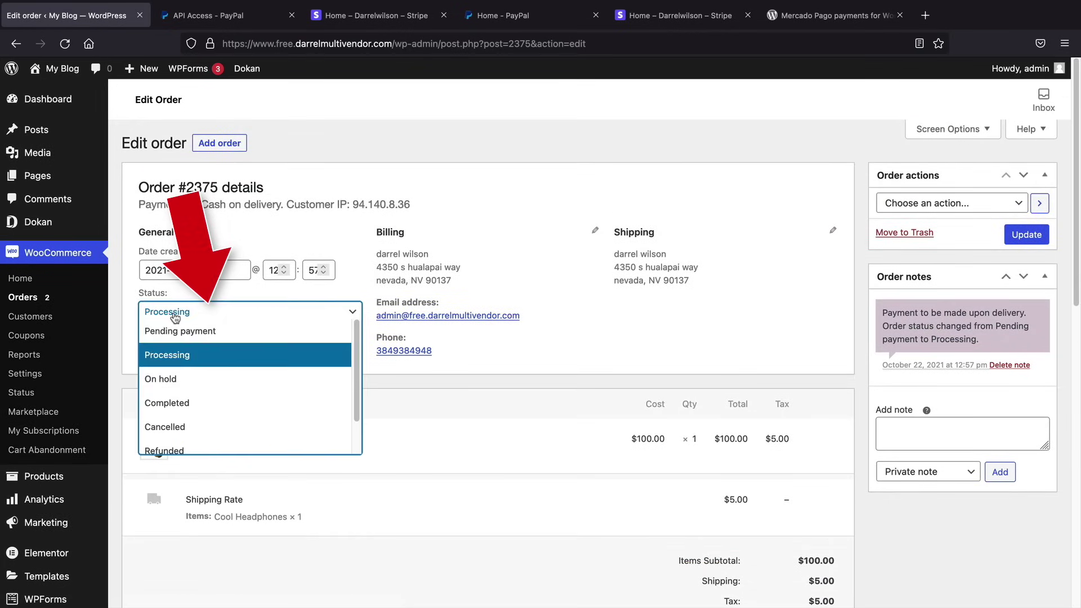
pyautogui.scroll(-2, 223, 425)
pyautogui.scroll(2, 210, 394)
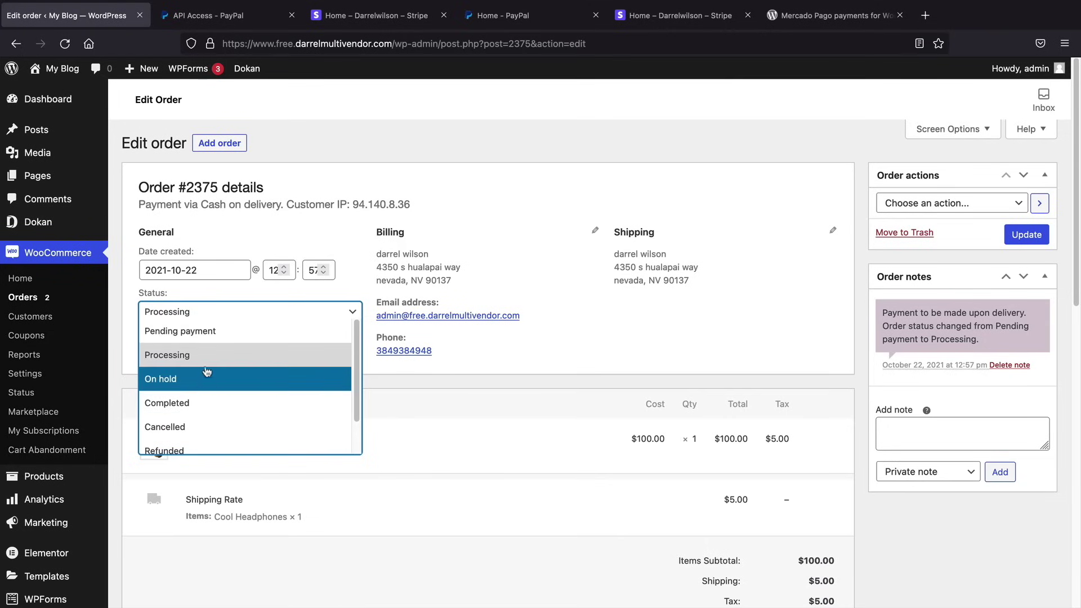
pyautogui.click(208, 402)
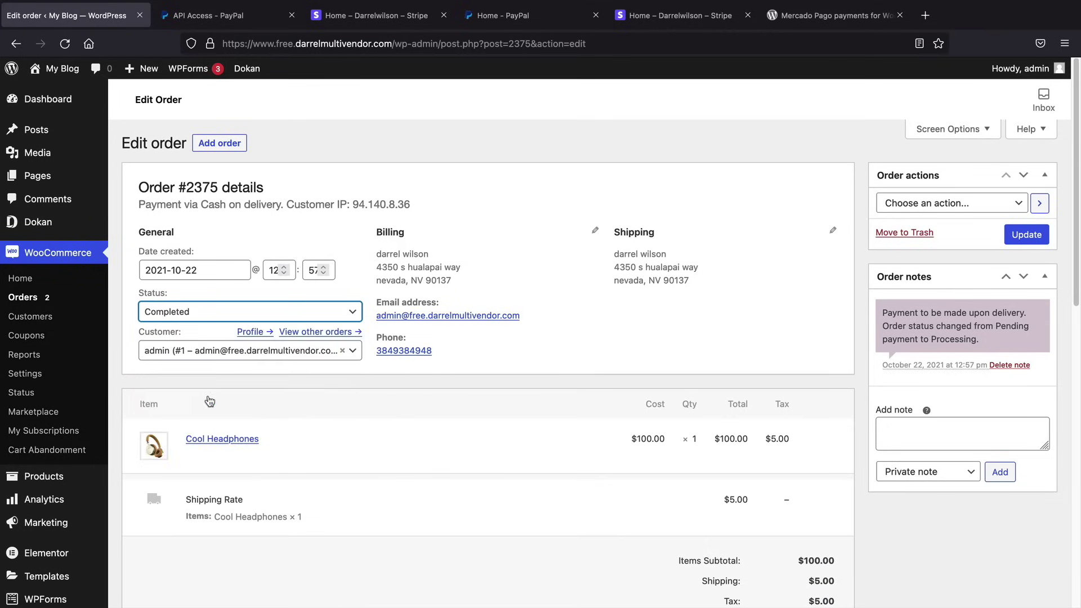
pyautogui.click(1027, 237)
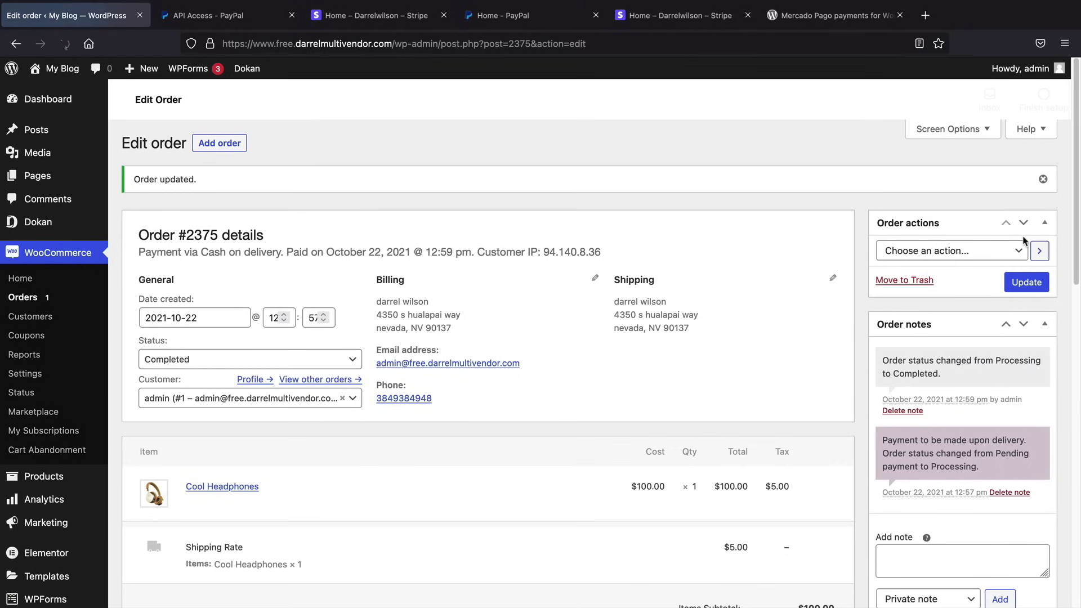
# In the Orders list, bulk-change order #2374's status to completed
pyautogui.click(29, 299)
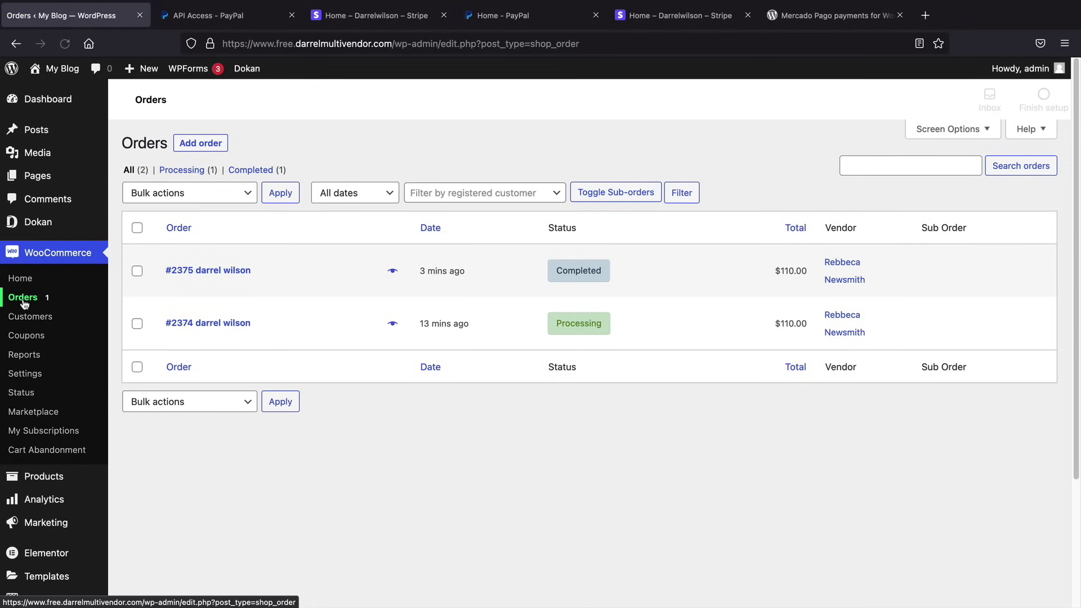
pyautogui.click(138, 325)
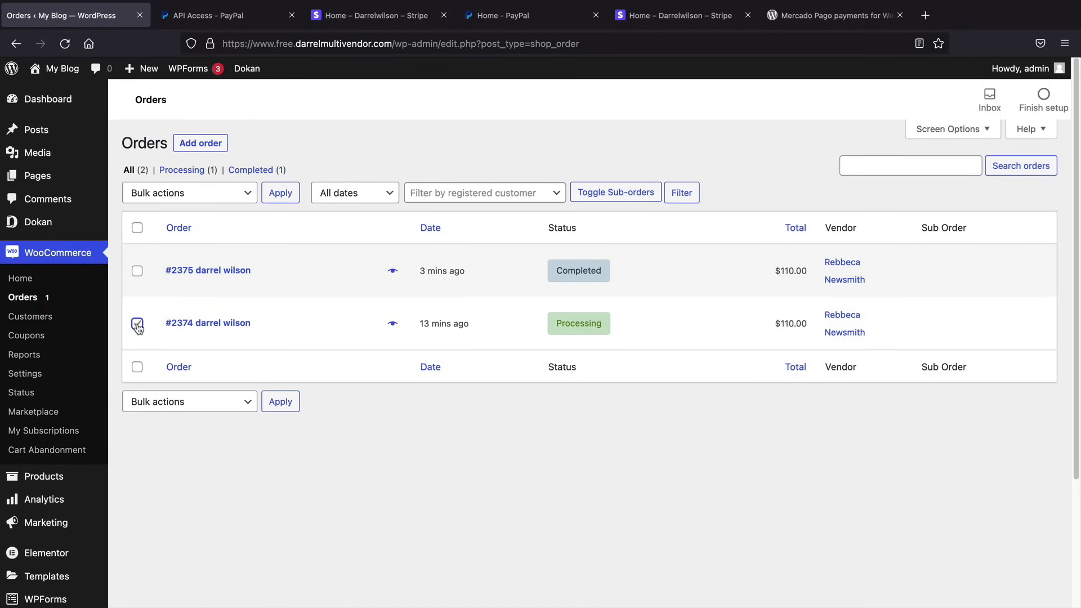
pyautogui.click(221, 190)
pyautogui.click(203, 244)
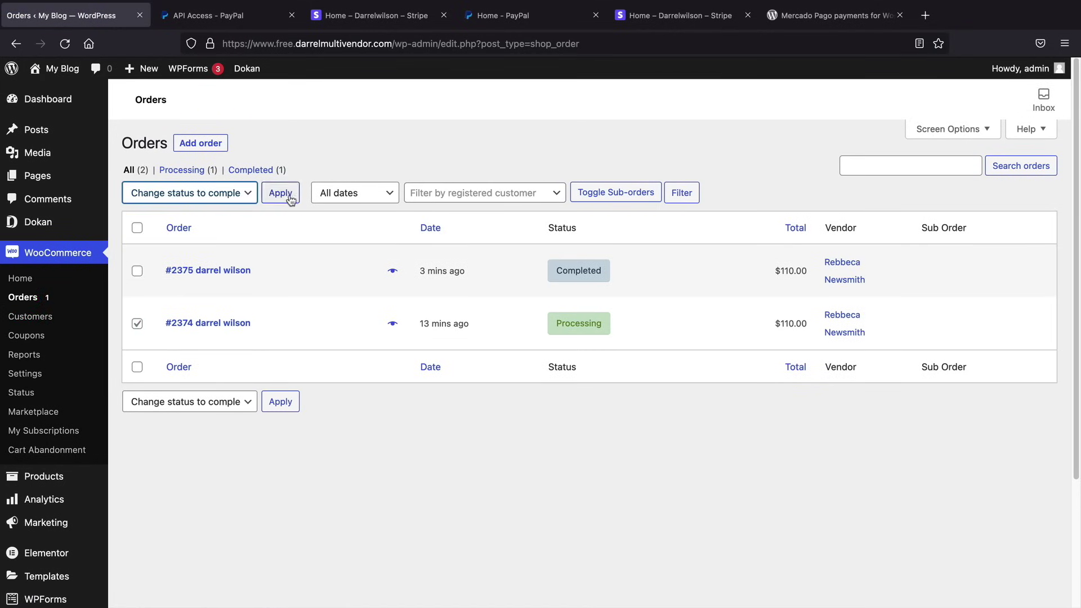
pyautogui.click(290, 197)
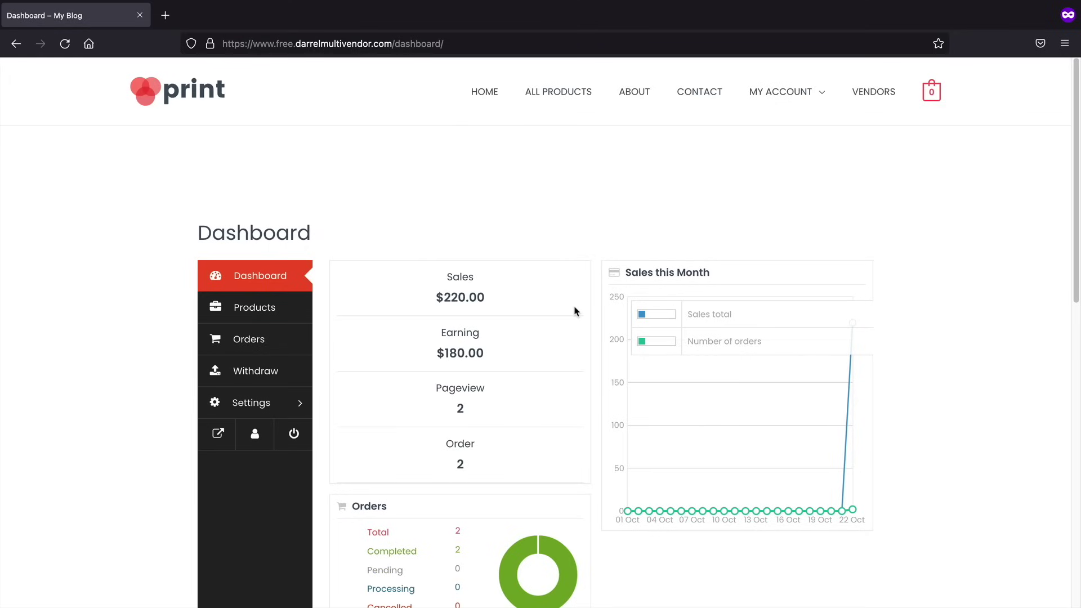
# Request a $150 withdrawal with PayPal as the payout method and confirm it shows Pending Review
pyautogui.moveTo(499, 355); pyautogui.dragTo(433, 356)
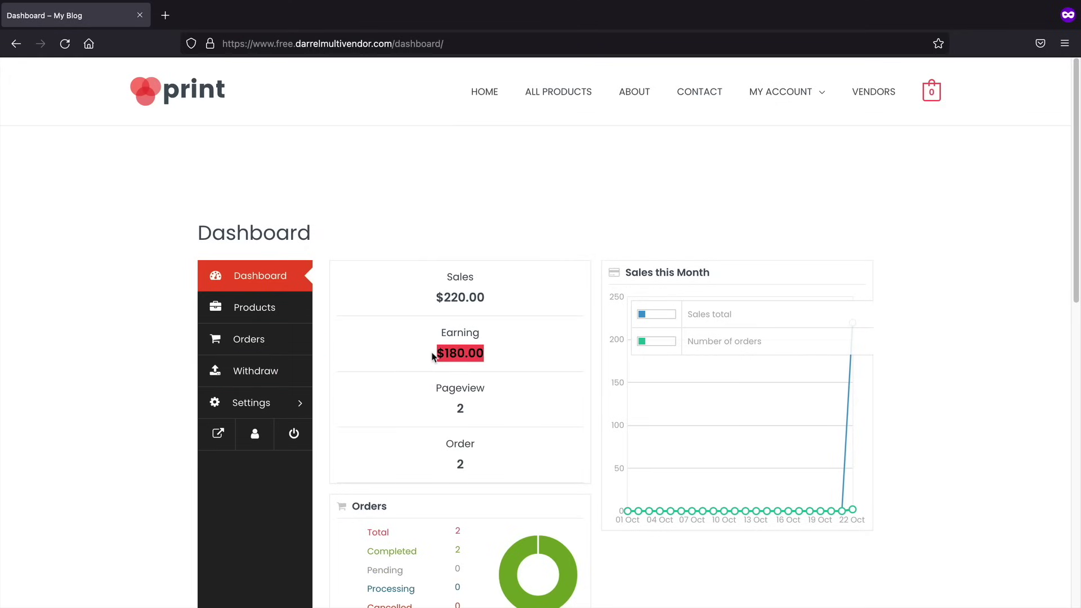
pyautogui.click(278, 376)
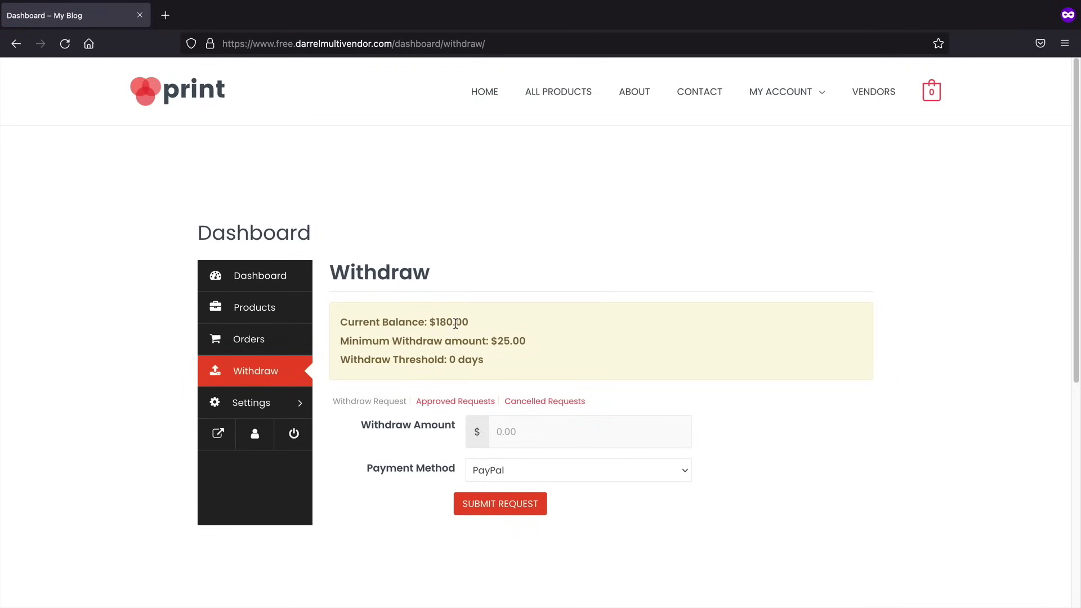
pyautogui.scroll(-2, 514, 350)
pyautogui.click(531, 313)
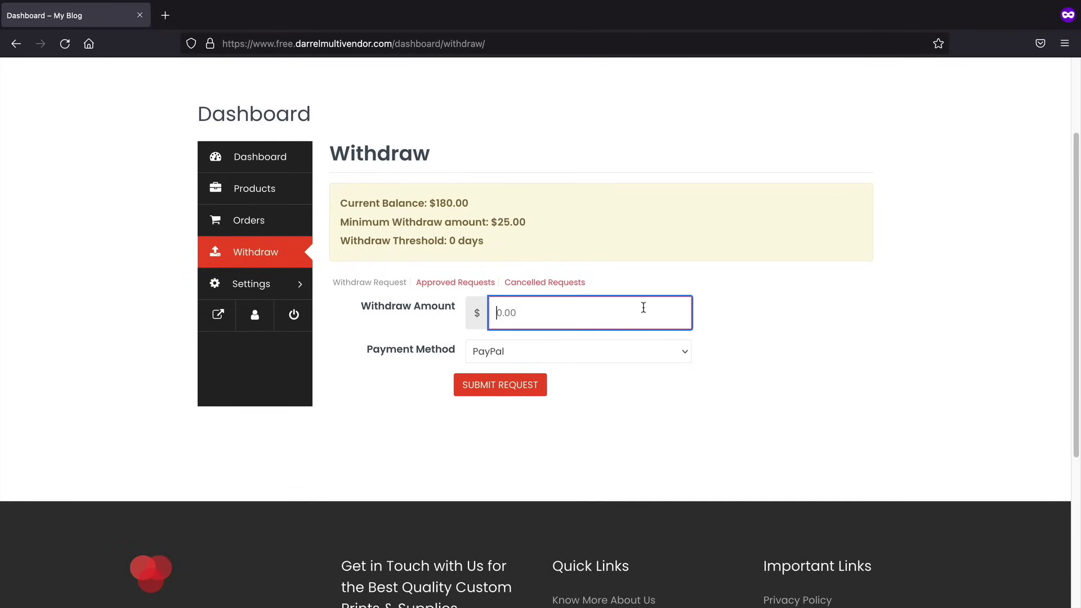
pyautogui.write('150')
pyautogui.click(591, 354)
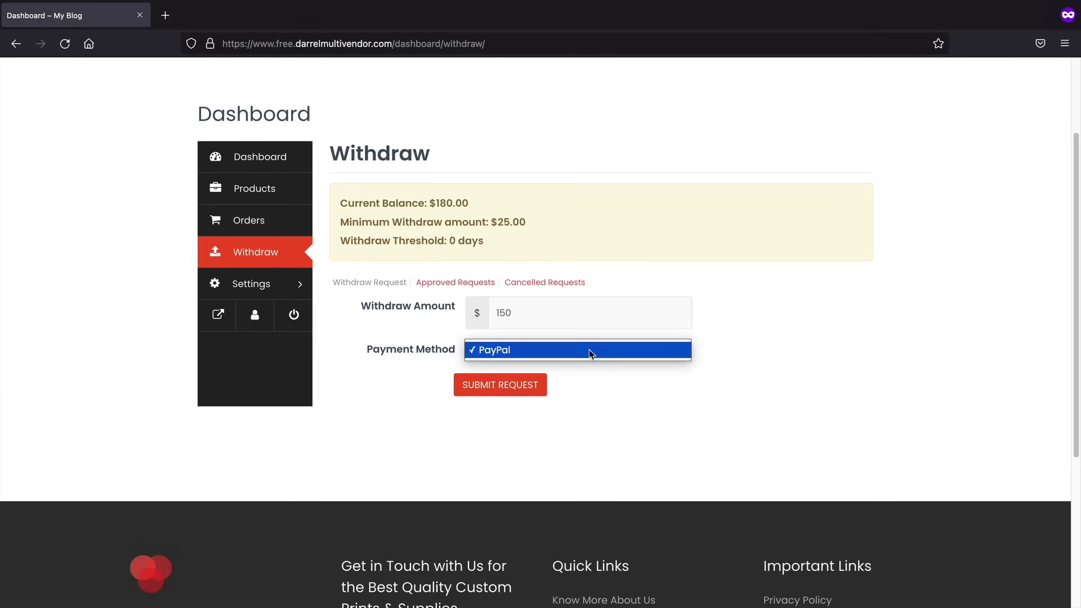
pyautogui.click(592, 353)
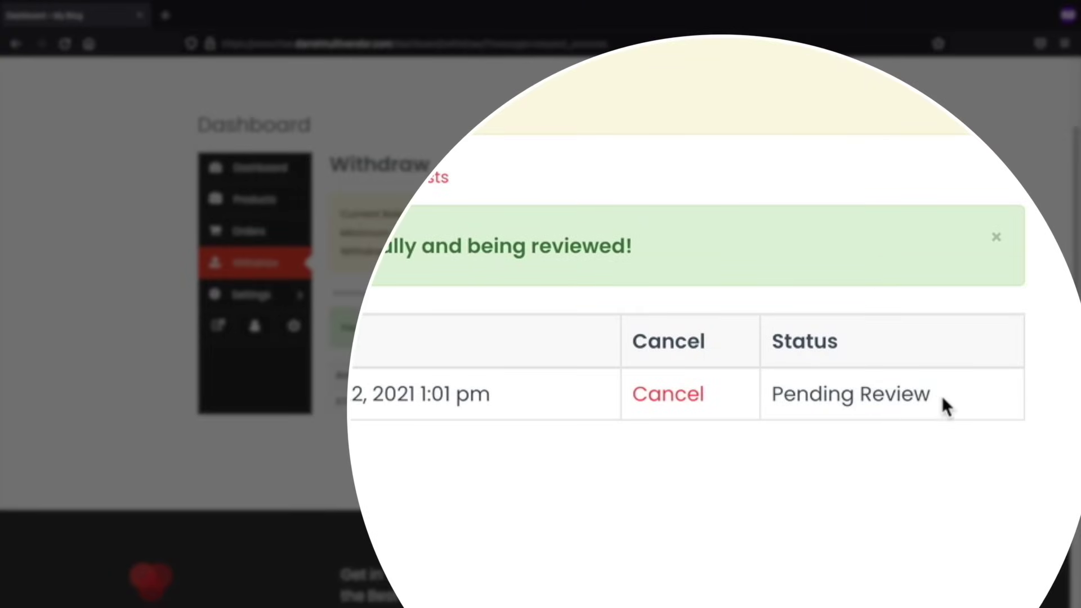
pyautogui.moveTo(935, 397); pyautogui.dragTo(778, 394)
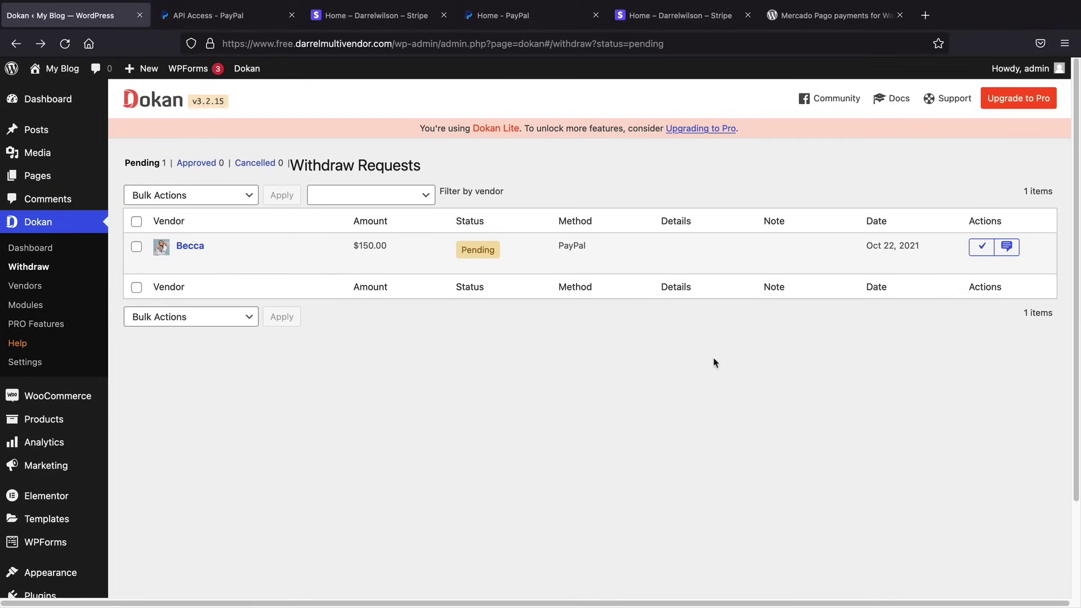
# Open the vendor's user profile and select their e-mail address
pyautogui.moveTo(591, 271)
pyautogui.click(198, 251)
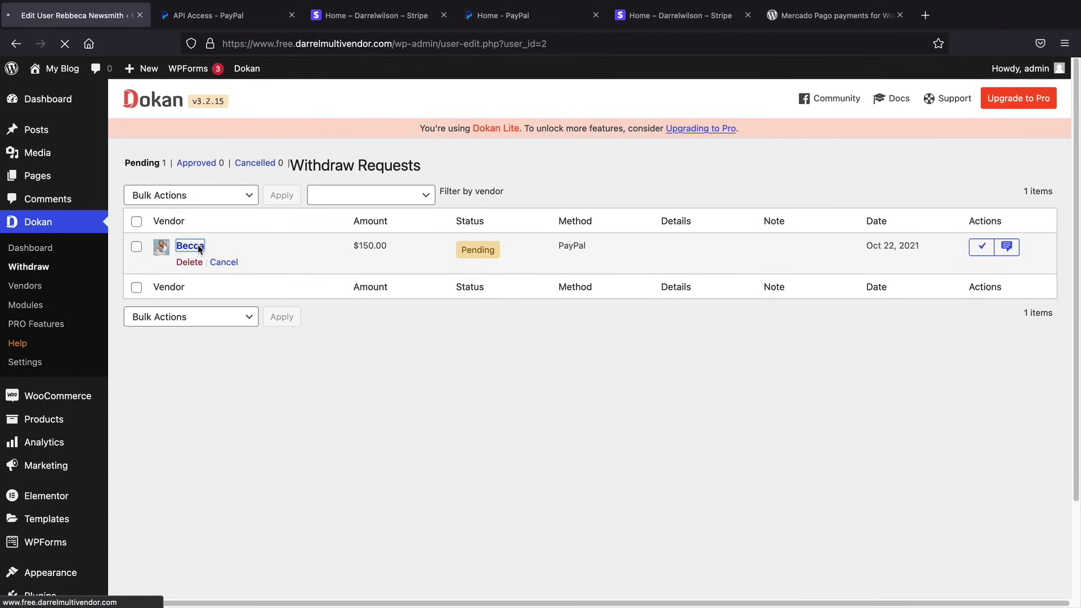
pyautogui.scroll(-5, 481, 439)
pyautogui.scroll(-2, 481, 440)
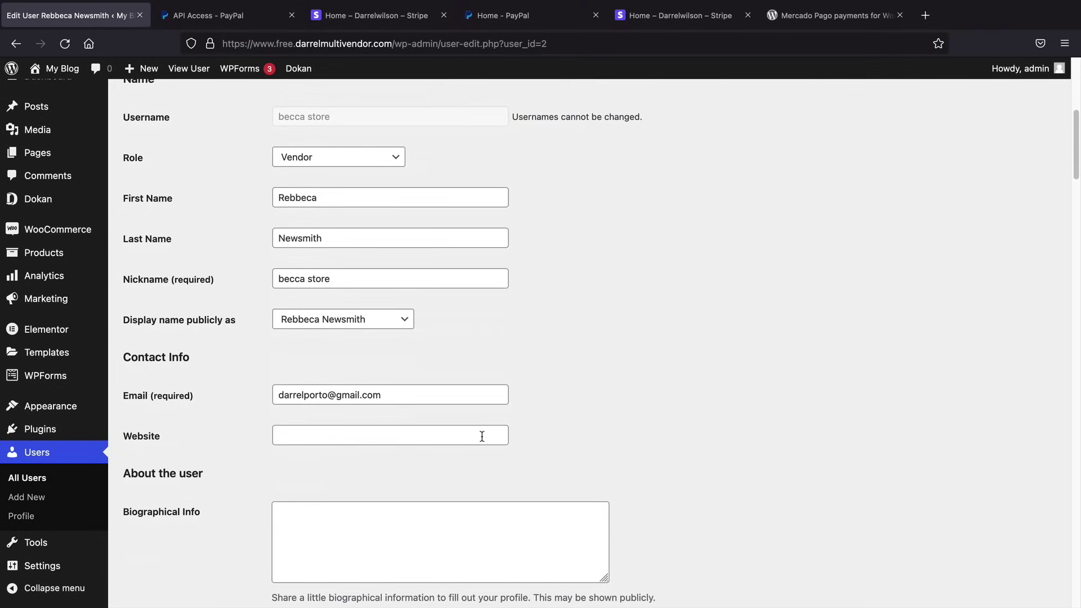
pyautogui.moveTo(429, 398); pyautogui.dragTo(210, 396)
pyautogui.click(251, 380)
pyautogui.tripleClick(360, 397)
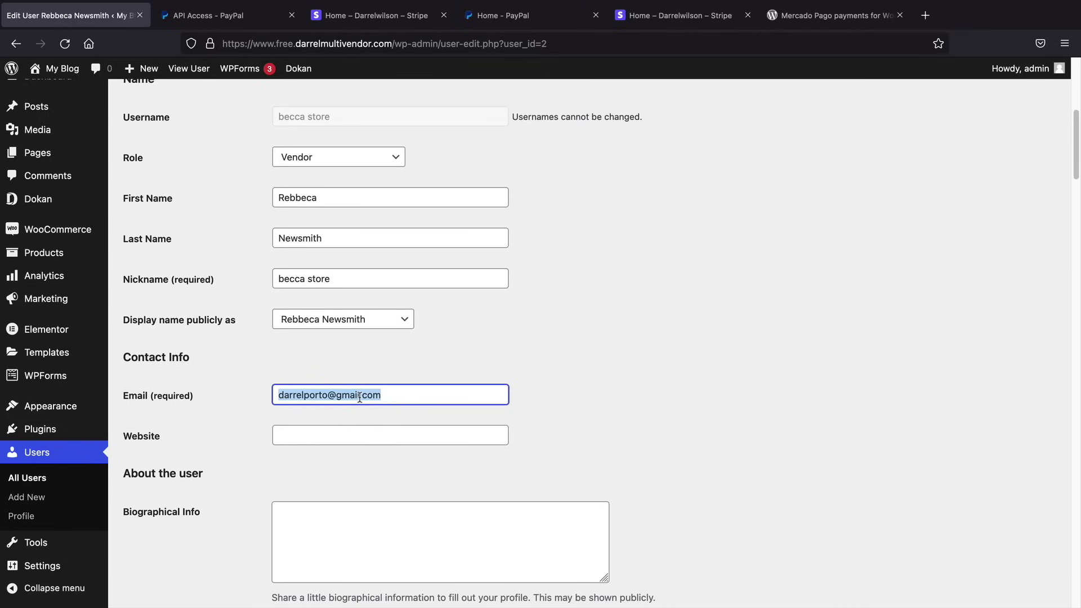
# Back on the withdraw requests list, approve the vendor's $150 withdrawal request
pyautogui.click(19, 46)
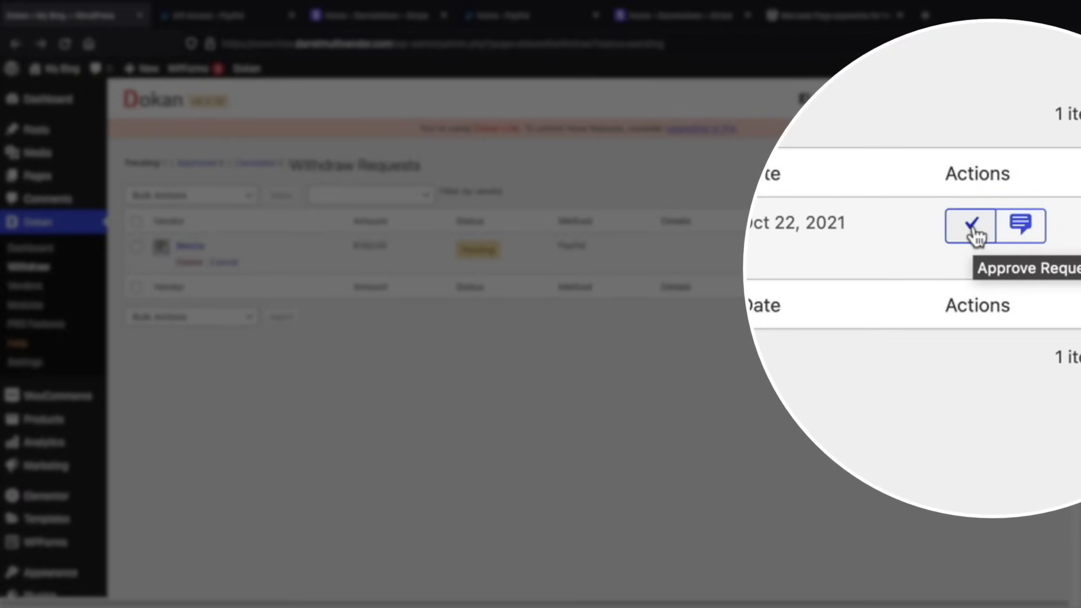
pyautogui.click(984, 250)
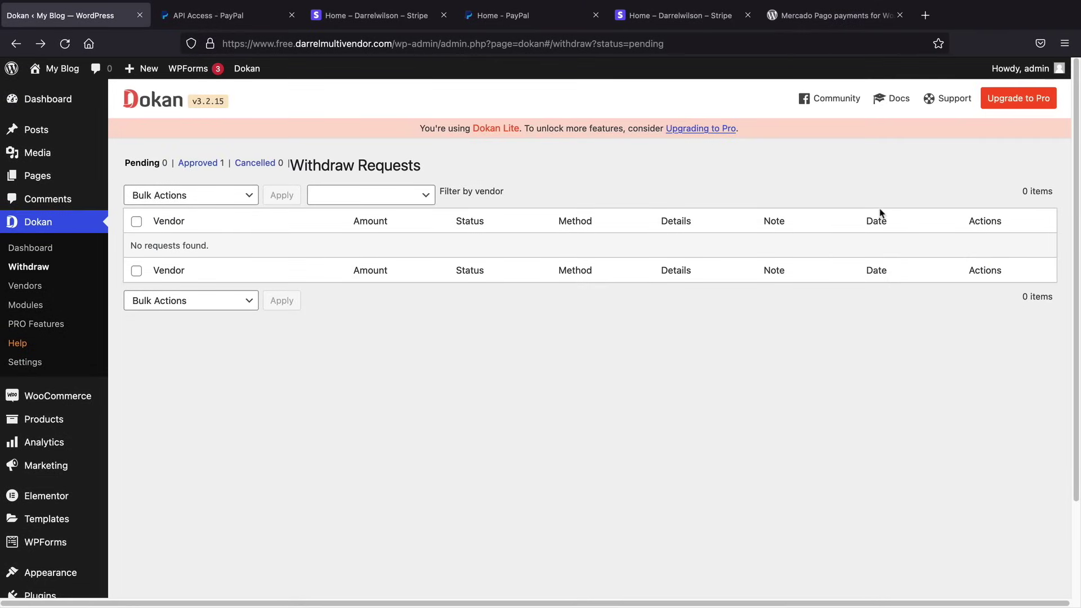
pyautogui.click(503, 15)
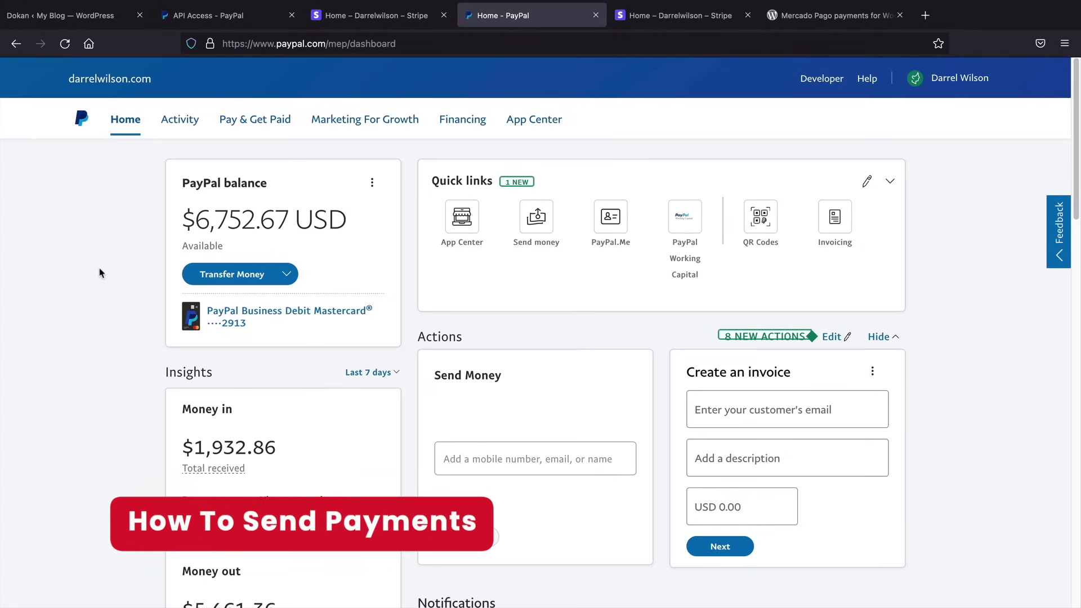
# Start a PayPal Send Money payment with the vendor's e-mail address as recipient
pyautogui.click(258, 124)
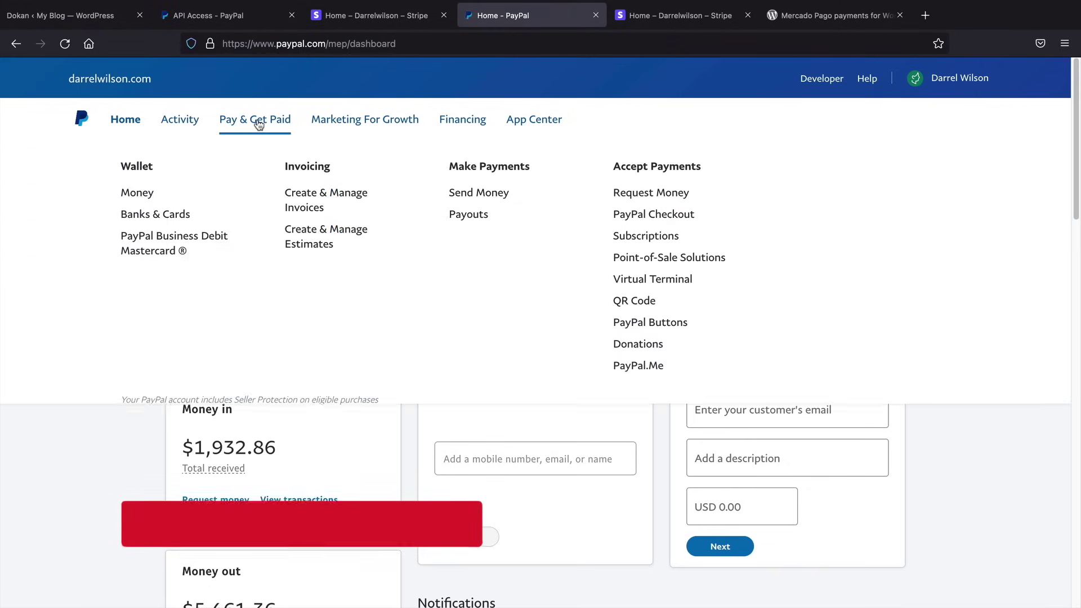
pyautogui.click(476, 202)
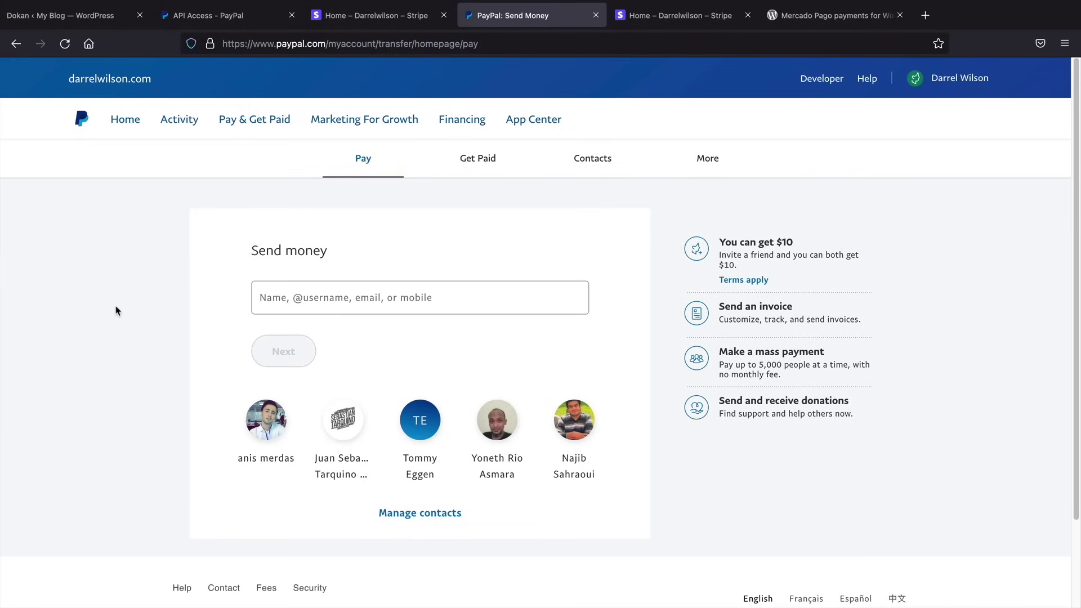
pyautogui.click(324, 305)
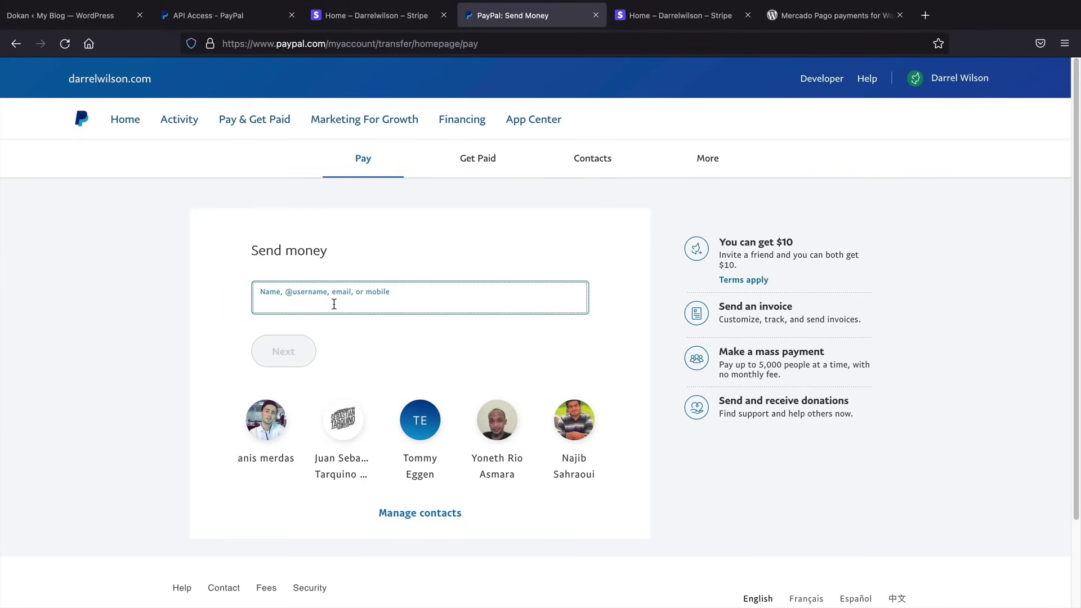
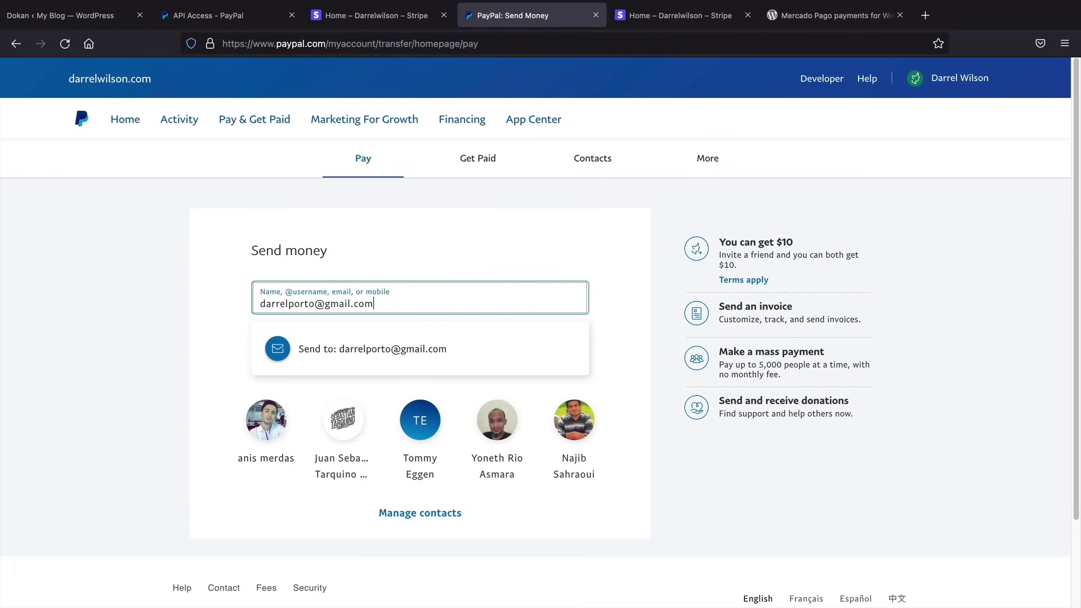
pyautogui.click(362, 349)
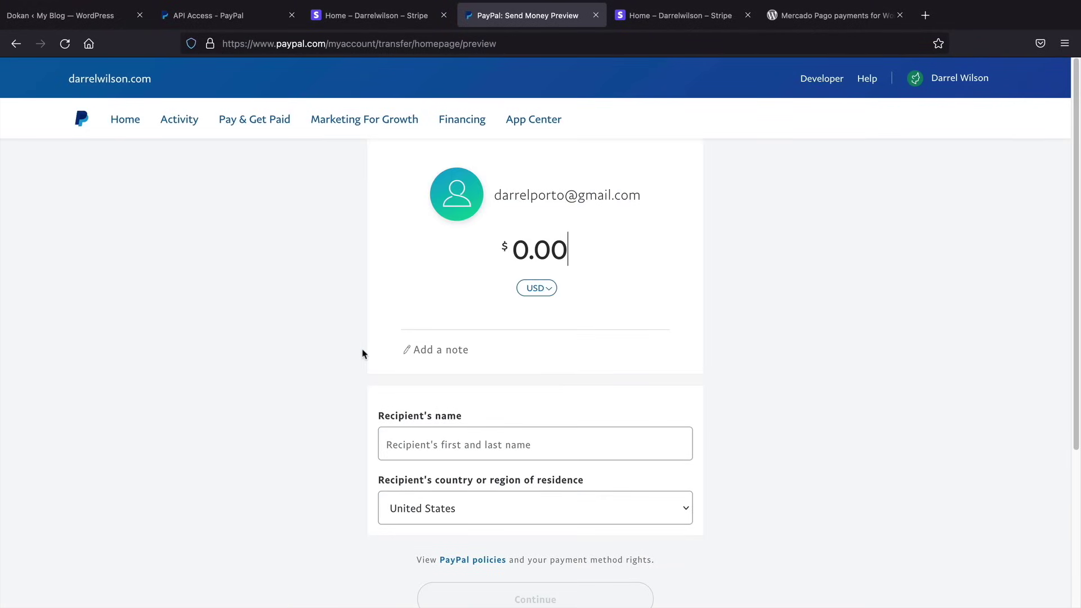
# Enter $150.00 as the payment amount, then return to the Dokan admin dashboard
pyautogui.write('15000')
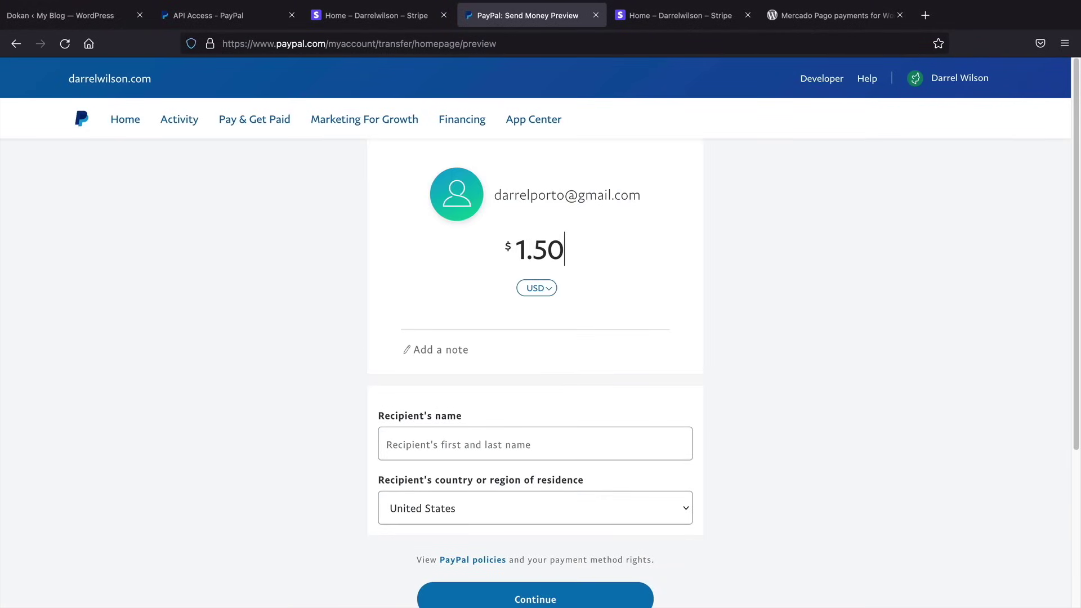
pyautogui.scroll(-2, 329, 255)
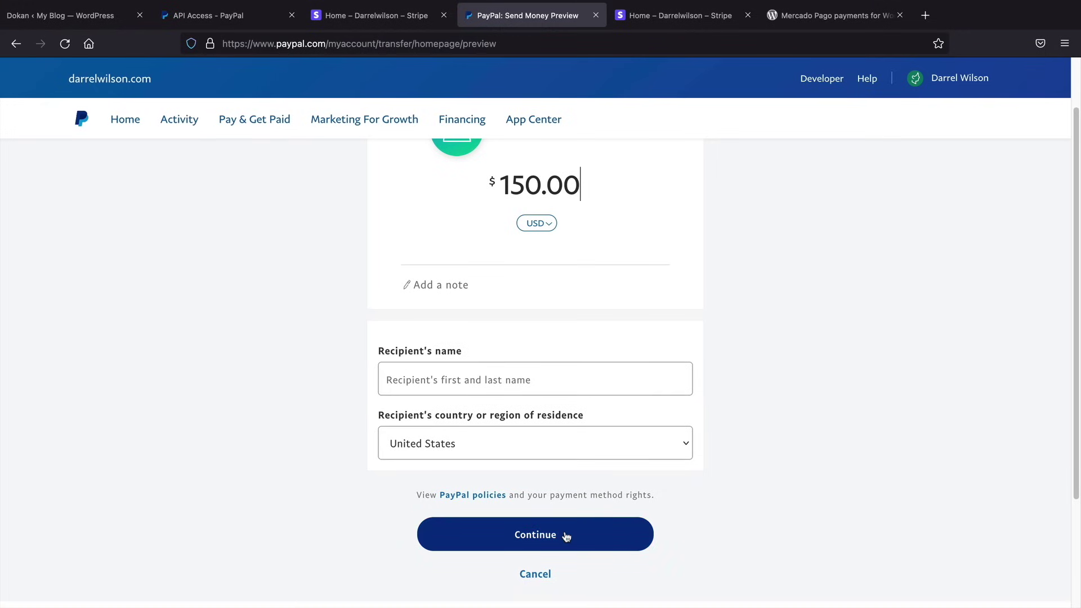
pyautogui.scroll(2, 307, 194)
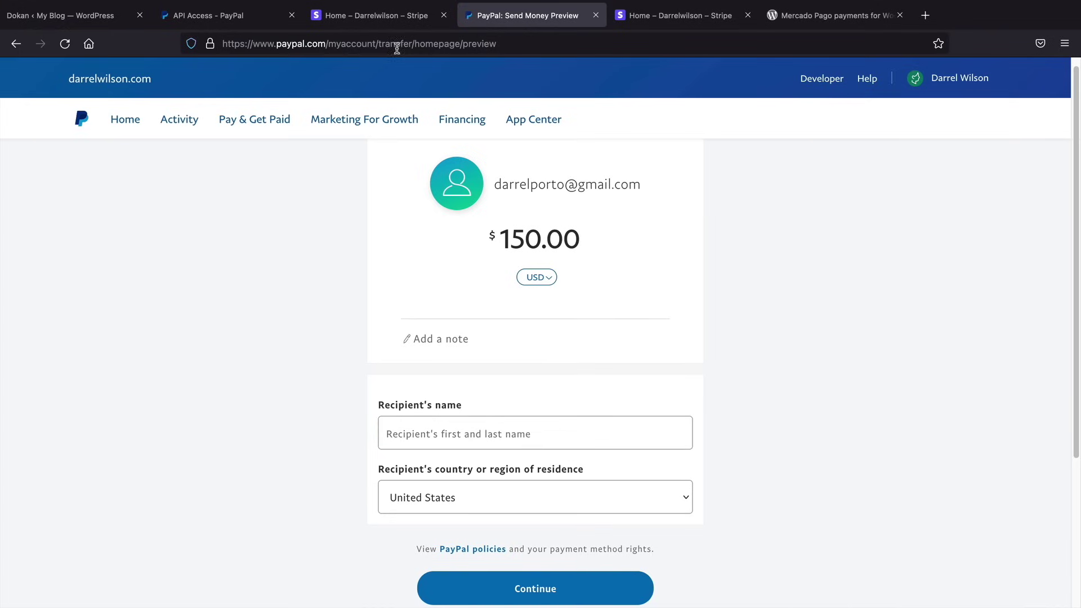
pyautogui.click(357, 20)
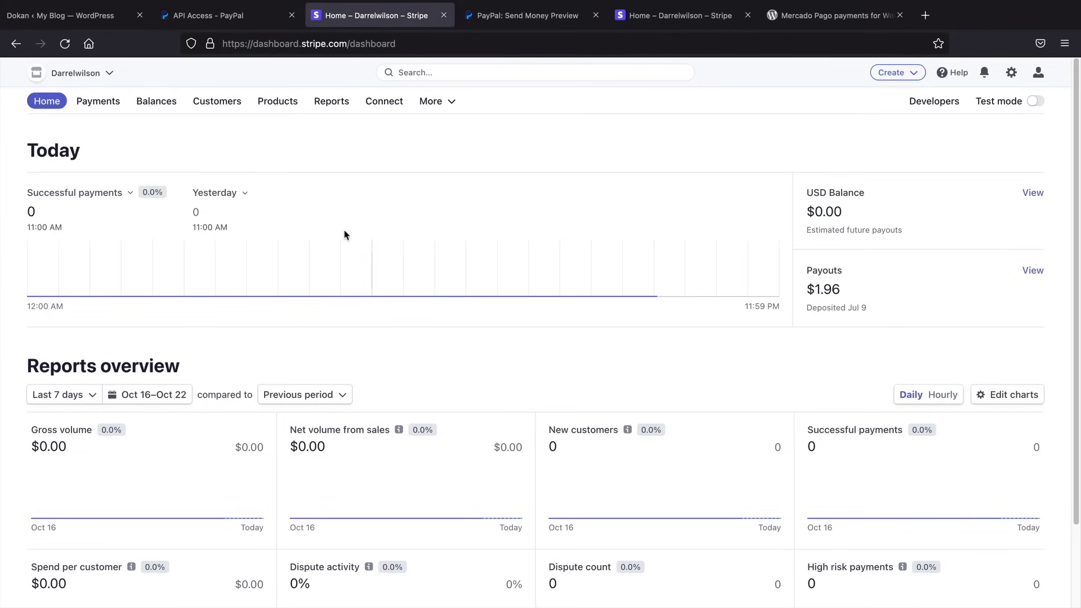
pyautogui.click(99, 20)
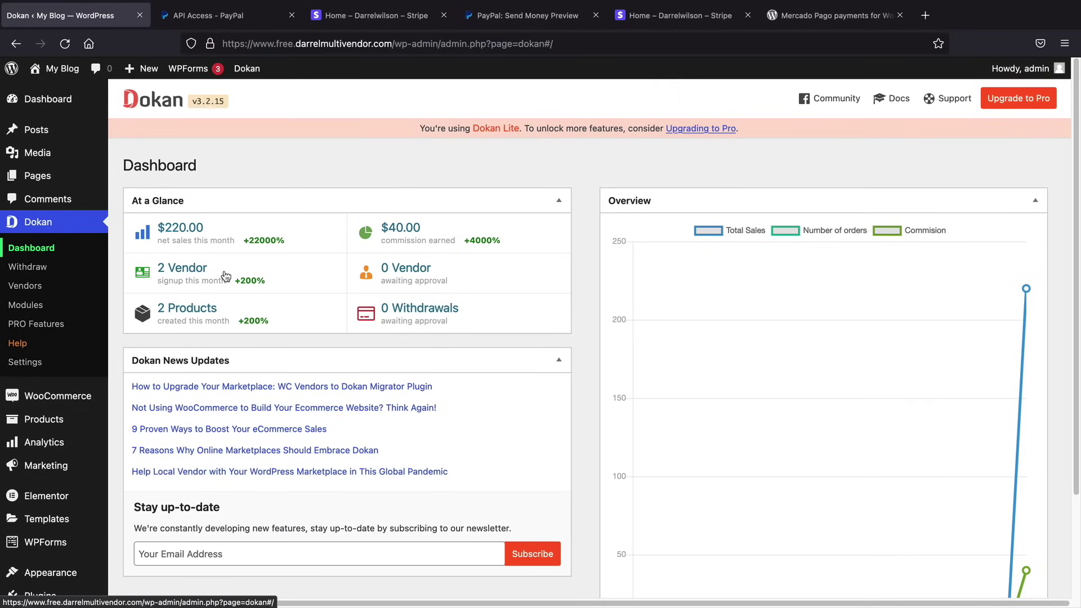
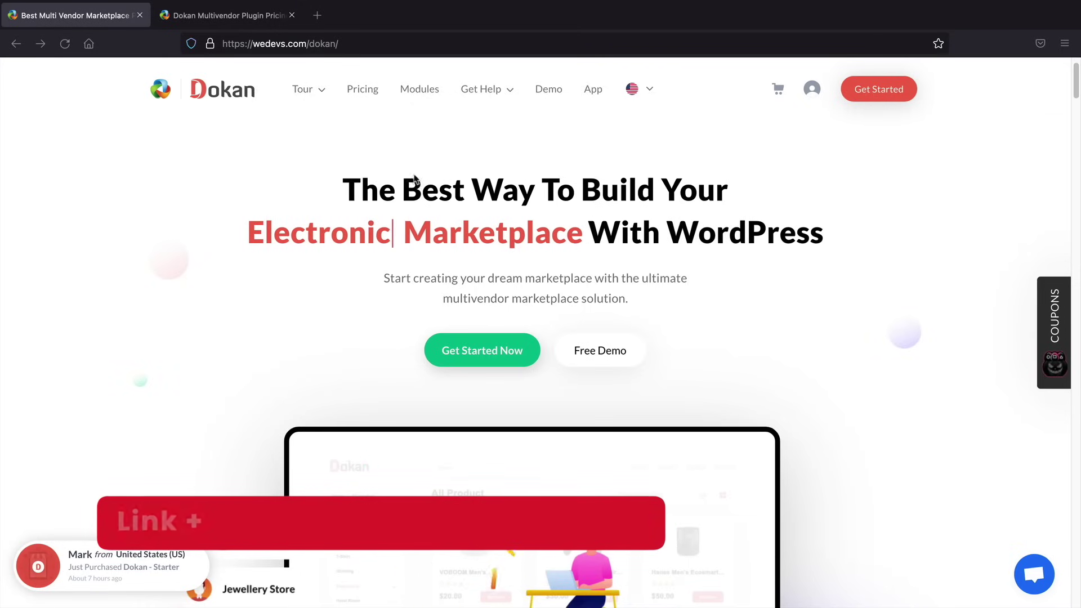
# Show the Dokan pricing page and highlight the $119, $149, $249 and $349 plan prices
pyautogui.click(231, 20)
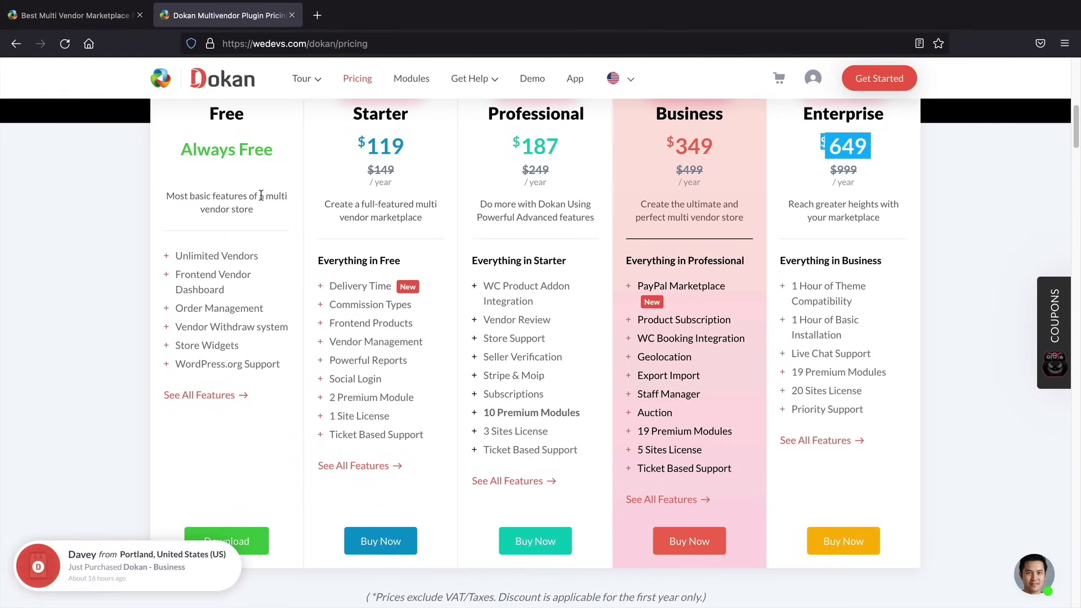
pyautogui.moveTo(356, 148); pyautogui.dragTo(414, 152)
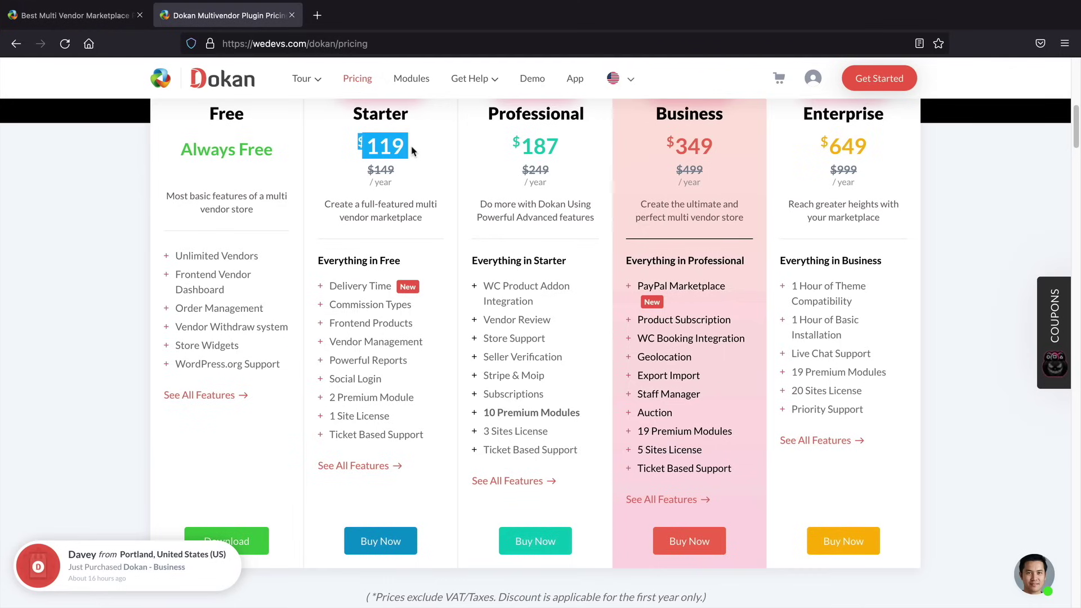
pyautogui.doubleClick(392, 167)
pyautogui.doubleClick(538, 170)
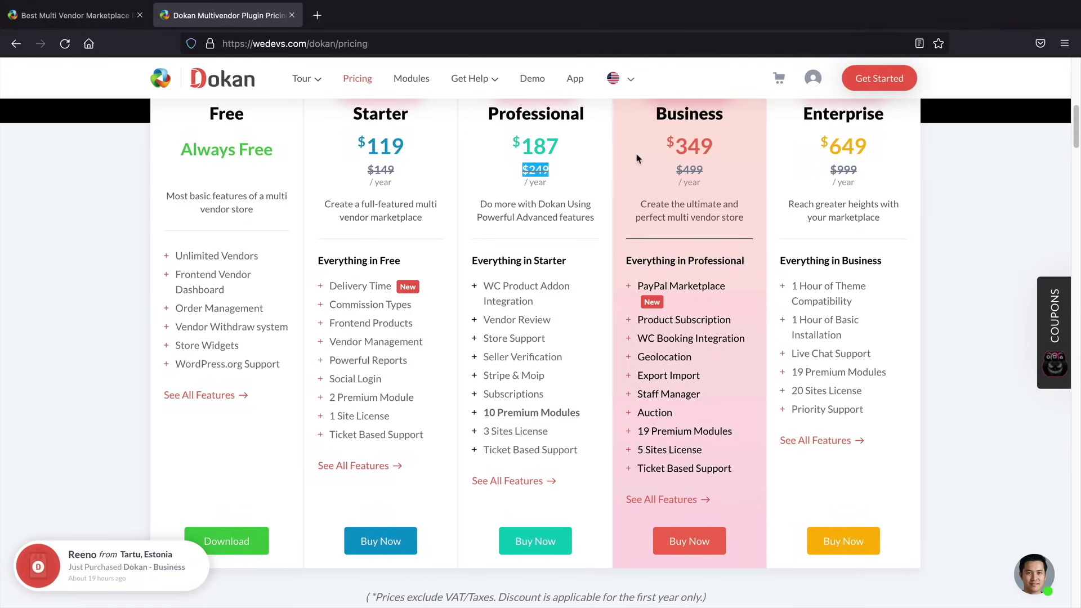
pyautogui.doubleClick(678, 142)
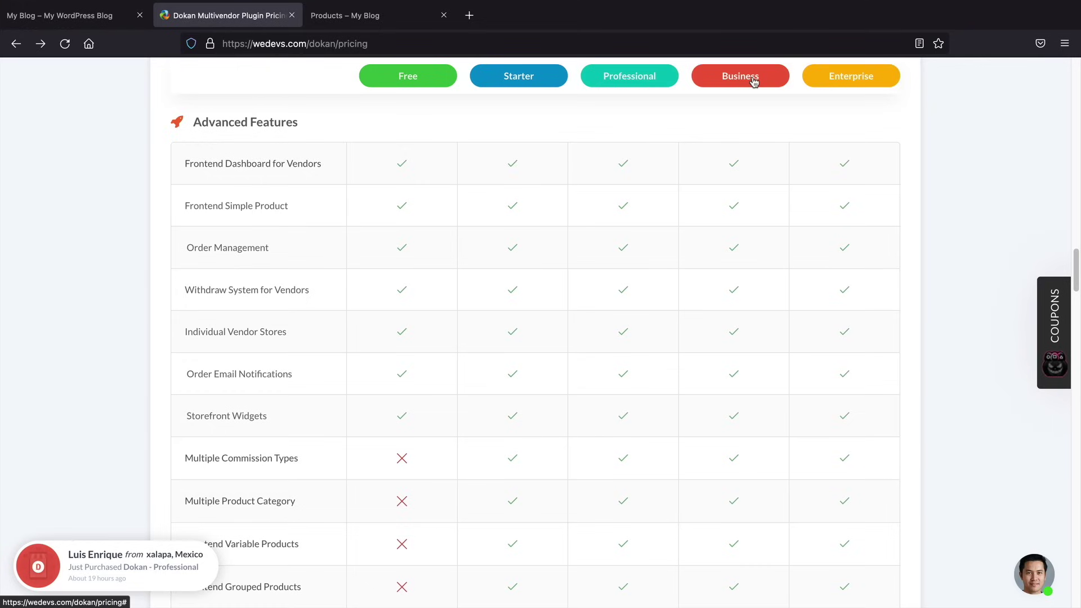
pyautogui.click(101, 17)
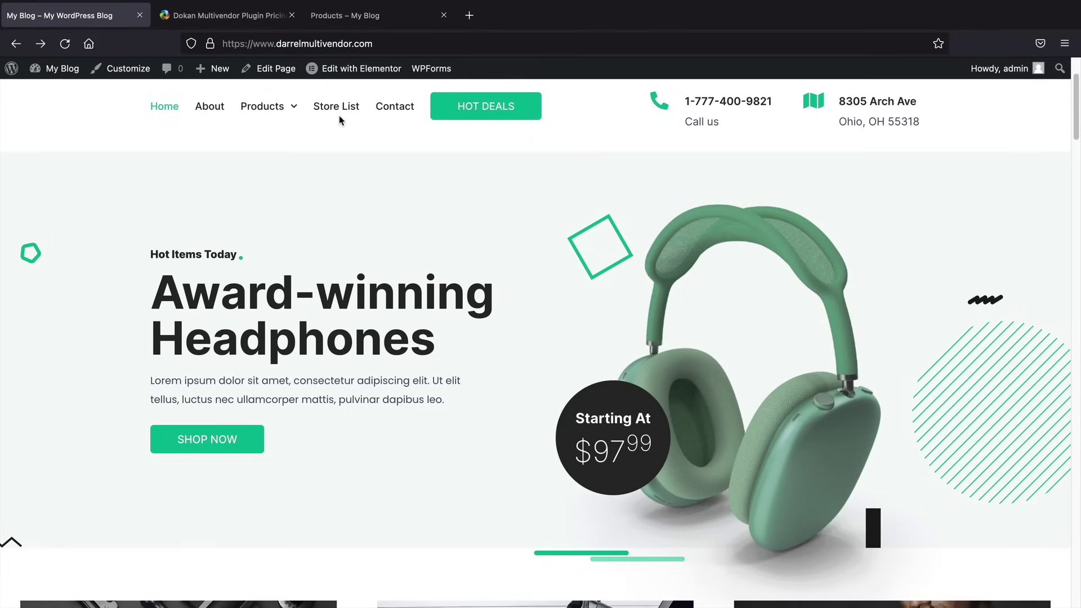
pyautogui.click(352, 23)
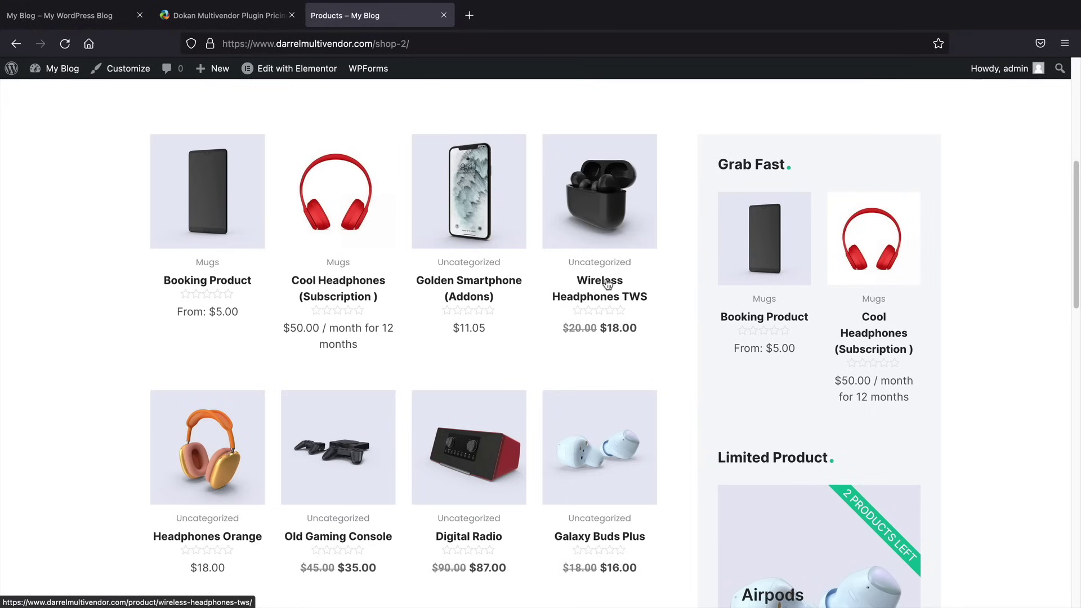
pyautogui.click(245, 19)
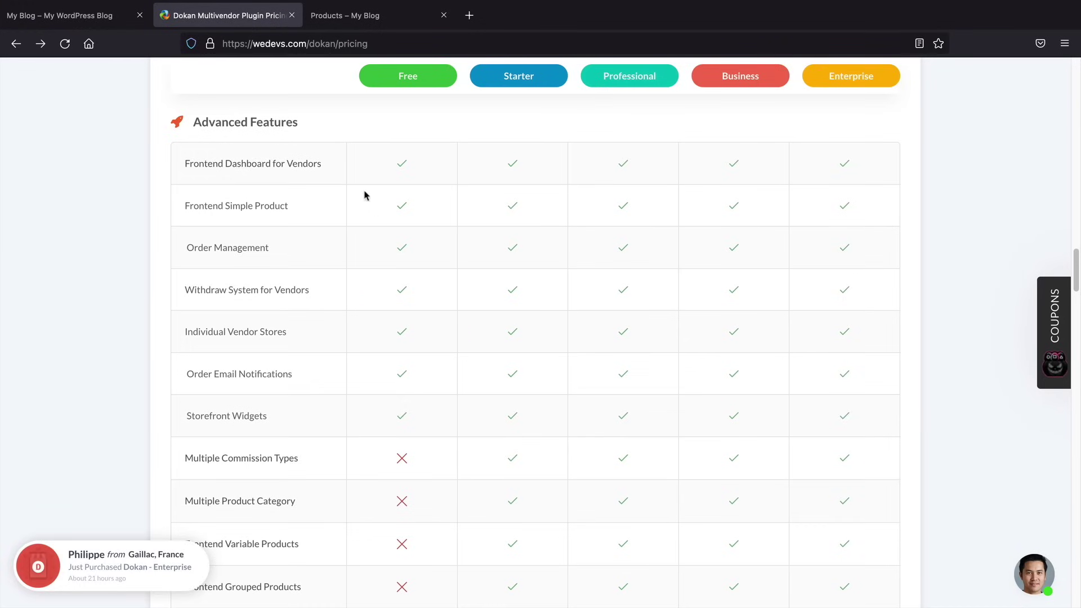
pyautogui.moveTo(299, 122); pyautogui.dragTo(195, 119)
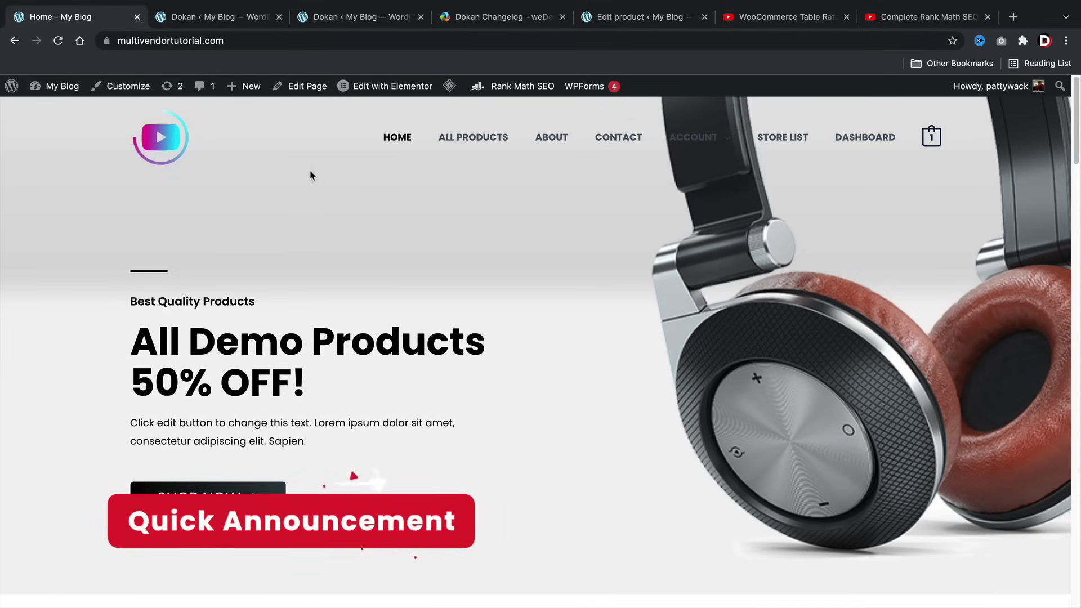
# Highlight the v3.4.0 (Oct 31, 2021) changelog release heading, then return to Dokan settings
pyautogui.click(491, 23)
pyautogui.moveTo(576, 174); pyautogui.dragTo(381, 175)
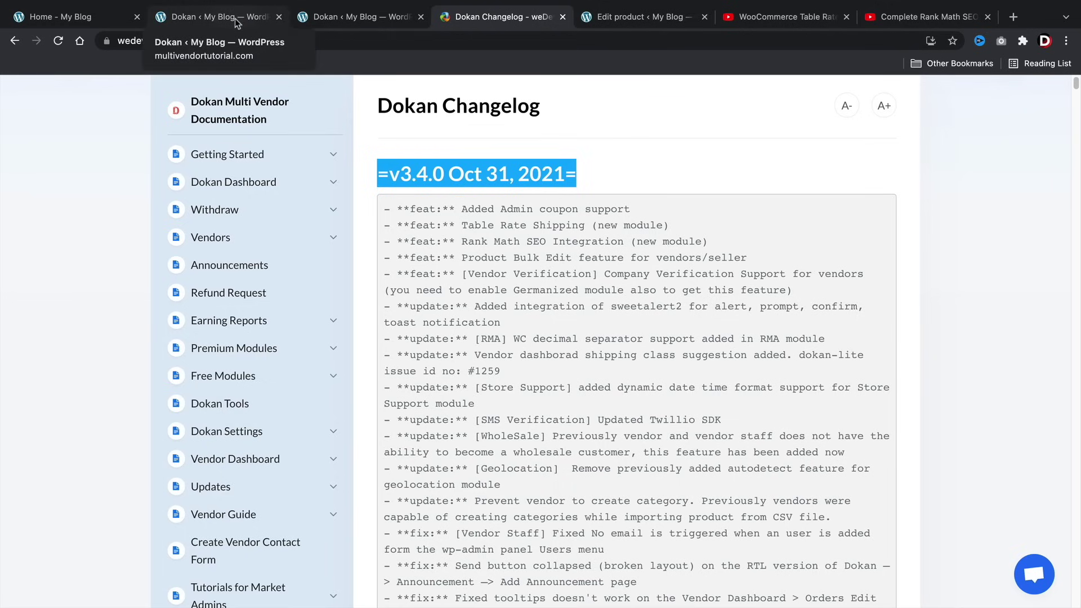
pyautogui.click(235, 18)
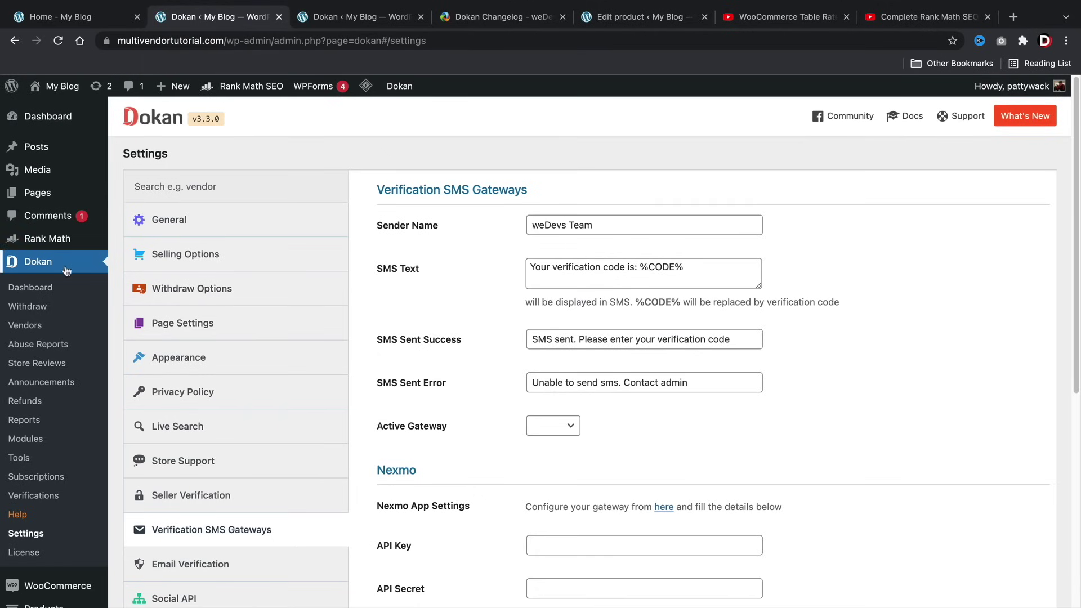
pyautogui.scroll(-1, 202, 344)
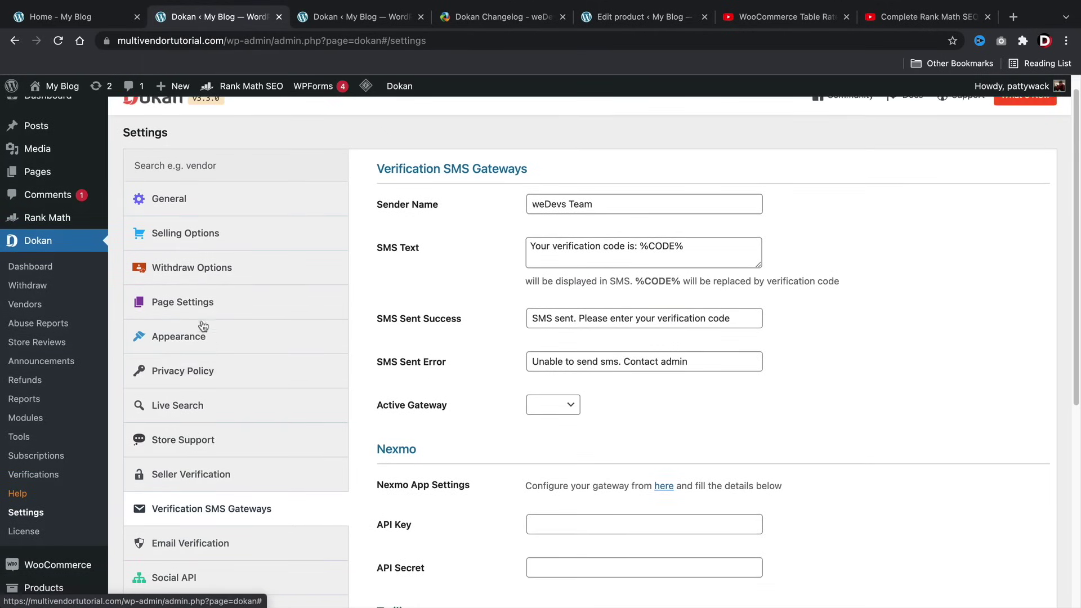
pyautogui.scroll(-3, 217, 373)
# Browse the Store Support, Live Search, Seller Verification and Shipping Status settings sections
pyautogui.click(218, 328)
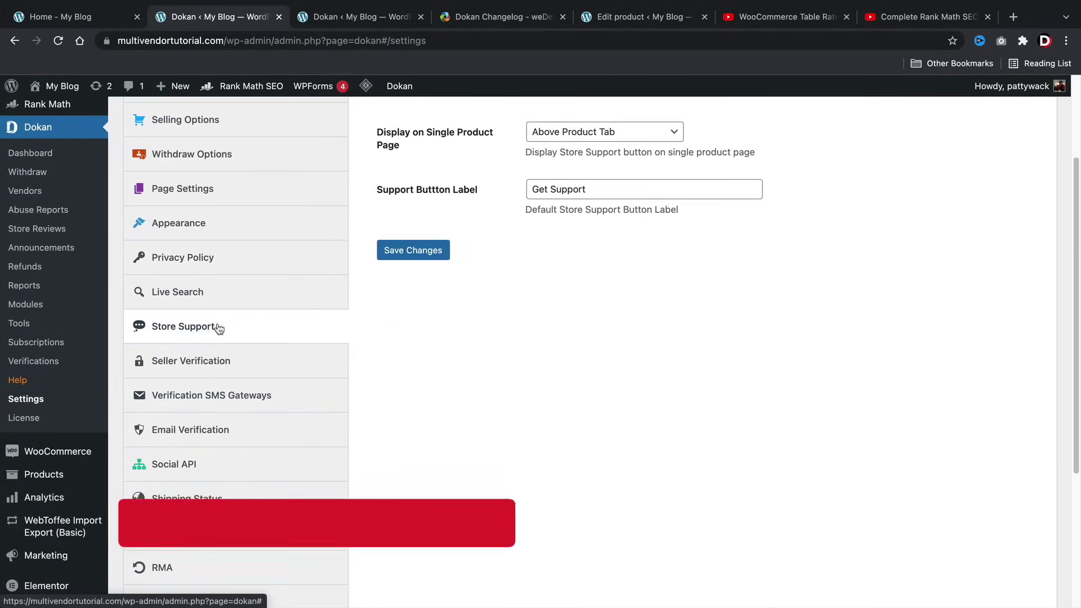
pyautogui.scroll(1, 219, 326)
pyautogui.click(226, 317)
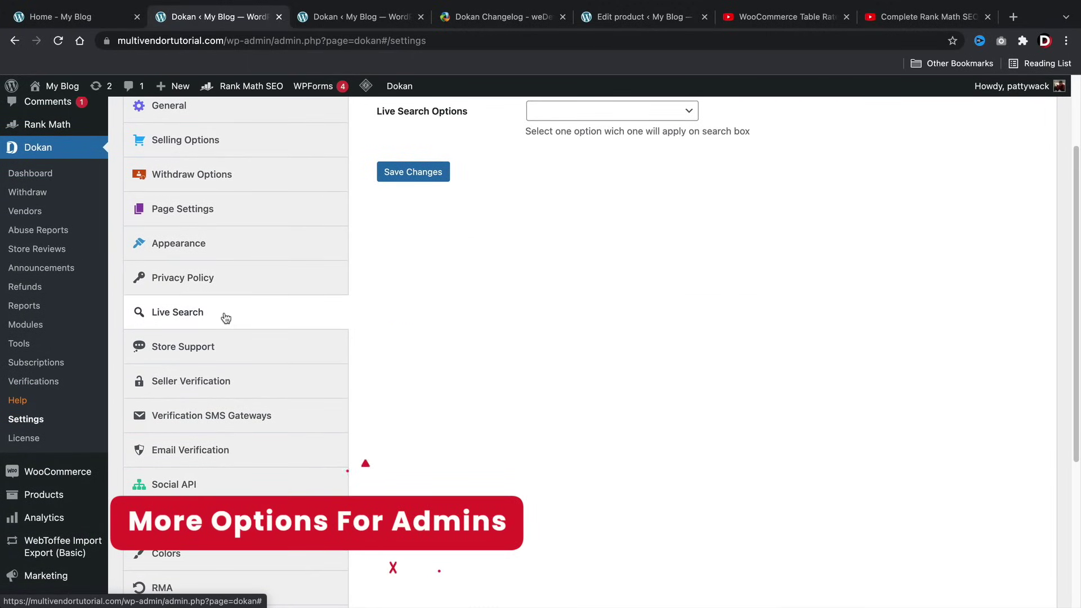
pyautogui.scroll(1, 226, 349)
pyautogui.click(225, 403)
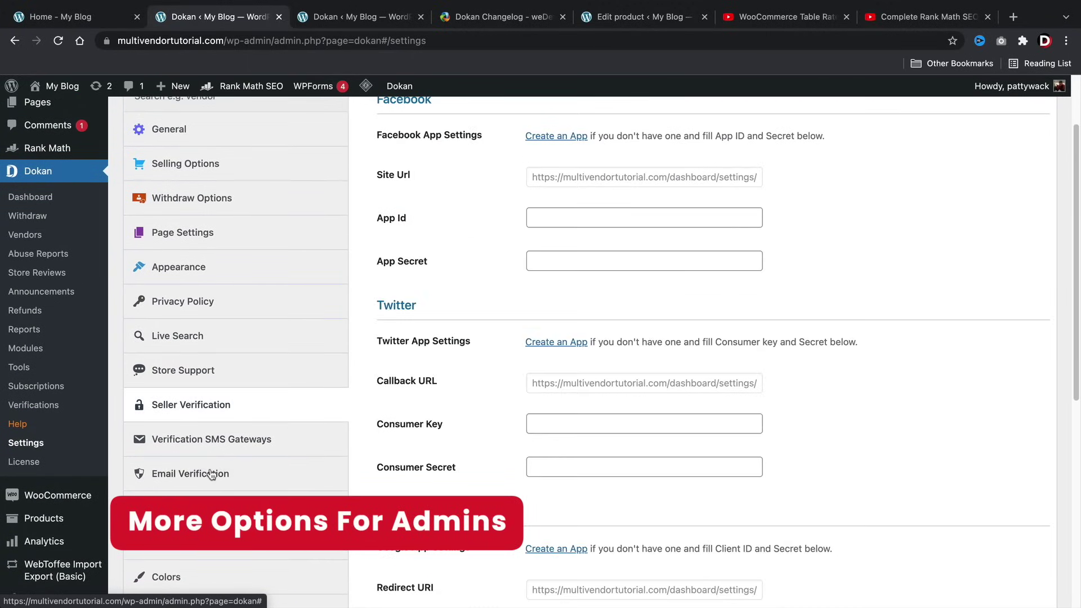
pyautogui.scroll(-3, 208, 477)
pyautogui.click(219, 445)
pyautogui.scroll(-1, 220, 446)
pyautogui.scroll(-2, 220, 446)
# Look through the Colors, Delivery Time and Vendor Subscription settings sections
pyautogui.click(202, 412)
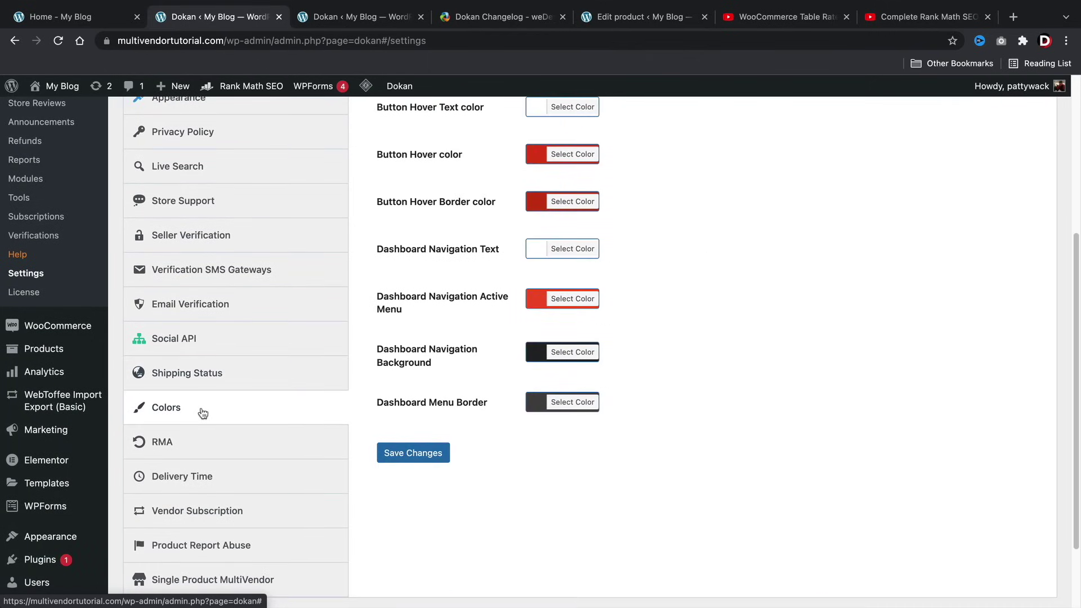
pyautogui.click(210, 478)
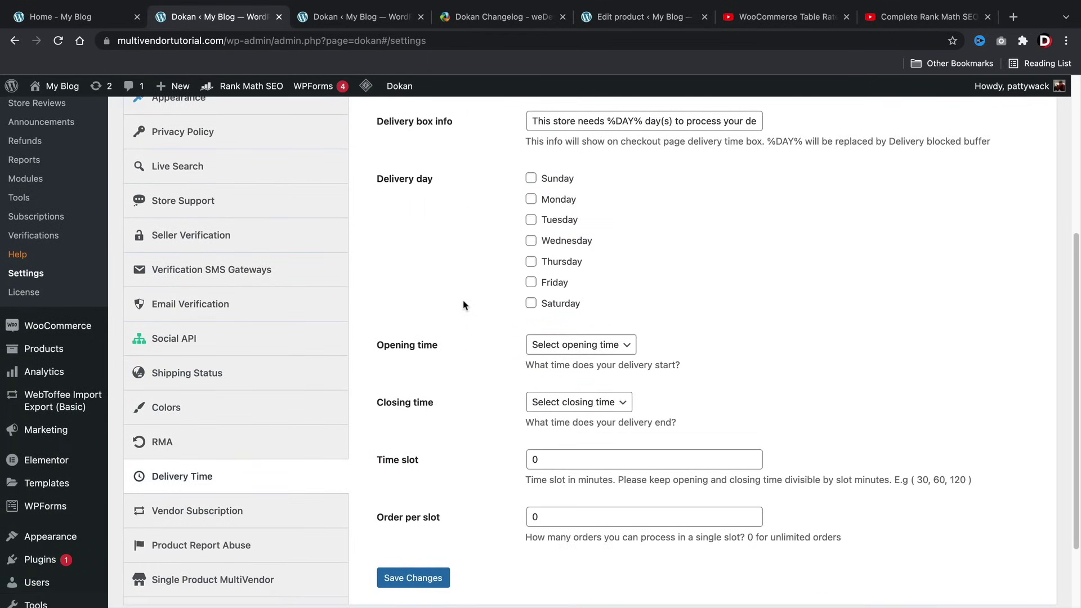
pyautogui.scroll(-1, 278, 312)
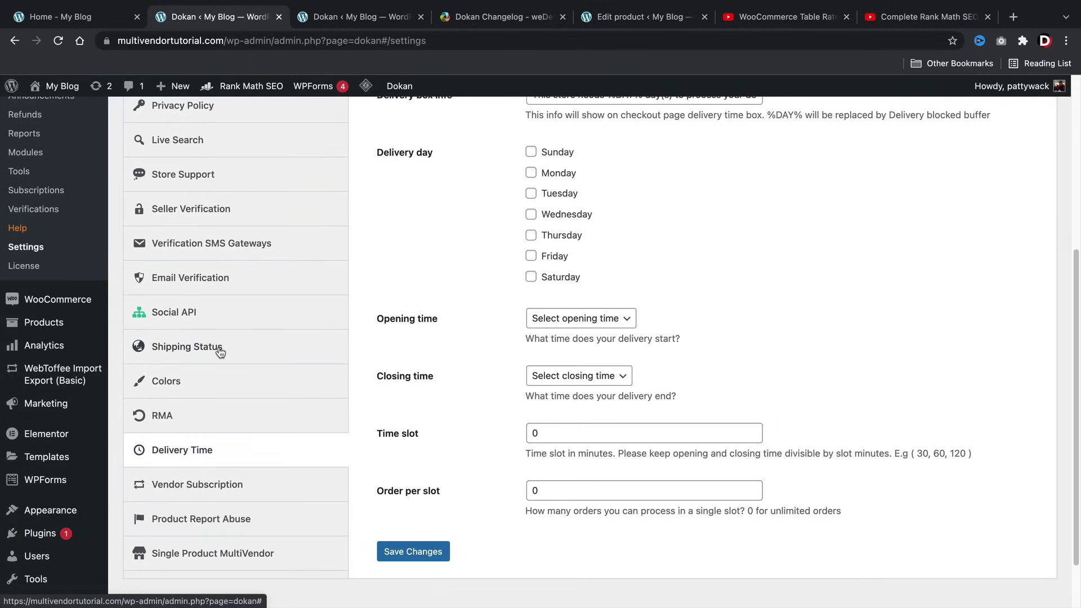
pyautogui.click(230, 487)
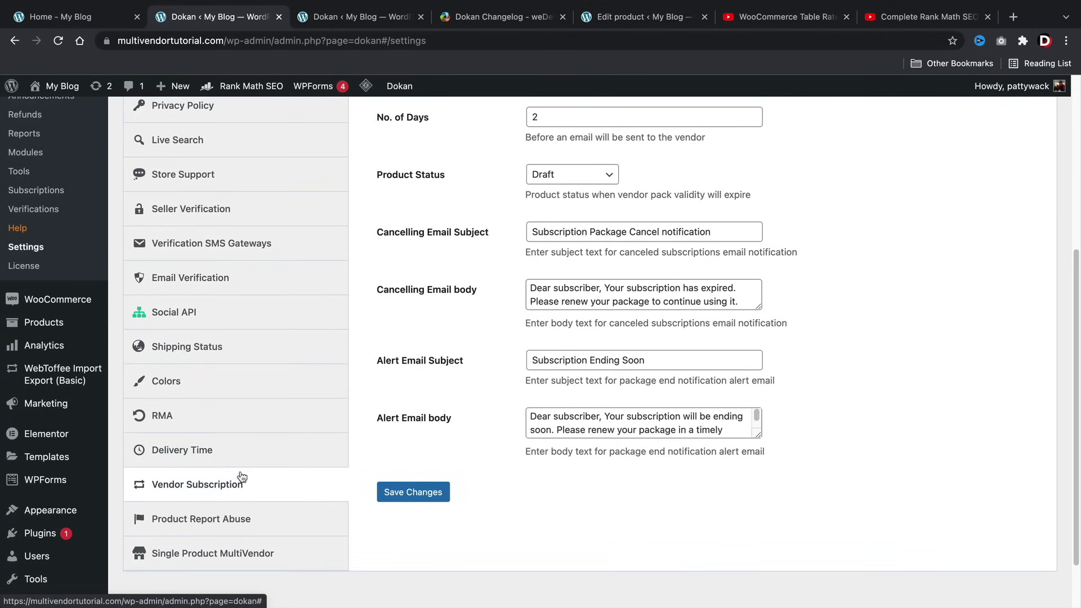
pyautogui.scroll(4, 204, 286)
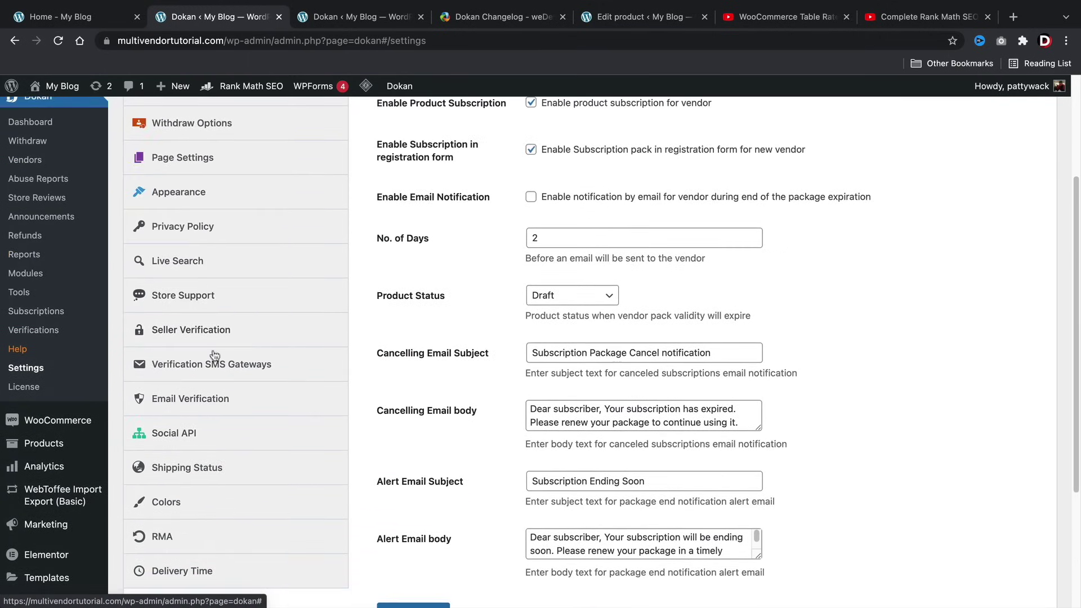
pyautogui.scroll(3, 222, 338)
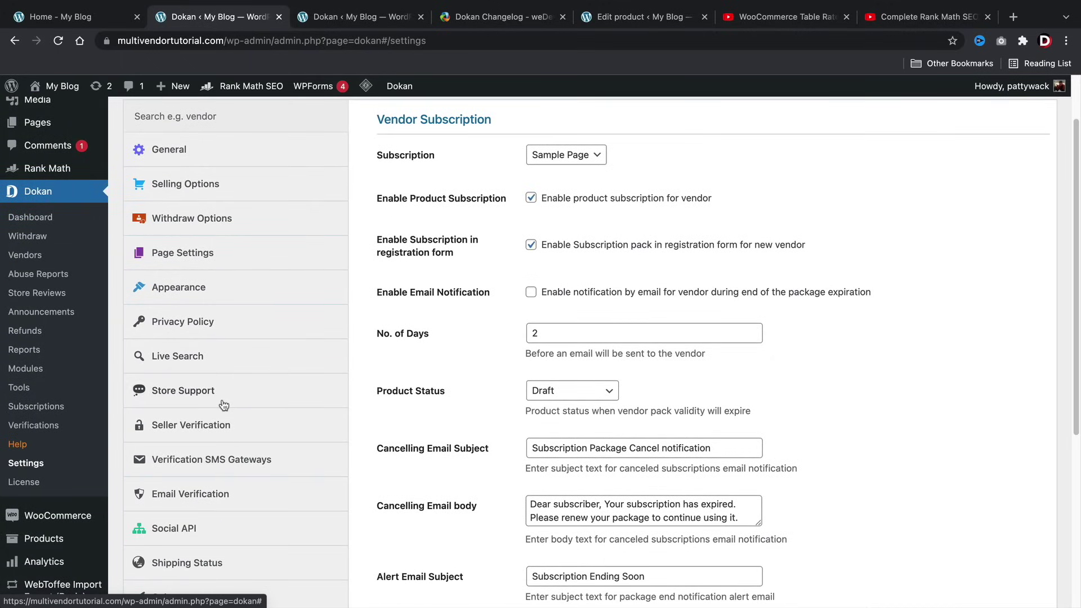
pyautogui.scroll(2, 224, 403)
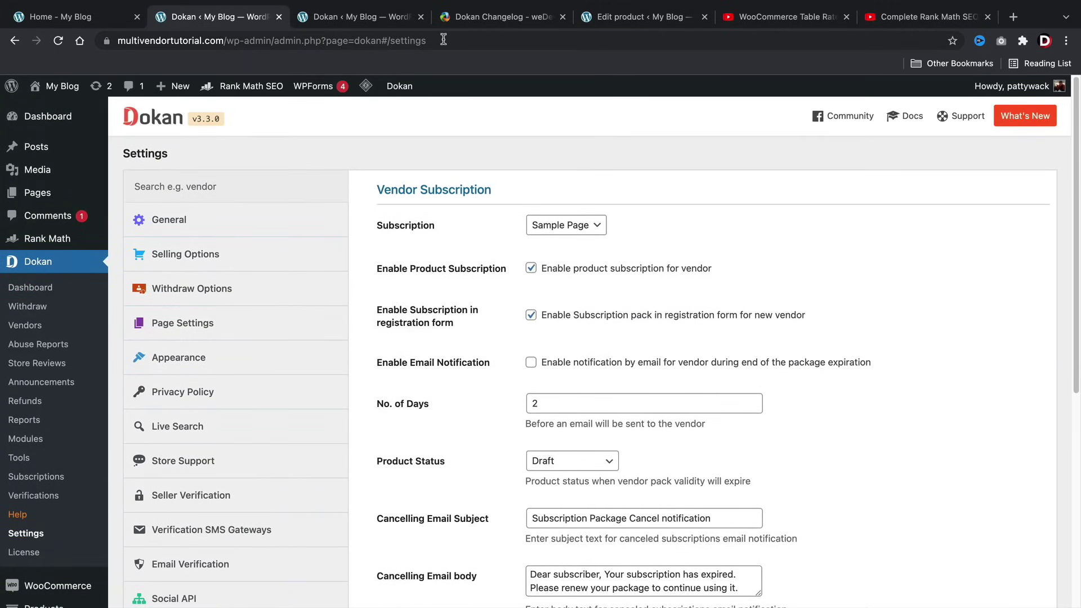
# Highlight the changelog's 'Added Admin coupon support' entry, then open the site's admin Dashboard
pyautogui.click(459, 18)
pyautogui.moveTo(456, 208); pyautogui.dragTo(639, 220)
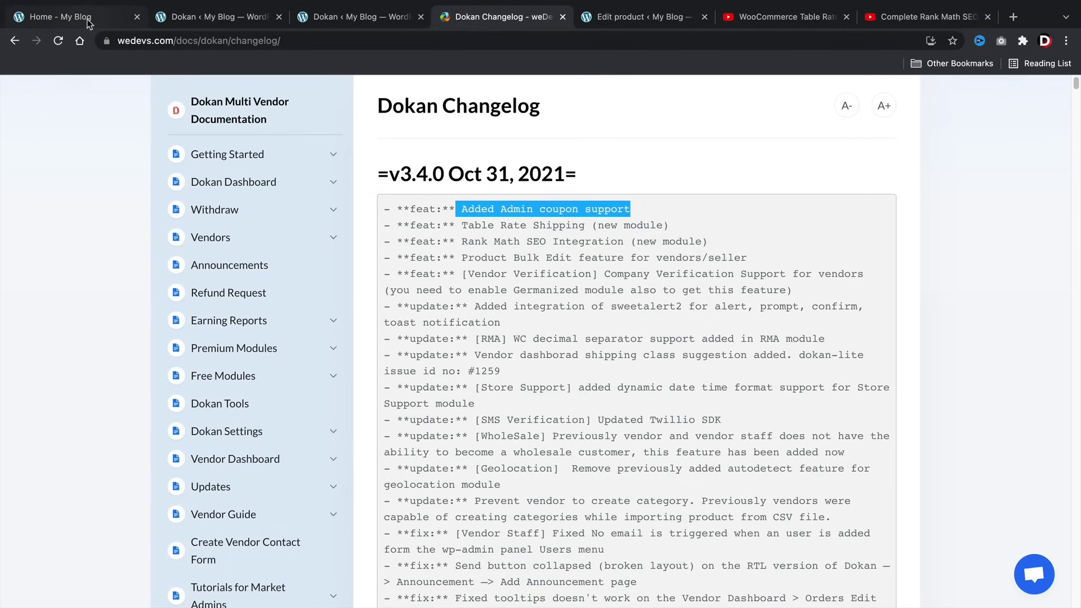
pyautogui.click(90, 18)
pyautogui.moveTo(57, 86)
pyautogui.click(59, 111)
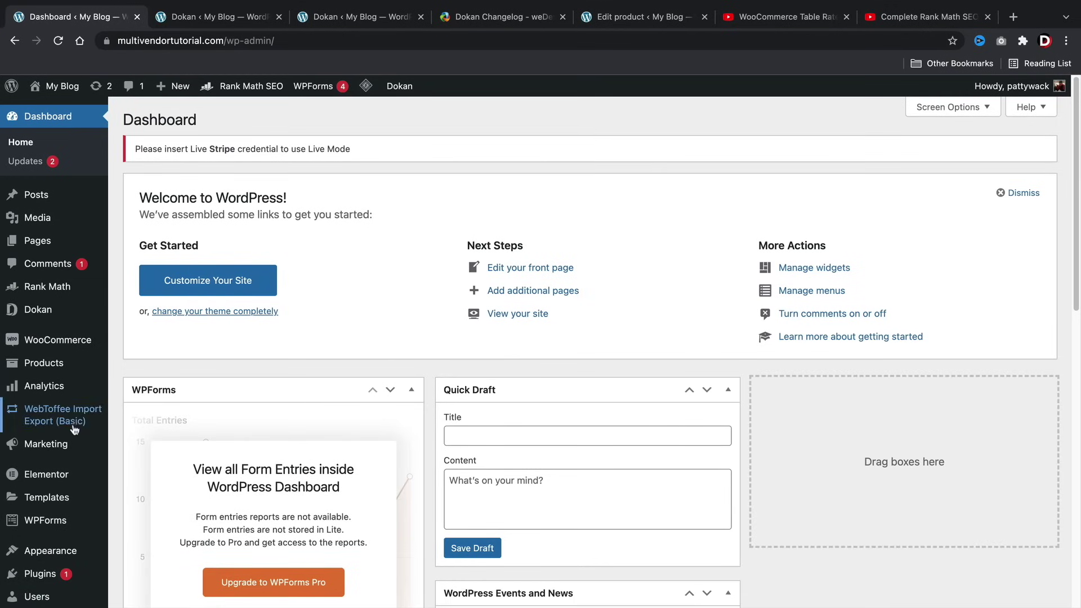
# Open the coupons list and start creating a new coupon
pyautogui.moveTo(68, 394)
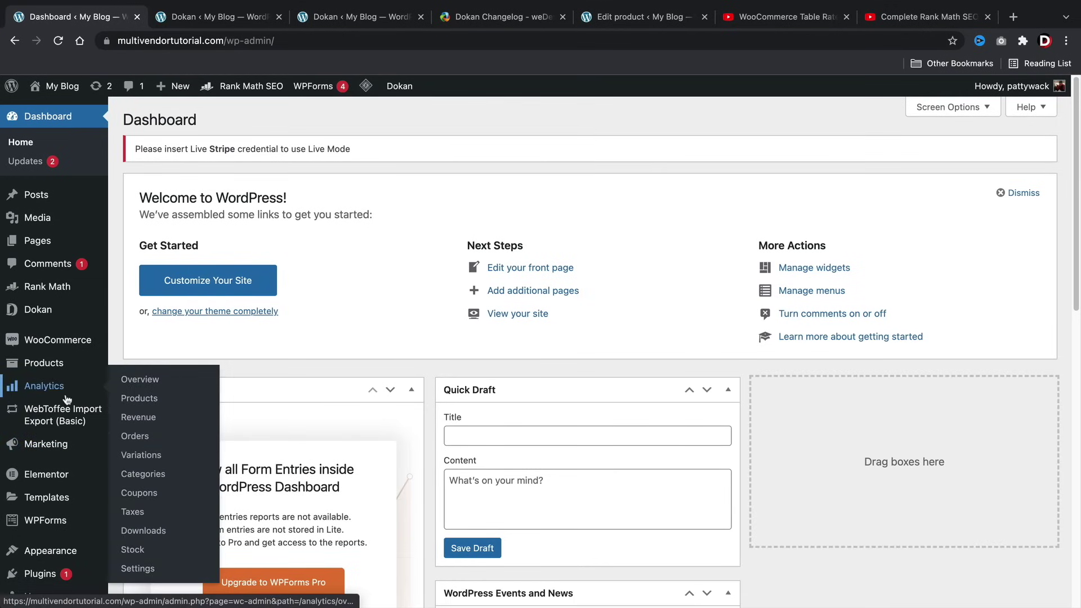
pyautogui.moveTo(56, 444)
pyautogui.click(136, 473)
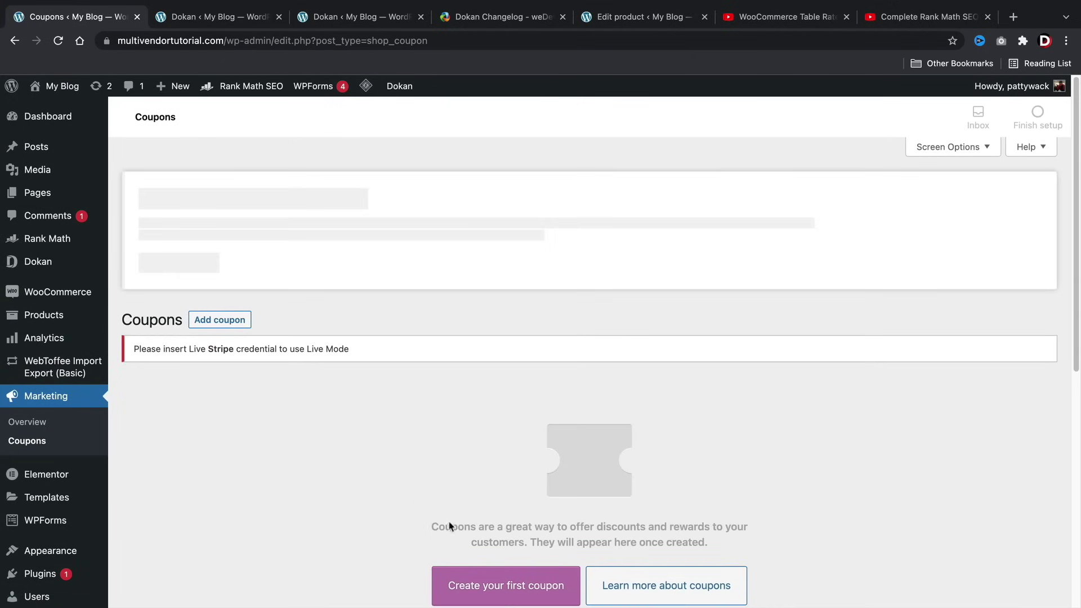
pyautogui.click(481, 577)
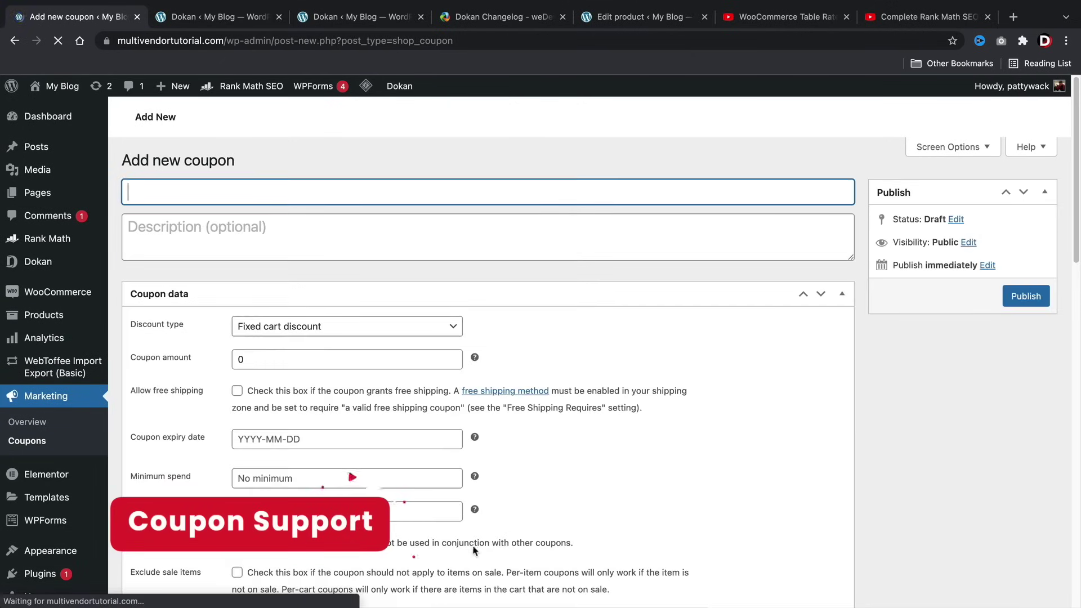
pyautogui.scroll(-3, 428, 496)
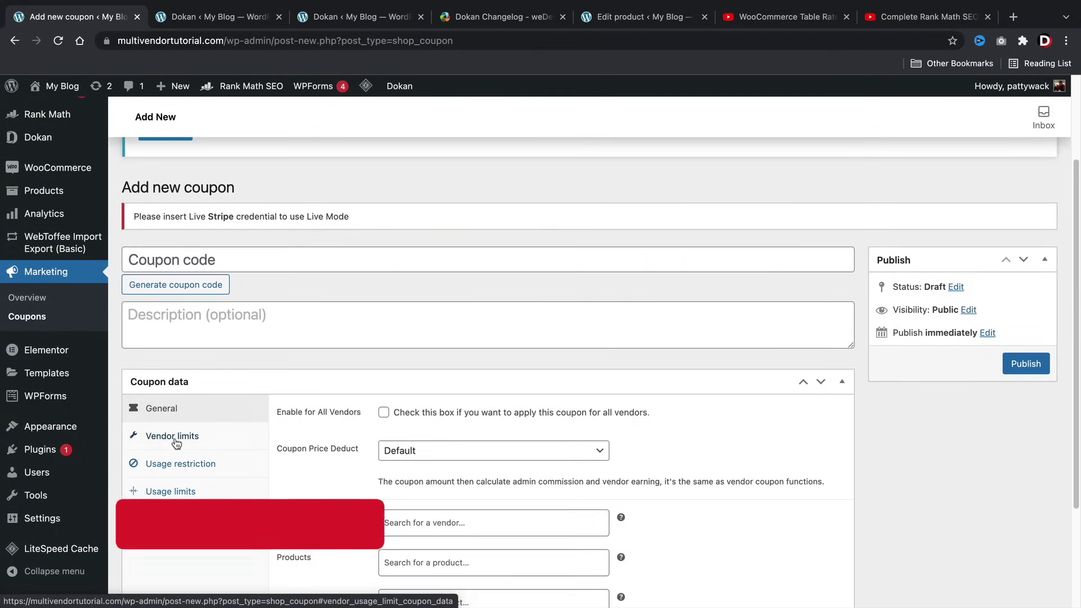
# Review the coupon's vendor limit settings, keeping coupon price deduct at Default
pyautogui.click(176, 437)
pyautogui.scroll(-3, 336, 455)
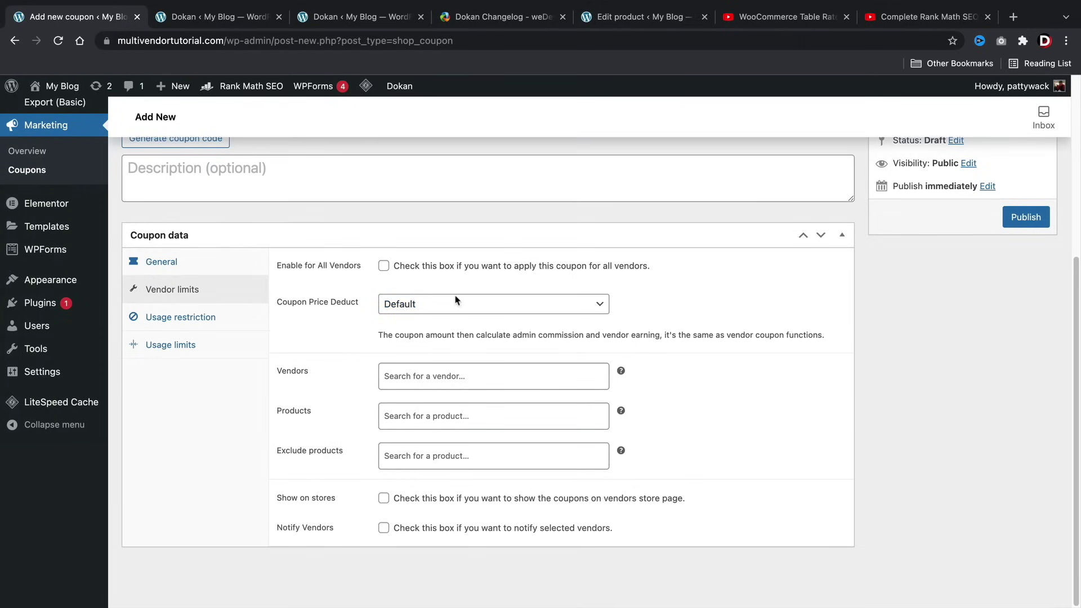
pyautogui.click(431, 312)
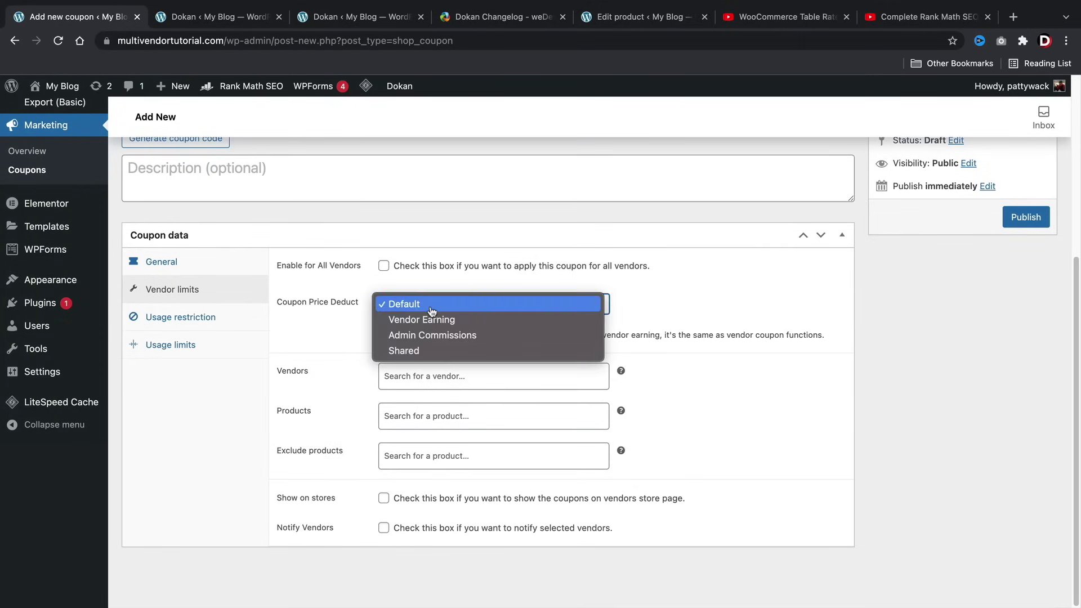
pyautogui.click(431, 311)
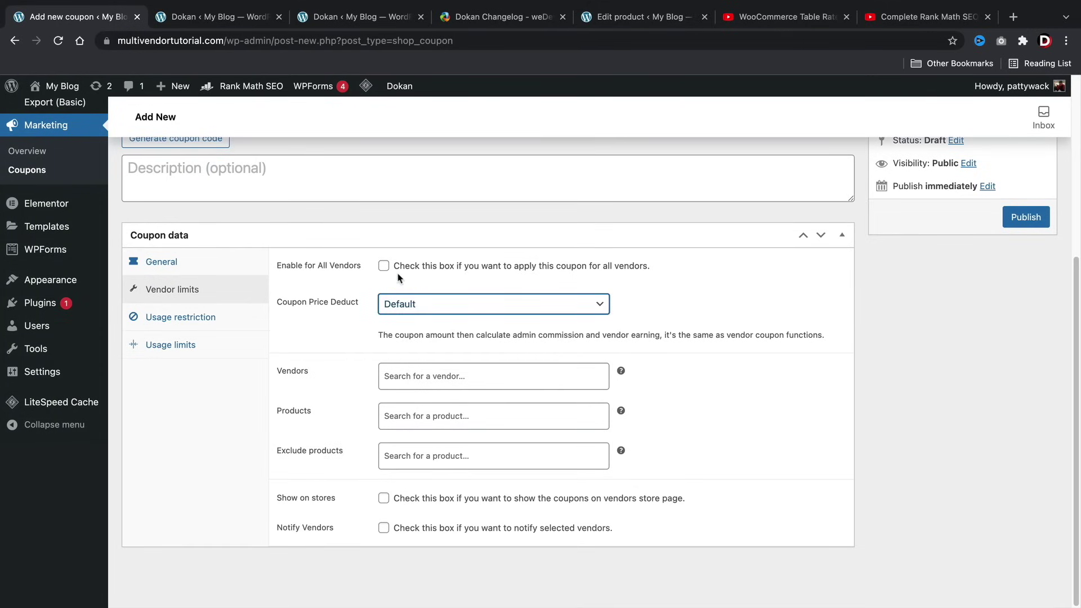
pyautogui.click(419, 410)
pyautogui.click(627, 412)
# Check the Exclude products search, then return to the Dokan changelog
pyautogui.click(428, 458)
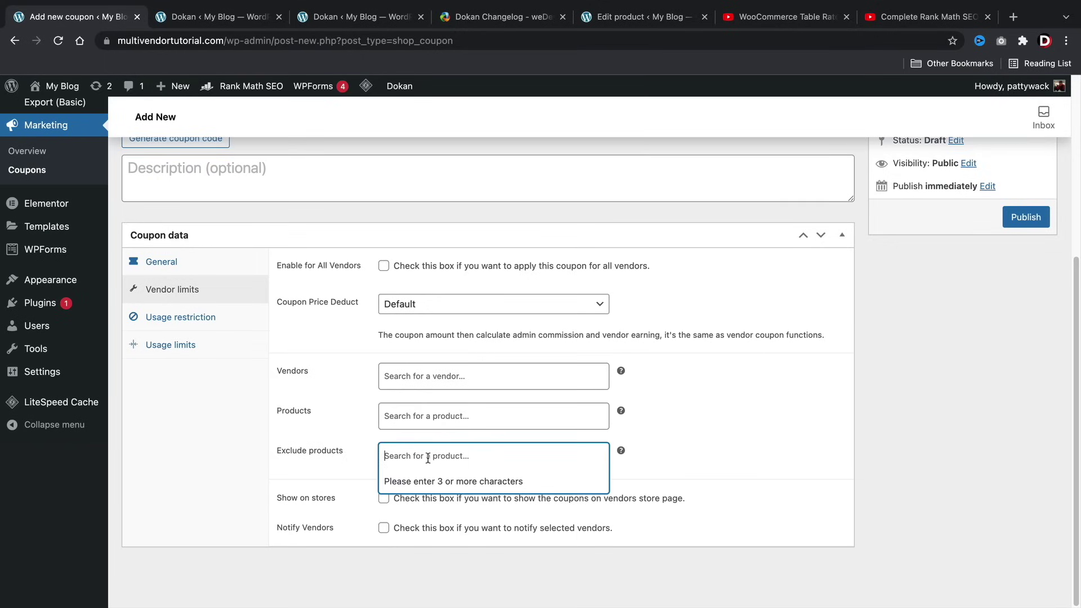
pyautogui.click(238, 461)
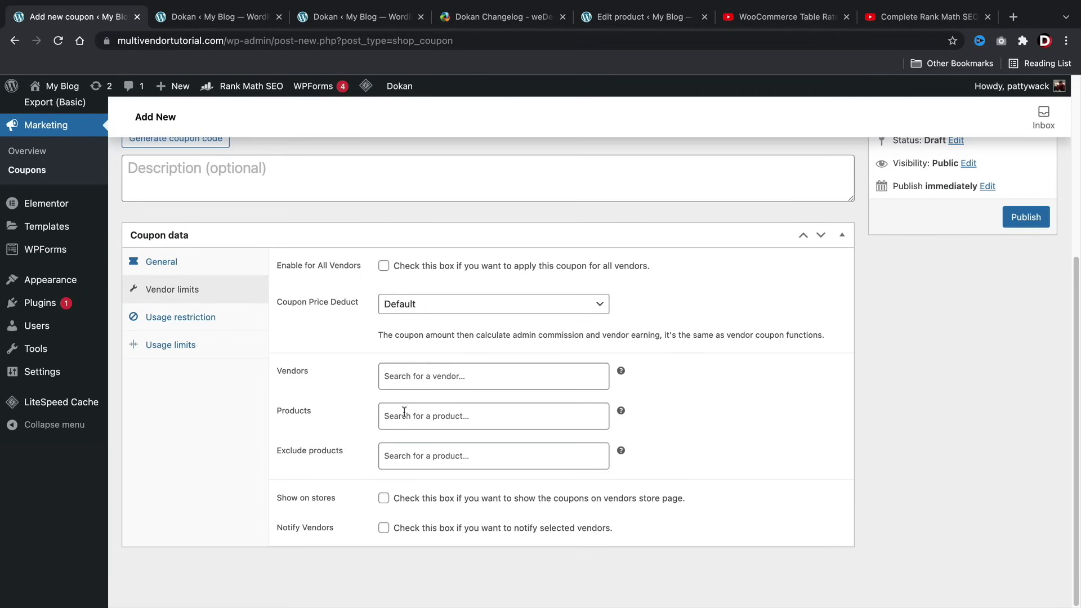
pyautogui.scroll(1, 394, 394)
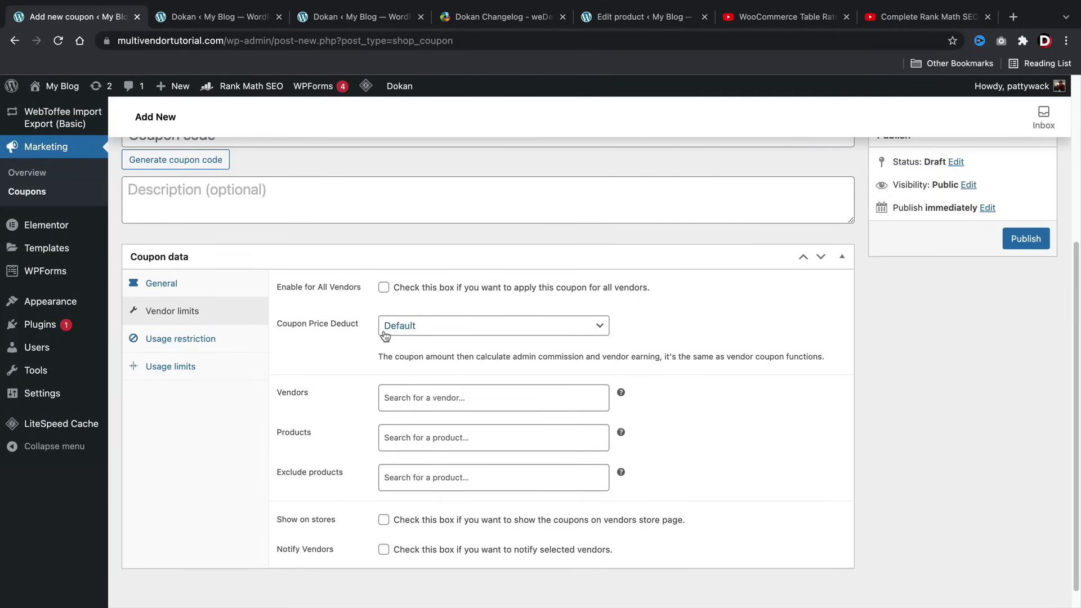
pyautogui.click(501, 18)
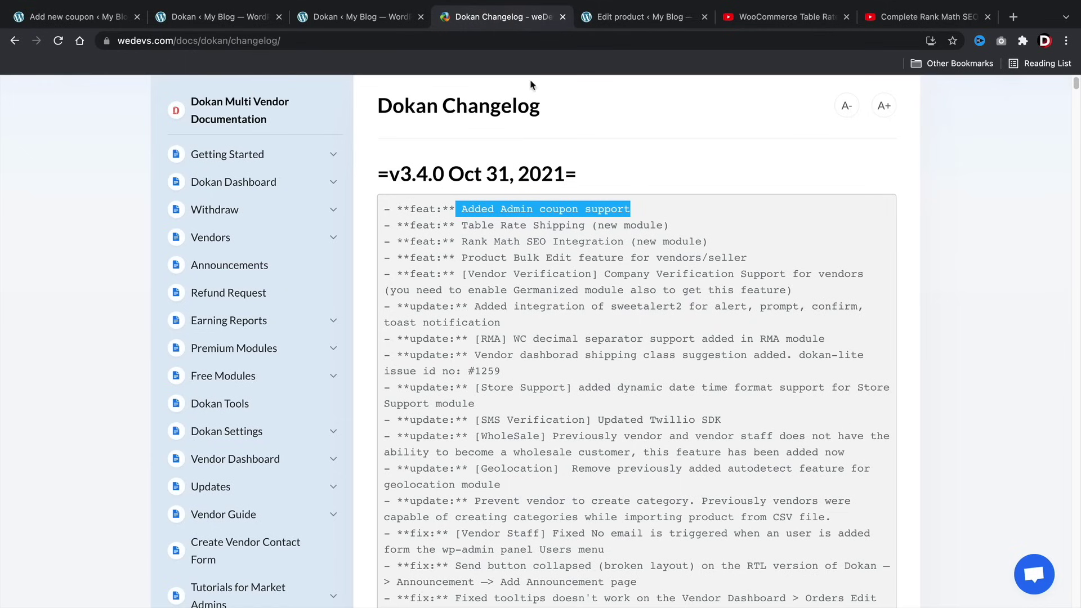
# Highlight the Table Rate Shipping changelog entry, then open the vendor's shipping settings
pyautogui.moveTo(395, 224); pyautogui.dragTo(682, 231)
pyautogui.click(683, 231)
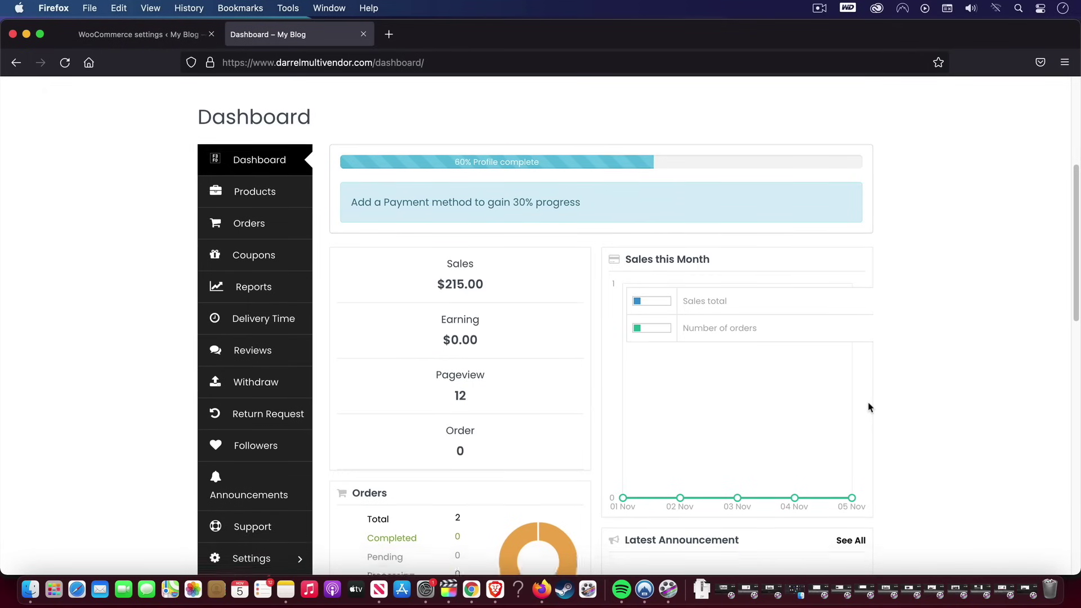
pyautogui.scroll(-2, 869, 405)
pyautogui.click(260, 518)
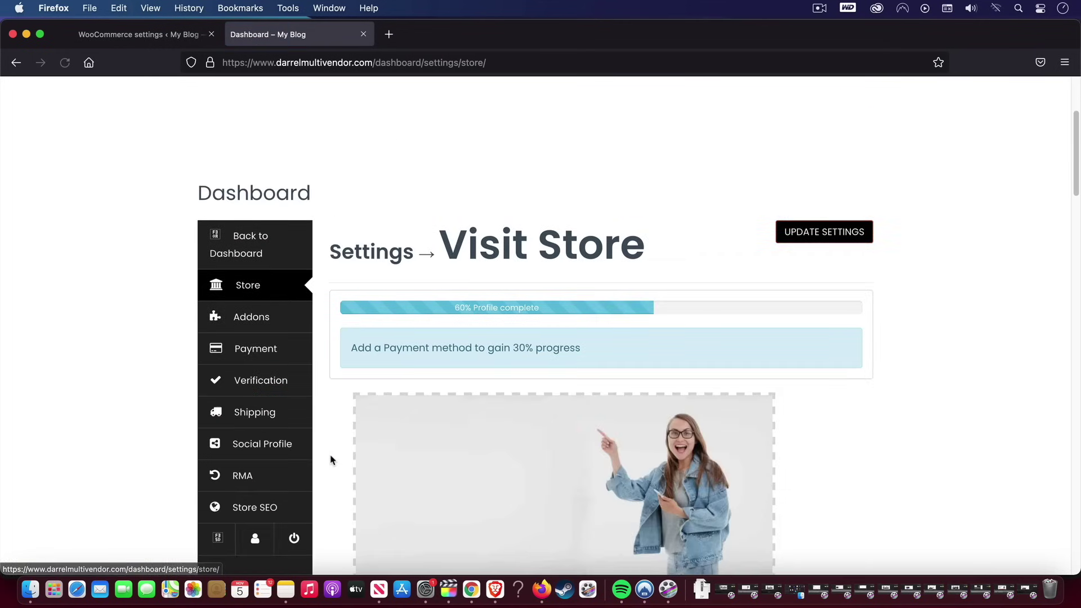
pyautogui.click(258, 412)
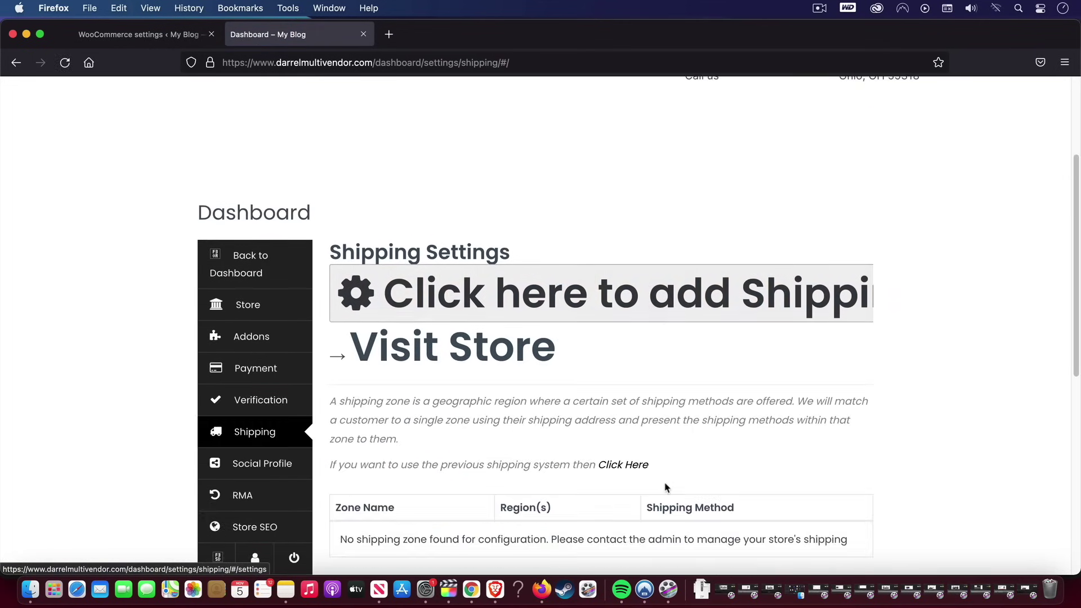
# Open the Other Areas shipping zone and edit its first Table Rate method
pyautogui.scroll(-5, 665, 487)
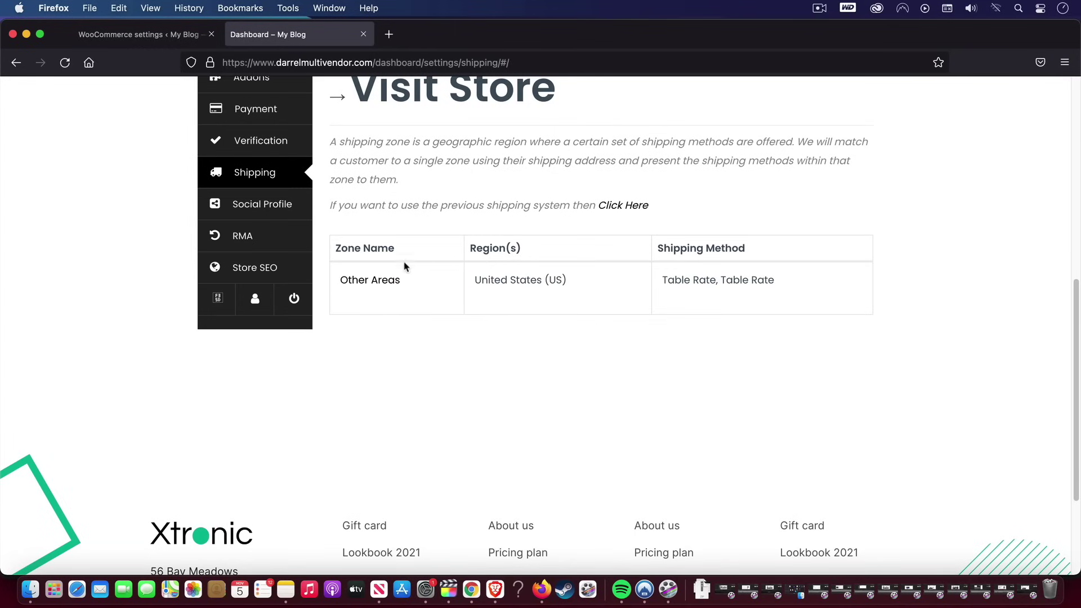
pyautogui.click(380, 282)
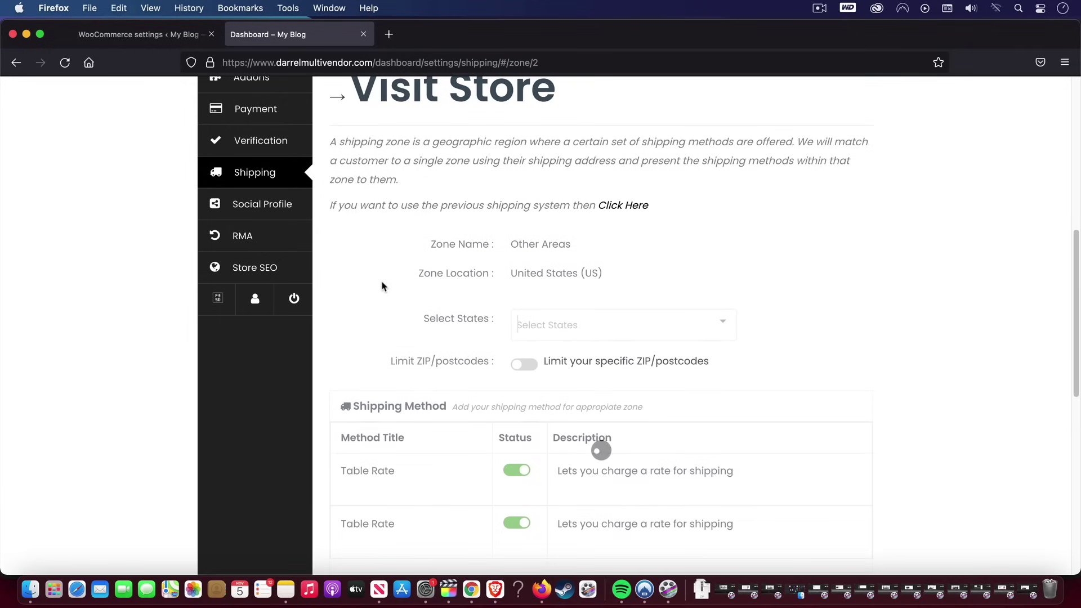
pyautogui.scroll(-1, 425, 316)
pyautogui.scroll(-3, 425, 315)
pyautogui.moveTo(468, 363)
pyautogui.moveTo(347, 362); pyautogui.dragTo(386, 362)
pyautogui.click(383, 361)
pyautogui.click(349, 385)
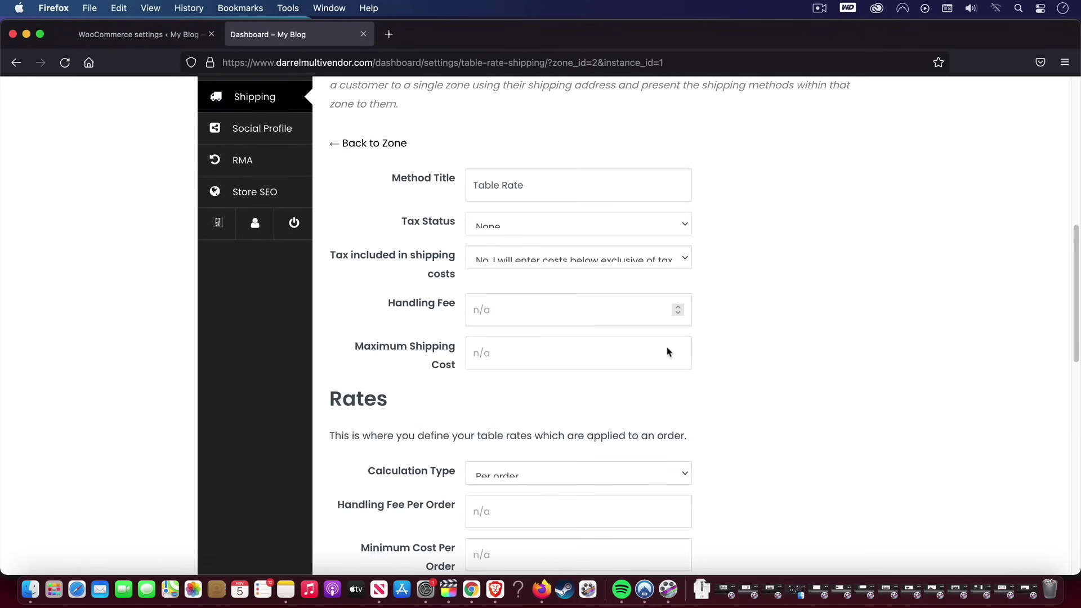
# Add a new shipping rate row, keeping its condition set to None
pyautogui.middleClick(741, 339)
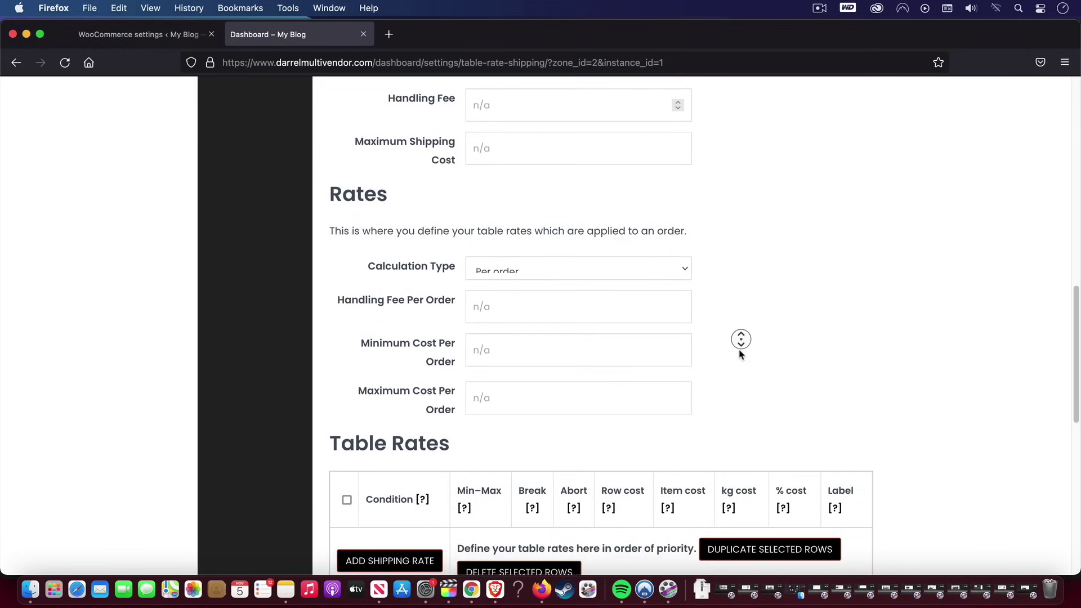
pyautogui.click(741, 352)
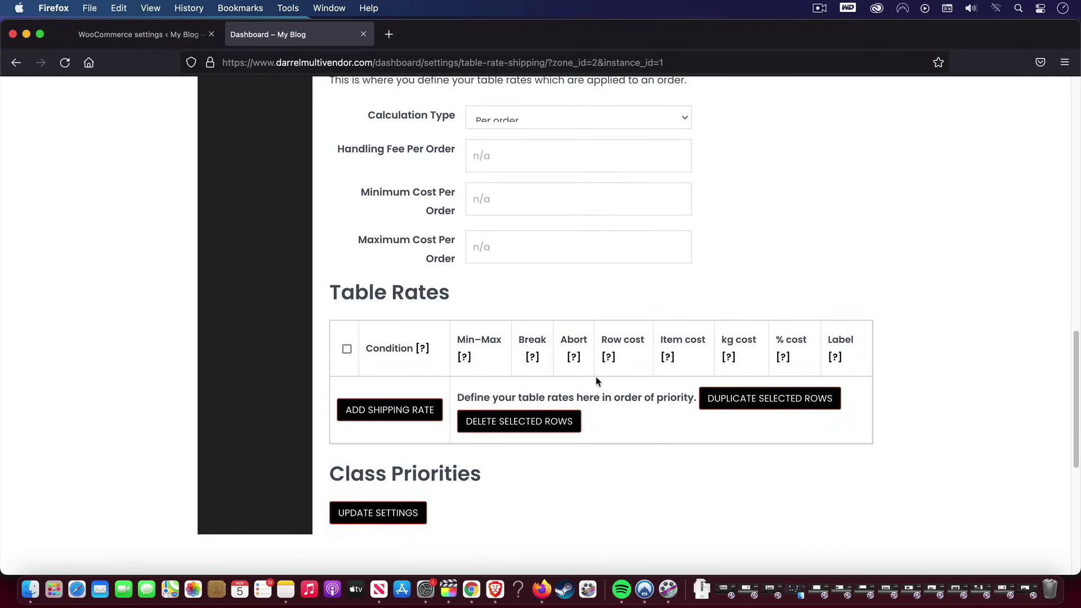
pyautogui.click(419, 409)
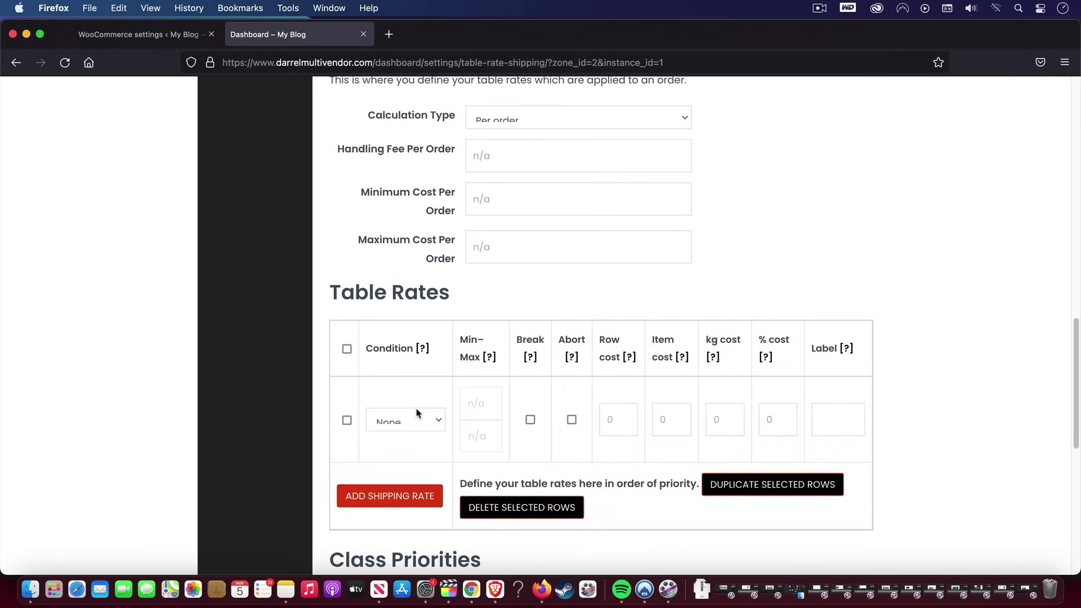
pyautogui.click(423, 420)
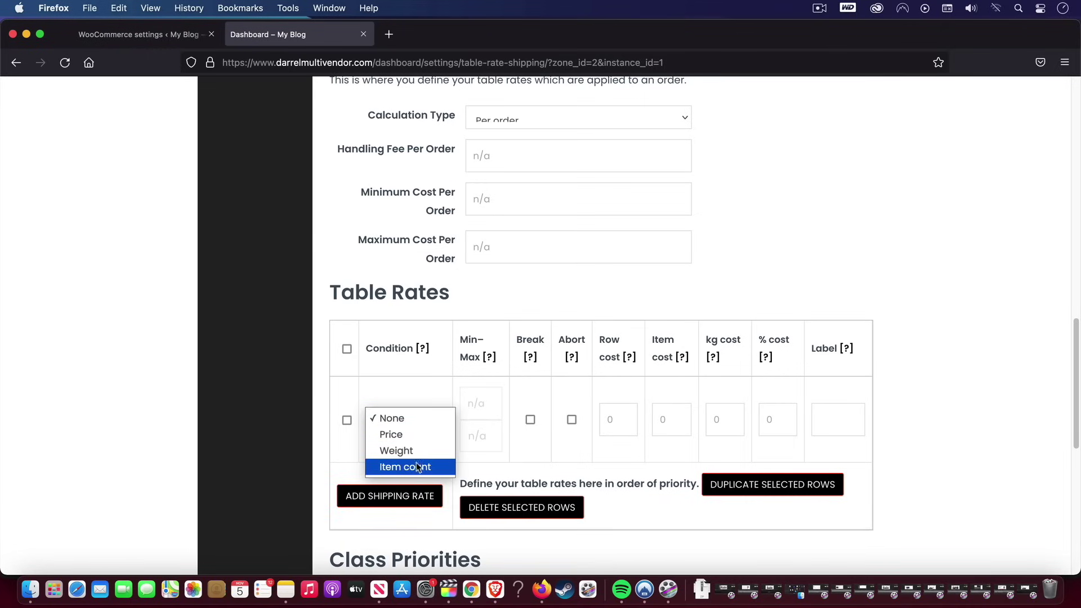
pyautogui.click(421, 420)
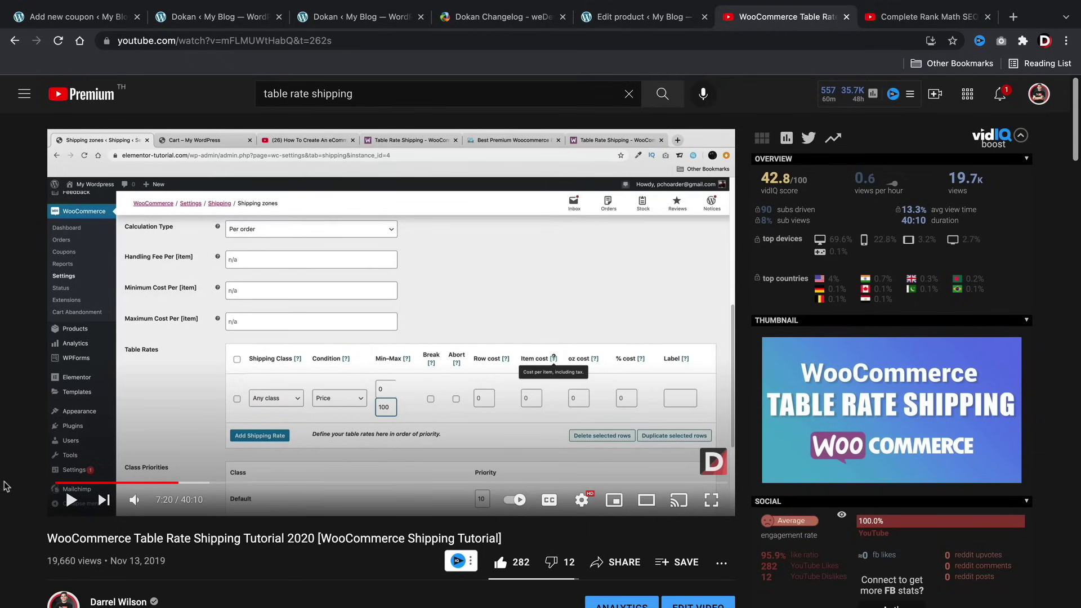
# Highlight the changelog's Rank Math SEO Integration entry, show its tutorial video, then return to Add new coupon
pyautogui.moveTo(79, 539); pyautogui.dragTo(324, 539)
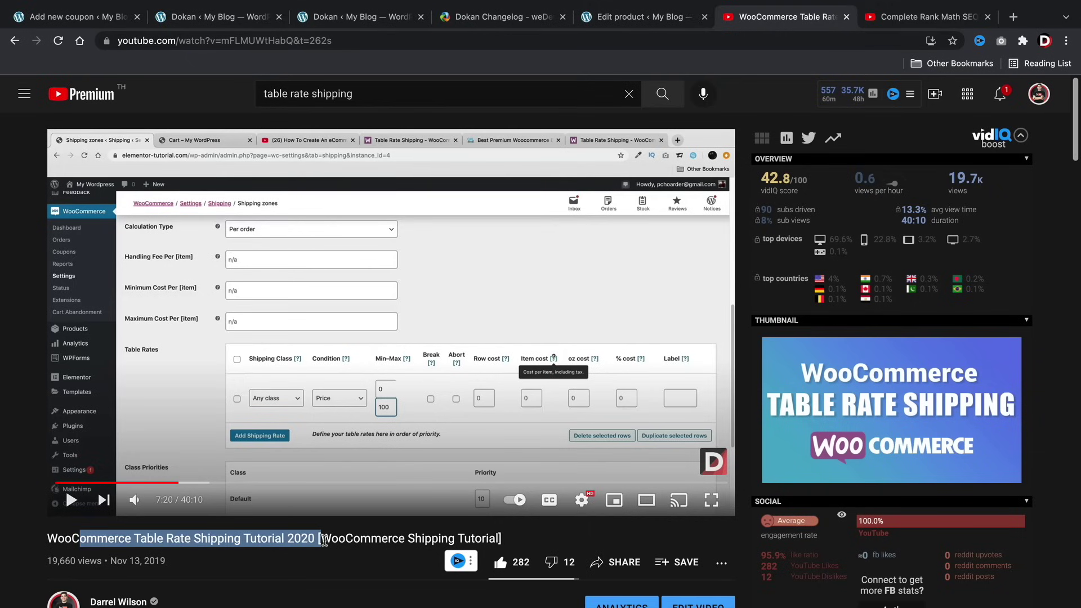
pyautogui.click(324, 542)
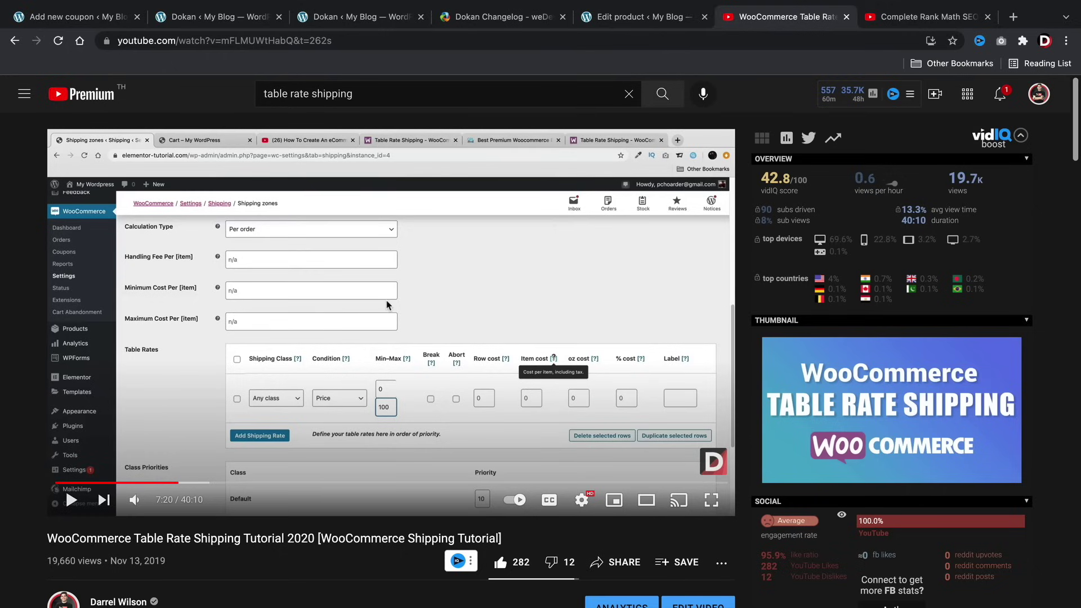
pyautogui.click(517, 17)
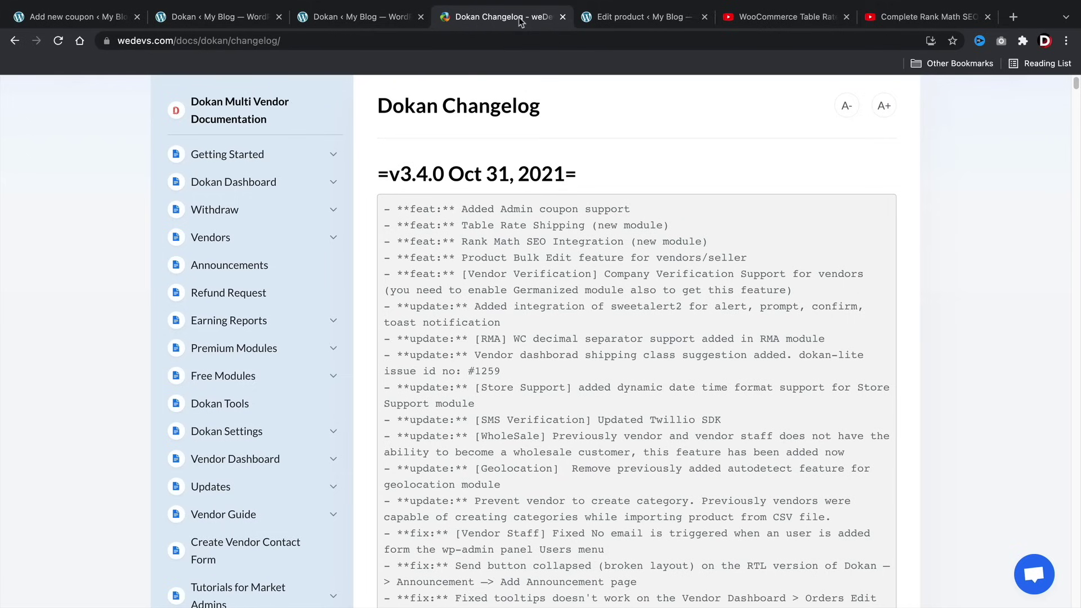
pyautogui.moveTo(385, 241); pyautogui.dragTo(717, 247)
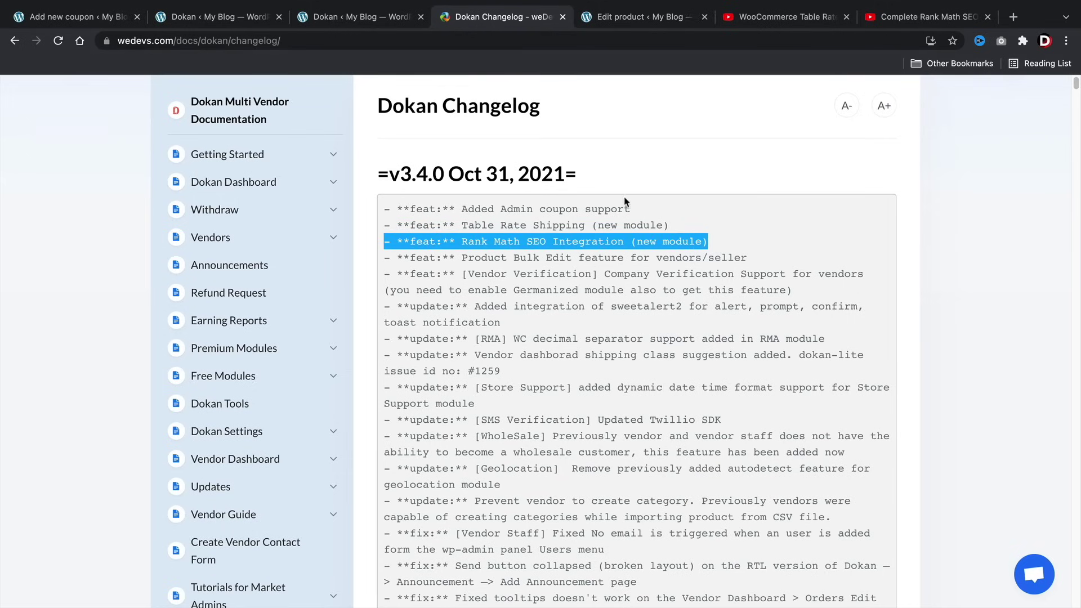
pyautogui.click(879, 22)
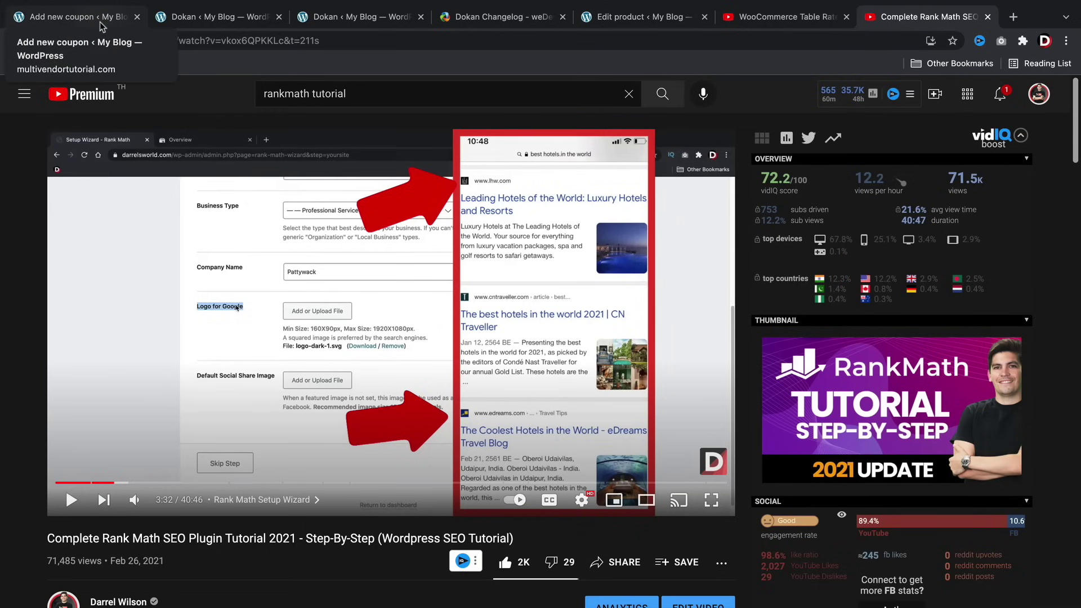
pyautogui.click(102, 27)
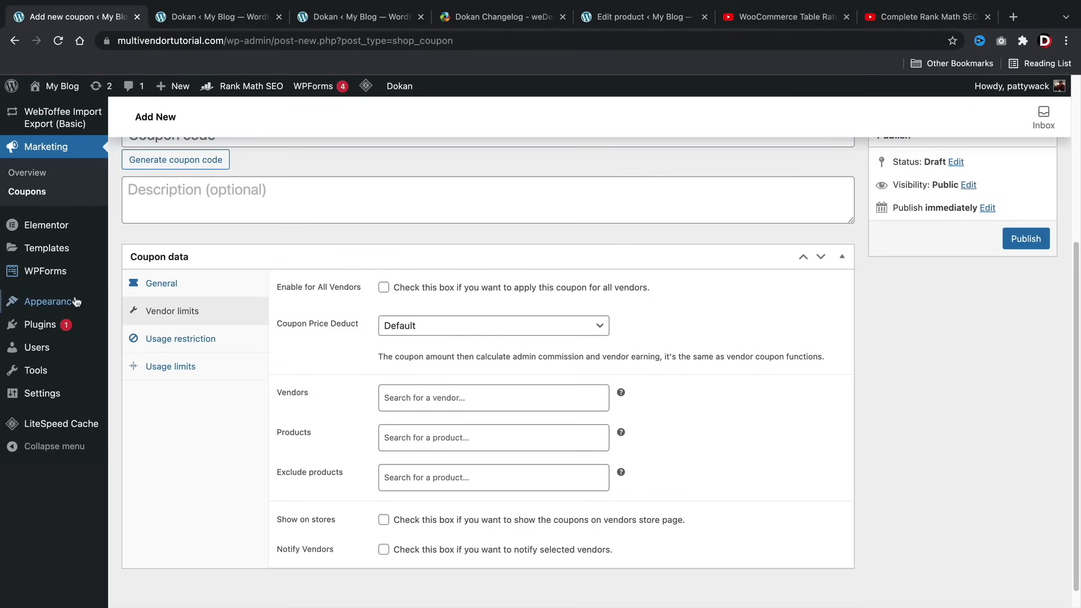
# Open Golden Smartphone from All Products and scroll to its Rank Math box scoring 16/100
pyautogui.scroll(3, 53, 237)
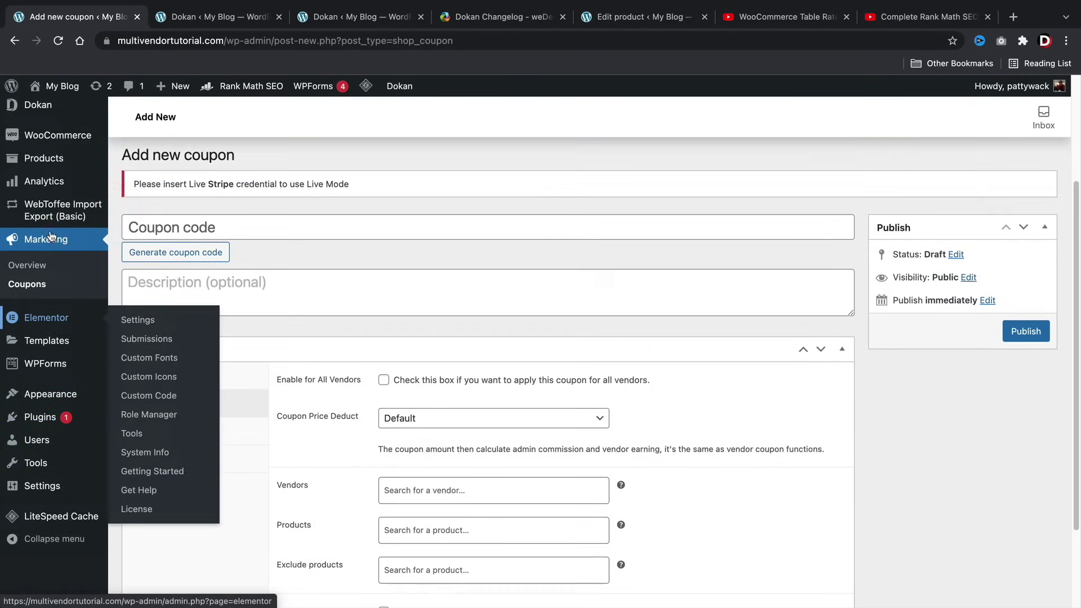
pyautogui.moveTo(72, 181)
pyautogui.click(163, 186)
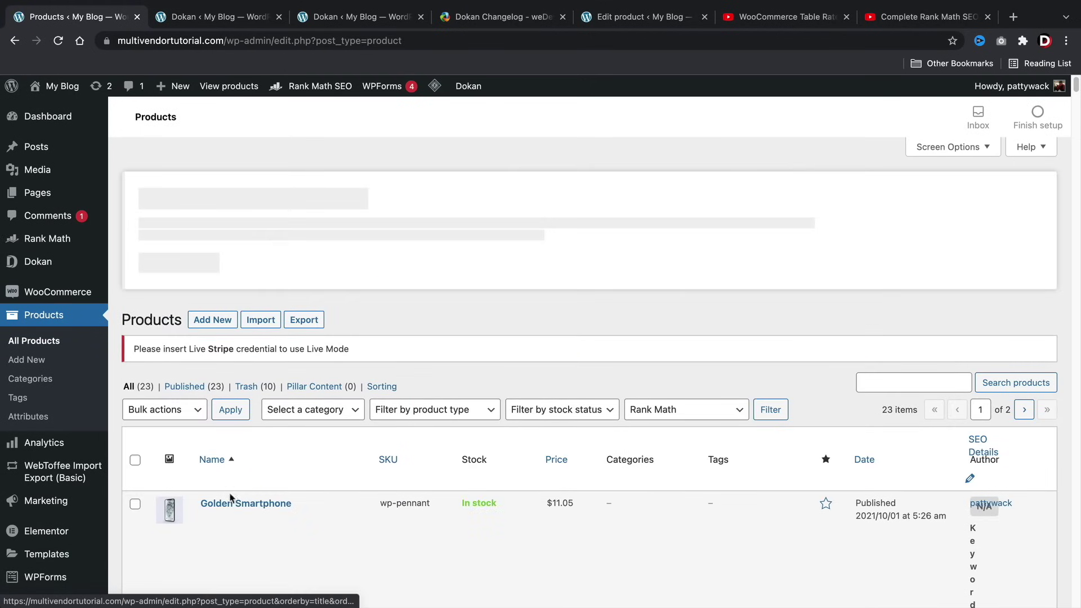
pyautogui.click(231, 496)
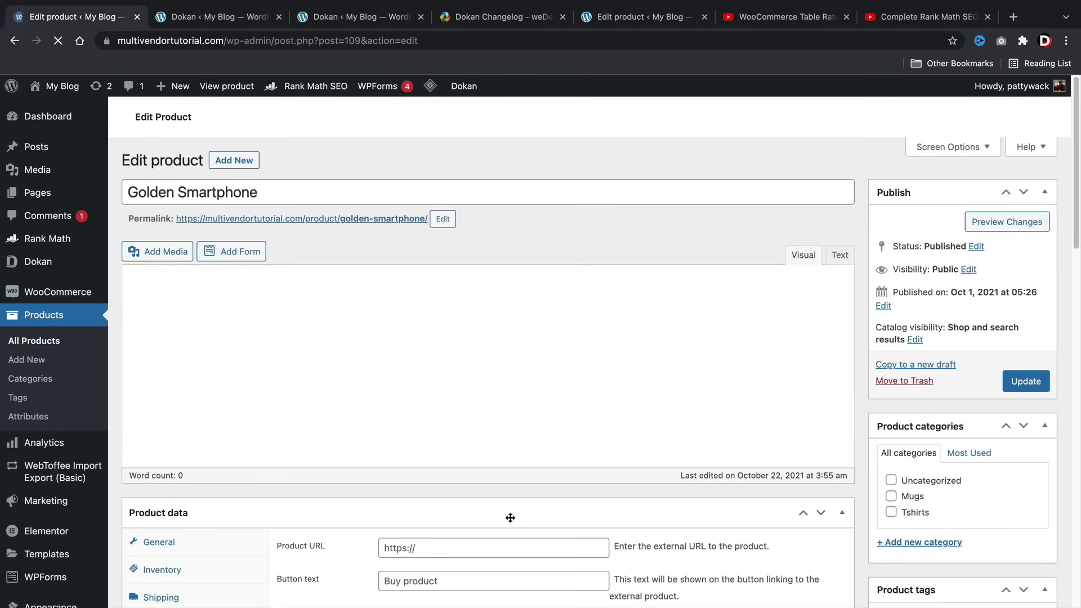
pyautogui.scroll(-15, 829, 438)
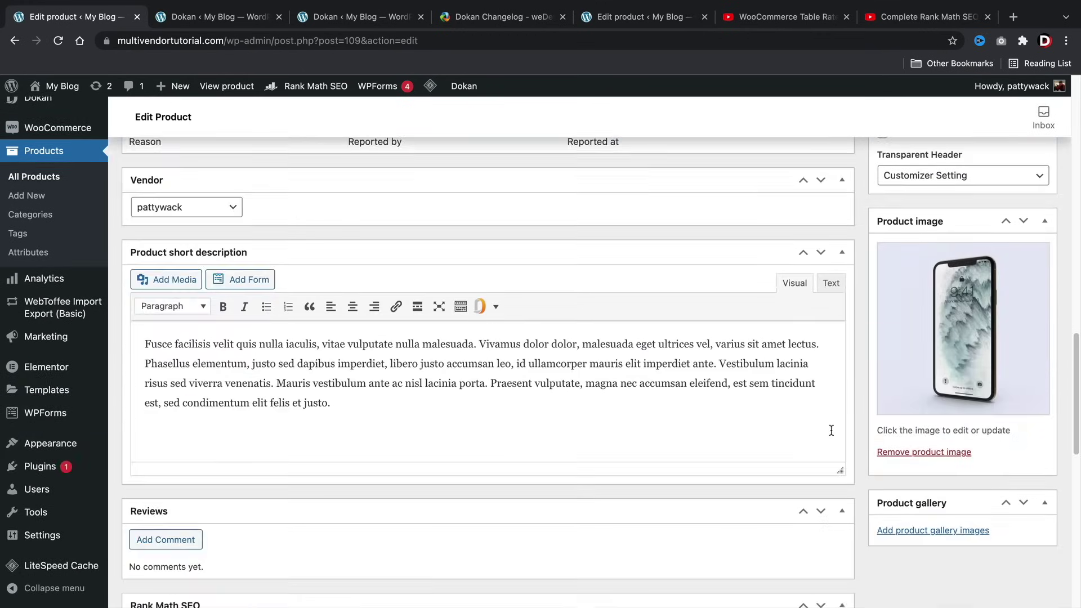
pyautogui.scroll(-10, 831, 430)
pyautogui.scroll(1, 833, 436)
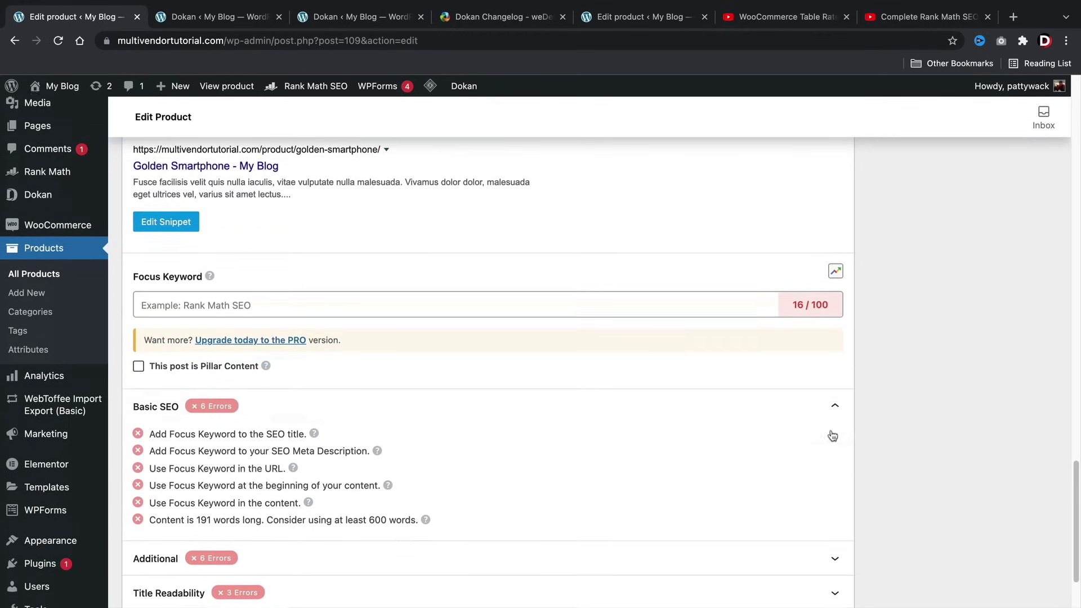
pyautogui.scroll(2, 832, 436)
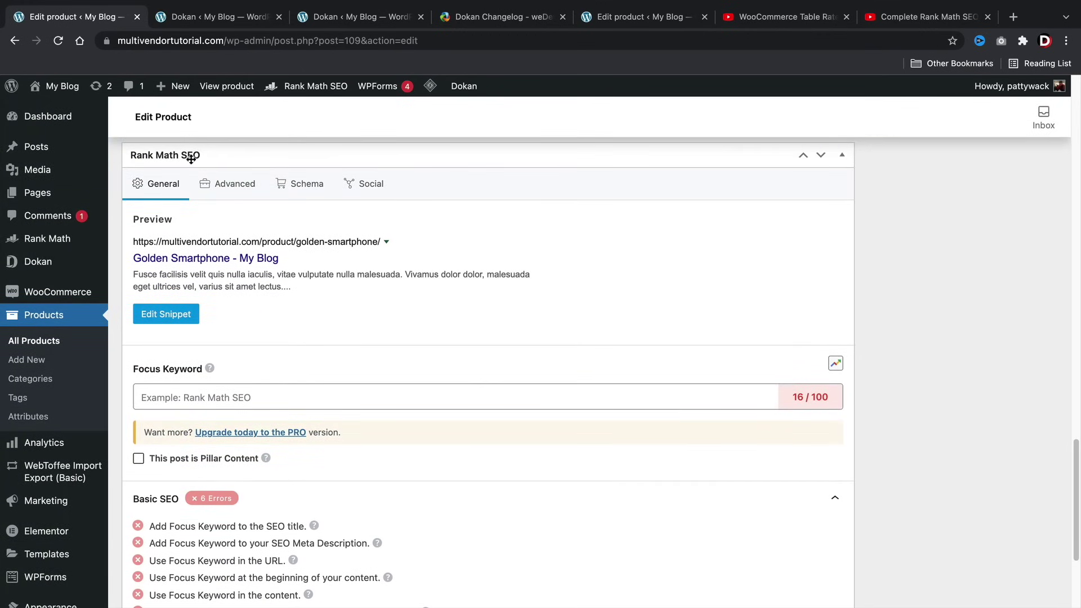
pyautogui.moveTo(299, 92)
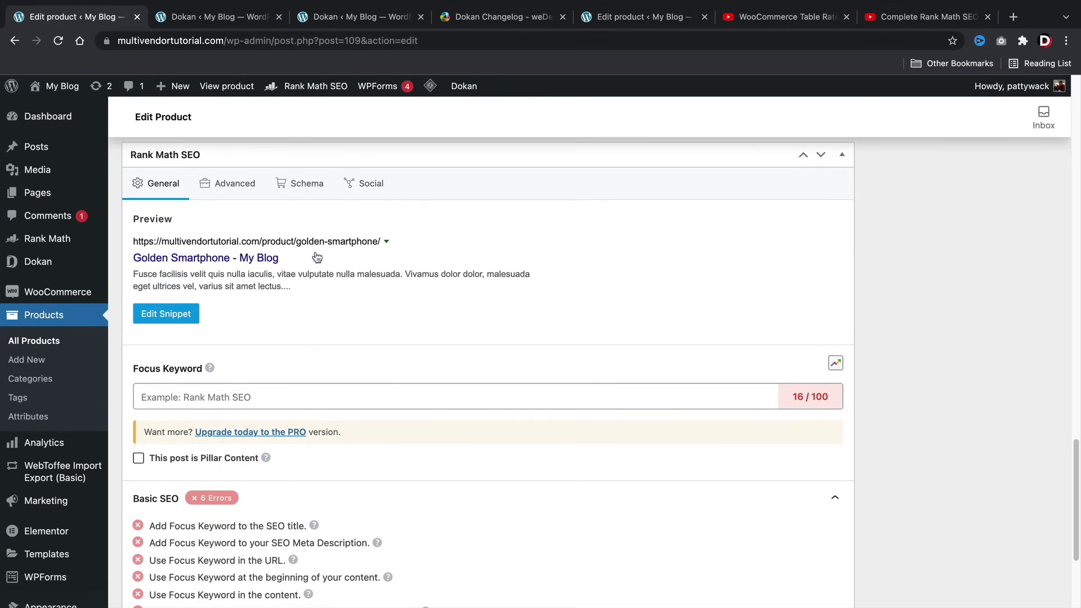
pyautogui.scroll(1, 317, 258)
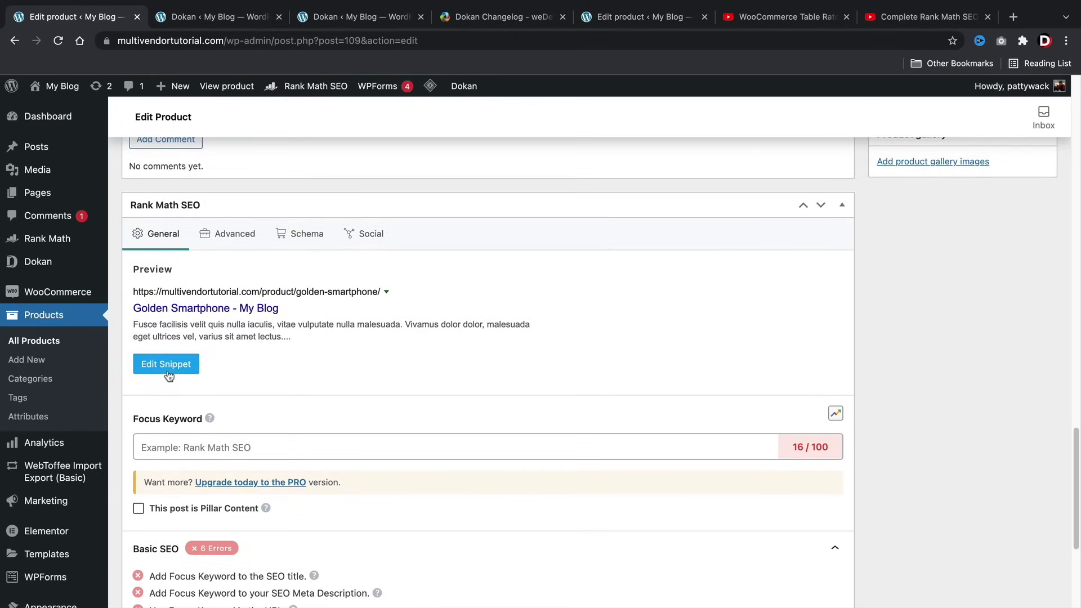
pyautogui.click(166, 364)
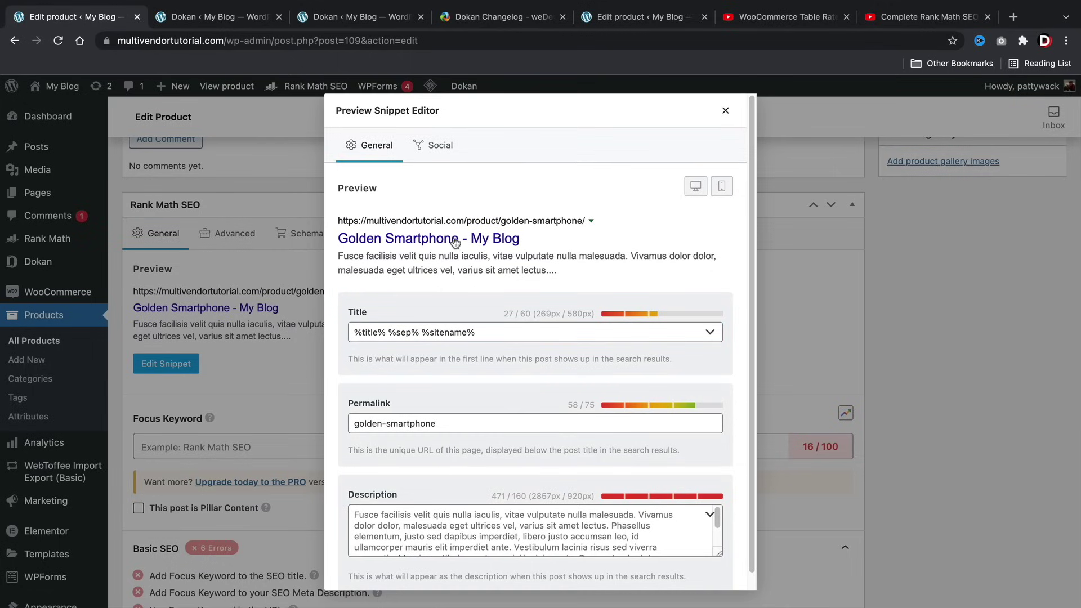
pyautogui.moveTo(418, 333); pyautogui.dragTo(616, 337)
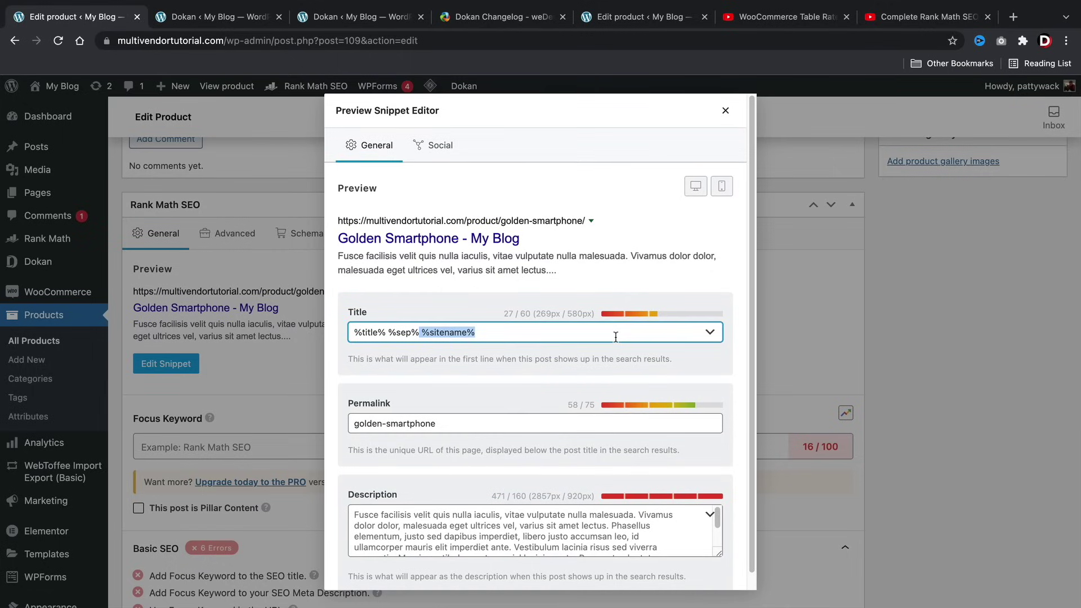
pyautogui.press('BackSpace')
pyautogui.press('BackSpace')
pyautogui.press('BackSpace')
pyautogui.press('BackSpace')
pyautogui.press('BackSpace')
pyautogui.press('BackSpace')
pyautogui.press('BackSpace')
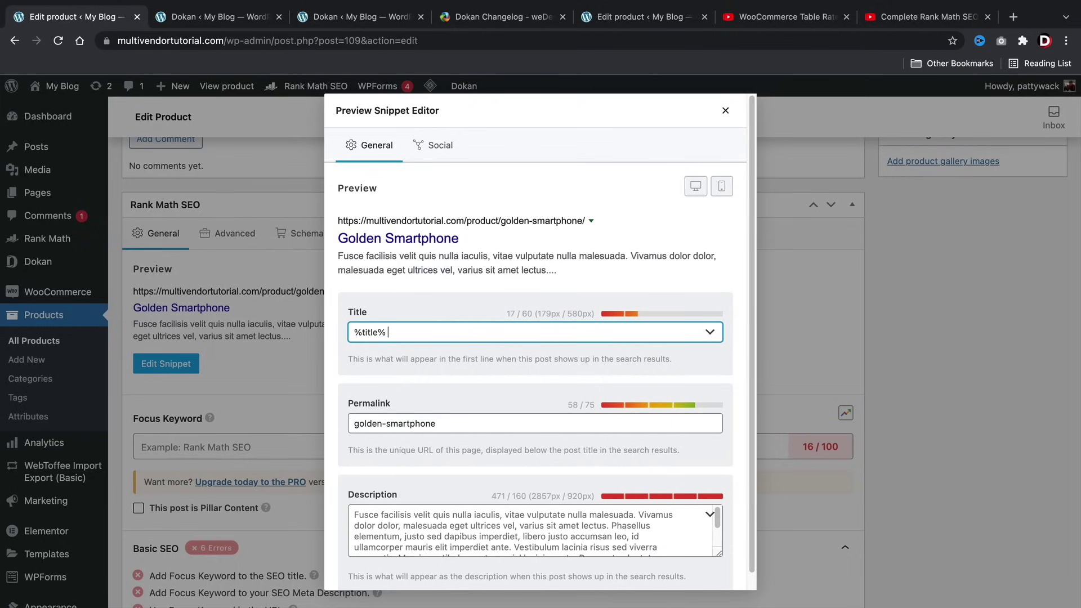
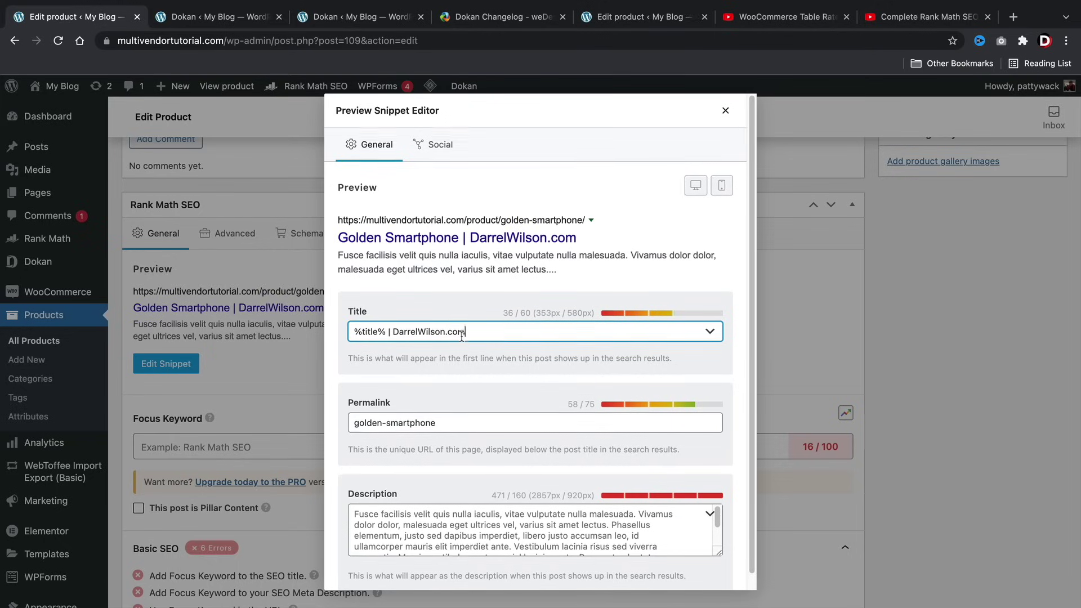
pyautogui.scroll(-1, 462, 336)
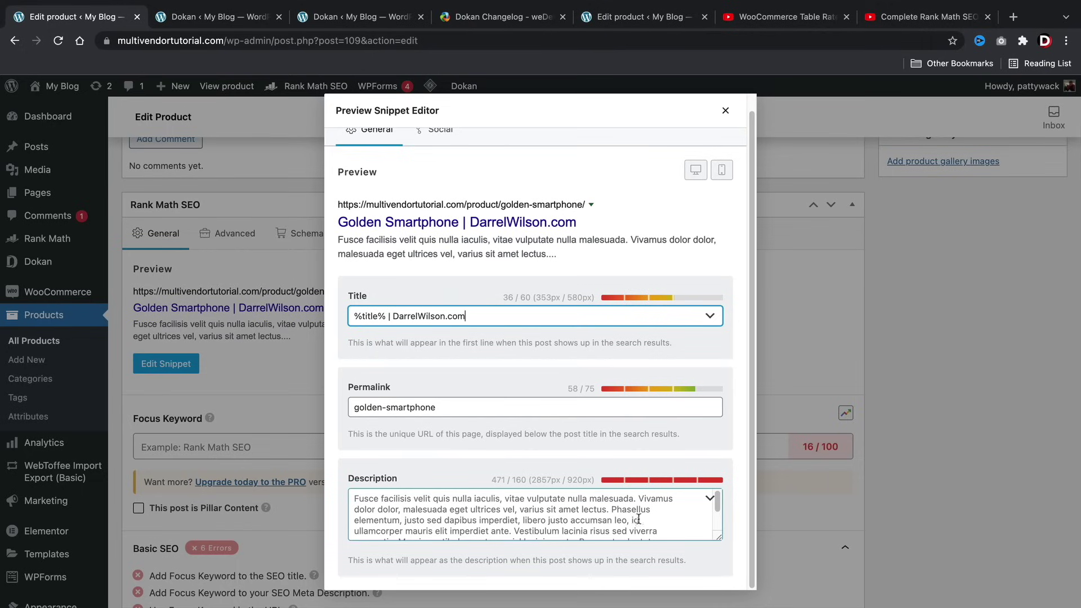
pyautogui.scroll(-2, 646, 517)
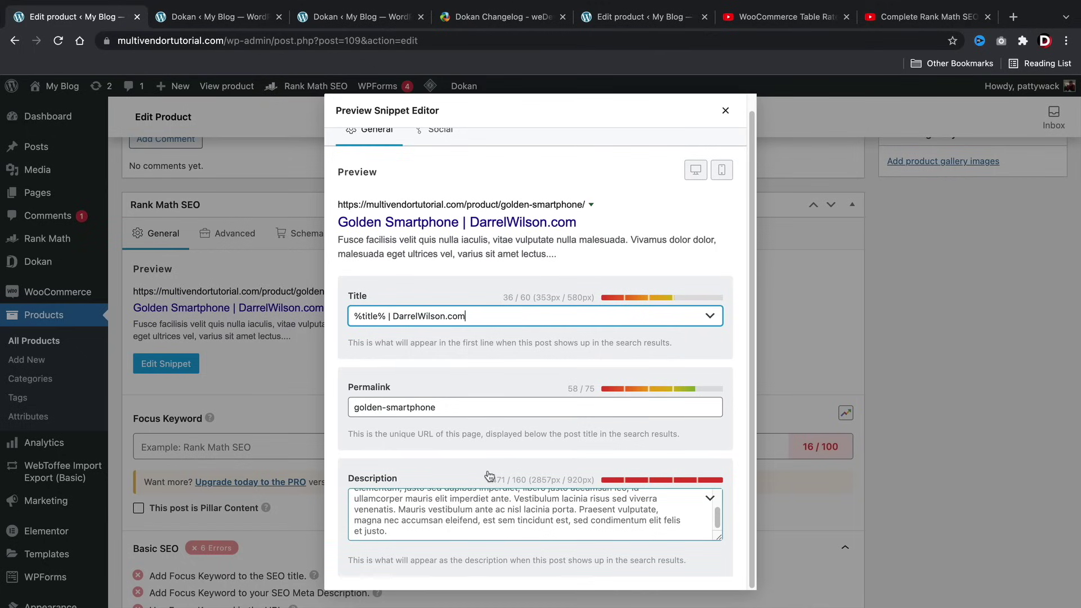
pyautogui.click(435, 529)
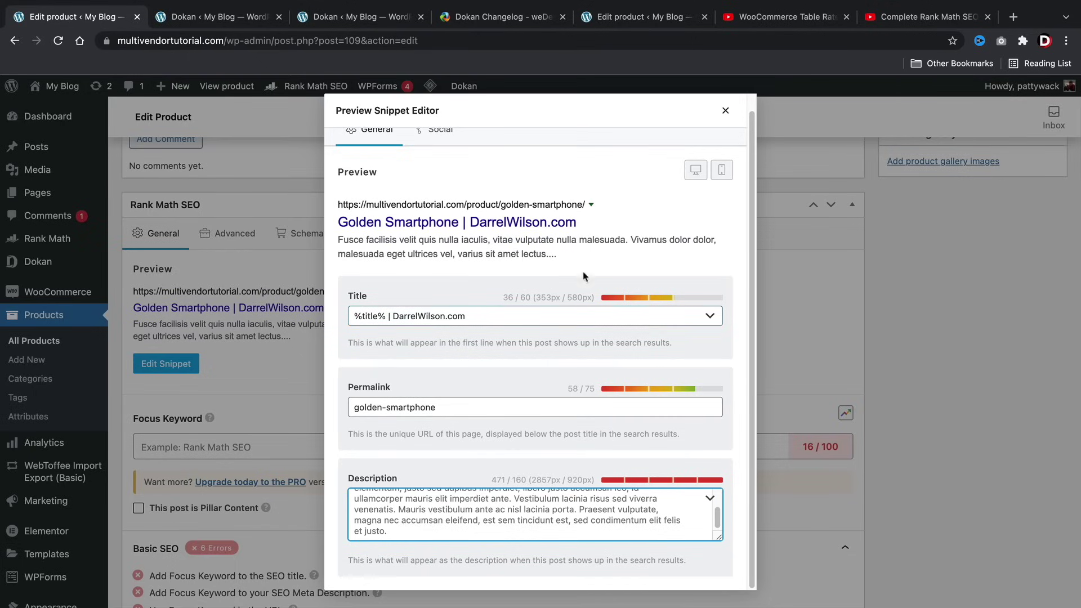
pyautogui.click(725, 111)
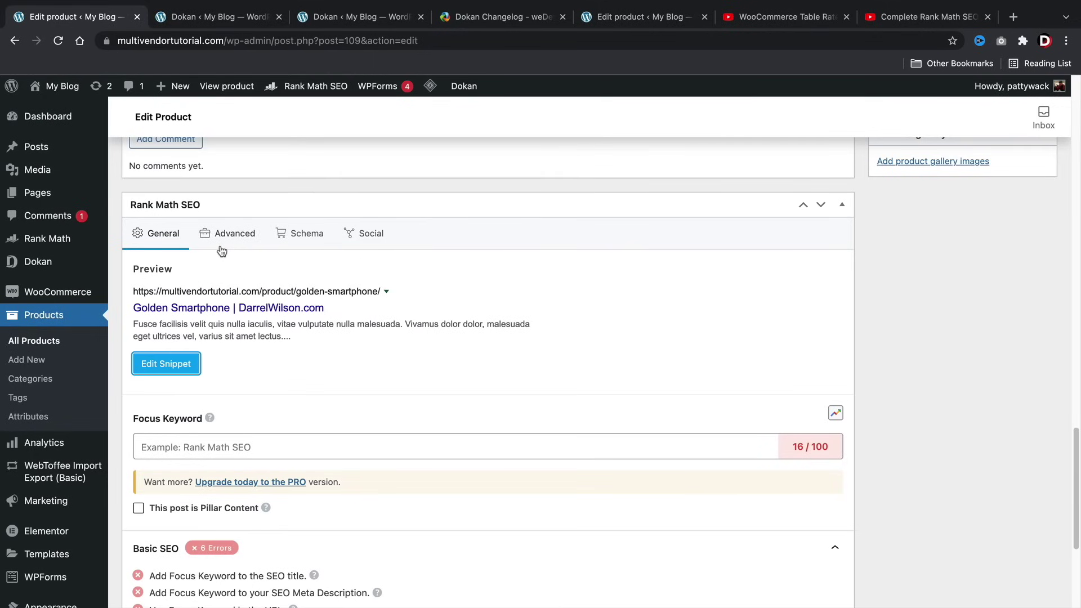
# Review the product's Rank Math Advanced, Schema and Social preview tabs, then return to General
pyautogui.click(222, 251)
pyautogui.click(296, 254)
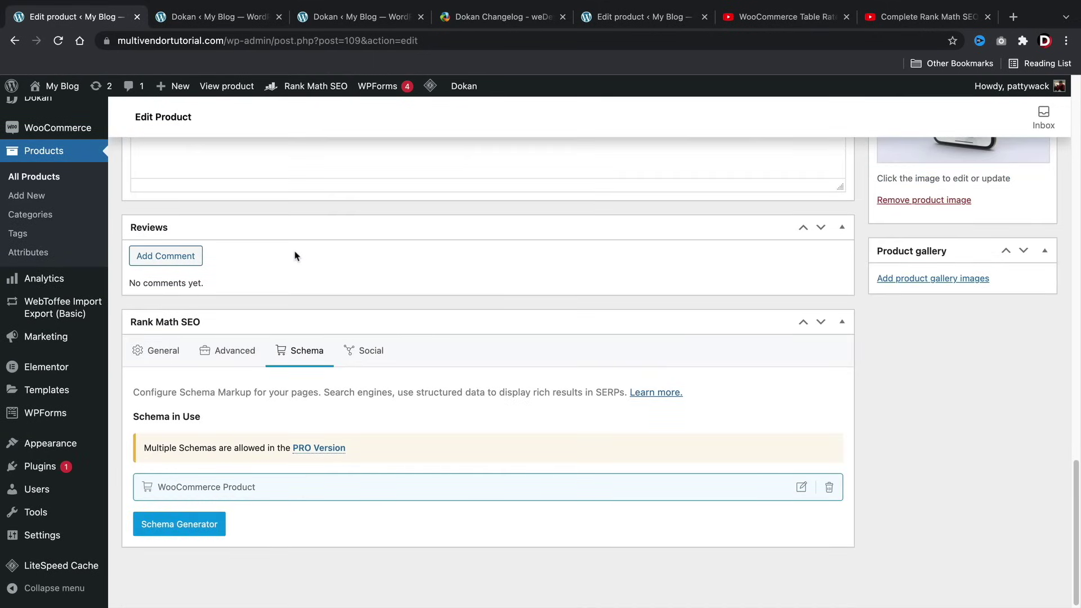
pyautogui.click(369, 352)
pyautogui.scroll(-1, 550, 385)
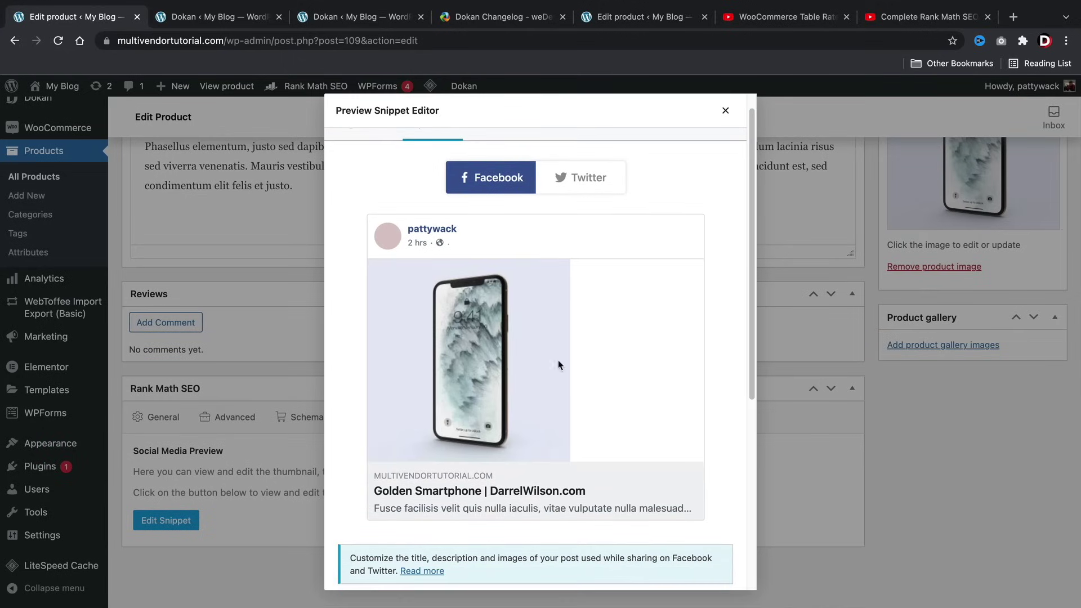
pyautogui.scroll(1, 456, 310)
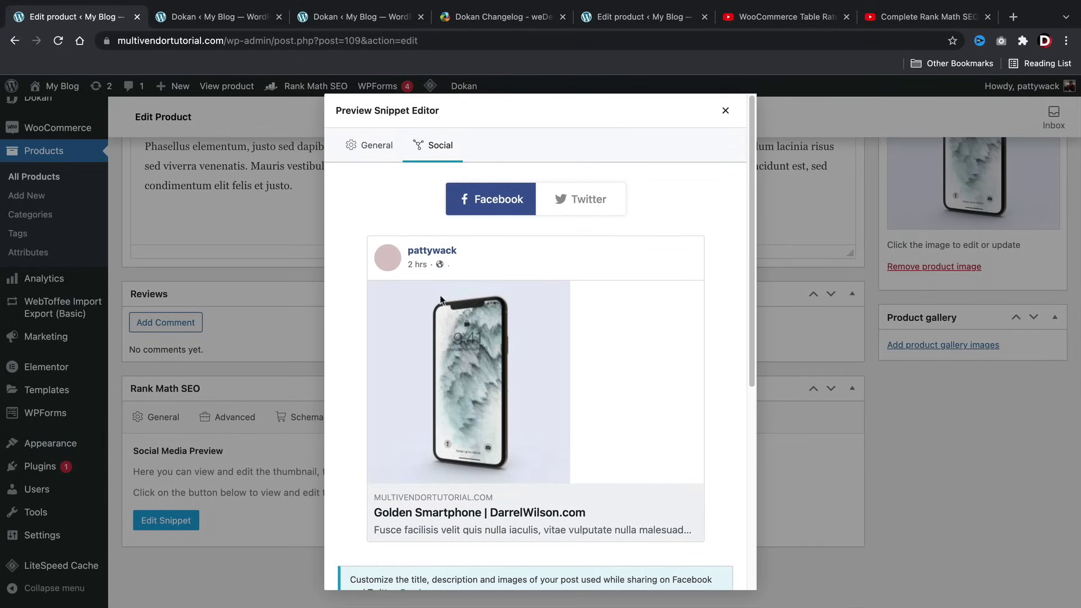
pyautogui.click(727, 112)
pyautogui.click(309, 419)
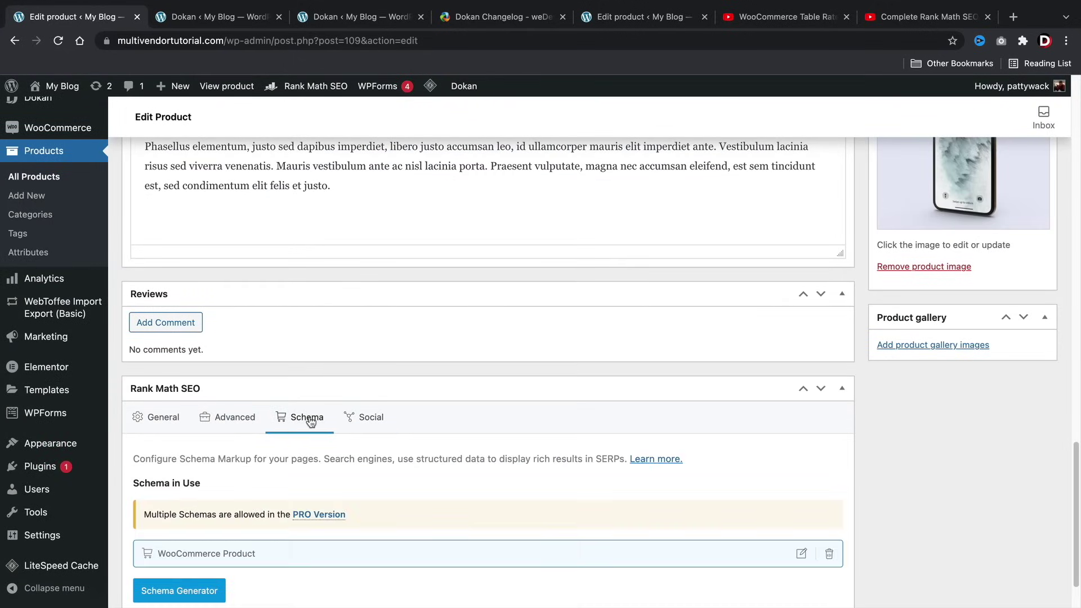
pyautogui.scroll(-2, 310, 423)
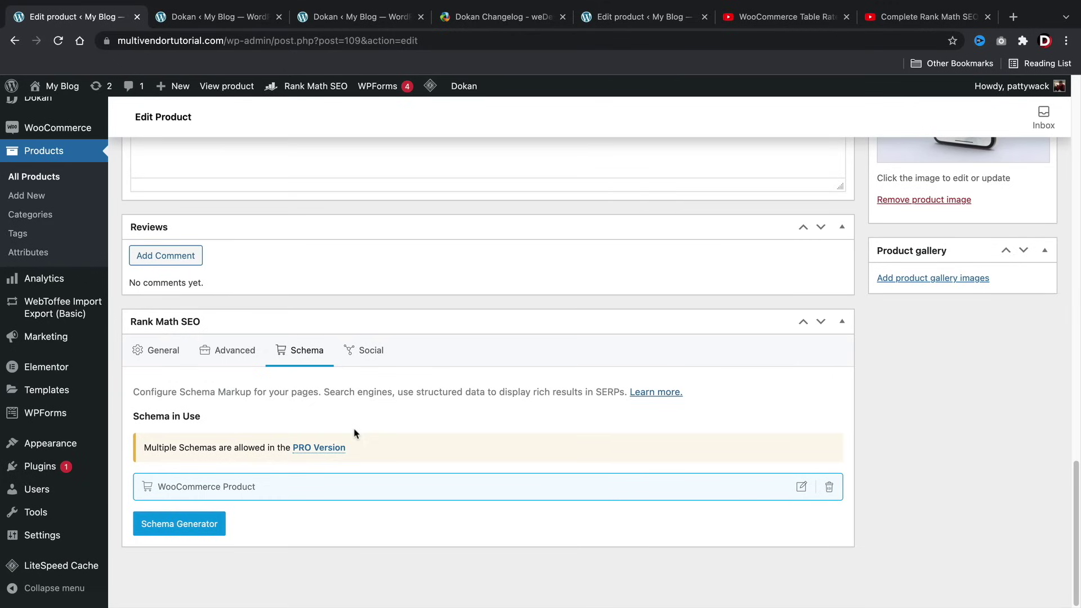
pyautogui.click(155, 351)
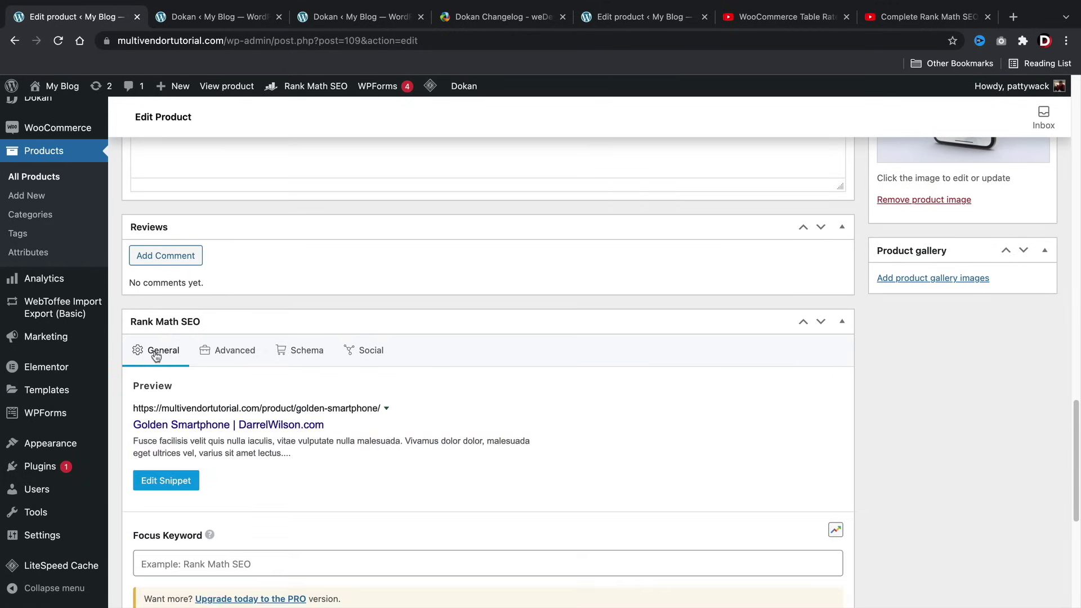
pyautogui.click(496, 16)
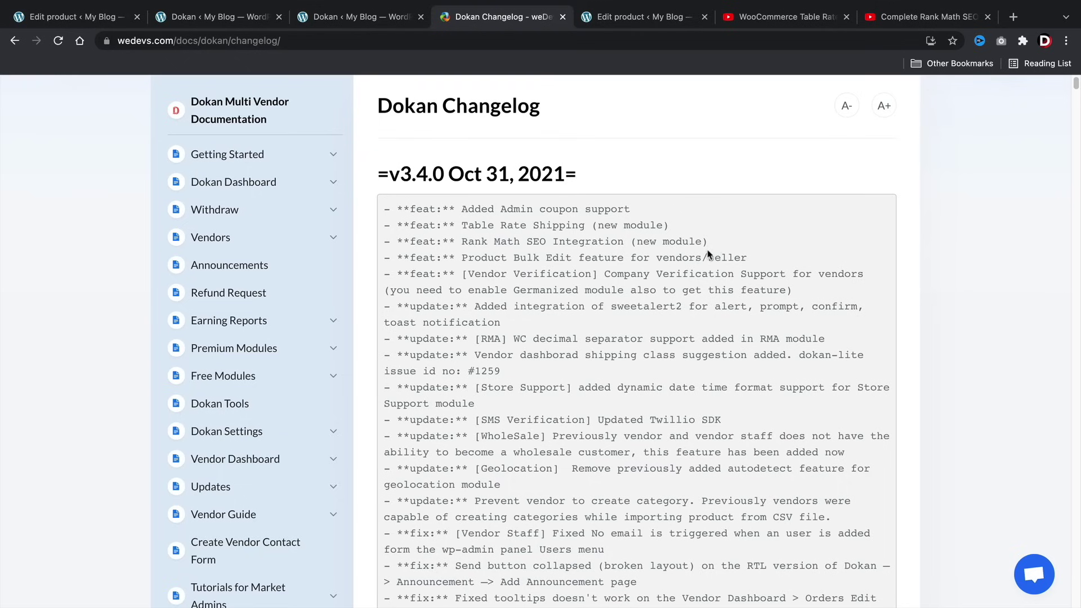
# Highlight the Product Bulk Edit changelog entry, then open the vendor dashboard's product list
pyautogui.moveTo(607, 263); pyautogui.dragTo(414, 256)
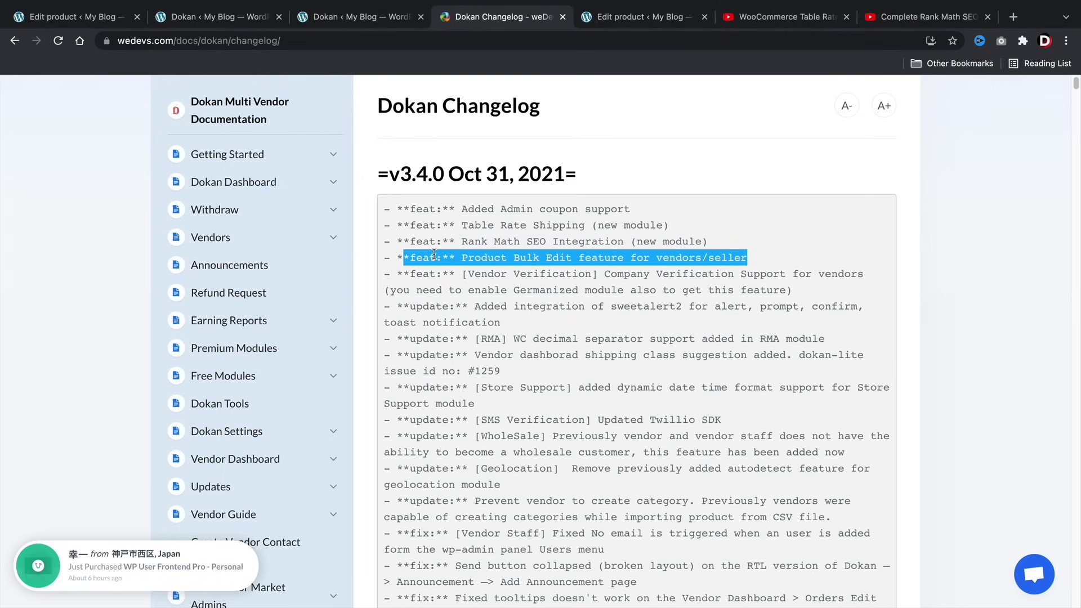
pyautogui.press('super+Tab')
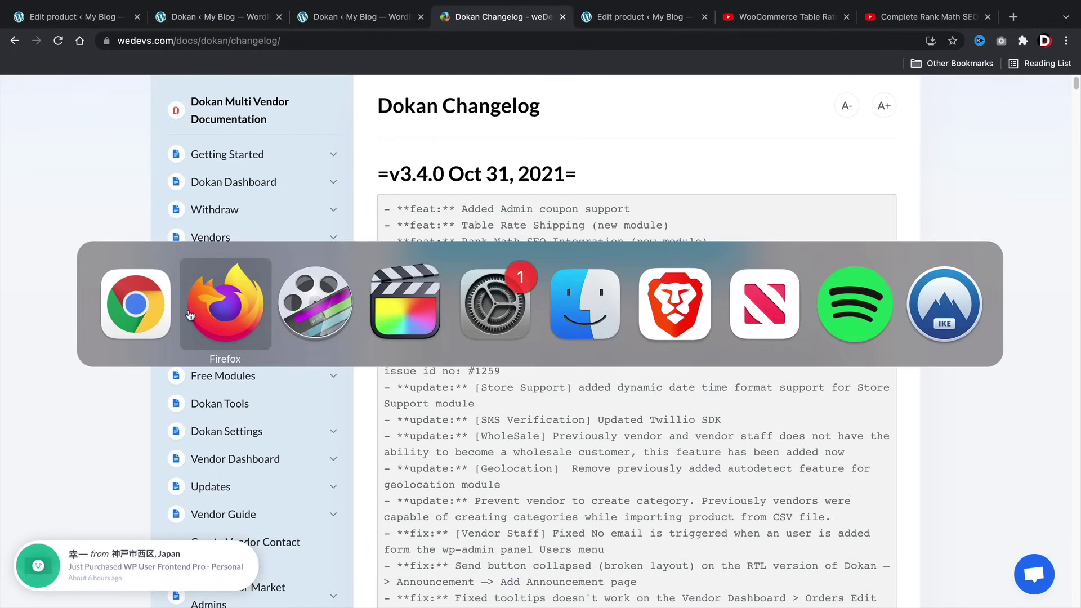
pyautogui.scroll(15, 414, 332)
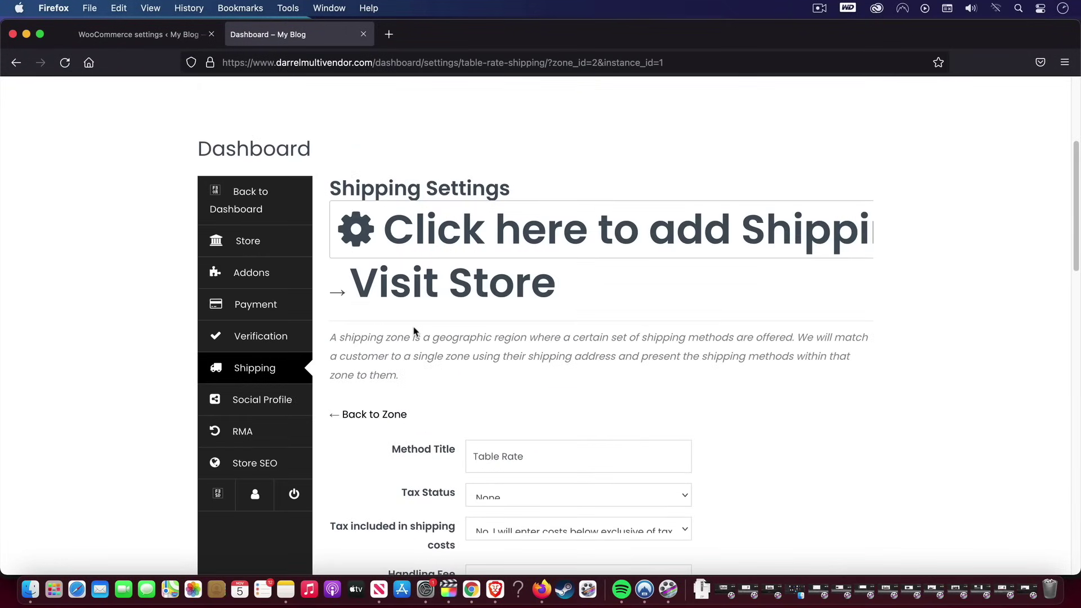
pyautogui.click(258, 206)
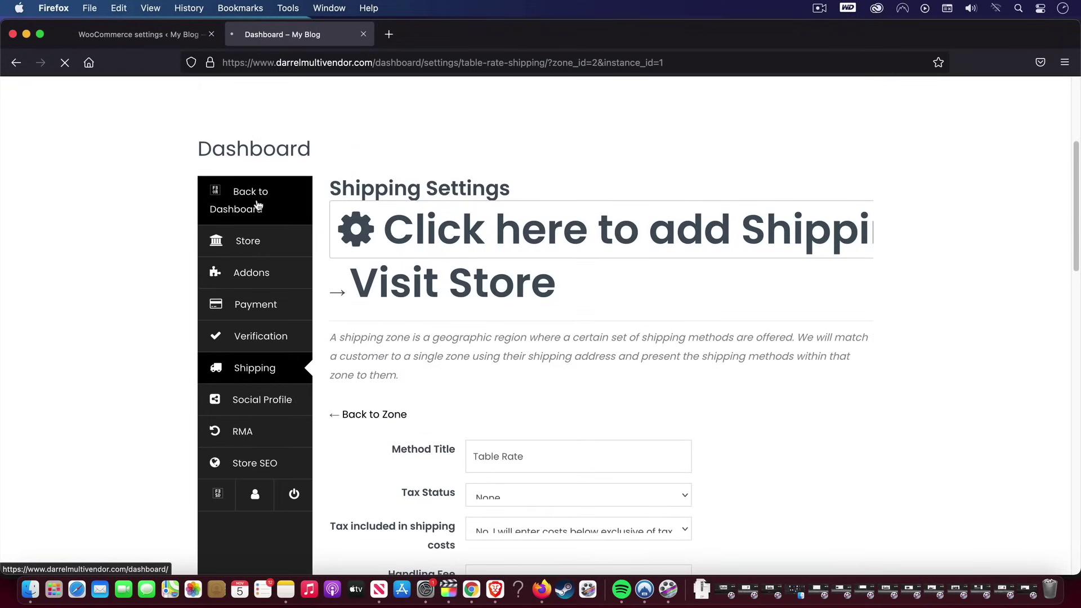
pyautogui.scroll(-5, 351, 367)
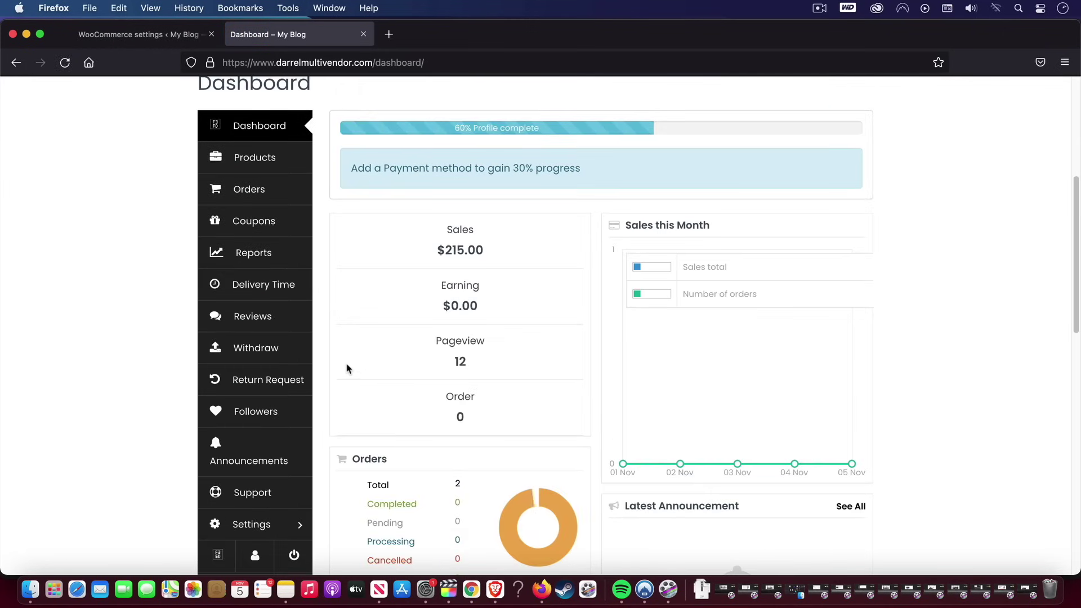
pyautogui.click(266, 158)
# Select all products and check Bulk Actions without applying, then highlight the Vendor Verification entry
pyautogui.click(349, 309)
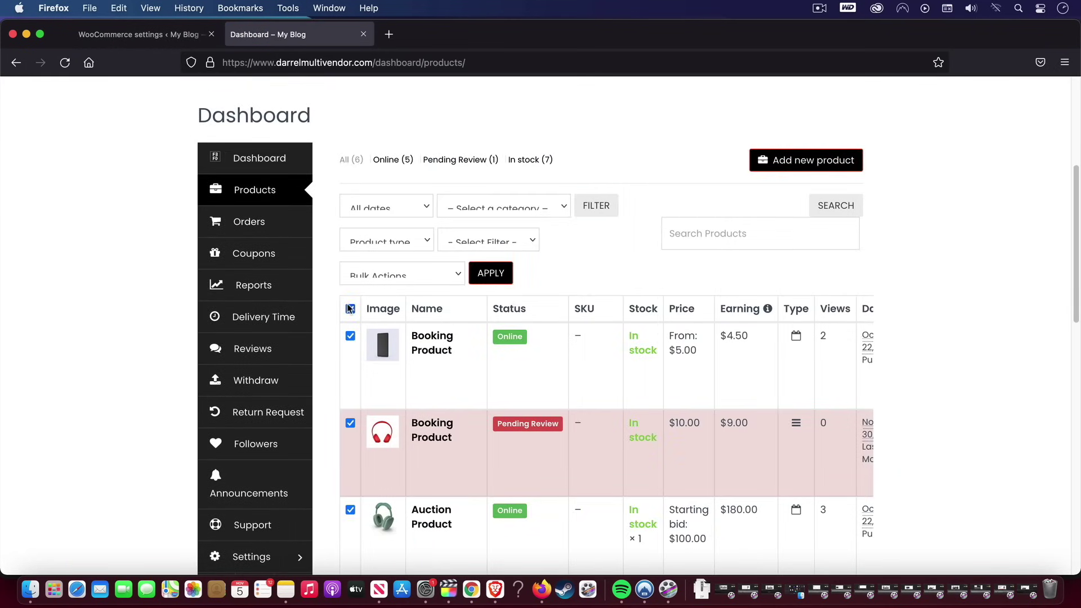
pyautogui.click(369, 276)
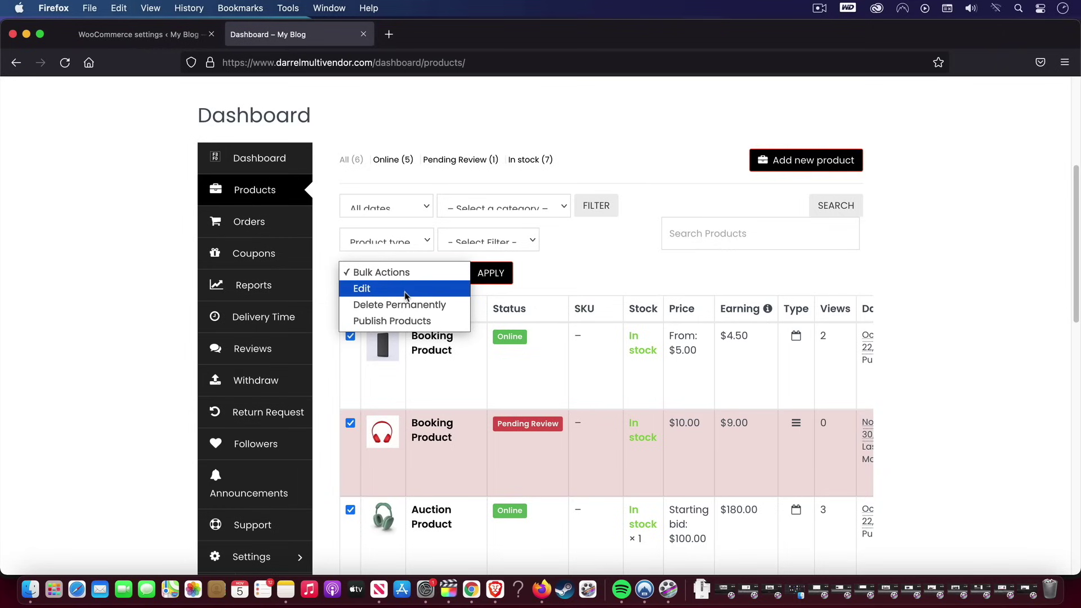
pyautogui.click(586, 273)
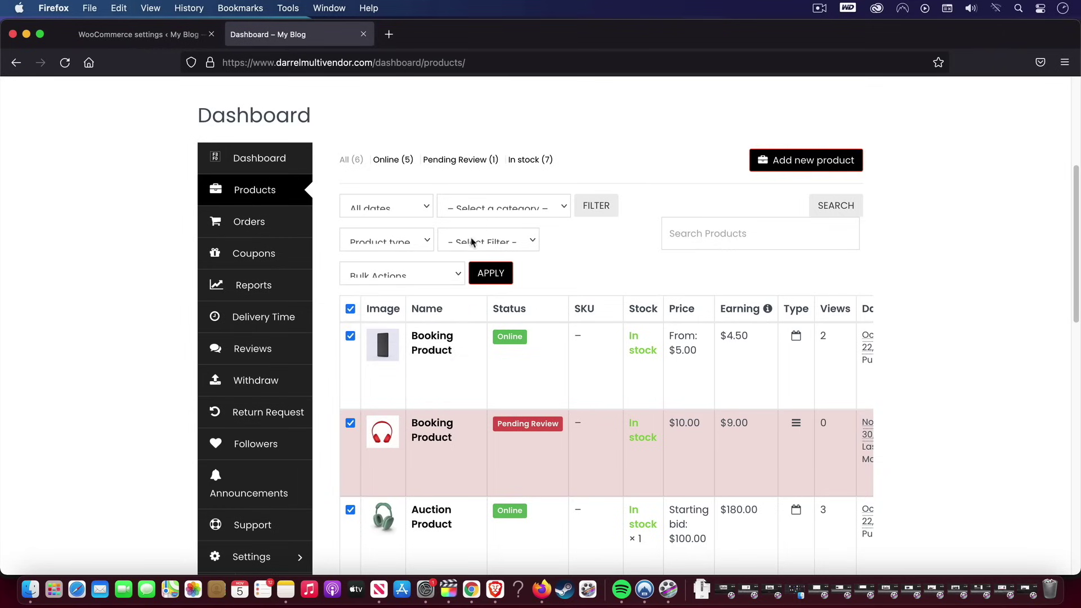
pyautogui.click(401, 277)
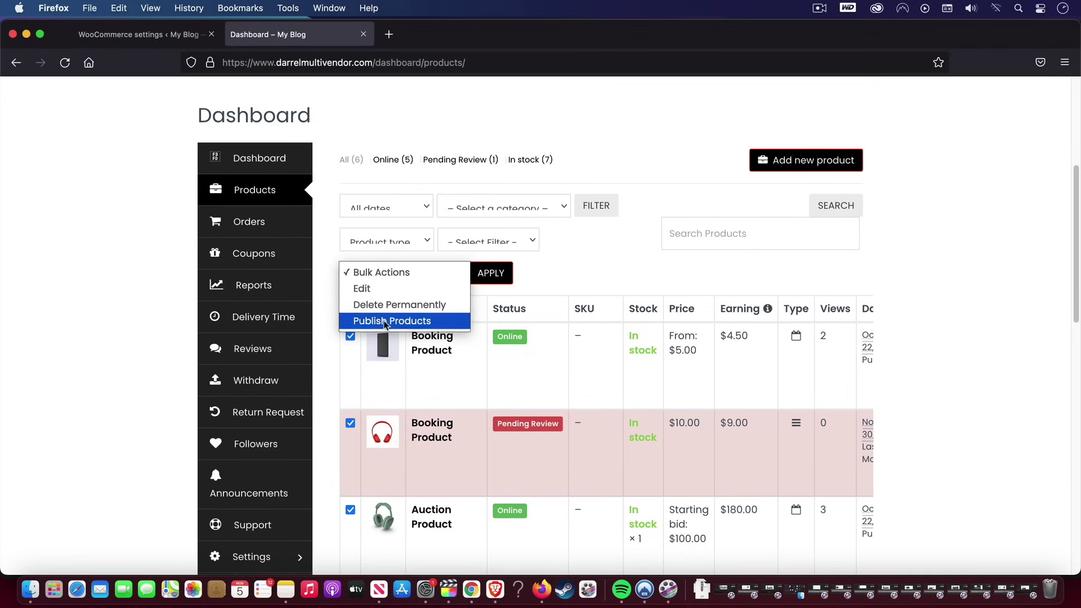
pyautogui.click(578, 275)
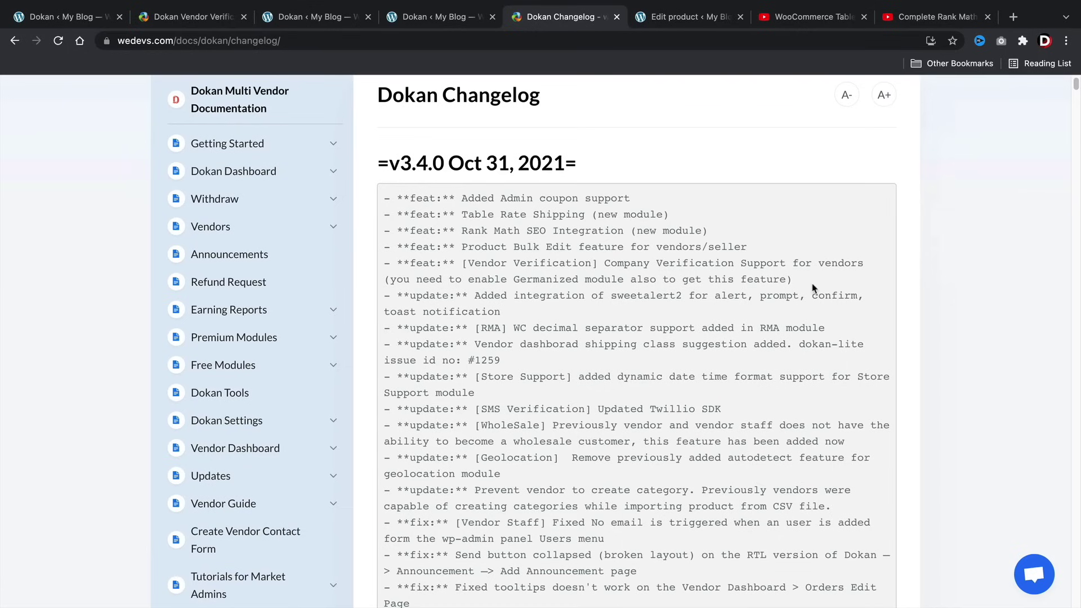
pyautogui.moveTo(812, 288); pyautogui.dragTo(386, 263)
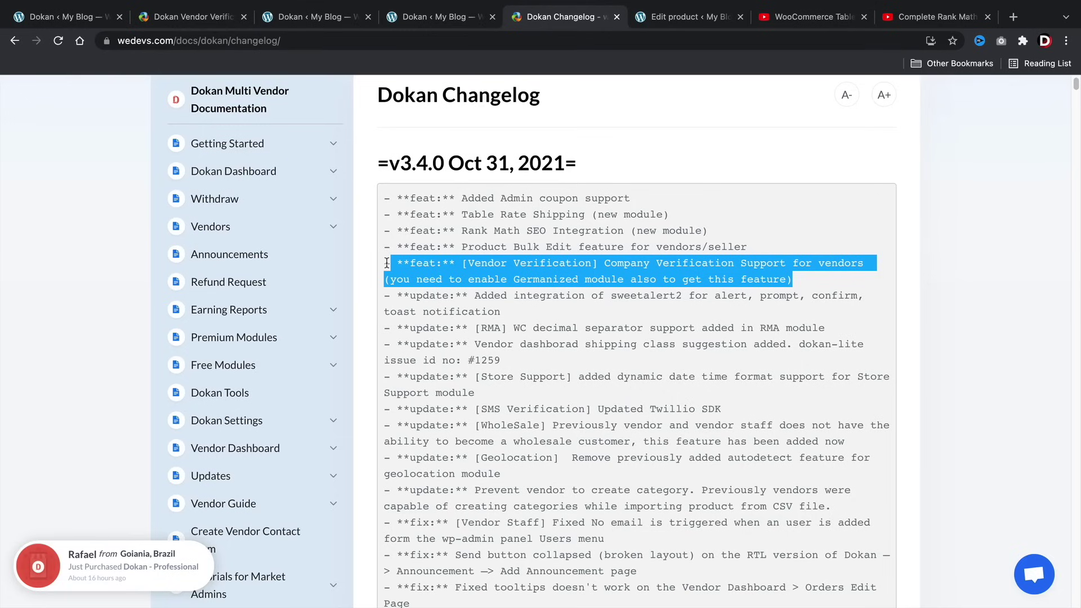
# Read through the Vendor Verification – Admin Settings documentation, then go back to the changelog
pyautogui.click(198, 18)
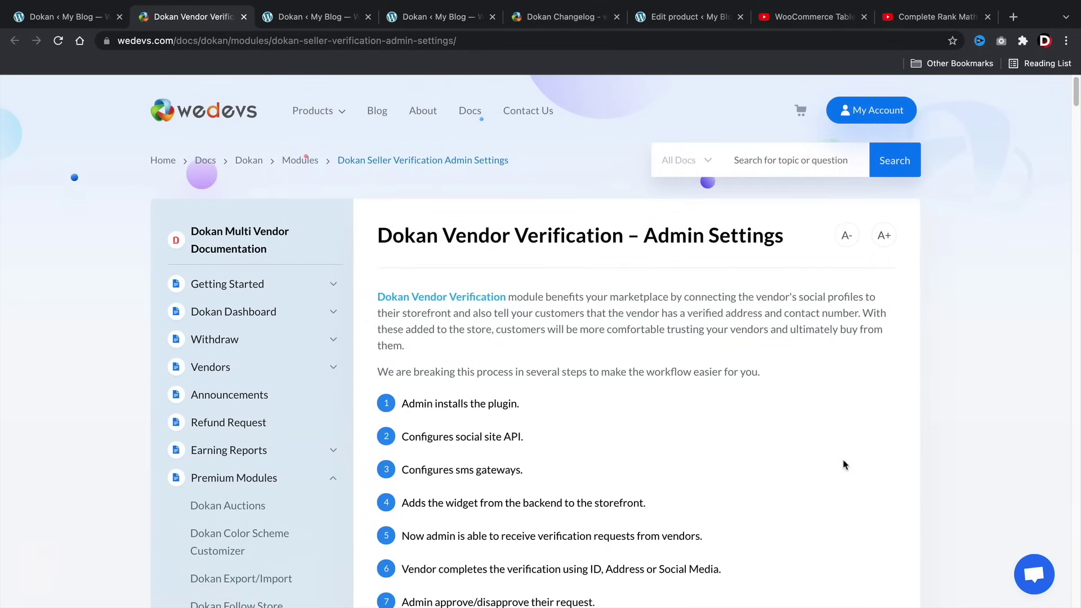
pyautogui.scroll(-3, 844, 464)
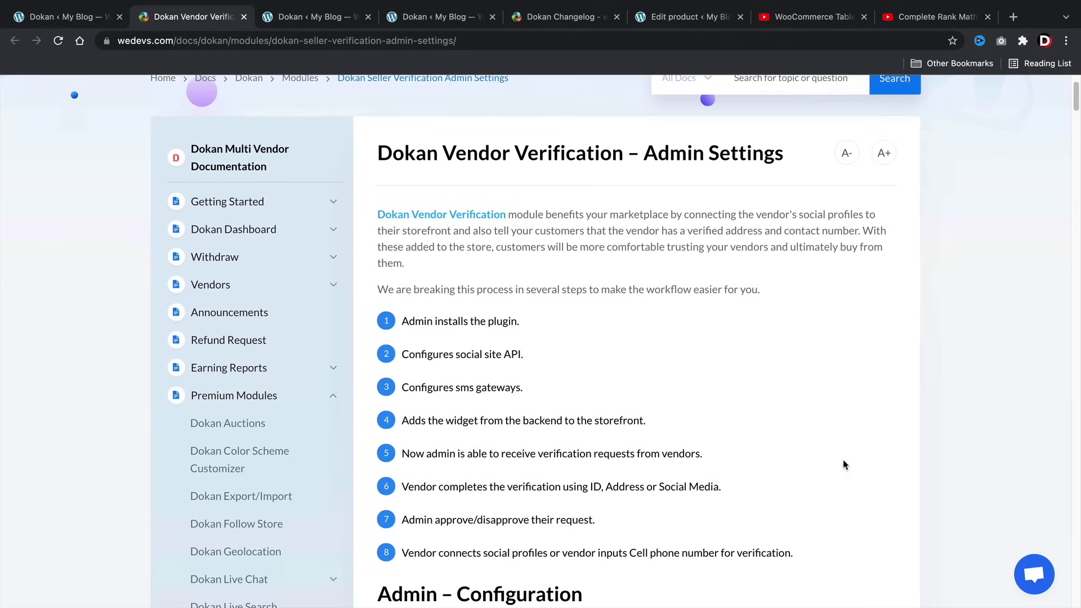
pyautogui.moveTo(386, 153); pyautogui.dragTo(804, 164)
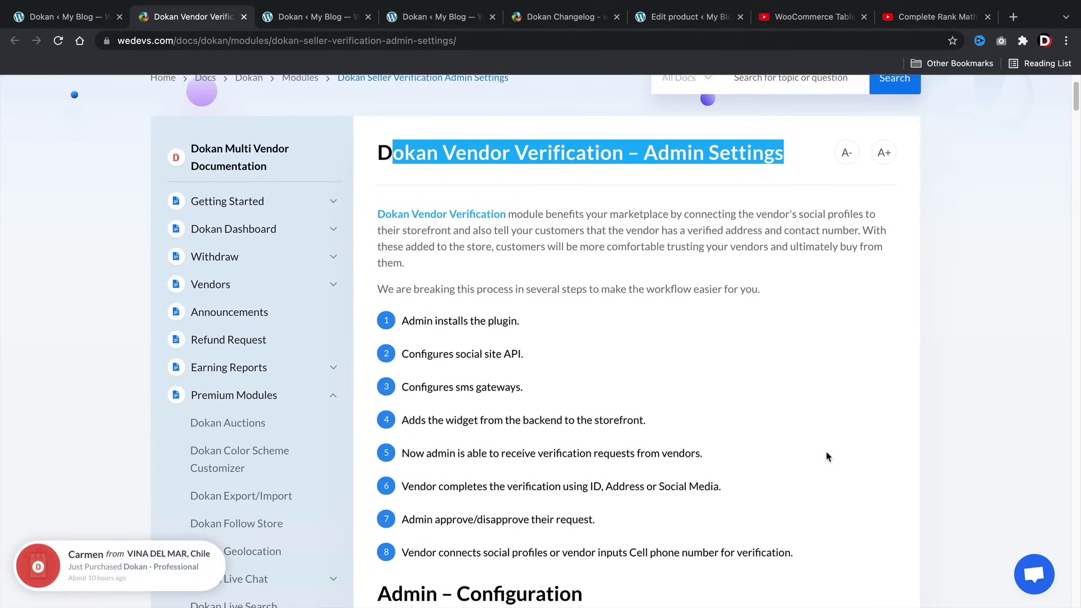
pyautogui.scroll(-10, 826, 456)
pyautogui.scroll(-15, 827, 456)
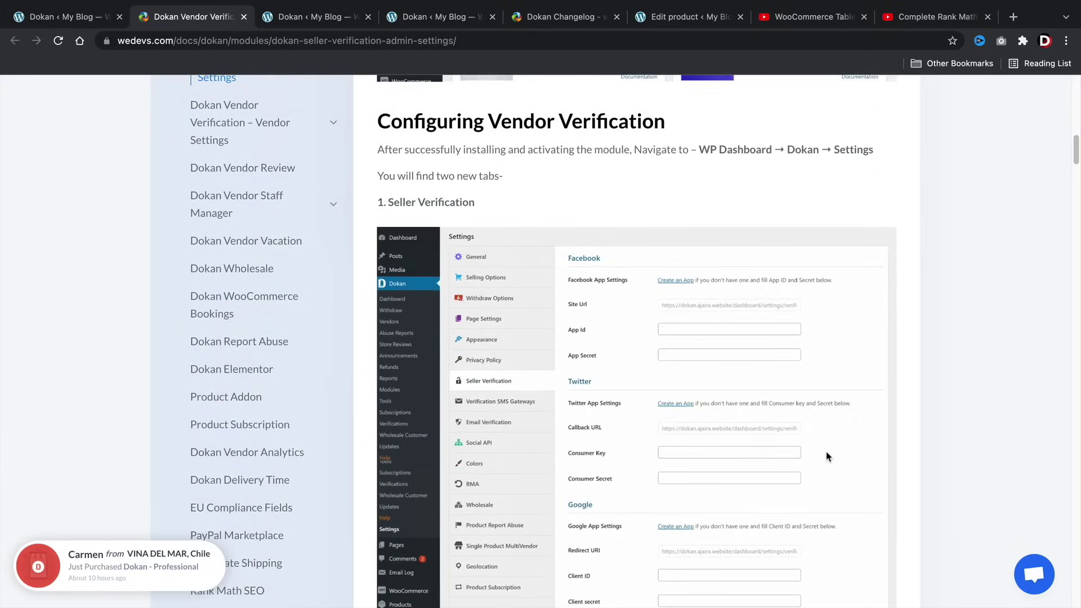
pyautogui.scroll(-20, 827, 456)
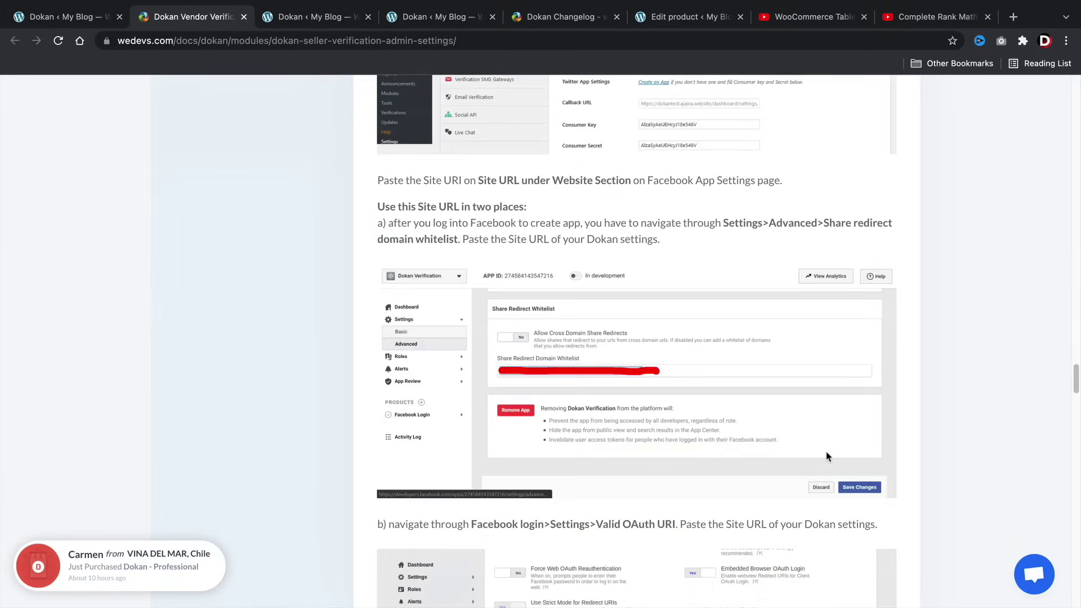
pyautogui.scroll(-2, 826, 456)
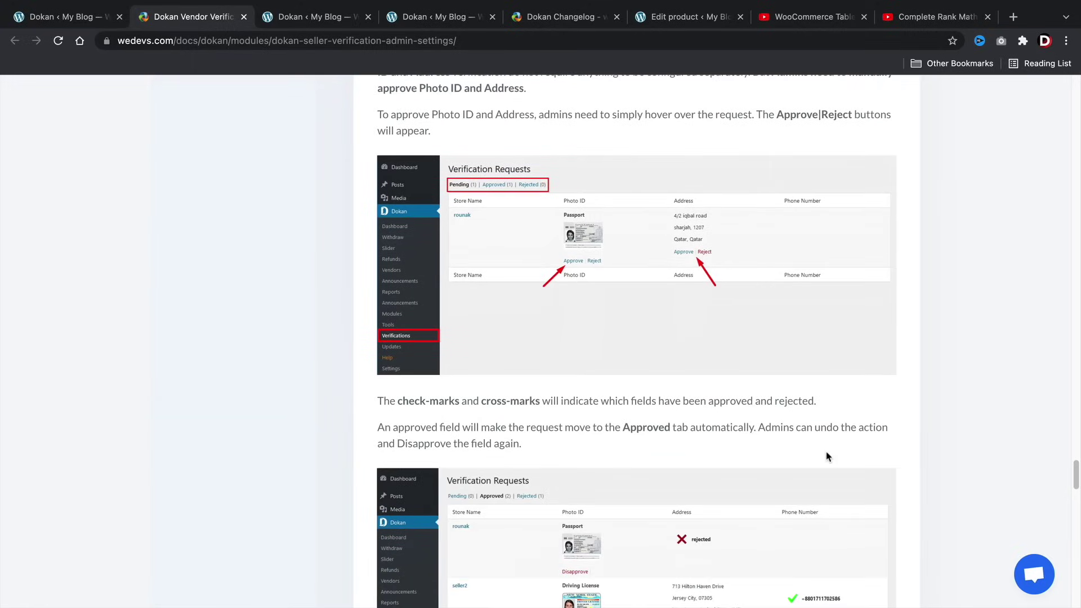
pyautogui.scroll(-4, 827, 457)
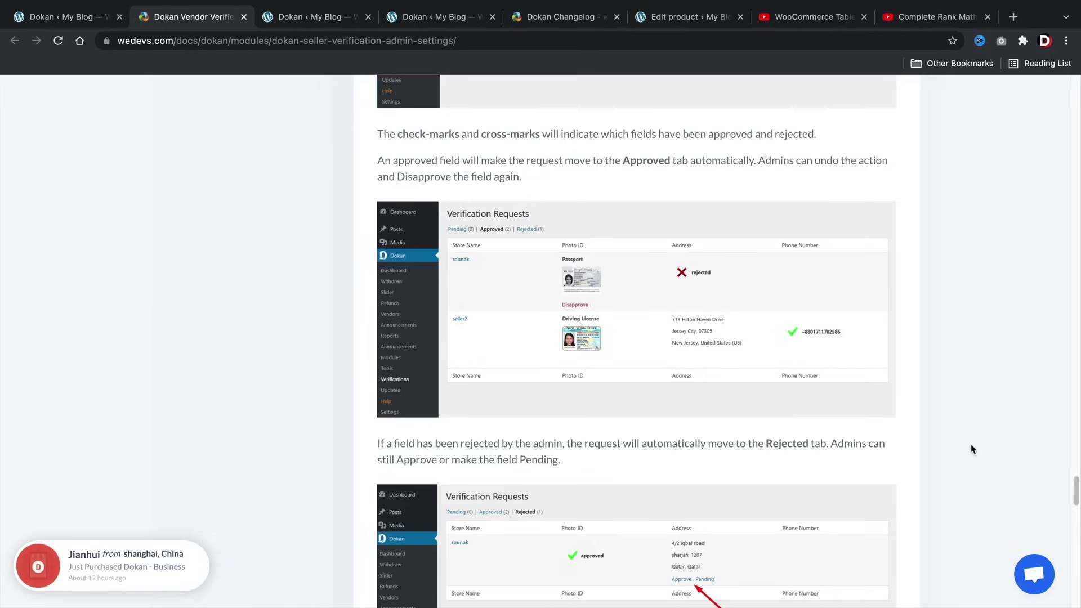
pyautogui.scroll(-12, 973, 449)
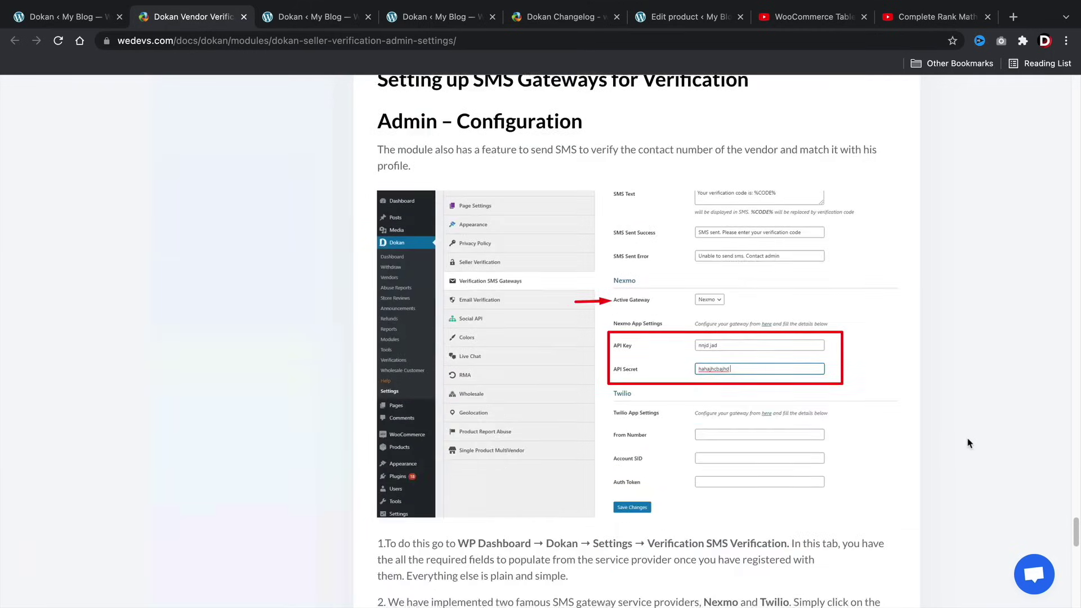
pyautogui.scroll(-9, 969, 442)
pyautogui.moveTo(1075, 550); pyautogui.dragTo(1071, 90)
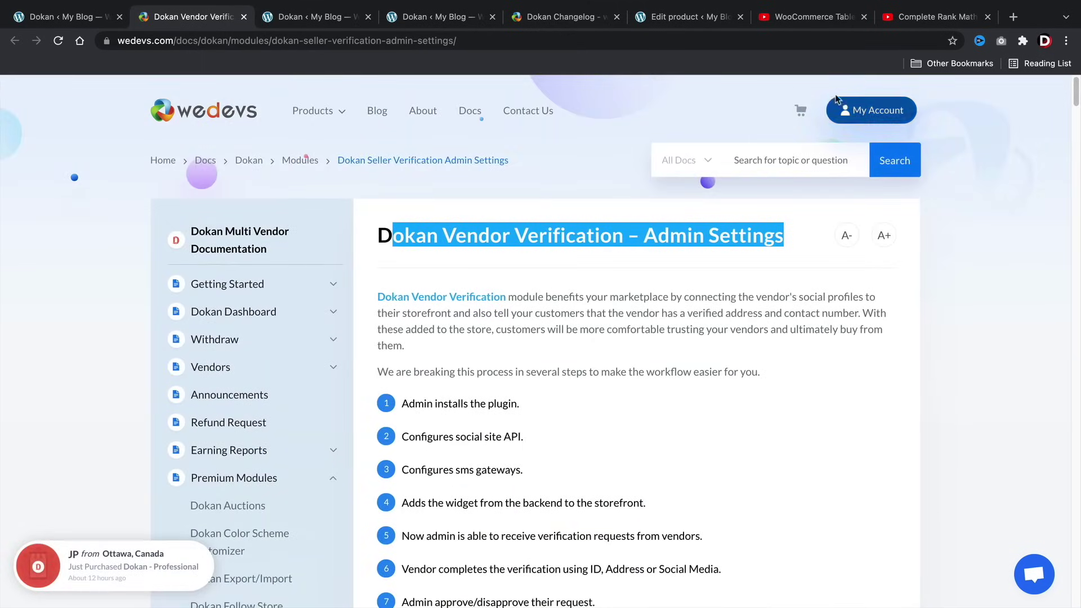
pyautogui.click(562, 17)
pyautogui.click(541, 316)
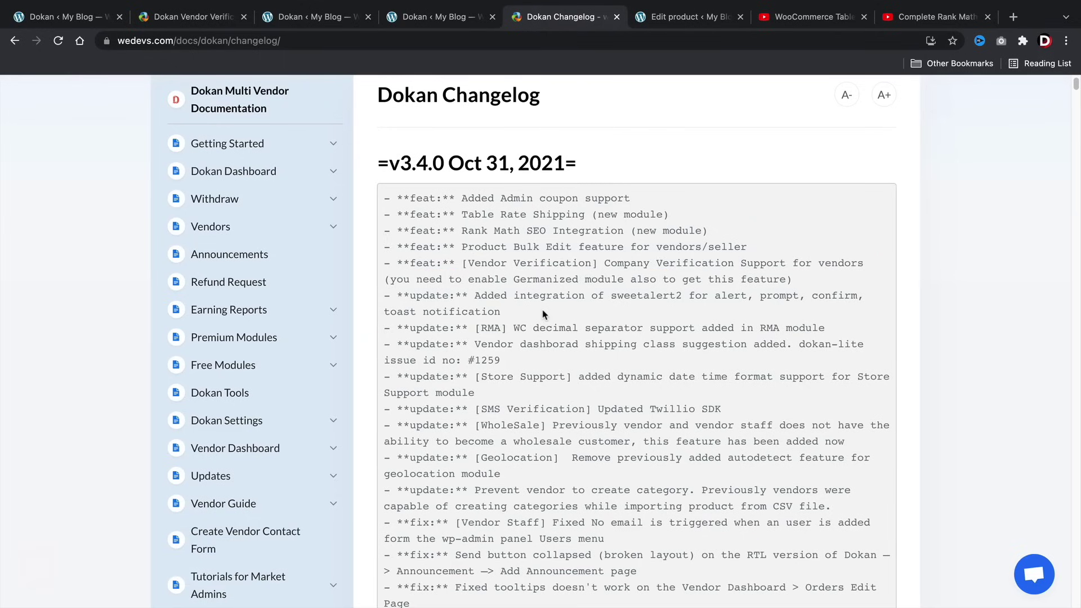
# Highlight the v3.4.0 Vendor Verification changelog lines, then switch to the Dokan modules tab
pyautogui.moveTo(442, 281); pyautogui.dragTo(557, 442)
pyautogui.click(550, 451)
pyautogui.scroll(-1, 541, 422)
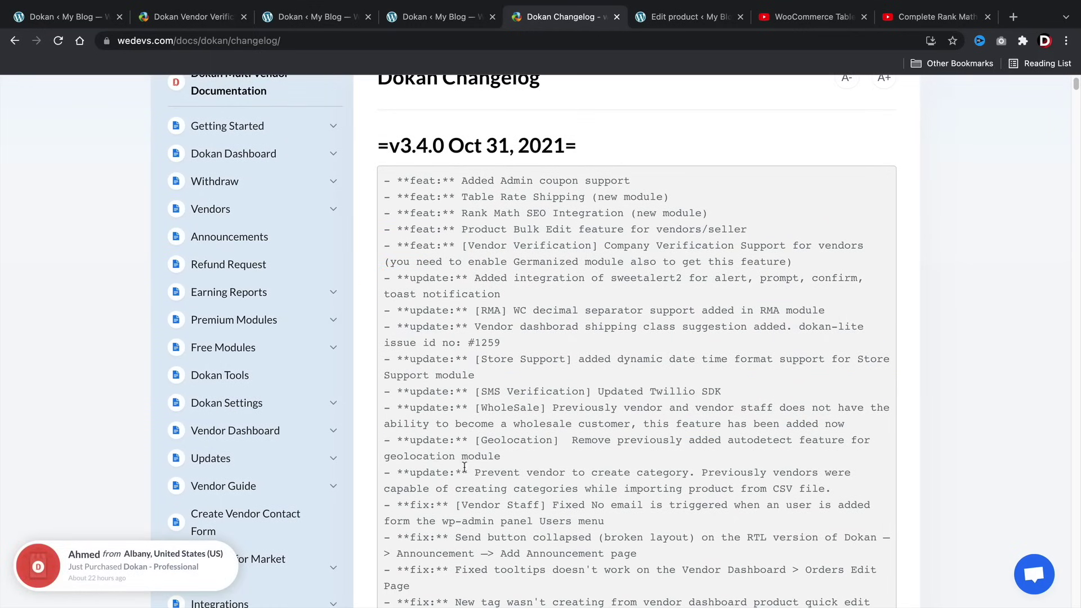
pyautogui.scroll(-4, 463, 469)
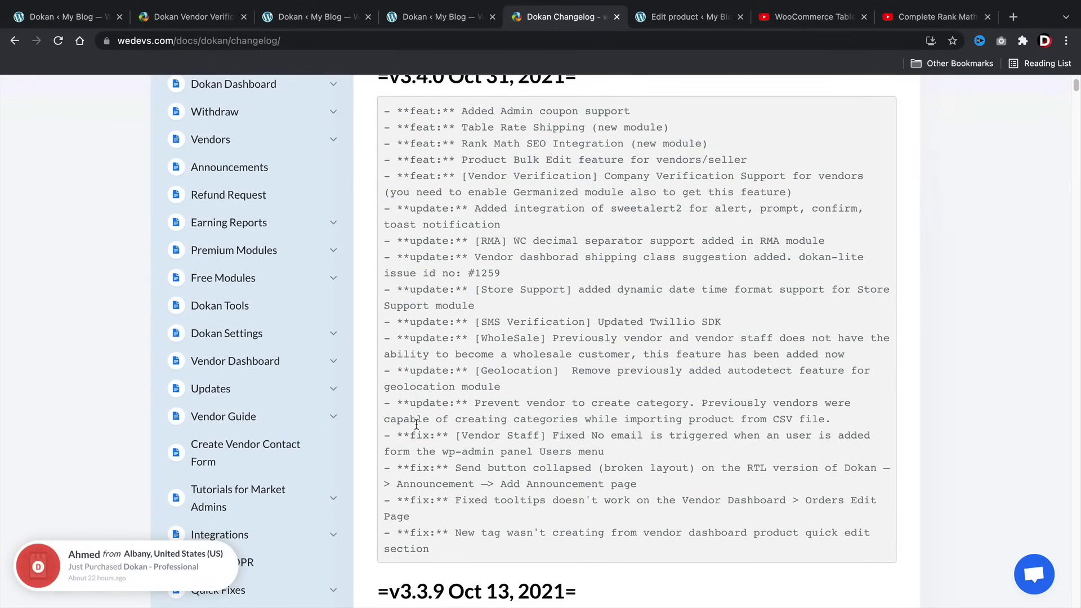
pyautogui.scroll(5, 417, 424)
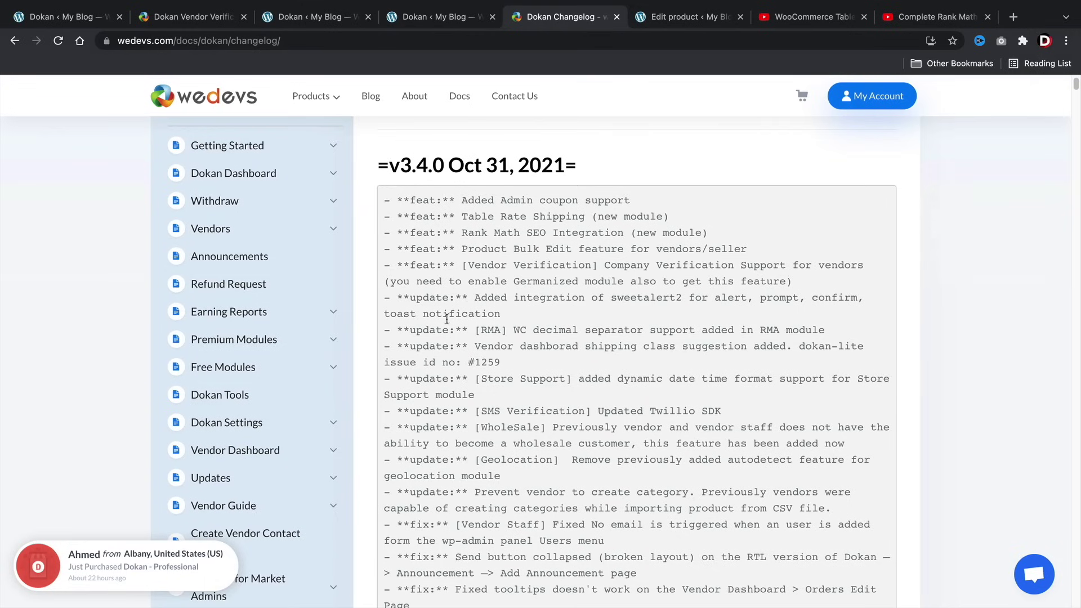
pyautogui.click(74, 16)
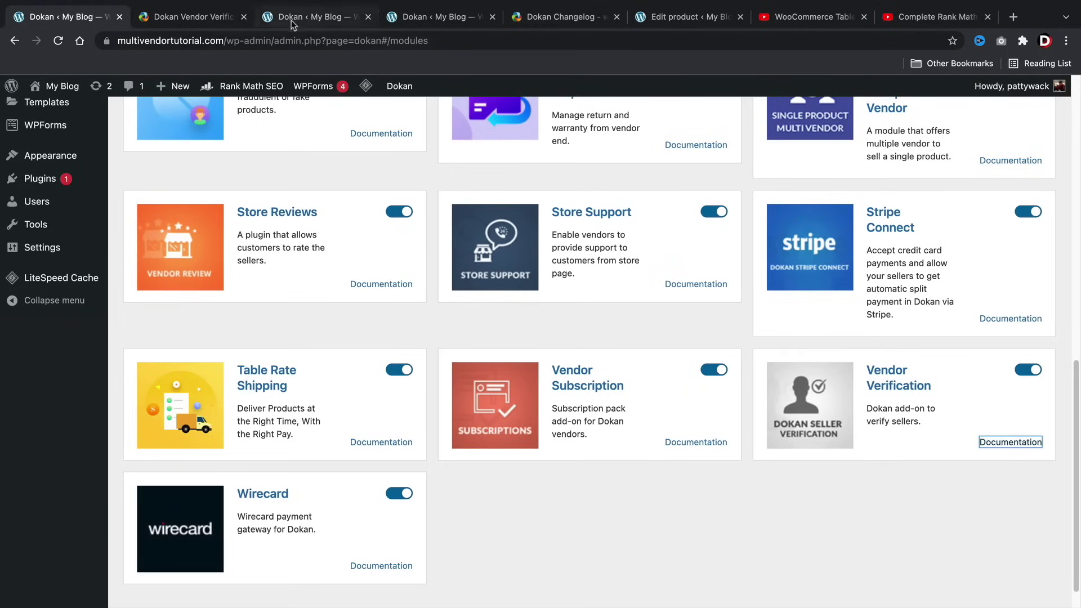
# Switch to the third browser tab, the Dokan Settings page in wp-admin
pyautogui.click(291, 21)
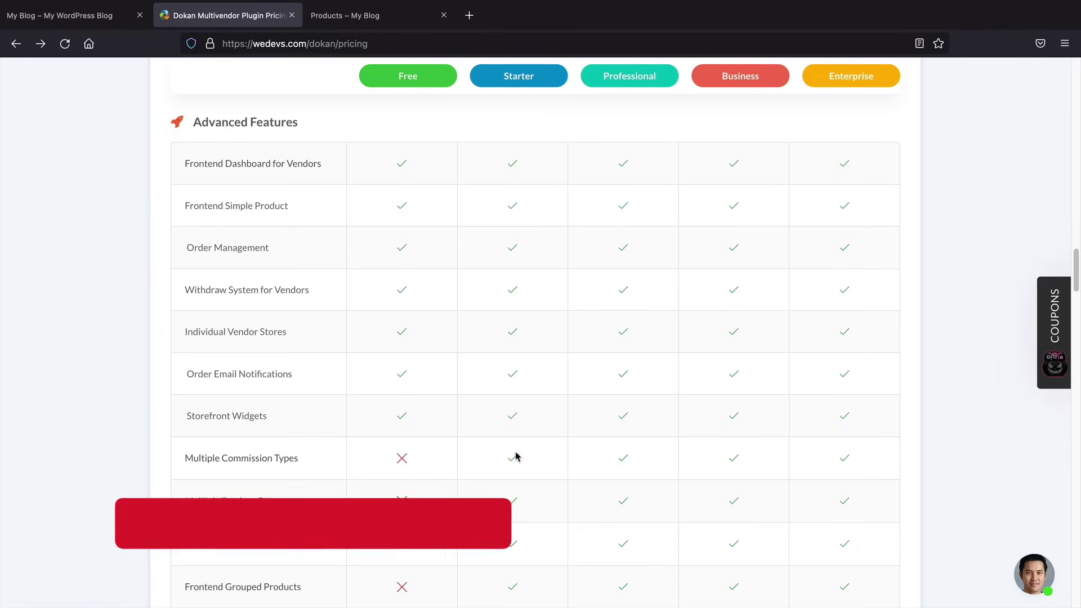
# Switch to Brave with Cmd+Tab to show the vendor dashboard with $215.00 in sales
pyautogui.press('super+Tab')
pyautogui.press('super+Tab')
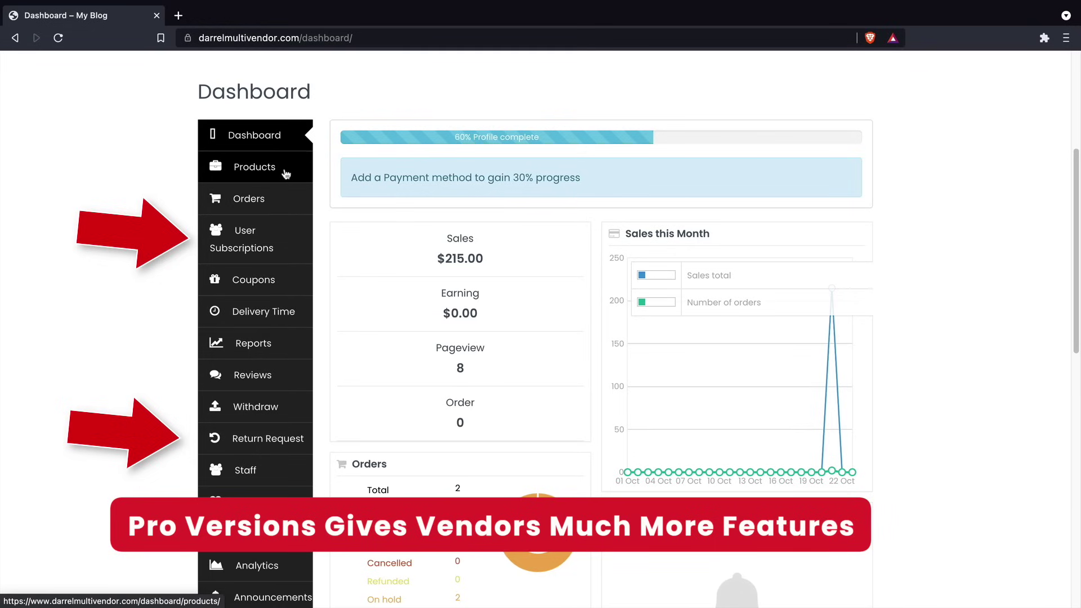
# Scroll down the vendor dashboard and open the sales Reports section
pyautogui.scroll(-1, 282, 220)
pyautogui.scroll(-1, 270, 221)
pyautogui.scroll(-1, 266, 242)
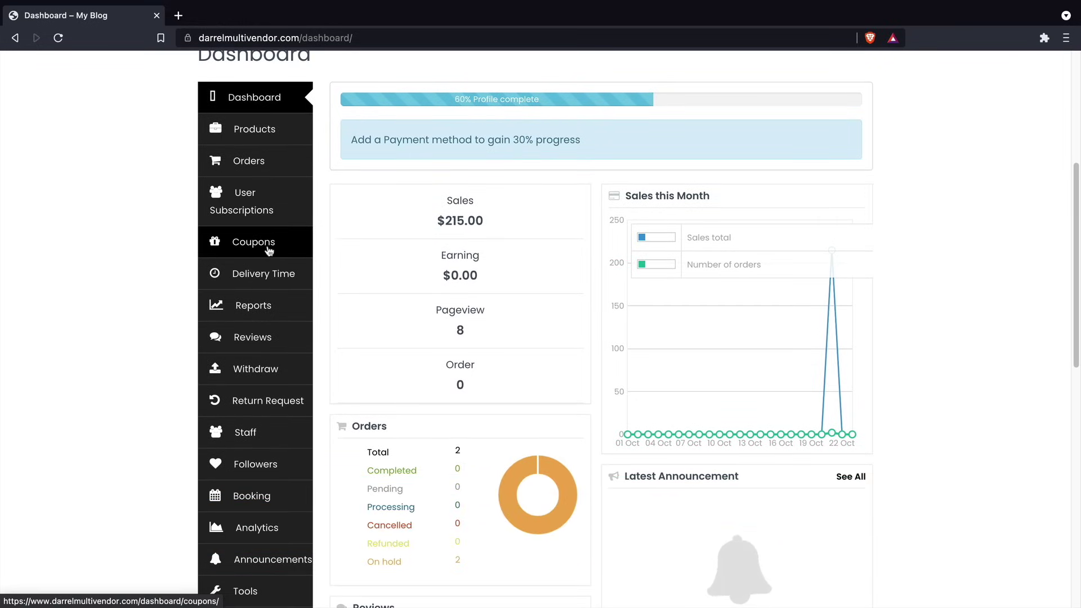
pyautogui.scroll(-1, 268, 254)
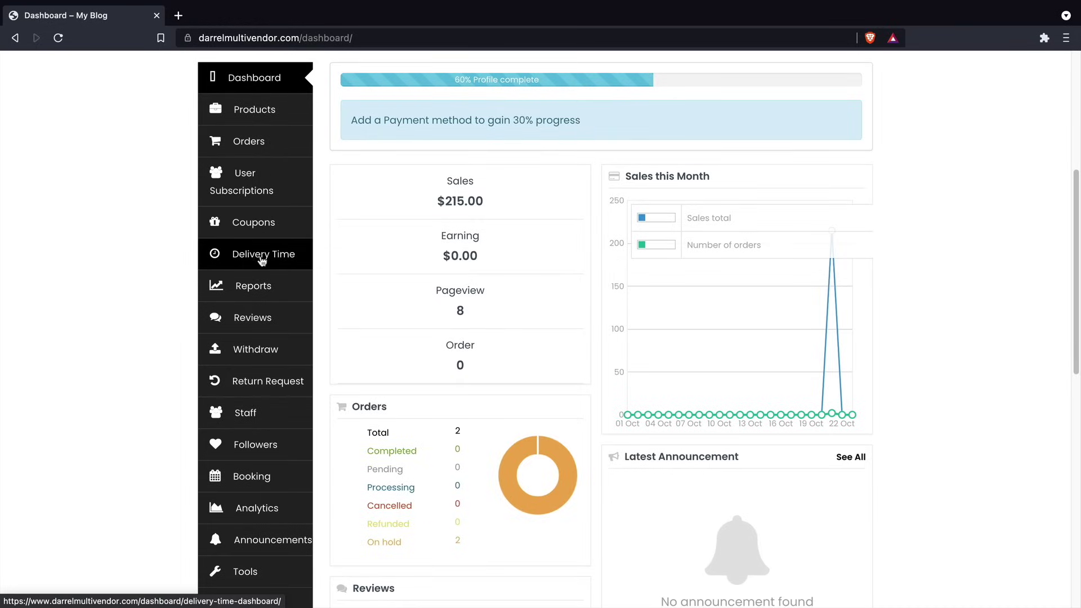
pyautogui.click(267, 288)
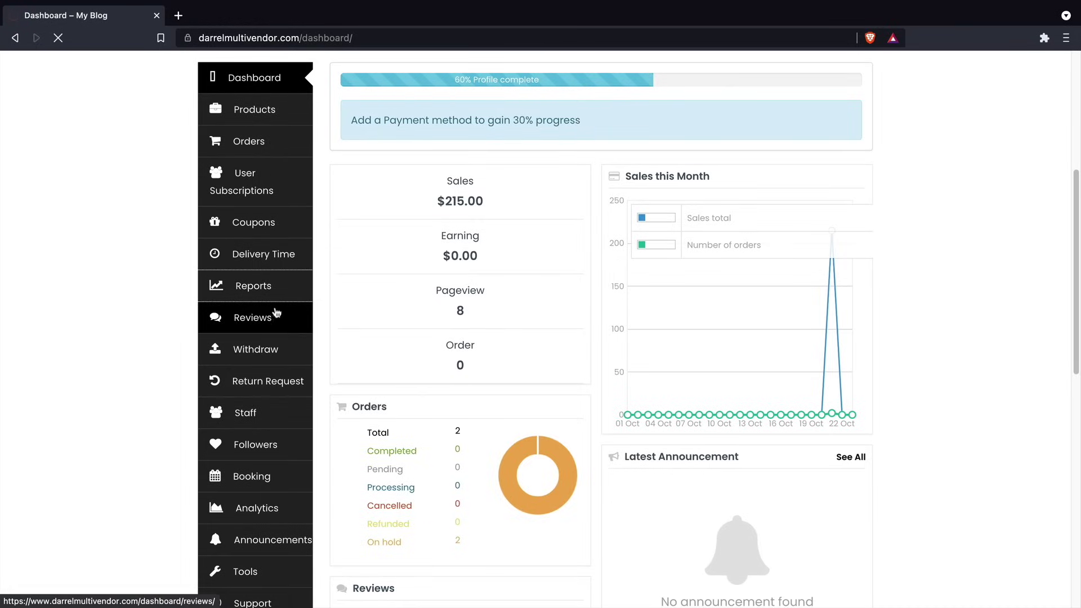
pyautogui.scroll(-6, 394, 341)
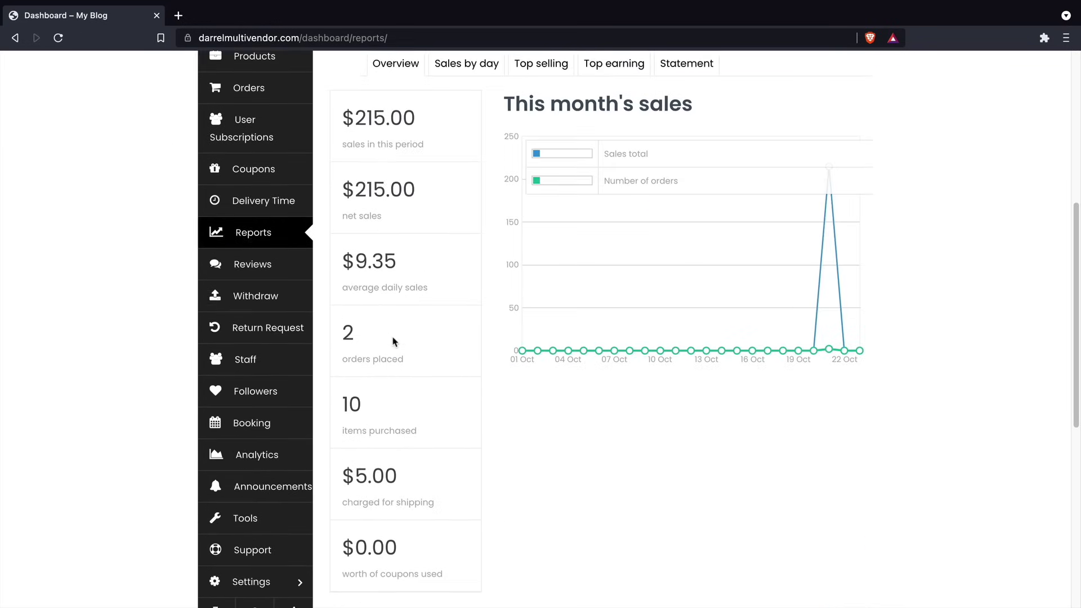
pyautogui.scroll(2, 394, 341)
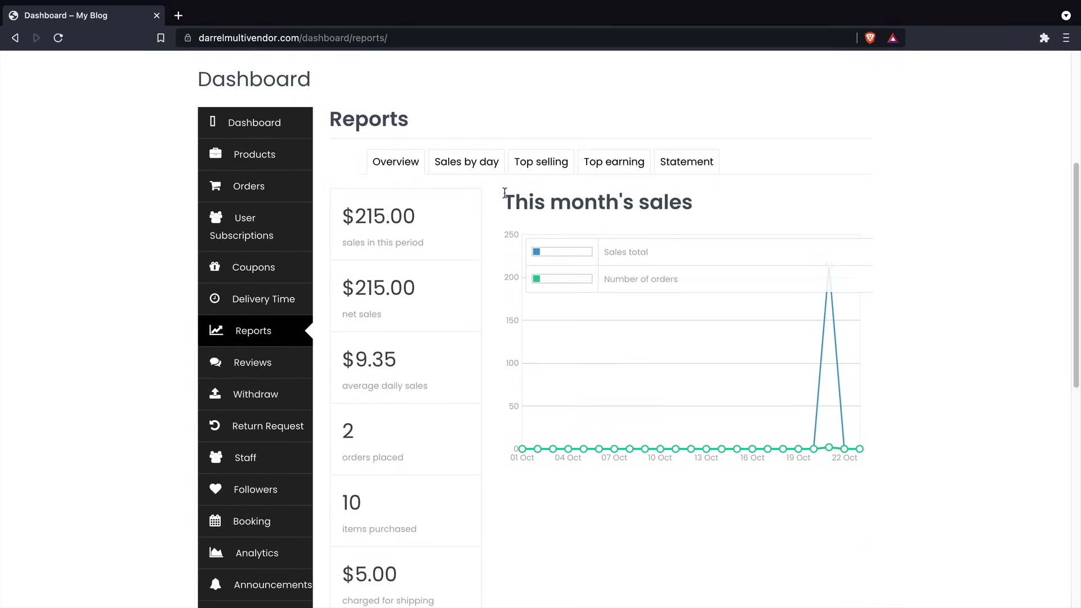
# View the Top selling products report and the Statement report
pyautogui.click(542, 168)
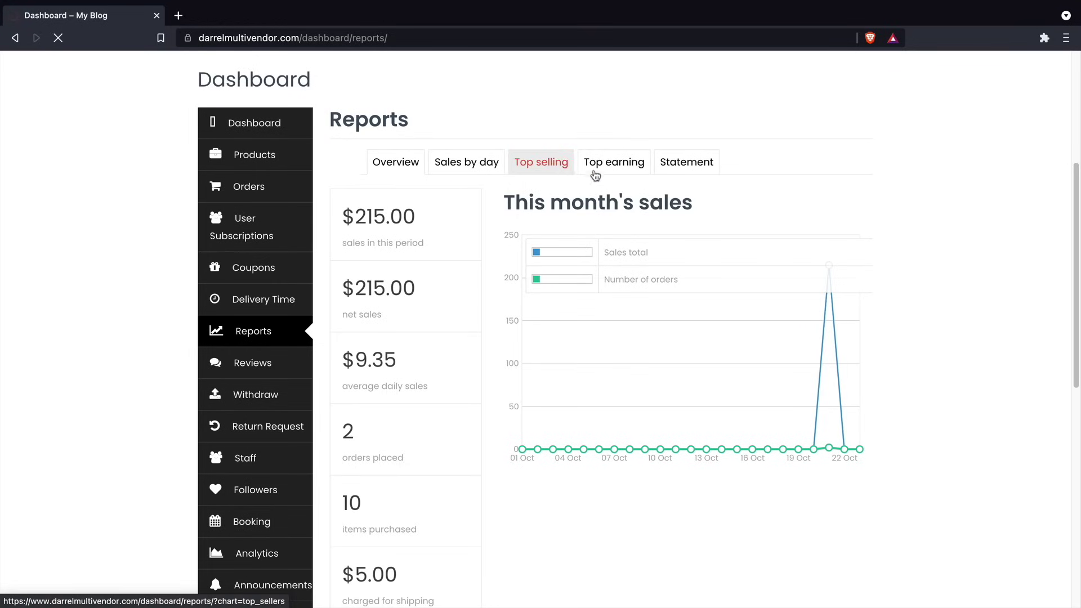
pyautogui.scroll(-3, 615, 270)
pyautogui.scroll(-2, 618, 307)
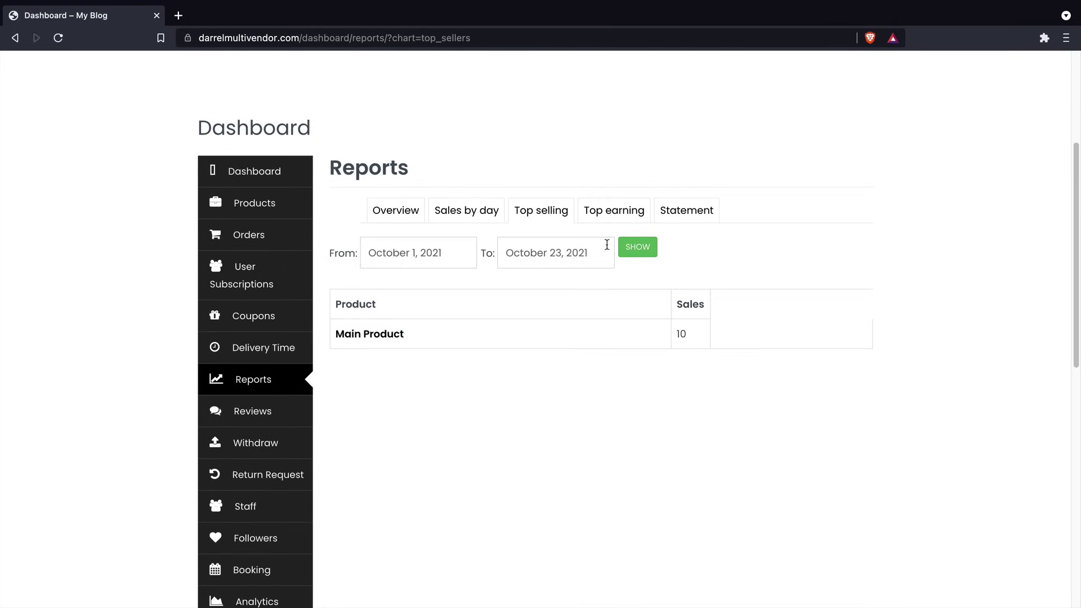
pyautogui.click(698, 212)
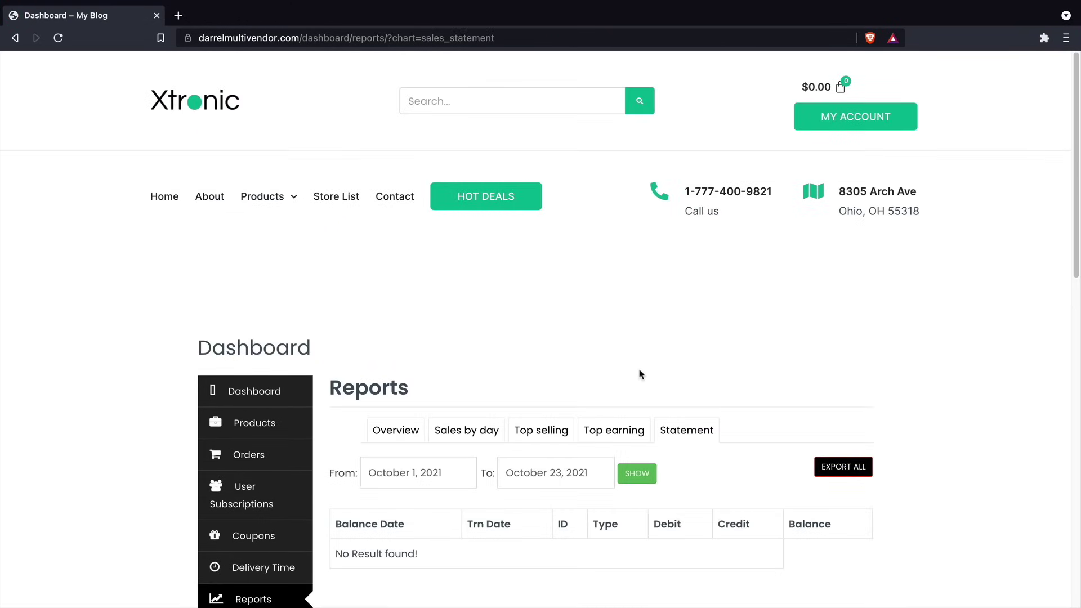
pyautogui.scroll(-5, 640, 376)
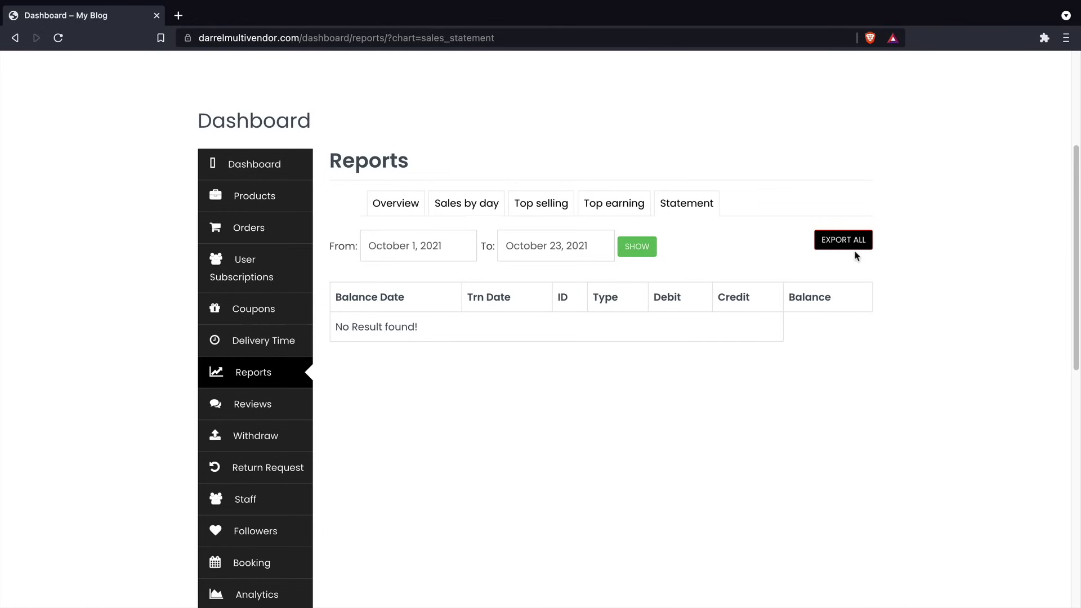
# Review the Reports overview ($215.00 net sales, 2 orders, 10 items), then go to Store List
pyautogui.click(396, 204)
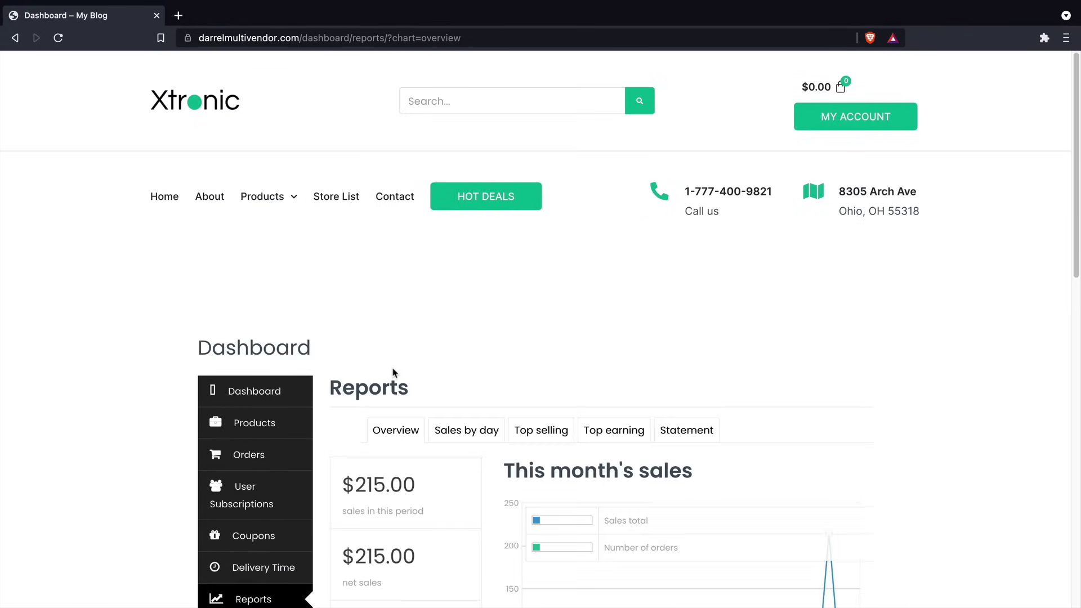
pyautogui.scroll(-5, 394, 394)
pyautogui.scroll(-1, 392, 368)
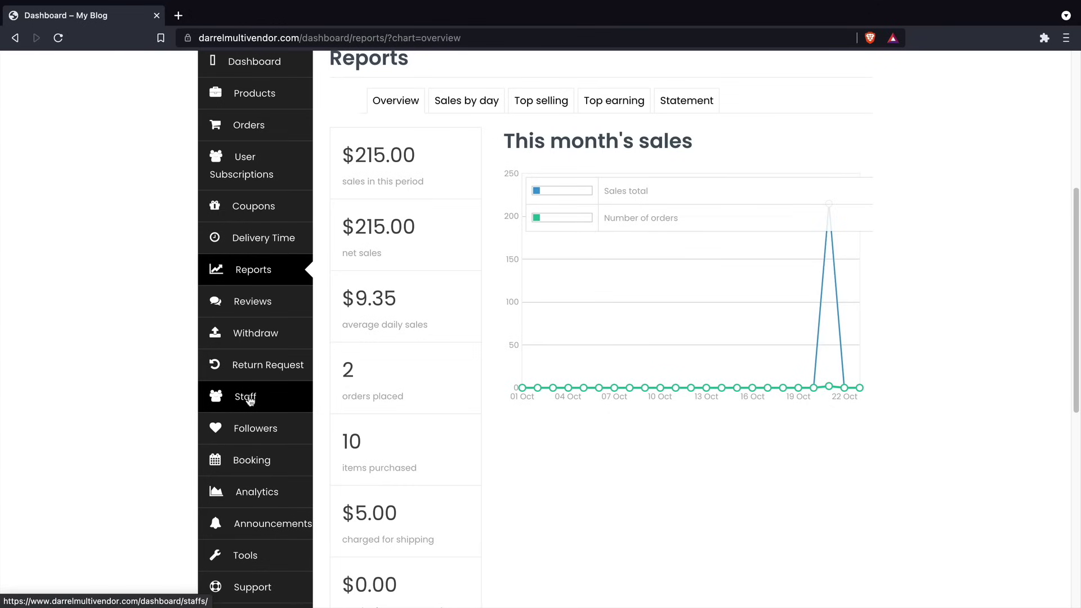
pyautogui.scroll(-1, 250, 401)
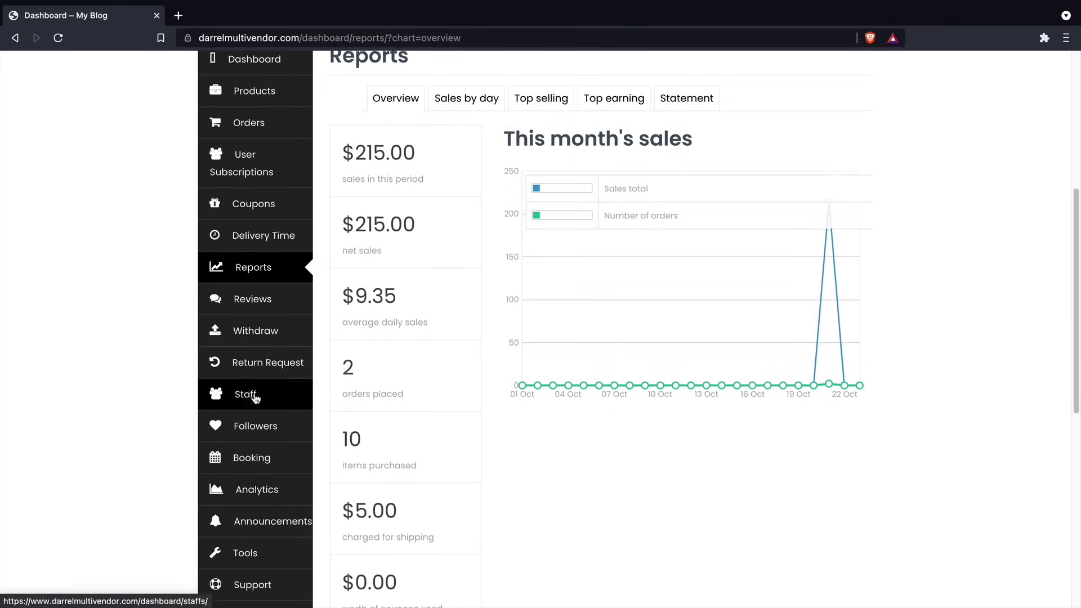
pyautogui.scroll(1, 250, 401)
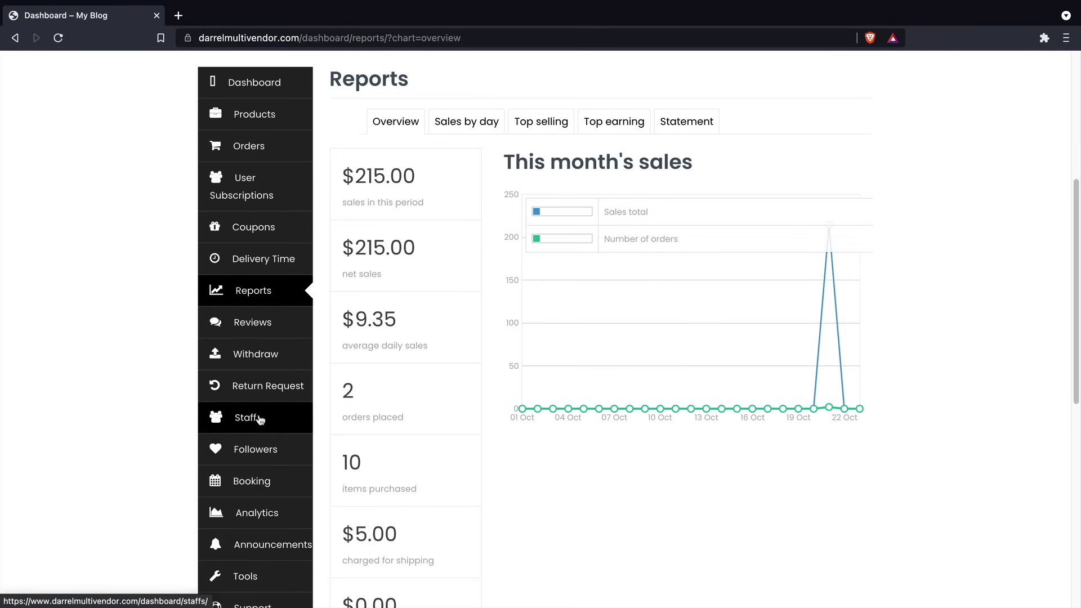
pyautogui.scroll(-1, 260, 419)
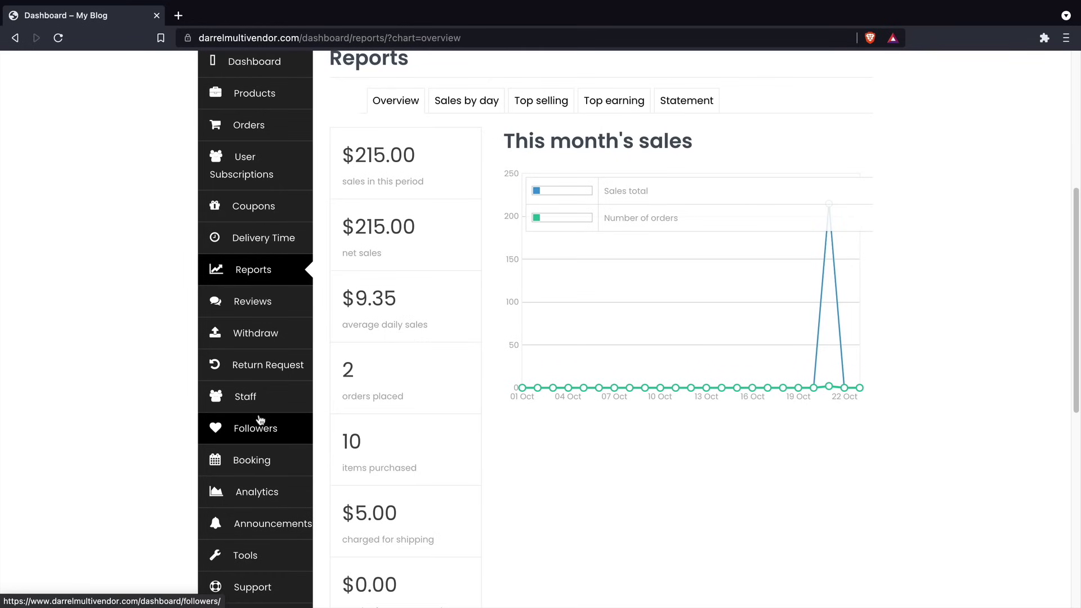
pyautogui.scroll(-3, 261, 419)
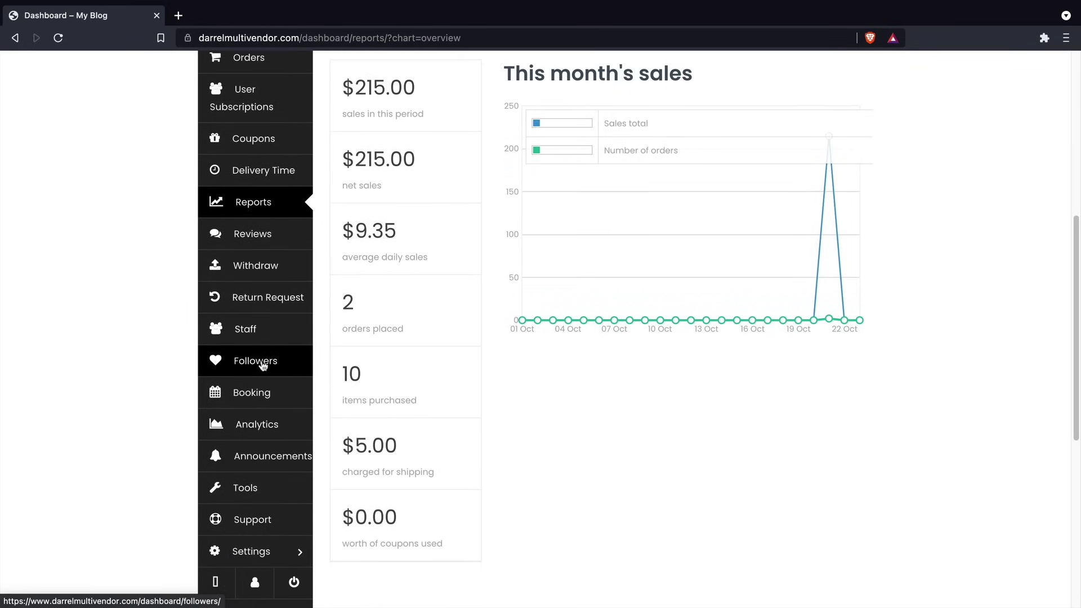
pyautogui.scroll(10, 262, 366)
pyautogui.click(338, 198)
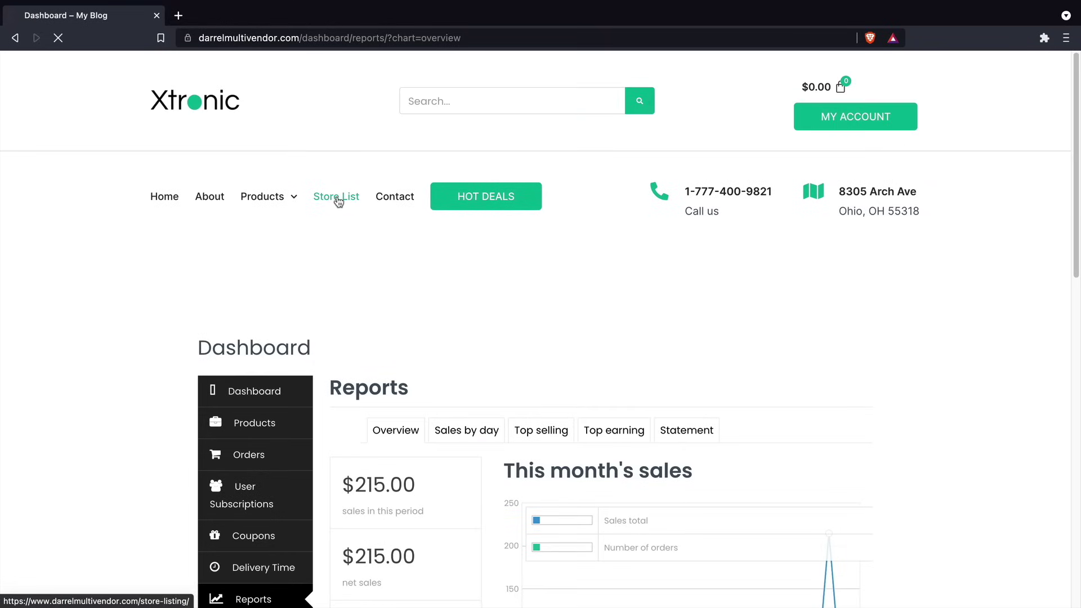
# Look over the three vendor store cards, then go back to the Reports page
pyautogui.scroll(-10, 335, 377)
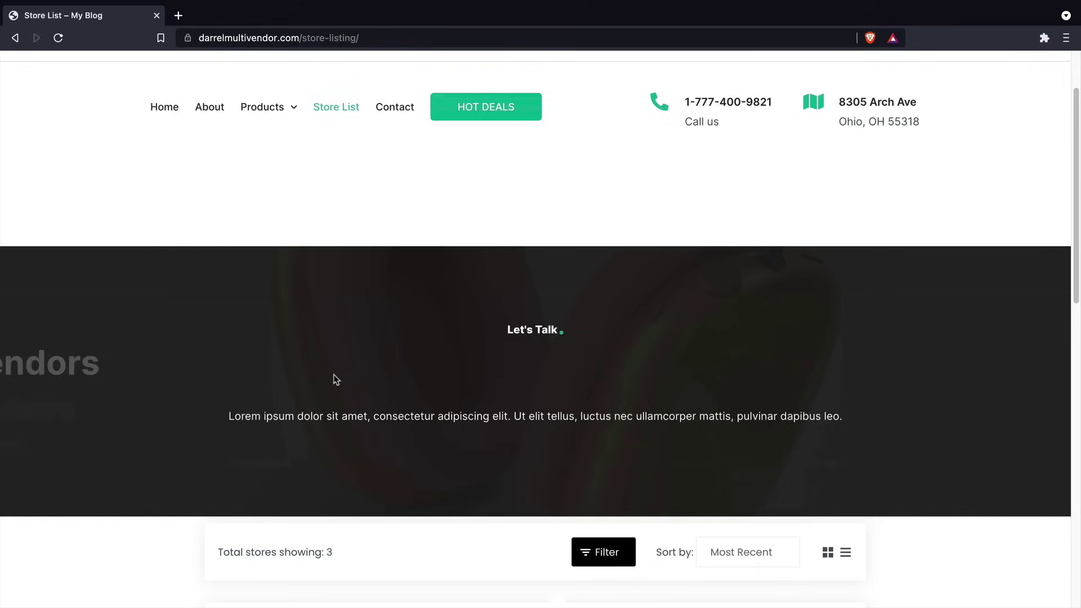
pyautogui.scroll(1, 335, 383)
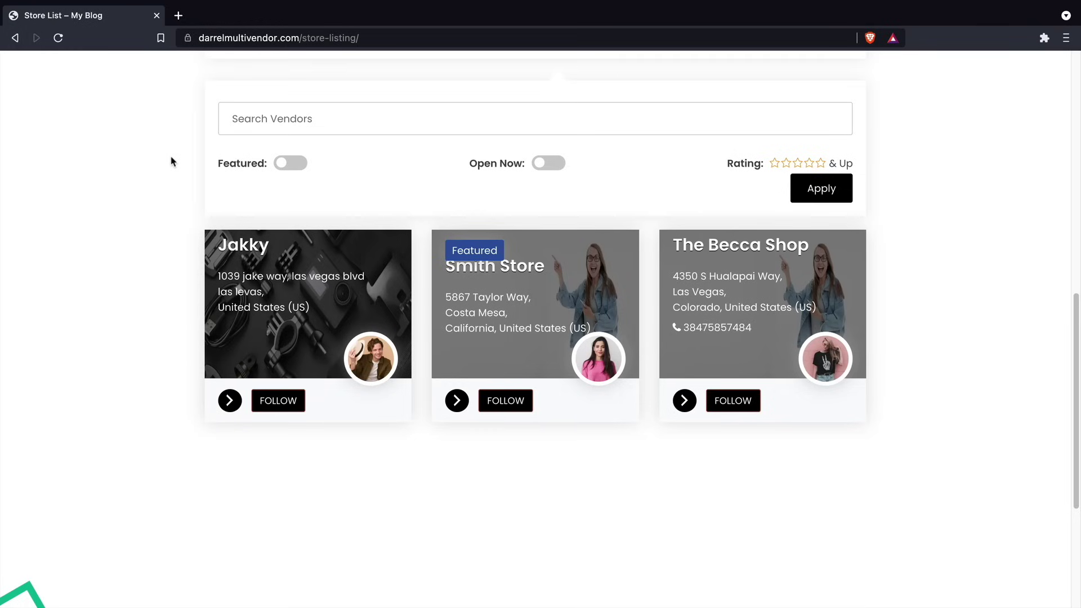
pyautogui.click(15, 37)
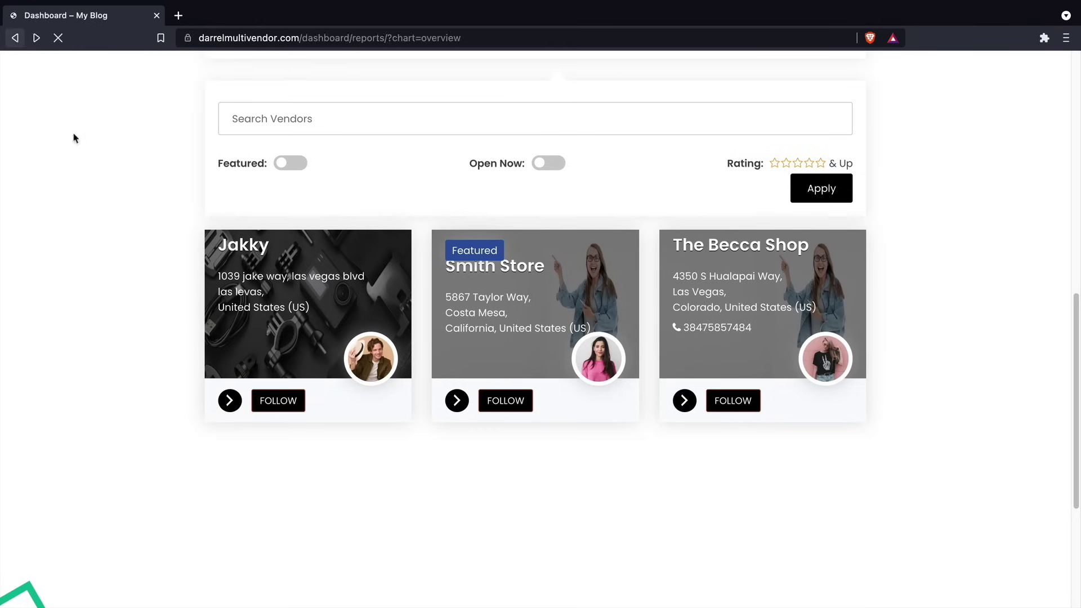
# Scroll through this month's sales figures on the Reports overview
pyautogui.scroll(-6, 423, 449)
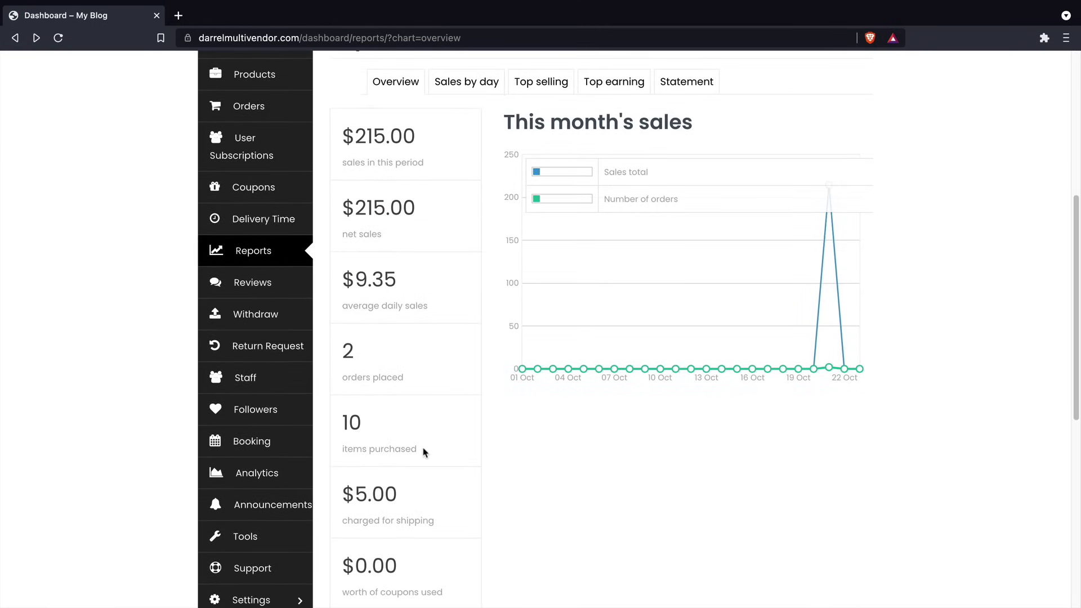
pyautogui.scroll(-2, 424, 448)
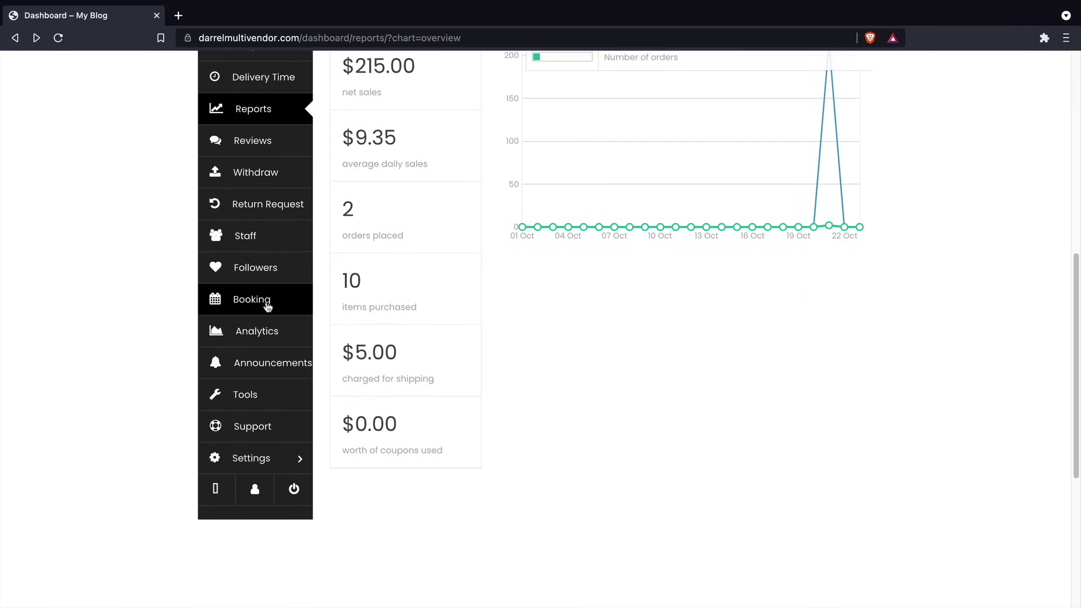
pyautogui.scroll(2, 259, 300)
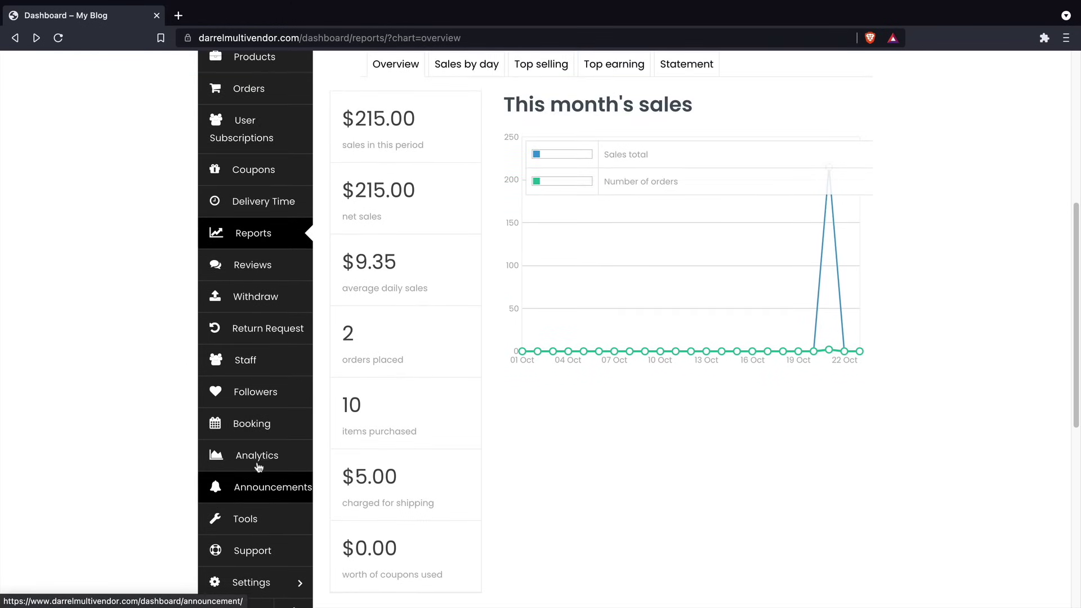
pyautogui.scroll(-2, 263, 431)
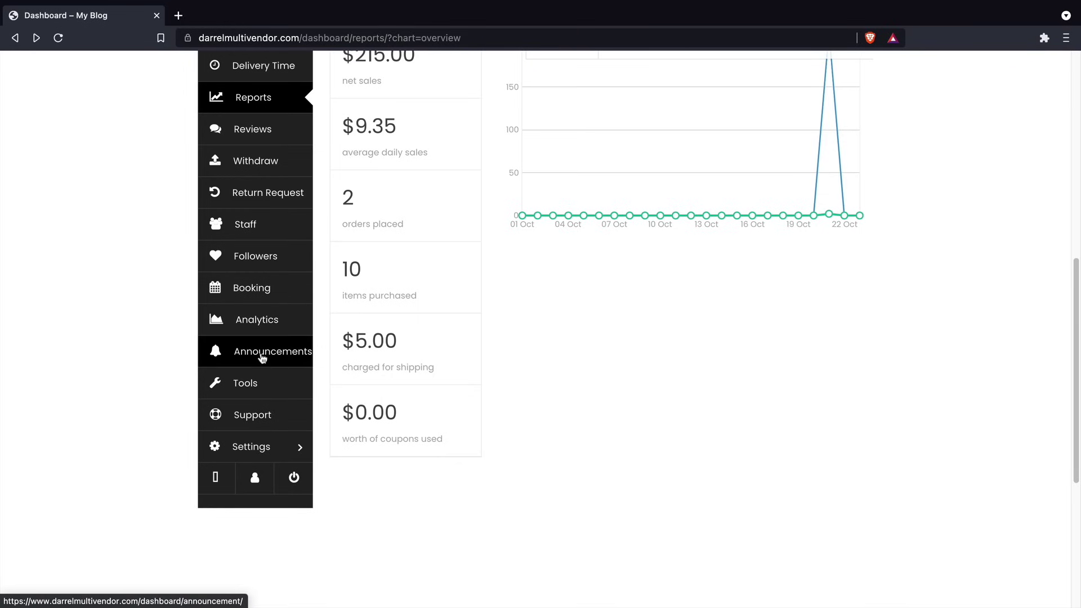
pyautogui.scroll(1, 288, 397)
pyautogui.scroll(3, 466, 426)
pyautogui.scroll(-1, 465, 428)
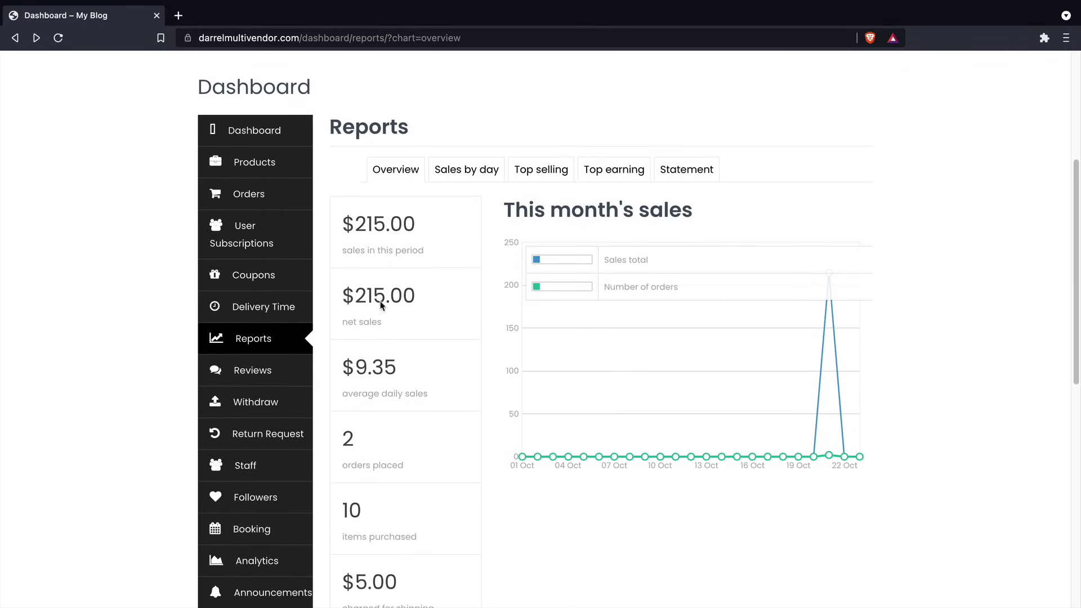
pyautogui.scroll(4, 438, 358)
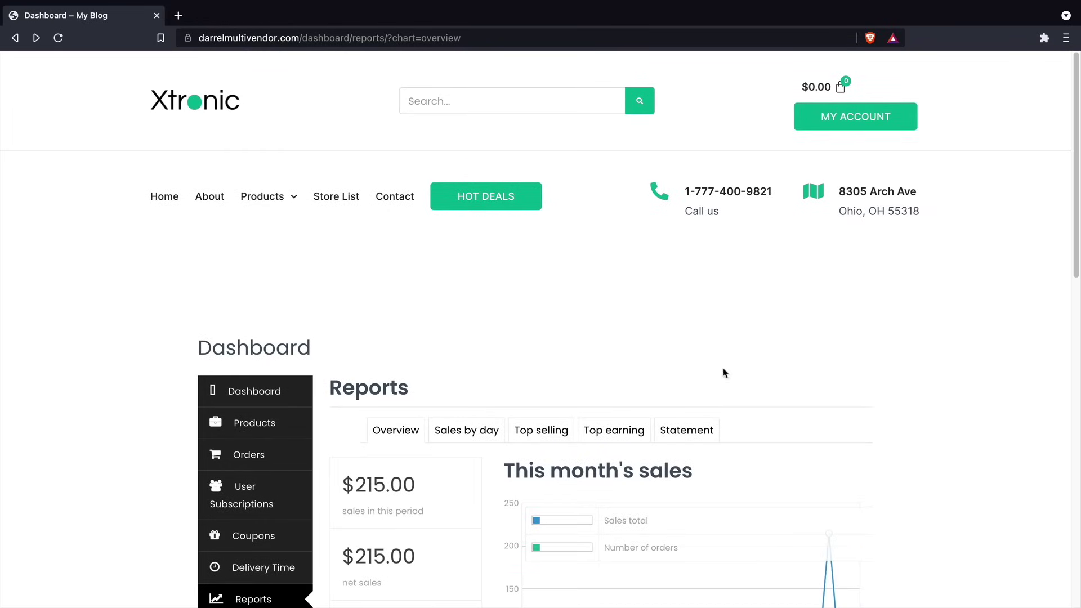
pyautogui.scroll(-2, 618, 379)
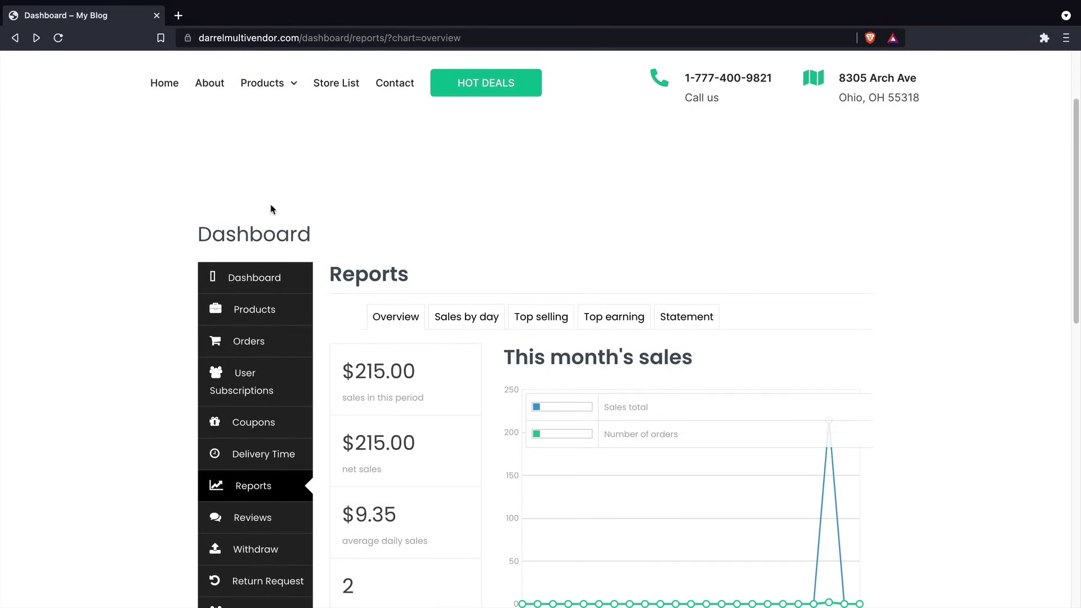
# Highlight the Dashboard heading, then switch to Firefox using the Cmd+Tab app switcher
pyautogui.doubleClick(233, 235)
pyautogui.scroll(-1, 479, 259)
pyautogui.click(543, 210)
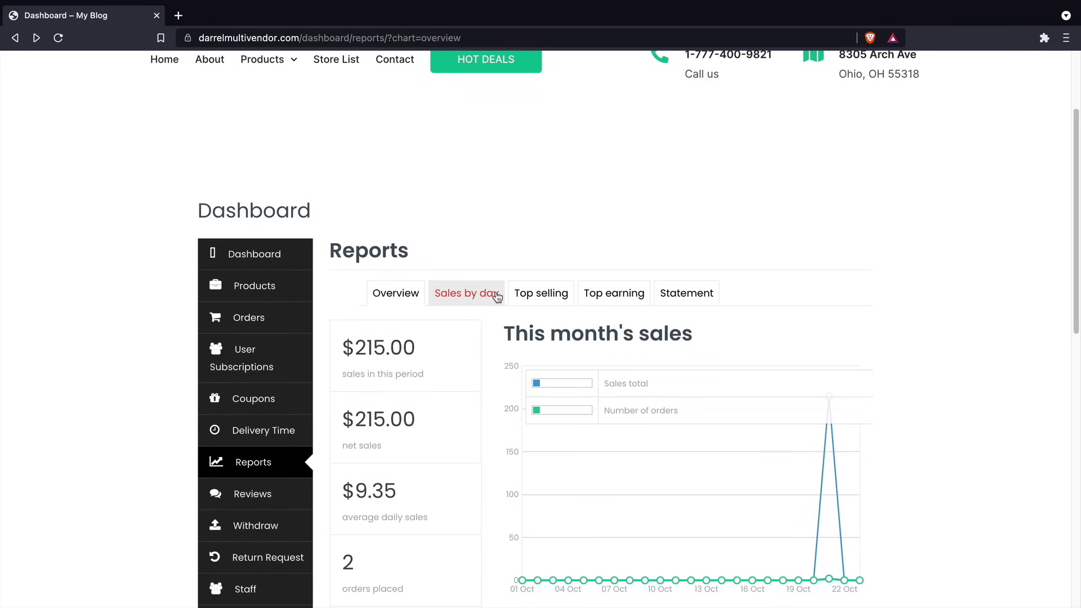
pyautogui.scroll(-1, 523, 304)
pyautogui.scroll(-3, 613, 411)
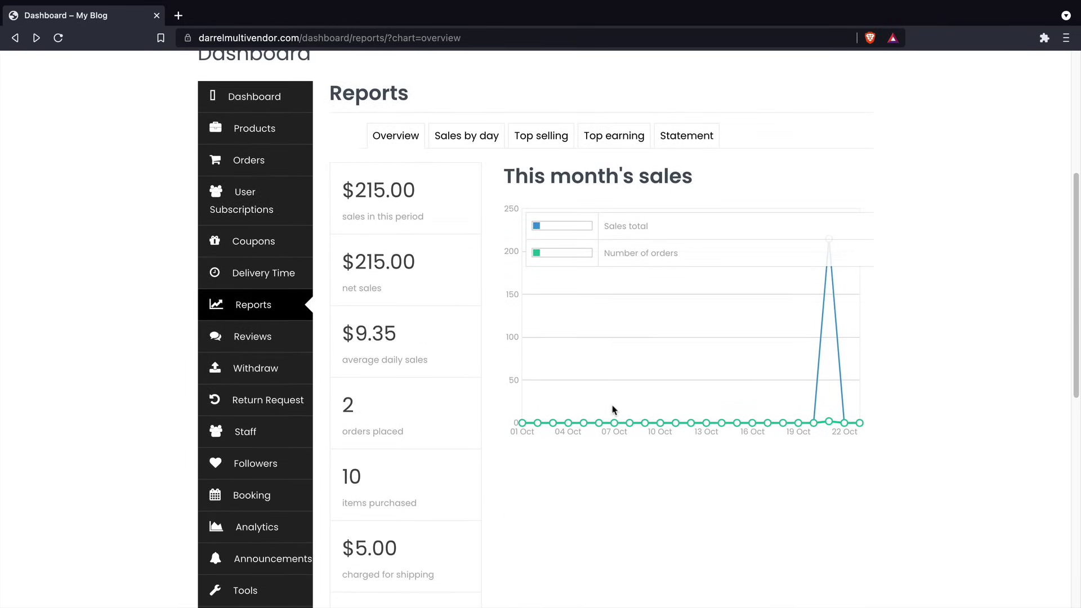
pyautogui.scroll(1, 535, 399)
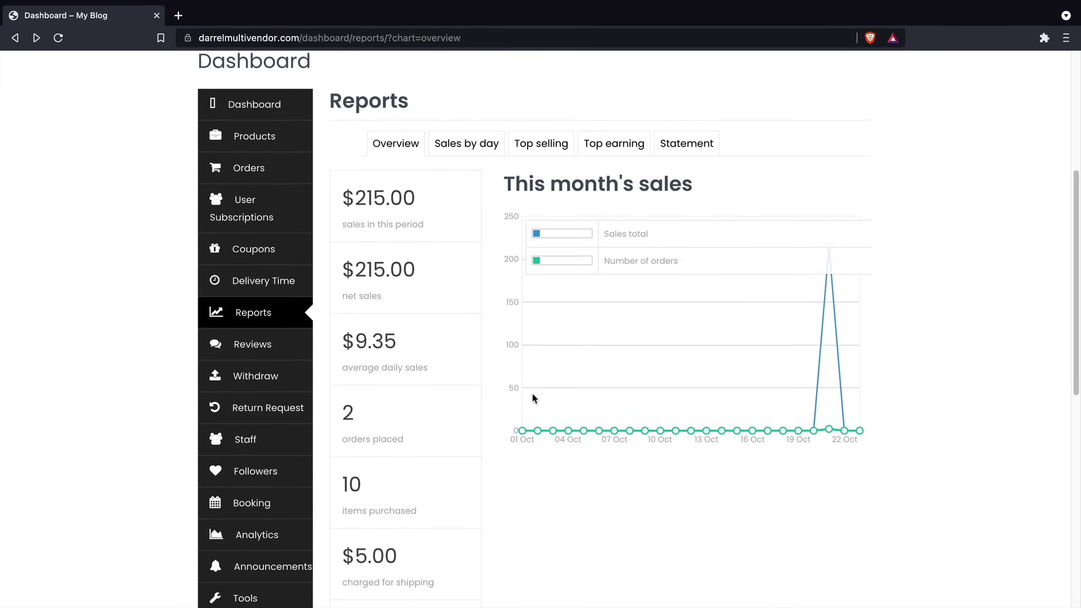
pyautogui.press('super+Tab')
pyautogui.click(209, 317)
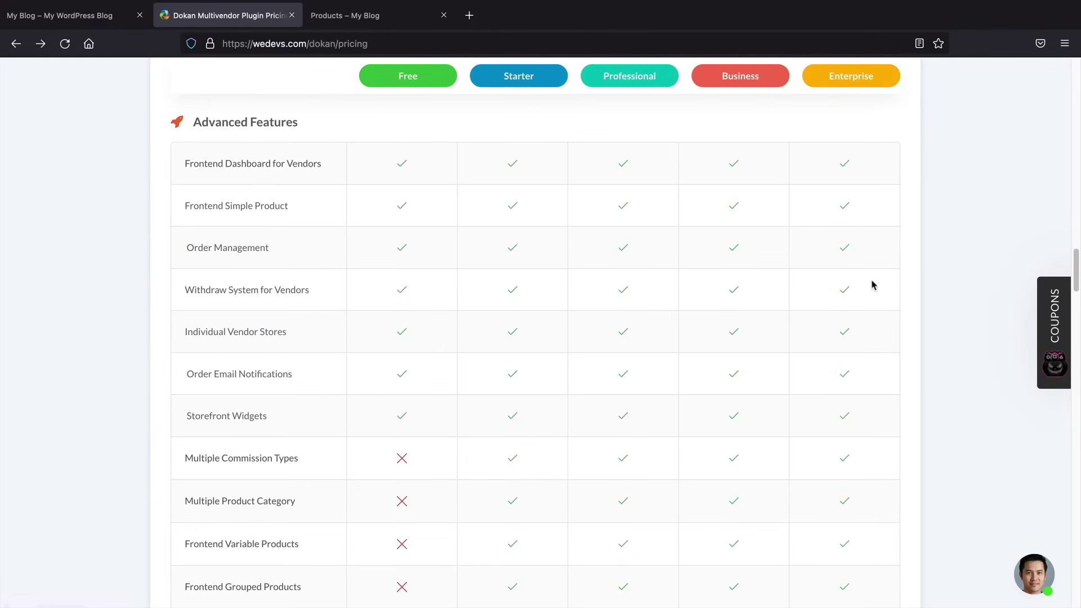
# Scroll the pricing comparison table down to the Modules section
pyautogui.scroll(1, 880, 285)
pyautogui.middleClick(926, 308)
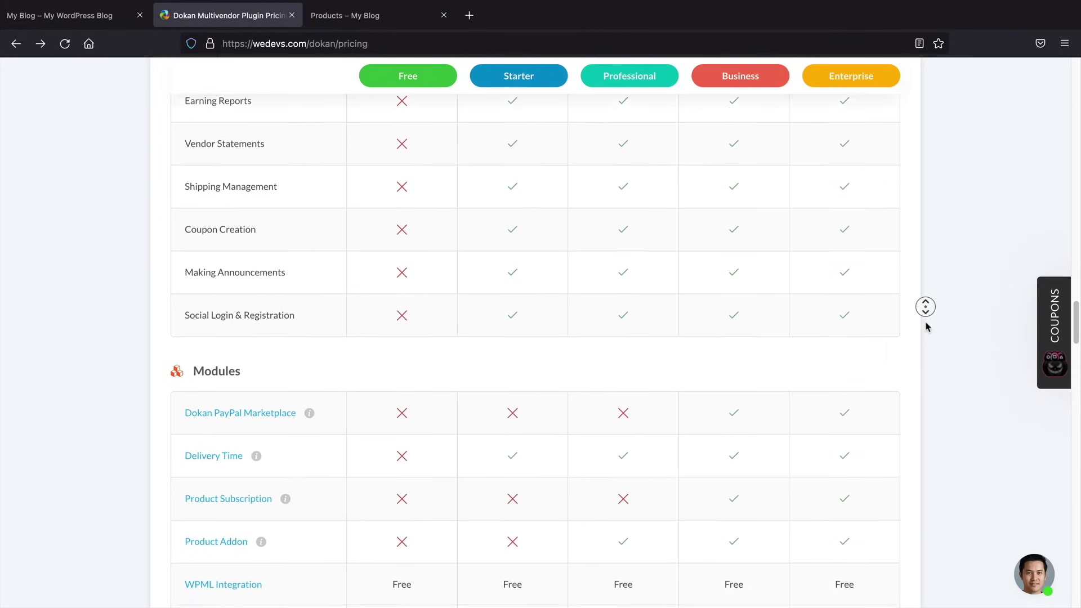
pyautogui.middleClick(928, 327)
pyautogui.scroll(-1, 928, 326)
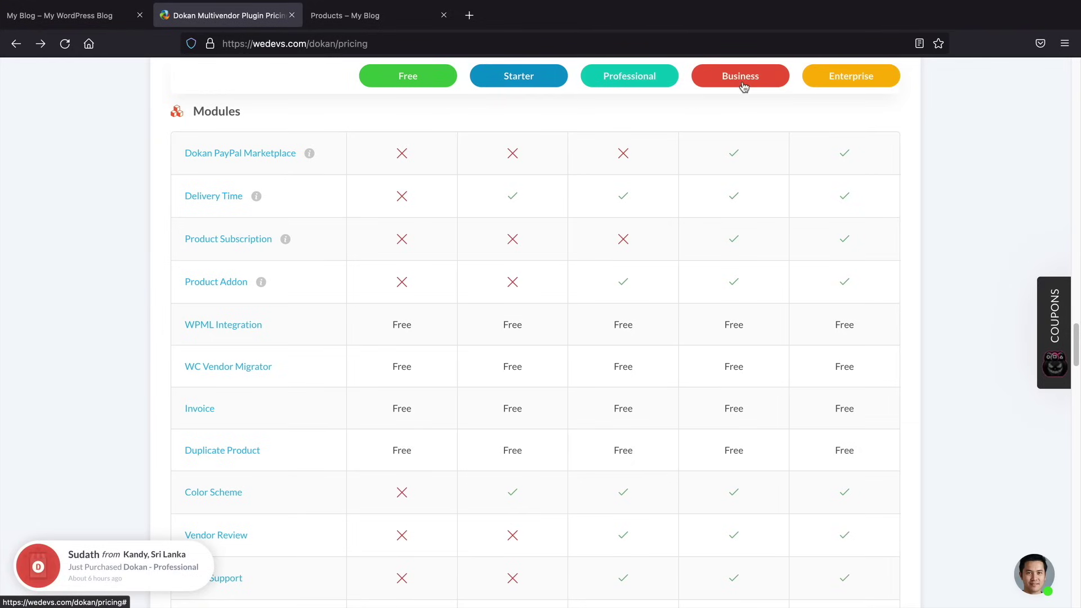
pyautogui.moveTo(285, 242)
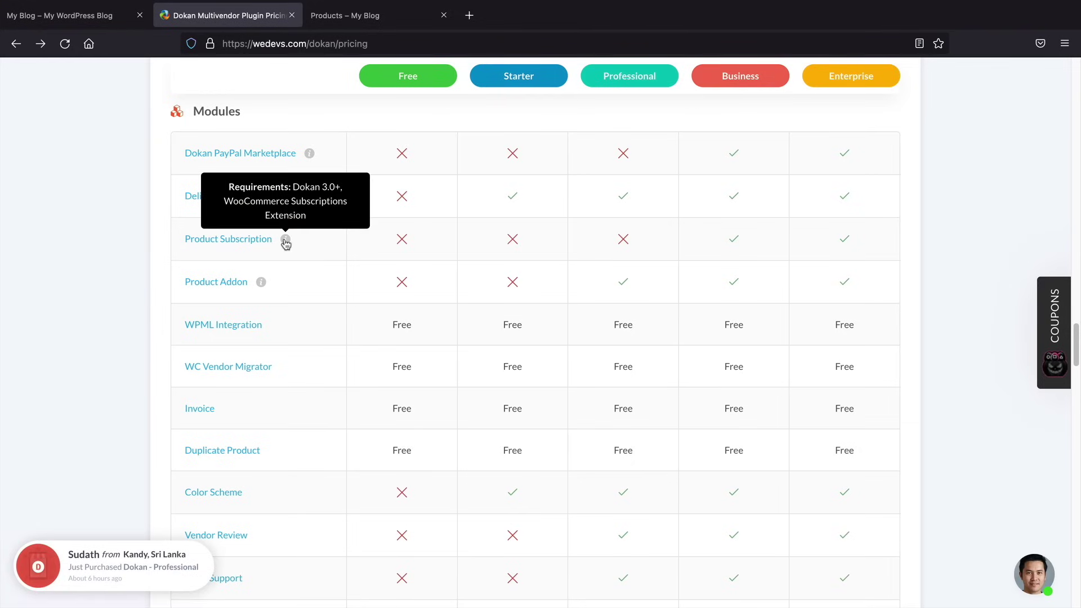
# Compare which plans include each module, then switch to the 'Products – My Blog' tab
pyautogui.scroll(-5, 601, 472)
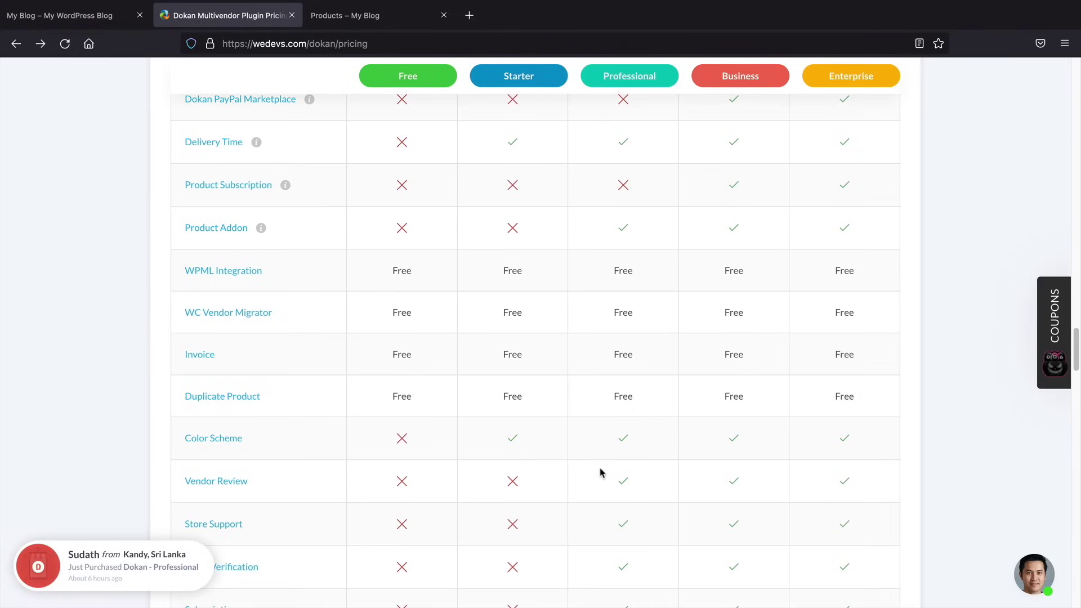
pyautogui.scroll(-5, 601, 472)
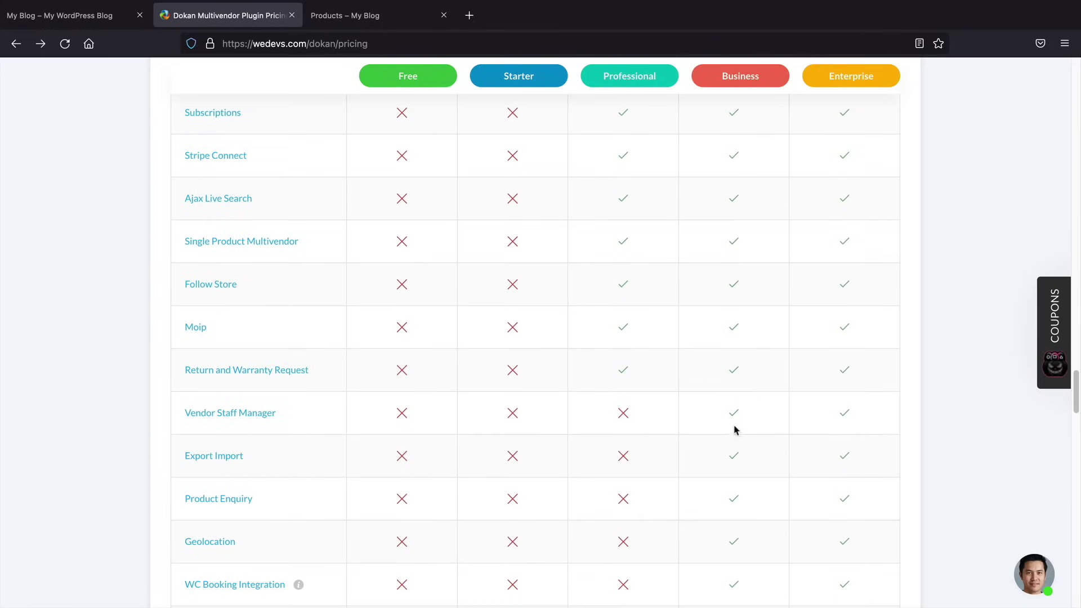
pyautogui.scroll(-1, 743, 451)
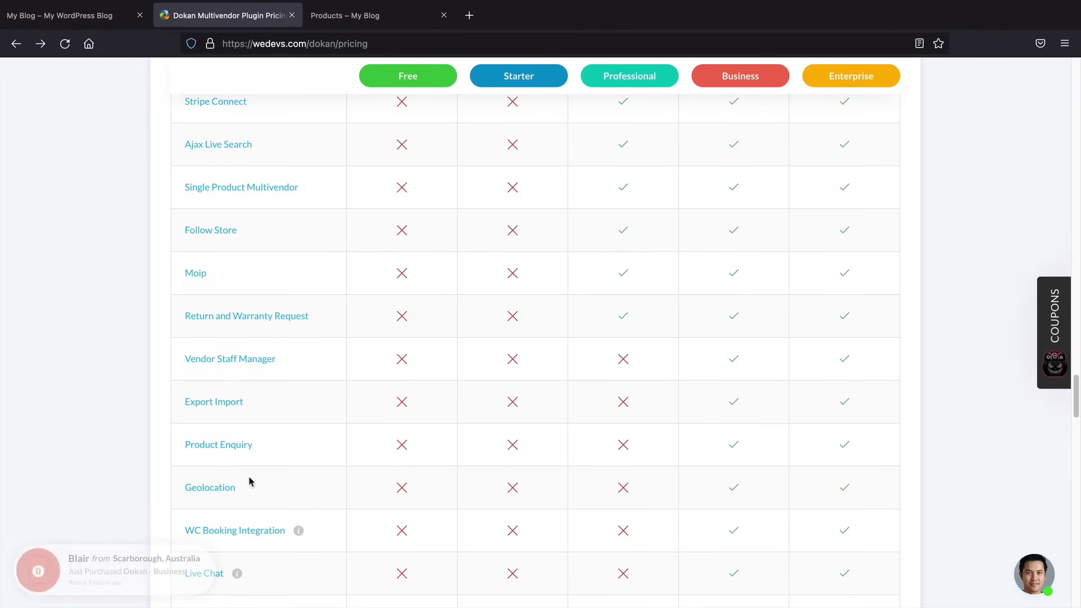
pyautogui.scroll(-2, 732, 530)
pyautogui.scroll(-1, 719, 526)
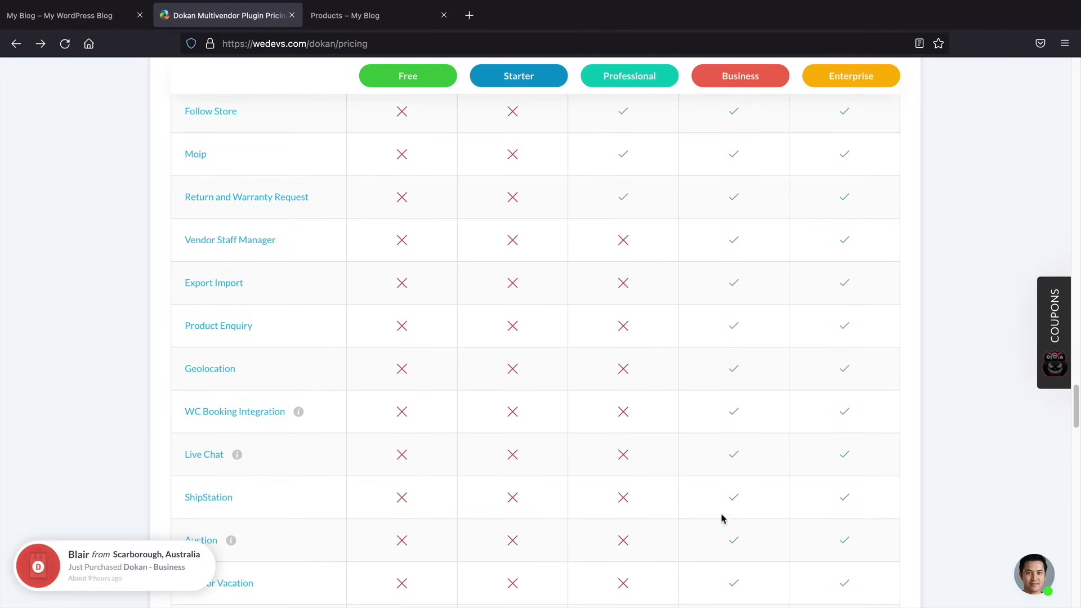
pyautogui.scroll(12, 714, 518)
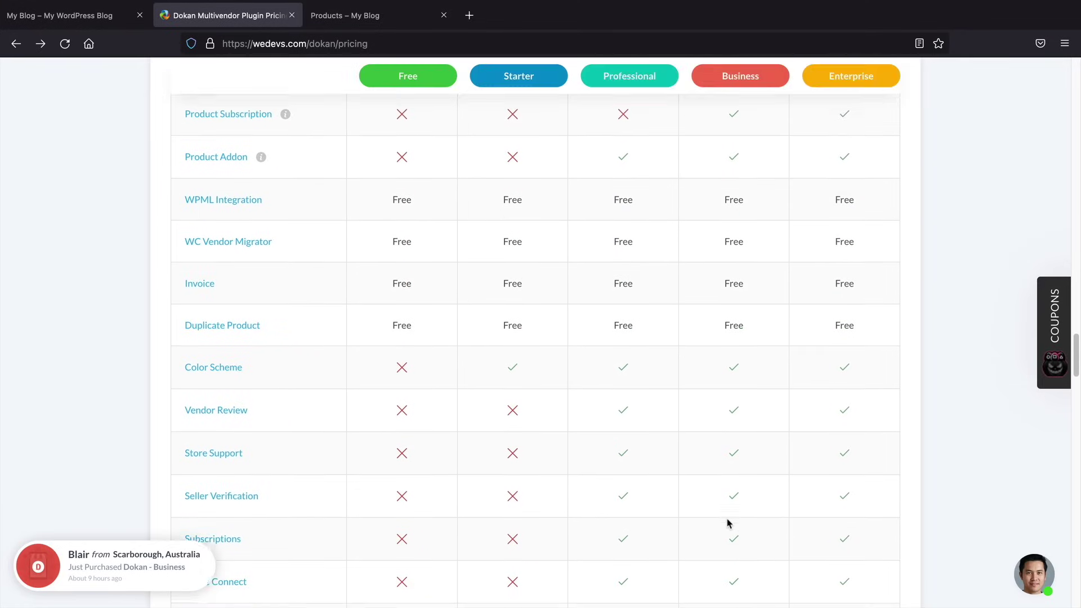
pyautogui.scroll(3, 727, 524)
pyautogui.scroll(-2, 727, 524)
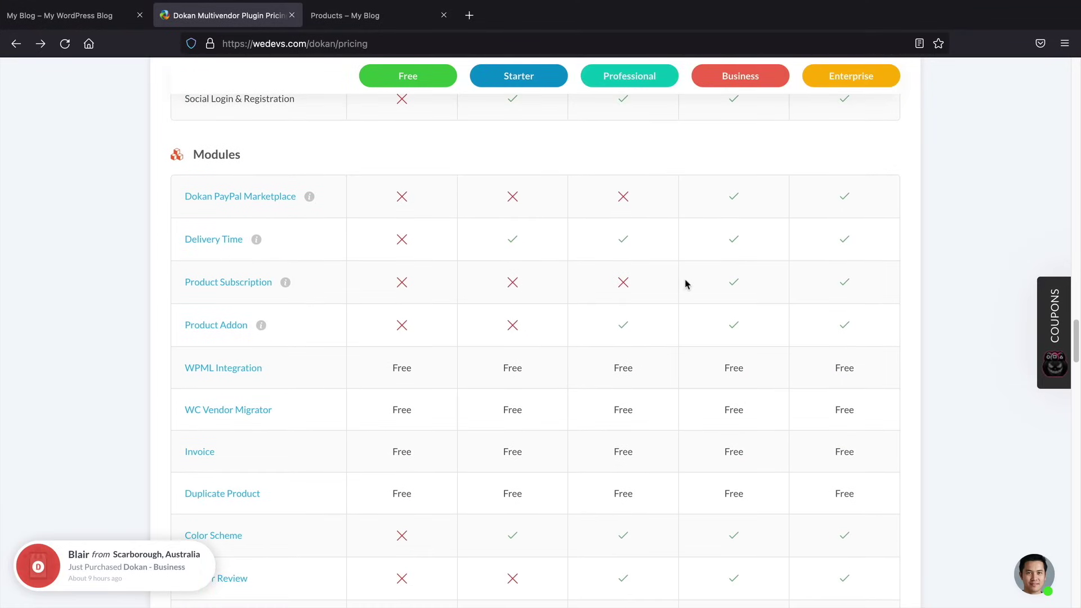
pyautogui.click(363, 17)
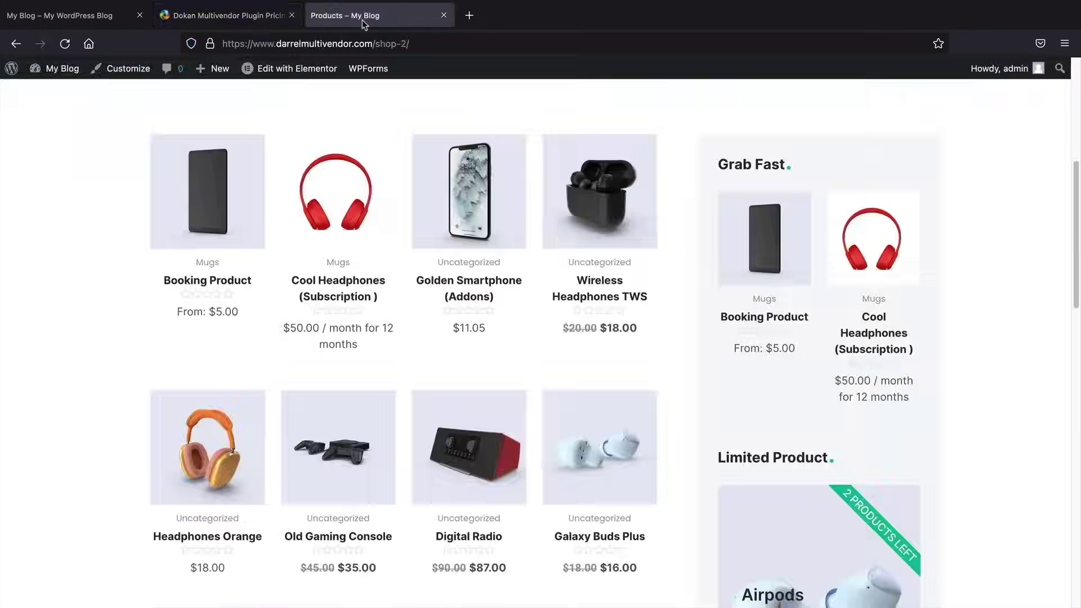
# Open Cool Headphones (Subscription) in the admin product editor
pyautogui.click(348, 210)
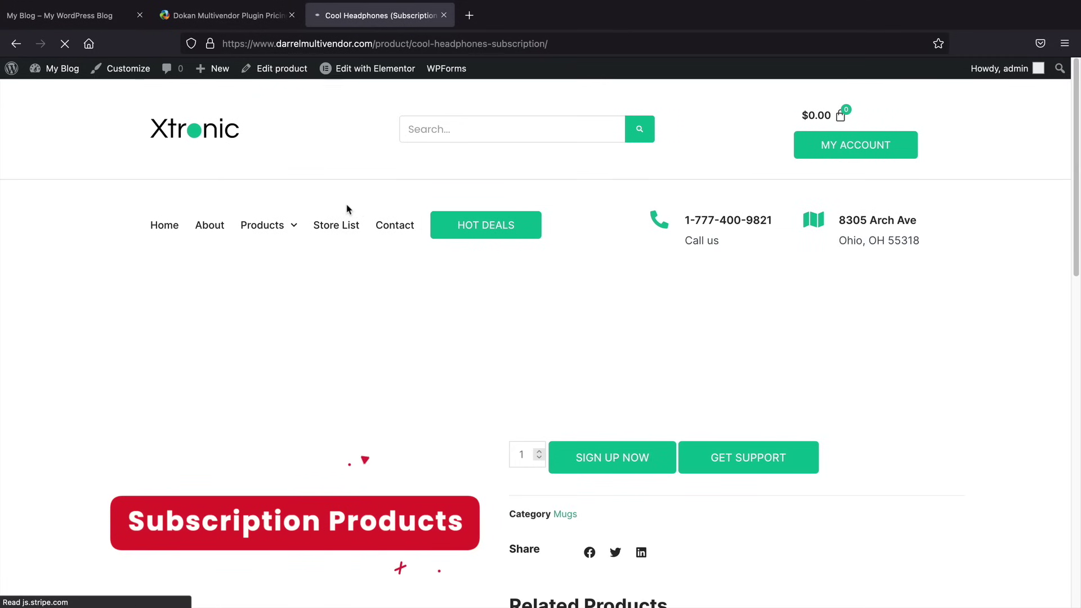
pyautogui.click(284, 75)
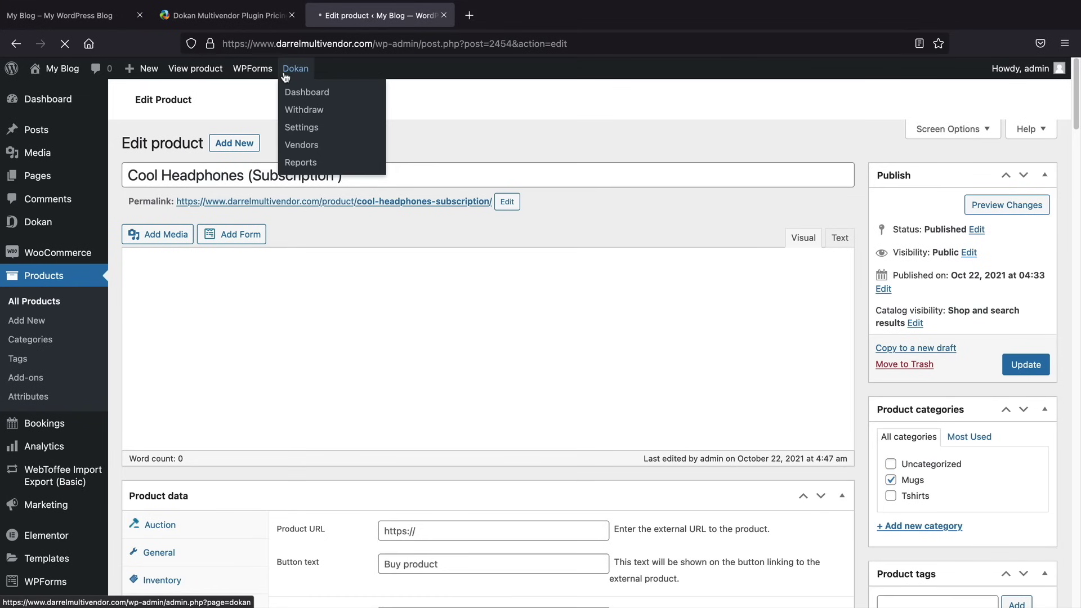
pyautogui.scroll(-2, 413, 211)
pyautogui.scroll(-7, 560, 431)
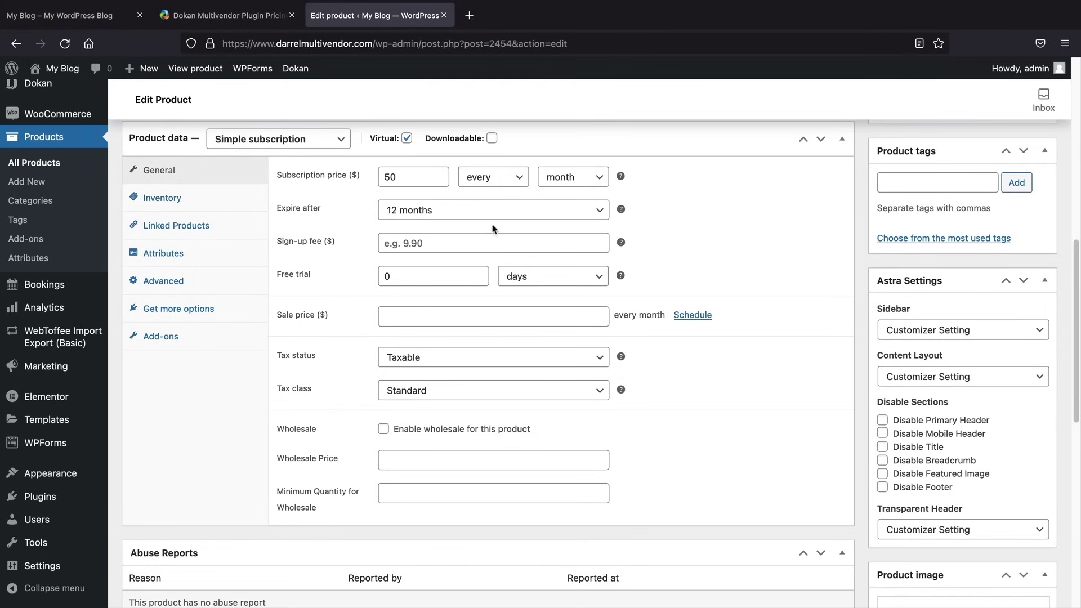
# Change the $50 subscription to bill every year, then return to the pricing page
pyautogui.moveTo(410, 179); pyautogui.dragTo(380, 177)
pyautogui.click(561, 177)
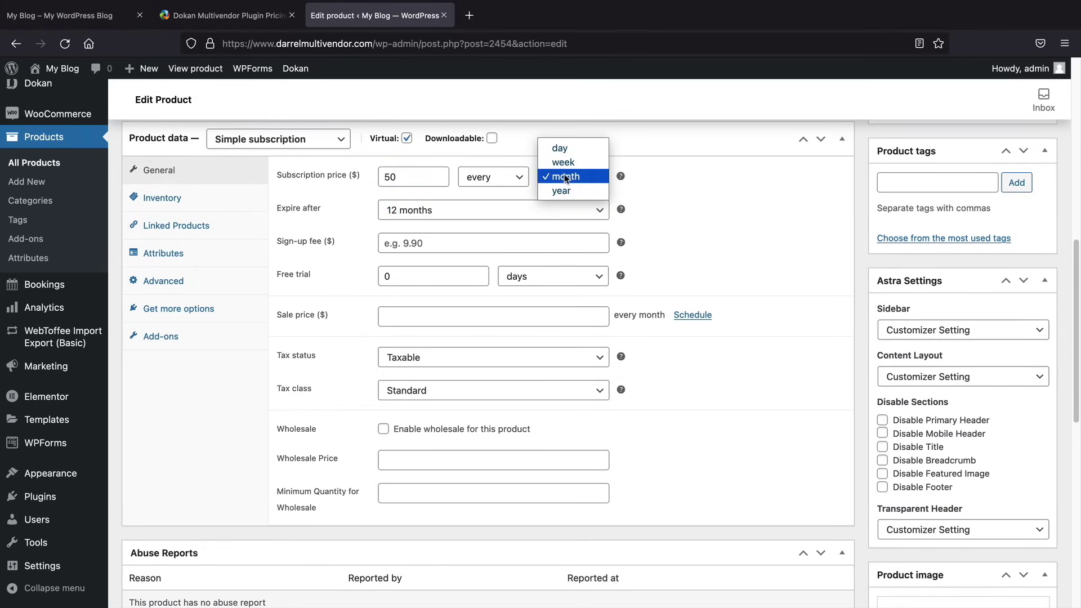
pyautogui.click(567, 191)
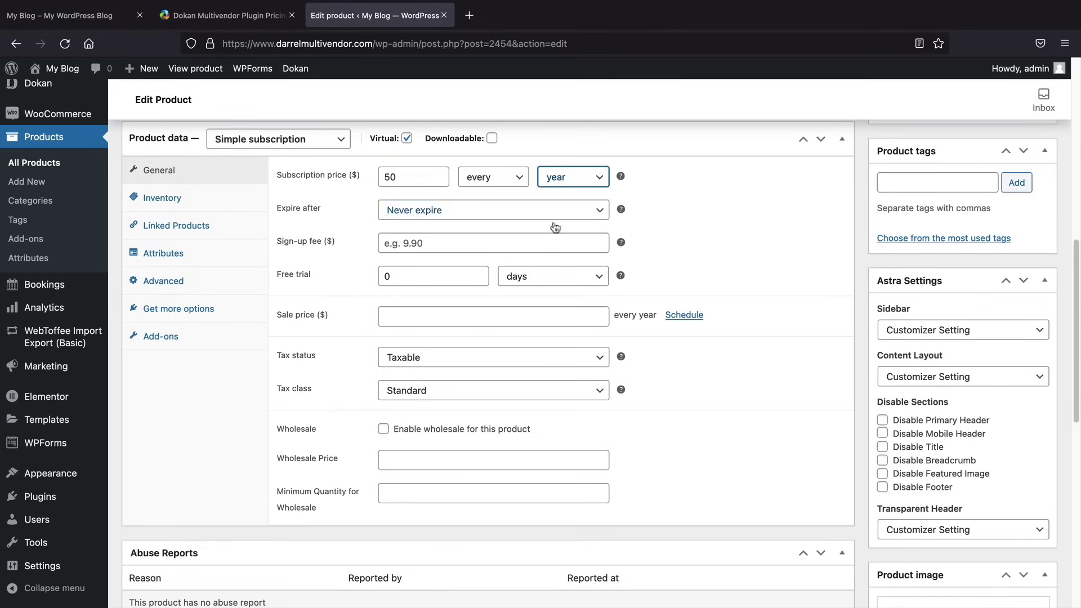
pyautogui.moveTo(441, 277); pyautogui.dragTo(370, 272)
pyautogui.click(429, 243)
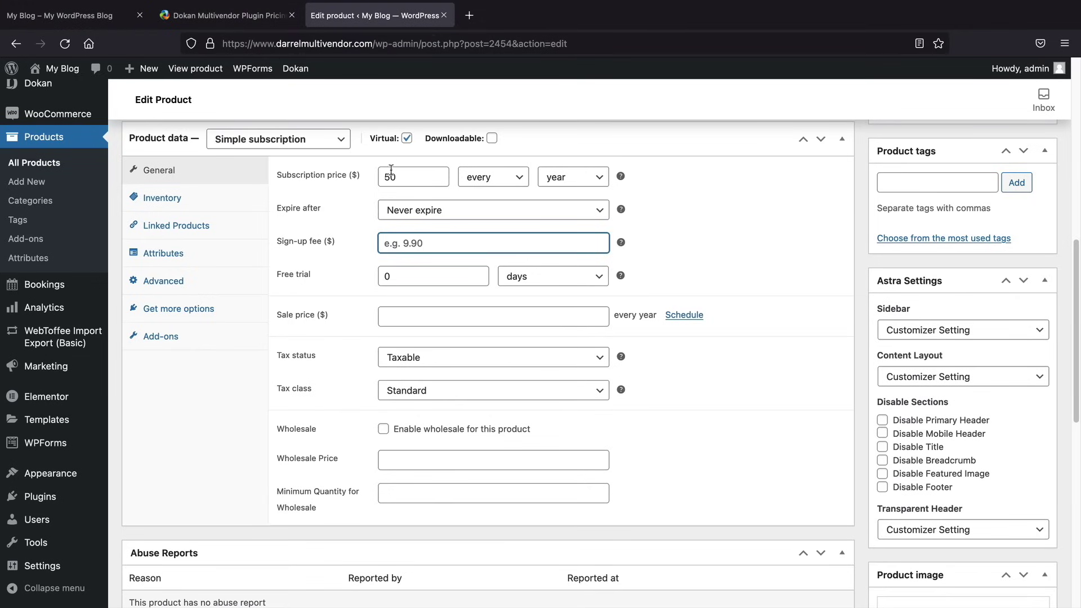
pyautogui.click(251, 21)
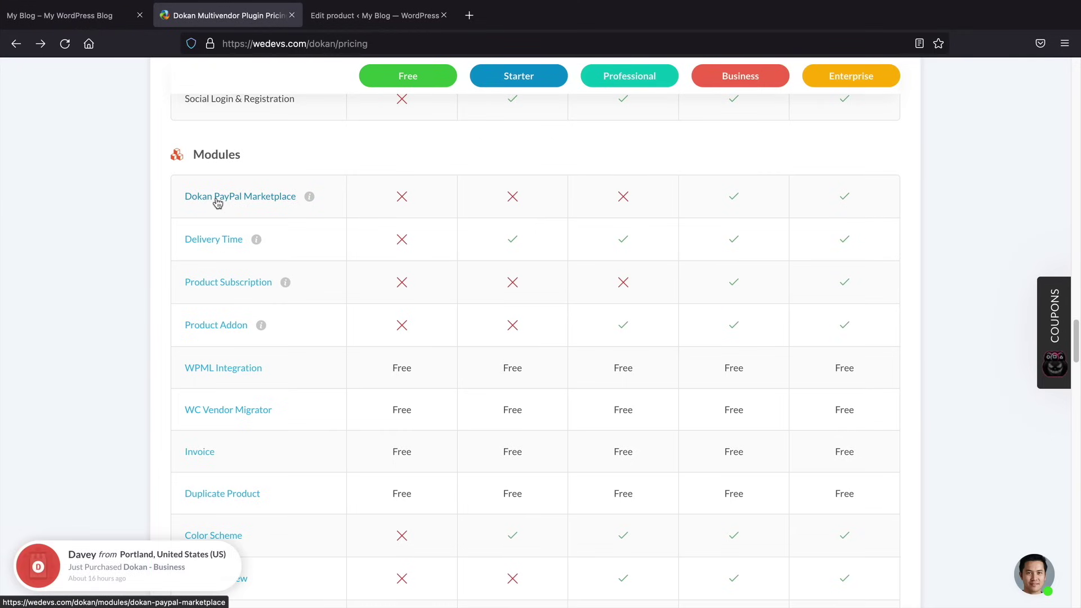
pyautogui.click(272, 203)
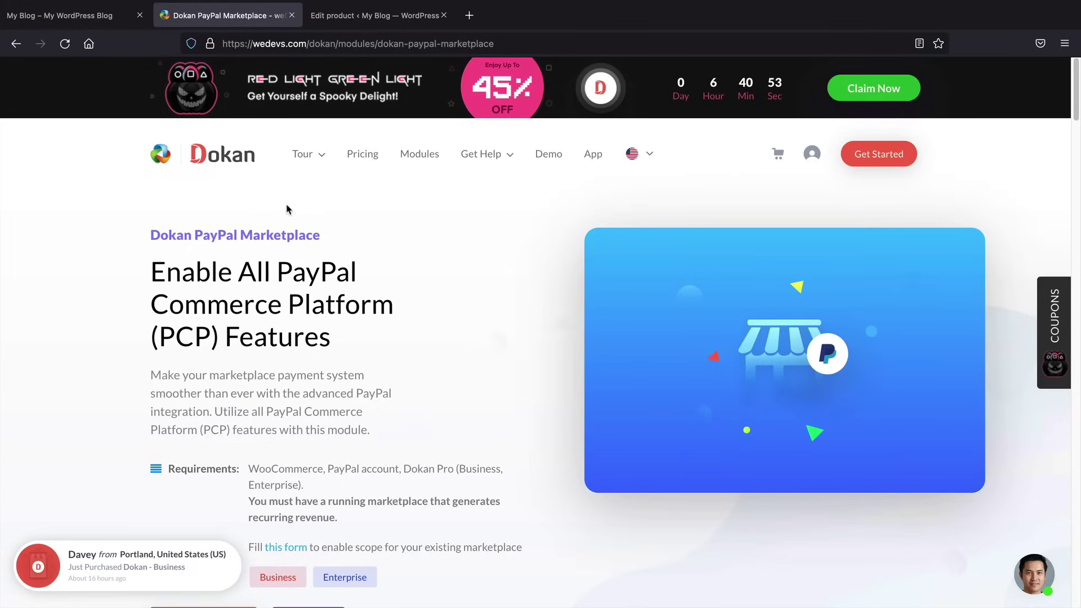
pyautogui.scroll(-10, 433, 271)
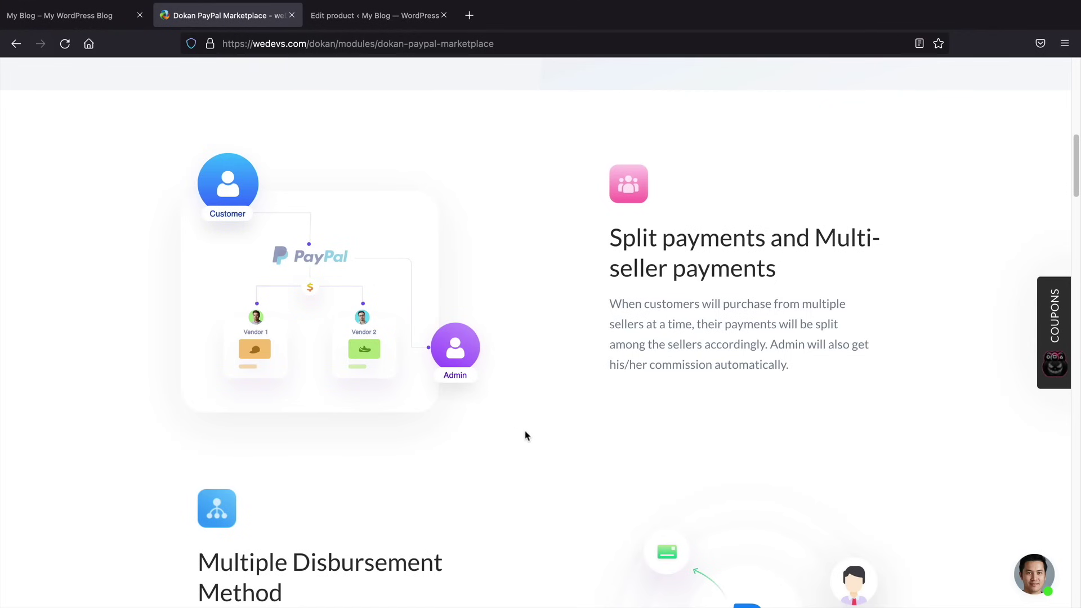
pyautogui.moveTo(776, 292); pyautogui.dragTo(607, 240)
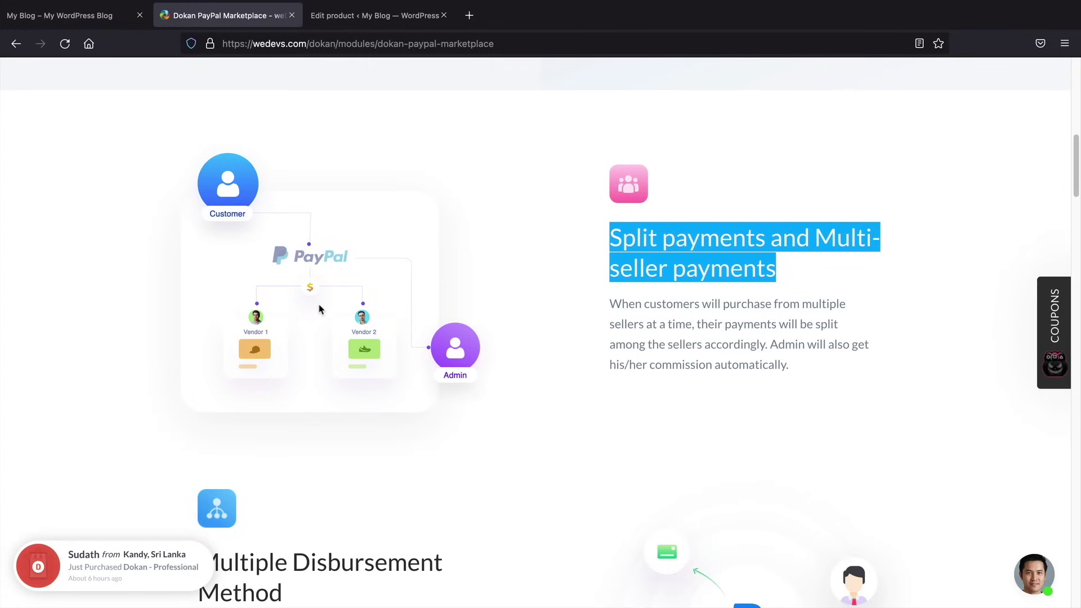
pyautogui.click(17, 44)
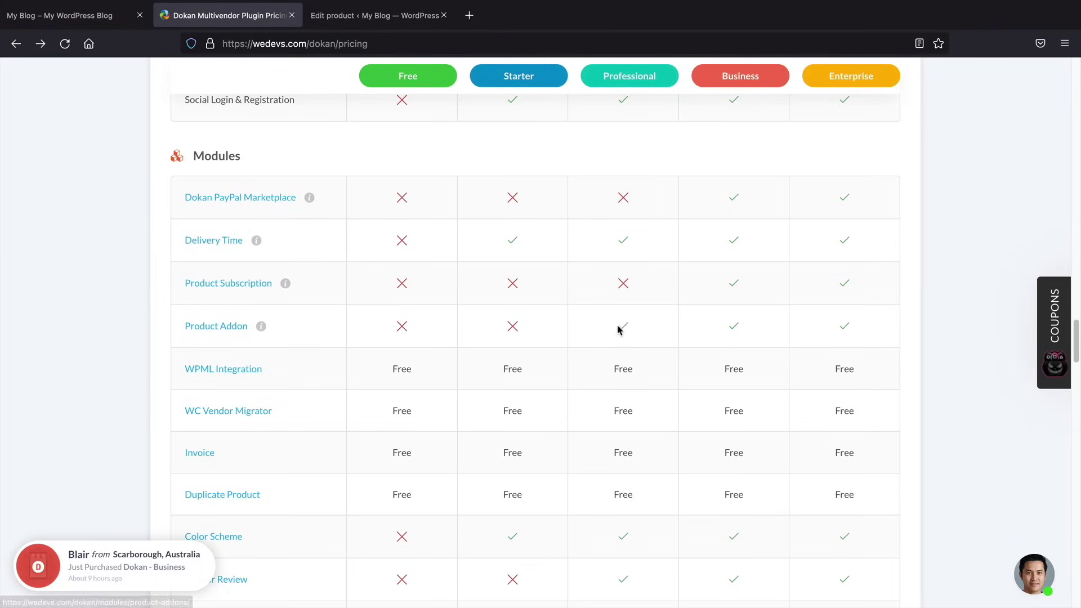
# Go back to the shop and open the Golden Smartphone (Addons) product
pyautogui.click(349, 23)
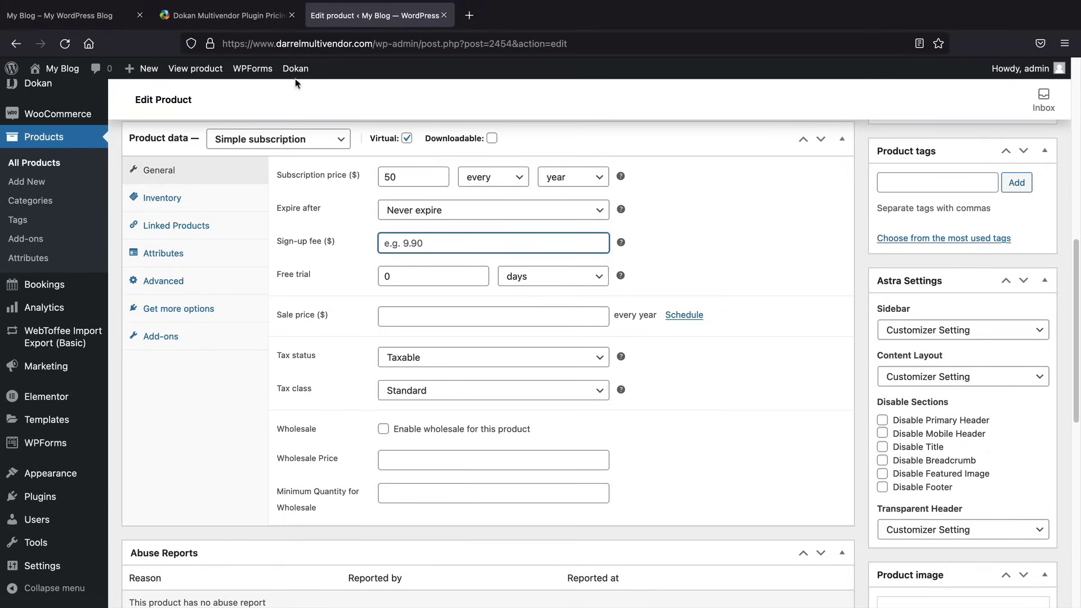
pyautogui.click(21, 45)
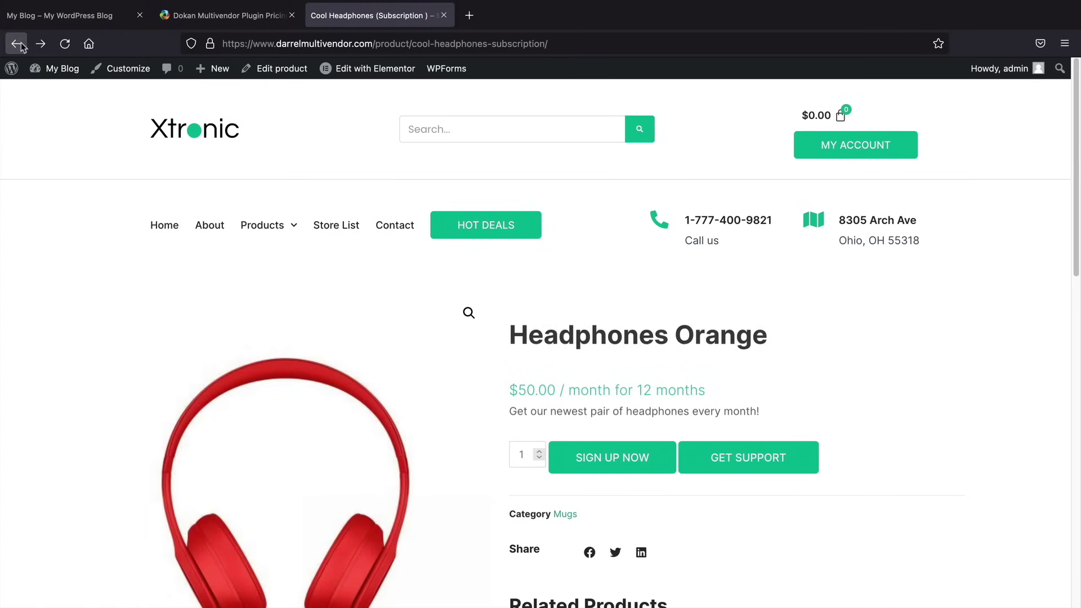
pyautogui.click(22, 46)
pyautogui.click(466, 297)
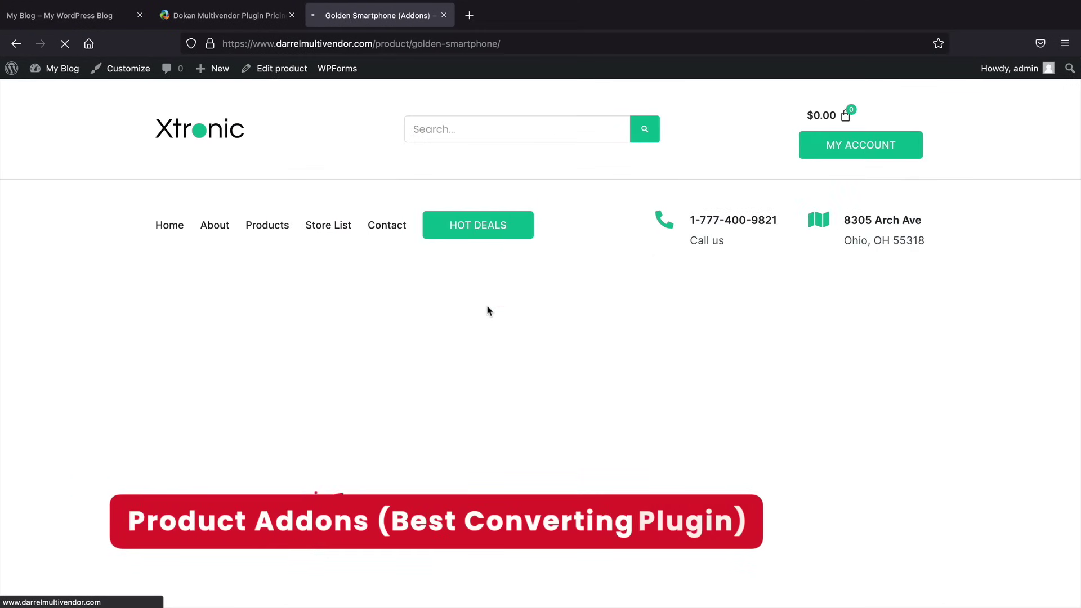
# Tick Silk Wrap and Gift Wrap so the subtotal reaches $26.05, then edit the product
pyautogui.scroll(-3, 504, 324)
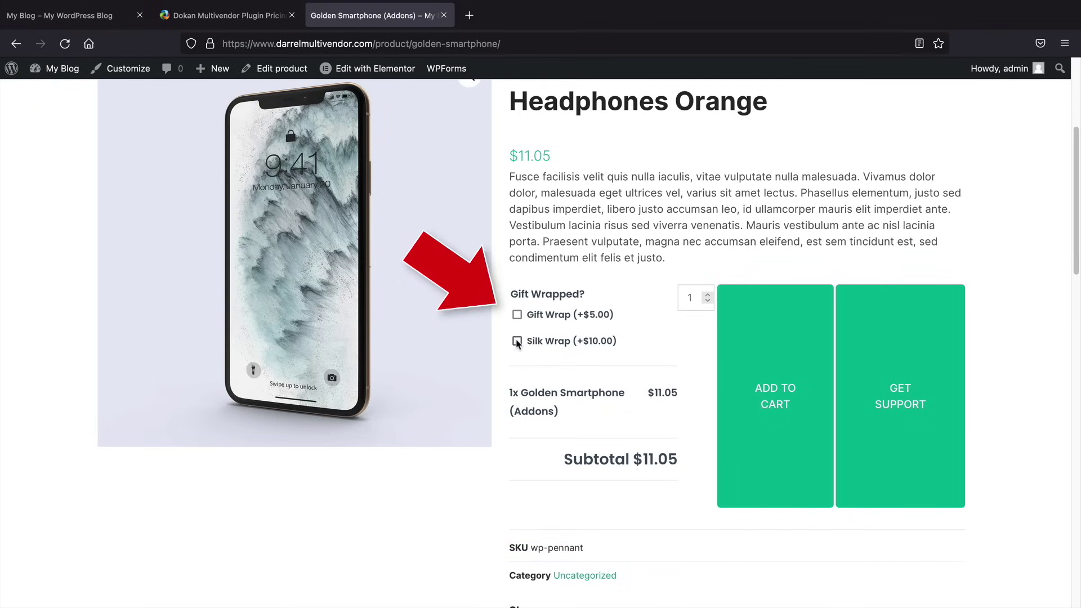
pyautogui.click(517, 342)
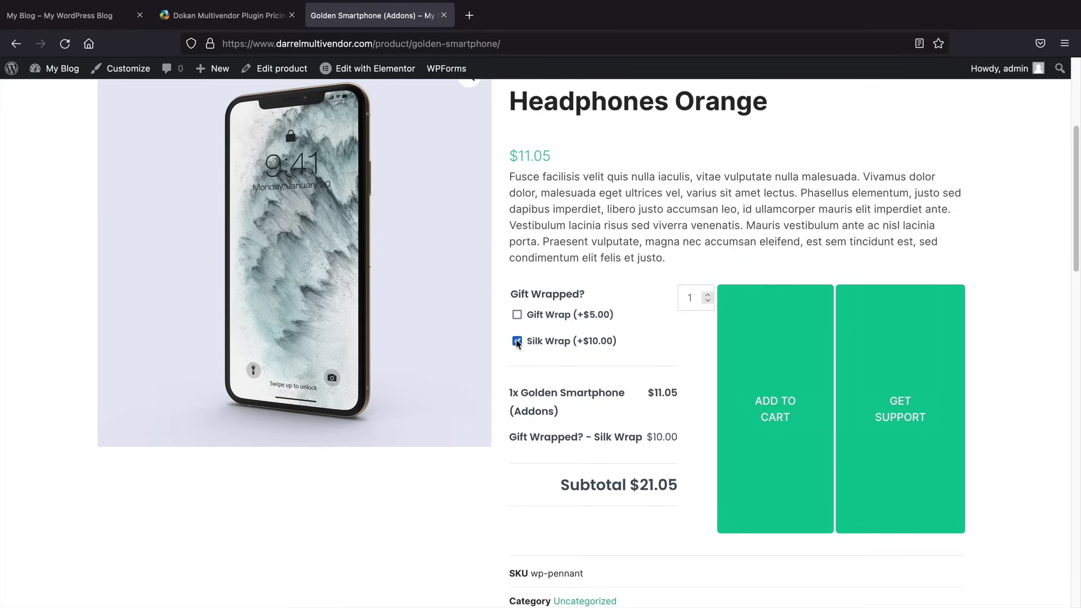
pyautogui.click(518, 316)
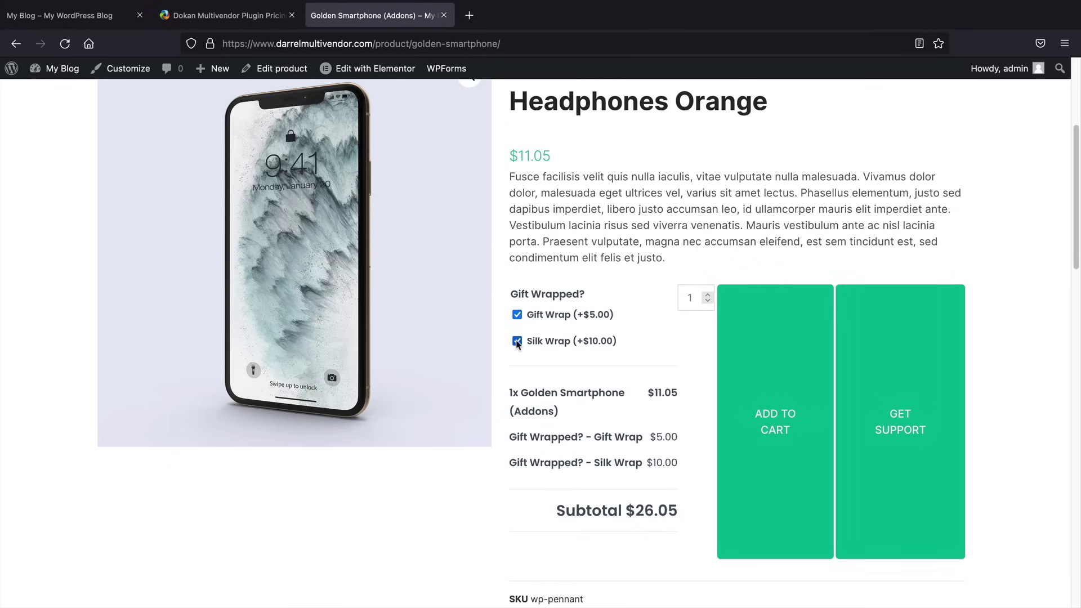
pyautogui.click(293, 70)
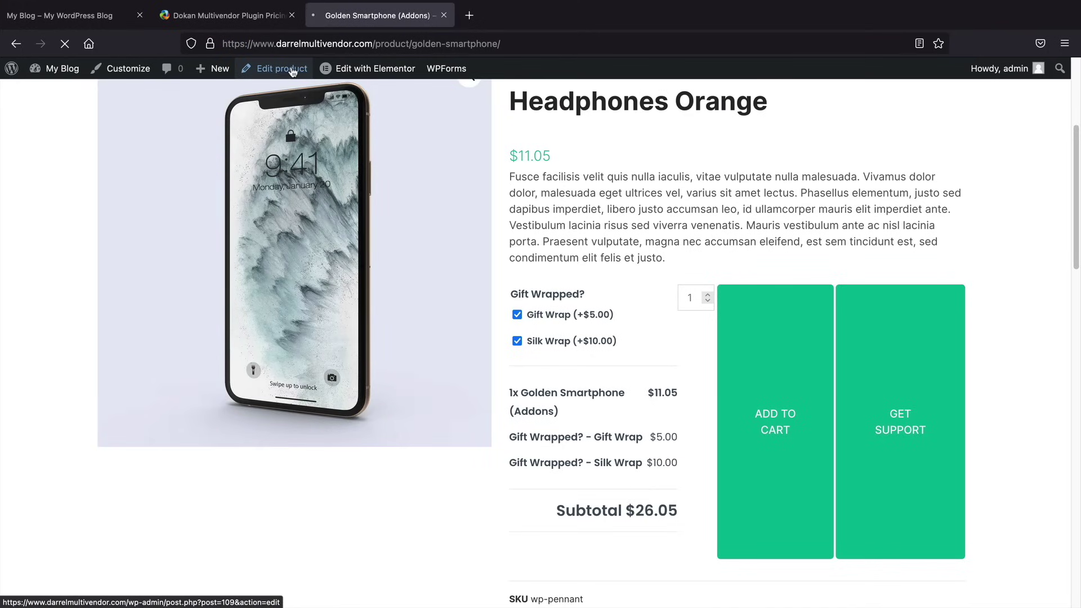
# Switch the Gift Wrapped? add-on type from Checkboxes to Long Text, then go back to the storefront
pyautogui.scroll(-5, 442, 379)
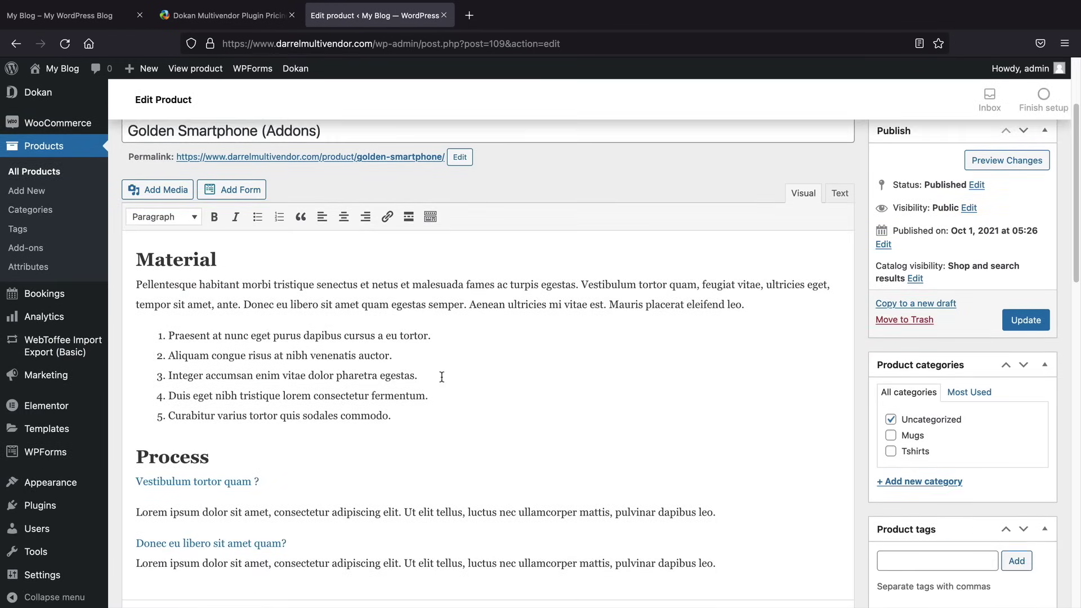
pyautogui.scroll(-5, 442, 379)
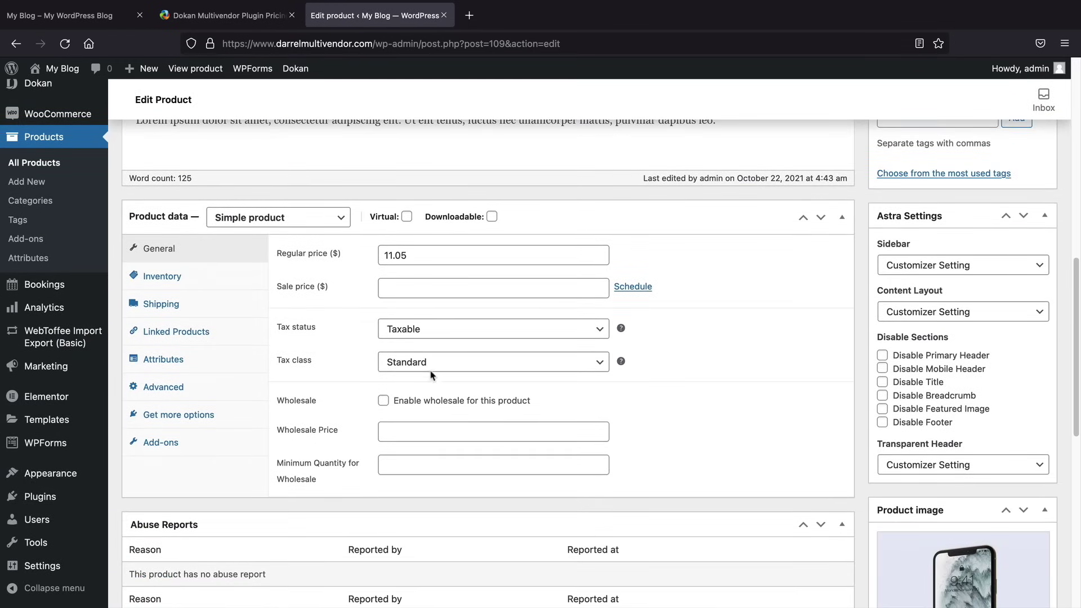
pyautogui.click(179, 446)
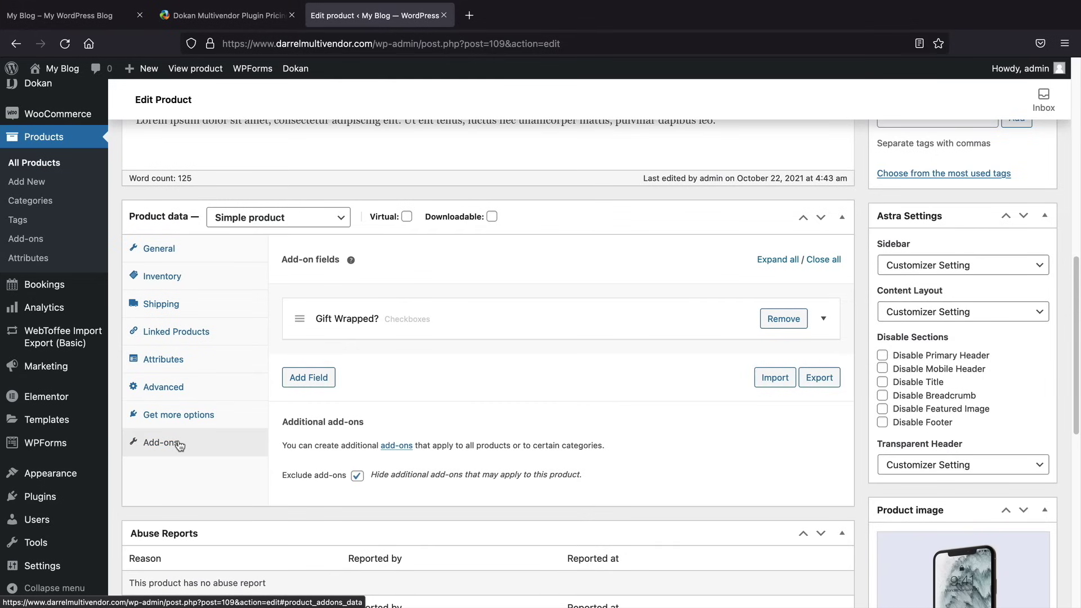
pyautogui.click(822, 317)
pyautogui.scroll(-1, 565, 386)
pyautogui.click(419, 261)
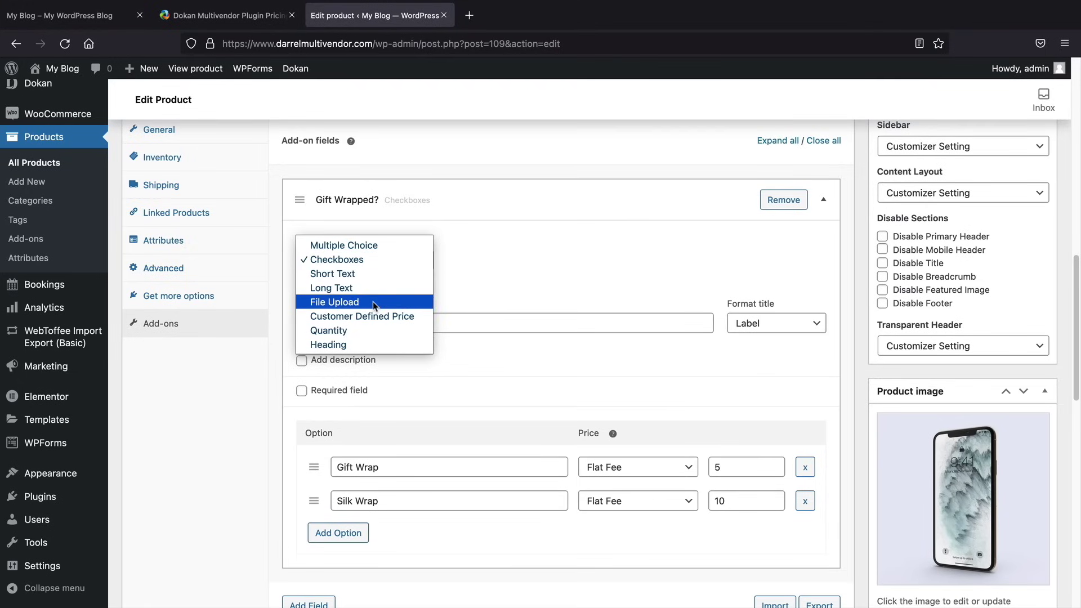
pyautogui.click(319, 305)
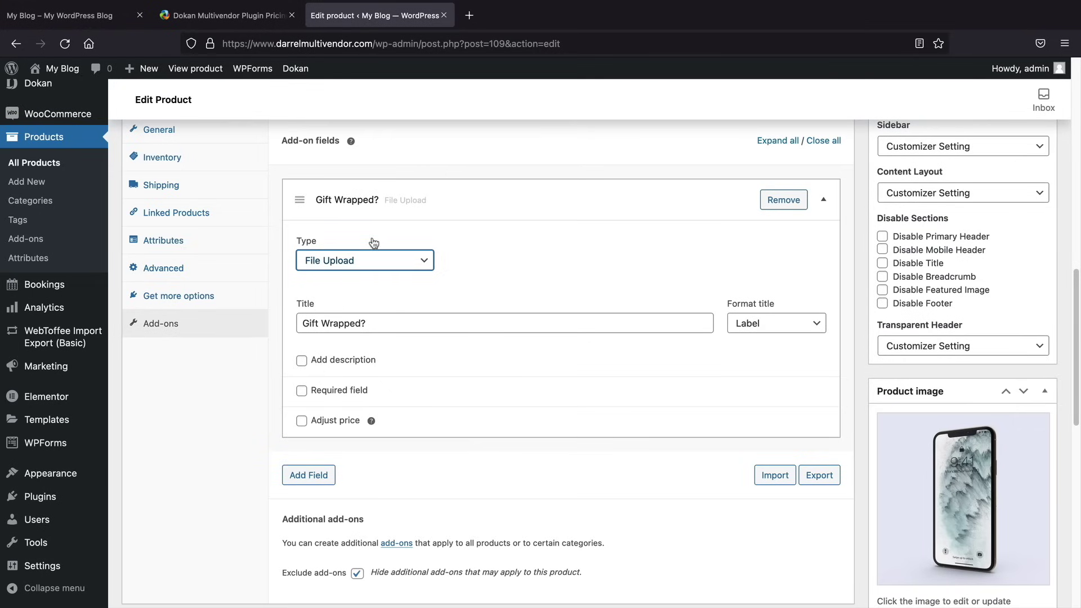
pyautogui.click(363, 261)
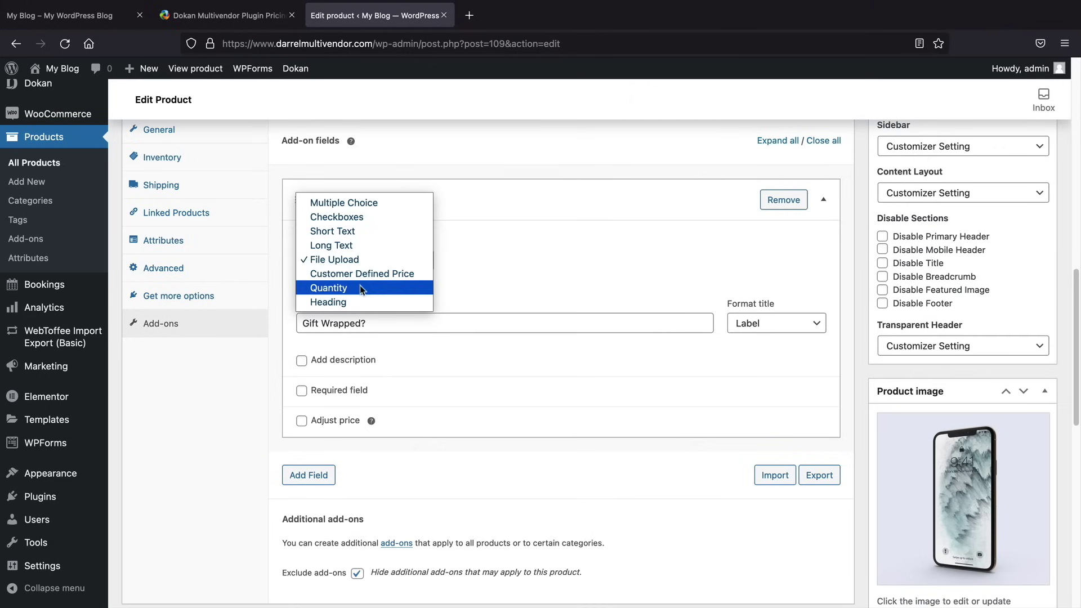
pyautogui.click(355, 245)
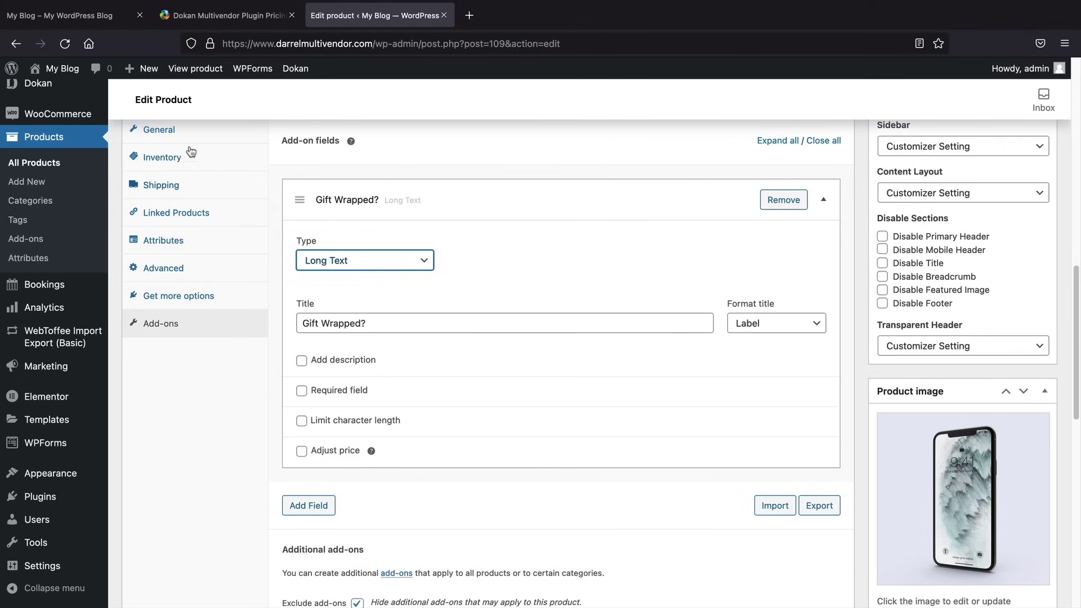
pyautogui.click(16, 44)
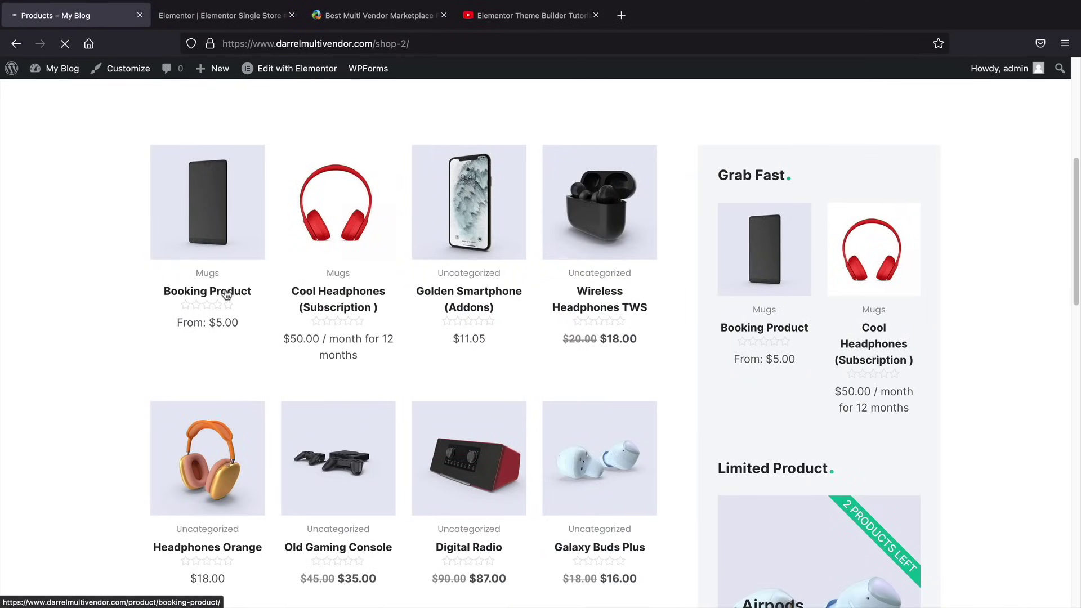
# Open the Booking Product, book 28 October 2021 for $110.00, then go to its product editor
pyautogui.click(225, 294)
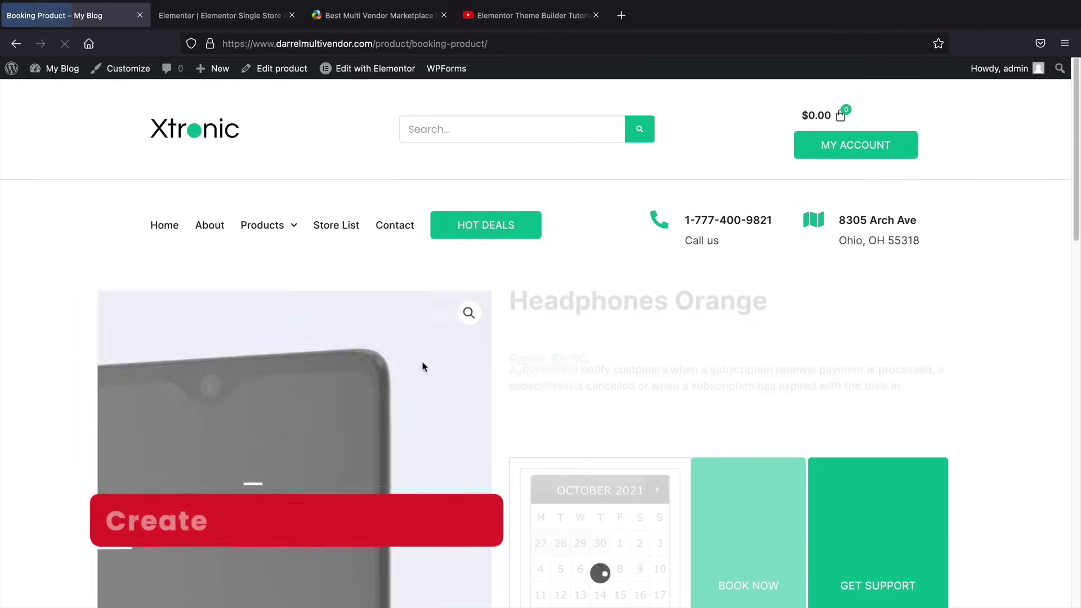
pyautogui.scroll(-3, 580, 367)
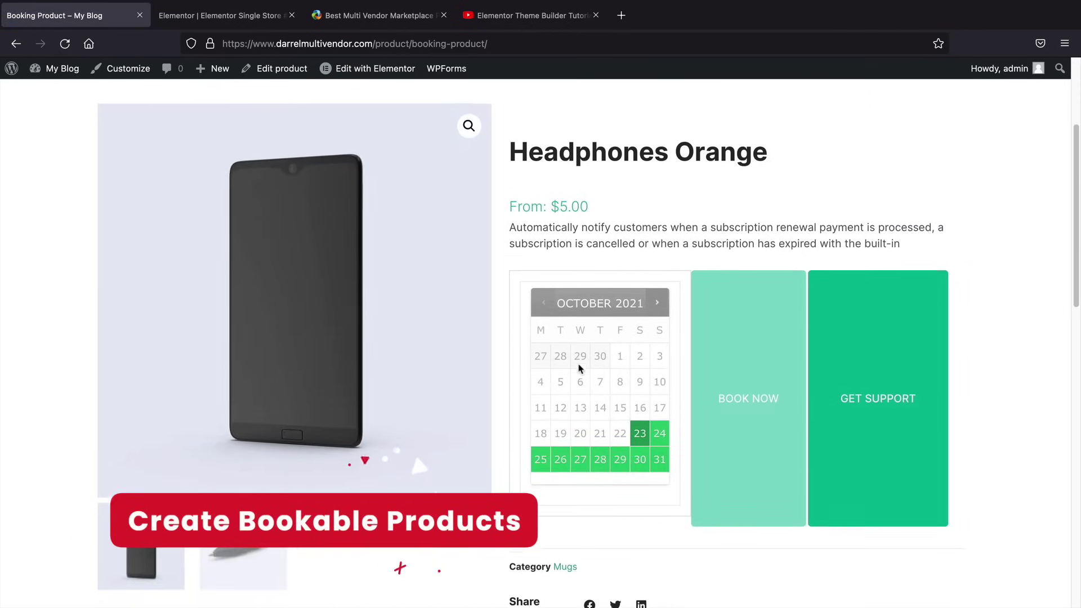
pyautogui.scroll(-1, 579, 367)
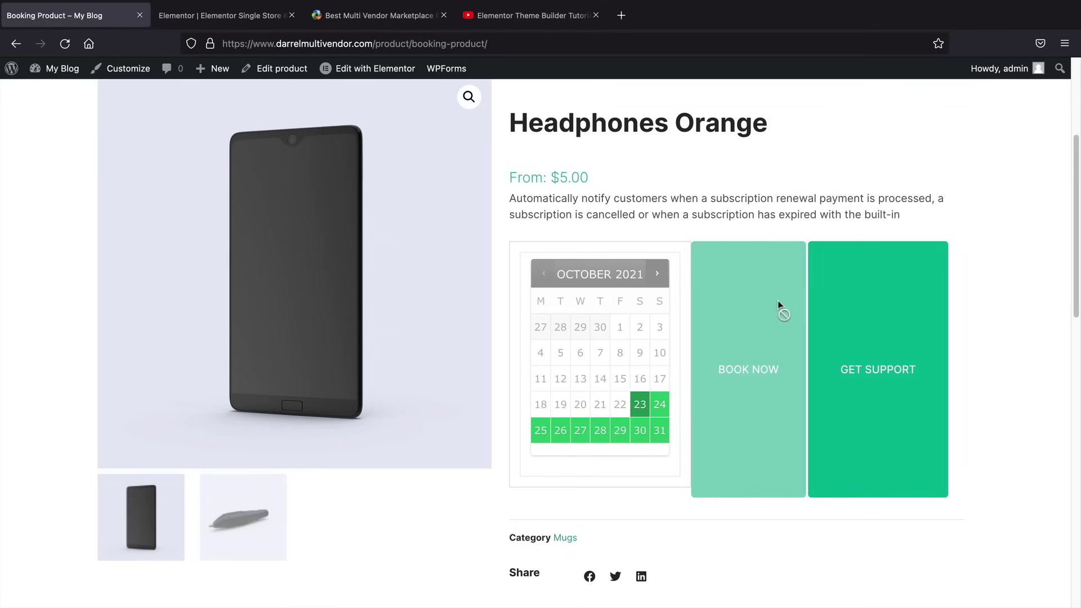
pyautogui.click(601, 434)
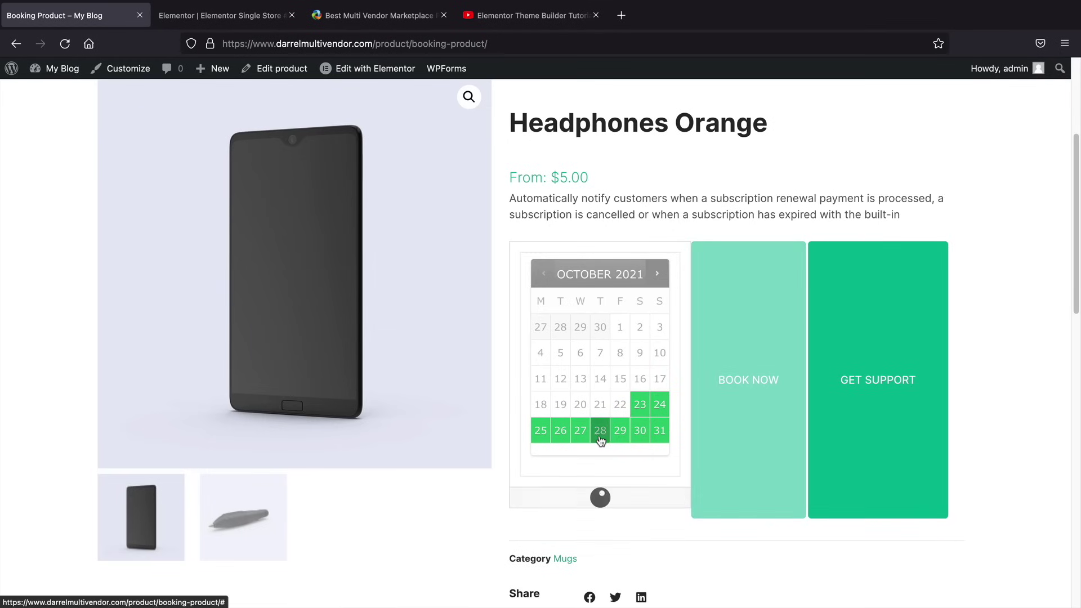
pyautogui.scroll(-1, 606, 432)
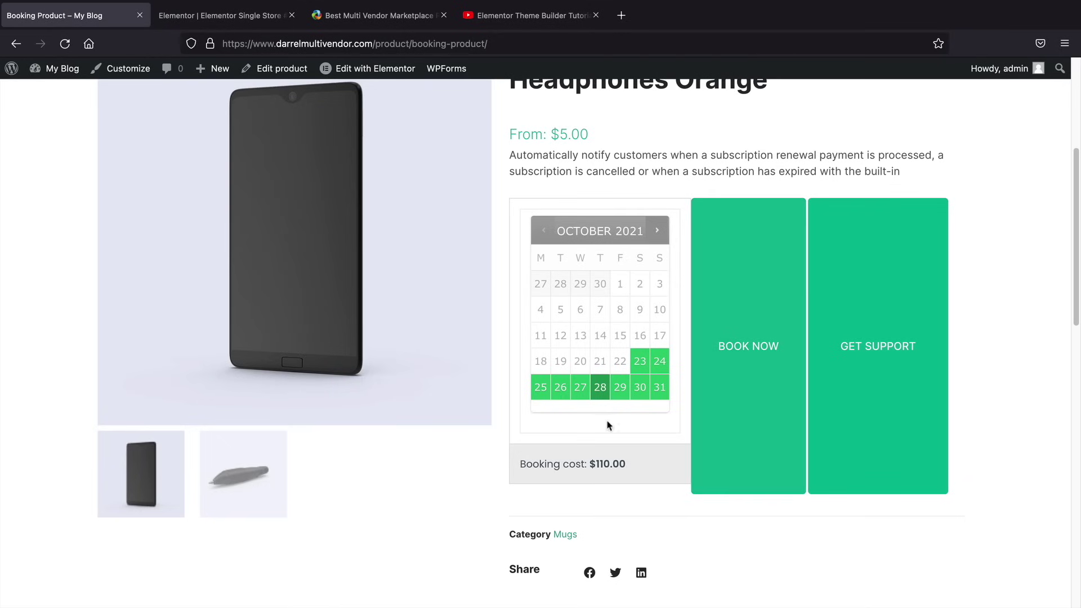
pyautogui.scroll(1, 613, 404)
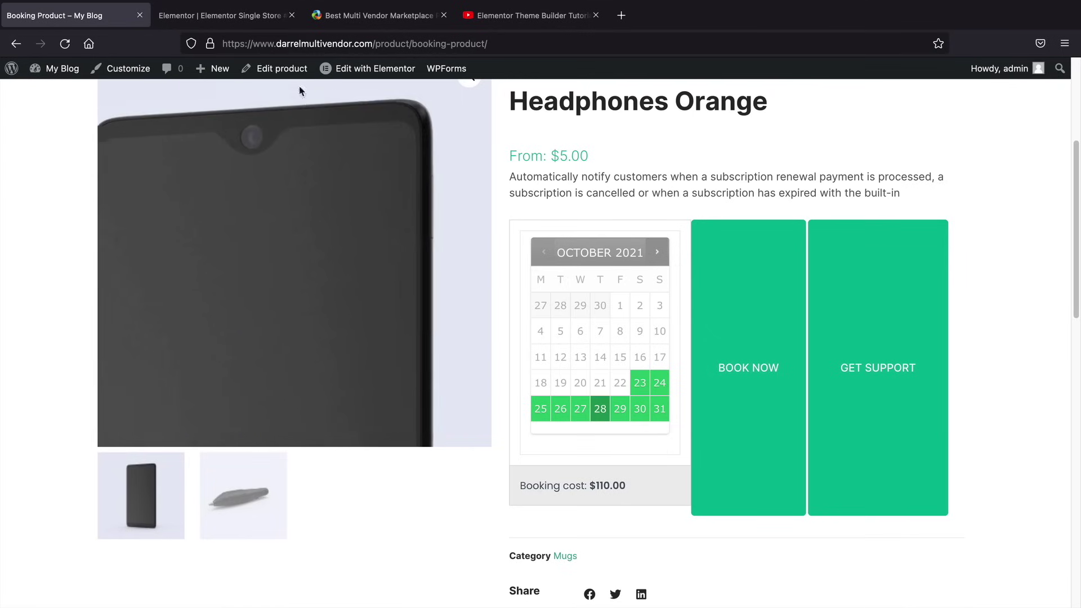
pyautogui.click(283, 69)
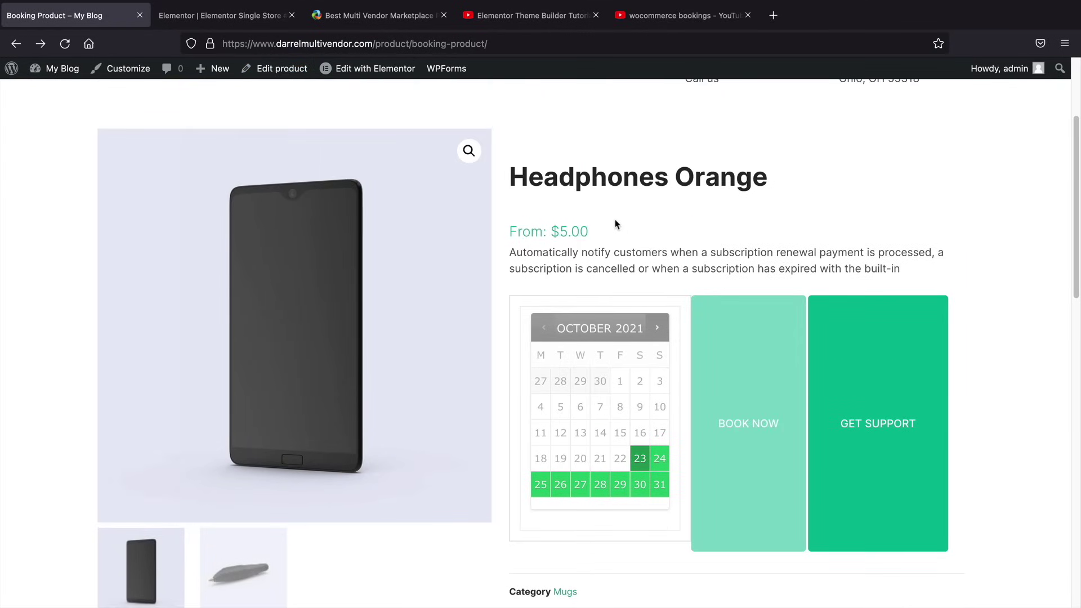
pyautogui.click(670, 23)
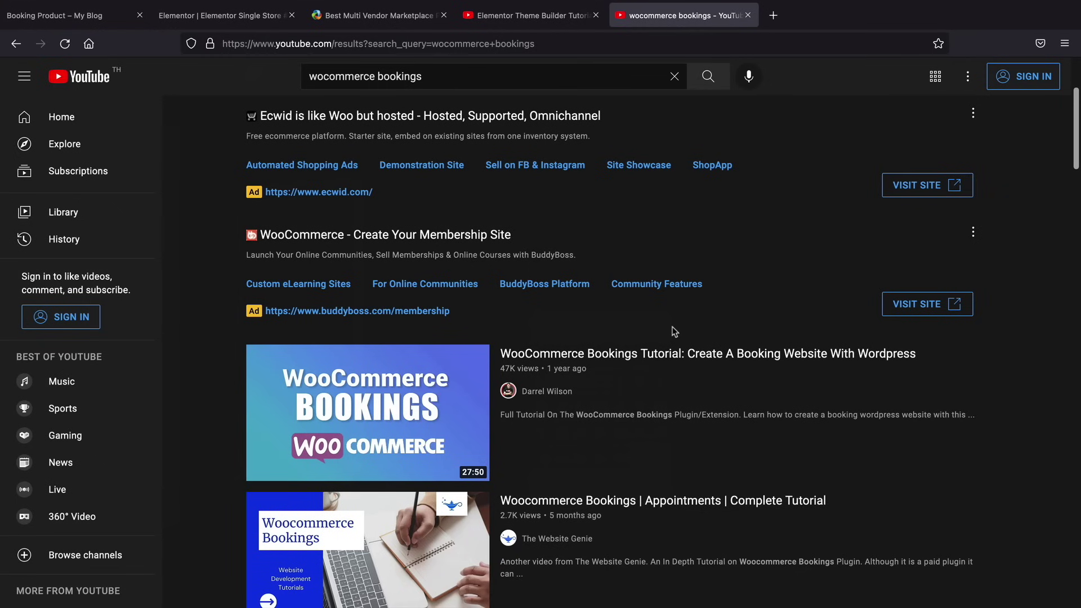
pyautogui.scroll(-2, 675, 331)
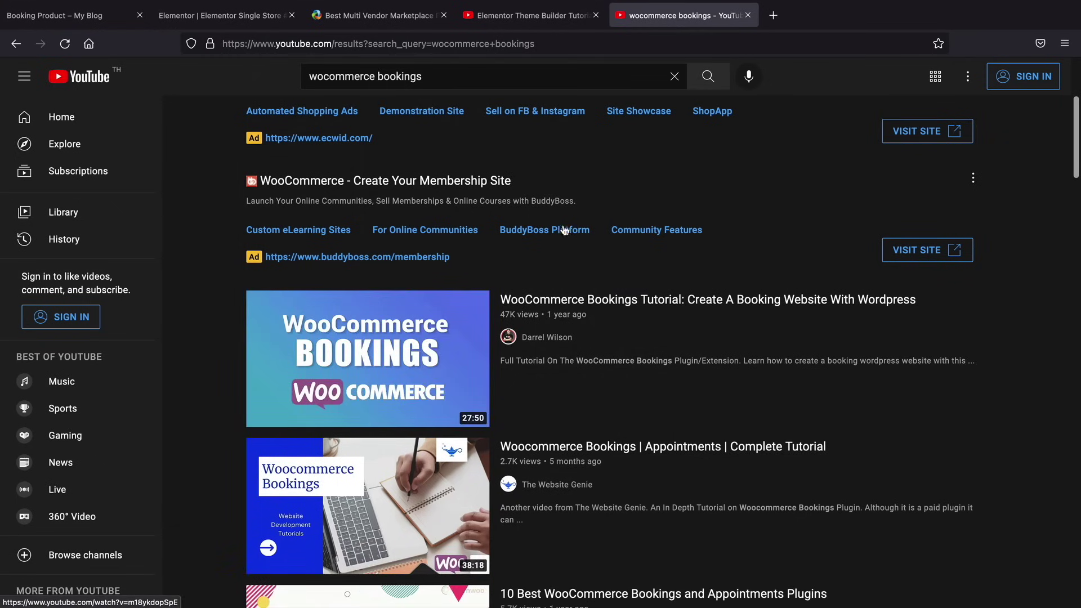
pyautogui.click(95, 17)
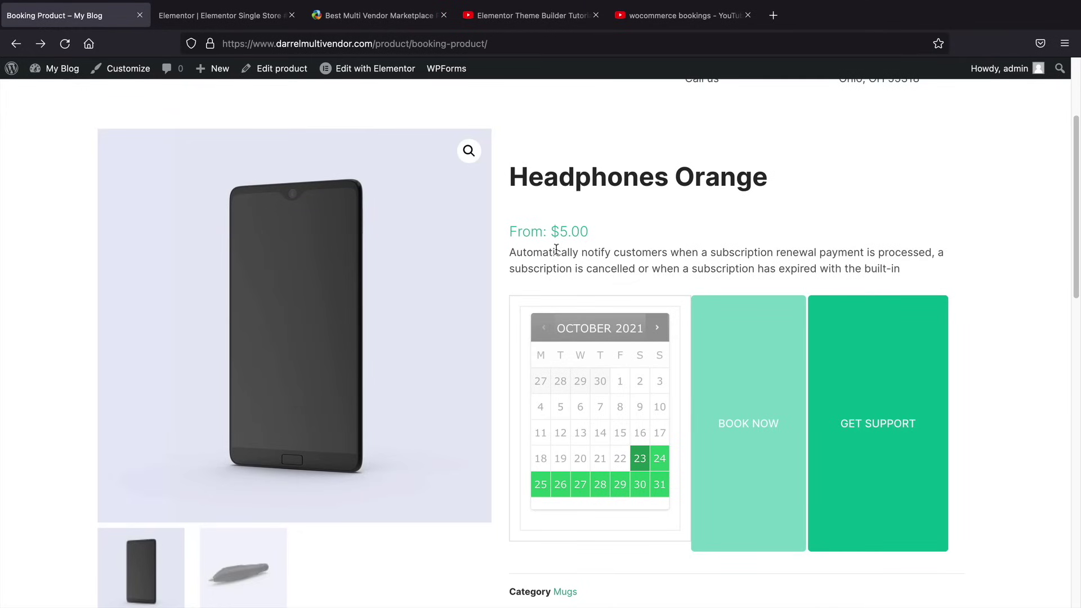
# Return to The Becca Shop, open the Auction Product ($100.00 starting bid), then edit it
pyautogui.click(11, 50)
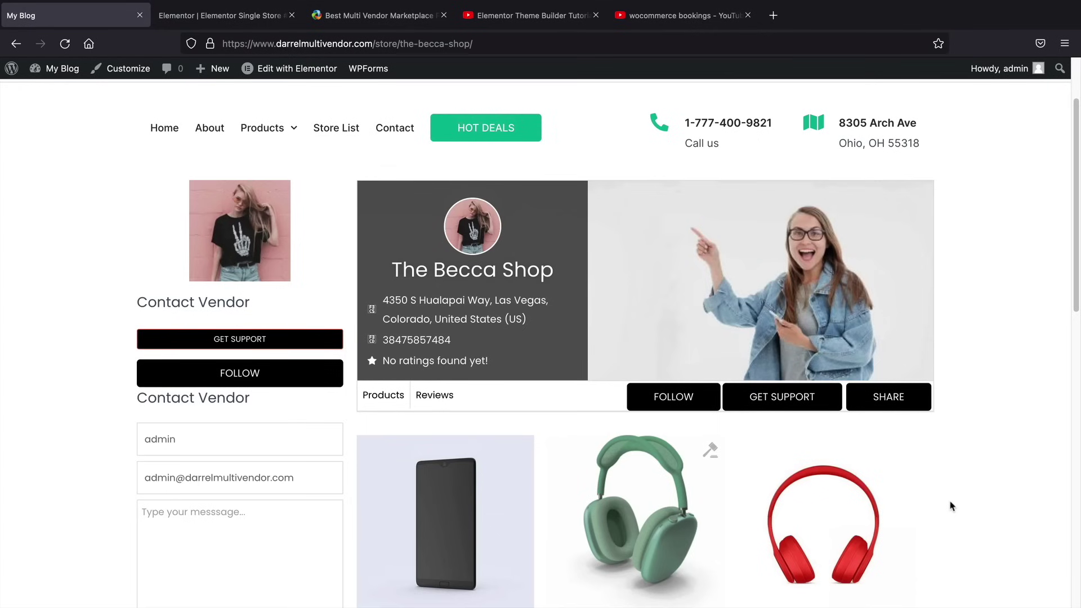
pyautogui.middleClick(950, 506)
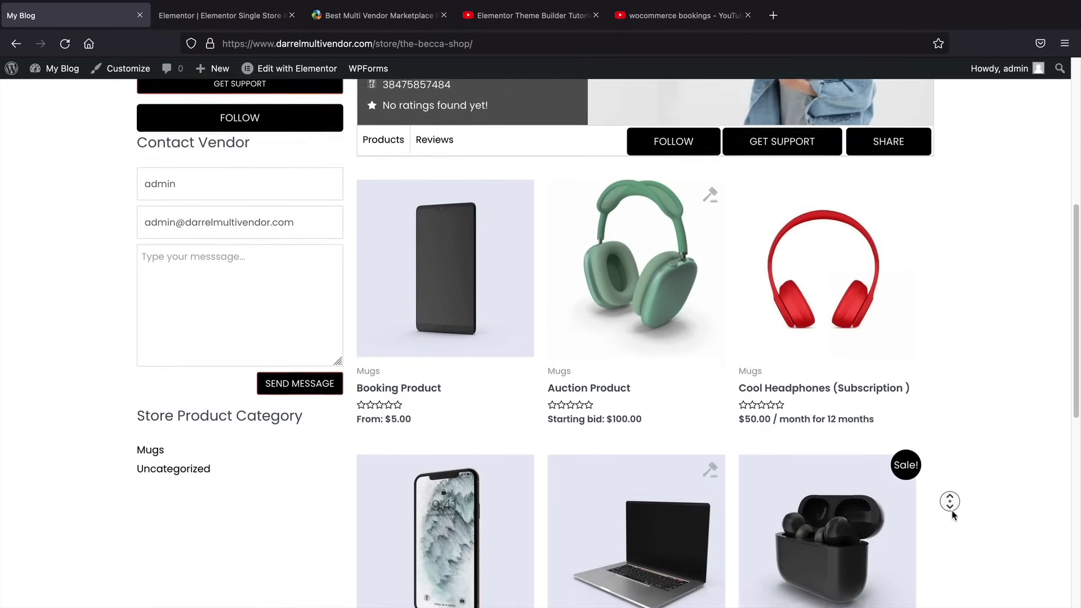
pyautogui.middleClick(952, 511)
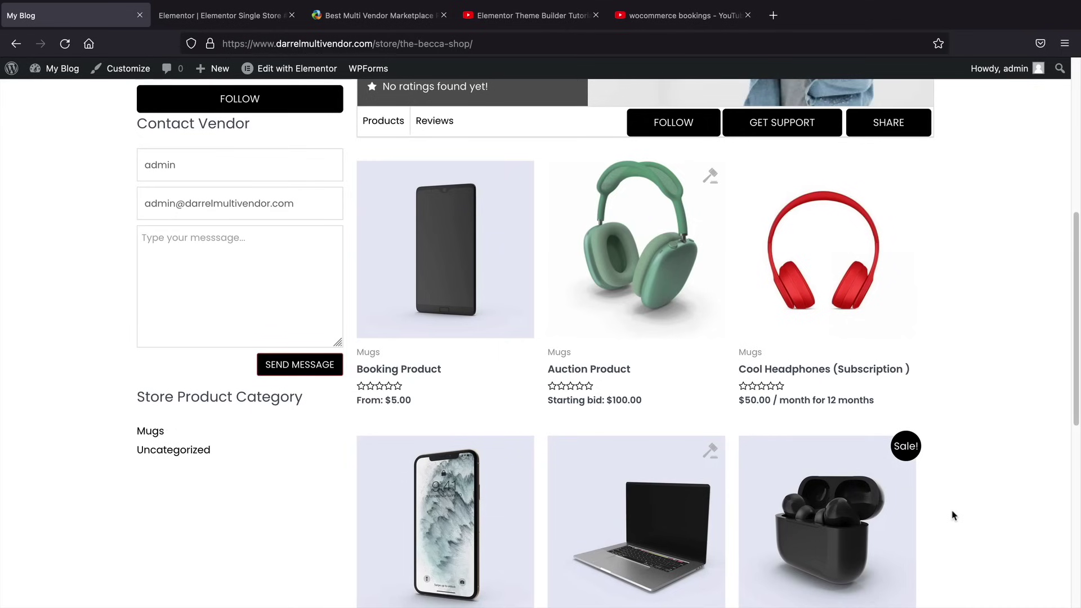
pyautogui.click(584, 375)
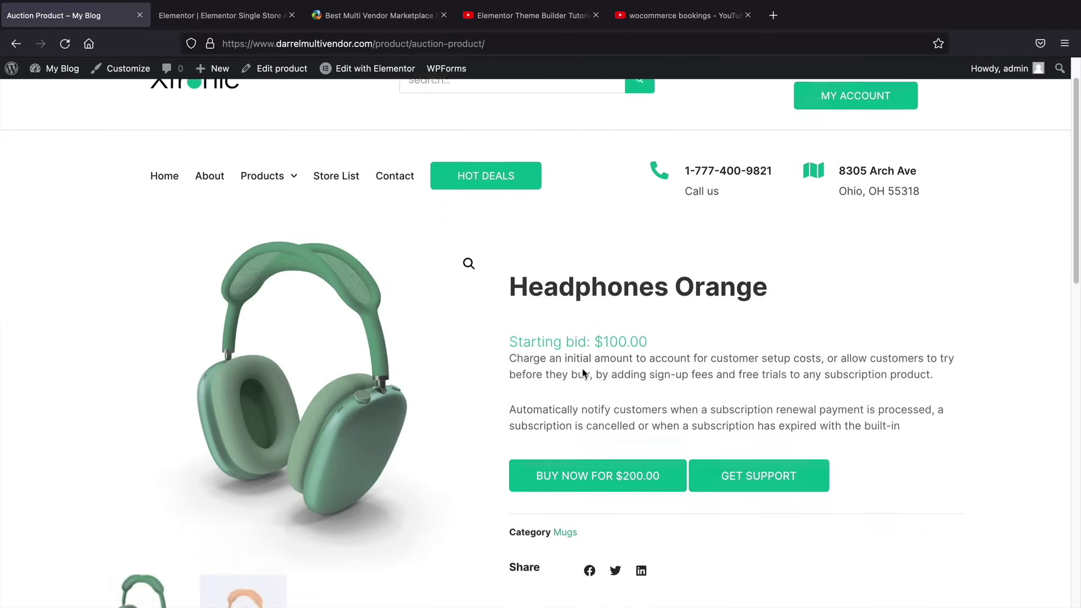
pyautogui.scroll(-1, 584, 374)
pyautogui.moveTo(673, 306); pyautogui.dragTo(508, 306)
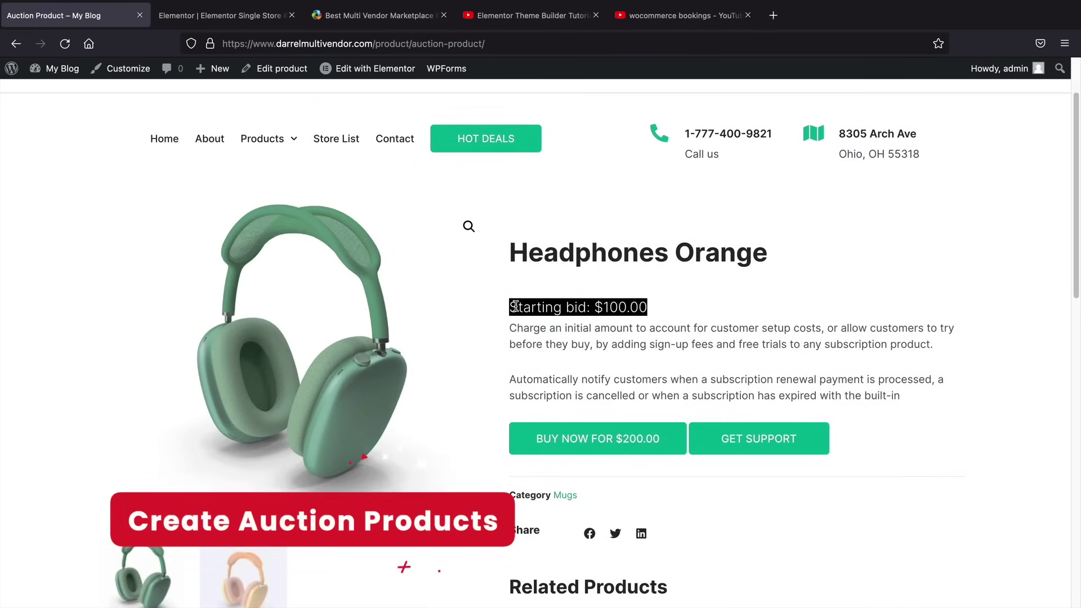
pyautogui.click(285, 80)
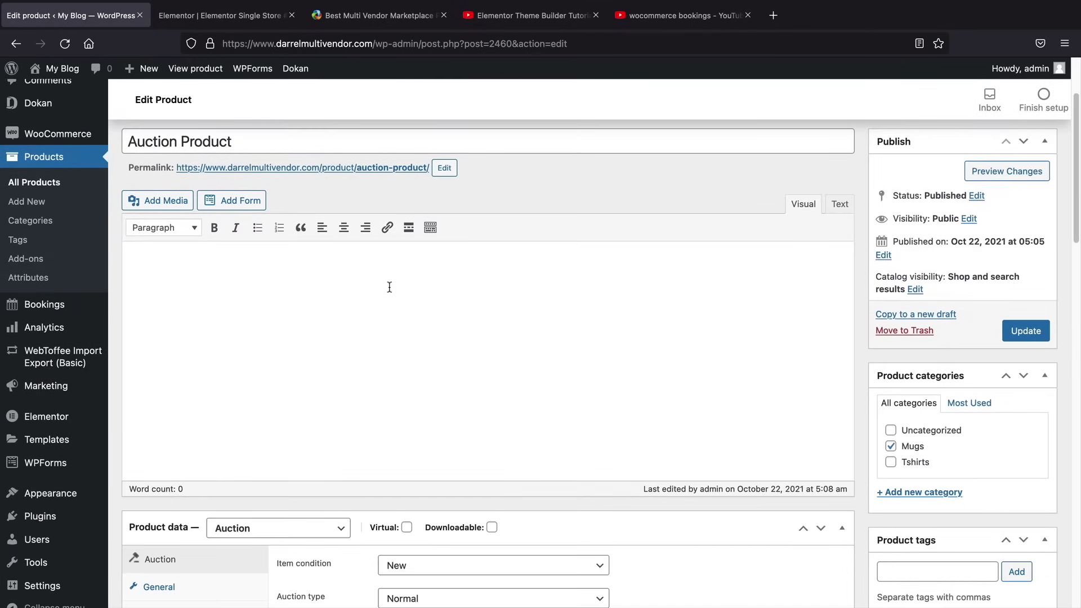
# Change the auction's bid increment from 30 to 5, leaving the start price at 100
pyautogui.scroll(-6, 398, 294)
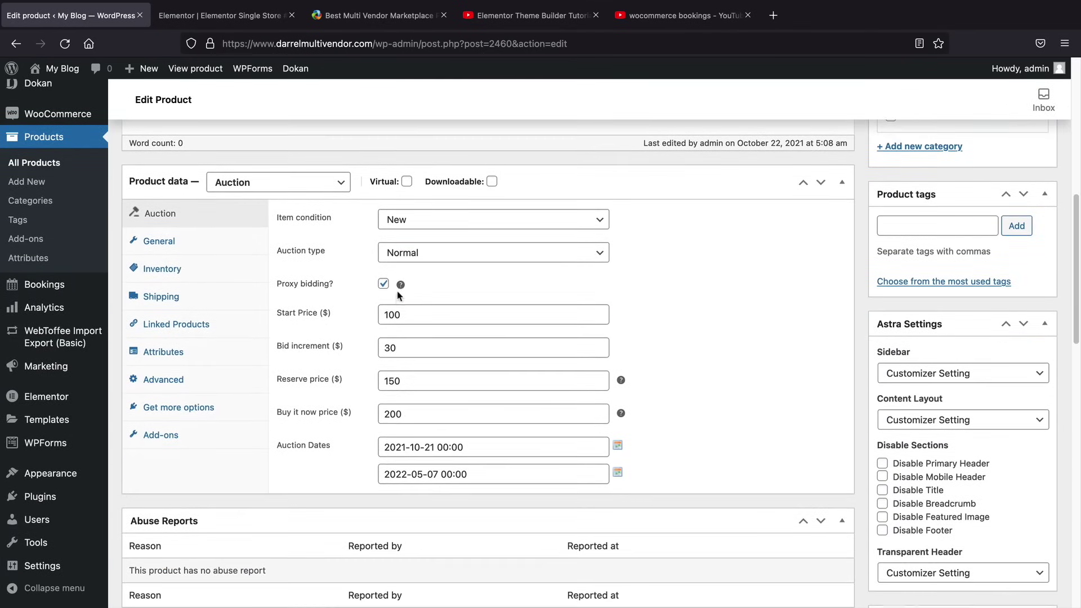
pyautogui.moveTo(421, 316); pyautogui.dragTo(367, 317)
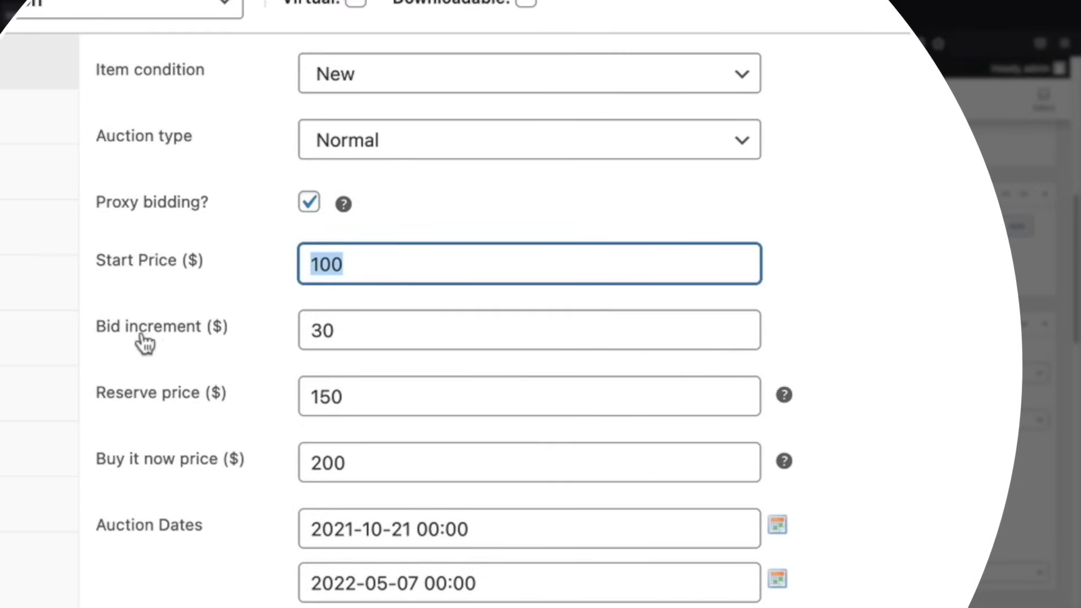
pyautogui.moveTo(350, 332); pyautogui.dragTo(256, 321)
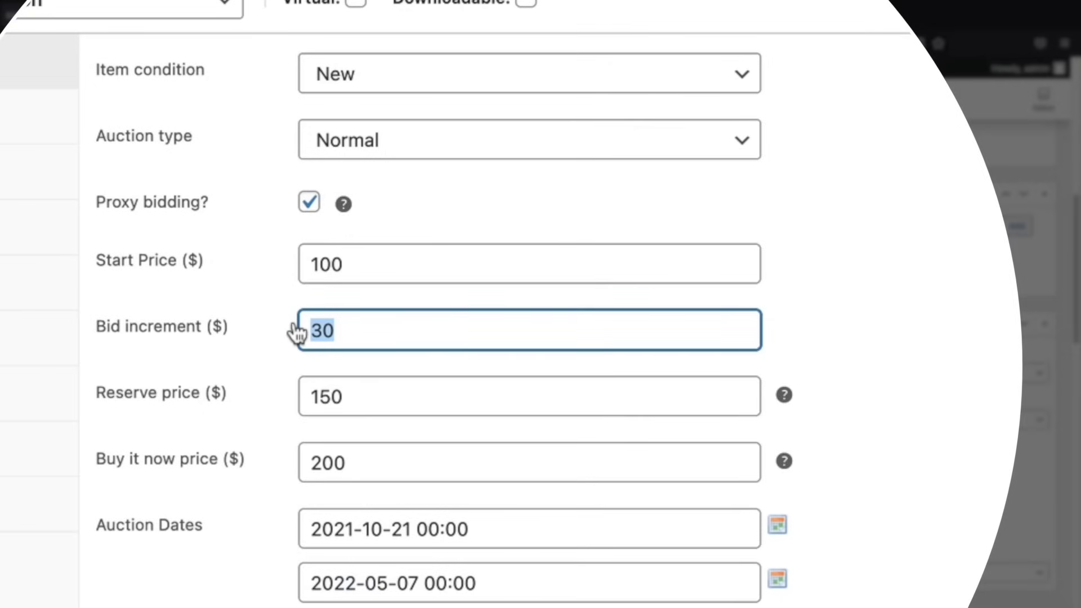
pyautogui.write('5')
pyautogui.click(945, 306)
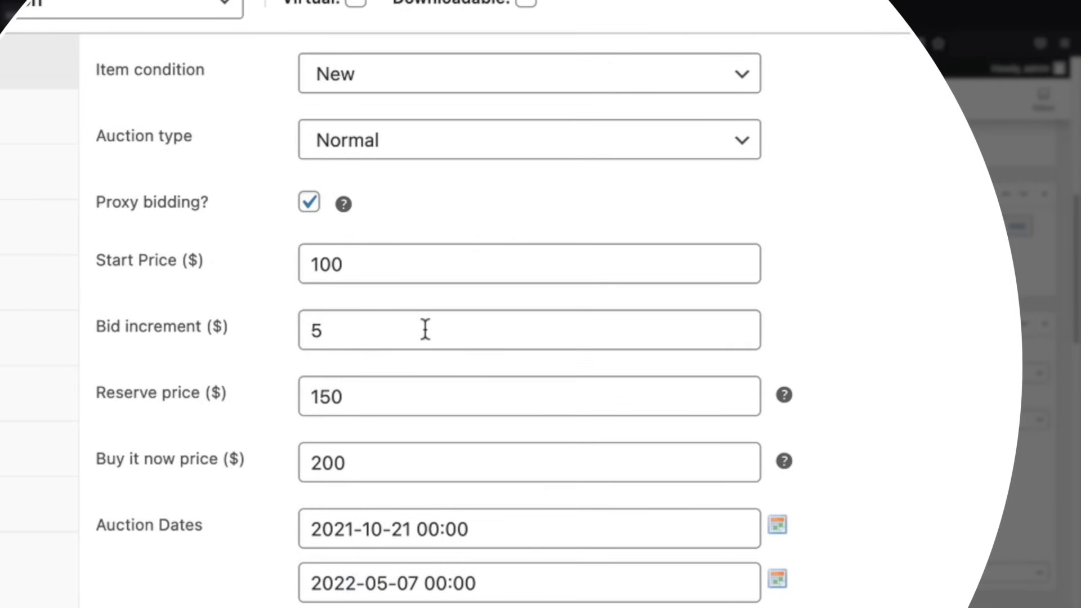
pyautogui.doubleClick(328, 332)
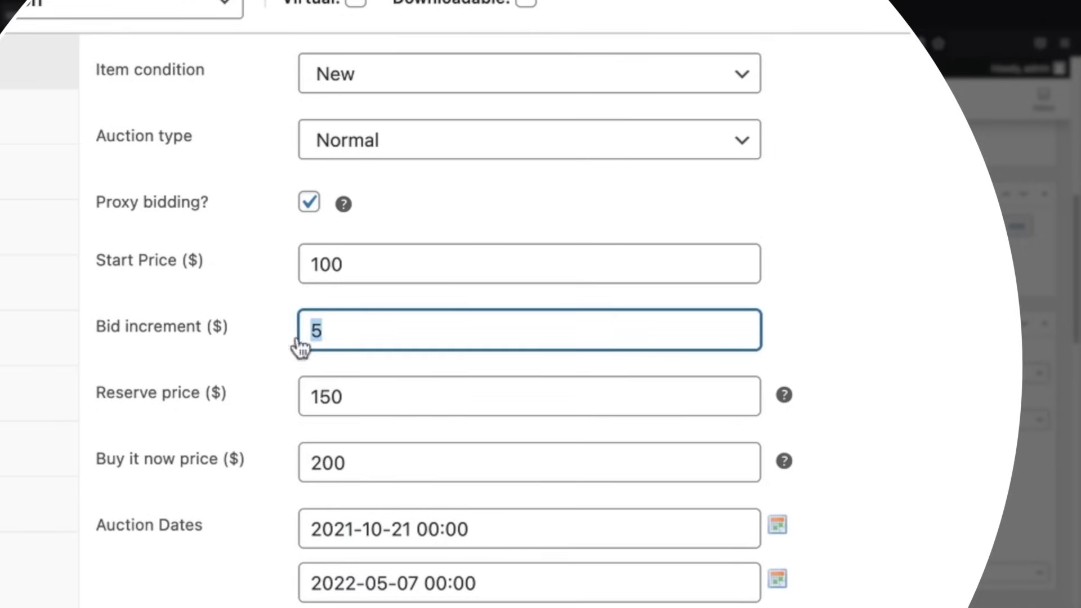
# Check the reserve price of 150 and the buy-it-now price of 200
pyautogui.moveTo(337, 394); pyautogui.dragTo(297, 394)
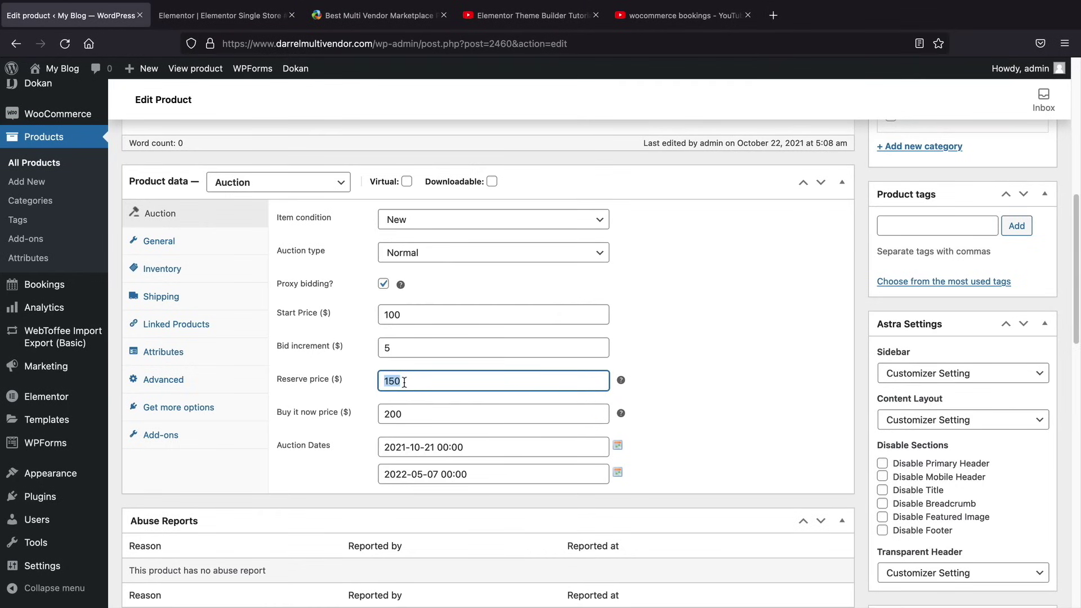
pyautogui.click(405, 382)
pyautogui.moveTo(405, 382); pyautogui.dragTo(374, 382)
pyautogui.scroll(-2, 389, 374)
pyautogui.click(420, 349)
pyautogui.moveTo(405, 349); pyautogui.dragTo(365, 348)
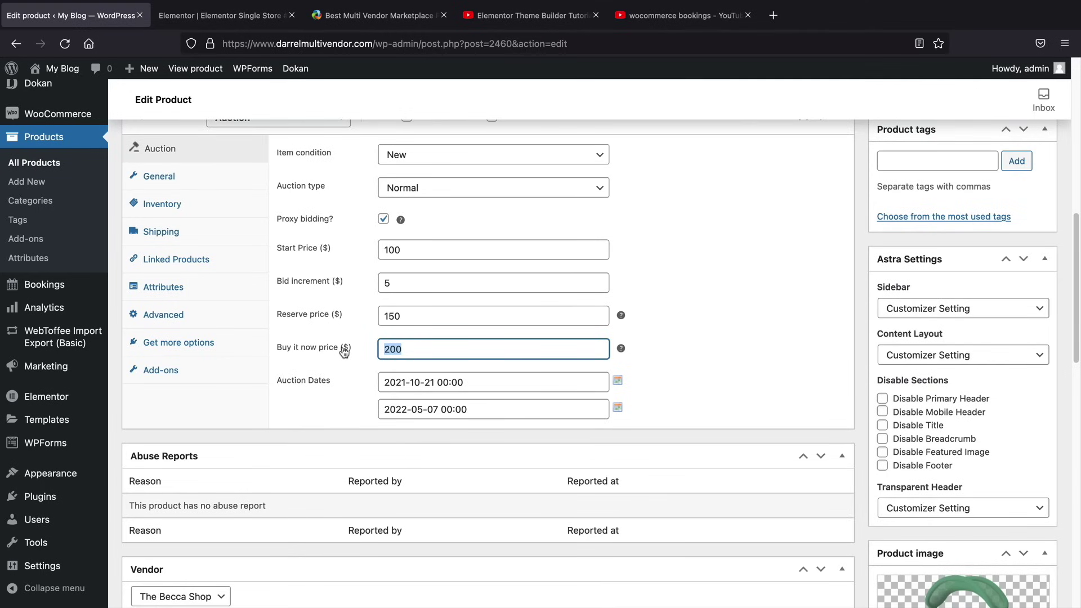
pyautogui.scroll(1, 389, 363)
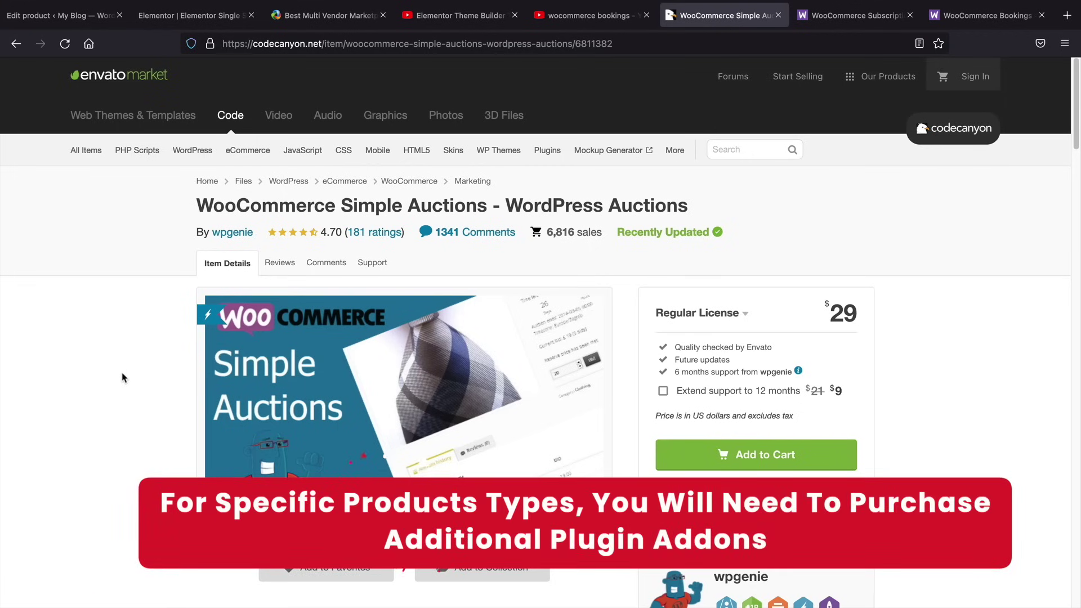
# Compare the Dokan marketplace page with the Simple Auctions add-on page and highlight its title
pyautogui.moveTo(344, 359)
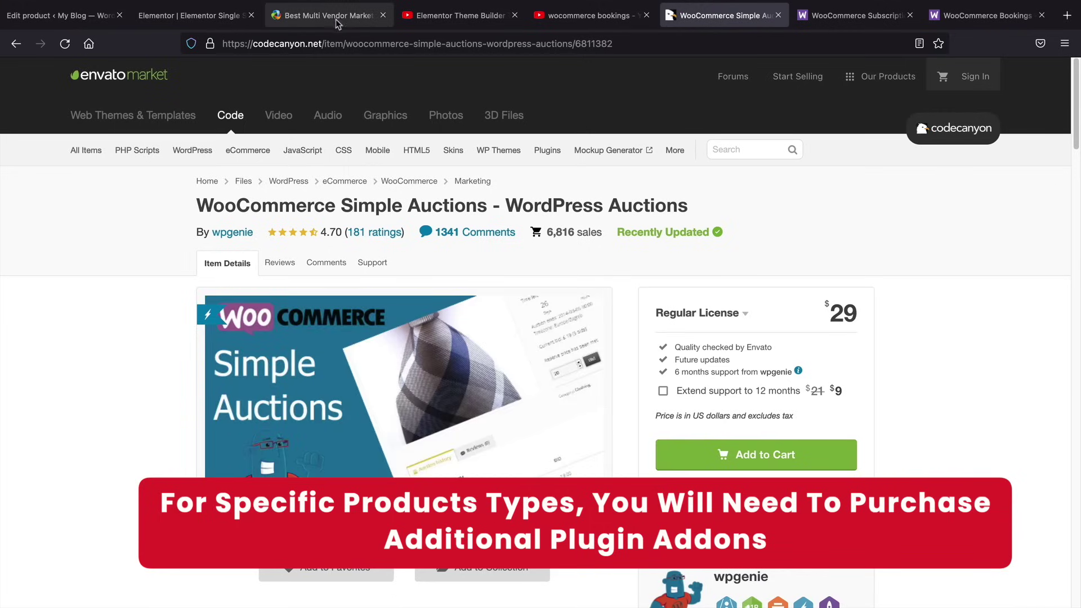
pyautogui.click(336, 19)
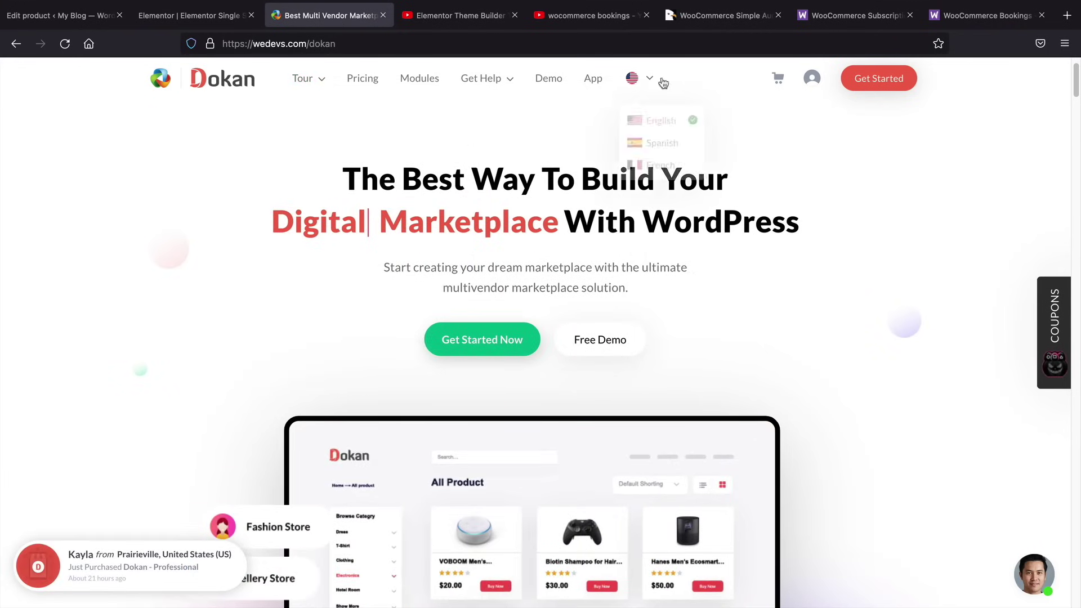
pyautogui.click(700, 23)
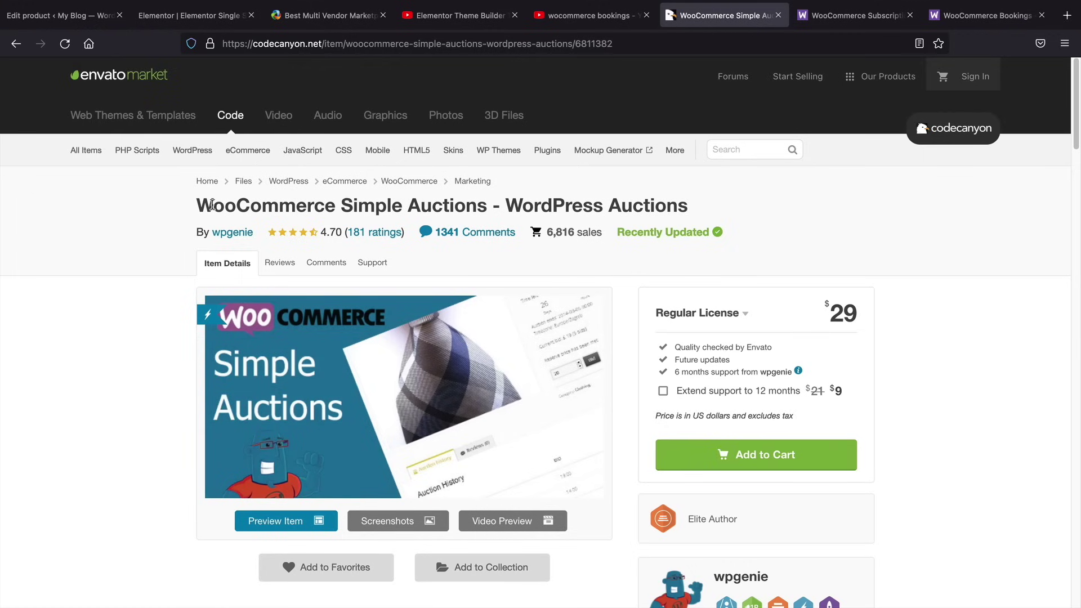
pyautogui.moveTo(206, 204); pyautogui.dragTo(684, 207)
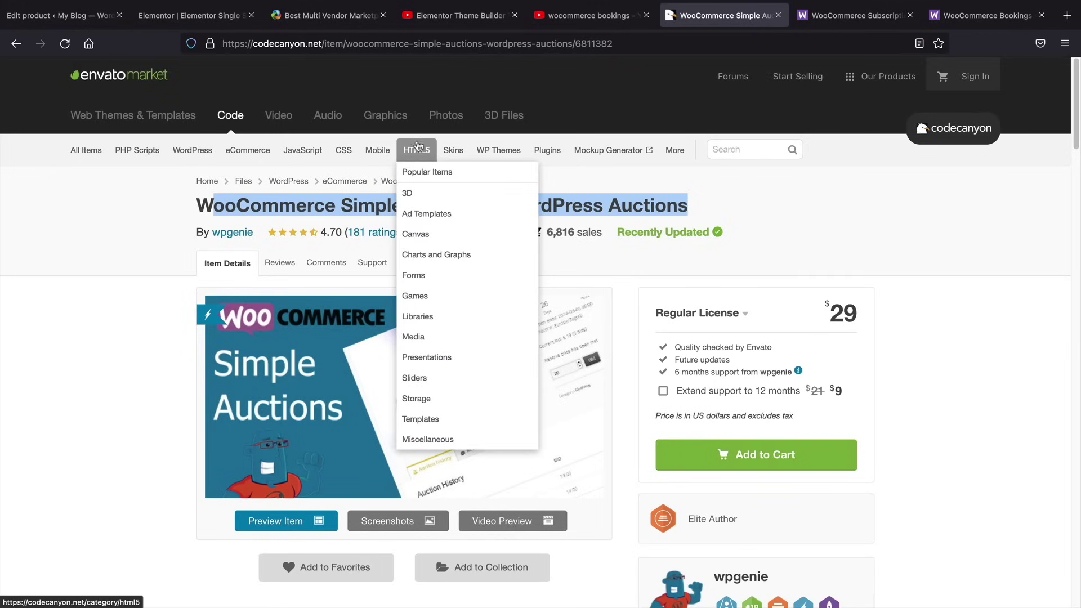
pyautogui.tripleClick(418, 208)
# View the $199-per-year WooCommerce Subscriptions page, then return to the Auction Product editor
pyautogui.click(211, 18)
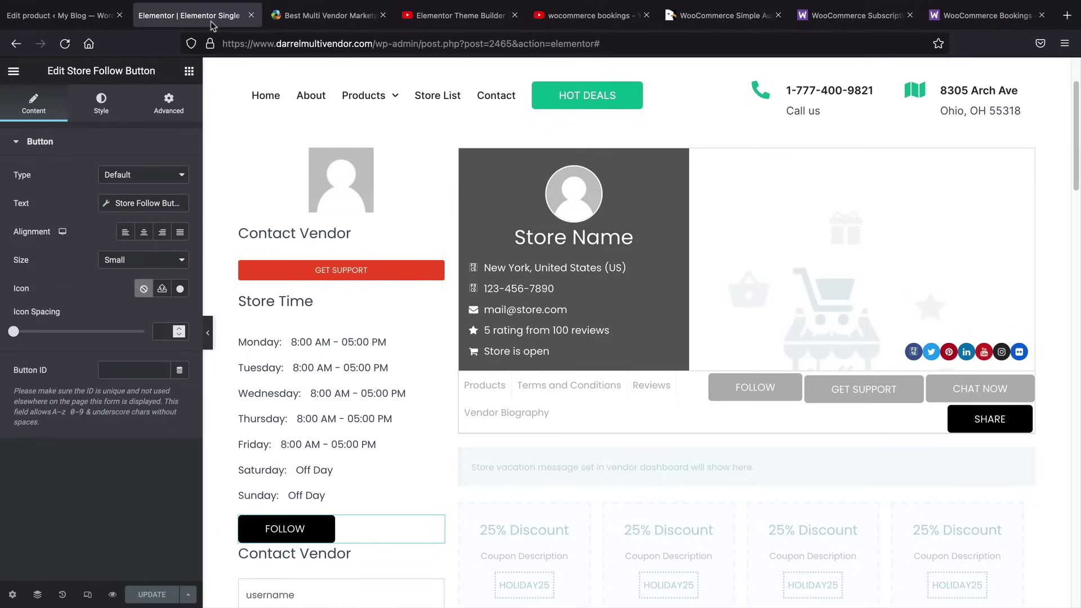
pyautogui.click(276, 20)
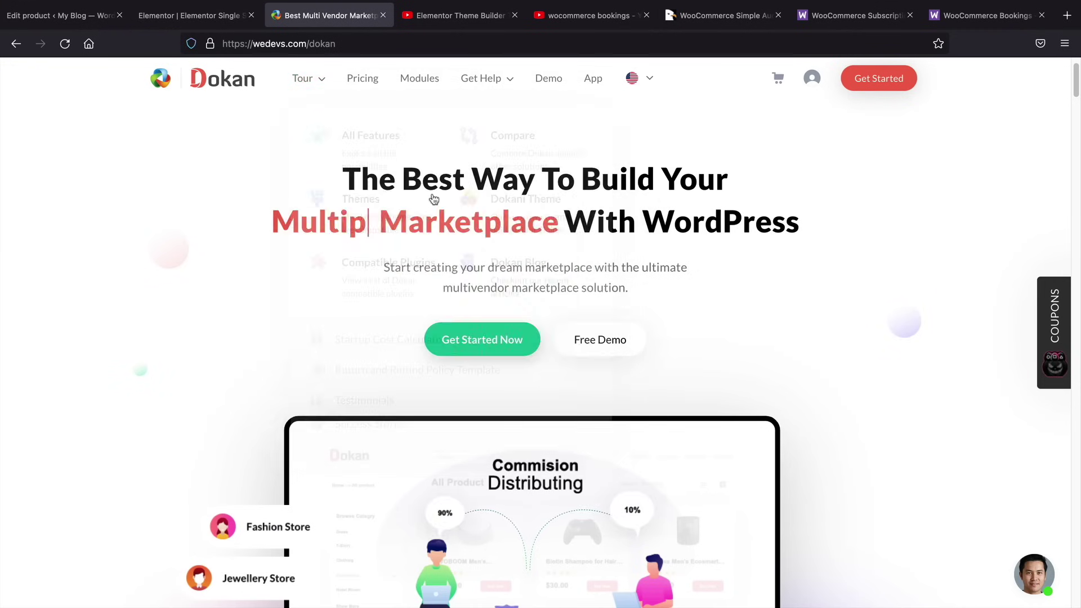
pyautogui.press('super+1')
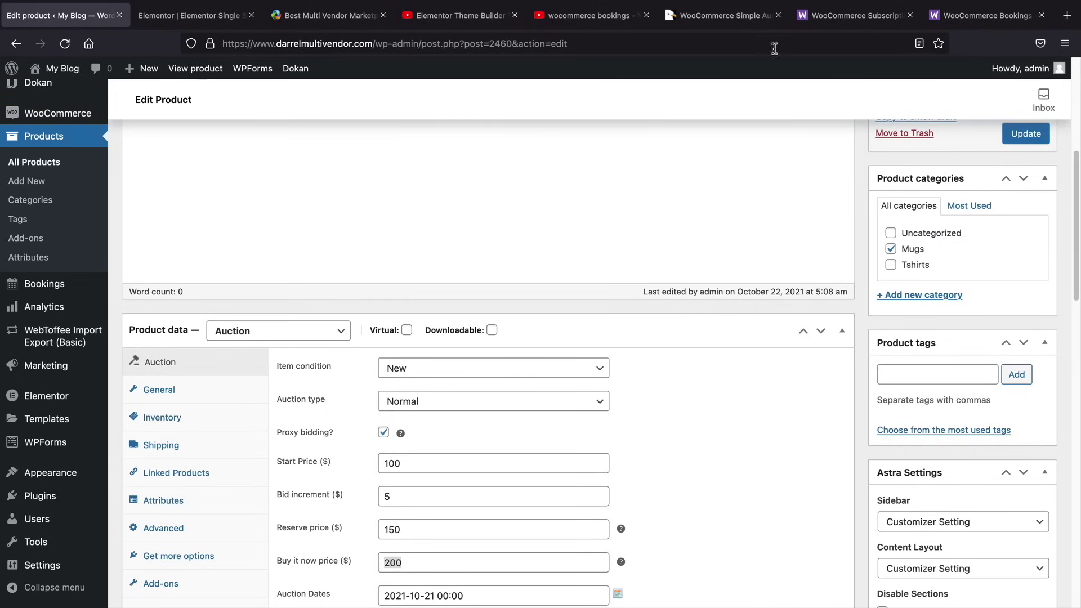
pyautogui.click(821, 19)
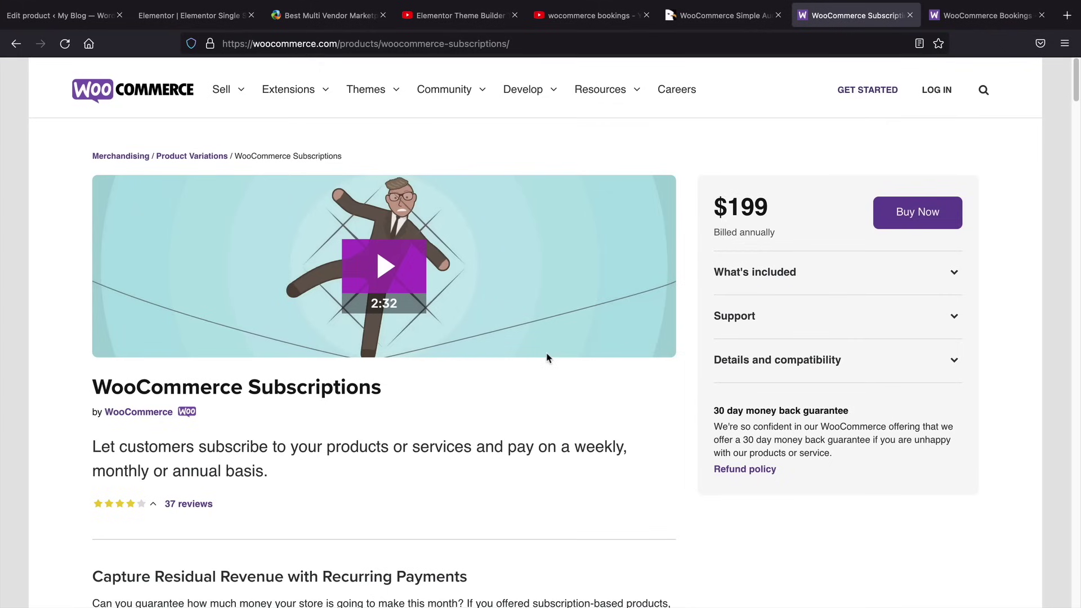
pyautogui.moveTo(380, 388); pyautogui.dragTo(82, 384)
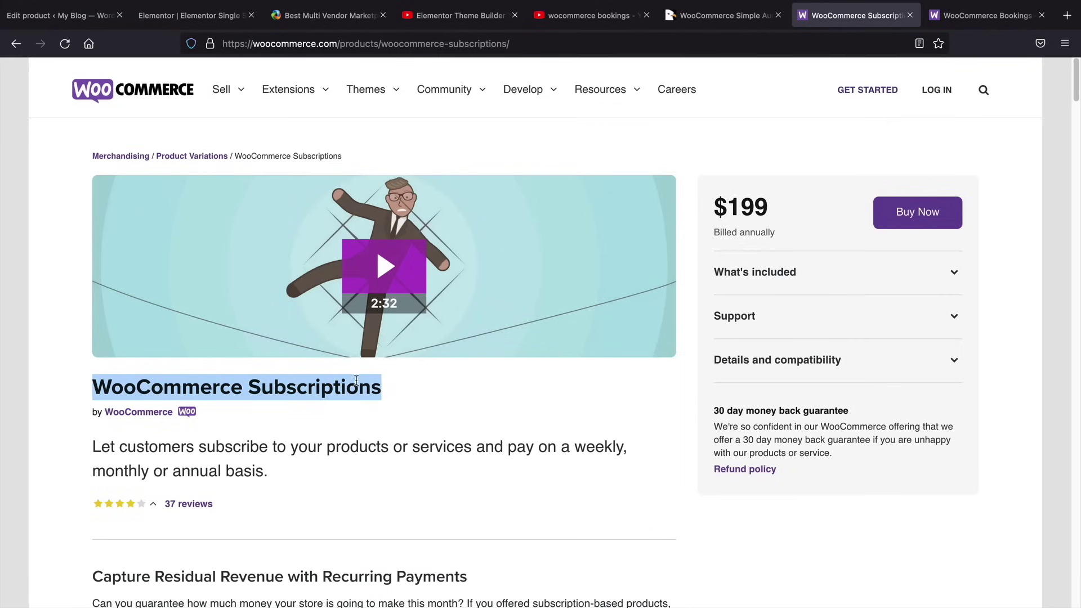
pyautogui.click(49, 19)
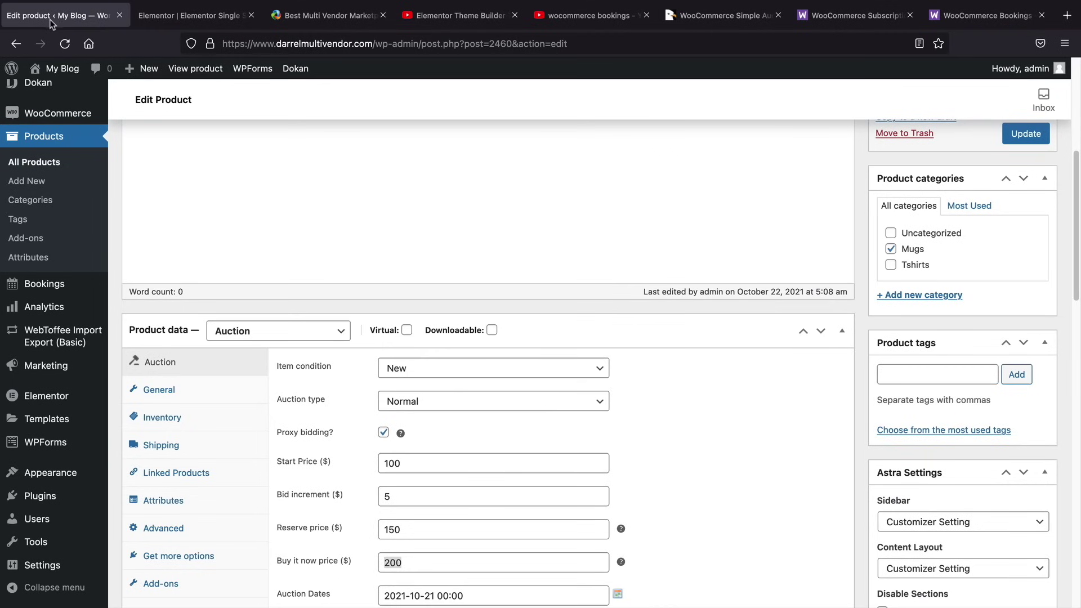
# Highlight WooCommerce Bookings, Product Add-ons and Simple Auction in Installed Plugins, then view Subscriptions
pyautogui.click(129, 500)
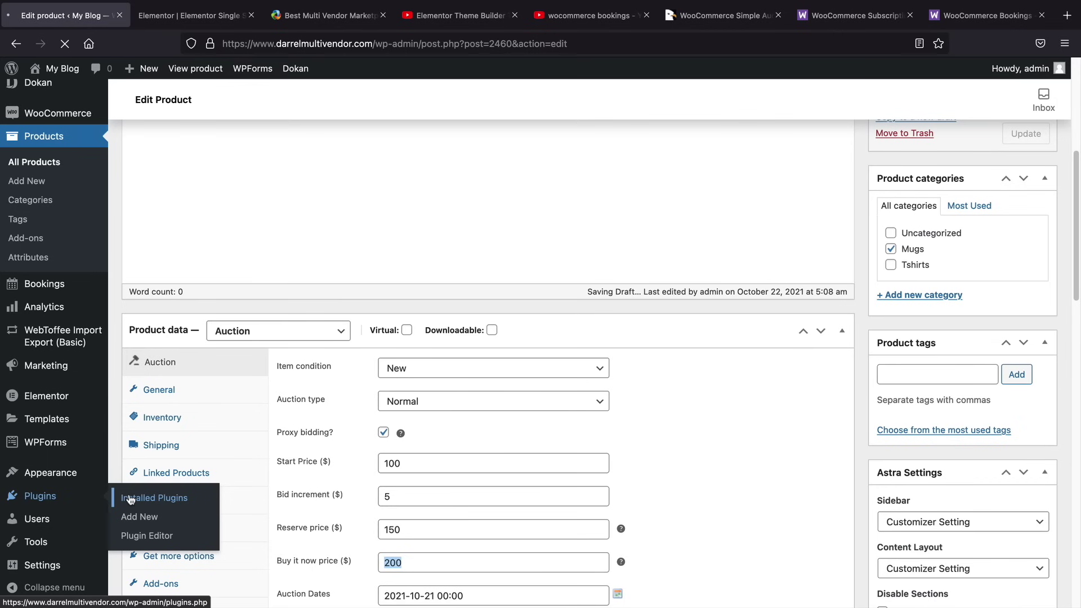
pyautogui.scroll(-7, 265, 494)
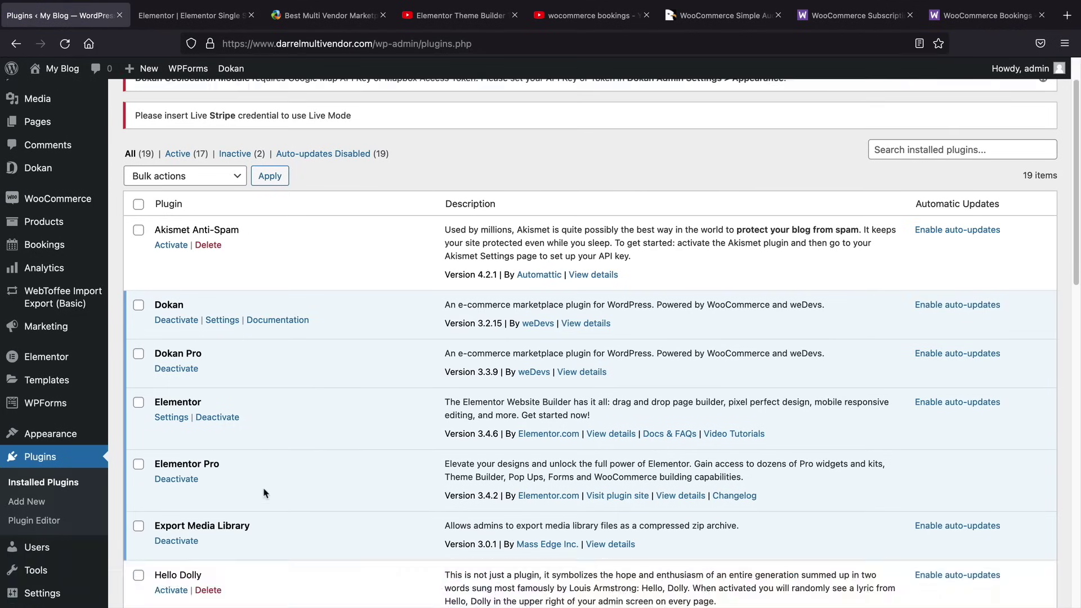
pyautogui.scroll(-4, 265, 493)
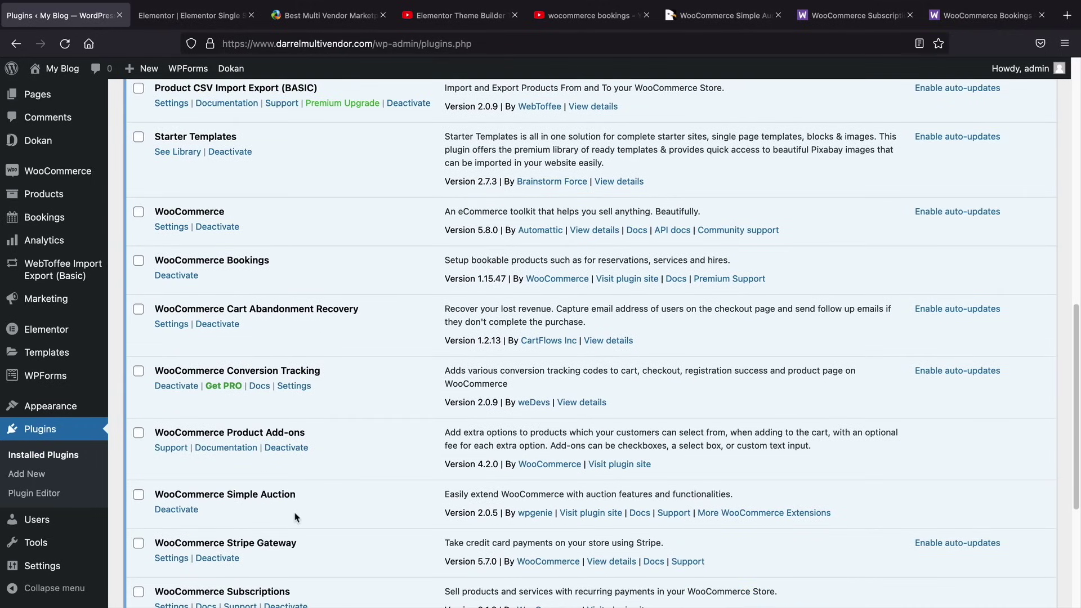
pyautogui.scroll(-2, 296, 517)
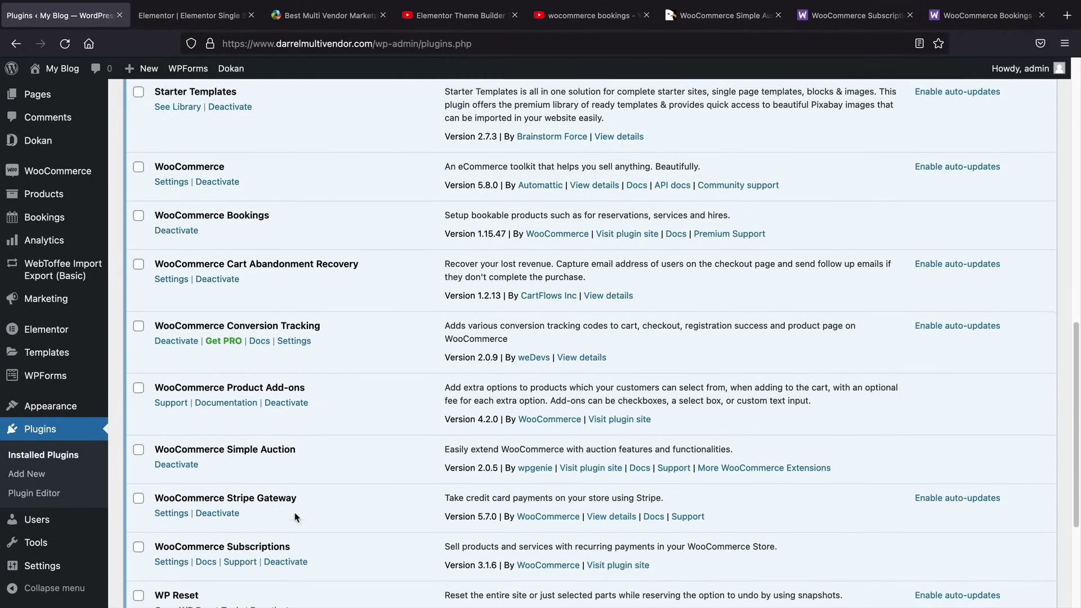
pyautogui.tripleClick(220, 175)
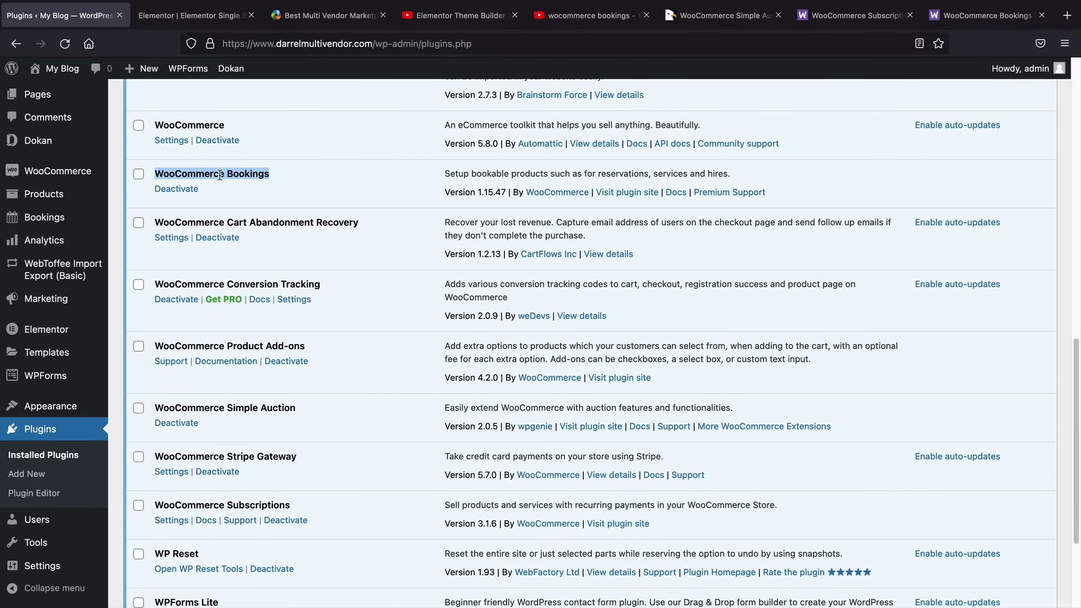
pyautogui.tripleClick(215, 346)
pyautogui.tripleClick(256, 407)
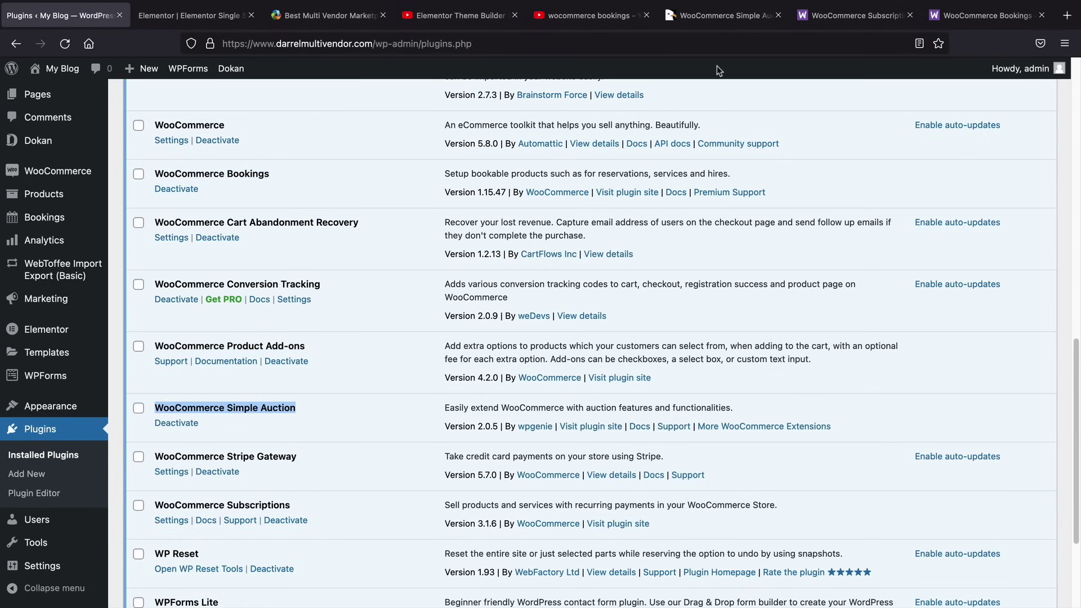
pyautogui.click(826, 22)
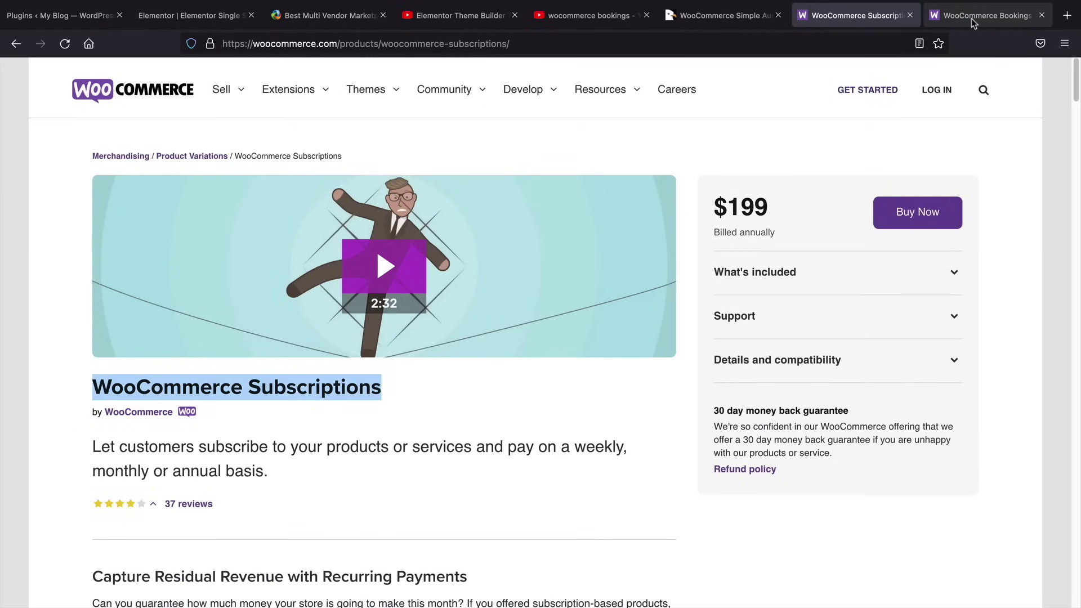
# Review the Bookings ($249/year), Subscriptions and Simple Auctions ($29) pages, then the Dokan homepage
pyautogui.click(972, 18)
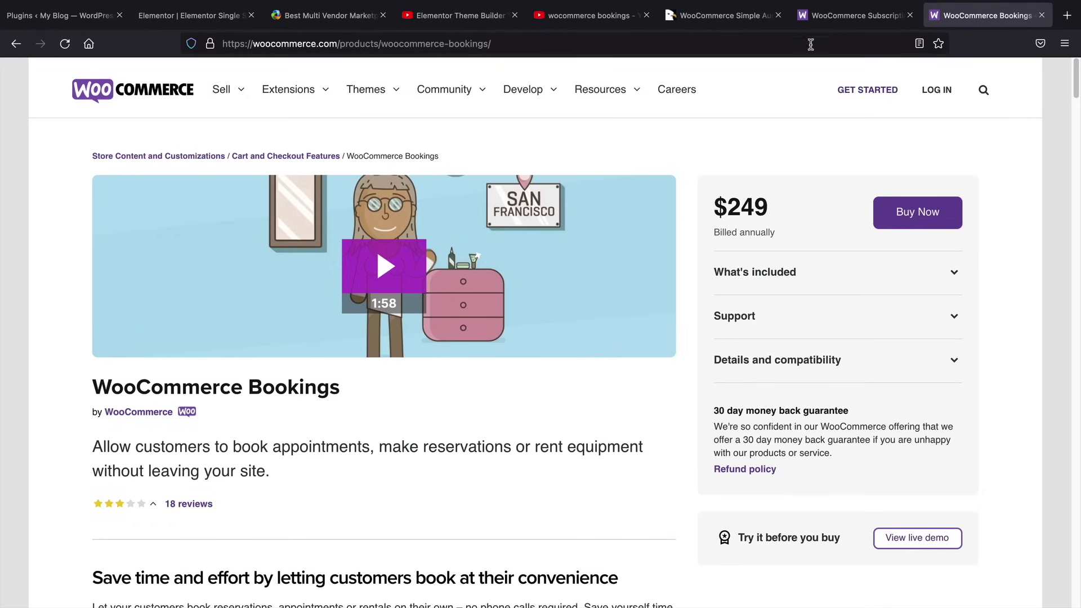
pyautogui.click(826, 22)
pyautogui.click(696, 26)
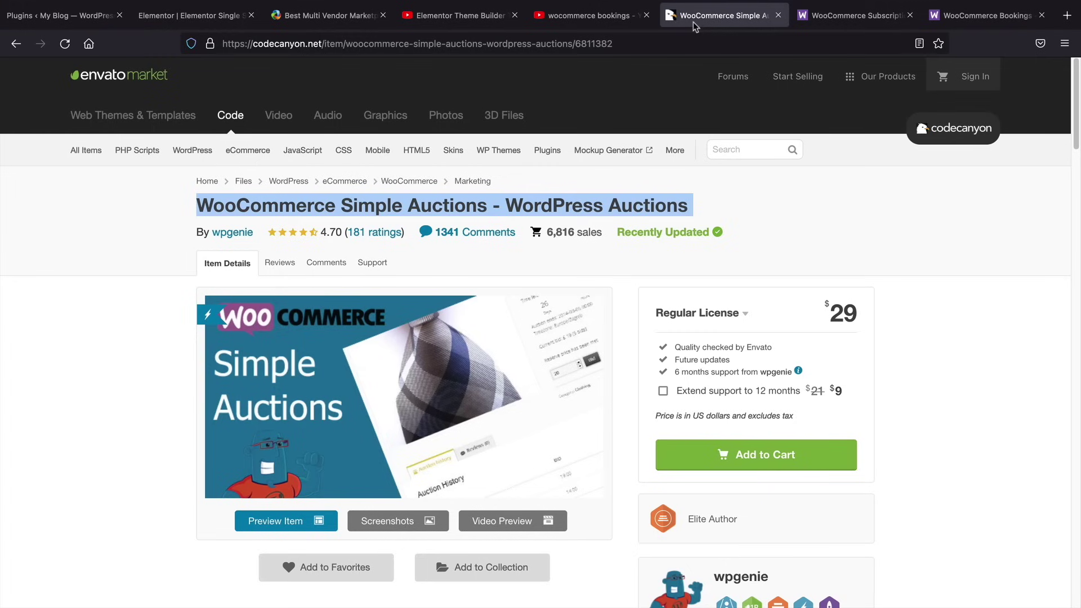
pyautogui.click(441, 212)
pyautogui.tripleClick(442, 213)
pyautogui.click(332, 17)
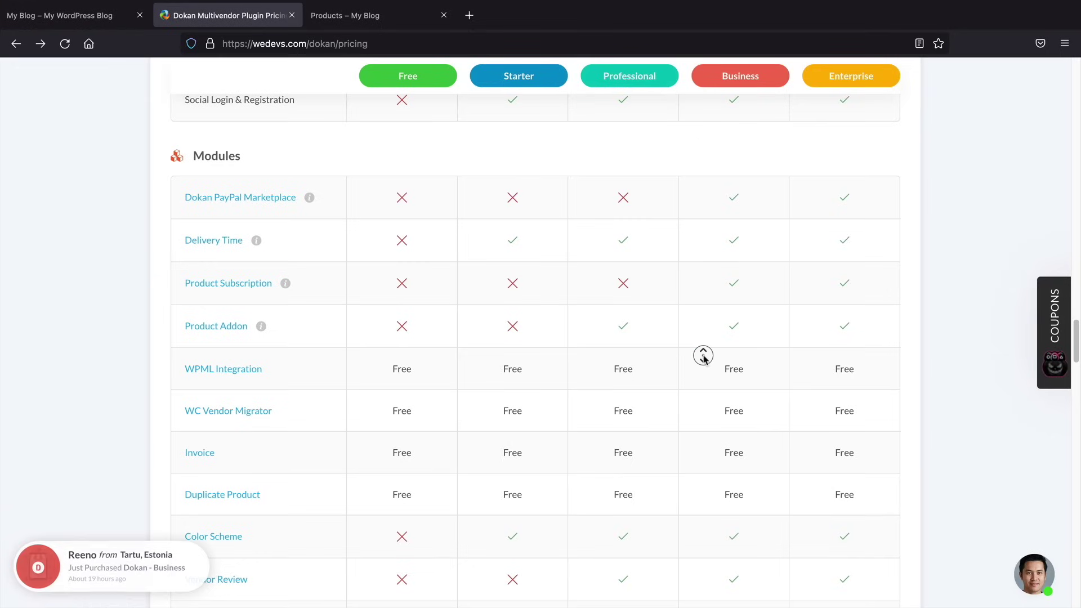
# Scroll Dokan's pricing table to the module rows, then switch to the store's Products page
pyautogui.scroll(-3, 704, 355)
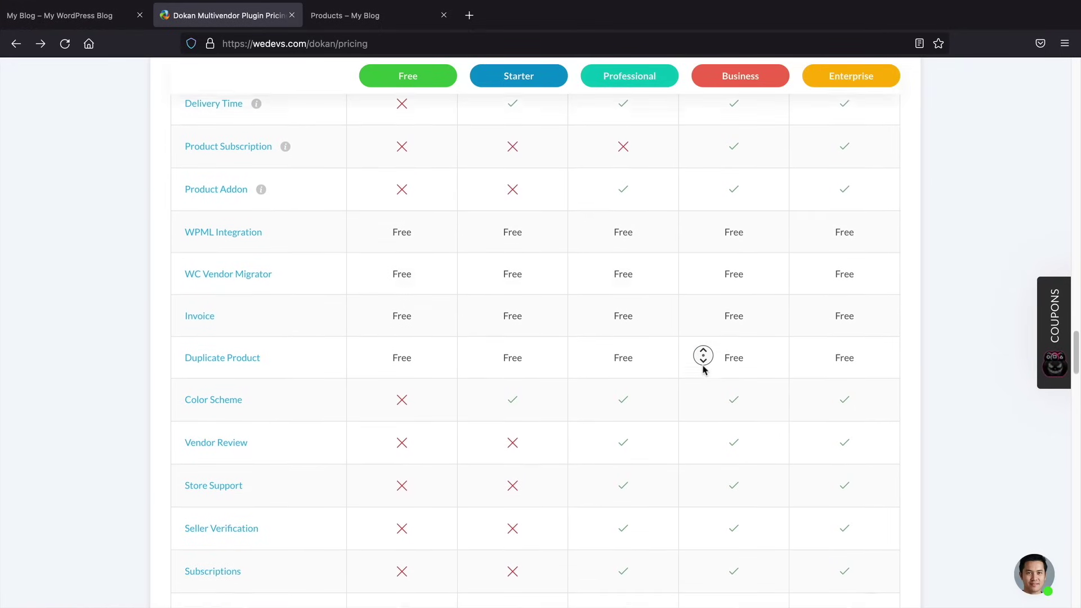
pyautogui.middleClick(703, 366)
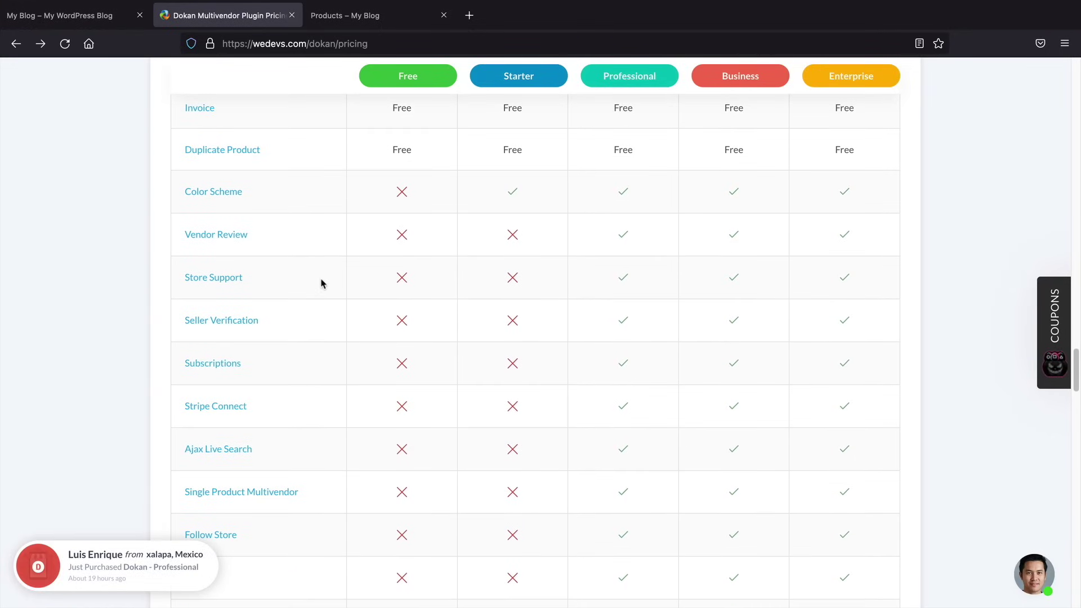
pyautogui.middleClick(308, 338)
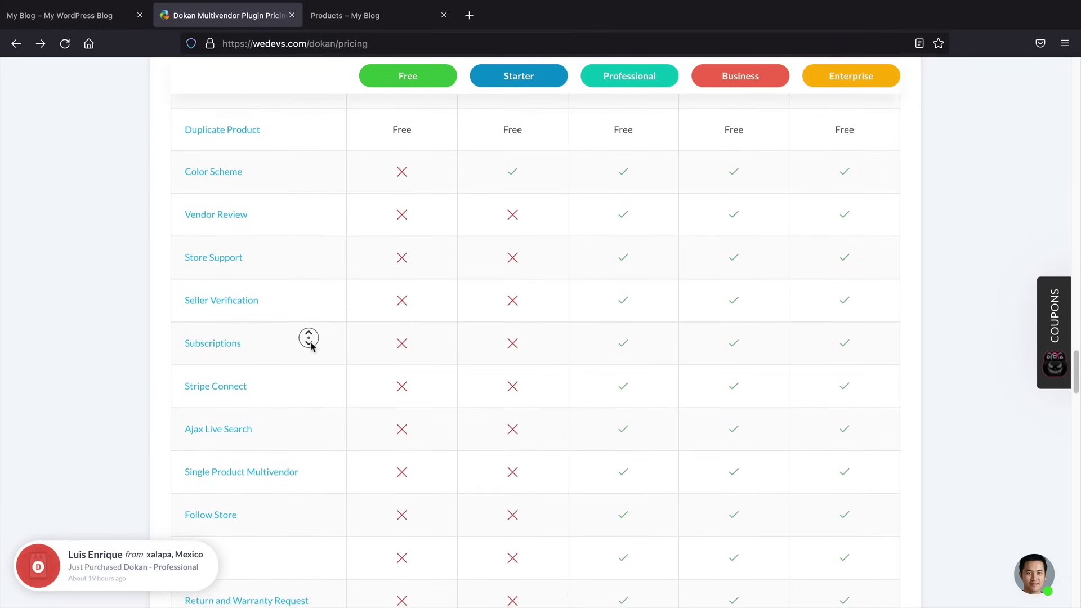
pyautogui.middleClick(311, 340)
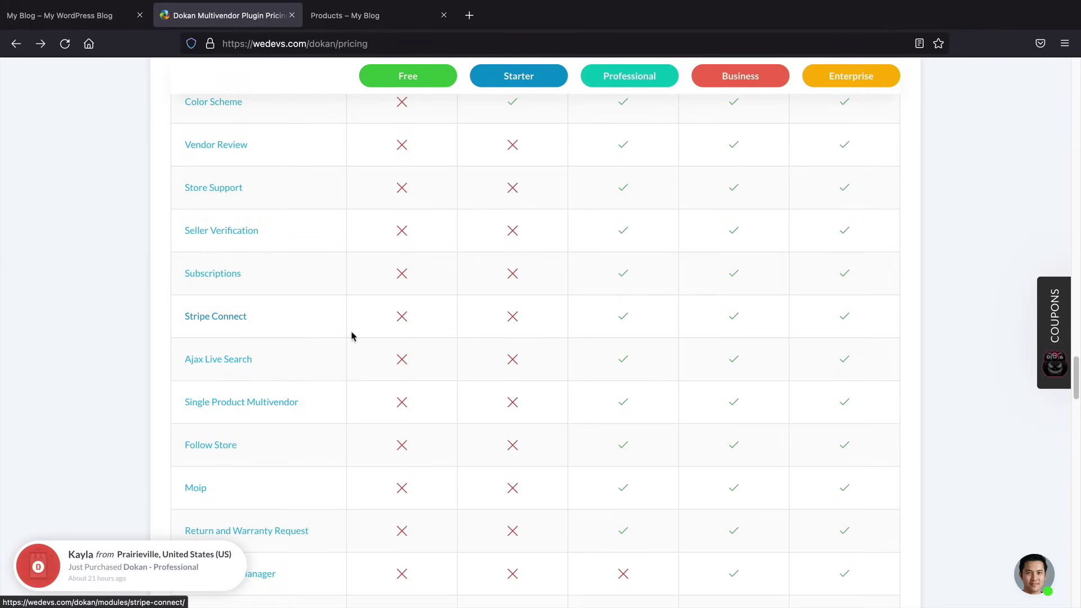
pyautogui.middleClick(692, 326)
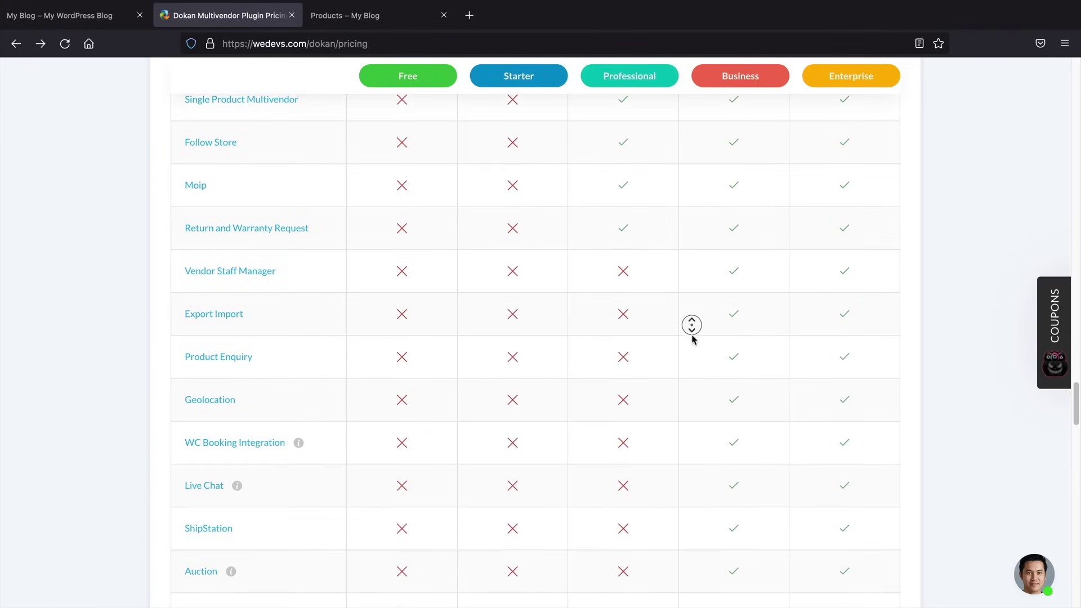
pyautogui.click(693, 335)
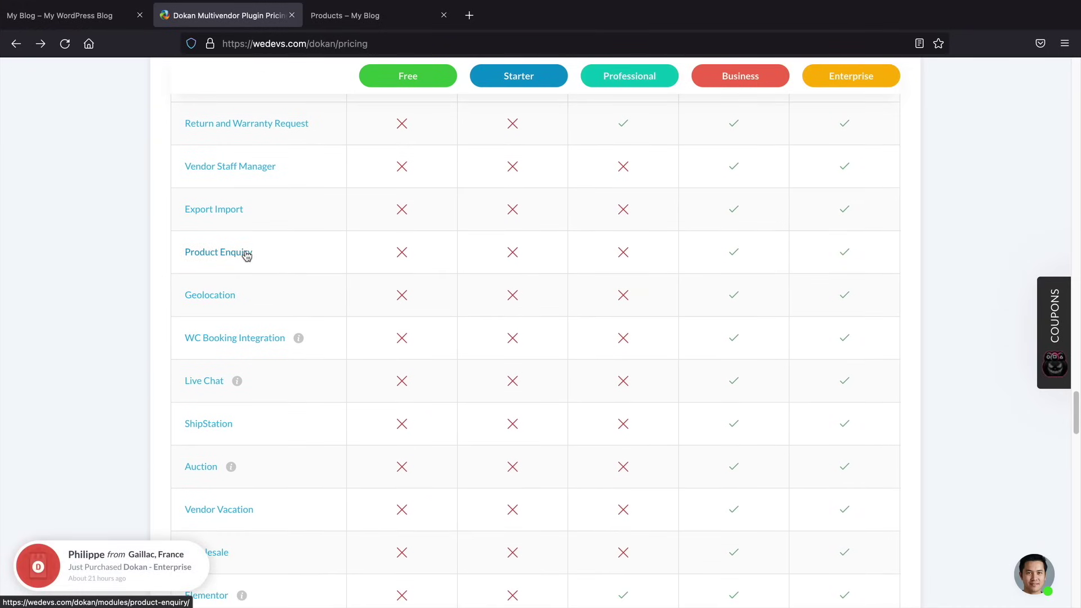
pyautogui.click(385, 18)
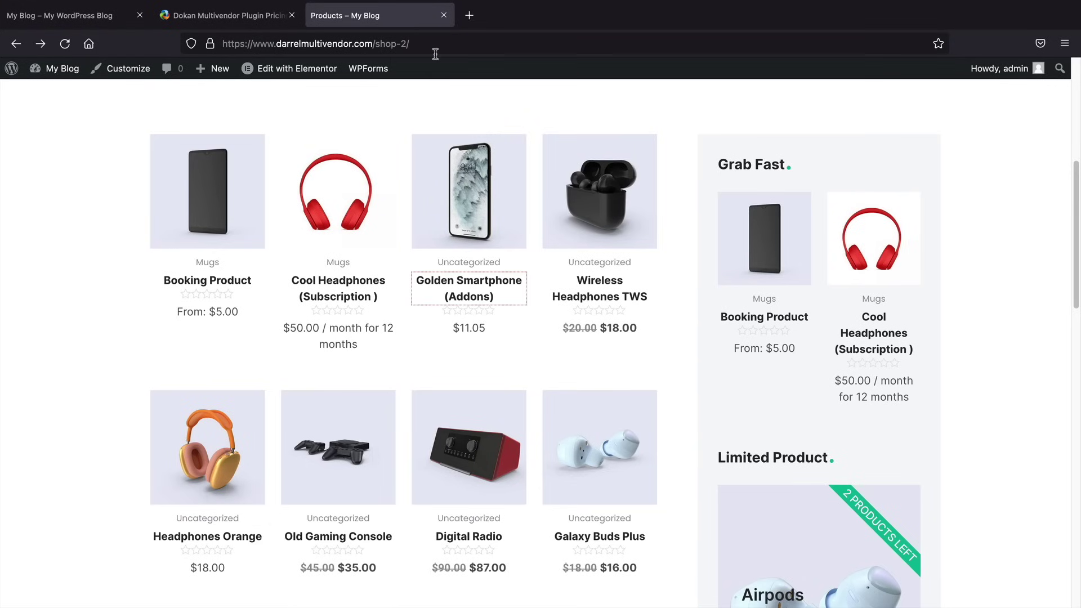
# Open The Becca Shop from the Store List, then return to the Dokan pricing table
pyautogui.scroll(4, 515, 360)
pyautogui.click(353, 113)
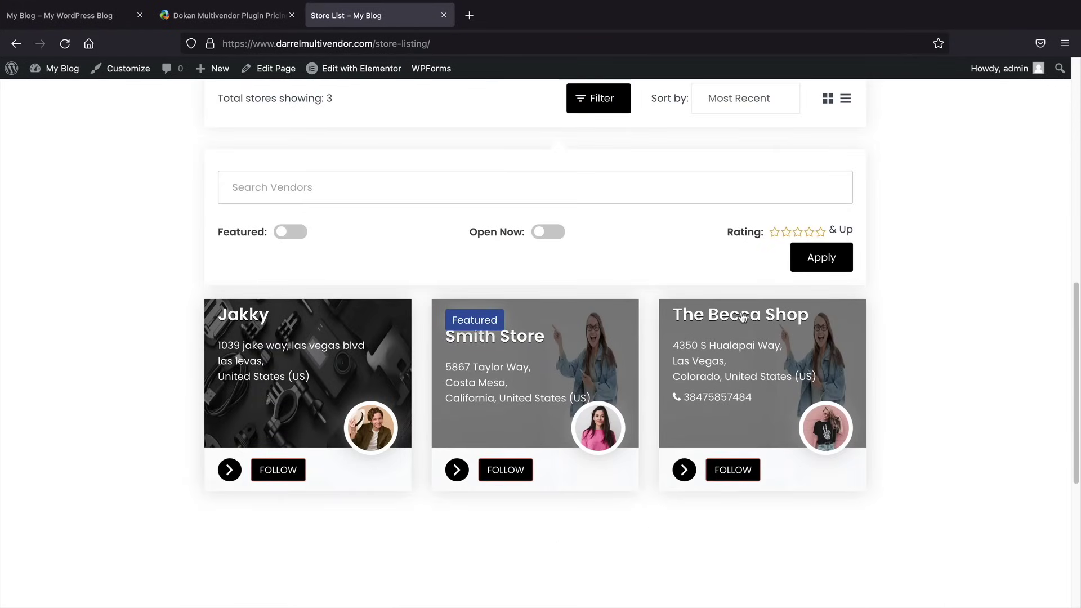
pyautogui.click(743, 317)
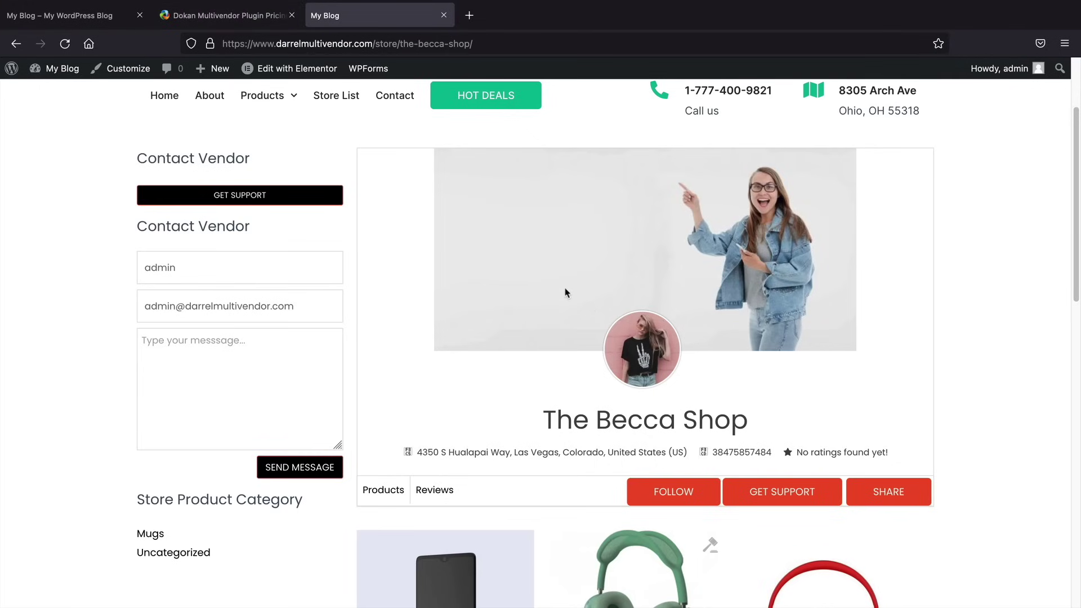
pyautogui.click(244, 16)
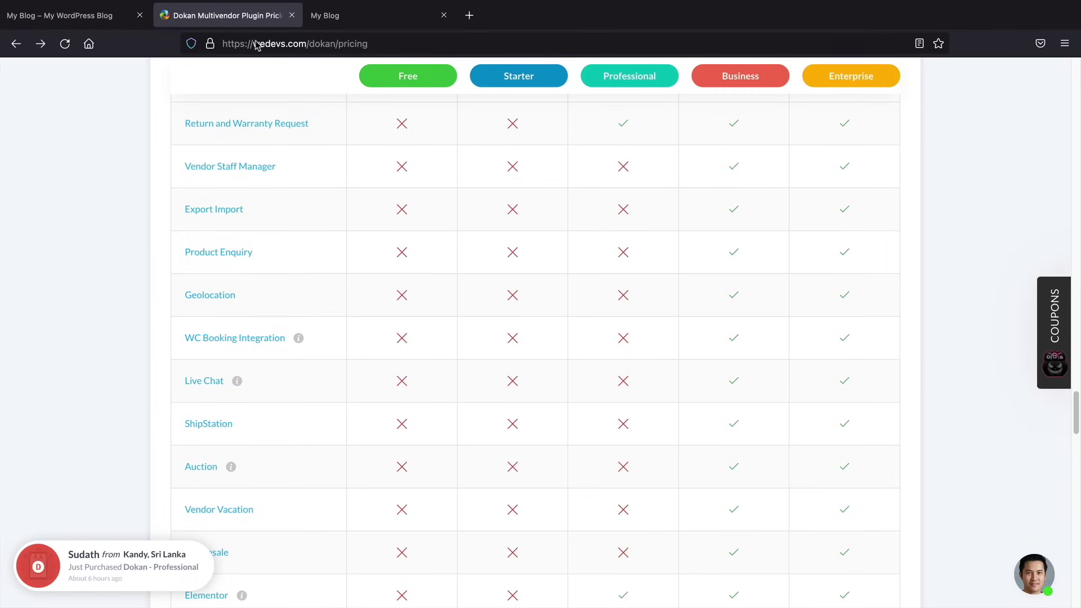
# Find the Elementor row in Dokan's pricing table, then return to The Becca Shop store page
pyautogui.middleClick(633, 360)
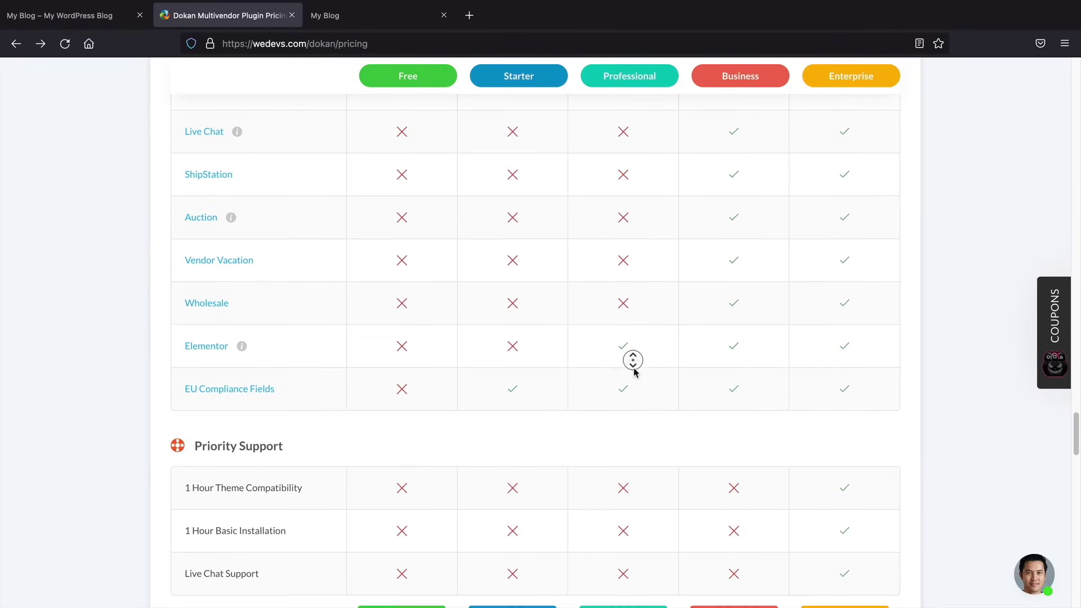
pyautogui.middleClick(634, 369)
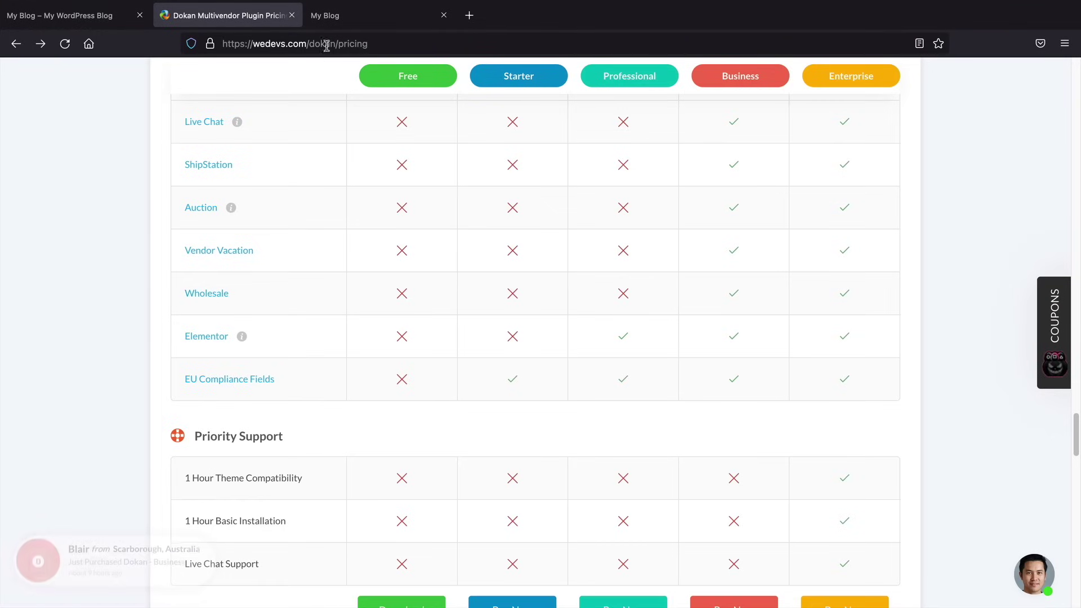
pyautogui.click(342, 18)
pyautogui.scroll(-5, 473, 430)
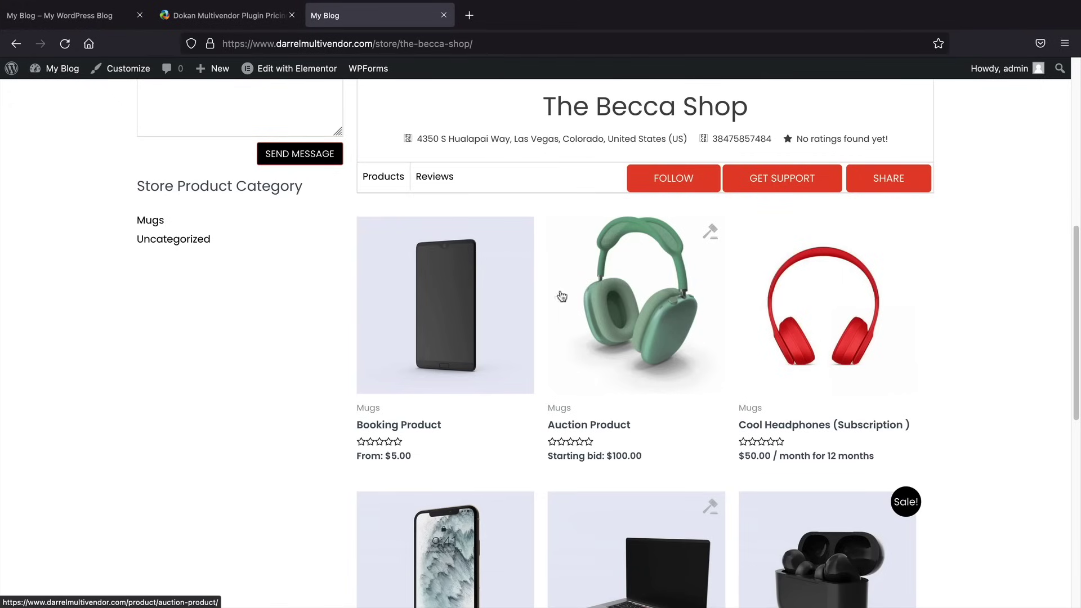
pyautogui.hotkey('ctrl', 'shift', 'Tab')
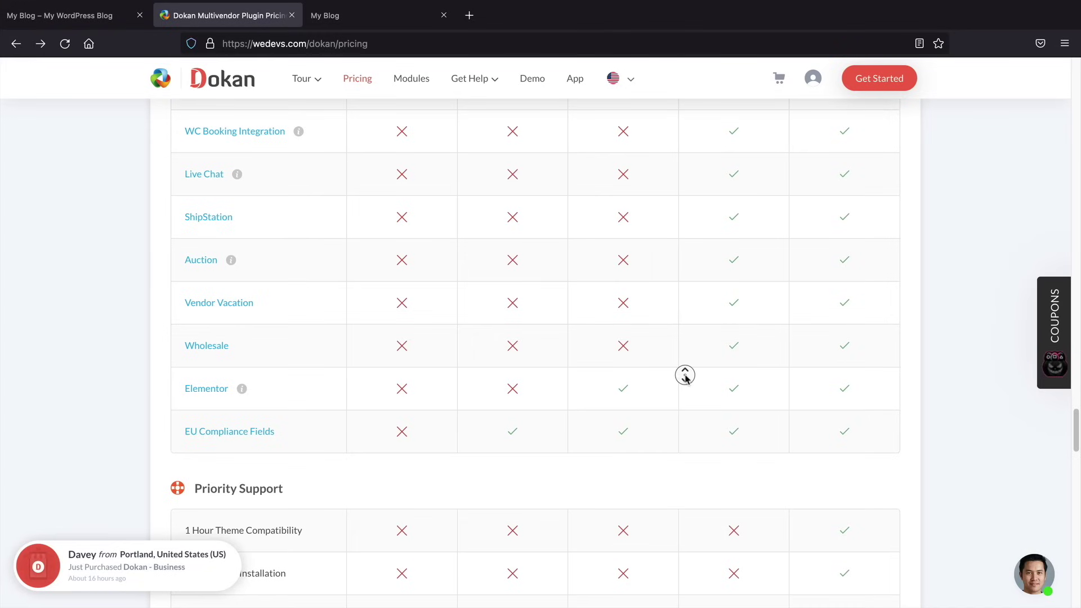
pyautogui.middleClick(684, 375)
pyautogui.moveTo(242, 392)
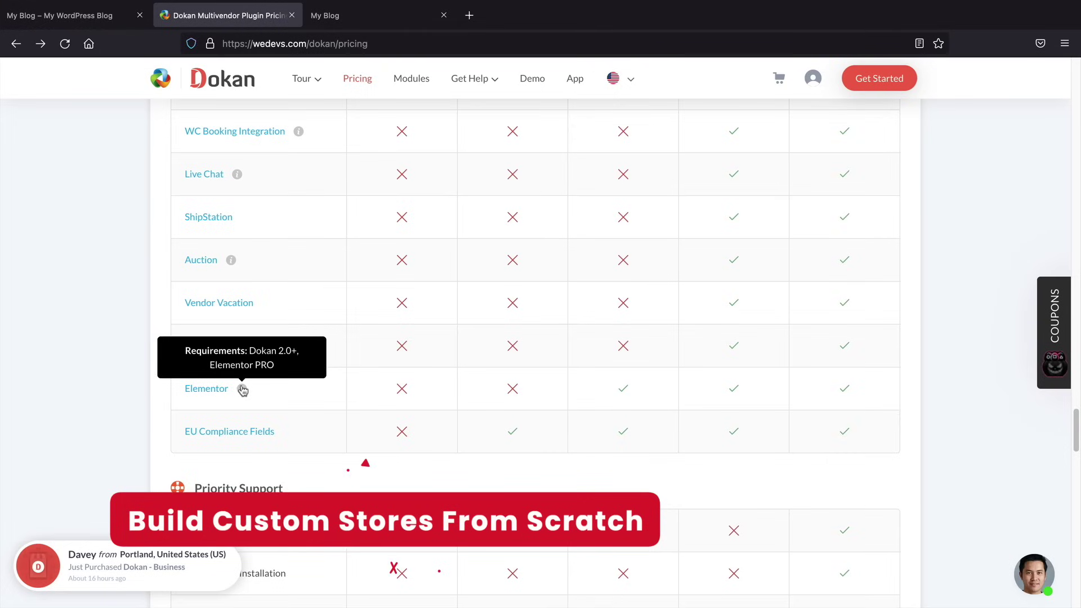
pyautogui.click(345, 22)
# Go from The Becca Shop storefront to the WordPress admin dashboard
pyautogui.scroll(3, 675, 414)
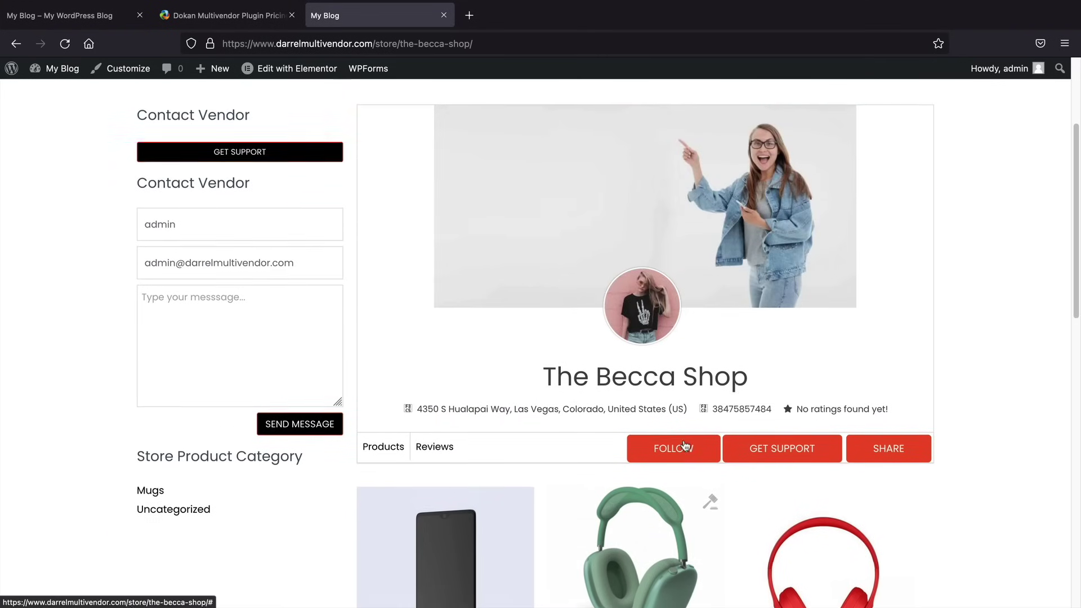
pyautogui.scroll(1, 606, 374)
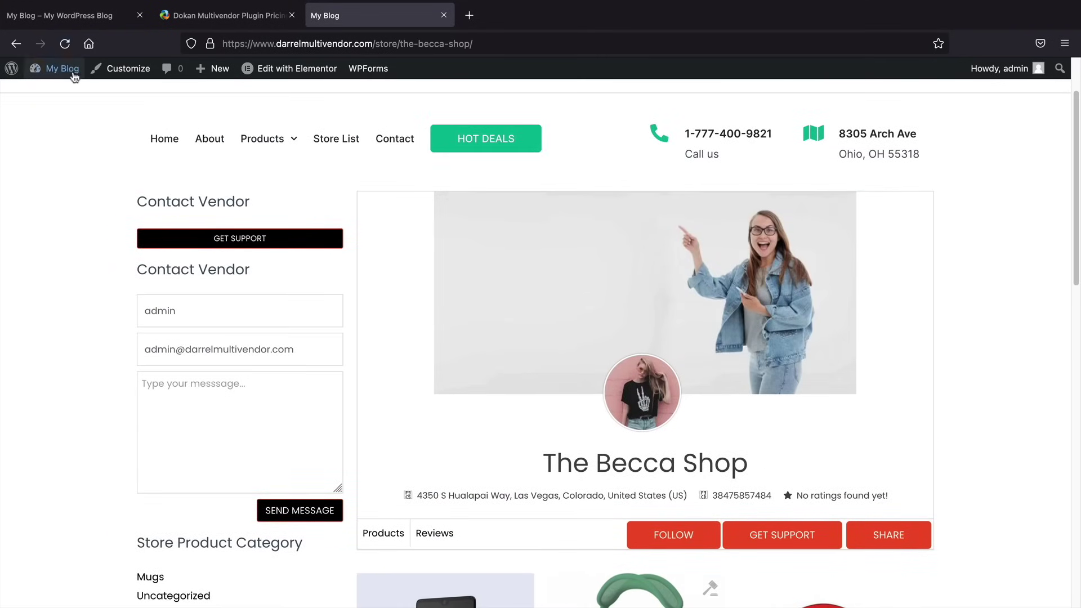
pyautogui.moveTo(56, 69)
pyautogui.click(67, 94)
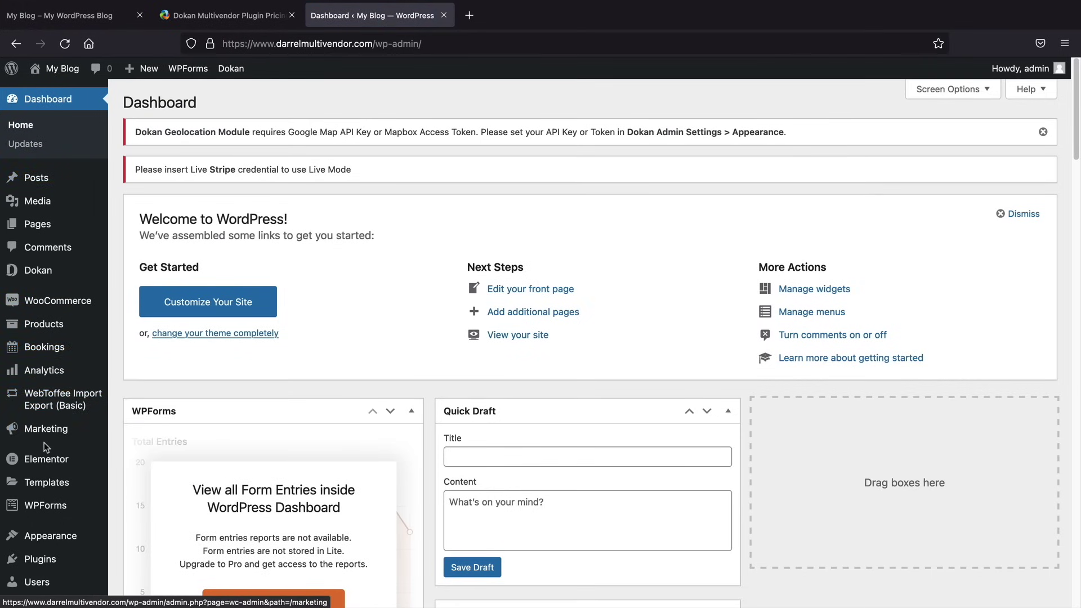
# Open Templates > Theme Builder and launch Elementor's new visual Theme Builder
pyautogui.moveTo(49, 462)
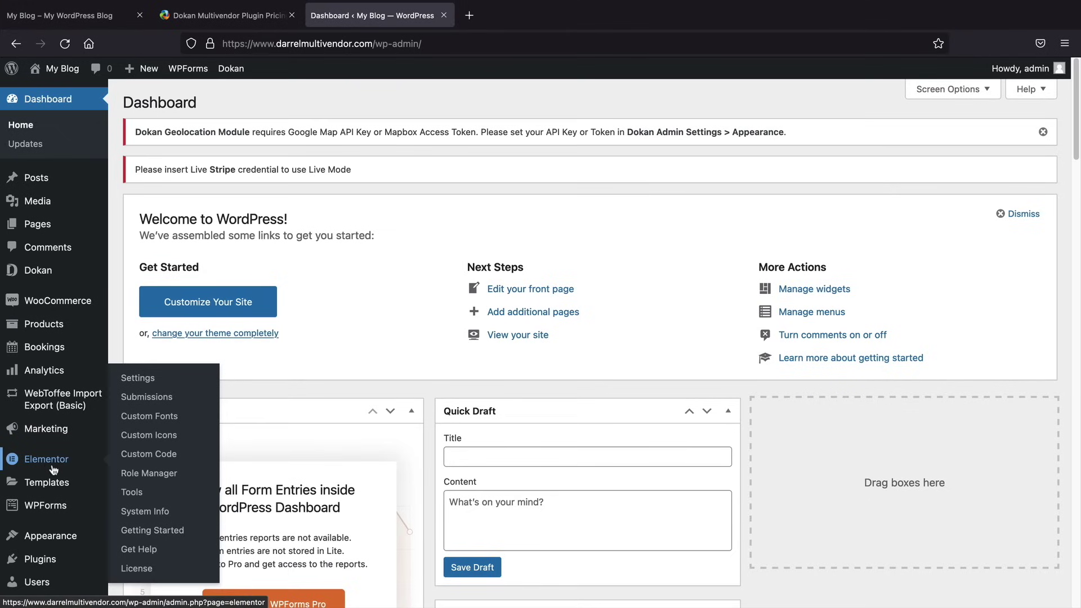
pyautogui.moveTo(50, 482)
pyautogui.click(141, 495)
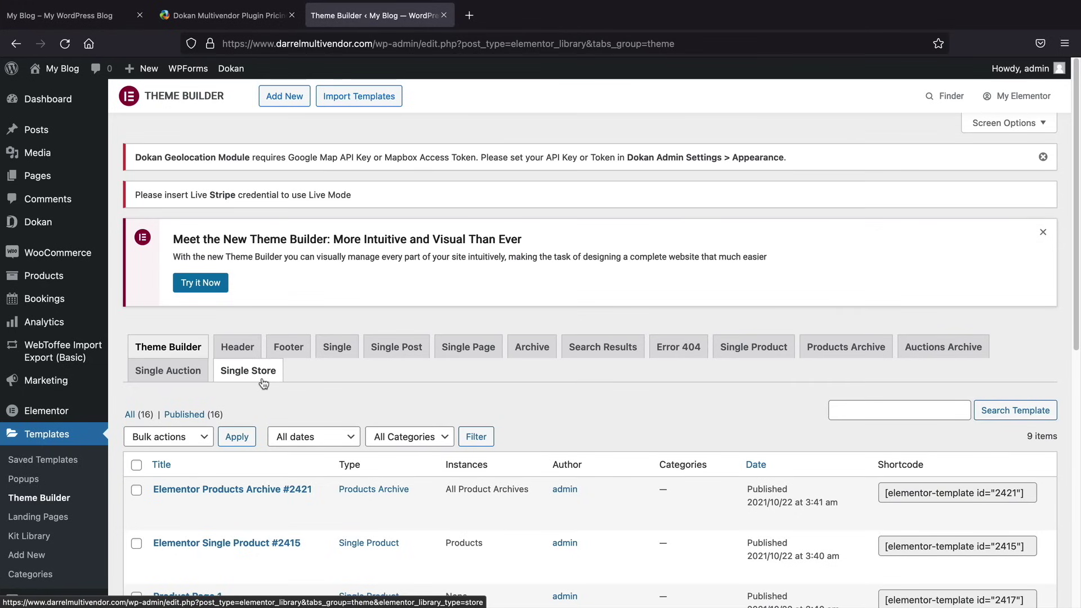
pyautogui.click(206, 288)
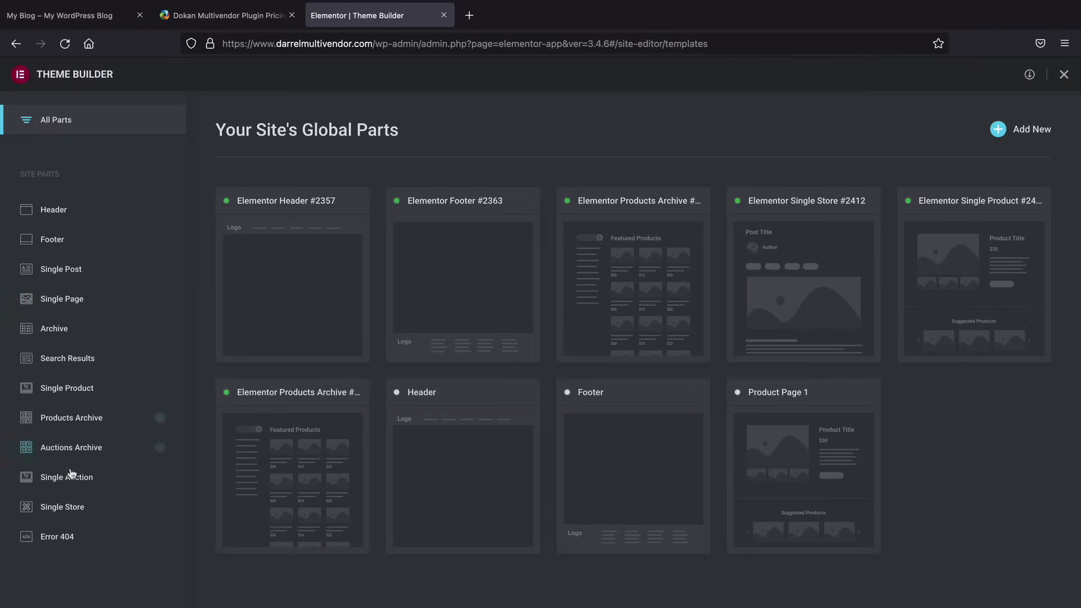
# Start a new Single Store template and bring up the Elementor Theme Builder tutorial video
pyautogui.moveTo(160, 508)
pyautogui.click(160, 509)
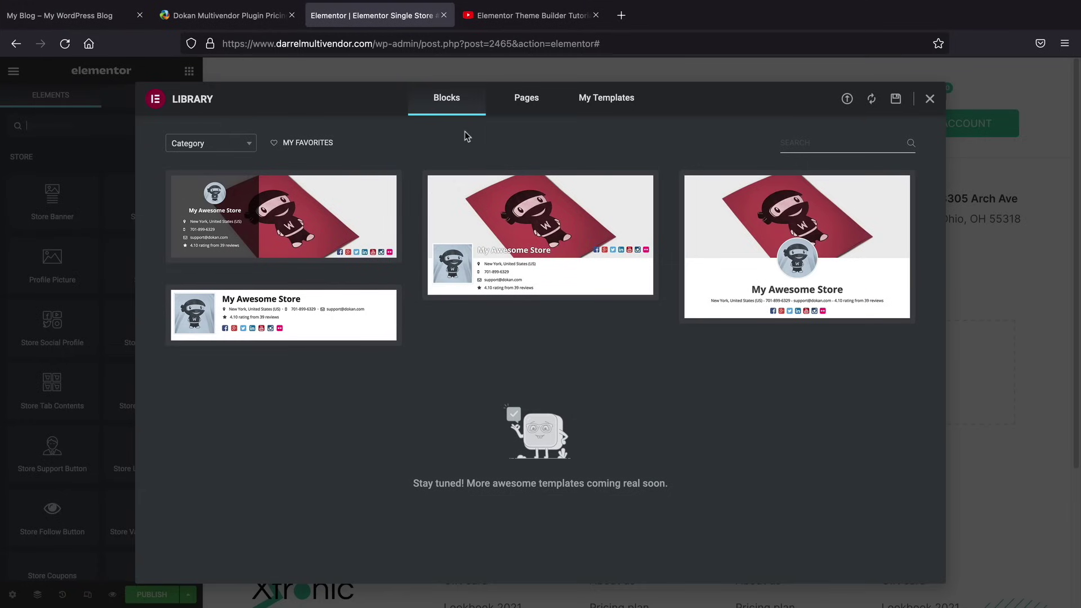
pyautogui.click(501, 23)
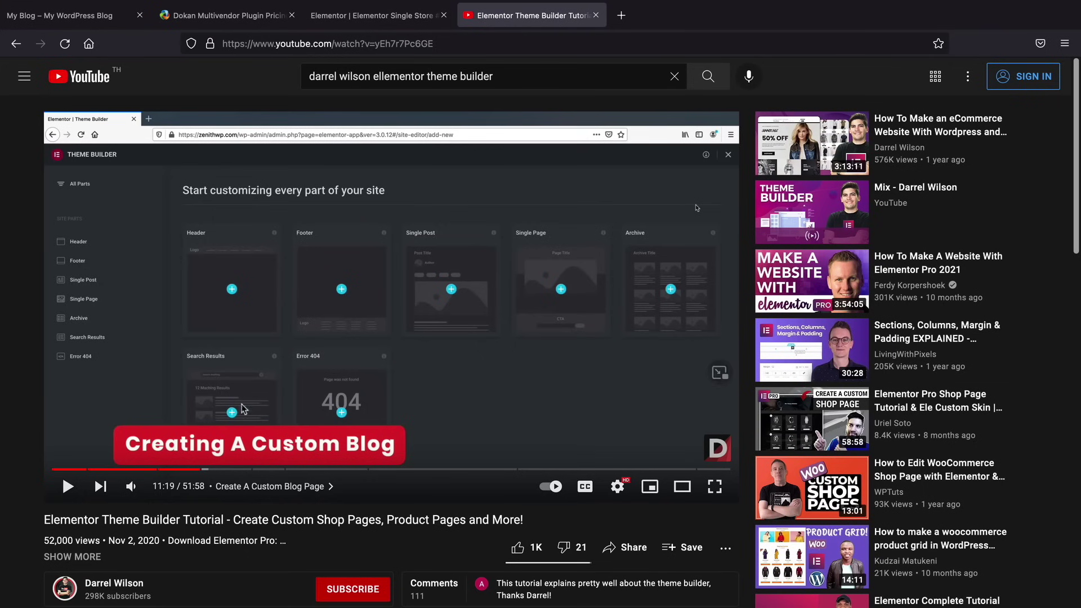
# Skim the tutorial page, then return to the Single Store template's block library
pyautogui.scroll(-3, 158, 524)
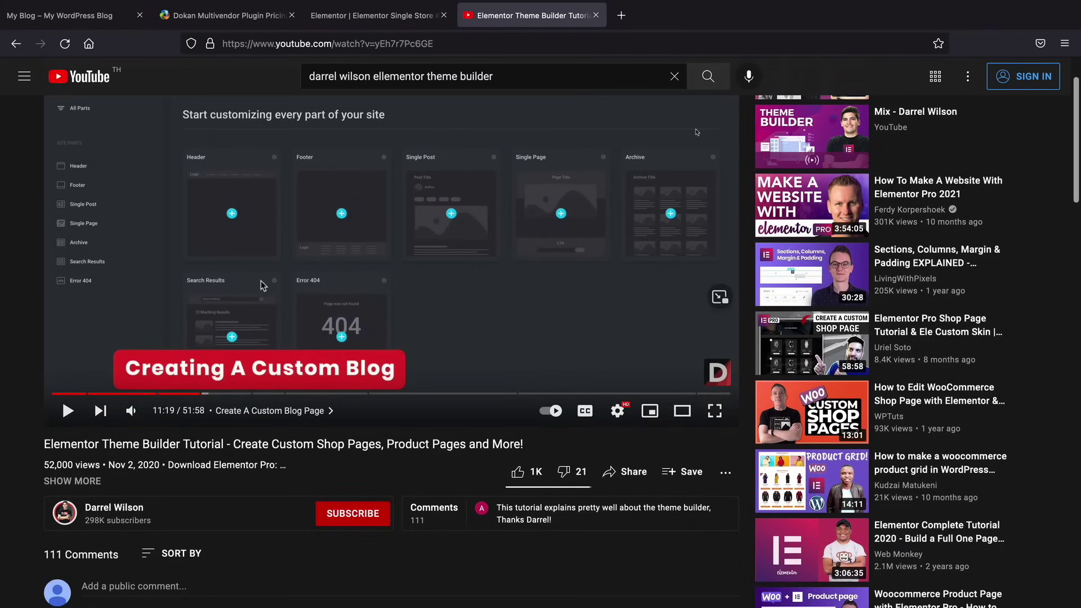
pyautogui.scroll(1, 261, 281)
pyautogui.scroll(1, 258, 242)
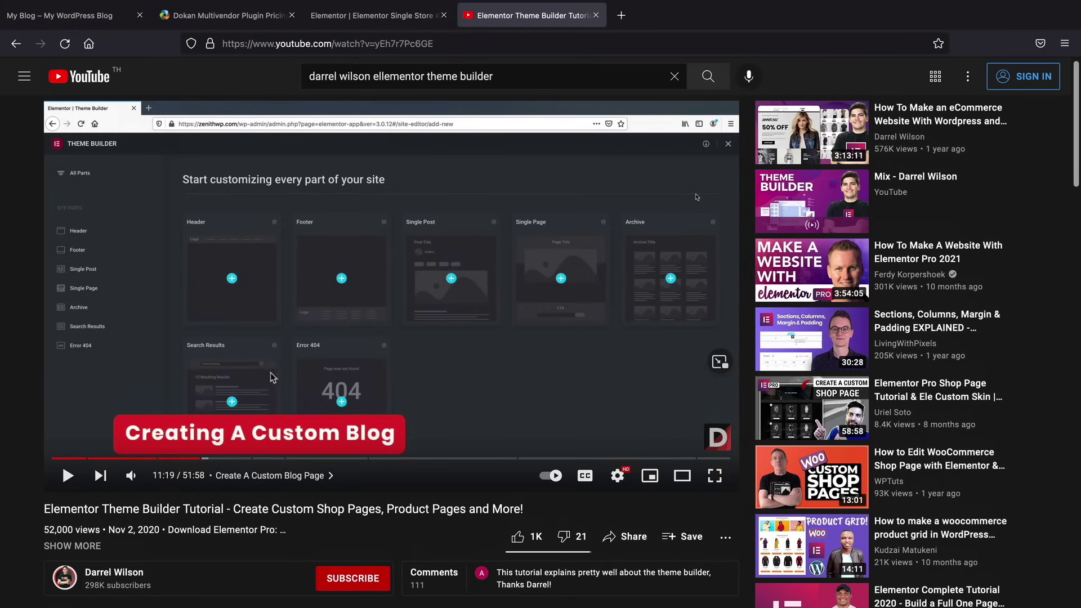
pyautogui.scroll(-2, 318, 386)
pyautogui.scroll(-1, 316, 384)
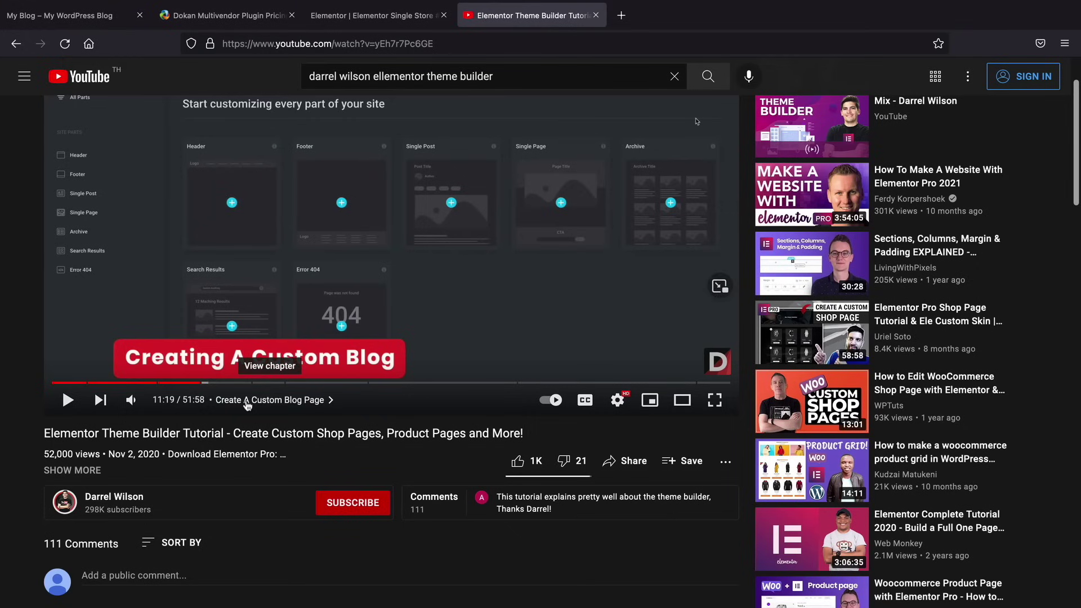
pyautogui.scroll(3, 248, 405)
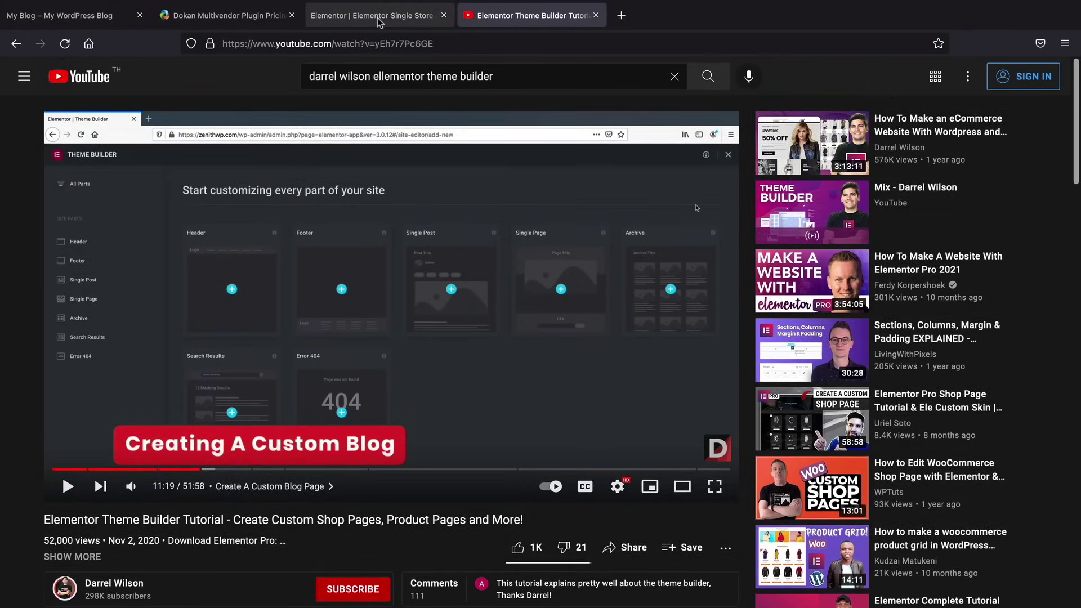
pyautogui.click(377, 18)
# Insert the first store header block into the Single Store template
pyautogui.moveTo(431, 268)
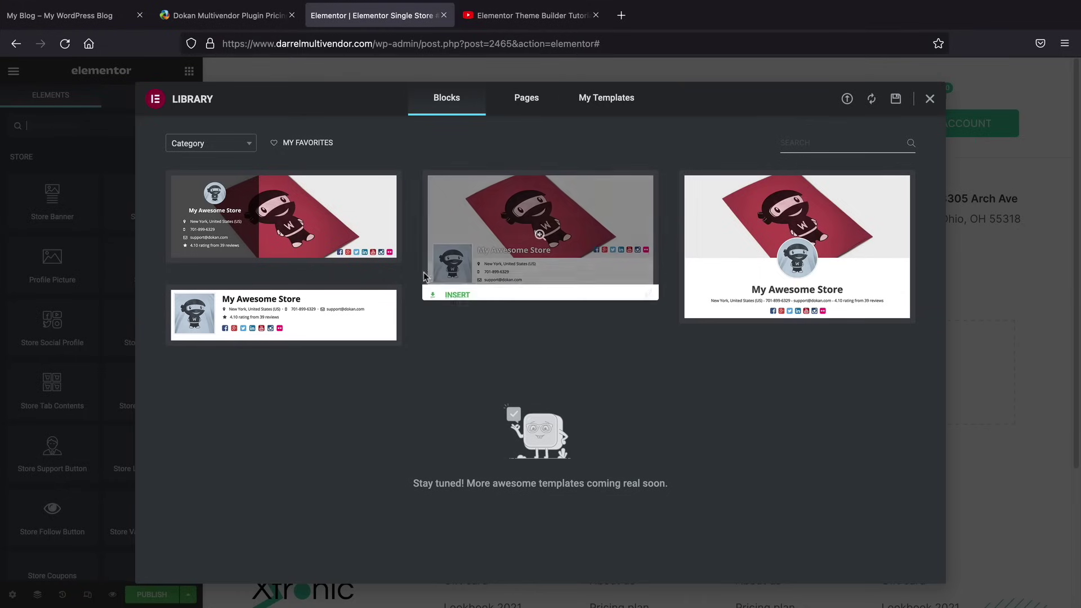
pyautogui.moveTo(279, 227)
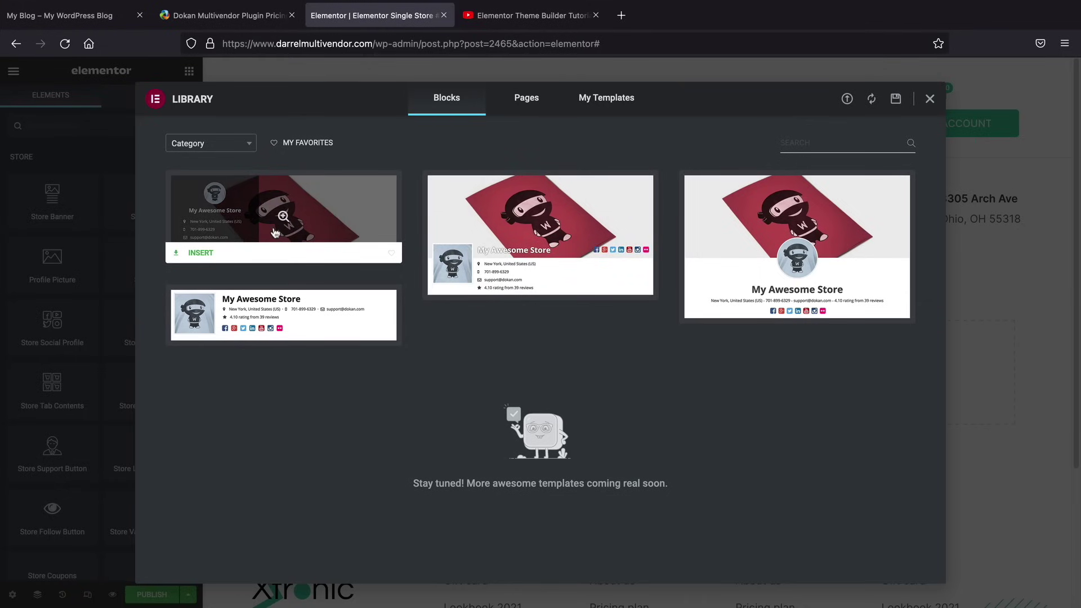
pyautogui.click(201, 253)
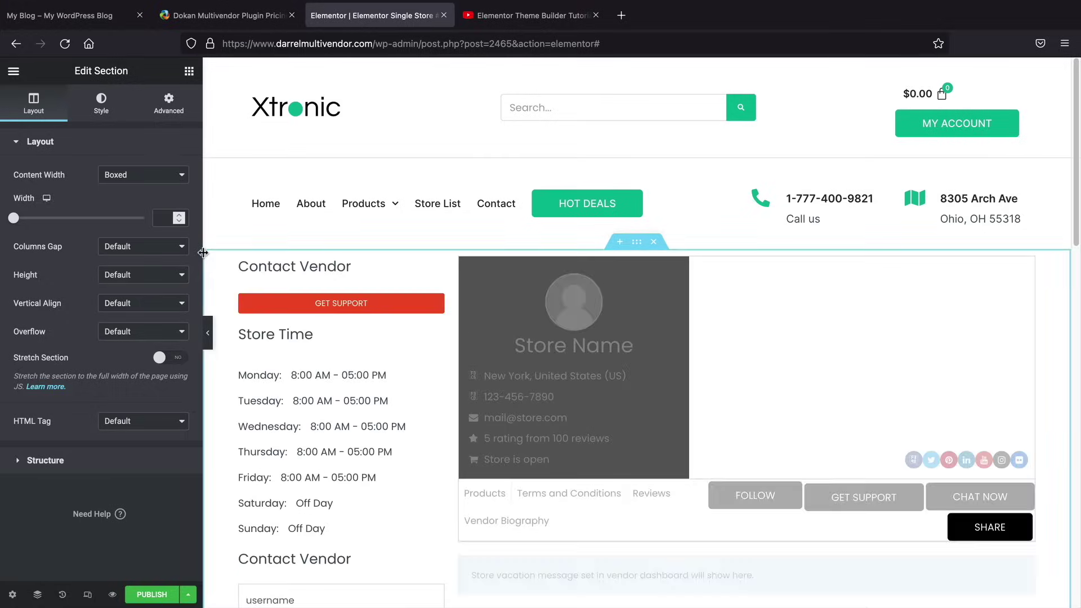
# Place the Store Follow Button widget just below the Get Support button
pyautogui.scroll(-2, 343, 301)
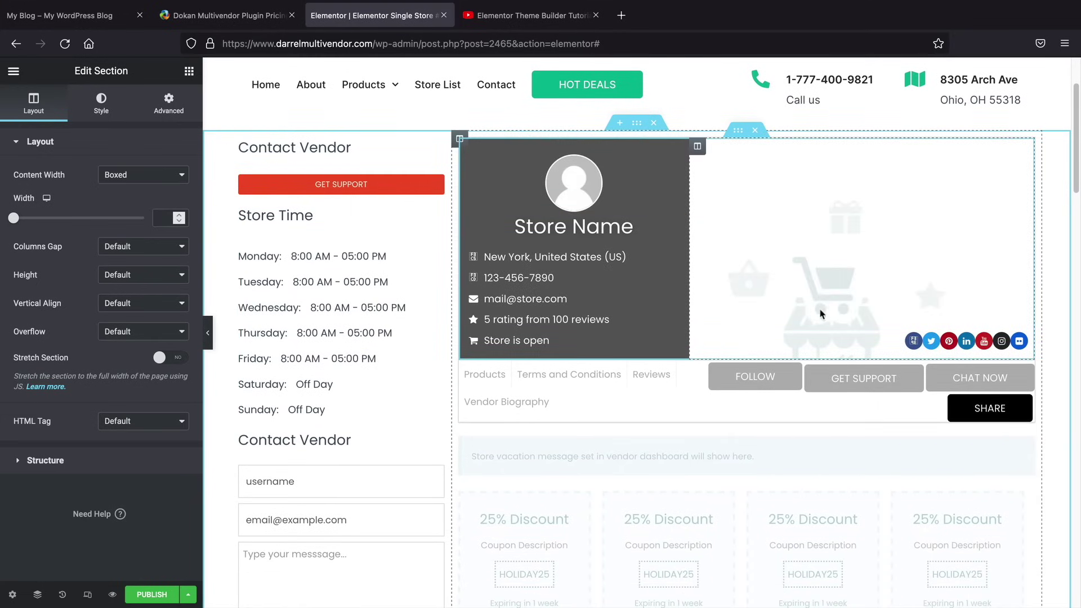
pyautogui.scroll(-2, 626, 417)
pyautogui.scroll(-3, 636, 388)
pyautogui.scroll(5, 636, 388)
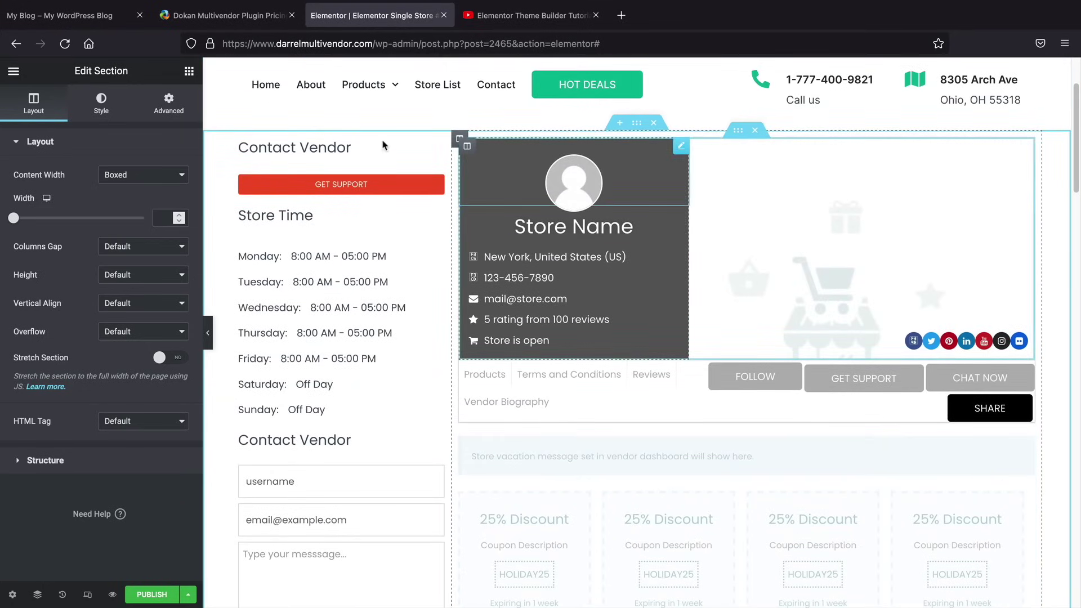
pyautogui.click(189, 71)
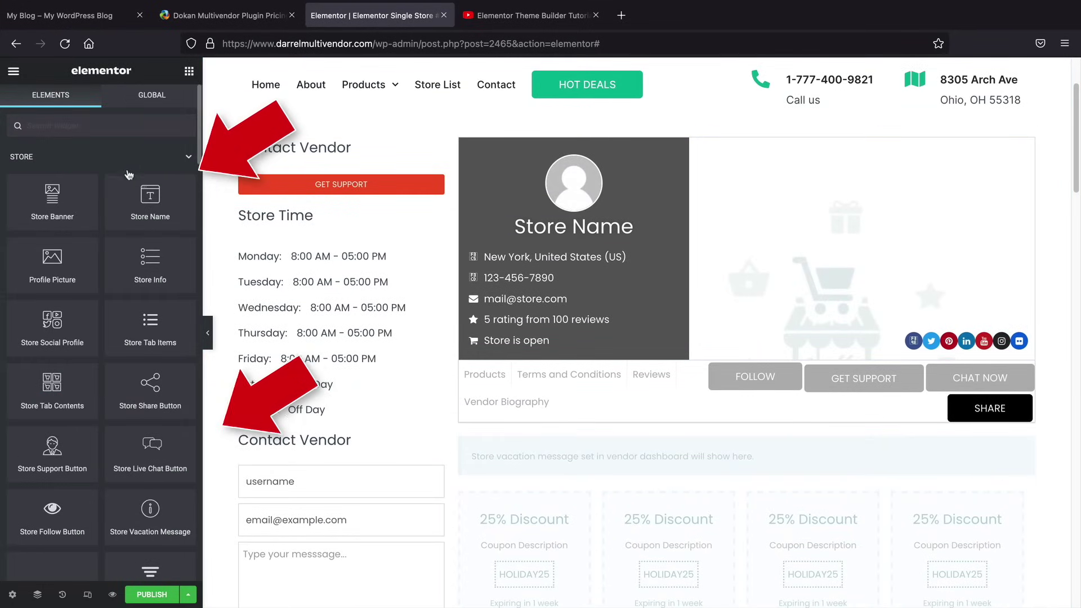
pyautogui.scroll(-4, 38, 274)
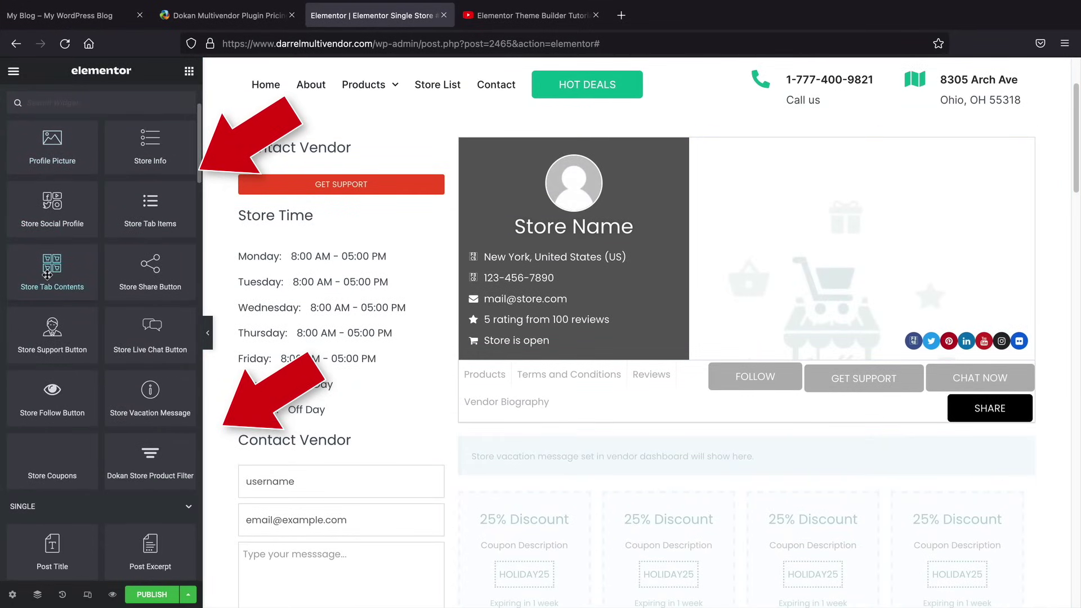
pyautogui.scroll(3, 47, 146)
pyautogui.scroll(1, 48, 145)
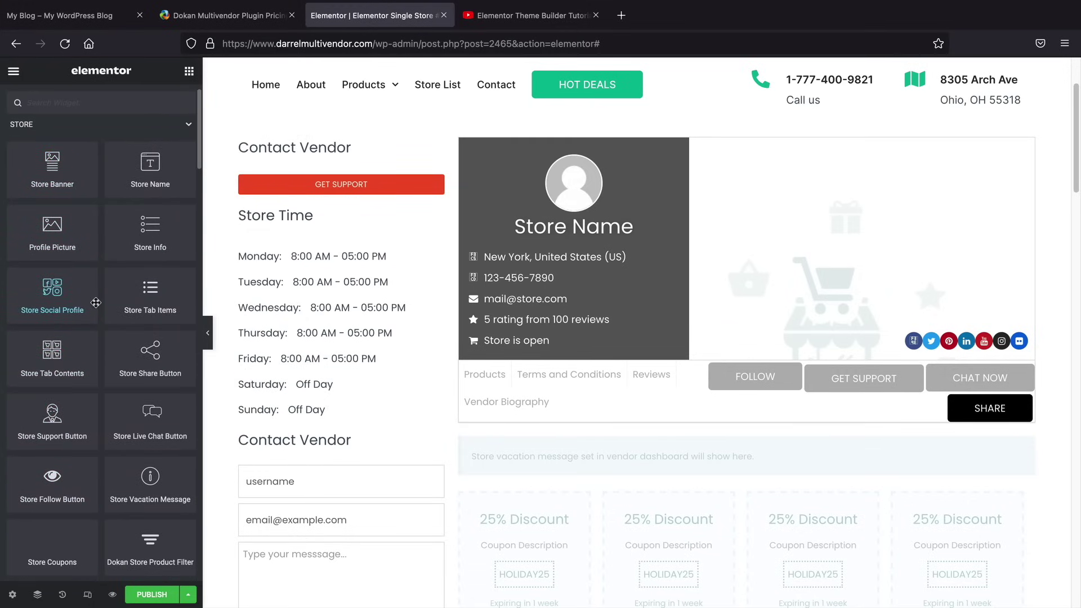
pyautogui.moveTo(79, 479); pyautogui.dragTo(360, 220)
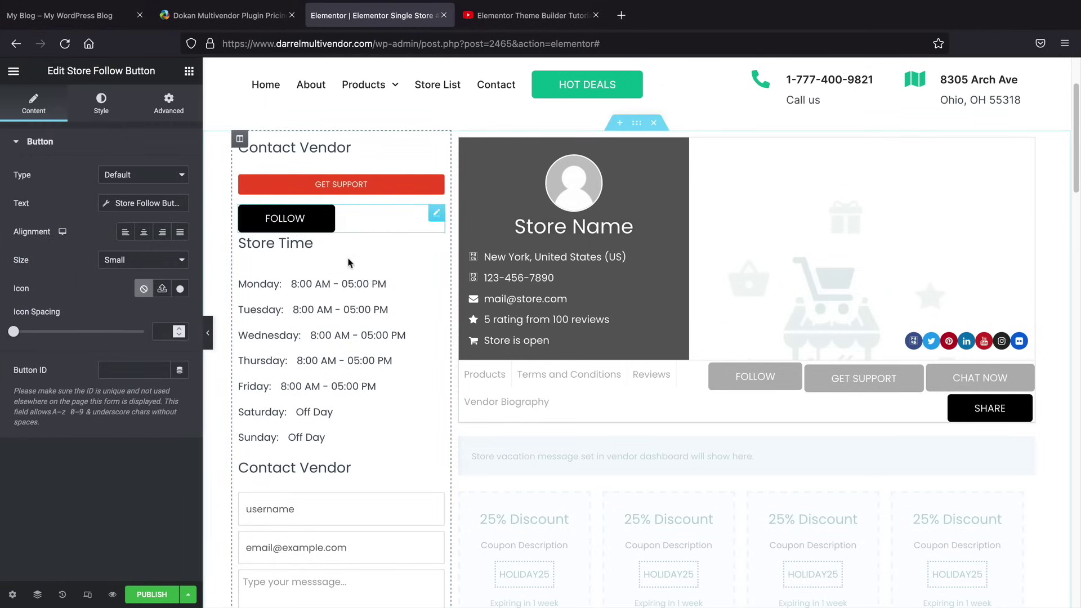
# Add a Chat Now live chat widget above the follow button
pyautogui.click(189, 70)
pyautogui.moveTo(145, 464); pyautogui.dragTo(283, 226)
pyautogui.click(276, 246)
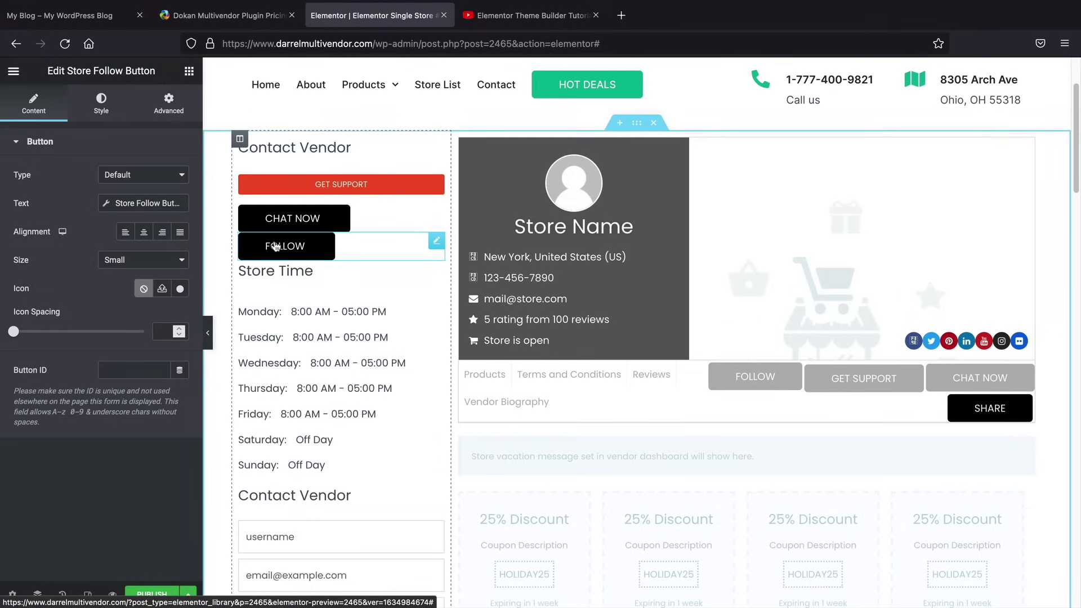
pyautogui.click(189, 70)
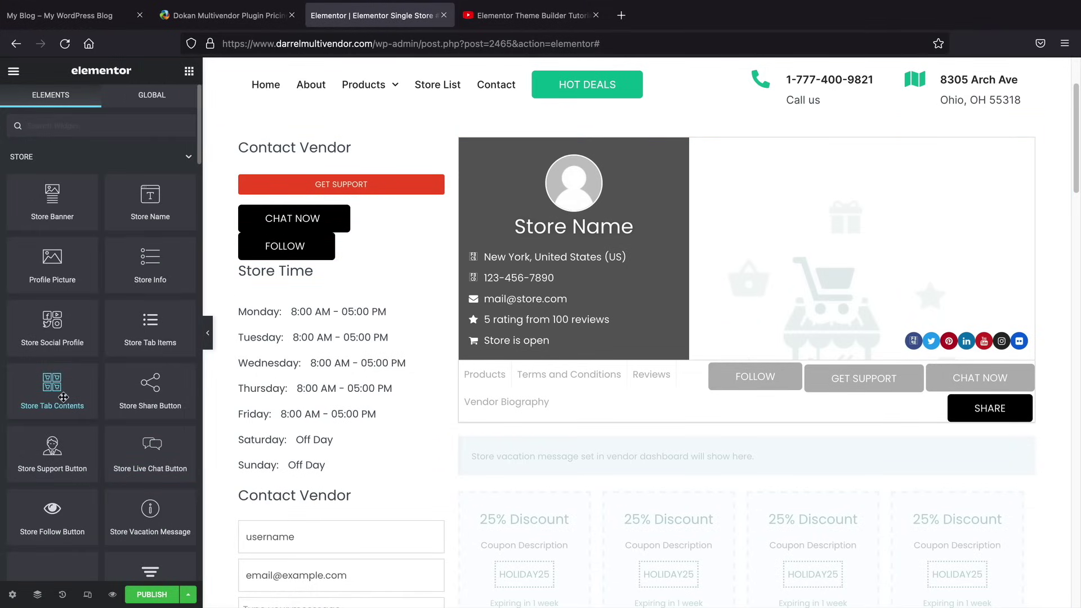
# Put a Profile Picture at the column's top and move Follow below the store hours
pyautogui.moveTo(67, 265); pyautogui.dragTo(318, 161)
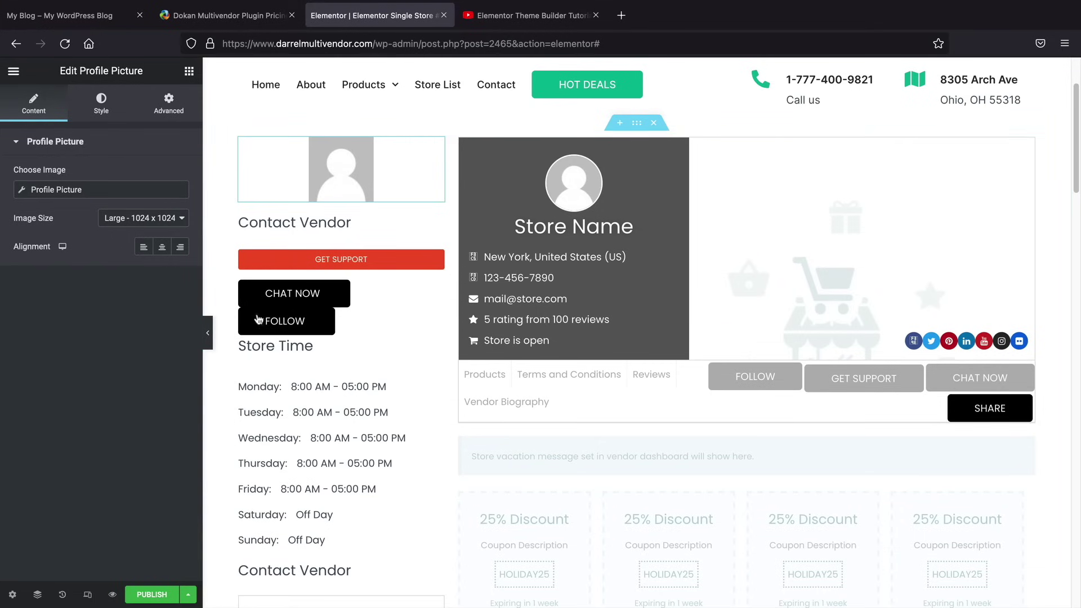
pyautogui.scroll(-1, 440, 325)
pyautogui.moveTo(439, 304); pyautogui.dragTo(368, 489)
# Remove the Chat Now widget from the left column
pyautogui.moveTo(438, 296); pyautogui.dragTo(306, 122)
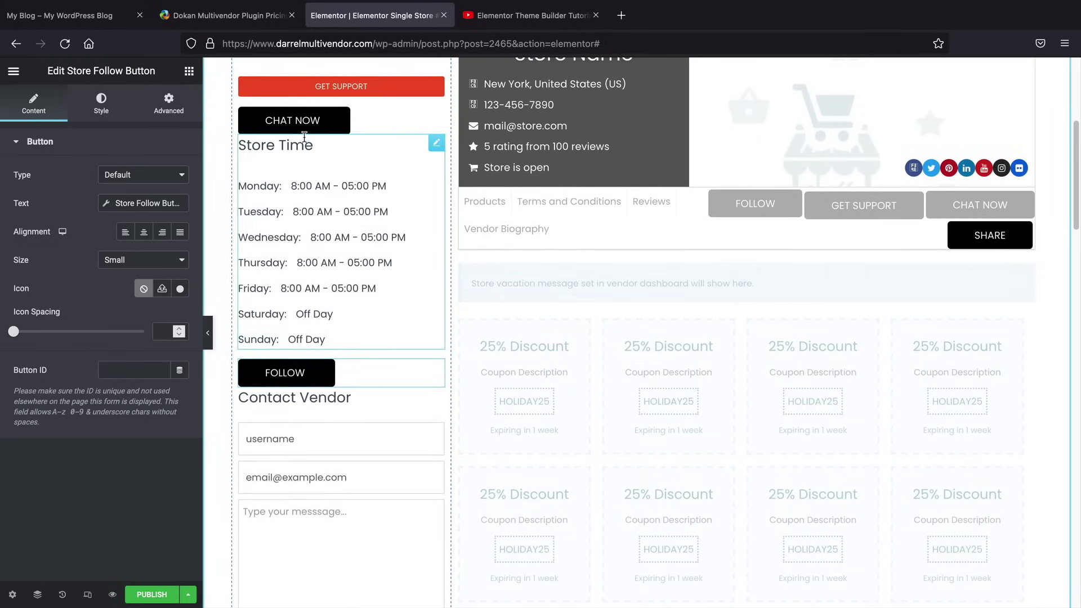
pyautogui.rightClick(438, 140)
pyautogui.click(451, 331)
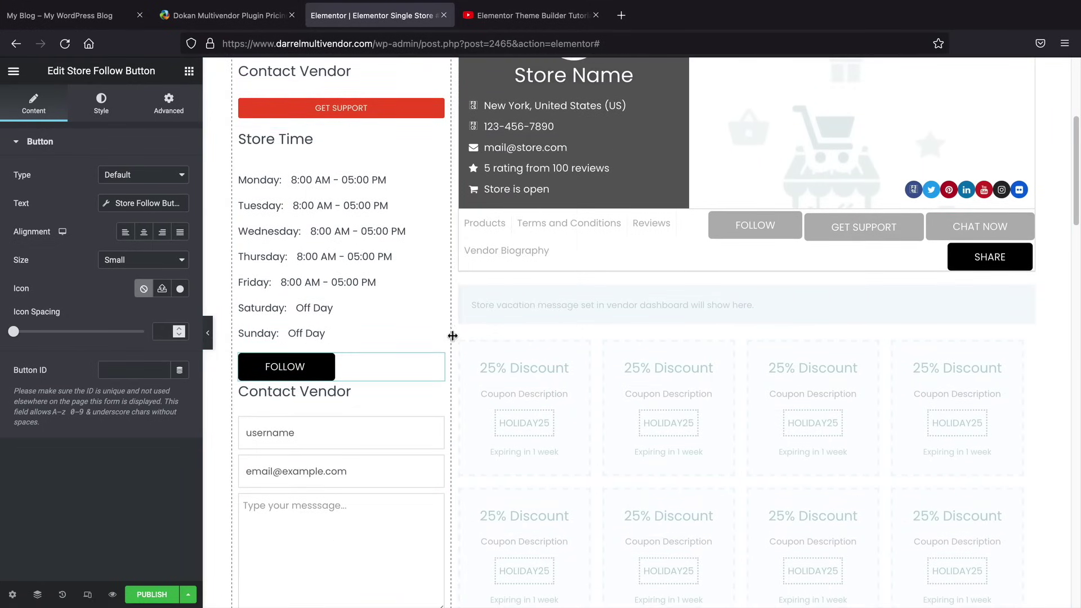
pyautogui.scroll(3, 428, 341)
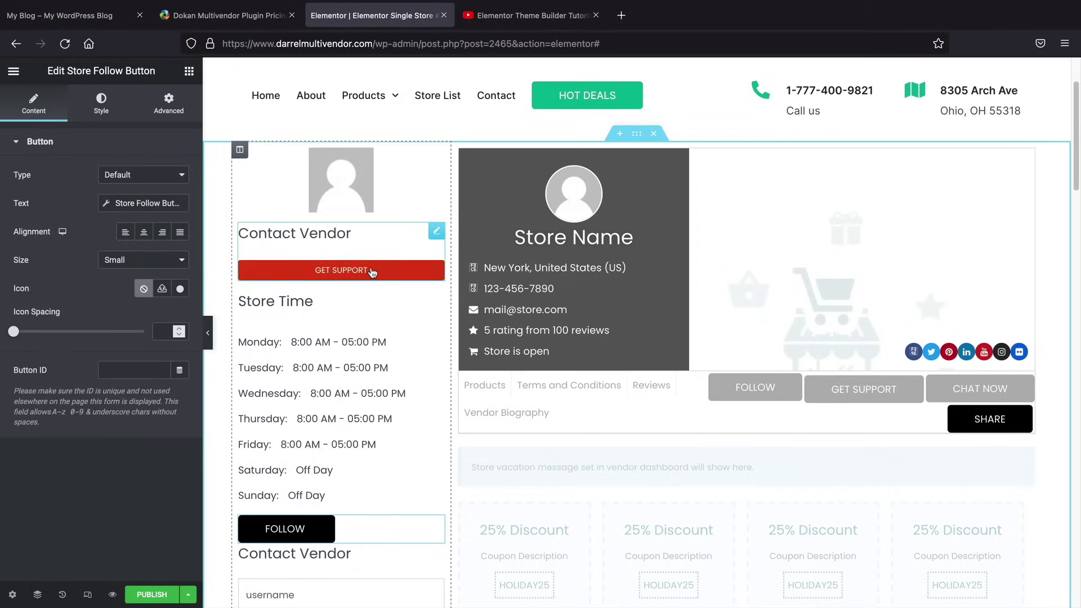
# Glance at the Dokan pricing and blog home pages, then return to the template editor
pyautogui.hotkey('ctrl', 'shift', 'Tab')
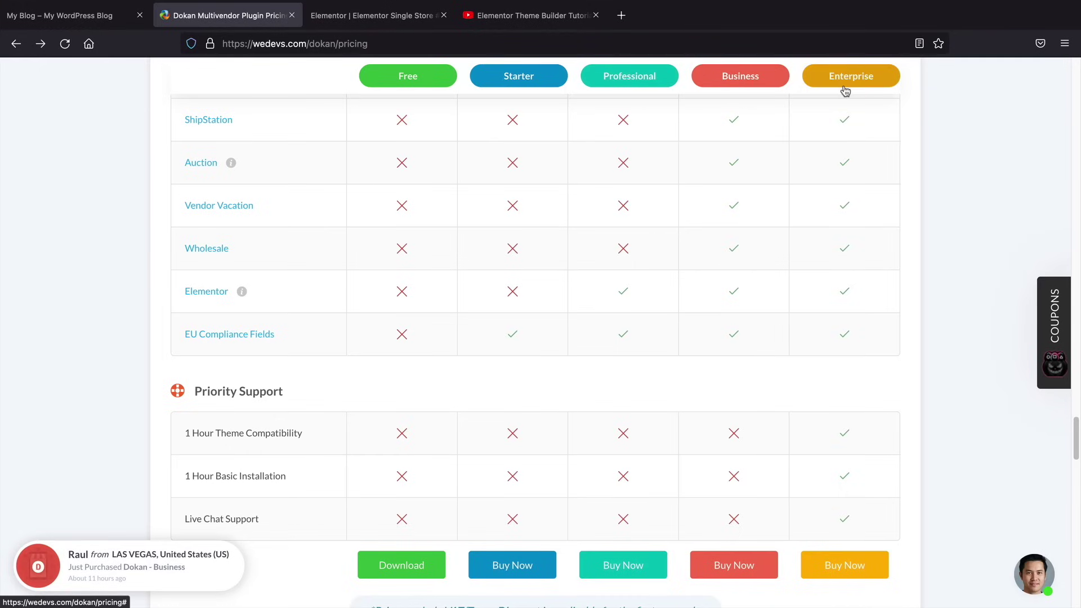
pyautogui.hotkey('ctrl', 'shift', 'Tab')
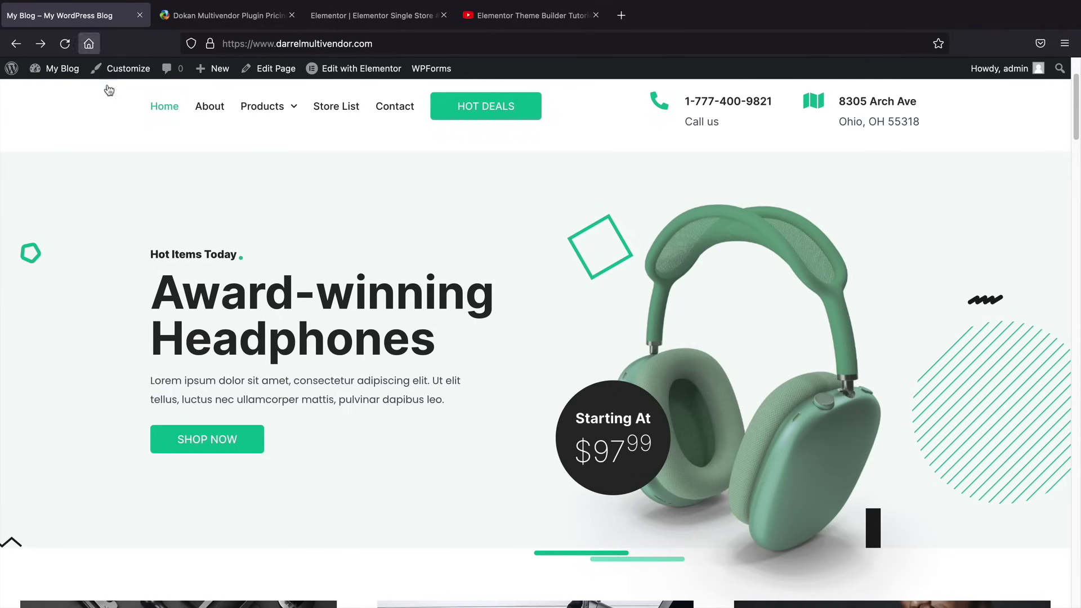
pyautogui.click(338, 15)
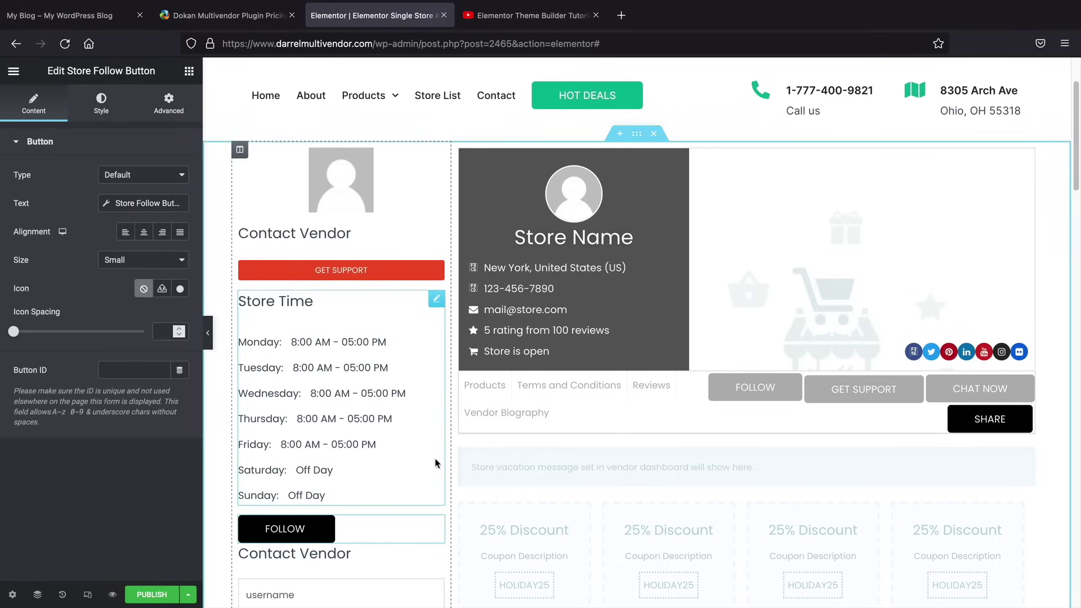
# Publish the template with an Include – Single Store display condition and save
pyautogui.click(152, 595)
pyautogui.click(558, 405)
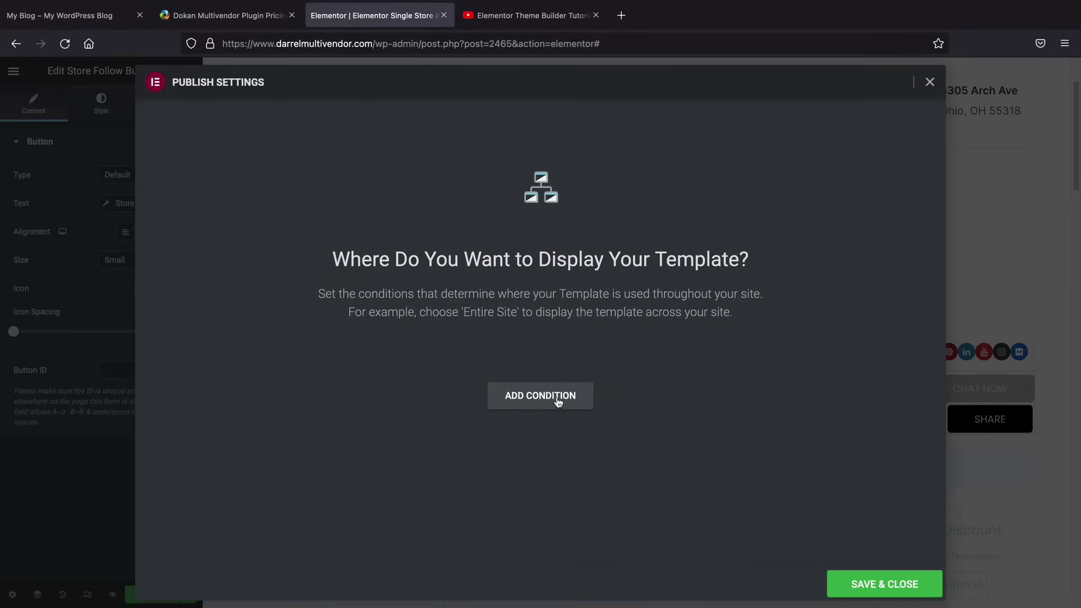
pyautogui.click(506, 375)
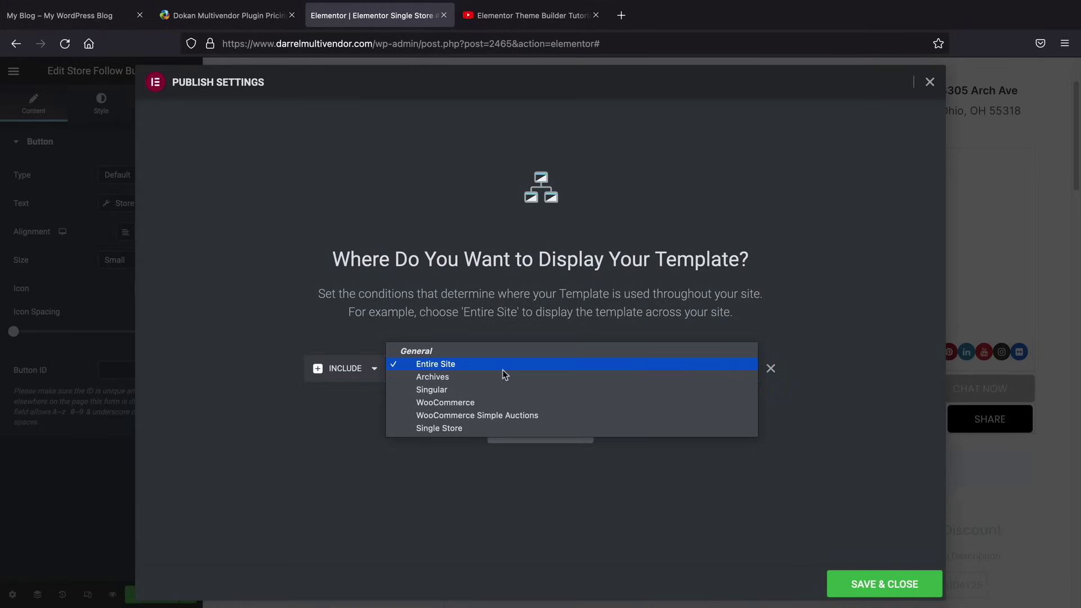
pyautogui.click(473, 430)
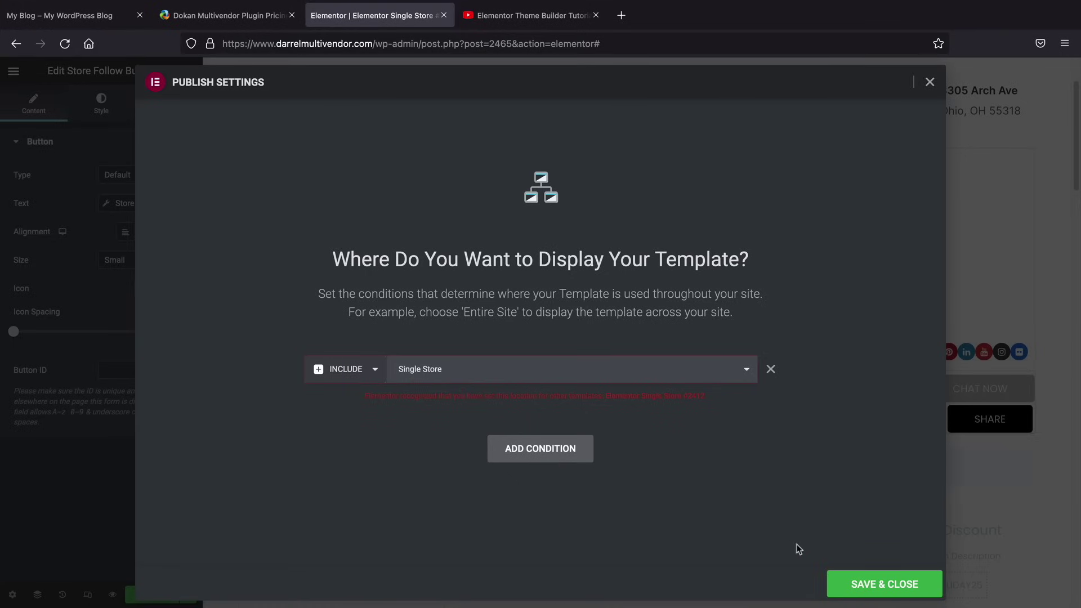
pyautogui.click(896, 585)
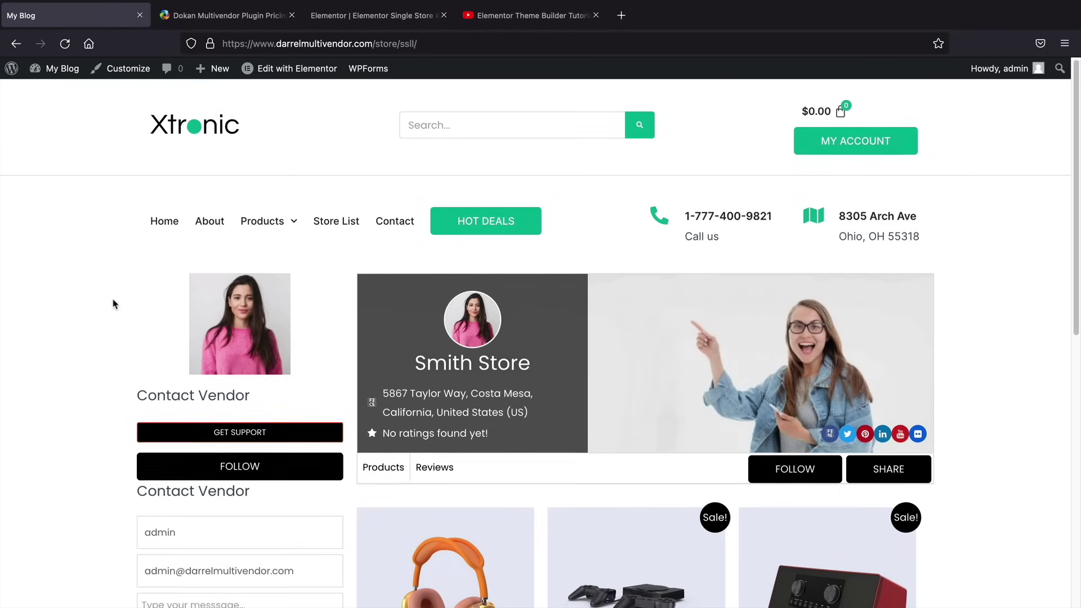
# View the redesigned Smith Store page, then go back to the store list
pyautogui.scroll(-2, 111, 296)
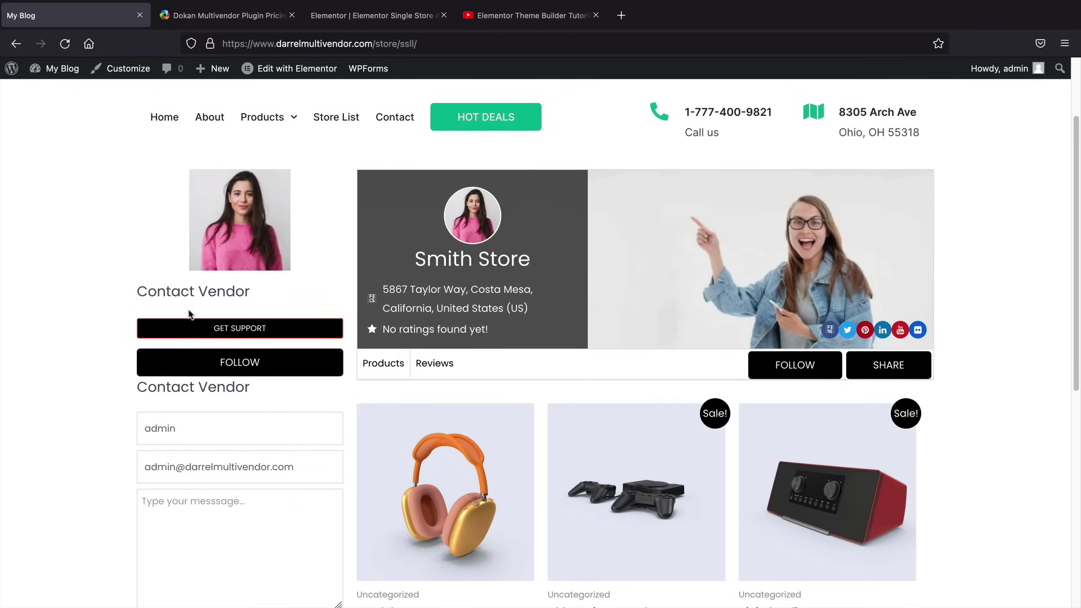
pyautogui.moveTo(324, 15); pyautogui.dragTo(237, 20)
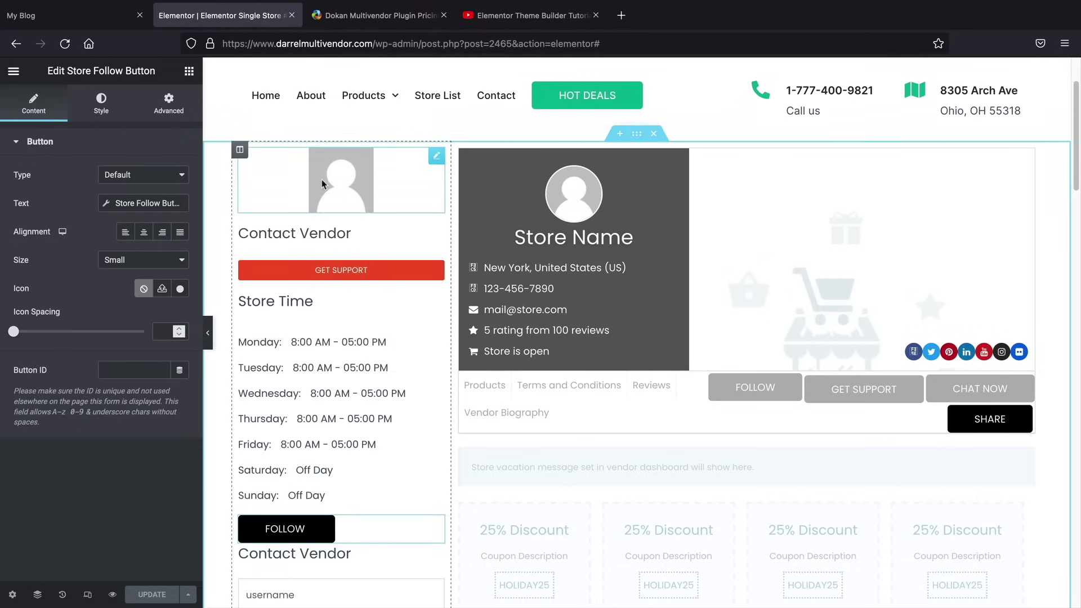
pyautogui.hotkey('ctrl', 'pageup')
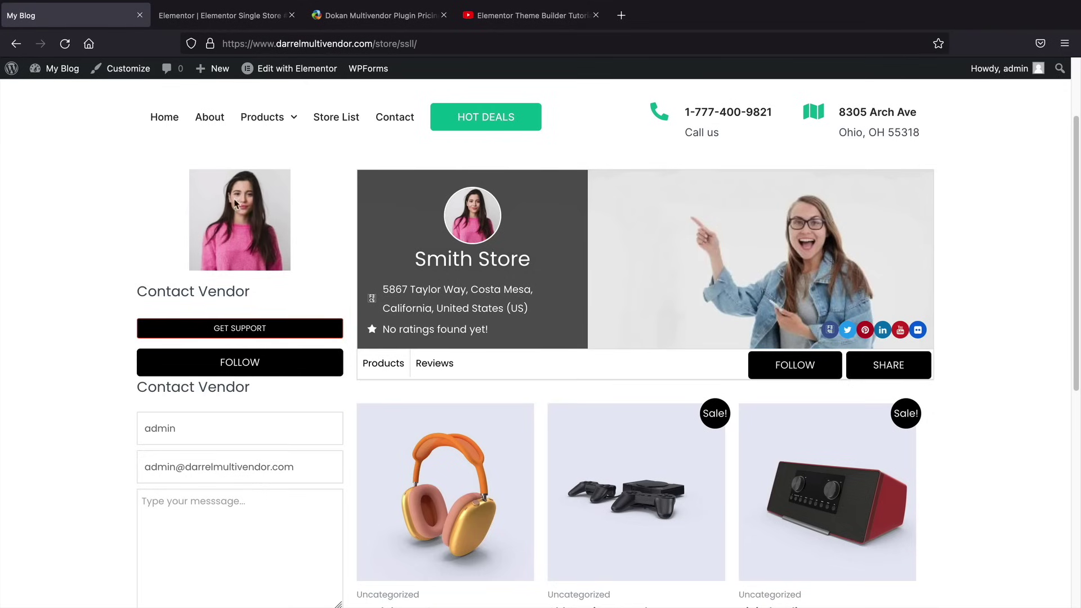
pyautogui.click(16, 44)
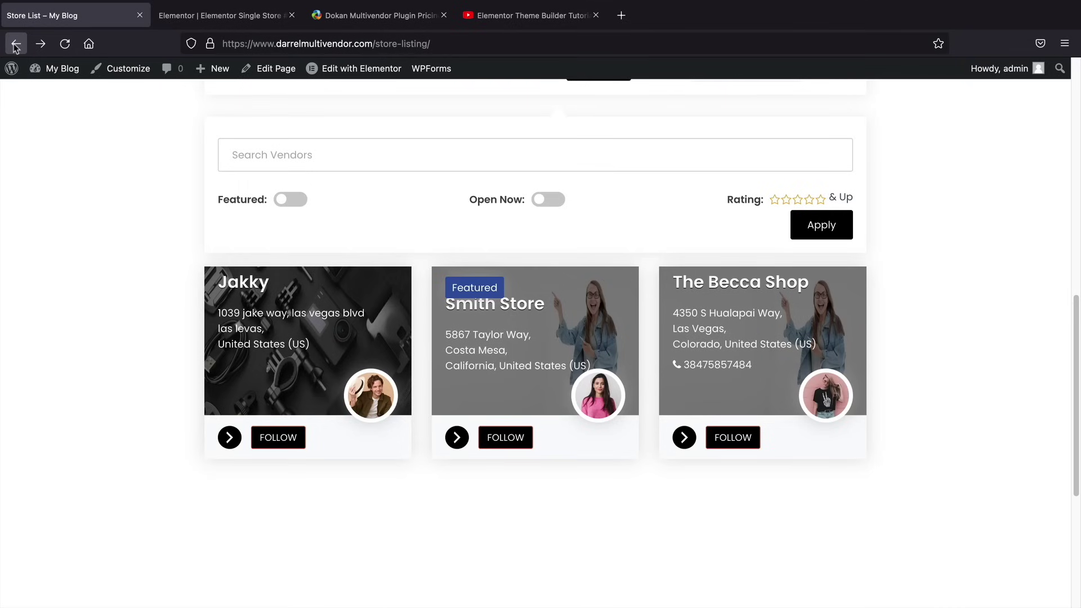
# Open The Becca Shop page and scroll through its new layout
pyautogui.click(716, 282)
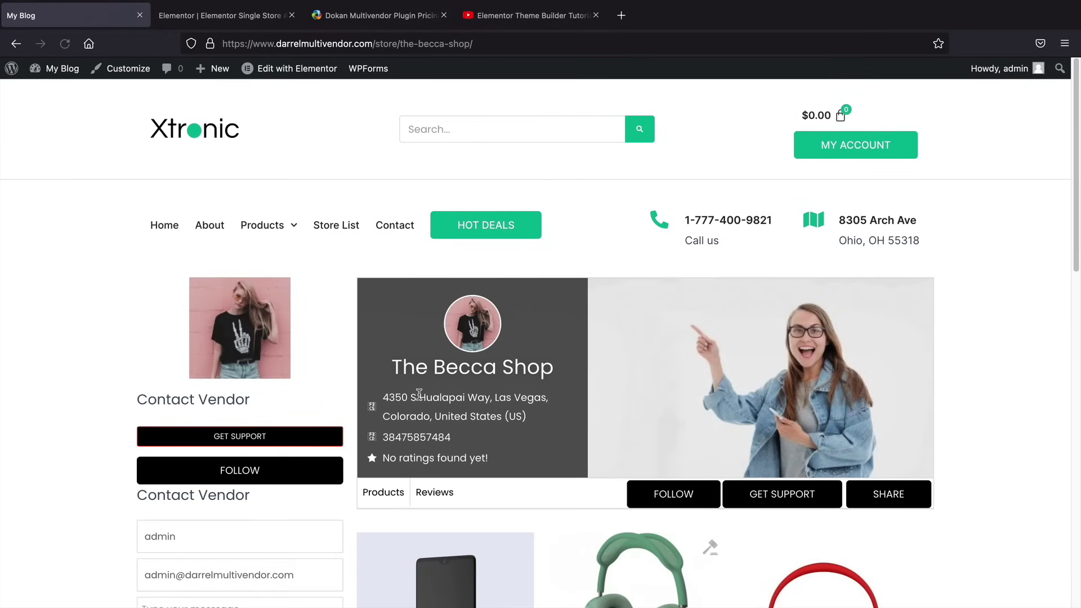
pyautogui.scroll(-2, 419, 398)
pyautogui.scroll(-2, 419, 397)
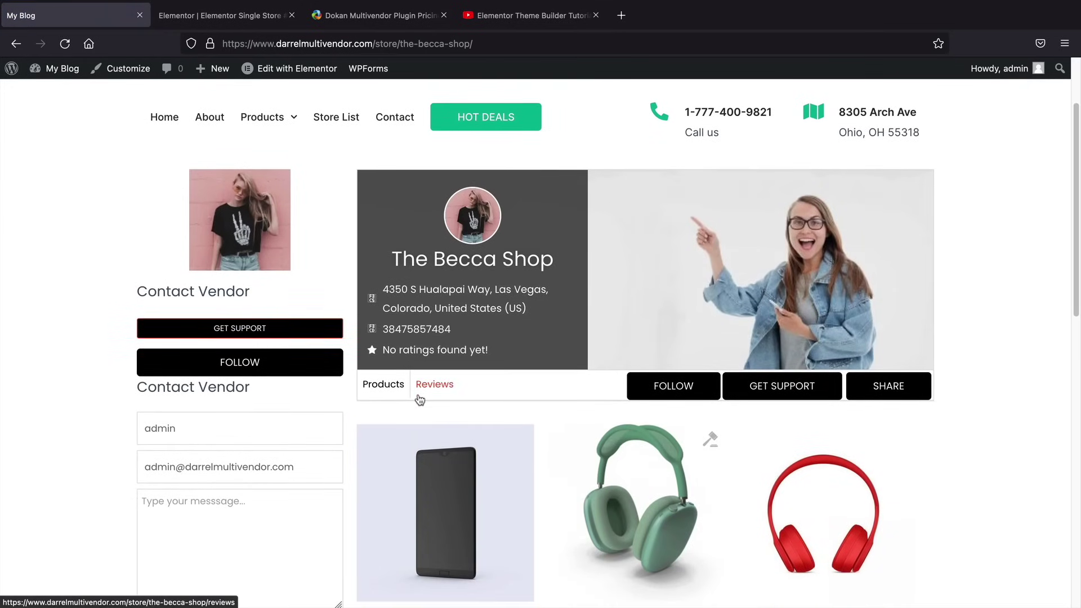
# Review which Dokan pricing plans include the Elementor module
pyautogui.click(345, 17)
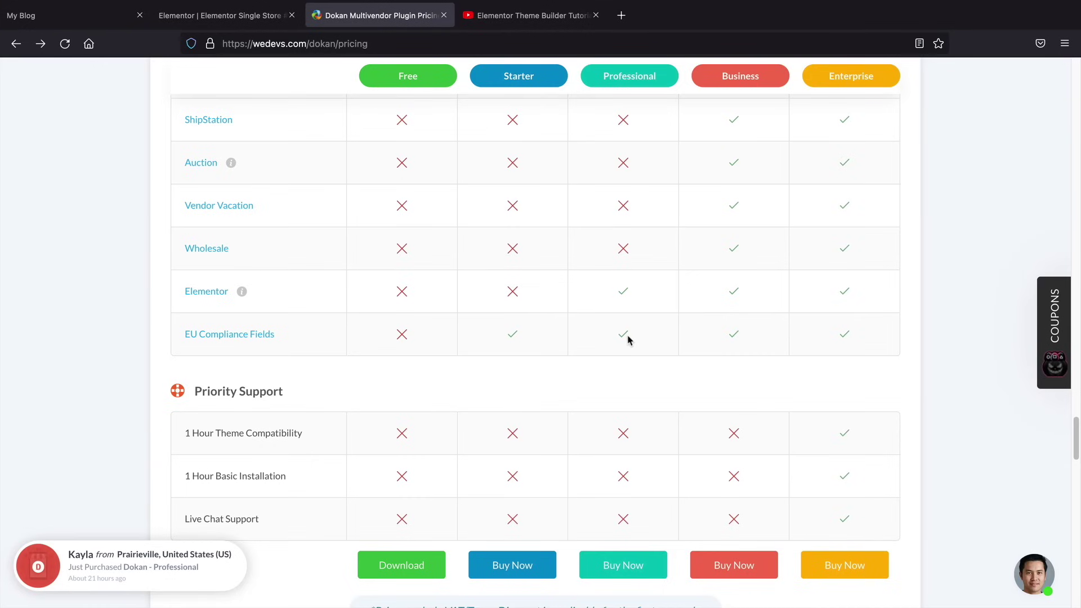
pyautogui.scroll(-2, 629, 340)
pyautogui.scroll(-1, 532, 363)
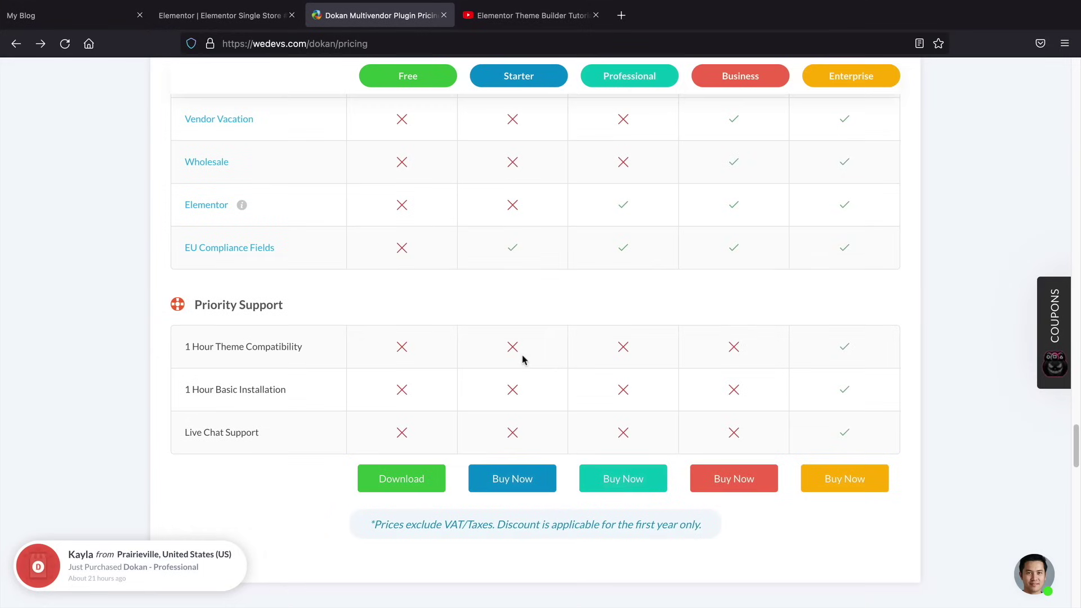
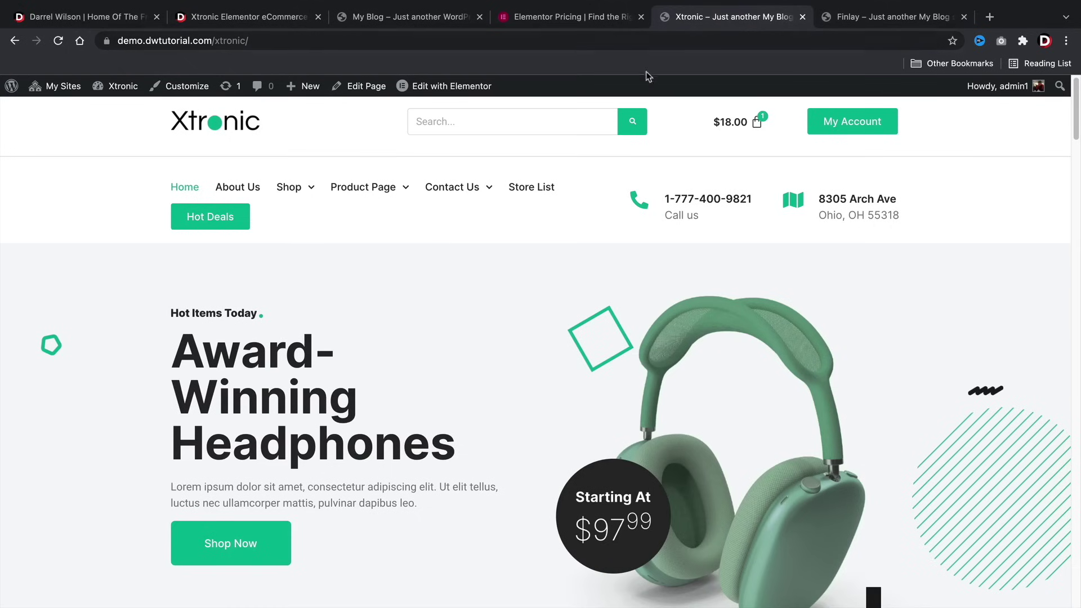
# Show the Xtronic Shop submenu: Shop Pages 1–4, My Account and Product Pages 1–2
pyautogui.moveTo(297, 195)
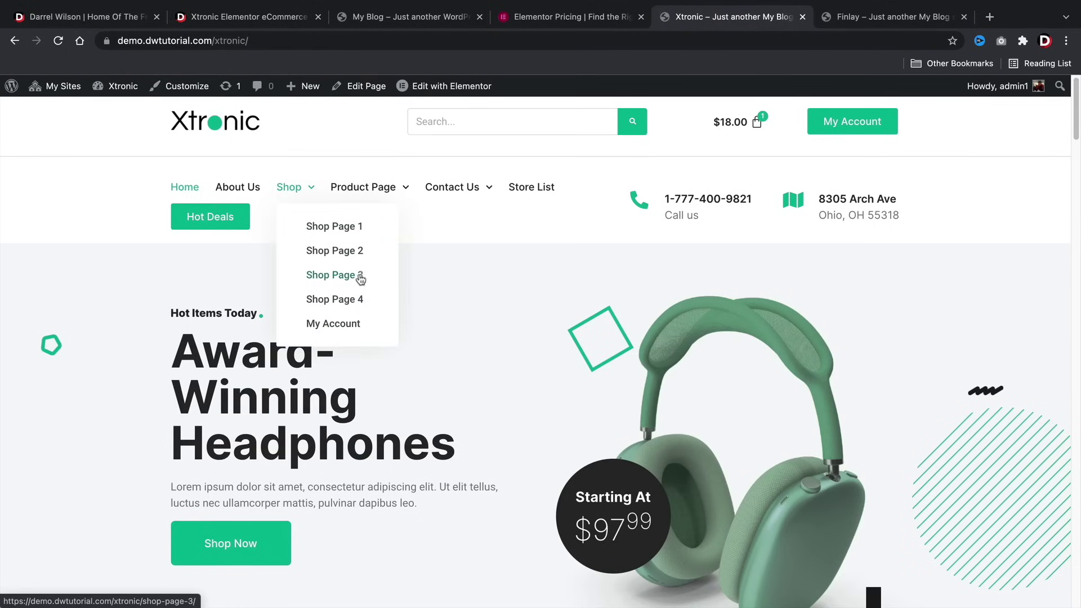
pyautogui.moveTo(367, 207)
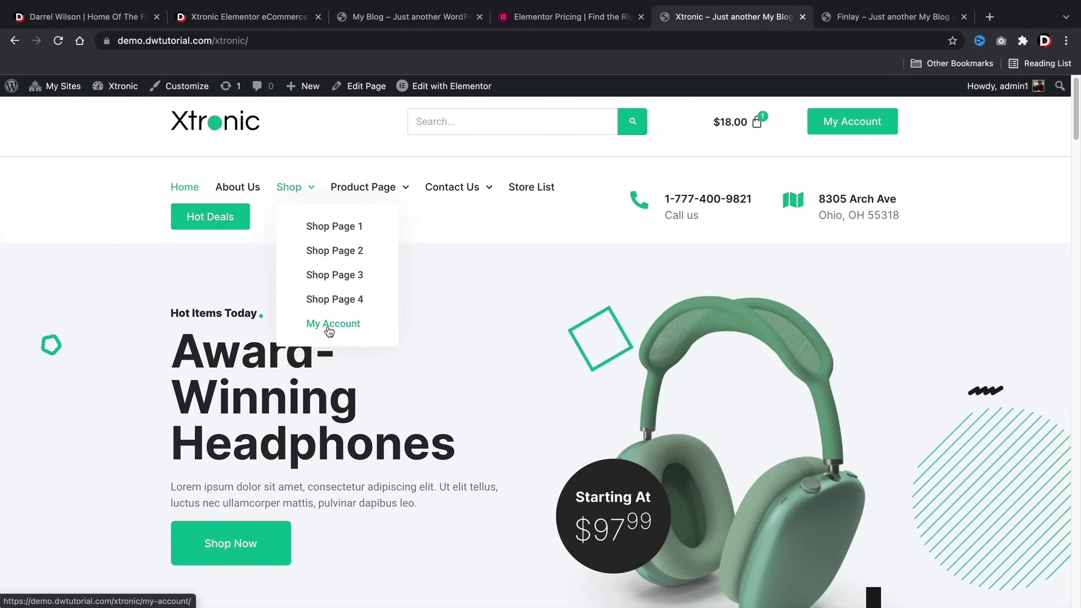
pyautogui.click(344, 233)
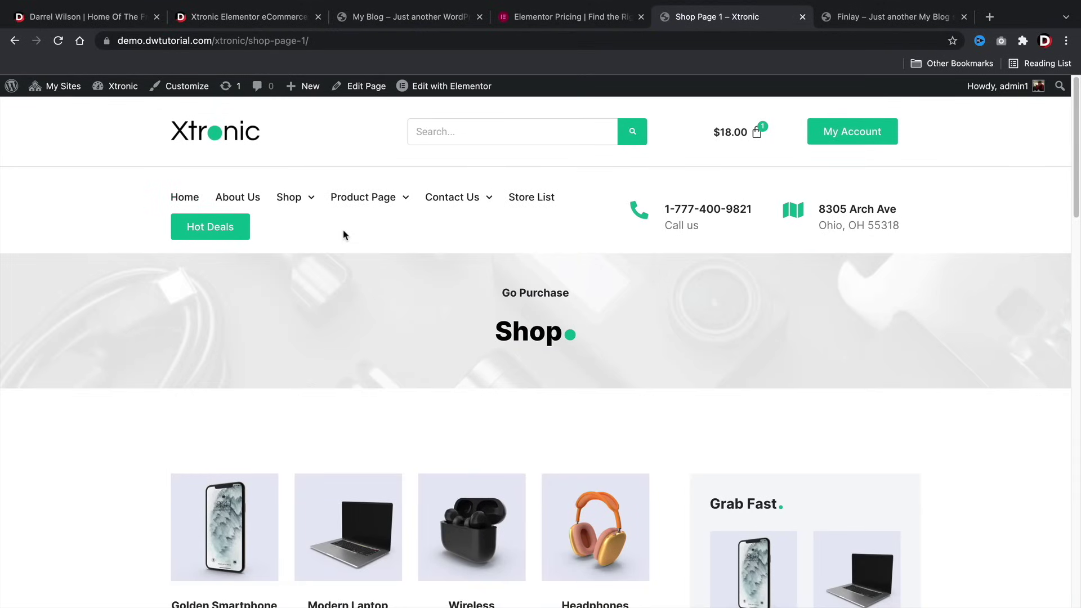
pyautogui.scroll(-3, 344, 235)
pyautogui.scroll(-10, 345, 235)
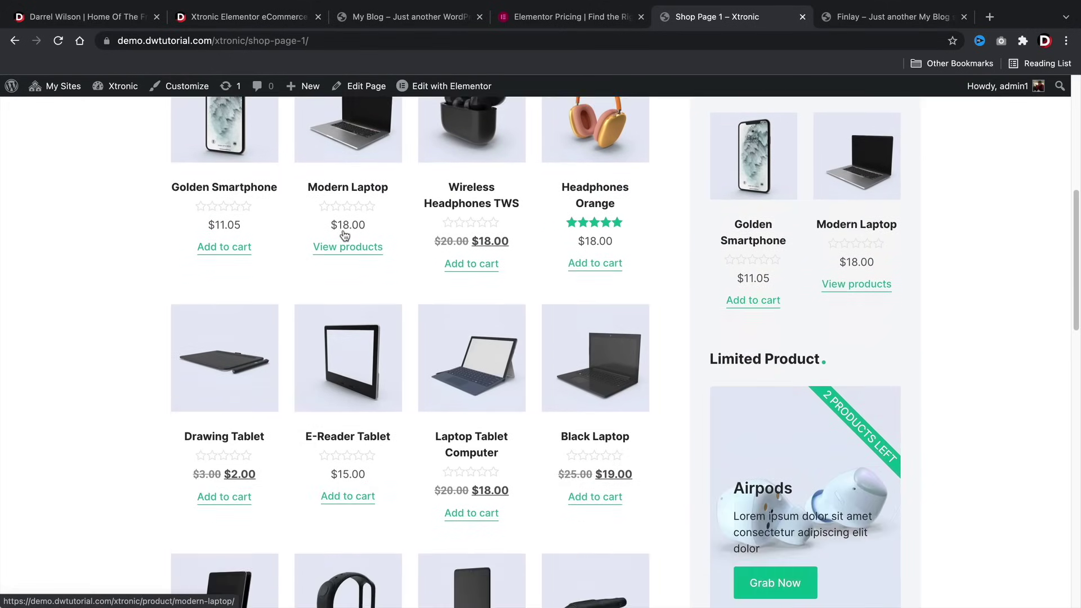
pyautogui.scroll(-8, 345, 234)
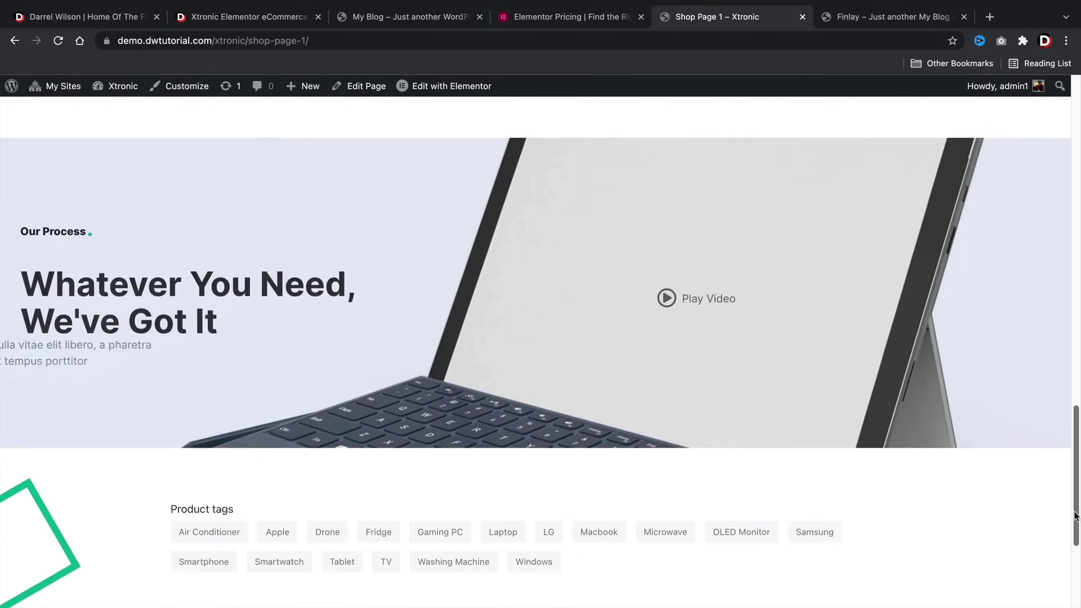
pyautogui.moveTo(1075, 515); pyautogui.dragTo(1060, 177)
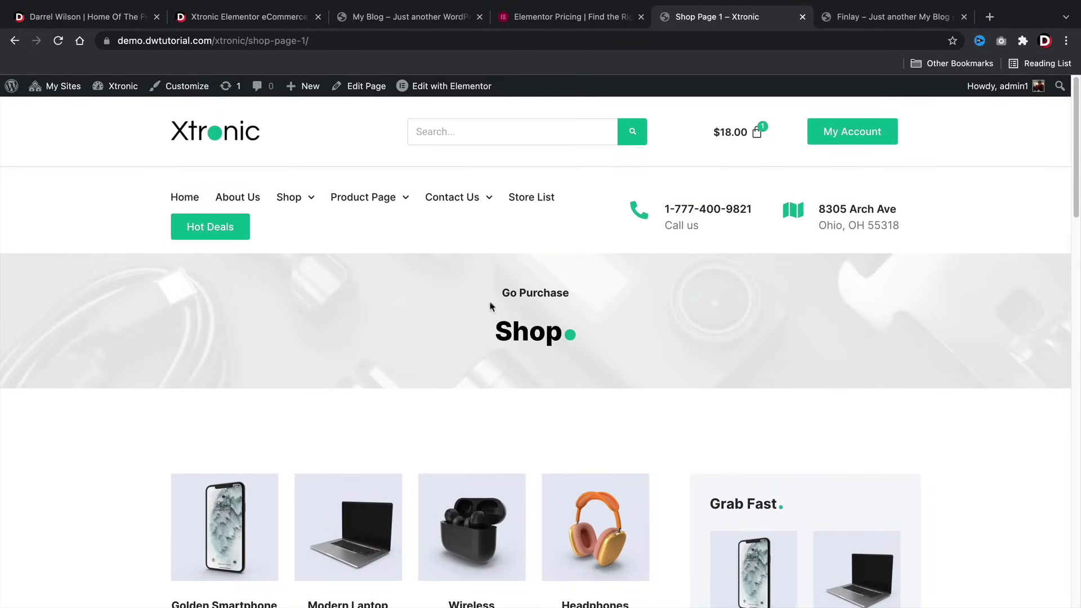
pyautogui.moveTo(295, 198)
pyautogui.click(317, 264)
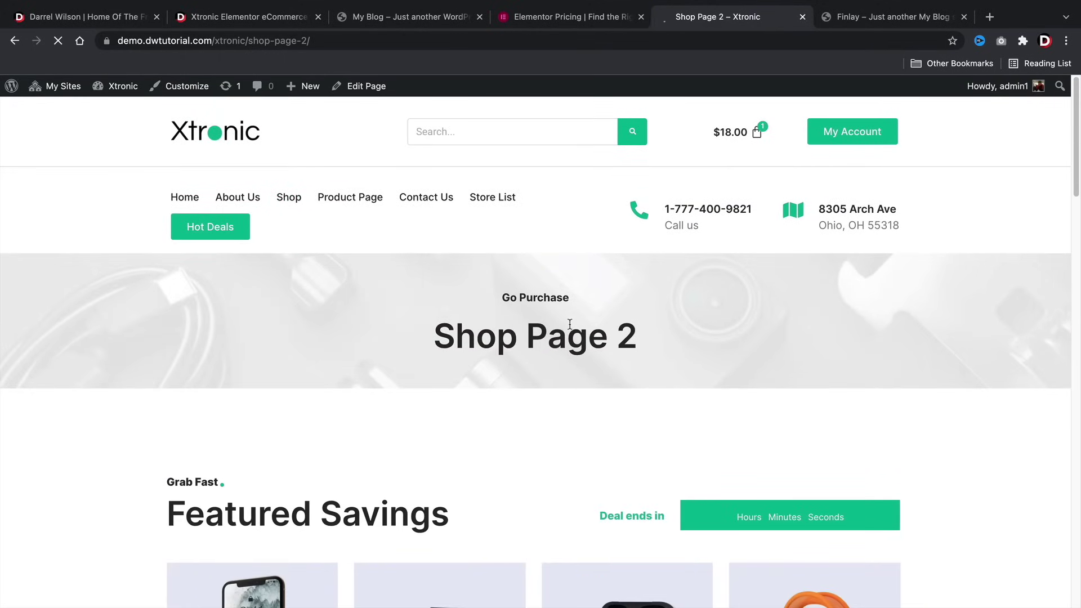
pyautogui.scroll(-5, 577, 343)
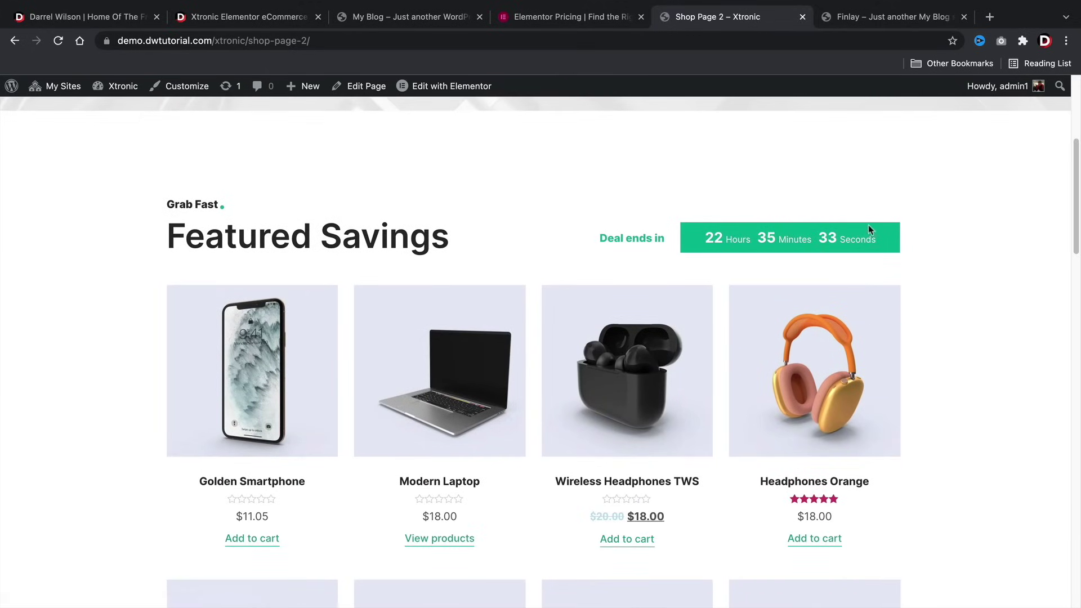
pyautogui.moveTo(181, 206); pyautogui.dragTo(237, 210)
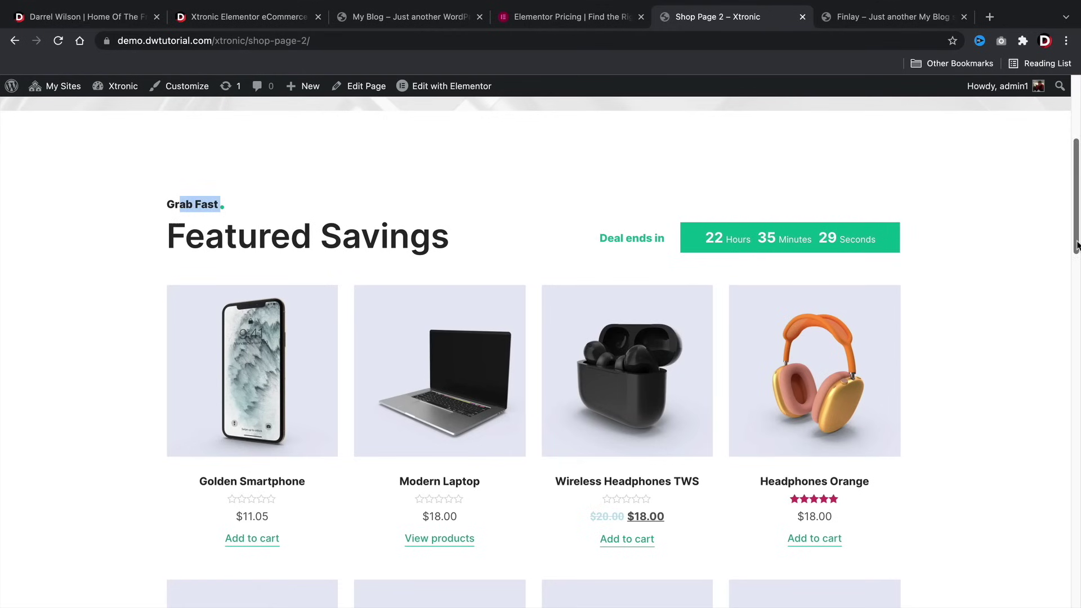
pyautogui.scroll(-10, 1033, 241)
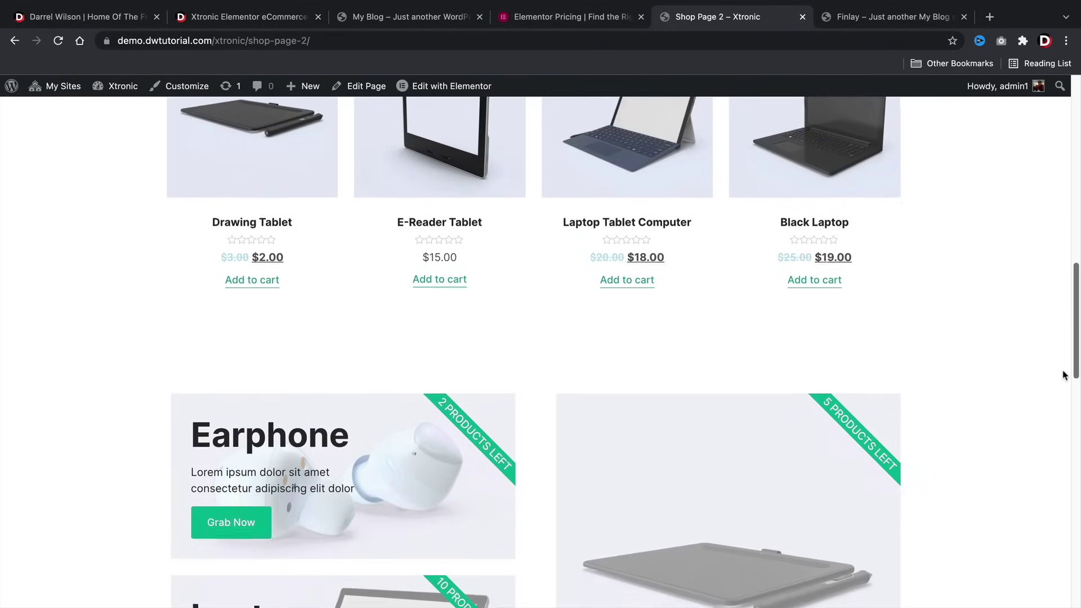
pyautogui.moveTo(1064, 375); pyautogui.dragTo(936, 209)
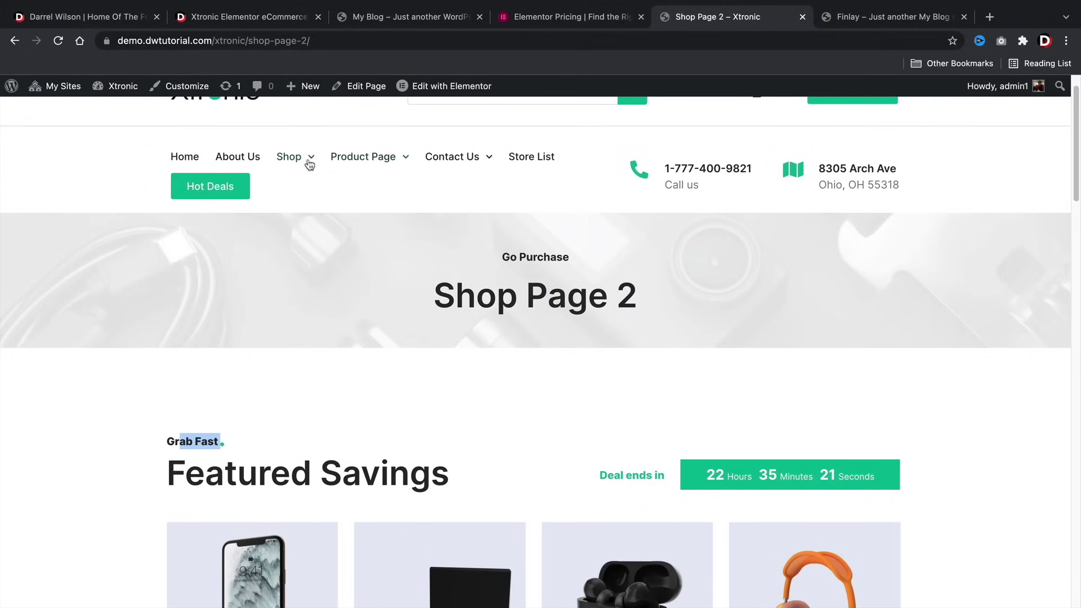
pyautogui.moveTo(309, 160)
pyautogui.moveTo(370, 164)
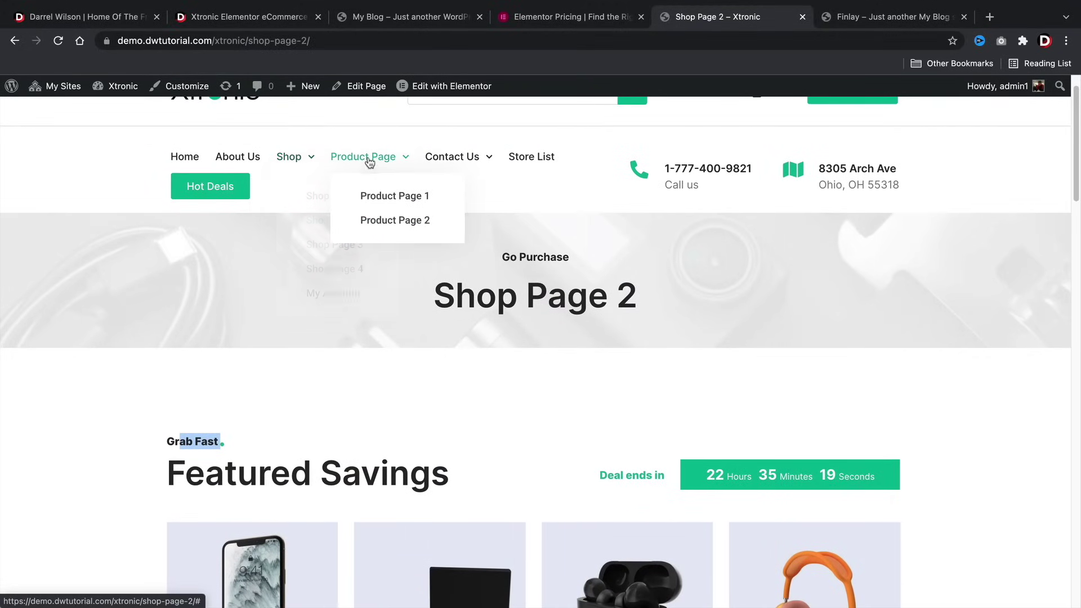
pyautogui.click(393, 221)
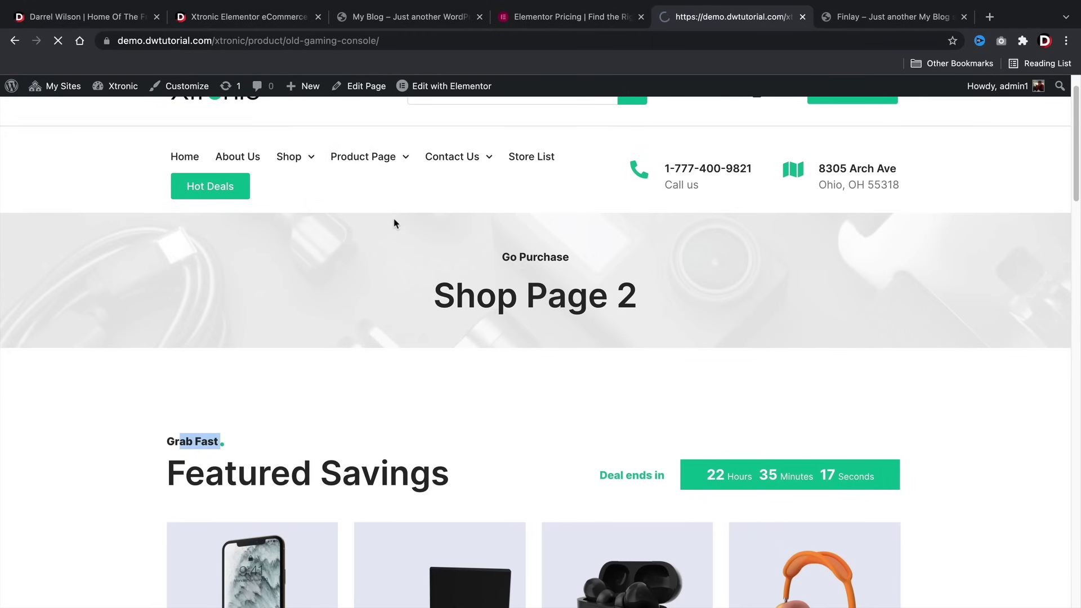
pyautogui.scroll(-3, 416, 312)
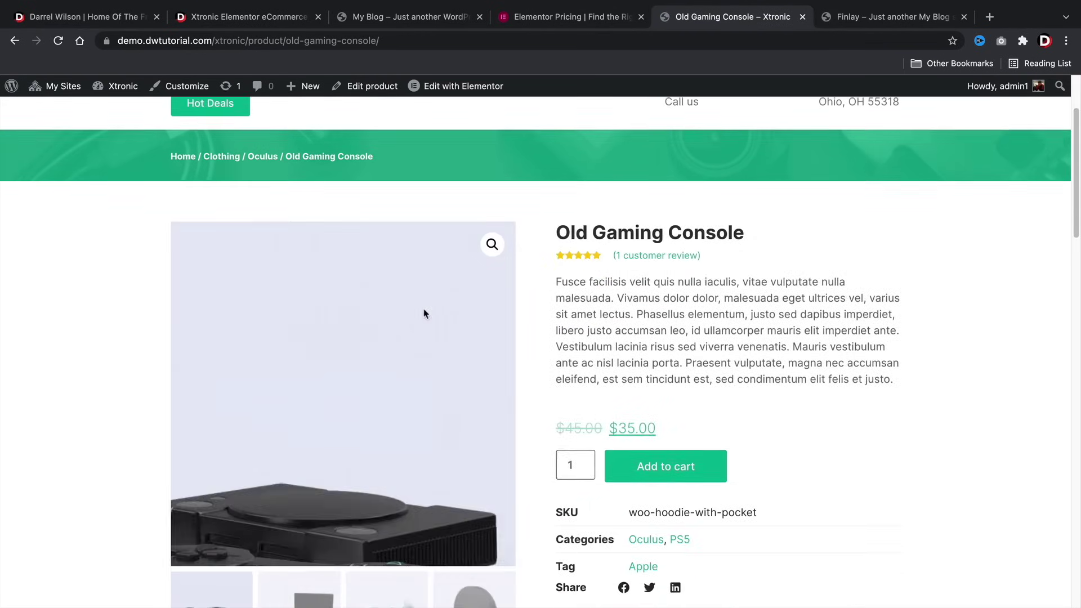
pyautogui.scroll(2, 401, 185)
pyautogui.moveTo(363, 164)
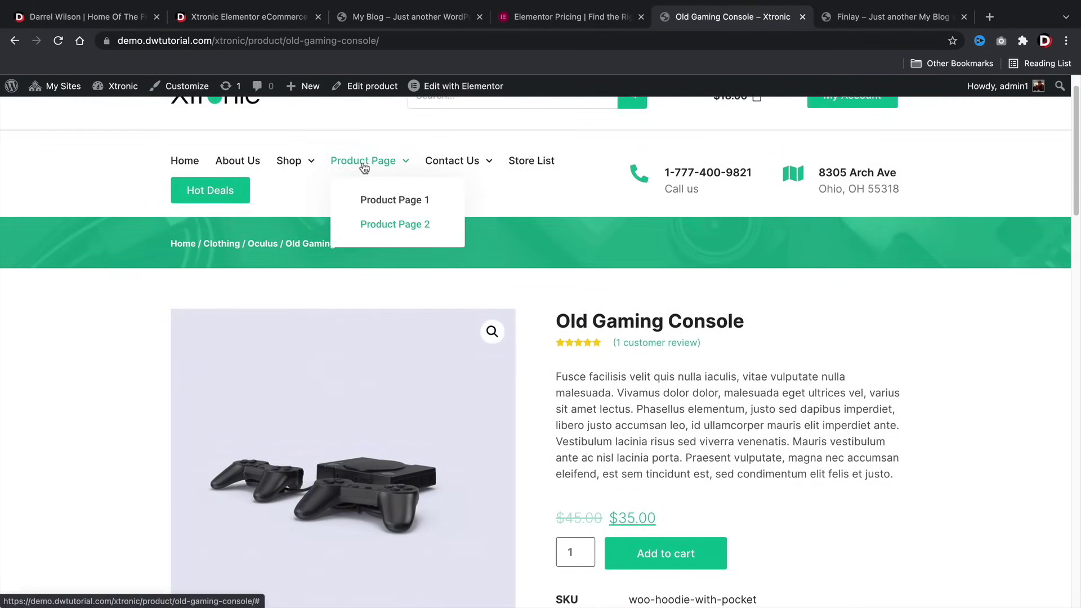
pyautogui.click(365, 201)
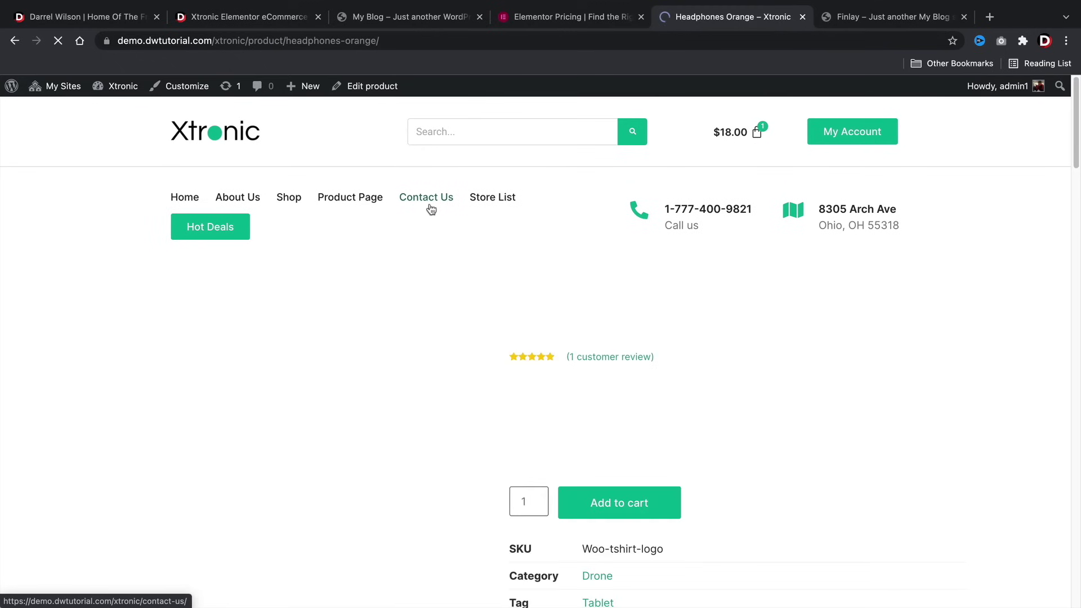
pyautogui.scroll(-2, 739, 338)
pyautogui.scroll(-10, 739, 352)
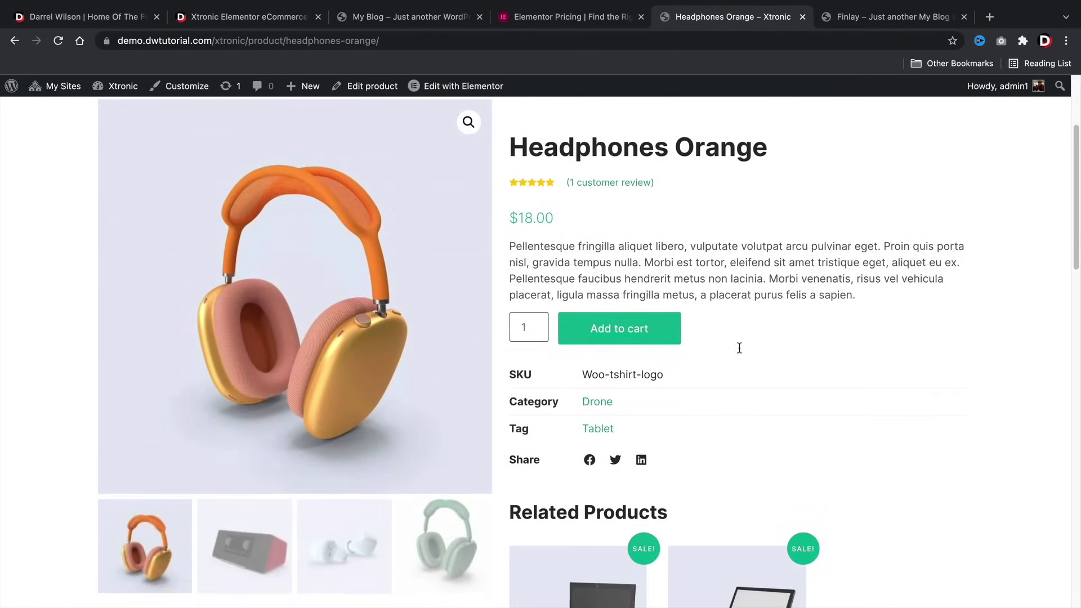
pyautogui.scroll(10, 739, 352)
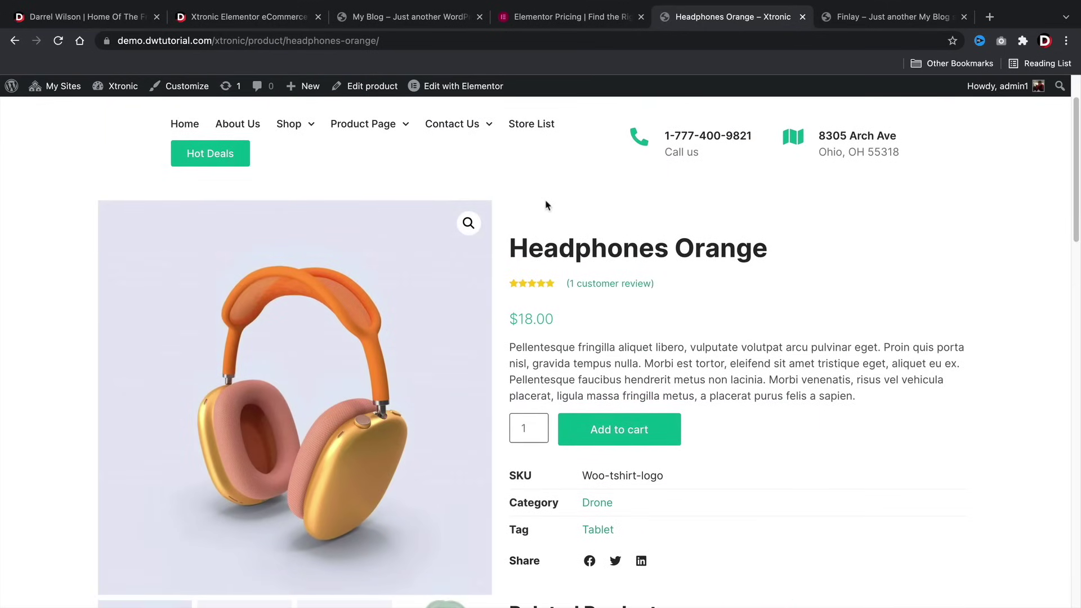
pyautogui.scroll(-12, 674, 422)
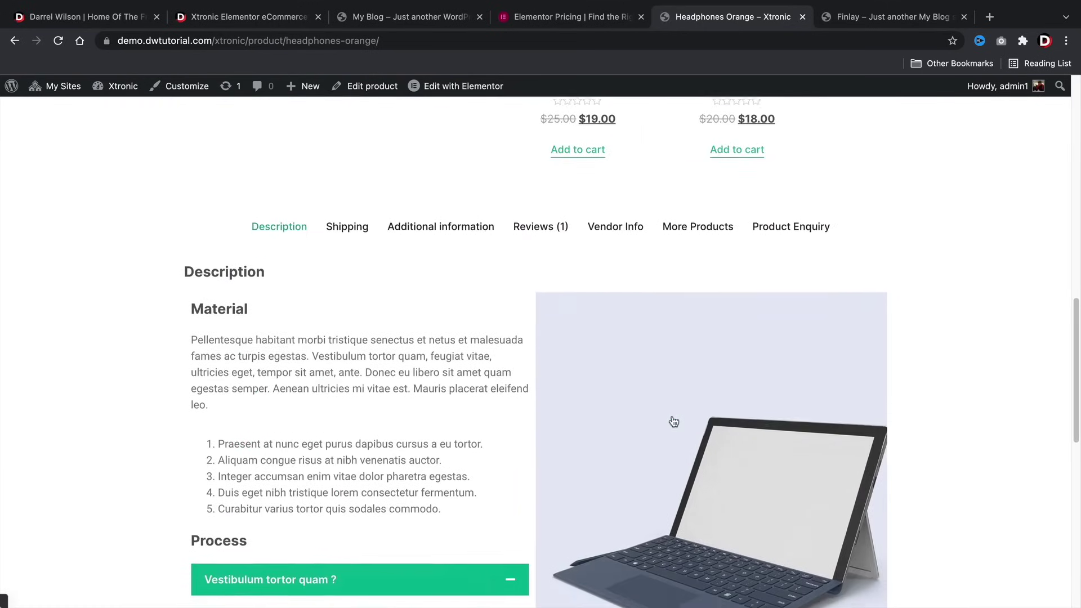
pyautogui.scroll(-5, 674, 422)
pyautogui.scroll(12, 1066, 234)
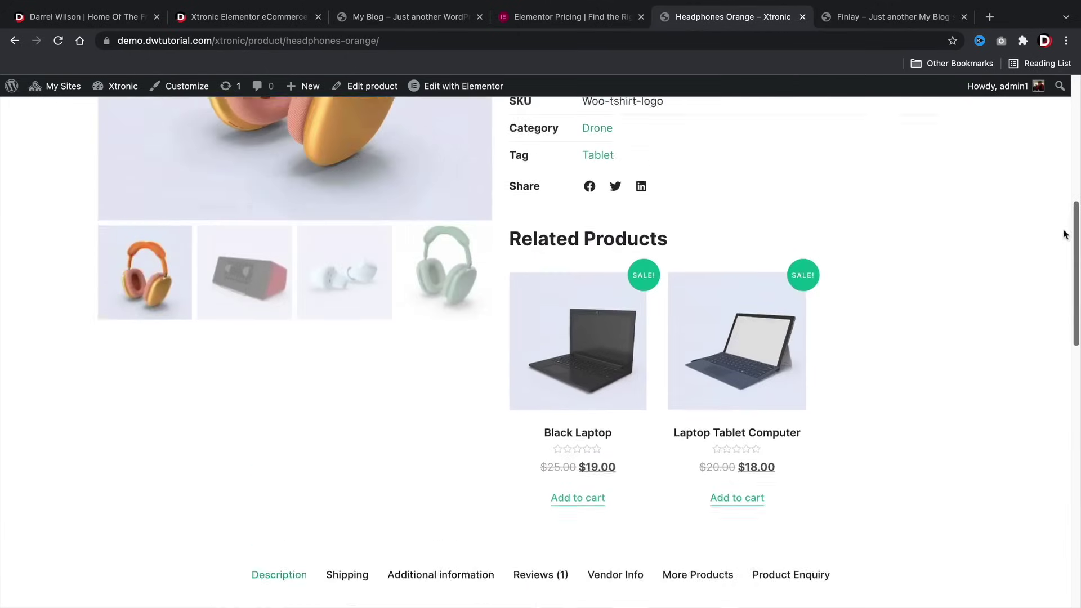
pyautogui.scroll(9, 1066, 234)
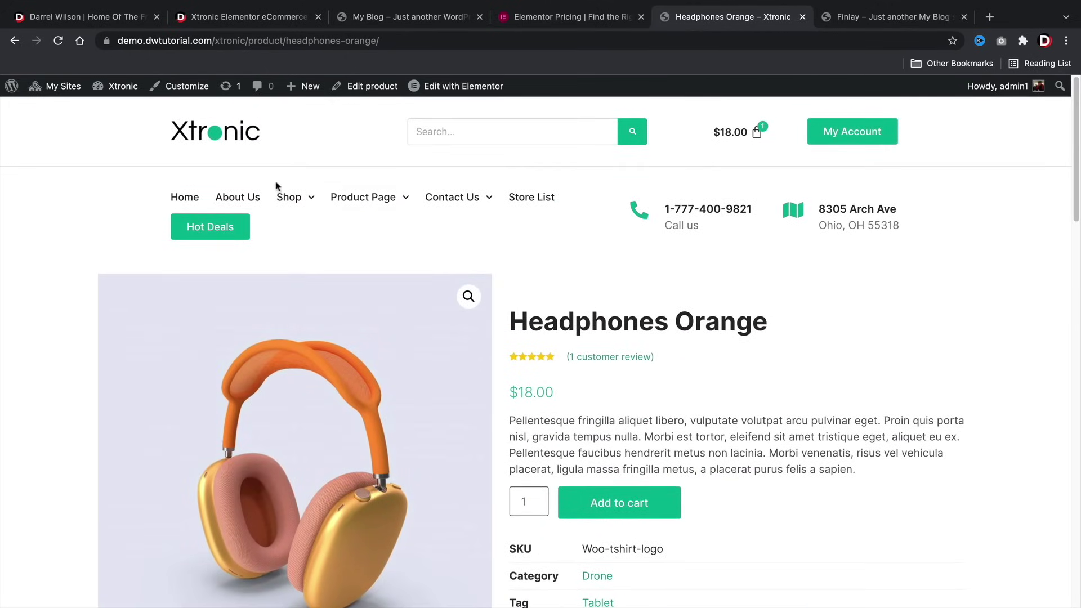
pyautogui.click(192, 199)
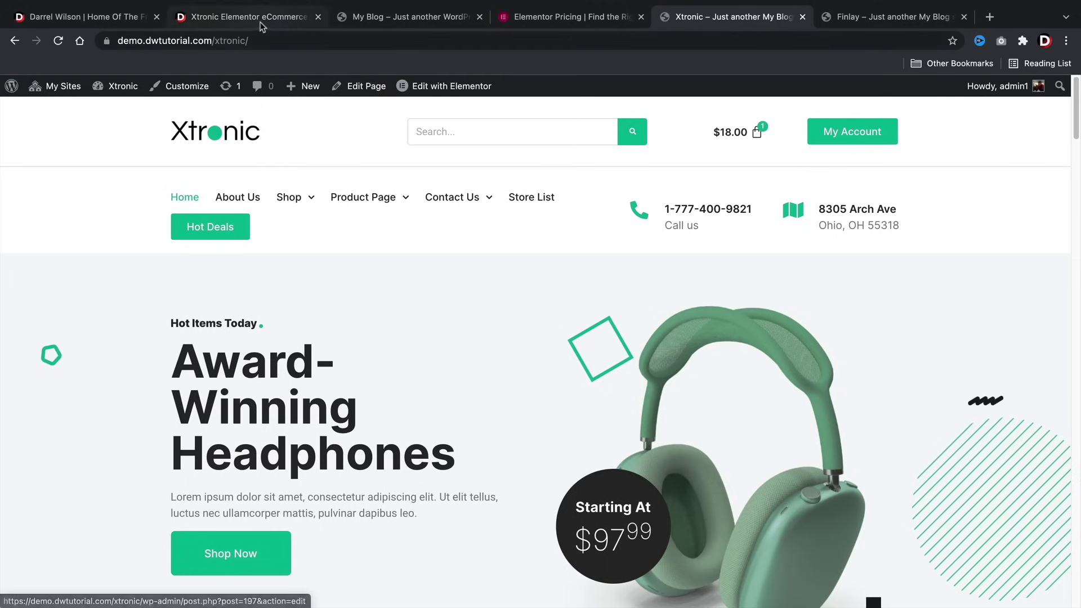
pyautogui.click(258, 22)
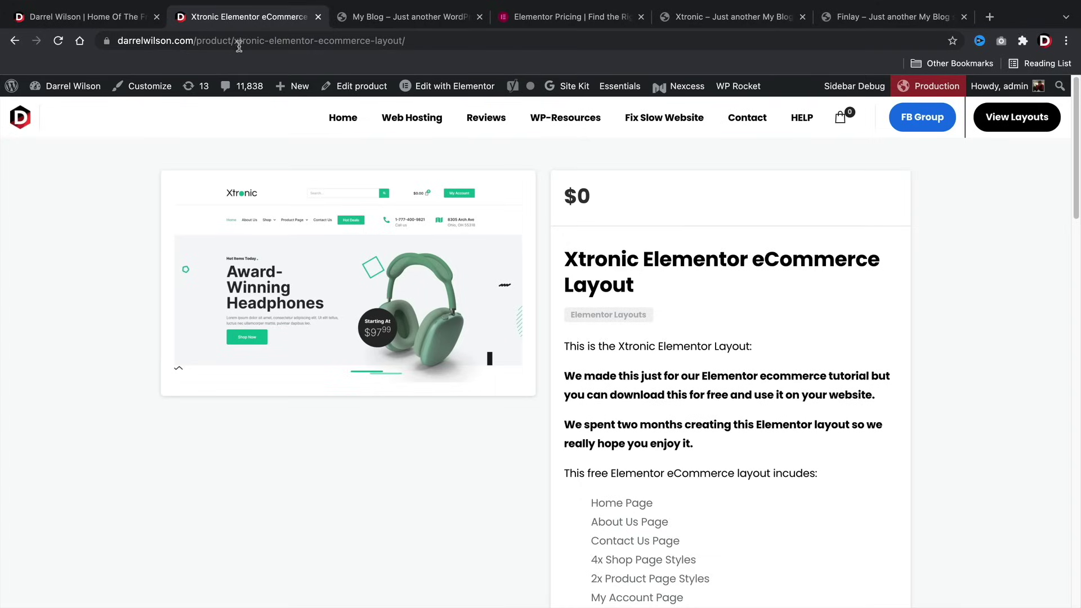
pyautogui.click(1004, 123)
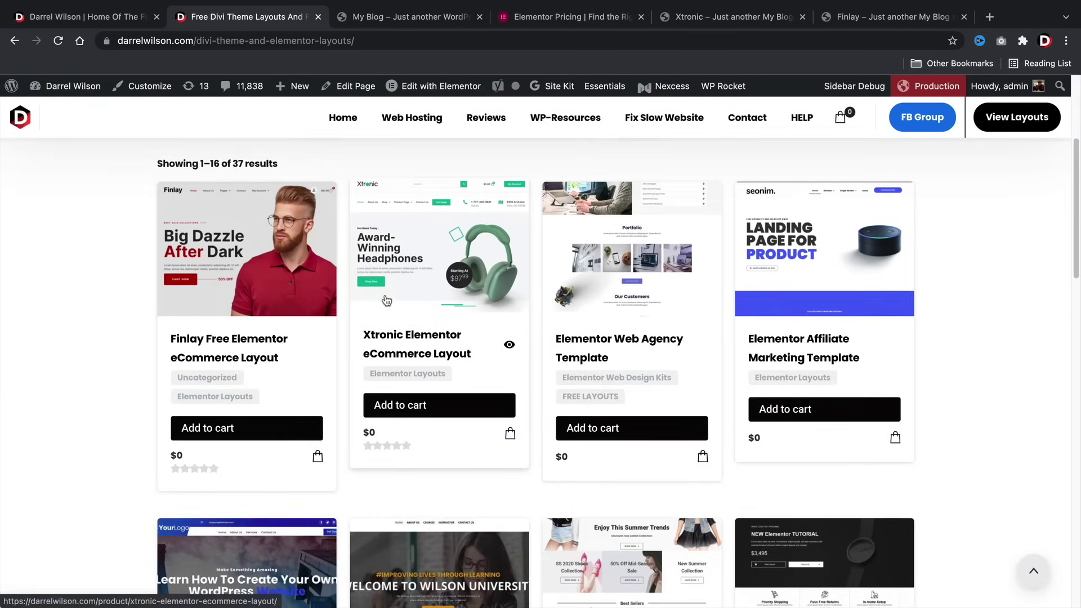
pyautogui.scroll(-5, 508, 248)
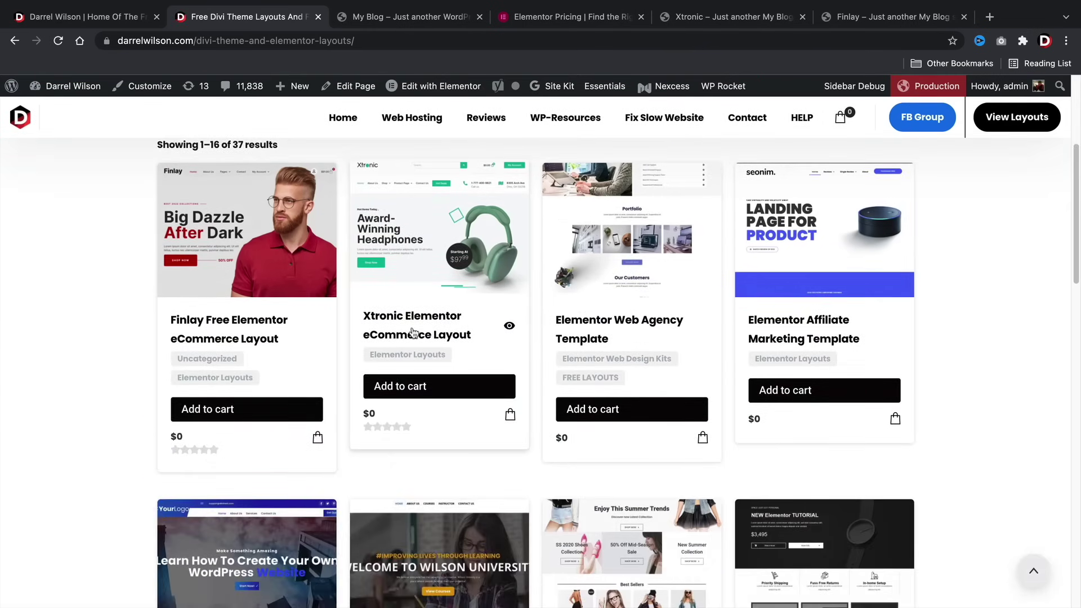
pyautogui.click(417, 320)
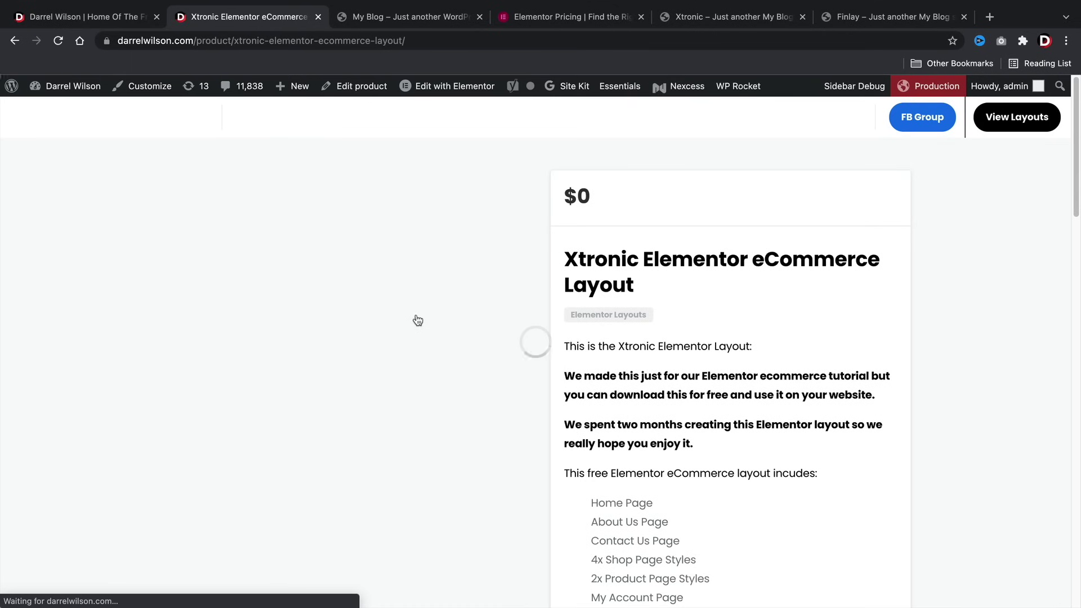
pyautogui.scroll(-5, 524, 385)
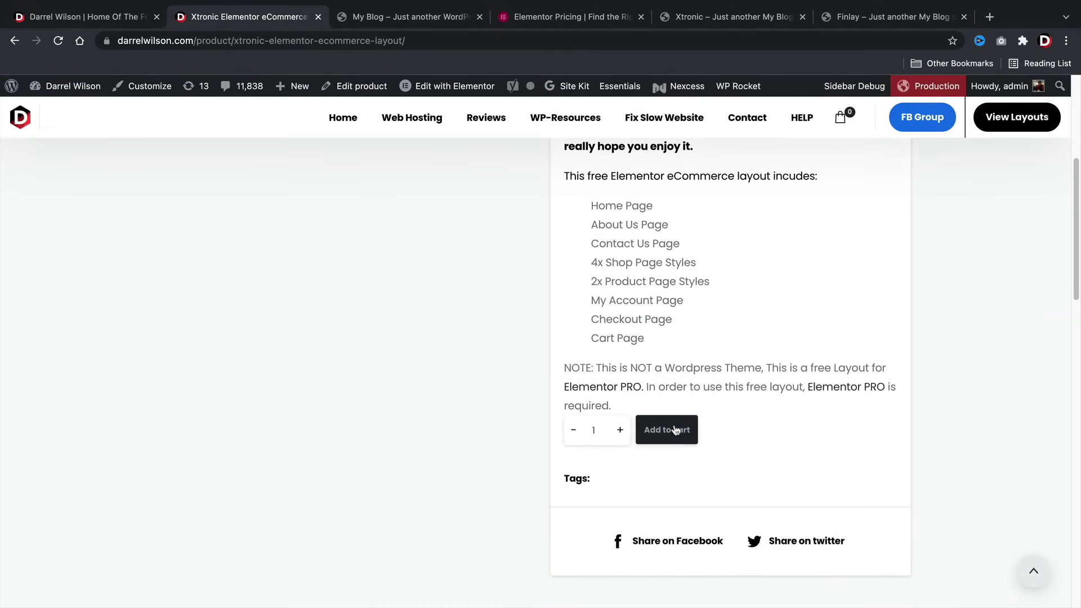
pyautogui.click(677, 431)
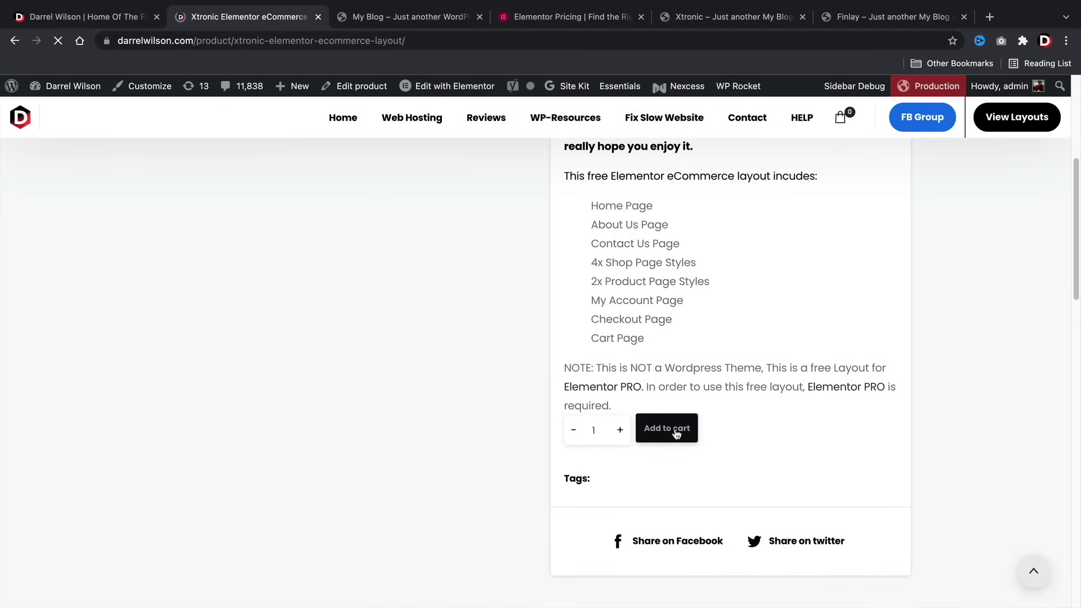
# Check out the free layout order, download the Xtronic zip, and return to the print store
pyautogui.click(860, 192)
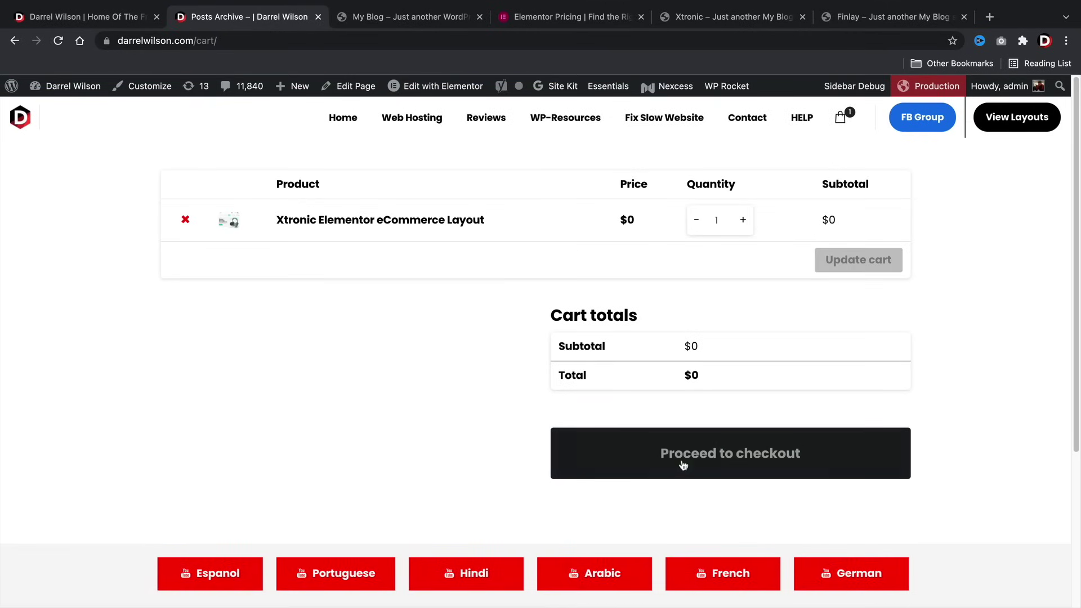
pyautogui.click(739, 460)
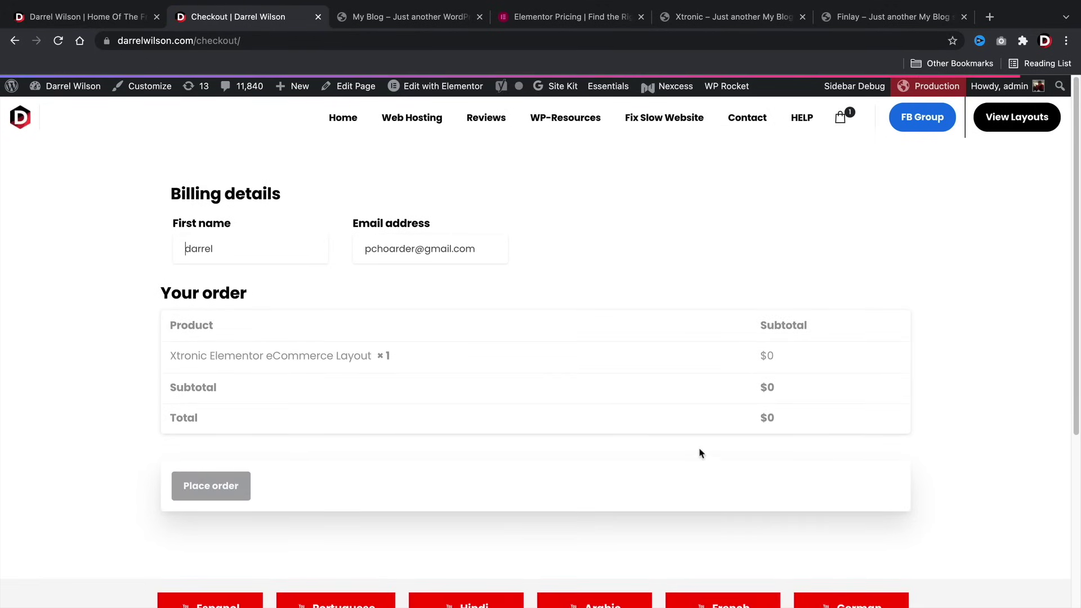
pyautogui.click(211, 486)
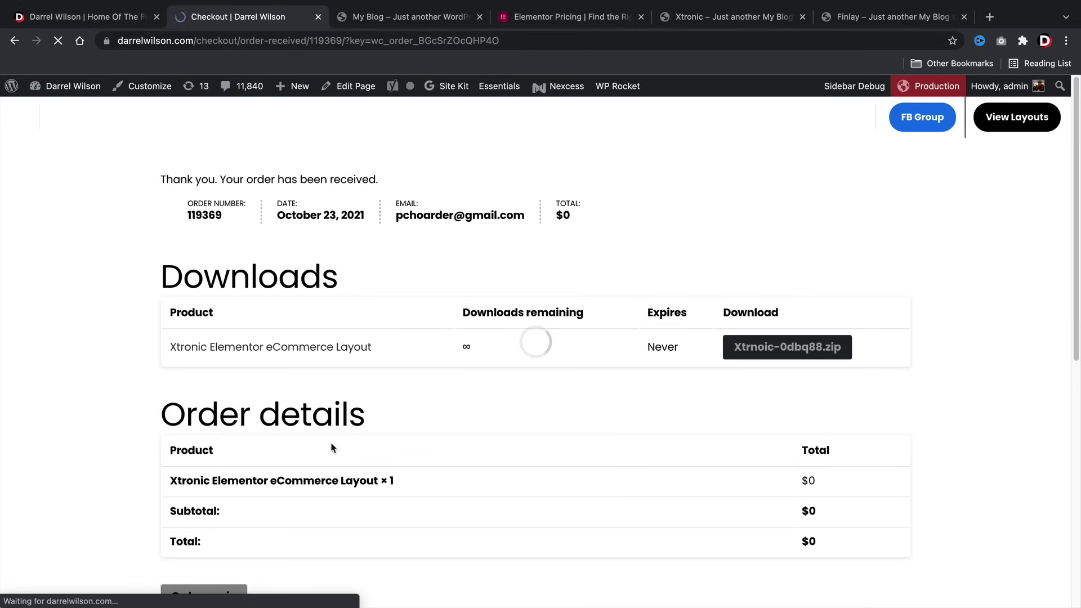
pyautogui.click(752, 343)
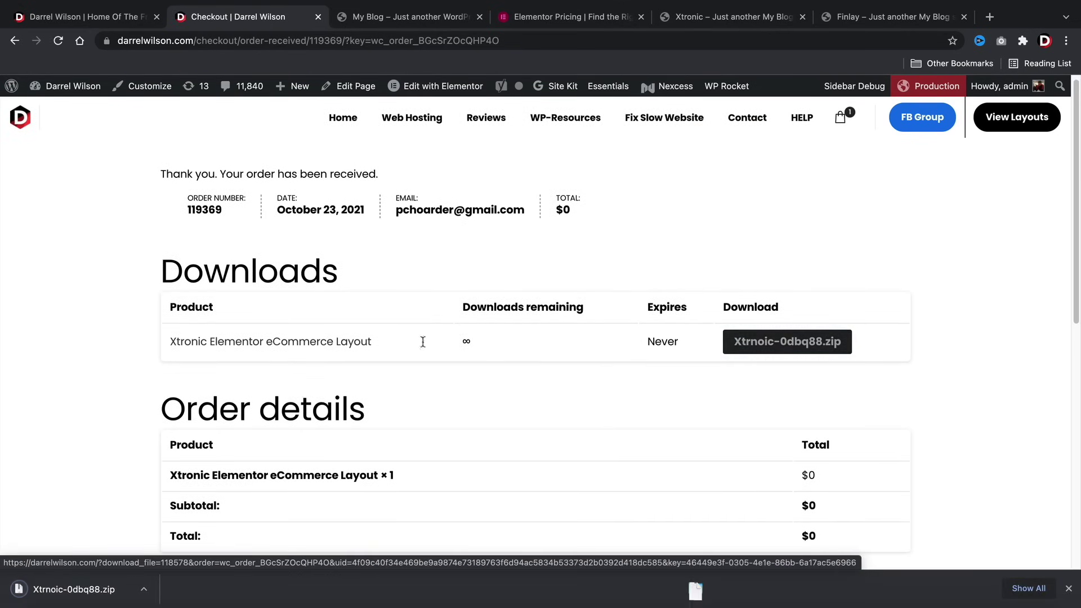
pyautogui.click(1069, 590)
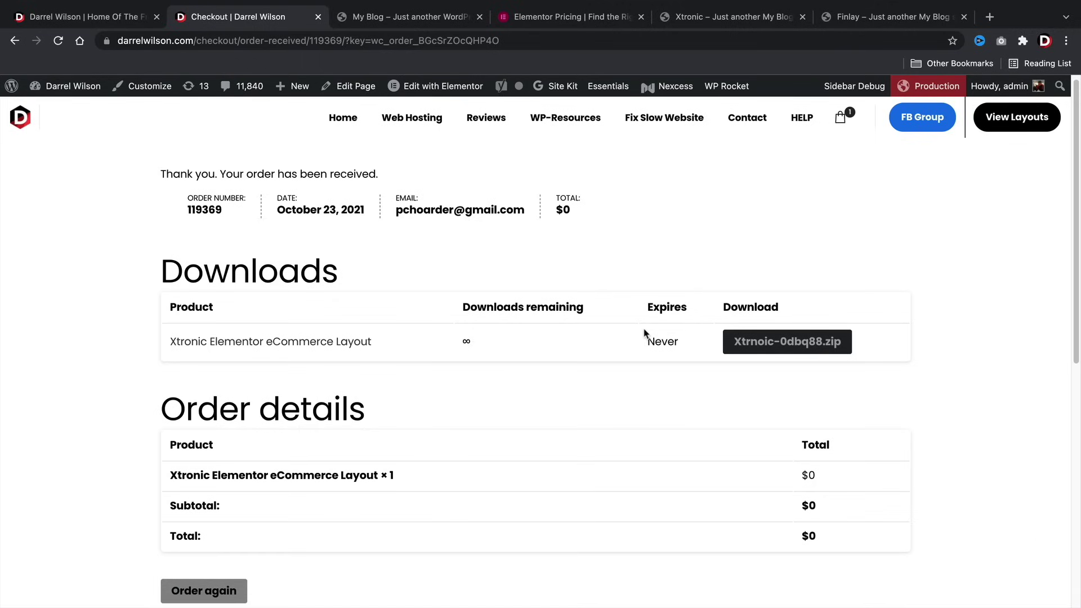
pyautogui.click(393, 19)
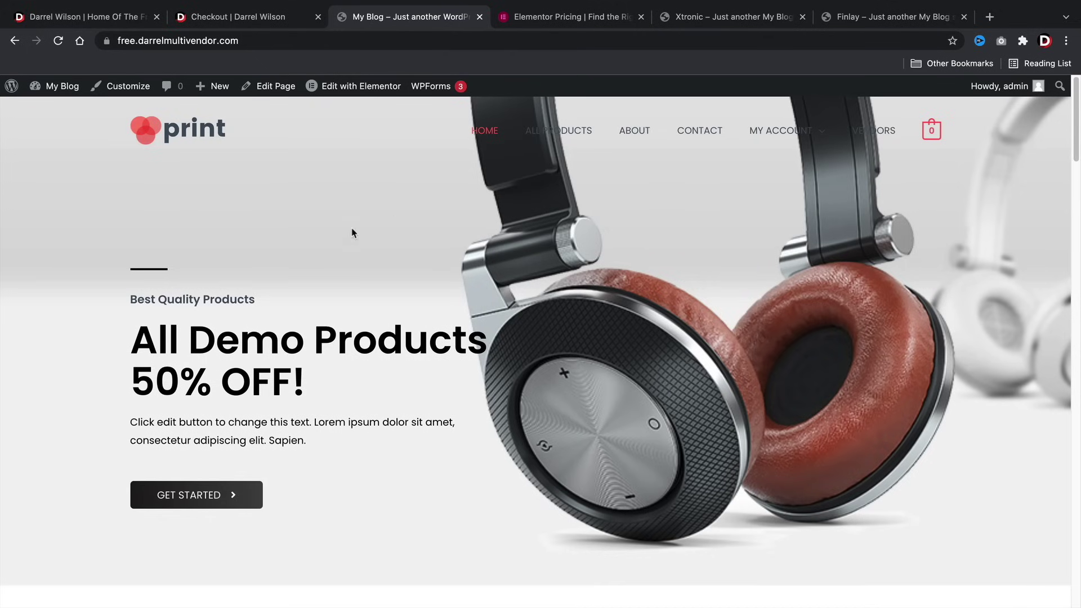
# Scroll through the My Blog print store homepage
pyautogui.scroll(-15, 382, 454)
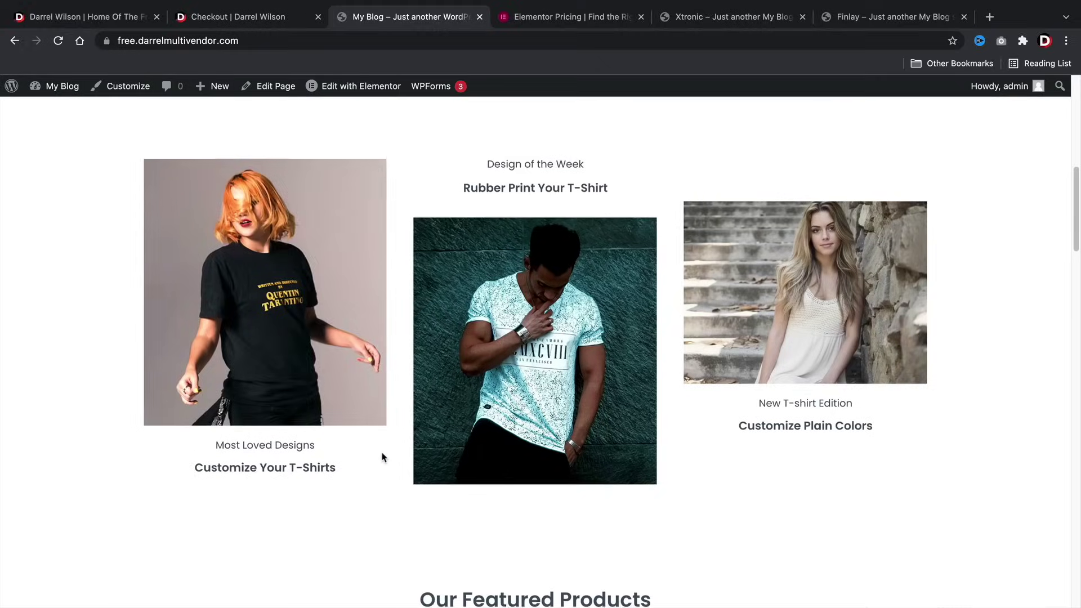
pyautogui.scroll(-5, 382, 457)
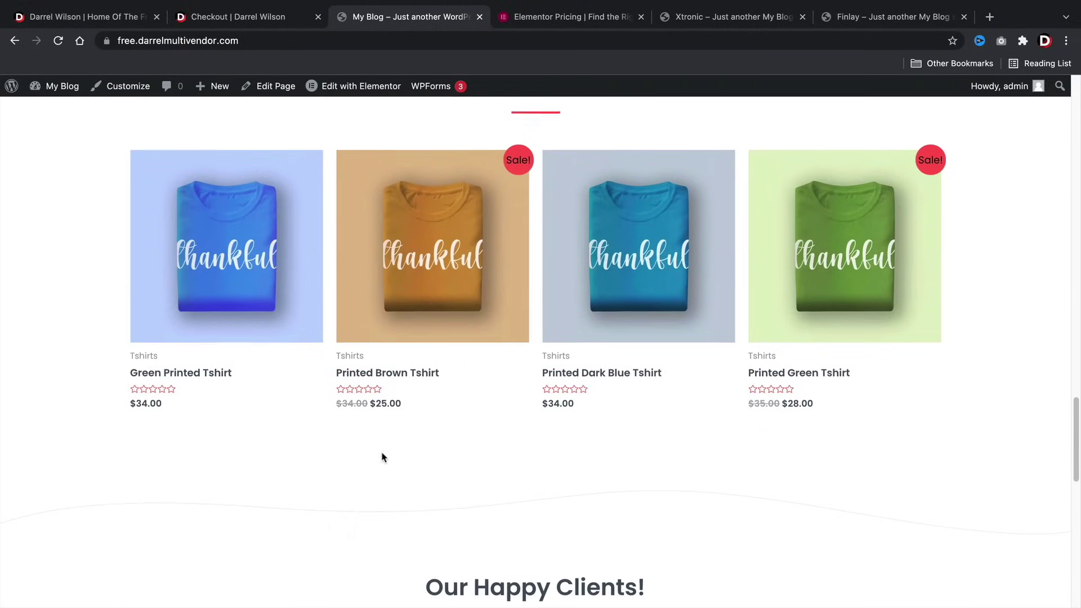
pyautogui.scroll(15, 386, 464)
pyautogui.scroll(10, 388, 465)
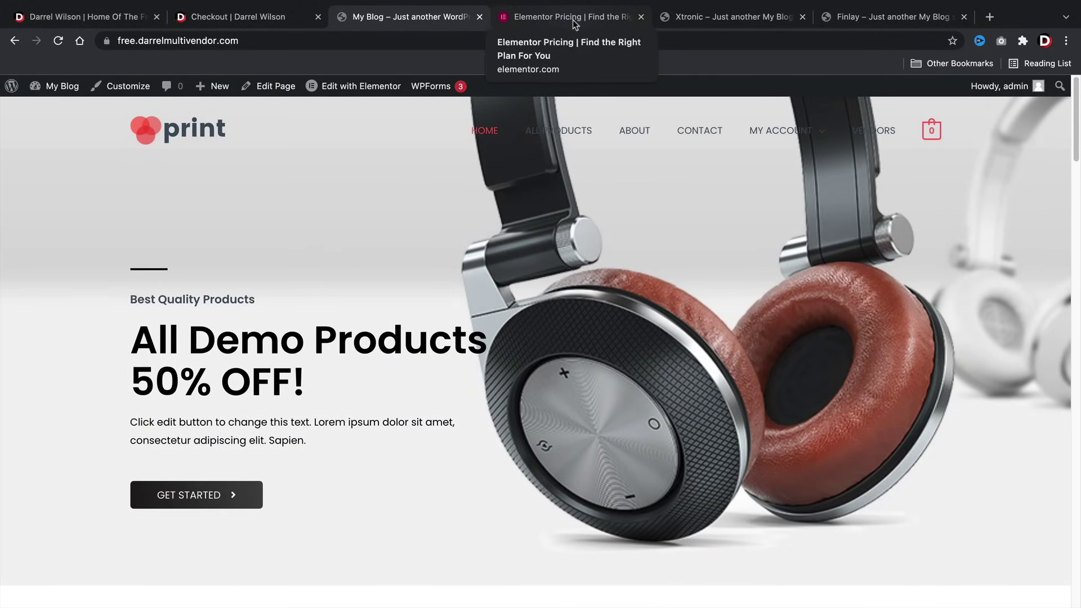
# Check the Elementor pricing page, then bring up the Xtronic demo homepage
pyautogui.click(530, 18)
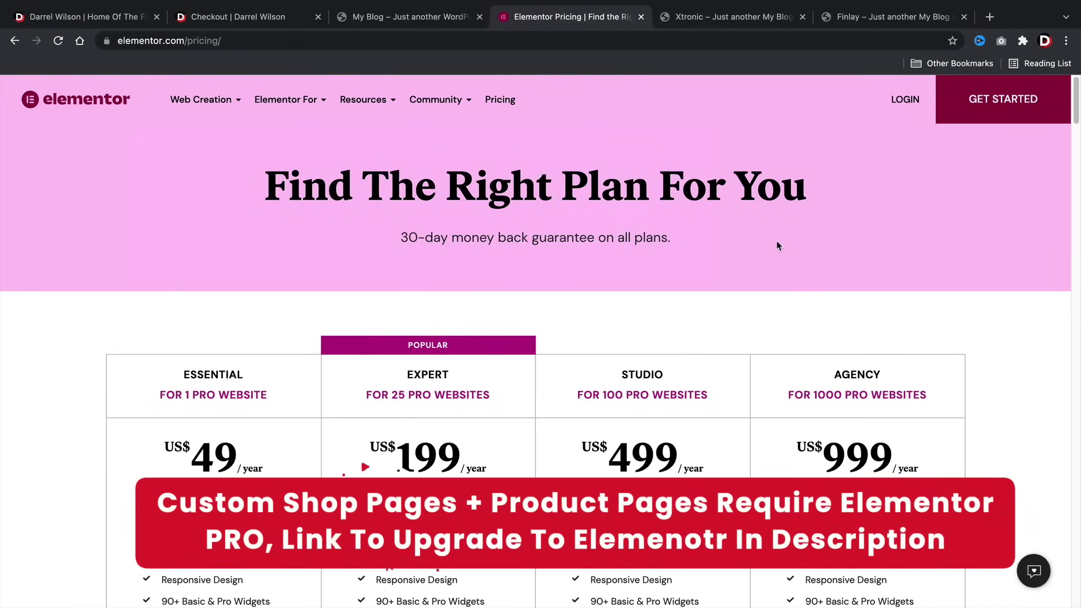
pyautogui.click(413, 23)
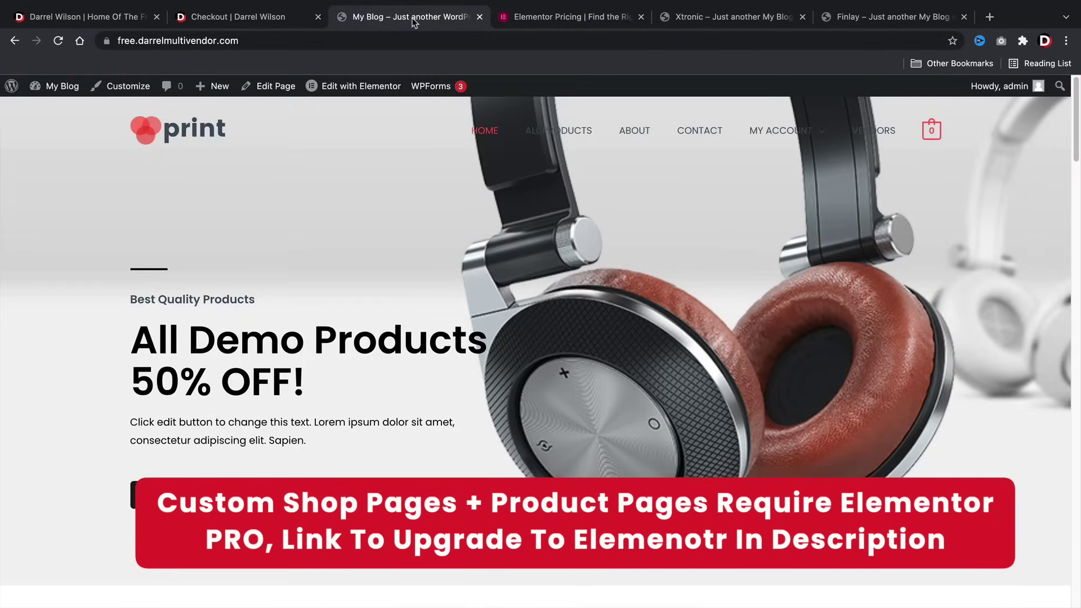
pyautogui.click(698, 19)
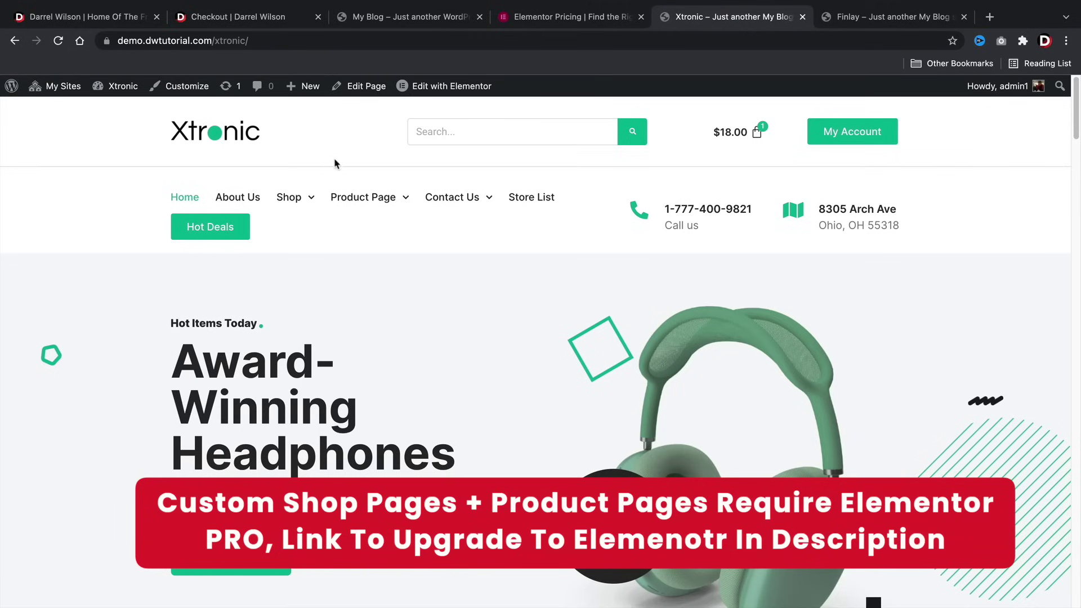
pyautogui.moveTo(345, 192)
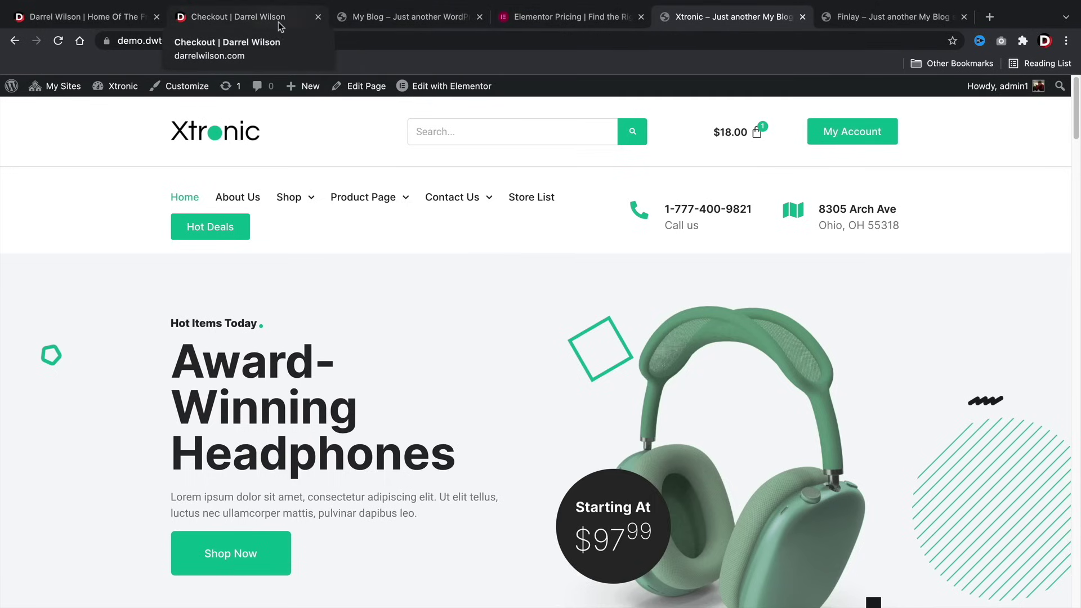
# Delete the top three sections of the print store Home page in Elementor
pyautogui.click(371, 18)
pyautogui.moveTo(371, 93)
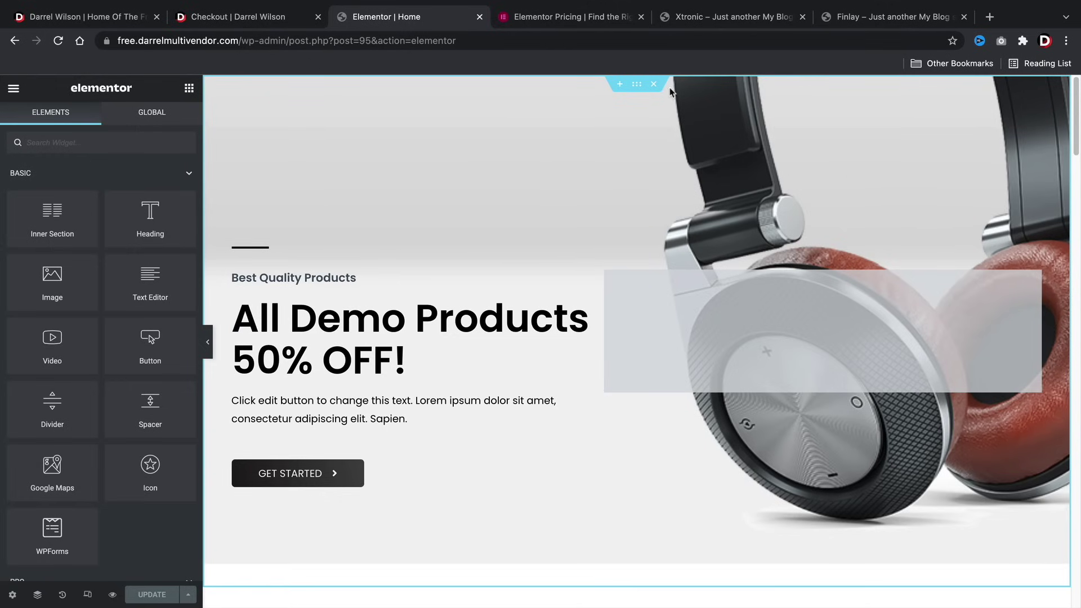
pyautogui.click(654, 84)
pyautogui.click(654, 85)
pyautogui.click(654, 84)
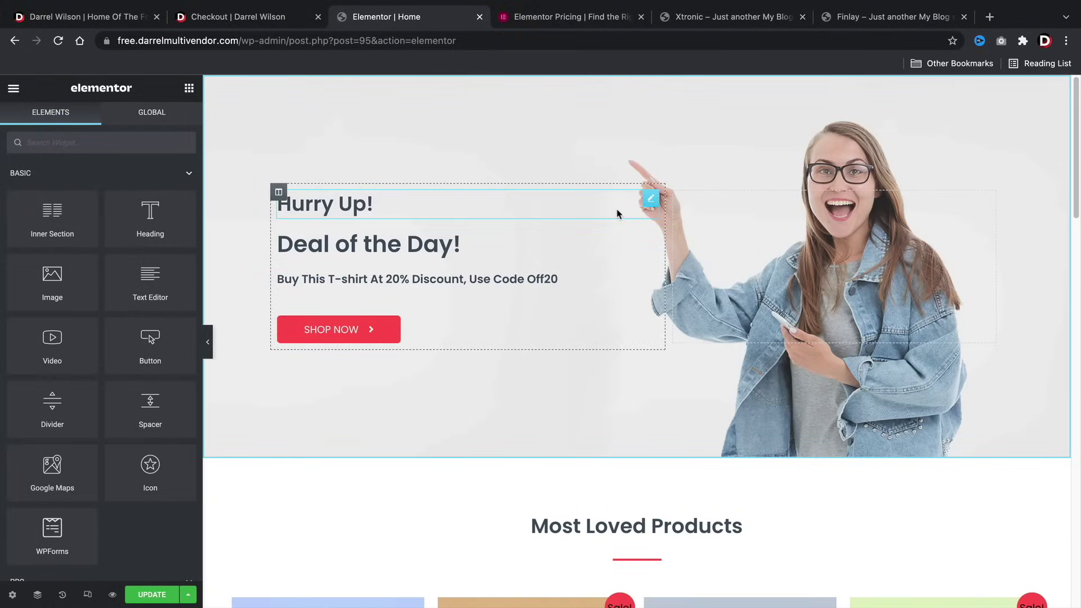
# Delete the Deal of the Day, Most Loved Products, Our Happy Clients and Featured In sections
pyautogui.rightClick(640, 146)
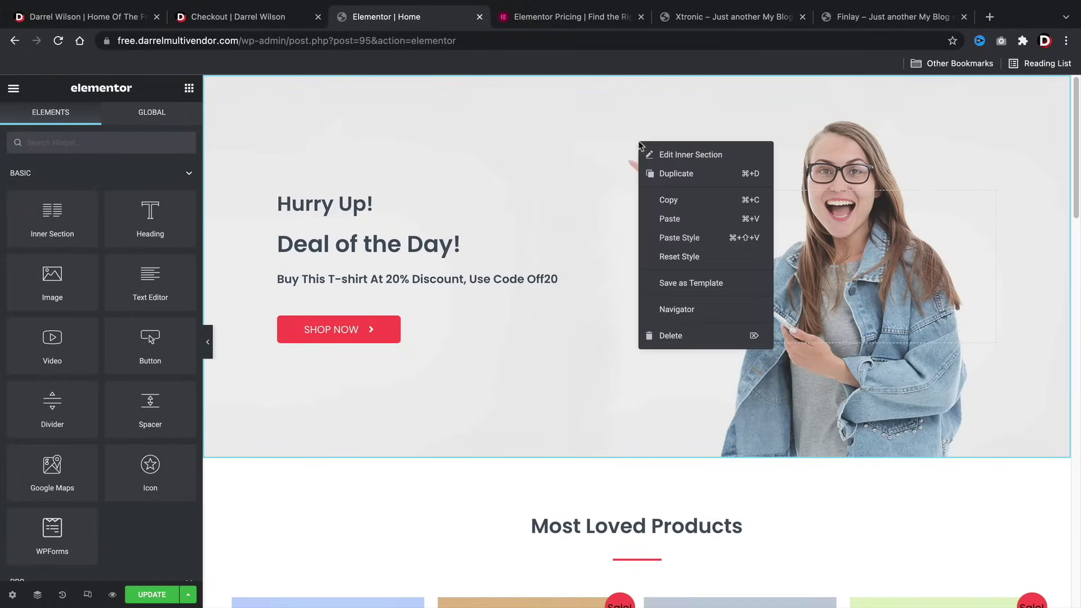
pyautogui.click(673, 338)
pyautogui.click(655, 84)
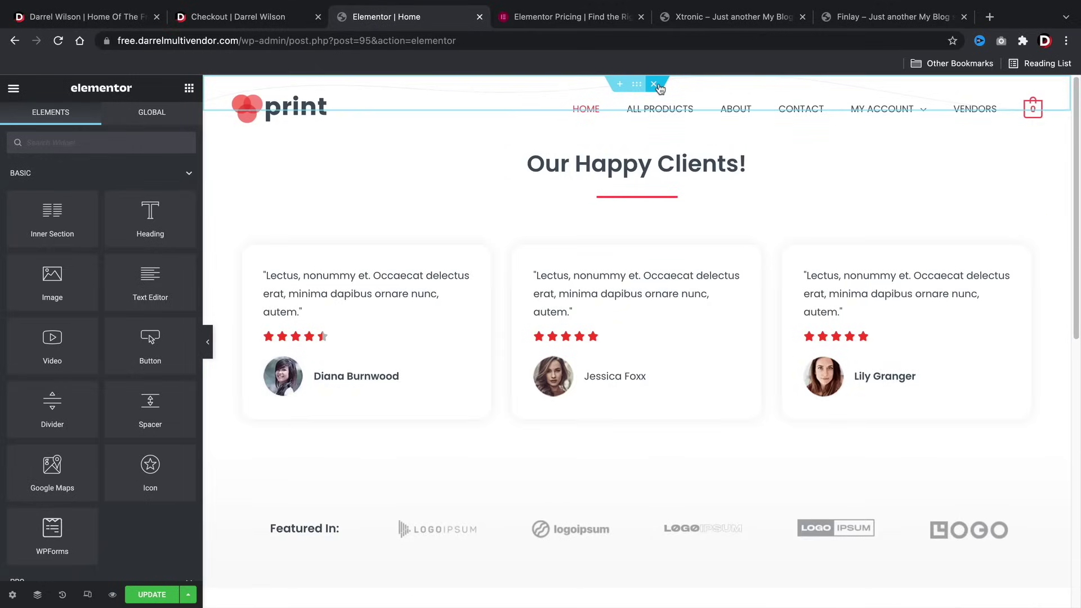
pyautogui.click(655, 84)
pyautogui.click(655, 85)
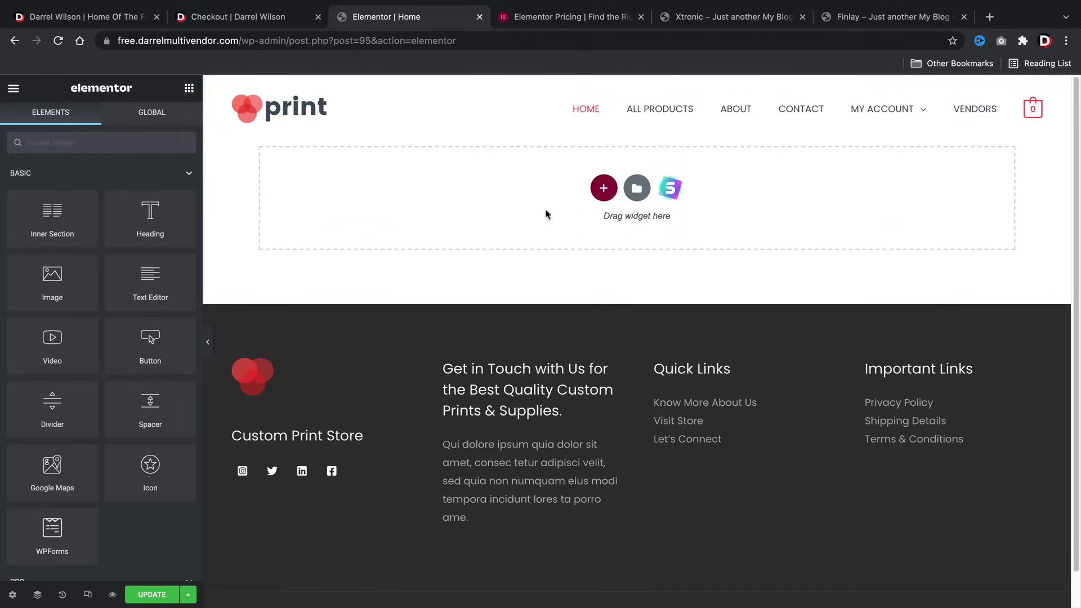
pyautogui.click(637, 188)
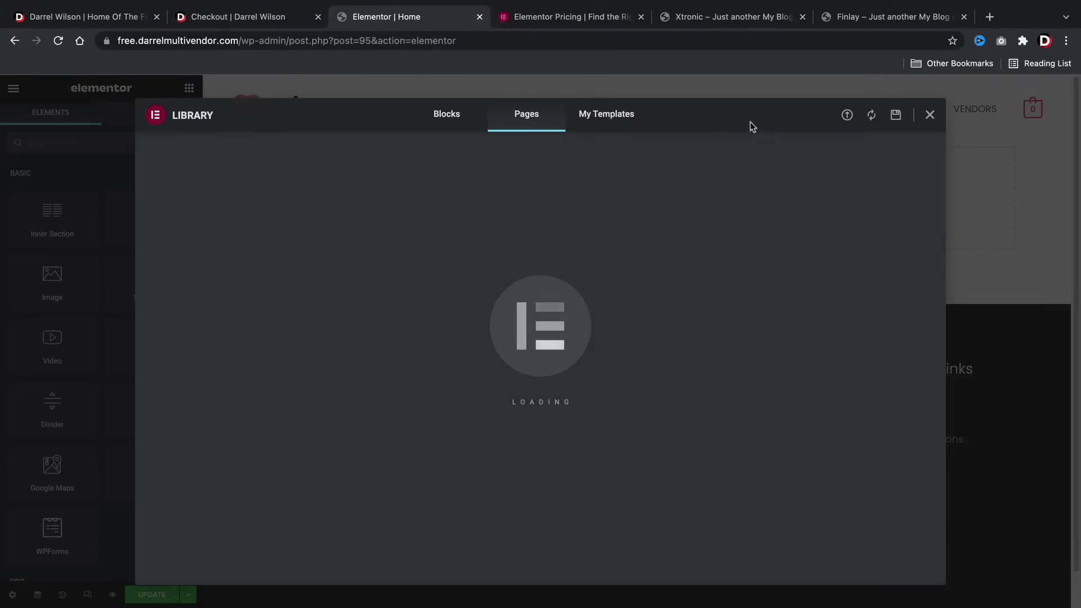
# Start a template import and browse to the Xtrnoic folder on the Desktop
pyautogui.click(849, 116)
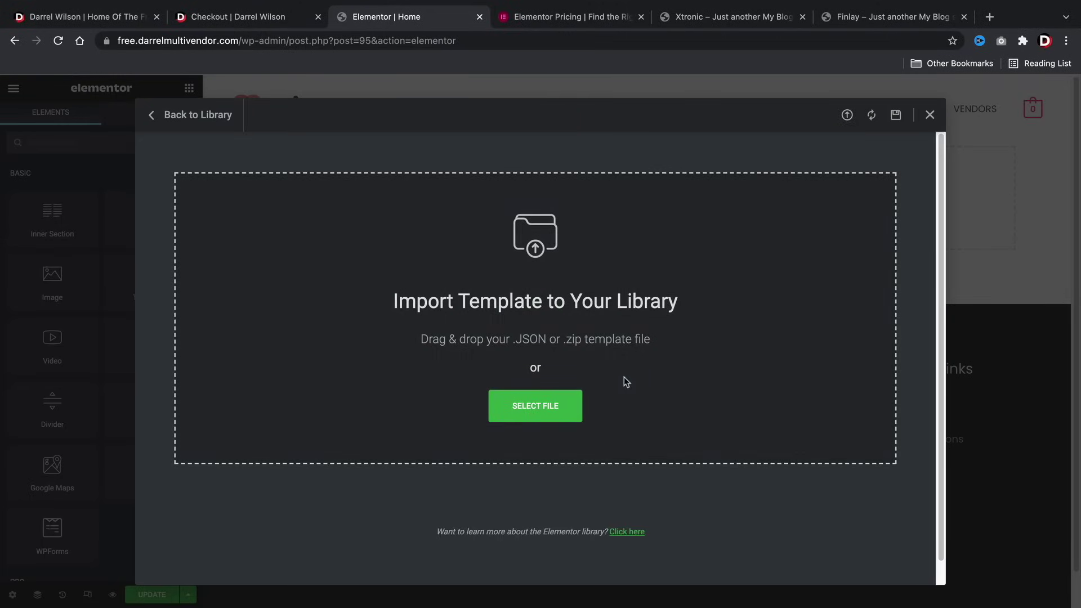
pyautogui.click(532, 405)
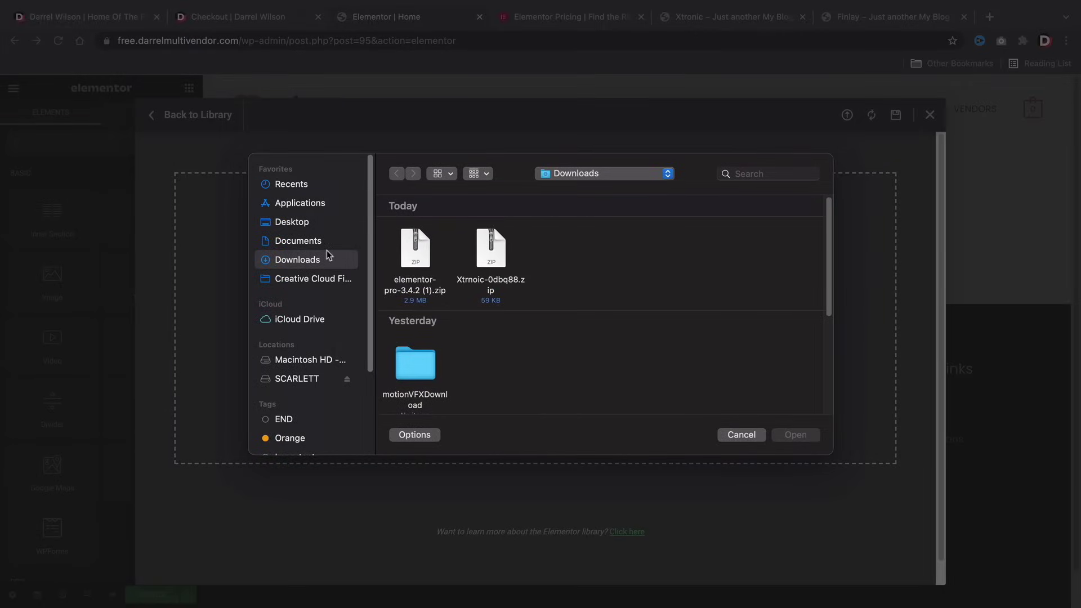
pyautogui.click(492, 269)
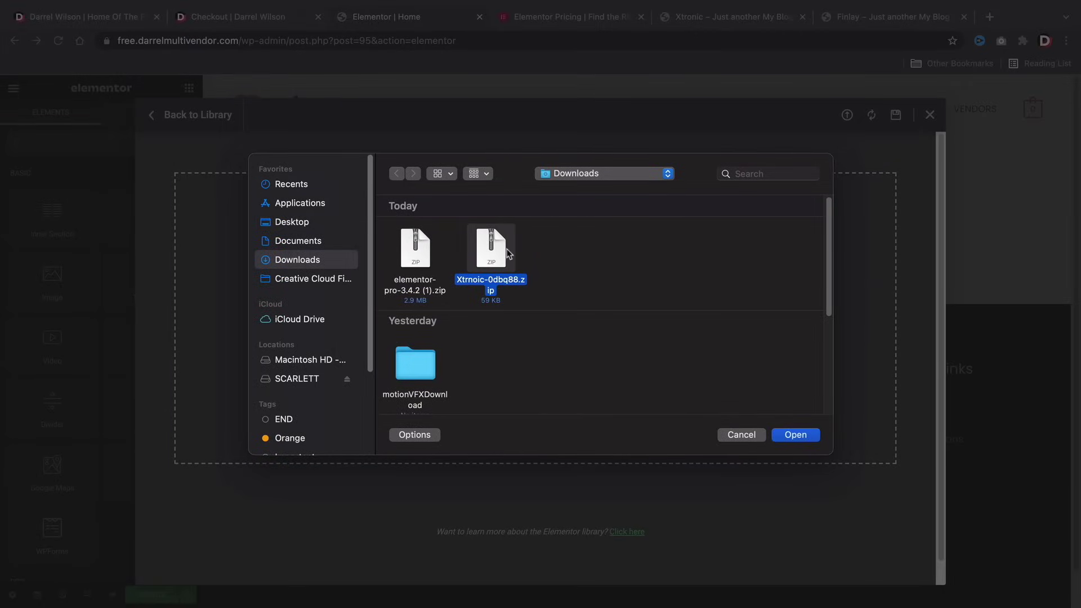
pyautogui.click(325, 223)
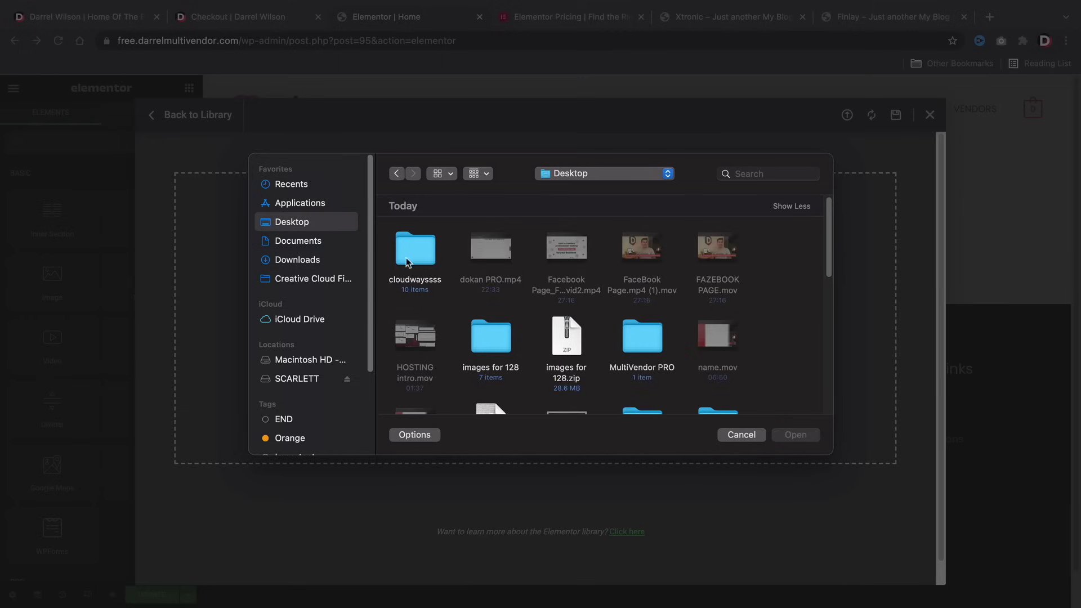
pyautogui.scroll(-1, 640, 348)
pyautogui.scroll(-2, 640, 344)
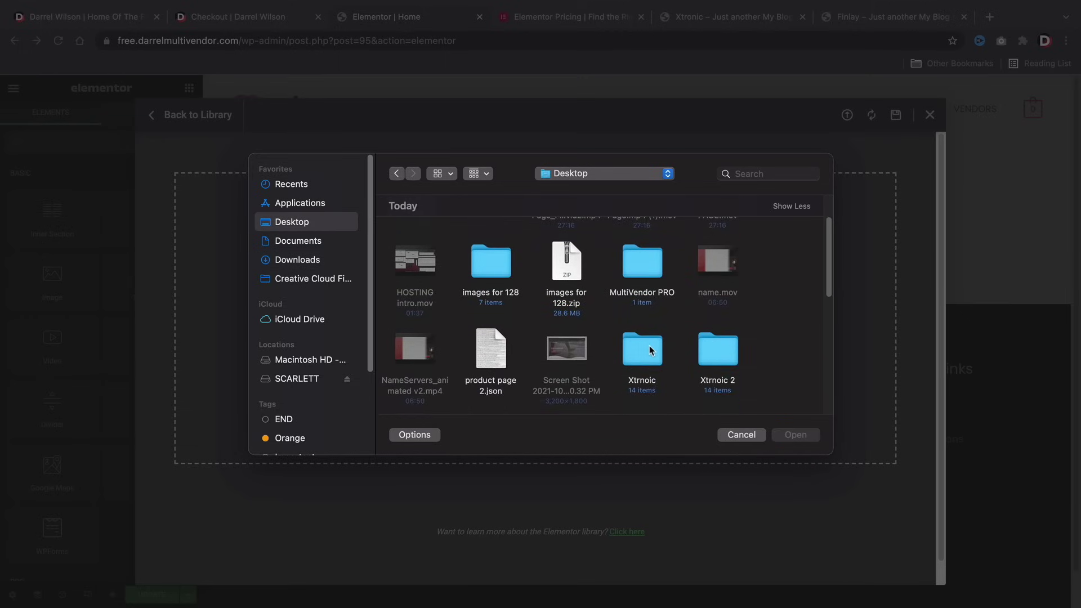
pyautogui.click(640, 345)
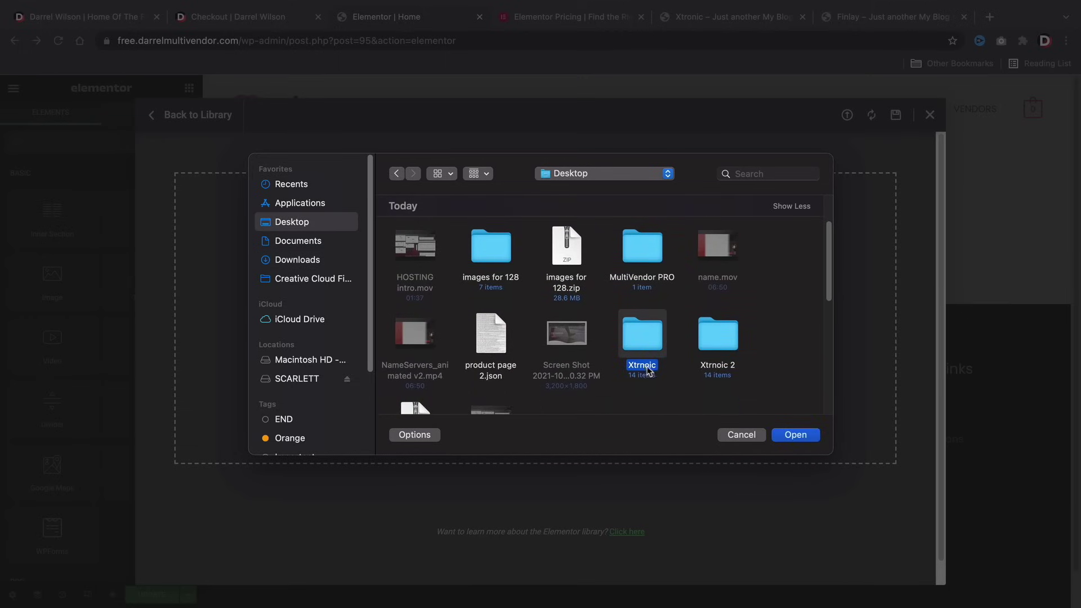
pyautogui.doubleClick(648, 340)
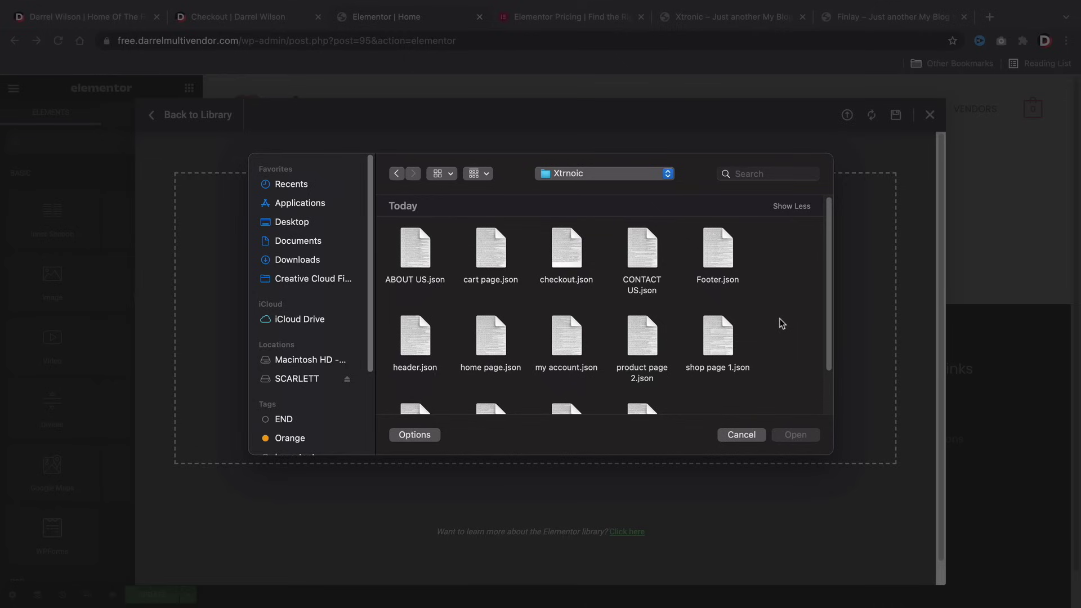
# Pick home page.json and import it into My Templates
pyautogui.scroll(-3, 780, 323)
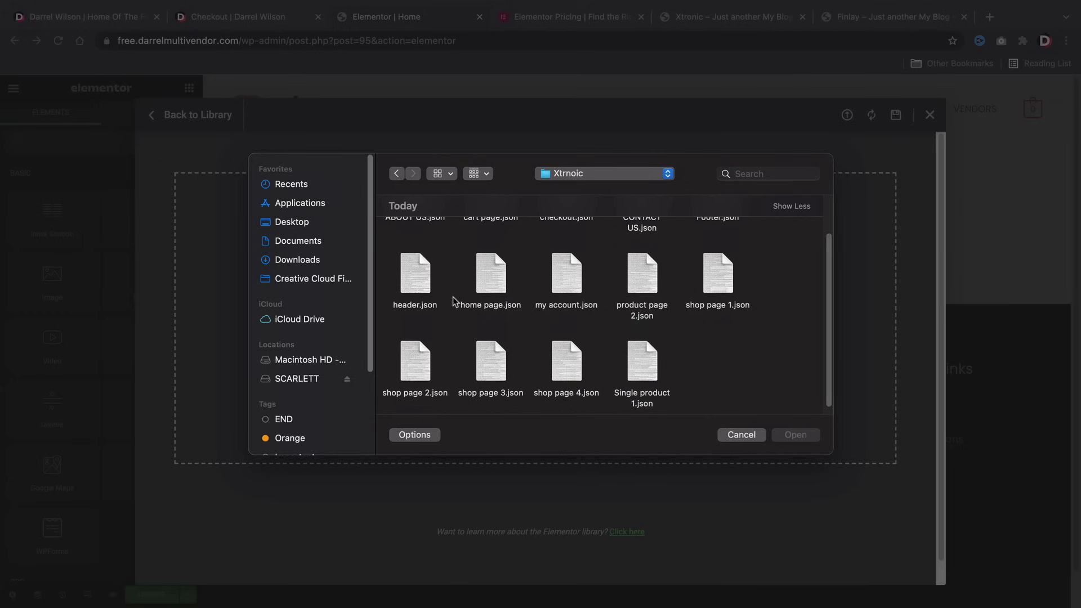
pyautogui.click(415, 293)
pyautogui.click(482, 274)
pyautogui.click(556, 274)
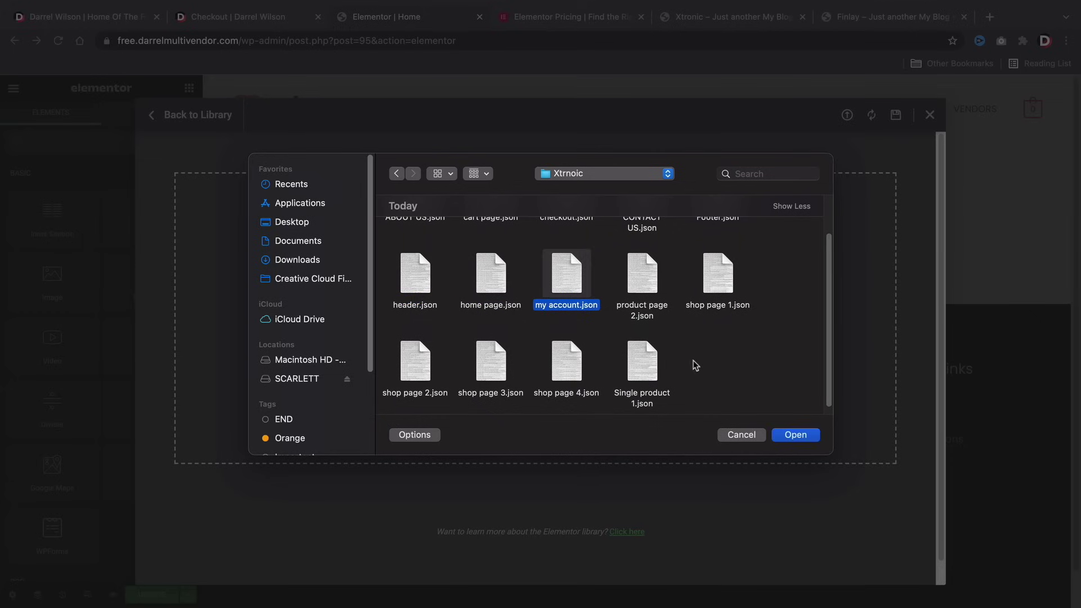
pyautogui.scroll(1, 695, 335)
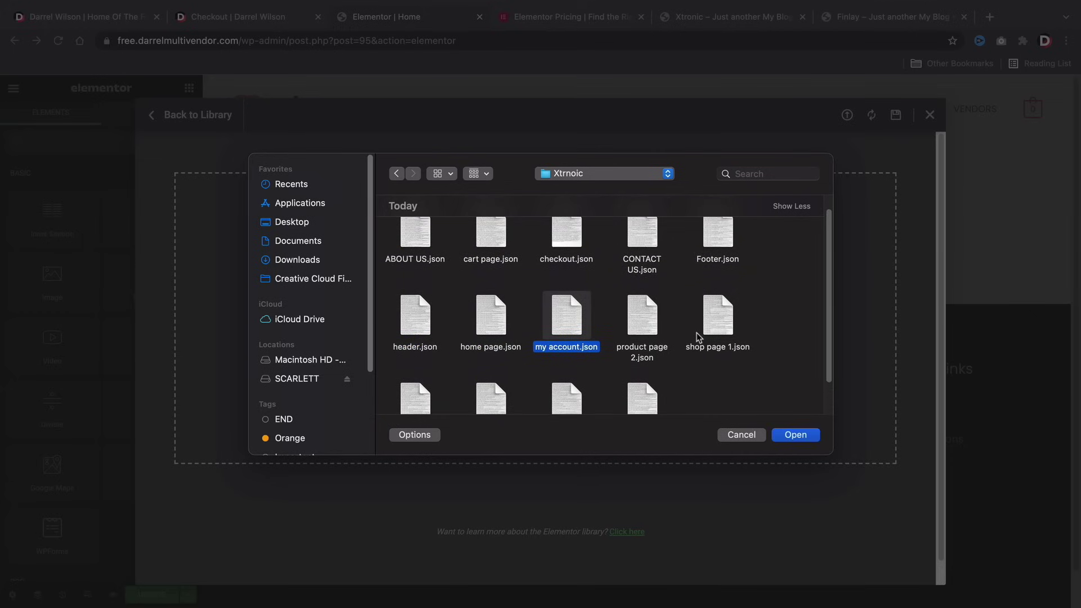
pyautogui.scroll(1, 696, 332)
pyautogui.scroll(-1, 697, 336)
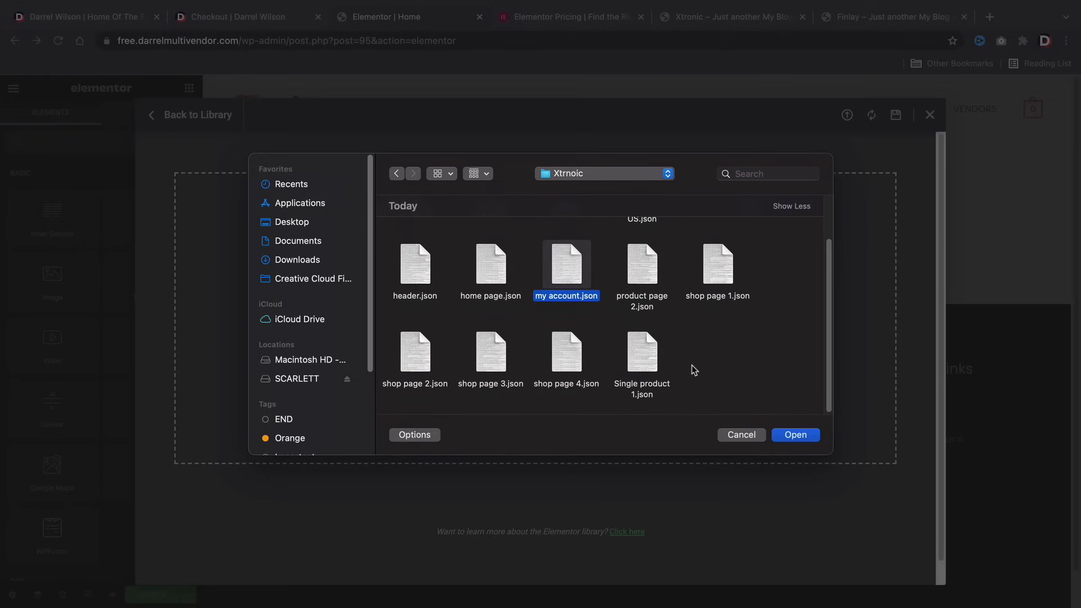
pyautogui.scroll(2, 692, 366)
pyautogui.click(499, 300)
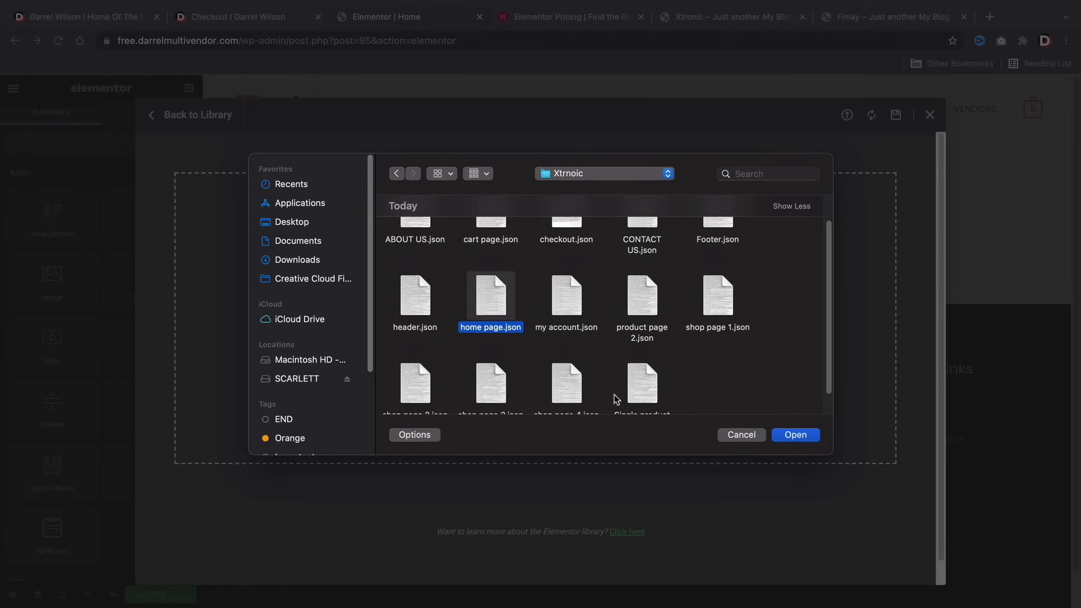
pyautogui.click(809, 437)
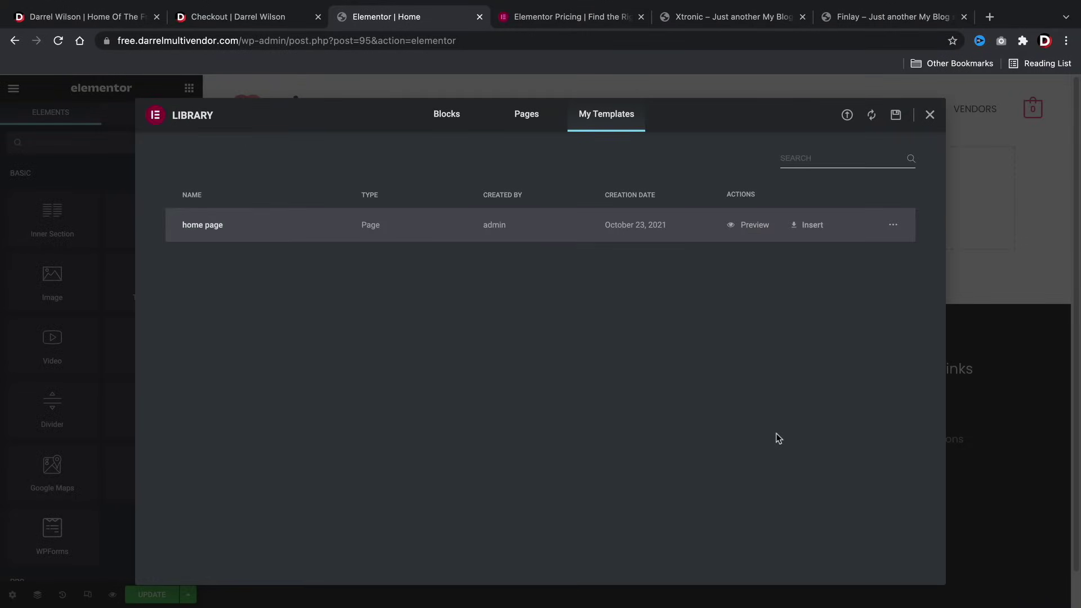
# Insert the home page template with its document settings and review the headphones design
pyautogui.click(809, 228)
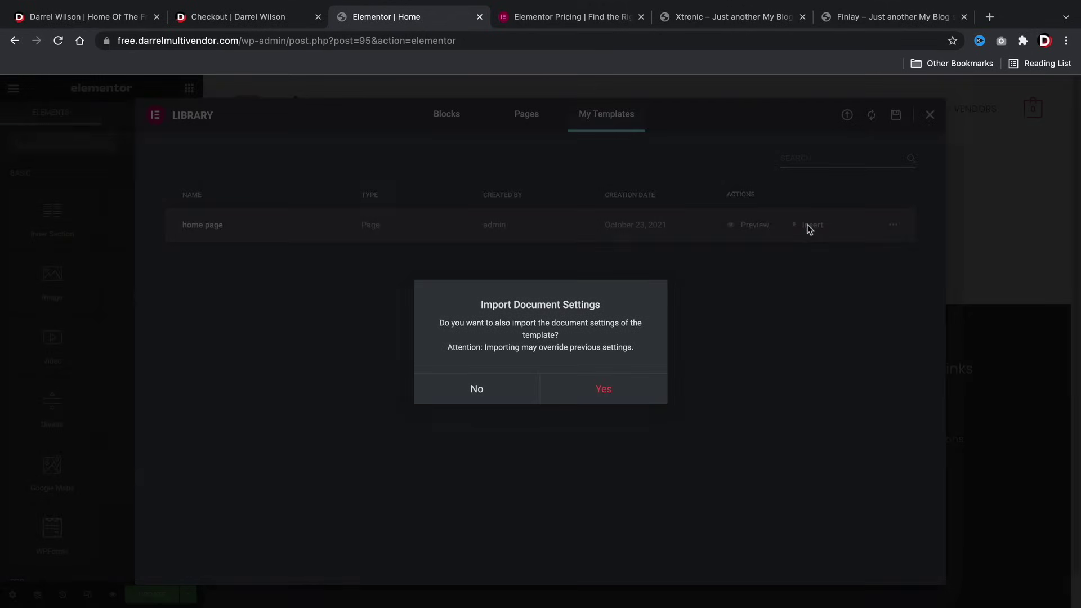
pyautogui.click(607, 386)
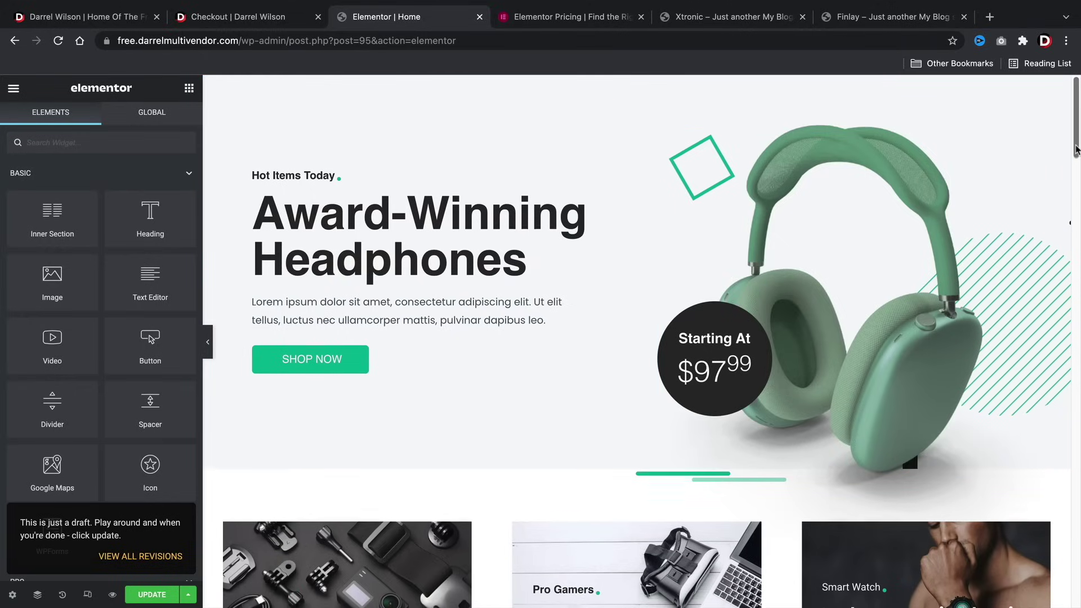
pyautogui.scroll(-3, 1075, 169)
pyautogui.scroll(-2, 1075, 169)
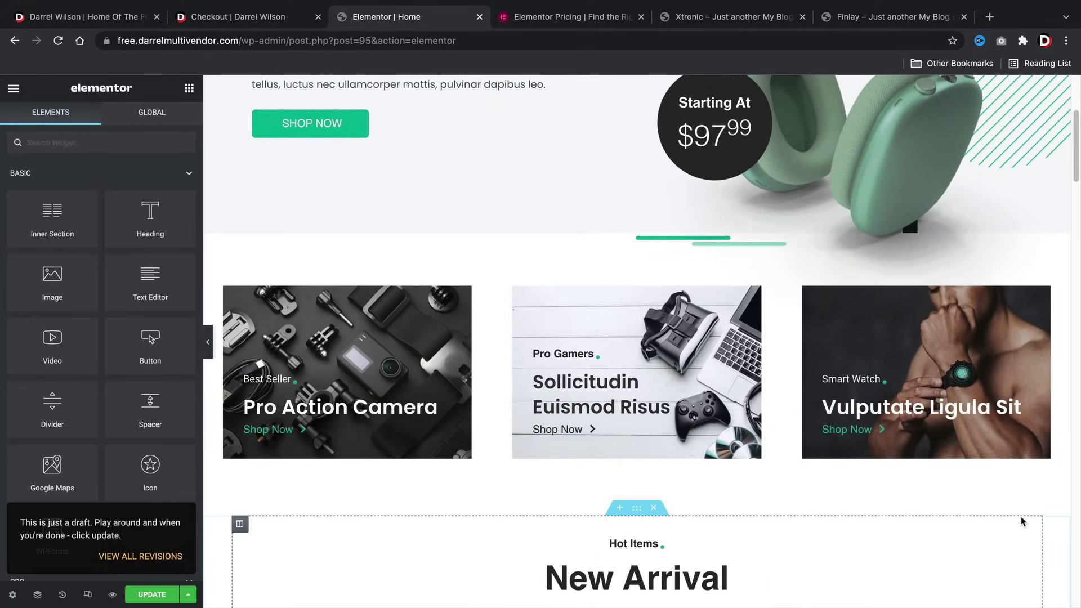
pyautogui.scroll(-7, 1024, 531)
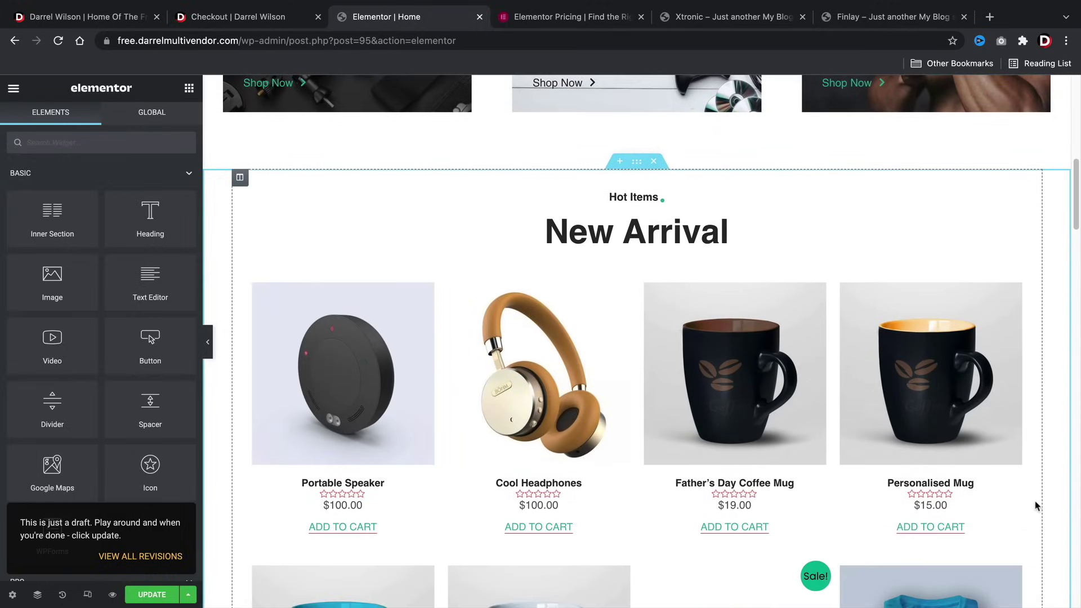
pyautogui.scroll(-10, 1035, 505)
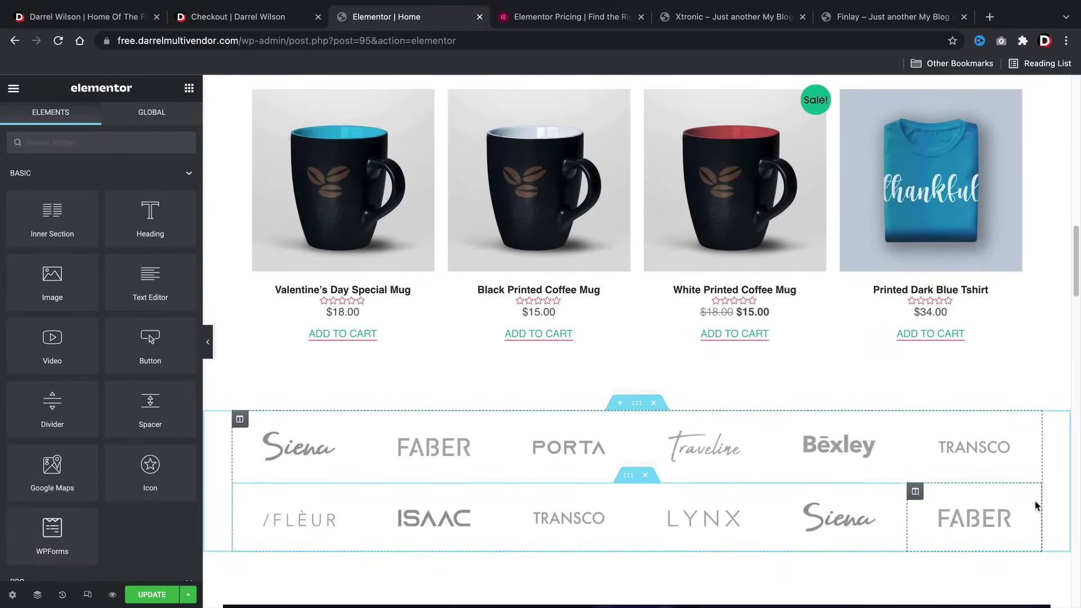
pyautogui.scroll(-12, 1035, 505)
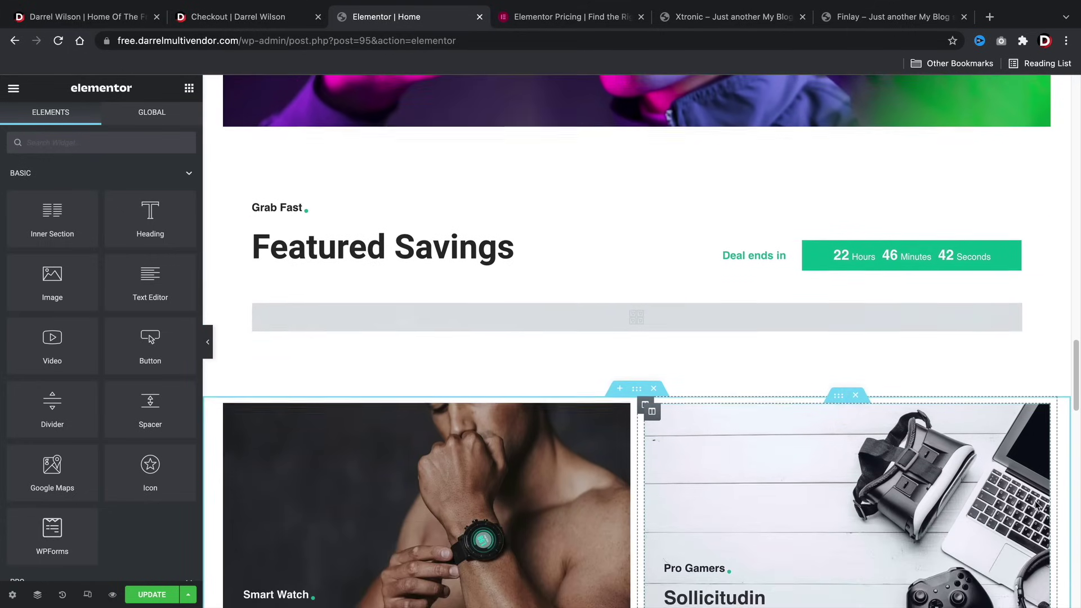
pyautogui.scroll(-14, 1035, 505)
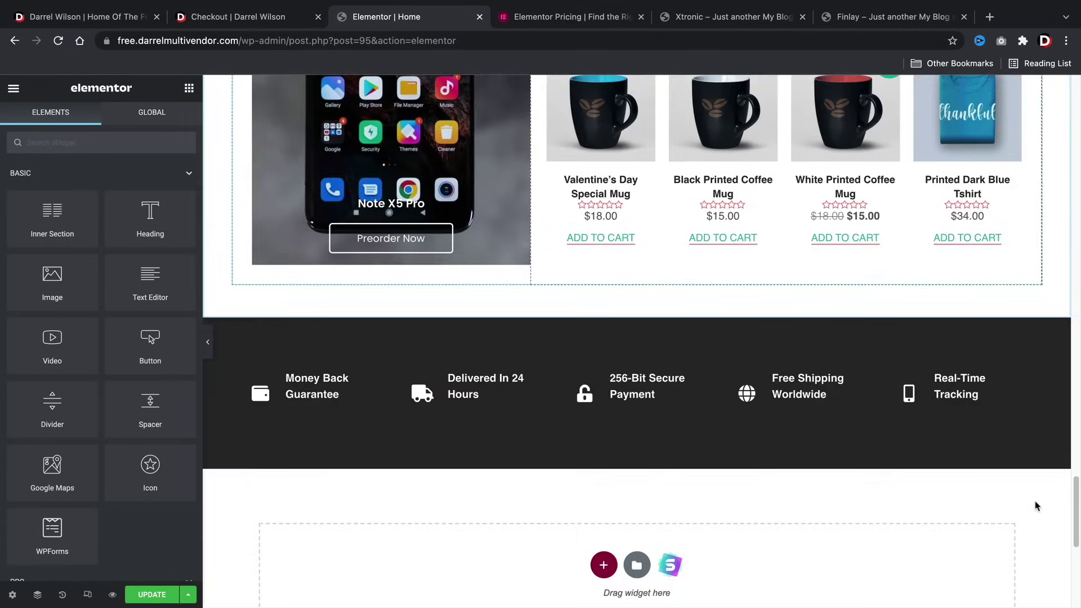
pyautogui.scroll(-3, 1035, 501)
pyautogui.scroll(20, 1035, 501)
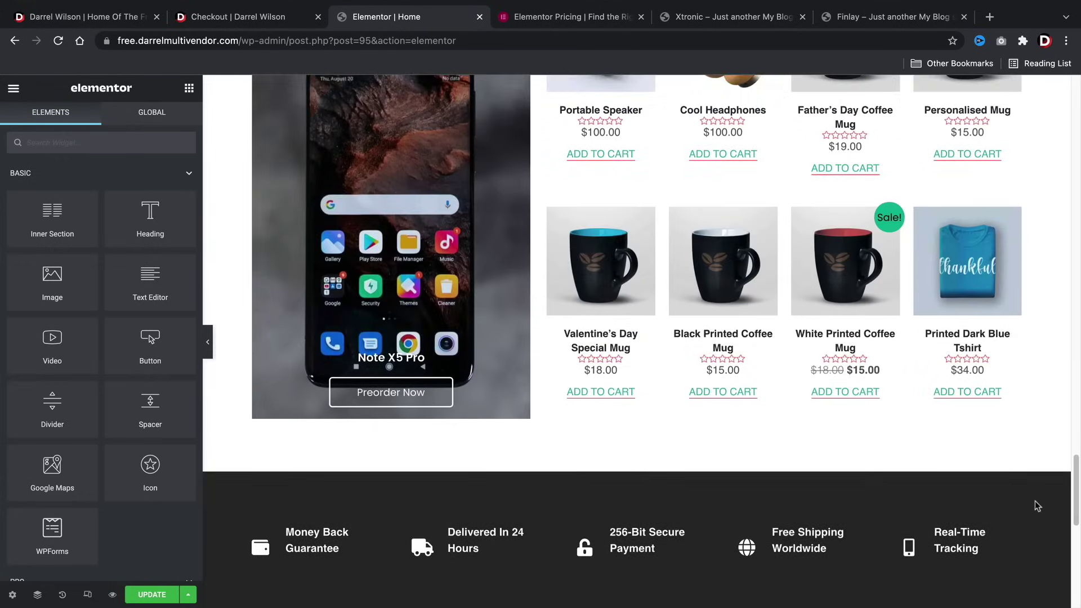
pyautogui.scroll(15, 1035, 501)
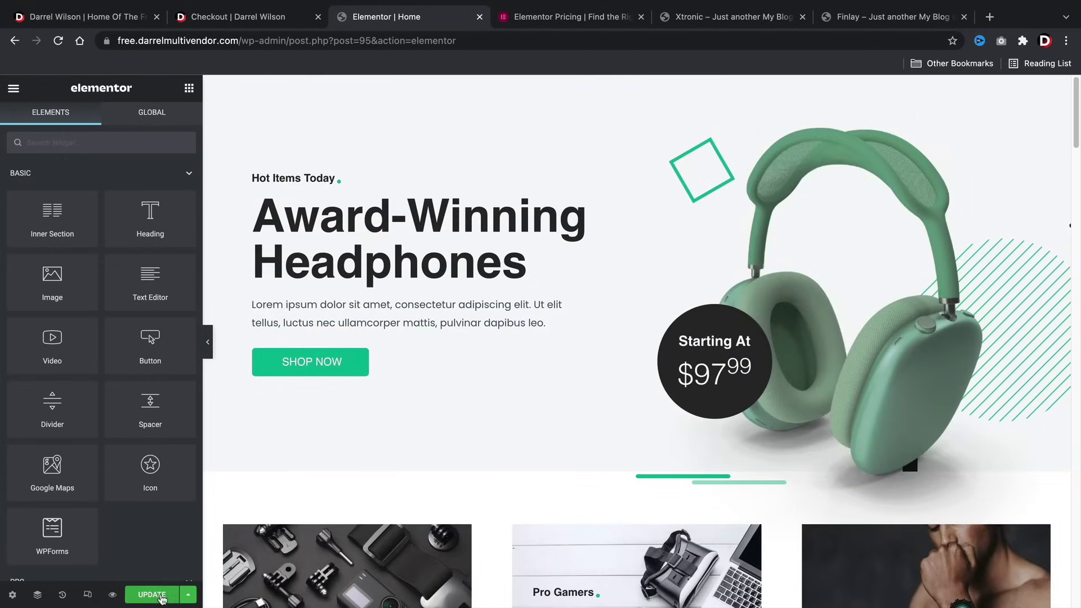
# Save the Home page and view the live Award-Winning Headphones homepage
pyautogui.click(166, 598)
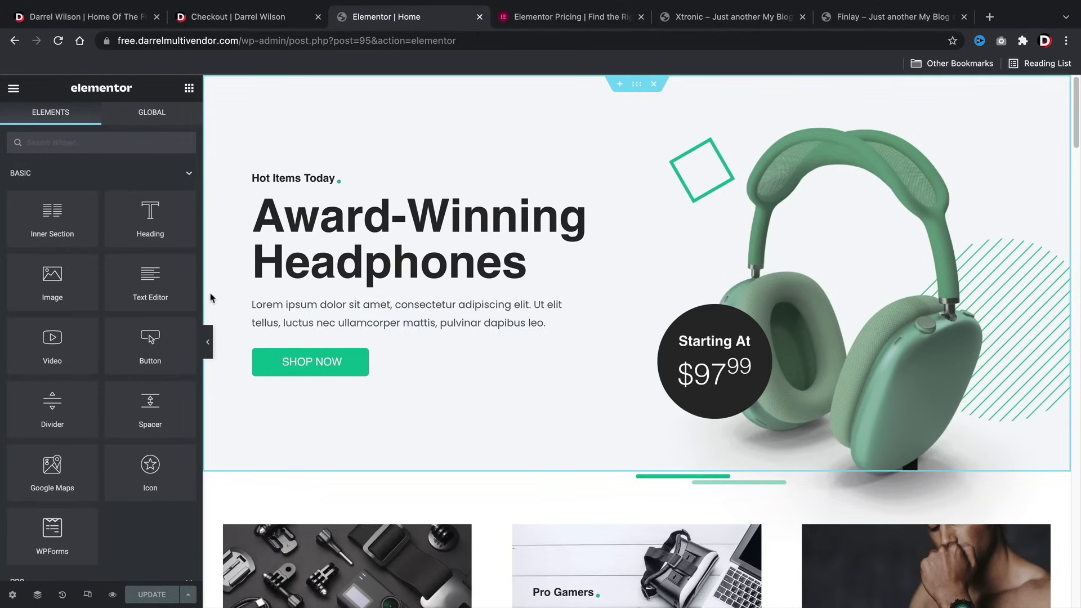
pyautogui.click(13, 88)
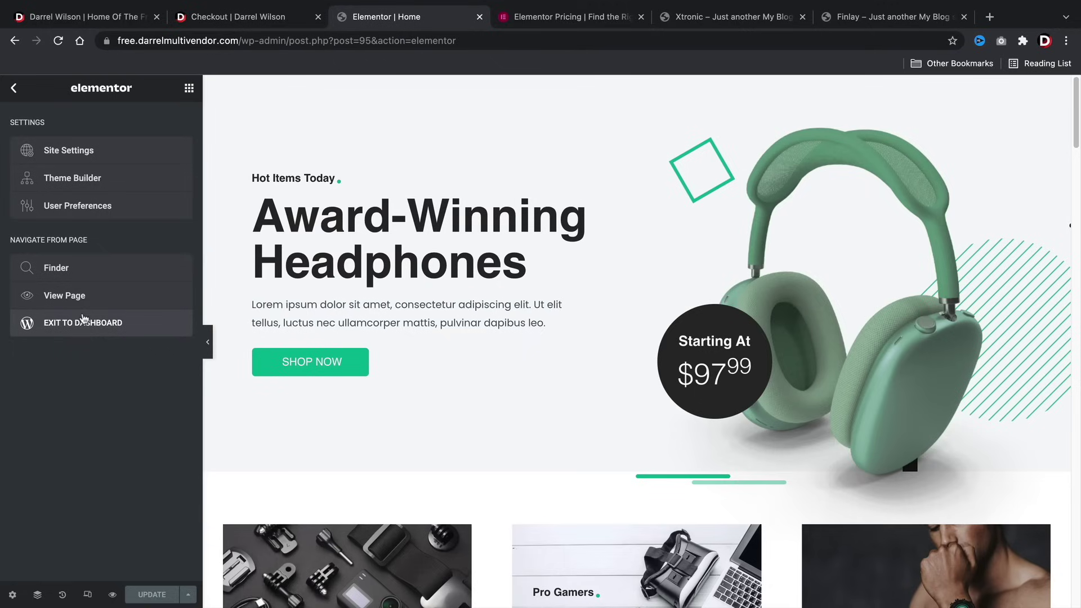
pyautogui.click(85, 322)
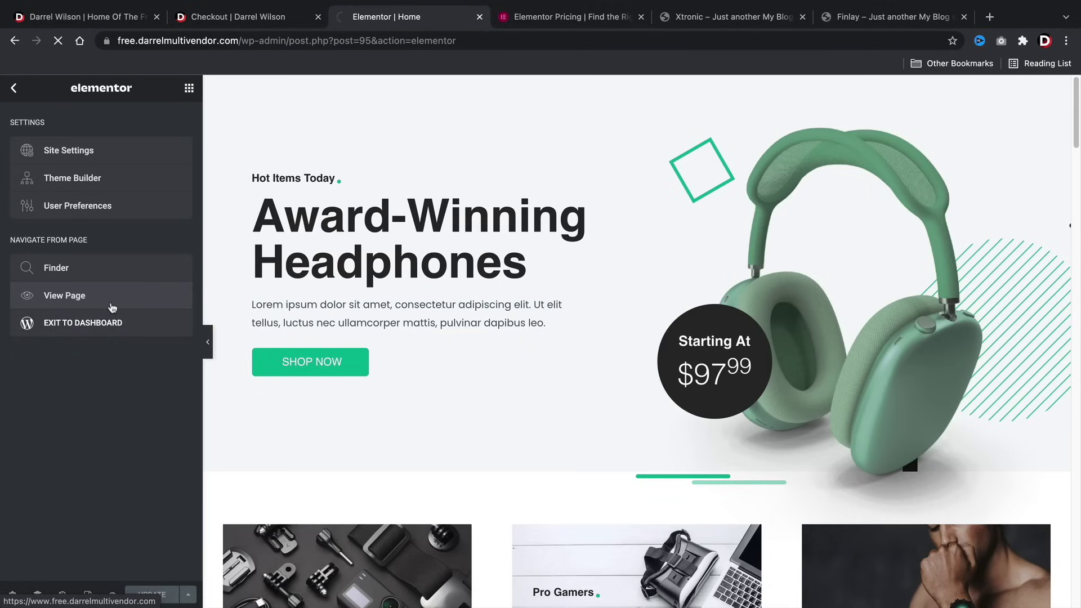
pyautogui.click(121, 299)
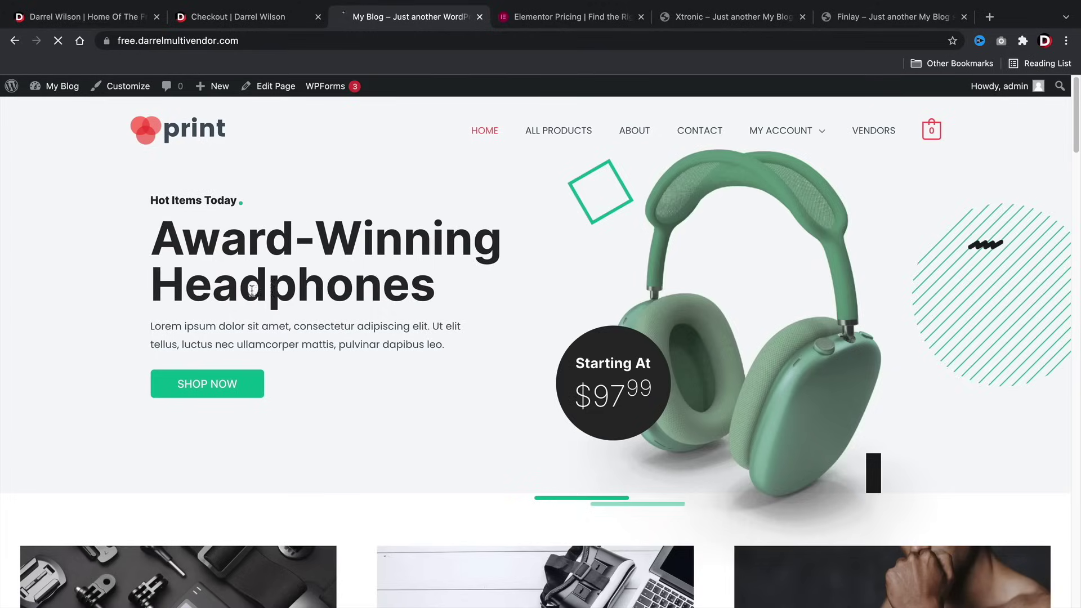
pyautogui.moveTo(764, 139)
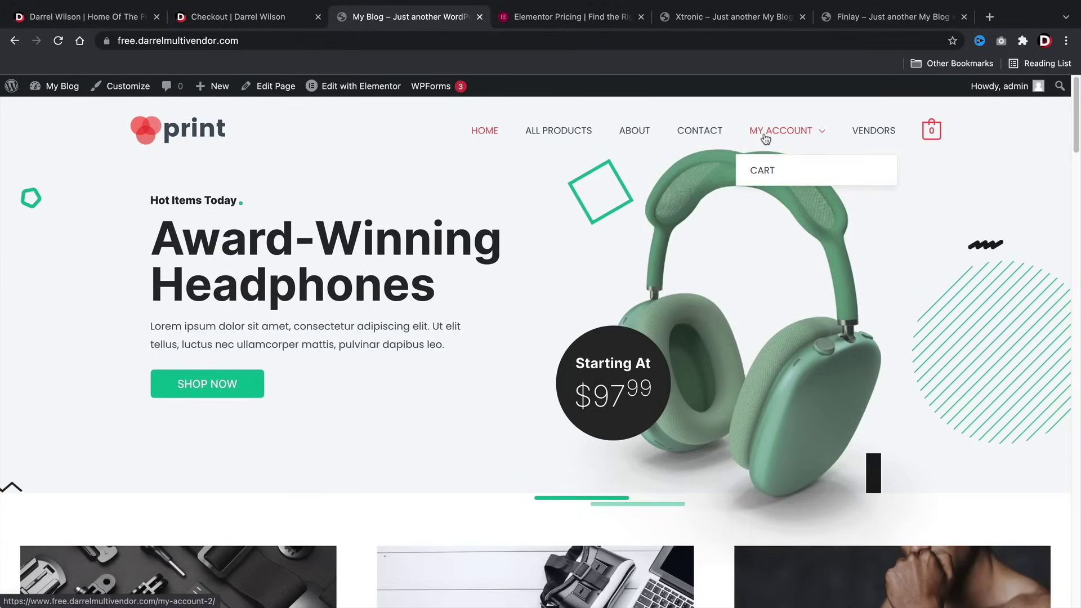
# Open the Cart page from the live site in the Elementor editor
pyautogui.click(764, 171)
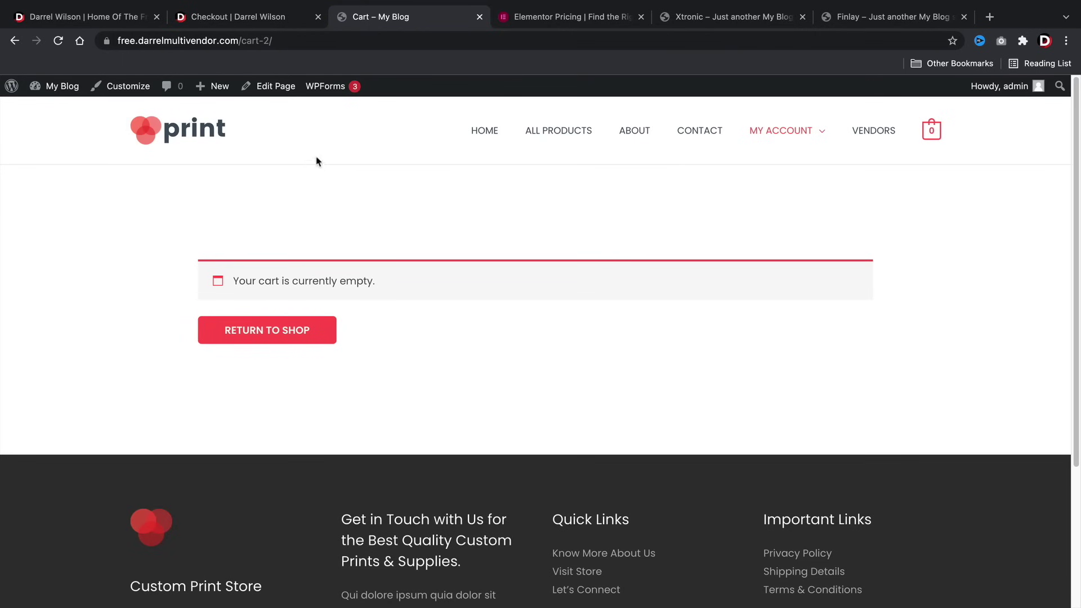
pyautogui.click(284, 94)
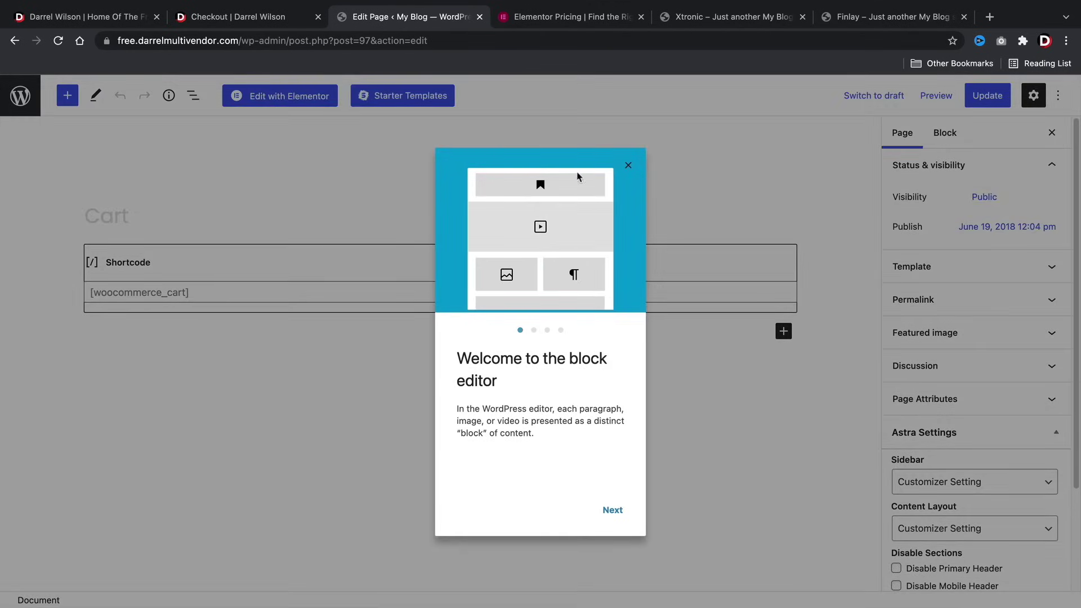
pyautogui.click(626, 167)
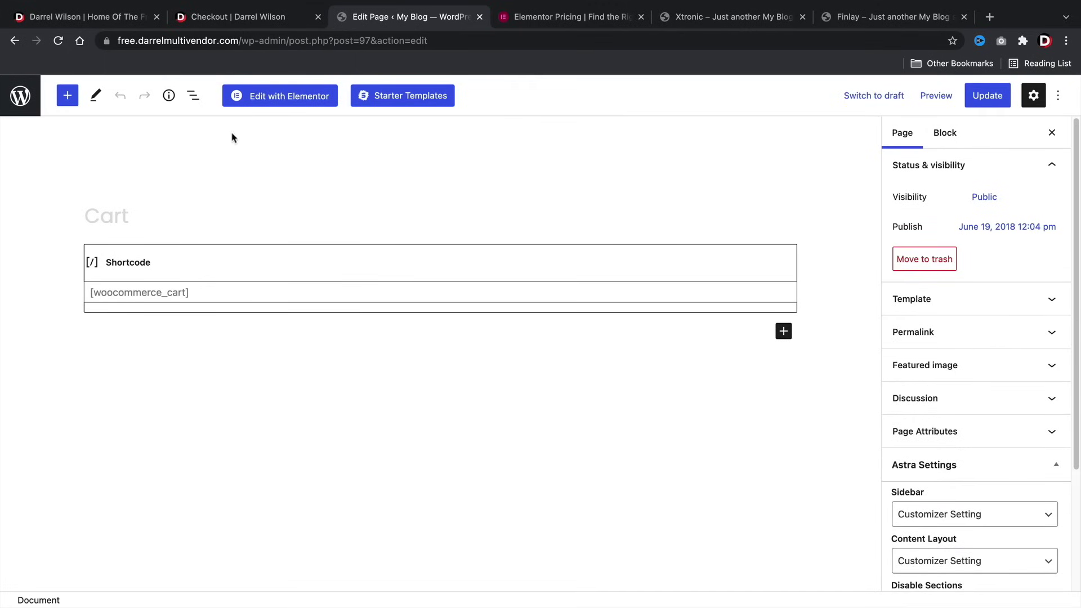
pyautogui.click(287, 102)
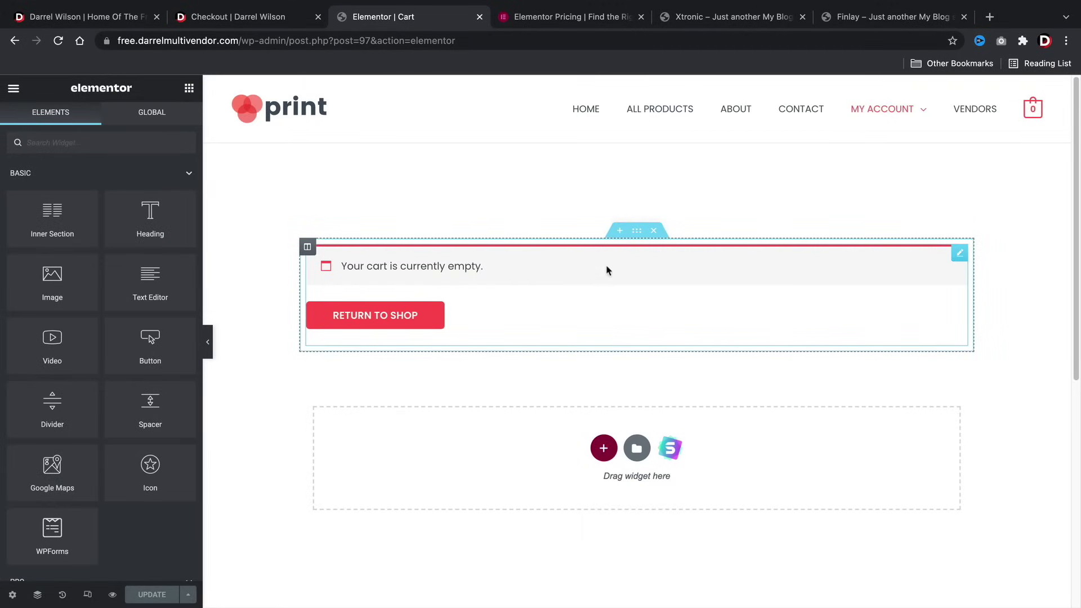
# Replace the old empty-cart section with the imported cart page.json Cart Page template
pyautogui.click(654, 230)
pyautogui.click(637, 352)
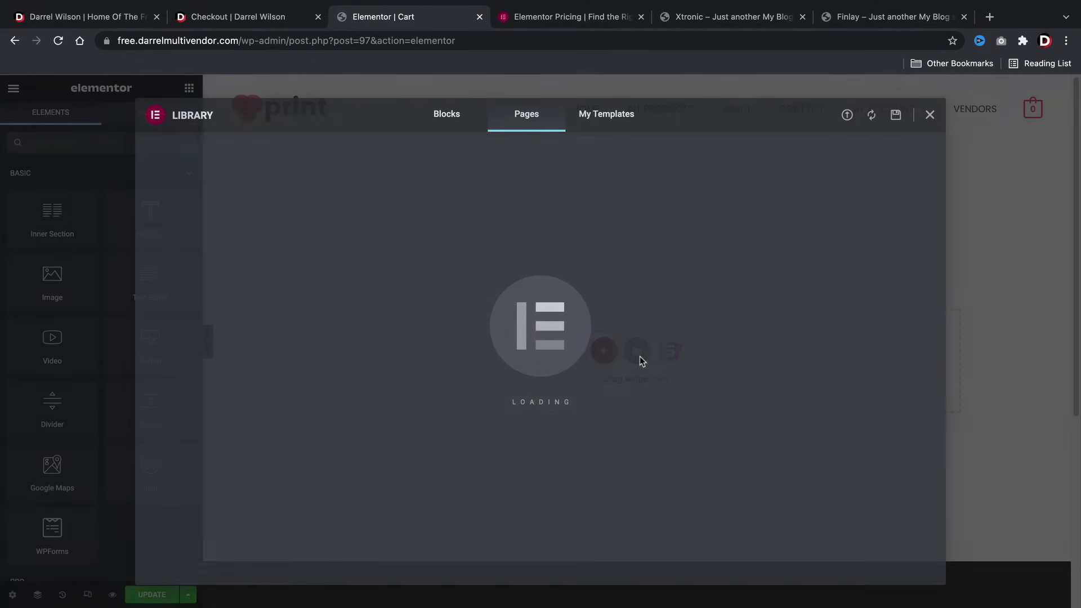
pyautogui.click(846, 115)
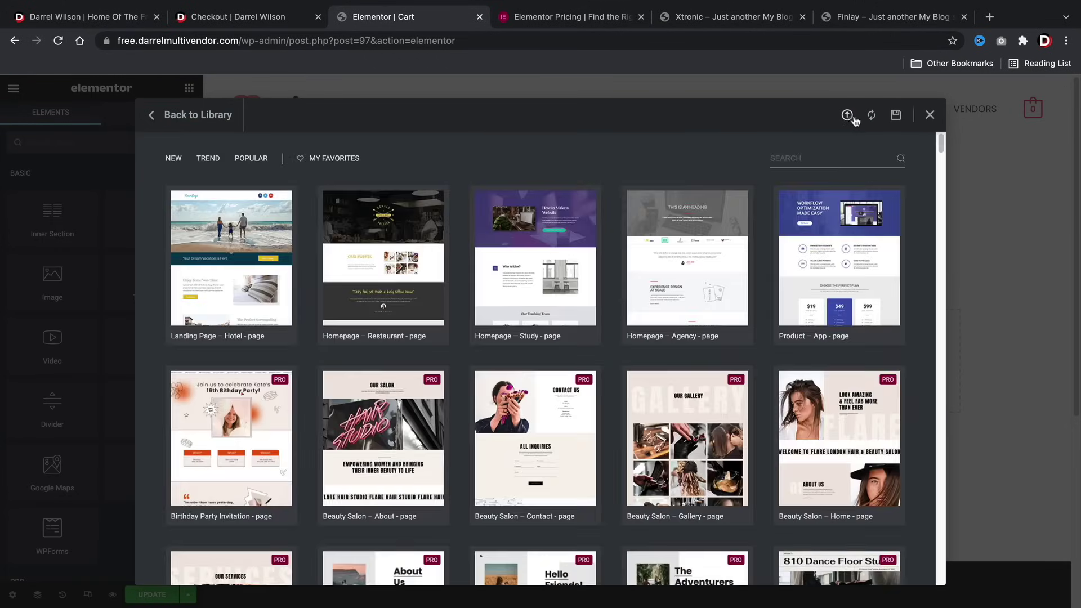
pyautogui.click(847, 115)
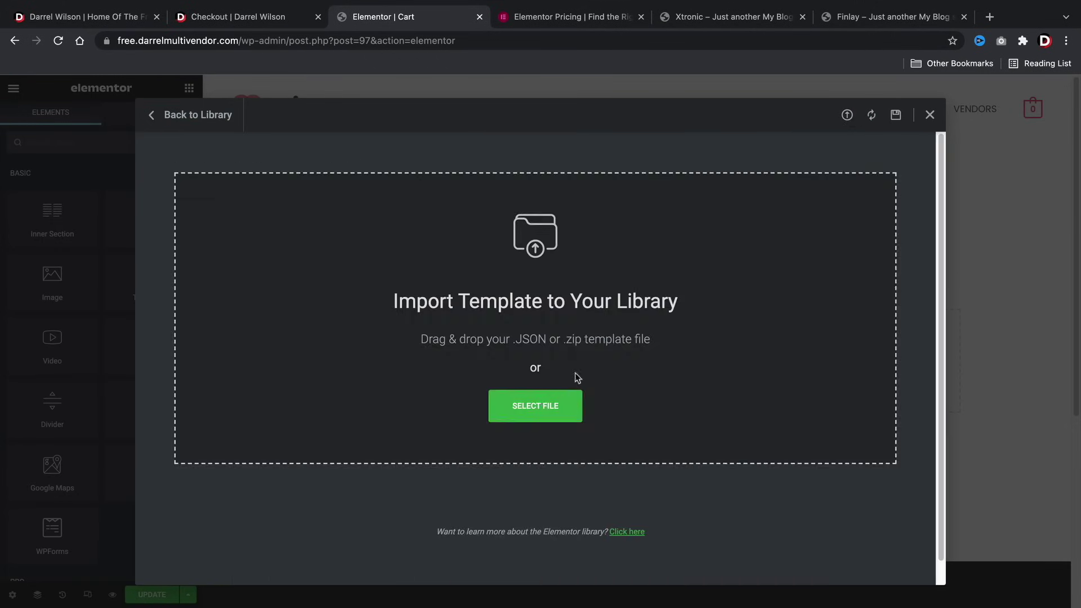
pyautogui.click(525, 411)
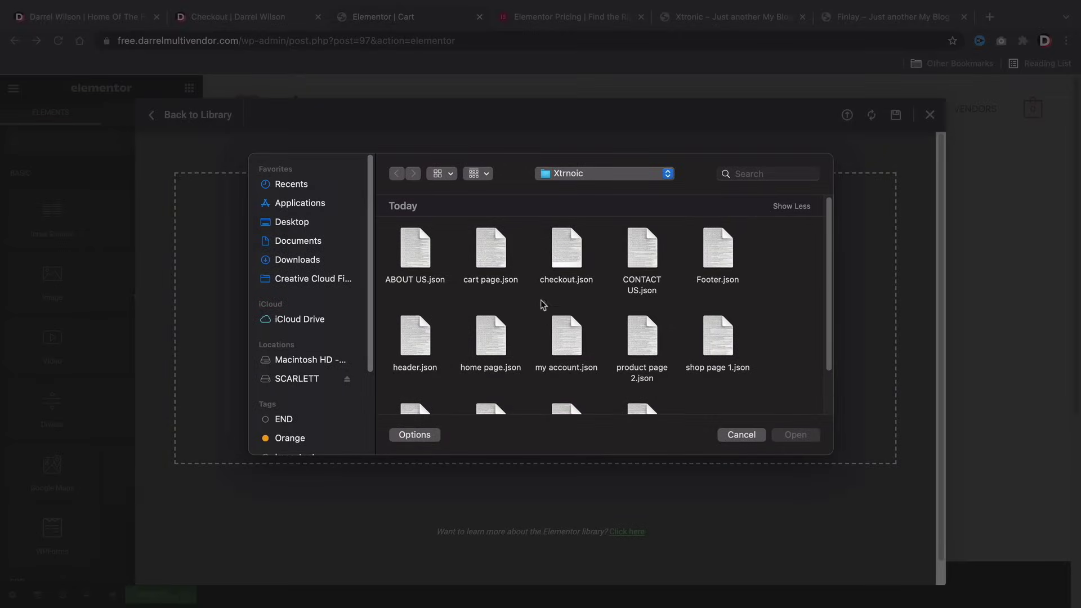
pyautogui.click(496, 249)
pyautogui.click(795, 440)
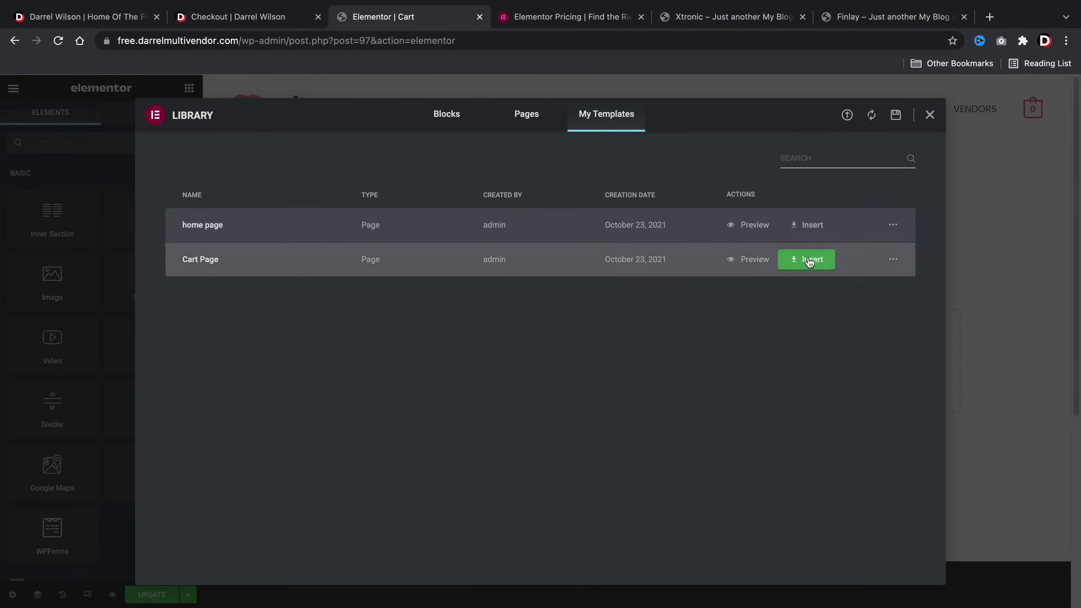
pyautogui.click(809, 259)
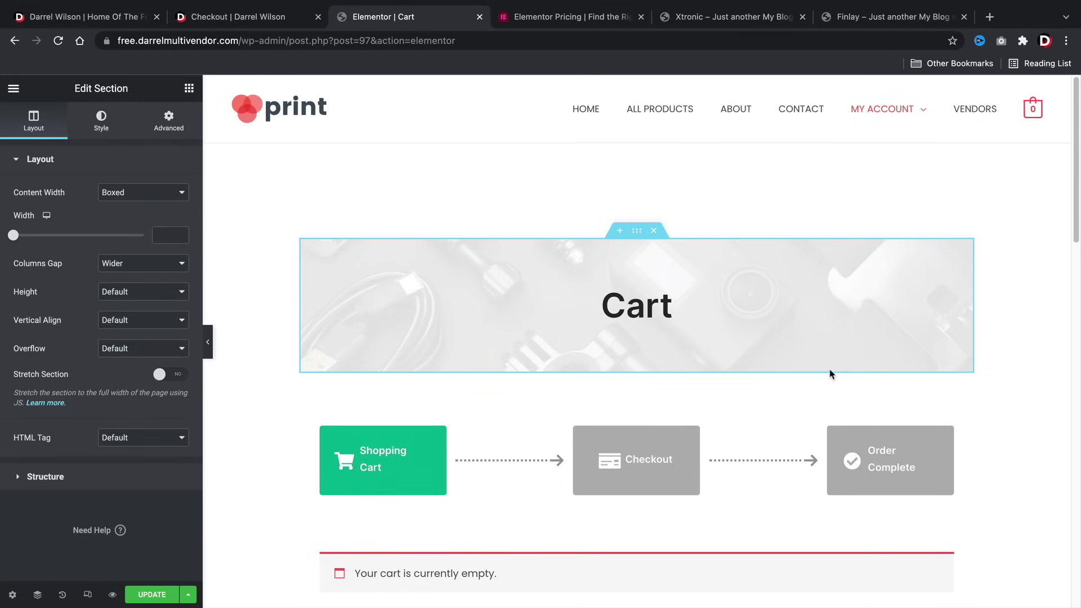
pyautogui.scroll(-6, 625, 322)
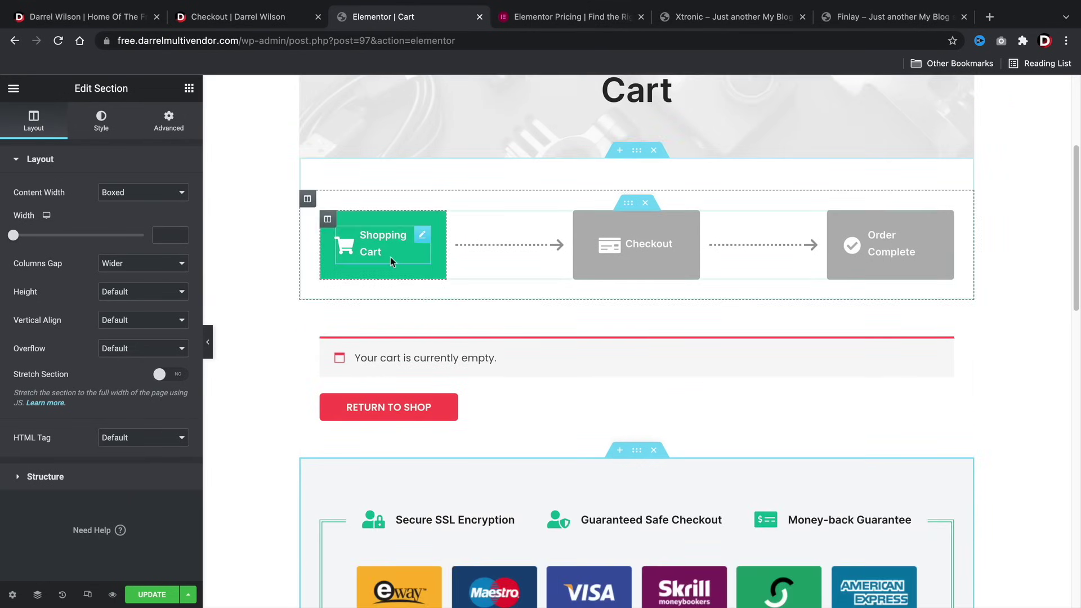
pyautogui.scroll(-2, 637, 274)
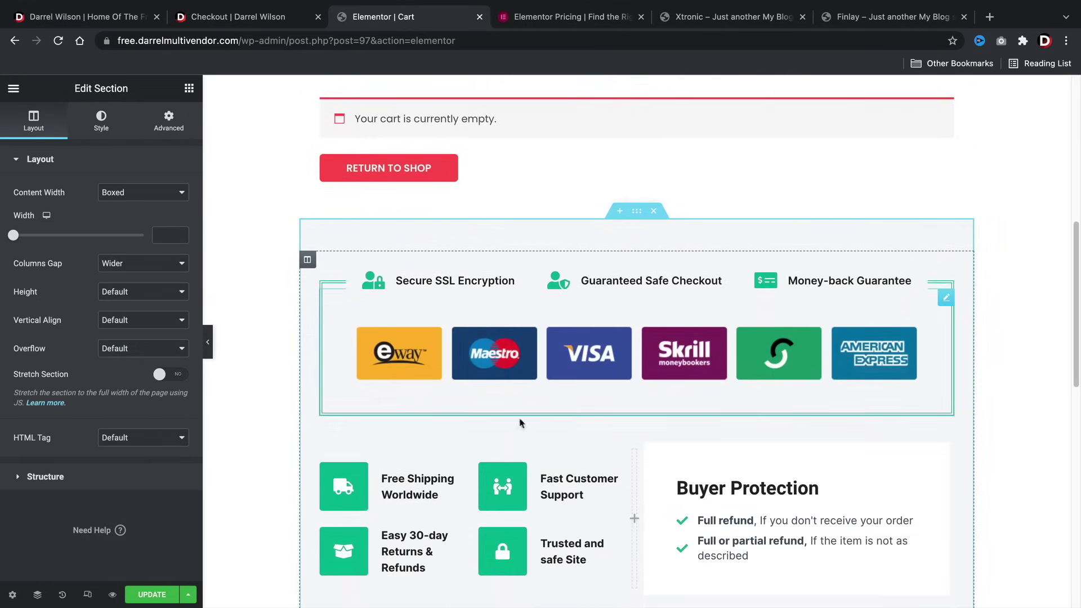
pyautogui.scroll(-2, 683, 380)
# Give the Cart banner section Full Width content and turn on Stretch Section
pyautogui.scroll(4, 637, 393)
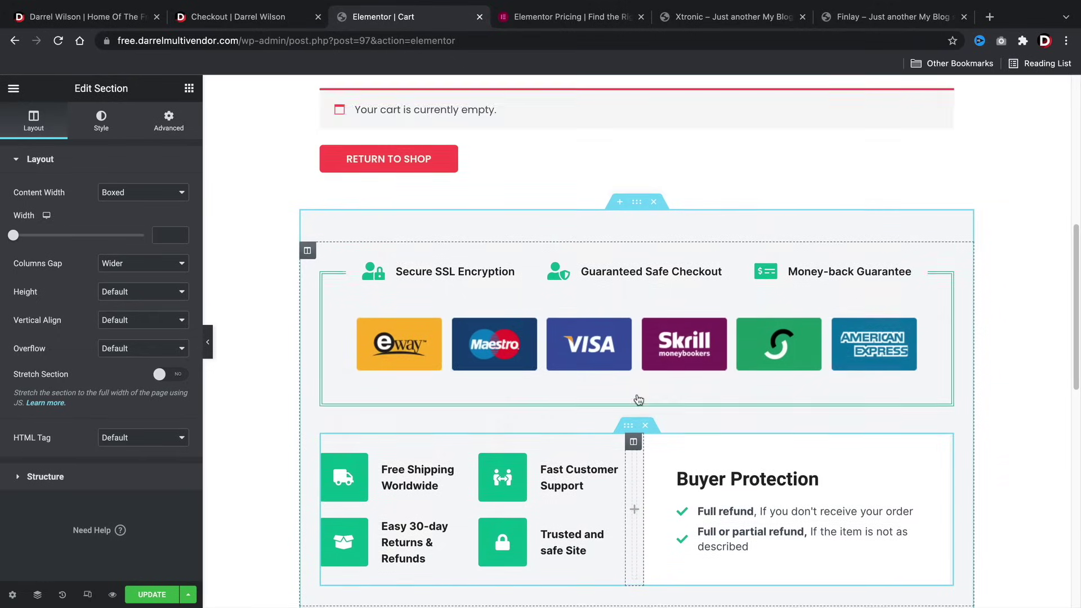
pyautogui.scroll(2, 638, 399)
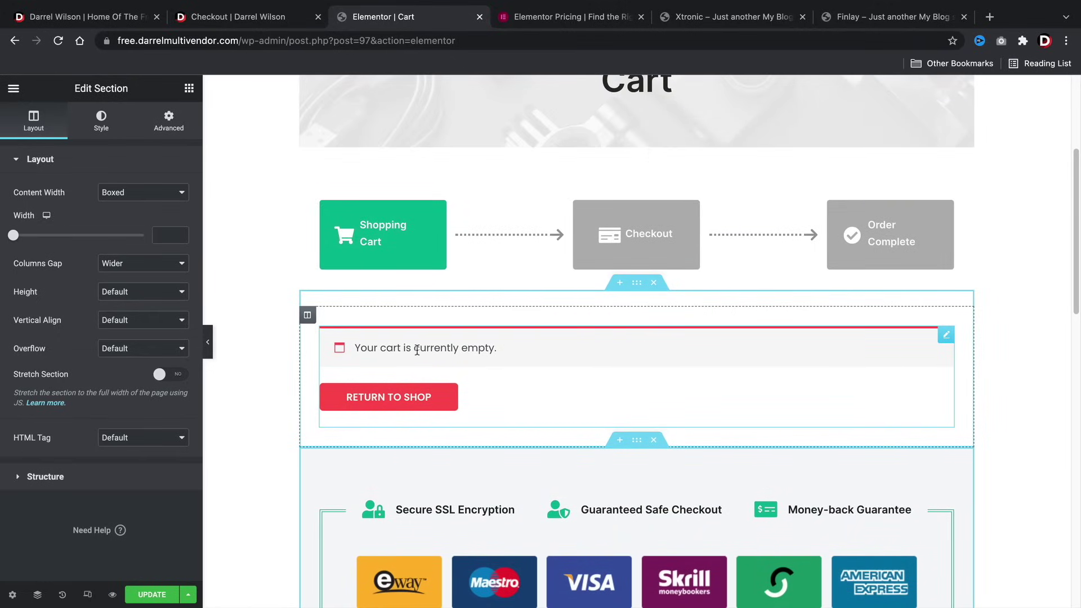
pyautogui.scroll(4, 417, 350)
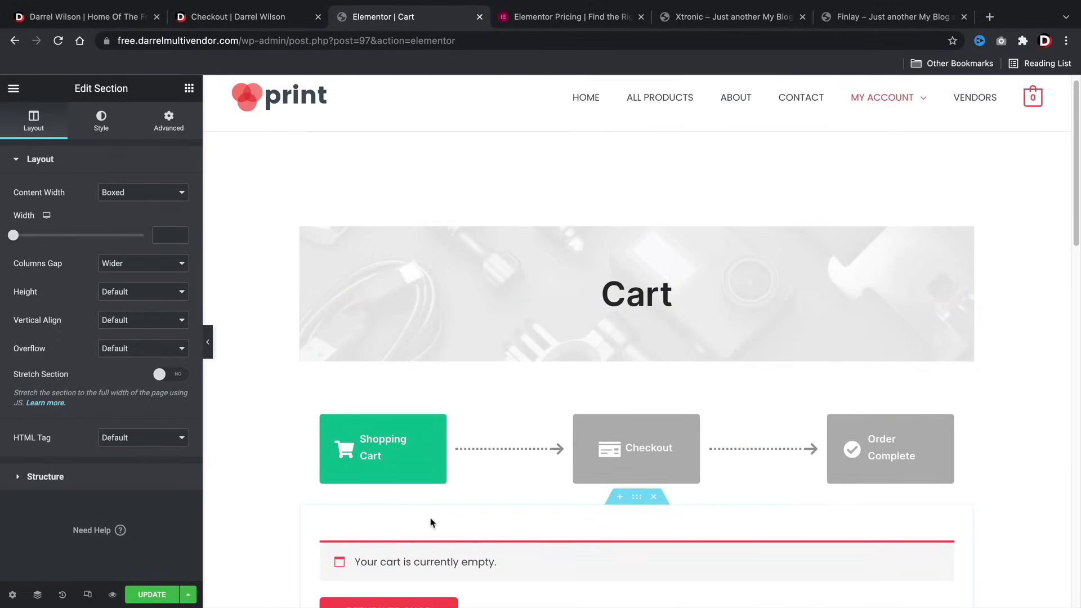
pyautogui.click(637, 241)
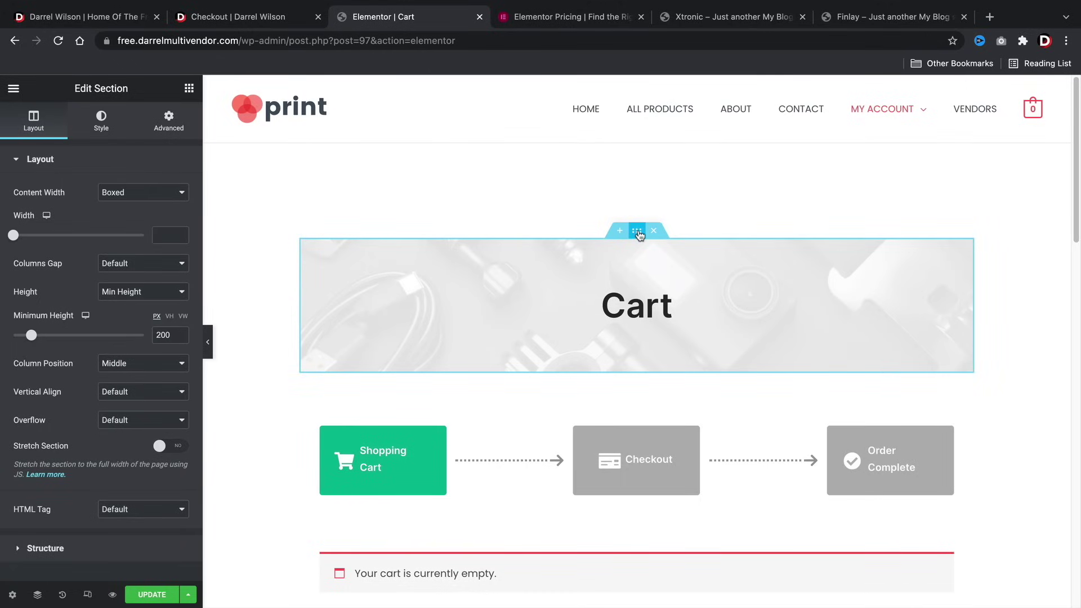
pyautogui.click(141, 193)
pyautogui.click(140, 206)
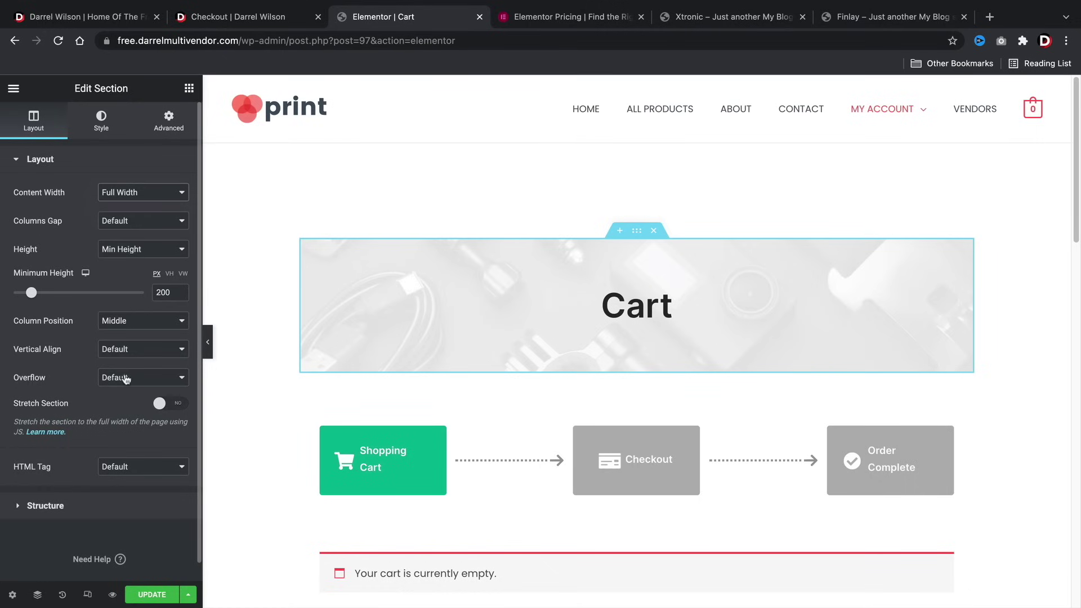
pyautogui.click(169, 403)
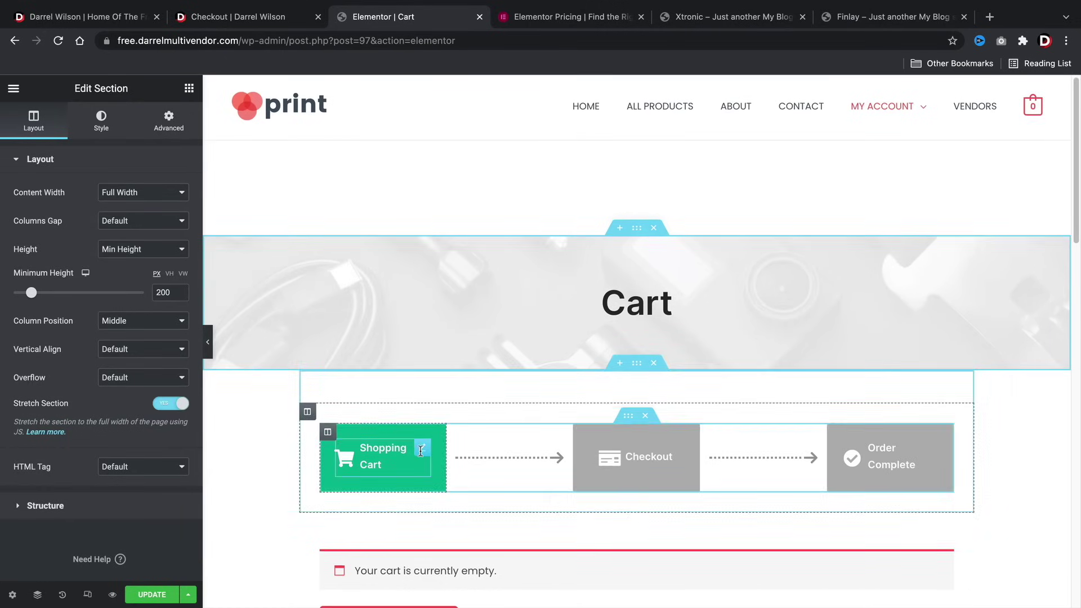
# Save the Cart page and view it live
pyautogui.scroll(-1, 450, 434)
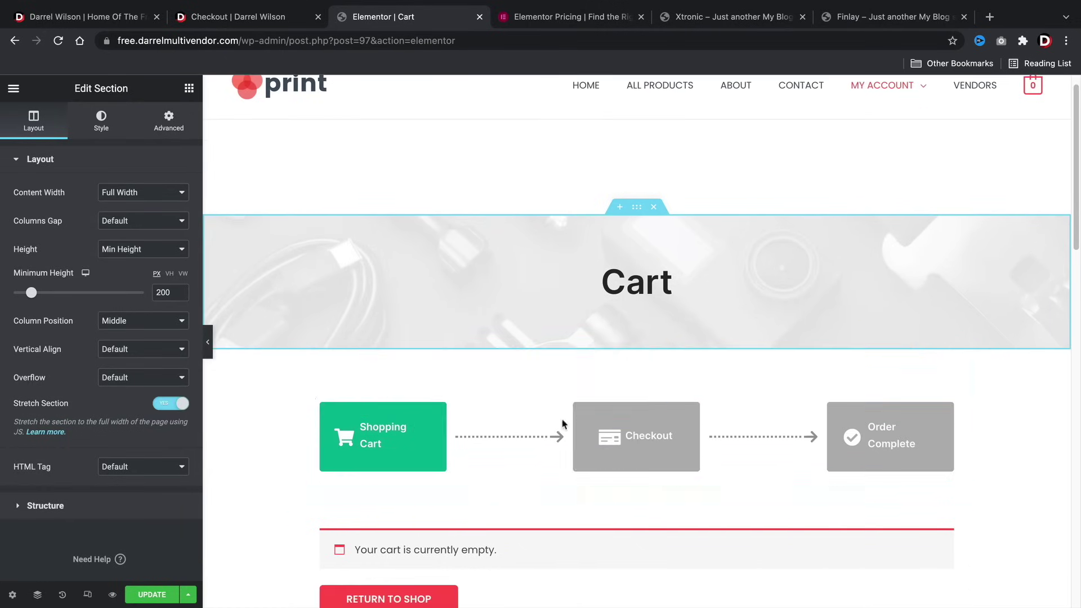
pyautogui.click(148, 596)
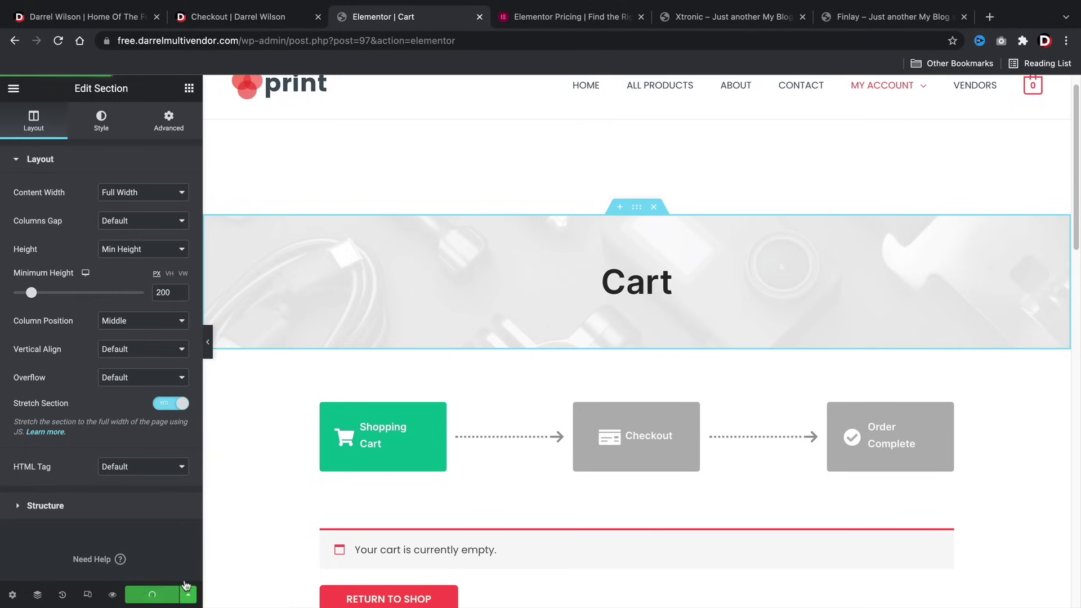
pyautogui.scroll(1, 467, 363)
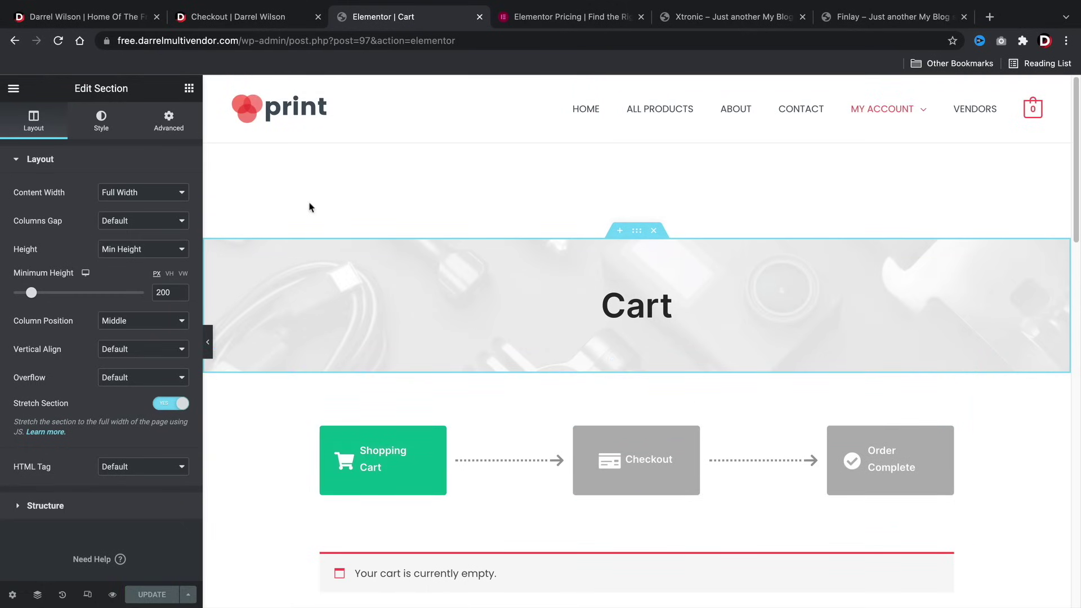
pyautogui.click(13, 89)
pyautogui.click(64, 299)
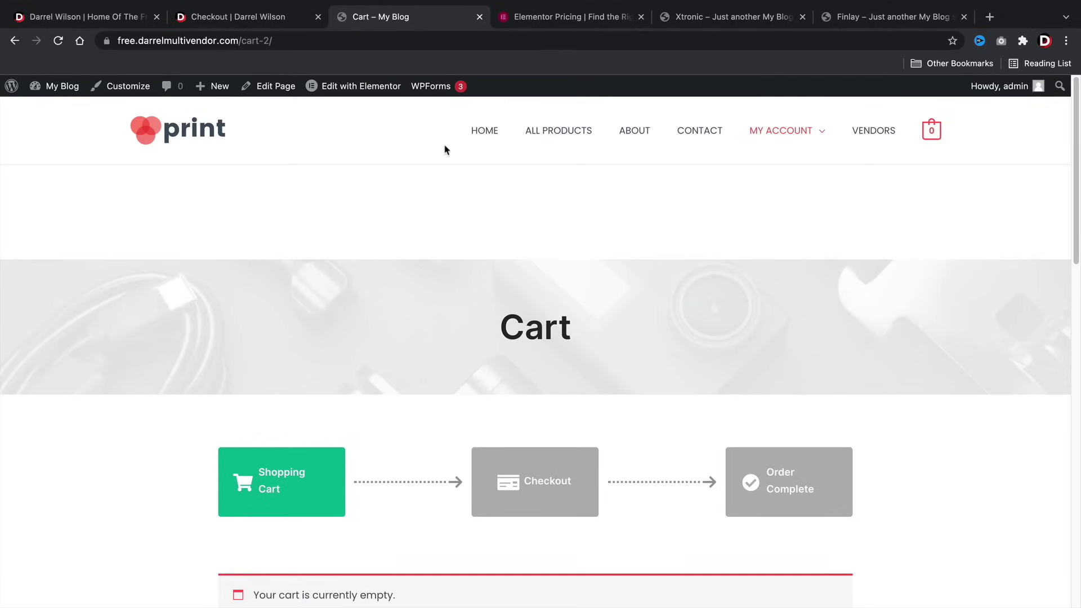
# Leave the cart page for the site's home page, then open the WordPress dashboard
pyautogui.click(477, 135)
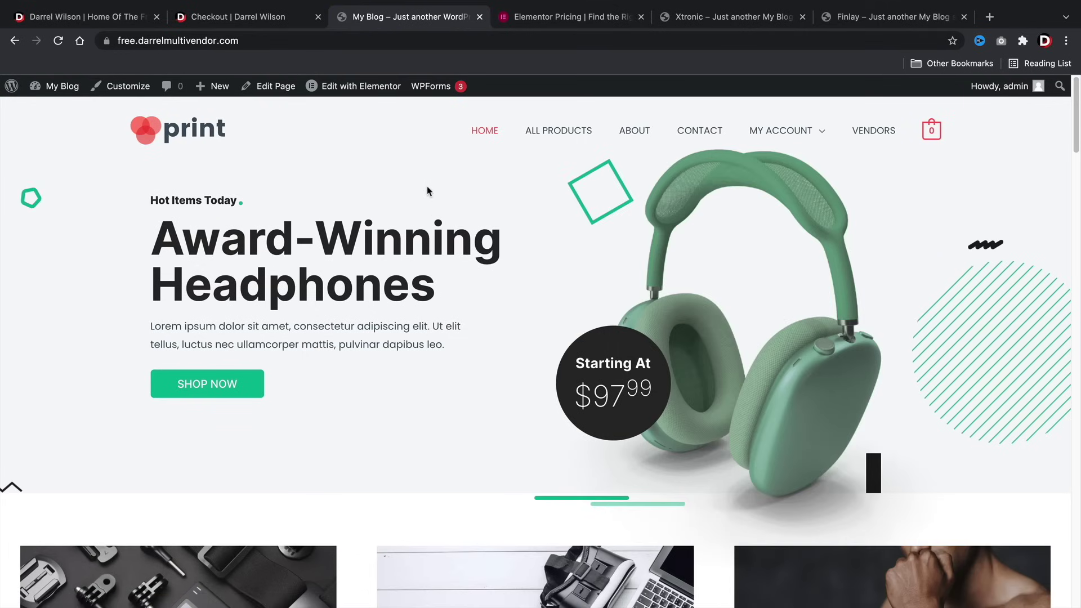
pyautogui.moveTo(62, 90)
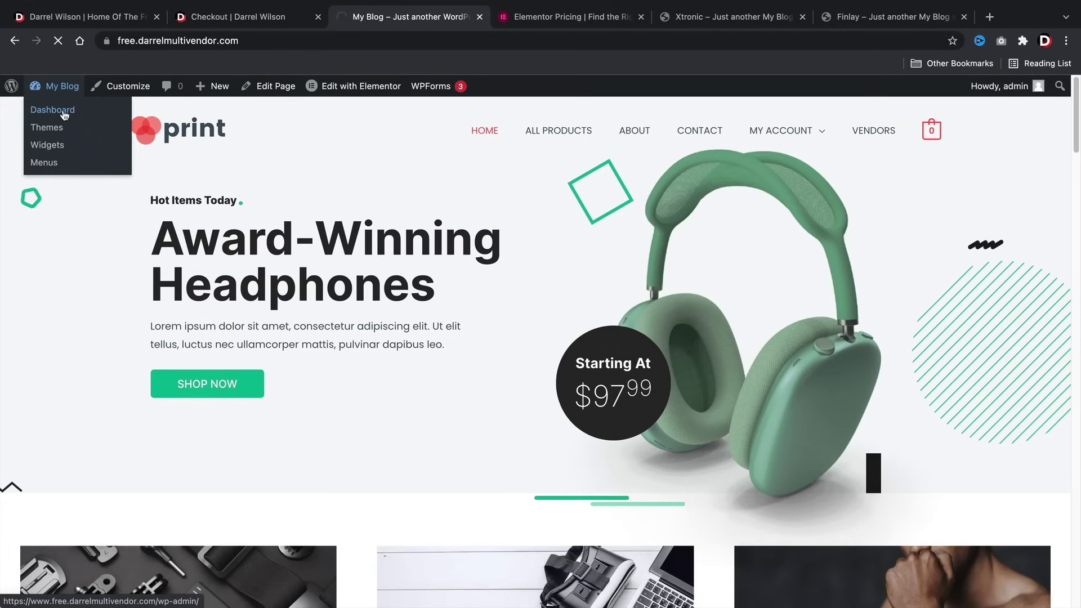
pyautogui.click(64, 115)
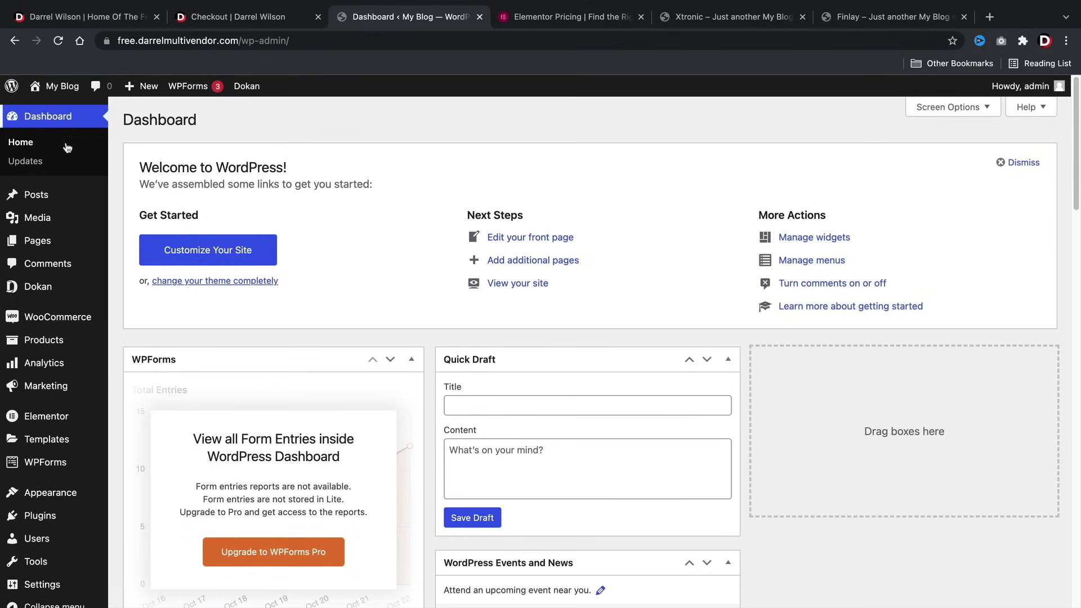
# Open Templates > Theme Builder, then bring the Elementor pricing page to the front
pyautogui.moveTo(56, 222)
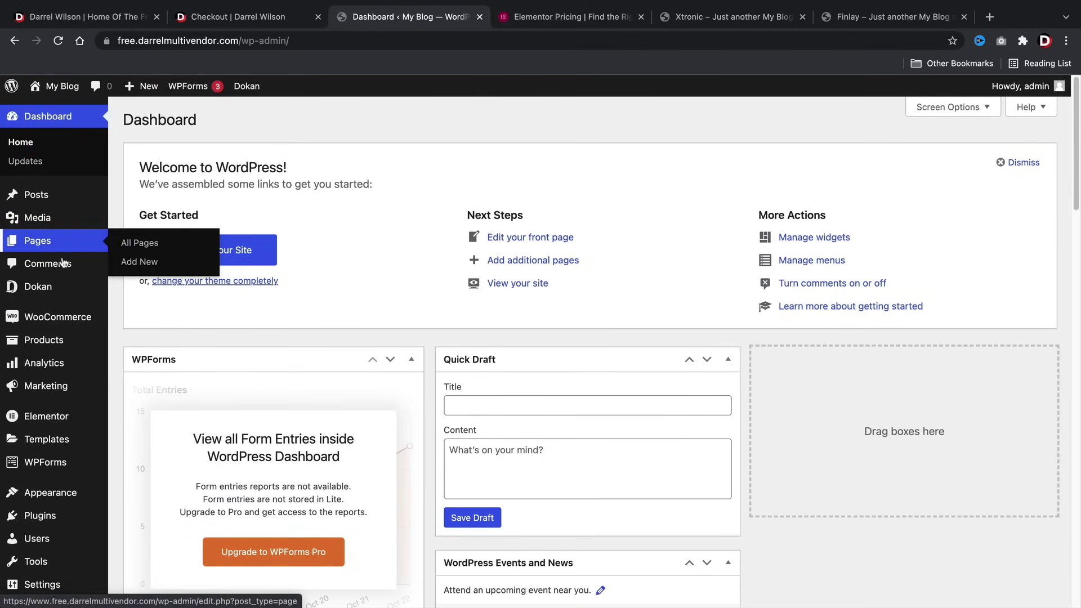
pyautogui.scroll(-2, 49, 450)
pyautogui.moveTo(50, 450)
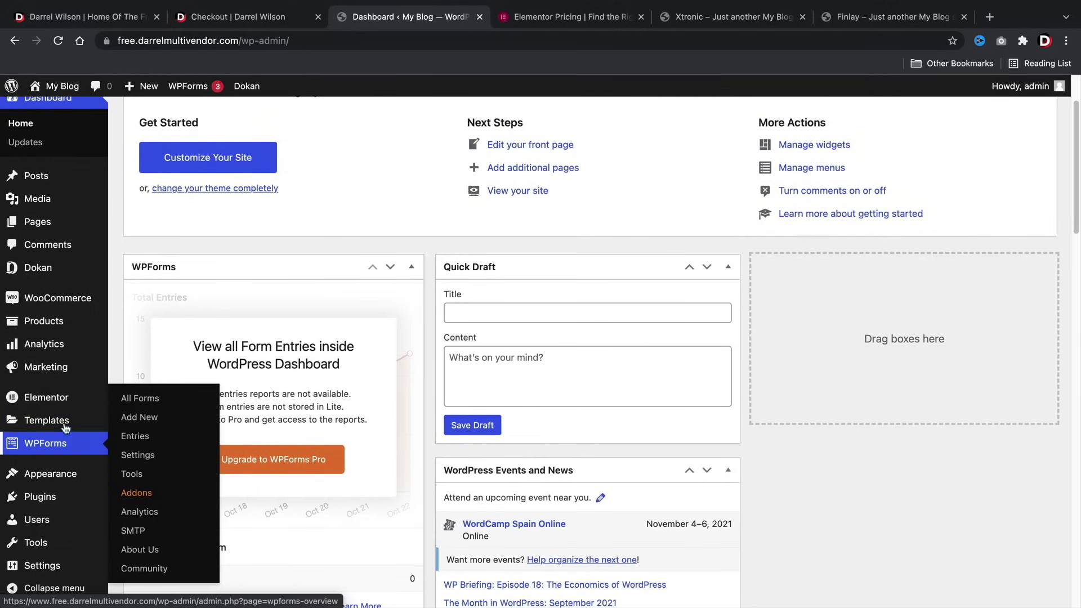
pyautogui.moveTo(72, 398)
pyautogui.moveTo(66, 421)
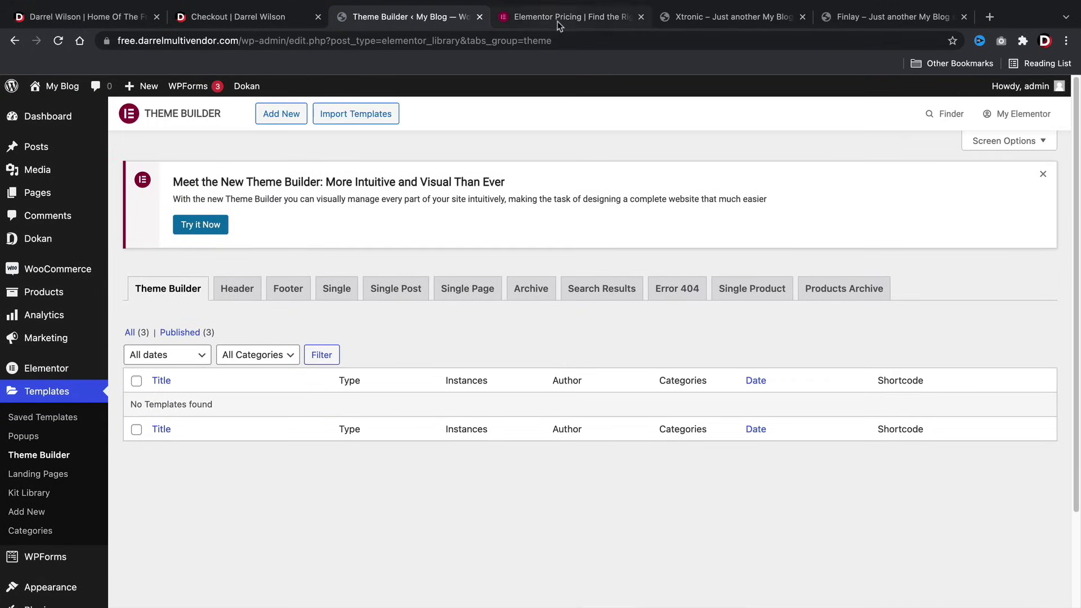
pyautogui.click(563, 17)
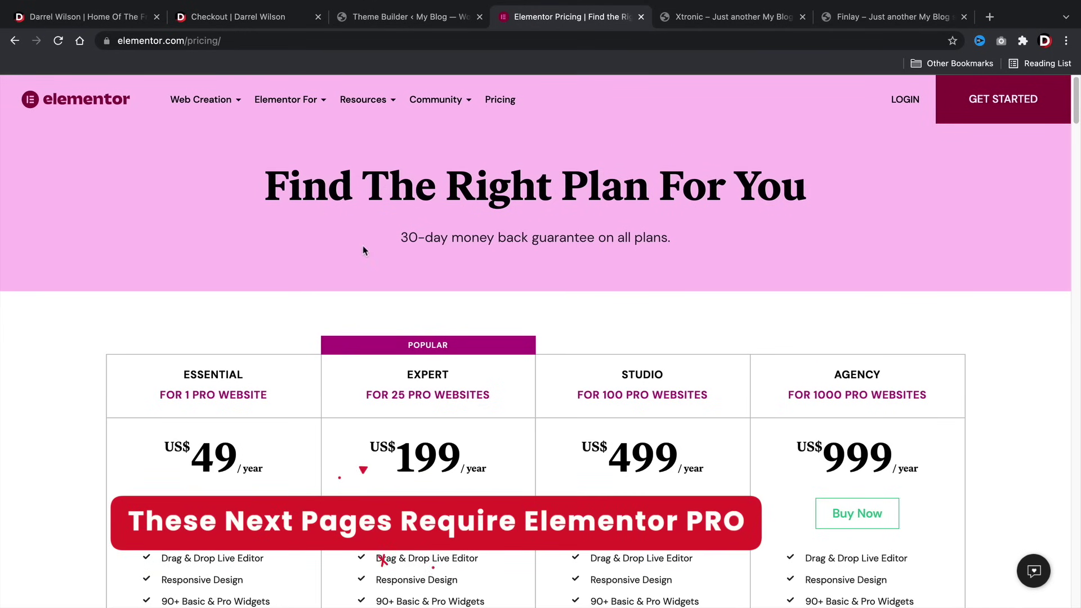
# Review the Elementor Pro plans from Essential $49 to Agency $999, then return to Theme Builder
pyautogui.scroll(-3, 201, 376)
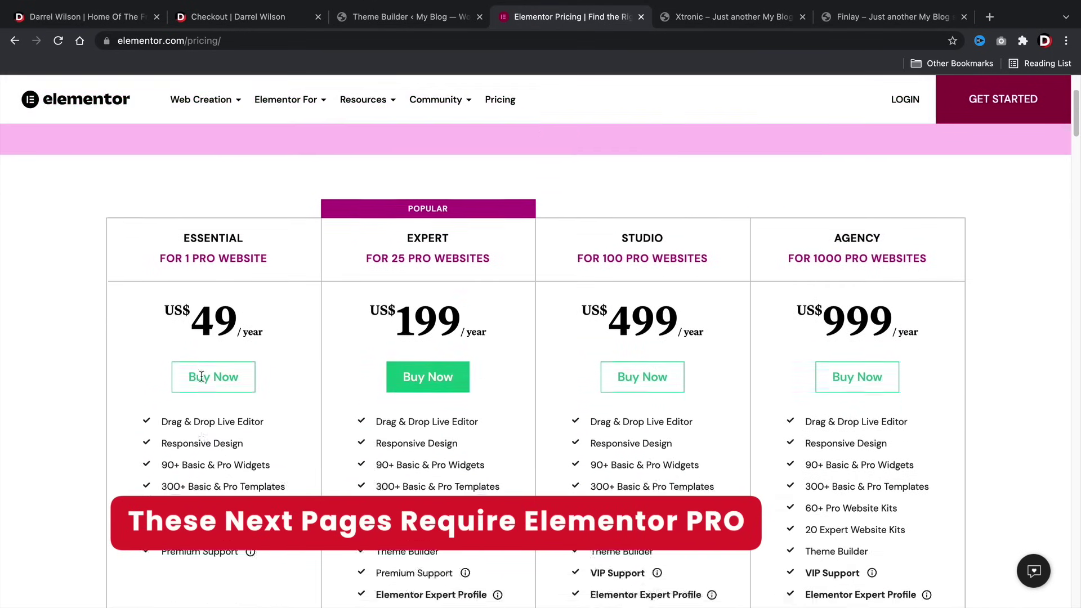
pyautogui.scroll(-4, 201, 377)
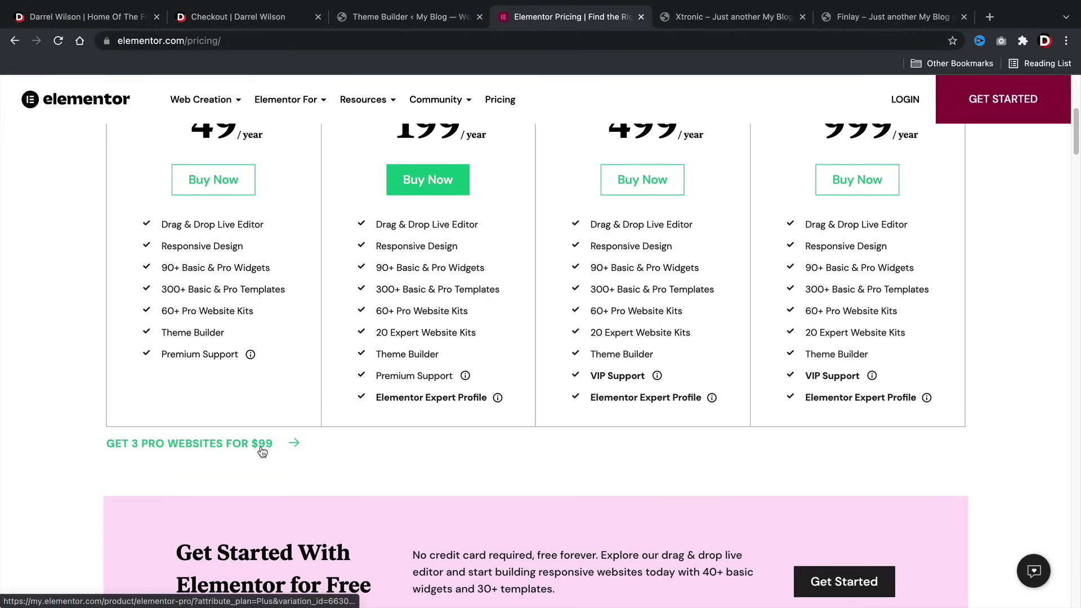
pyautogui.scroll(2, 262, 451)
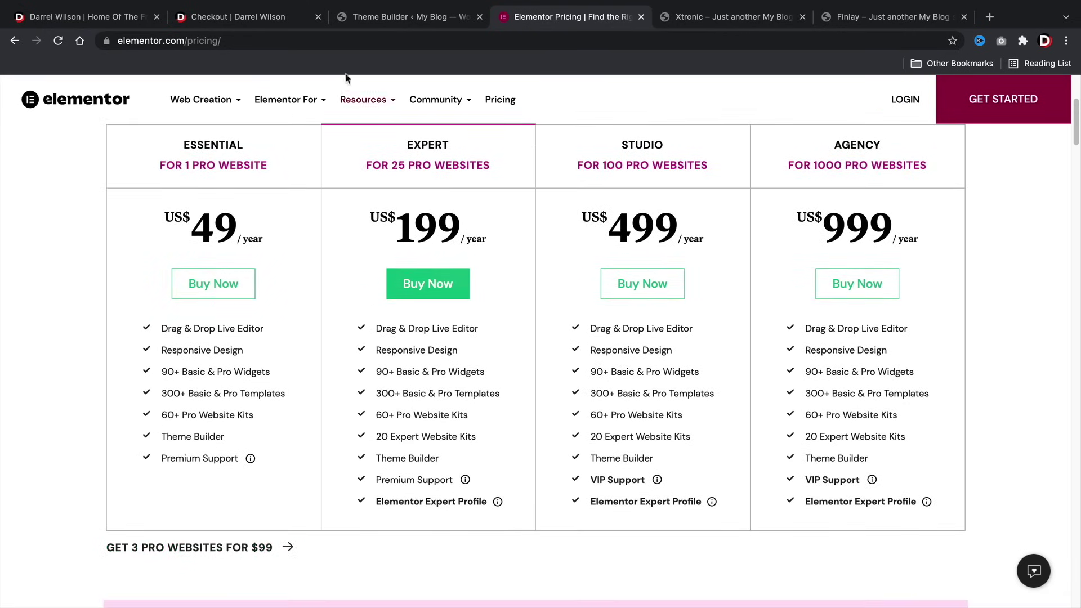
pyautogui.click(369, 18)
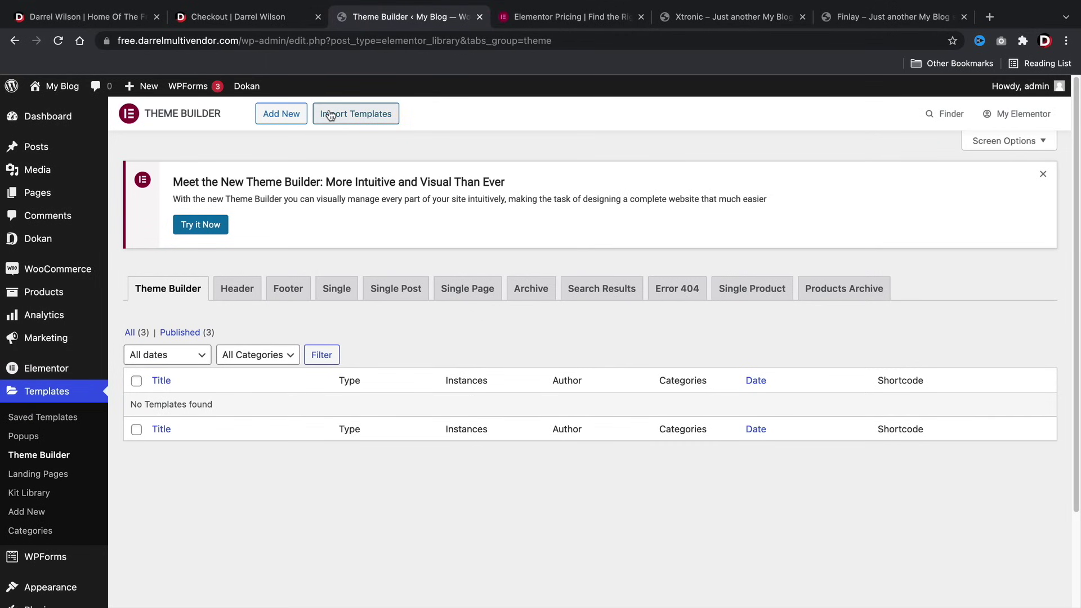
# Switch to the new visual Theme Builder and start a new header template
pyautogui.click(237, 292)
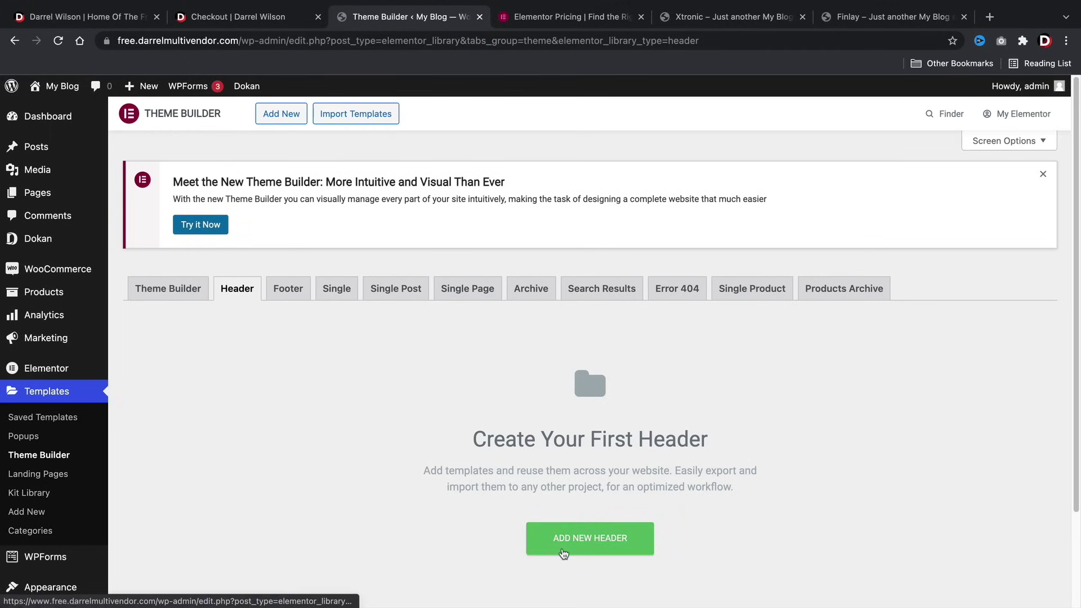
pyautogui.moveTo(190, 181); pyautogui.dragTo(523, 194)
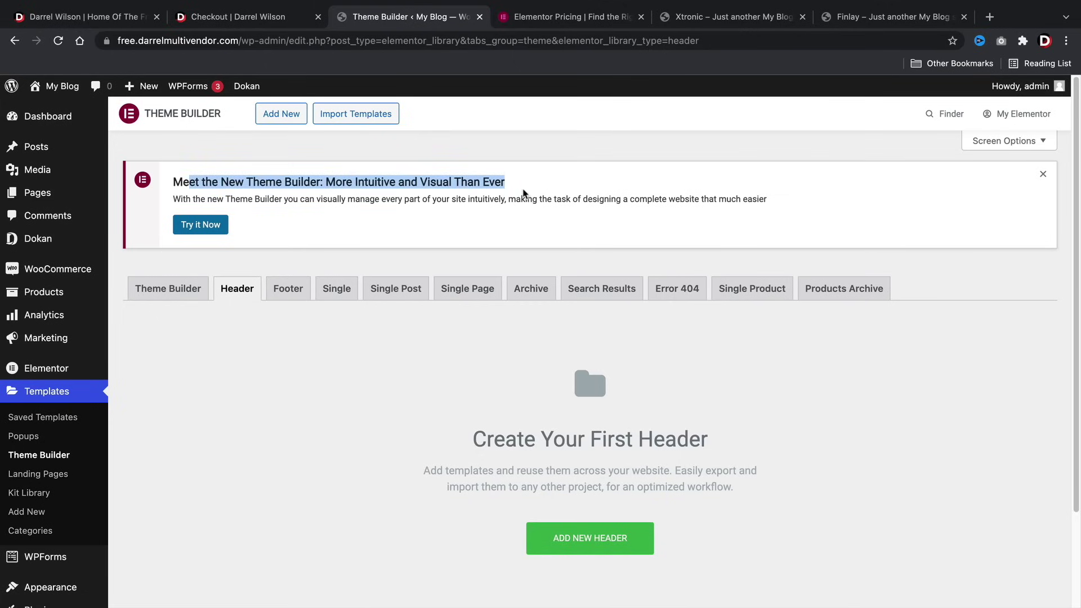
pyautogui.click(216, 228)
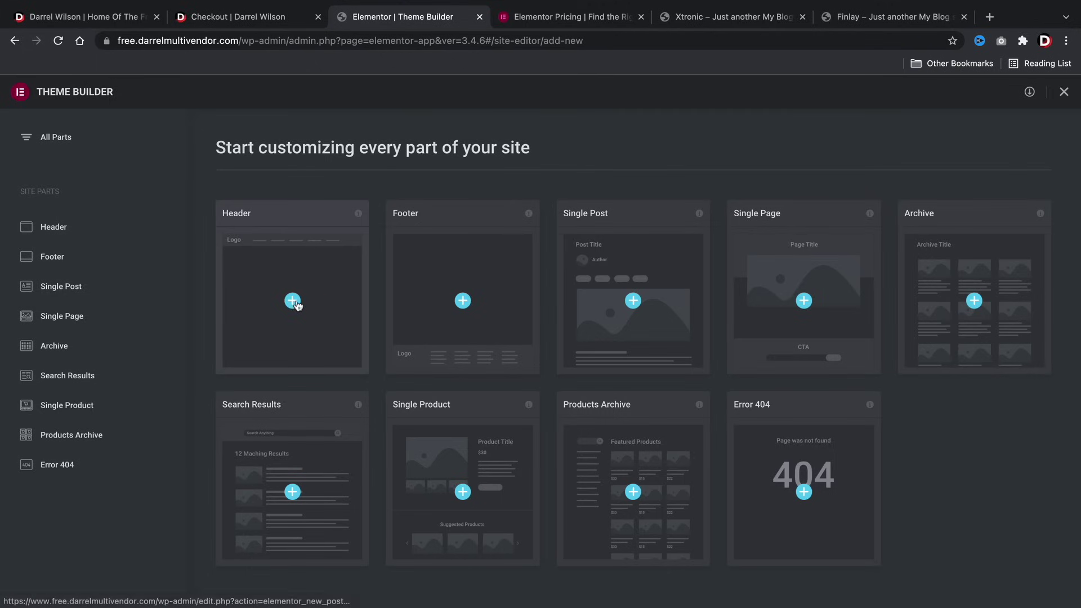
pyautogui.click(292, 301)
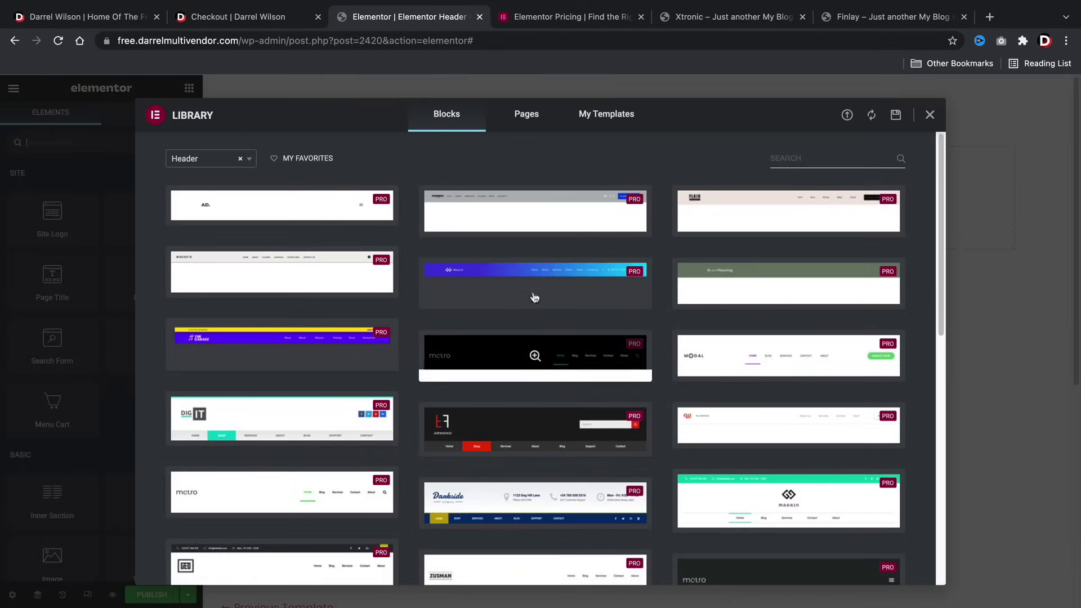
# Import header.json into the library and insert the Xtronic header into the editor
pyautogui.click(848, 116)
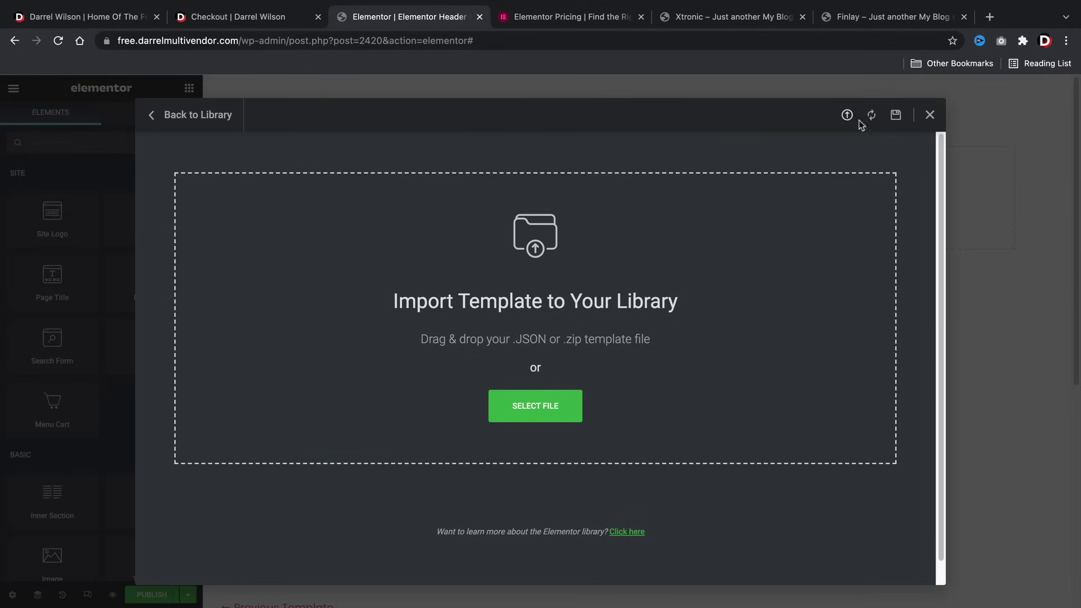
pyautogui.click(556, 411)
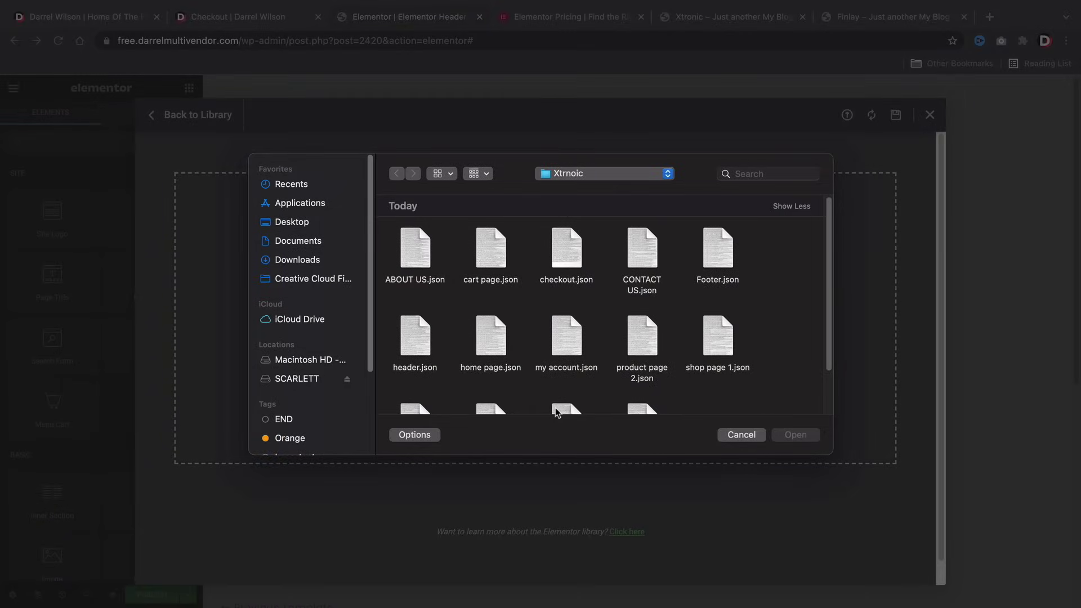
pyautogui.scroll(-3, 570, 394)
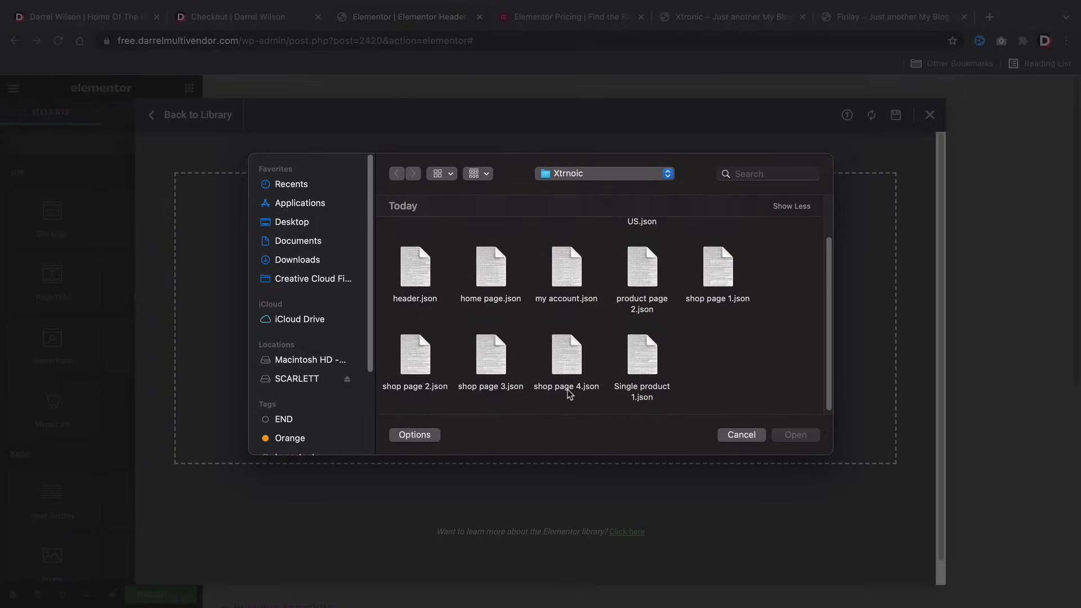
pyautogui.click(418, 278)
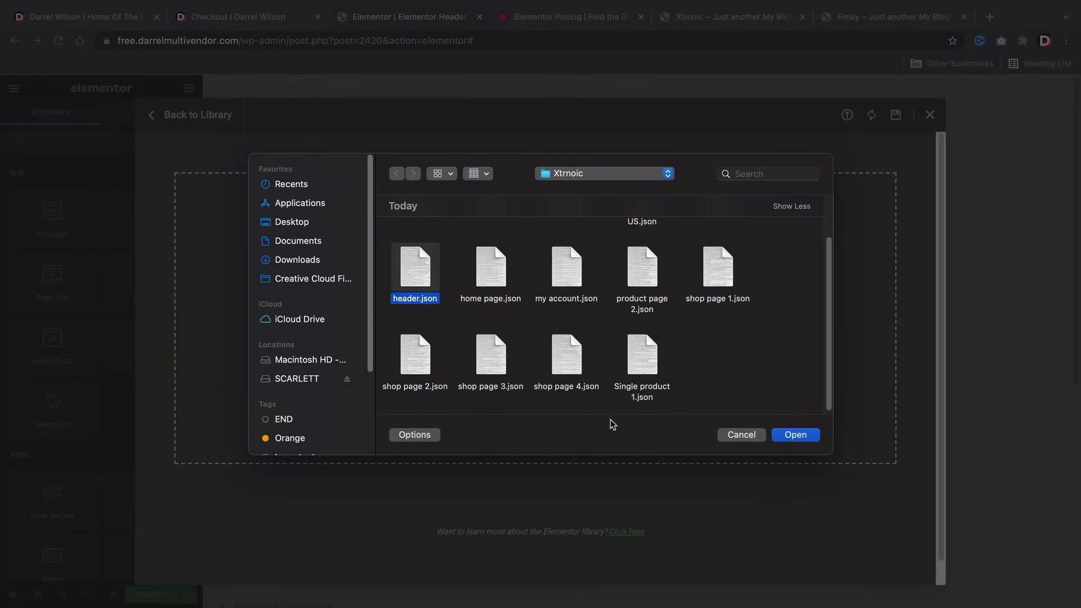
pyautogui.click(805, 439)
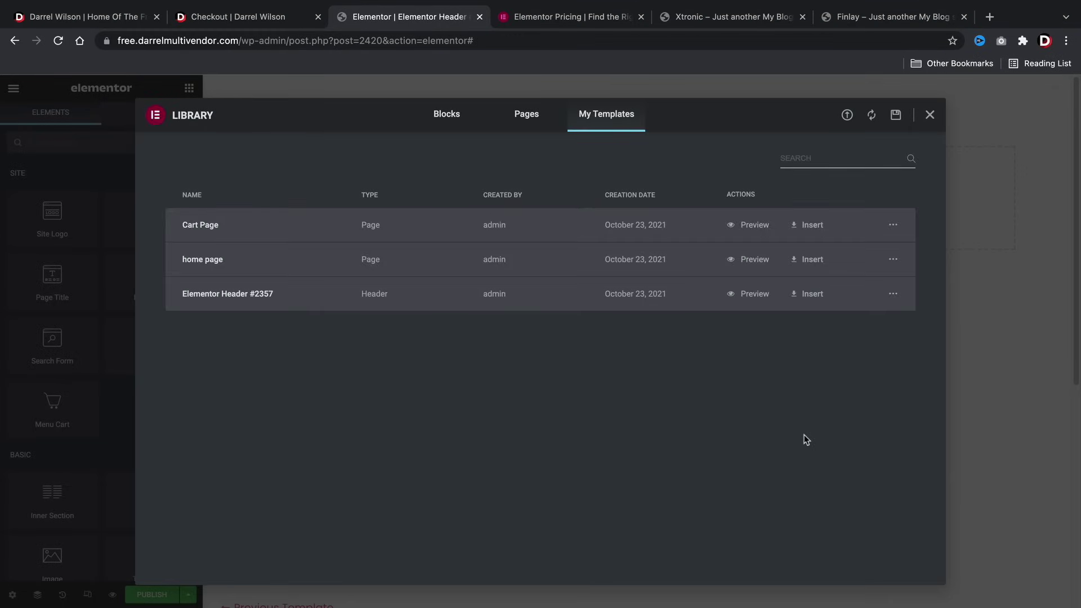
pyautogui.click(816, 294)
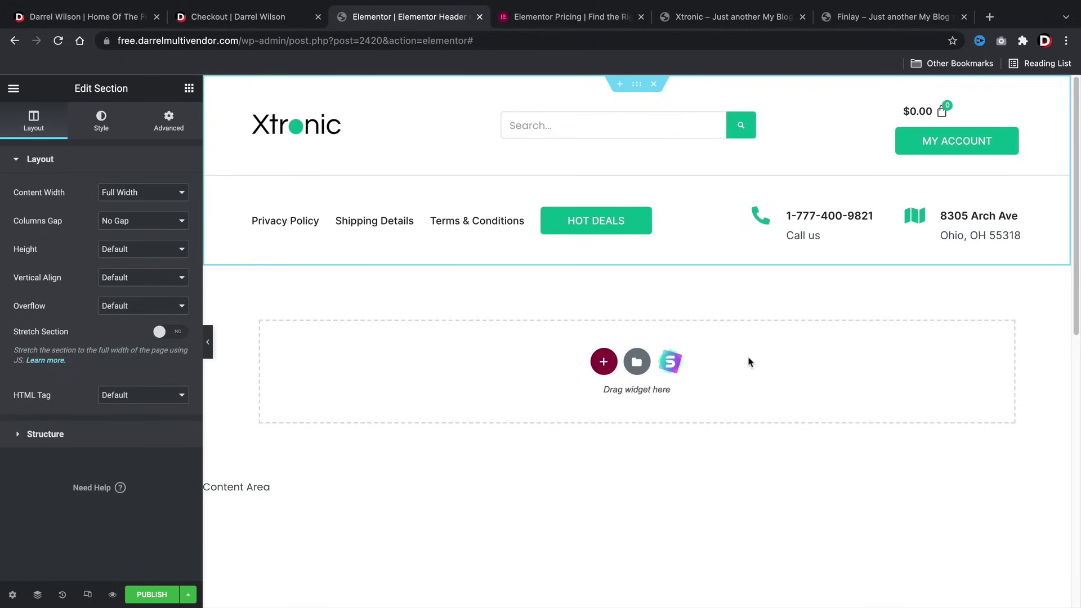
# Publish the header with an Entire Site condition and exit to the dashboard
pyautogui.click(149, 595)
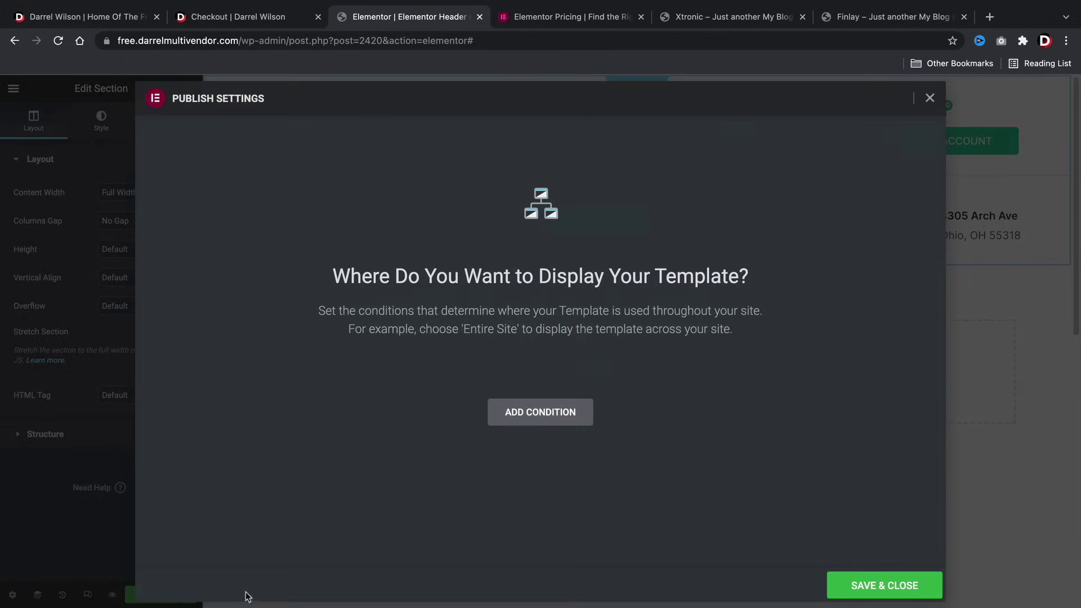
pyautogui.click(552, 419)
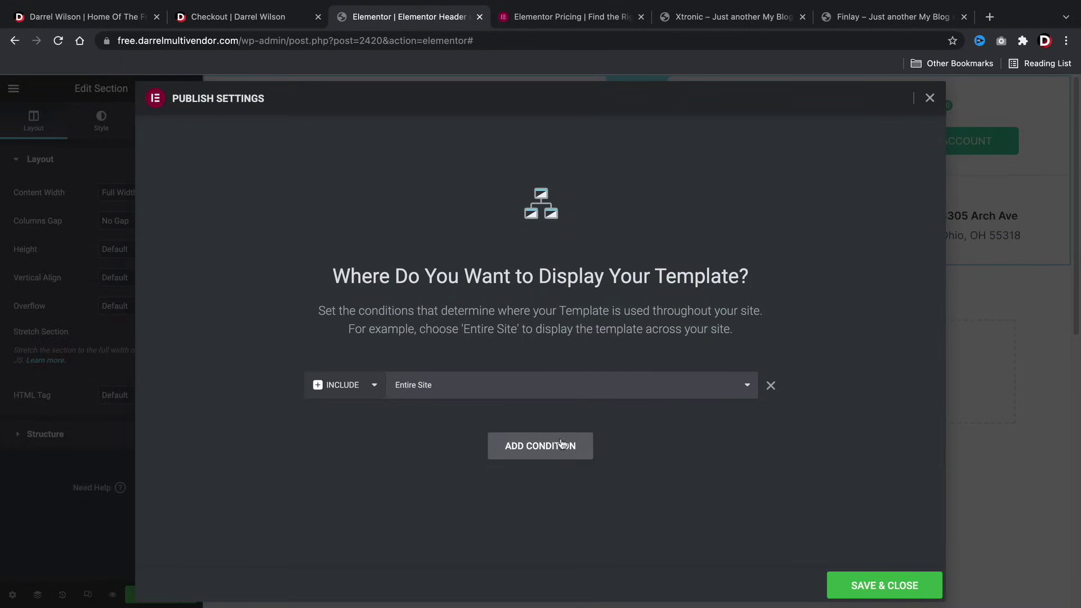
pyautogui.click(882, 592)
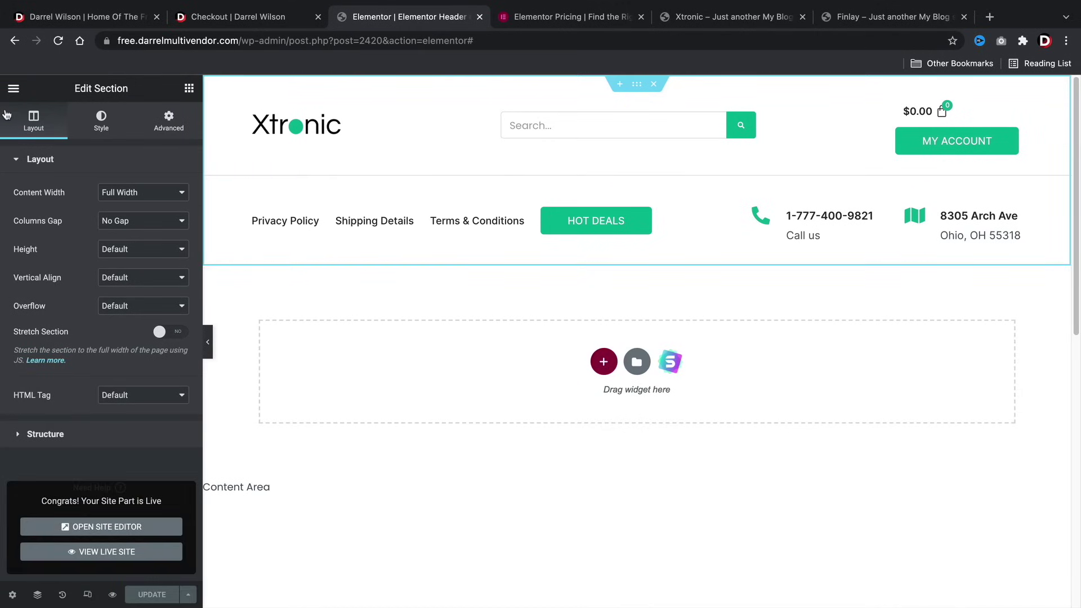
pyautogui.click(13, 88)
pyautogui.click(84, 324)
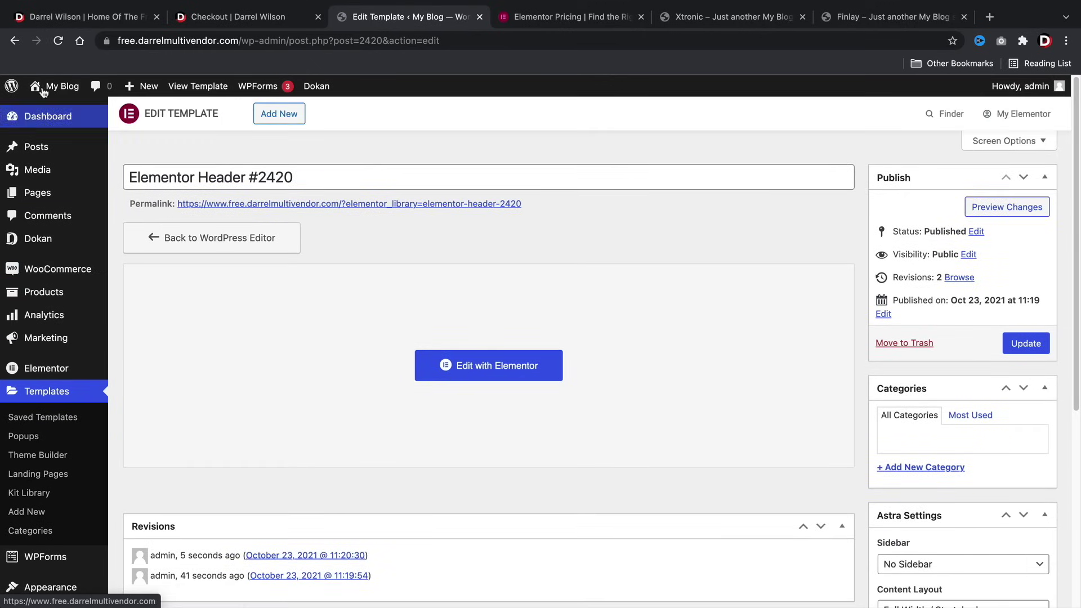
# View the live site to check the new Xtronic header
pyautogui.moveTo(57, 86)
pyautogui.click(49, 110)
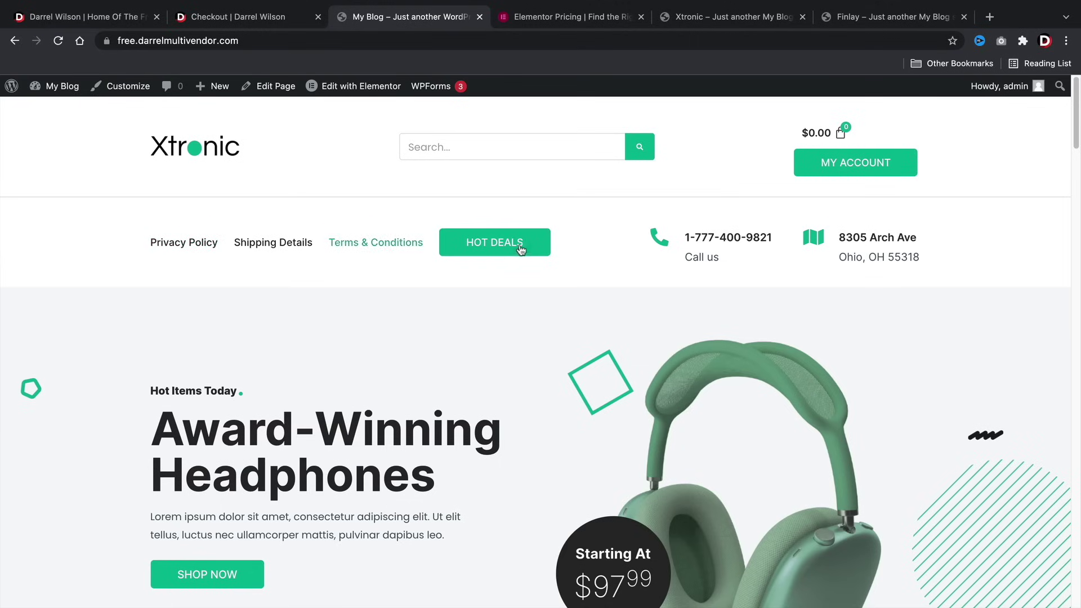
pyautogui.scroll(-2, 713, 388)
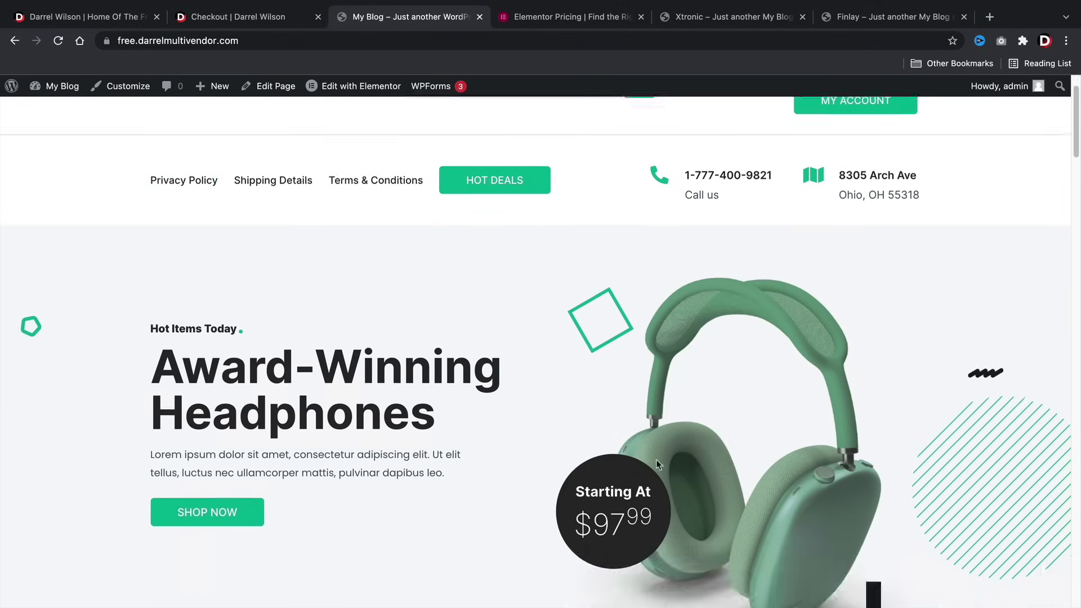
pyautogui.scroll(2, 507, 254)
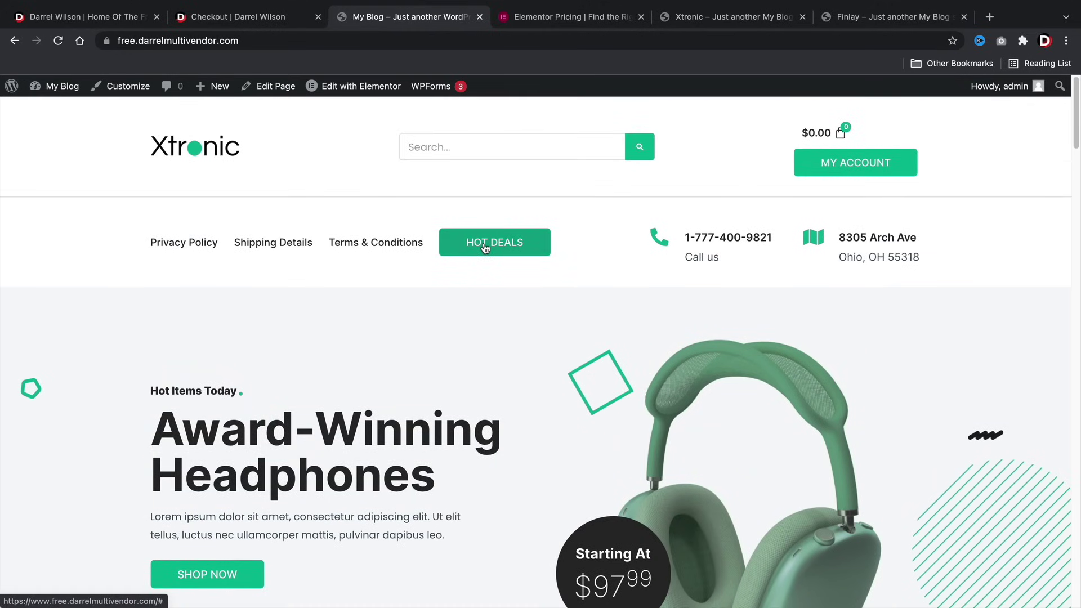
# Return to the dashboard and open Templates > Theme Builder in its new visual interface
pyautogui.click(73, 111)
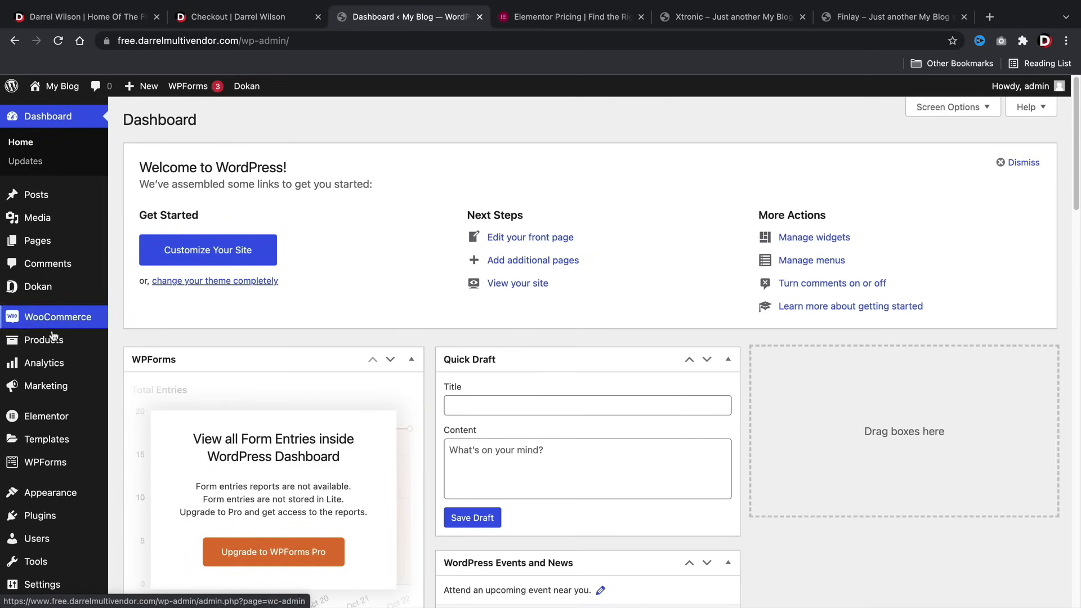
pyautogui.scroll(-2, 55, 398)
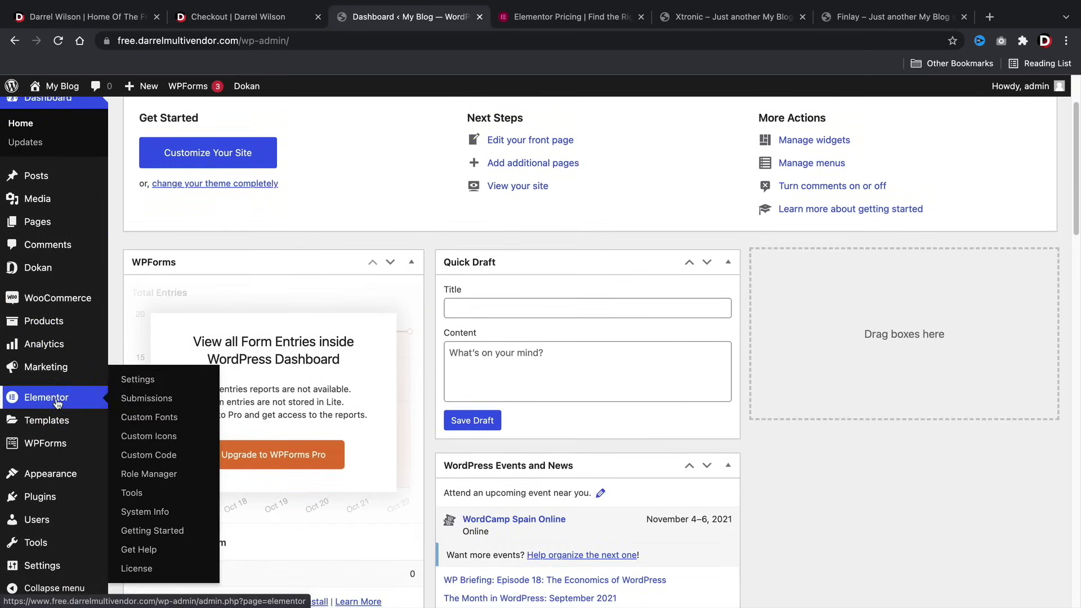
pyautogui.moveTo(53, 420)
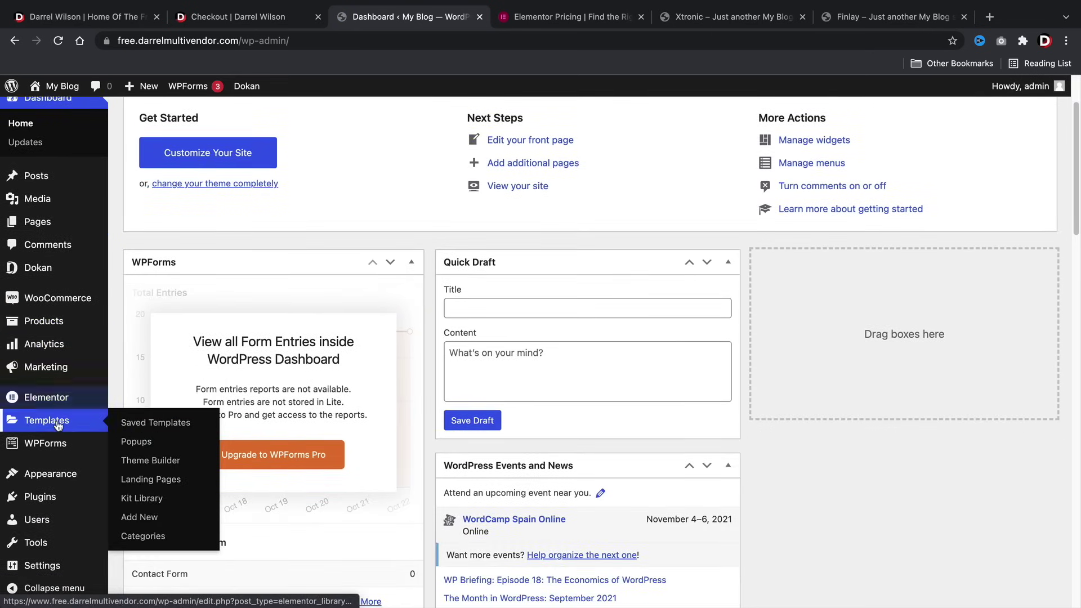
pyautogui.click(158, 468)
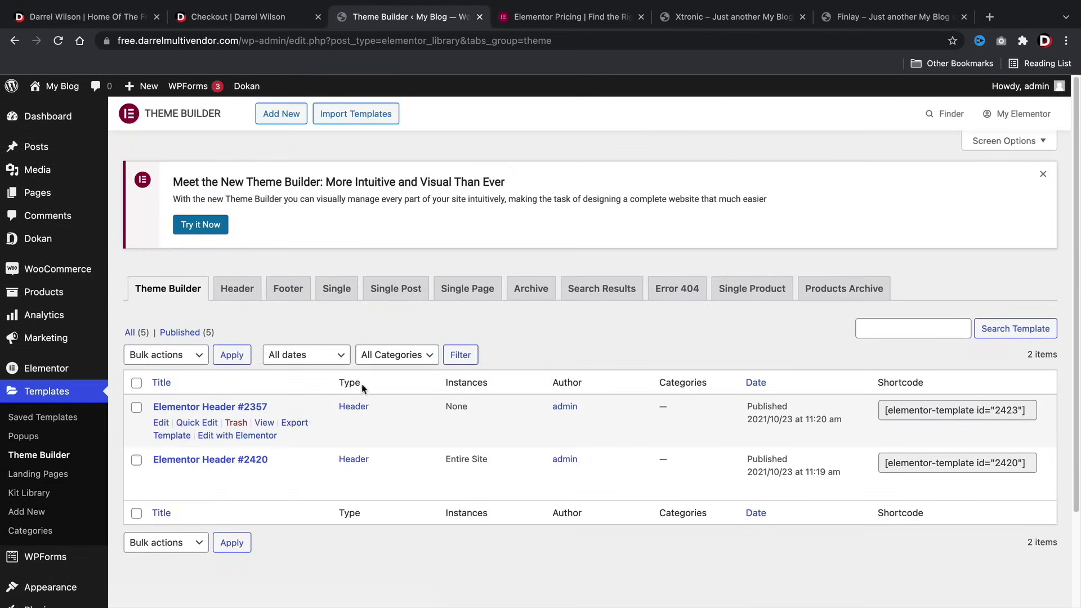
pyautogui.click(204, 225)
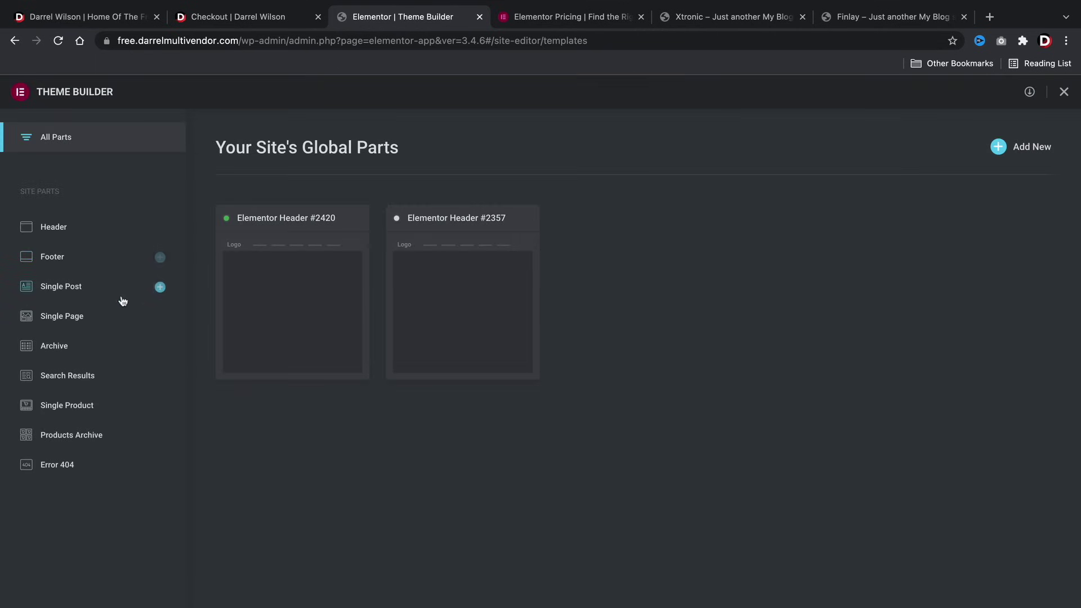
# Create a new Products Archive template from imported 'shop page 1.json', including its document settings
pyautogui.click(72, 439)
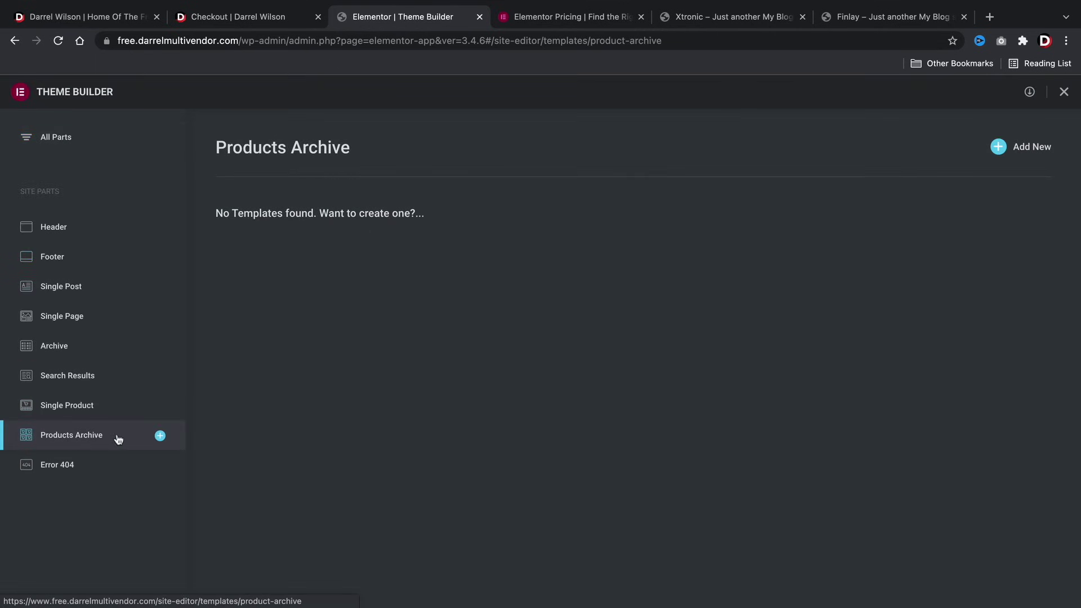
pyautogui.click(161, 437)
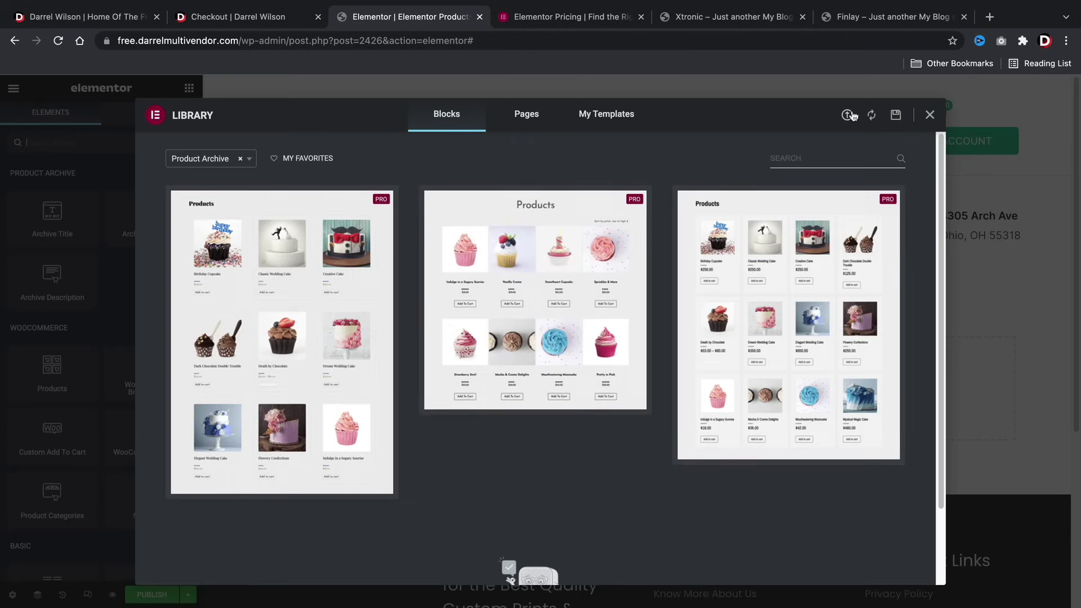
pyautogui.click(847, 114)
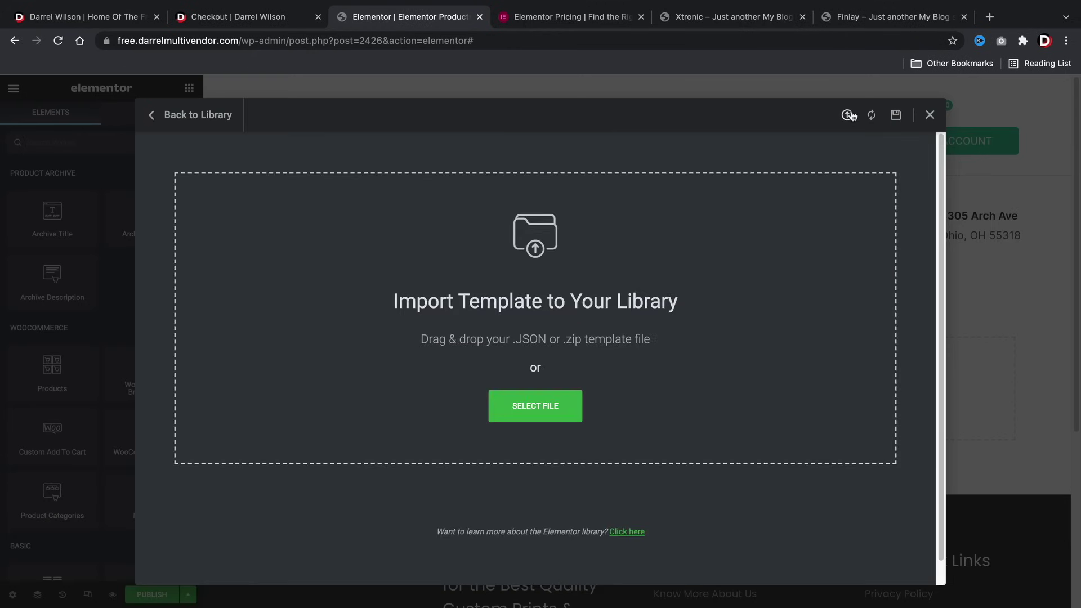
pyautogui.click(567, 410)
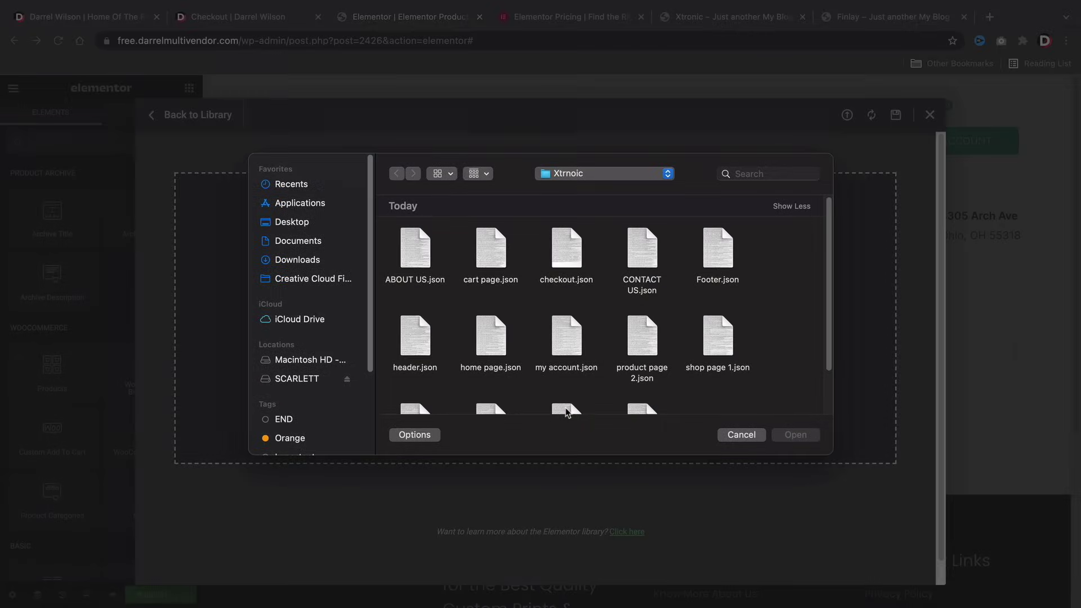
pyautogui.doubleClick(721, 350)
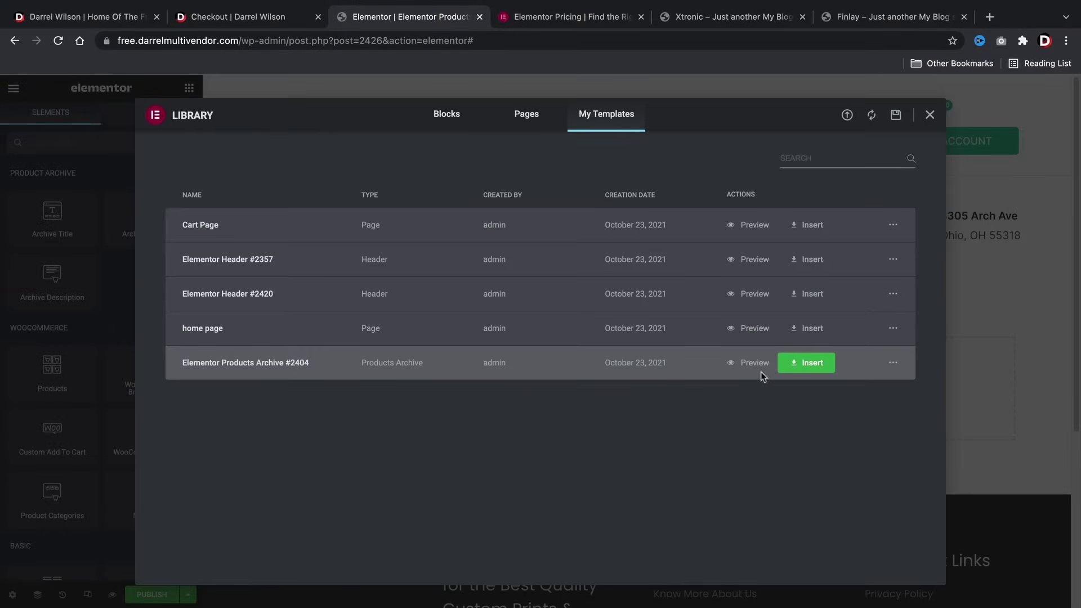
pyautogui.click(806, 361)
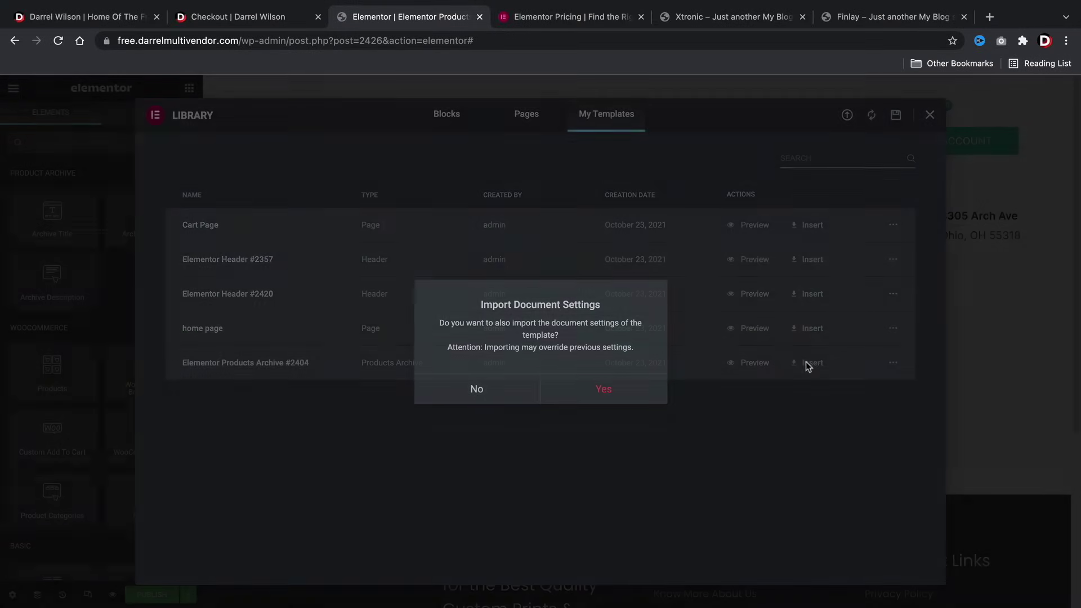
pyautogui.click(625, 394)
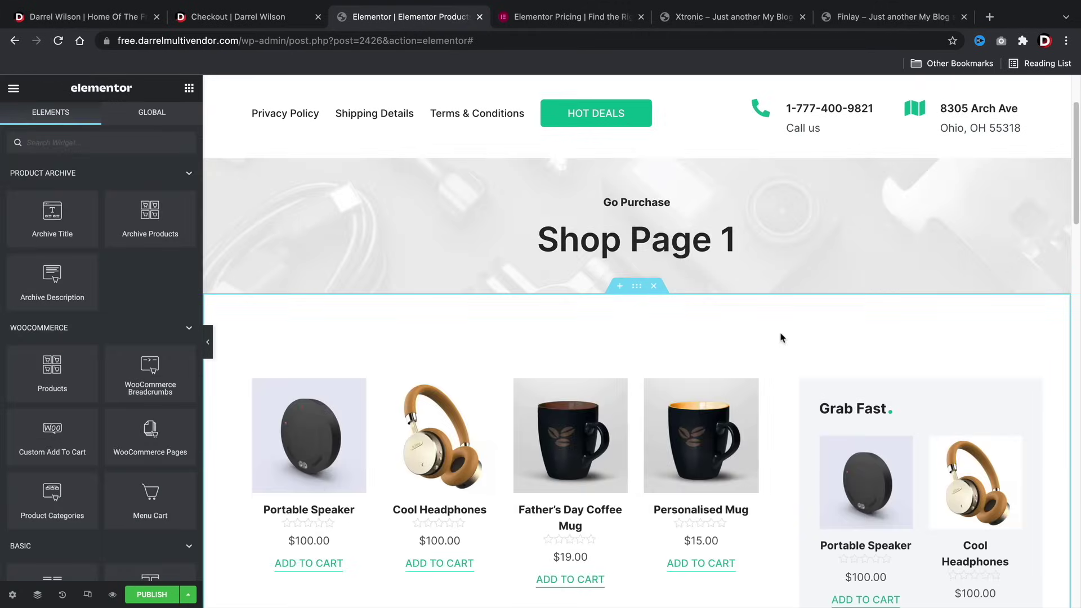
pyautogui.scroll(-8, 780, 337)
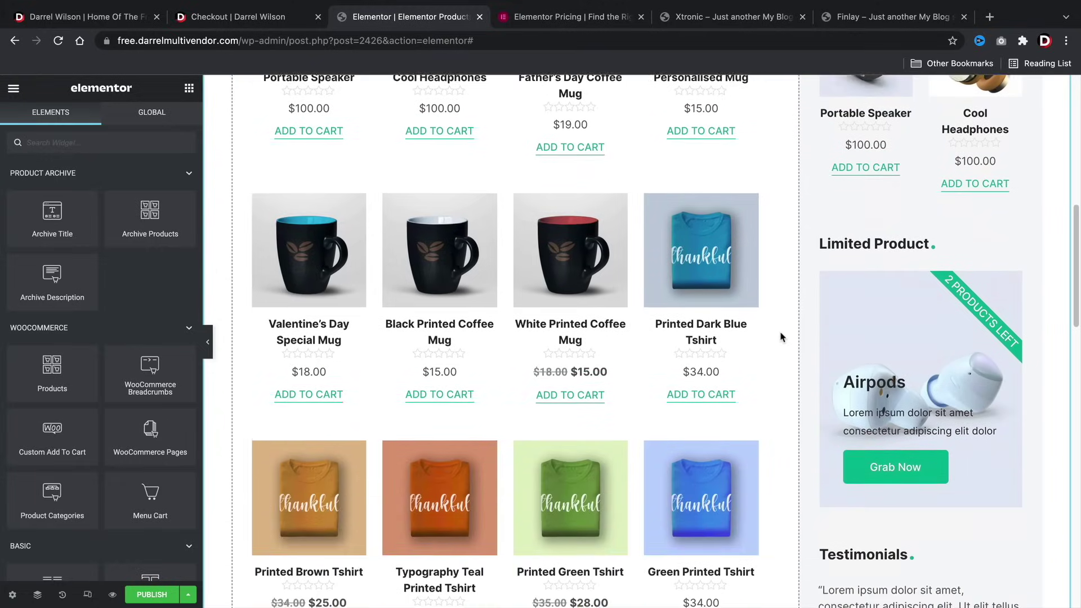
pyautogui.scroll(-15, 780, 336)
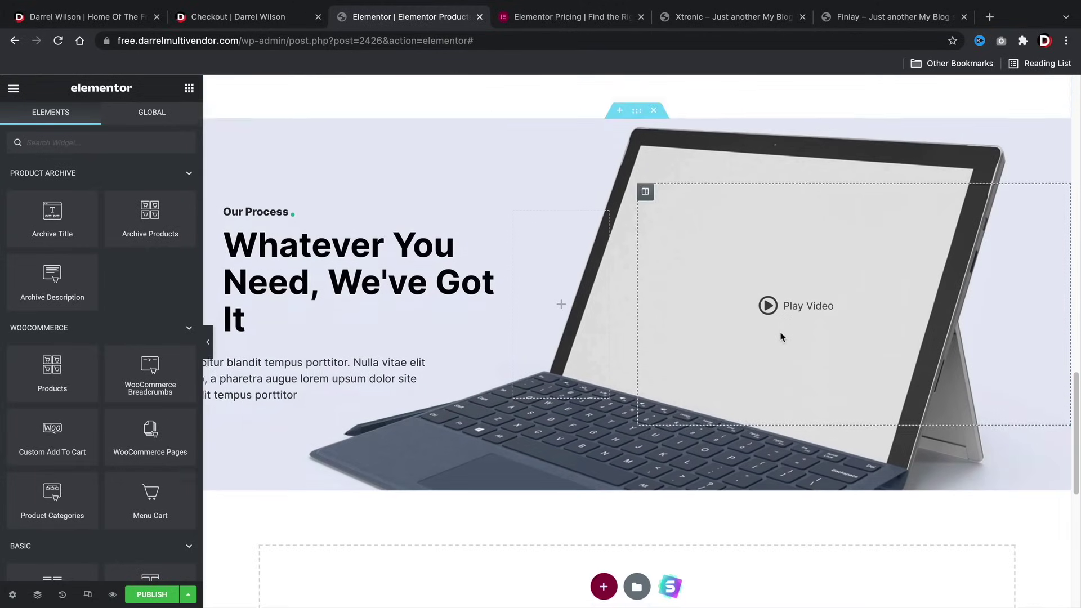
pyautogui.scroll(-6, 780, 337)
pyautogui.scroll(8, 780, 337)
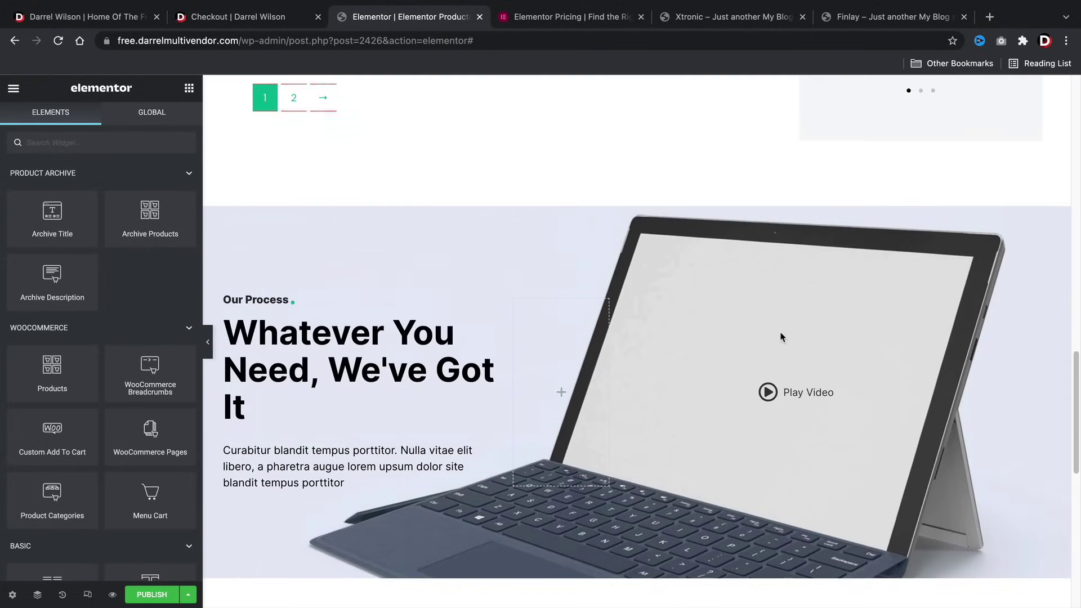
pyautogui.scroll(20, 781, 337)
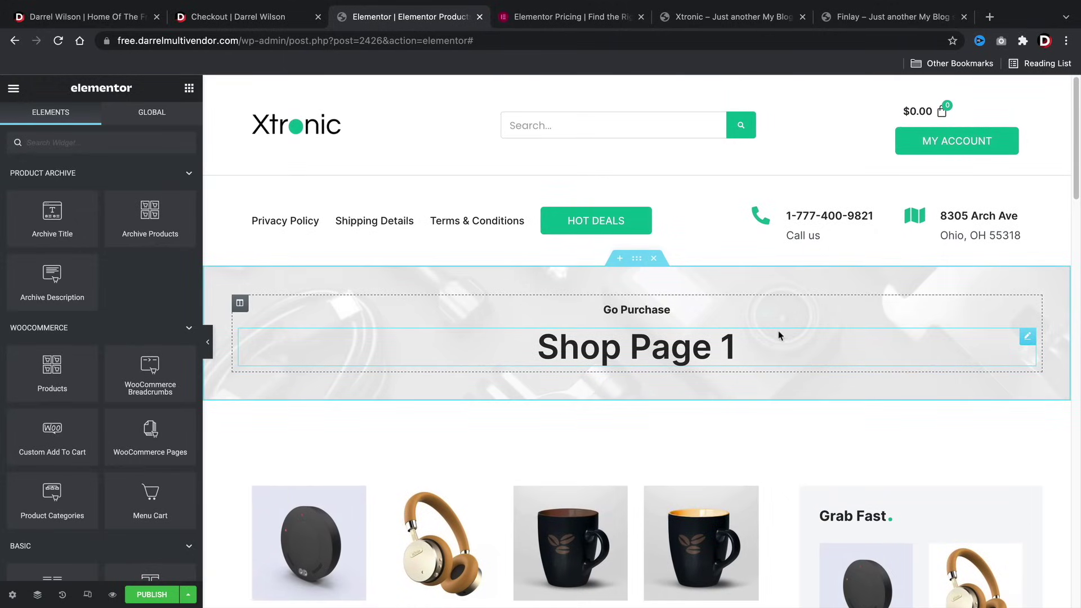
# Publish the Products Archive template with a Shop Page condition, then exit to the dashboard
pyautogui.click(152, 595)
pyautogui.click(517, 421)
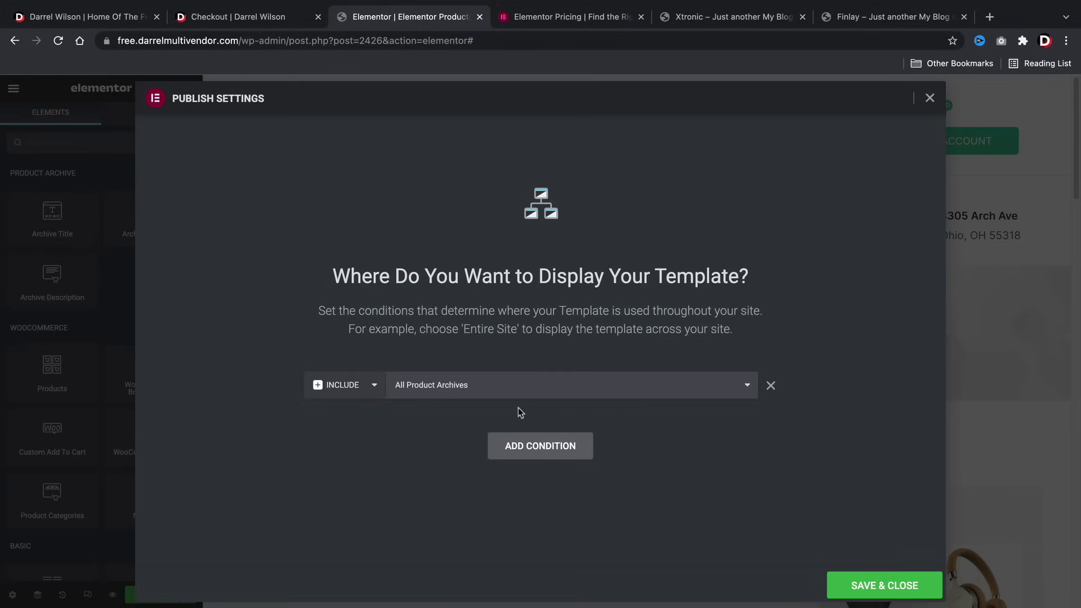
pyautogui.click(460, 387)
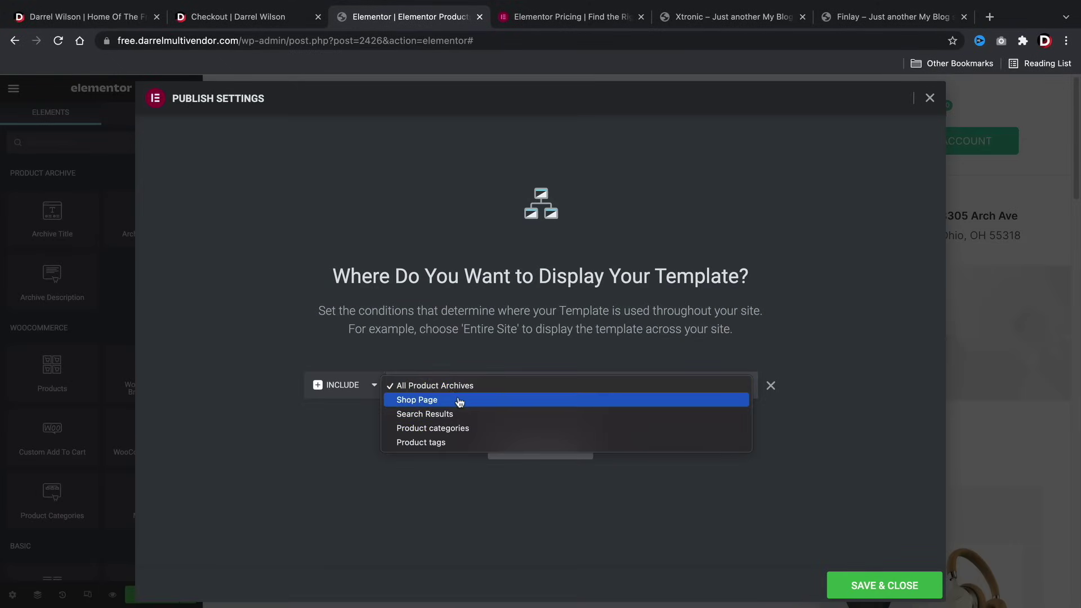
pyautogui.click(460, 400)
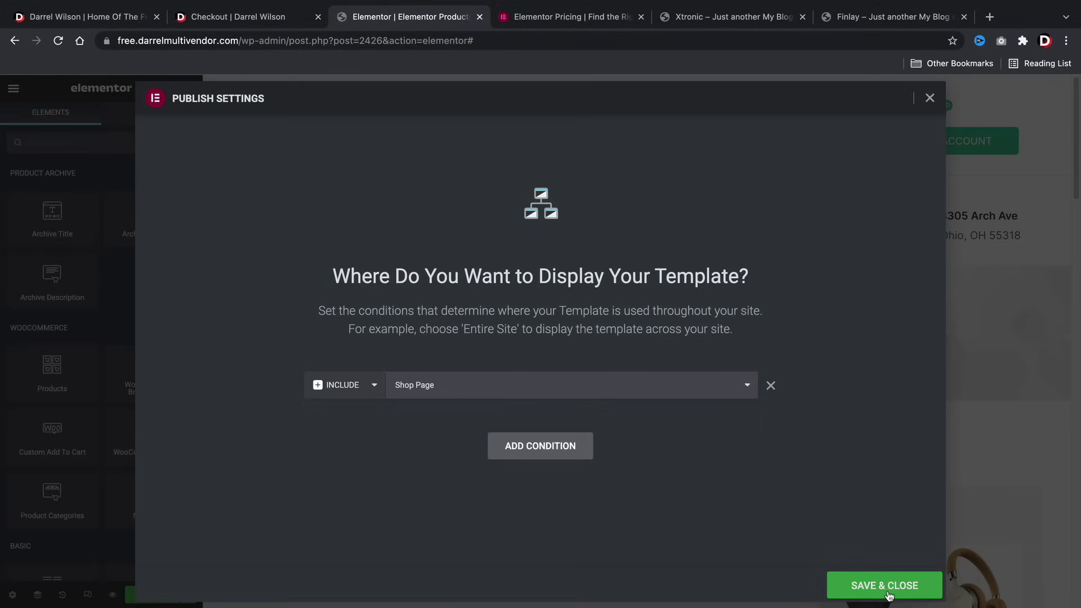
pyautogui.click(886, 588)
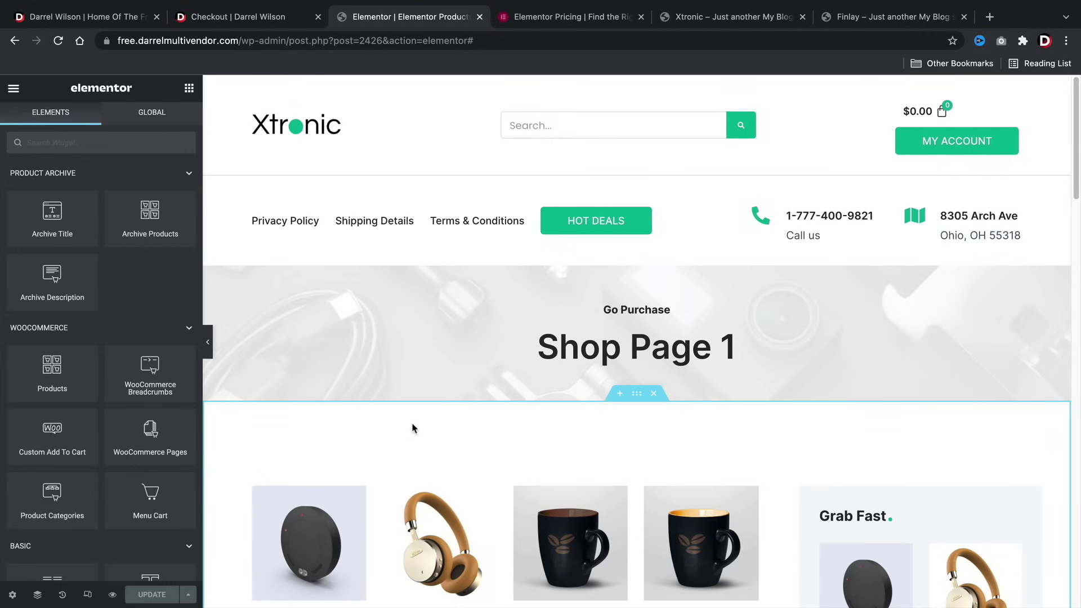
pyautogui.click(14, 89)
pyautogui.click(113, 324)
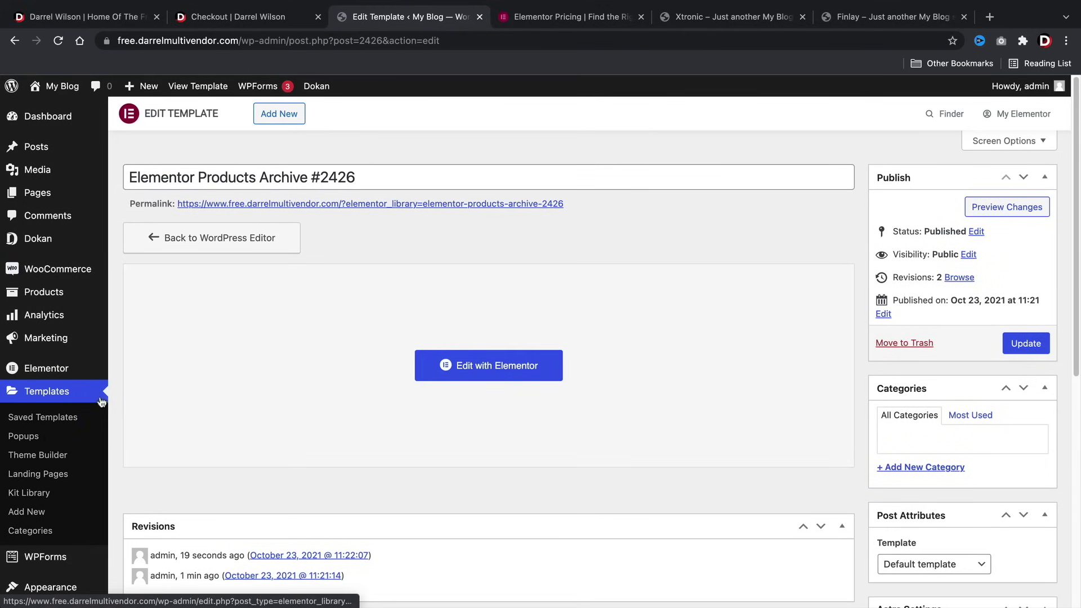
# Look over Product Page 1 on the Xtronic demo, then return and try the new Theme Builder
pyautogui.click(49, 461)
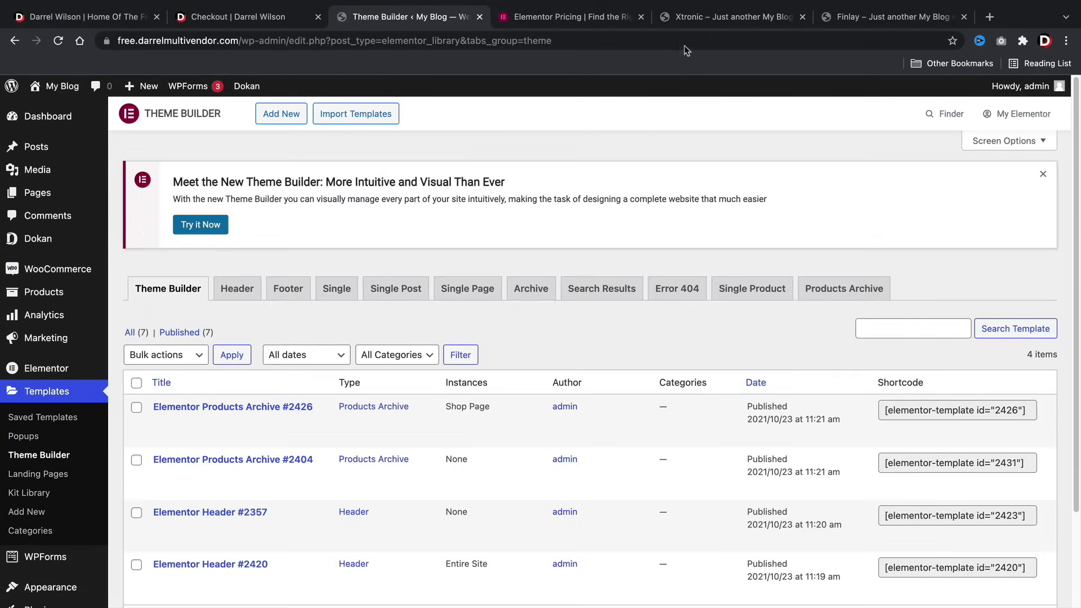
pyautogui.click(703, 22)
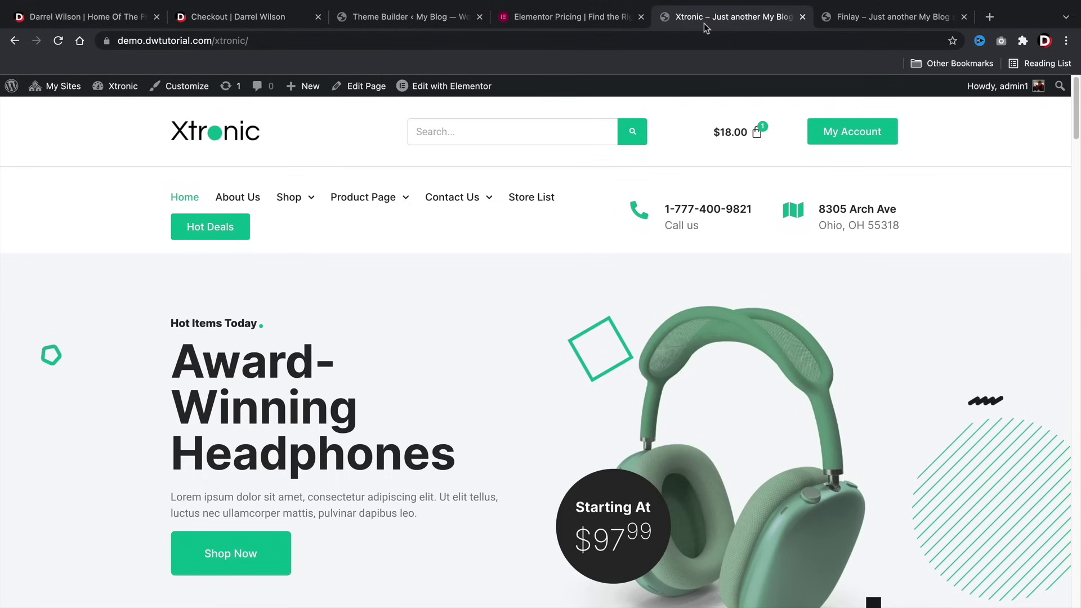
pyautogui.moveTo(360, 206)
pyautogui.click(367, 237)
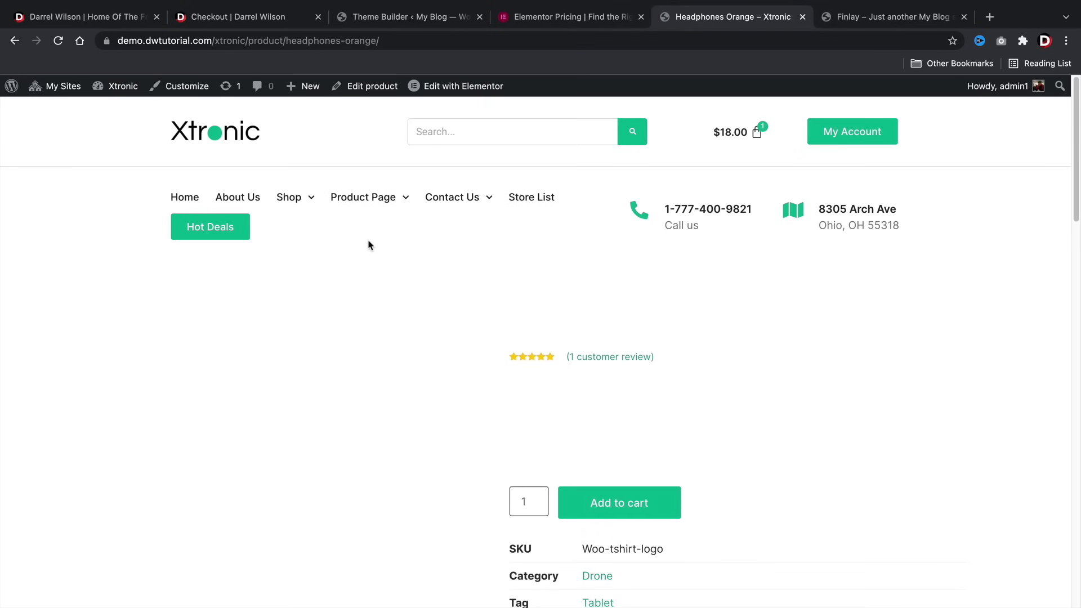
pyautogui.scroll(-1, 369, 244)
pyautogui.scroll(-1, 369, 244)
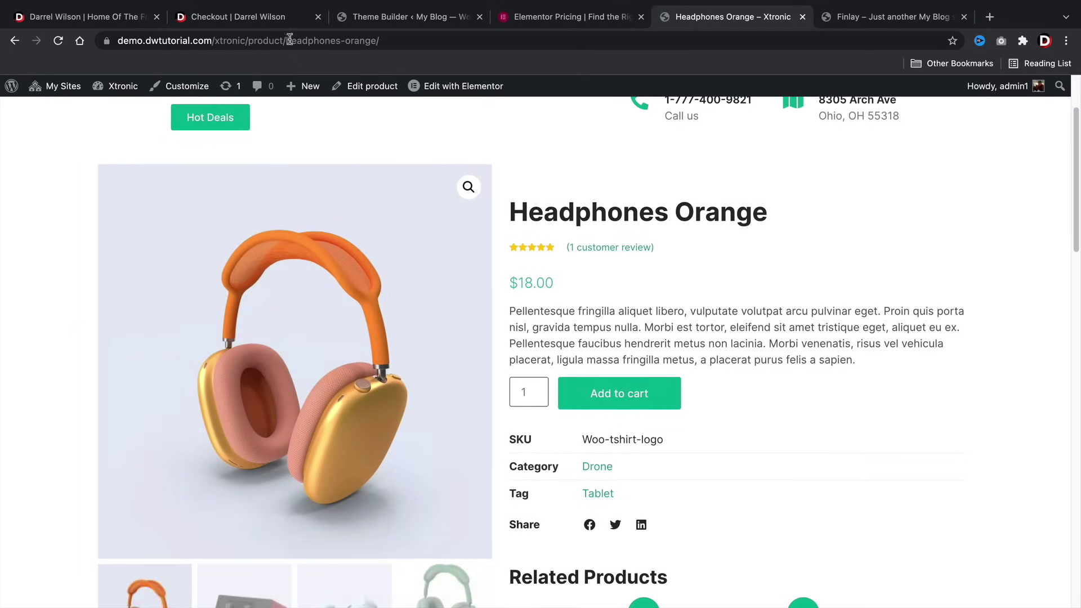
pyautogui.click(373, 22)
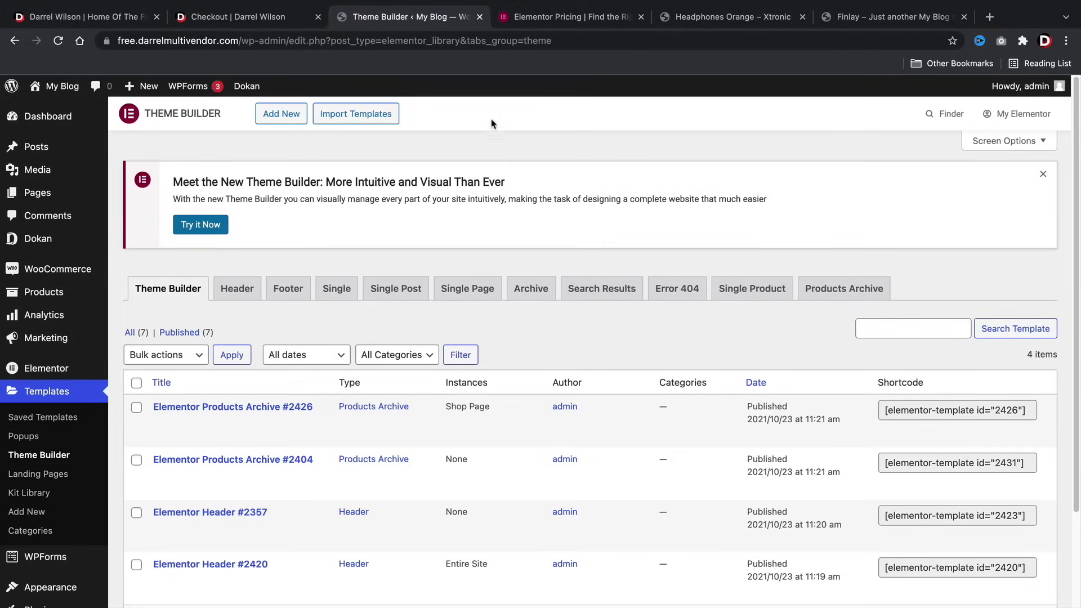
pyautogui.click(194, 227)
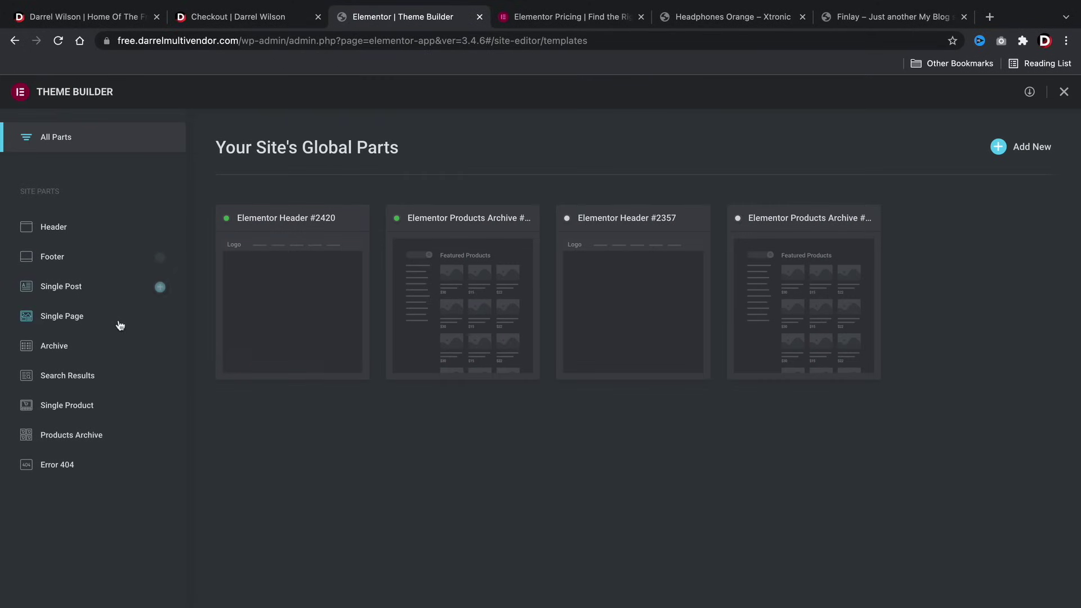
# Create a new Single Product template and import 'Single product 1.json' into it
pyautogui.click(81, 411)
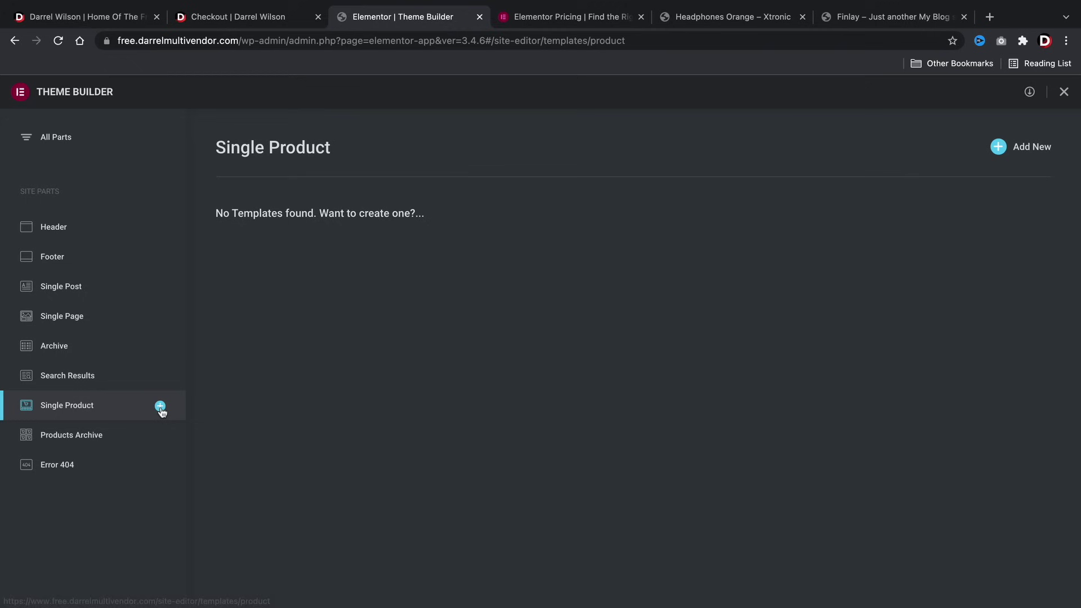
pyautogui.click(160, 407)
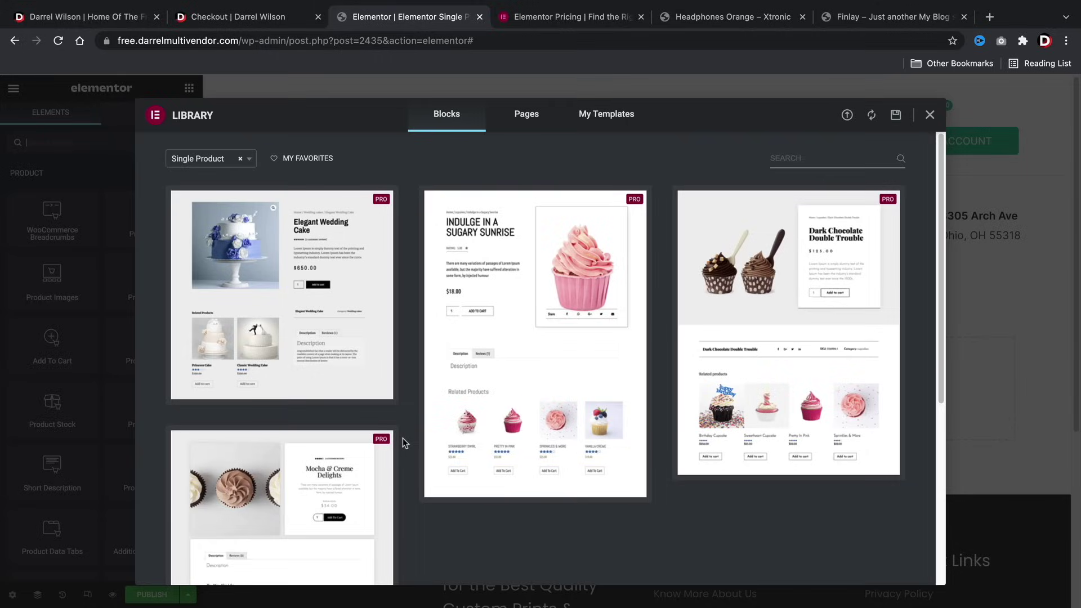
pyautogui.click(848, 117)
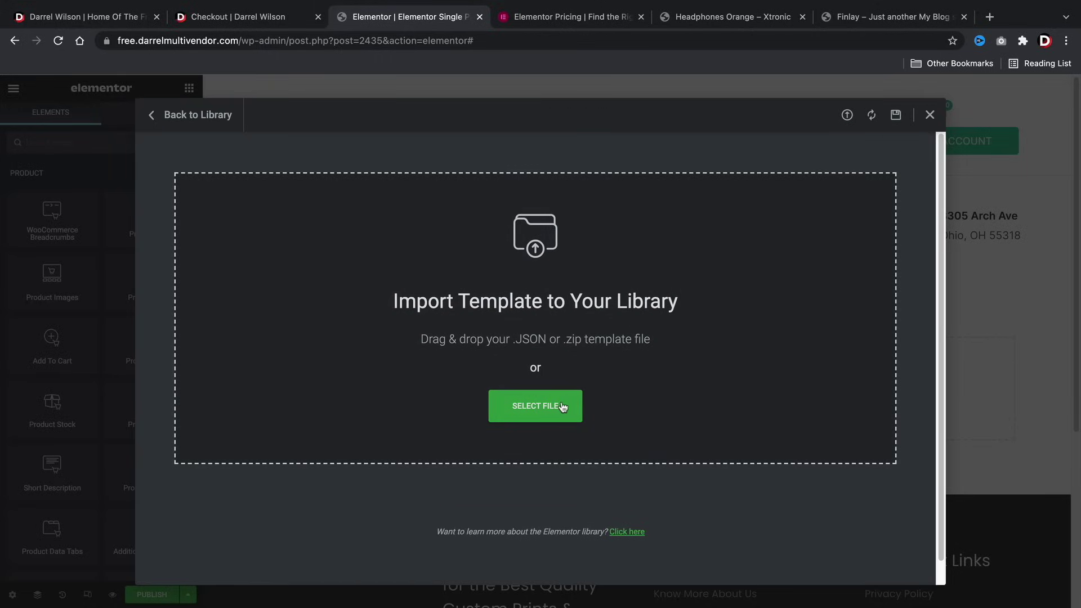
pyautogui.click(565, 403)
pyautogui.scroll(-2, 609, 388)
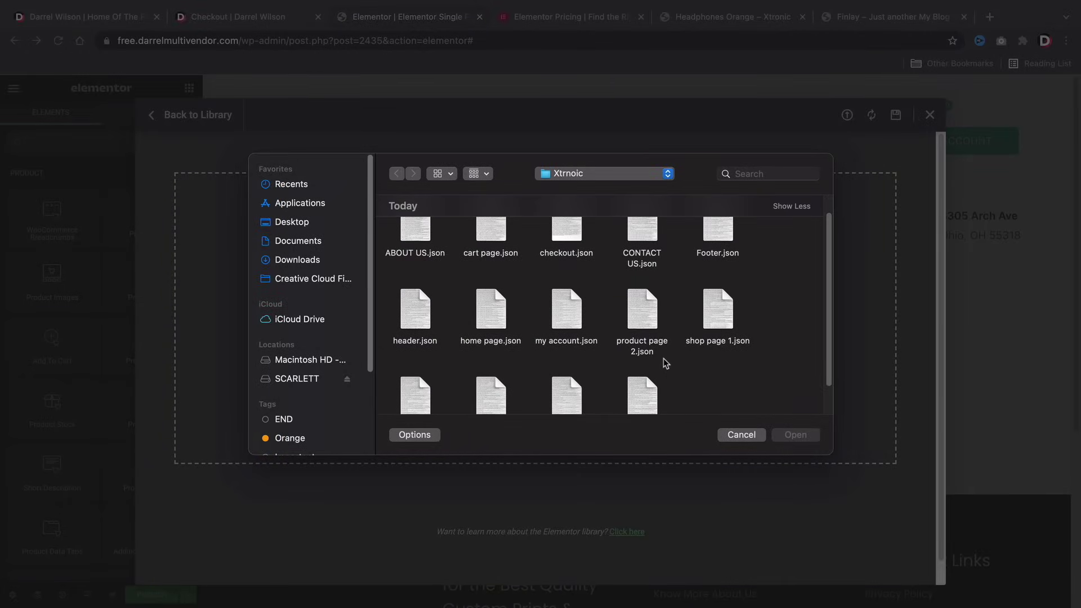
pyautogui.click(660, 316)
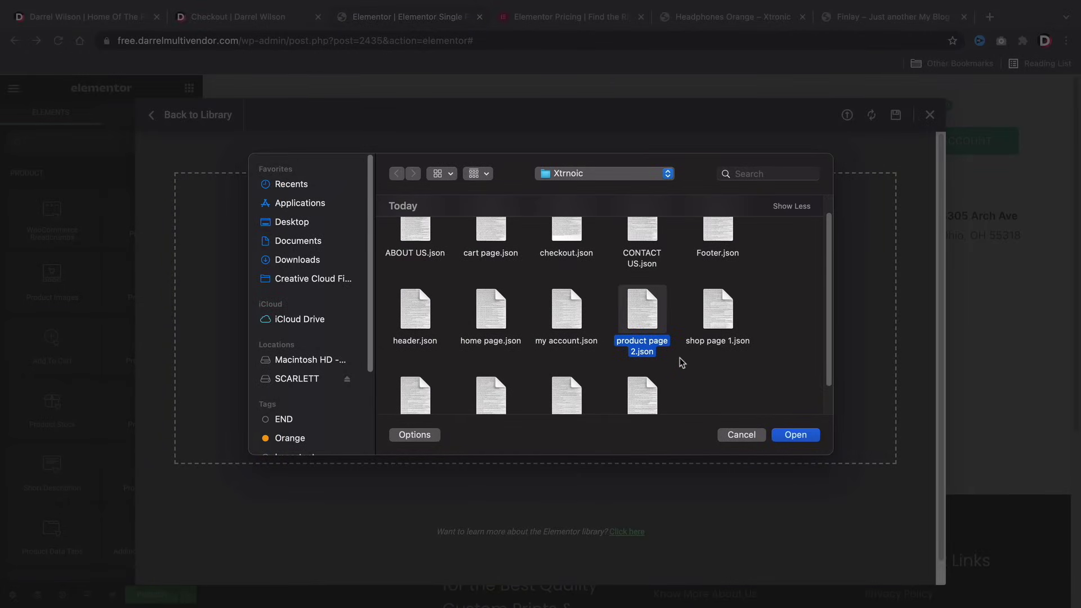
pyautogui.scroll(-2, 680, 357)
pyautogui.click(648, 370)
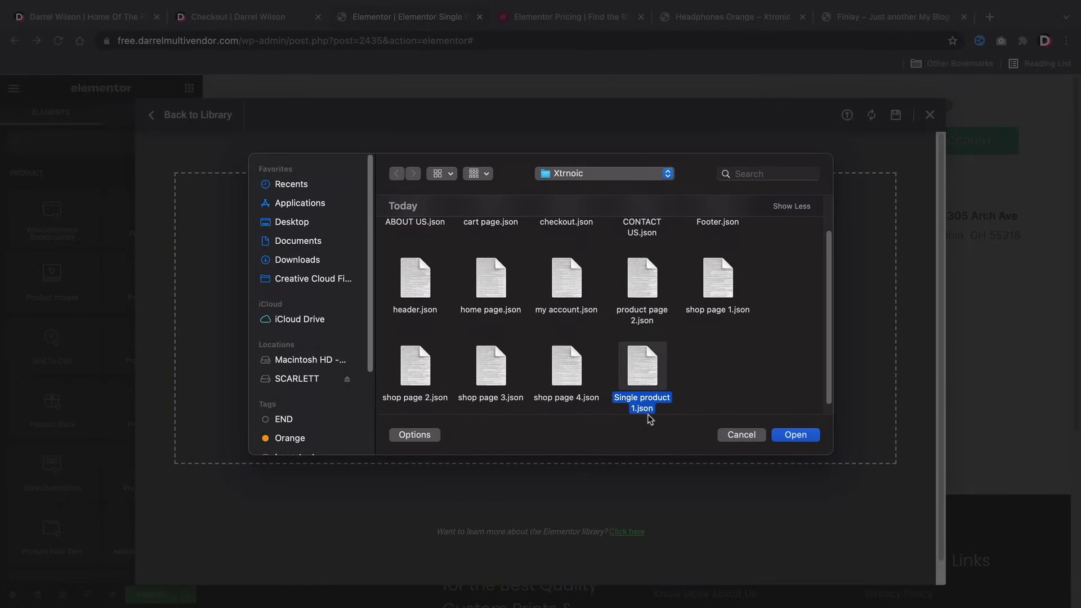
pyautogui.click(790, 437)
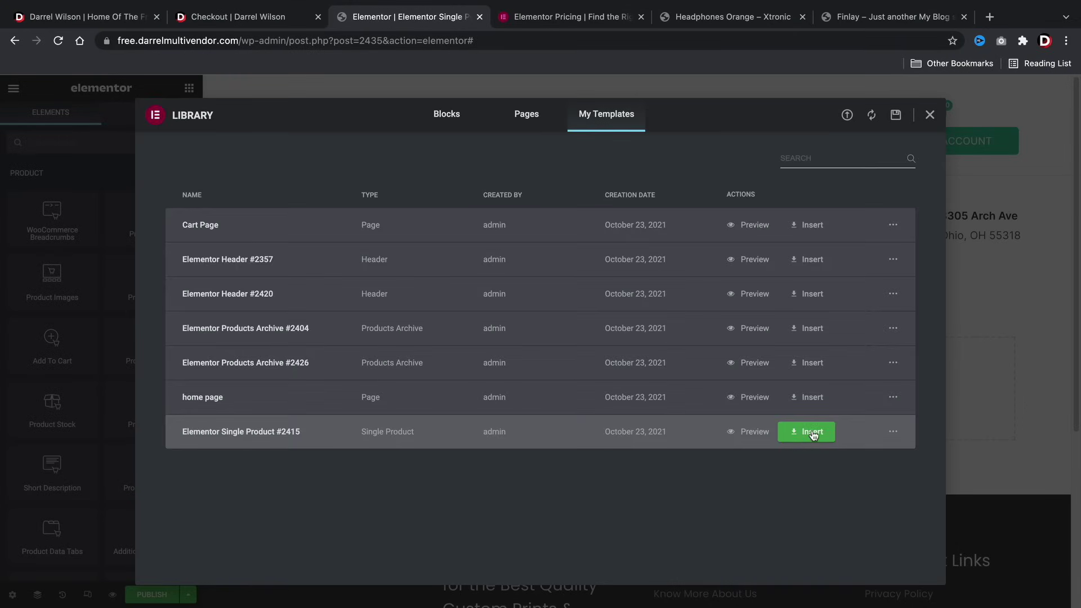
pyautogui.click(812, 432)
# Accept the template's document settings and inspect its price, short description and add-to-cart widgets
pyautogui.click(603, 387)
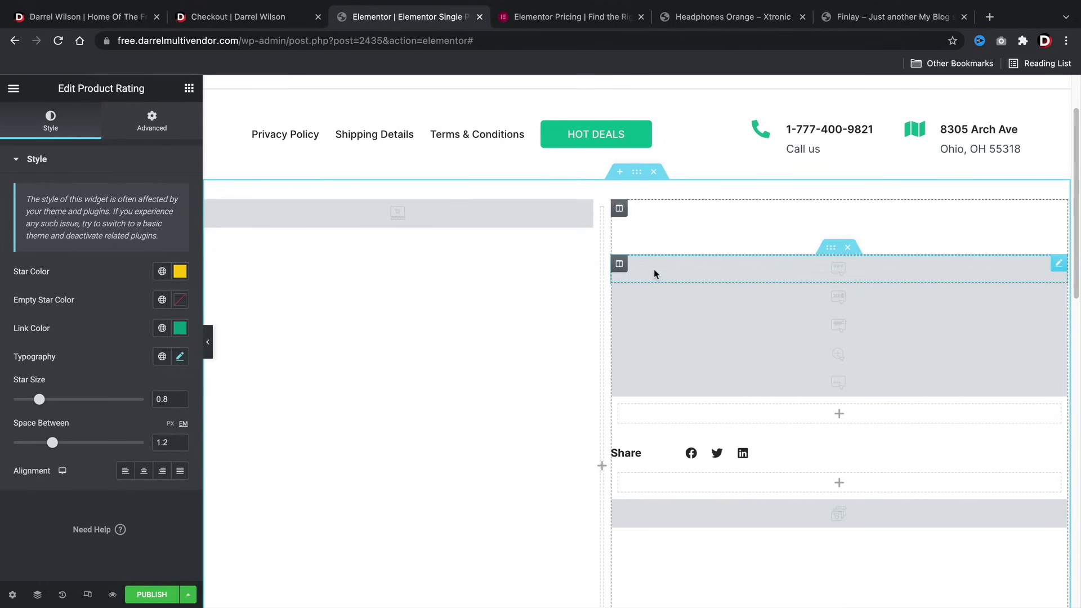
pyautogui.click(654, 306)
pyautogui.click(656, 330)
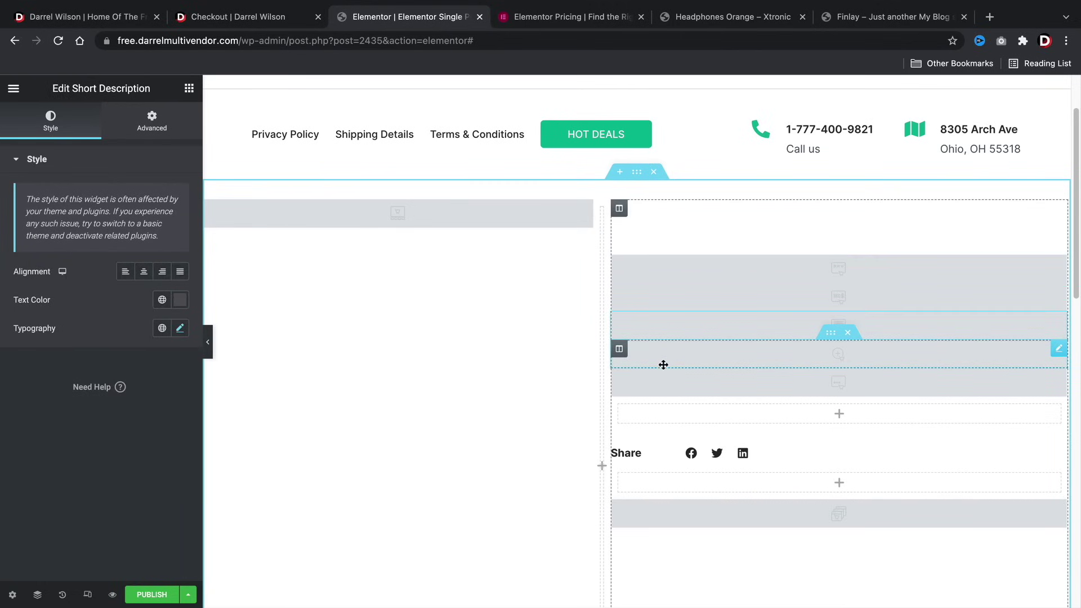
pyautogui.click(664, 365)
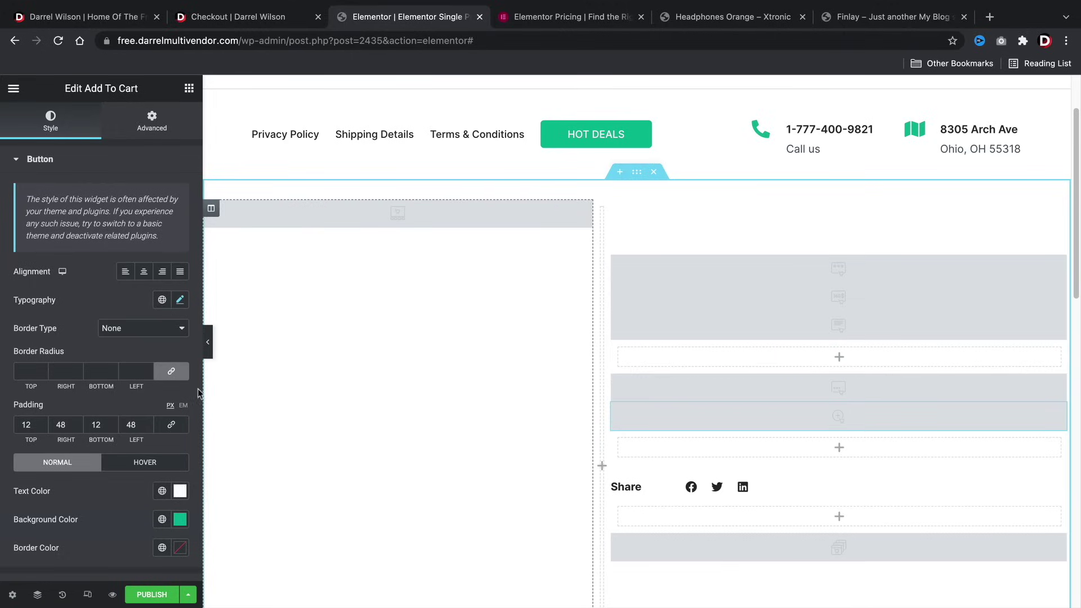
# Publish the Single Product template with an Include > Products display condition
pyautogui.click(151, 596)
pyautogui.click(556, 417)
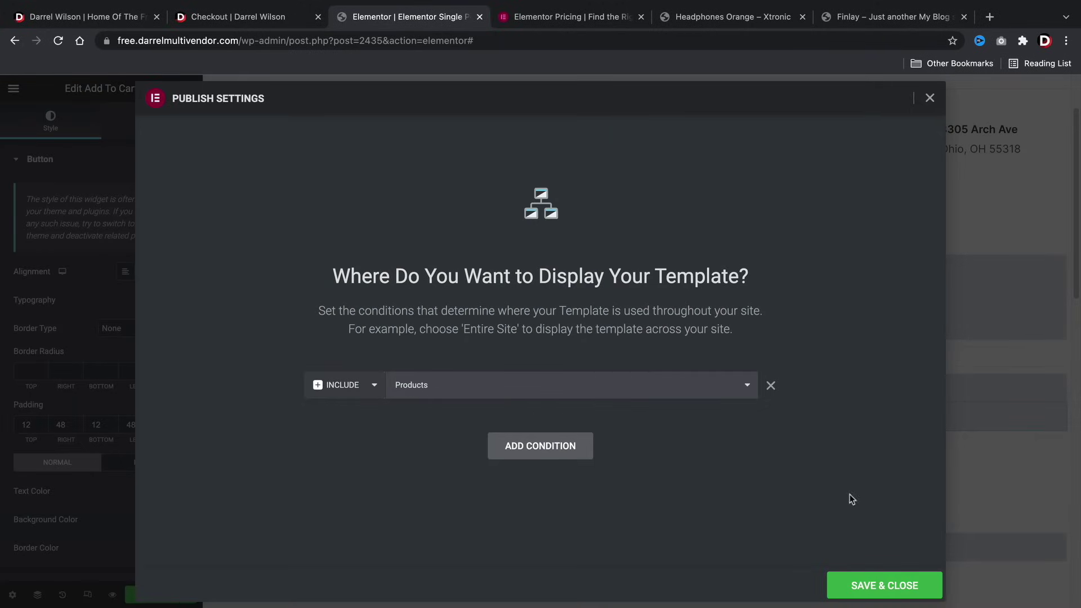
pyautogui.click(870, 594)
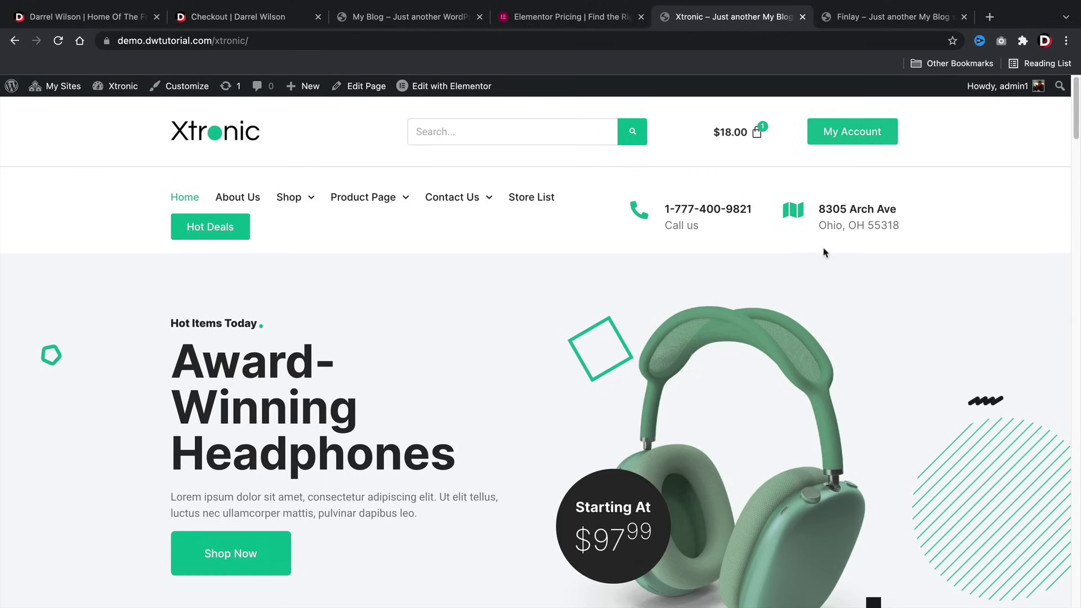
# Scroll the Xtronic demo homepage to its bottom, then switch to the Finlay demo site
pyautogui.scroll(-12, 466, 351)
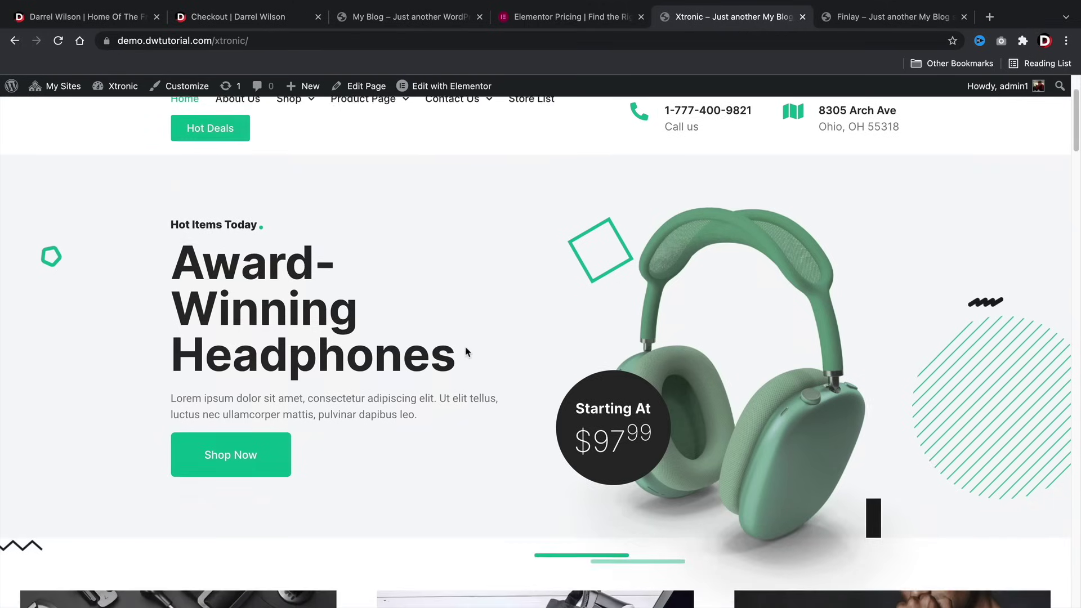
pyautogui.scroll(-18, 467, 350)
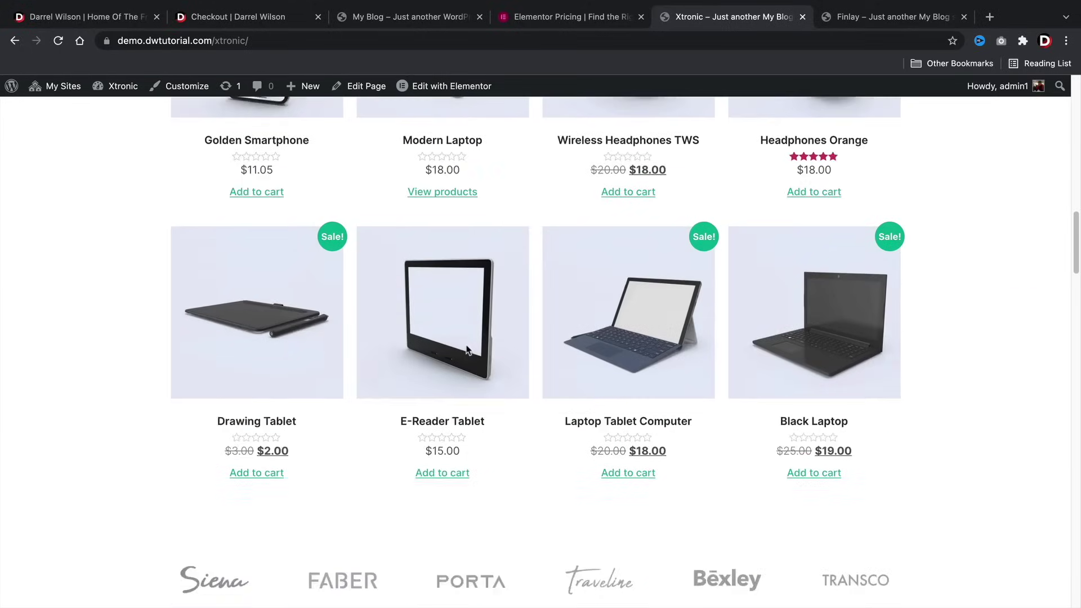
pyautogui.scroll(-5, 468, 350)
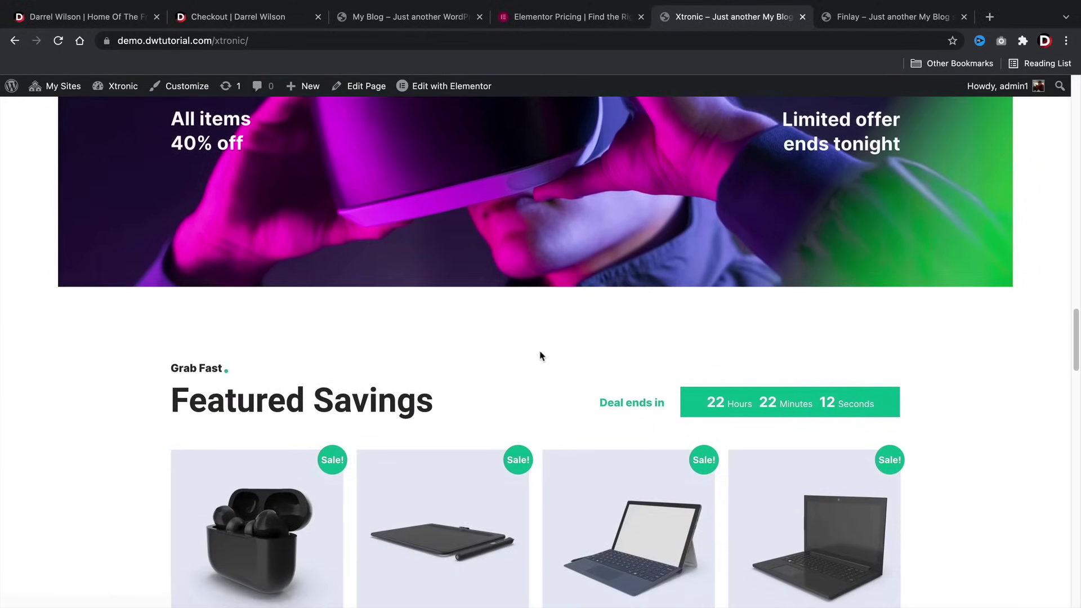
pyautogui.scroll(-10, 708, 399)
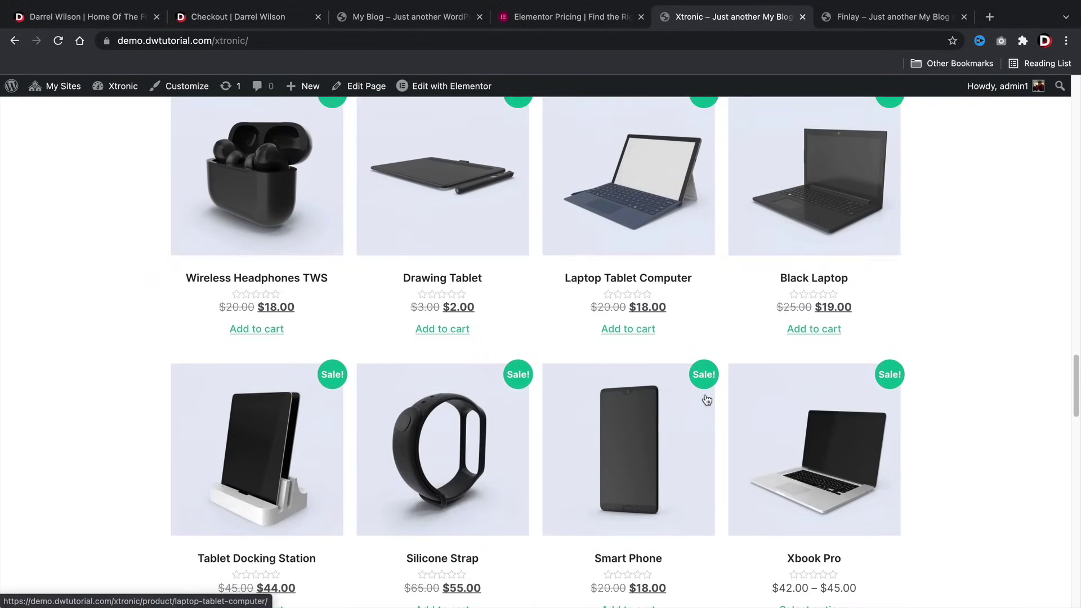
pyautogui.scroll(-9, 707, 400)
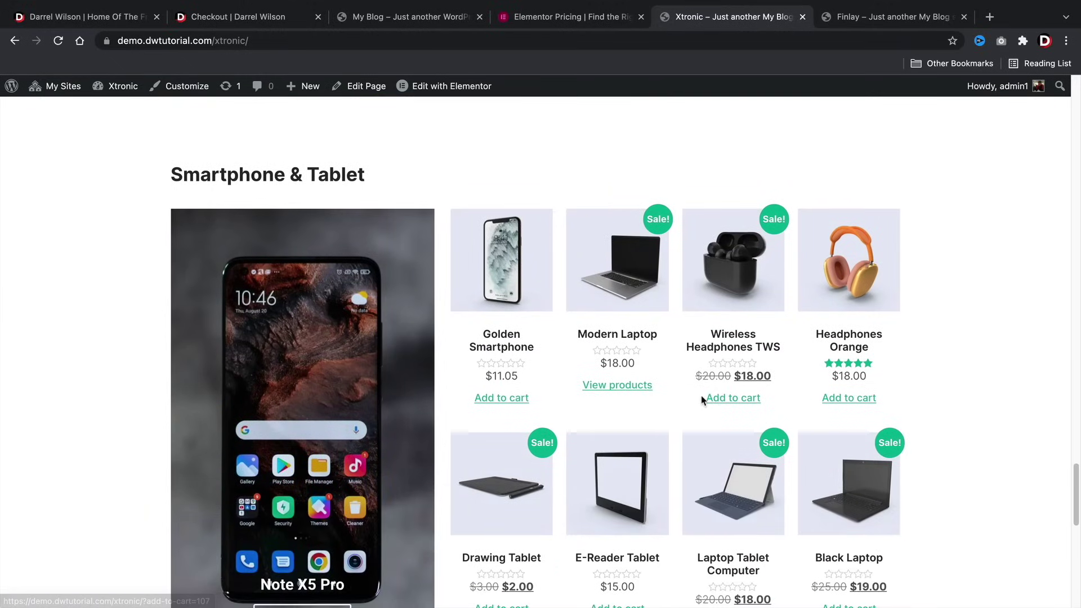
pyautogui.scroll(-7, 704, 399)
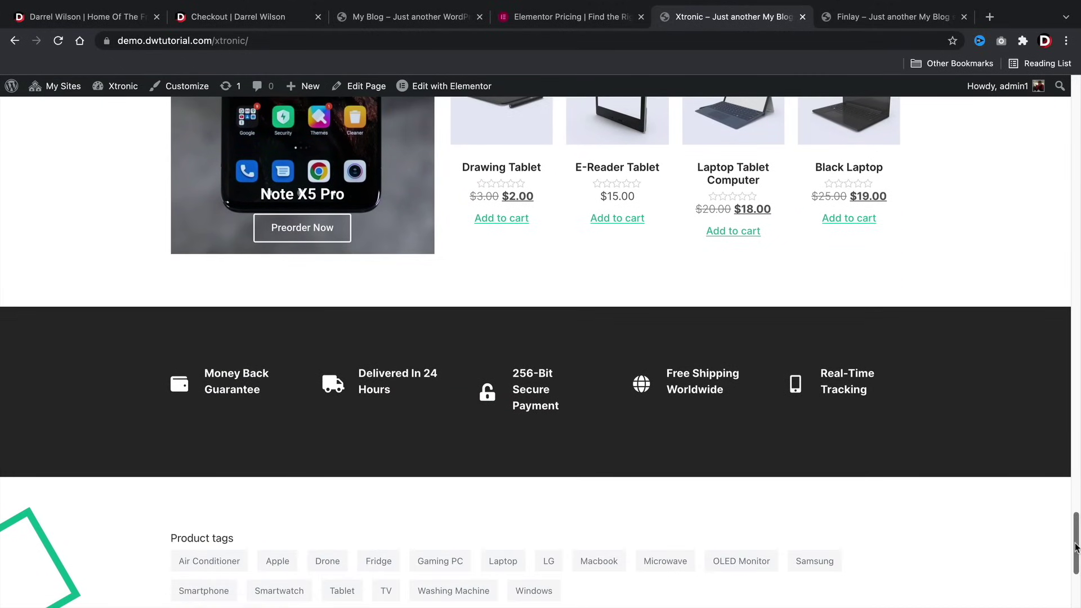
pyautogui.moveTo(1077, 543)
pyautogui.mouseDown()
pyautogui.moveTo(1076, 564)
pyautogui.moveTo(1077, 101)
pyautogui.mouseUp()
pyautogui.click(894, 18)
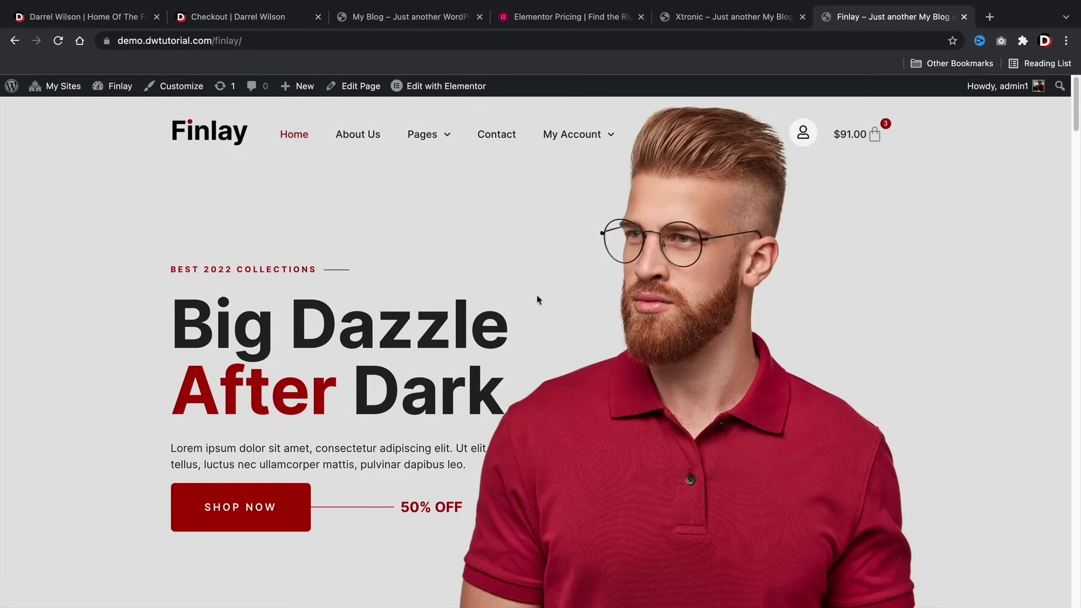
# Highlight the Big Dazzle After Dark heading on the Finlay demo, then return to the Xtronic homepage
pyautogui.moveTo(509, 402); pyautogui.dragTo(172, 323)
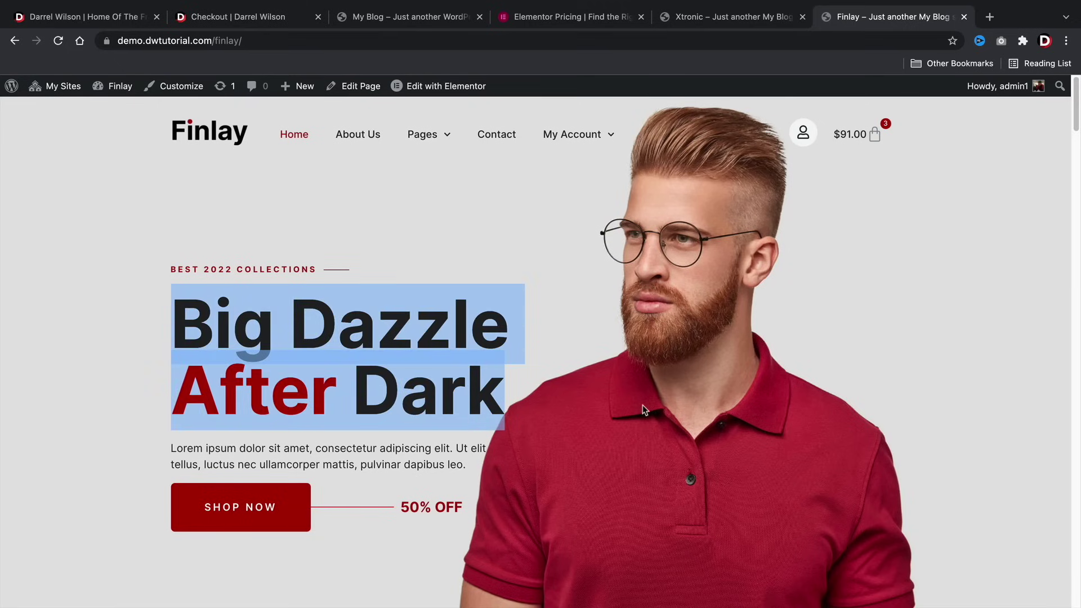
pyautogui.click(727, 19)
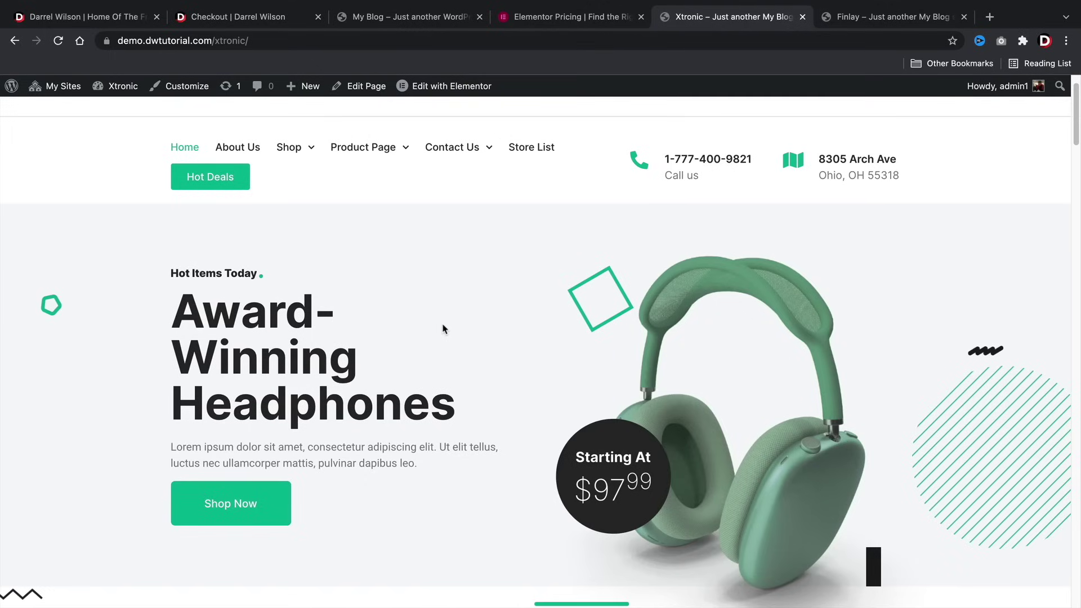